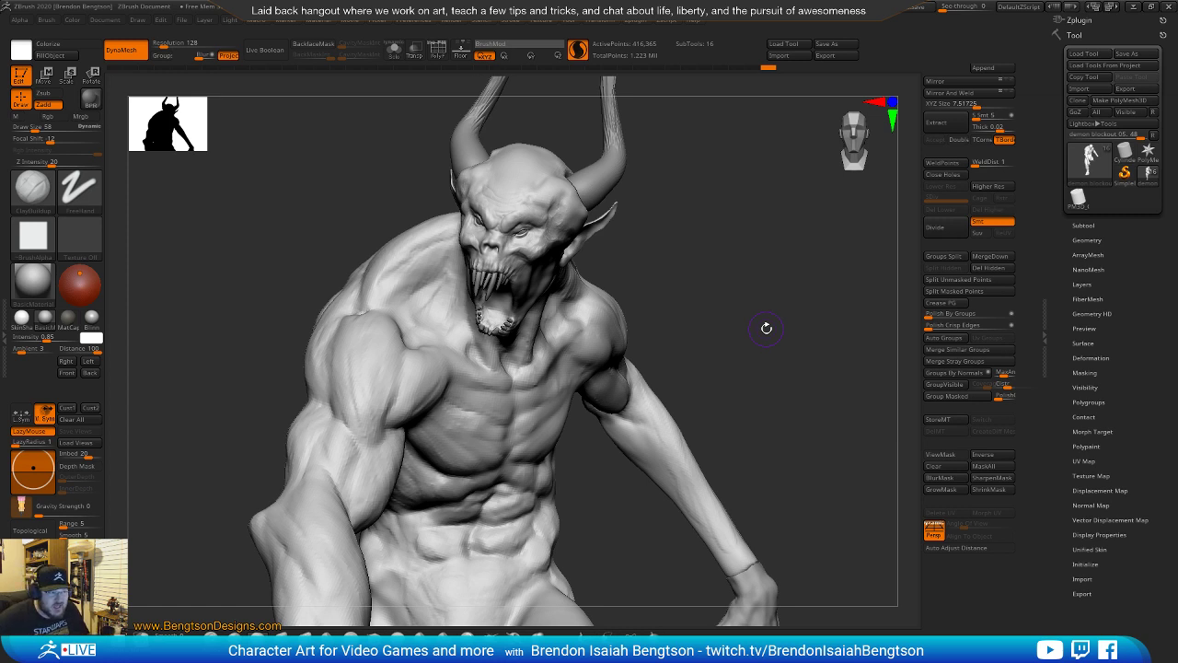
Examine the demon sculpt's full-body pose from the front and from both sides
left_click_drag(747, 413, 717, 308, "alt")
left_click_drag(719, 376, 760, 316, "alt")
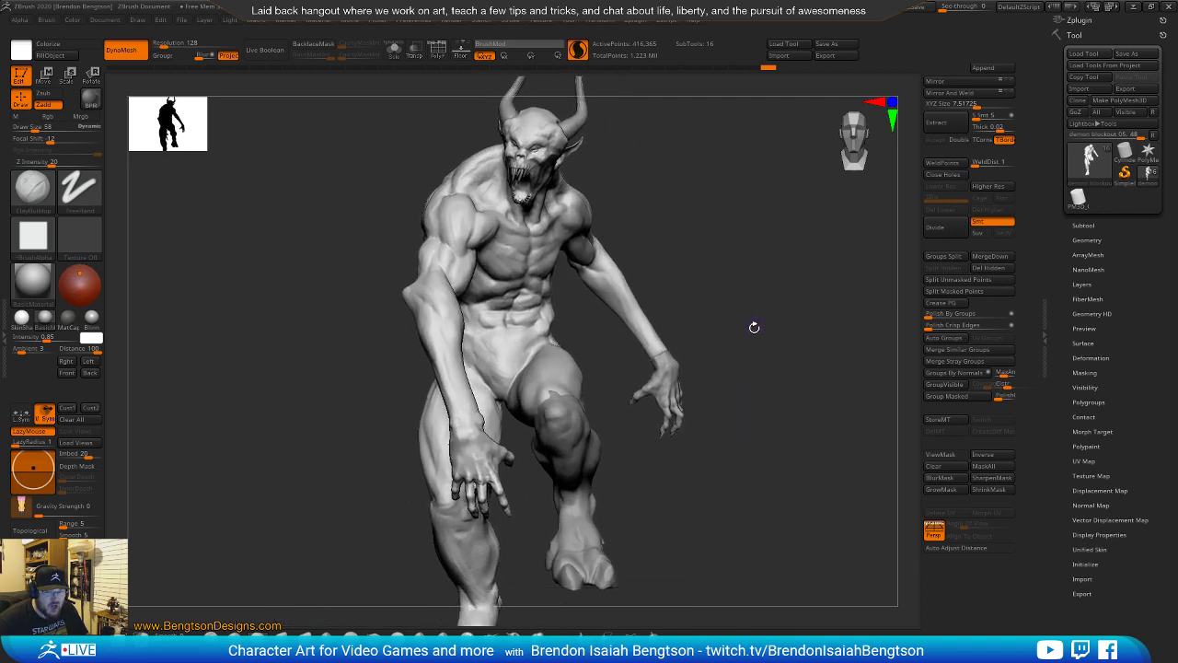
mouse_move(632, 454)
left_mouse_down()
mouse_move(561, 474)
mouse_move(633, 475)
left_mouse_up()
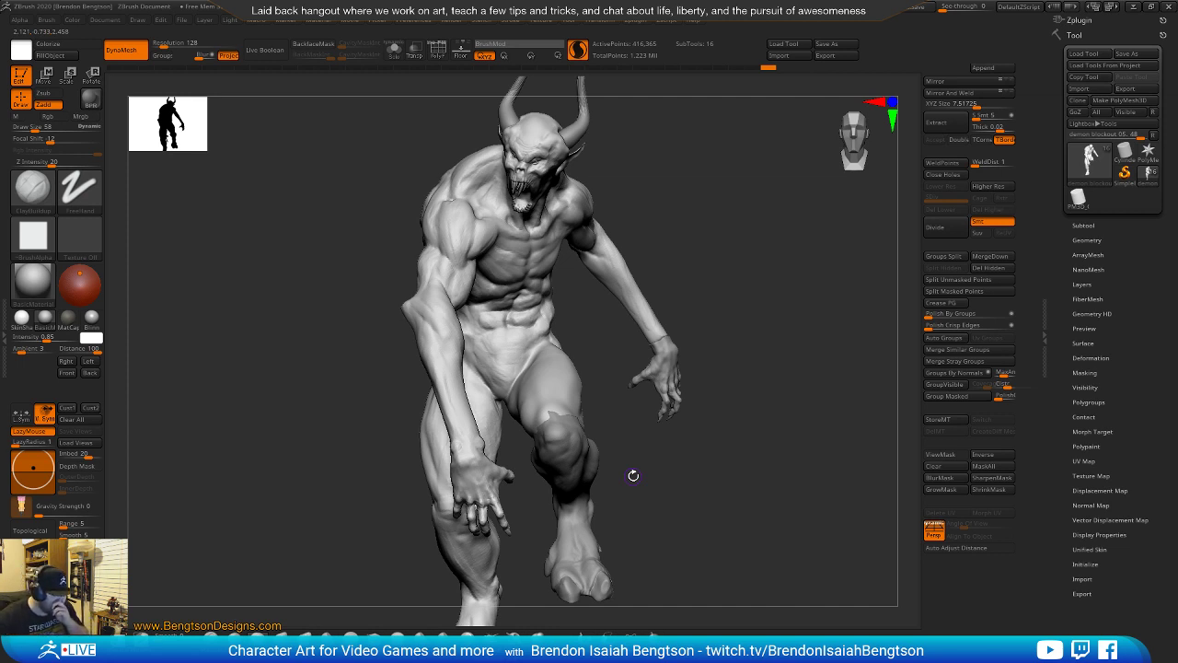
left_click_drag(688, 452, 698, 398)
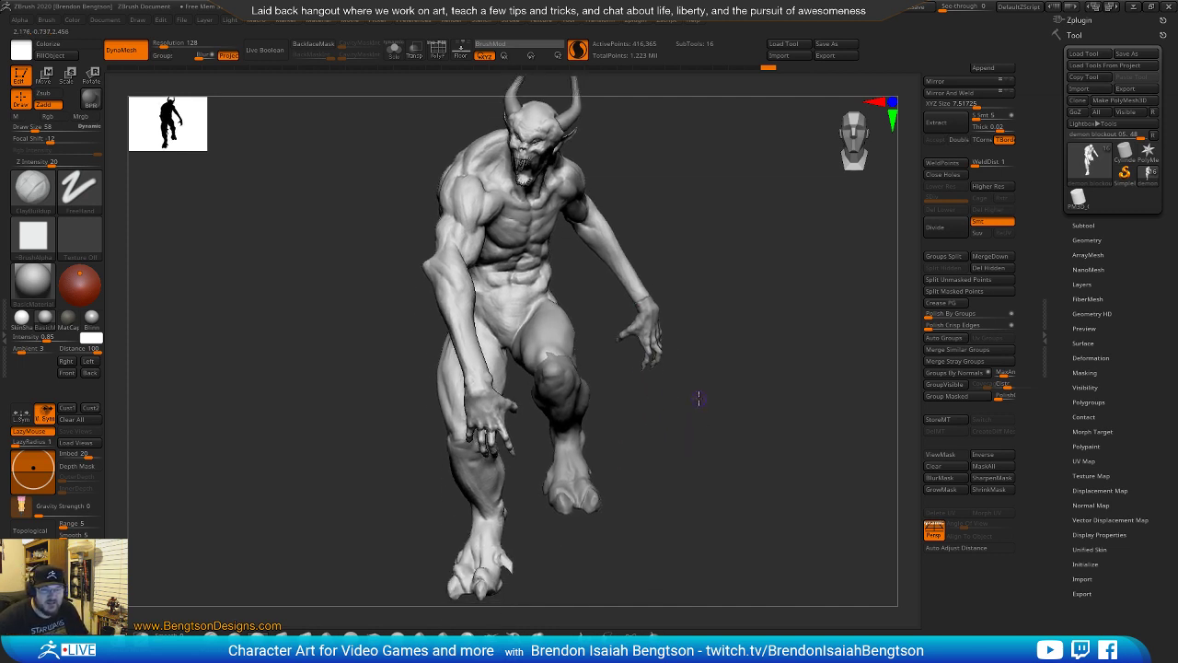
left_click_drag(660, 460, 391, 477)
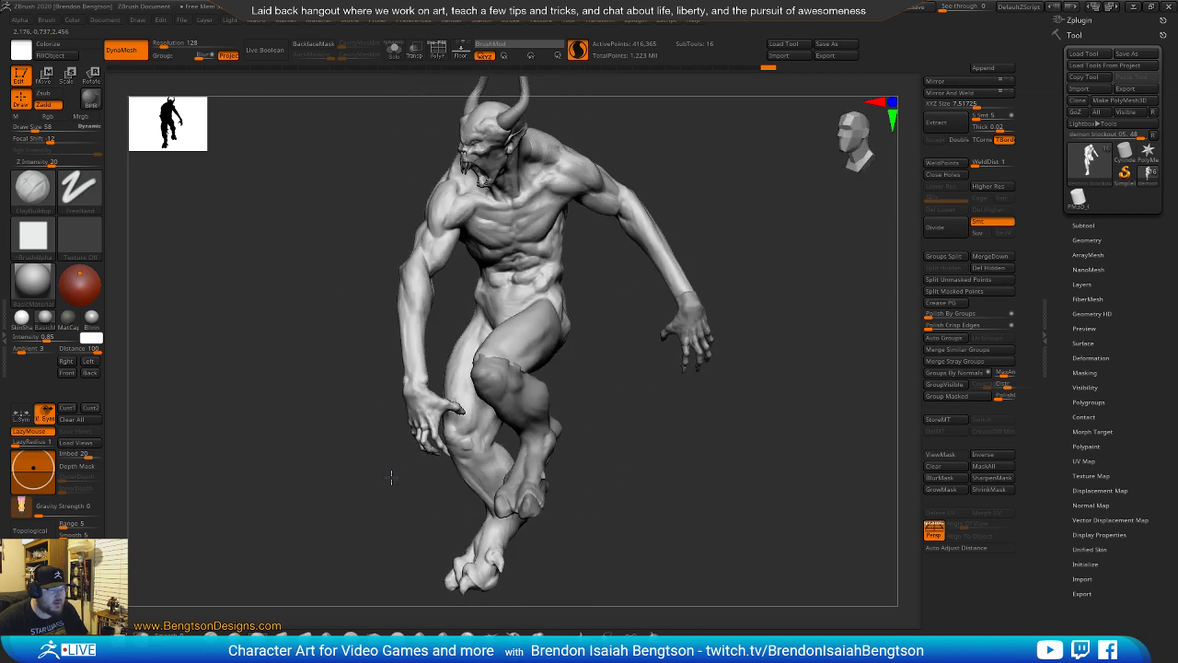
left_click_drag(589, 469, 644, 455)
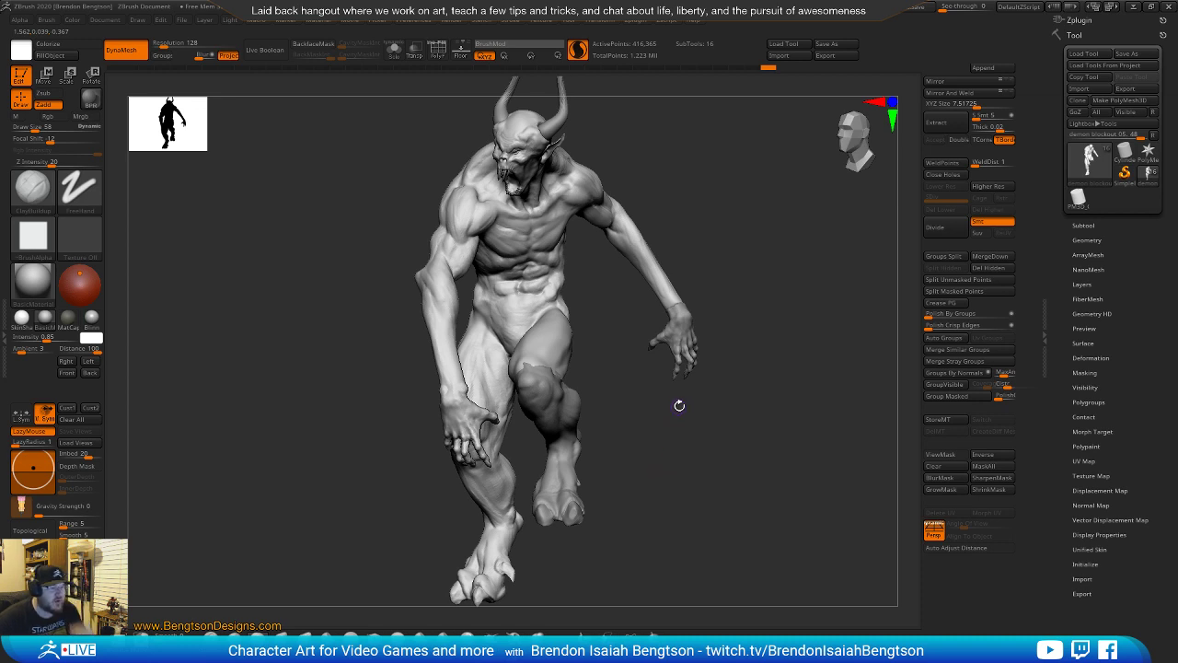
left_click_drag(647, 448, 689, 461)
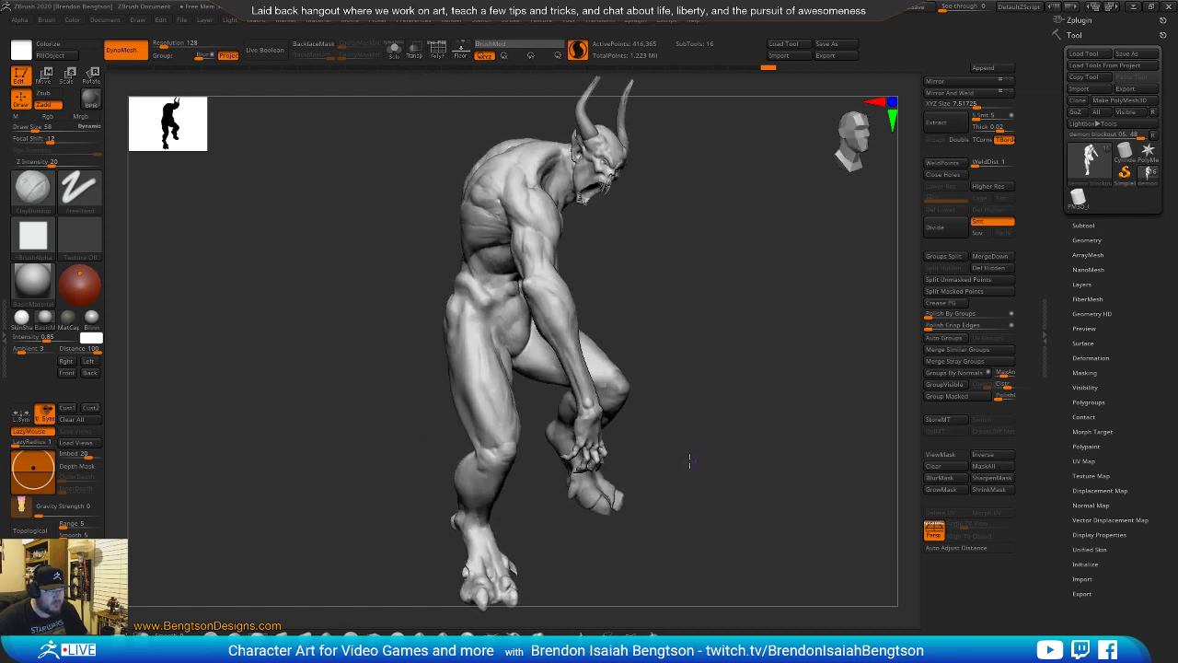
left_click_drag(746, 470, 699, 475)
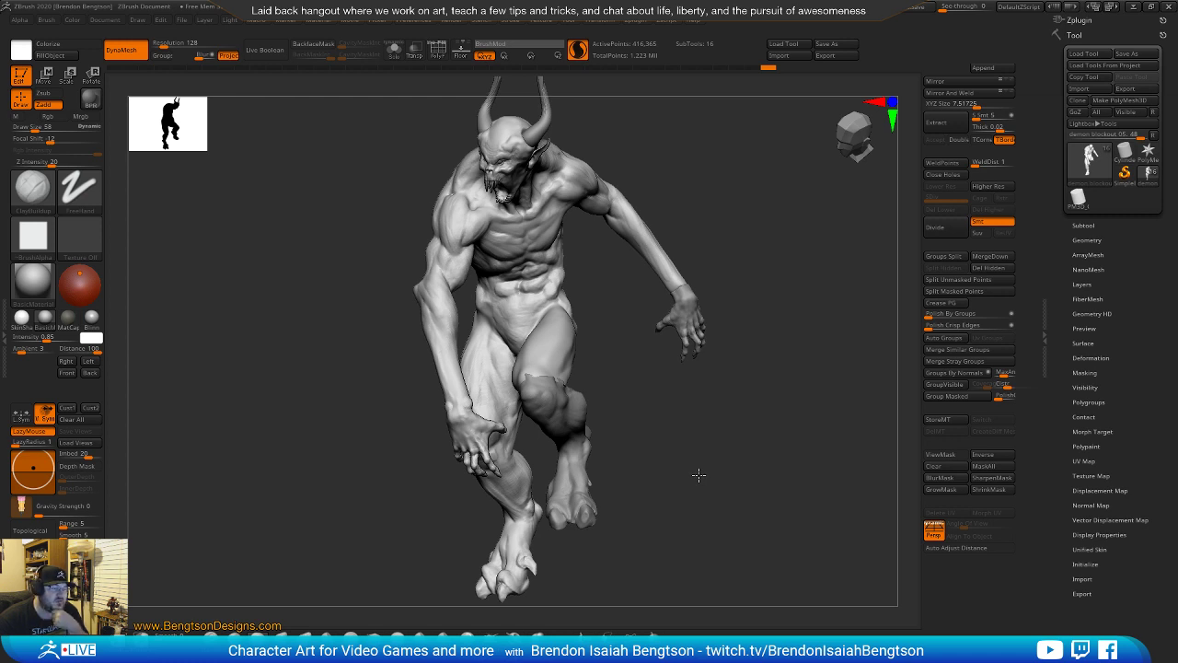
mouse_move(698, 475)
left_mouse_down()
mouse_move(778, 476)
mouse_move(685, 487)
mouse_move(702, 487)
left_mouse_up()
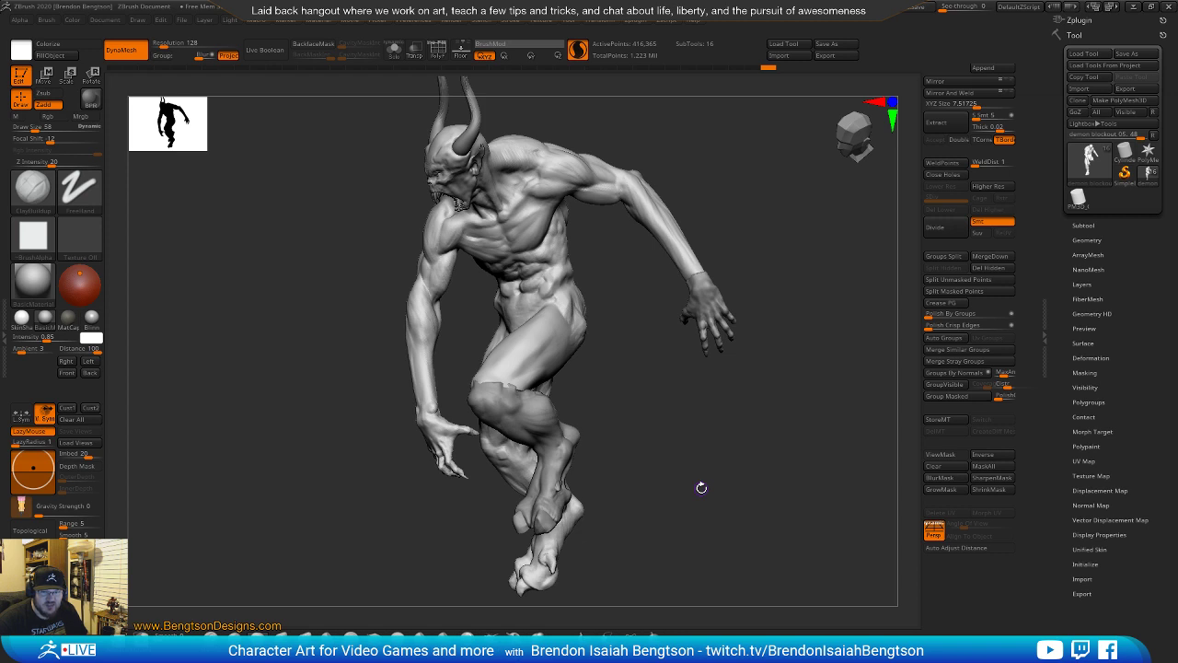
left_click_drag(701, 487, 736, 487)
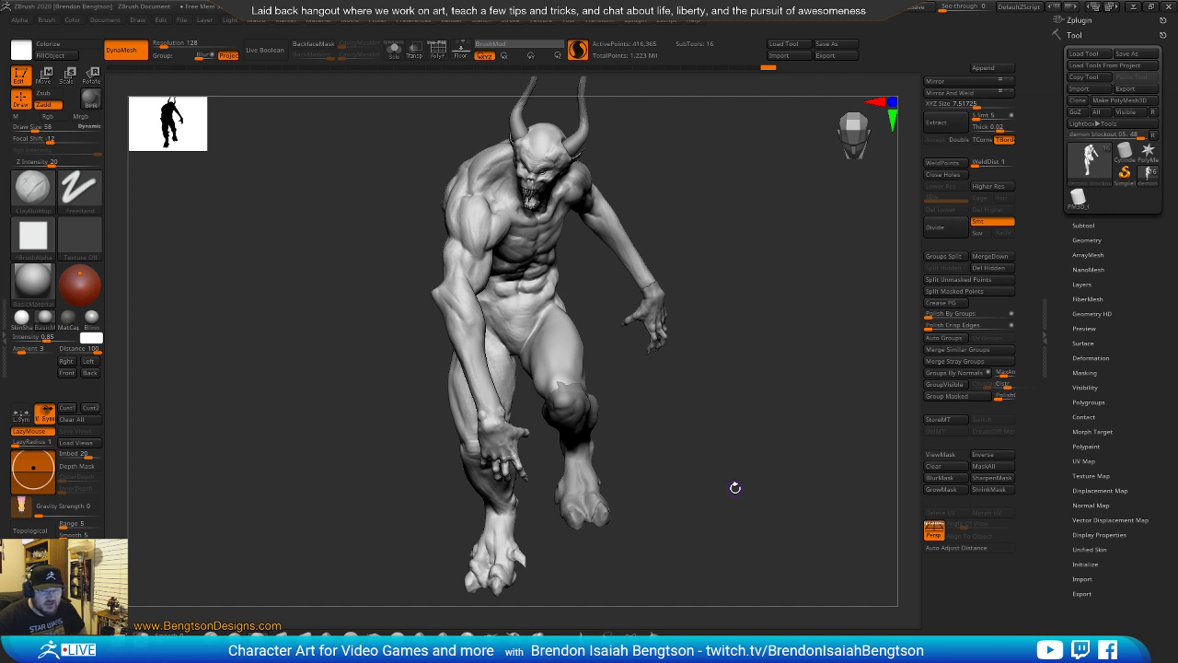
mouse_move(749, 500)
left_mouse_down()
mouse_move(860, 499)
mouse_move(764, 499)
left_mouse_up()
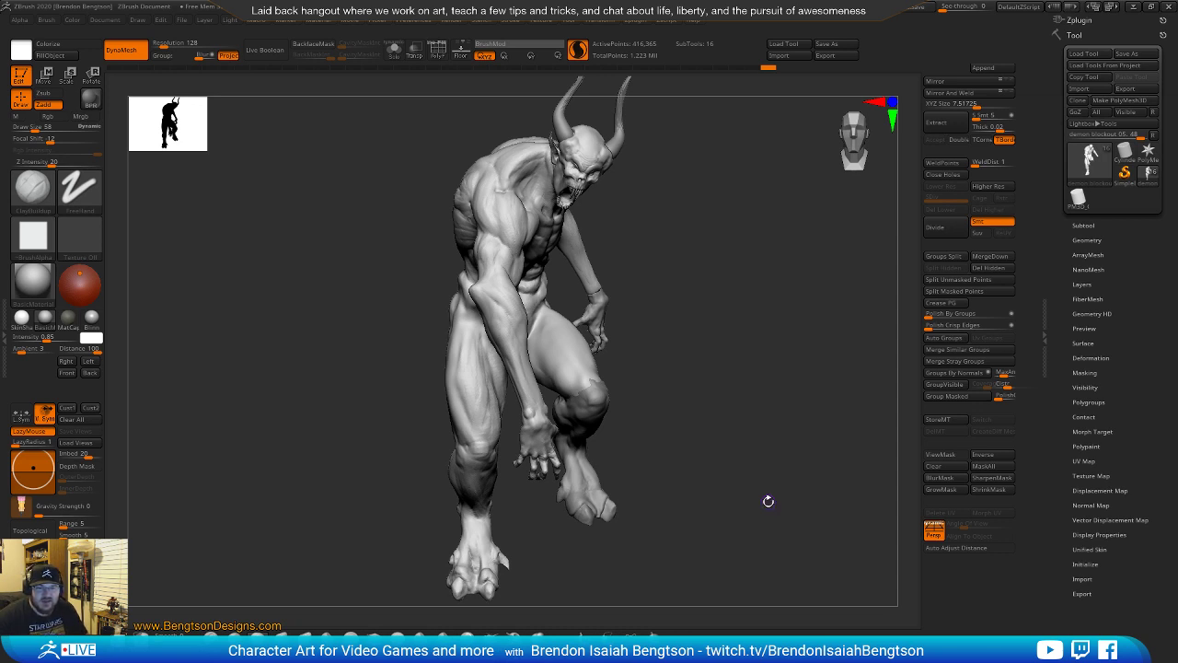
Inspect the demon's silhouette, legs and upper-body anatomy at several distances, ending on its neck and far shoulder
mouse_move(729, 467)
left_mouse_down("alt")
mouse_move(734, 475)
mouse_move(703, 431)
left_mouse_up("alt")
mouse_move(721, 486)
left_mouse_down()
mouse_move(709, 487)
mouse_move(887, 495)
mouse_move(444, 502)
mouse_move(570, 360)
mouse_move(557, 348)
mouse_move(552, 415)
mouse_move(416, 396)
mouse_move(631, 384)
mouse_move(534, 395)
mouse_move(613, 365)
left_mouse_up()
mouse_move(572, 306)
left_mouse_down()
mouse_move(610, 336)
mouse_move(565, 341)
mouse_move(559, 354)
left_mouse_up()
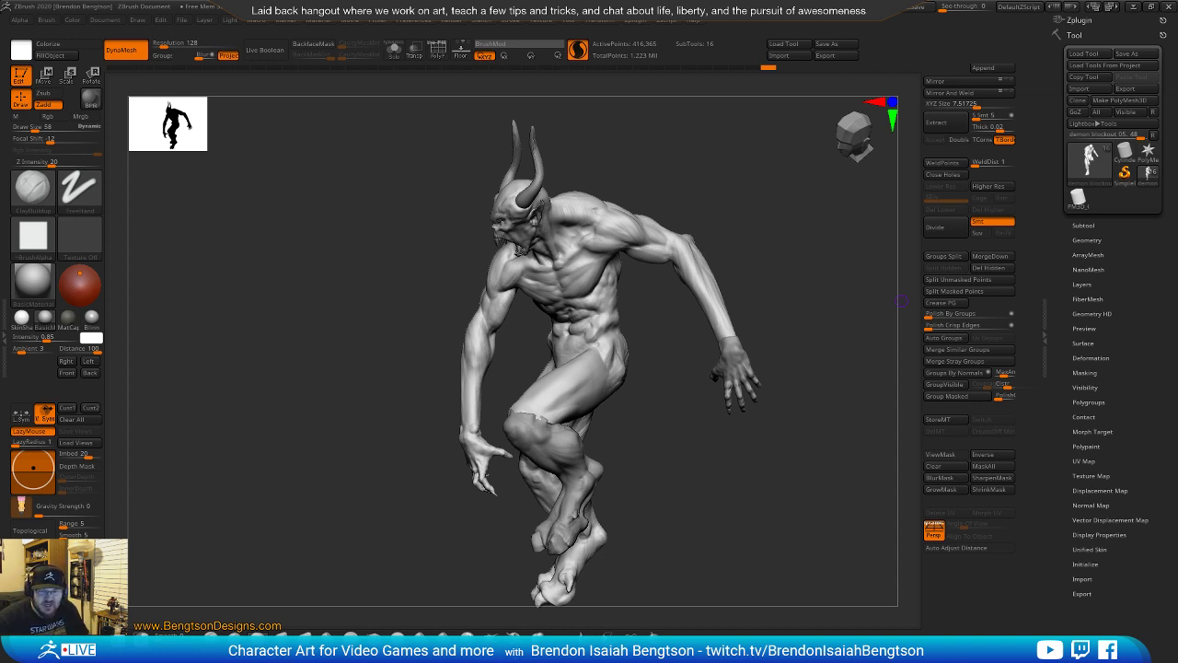
mouse_move(667, 456)
left_mouse_down()
mouse_move(693, 464)
mouse_move(678, 463)
left_mouse_up()
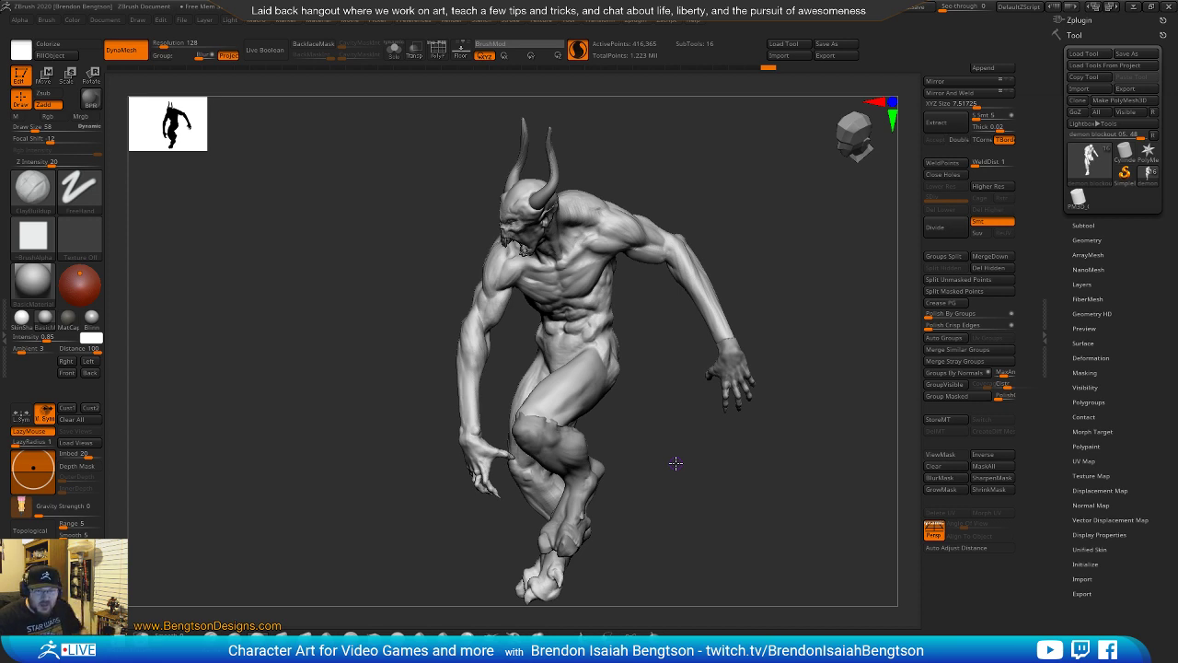
mouse_move(690, 453)
left_mouse_down()
mouse_move(695, 437)
mouse_move(709, 450)
mouse_move(692, 446)
left_mouse_up()
left_click_drag(623, 345, 639, 504, "alt")
left_click_drag(879, 387, 833, 525, "alt")
left_click_drag(610, 354, 523, 348, "alt")
mouse_move(581, 348)
right_mouse_down()
mouse_move(553, 376)
mouse_move(539, 419)
mouse_move(517, 343)
mouse_move(642, 384)
mouse_move(575, 384)
right_mouse_up()
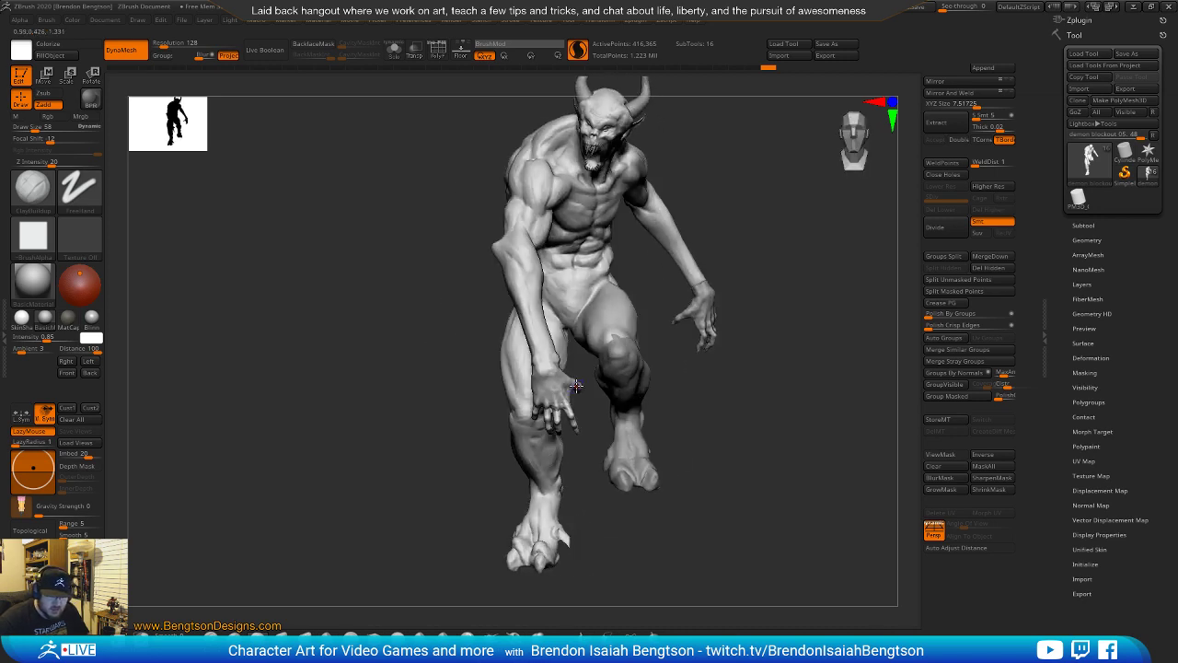
mouse_move(722, 289)
left_mouse_down()
mouse_move(742, 286)
mouse_move(748, 248)
mouse_move(750, 318)
left_mouse_up()
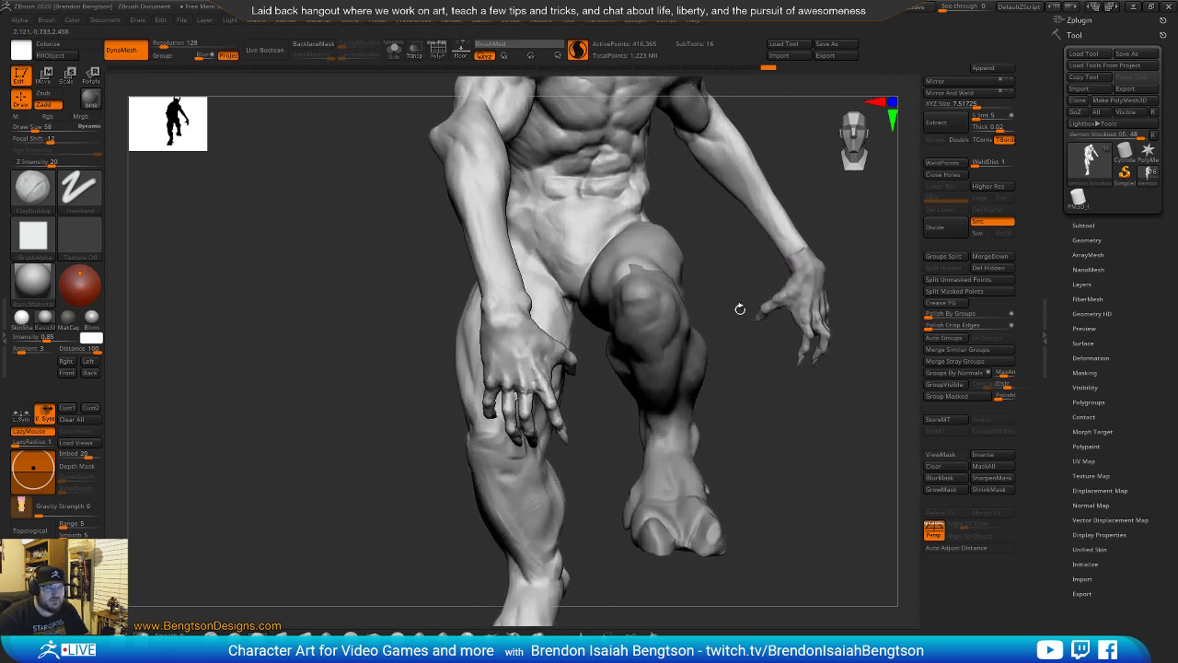
left_click_drag(708, 232, 689, 542, "alt")
left_click_drag(783, 267, 603, 322)
mouse_move(569, 348)
right_mouse_down()
mouse_move(561, 390)
mouse_move(590, 321)
right_mouse_up()
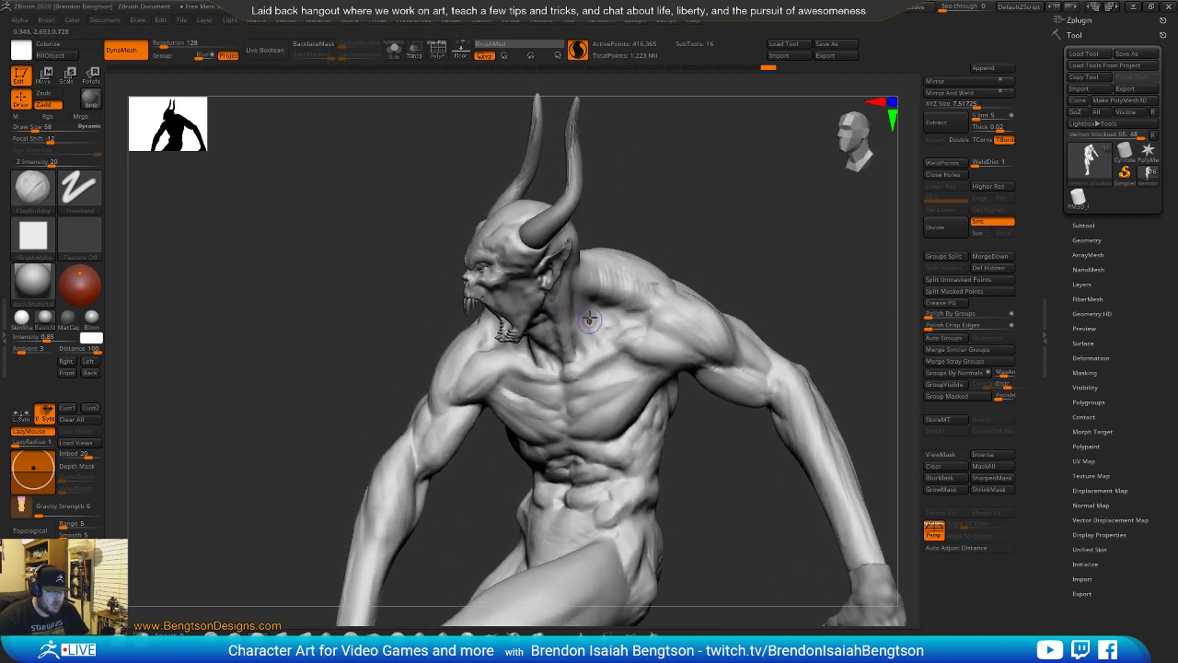
Browse the ZSphere animal projects in the LightBox ZeeZoo folder, closing LightBox without loading one
key("comma")
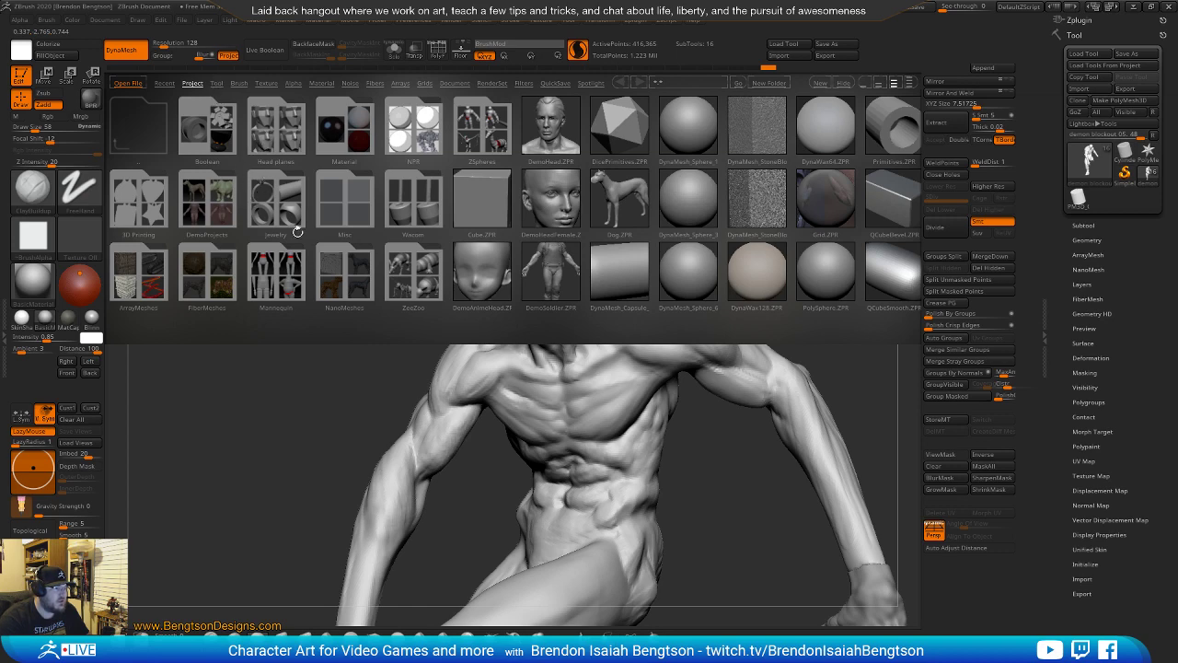
left_click(408, 270)
left_click(408, 271)
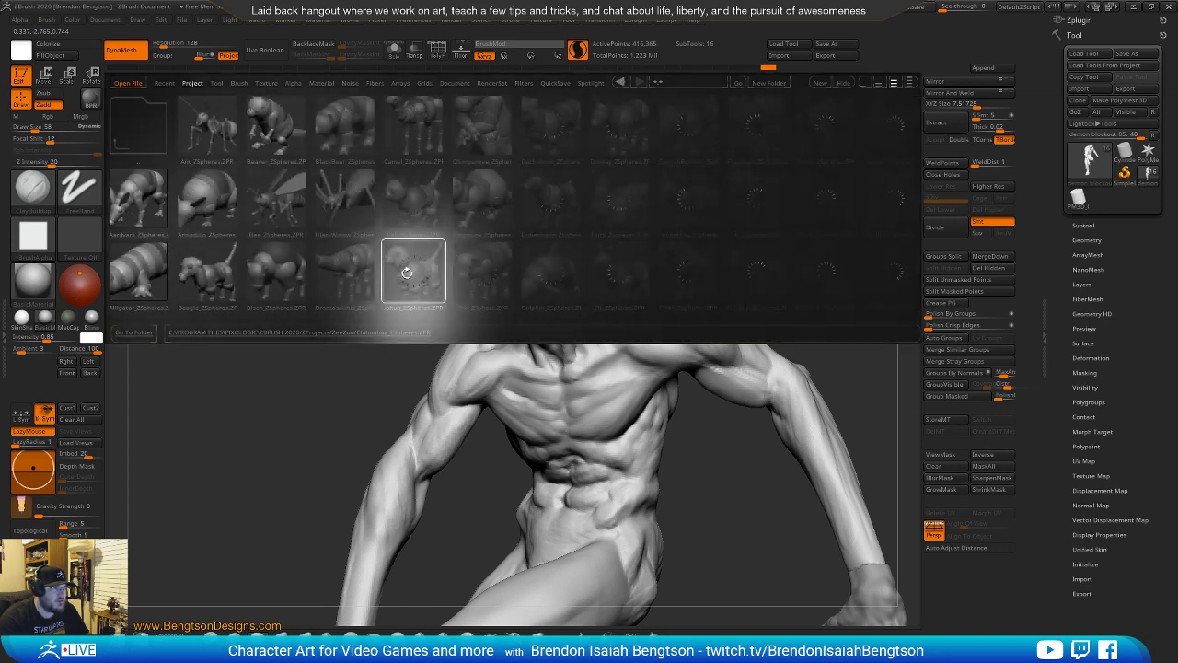
left_click_drag(739, 234, 623, 234)
scroll(595, 262, "down", 10)
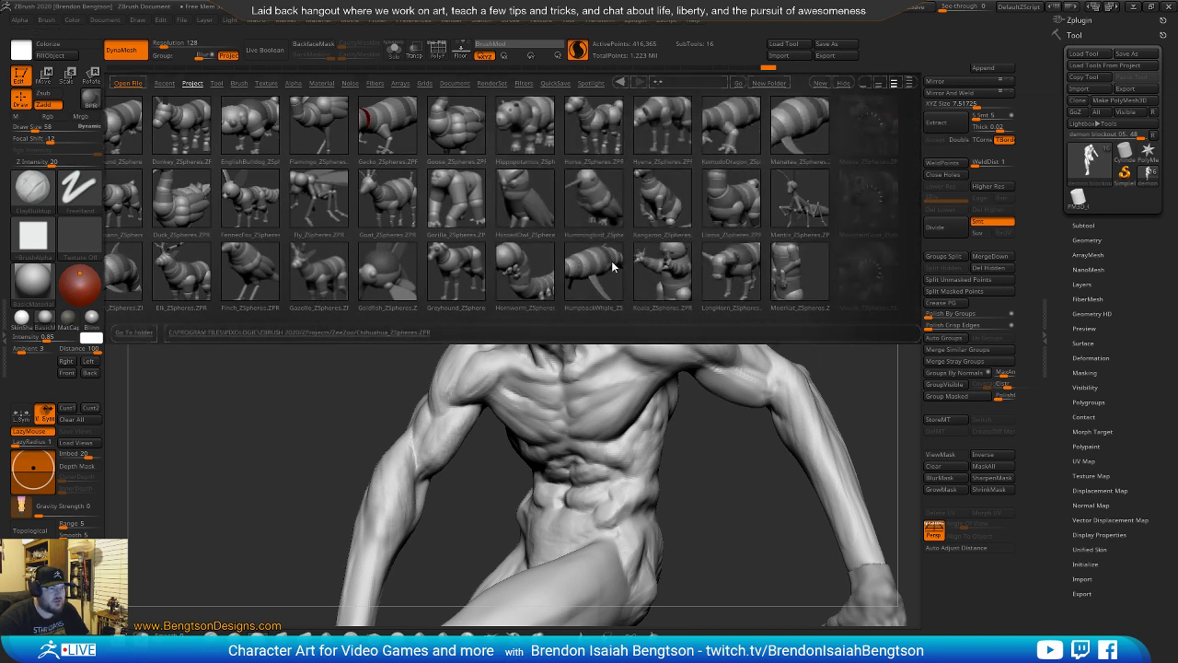
left_click(596, 262)
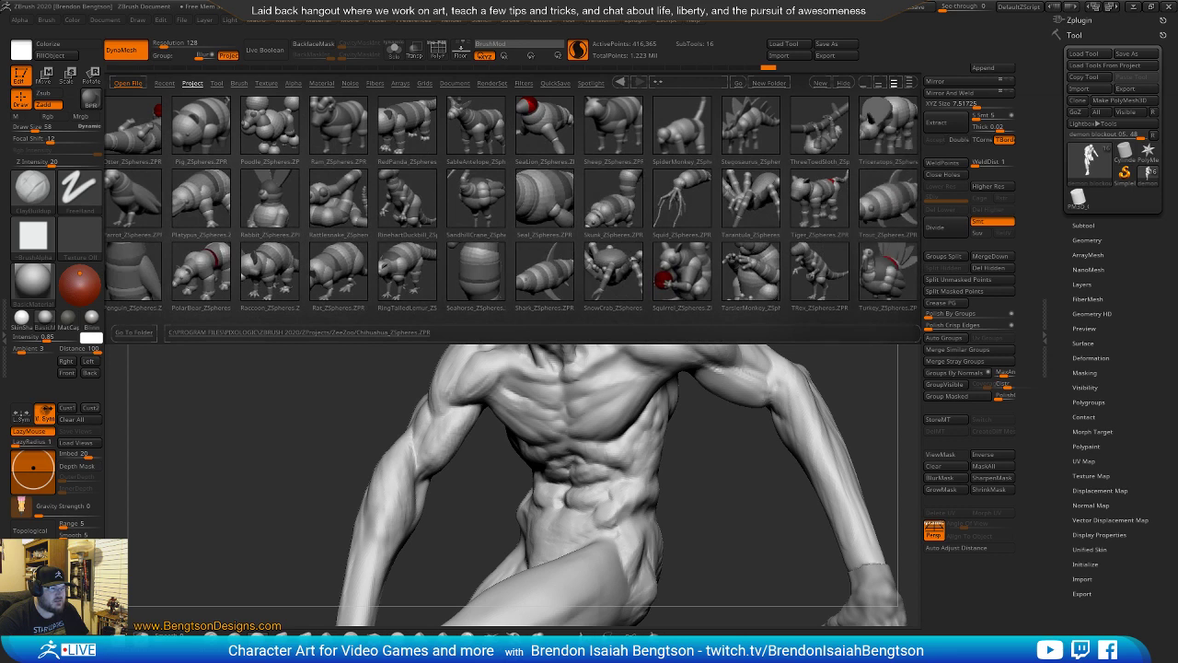
scroll(596, 262, "down", 4)
scroll(574, 252, "down", 1)
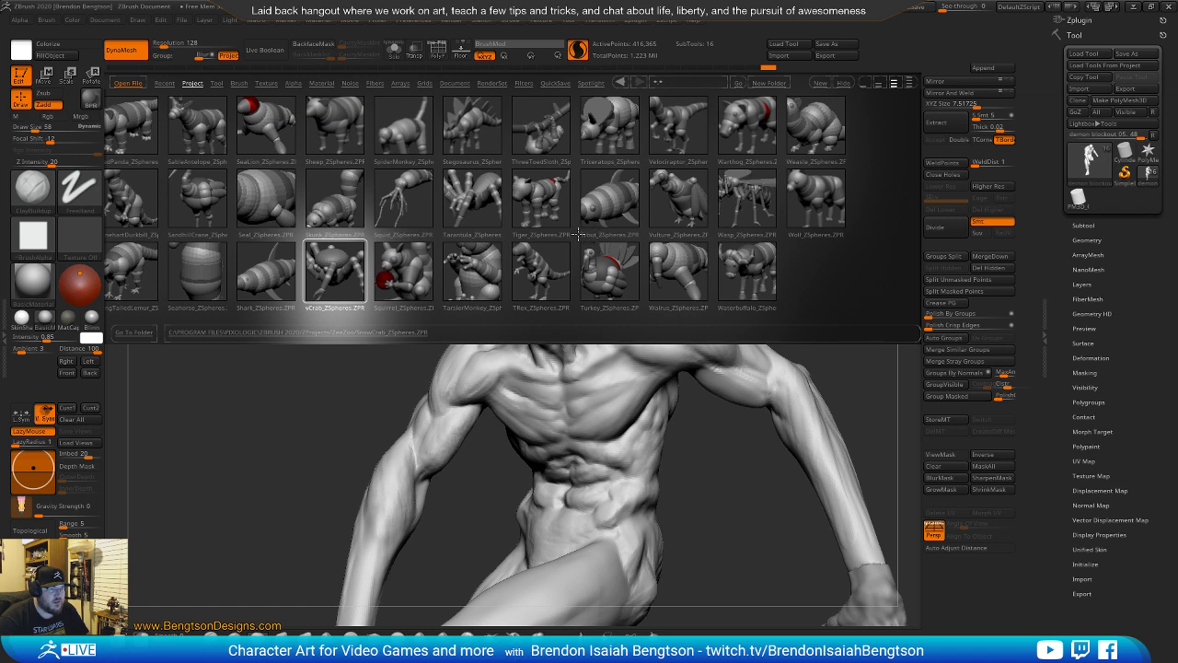
scroll(595, 238, "up", 2)
scroll(592, 238, "up", 6)
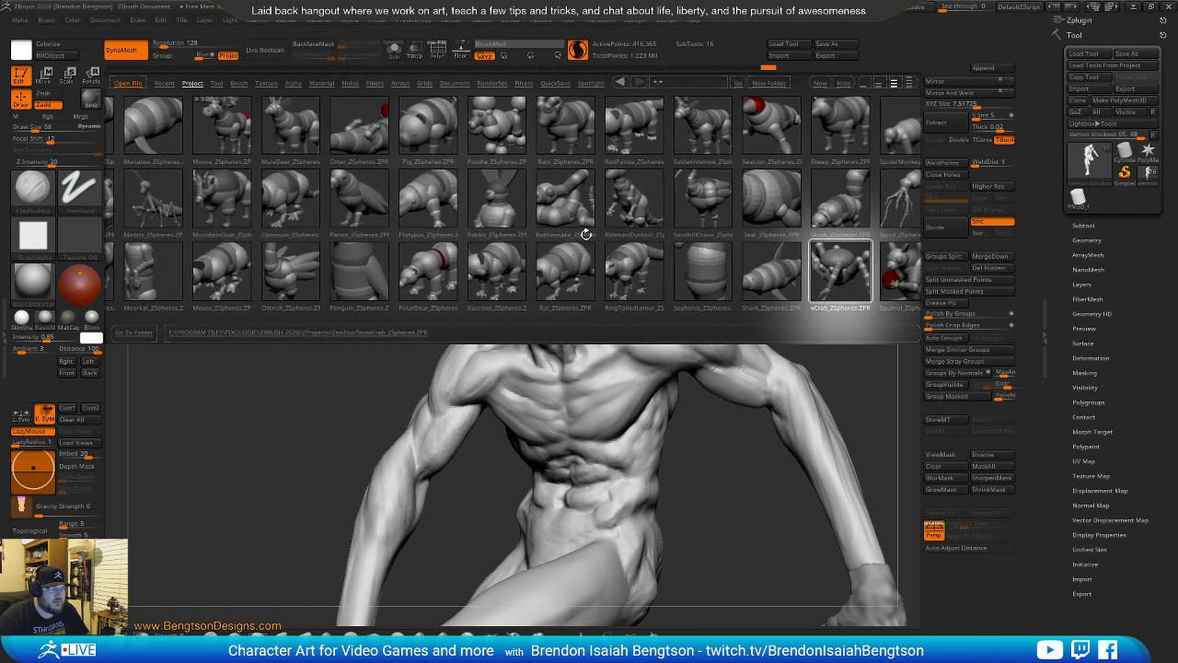
scroll(601, 241, "up", 1)
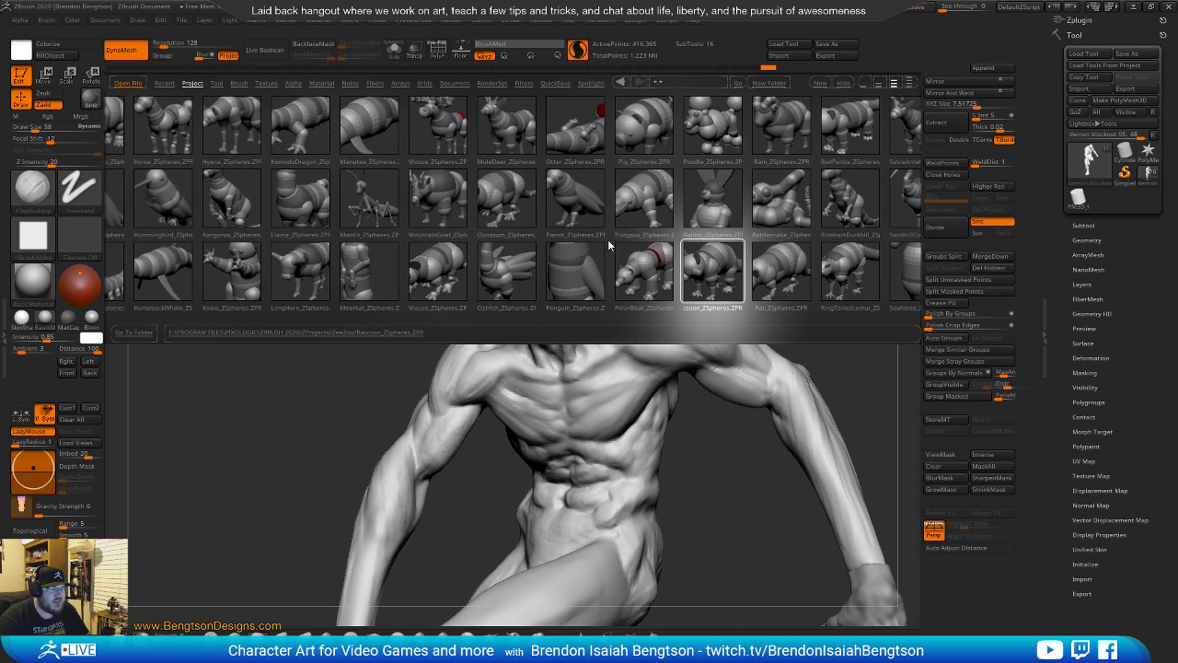
scroll(617, 243, "up", 6)
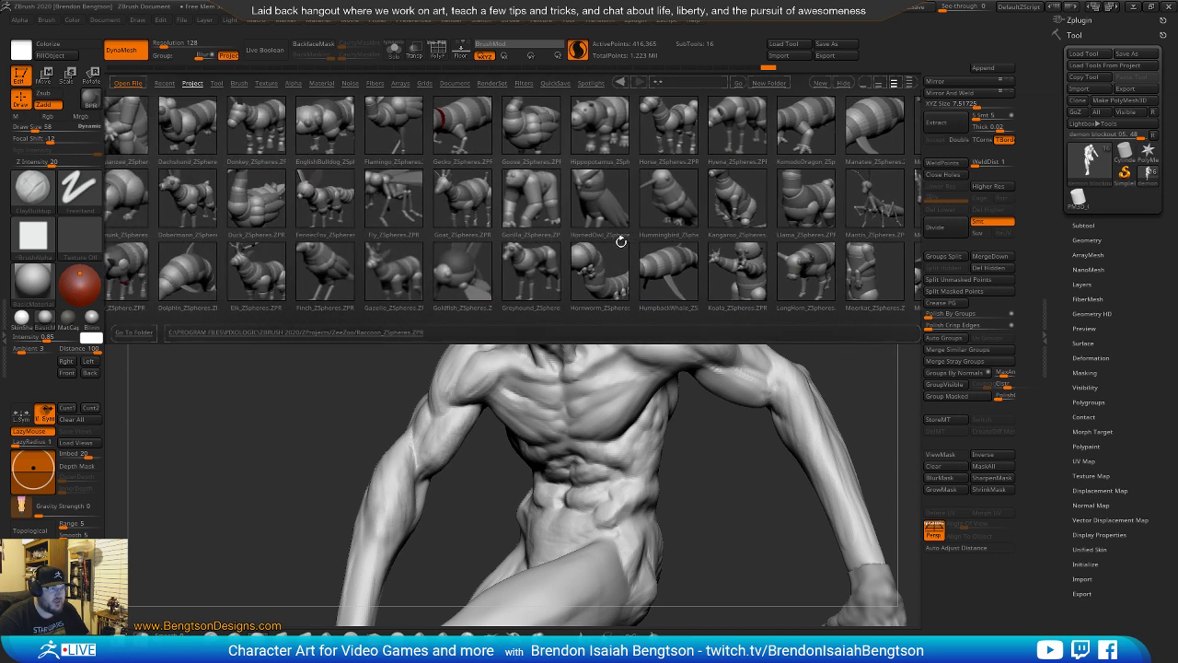
left_click_drag(574, 254, 631, 246)
scroll(631, 248, "up", 3)
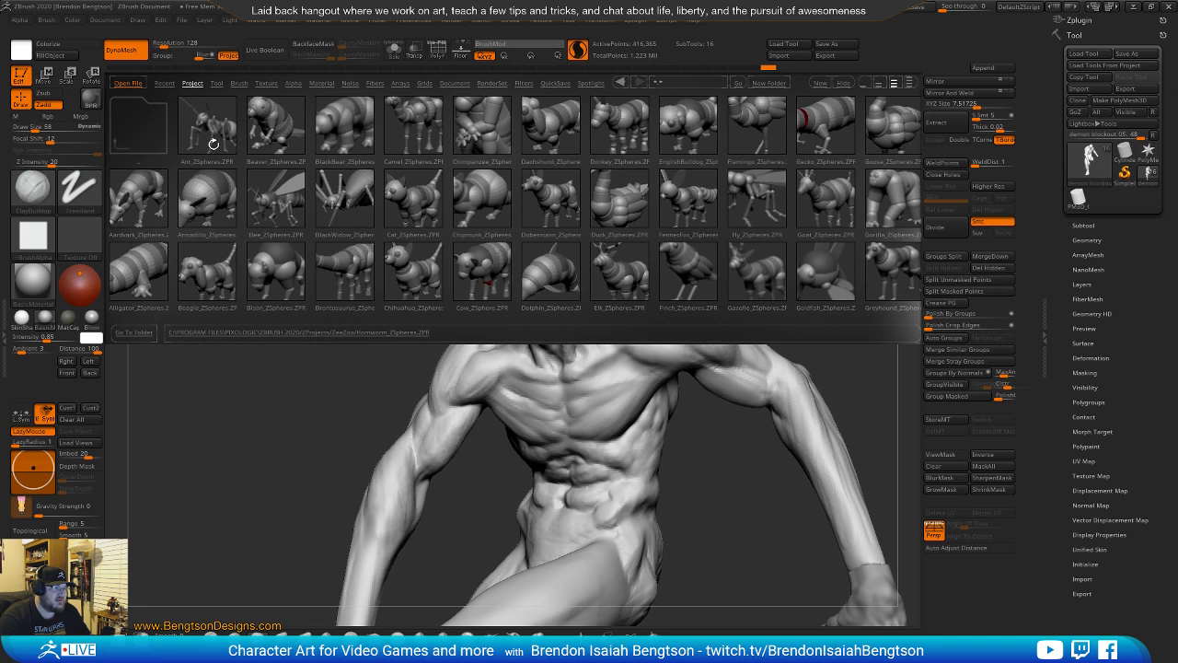
key("comma")
Set the ClayBuildup brush's draw size to 95 for work on the demon's upper body
left_click_drag(759, 242, 743, 213)
left_click_drag(594, 267, 618, 253, "alt")
key("space")
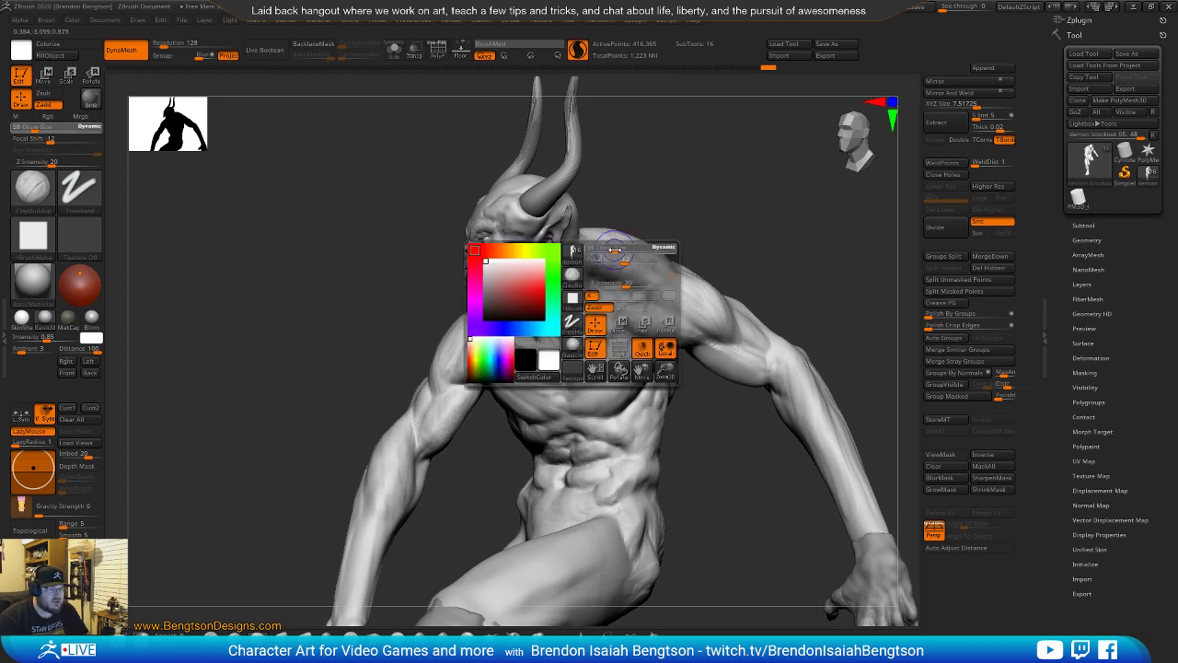
left_click_drag(714, 229, 697, 255)
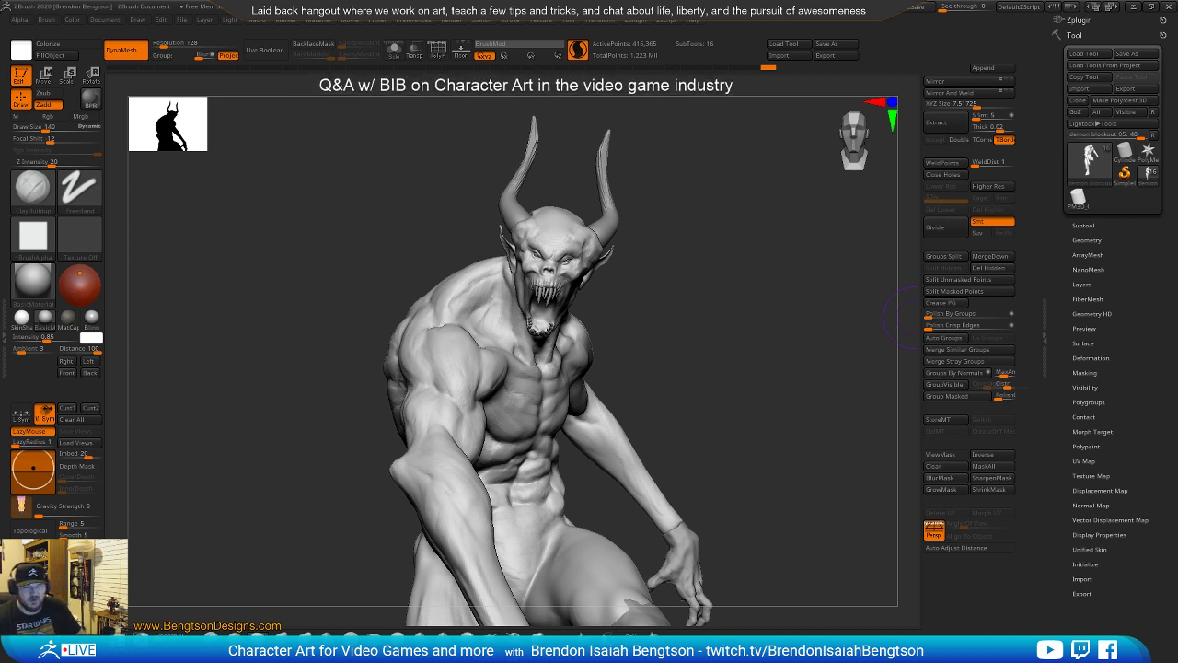
left_click_drag(739, 405, 683, 437)
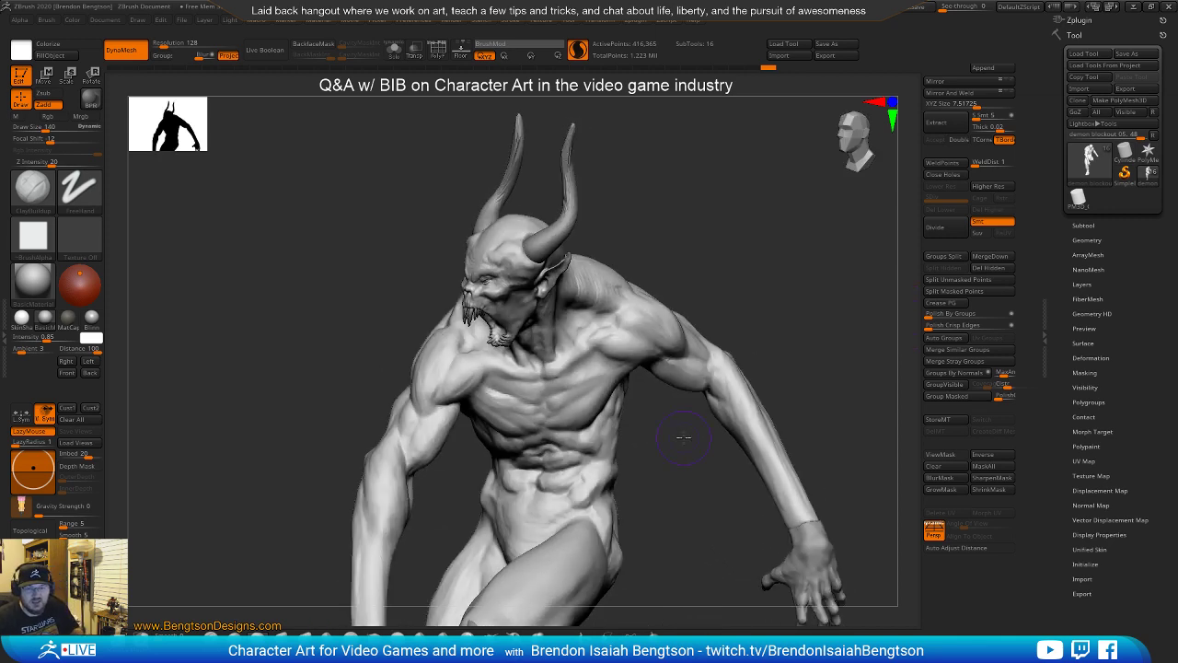
mouse_move(758, 263)
left_mouse_down()
mouse_move(760, 236)
mouse_move(755, 282)
mouse_move(707, 283)
left_mouse_up()
key("space")
left_click_drag(586, 301, 567, 303)
Sculpt trial ClayBuildup strokes on the demon's neck and shoulder with Sculptris Pro, and display the polyframe to inspect their mesh density
mouse_move(703, 210)
left_mouse_down()
mouse_move(568, 297)
mouse_move(594, 312)
mouse_move(576, 313)
left_mouse_up()
mouse_move(677, 223)
left_mouse_down()
mouse_move(703, 205)
mouse_move(683, 172)
mouse_move(708, 194)
left_mouse_up()
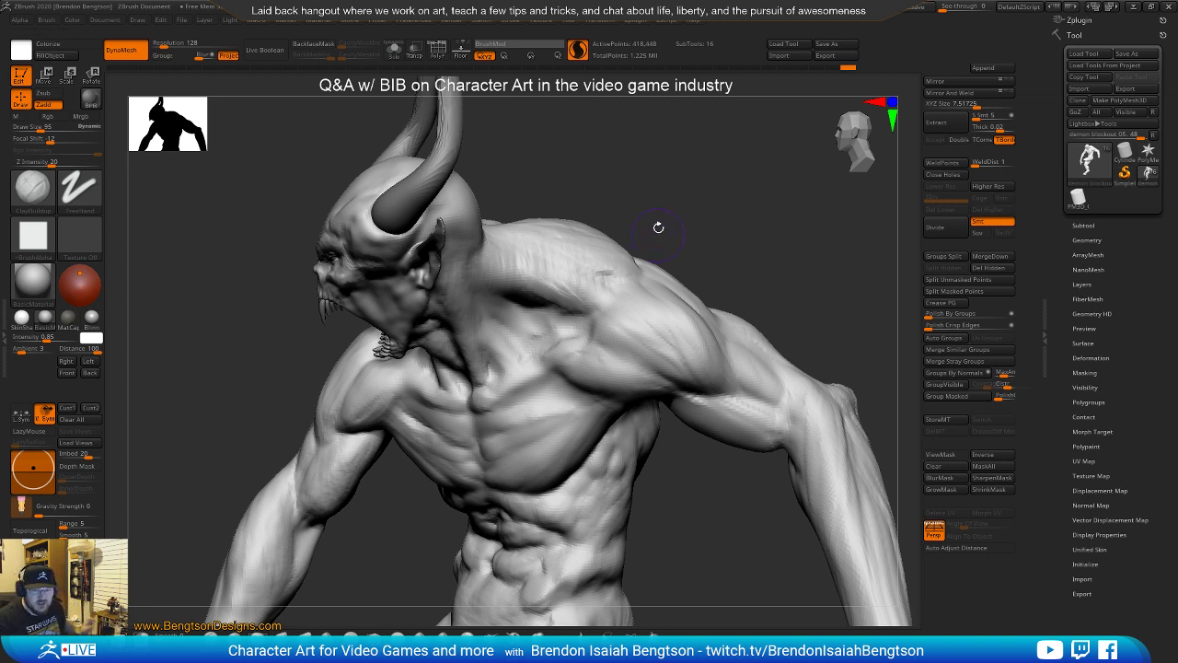
left_click_drag(711, 246, 576, 357)
mouse_move(705, 237)
left_mouse_down()
mouse_move(593, 361)
mouse_move(624, 392)
mouse_move(616, 337)
left_mouse_up()
key("shift+f")
mouse_move(718, 230)
left_mouse_down()
mouse_move(730, 223)
mouse_move(720, 215)
left_mouse_up()
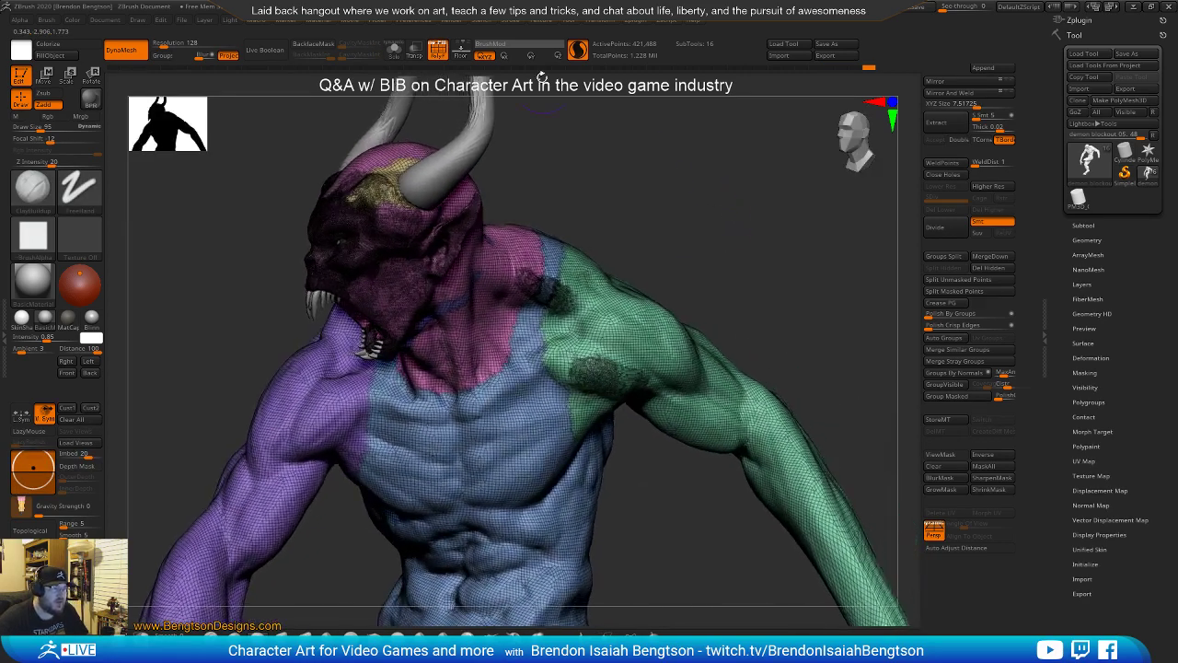
Undo all the trial ClayBuildup strokes on the demon's neck and shoulder
key("ctrl+z")
key("ctrl+z")
key("ctrl+z")
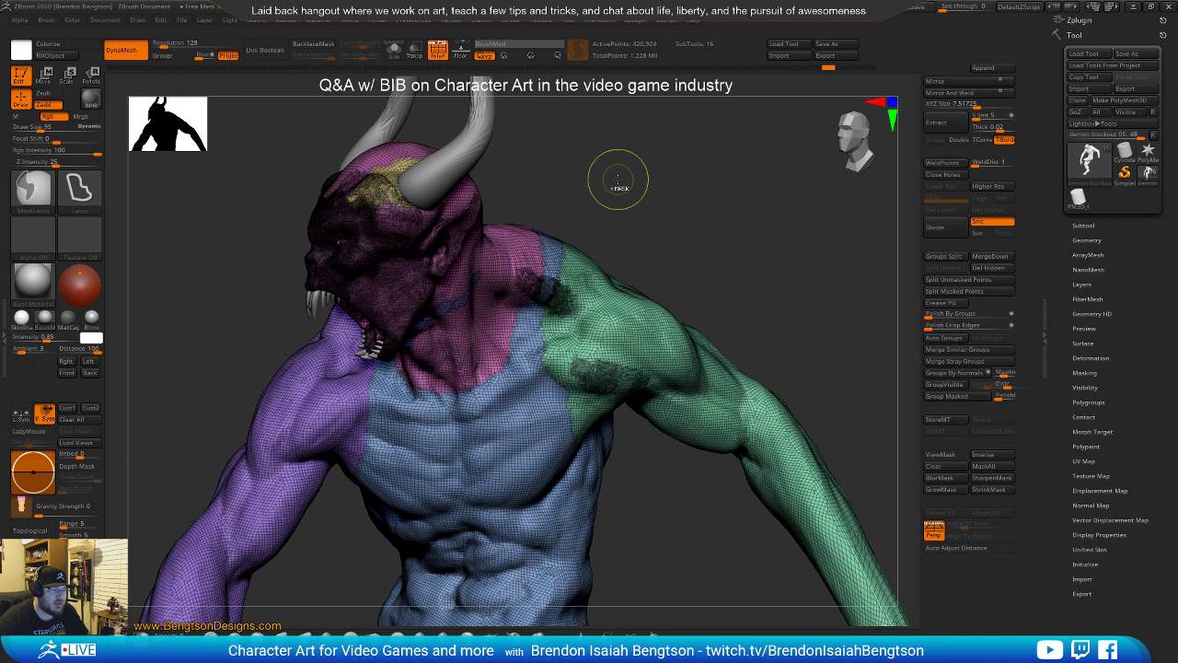
key("ctrl+z")
key("ctrl+z")
key("ctrl+z")
key("ctrl+z")
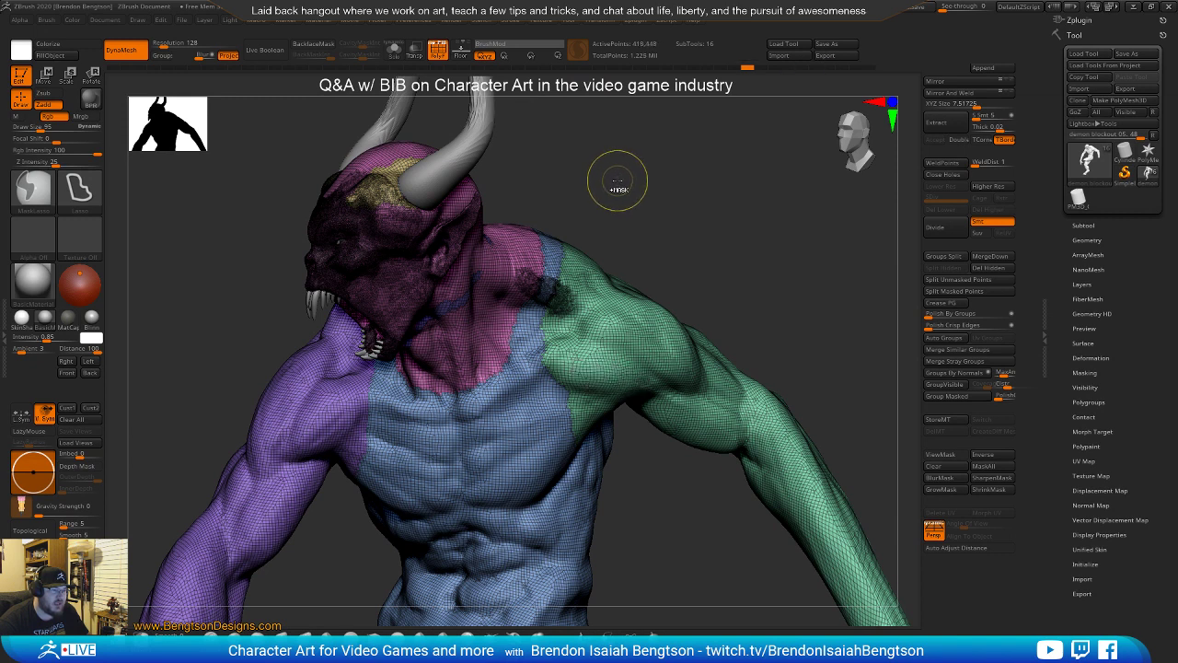
key("ctrl+z")
key("ctrl+z")
key("ctrl+z")
key("ctrl+z")
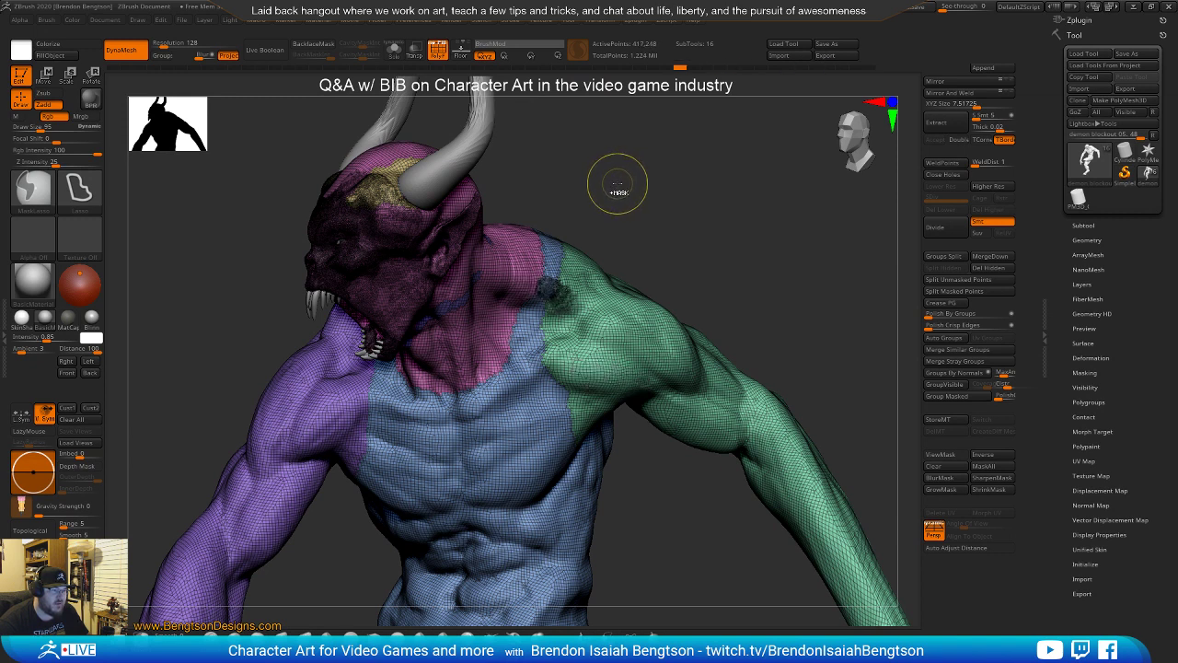
key("ctrl+z")
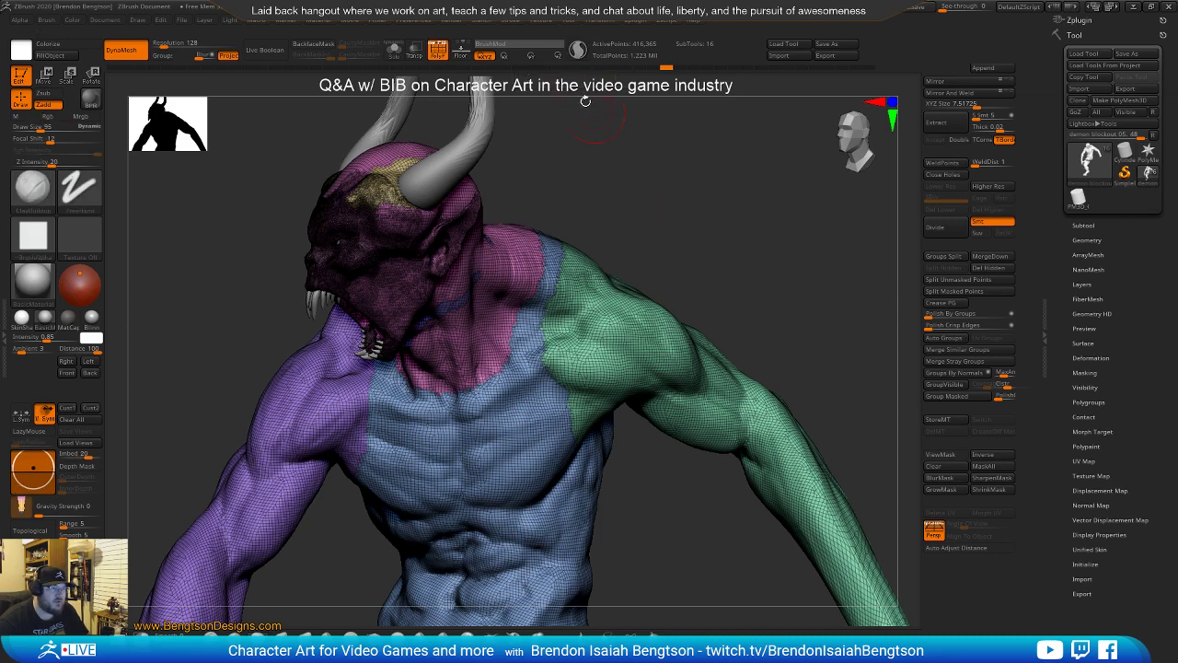
Turn off Sculptris Pro and hide the polyframe display on the demon
left_click_drag(702, 214, 683, 211)
key("alt+s")
key("alt+s")
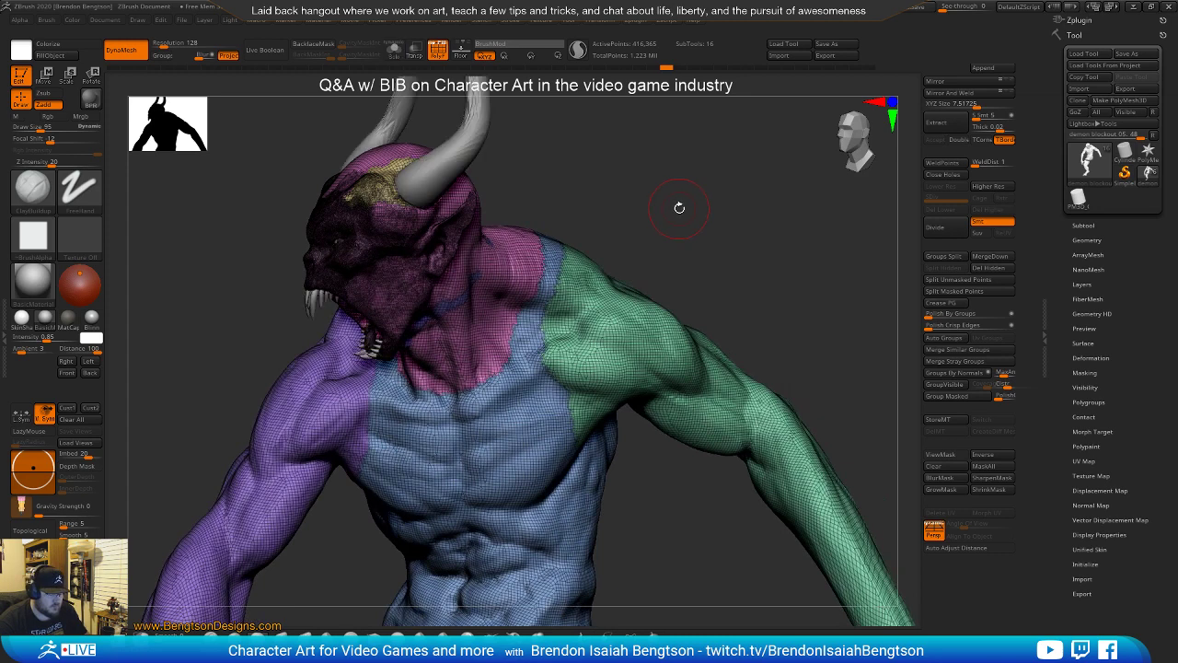
key("shift+f")
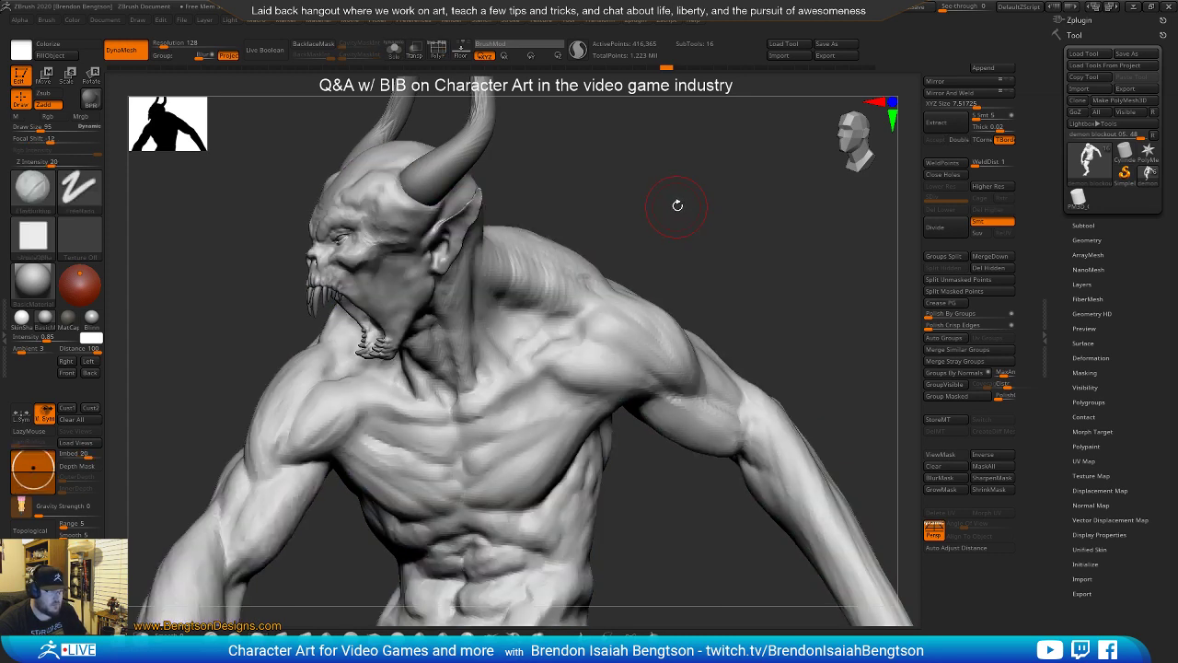
Refine the demon's shoulder, abdominal and rib cage muscles with ClayBuildup strokes
left_click_drag(680, 208, 584, 218)
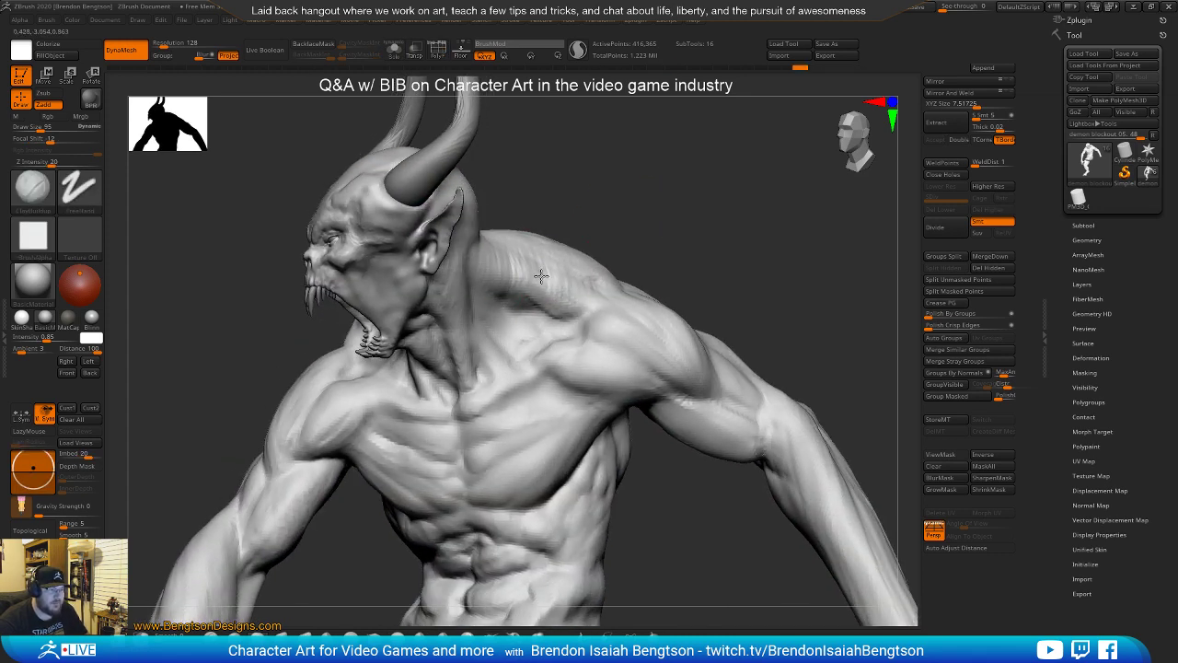
mouse_move(530, 283)
left_mouse_down()
mouse_move(656, 186)
mouse_move(690, 181)
mouse_move(623, 363)
mouse_move(668, 321)
mouse_move(634, 326)
mouse_move(522, 273)
left_mouse_up()
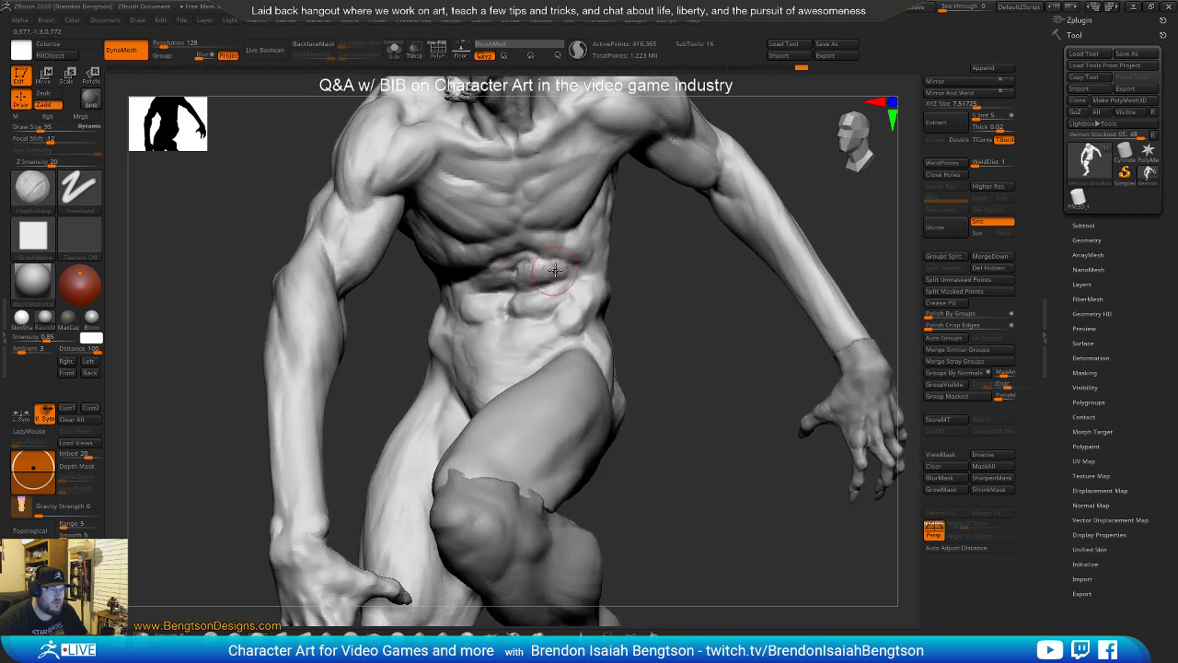
left_click_drag(660, 262, 564, 270)
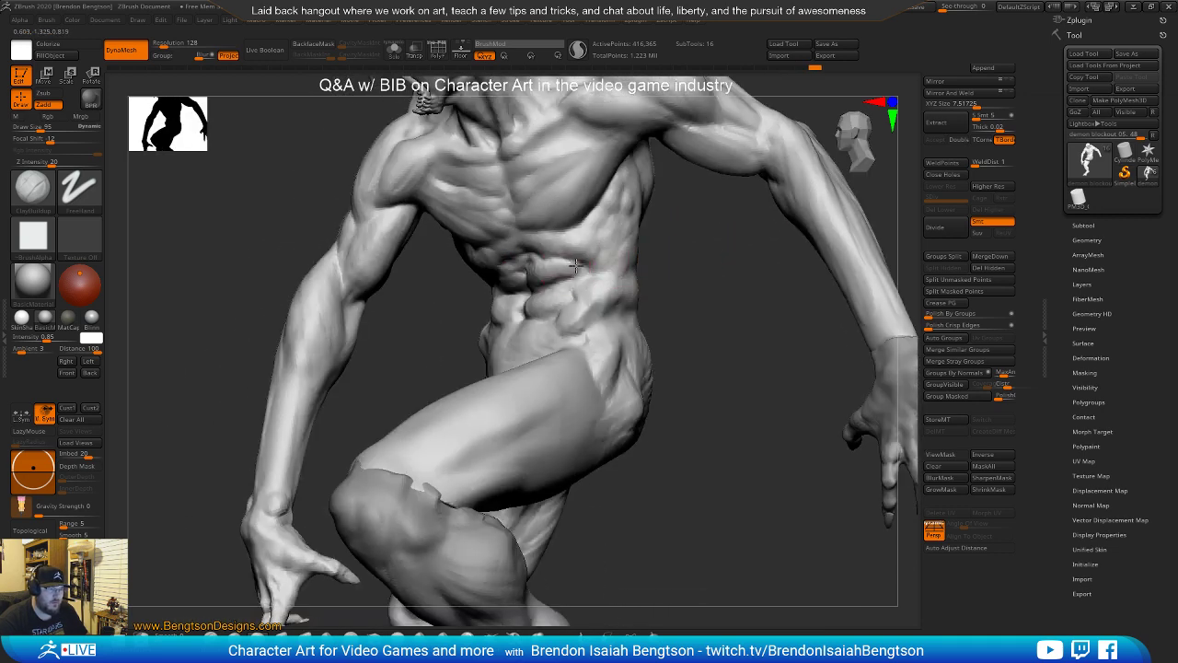
right_click_drag(615, 223, 615, 189)
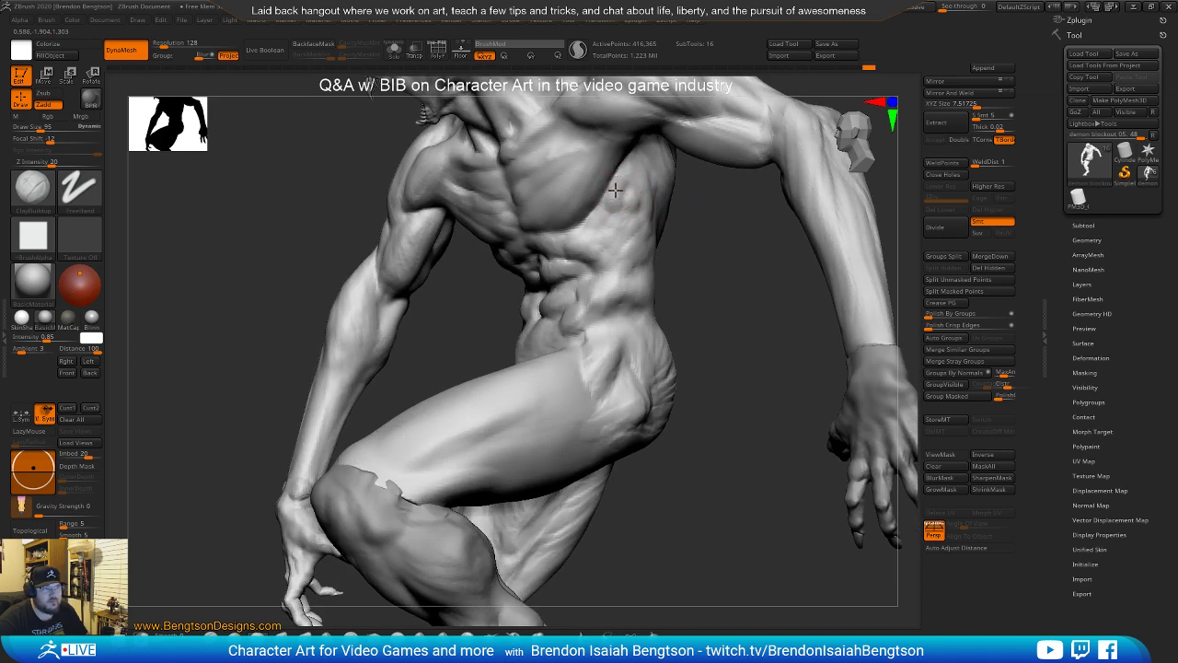
left_click_drag(612, 194, 633, 227)
mouse_move(718, 282)
left_mouse_down("alt")
mouse_move(708, 344)
mouse_move(773, 326)
mouse_move(685, 340)
mouse_move(657, 321)
mouse_move(613, 337)
mouse_move(678, 344)
mouse_move(603, 367)
left_mouse_up("alt")
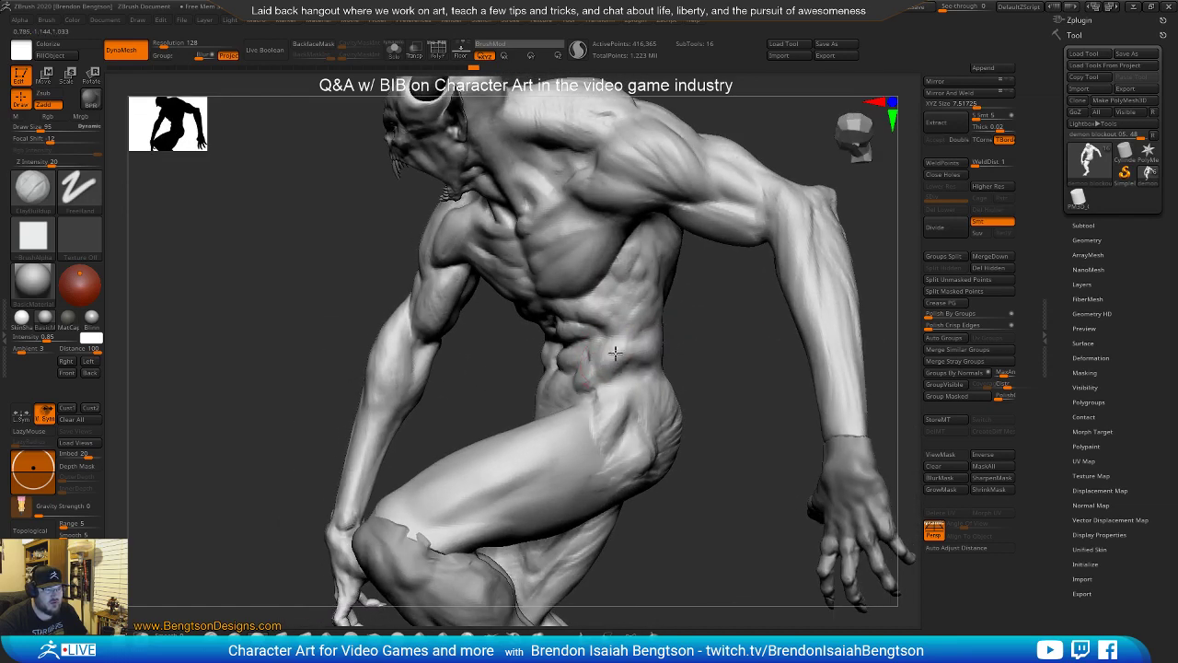
left_click_drag(699, 340, 627, 350)
Adjust the demon's waist and hip silhouette with the Move Topological brush at draw size 243
key("b")
key("m")
key("t")
key("space")
left_click(641, 384)
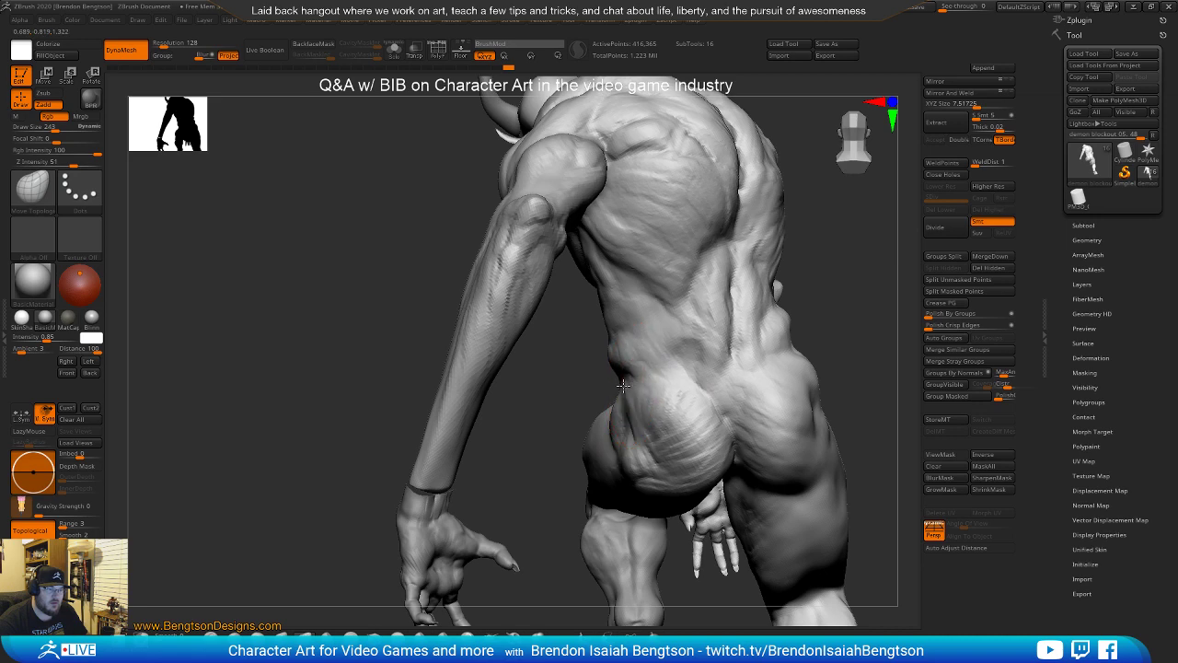
mouse_move(831, 264)
left_mouse_down()
mouse_move(715, 268)
mouse_move(682, 283)
mouse_move(794, 249)
mouse_move(806, 270)
mouse_move(807, 258)
mouse_move(797, 264)
left_mouse_up()
Build up the front shoulder and deltoid forms with the ClayBuildup brush at draw size 114
key("b")
key("c")
key("b")
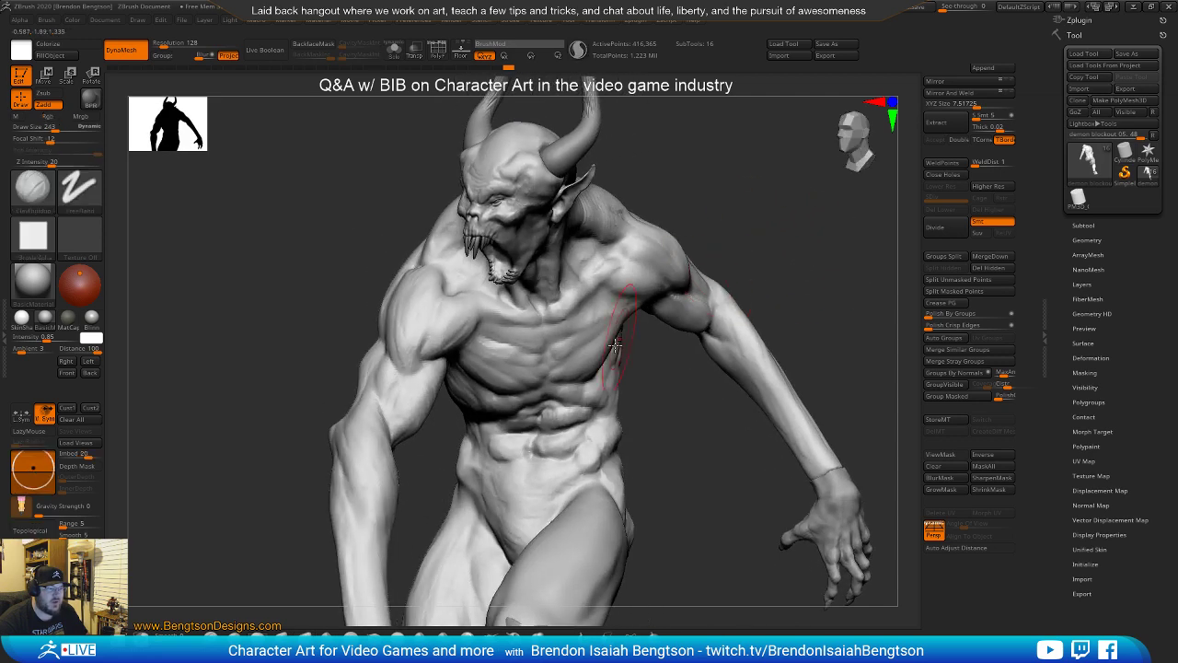
left_click_drag(695, 405, 635, 304)
key("space")
left_click_drag(705, 371, 446, 288)
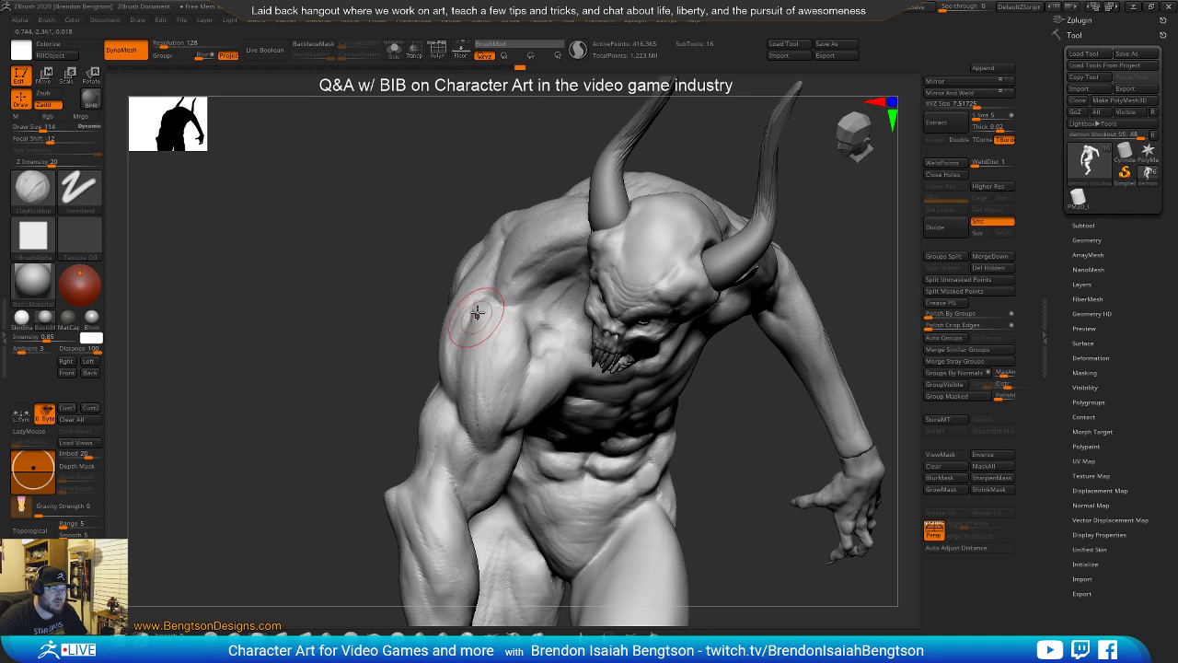
left_click_drag(467, 173, 524, 318)
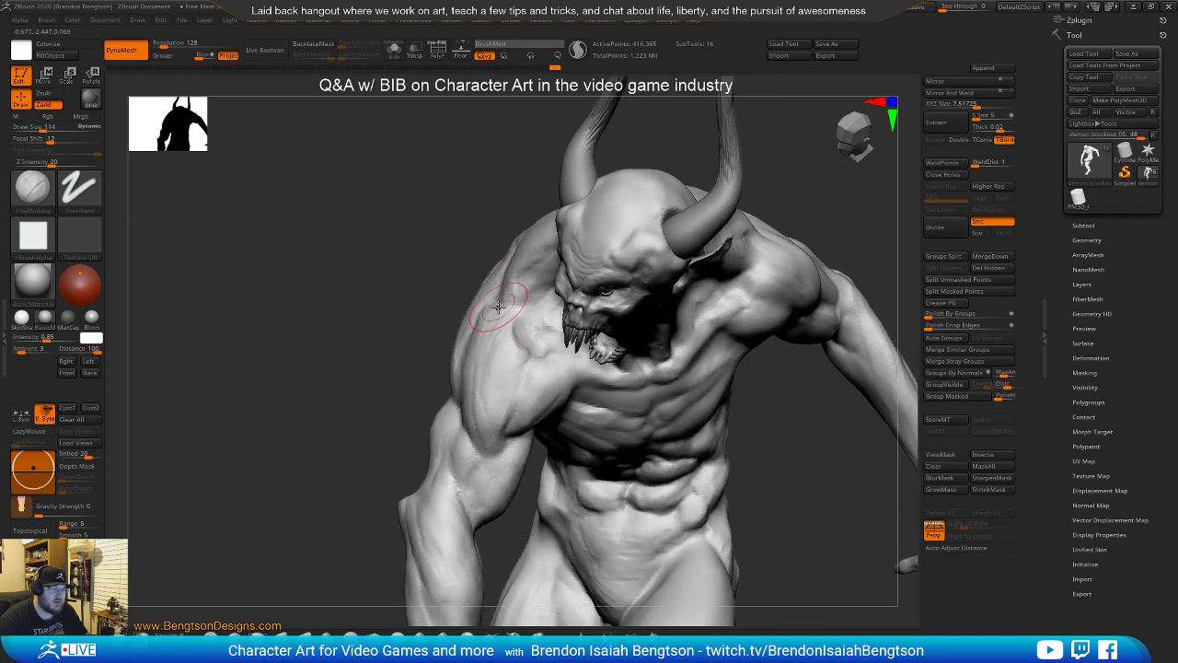
left_click_drag(430, 216, 513, 366)
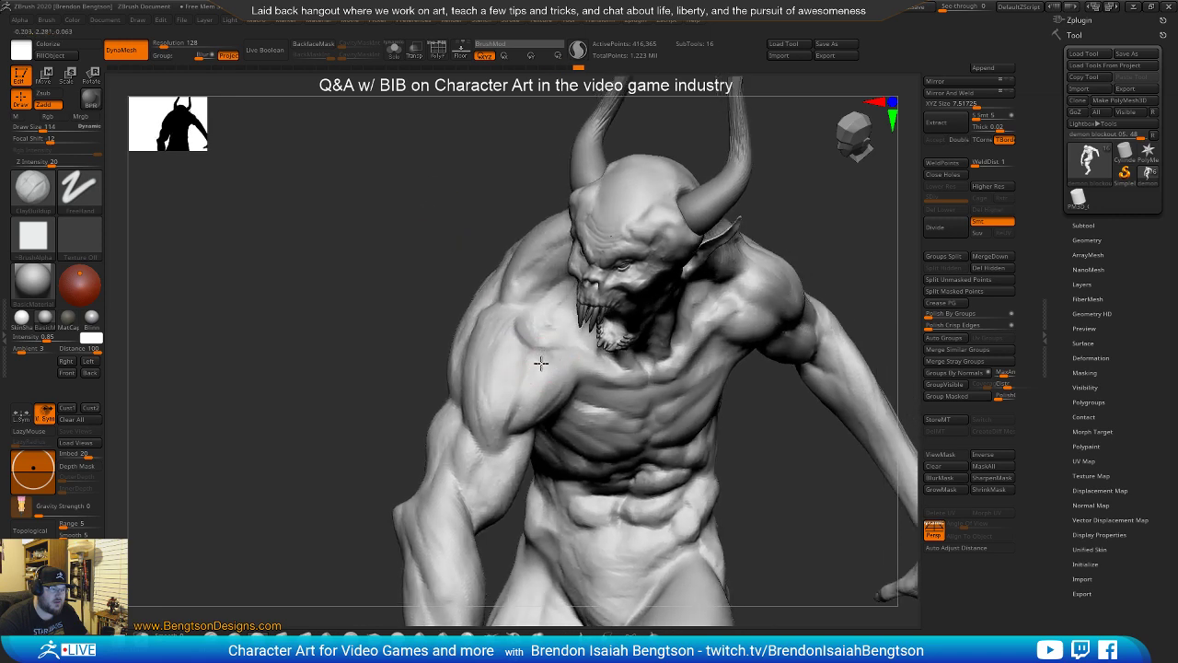
left_click_drag(484, 220, 316, 256)
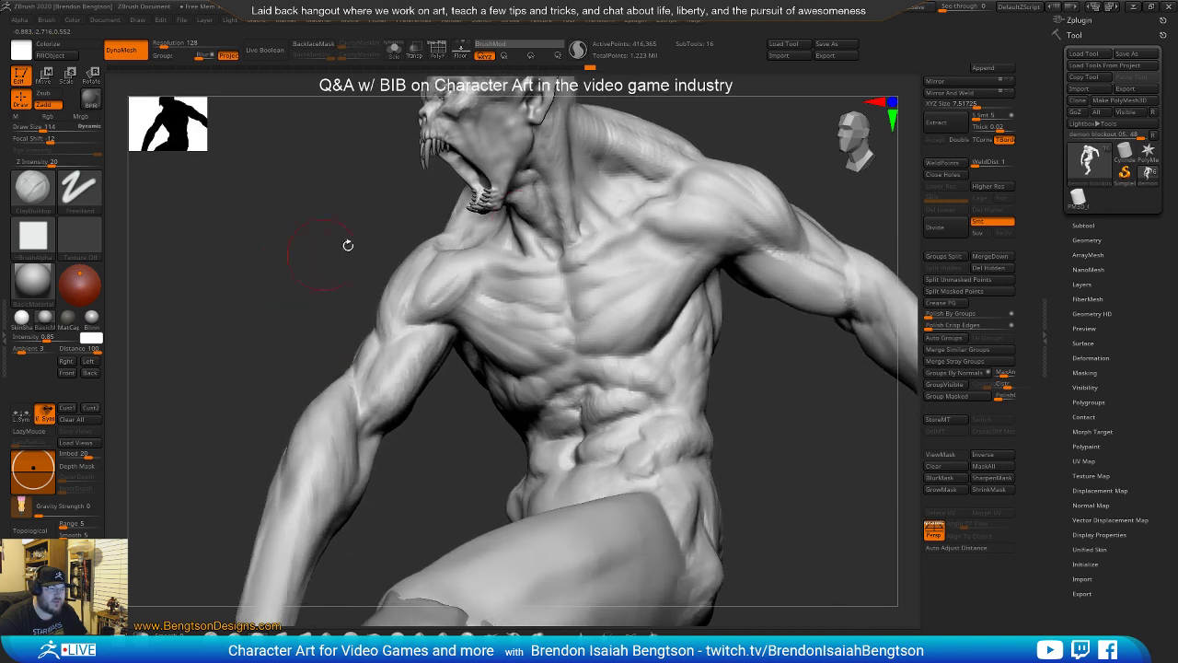
Sculpt fuller abdominal muscle segments on the demon's midsection with ClayBuildup, reducing the draw size to 95
right_click_drag(802, 423, 621, 423)
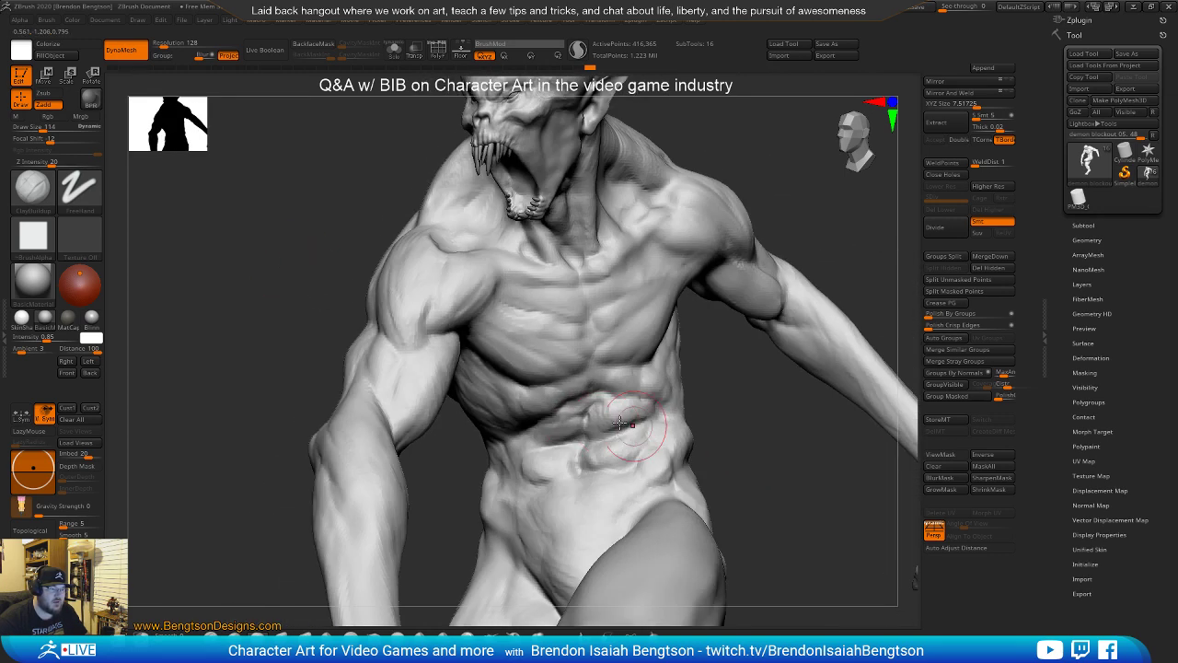
right_click(567, 424)
left_click_drag(563, 424, 571, 420)
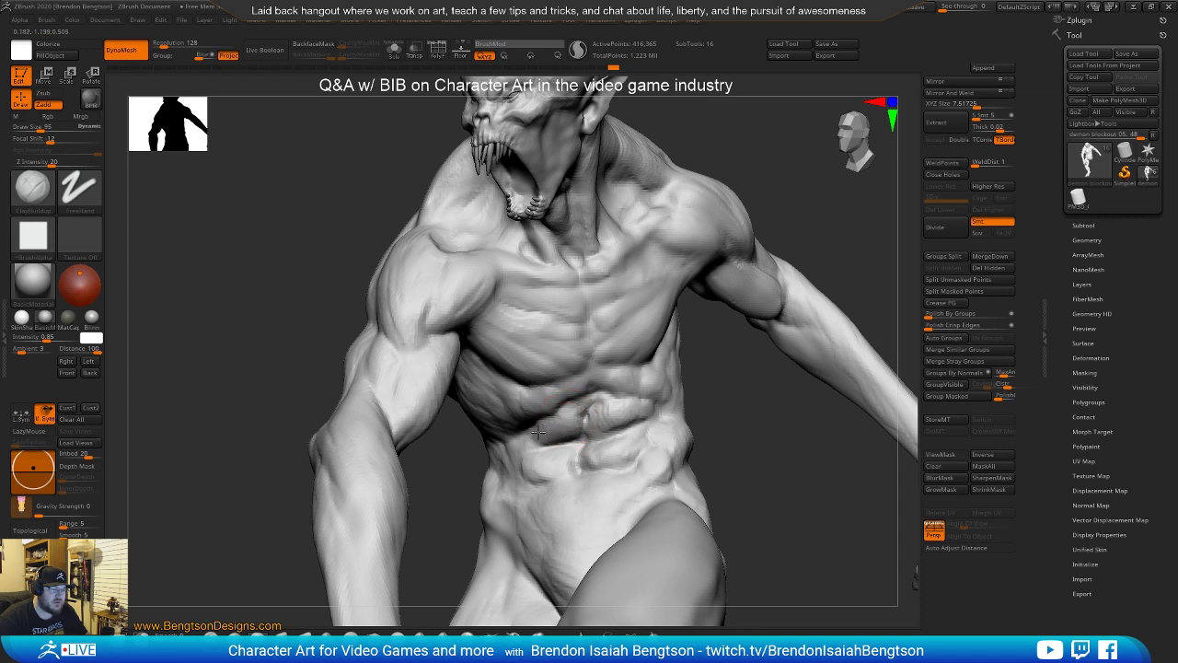
left_click_drag(621, 404, 635, 402)
right_click_drag(737, 412, 619, 425)
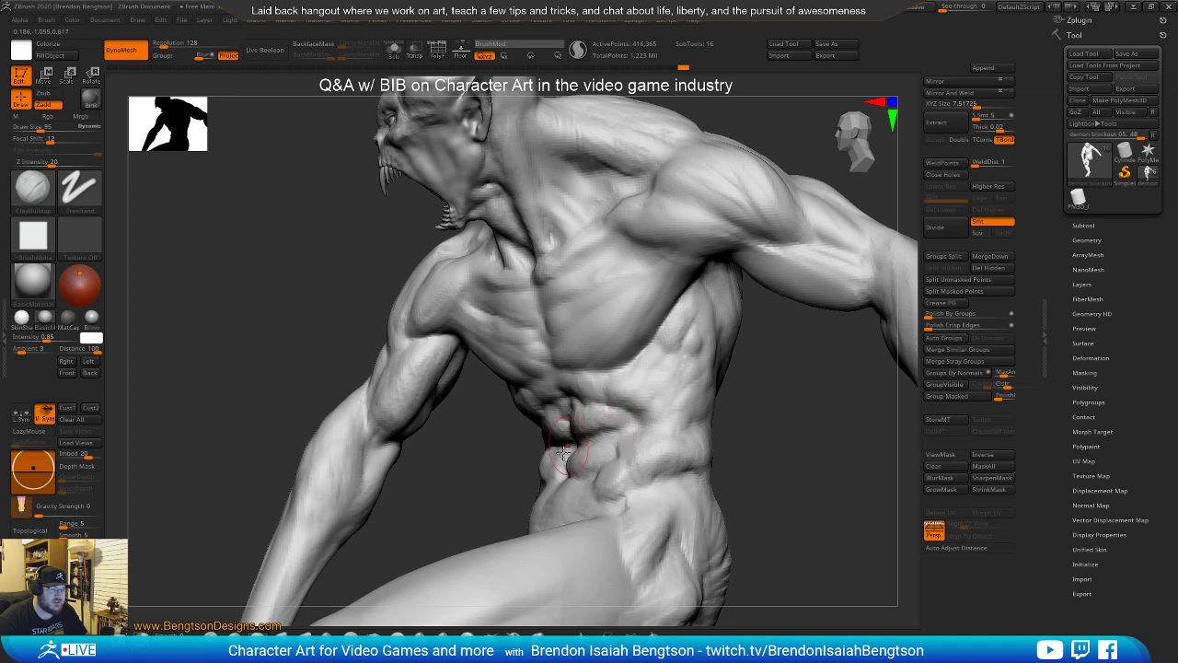
right_click_drag(439, 517, 539, 481)
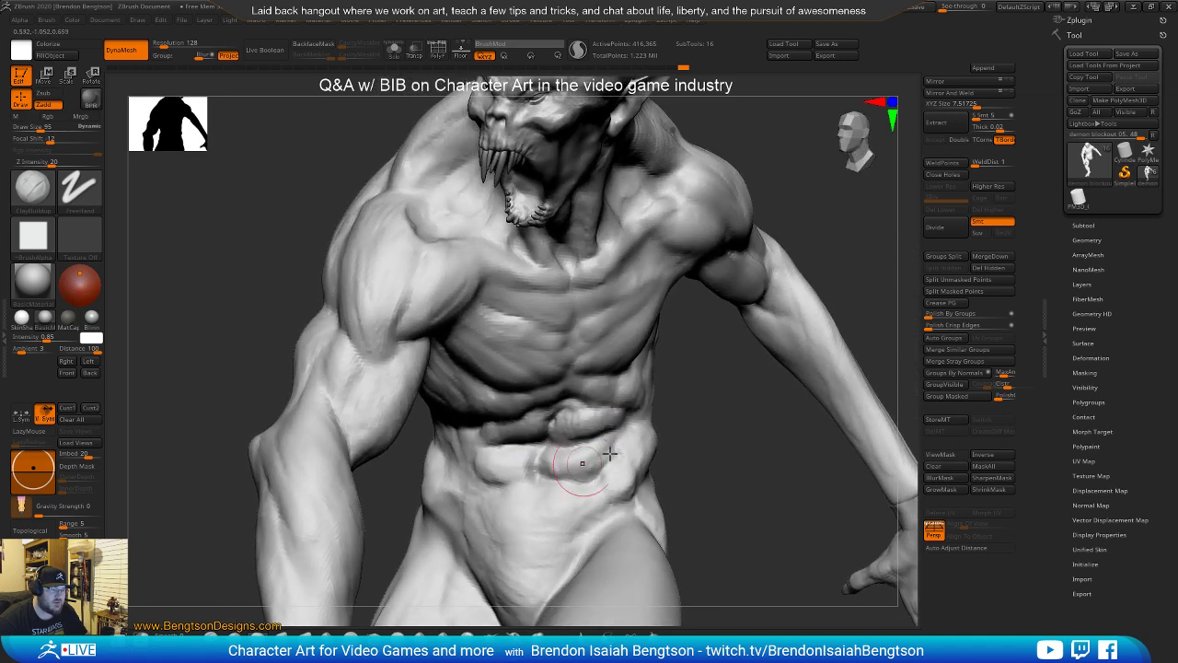
right_click_drag(734, 431, 637, 242, "ctrl")
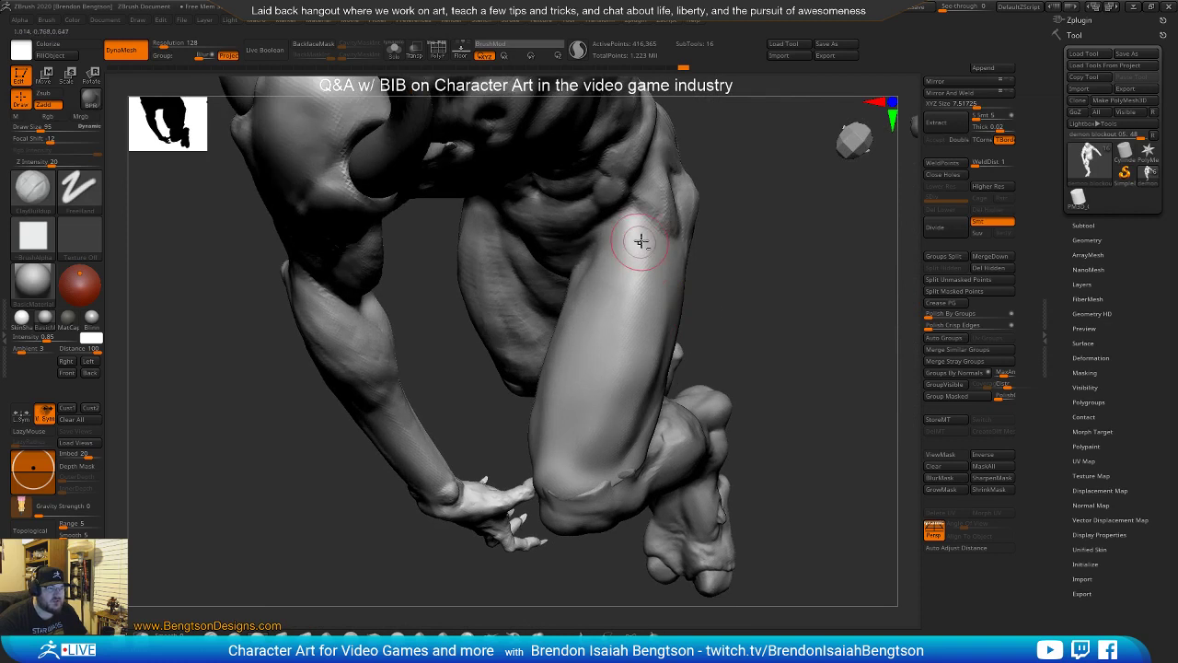
Build up the top of the raised thigh and hip with ClayBuildup at draw size 140, briefly checking the polyframe
key("space")
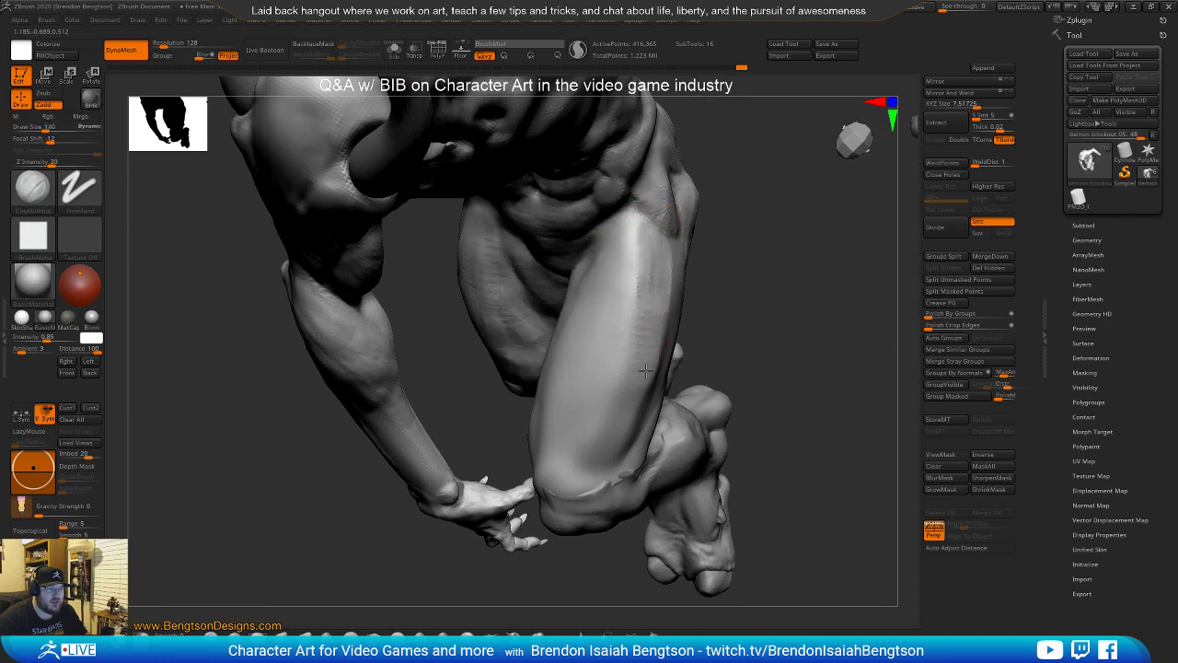
key("shift+f")
key("shift+f")
right_click_drag(744, 292, 694, 246)
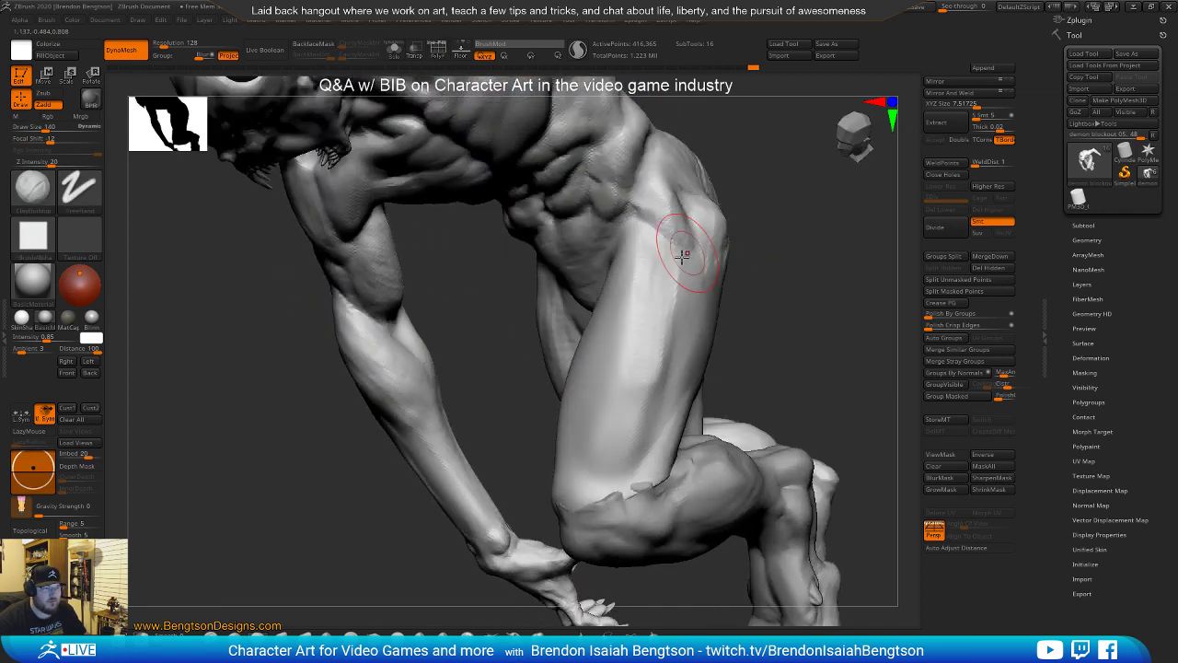
mouse_move(751, 275)
right_mouse_down()
mouse_move(786, 282)
mouse_move(733, 279)
mouse_move(745, 274)
mouse_move(700, 295)
mouse_move(829, 334)
mouse_move(804, 295)
mouse_move(543, 267)
right_mouse_up()
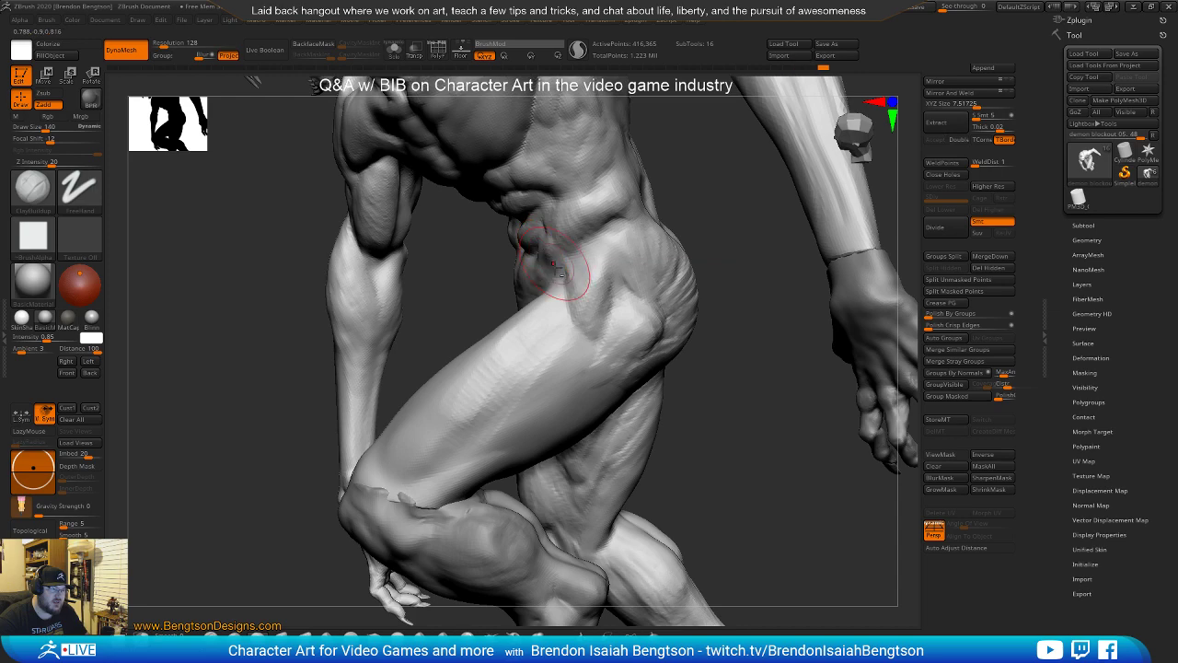
Examine from several angles how the obliques and lower abdomen meet the hip and raised thigh
mouse_move(715, 175)
right_mouse_down()
mouse_move(658, 293)
mouse_move(773, 273)
mouse_move(745, 216)
mouse_move(705, 224)
mouse_move(721, 217)
right_mouse_up()
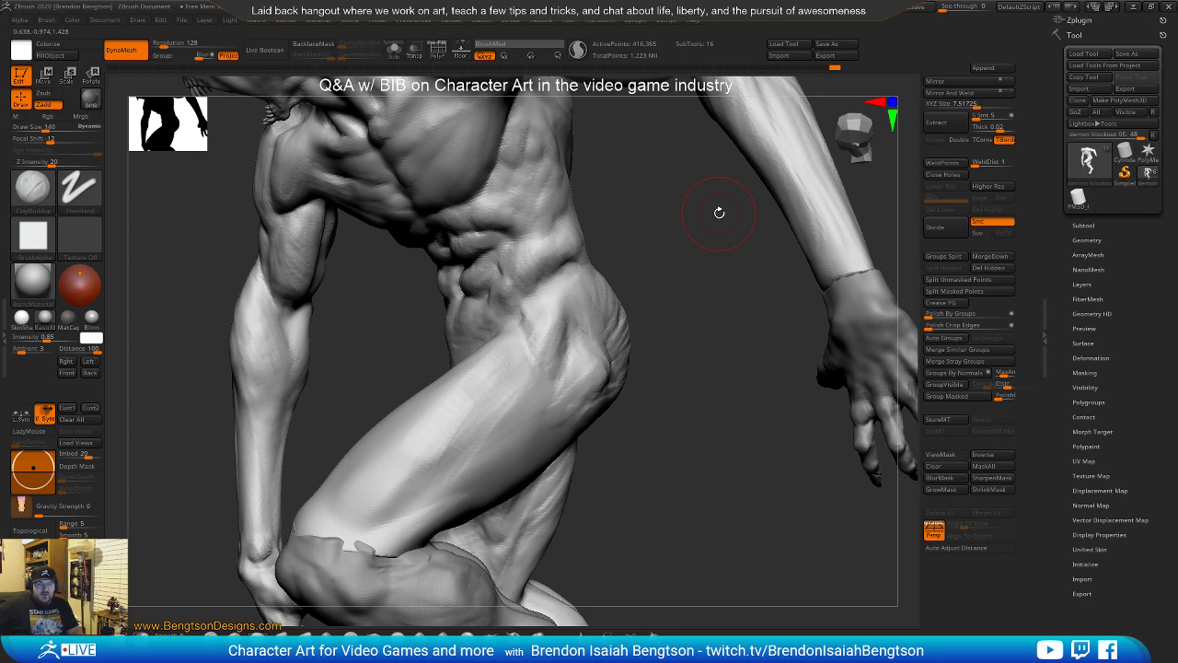
right_click_drag(630, 238, 690, 248)
right_click_drag(656, 297, 566, 309)
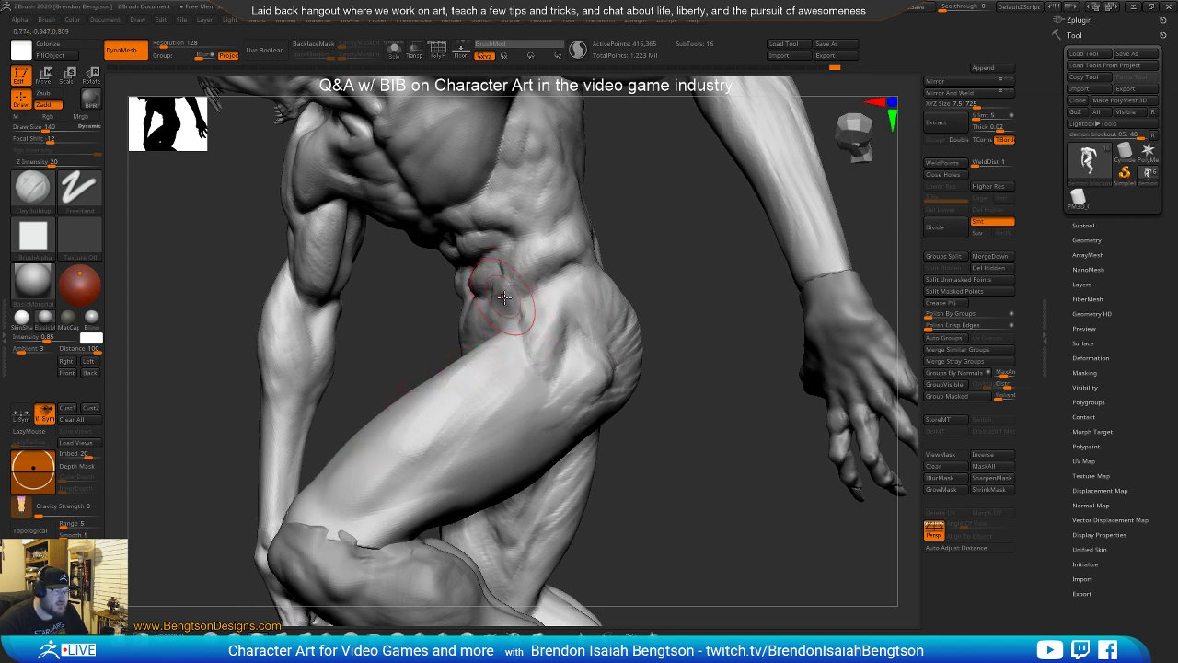
mouse_move(603, 214)
right_mouse_down()
mouse_move(689, 204)
mouse_move(598, 221)
right_mouse_up()
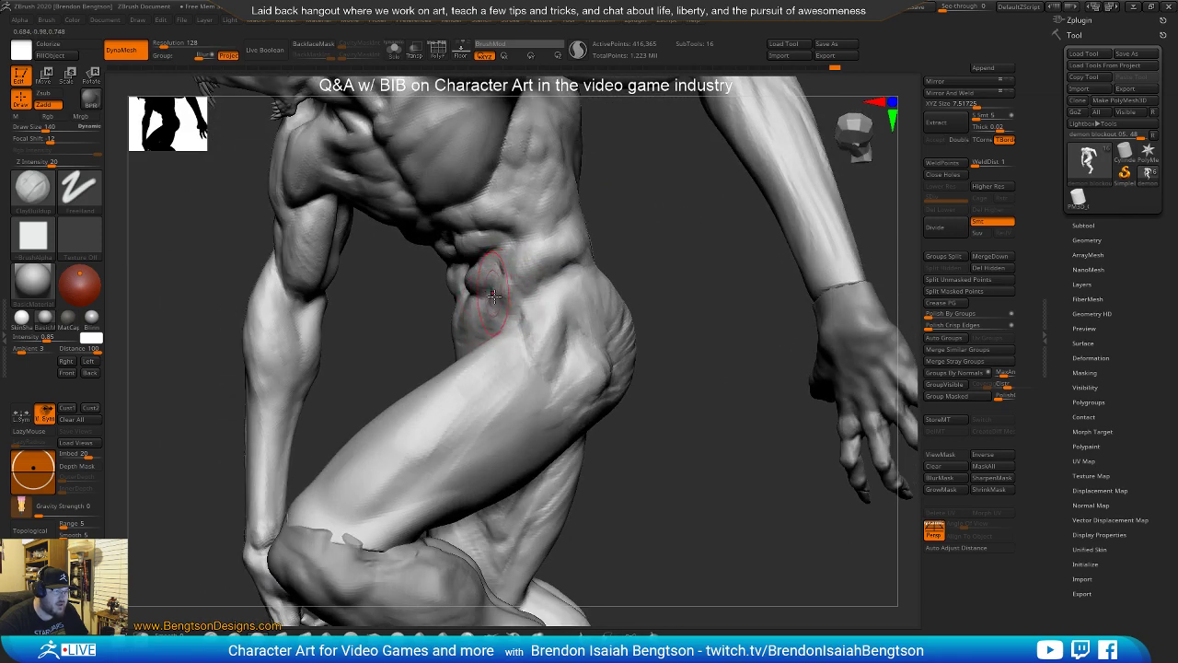
right_click_drag(511, 288, 644, 188)
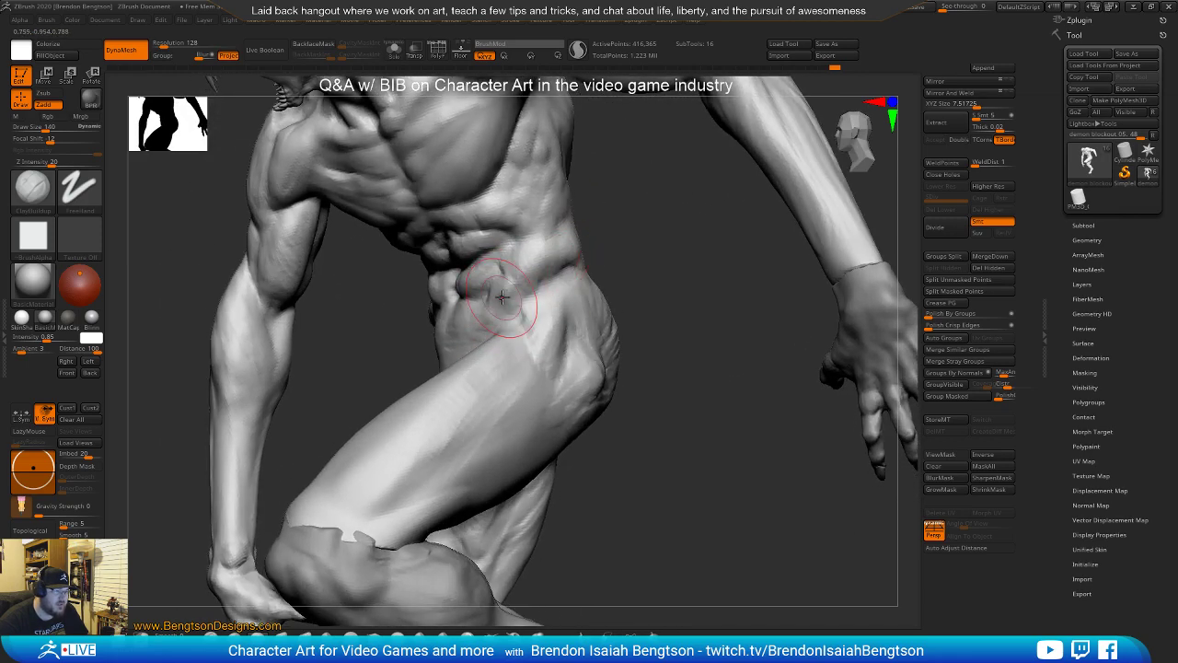
right_click_drag(608, 239, 495, 284)
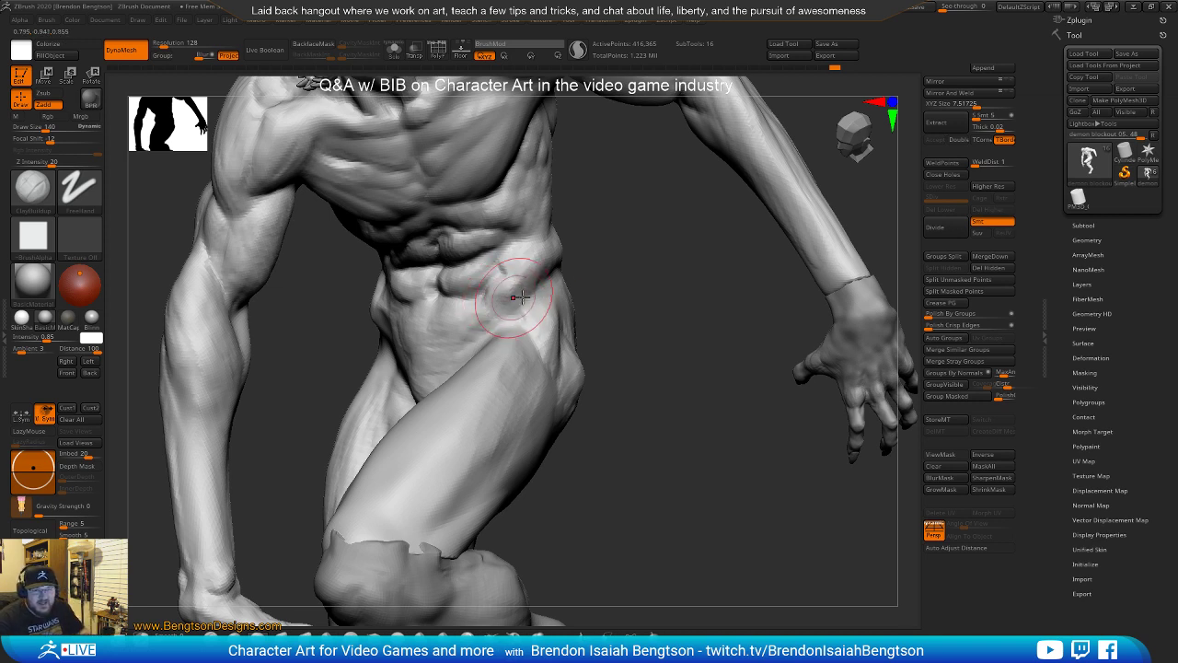
left_click_drag(595, 314, 525, 316)
mouse_move(620, 226)
left_mouse_down()
mouse_move(526, 292)
mouse_move(513, 279)
left_mouse_up()
Carve the crease between the oblique and the hip bone with the DamStandard brush at draw size 62
key("b")
key("d")
key("s")
key("space")
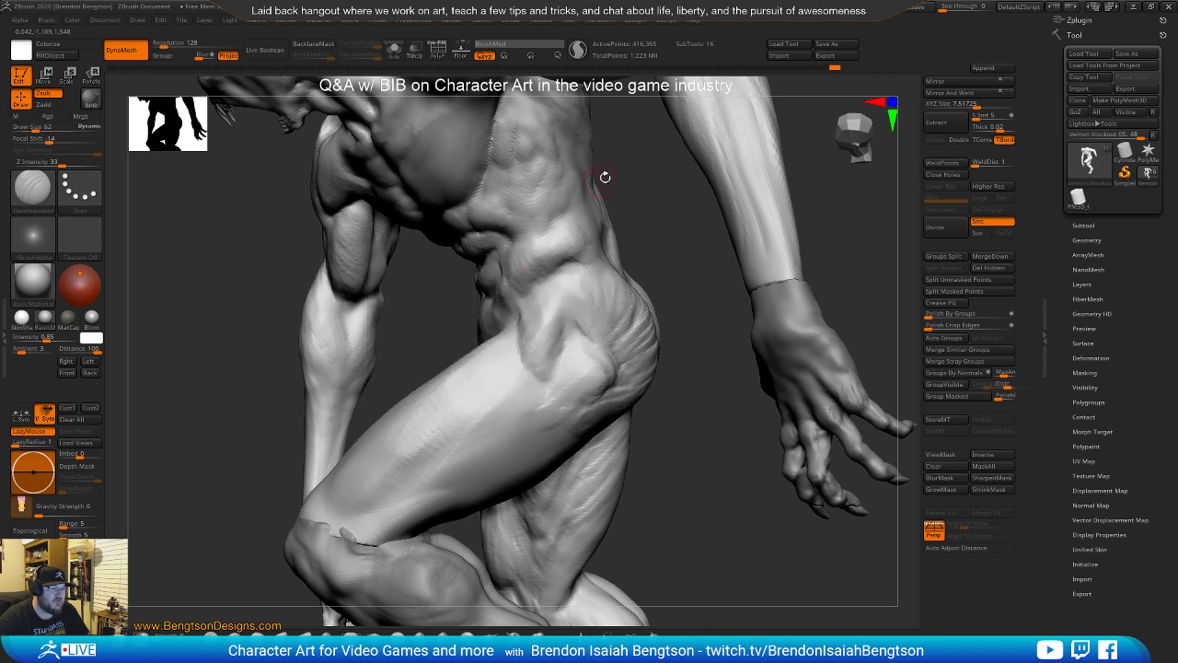
left_click_drag(600, 186, 526, 277)
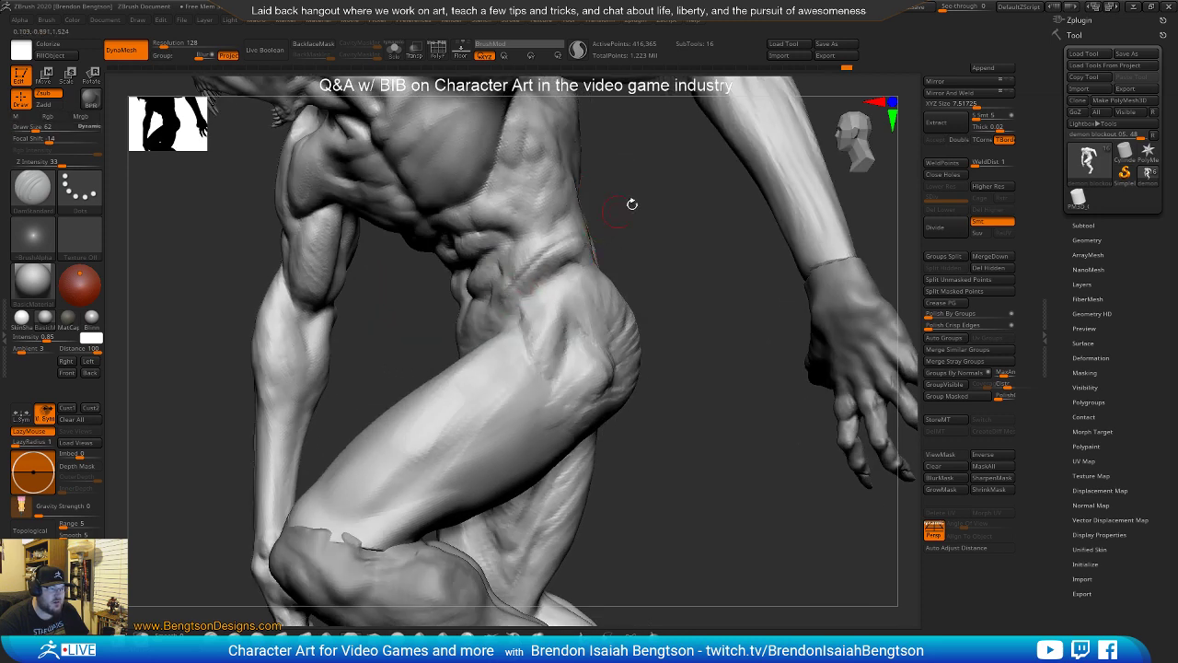
left_click_drag(608, 217, 552, 250)
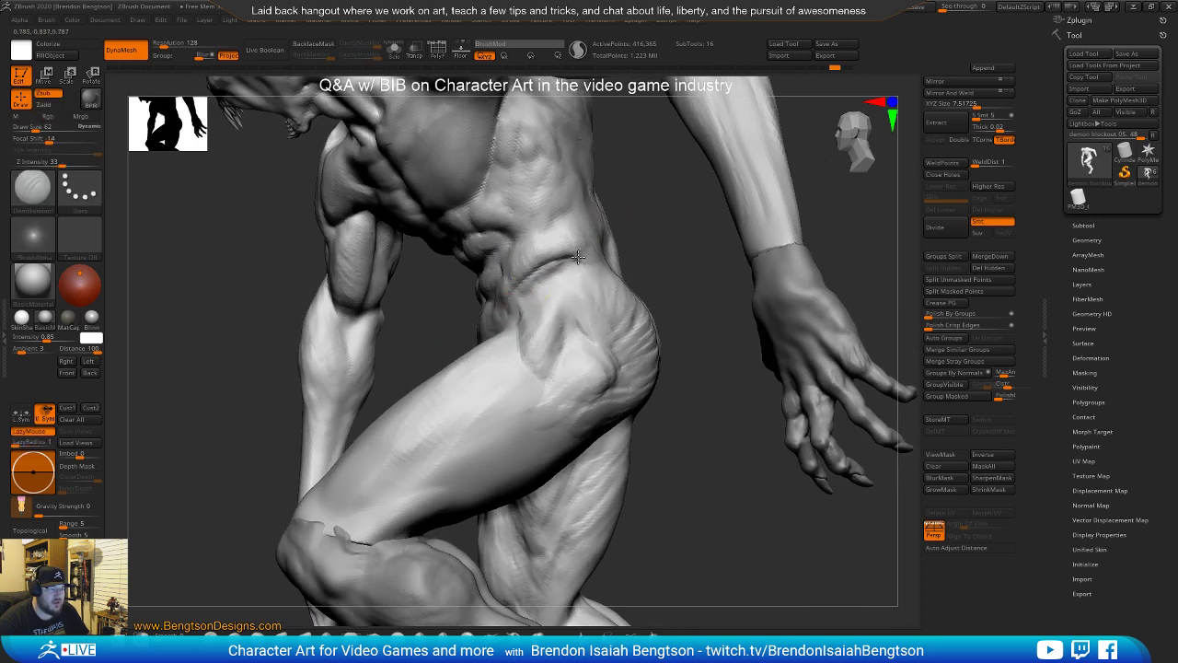
left_click_drag(626, 246, 511, 273)
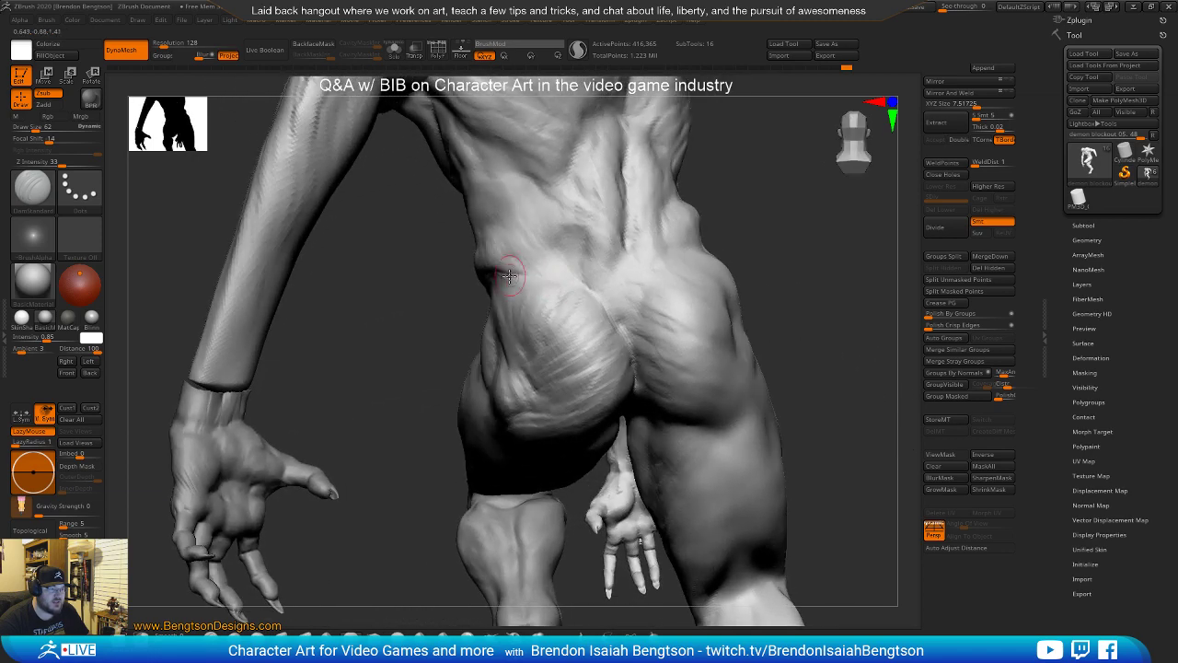
mouse_move(416, 354)
left_mouse_down()
mouse_move(525, 267)
mouse_move(462, 295)
left_mouse_up()
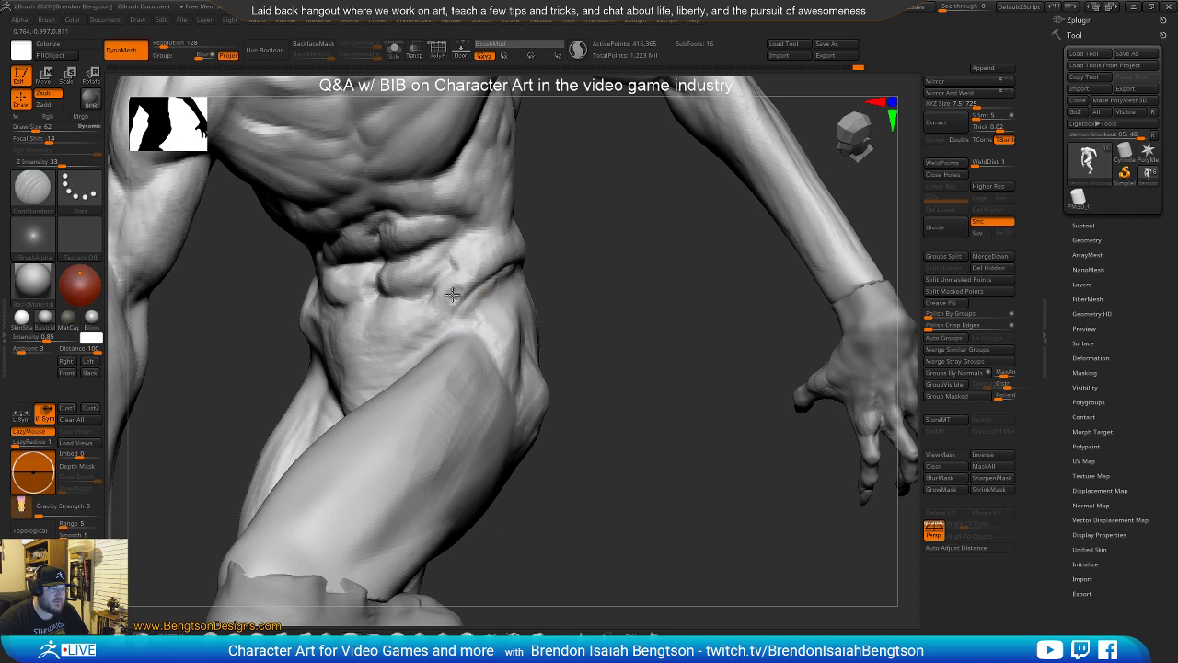
Carve muscle separation grooves across the front of the hip above the raised thigh with DamStandard
mouse_move(580, 250)
left_mouse_down()
mouse_move(498, 278)
mouse_move(506, 344)
left_mouse_up()
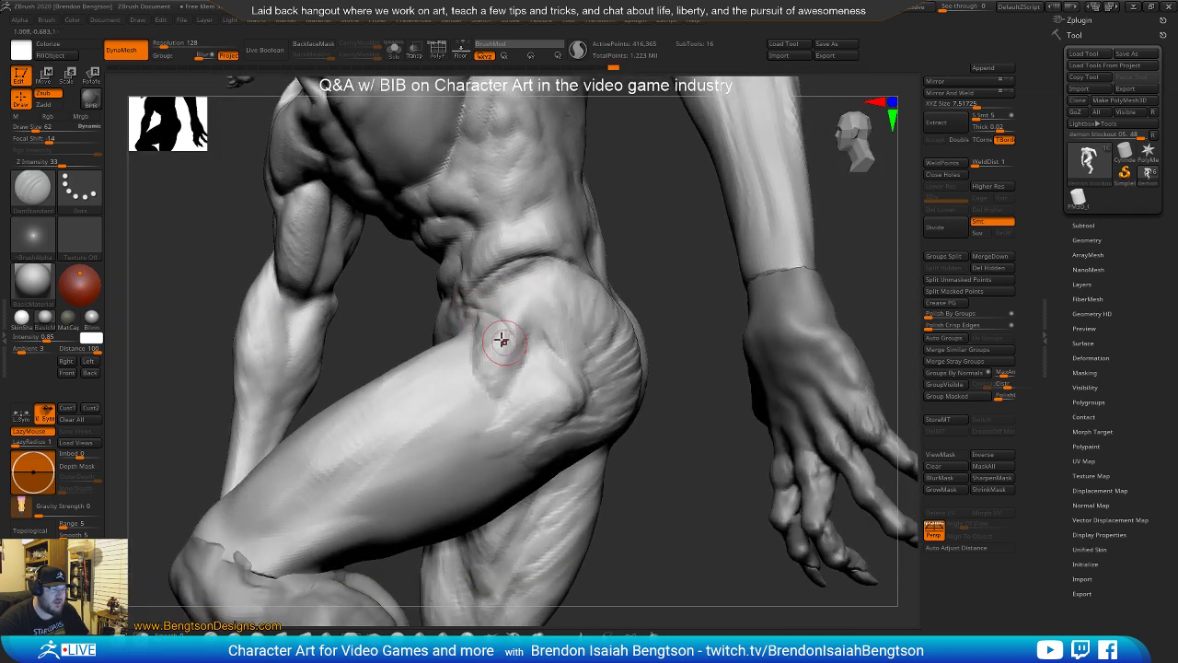
mouse_move(615, 243)
left_mouse_down()
mouse_move(639, 229)
mouse_move(510, 348)
left_mouse_up()
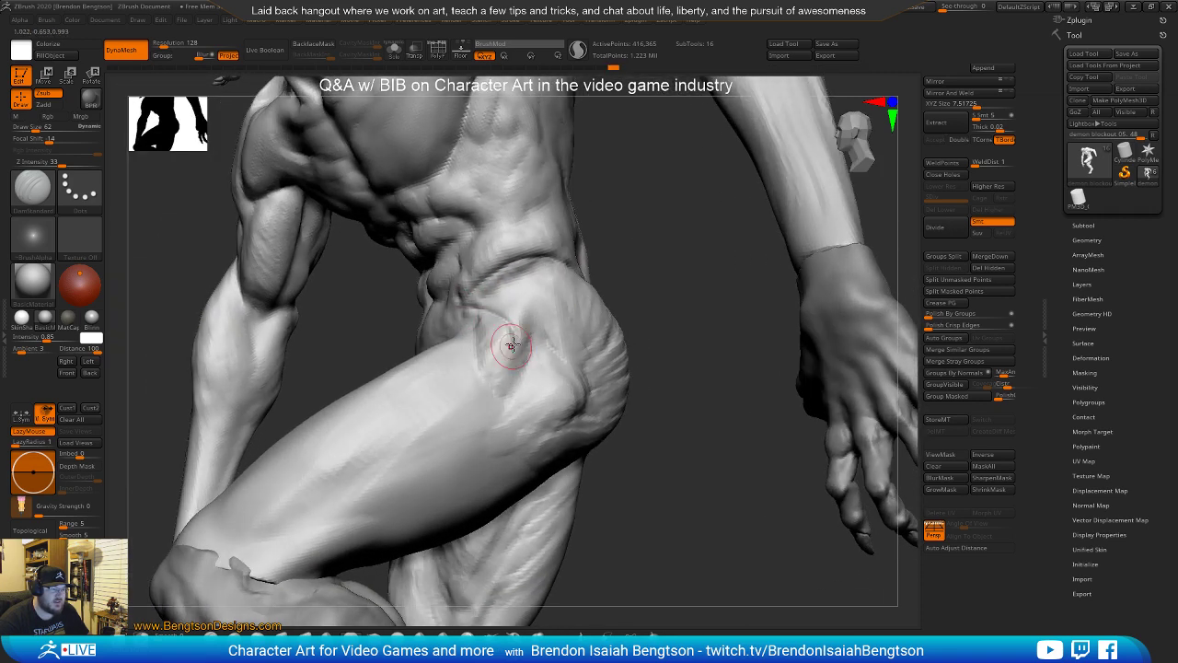
left_click_drag(623, 226, 600, 238)
left_click_drag(647, 195, 547, 350)
left_click_drag(615, 371, 649, 299)
mouse_move(563, 244)
right_mouse_down()
mouse_move(547, 238)
mouse_move(553, 230)
right_mouse_up()
left_click_drag(457, 271, 556, 238)
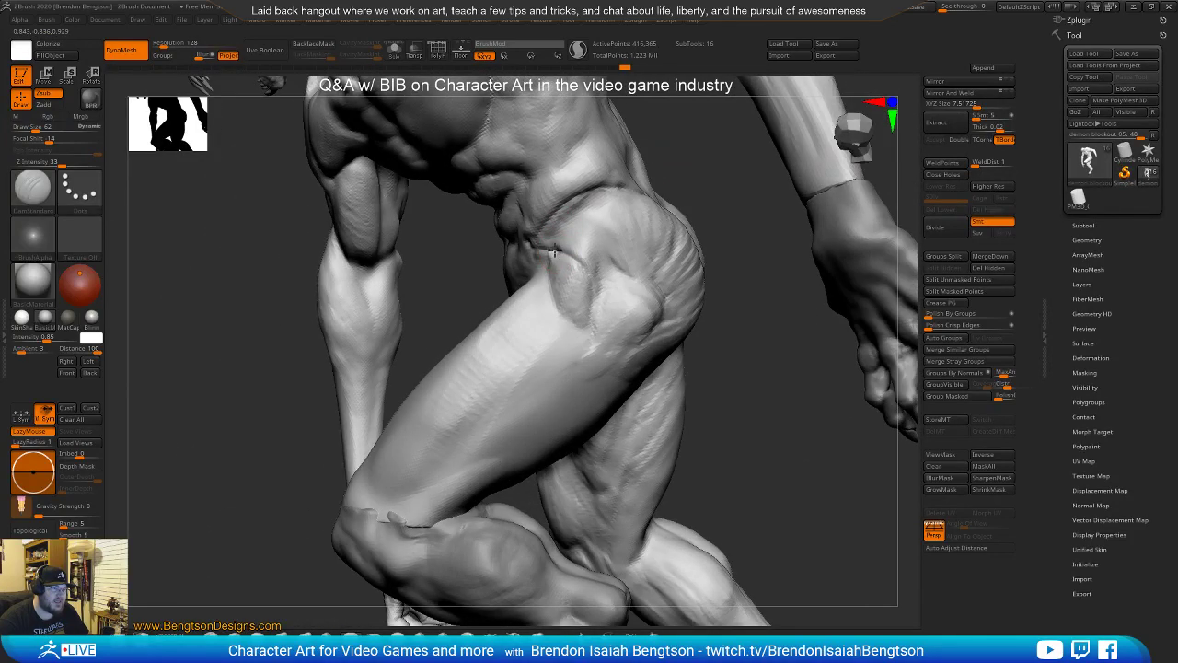
Deepen the groin crease where the raised thigh meets the lower abdomen with DamStandard
left_click_drag(655, 150, 539, 256)
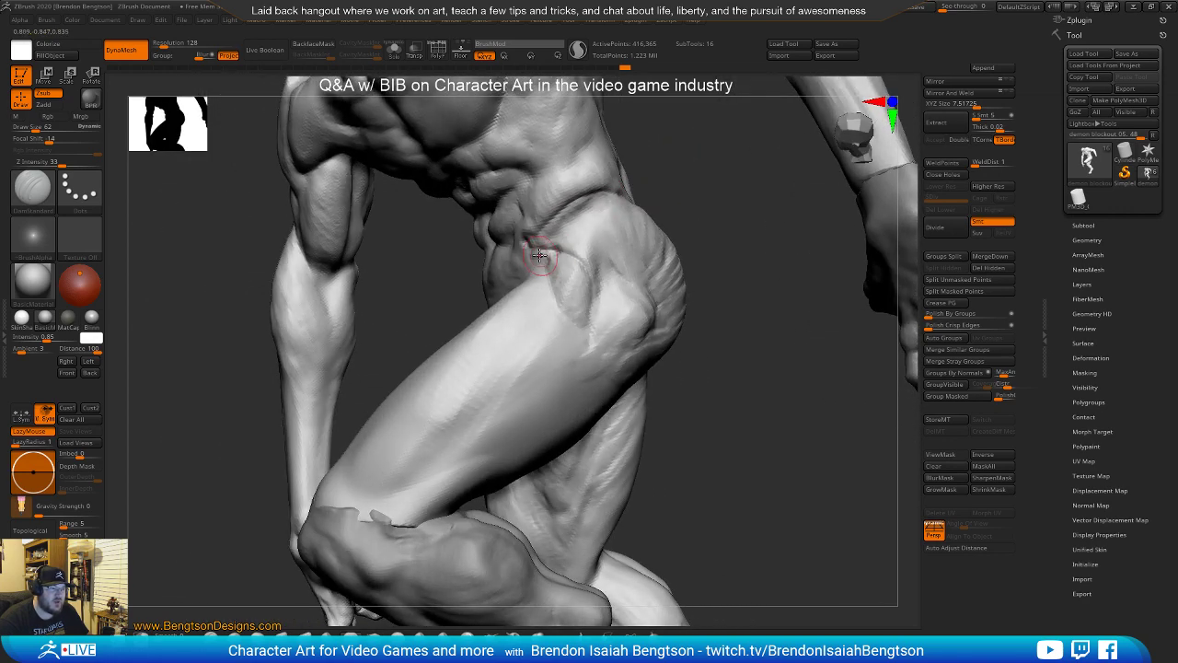
left_click_drag(671, 174, 525, 234)
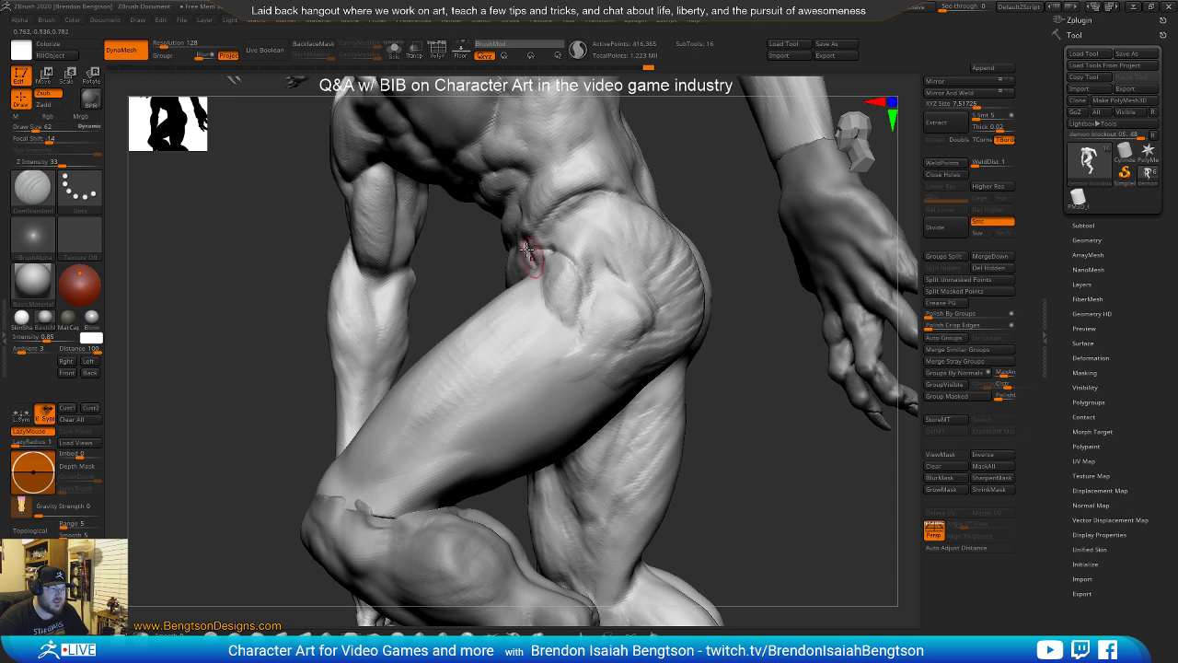
left_click_drag(655, 180, 654, 175, "alt")
mouse_move(692, 374)
left_mouse_down()
mouse_move(651, 302)
mouse_move(697, 224)
mouse_move(397, 459)
left_mouse_up()
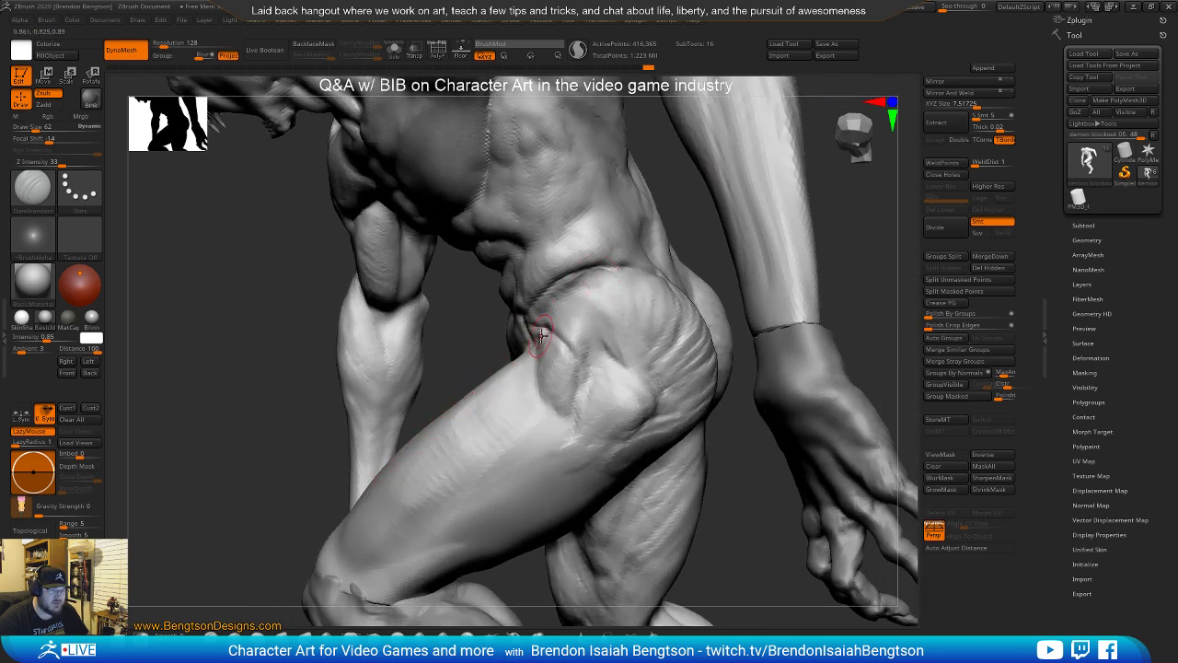
Try carving a lengthwise muscle groove down the front of the raised thigh with DamStandard
mouse_move(466, 359)
left_mouse_down()
mouse_move(599, 341)
mouse_move(650, 316)
mouse_move(648, 251)
mouse_move(626, 245)
mouse_move(636, 316)
mouse_move(651, 293)
mouse_move(497, 241)
left_mouse_up()
left_click_drag(507, 315, 490, 501)
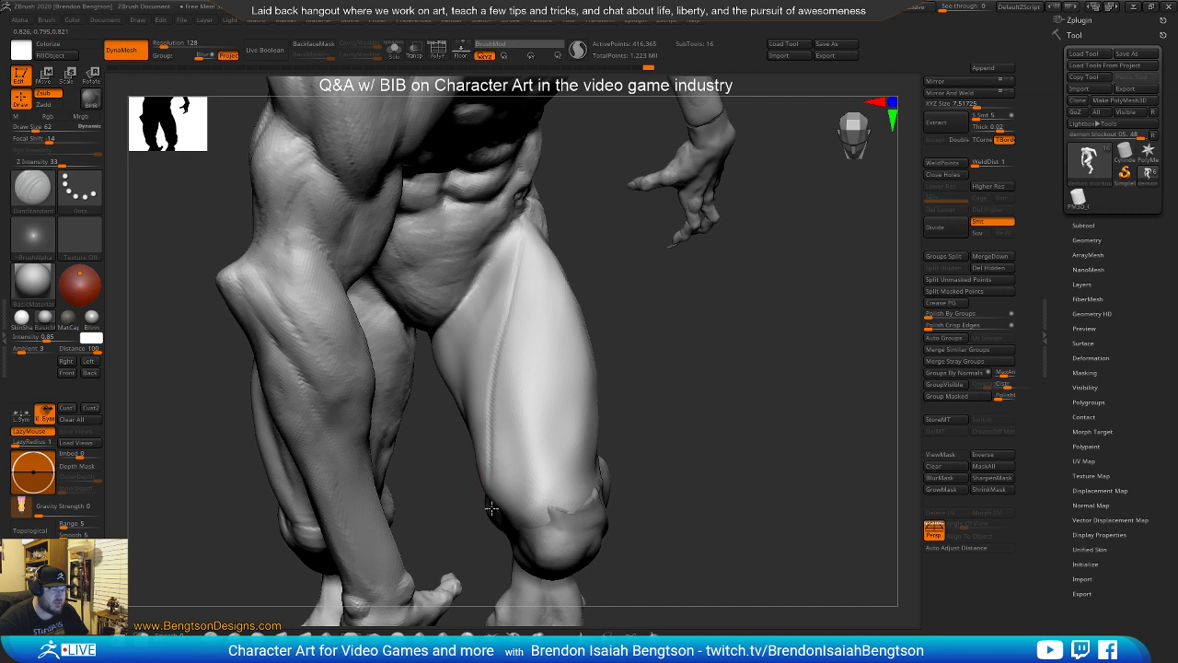
left_click_drag(645, 317, 723, 319)
key("ctrl+z")
left_click_drag(520, 230, 514, 493)
left_click_drag(677, 378, 529, 239)
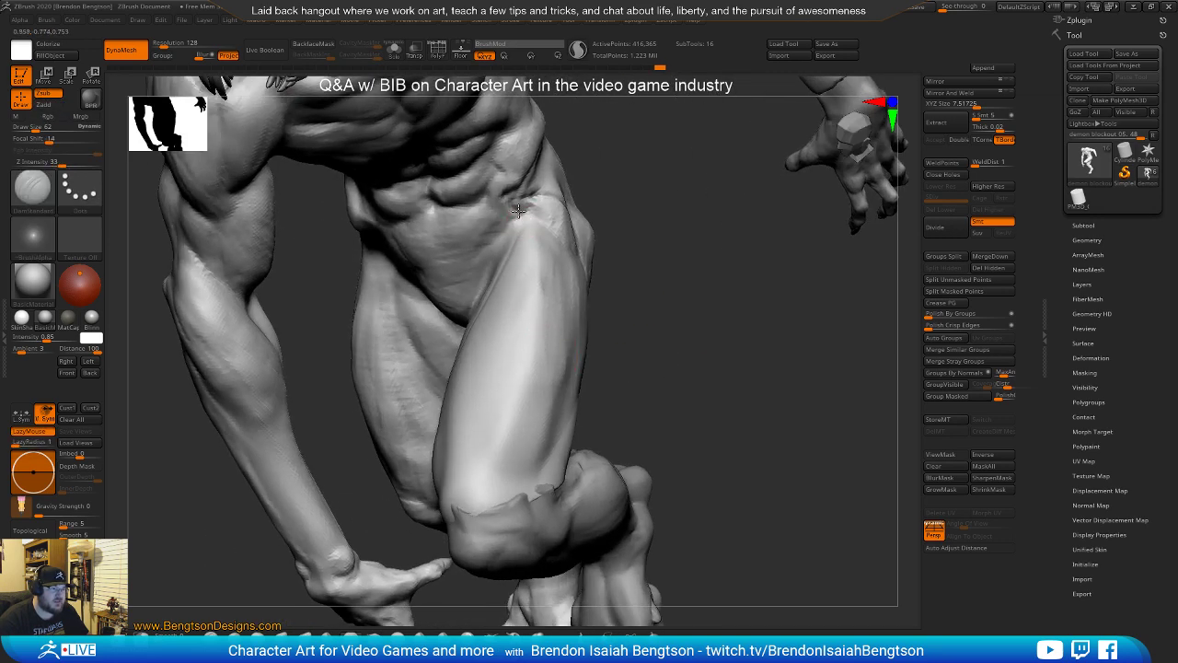
Build up the lower abdomen beside the front of the hip with the ClayBuildup brush at draw size 95
mouse_move(675, 292)
left_mouse_down()
mouse_move(684, 305)
mouse_move(538, 235)
left_mouse_up()
mouse_move(669, 342)
left_mouse_down()
mouse_move(652, 347)
mouse_move(673, 337)
left_mouse_up()
key("ctrl")
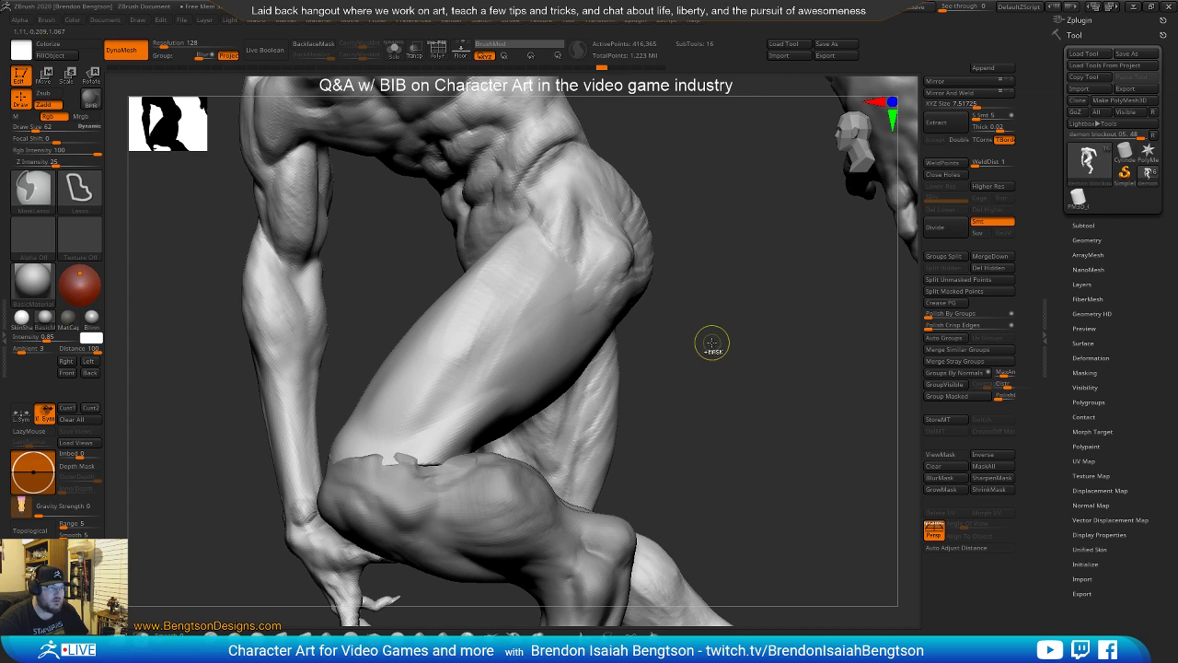
mouse_move(723, 289)
left_mouse_down()
mouse_move(724, 236)
mouse_move(695, 269)
mouse_move(496, 274)
mouse_move(527, 263)
left_mouse_up()
key("space")
left_click_drag(615, 145, 670, 138)
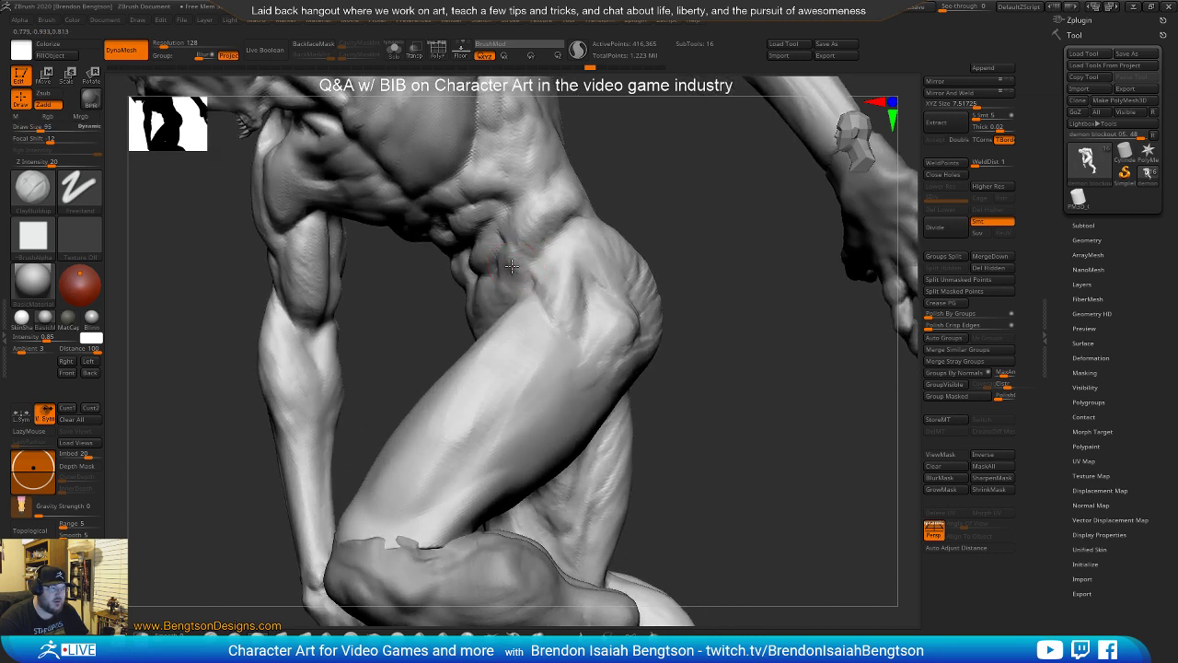
left_click_drag(622, 178, 525, 243)
mouse_move(644, 129)
left_mouse_down()
mouse_move(620, 234)
mouse_move(598, 232)
mouse_move(537, 308)
left_mouse_up()
Fill out the outer hip and glute of the raised leg with ClayBuildup at draw size 201
key("space")
left_click_drag(588, 244, 590, 253)
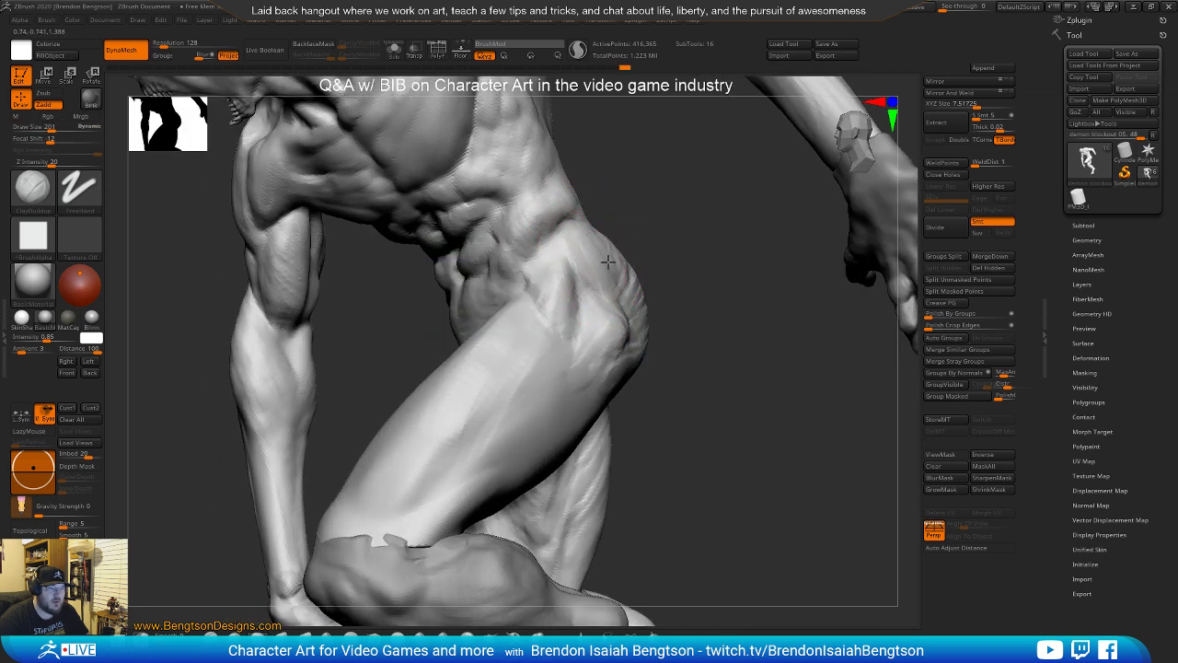
left_click_drag(629, 313, 596, 315)
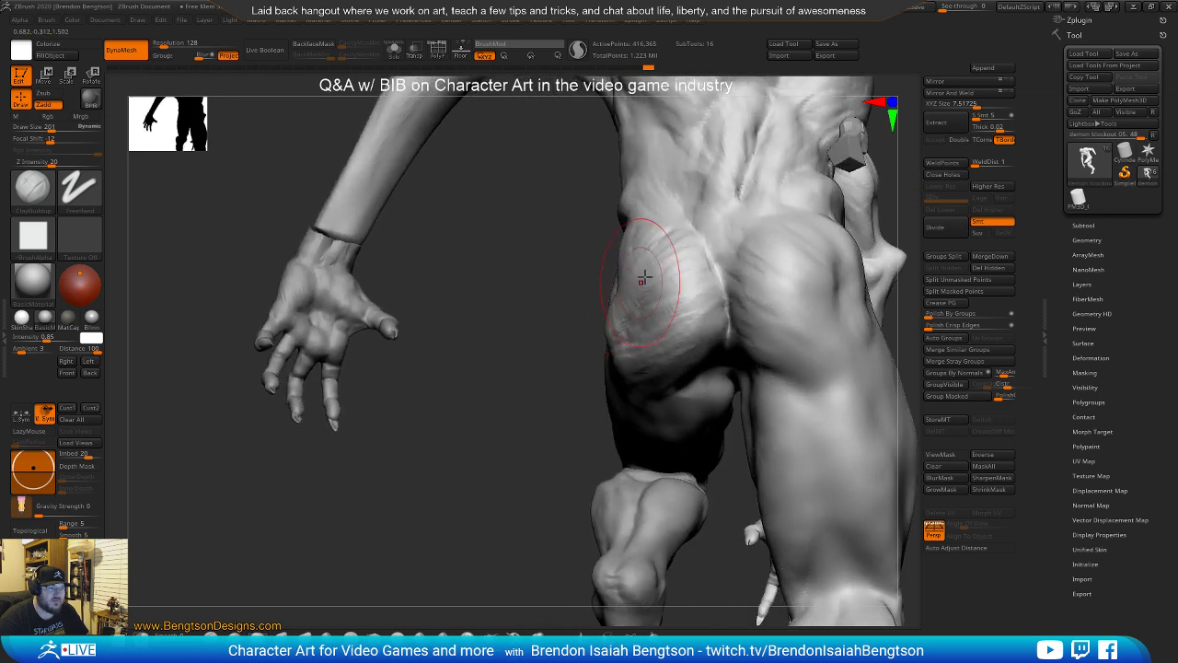
left_click_drag(600, 309, 577, 283)
mouse_move(666, 265)
left_mouse_down()
mouse_move(744, 413)
mouse_move(726, 415)
mouse_move(740, 402)
mouse_move(712, 355)
mouse_move(715, 310)
mouse_move(723, 293)
mouse_move(752, 313)
mouse_move(702, 300)
mouse_move(731, 300)
mouse_move(718, 347)
mouse_move(707, 341)
mouse_move(742, 344)
mouse_move(726, 371)
mouse_move(690, 366)
mouse_move(705, 362)
mouse_move(695, 337)
left_mouse_up()
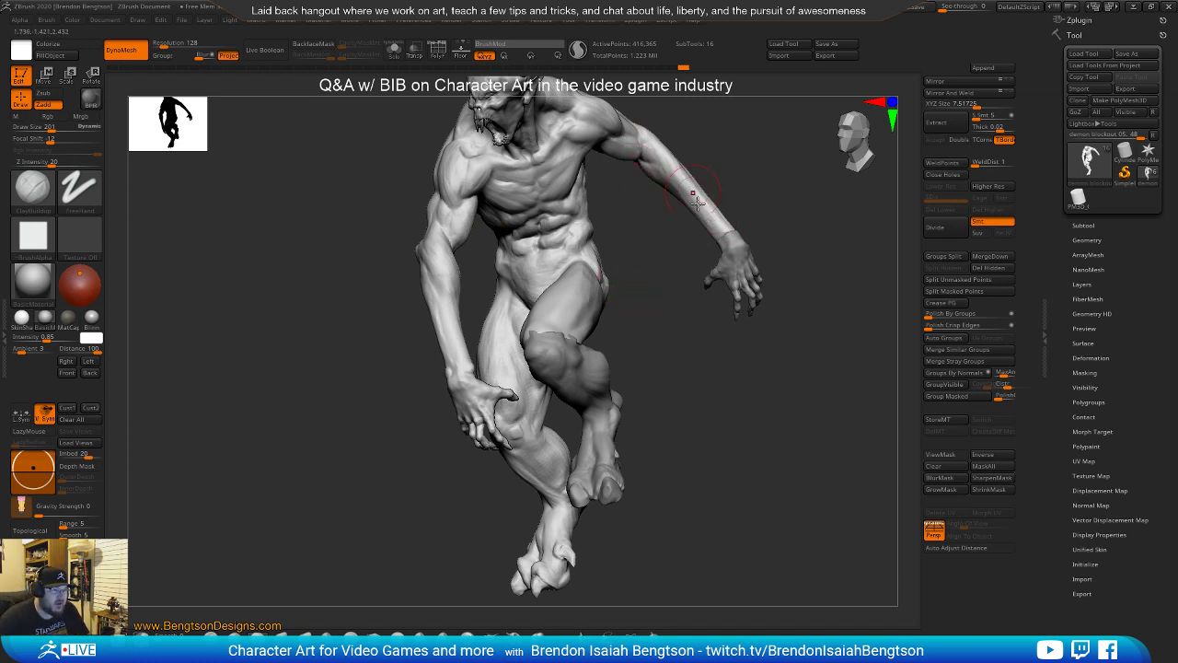
Refine the upper abdominal muscles below the rib cage with ClayBuildup, reducing the draw size to 109 and 62
mouse_move(665, 331)
left_mouse_down()
mouse_move(676, 396)
mouse_move(670, 206)
left_mouse_up()
mouse_move(663, 379)
left_mouse_down()
mouse_move(647, 393)
mouse_move(660, 384)
left_mouse_up()
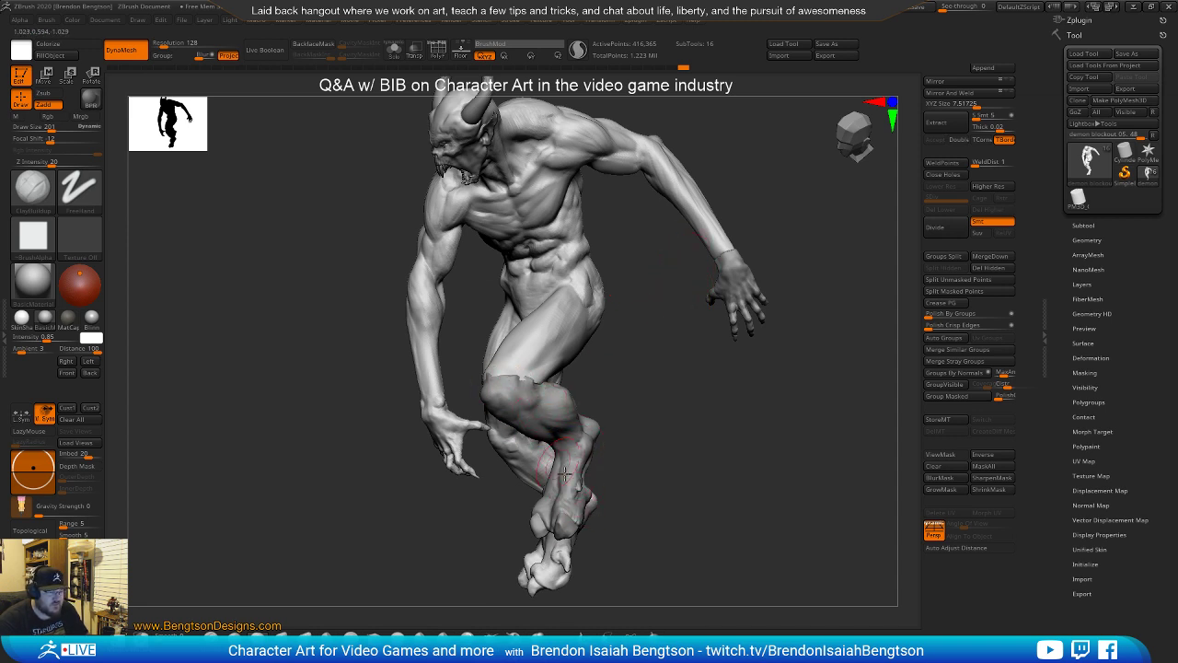
mouse_move(657, 406)
left_mouse_down()
mouse_move(634, 400)
mouse_move(671, 407)
mouse_move(670, 380)
mouse_move(805, 404)
mouse_move(831, 376)
mouse_move(807, 453)
mouse_move(797, 413)
mouse_move(775, 433)
mouse_move(804, 303)
mouse_move(799, 478)
left_mouse_up()
key("space")
left_click_drag(618, 372, 609, 371)
left_click_drag(694, 331, 703, 322)
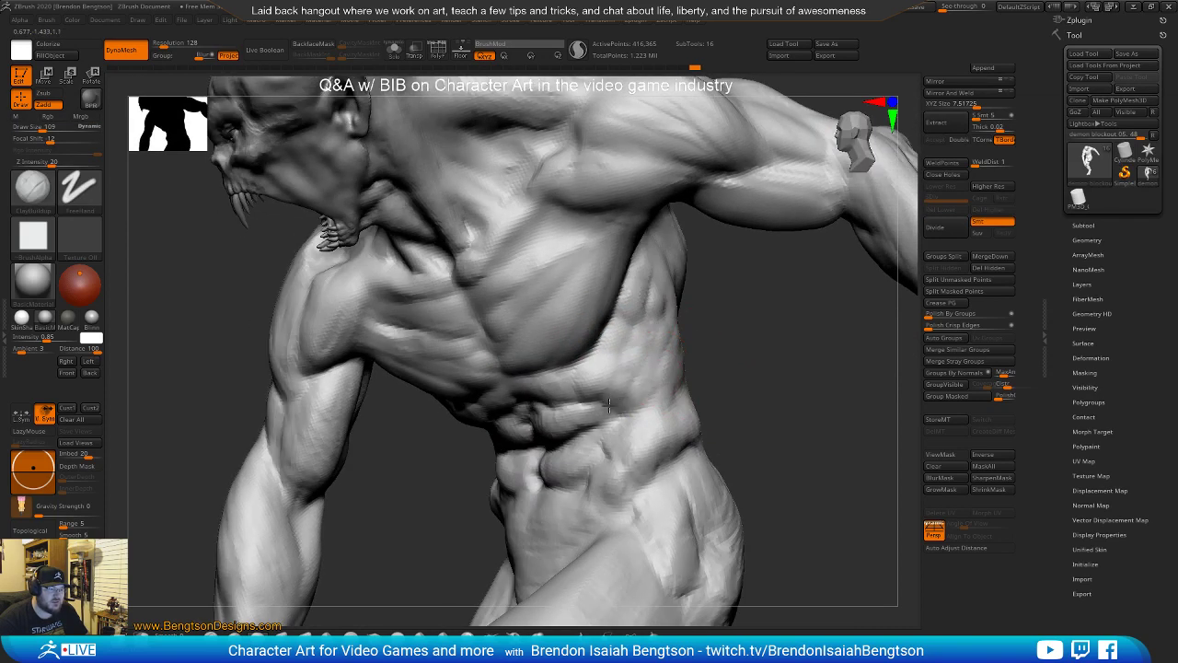
key("space")
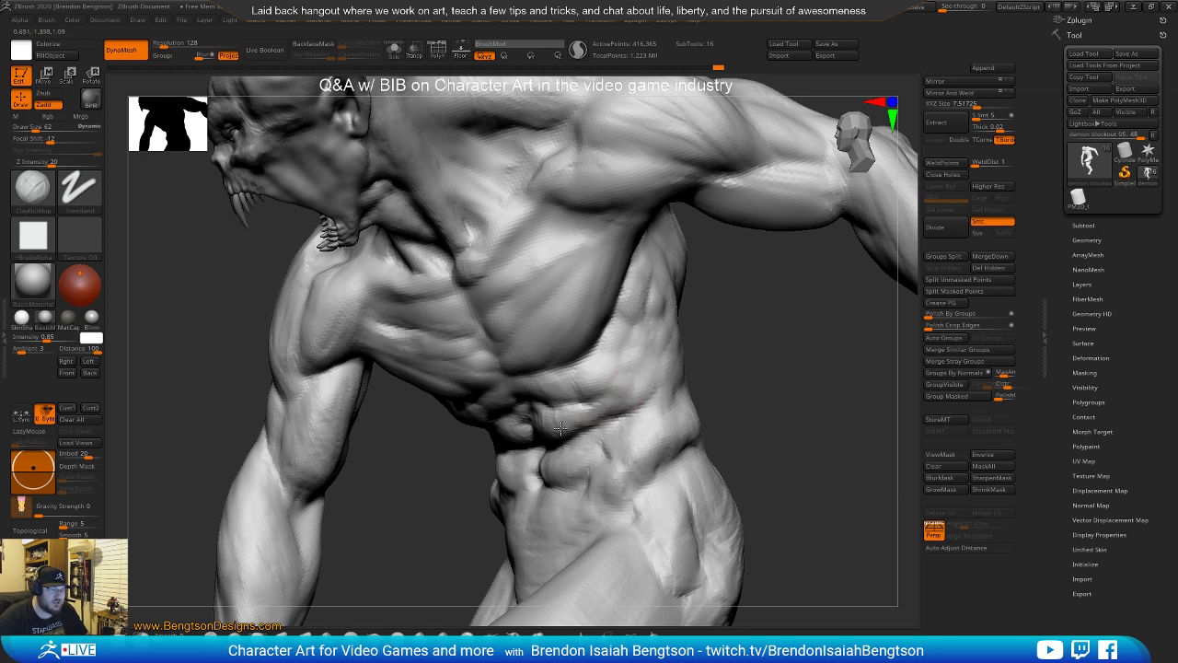
left_click_drag(712, 340, 635, 355)
Sculpt vertical serratus bands on the side of the rib cage below the armpit with ClayBuildup at draw size 62
mouse_move(815, 333)
left_mouse_down()
mouse_move(724, 313)
mouse_move(692, 274)
left_mouse_up()
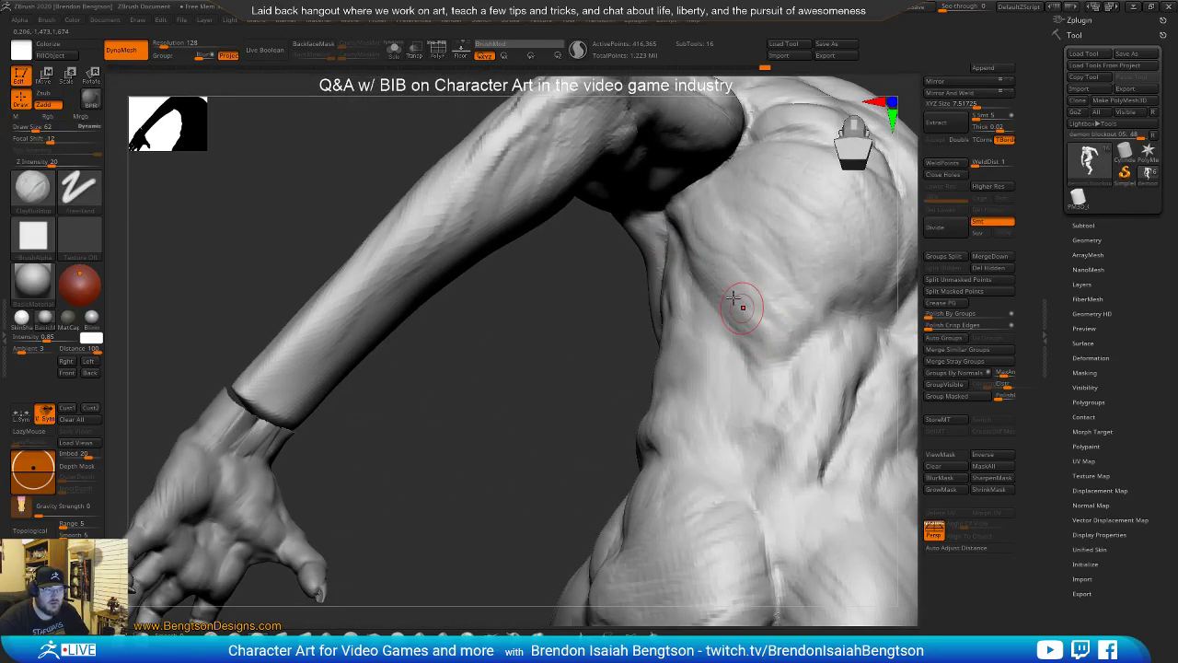
left_click_drag(562, 367, 621, 229)
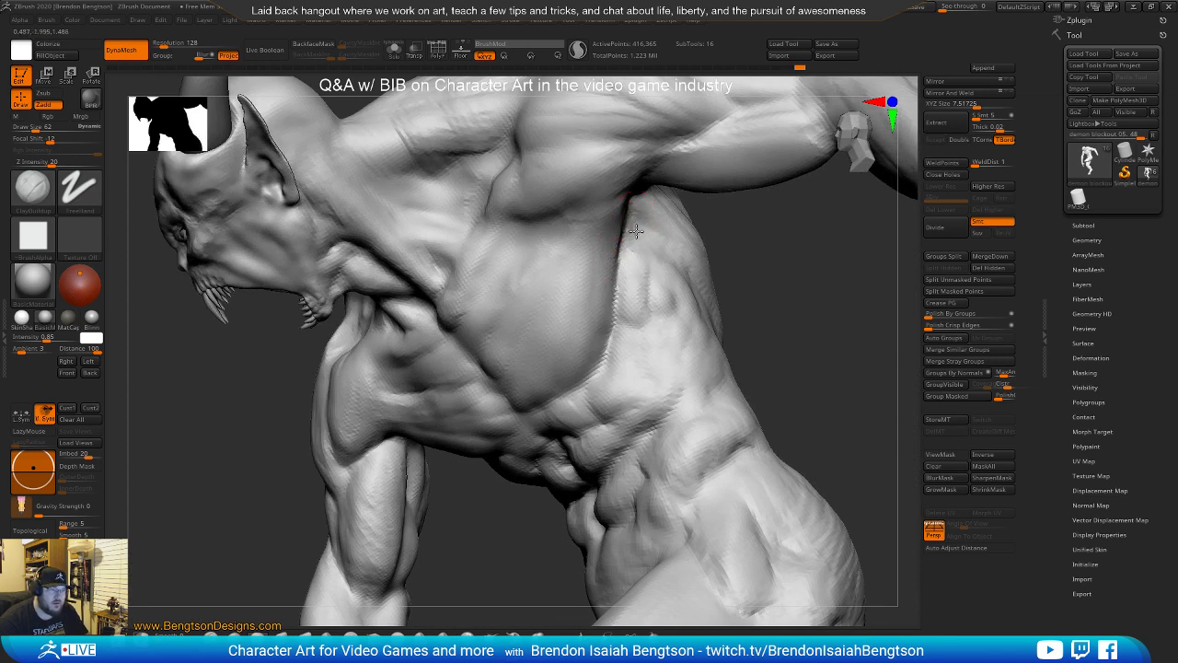
mouse_move(772, 292)
left_mouse_down()
mouse_move(744, 308)
mouse_move(762, 321)
left_mouse_up()
mouse_move(637, 275)
left_mouse_down()
mouse_move(629, 311)
mouse_move(635, 275)
mouse_move(660, 279)
mouse_move(690, 309)
left_mouse_up()
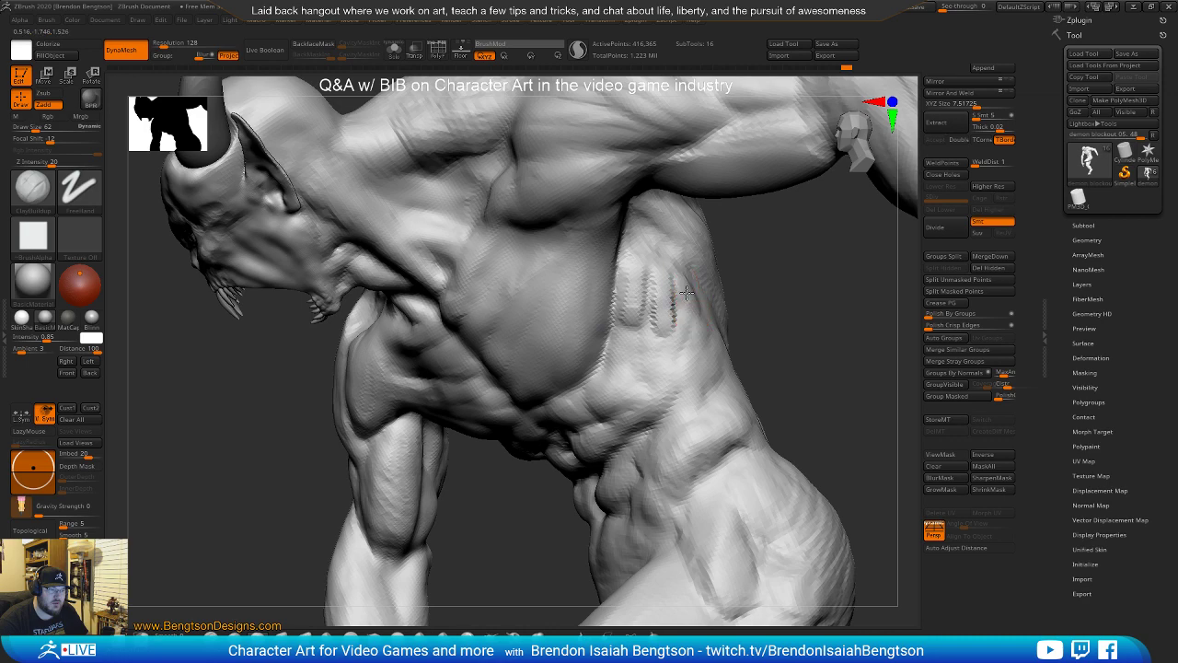
mouse_move(778, 317)
left_mouse_down()
mouse_move(744, 321)
mouse_move(758, 321)
left_mouse_up()
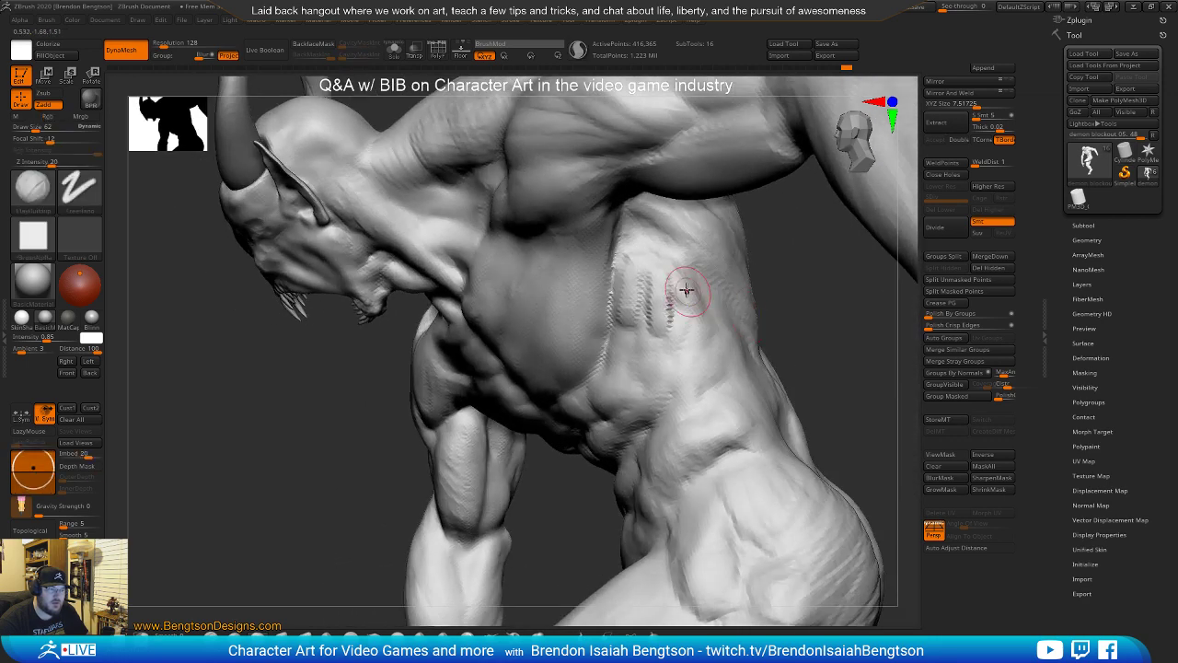
mouse_move(781, 313)
right_mouse_down()
mouse_move(826, 305)
mouse_move(620, 313)
right_mouse_up()
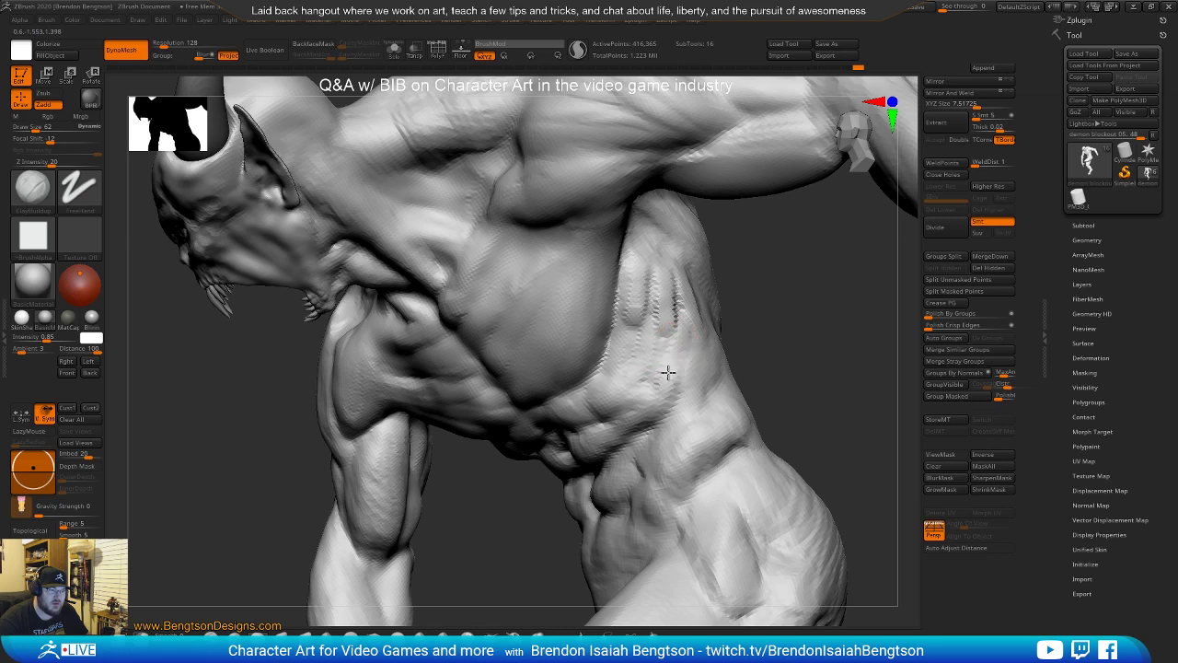
mouse_move(706, 348)
right_mouse_down()
mouse_move(770, 336)
mouse_move(739, 345)
right_mouse_up()
left_click_drag(696, 325, 683, 284)
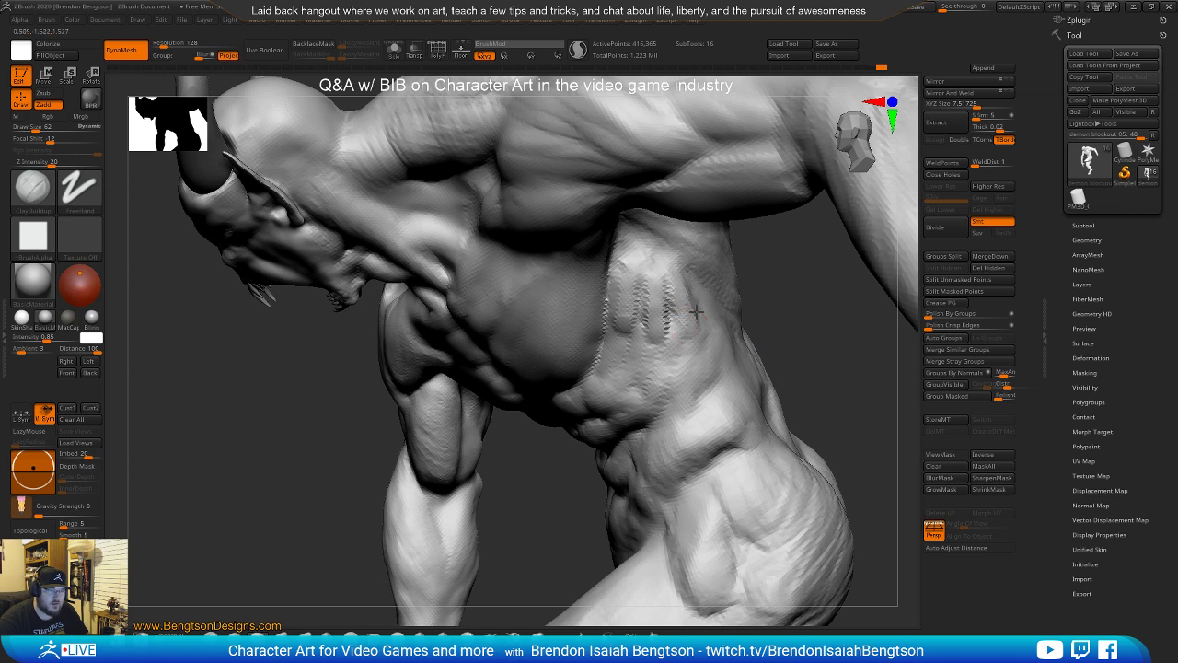
Extend and blend the serratus bands down toward the obliques with ClayBuildup
right_click_drag(692, 297, 688, 261)
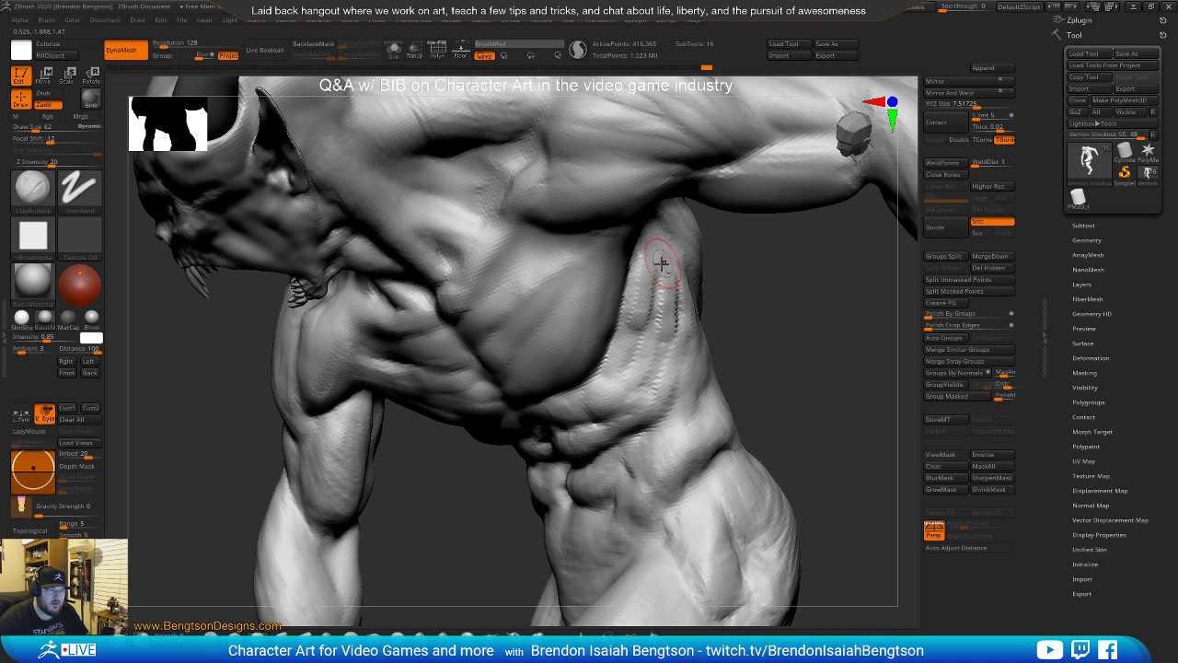
right_click_drag(801, 387, 748, 416, "ctrl")
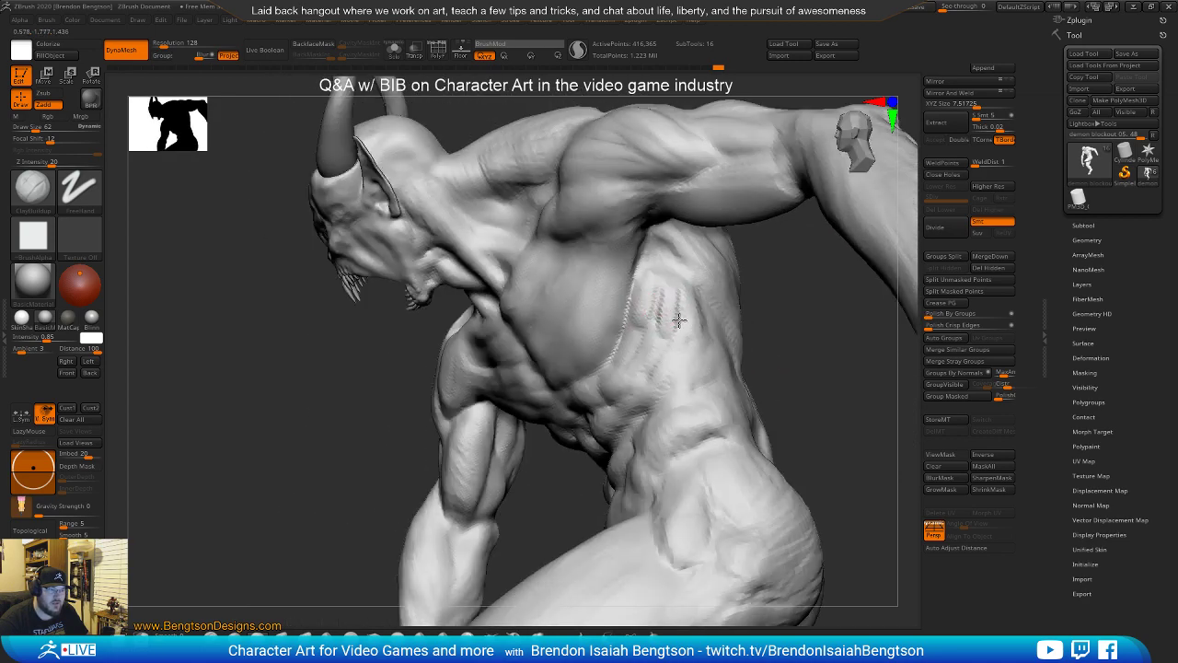
right_click_drag(676, 312, 695, 391)
right_click_drag(761, 407, 751, 361, "ctrl")
right_click_drag(837, 229, 826, 144, "alt")
right_click_drag(681, 286, 760, 322)
right_click_drag(637, 290, 727, 401)
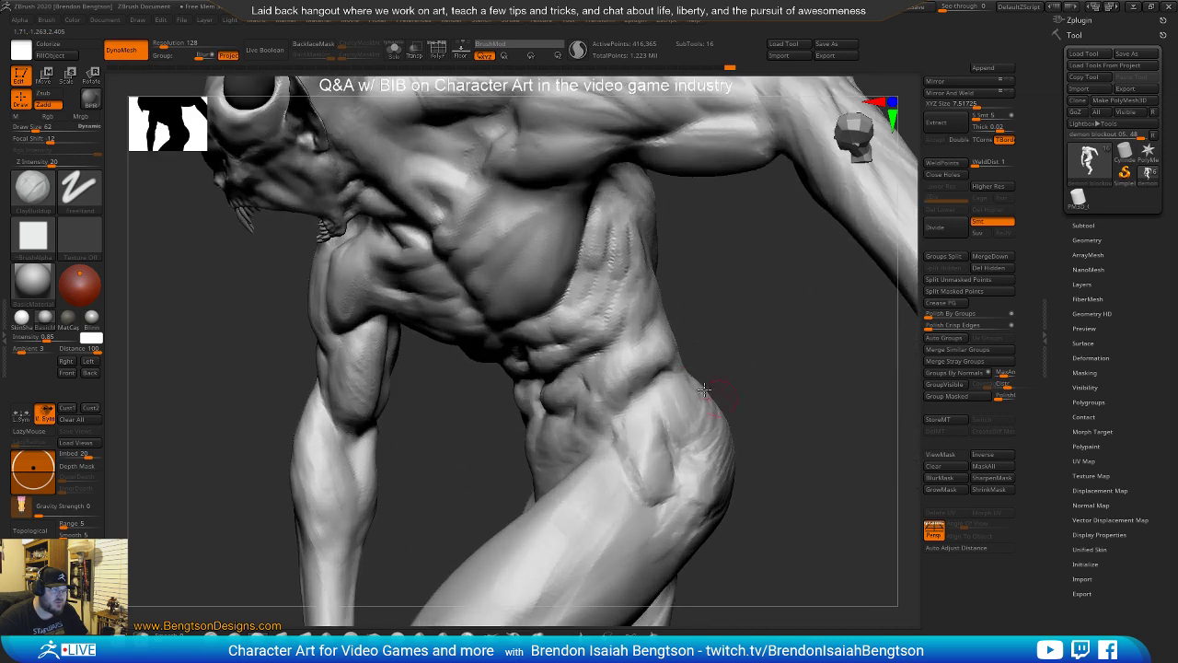
Reshape the elbow of the outstretched arm with the Move Topological brush at draw size 188
mouse_move(516, 270)
right_mouse_down()
mouse_move(544, 266)
mouse_move(704, 433)
mouse_move(587, 405)
mouse_move(573, 384)
mouse_move(556, 423)
mouse_move(582, 346)
right_mouse_up()
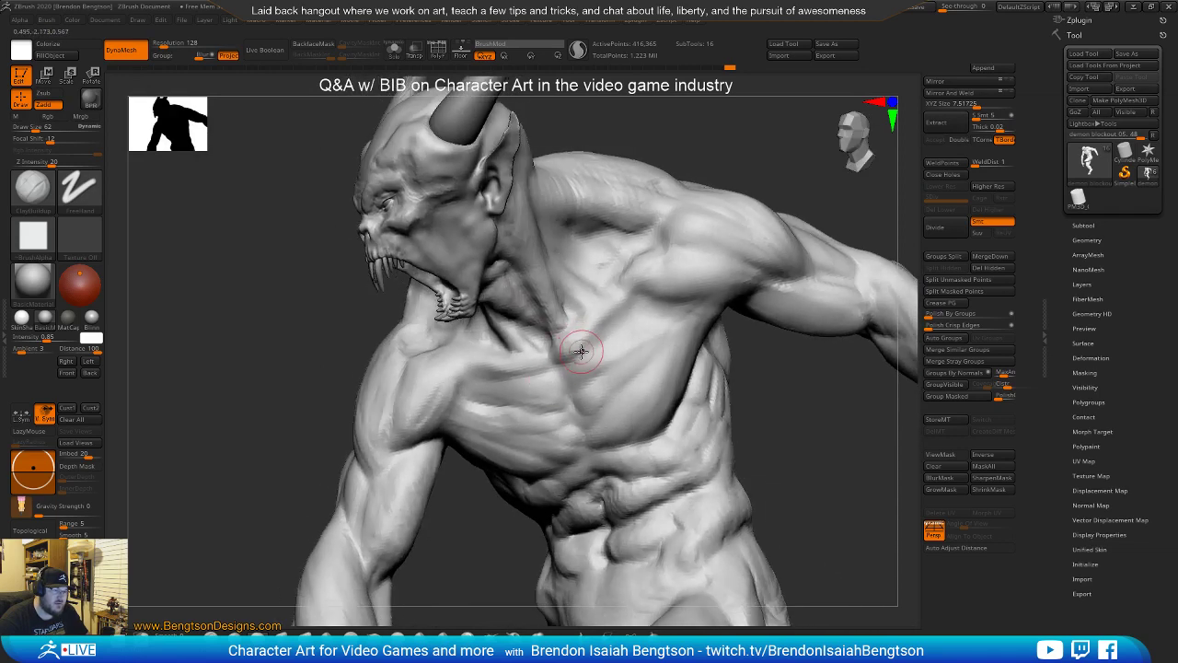
mouse_move(774, 397)
right_mouse_down()
mouse_move(763, 424)
mouse_move(657, 344)
mouse_move(635, 285)
right_mouse_up()
key("b")
key("m")
key("t")
key("space")
left_click_drag(620, 215, 629, 215)
right_click_drag(658, 178, 630, 267)
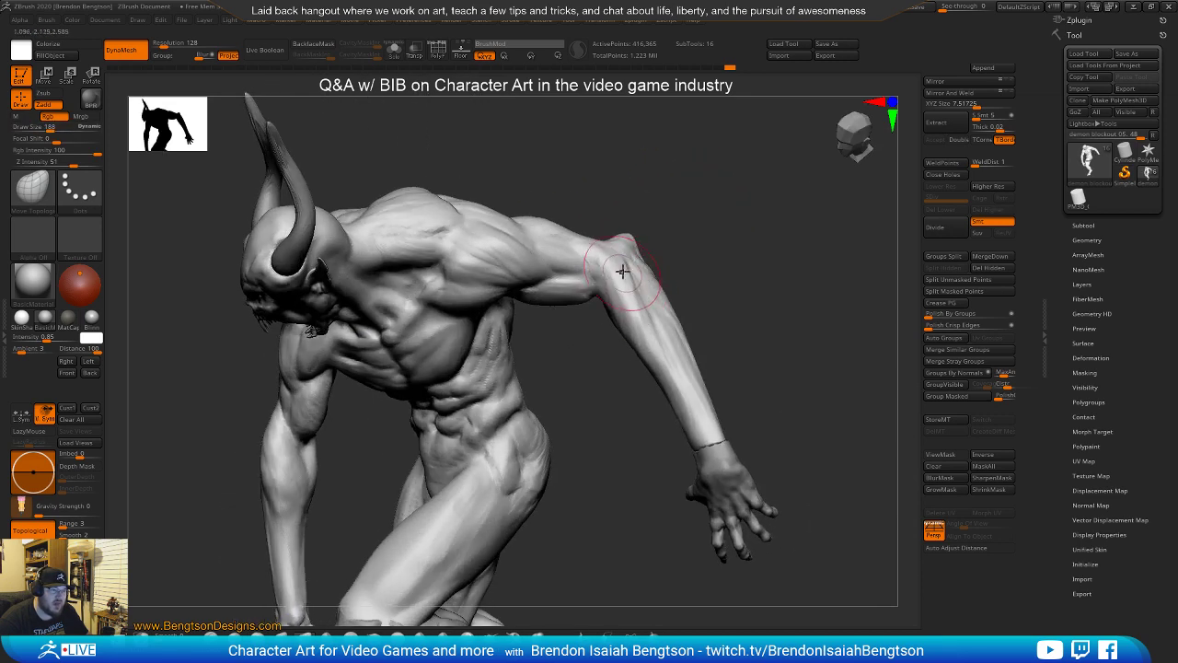
Refine the silhouette of the elbow and forearm with Move Topological at draw size 129
key("space")
right_click_drag(713, 238, 667, 213)
right_click_drag(666, 262, 687, 296)
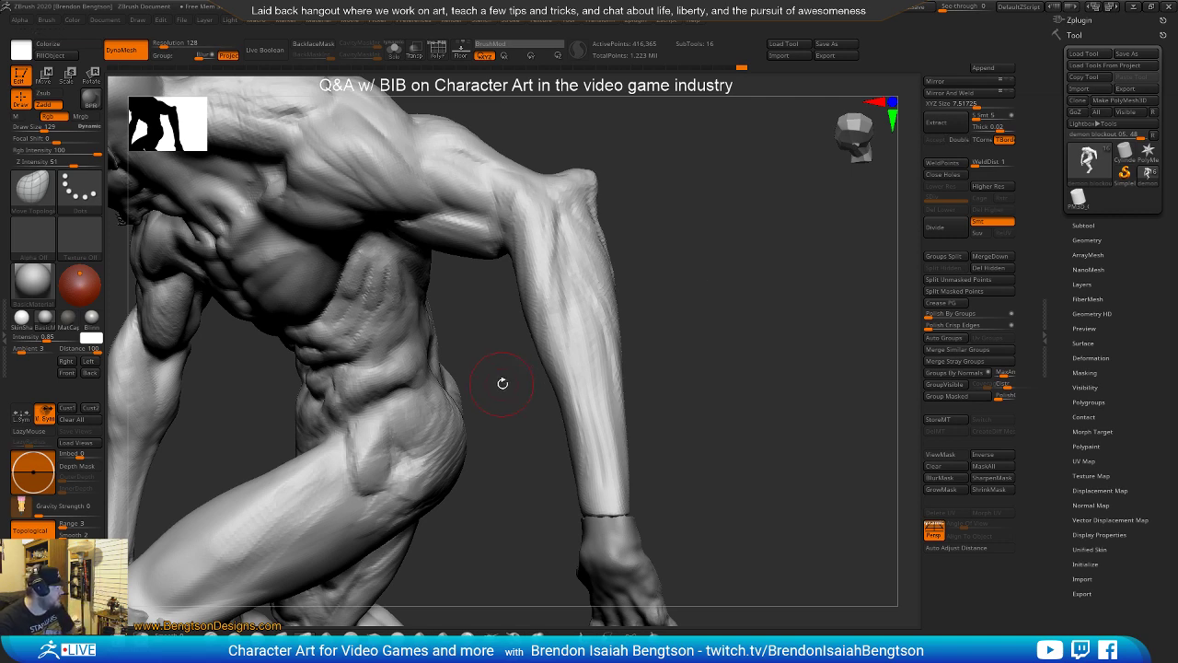
left_click_drag(659, 229, 709, 225)
Build up the gum above the upper fangs at the side of the mouth with ClayBuildup at draw size 17
right_click_drag(525, 280, 605, 246, "ctrl")
mouse_move(516, 214)
right_mouse_down("ctrl")
mouse_move(505, 284)
mouse_move(549, 366)
mouse_move(569, 287)
mouse_move(592, 289)
right_mouse_up("ctrl")
mouse_move(549, 321)
right_mouse_down("alt")
mouse_move(545, 255)
mouse_move(523, 326)
mouse_move(569, 357)
right_mouse_up("alt")
key("space")
left_click_drag(530, 306, 525, 304)
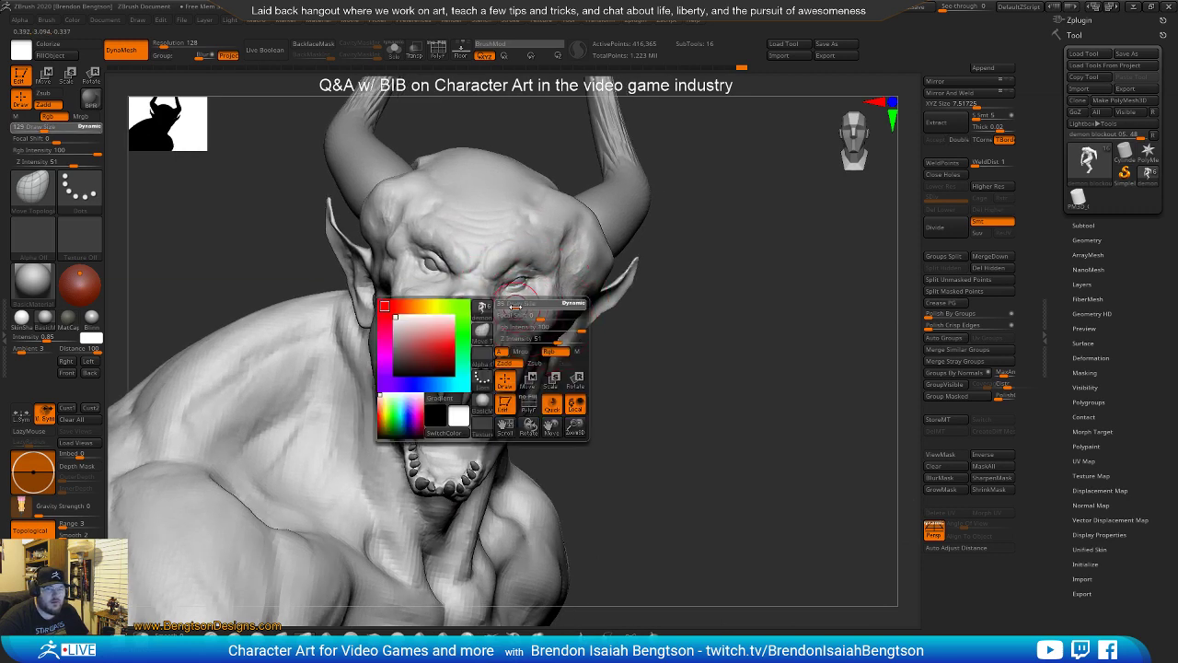
mouse_move(515, 307)
right_mouse_down("ctrl")
mouse_move(510, 335)
mouse_move(594, 333)
right_mouse_up("ctrl")
left_click_drag(442, 341, 493, 361)
key("space")
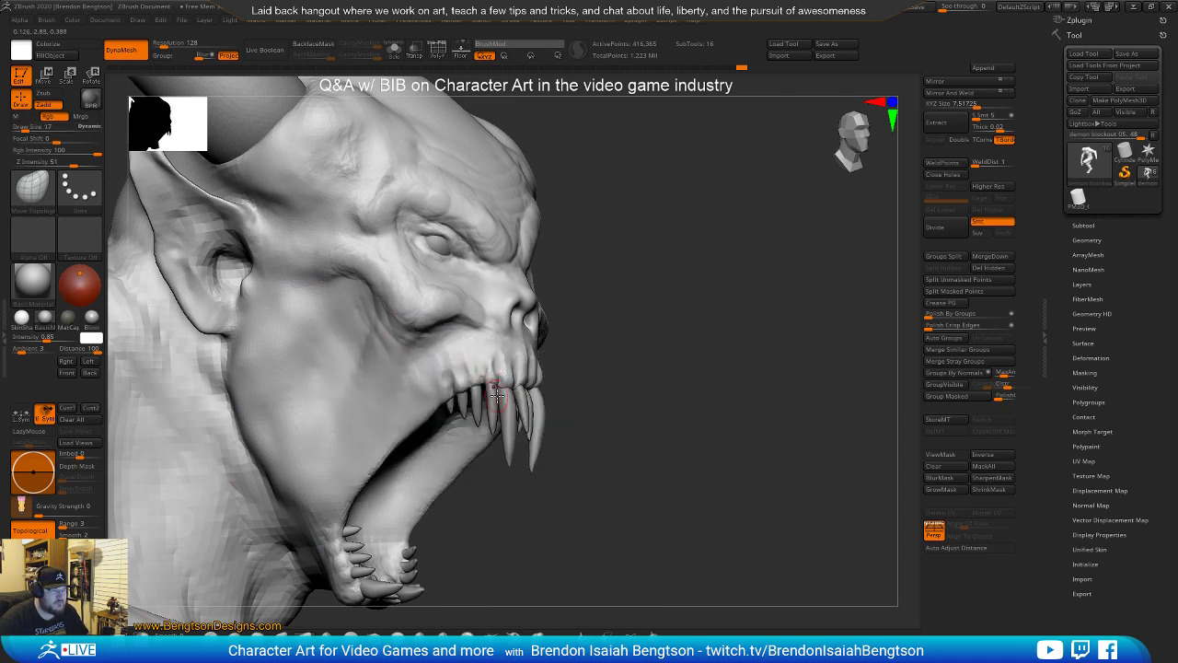
key("b")
key("c")
key("b")
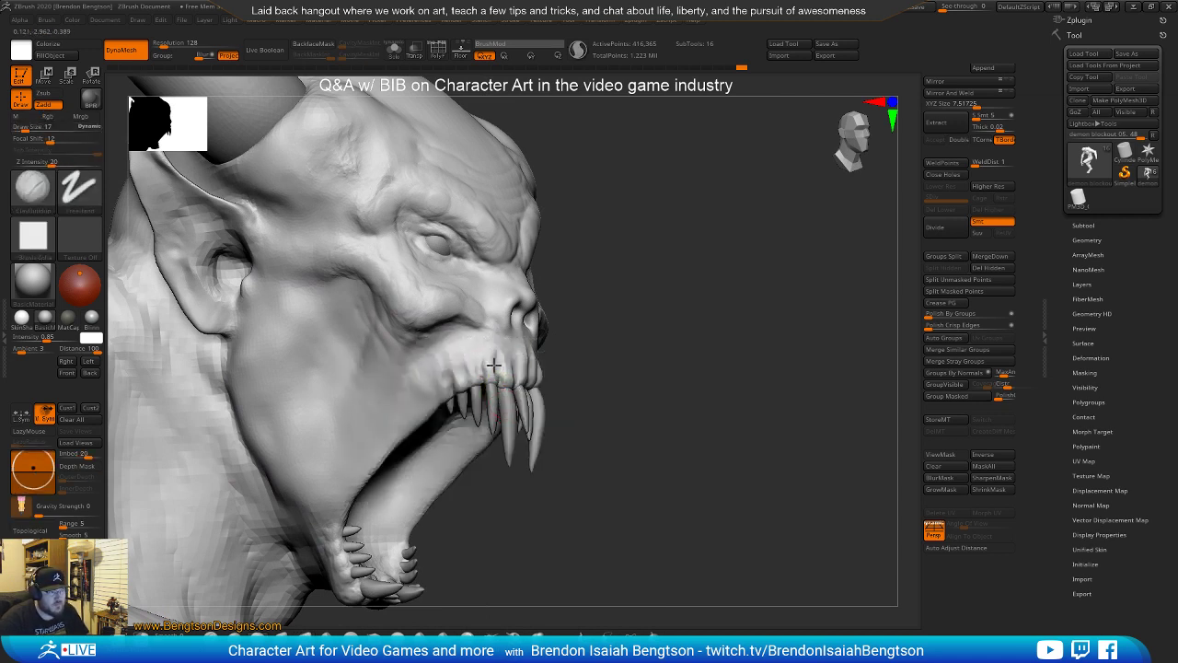
left_click_drag(552, 353, 595, 315)
Build up the gum between the two large front upper fangs with ClayBuildup
right_click_drag(614, 316, 587, 320)
mouse_move(580, 333)
left_mouse_down()
mouse_move(568, 360)
mouse_move(579, 370)
left_mouse_up()
right_click_drag(578, 371, 573, 347)
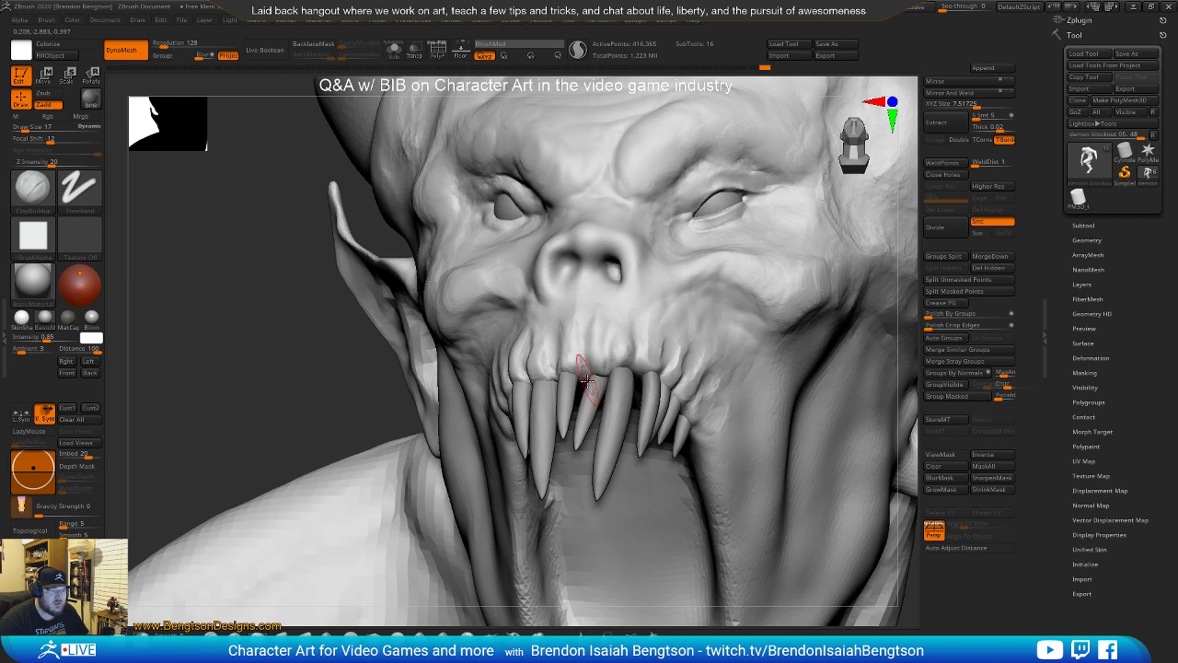
mouse_move(587, 382)
right_mouse_down()
mouse_move(589, 311)
mouse_move(583, 377)
mouse_move(599, 428)
mouse_move(606, 380)
mouse_move(592, 415)
mouse_move(584, 379)
right_mouse_up()
mouse_move(607, 492)
left_mouse_down()
mouse_move(635, 520)
mouse_move(627, 508)
left_mouse_up()
Turn on Sculptris Pro and build up the gum tissue behind the upper front fangs with ClayBuildup
right_click_drag(657, 258, 641, 216, "alt")
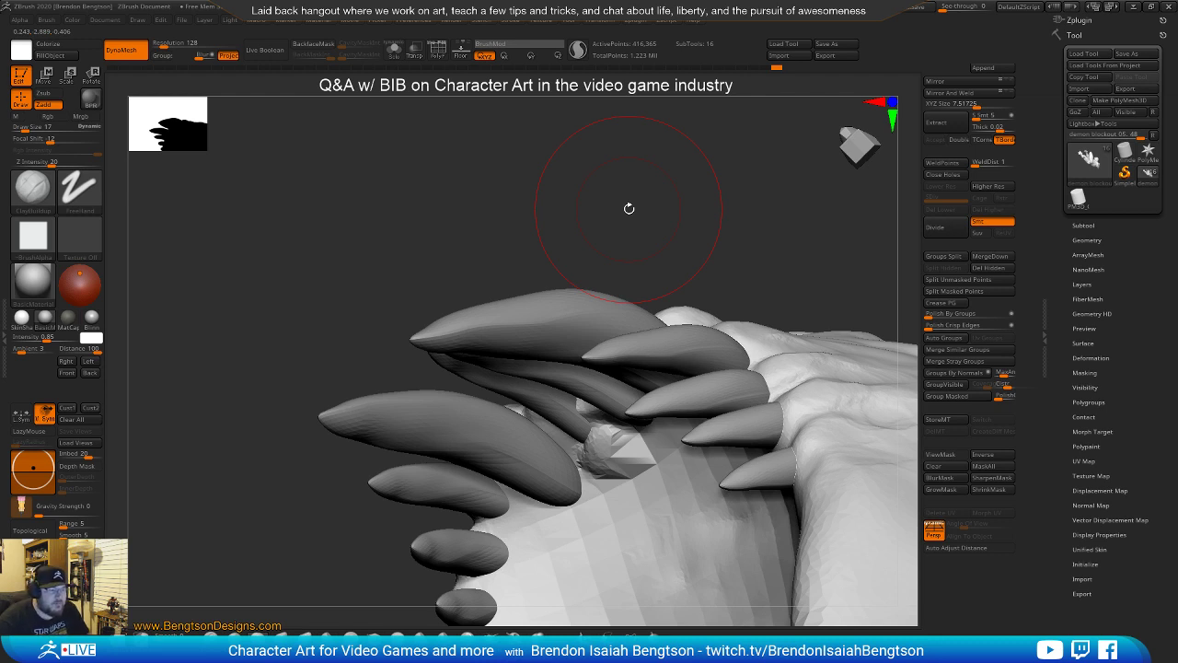
right_click_drag(658, 194, 619, 241)
mouse_move(570, 433)
left_mouse_down()
mouse_move(557, 403)
mouse_move(576, 379)
mouse_move(589, 390)
left_mouse_up()
mouse_move(595, 434)
left_mouse_down()
mouse_move(525, 460)
mouse_move(544, 441)
mouse_move(562, 460)
mouse_move(596, 456)
mouse_move(497, 484)
mouse_move(491, 454)
mouse_move(501, 483)
mouse_move(518, 473)
mouse_move(512, 513)
mouse_move(495, 522)
mouse_move(500, 500)
mouse_move(513, 513)
mouse_move(506, 563)
mouse_move(494, 561)
mouse_move(524, 558)
mouse_move(534, 571)
left_mouse_up()
left_click(573, 57)
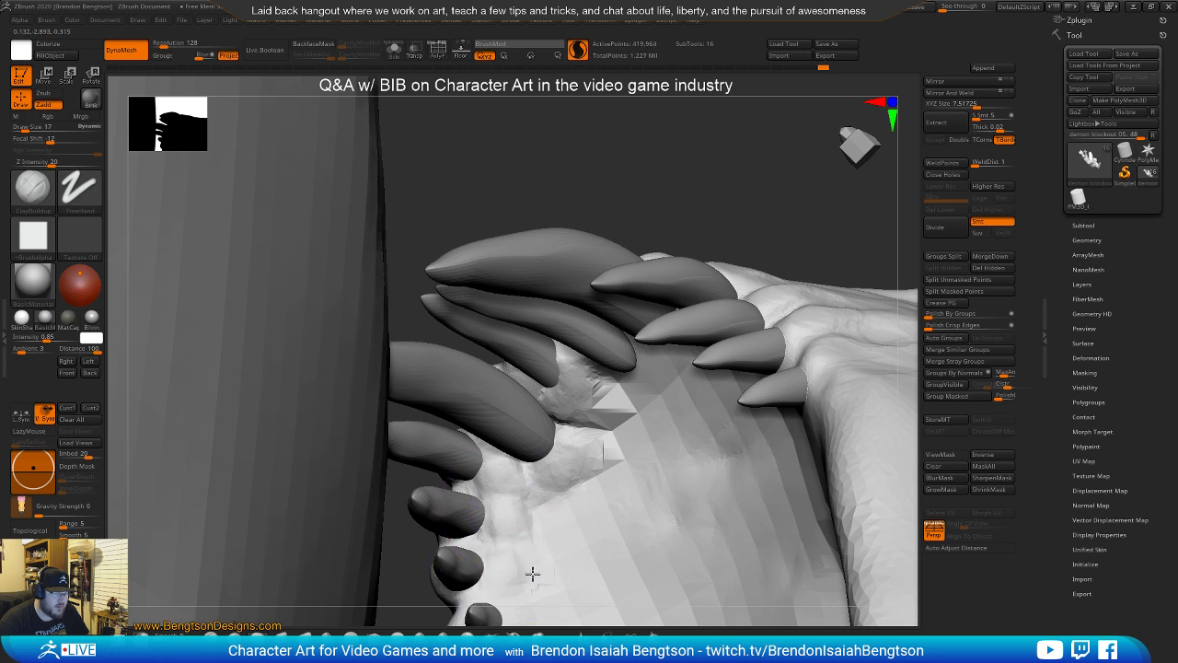
mouse_move(501, 385)
left_mouse_down()
mouse_move(589, 405)
mouse_move(634, 375)
mouse_move(625, 359)
mouse_move(662, 405)
left_mouse_up()
mouse_move(705, 197)
left_mouse_down()
mouse_move(698, 172)
mouse_move(687, 189)
left_mouse_up()
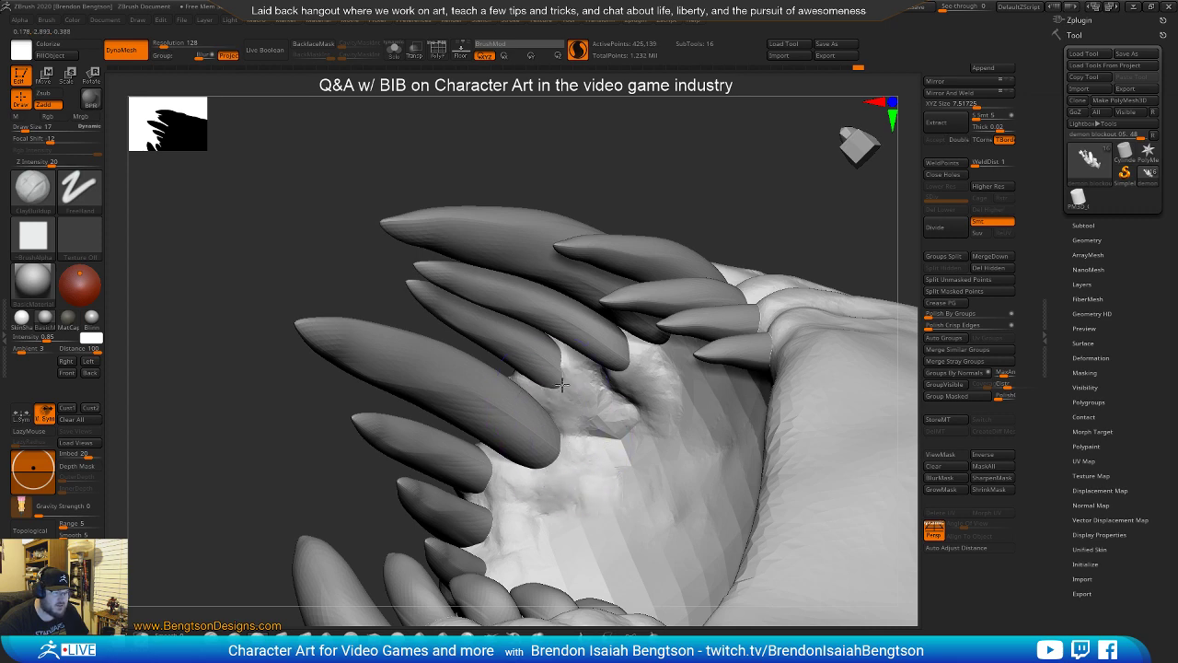
left_click_drag(622, 212, 643, 176, "ctrl")
Shape the front gum line around the roots of the upper fangs with ClayBuildup
left_click_drag(643, 175, 682, 335)
mouse_move(577, 433)
right_mouse_down()
mouse_move(580, 405)
mouse_move(578, 447)
mouse_move(589, 415)
mouse_move(553, 395)
mouse_move(552, 375)
mouse_move(557, 396)
mouse_move(525, 419)
mouse_move(579, 407)
mouse_move(648, 356)
right_mouse_up()
mouse_move(600, 326)
right_mouse_down()
mouse_move(561, 364)
mouse_move(587, 378)
right_mouse_up()
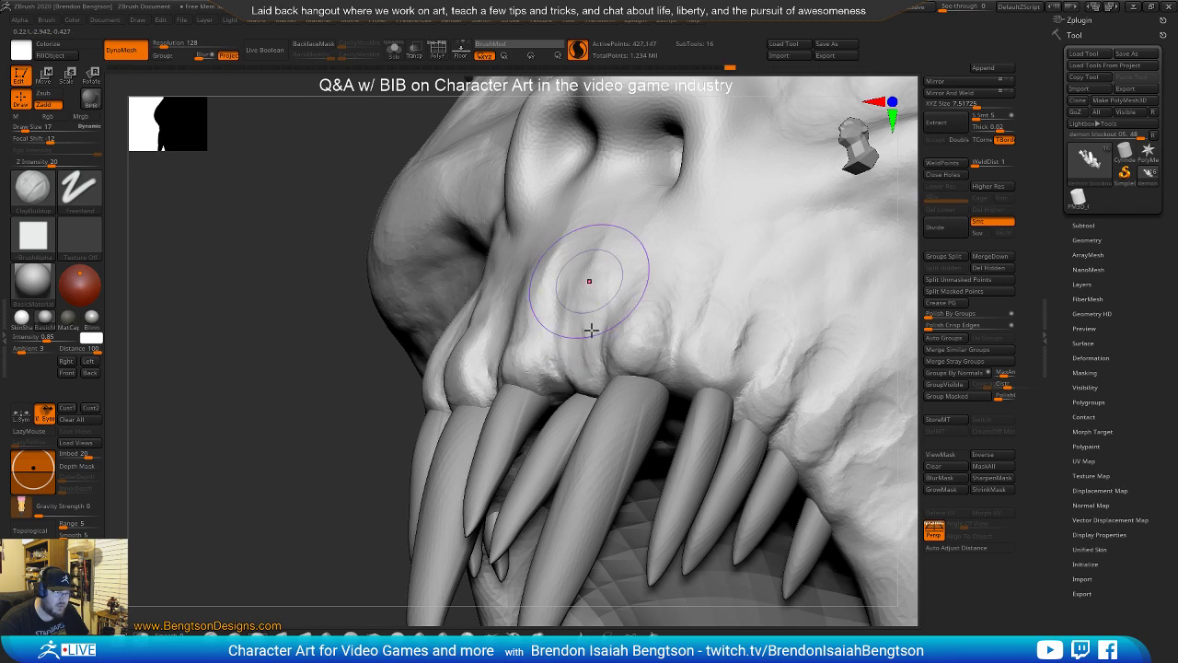
mouse_move(315, 490)
right_mouse_down()
mouse_move(281, 363)
mouse_move(387, 313)
mouse_move(488, 286)
mouse_move(679, 268)
mouse_move(574, 391)
right_mouse_up()
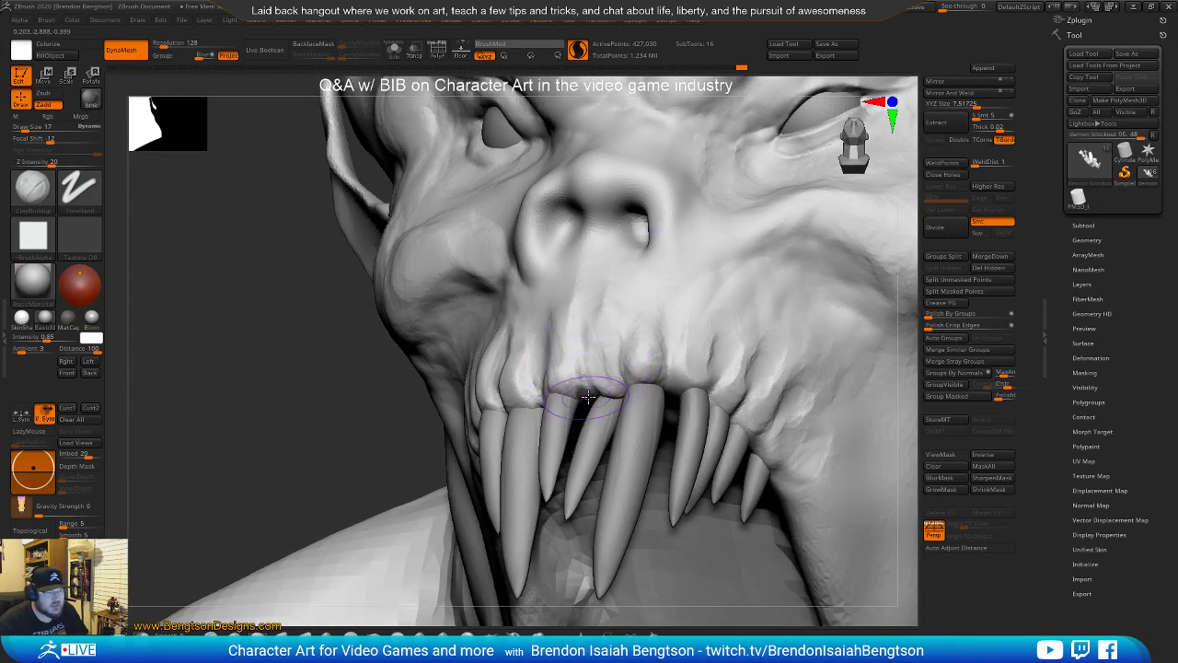
right_click_drag(596, 379, 562, 329)
Detail the gum ridges around the side upper fangs with ClayBuildup at draw sizes 9 and 14
key("space")
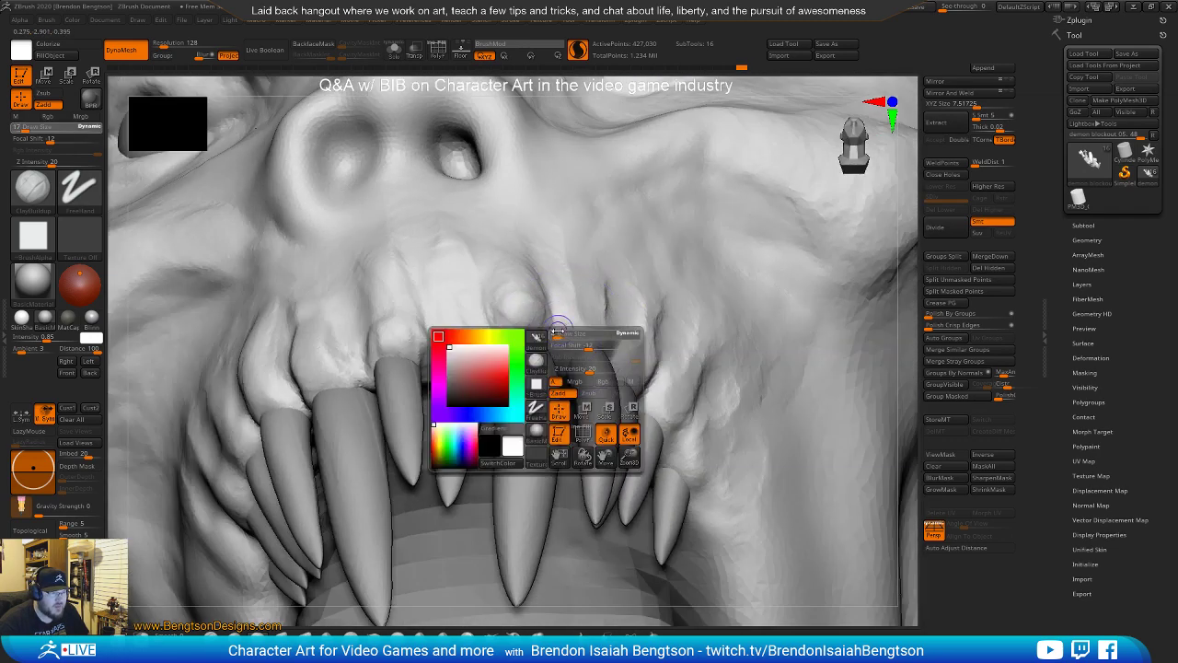
left_click_drag(560, 333, 556, 333)
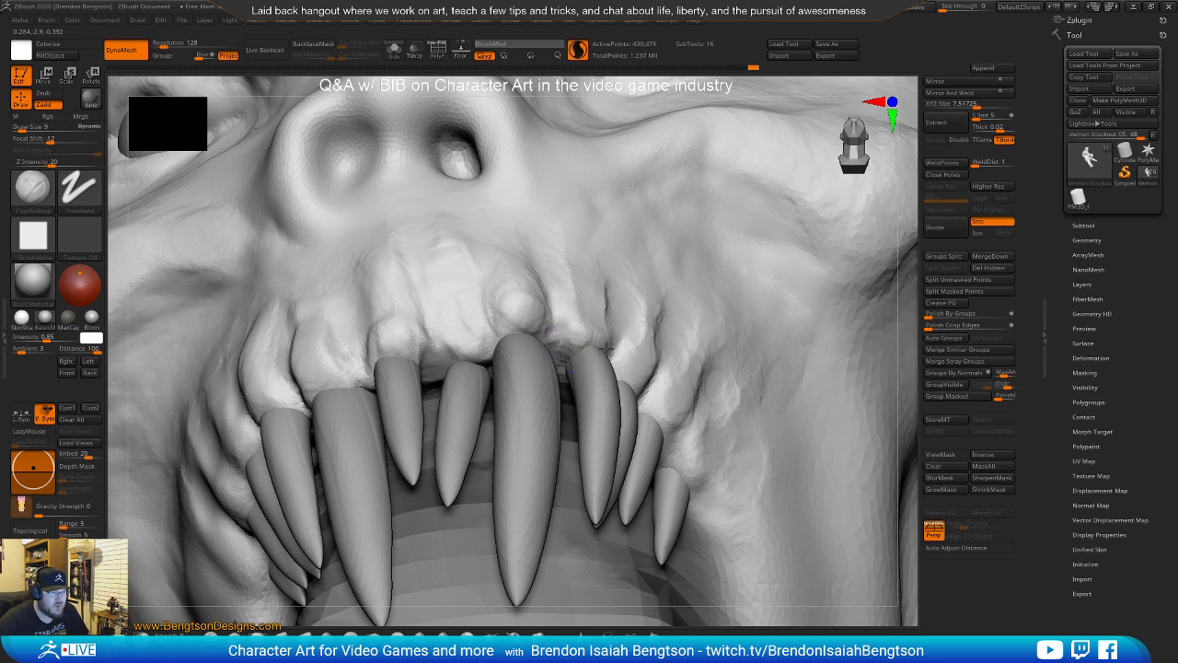
key("space")
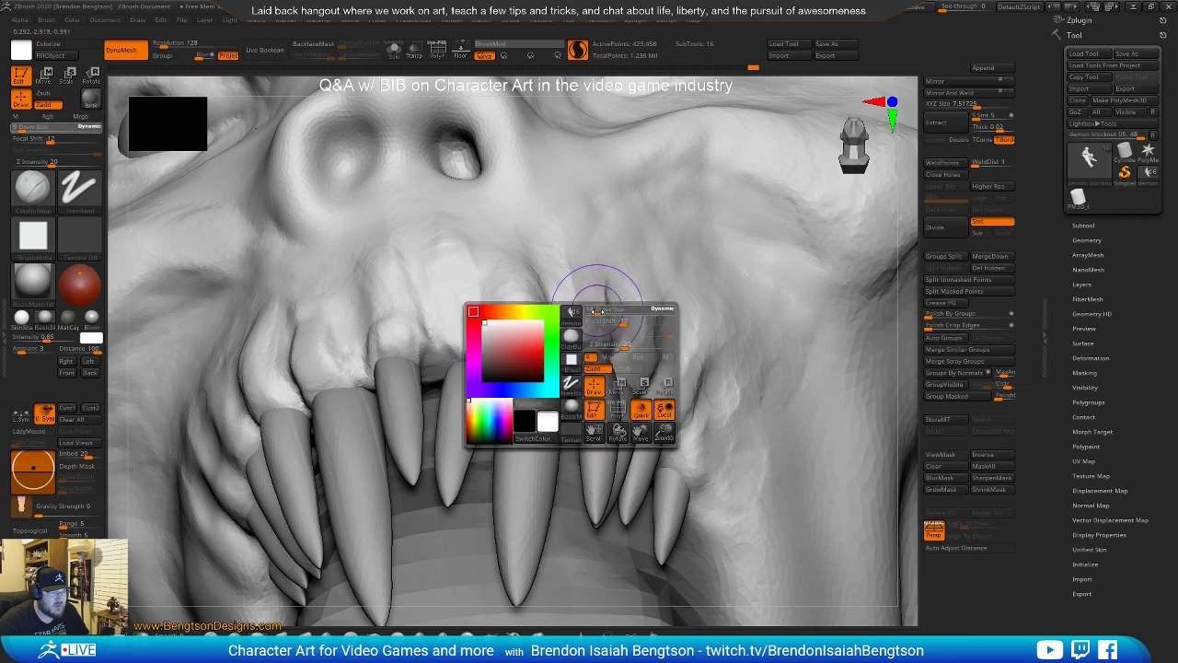
left_click_drag(597, 311, 600, 312)
right_click_drag(584, 316, 488, 327)
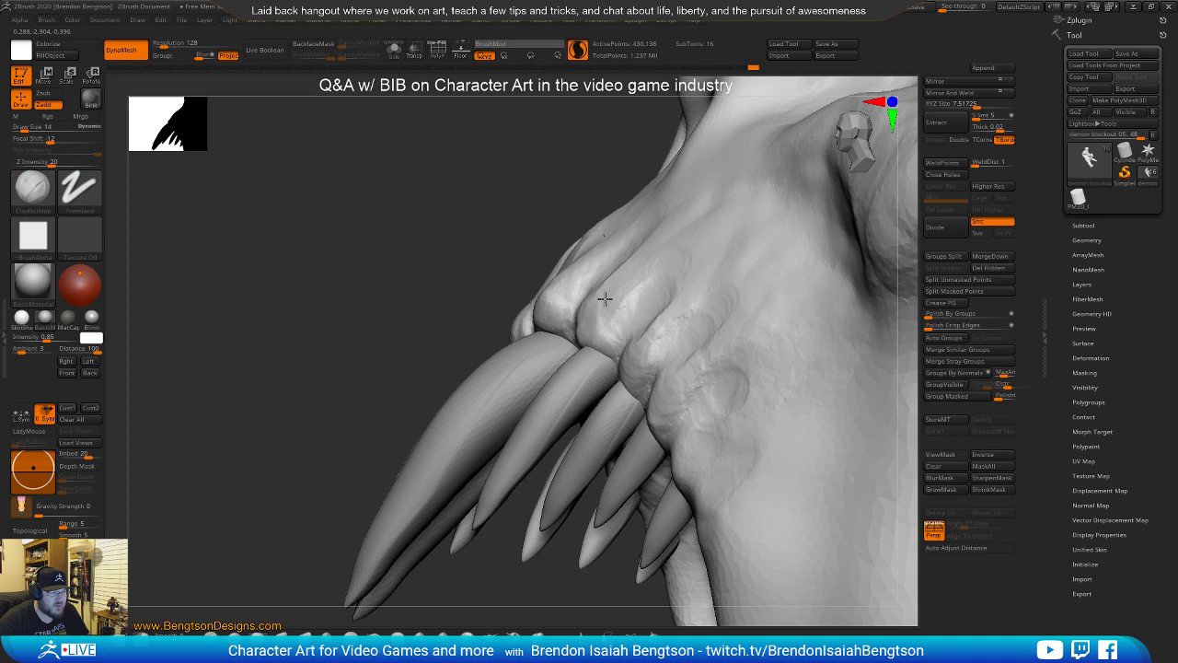
Carry the gum ridges over the roots of the rear upper side fangs with ClayBuildup at draw size 14
right_click_drag(544, 267, 561, 304)
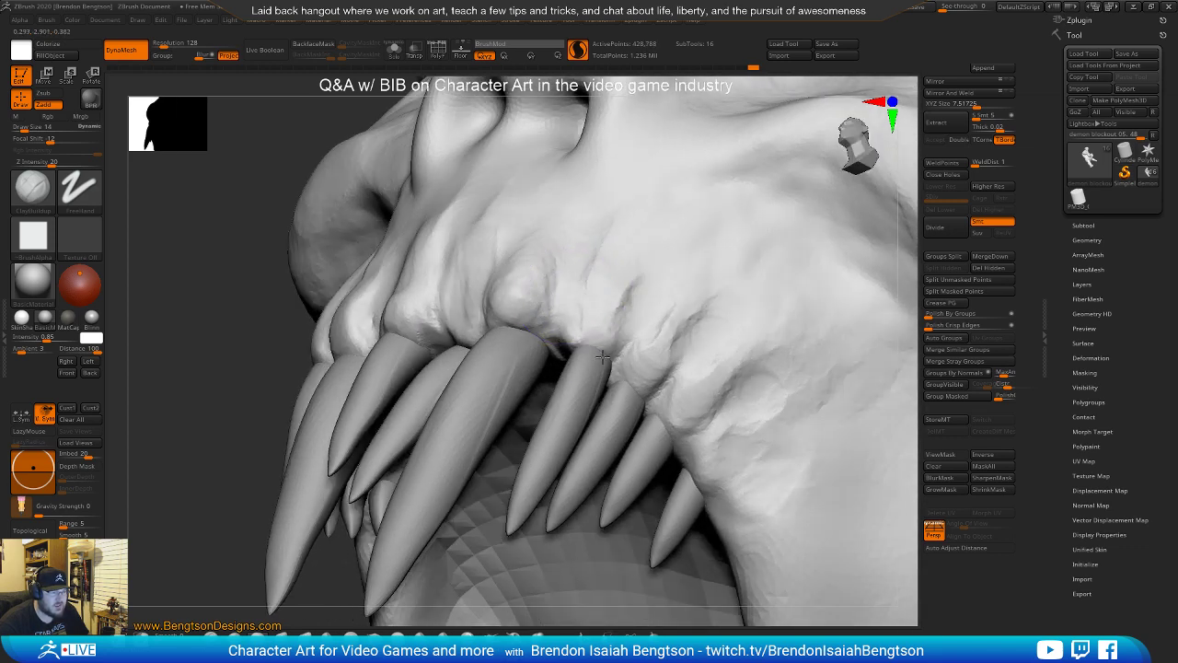
left_click_drag(591, 346, 590, 364)
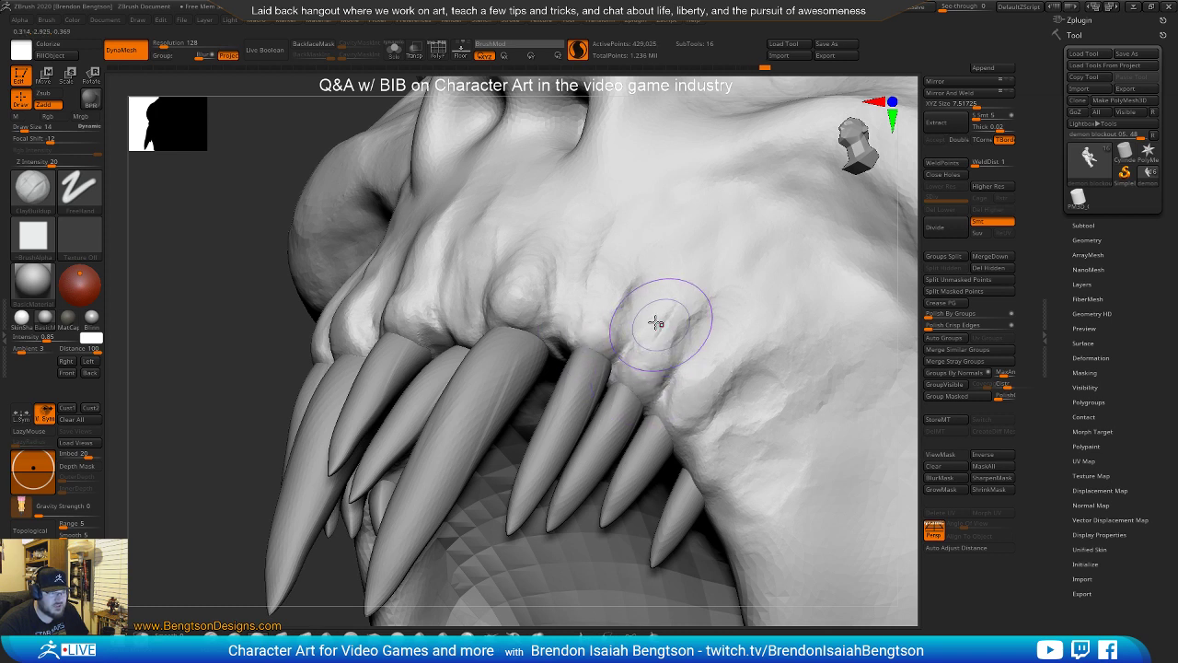
left_click_drag(670, 343, 684, 346)
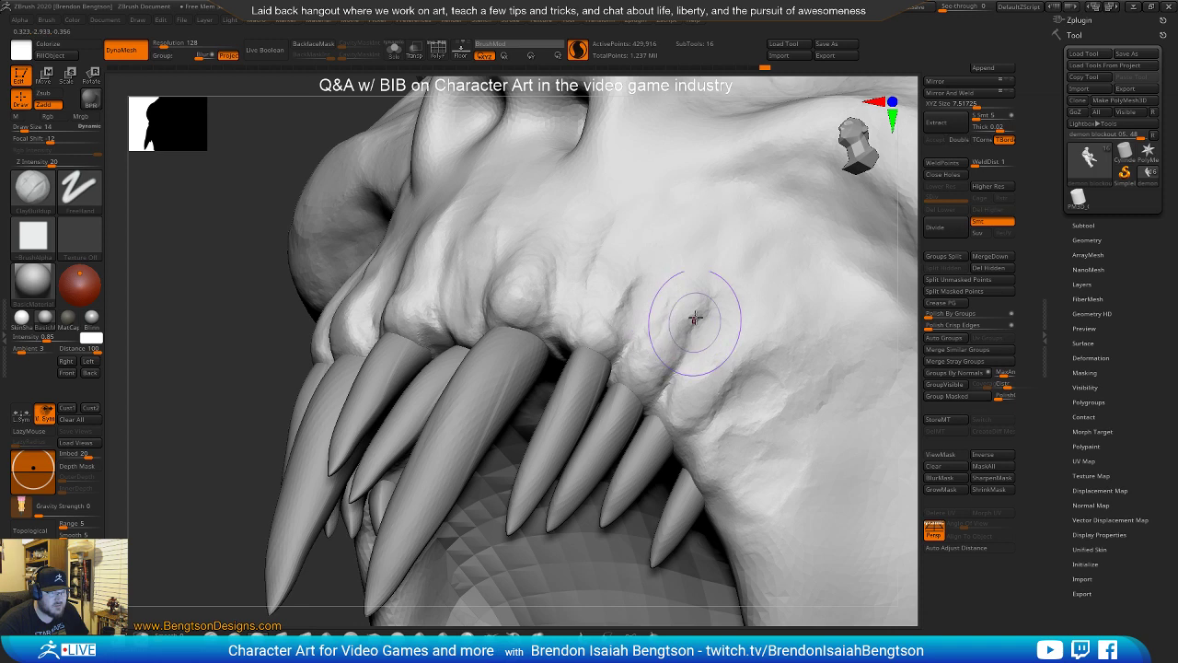
mouse_move(707, 410)
right_mouse_down()
mouse_move(669, 325)
mouse_move(658, 341)
right_mouse_up()
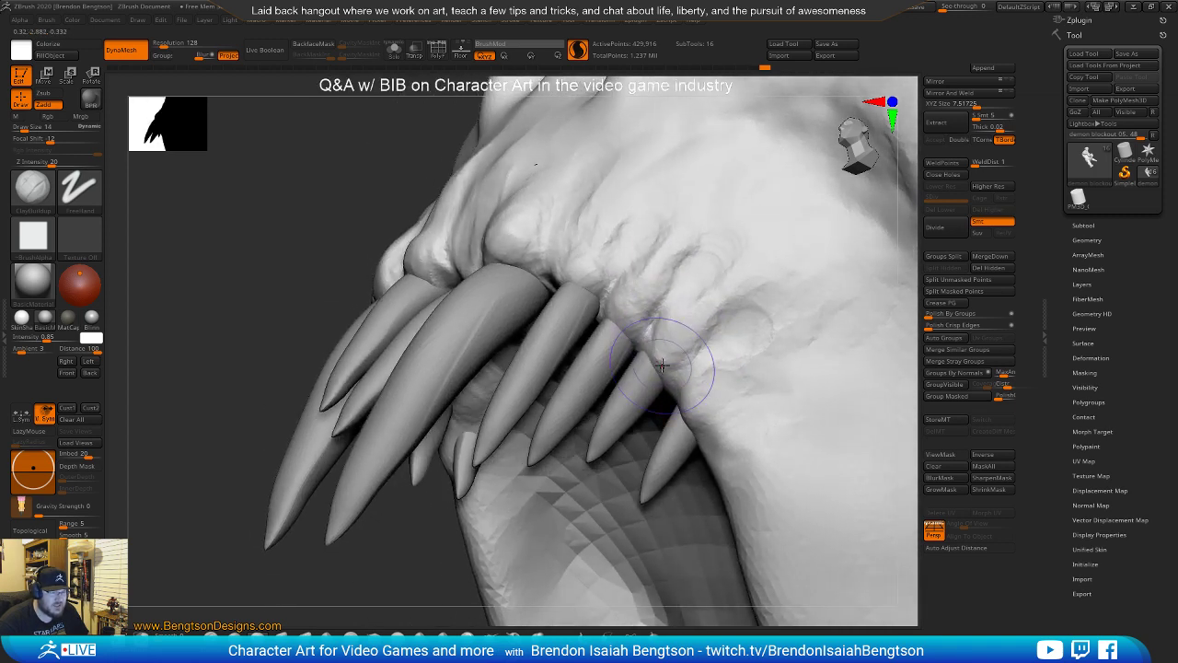
left_click_drag(676, 341, 683, 296)
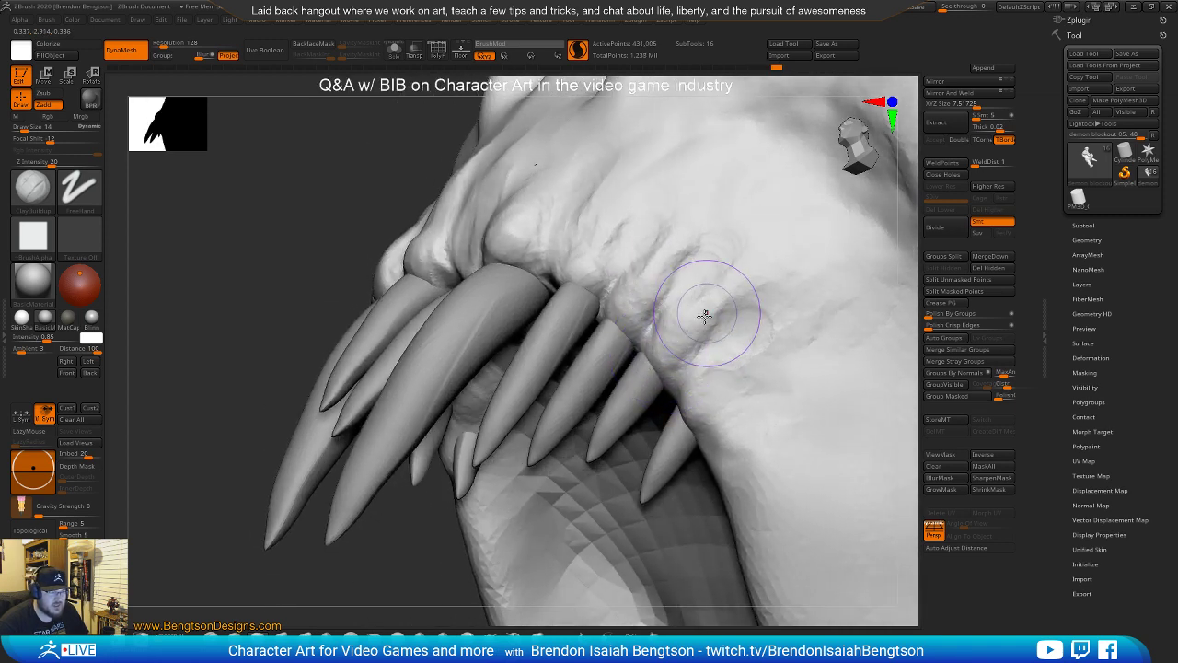
Build up the gum ridges above the rear upper fangs on the opposite side of the mouth
mouse_move(682, 379)
right_mouse_down()
mouse_move(672, 340)
mouse_move(628, 313)
mouse_move(662, 315)
mouse_move(629, 368)
mouse_move(578, 371)
right_mouse_up()
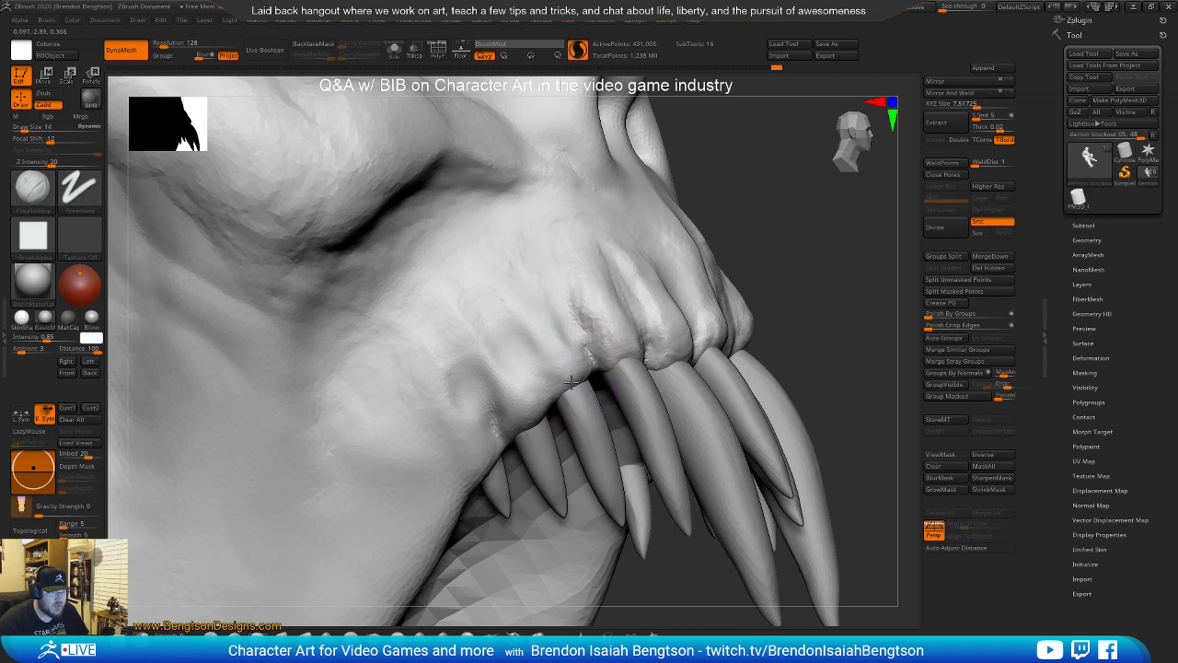
mouse_move(540, 308)
left_mouse_down()
mouse_move(566, 380)
mouse_move(498, 403)
mouse_move(465, 336)
left_mouse_up()
mouse_move(516, 383)
left_mouse_down()
mouse_move(530, 423)
mouse_move(484, 482)
left_mouse_up()
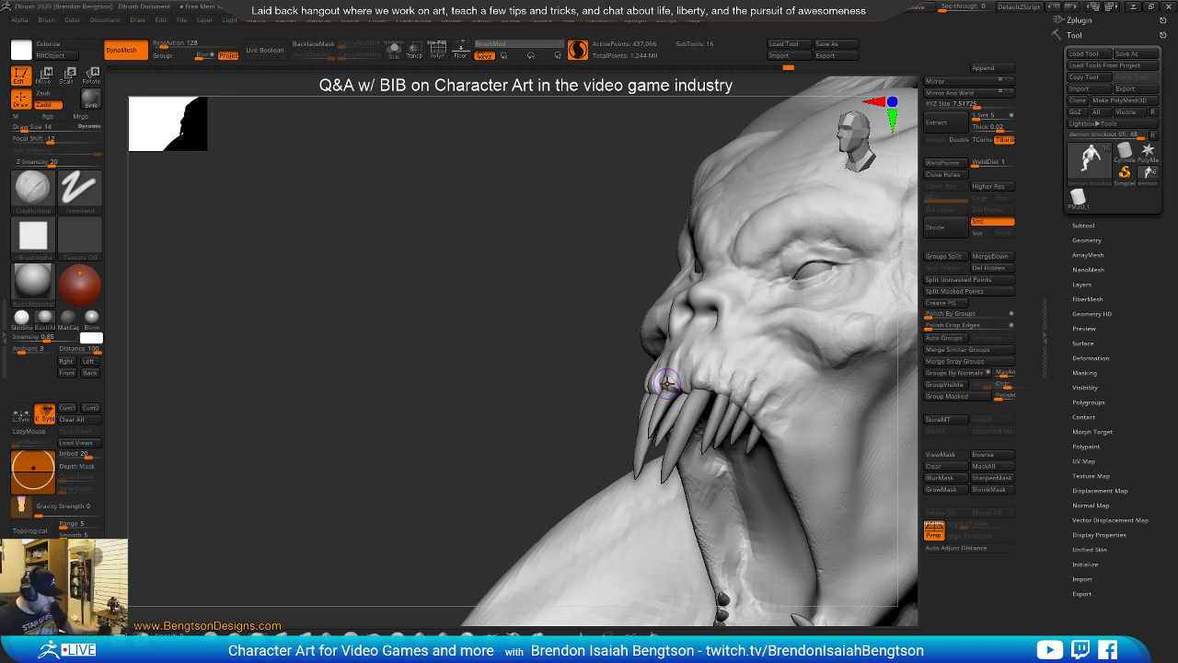
Sculpt and smooth the rough inside of the pointed ear at draw size 28
mouse_move(690, 327)
right_mouse_down()
mouse_move(761, 315)
mouse_move(742, 300)
right_mouse_up()
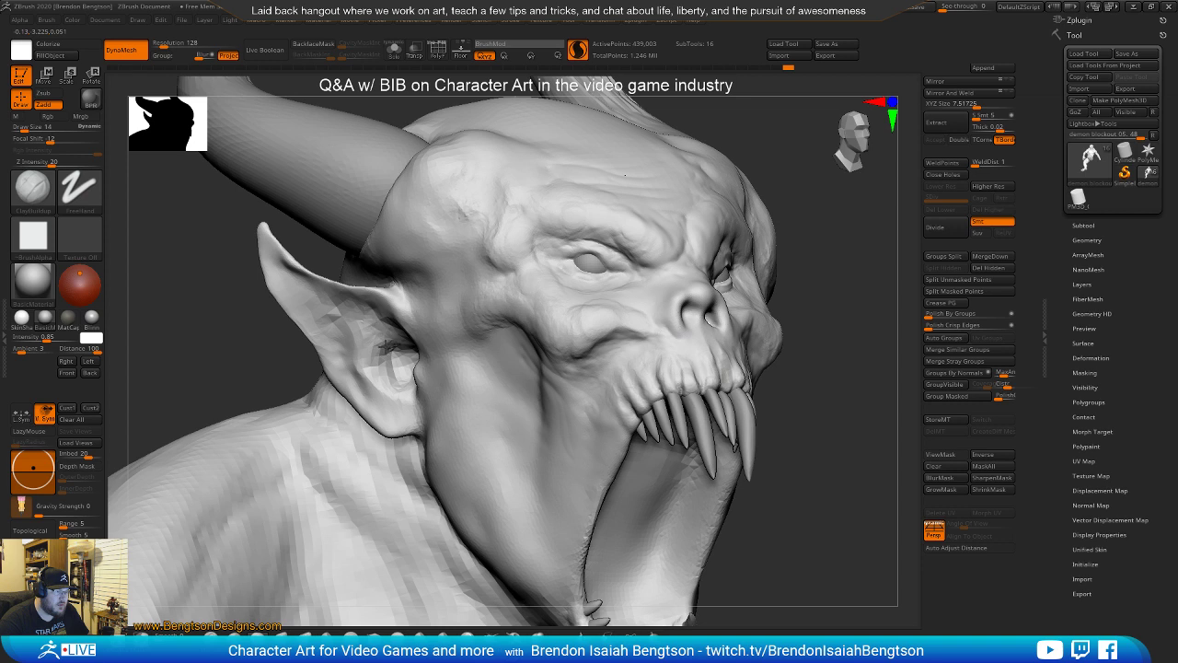
key("shift")
key("space")
mouse_move(384, 328)
left_mouse_down()
mouse_move(395, 328)
mouse_move(354, 321)
left_mouse_up()
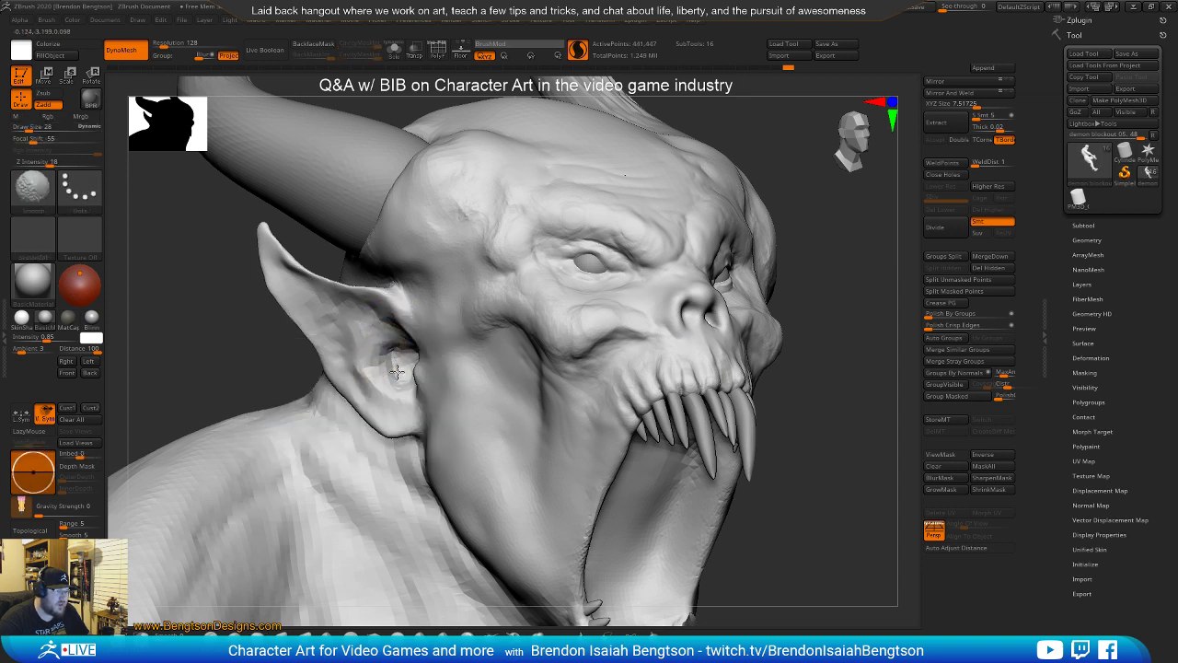
Examine the horns and their attachment to the skull from the front and both sides
mouse_move(534, 273)
right_mouse_down()
mouse_move(481, 284)
mouse_move(473, 335)
mouse_move(487, 321)
right_mouse_up()
right_click_drag(499, 368, 523, 375)
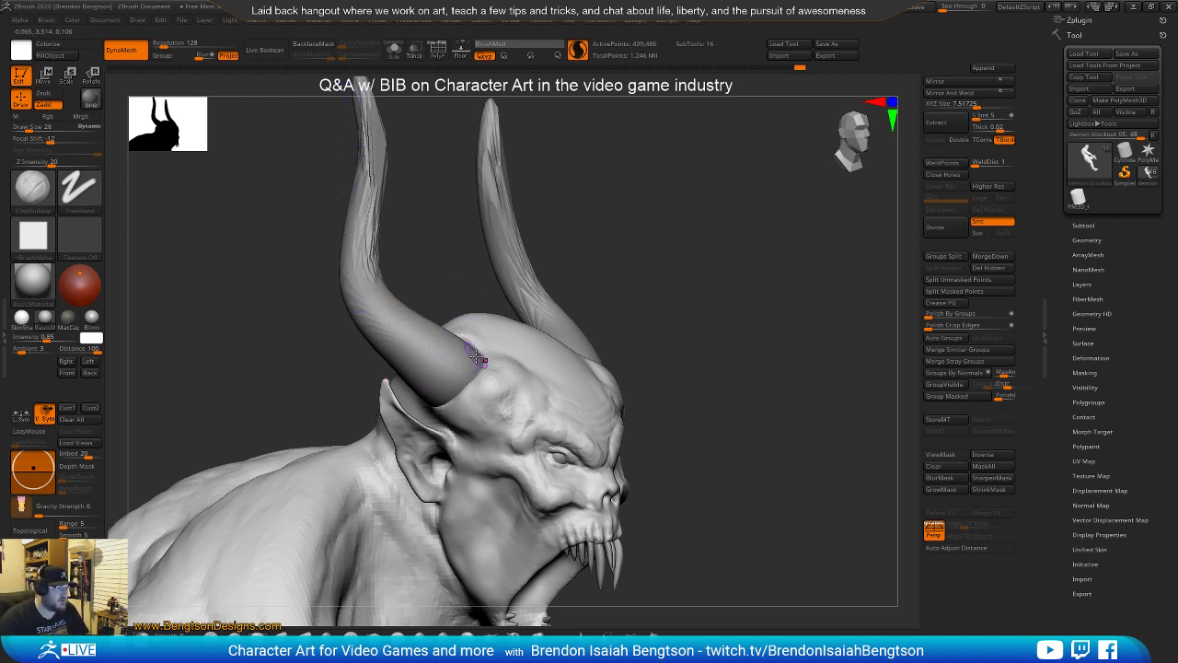
mouse_move(479, 201)
left_mouse_down()
mouse_move(583, 242)
mouse_move(555, 234)
mouse_move(554, 254)
mouse_move(547, 229)
mouse_move(478, 239)
mouse_move(463, 195)
mouse_move(476, 216)
mouse_move(664, 302)
left_mouse_up()
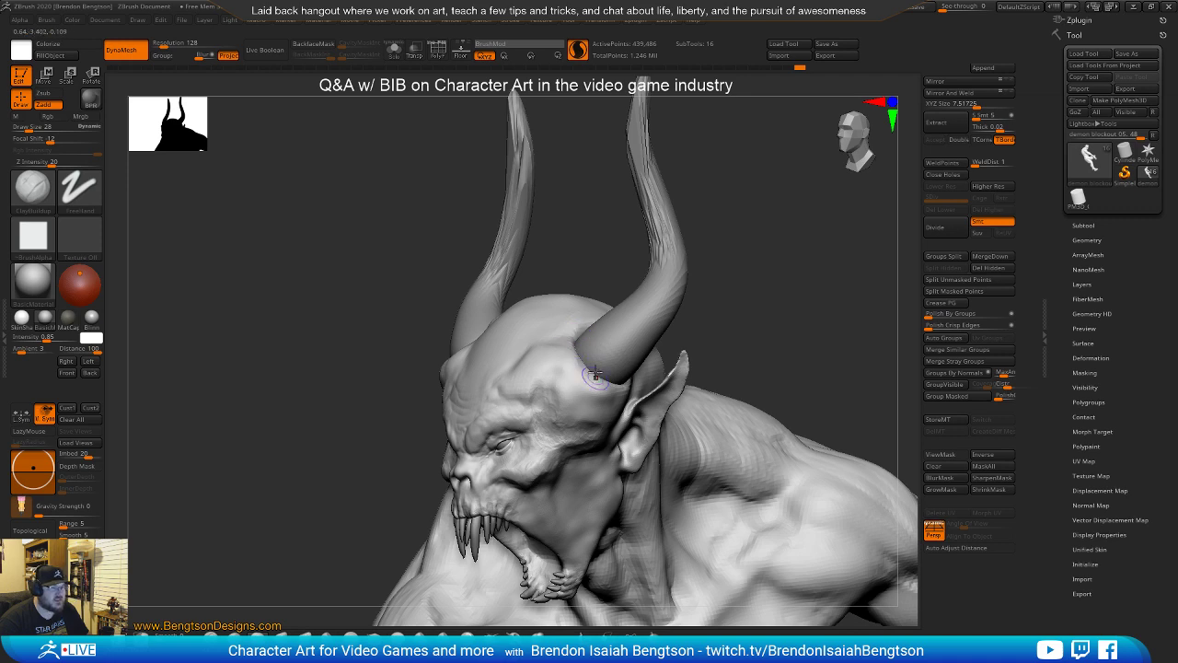
mouse_move(699, 258)
left_mouse_down()
mouse_move(673, 244)
mouse_move(702, 240)
left_mouse_up()
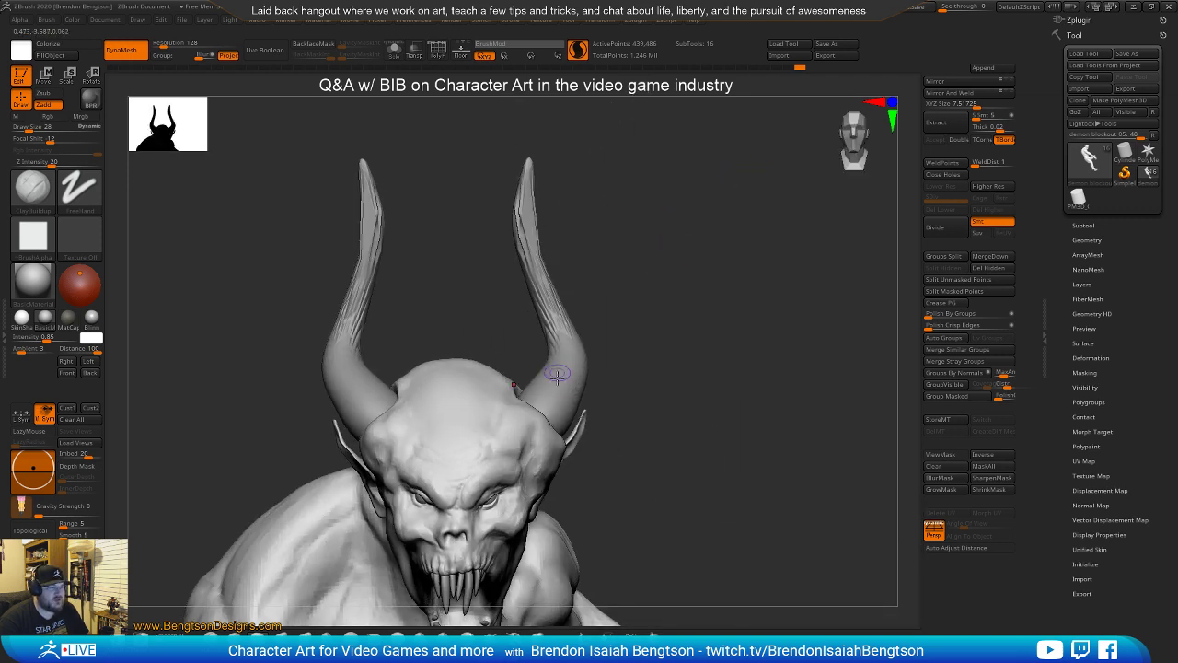
left_click_drag(572, 295, 605, 292)
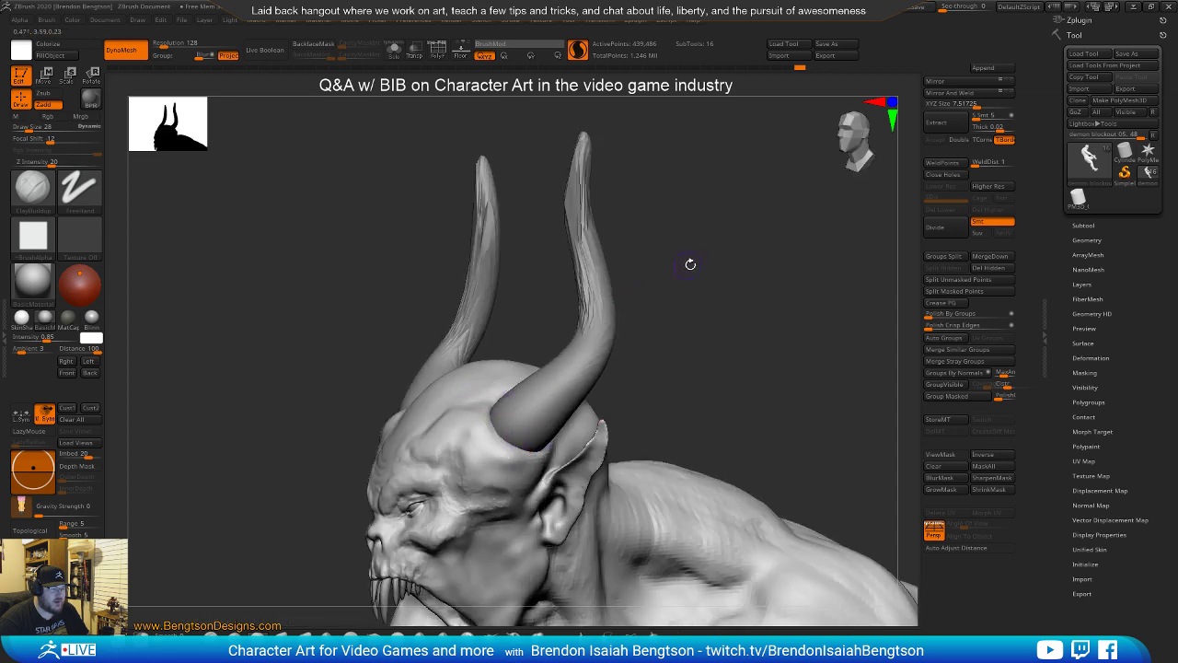
left_click_drag(686, 266, 513, 390)
left_click_drag(555, 448, 546, 395)
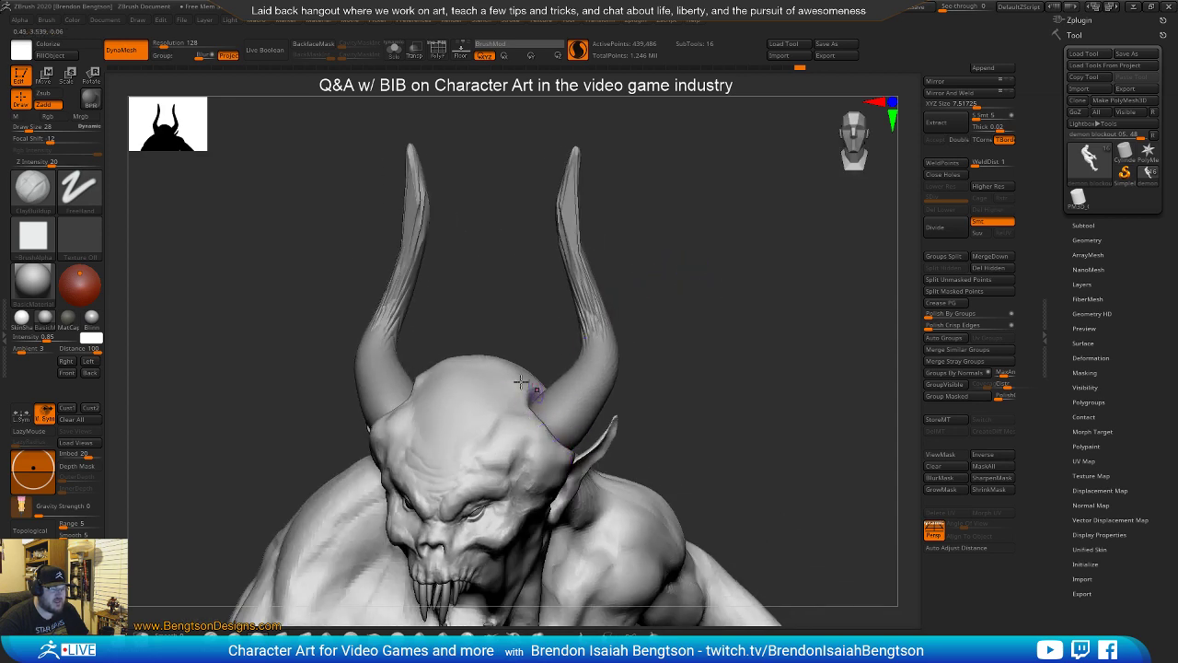
left_click_drag(544, 437, 517, 387)
mouse_move(696, 307)
left_mouse_down()
mouse_move(629, 222)
mouse_move(583, 248)
mouse_move(600, 270)
mouse_move(410, 380)
left_mouse_up()
Sculpt the hollow of the cheek below the cheekbone with ClayBuildup at draw size 48
right_click_drag(412, 380, 482, 307, "ctrl")
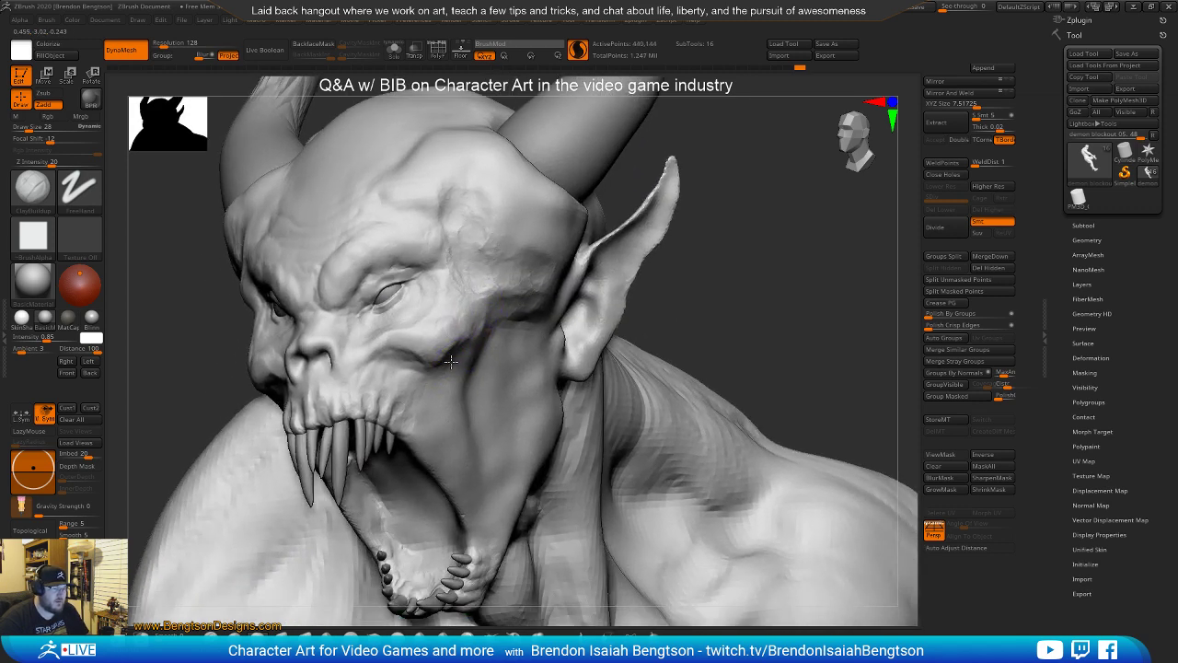
key("space")
left_click_drag(453, 358, 459, 359)
mouse_move(727, 297)
left_mouse_down("ctrl")
mouse_move(736, 307)
mouse_move(708, 306)
left_mouse_up("ctrl")
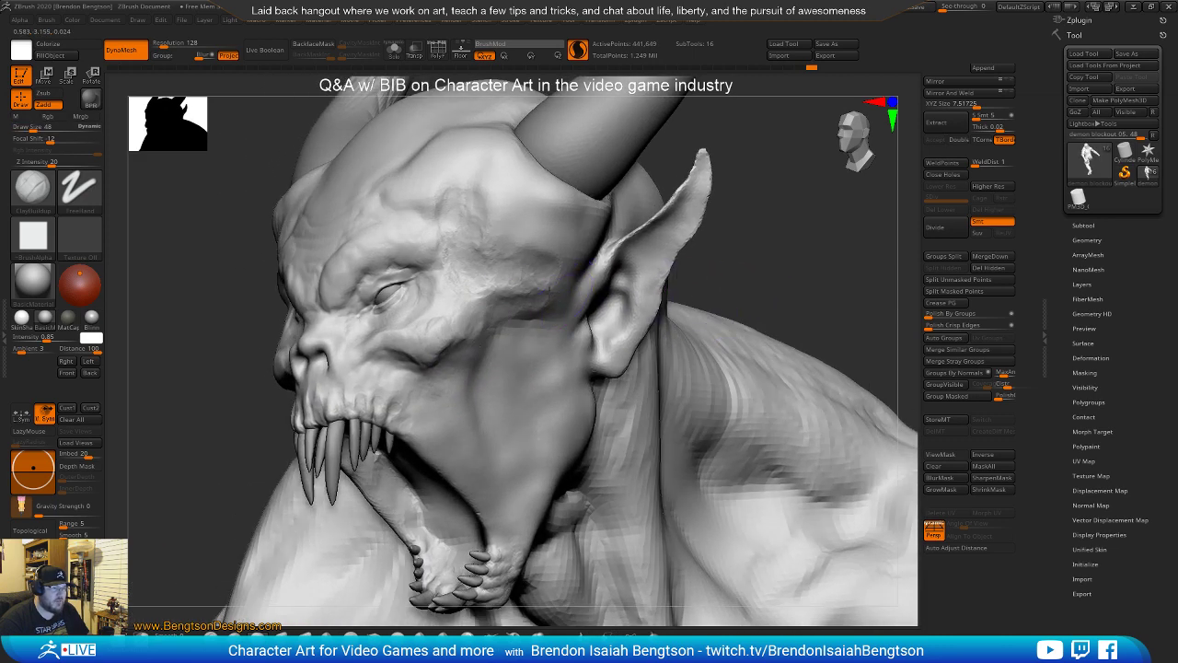
Review the full figure's pose and anatomy from several angles
mouse_move(758, 250)
left_mouse_down("alt")
mouse_move(746, 234)
mouse_move(742, 250)
mouse_move(683, 253)
mouse_move(667, 221)
mouse_move(718, 226)
mouse_move(718, 263)
mouse_move(705, 229)
mouse_move(681, 258)
mouse_move(703, 231)
mouse_move(694, 192)
mouse_move(709, 196)
mouse_move(622, 209)
left_mouse_up("alt")
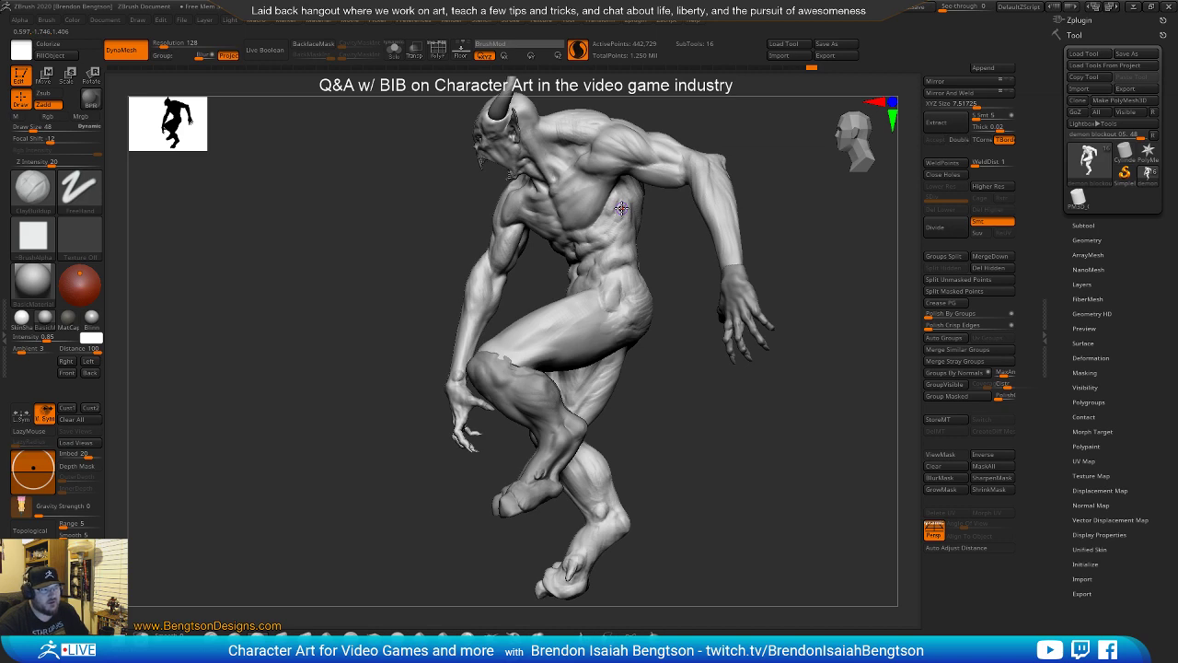
mouse_move(784, 226)
left_mouse_down()
mouse_move(818, 239)
mouse_move(778, 244)
mouse_move(807, 239)
mouse_move(795, 224)
mouse_move(750, 242)
mouse_move(763, 266)
mouse_move(743, 277)
left_mouse_up()
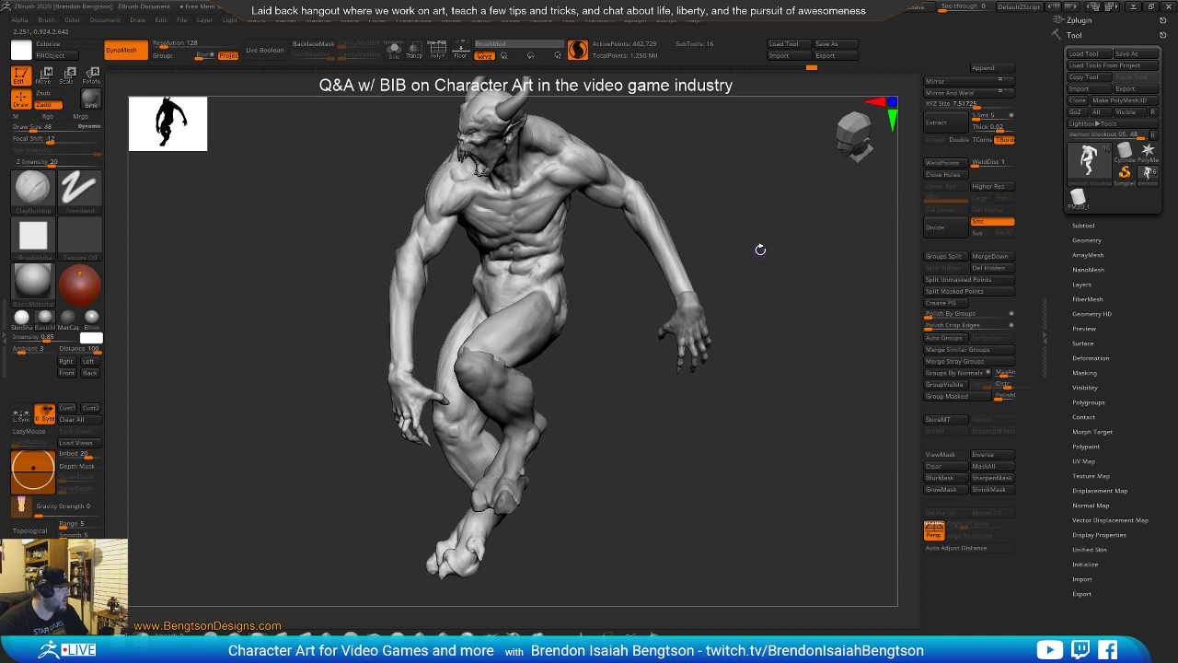
mouse_move(751, 209)
left_mouse_down()
mouse_move(770, 255)
mouse_move(704, 215)
left_mouse_up()
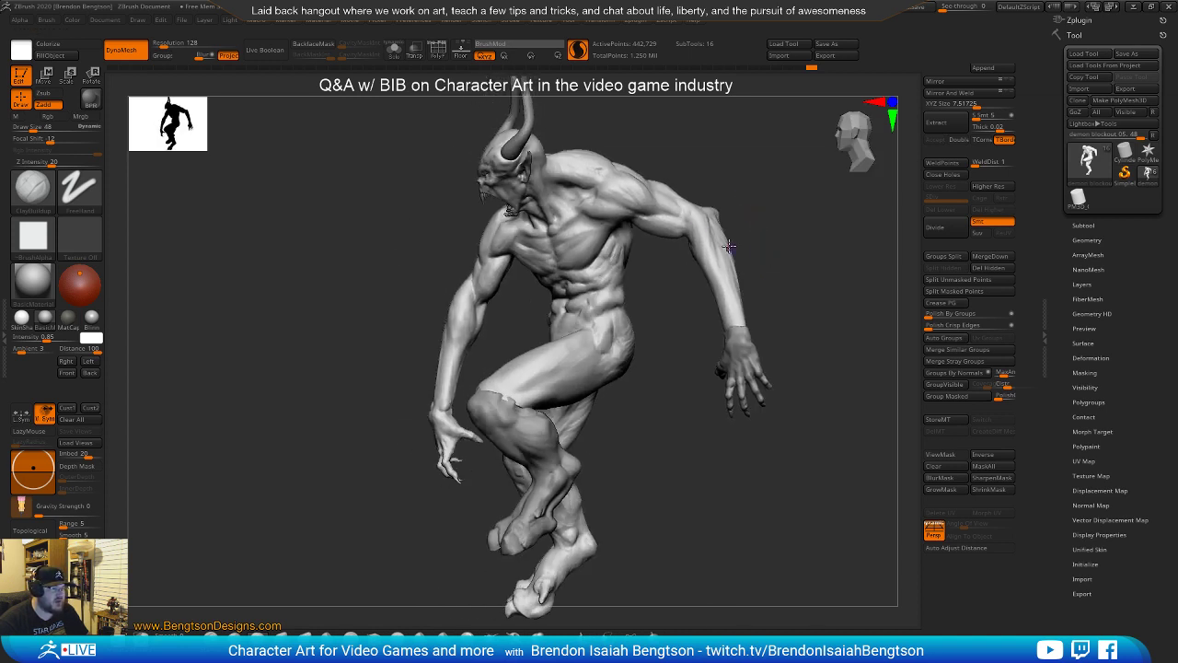
mouse_move(774, 190)
left_mouse_down()
mouse_move(790, 247)
mouse_move(795, 215)
left_mouse_up()
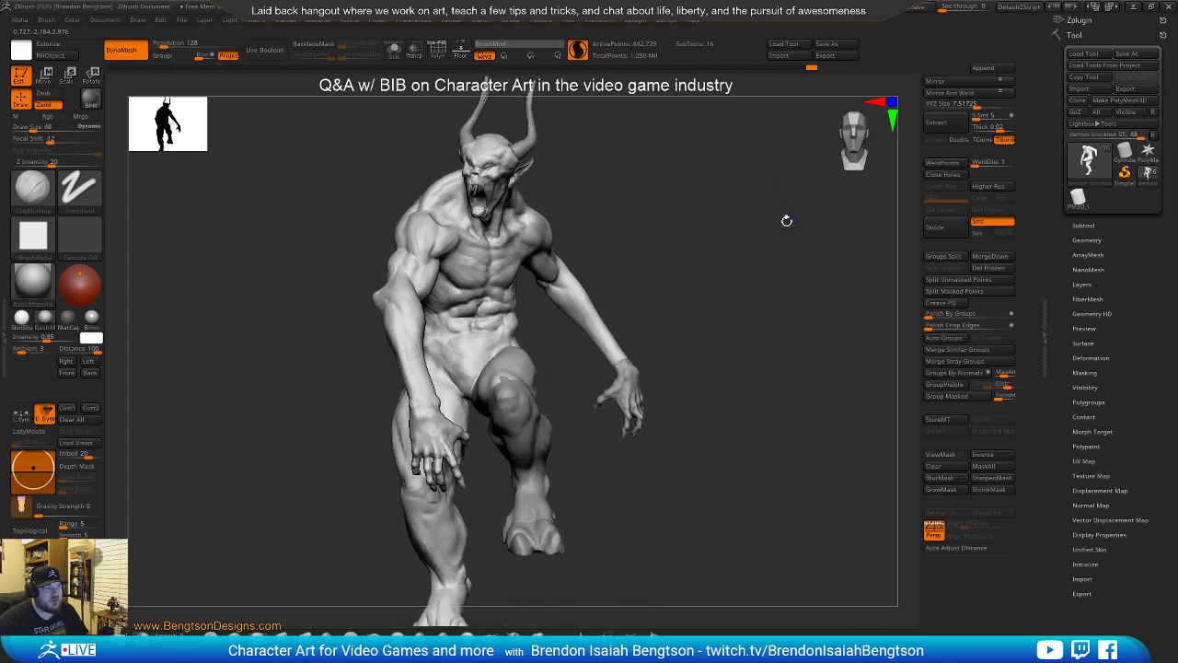
mouse_move(728, 282)
left_mouse_down()
mouse_move(748, 291)
mouse_move(721, 266)
left_mouse_up()
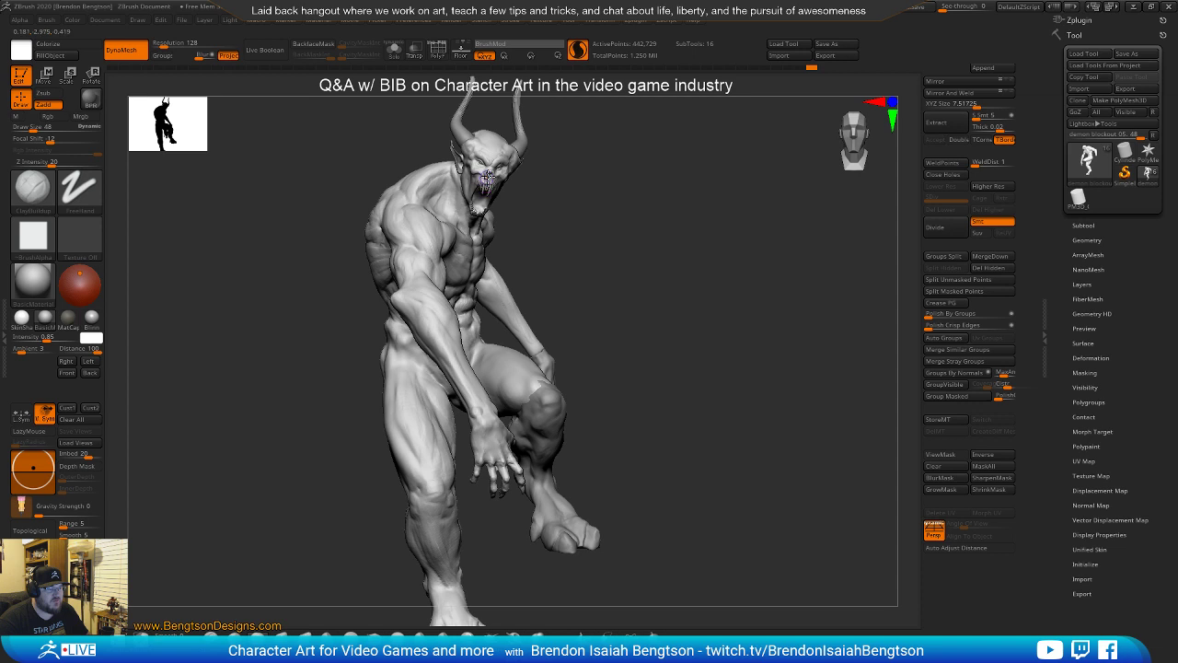
right_click_drag(480, 184, 552, 217)
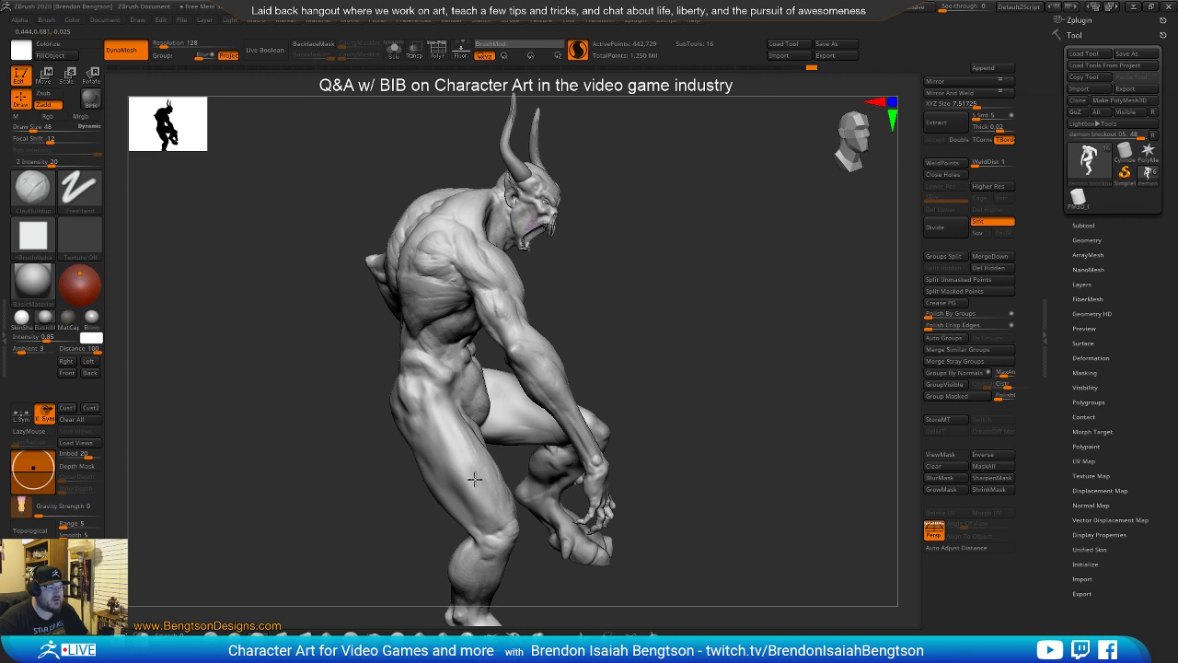
right_click_drag(684, 310, 586, 389)
Adjust the shape of the nose with the Move Topological brush at draw size 26
mouse_move(725, 160)
right_mouse_down("ctrl")
mouse_move(724, 216)
mouse_move(670, 184)
mouse_move(541, 349)
mouse_move(503, 342)
mouse_move(541, 366)
mouse_move(488, 345)
right_mouse_up("ctrl")
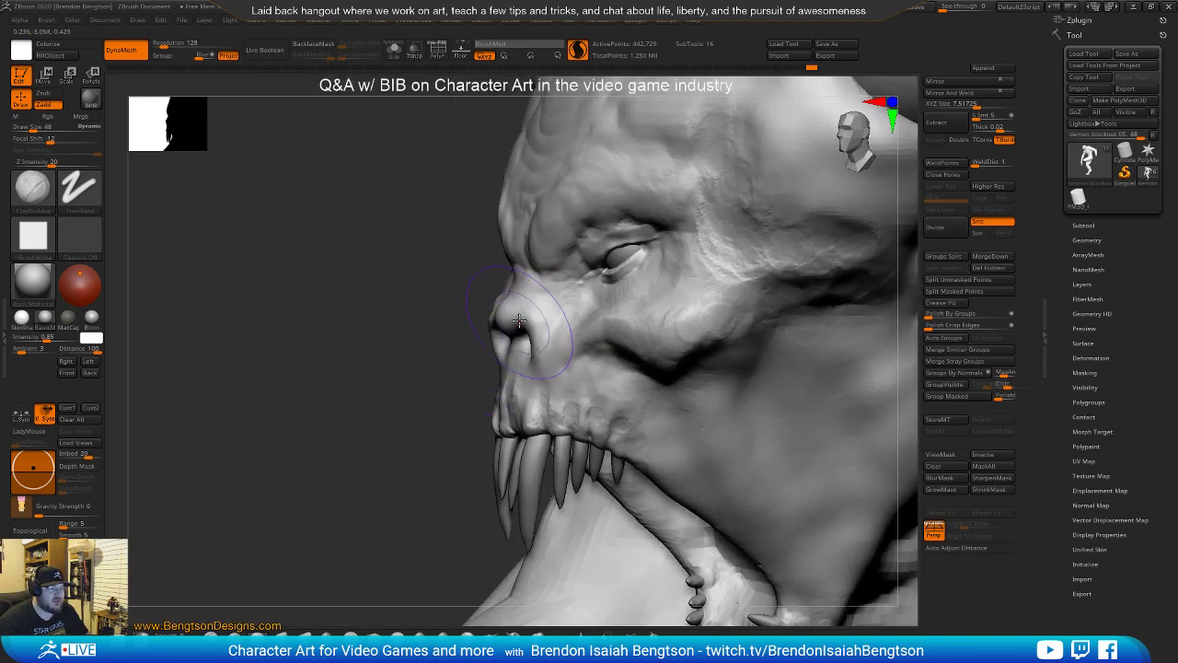
right_click_drag(424, 294, 484, 289)
key("b")
key("m")
key("t")
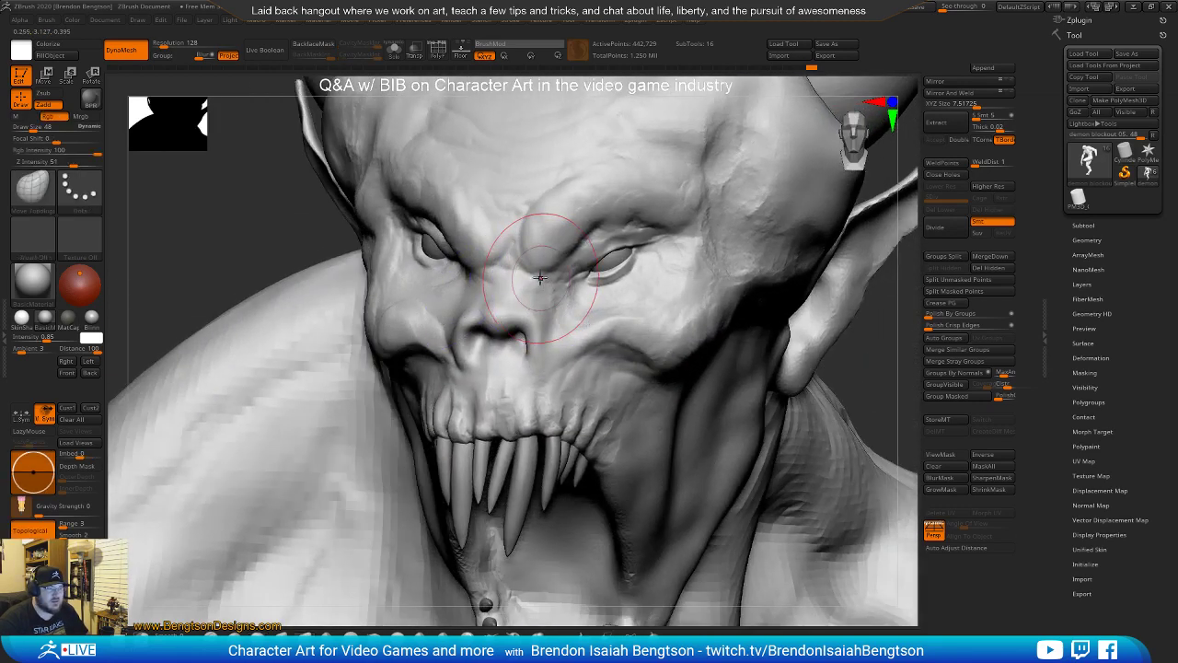
key("space")
left_click_drag(536, 276, 530, 276)
right_click_drag(530, 278, 554, 287)
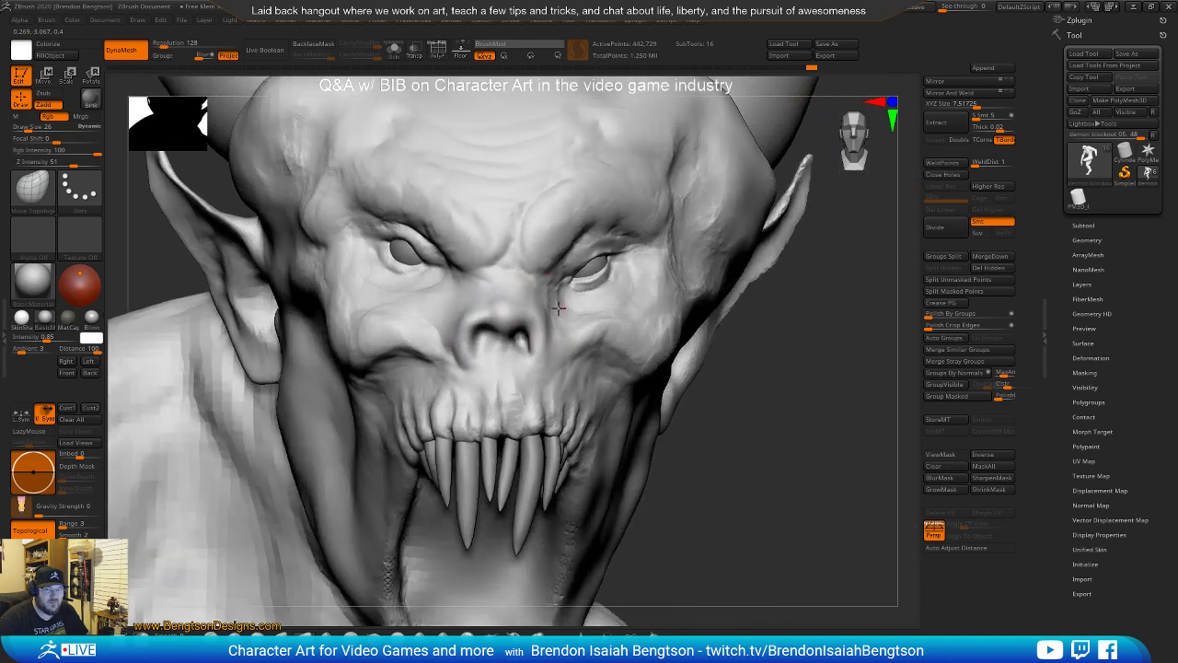
right_click_drag(510, 347, 480, 341)
key("space")
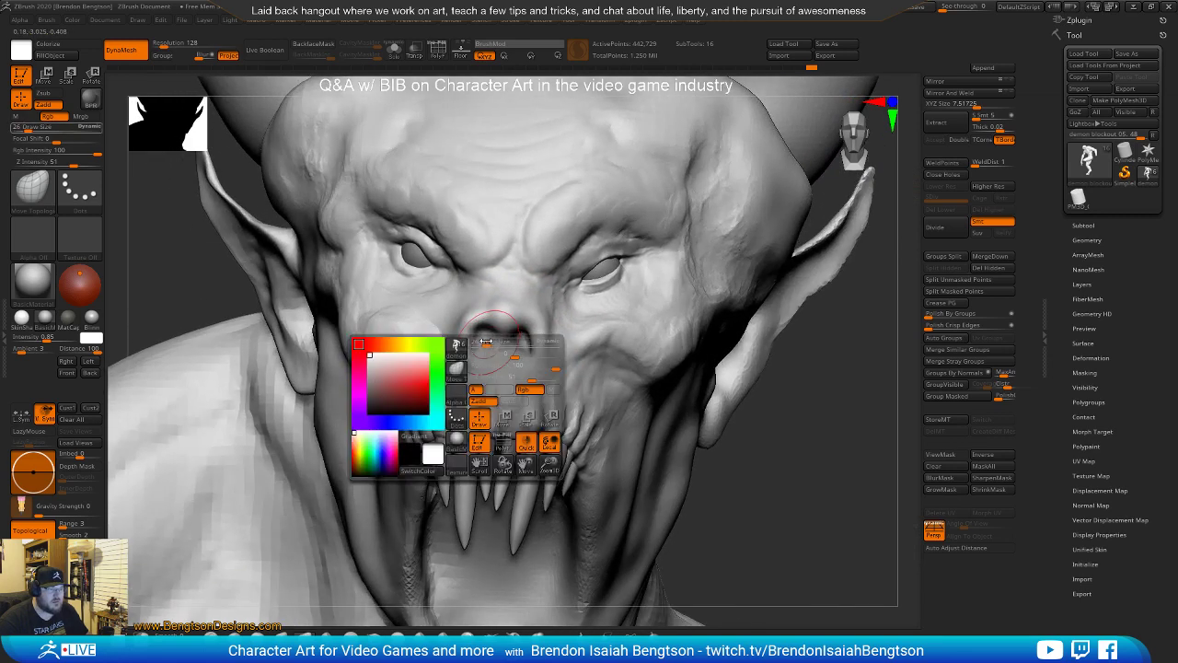
Carve the creases around both nostrils with DamStandard at draw size 14
key("b")
key("d")
key("s")
key("space")
left_click_drag(489, 308, 483, 309)
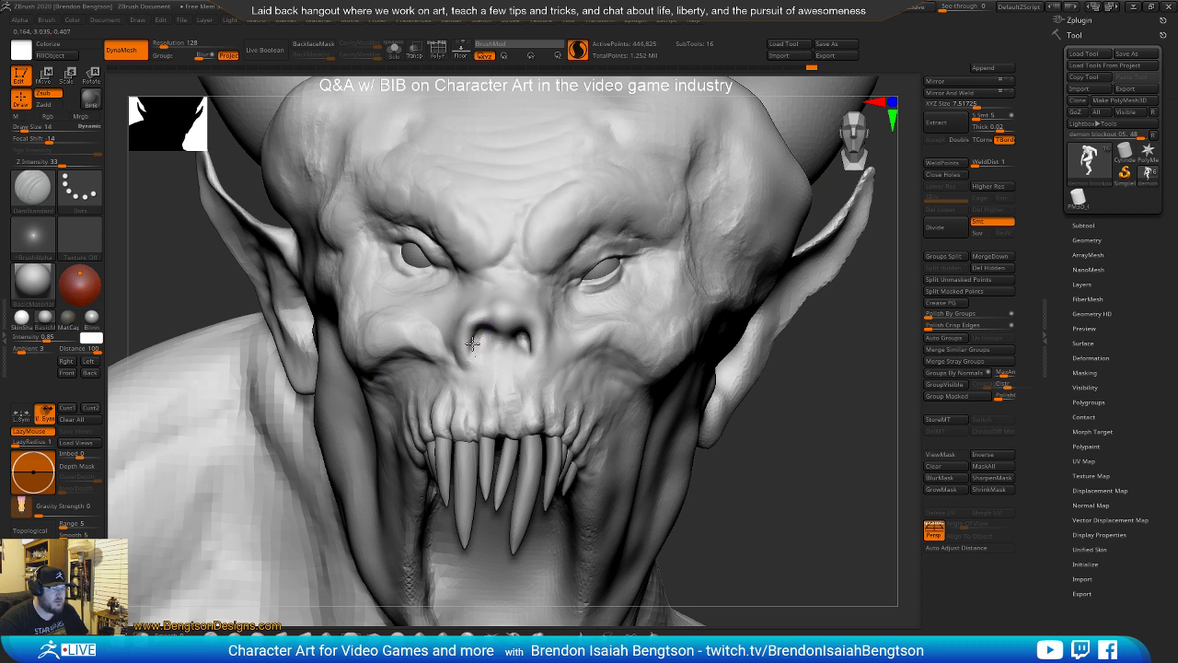
left_click_drag(514, 337, 537, 363)
left_click_drag(476, 341, 474, 354)
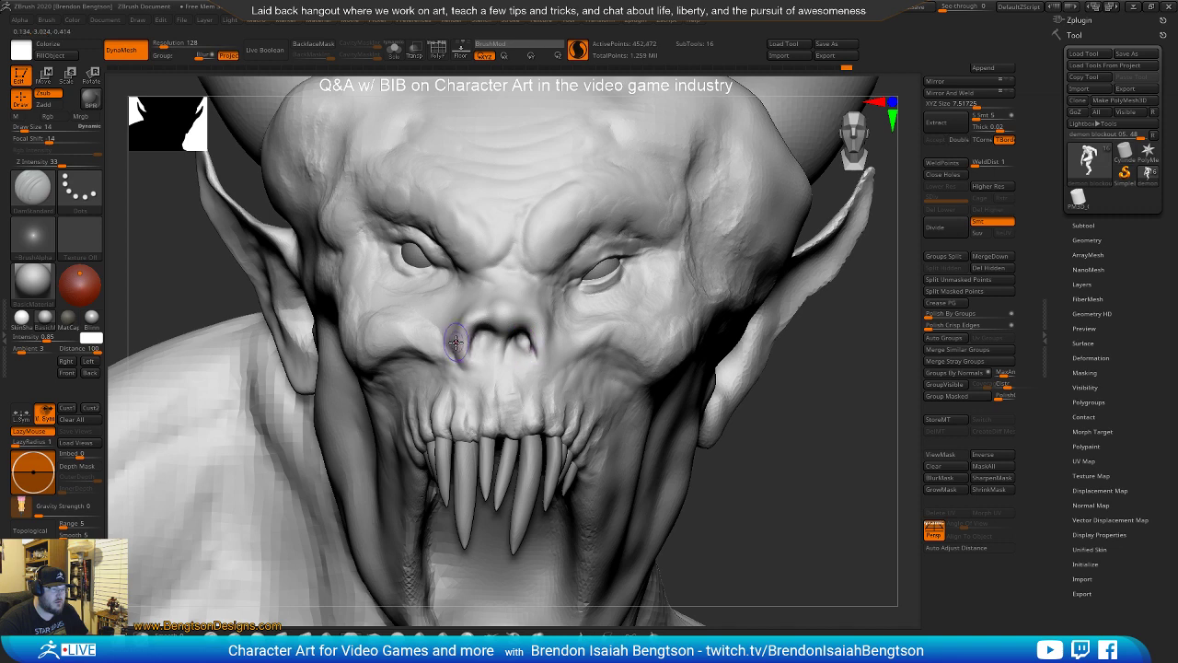
Cut creases from the inner eye corner down the side of the nose and into the cheek with DamStandard
right_click_drag(493, 366, 566, 360)
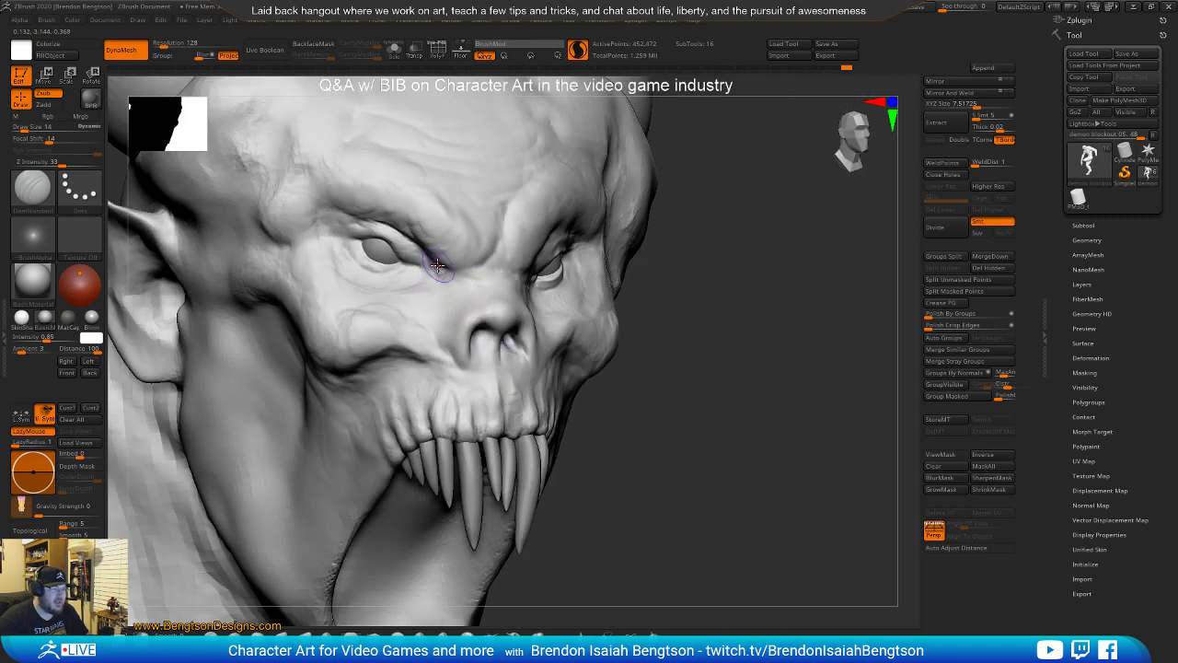
mouse_move(455, 270)
left_mouse_down()
mouse_move(475, 280)
mouse_move(433, 280)
mouse_move(428, 266)
mouse_move(433, 280)
left_mouse_up()
mouse_move(768, 258)
left_mouse_down()
mouse_move(515, 280)
mouse_move(513, 267)
mouse_move(511, 340)
left_mouse_up()
mouse_move(501, 291)
left_mouse_down()
mouse_move(510, 319)
mouse_move(490, 324)
mouse_move(503, 342)
left_mouse_up()
mouse_move(339, 357)
left_mouse_down("alt")
mouse_move(268, 389)
mouse_move(262, 371)
mouse_move(331, 389)
left_mouse_up("alt")
right_click_drag(544, 347, 529, 348)
Carve wrinkles from the nose down across the upper lip and gum ridges with DamStandard
mouse_move(528, 392)
left_mouse_down()
mouse_move(589, 418)
mouse_move(540, 452)
mouse_move(598, 419)
mouse_move(539, 452)
mouse_move(594, 422)
mouse_move(573, 439)
left_mouse_up()
right_click_drag(600, 431, 596, 335)
mouse_move(637, 341)
left_mouse_down()
mouse_move(598, 357)
mouse_move(611, 334)
mouse_move(572, 340)
mouse_move(649, 361)
mouse_move(521, 376)
left_mouse_up()
mouse_move(521, 376)
right_mouse_down()
mouse_move(519, 305)
mouse_move(491, 324)
mouse_move(470, 391)
mouse_move(530, 360)
right_mouse_up()
mouse_move(399, 390)
right_mouse_down("alt")
mouse_move(524, 343)
mouse_move(512, 326)
right_mouse_up("alt")
mouse_move(516, 357)
left_mouse_down()
mouse_move(558, 377)
mouse_move(585, 370)
mouse_move(497, 367)
mouse_move(561, 368)
mouse_move(534, 373)
left_mouse_up()
left_click_drag(468, 299, 515, 316)
right_click_drag(625, 286, 560, 279)
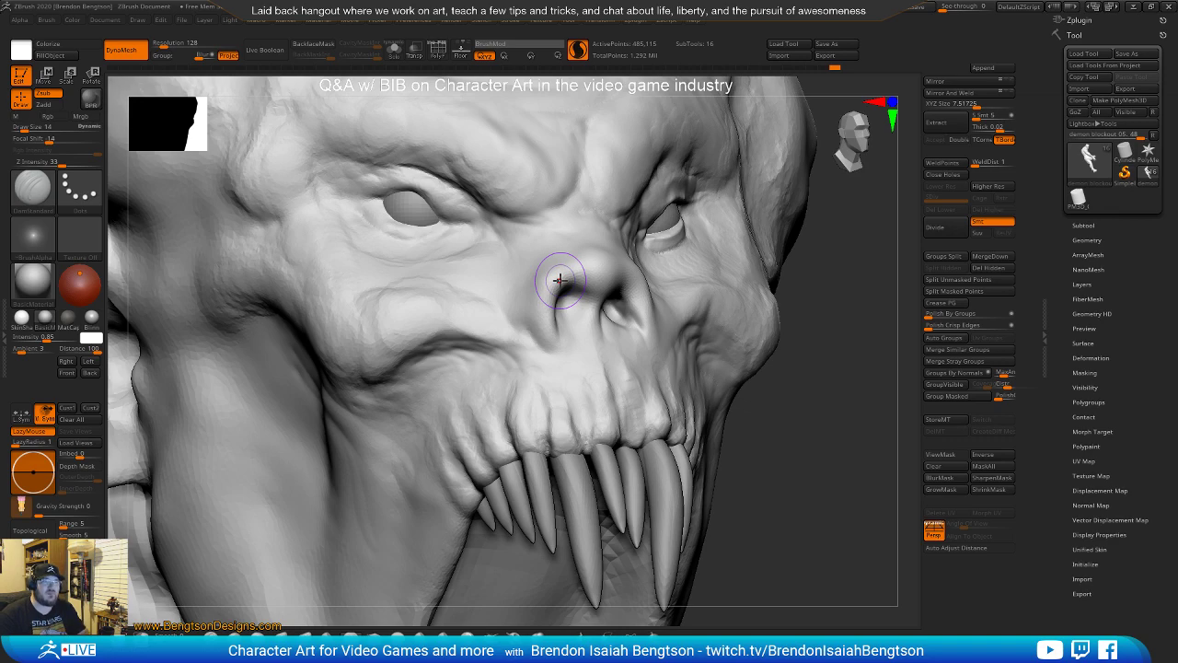
Carve fine skin folds between the nose bridge and the area under the eye with DamStandard
mouse_move(850, 302)
left_mouse_down()
mouse_move(820, 365)
mouse_move(823, 353)
left_mouse_up()
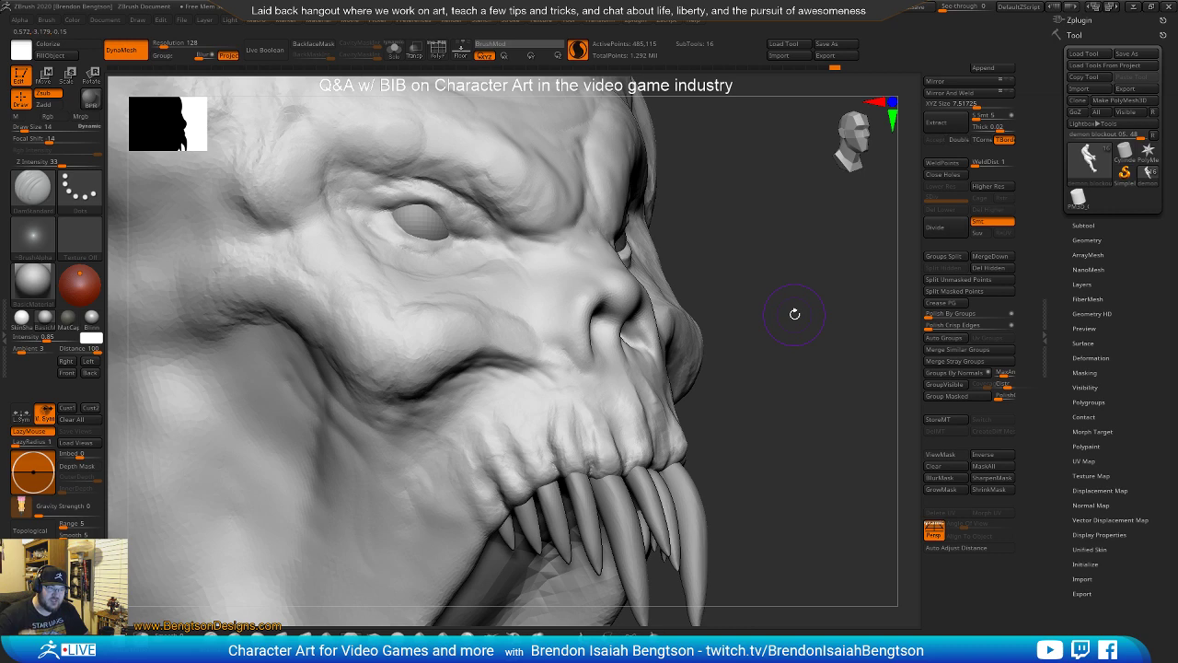
left_click_drag(762, 409, 653, 290)
mouse_move(677, 347)
left_mouse_down()
mouse_move(678, 315)
mouse_move(681, 352)
left_mouse_up()
left_click_drag(685, 311, 681, 371)
right_click_drag(682, 371, 635, 333)
left_click_drag(681, 331, 688, 311)
mouse_move(700, 300)
right_mouse_down("alt")
mouse_move(631, 340)
mouse_move(679, 335)
right_mouse_up("alt")
Sharpen the creases under the brow, at the nose bridge and below the lower eyelid
left_click_drag(696, 282, 737, 210)
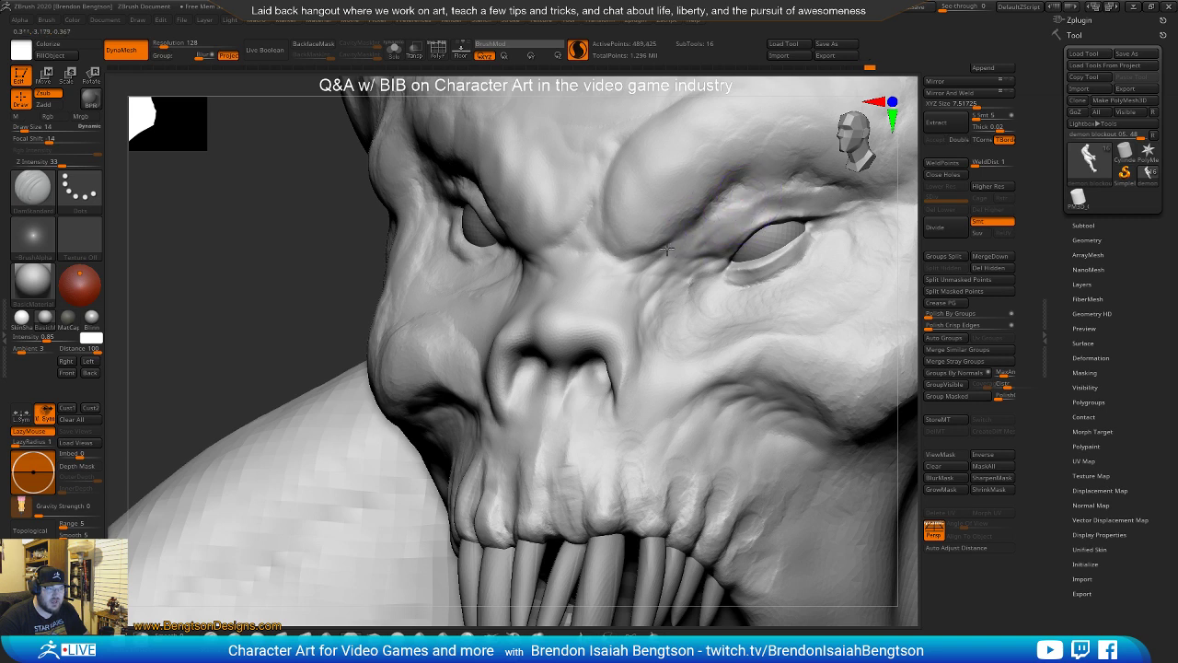
left_click_drag(629, 260, 661, 264)
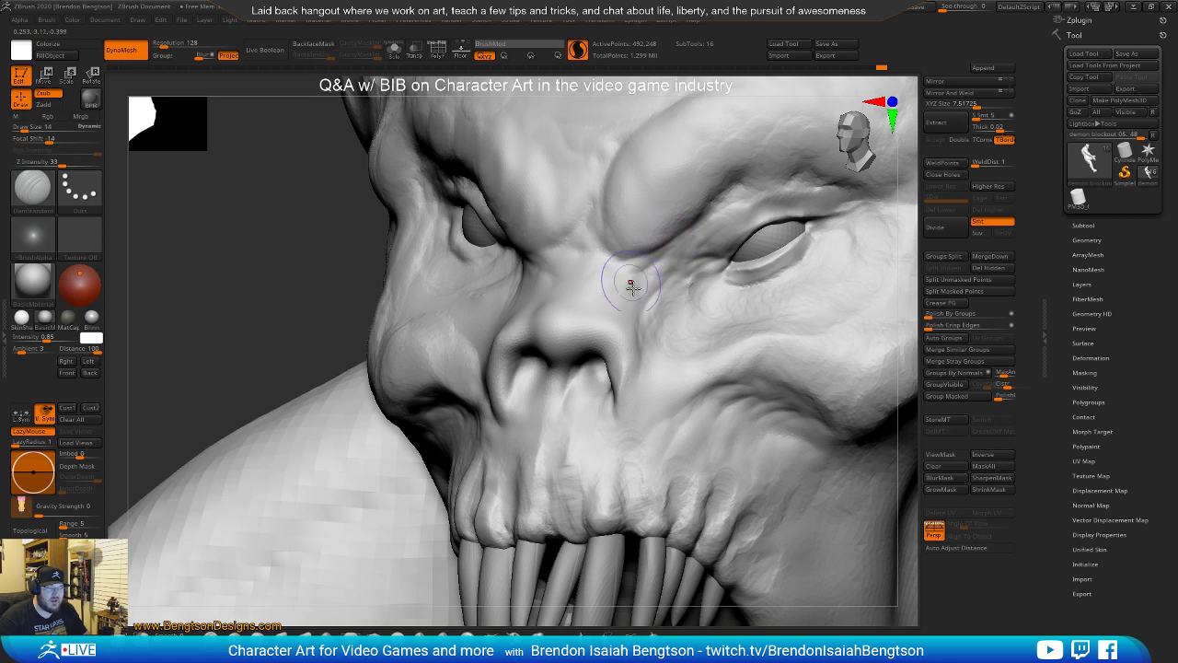
mouse_move(749, 287)
left_mouse_down()
mouse_move(807, 242)
mouse_move(764, 290)
mouse_move(788, 247)
left_mouse_up()
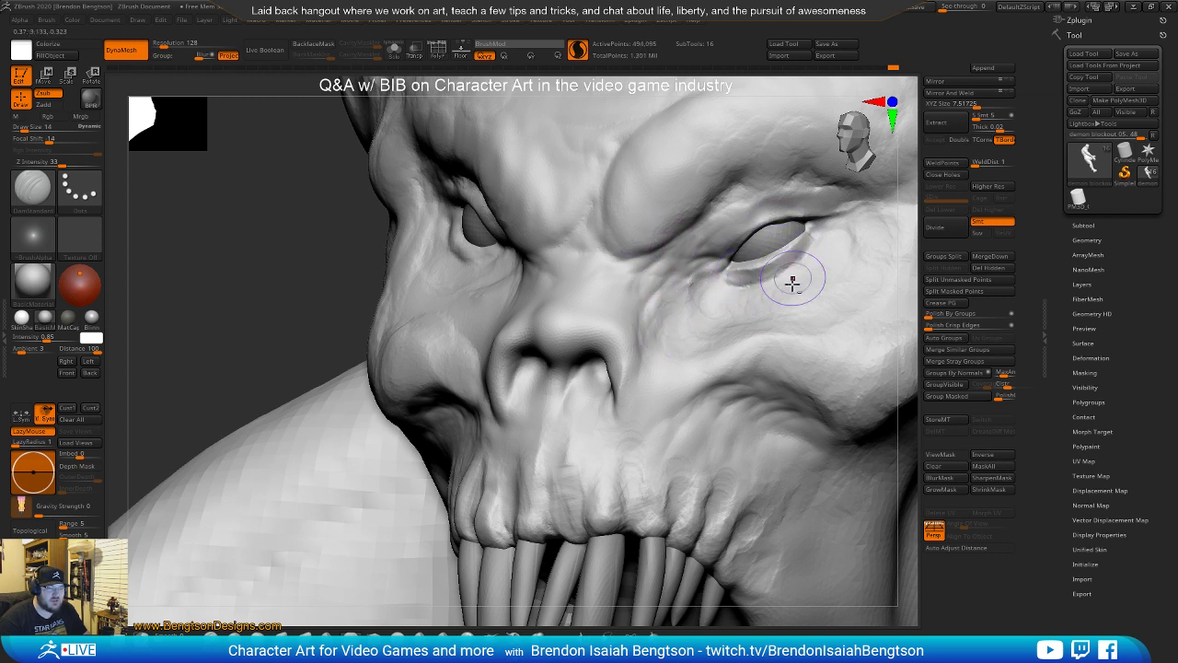
Adjust the lower eyelid near the inner eye corner with Move Topological at draw size 14
mouse_move(783, 265)
right_mouse_down("alt")
mouse_move(681, 297)
mouse_move(705, 295)
mouse_move(718, 318)
mouse_move(695, 323)
mouse_move(720, 293)
right_mouse_up("alt")
left_click_drag(704, 264, 698, 261)
left_click_drag(655, 306, 651, 303)
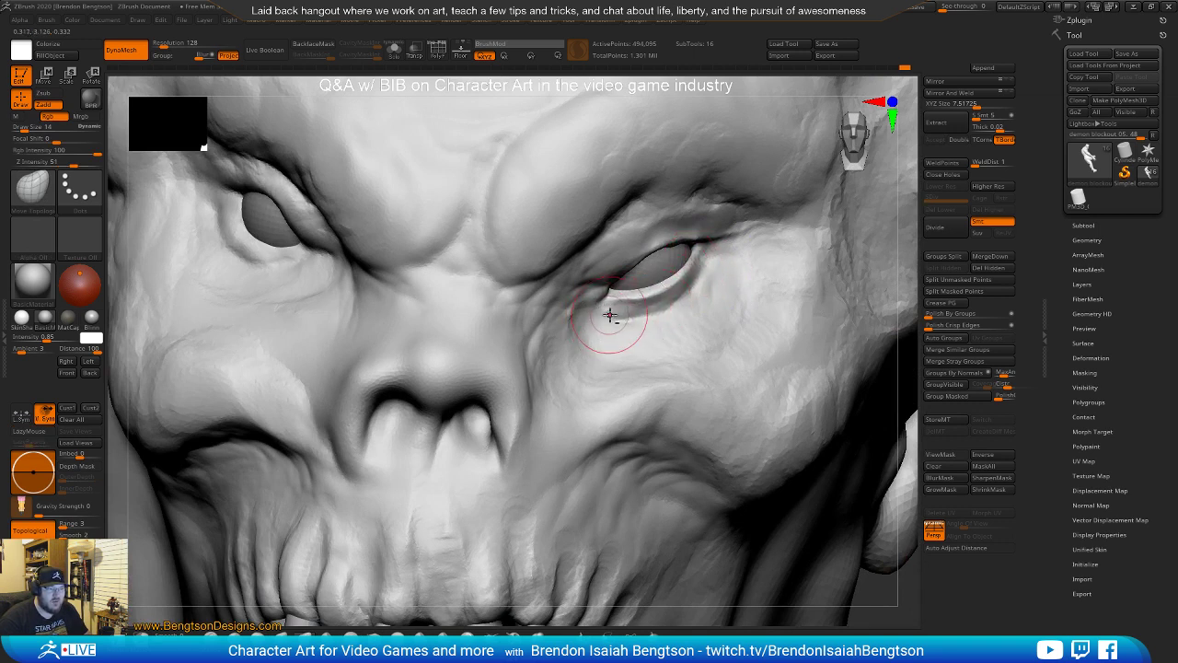
Examine the demon's whole body, pose and torso muscles from the front and from the side
right_click_drag(636, 405, 678, 175, "ctrl")
right_click_drag(691, 426, 608, 202, "alt")
right_click_drag(750, 403, 719, 206, "ctrl")
right_click_drag(685, 347, 663, 213, "alt")
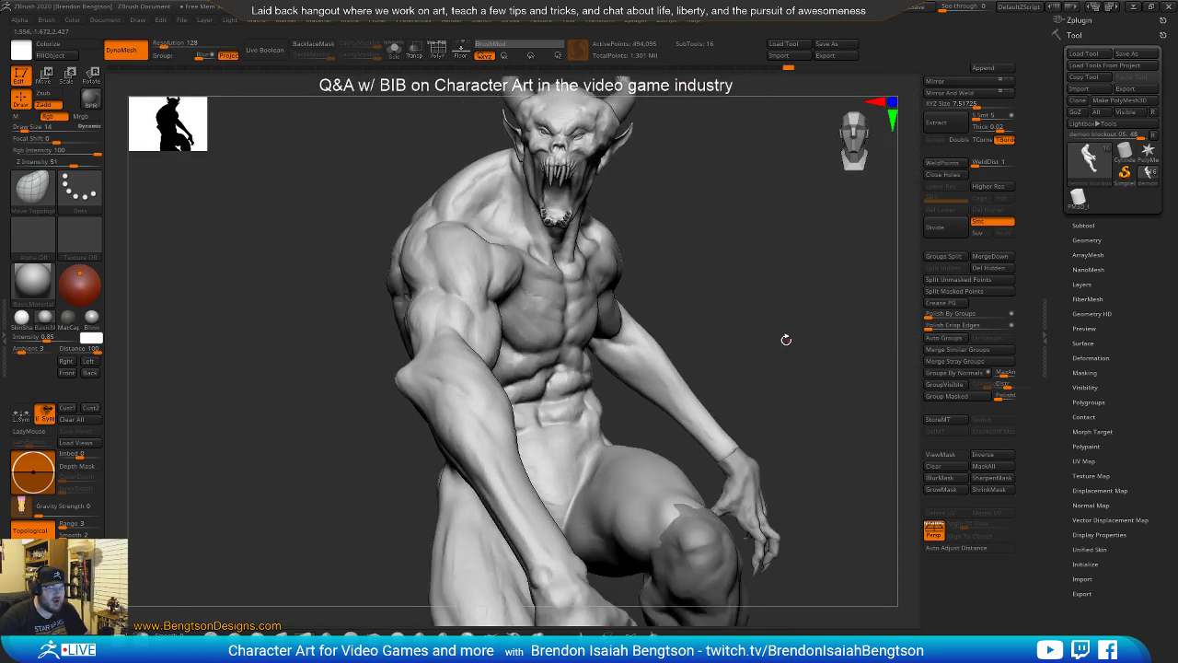
left_click_drag(784, 337, 769, 271)
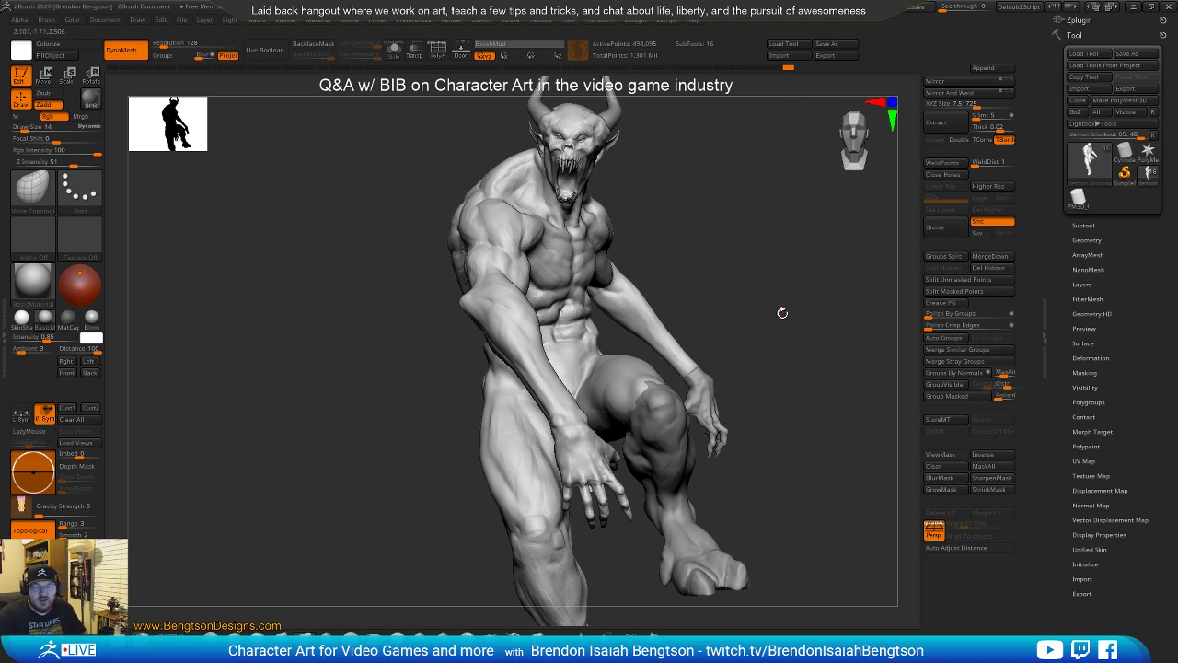
left_click_drag(769, 294, 648, 324)
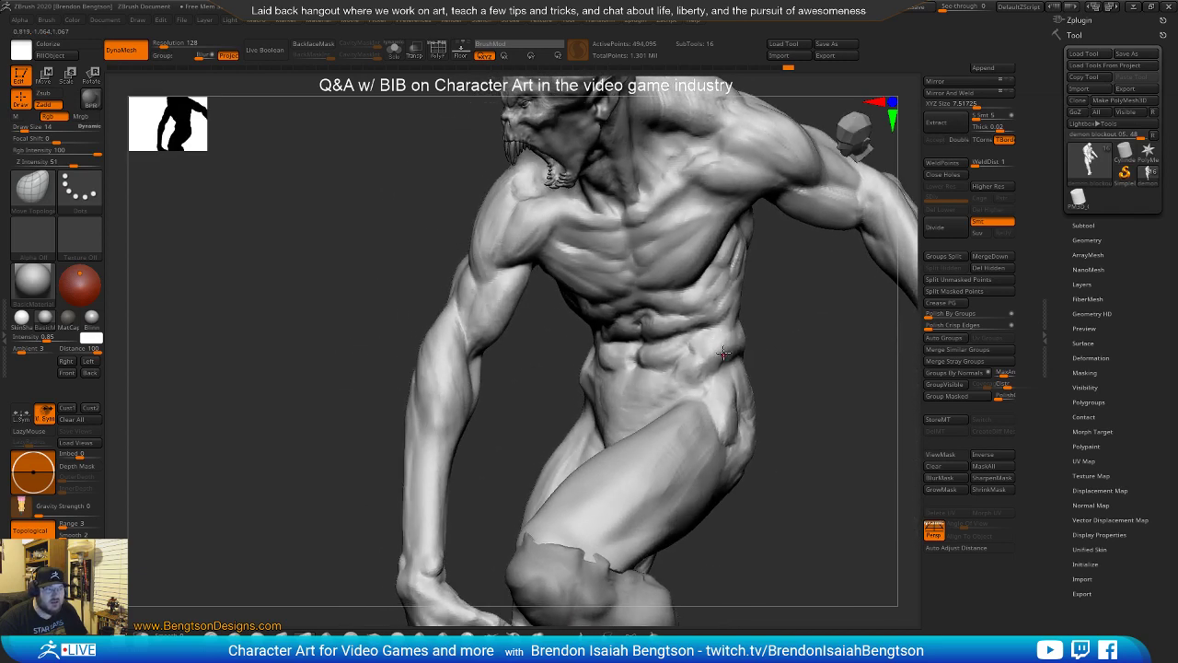
Carve along the inner edge of the open mouth with DamStandard at draw size 48
right_click_drag(681, 270, 703, 510, "ctrl")
right_click_drag(673, 322, 662, 290)
right_click_drag(521, 263, 630, 229, "alt")
mouse_move(630, 228)
left_mouse_down()
mouse_move(626, 318)
mouse_move(610, 335)
mouse_move(636, 341)
mouse_move(650, 303)
mouse_move(596, 393)
left_mouse_up()
key("space")
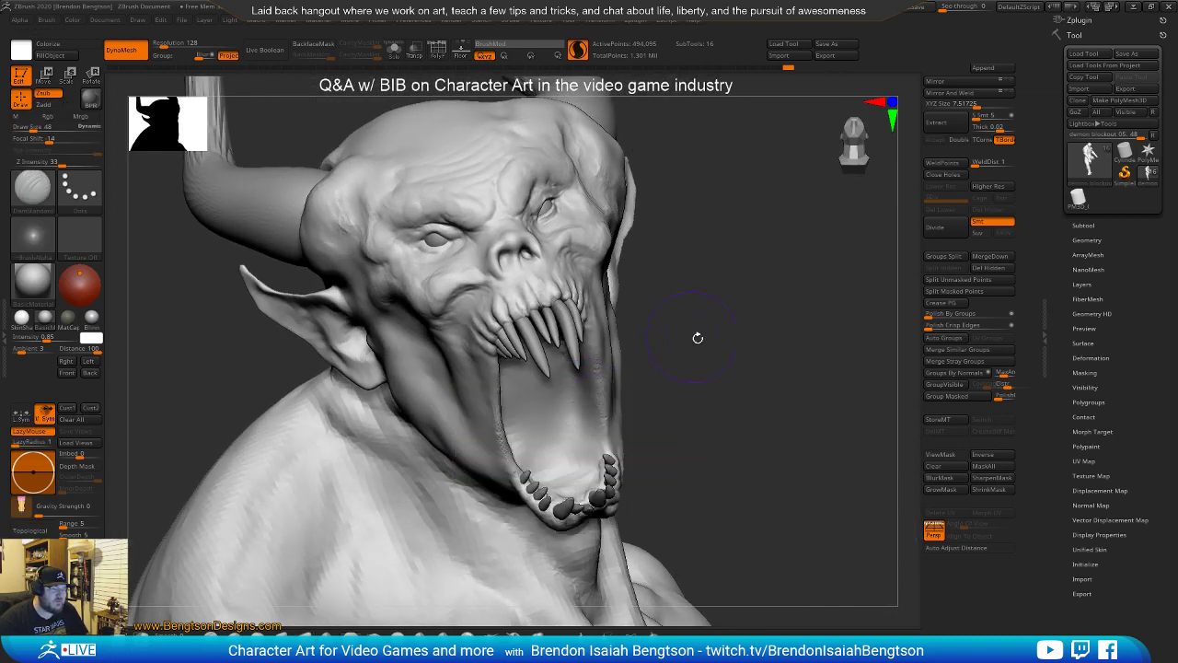
left_click_drag(689, 337, 696, 322)
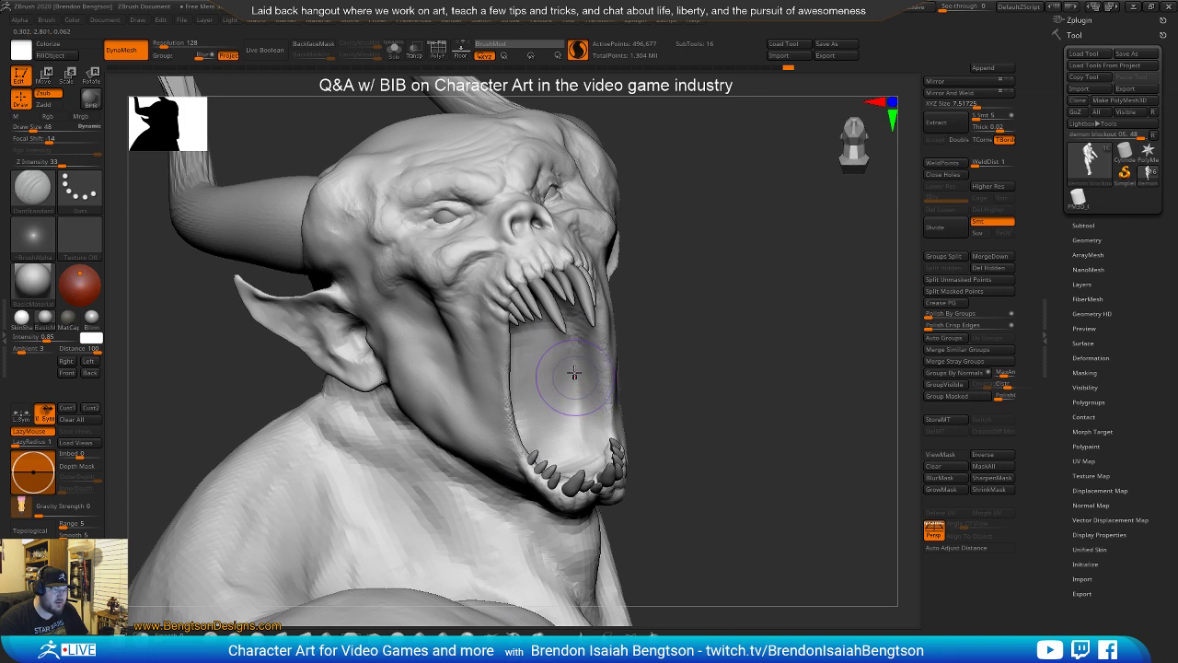
mouse_move(688, 363)
left_mouse_down("alt")
mouse_move(728, 344)
mouse_move(652, 341)
left_mouse_up("alt")
Build up and smooth the inner walls of the open mouth with ClayBuildup at draw size 48
key("b")
key("c")
key("b")
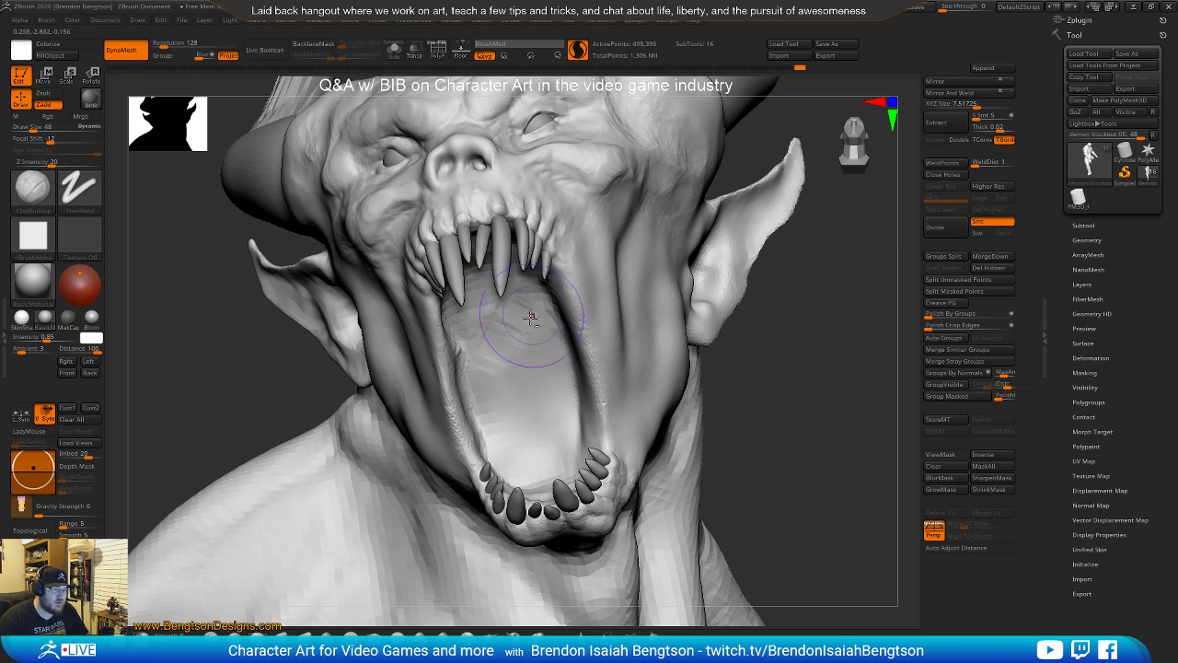
left_click_drag(819, 365, 618, 394)
left_click_drag(519, 441, 532, 459)
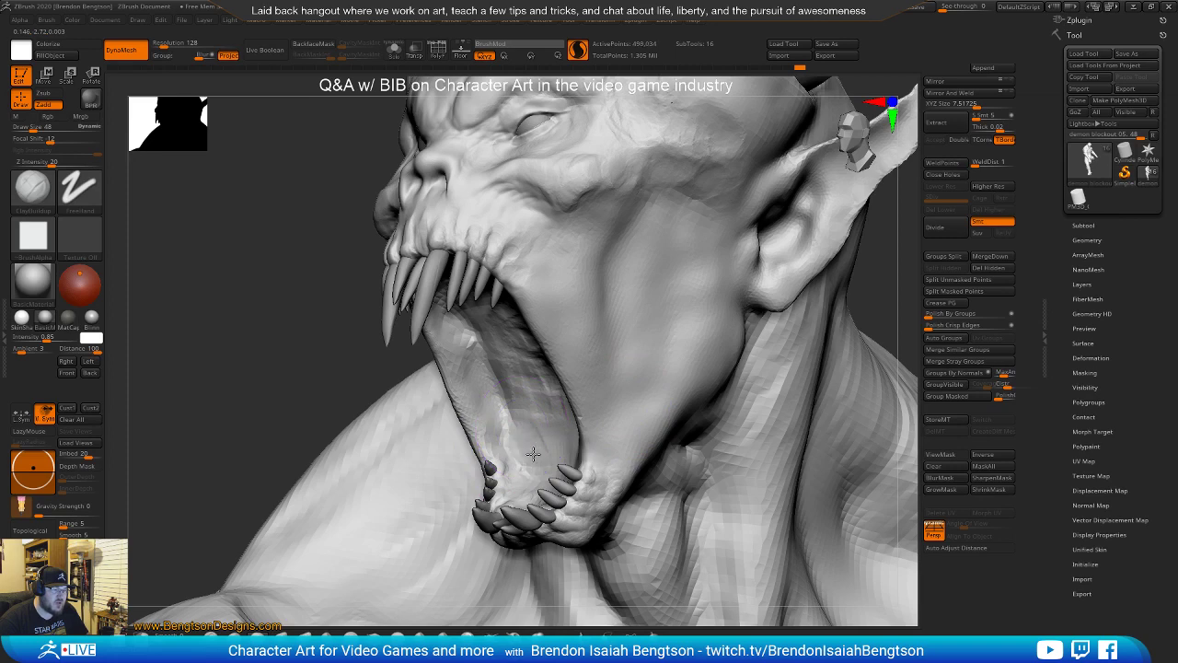
mouse_move(505, 356)
left_mouse_down()
mouse_move(513, 393)
mouse_move(549, 407)
mouse_move(552, 433)
left_mouse_up()
mouse_move(323, 351)
left_mouse_down("shift")
mouse_move(570, 405)
mouse_move(589, 384)
mouse_move(551, 408)
mouse_move(562, 401)
left_mouse_up("shift")
Isolate the body mesh and build up the back and roof of the mouth with ClayBuildup at draw size 99
key("space")
left_click_drag(783, 390, 635, 387)
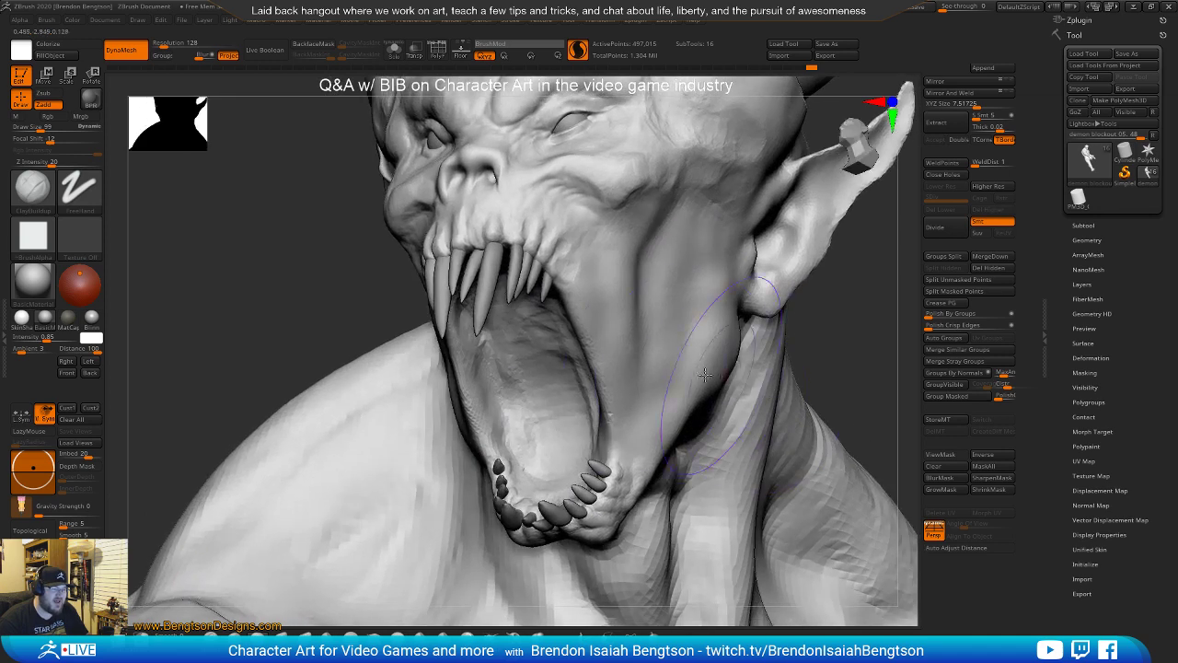
mouse_move(324, 314)
left_mouse_down()
mouse_move(300, 274)
mouse_move(307, 310)
mouse_move(313, 264)
mouse_move(573, 310)
left_mouse_up()
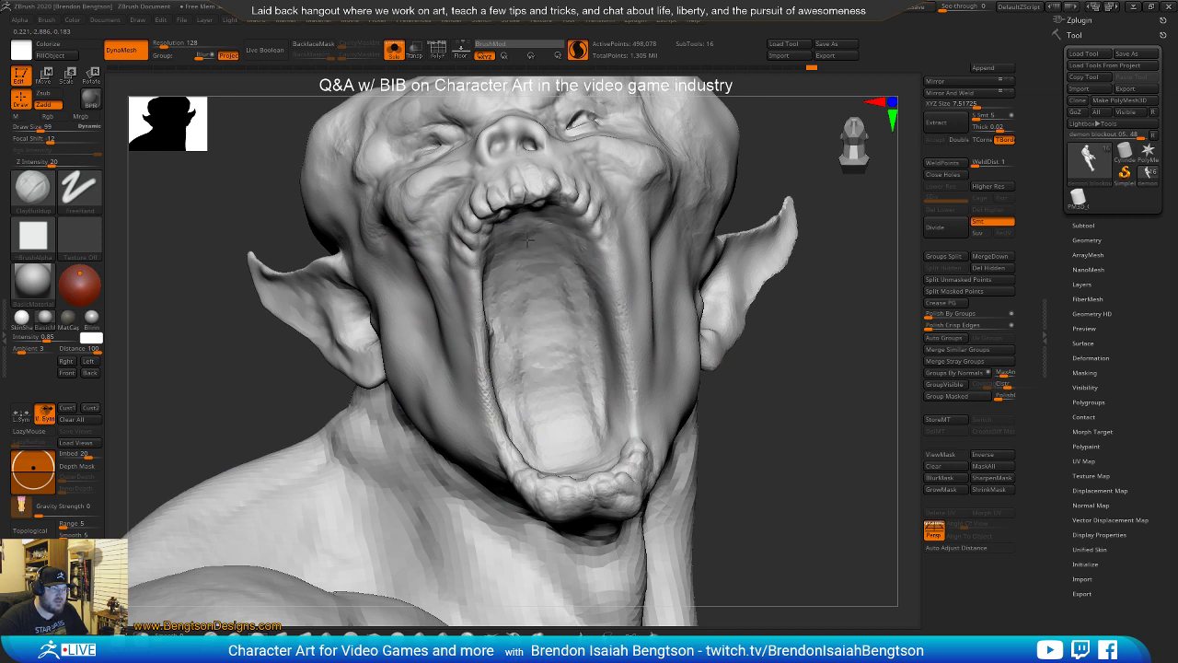
left_click_drag(530, 240, 542, 323)
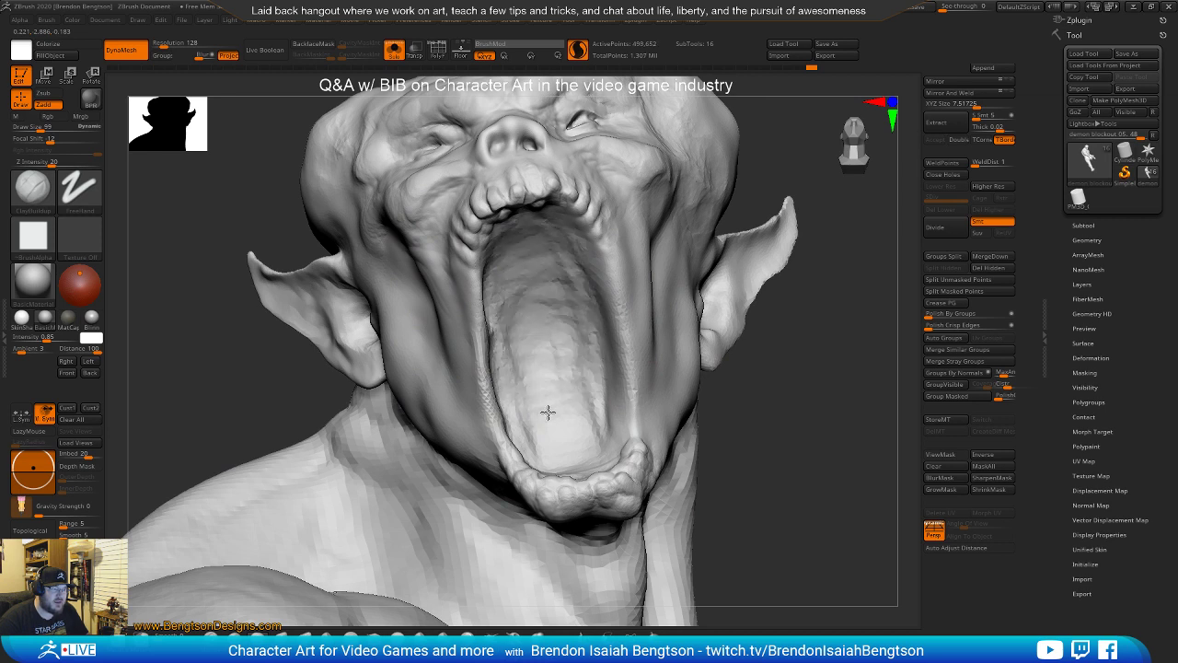
Shape the cheek below the cheekbone with ClayBuildup at draw sizes 33 and 28
left_click_drag(791, 460, 813, 365)
left_click_drag(704, 311, 740, 322)
key("space")
left_click_drag(601, 272, 588, 271)
mouse_move(704, 268)
left_mouse_down()
mouse_move(715, 328)
mouse_move(701, 280)
mouse_move(740, 301)
left_mouse_up()
key("space")
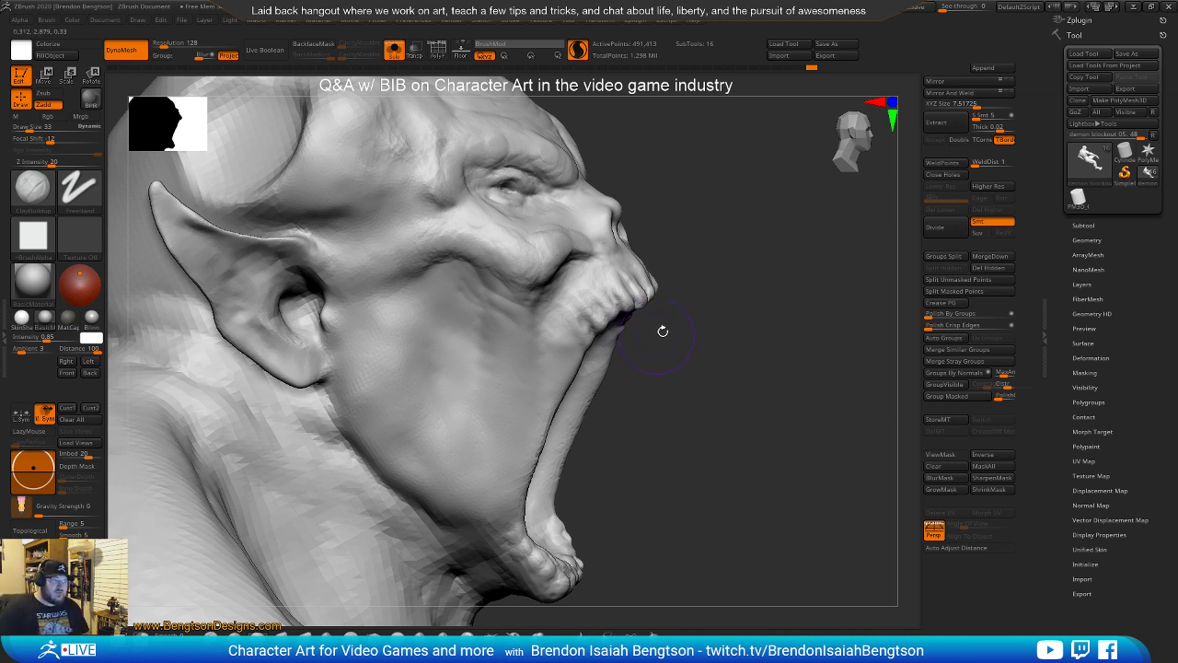
left_click_drag(703, 331, 736, 307)
key("space")
left_click_drag(485, 270, 484, 269)
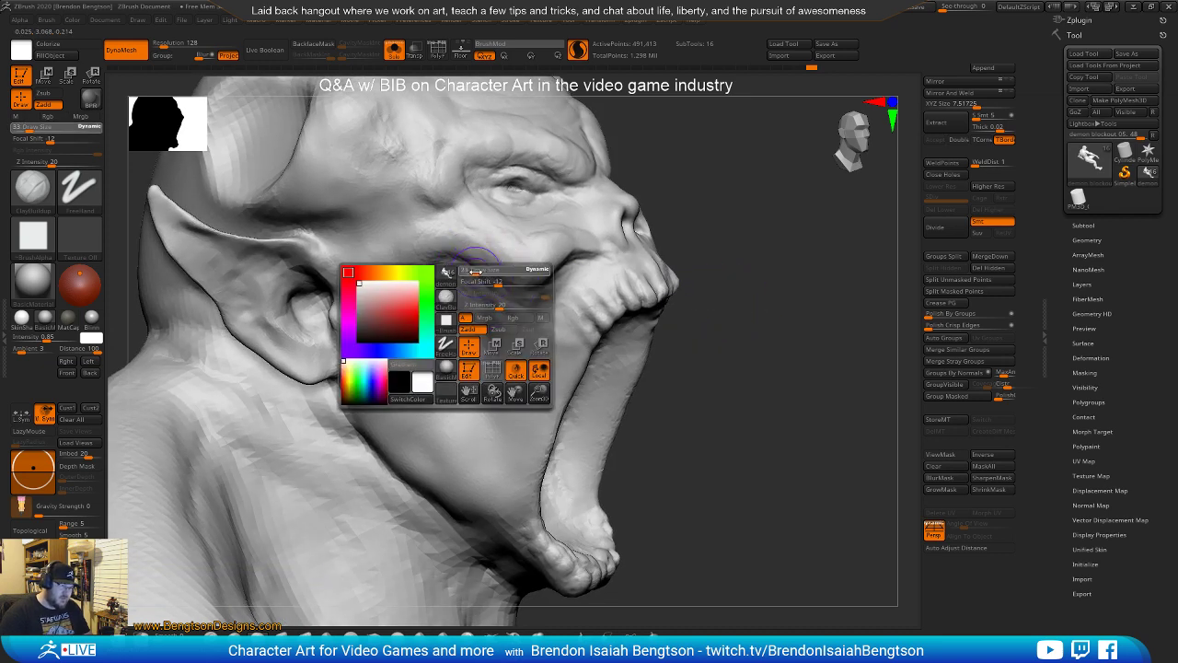
mouse_move(712, 196)
left_mouse_down()
mouse_move(460, 216)
mouse_move(475, 259)
left_mouse_up()
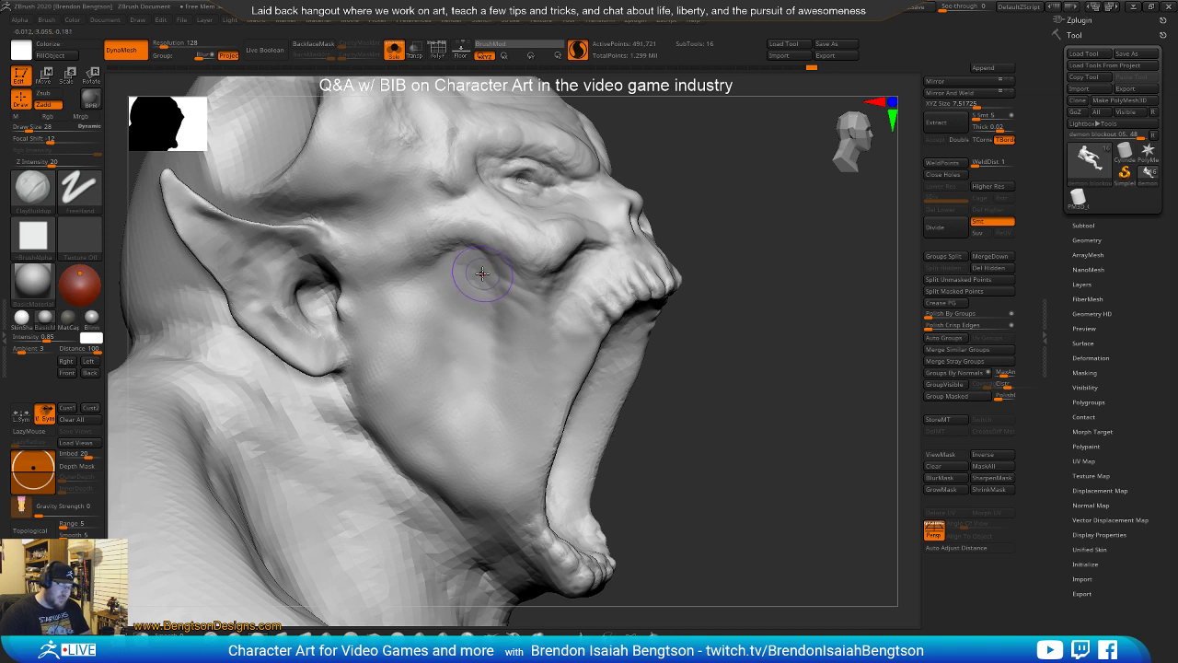
Carve the crease under the cheekbone toward the ear with DamStandard at draw size 28
key("b")
key("d")
key("s")
left_click_drag(489, 264, 503, 276)
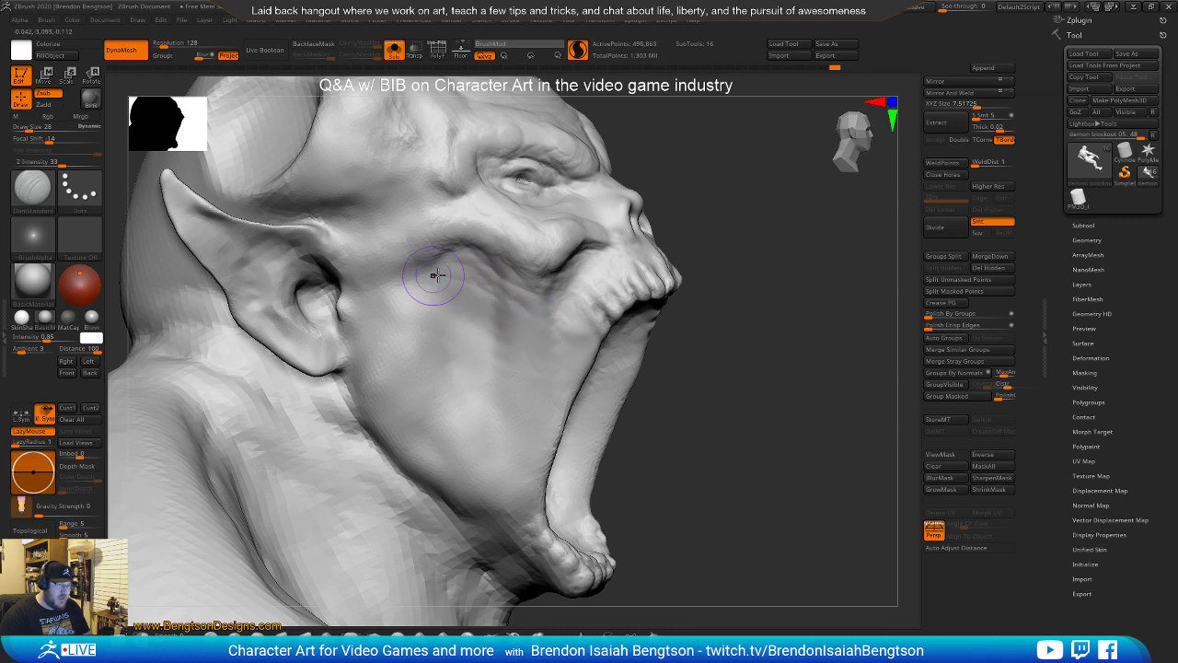
mouse_move(455, 258)
left_mouse_down()
mouse_move(390, 263)
mouse_move(391, 279)
left_mouse_up()
mouse_move(687, 177)
left_mouse_down("alt")
mouse_move(629, 171)
mouse_move(652, 180)
left_mouse_up("alt")
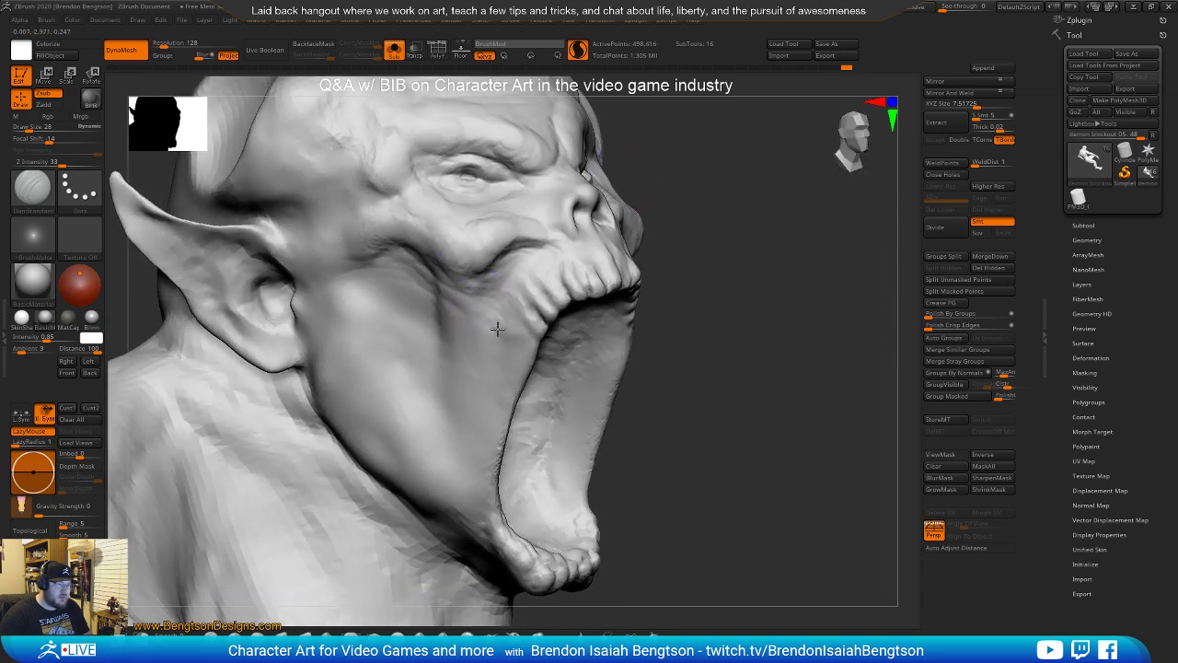
Build up the skin beside the nostril and nose bridge with ClayBuildup at draw size 28
mouse_move(687, 249)
left_mouse_down()
mouse_move(705, 258)
mouse_move(667, 279)
left_mouse_up()
right_click_drag(666, 278, 660, 286)
right_click_drag(560, 280, 522, 341, "alt")
key("b")
key("c")
key("b")
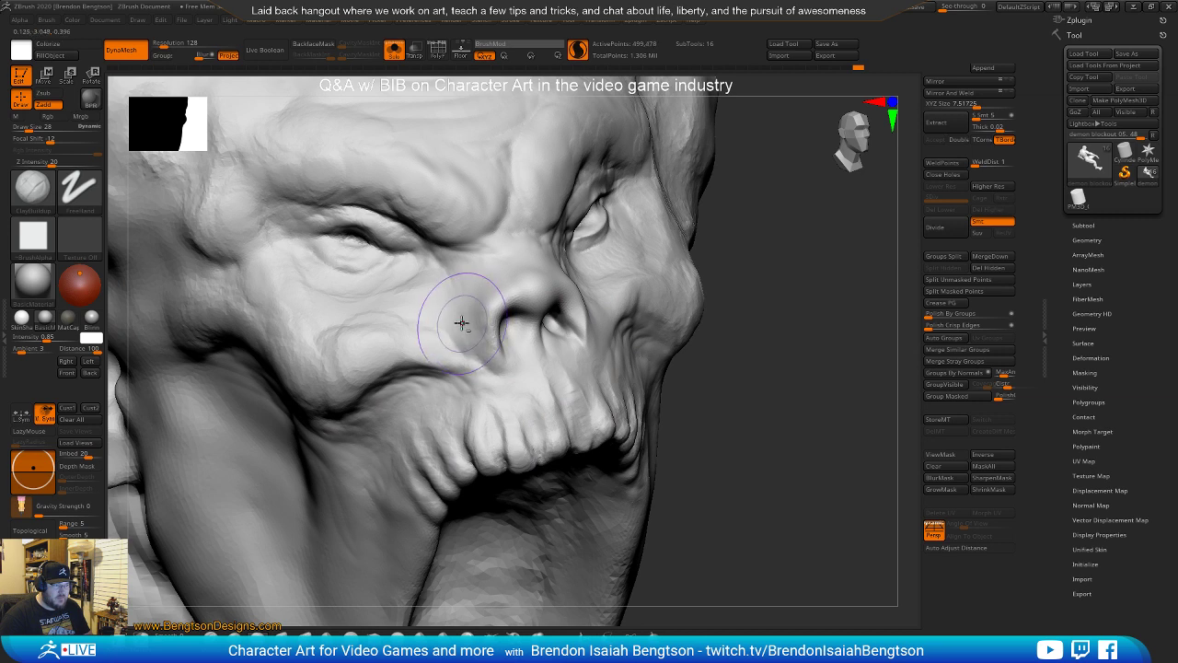
mouse_move(454, 318)
left_mouse_down()
mouse_move(463, 302)
mouse_move(484, 303)
left_mouse_up()
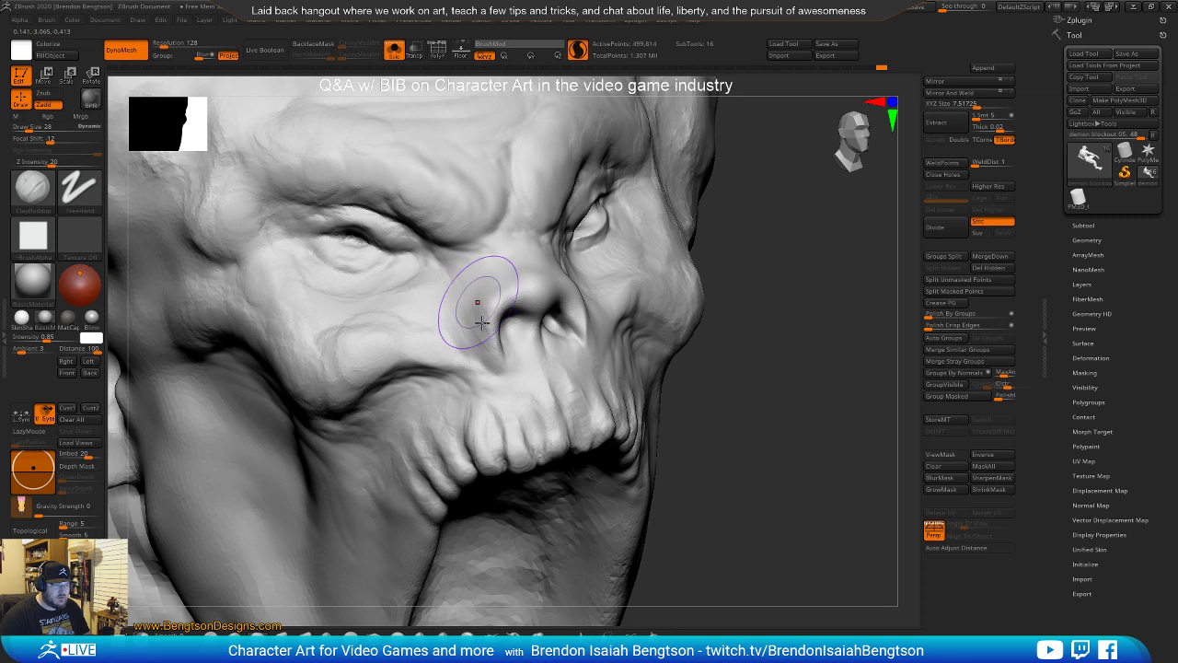
mouse_move(784, 308)
left_mouse_down()
mouse_move(808, 335)
mouse_move(783, 365)
mouse_move(783, 353)
left_mouse_up()
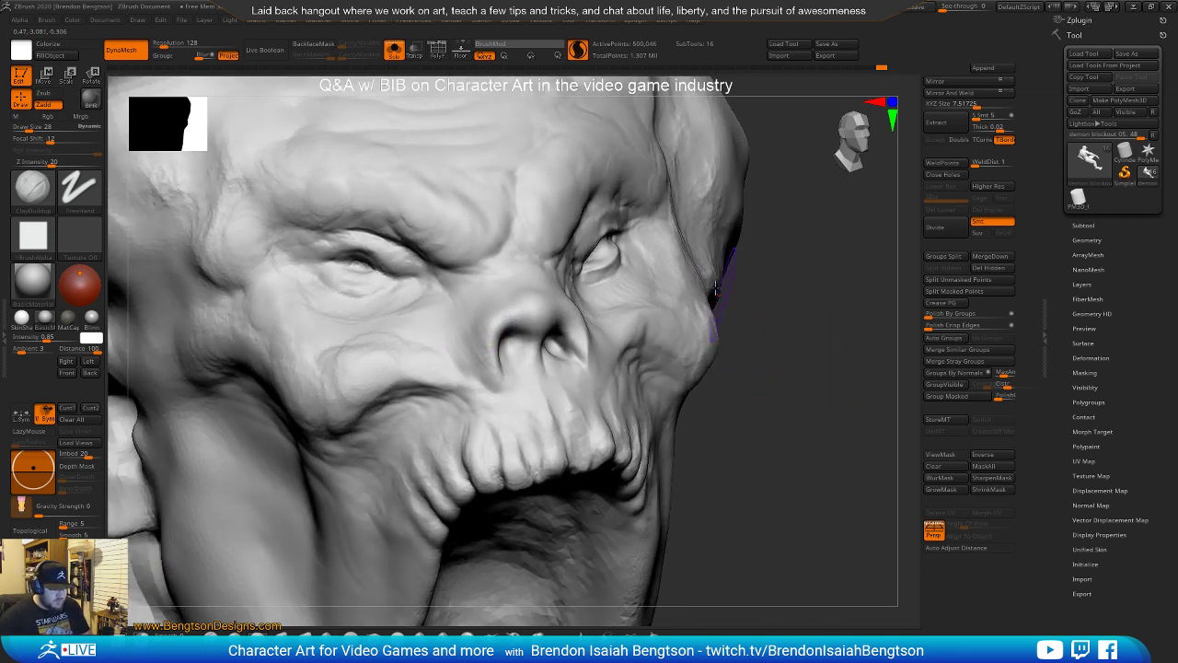
Show all subtools again and try to carve the outer corner of the upper eyelid with DamStandard at draw size 17
key("space")
left_click_drag(358, 258, 346, 247)
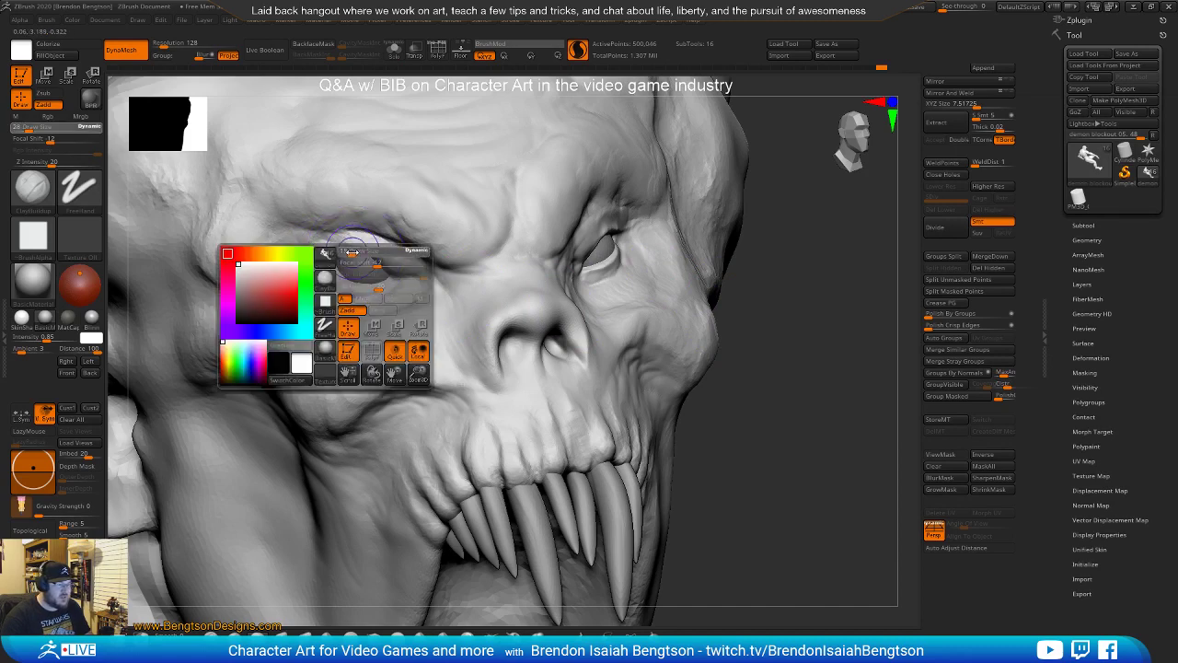
mouse_move(355, 255)
right_mouse_down("ctrl")
mouse_move(375, 294)
mouse_move(412, 307)
right_mouse_up("ctrl")
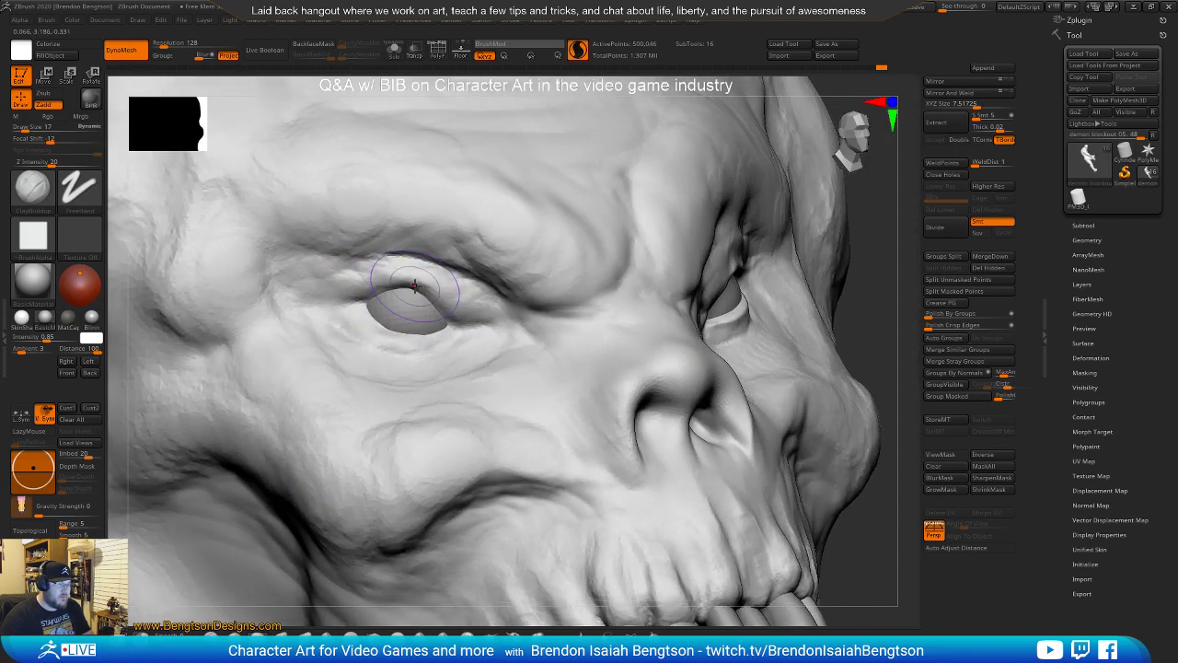
key("b")
key("d")
key("s")
left_click_drag(350, 299, 364, 291)
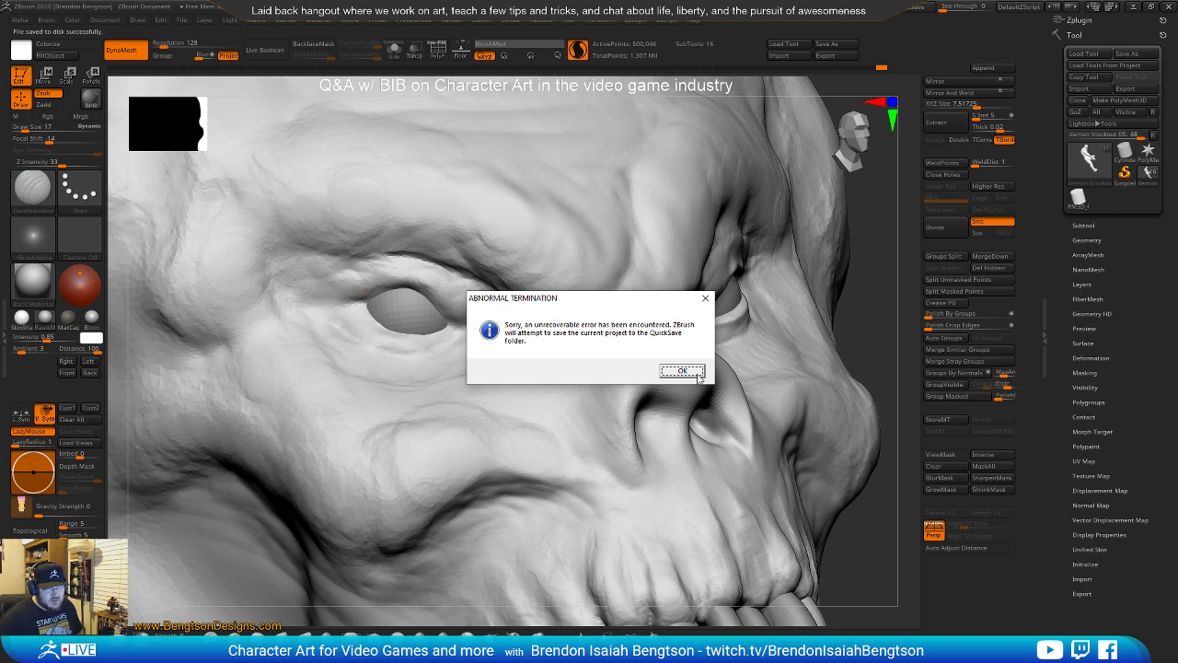
Acknowledge the crash notices, relaunch ZBrush and dismiss its home page
left_click(682, 371)
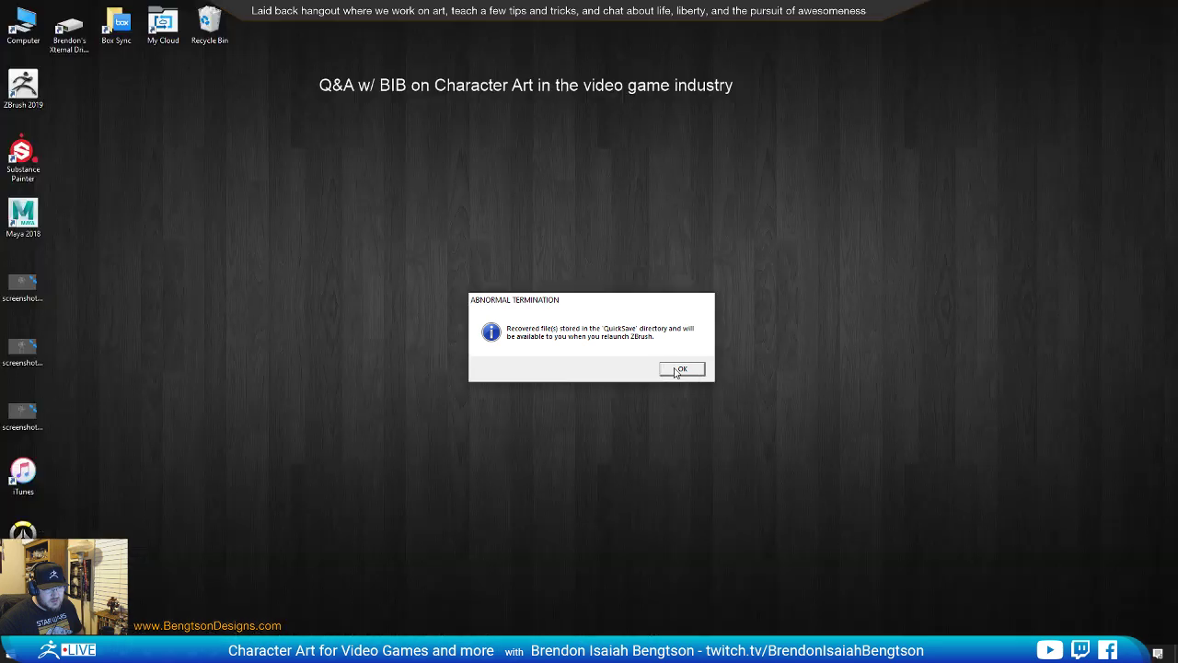
left_click(675, 373)
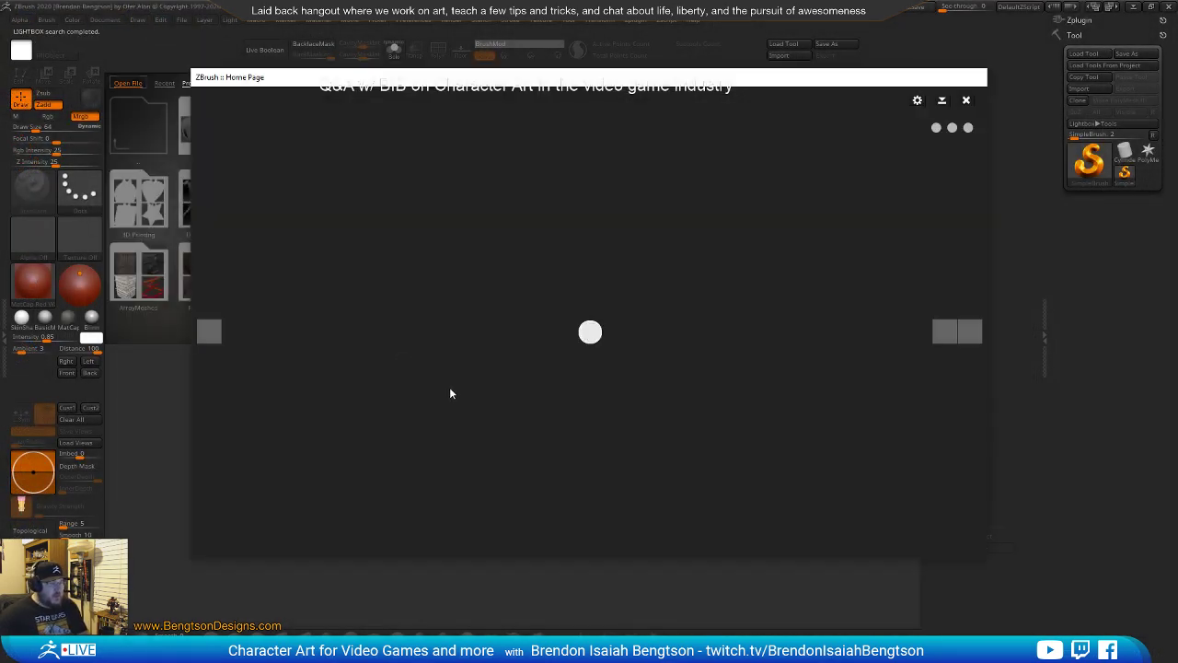
left_click(966, 100)
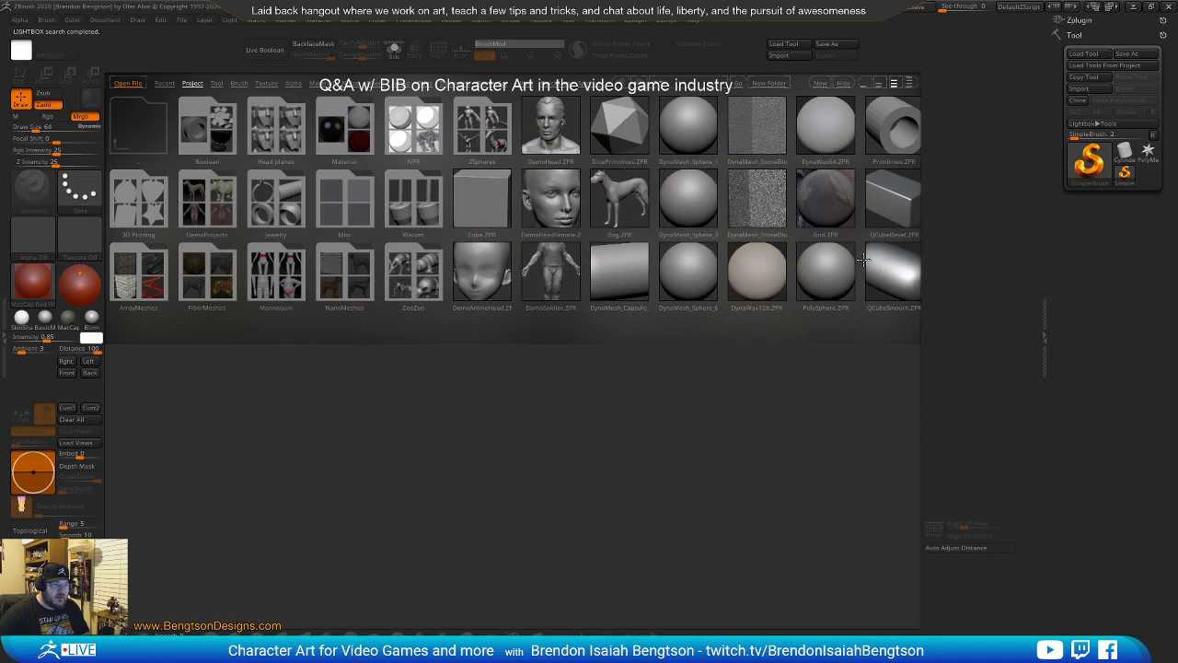
Load the Recovered_Tool demon file from the QuickSave files in LightBox
key("comma")
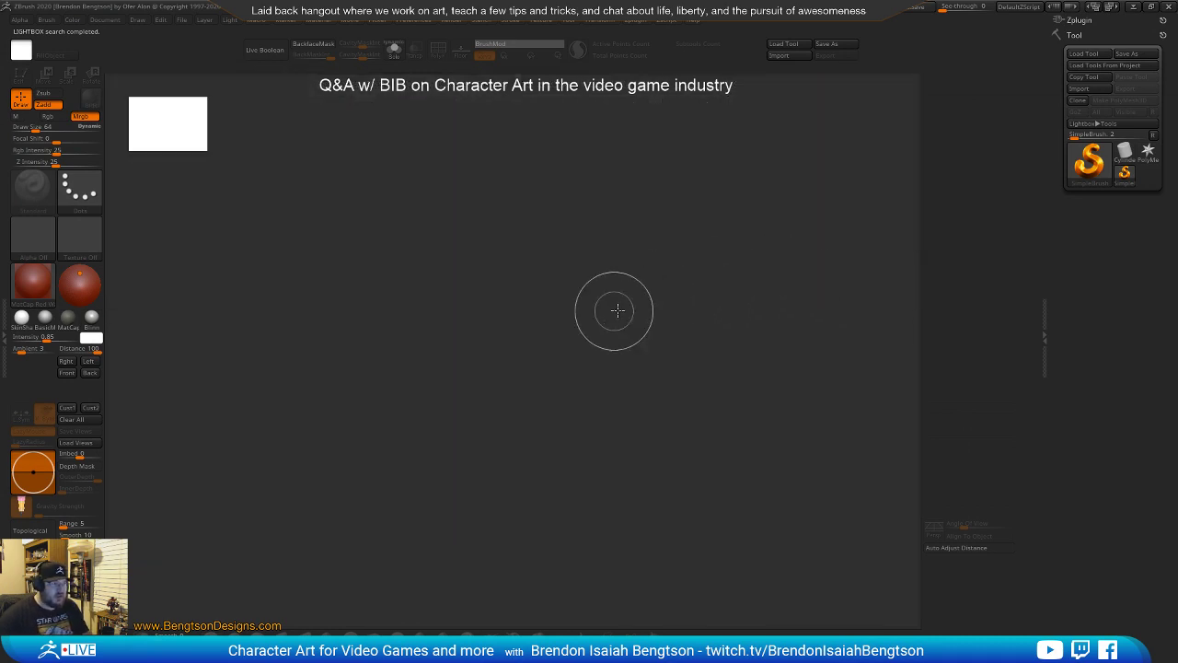
key("comma")
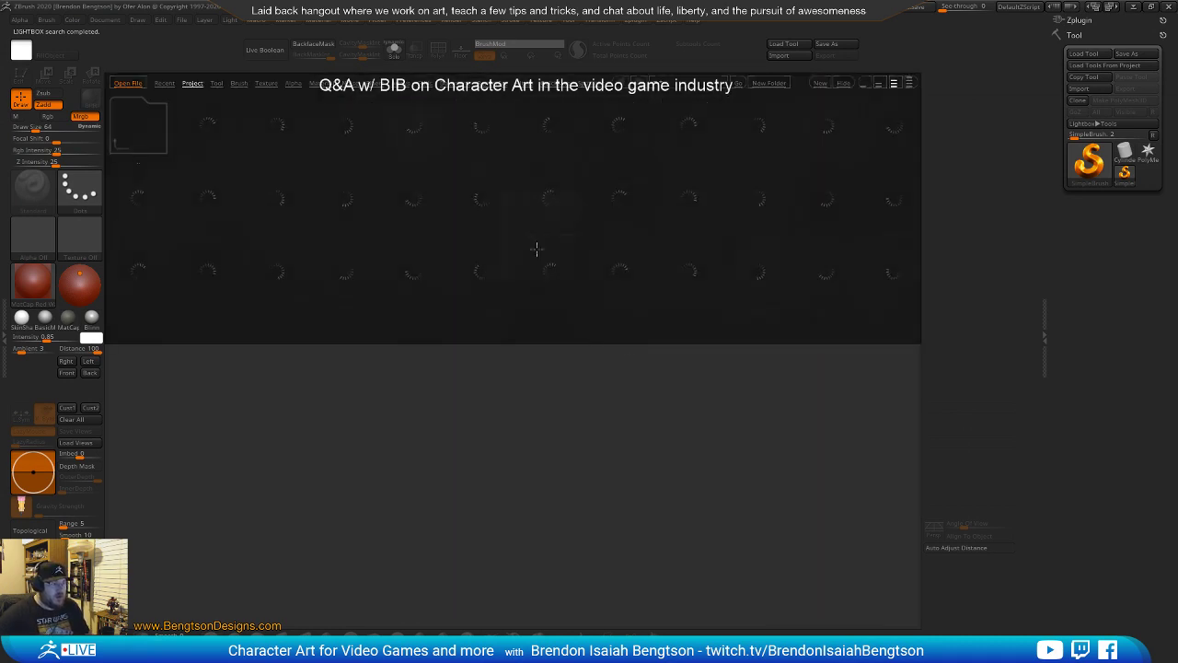
left_click(552, 86)
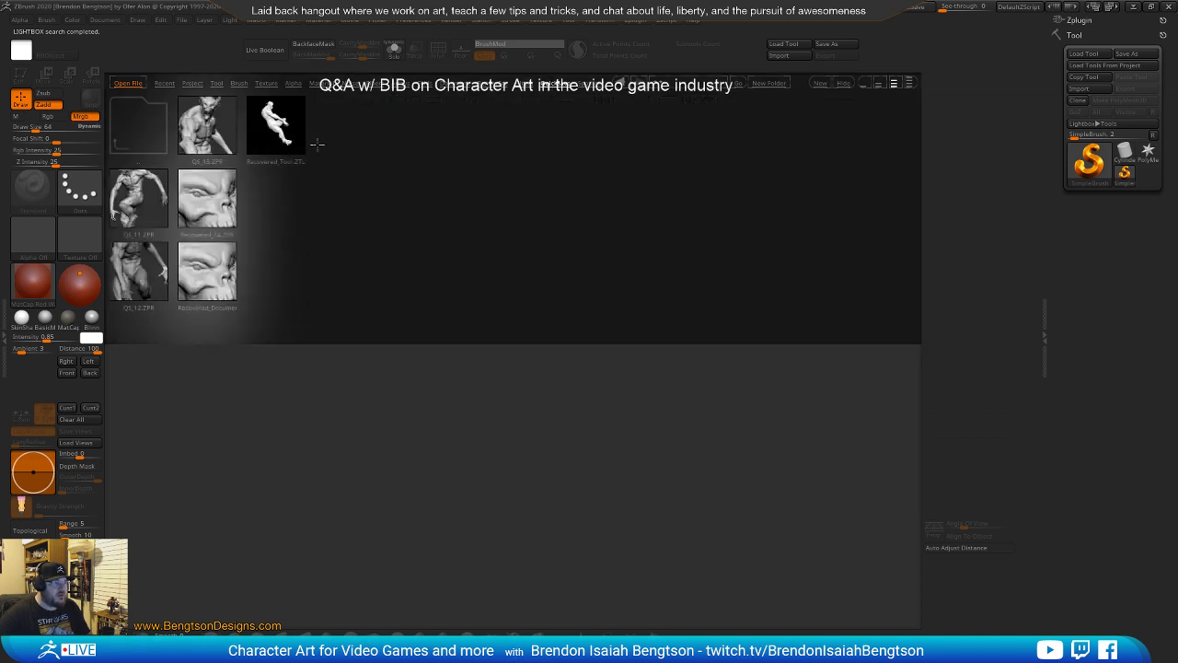
double_click(266, 120)
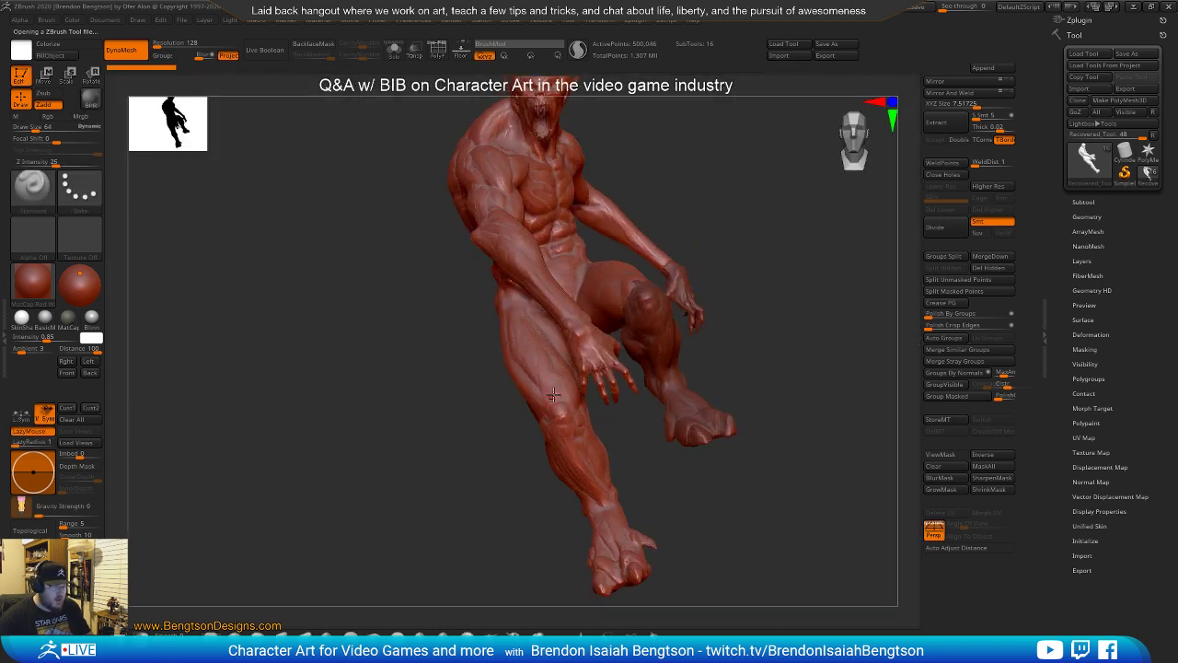
Frame the recovered demon's head and apply the grey BasicMaterial to the model
right_click_drag(565, 267, 528, 371, "alt")
right_click_drag(485, 240, 524, 345, "ctrl")
right_click_drag(543, 230, 492, 340, "alt")
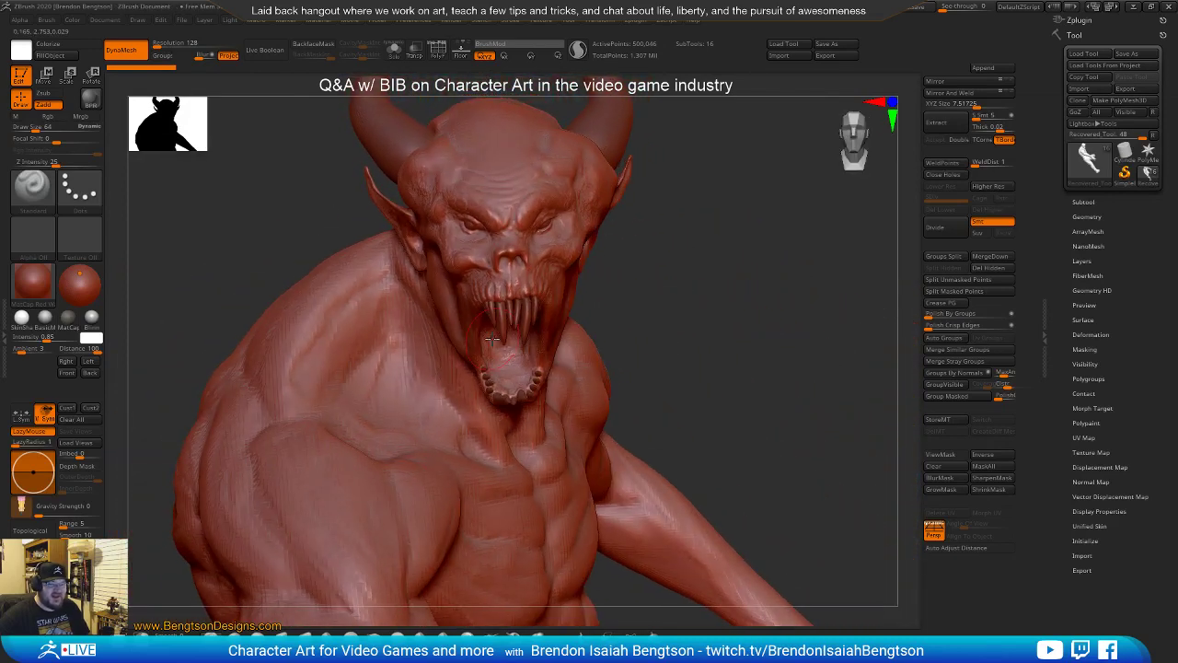
left_click(44, 317)
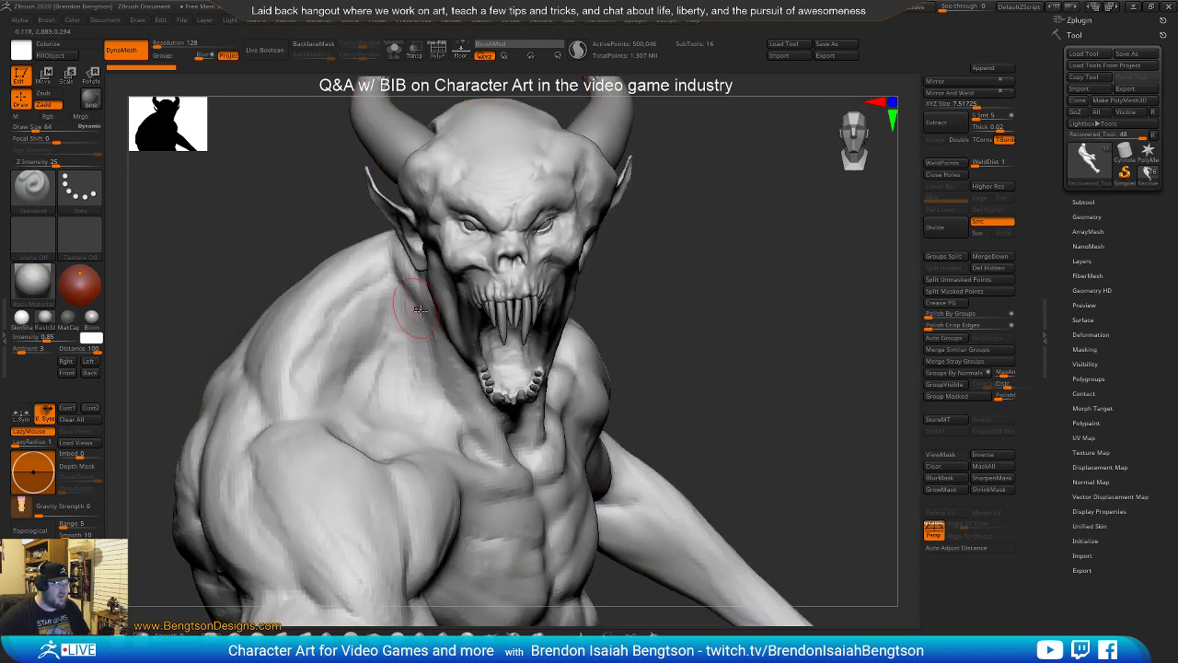
Inspect the recovered face up close from both sides and set the Standard brush's draw size to 19
right_click_drag(470, 332, 451, 350)
key("space")
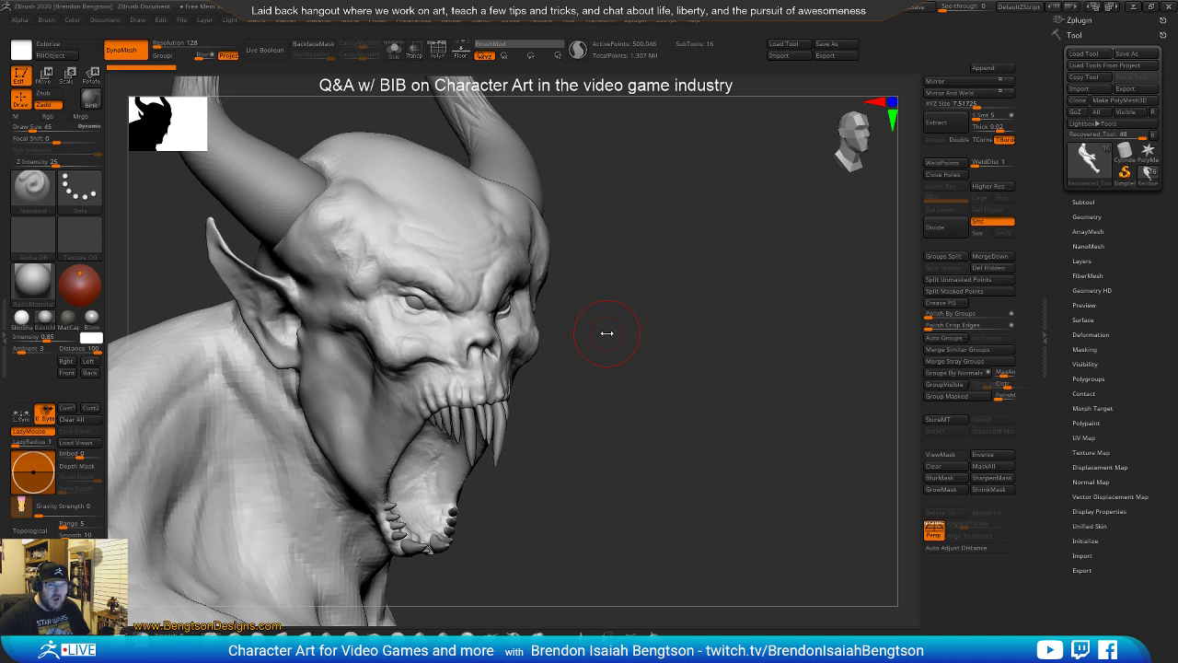
right_click_drag(619, 343, 635, 433, "ctrl")
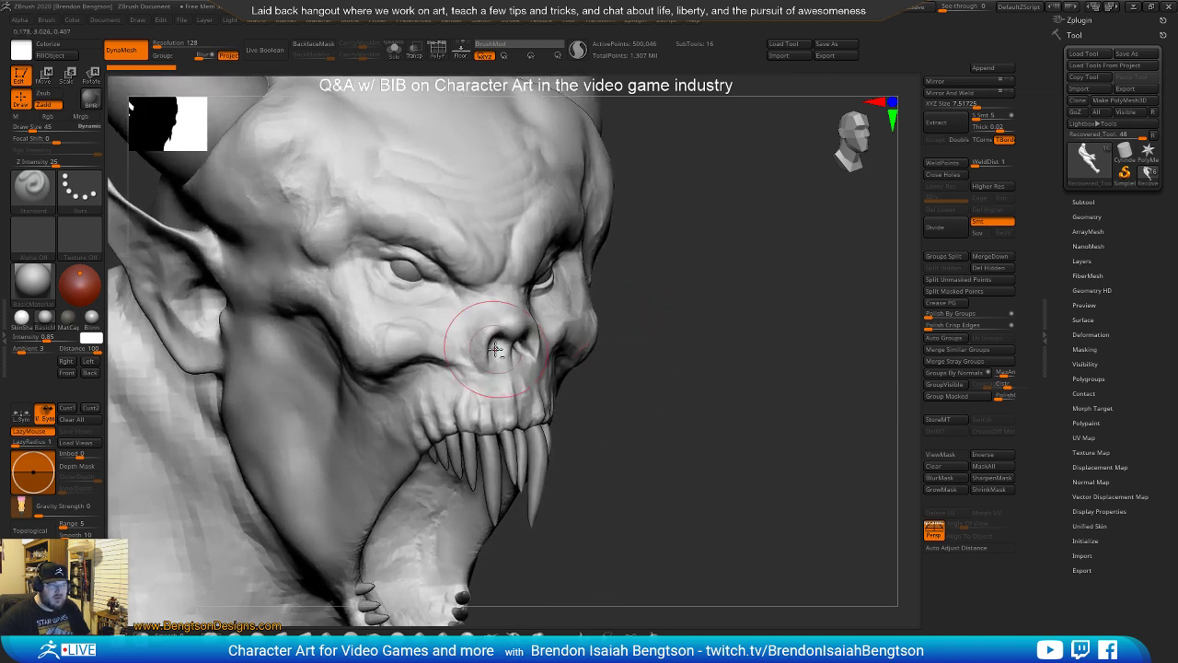
right_click_drag(500, 346, 532, 280, "alt")
left_click_drag(698, 330, 635, 318)
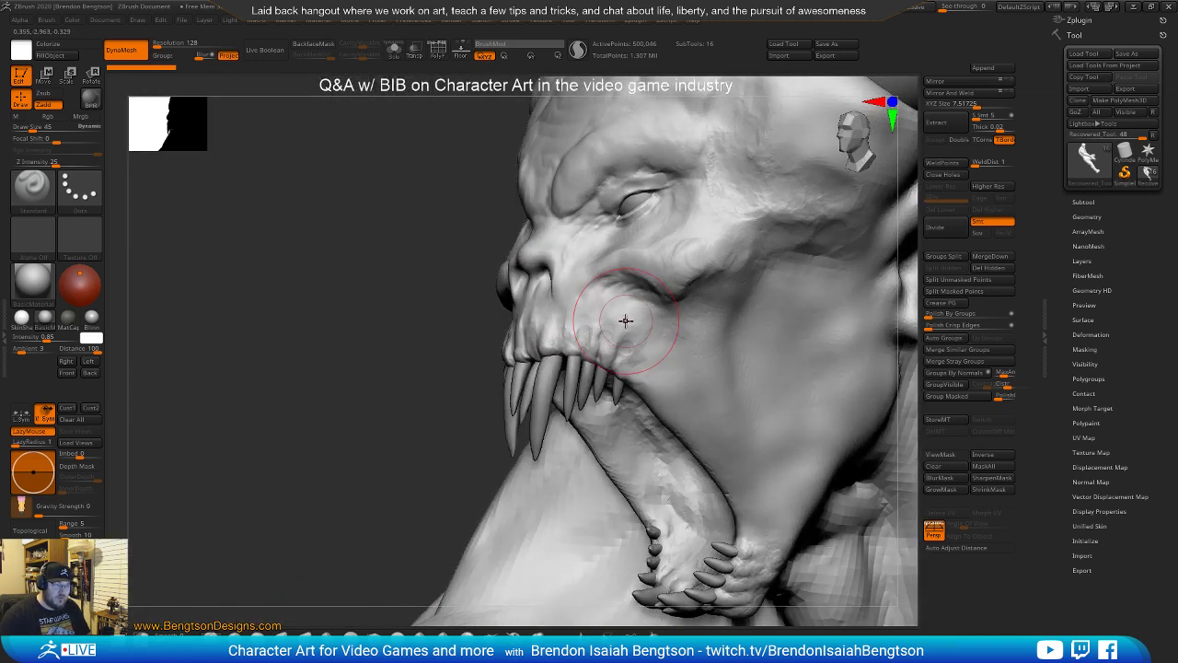
right_click_drag(262, 297, 268, 329, "ctrl")
right_click_drag(271, 258, 433, 324, "alt")
key("space")
left_click_drag(490, 323, 480, 320)
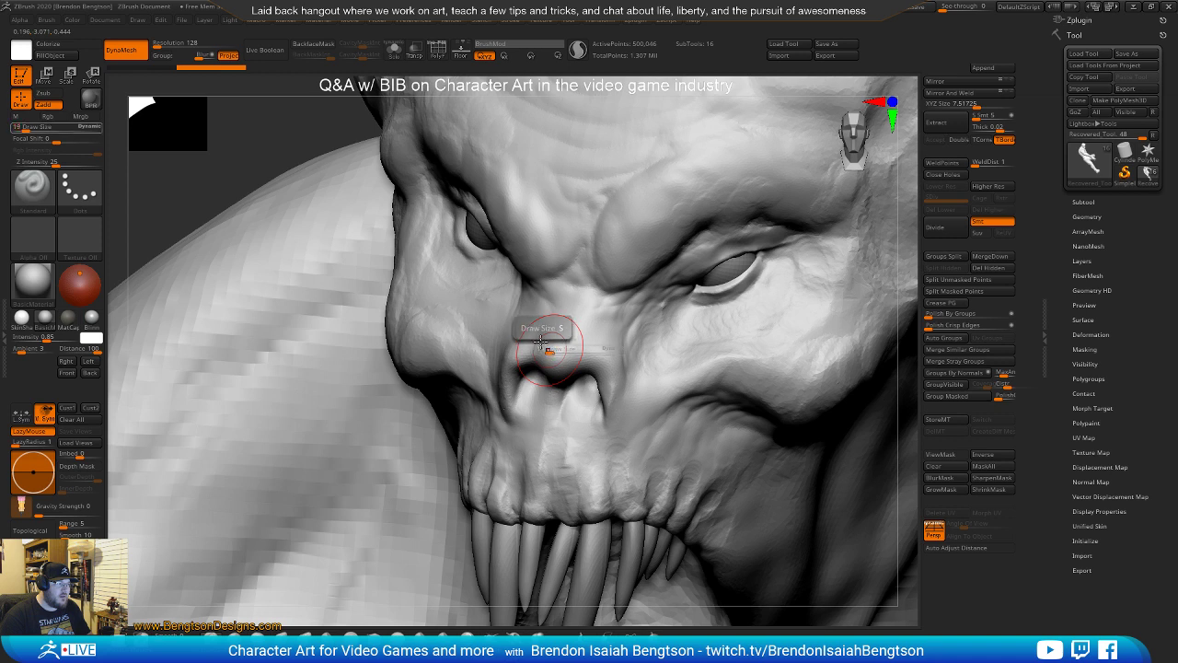
left_click(415, 20)
left_click(436, 92)
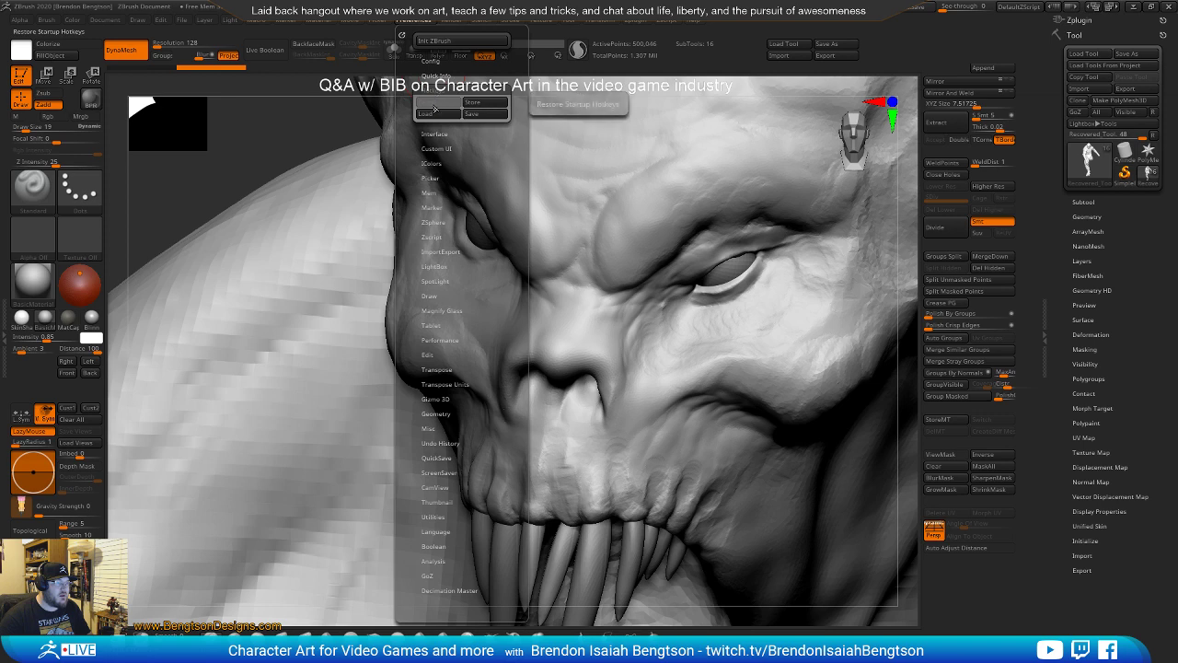
left_click(437, 115)
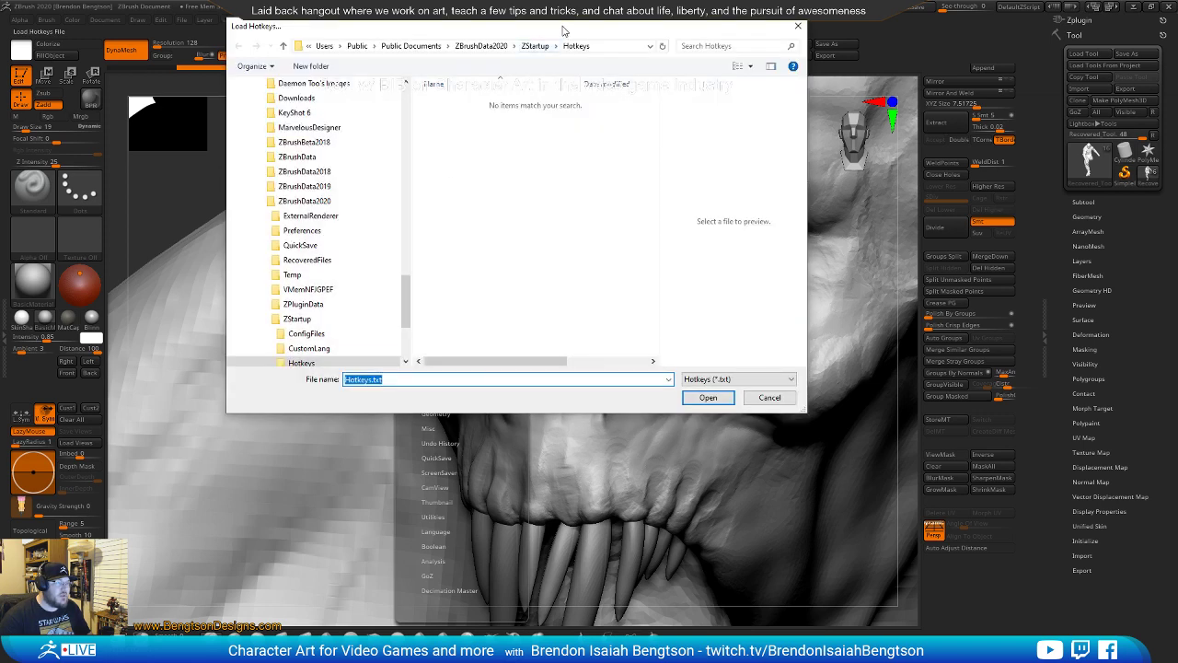
key("Escape")
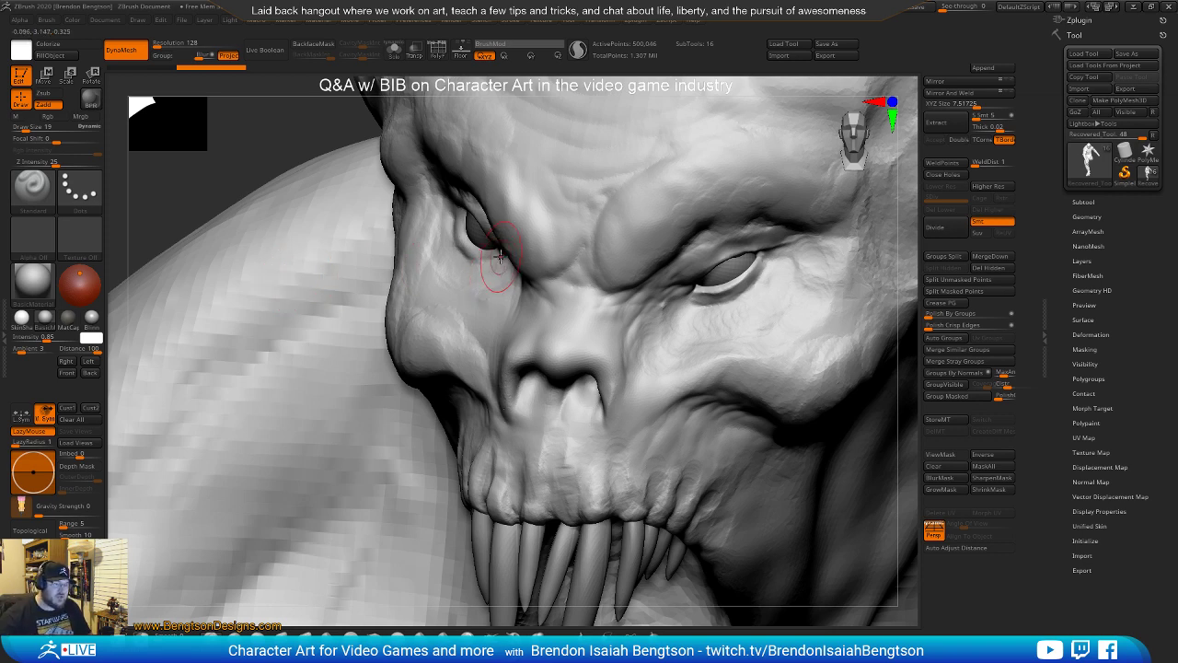
Check the face from several angles and switch to the DamStandard brush
right_click_drag(615, 396, 605, 371)
mouse_move(675, 344)
right_mouse_down()
mouse_move(613, 344)
mouse_move(658, 343)
right_mouse_up()
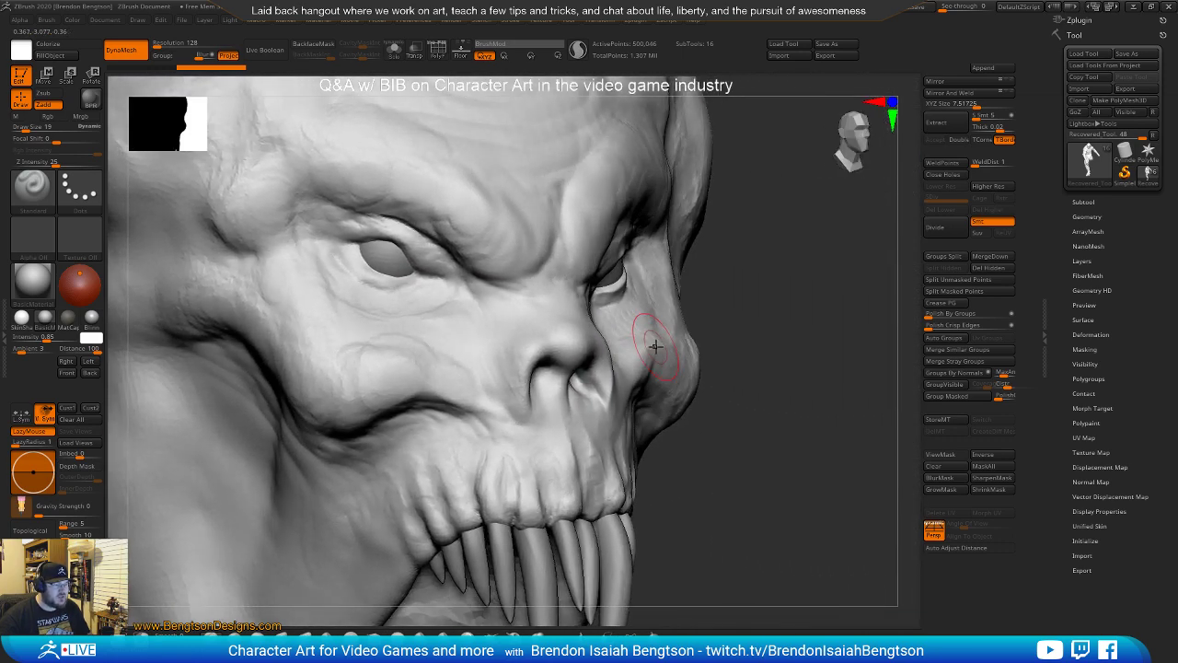
mouse_move(723, 434)
right_mouse_down()
mouse_move(755, 433)
mouse_move(741, 442)
right_mouse_up()
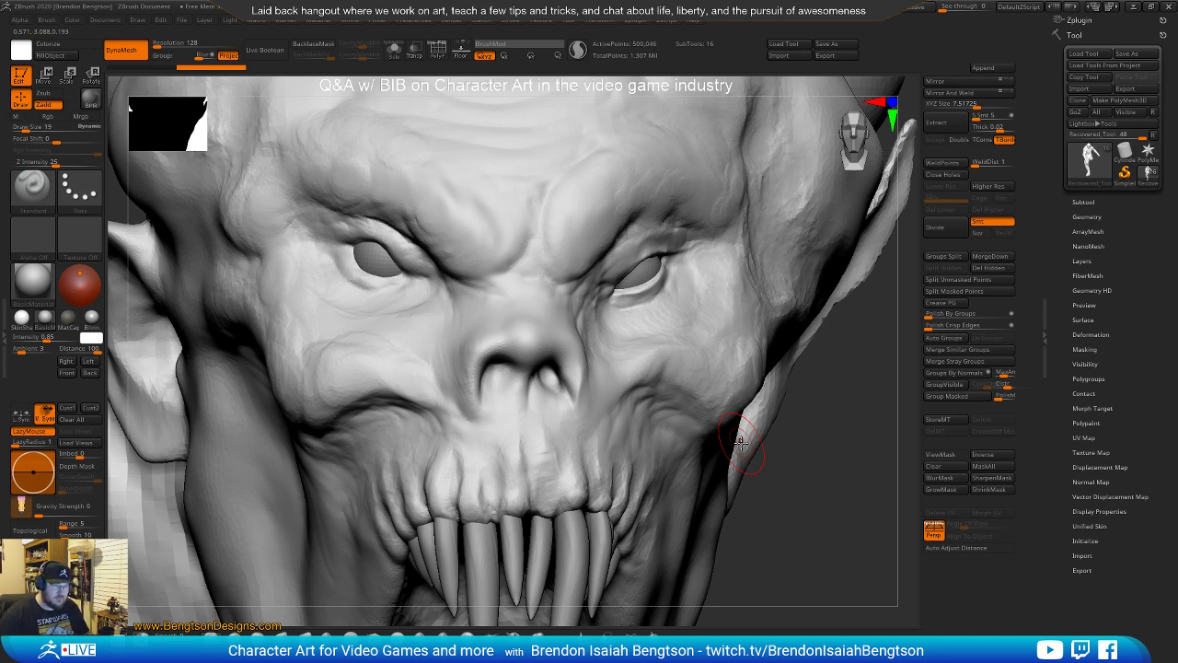
right_click_drag(808, 506, 686, 451)
key("b")
key("d")
key("s")
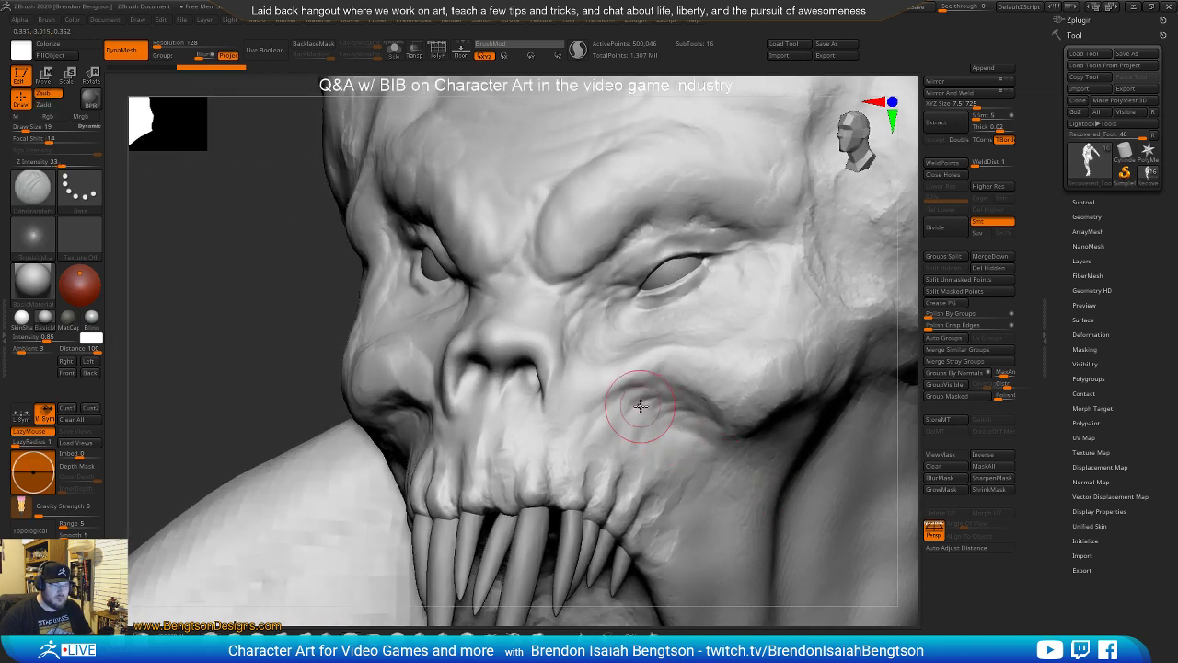
Switch to the ClayBuildup brush and set its draw size to 12 and focal shift to 0
mouse_move(539, 347)
right_mouse_down()
mouse_move(532, 378)
mouse_move(497, 346)
right_mouse_up()
key("b")
key("c")
key("b")
key("space")
left_click(491, 343)
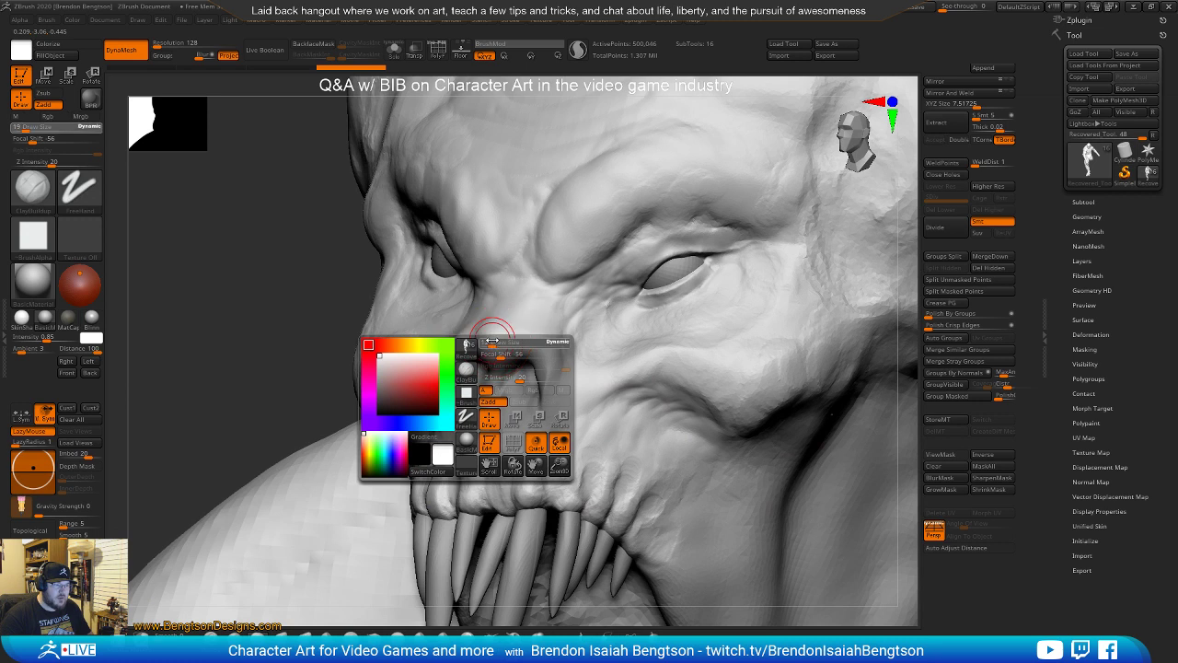
left_click_drag(498, 352, 524, 353)
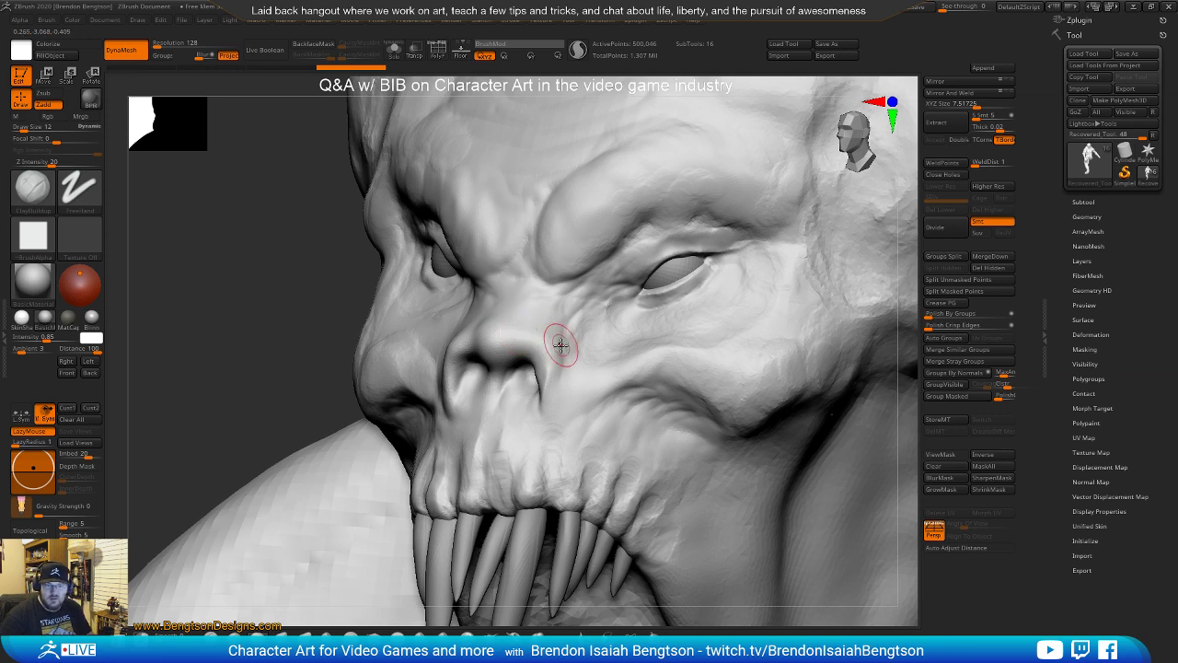
Switch to the Hatch brush and stroke fine skin striations over the cheek fold beside the nose
mouse_move(611, 325)
right_mouse_down()
mouse_move(599, 363)
mouse_move(595, 352)
right_mouse_up()
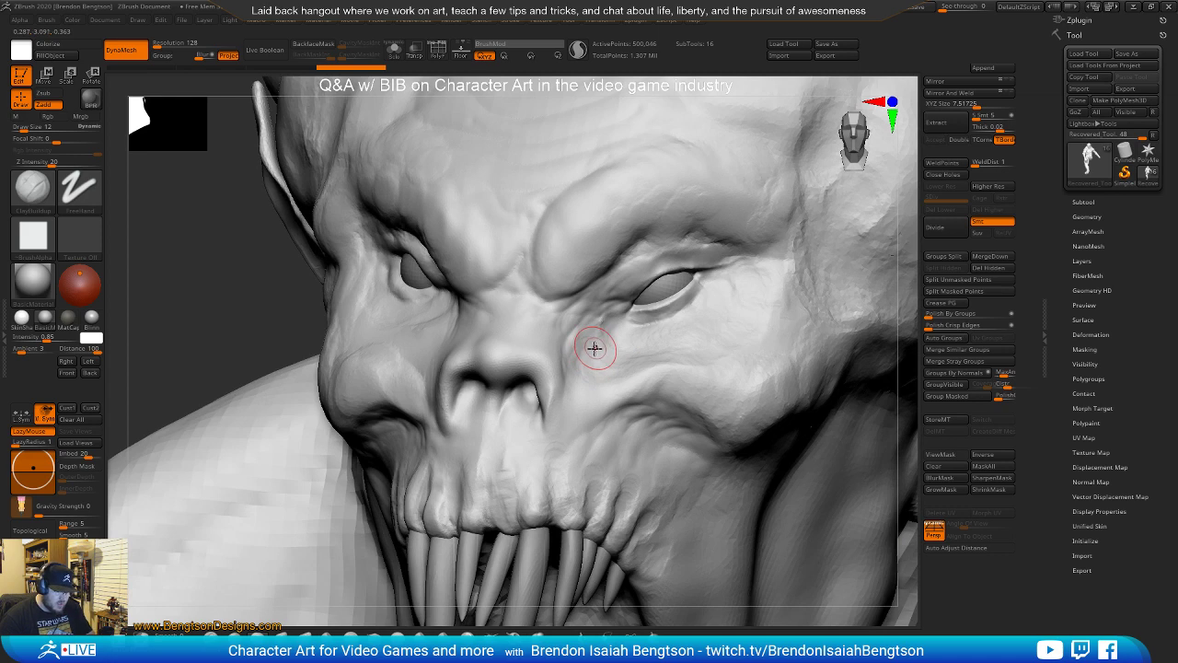
key("b")
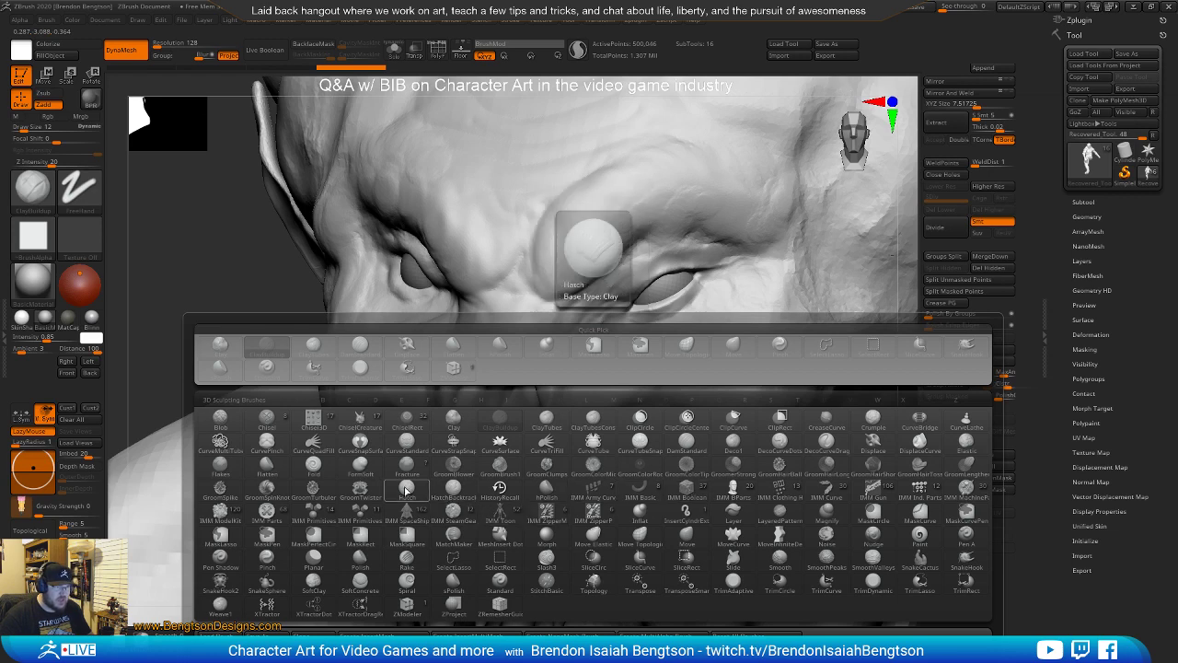
left_click(406, 489)
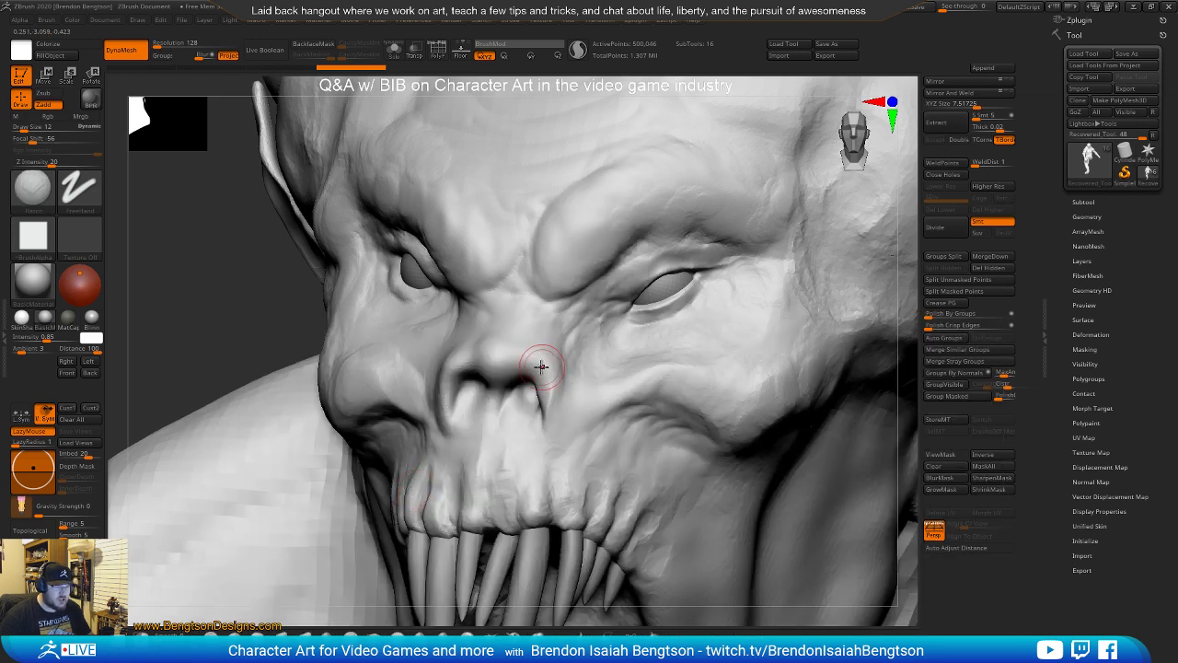
mouse_move(584, 398)
left_mouse_down()
mouse_move(618, 375)
mouse_move(674, 377)
mouse_move(669, 392)
left_mouse_up()
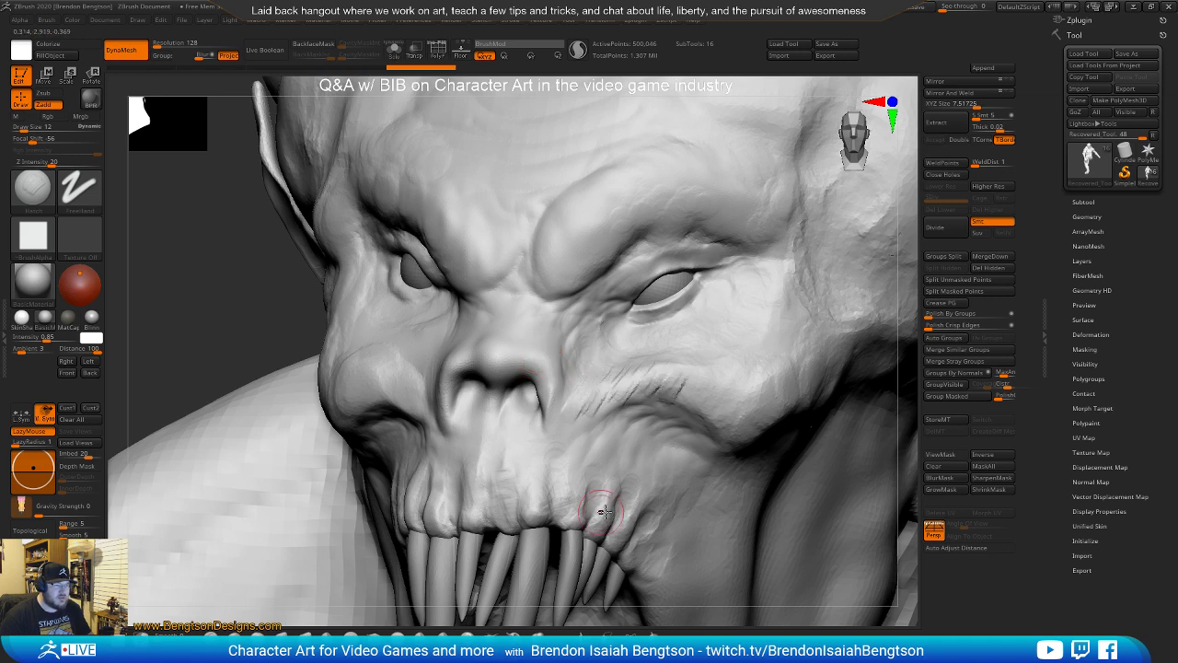
mouse_move(611, 404)
right_mouse_down("alt")
mouse_move(583, 394)
mouse_move(537, 411)
mouse_move(582, 429)
mouse_move(594, 410)
mouse_move(565, 387)
mouse_move(572, 403)
right_mouse_up("alt")
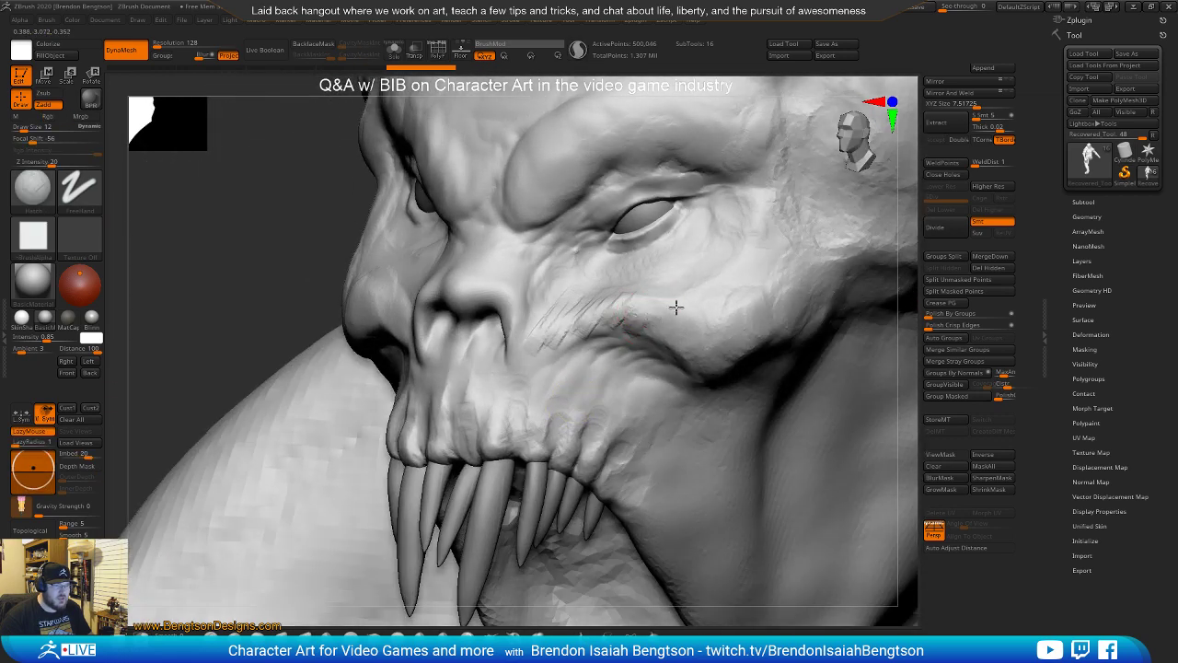
left_click_drag(602, 313, 562, 352)
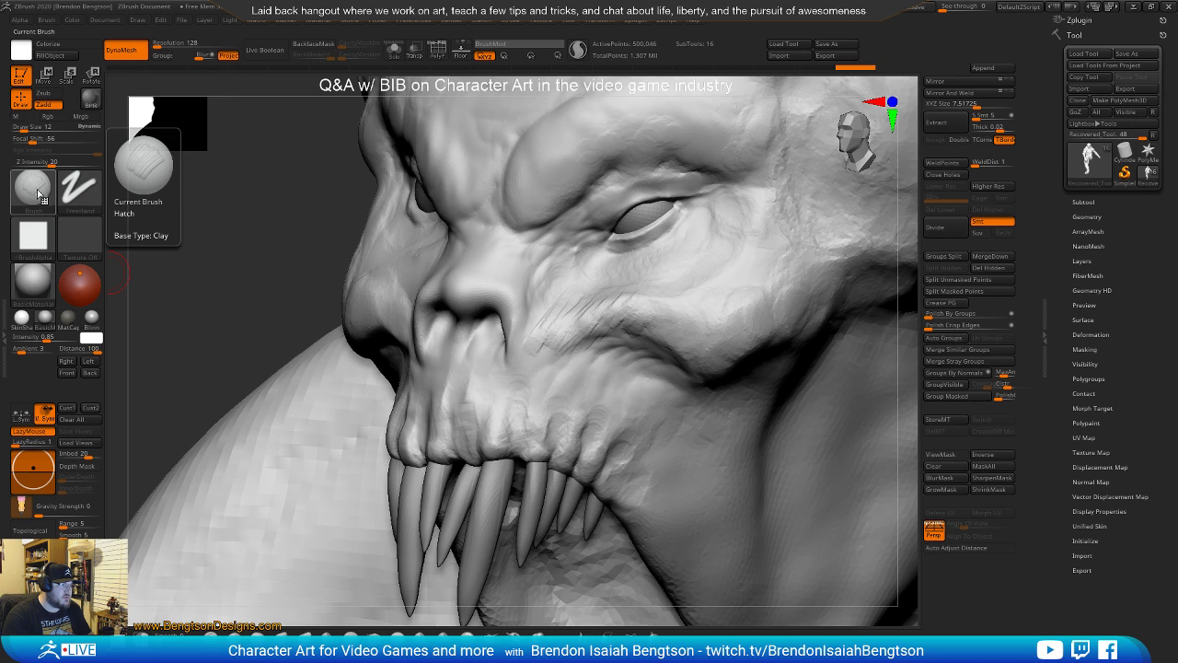
Extend the hatched skin texture along the cheek fold and down toward the upper lip
mouse_move(659, 329)
right_mouse_down("ctrl")
mouse_move(668, 345)
mouse_move(683, 316)
mouse_move(605, 339)
right_mouse_up("ctrl")
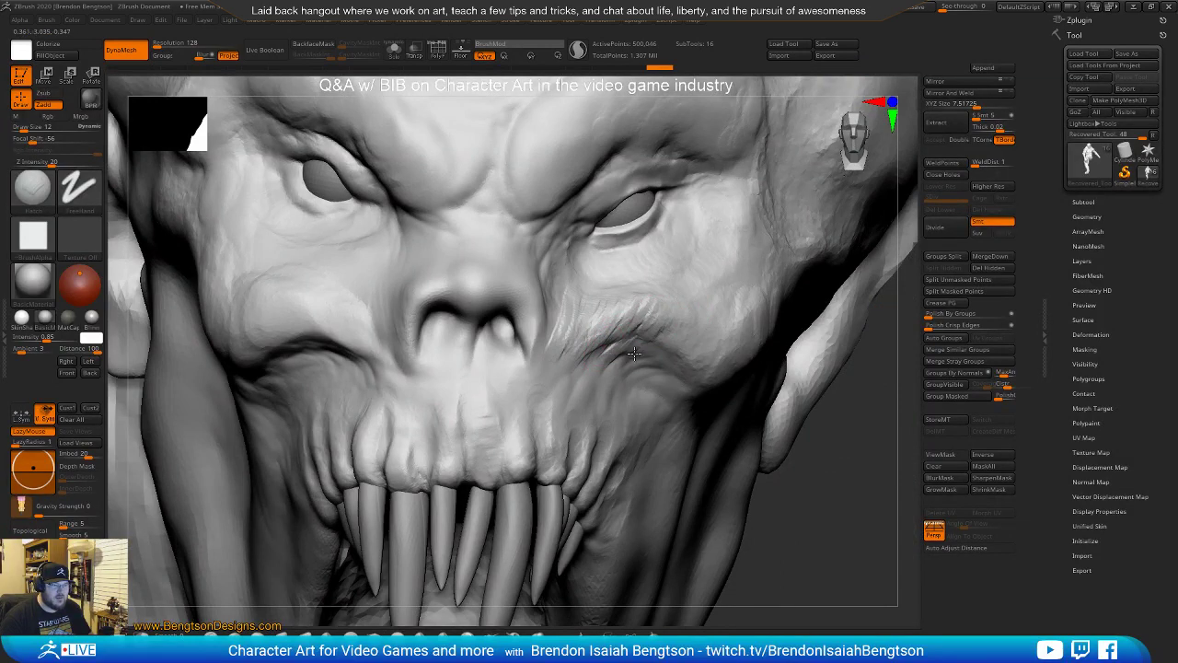
right_click_drag(665, 350, 590, 358)
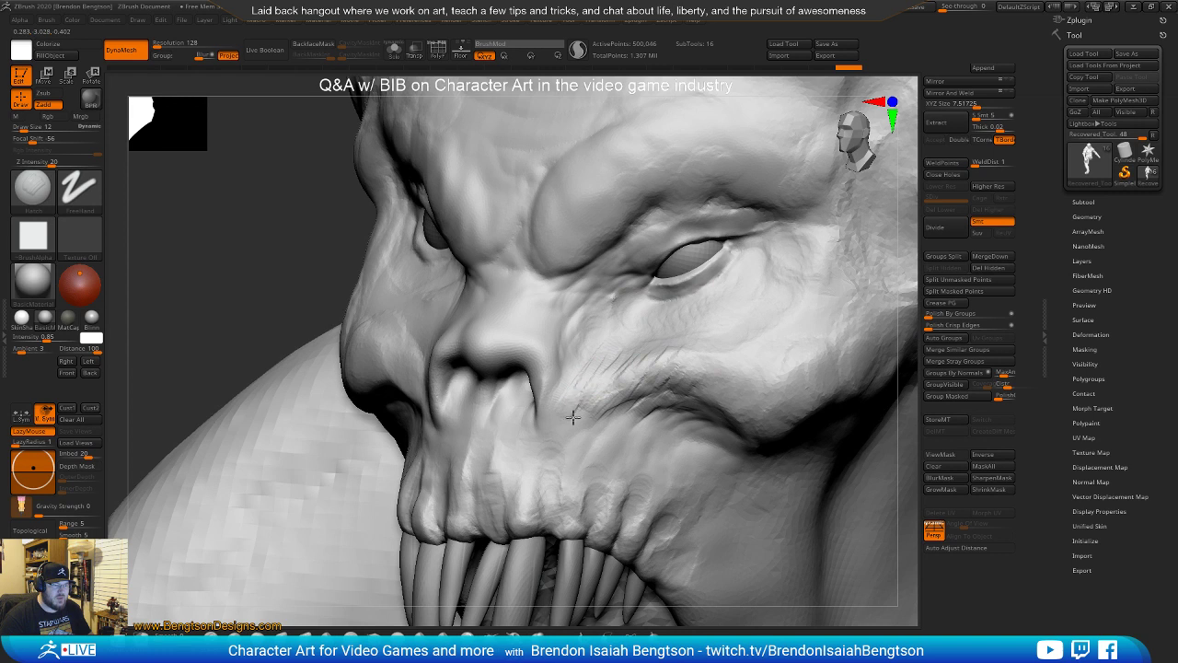
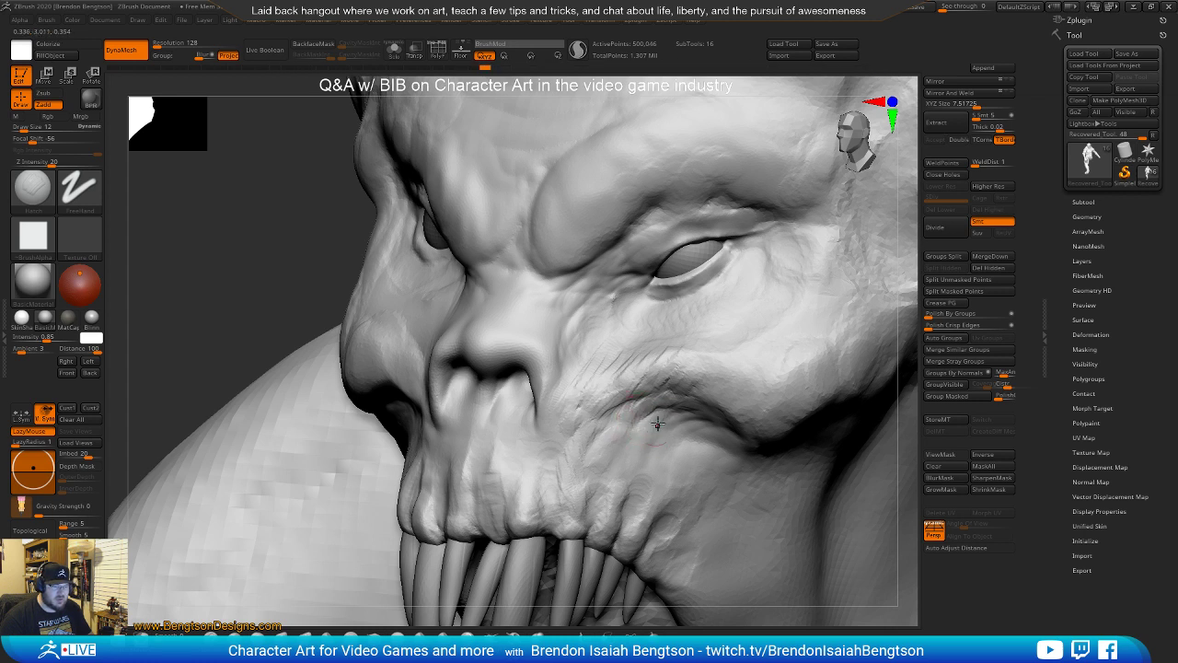
mouse_move(659, 429)
left_mouse_down()
mouse_move(634, 445)
mouse_move(632, 475)
left_mouse_up()
left_click_drag(624, 387, 661, 413)
Try a Hatch stroke across the outer cheekbone and undo it
mouse_move(671, 436)
right_mouse_down("alt")
mouse_move(582, 377)
mouse_move(609, 371)
mouse_move(611, 393)
mouse_move(599, 382)
right_mouse_up("alt")
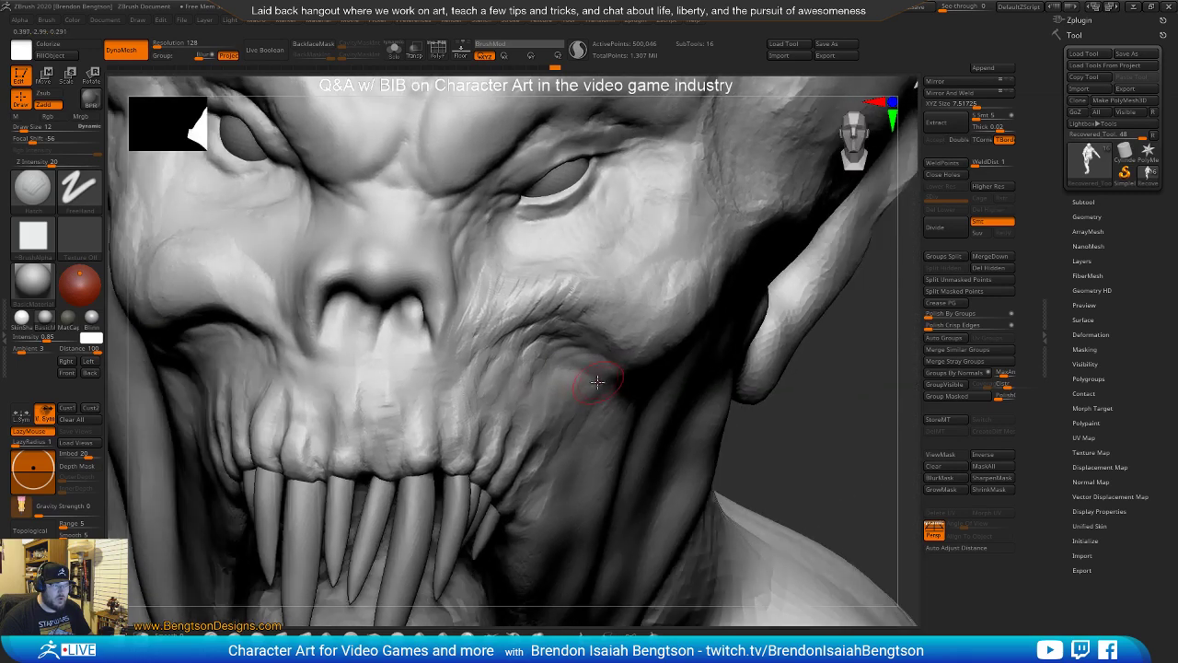
left_click_drag(689, 295, 626, 346)
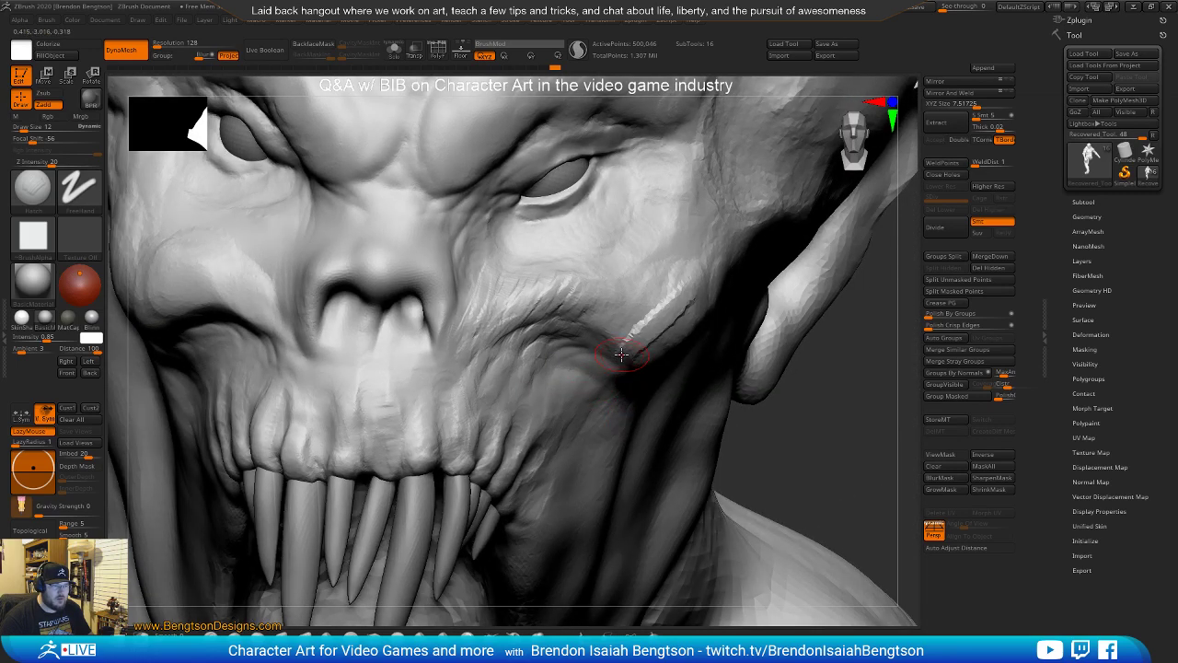
key("ctrl+z")
Hatch rough skin texture along the cheekbone ridge and the area just beneath it
mouse_move(627, 363)
right_mouse_down()
mouse_move(610, 345)
mouse_move(602, 354)
mouse_move(621, 372)
right_mouse_up()
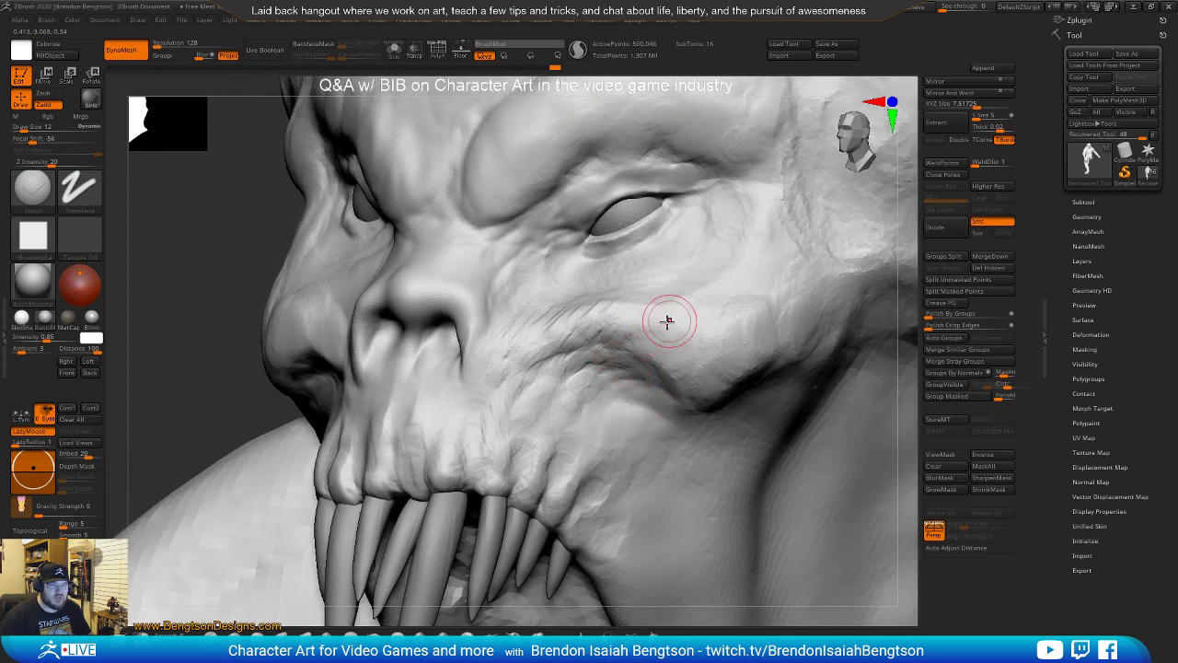
mouse_move(673, 336)
left_mouse_down()
mouse_move(698, 348)
mouse_move(758, 303)
left_mouse_up()
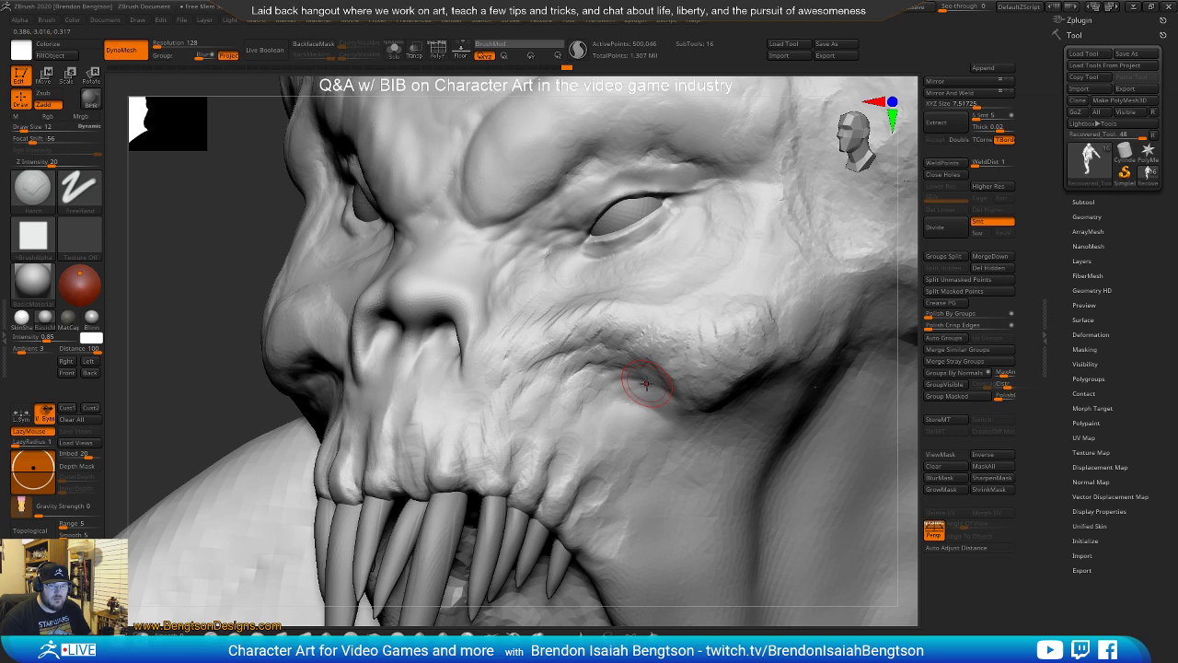
mouse_move(647, 353)
right_mouse_down()
mouse_move(631, 347)
mouse_move(630, 368)
mouse_move(637, 333)
mouse_move(629, 360)
right_mouse_up()
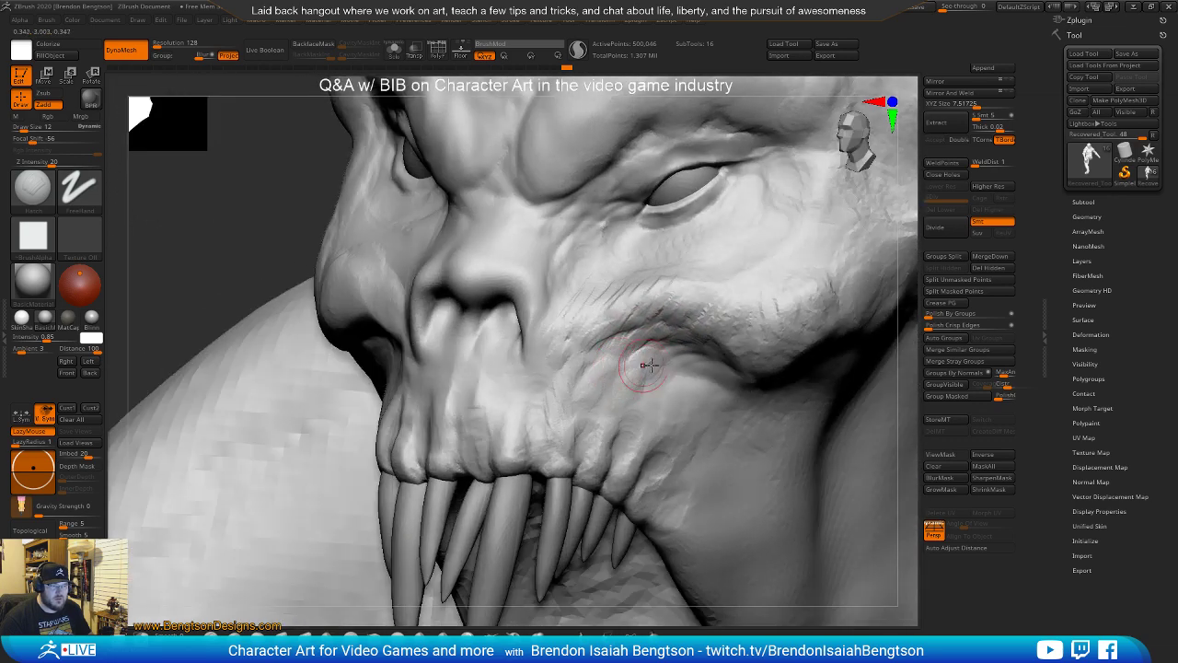
mouse_move(673, 391)
left_mouse_down()
mouse_move(670, 407)
mouse_move(725, 422)
mouse_move(648, 359)
left_mouse_up()
Stroke the Hatch brush around and inside both nostrils
mouse_move(646, 376)
right_mouse_down()
mouse_move(665, 335)
mouse_move(631, 316)
mouse_move(623, 344)
mouse_move(562, 306)
right_mouse_up()
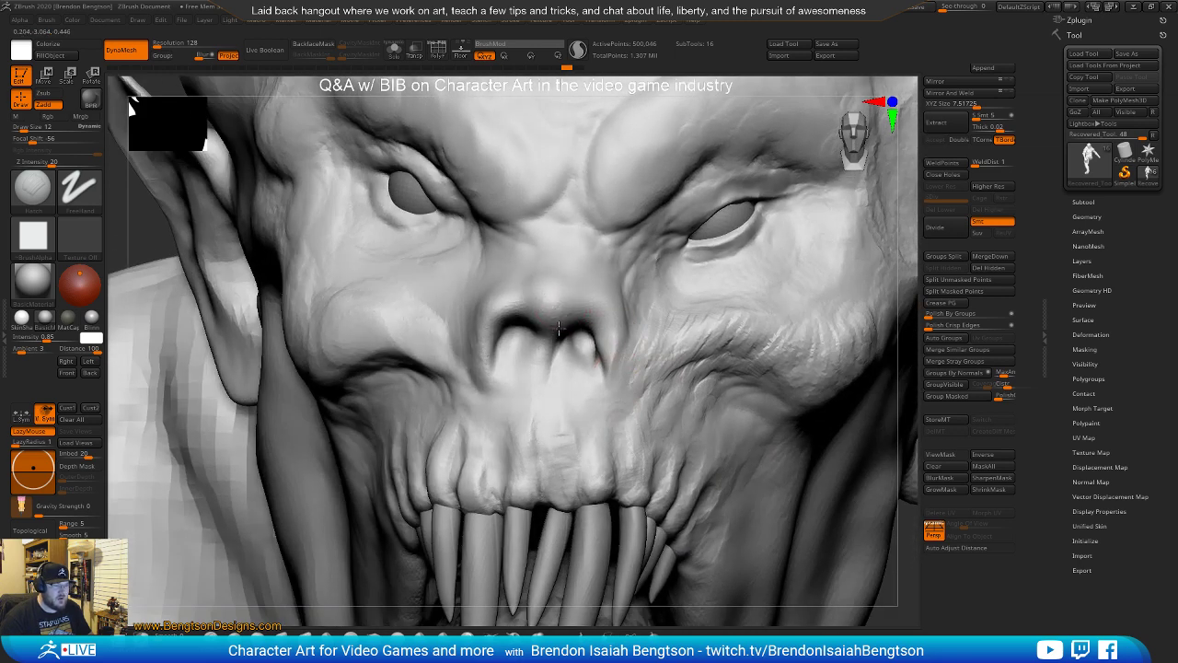
left_click_drag(579, 318, 604, 360)
mouse_move(534, 342)
left_mouse_down()
mouse_move(502, 342)
mouse_move(493, 370)
left_mouse_up()
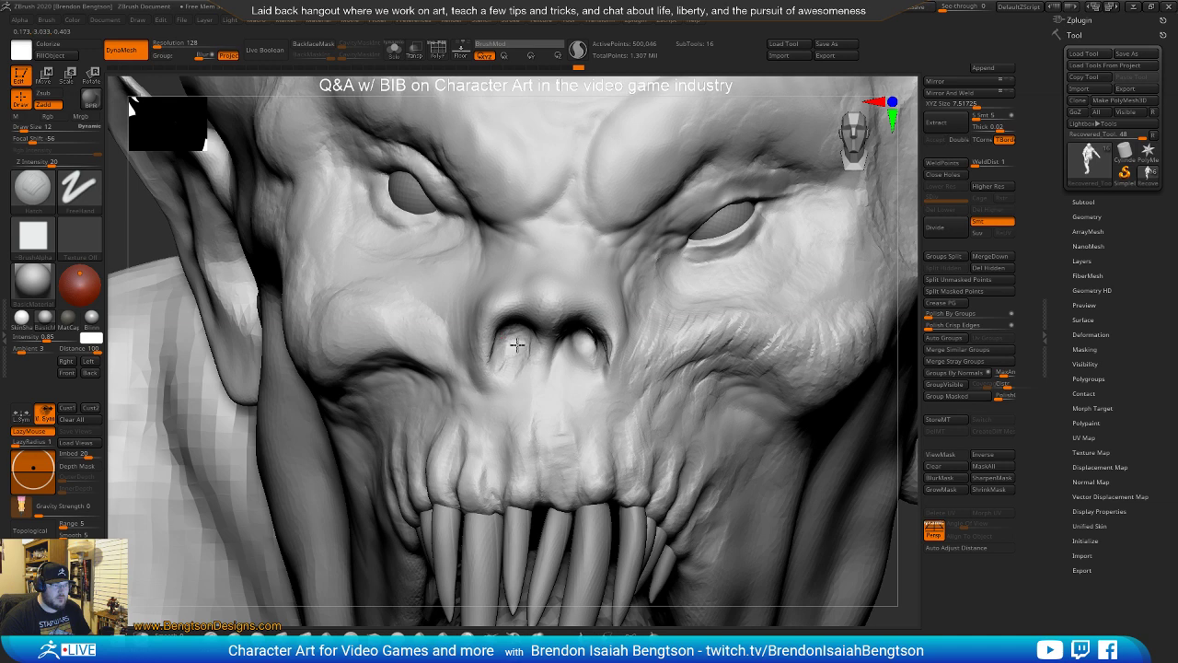
Switch to the ClayBuildup brush and build up a small fleshy nub at the base of the septum
right_click_drag(545, 423, 497, 427)
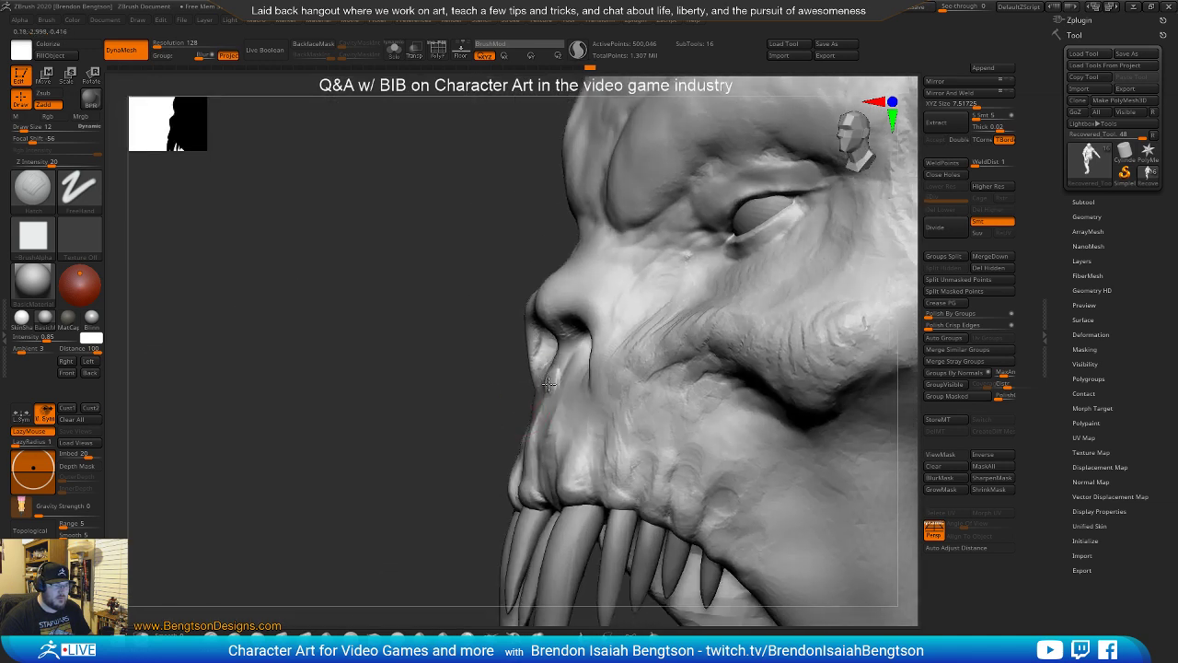
key("b")
key("c")
key("b")
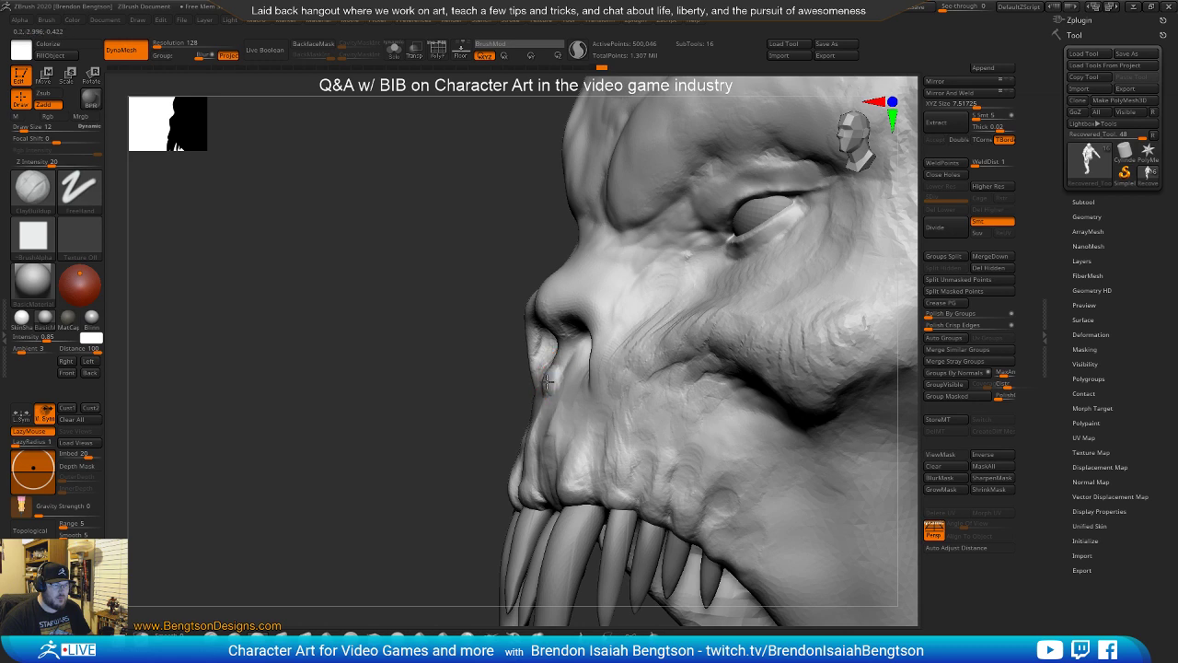
right_click_drag(546, 370, 526, 363)
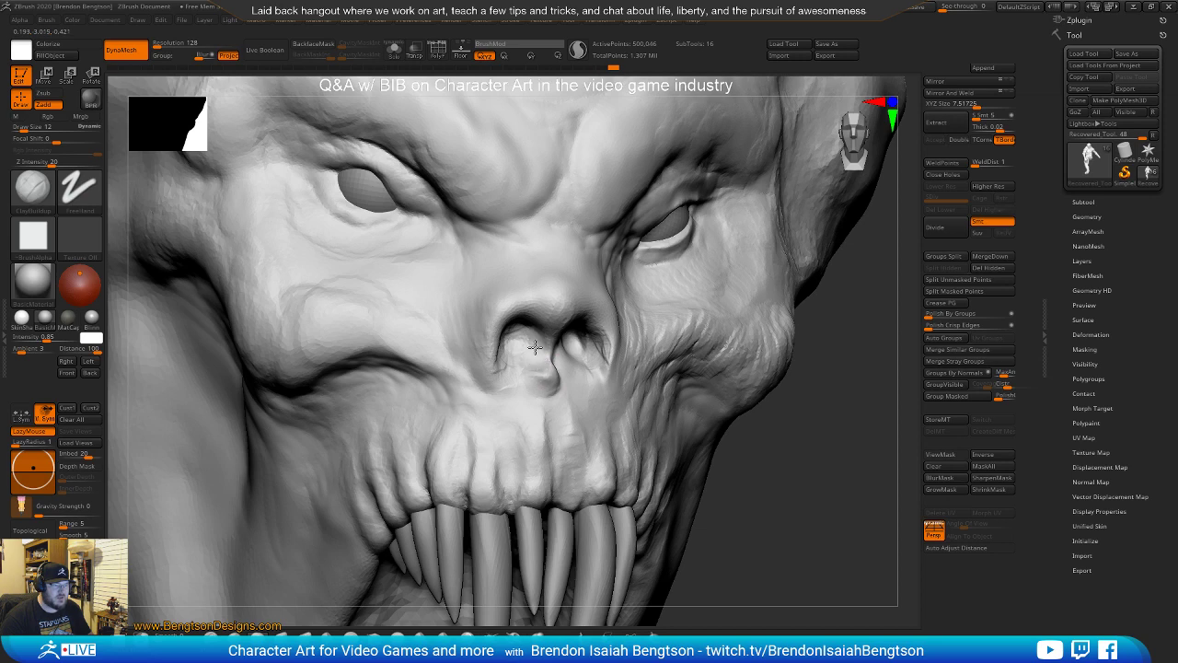
right_click_drag(820, 488, 648, 413)
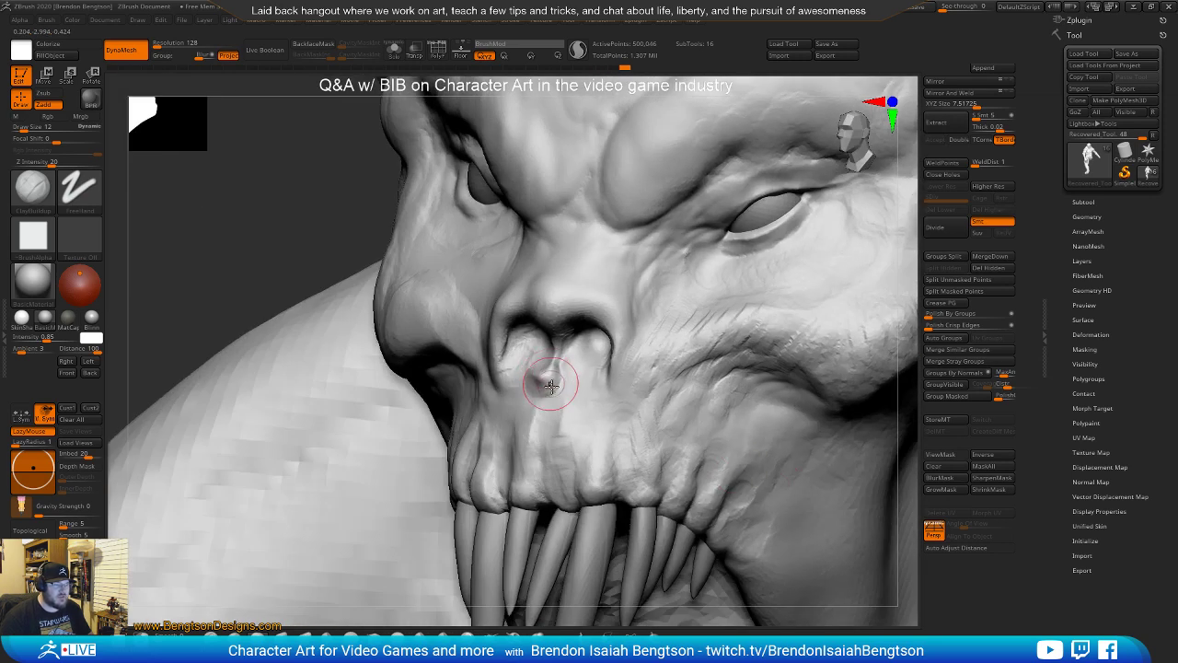
right_click_drag(551, 373, 553, 370)
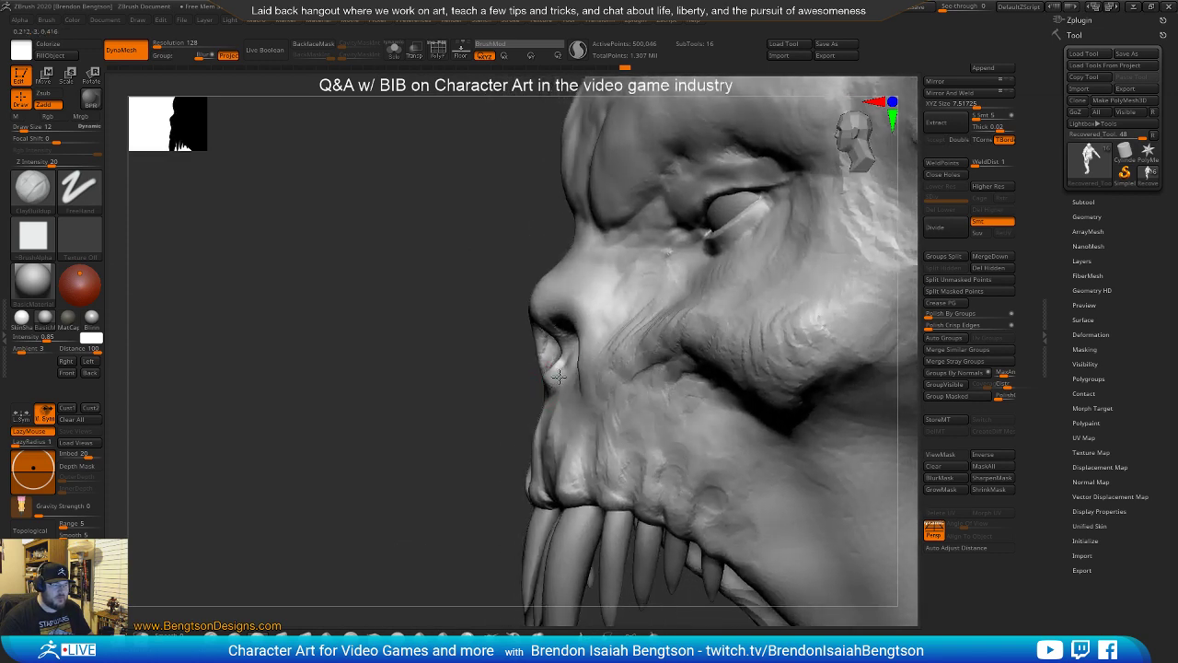
Push the nub below the nostrils inward in profile with the Move Topological brush
mouse_move(480, 402)
right_mouse_down()
mouse_move(471, 411)
mouse_move(517, 396)
right_mouse_up()
key("b")
key("m")
key("t")
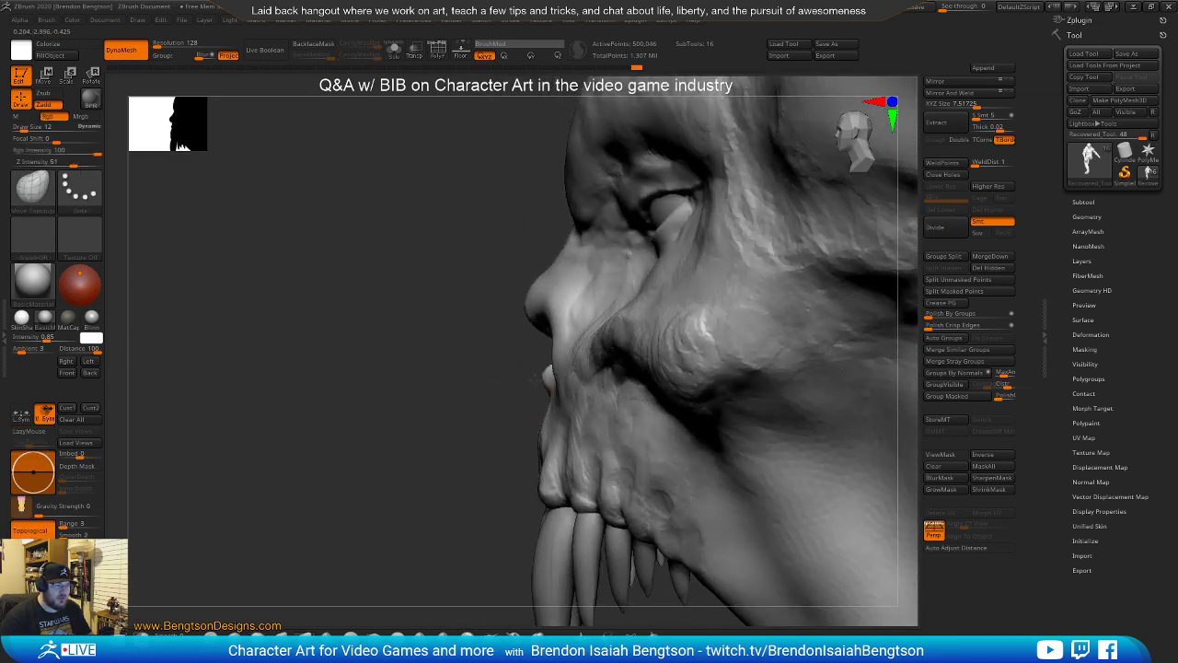
left_click_drag(487, 374, 527, 372)
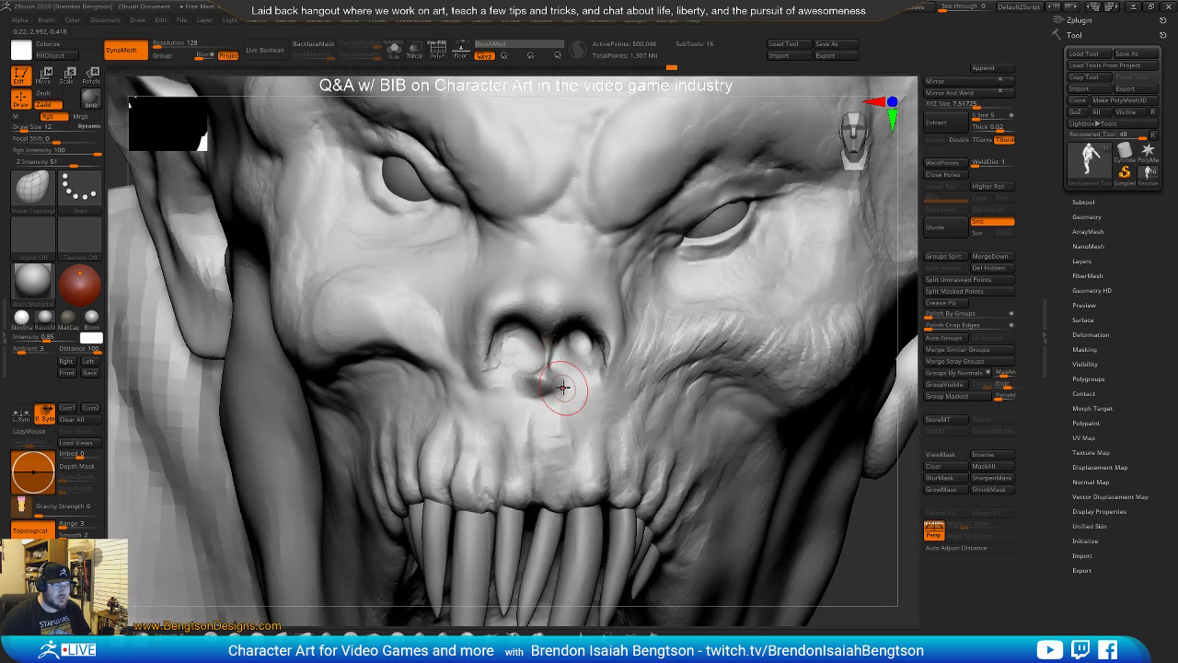
Return to the ClayBuildup brush and blend the nub up into the septum between the nostrils
key("b")
key("c")
key("b")
left_click_drag(562, 386, 547, 368)
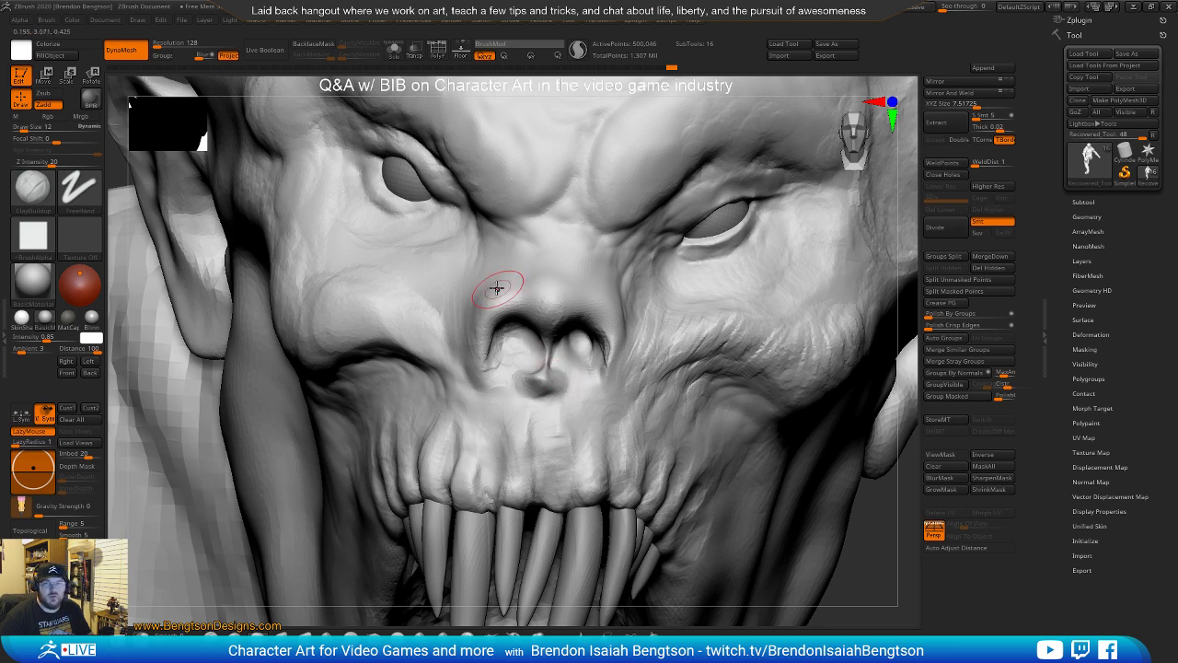
mouse_move(565, 385)
right_mouse_down()
mouse_move(534, 395)
mouse_move(548, 399)
right_mouse_up()
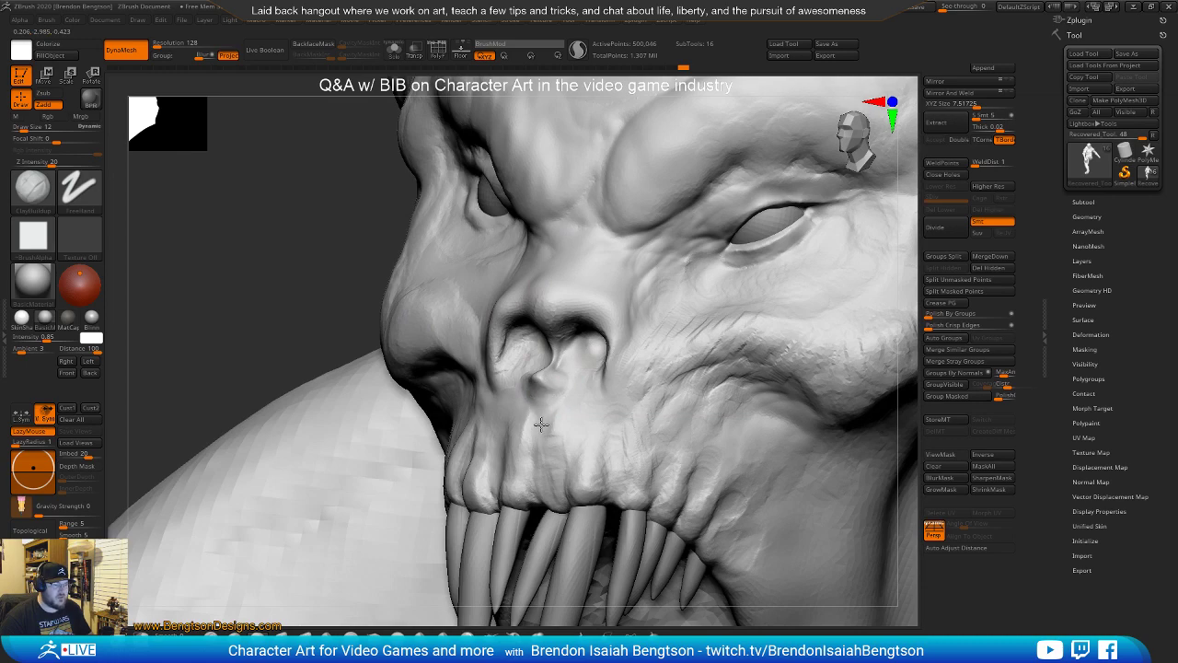
Build up the inner nostril forms with ClayBuildup strokes, working from below and from the front
mouse_move(547, 368)
right_mouse_down()
mouse_move(583, 344)
mouse_move(580, 325)
right_mouse_up()
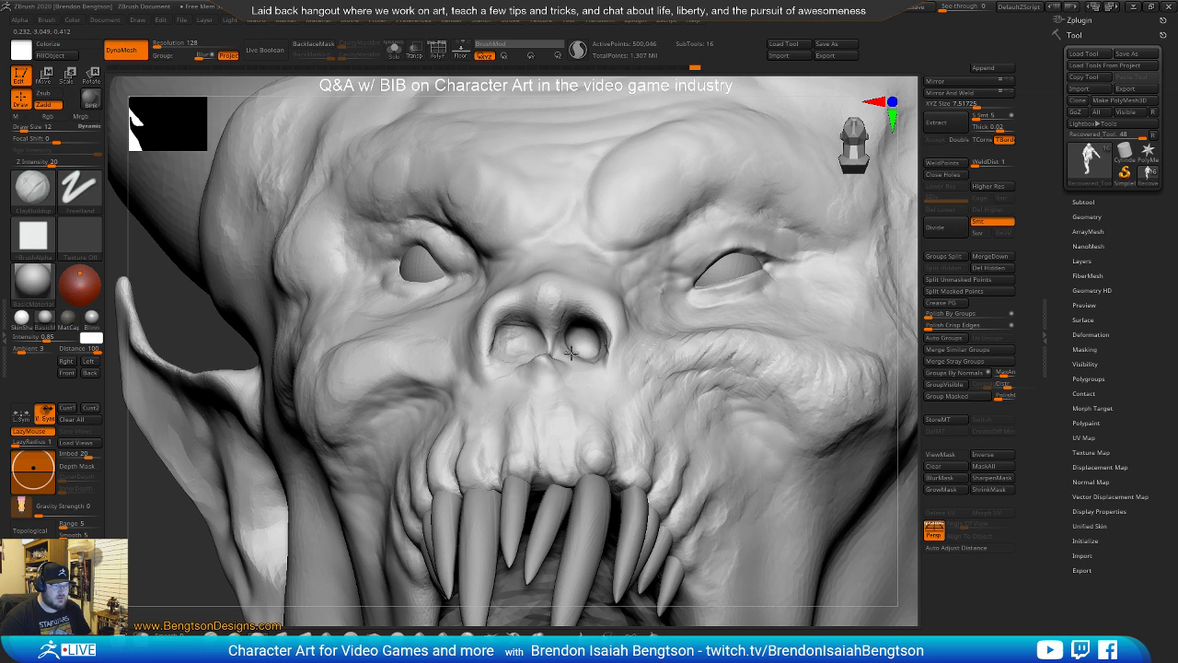
right_click_drag(531, 341, 566, 344)
left_click_drag(531, 341, 518, 331)
mouse_move(526, 387)
right_mouse_down()
mouse_move(534, 333)
mouse_move(558, 350)
right_mouse_up()
left_click_drag(526, 329, 535, 341)
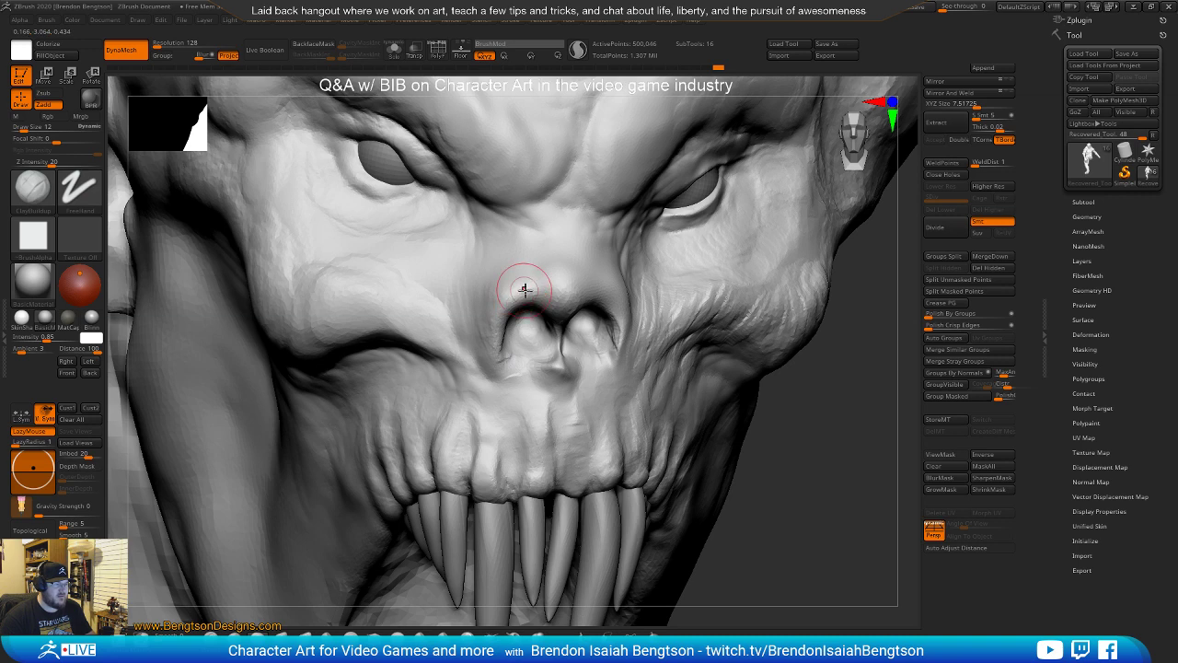
Enable Sculptris Pro, turn LazyMouse off, and build up the outer rims of both nostrils with ClayBuildup at draw size 15
left_click(577, 53)
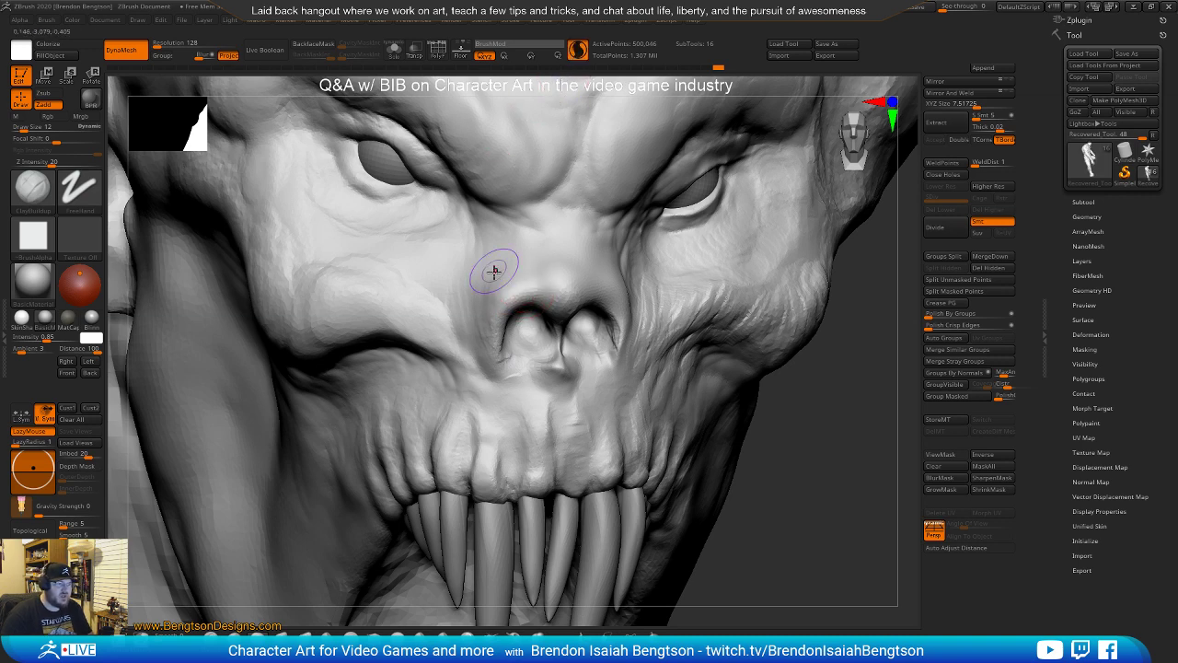
key("space")
mouse_move(518, 290)
left_mouse_down()
mouse_move(516, 310)
mouse_move(537, 294)
mouse_move(493, 318)
mouse_move(501, 356)
left_mouse_up()
key("l")
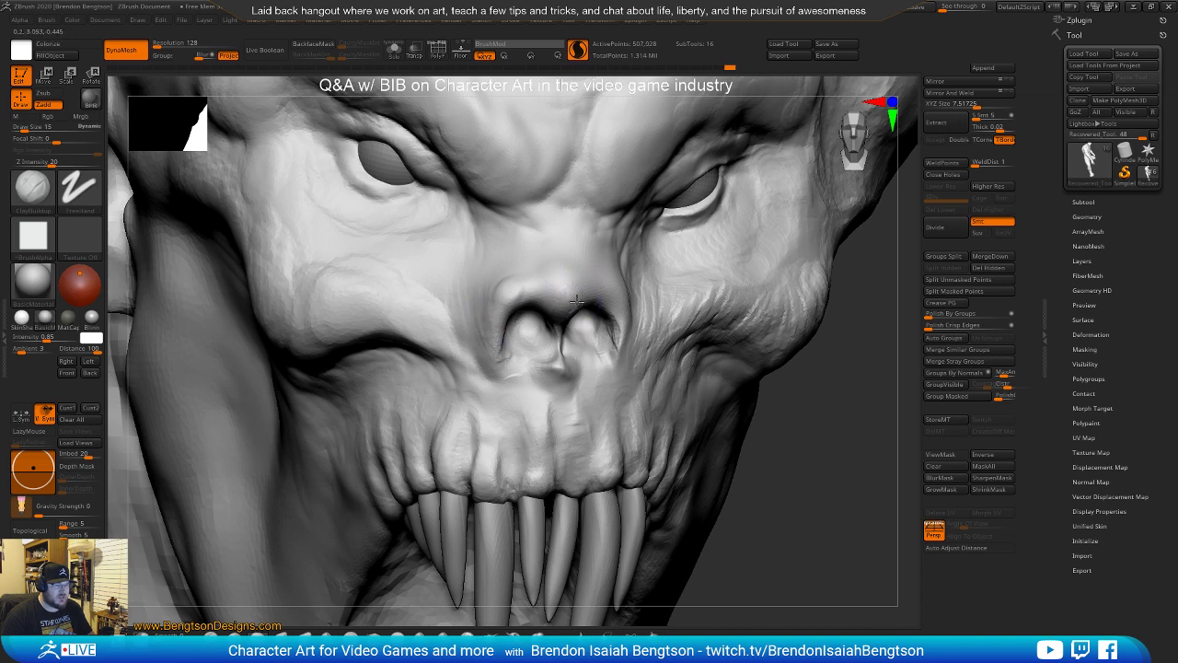
left_click_drag(589, 296, 619, 324)
right_click_drag(587, 383, 552, 416)
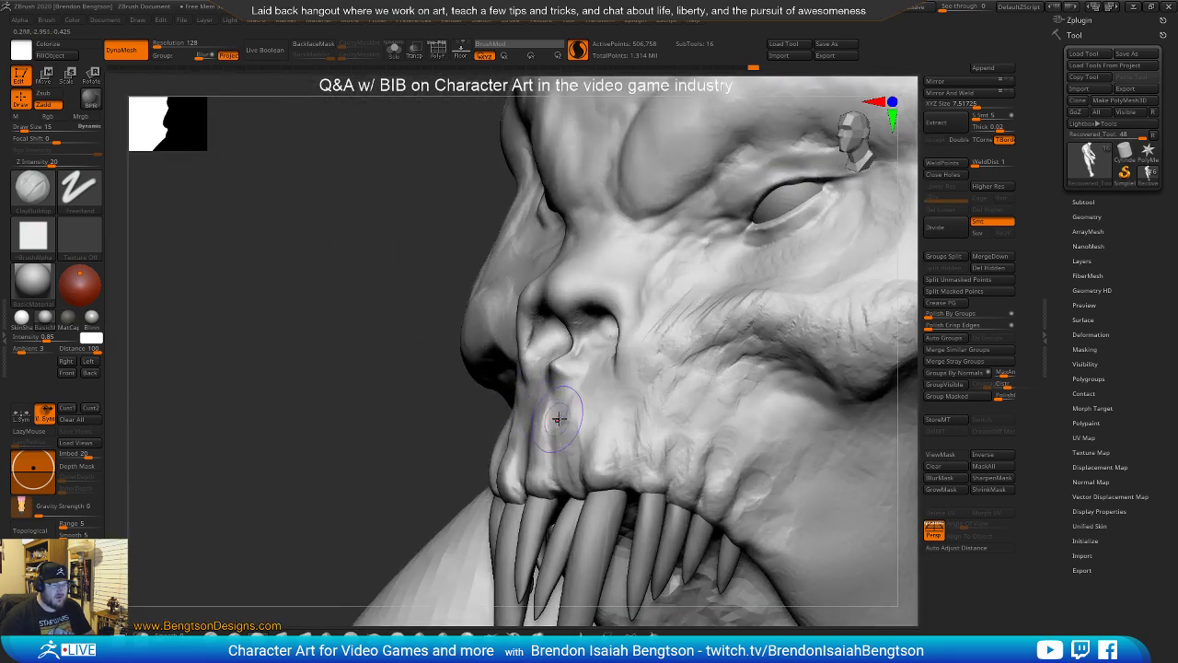
Switch to the DamStandard brush and carve creases below the nostrils and down the side of the nose
key("b")
key("d")
key("s")
mouse_move(572, 383)
left_mouse_down()
mouse_move(583, 377)
mouse_move(576, 399)
left_mouse_up()
right_click_drag(433, 344, 476, 360)
mouse_move(566, 329)
left_mouse_down()
mouse_move(515, 366)
mouse_move(483, 353)
left_mouse_up()
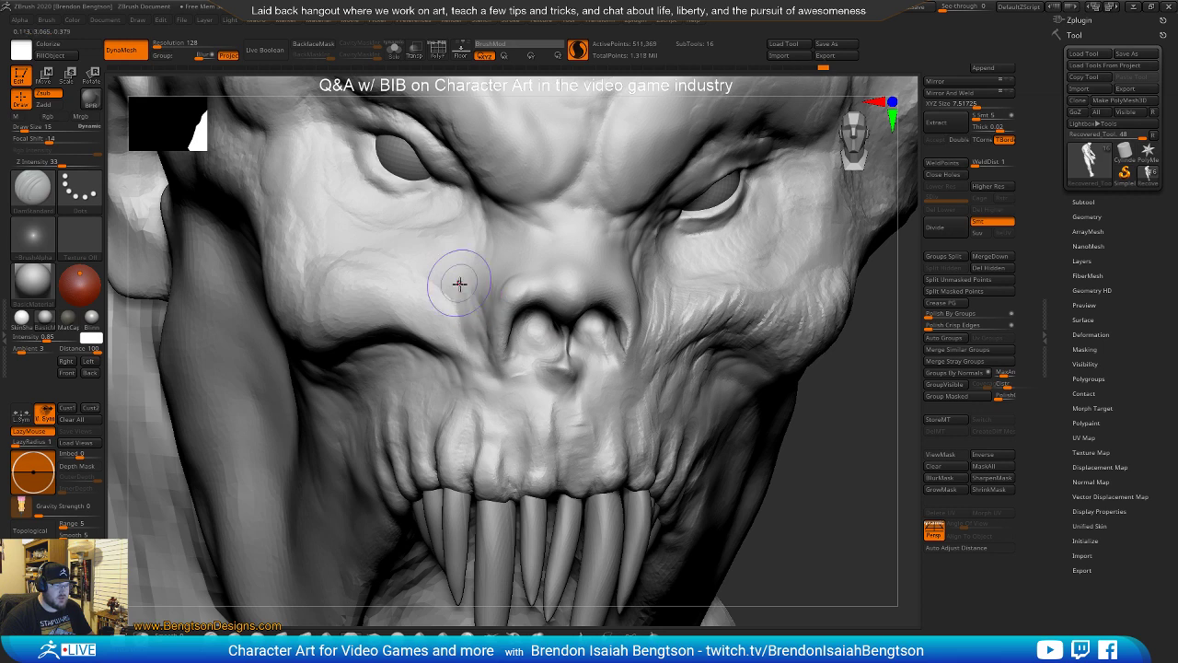
left_click_drag(476, 277, 493, 335)
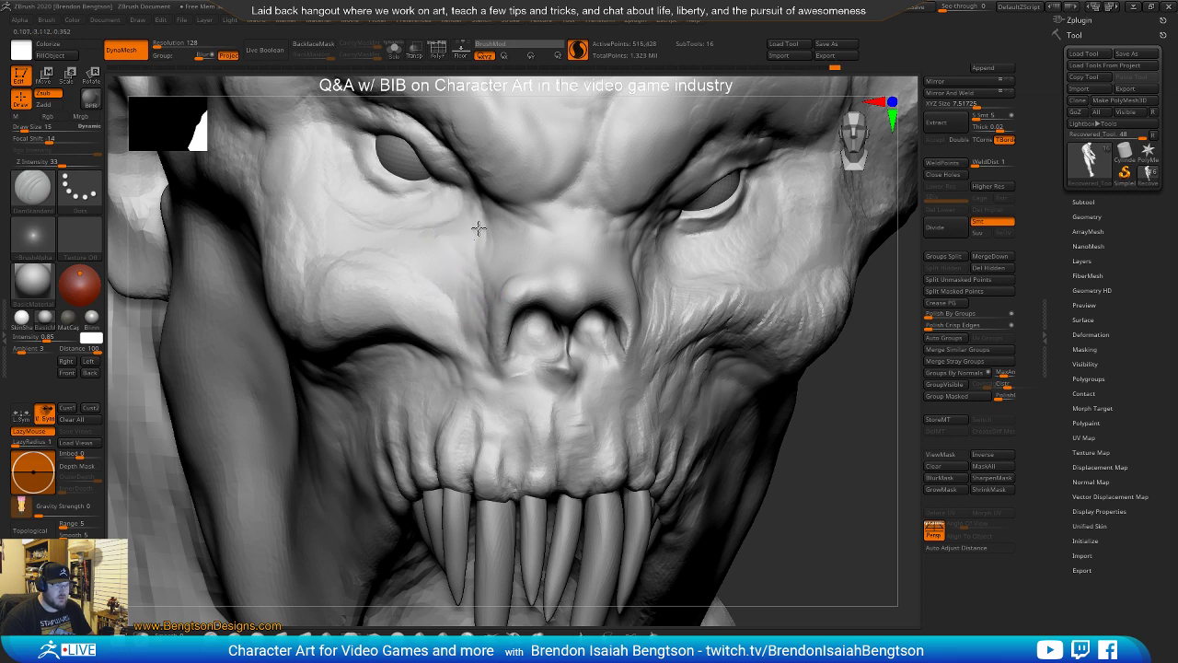
Carve wrinkle lines with DamStandard into the cheek between the nose and the underside of the eye
right_click_drag(619, 295, 497, 318, "alt")
right_click_drag(584, 301, 488, 305)
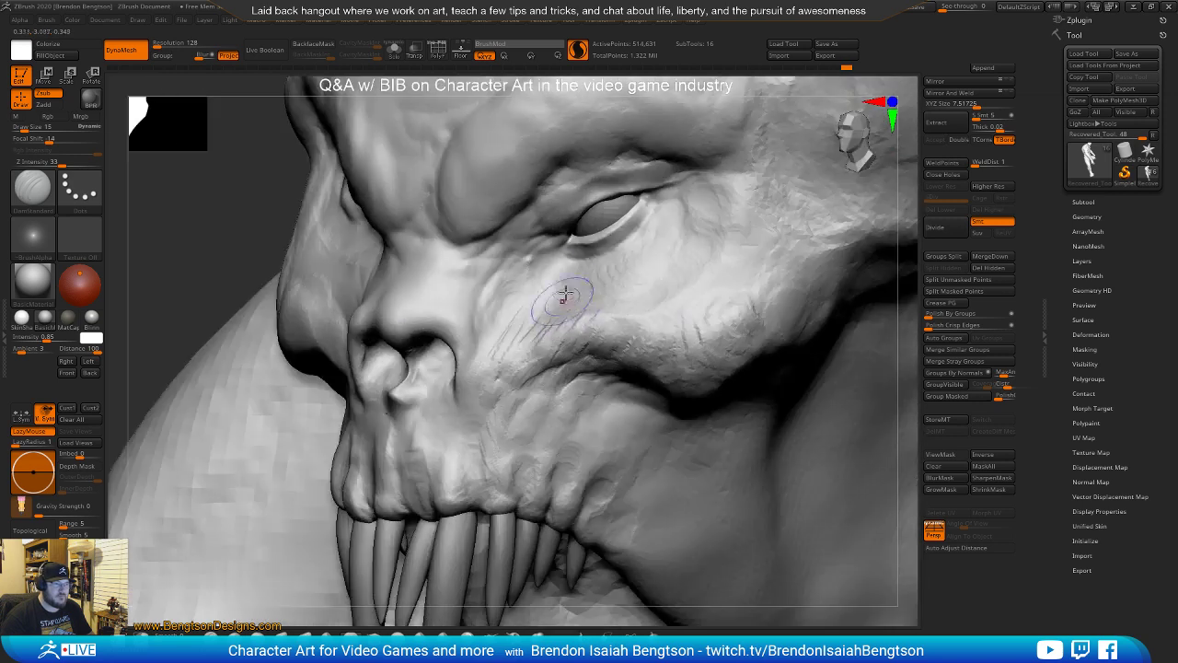
mouse_move(589, 287)
left_mouse_down()
mouse_move(668, 231)
mouse_move(667, 255)
mouse_move(700, 211)
left_mouse_up()
mouse_move(602, 271)
right_mouse_down()
mouse_move(566, 269)
mouse_move(615, 260)
mouse_move(603, 280)
right_mouse_up()
left_click_drag(603, 280, 637, 269)
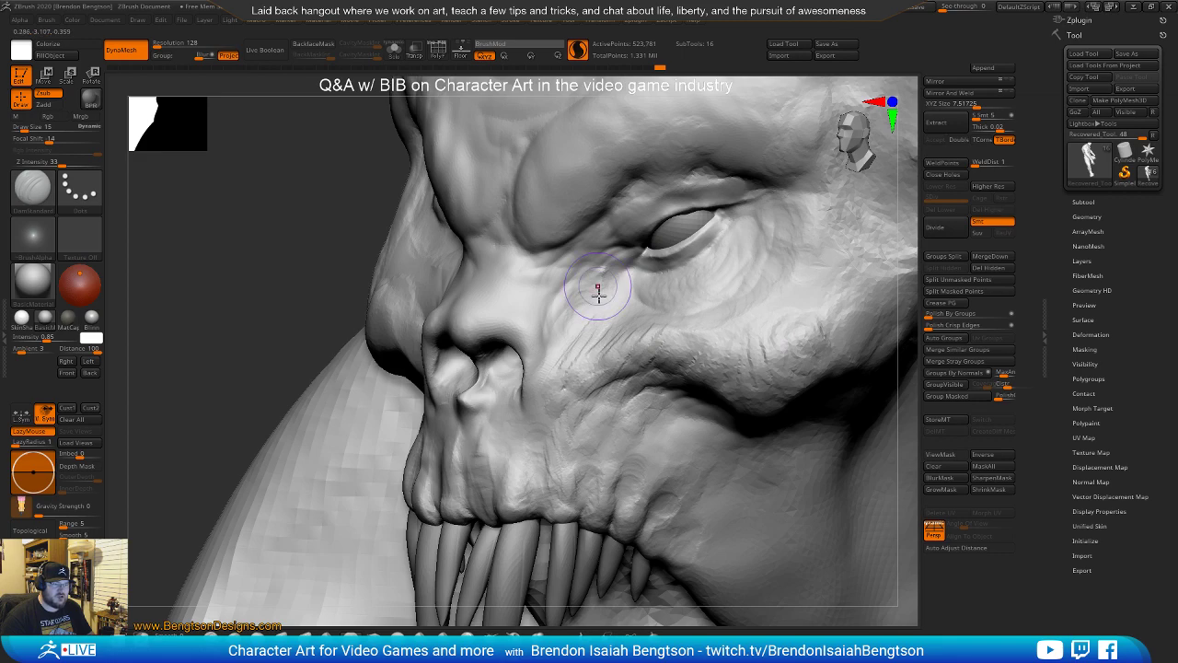
right_click_drag(612, 285, 657, 287)
mouse_move(433, 294)
right_mouse_down()
mouse_move(568, 294)
mouse_move(592, 370)
mouse_move(562, 326)
mouse_move(513, 311)
mouse_move(507, 287)
right_mouse_up()
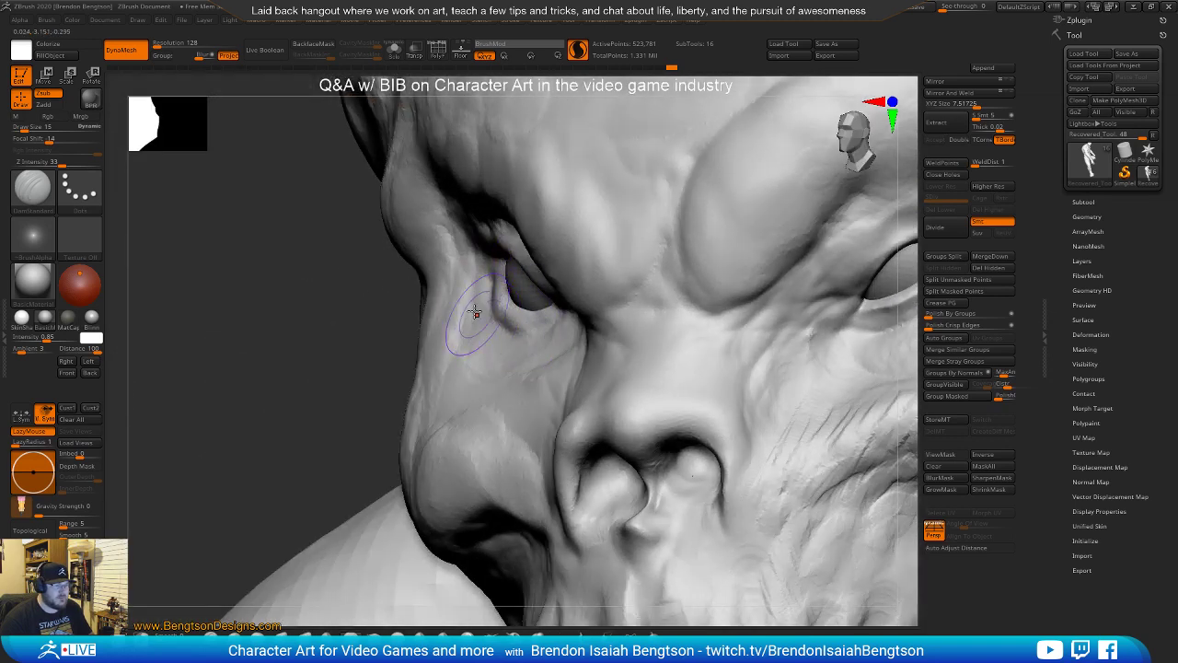
Switch to the ClayBuildup brush, set its draw size to 23, and build up the skin around the eye
mouse_move(466, 363)
right_mouse_down()
mouse_move(518, 394)
mouse_move(507, 350)
mouse_move(534, 359)
mouse_move(526, 335)
mouse_move(491, 354)
mouse_move(475, 286)
mouse_move(518, 297)
mouse_move(518, 315)
right_mouse_up()
key("b")
key("c")
key("b")
key("space")
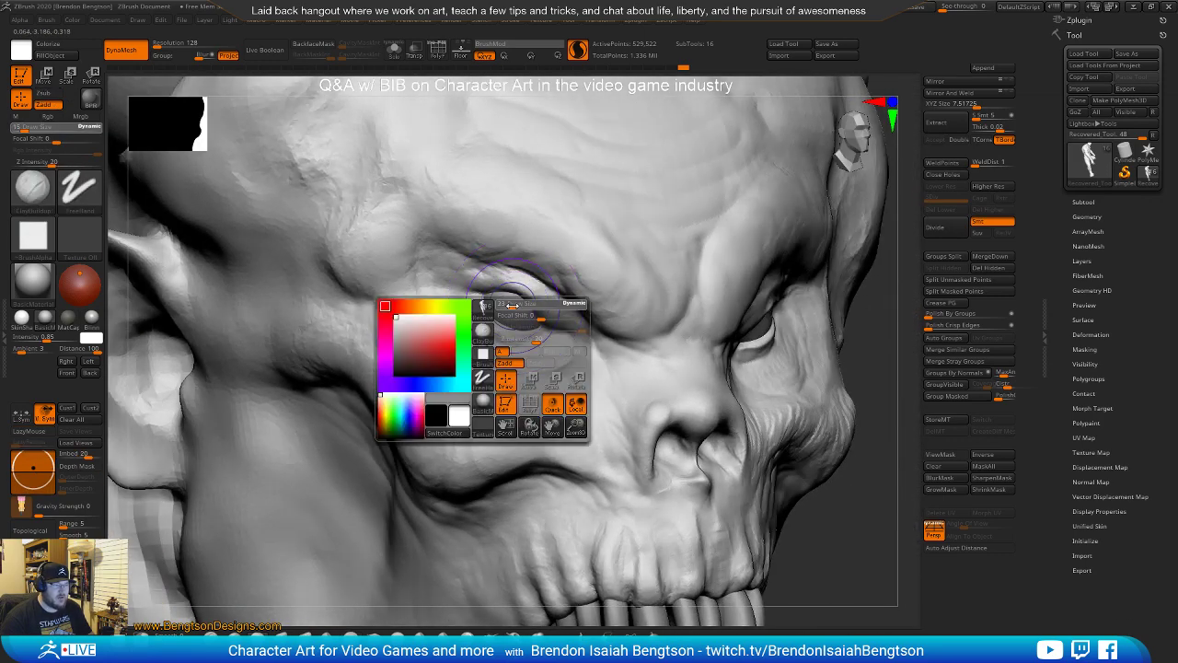
left_click(513, 305)
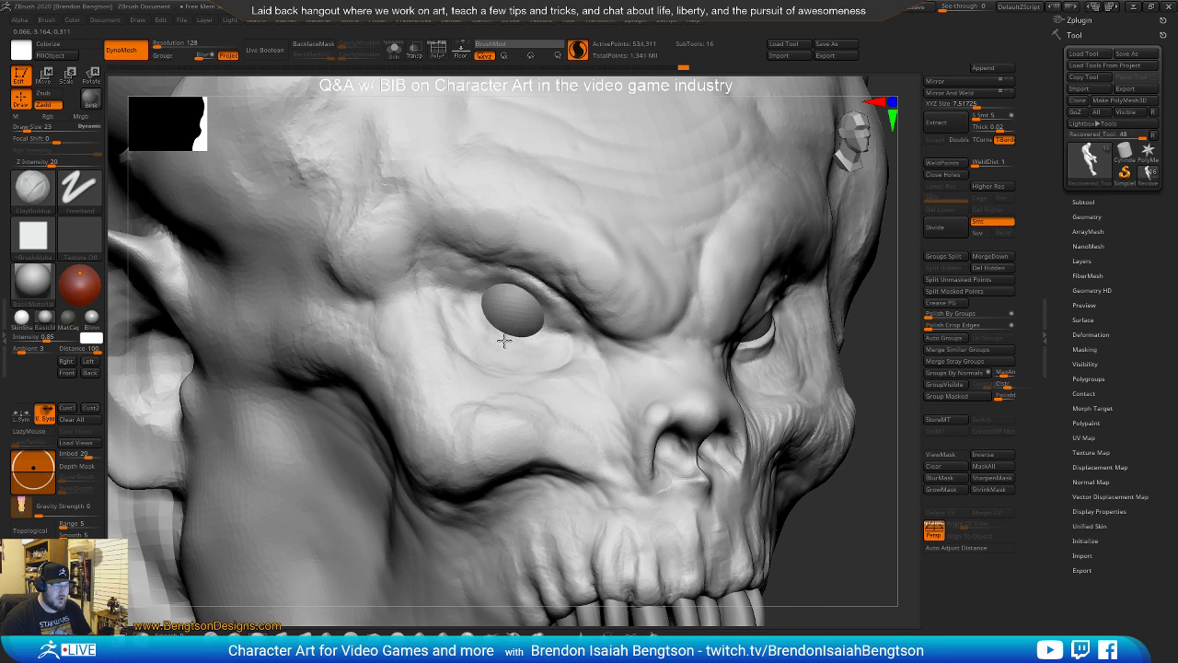
left_click_drag(833, 497, 856, 525, "ctrl")
right_click_drag(700, 368, 521, 326)
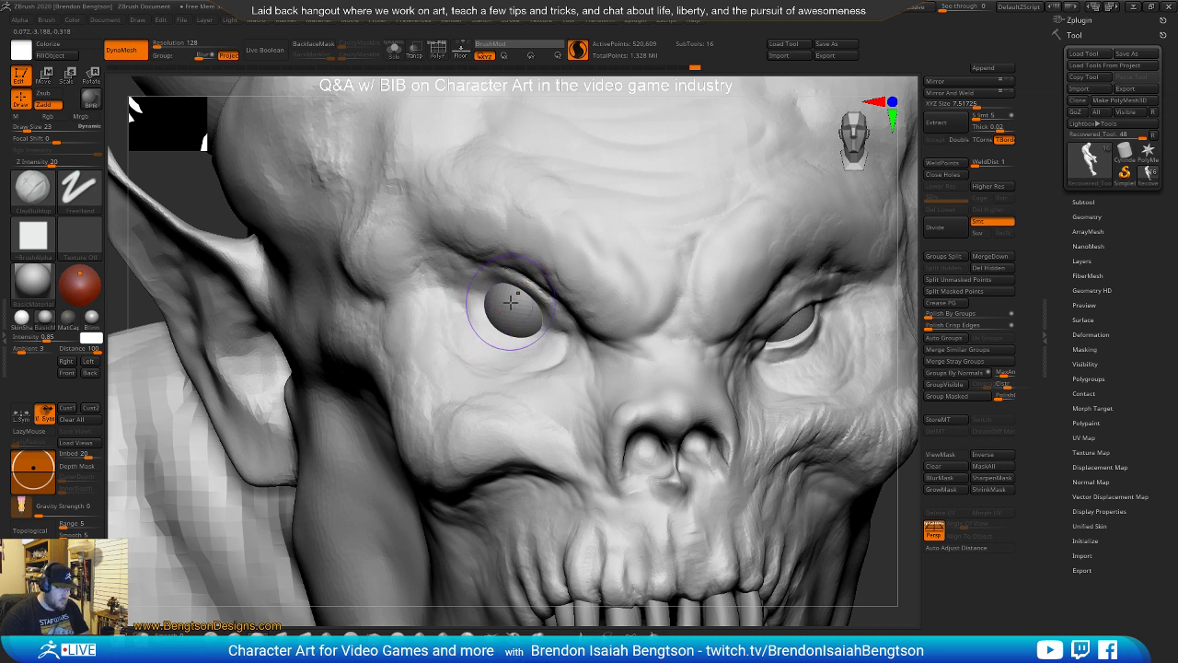
Choose a hatching brush and try fine hatched skin lines across the middle of the forehead and above the brow
key("b")
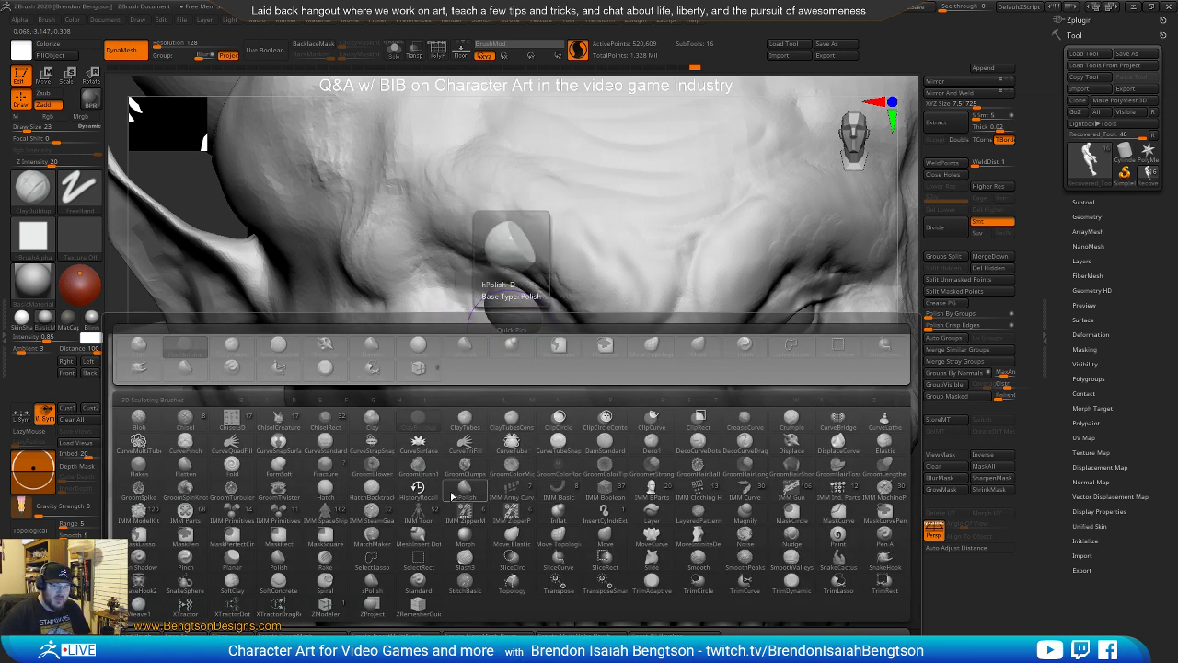
left_click(385, 495)
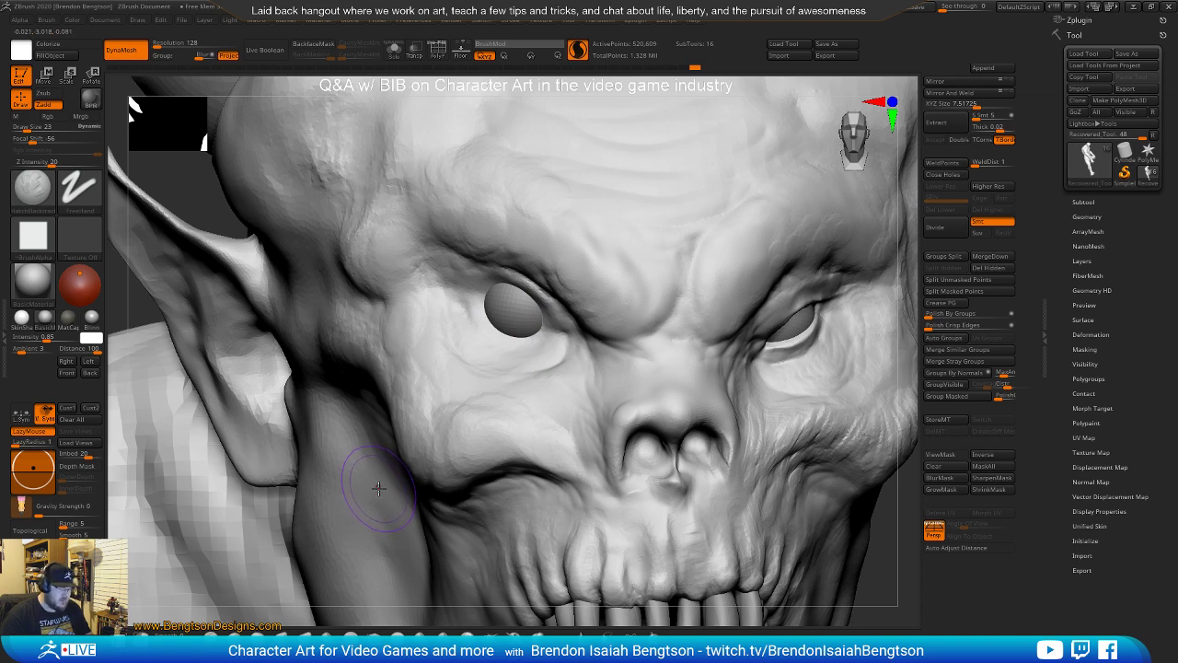
key("b")
left_click(226, 514)
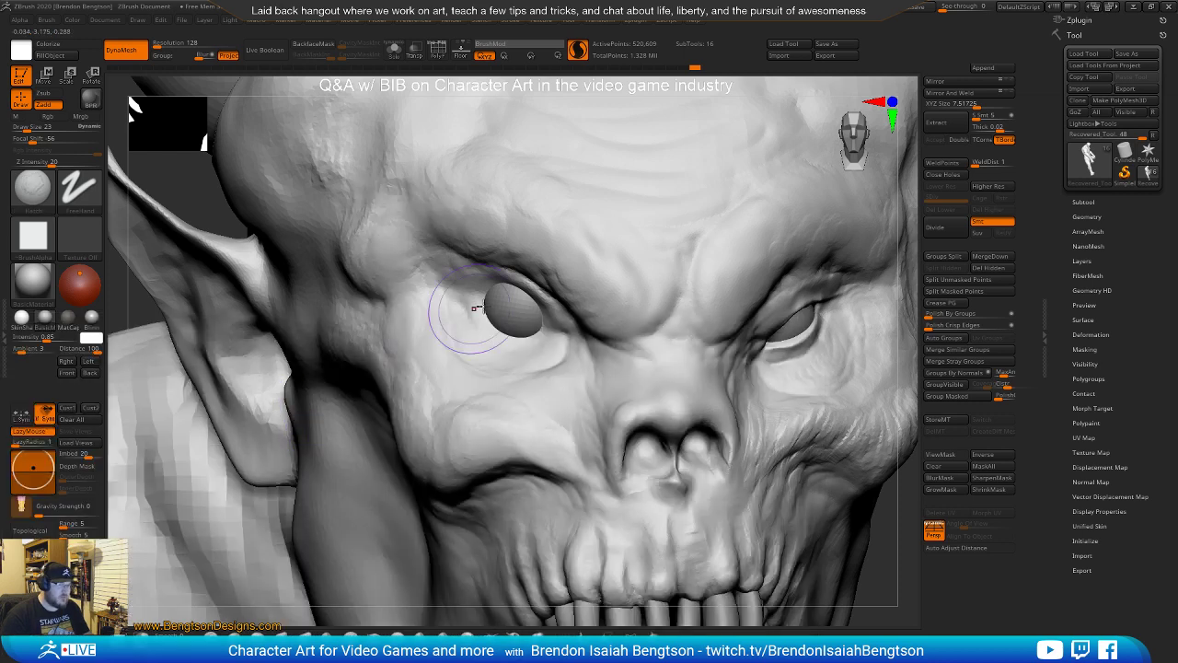
mouse_move(583, 296)
right_mouse_down("ctrl")
mouse_move(584, 392)
mouse_move(584, 313)
mouse_move(582, 375)
right_mouse_up("ctrl")
left_click_drag(590, 319, 608, 399)
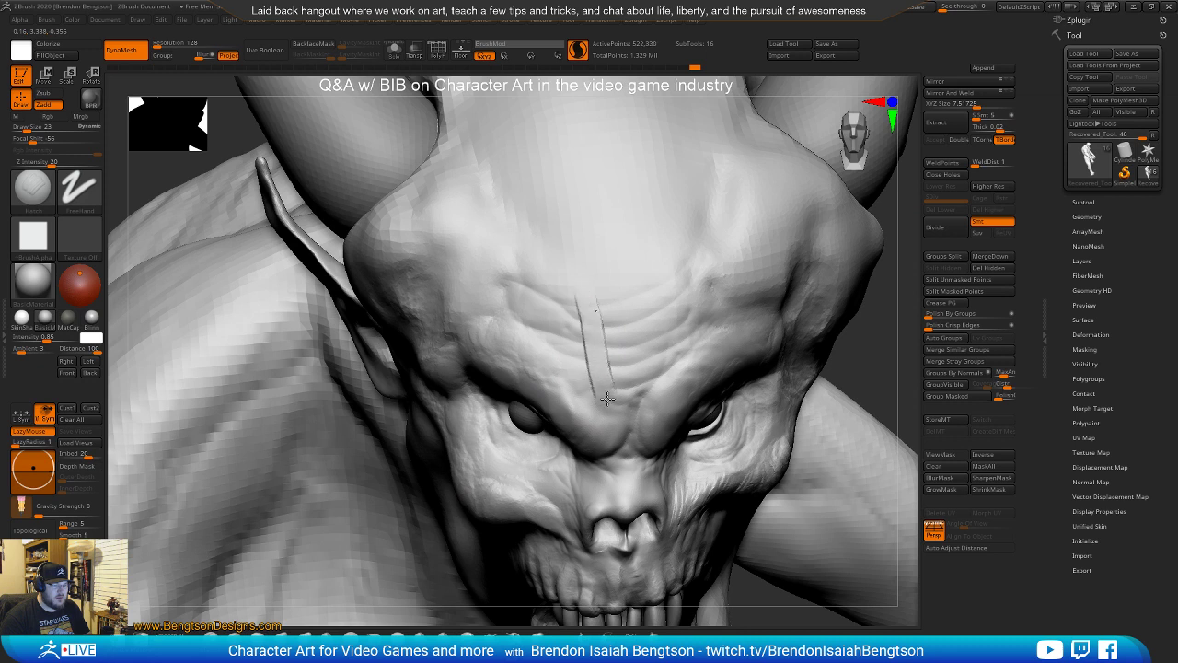
left_click_drag(583, 319, 600, 401)
left_click_drag(554, 331, 595, 400)
mouse_move(529, 346)
left_mouse_down()
mouse_move(598, 395)
mouse_move(529, 364)
mouse_move(603, 414)
mouse_move(539, 398)
mouse_move(595, 420)
left_mouse_up()
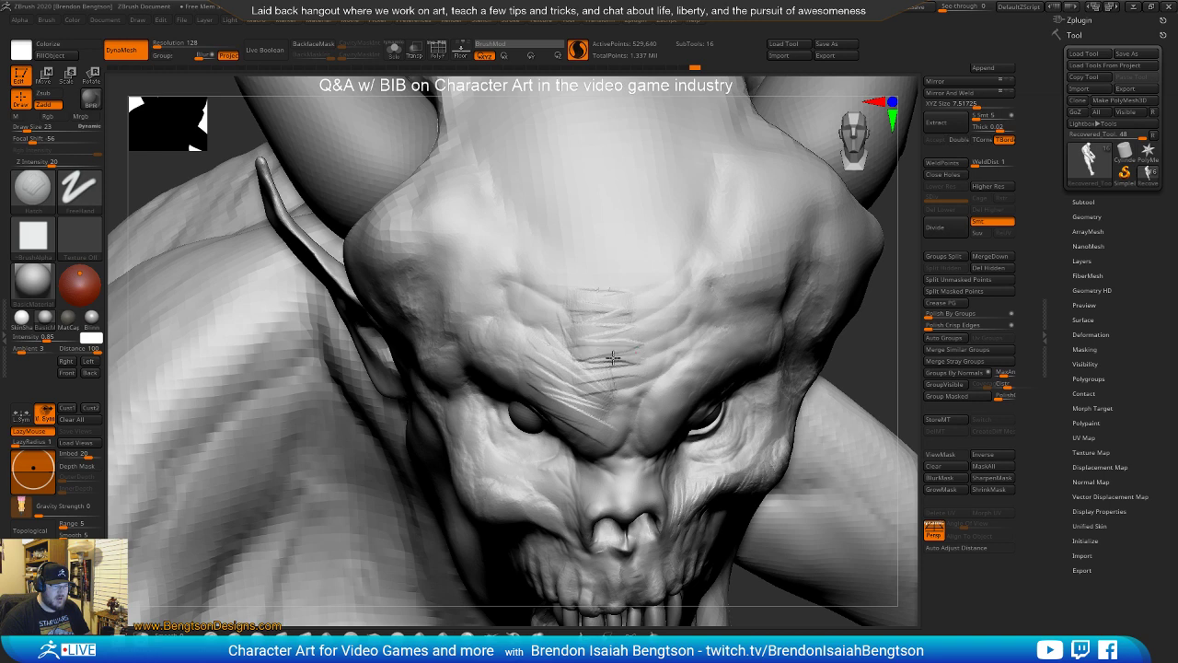
Undo all the hatched strokes on the forehead and brow
key("ctrl+z")
key("ctrl+z")
key("ctrl+z")
key("ctrl+z")
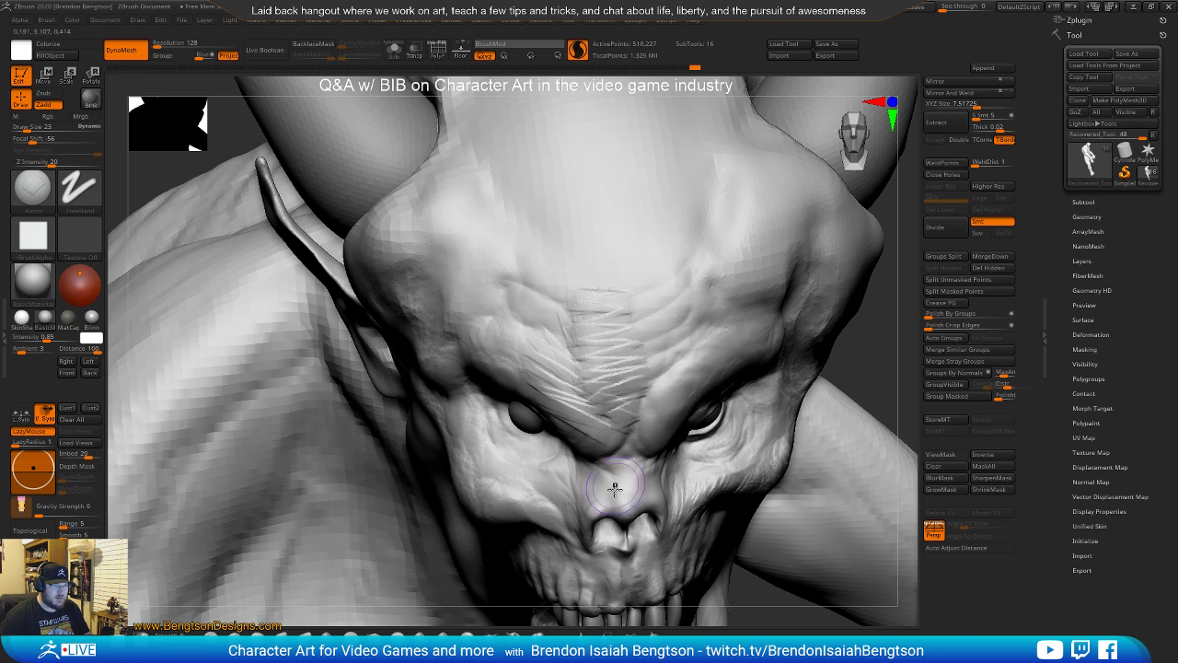
key("ctrl+z")
key("ctrl+z")
key("ctrl+z")
key("ctrl+z")
key("ctrl+z")
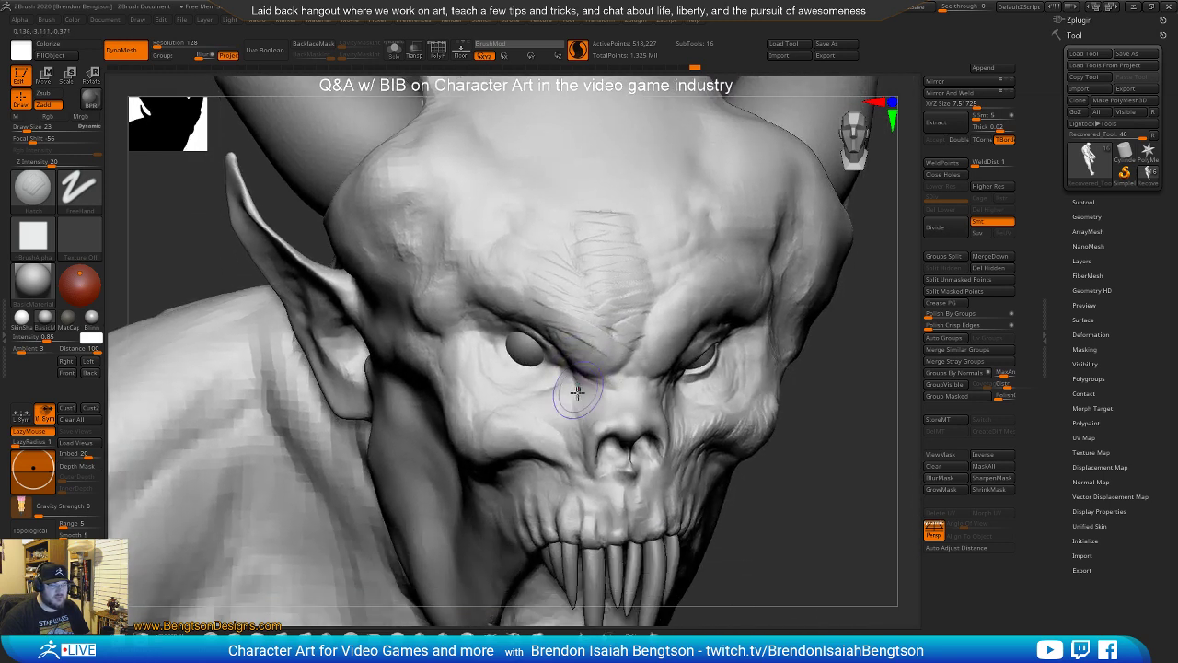
mouse_move(609, 362)
right_mouse_down()
mouse_move(545, 372)
mouse_move(580, 417)
right_mouse_up()
key("ctrl+z")
key("ctrl+z")
key("ctrl+z")
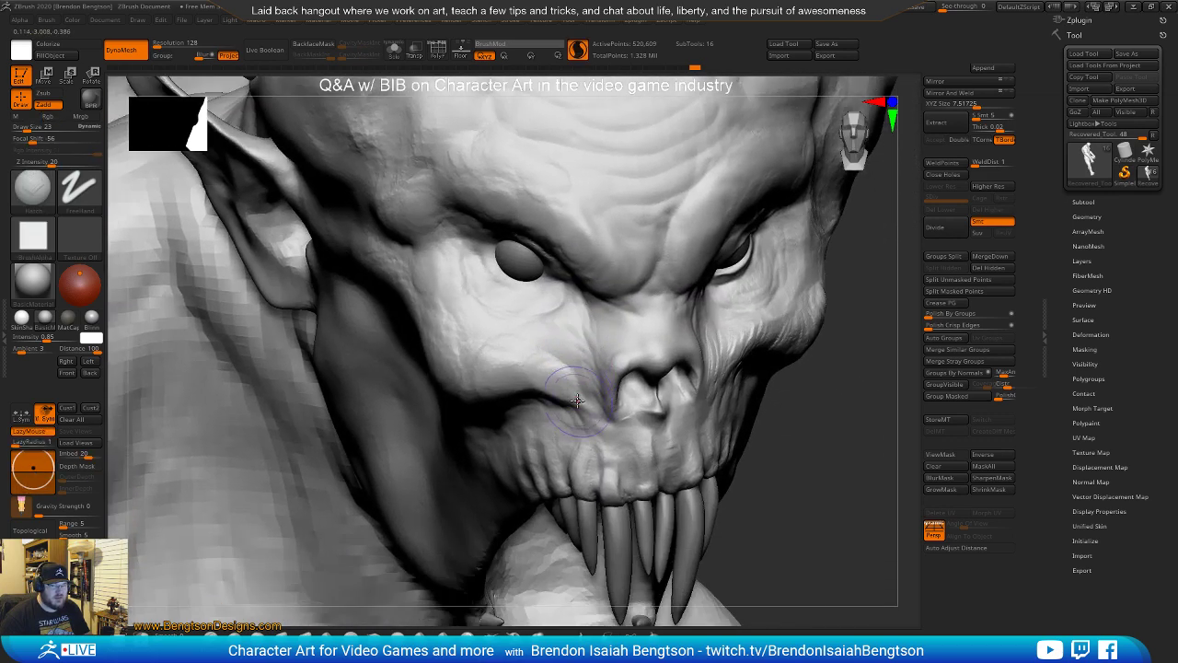
key("ctrl+z")
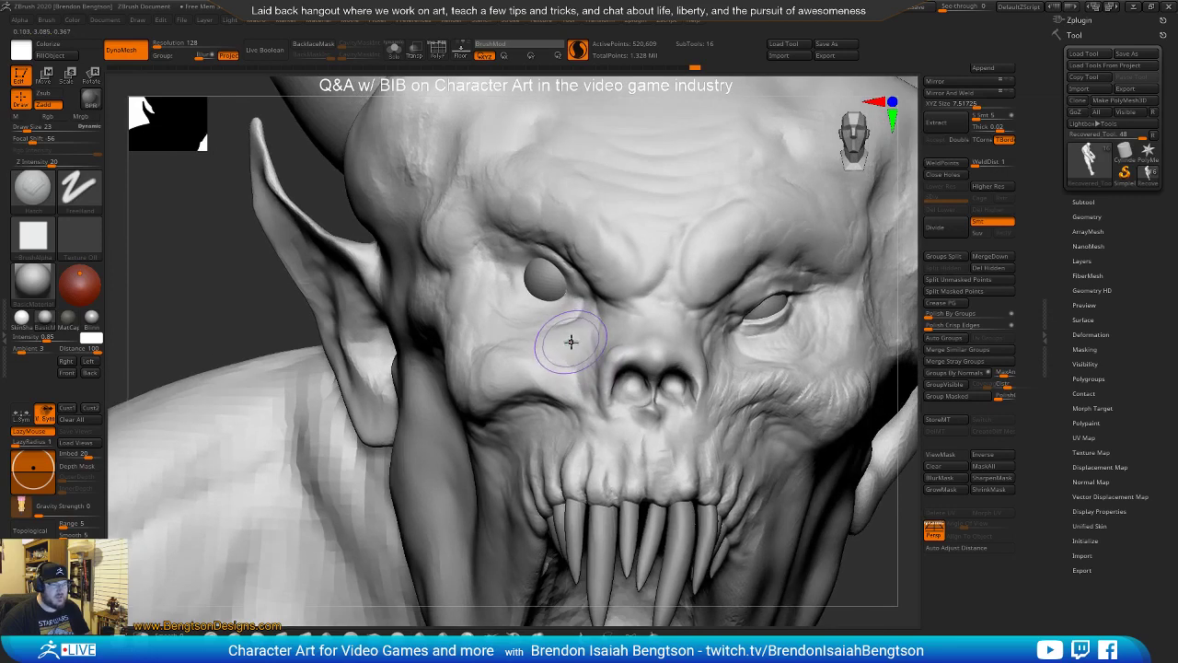
key("ctrl+z")
key("ctrl+z")
key("ctrl+z")
key("ctrl+z")
key("ctrl+z")
key("ctrl+z")
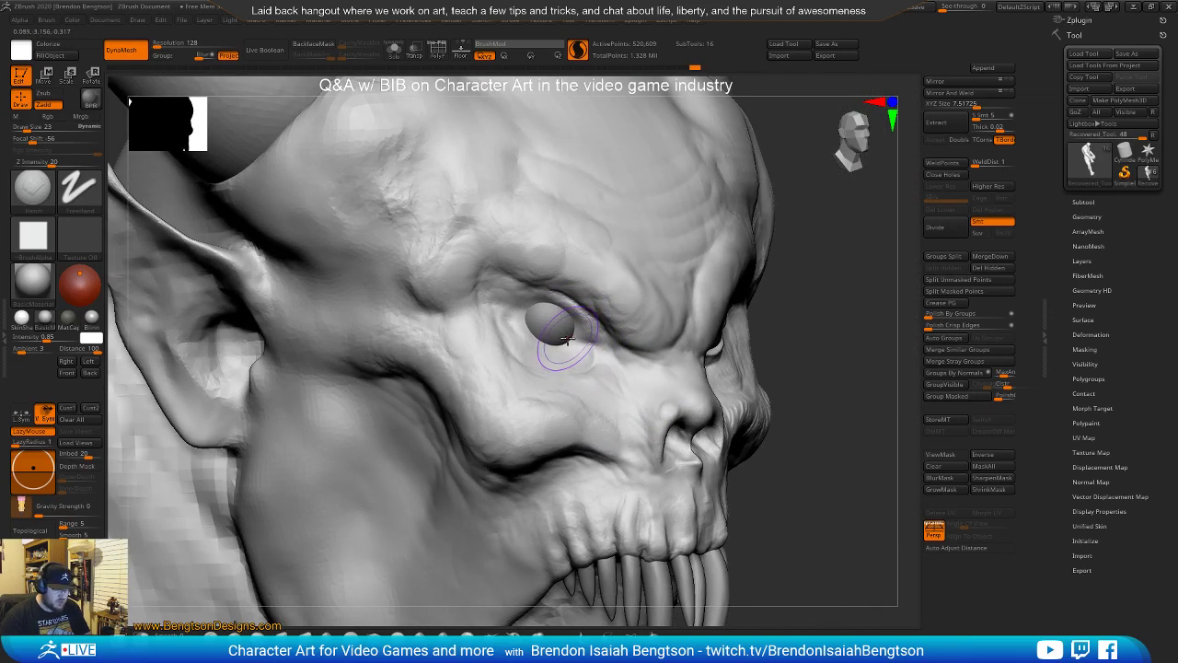
key("ctrl+z")
key("ctrl+z")
key("ctrl+z")
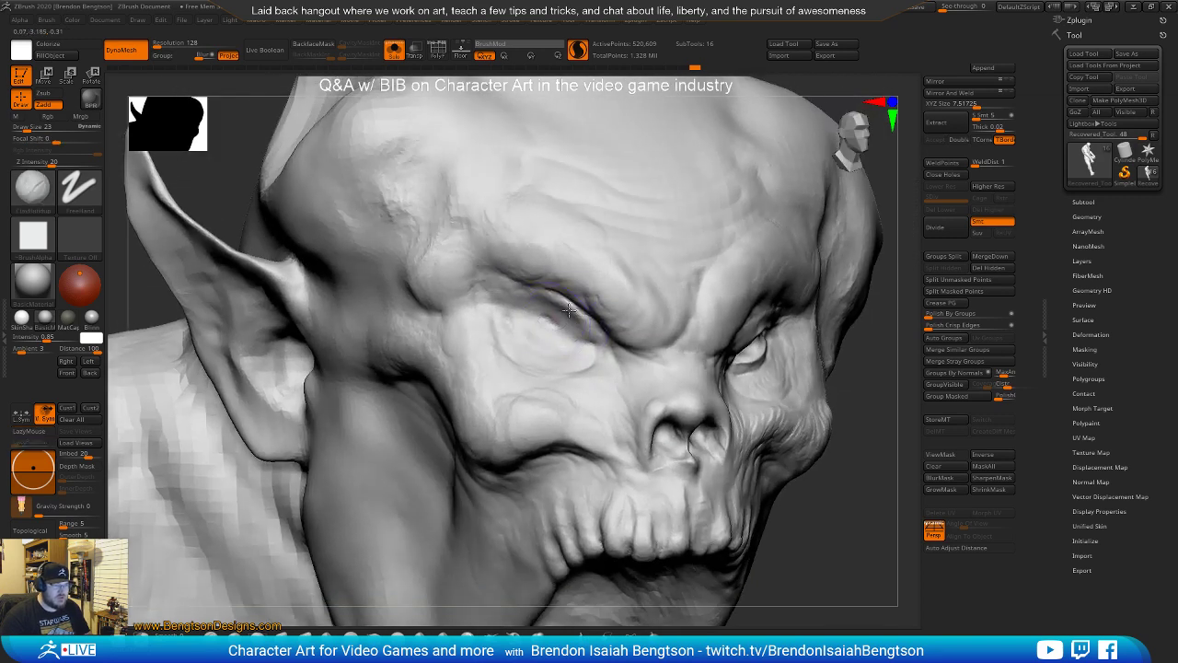
key("ctrl+z")
mouse_move(858, 414)
left_mouse_down()
mouse_move(864, 426)
mouse_move(829, 355)
mouse_move(830, 384)
left_mouse_up()
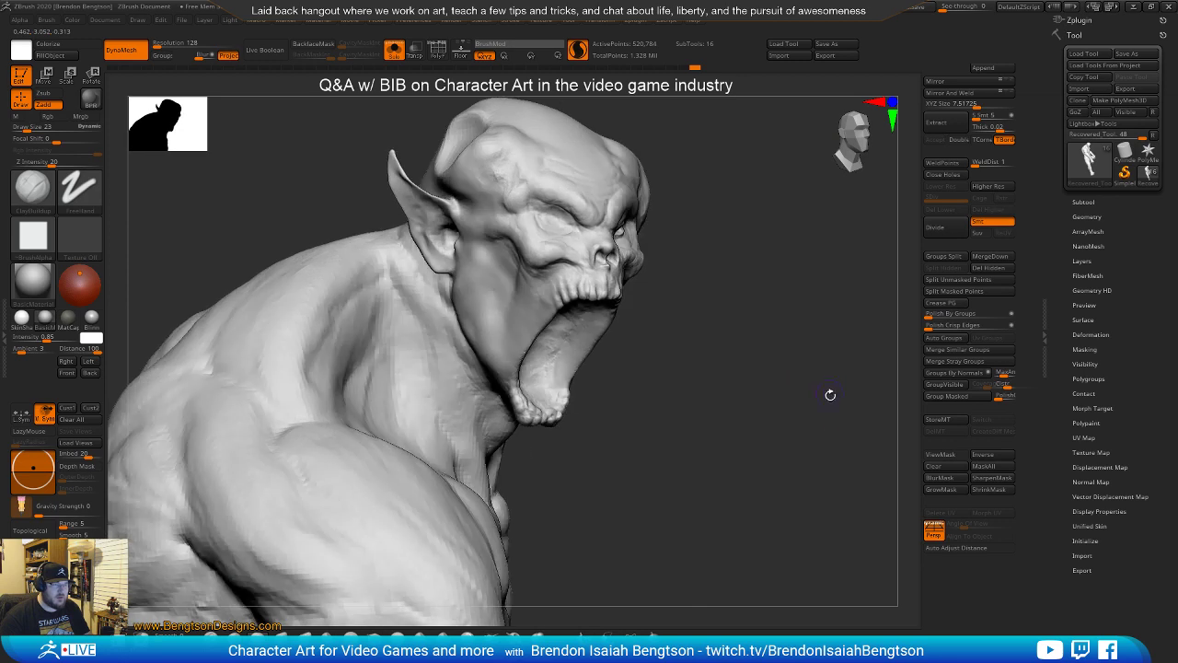
key("ctrl+z")
key("ctrl+z")
key("ctrl+z")
key("ctrl+z")
key("ctrl+z")
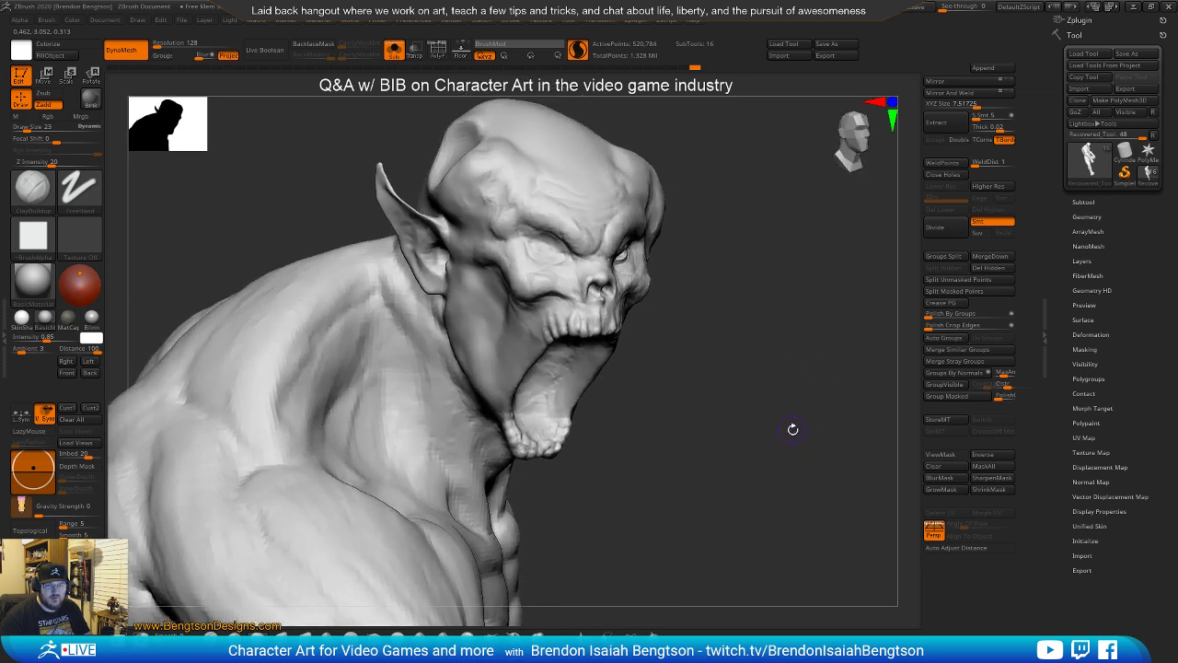
key("ctrl+z")
key("ctrl+z")
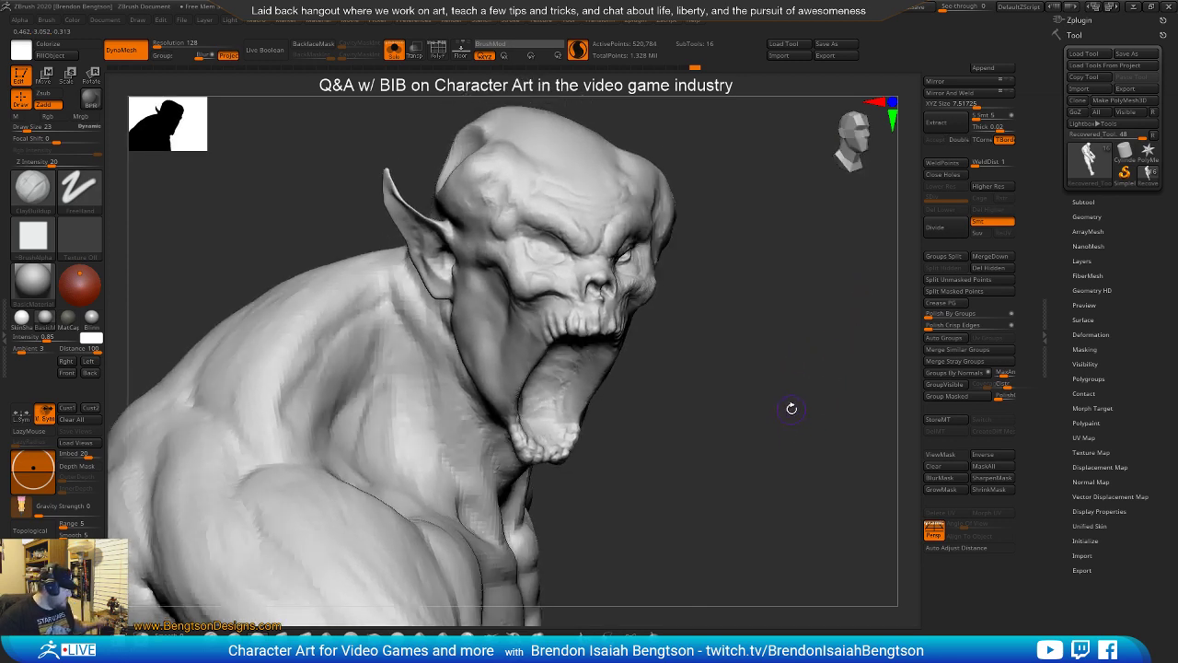
Raise the subtool list's visible count to 12 and duplicate the Recovered_Tool body subtool
left_click(1083, 202)
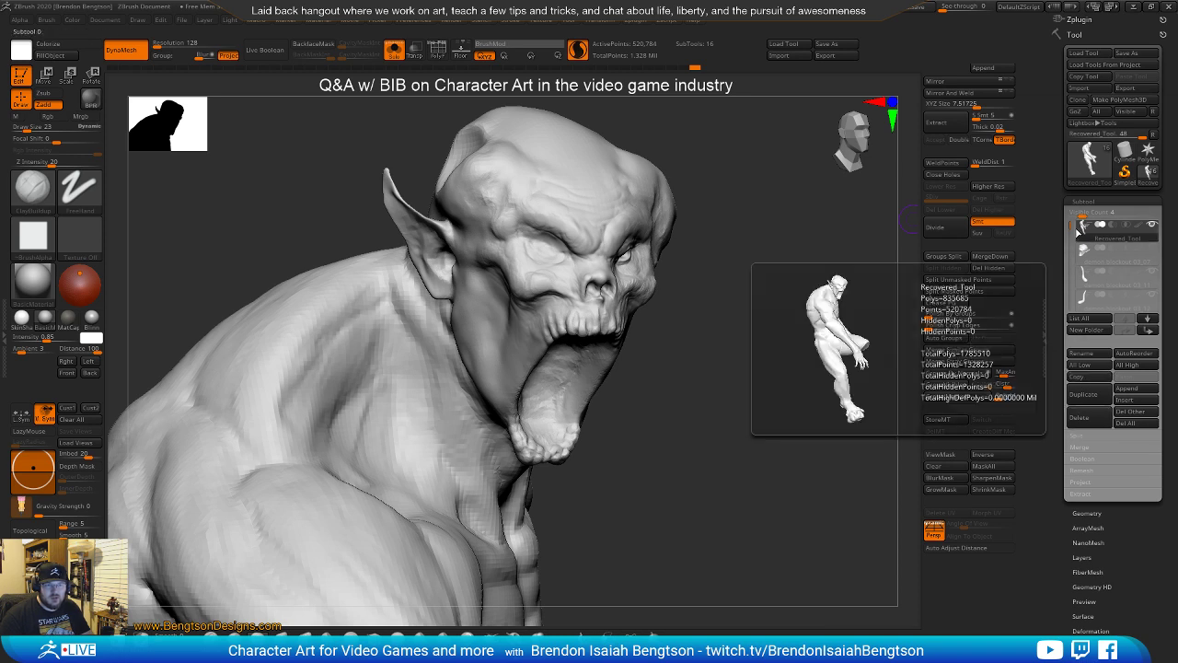
left_click_drag(1070, 226, 1111, 214)
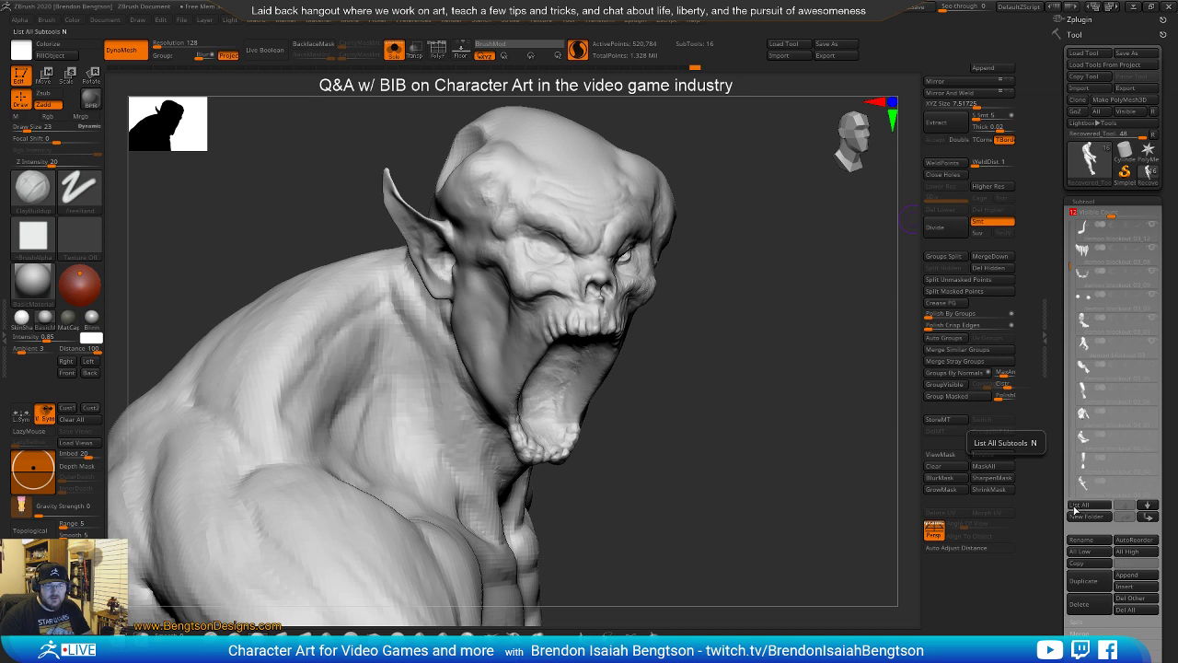
left_click(1086, 581)
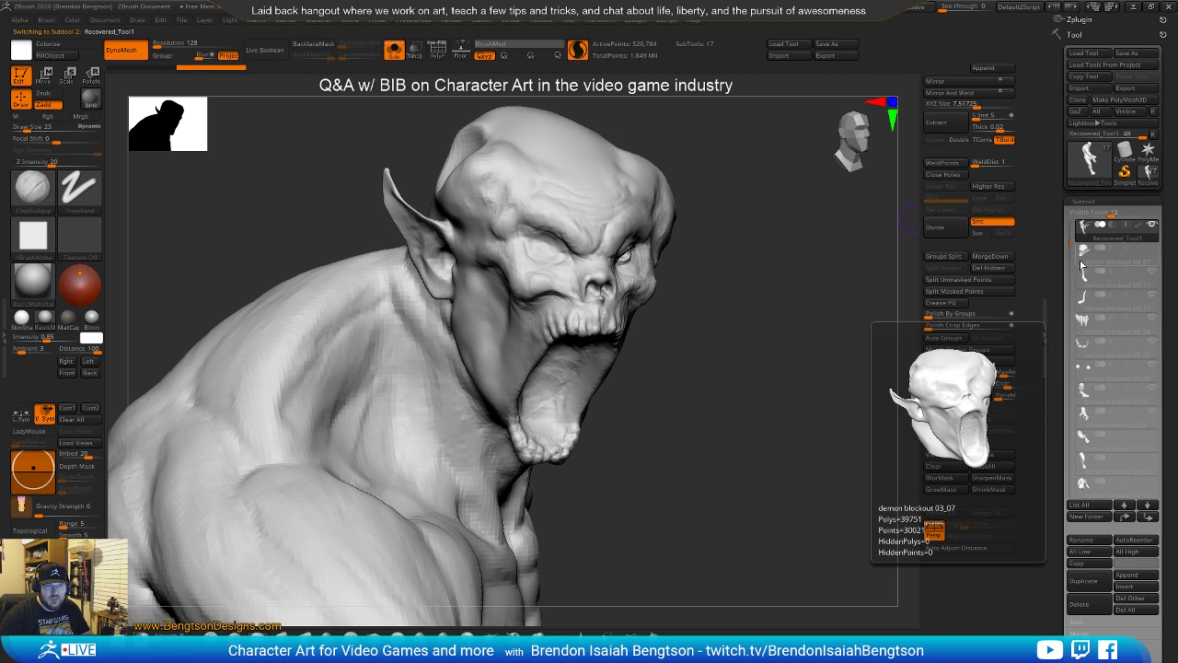
left_click_drag(1068, 235, 1070, 220)
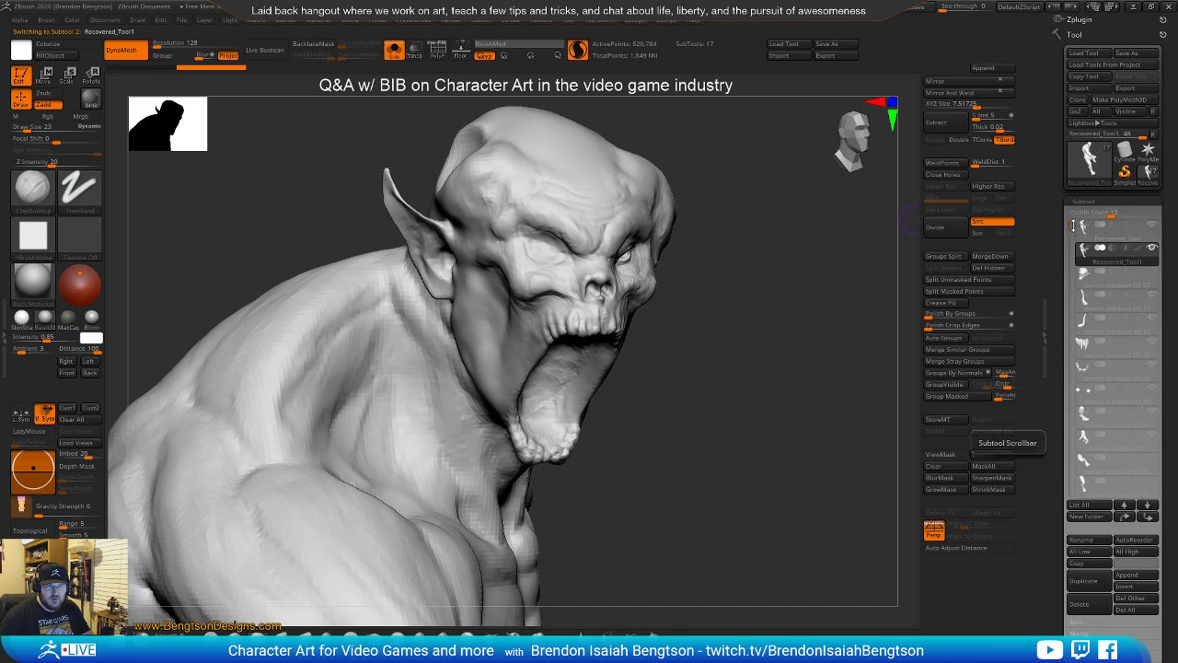
Examine the duplicated body from all around, checking the torso, limbs, feet and the head's side profile
left_click_drag(730, 396, 744, 372)
mouse_move(745, 415)
left_mouse_down("alt")
mouse_move(717, 325)
mouse_move(720, 353)
mouse_move(621, 357)
mouse_move(746, 352)
mouse_move(722, 369)
mouse_move(637, 220)
left_mouse_up("alt")
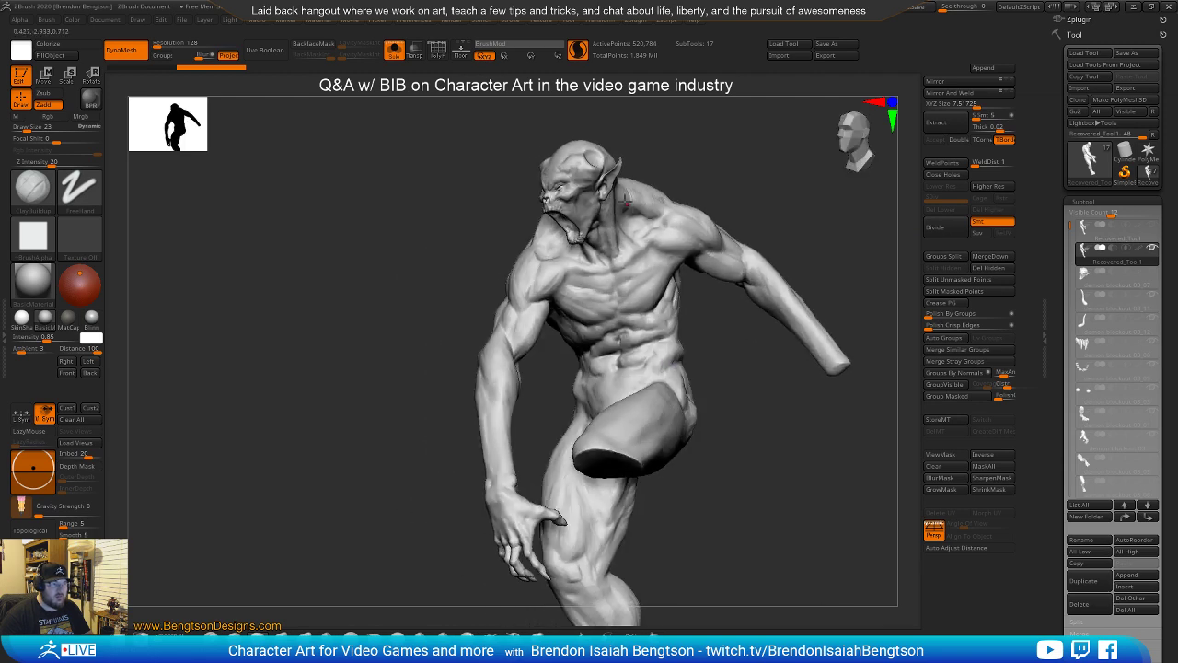
mouse_move(797, 216)
left_mouse_down()
mouse_move(815, 231)
mouse_move(767, 221)
mouse_move(825, 227)
left_mouse_up()
left_click_drag(718, 309, 798, 368)
mouse_move(547, 200)
left_mouse_down()
mouse_move(649, 255)
mouse_move(616, 169)
left_mouse_up()
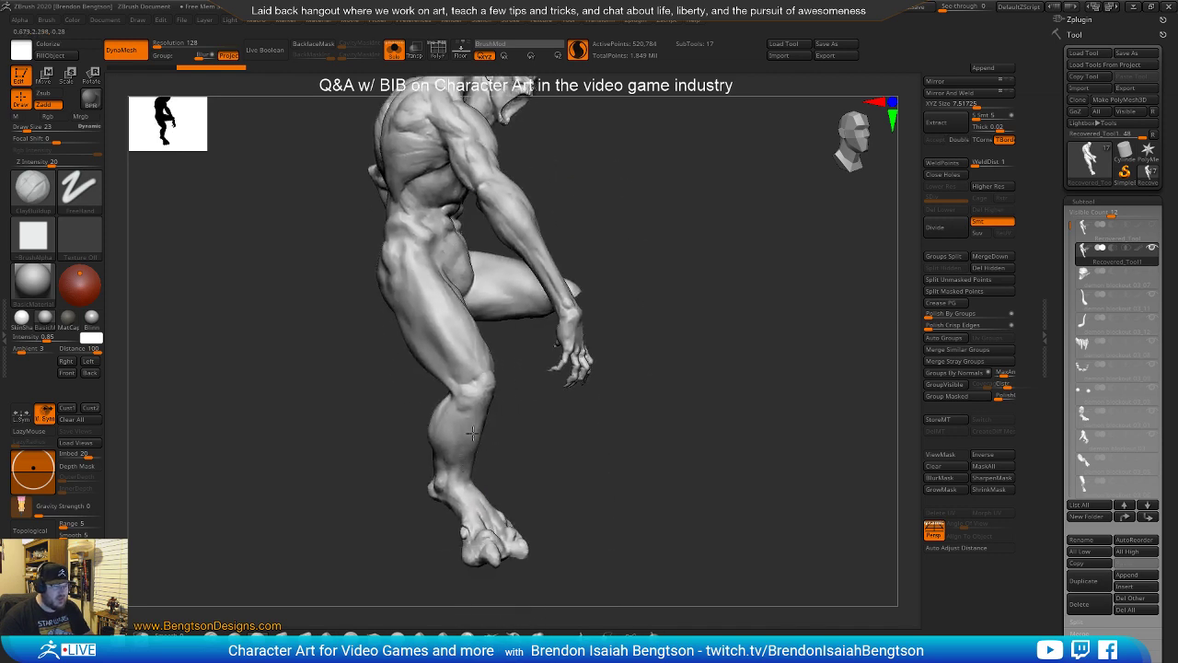
mouse_move(456, 396)
left_mouse_down()
mouse_move(720, 334)
mouse_move(586, 340)
mouse_move(643, 350)
left_mouse_up()
mouse_move(697, 325)
left_mouse_down()
mouse_move(684, 347)
mouse_move(686, 402)
mouse_move(678, 362)
mouse_move(659, 369)
mouse_move(645, 407)
mouse_move(621, 337)
left_mouse_up()
mouse_move(687, 239)
left_mouse_down()
mouse_move(749, 186)
mouse_move(782, 326)
mouse_move(706, 348)
mouse_move(789, 347)
mouse_move(709, 341)
mouse_move(698, 353)
mouse_move(658, 328)
left_mouse_up()
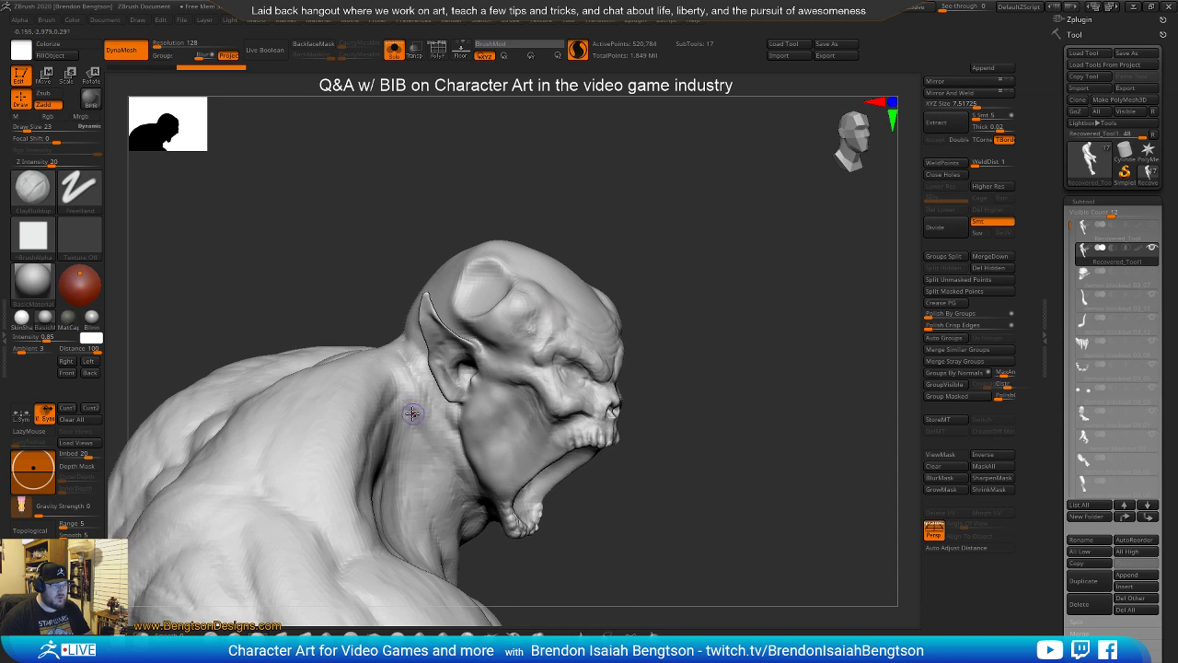
mouse_move(536, 363)
left_mouse_down()
mouse_move(673, 341)
mouse_move(668, 326)
mouse_move(607, 301)
left_mouse_up()
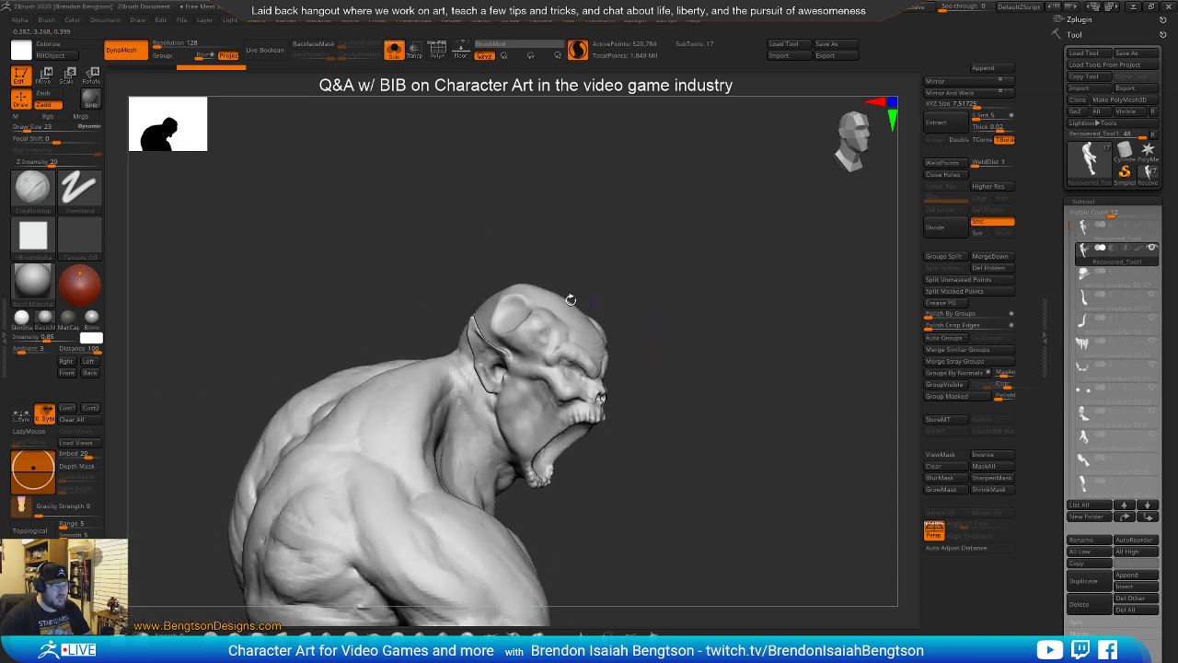
Lasso the head and neck of the duplicated body to separate them from the shoulders and torso, leaving only the body visible
key("ctrl+shift")
left_click_drag(616, 258, 422, 434, "ctrl+shift")
left_click(452, 481, "ctrl+shift")
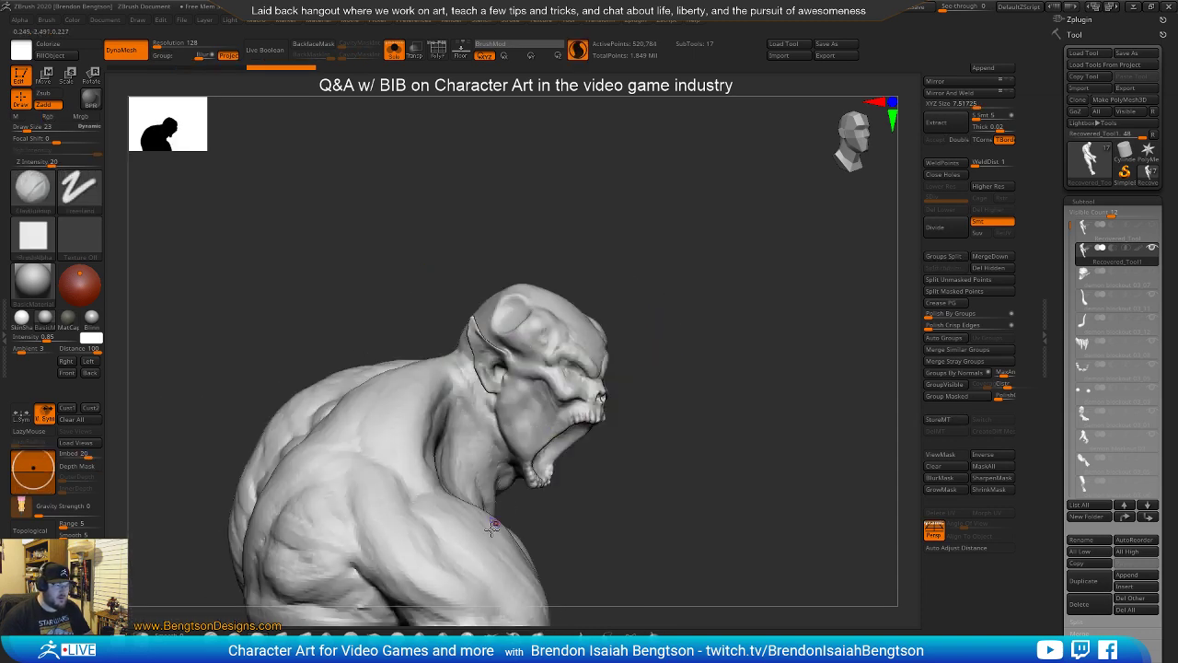
key("ctrl+shift")
mouse_move(670, 267)
left_mouse_down("ctrl+shift")
mouse_move(487, 221)
mouse_move(429, 295)
mouse_move(437, 339)
left_mouse_up("ctrl+shift")
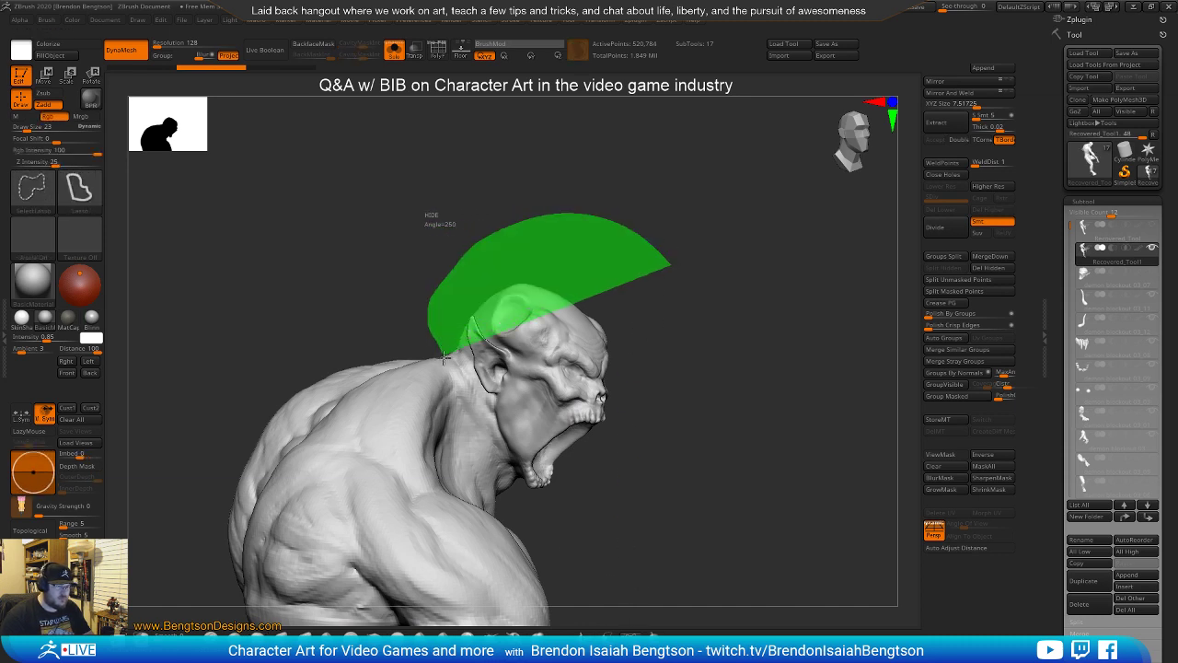
mouse_move(456, 439)
left_mouse_down("ctrl+shift")
mouse_move(473, 487)
mouse_move(592, 539)
mouse_move(635, 543)
left_mouse_up("ctrl+shift")
mouse_move(790, 455)
left_mouse_down()
mouse_move(741, 471)
mouse_move(719, 453)
mouse_move(739, 397)
mouse_move(763, 421)
mouse_move(767, 451)
mouse_move(744, 430)
mouse_move(779, 356)
mouse_move(712, 266)
left_mouse_up()
left_click(778, 415, "ctrl+shift")
mouse_move(541, 214)
left_mouse_down("ctrl+shift")
mouse_move(463, 366)
mouse_move(571, 427)
mouse_move(599, 416)
left_mouse_up("ctrl+shift")
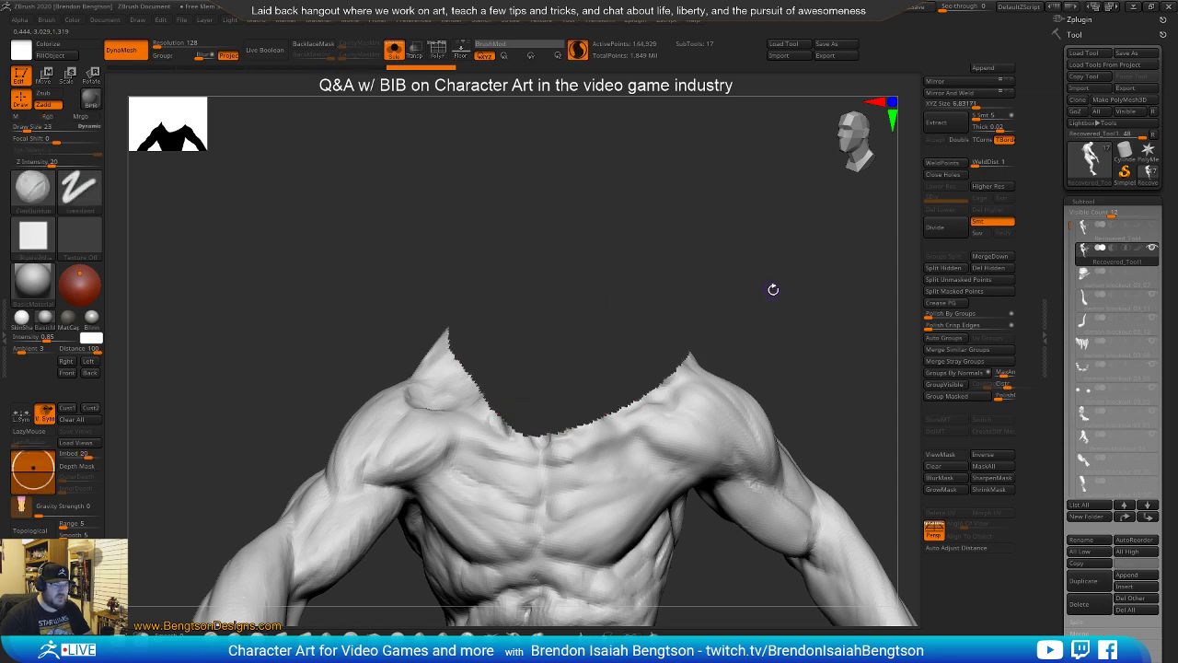
Invert visibility to the head and neck, trim the selection around the shoulder, and delete the hidden body geometry
left_click_drag(771, 292, 823, 289)
mouse_move(775, 320)
left_mouse_down("ctrl+shift")
mouse_move(755, 337)
mouse_move(807, 364)
mouse_move(808, 387)
mouse_move(776, 371)
left_mouse_up("ctrl+shift")
mouse_move(416, 423)
left_mouse_down("ctrl+shift")
mouse_move(414, 351)
mouse_move(177, 478)
left_mouse_up("ctrl+shift")
mouse_move(625, 451)
left_mouse_down()
mouse_move(543, 465)
mouse_move(620, 460)
mouse_move(576, 469)
mouse_move(592, 458)
left_mouse_up()
left_click_drag(714, 355, 897, 172)
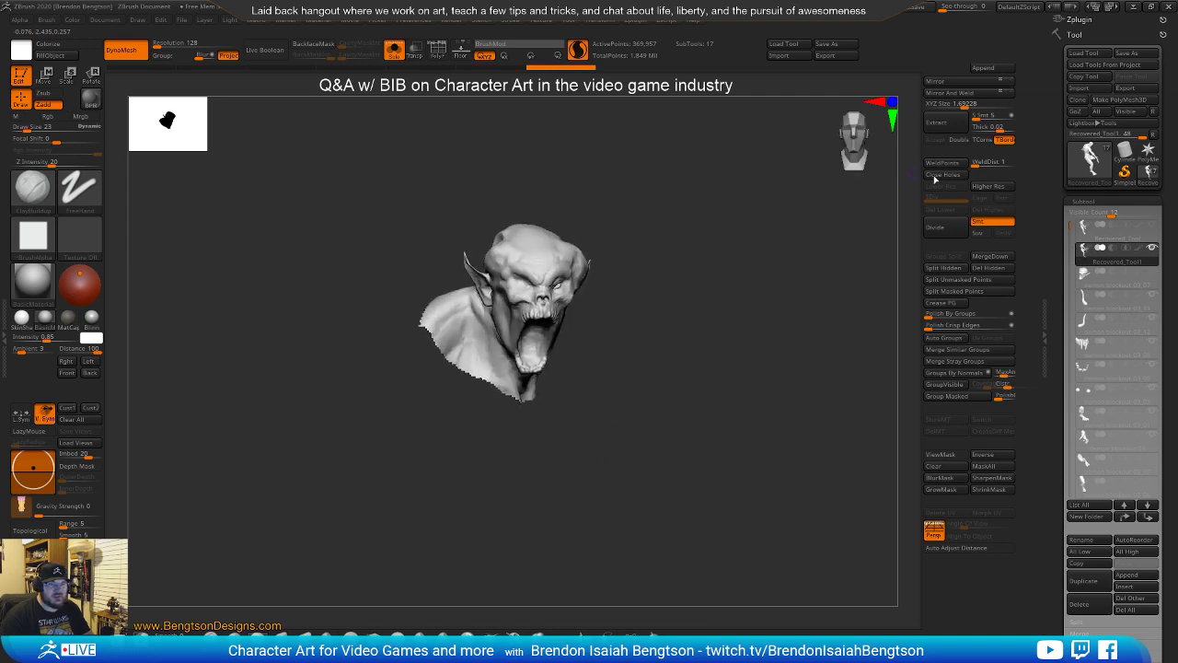
left_click(978, 271)
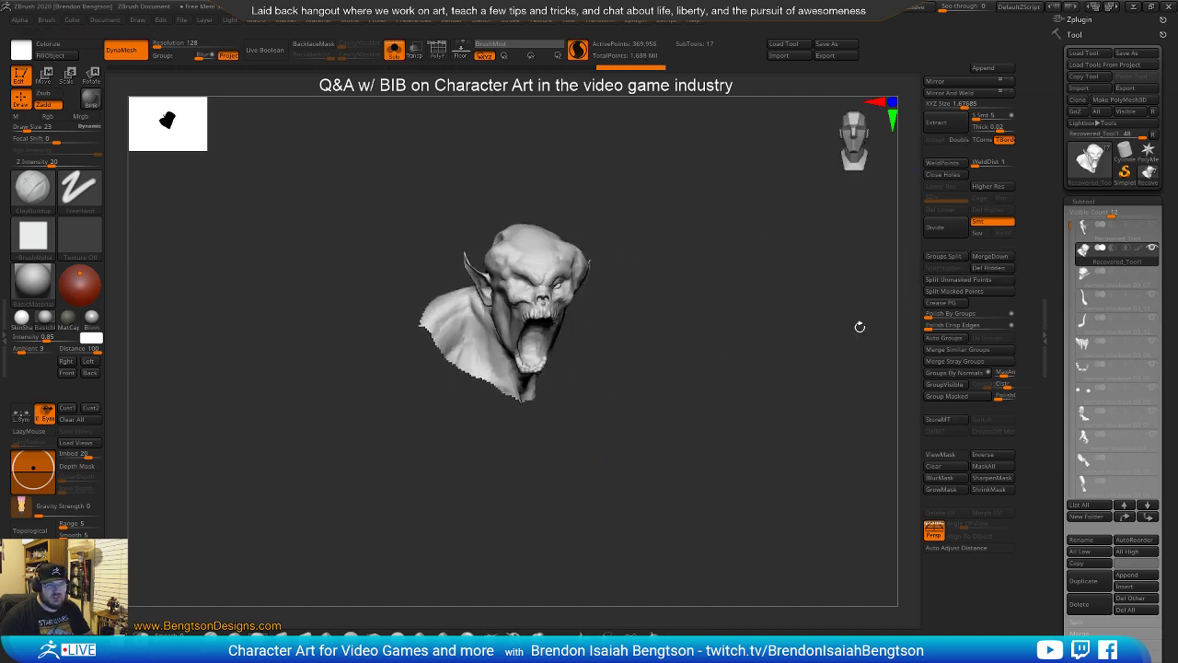
Display the polygroup wireframe on the isolated head and duplicate the head subtool
left_click_drag(730, 377, 734, 469, "alt")
left_click_drag(743, 356, 745, 499, "alt")
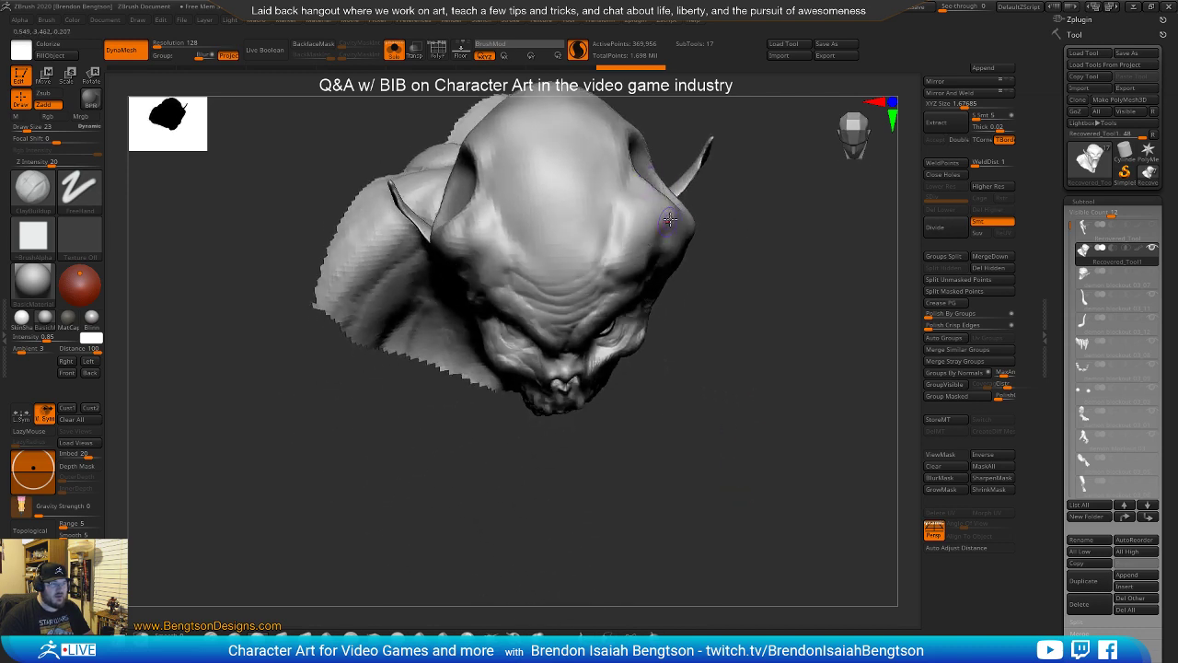
left_click_drag(736, 346, 737, 326)
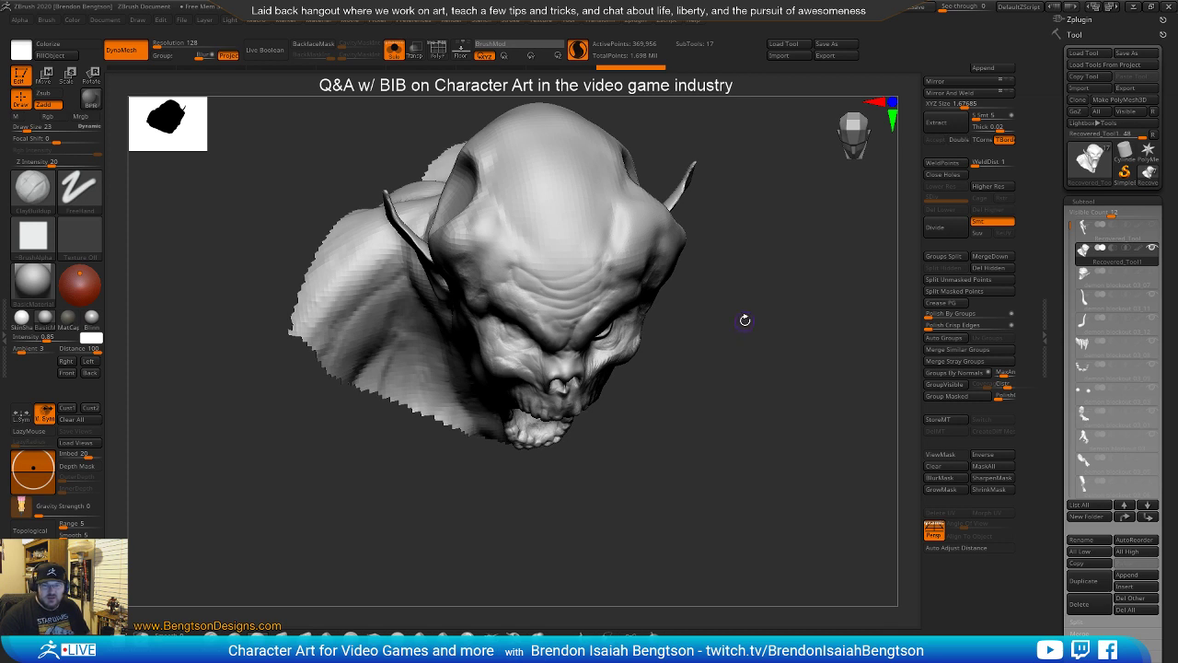
mouse_move(760, 393)
left_mouse_down()
mouse_move(756, 355)
mouse_move(756, 407)
mouse_move(779, 344)
mouse_move(782, 383)
mouse_move(779, 368)
mouse_move(741, 364)
mouse_move(771, 362)
mouse_move(794, 385)
mouse_move(795, 319)
mouse_move(758, 377)
mouse_move(767, 388)
mouse_move(772, 368)
left_mouse_up()
key("shift+f")
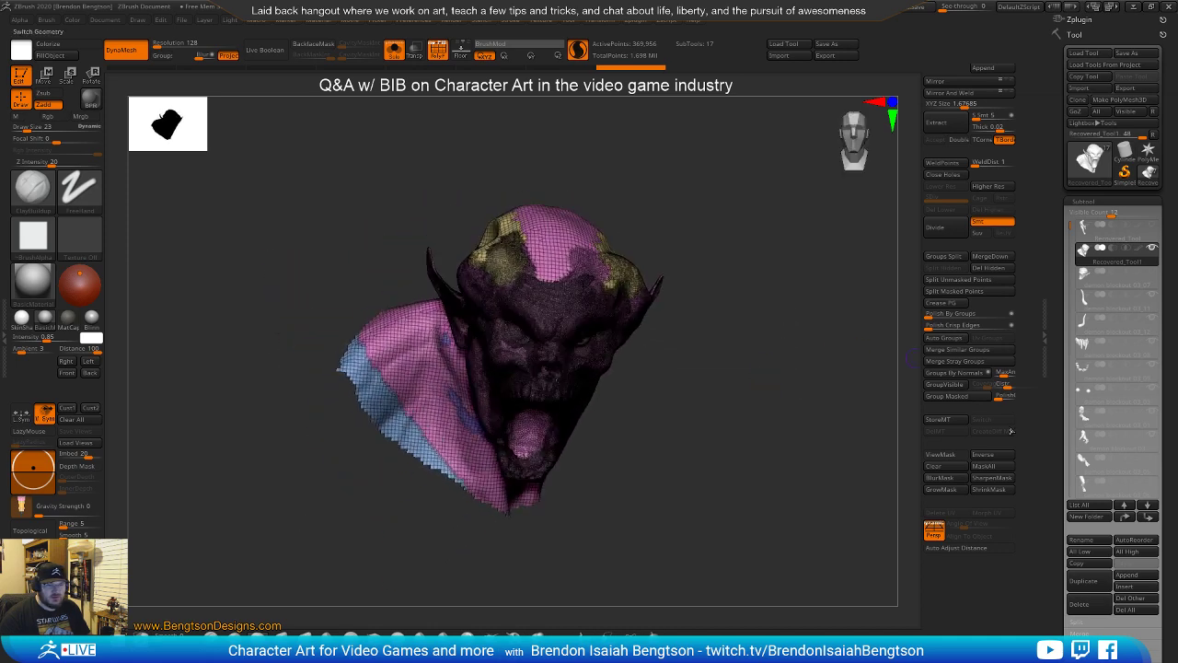
left_click(1086, 584)
Clear the mask on the duplicated head and remesh it with DynaMesh at resolution 128, closing the open neck
left_click_drag(812, 411, 779, 377)
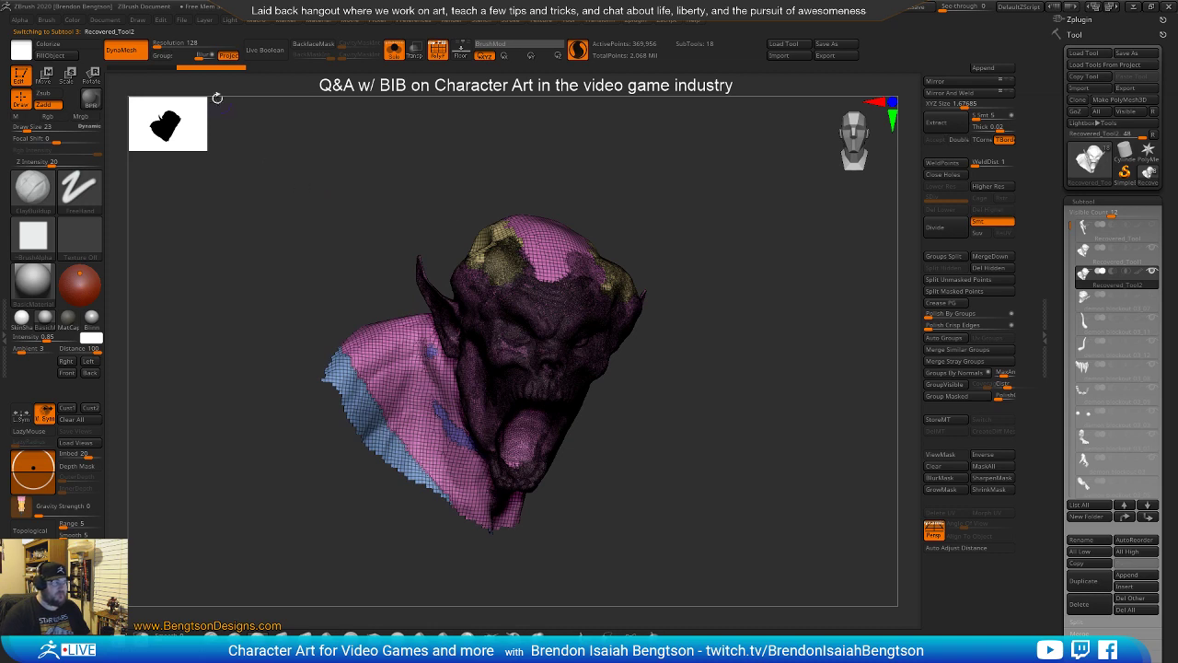
key("ctrl")
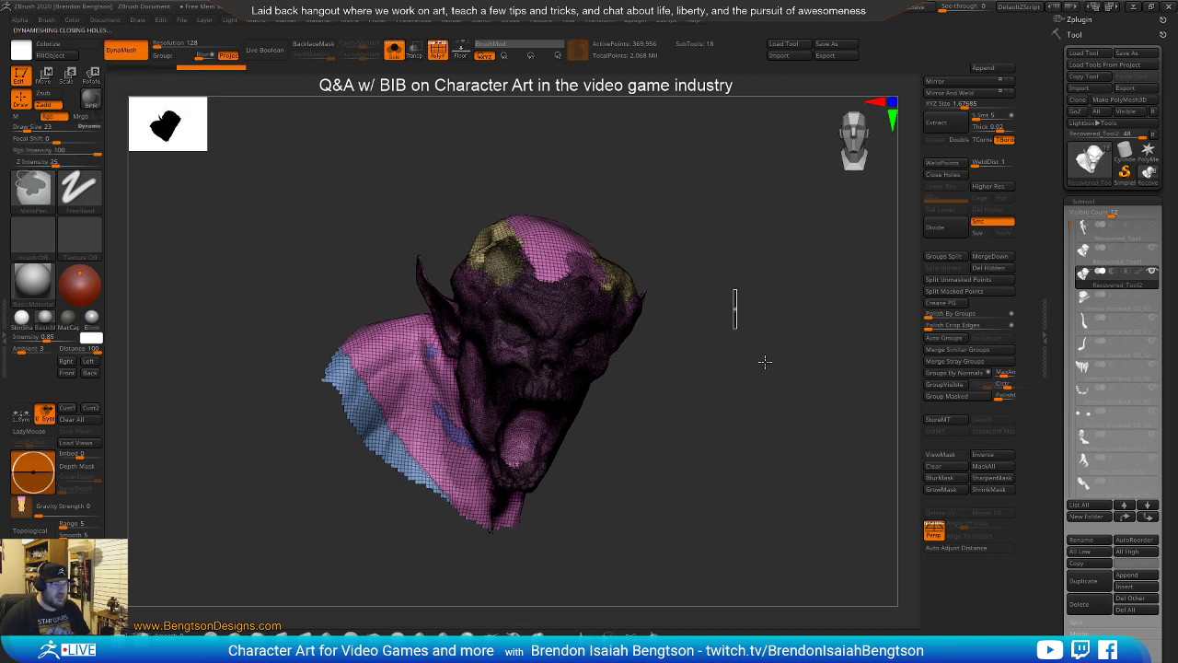
left_click(768, 363, "ctrl")
mouse_move(760, 369)
left_mouse_down()
mouse_move(773, 389)
mouse_move(802, 371)
mouse_move(801, 342)
mouse_move(753, 314)
mouse_move(734, 414)
mouse_move(644, 377)
left_mouse_up()
Lasso-hide the ragged border along the shoulder and beneath the neck of the remeshed head
left_click_drag(399, 245, 314, 358, "ctrl+shift")
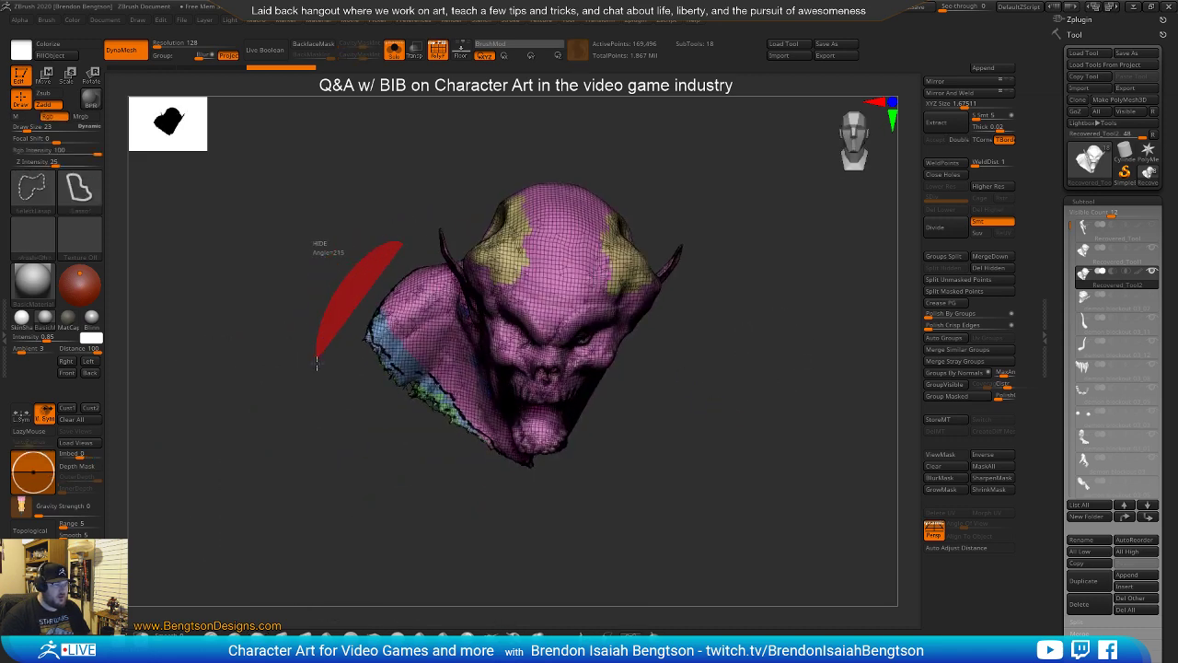
mouse_move(419, 241)
left_mouse_down("ctrl+shift")
mouse_move(398, 363)
mouse_move(350, 448)
mouse_move(361, 433)
left_mouse_up("ctrl+shift")
mouse_move(583, 506)
left_mouse_down()
mouse_move(642, 495)
mouse_move(555, 500)
mouse_move(650, 387)
mouse_move(683, 315)
mouse_move(678, 411)
mouse_move(691, 429)
mouse_move(513, 512)
left_mouse_up()
key("ctrl+shift")
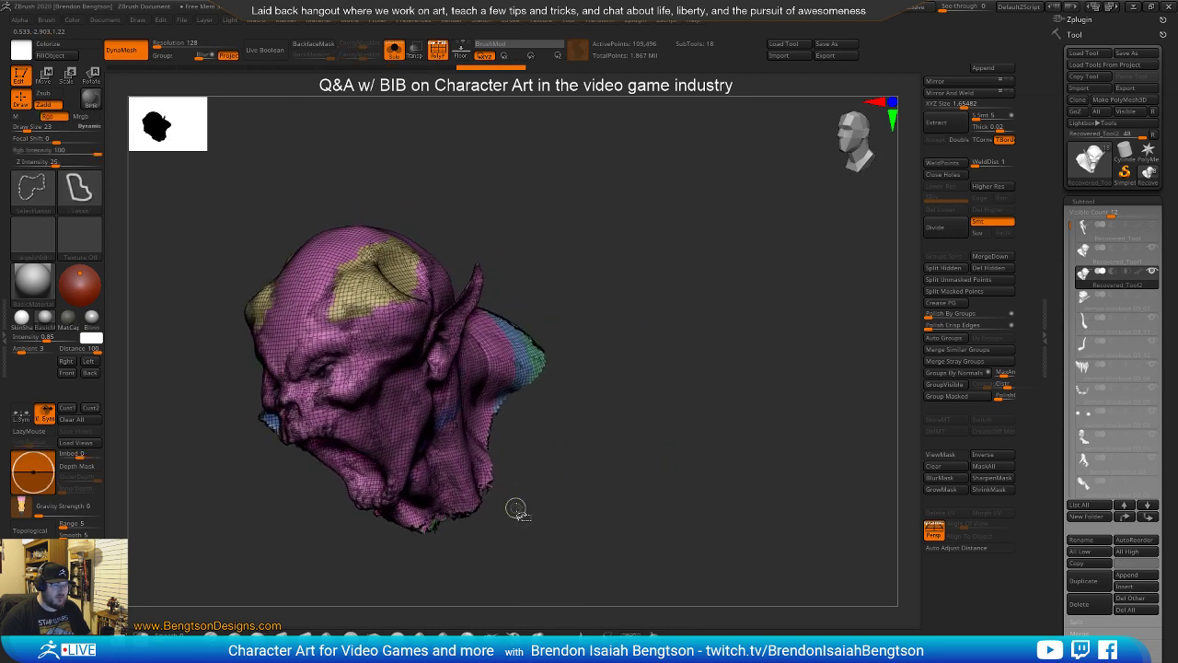
left_click_drag(391, 544, 391, 545, "ctrl+shift")
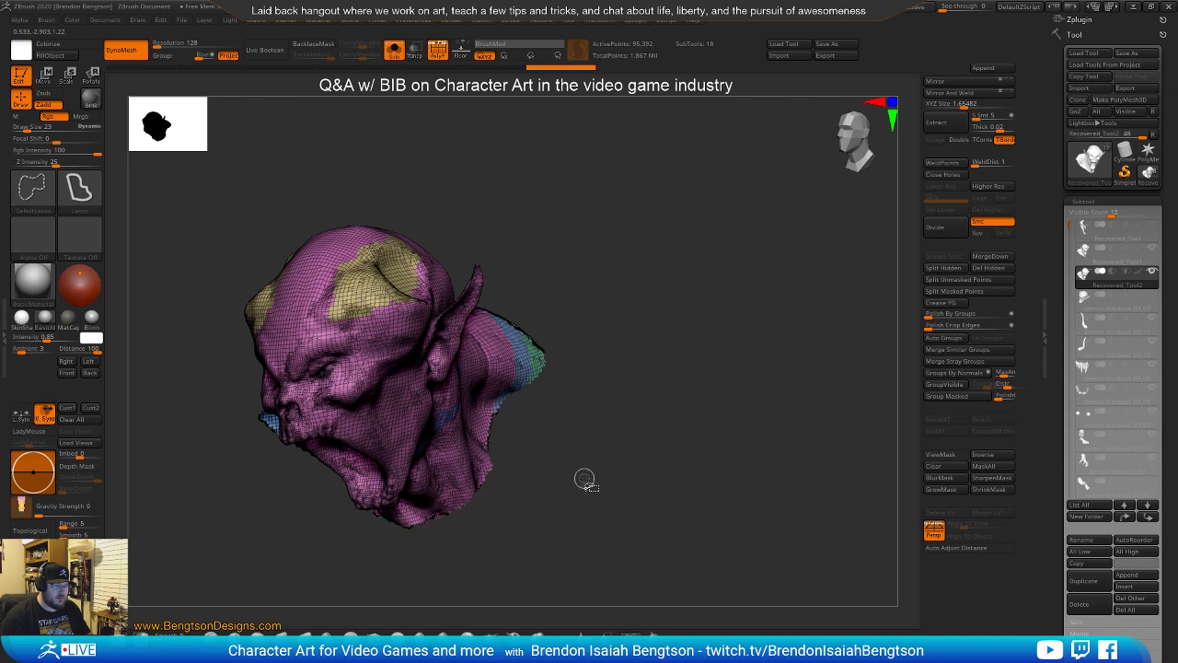
mouse_move(559, 488)
left_mouse_down()
mouse_move(607, 409)
mouse_move(451, 471)
left_mouse_up()
key("ctrl+shift")
left_click_drag(394, 432, 392, 520, "ctrl+shift")
Hide the remaining uneven bits around the neck opening, delete the hidden geometry and remesh the head with DynaMesh
mouse_move(431, 476)
right_mouse_down("alt")
mouse_move(343, 447)
mouse_move(500, 115)
right_mouse_up("alt")
right_click_drag(471, 381, 509, 371)
mouse_move(509, 370)
left_mouse_down()
mouse_move(499, 401)
mouse_move(474, 364)
mouse_move(513, 313)
mouse_move(483, 368)
left_mouse_up()
left_click_drag(562, 331, 478, 280)
mouse_move(444, 408)
left_mouse_down("ctrl+shift")
mouse_move(580, 511)
mouse_move(488, 210)
left_mouse_up("ctrl+shift")
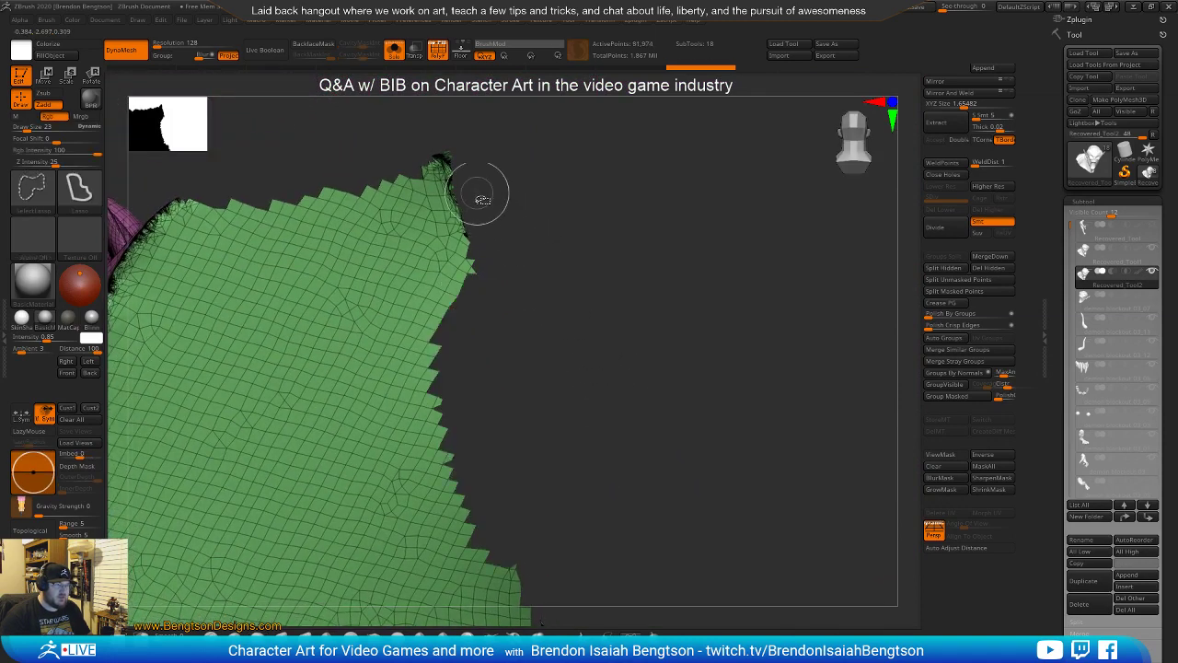
mouse_move(589, 289)
left_mouse_down()
mouse_move(610, 337)
mouse_move(595, 415)
mouse_move(601, 480)
mouse_move(574, 515)
mouse_move(610, 469)
mouse_move(607, 408)
mouse_move(502, 428)
left_mouse_up()
left_click_drag(538, 496, 541, 493, "ctrl+alt+shift")
mouse_move(574, 401)
left_mouse_down()
mouse_move(561, 479)
mouse_move(513, 523)
mouse_move(525, 514)
left_mouse_up()
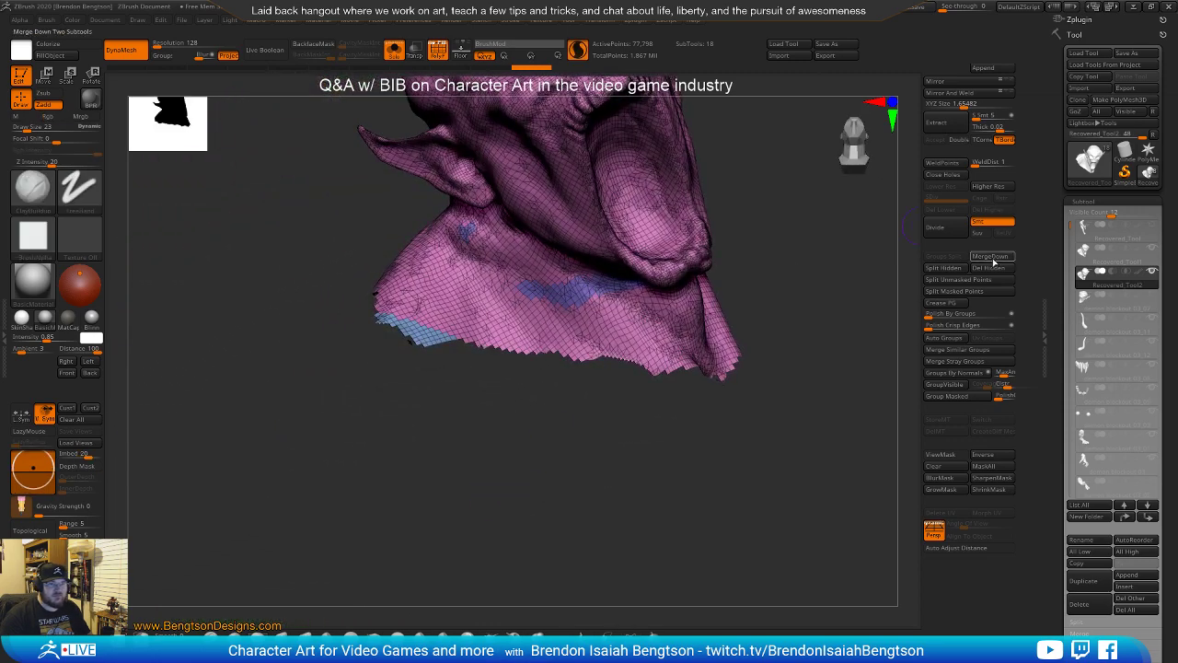
left_click(993, 269)
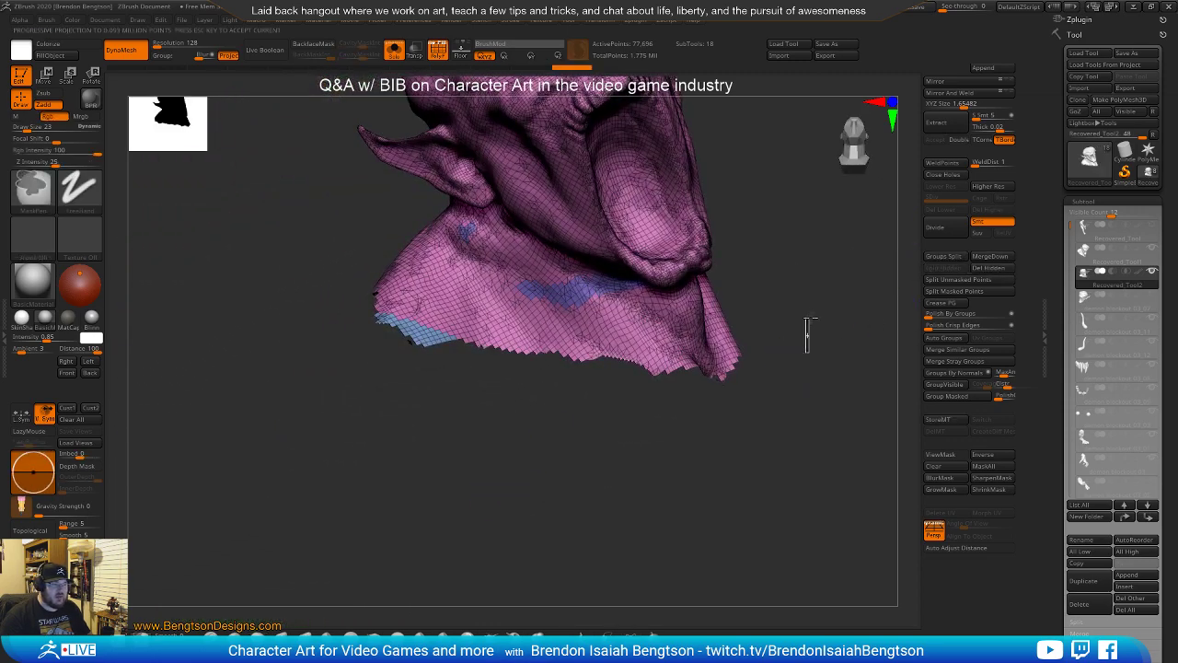
mouse_move(805, 321)
left_mouse_down()
mouse_move(786, 328)
mouse_move(803, 279)
mouse_move(843, 255)
mouse_move(794, 298)
mouse_move(784, 214)
mouse_move(789, 310)
mouse_move(872, 273)
mouse_move(723, 371)
mouse_move(798, 344)
mouse_move(775, 368)
mouse_move(787, 377)
mouse_move(808, 328)
mouse_move(810, 339)
mouse_move(421, 402)
left_mouse_up()
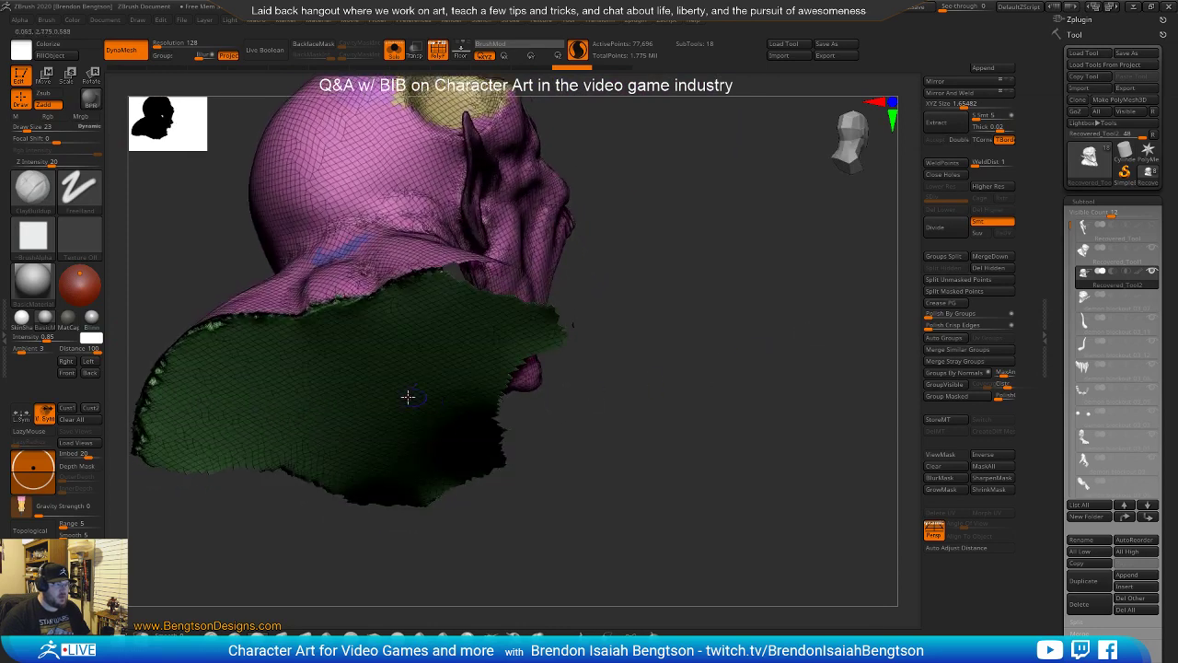
Isolate the green cap polygroup under the neck, invert visibility to hide it, and delete the hidden geometry
left_click(411, 382, "ctrl+shift")
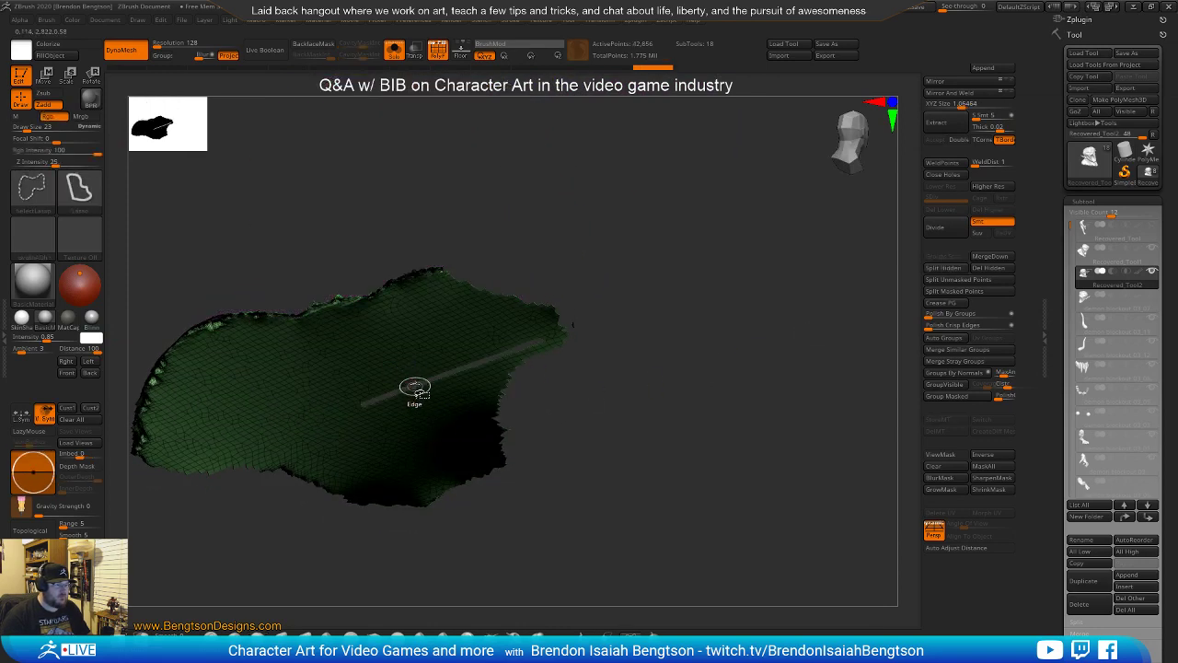
left_click(415, 393, "ctrl+shift")
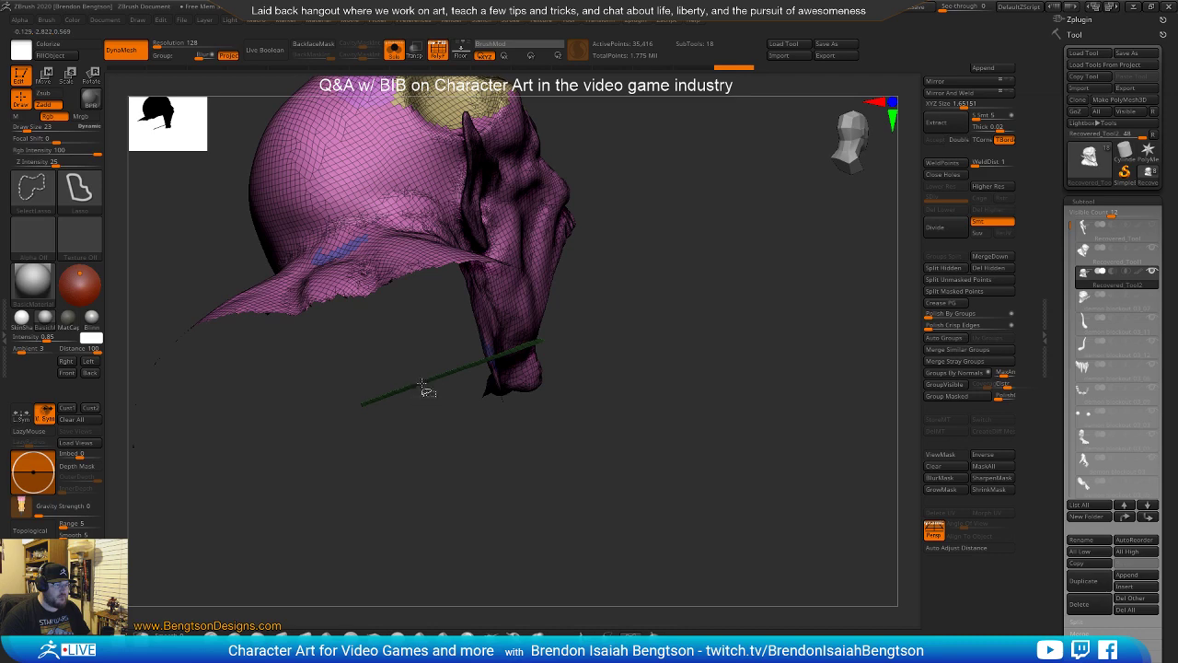
left_click_drag(742, 319, 913, 263)
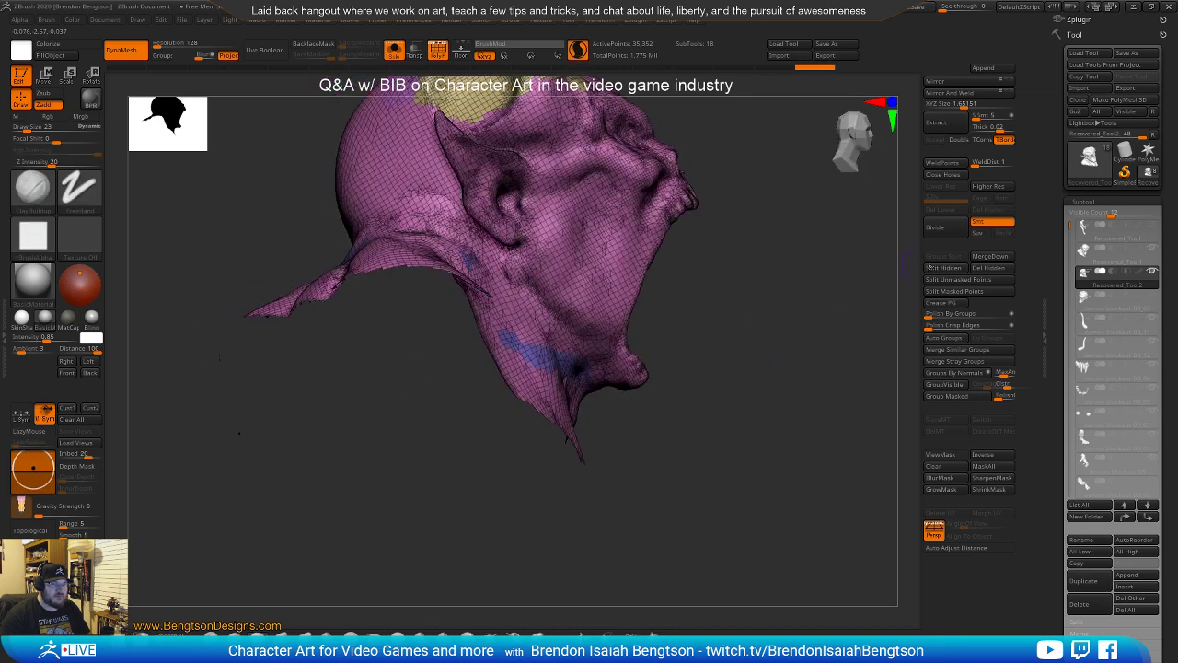
left_click(977, 268)
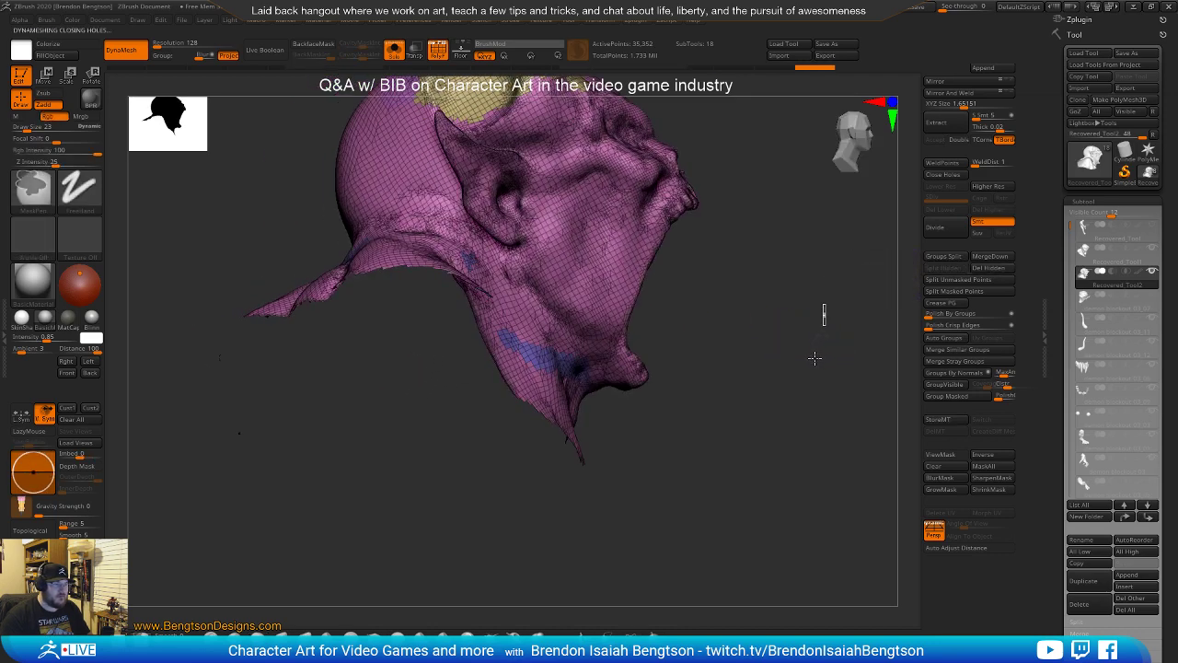
Undo the cap deletion, the remeshing and the last trims around the neck border
key("ctrl+z")
mouse_move(813, 339)
left_mouse_down()
mouse_move(763, 394)
mouse_move(765, 374)
mouse_move(784, 353)
mouse_move(783, 390)
left_mouse_up()
key("ctrl+z")
left_click_drag(645, 441, 768, 397)
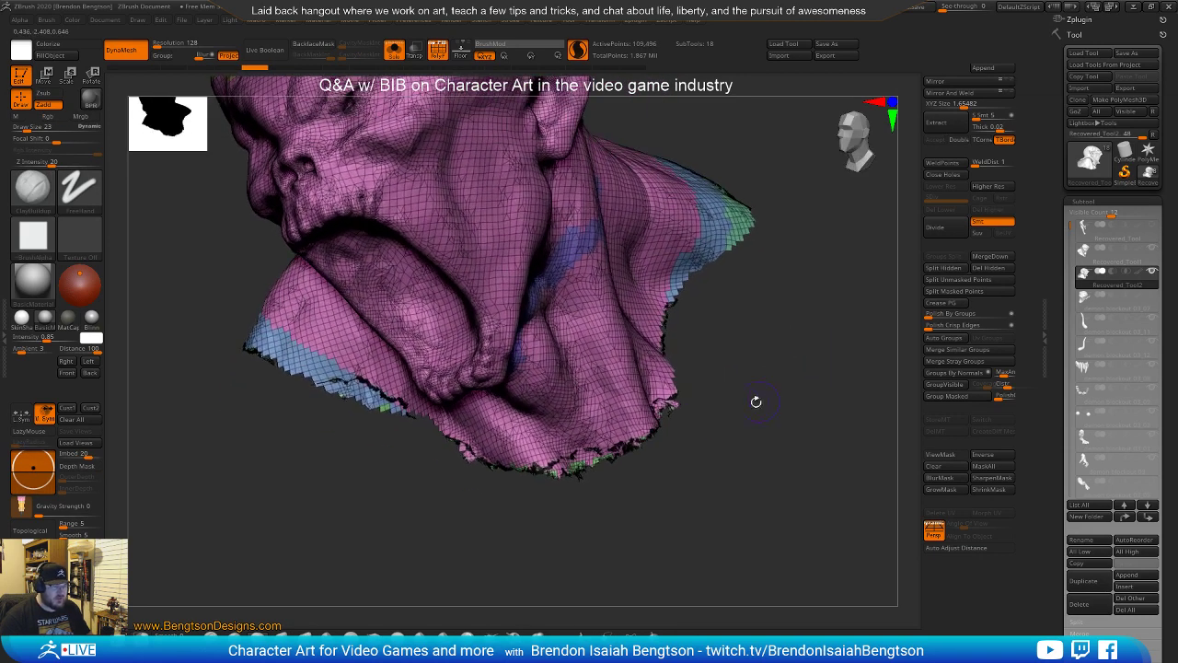
Turn off the wireframe and thicken the neck's cut edge using the Inflat brush at draw size 65
key("shift")
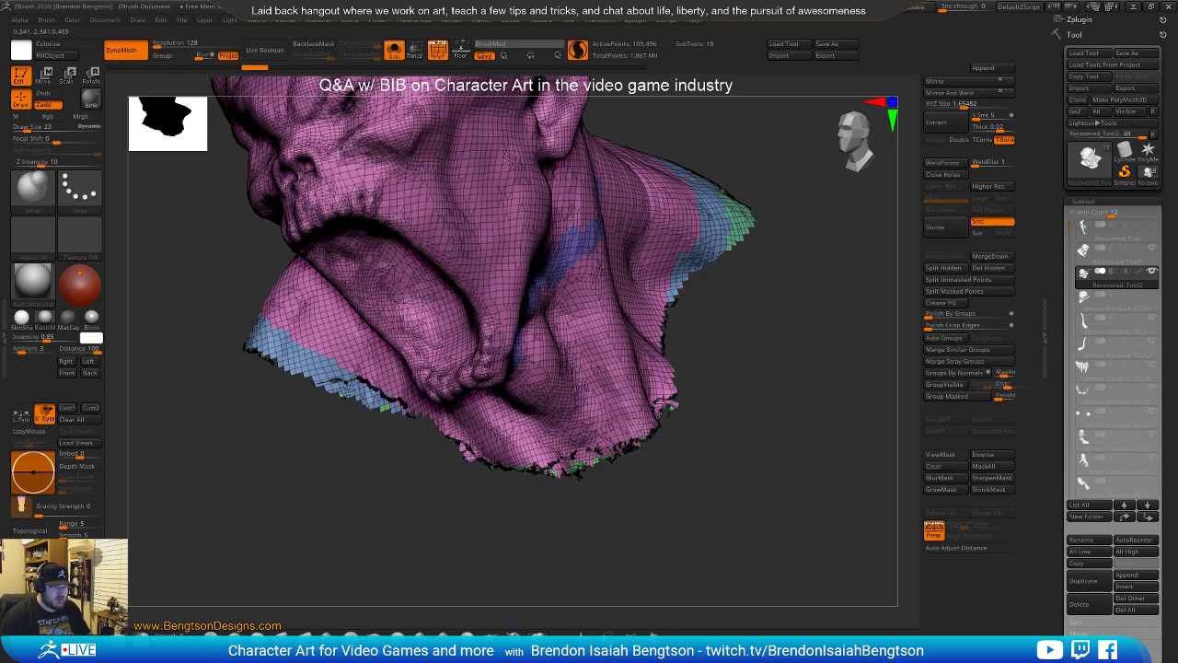
left_click_drag(733, 361, 603, 457)
key("shift+f")
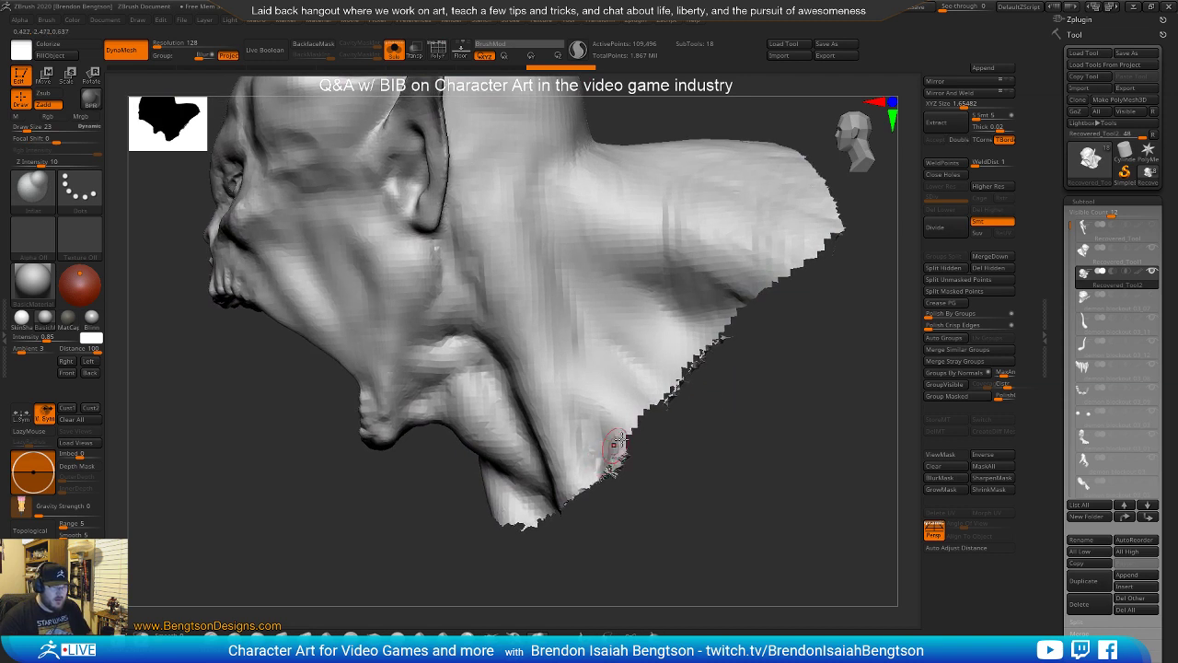
key("space")
left_click(662, 384)
left_click_drag(721, 326, 639, 427)
mouse_move(784, 308)
left_mouse_down()
mouse_move(819, 390)
mouse_move(813, 429)
mouse_move(823, 368)
left_mouse_up()
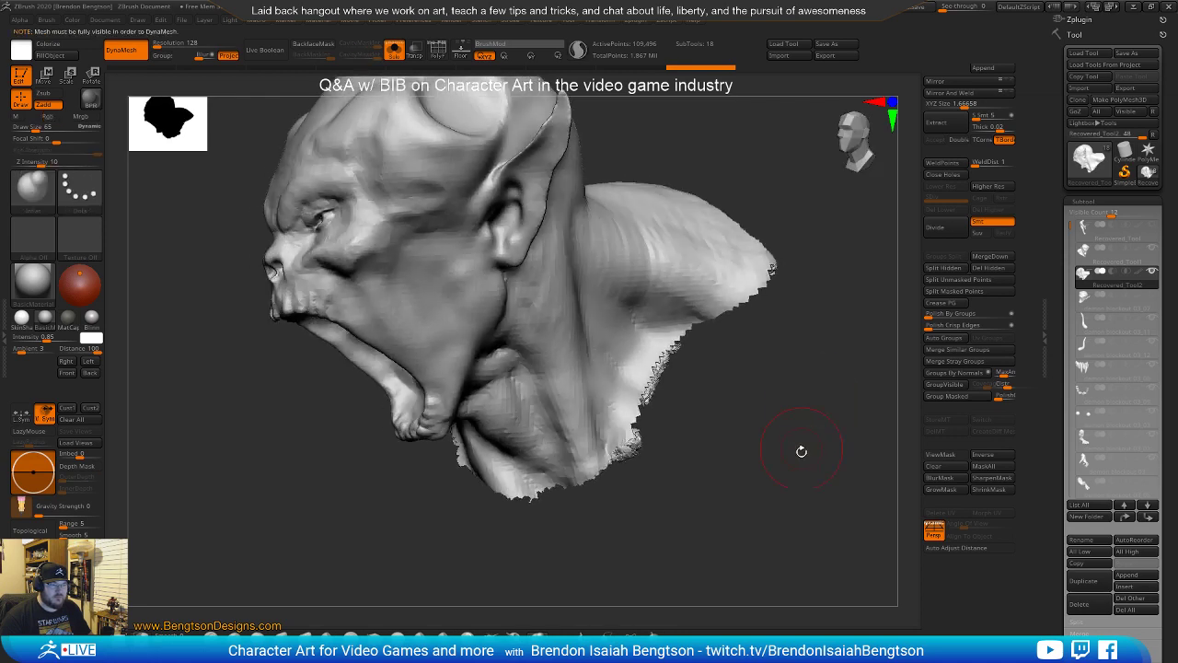
Make the whole head mesh visible, clear any mask and remesh it with DynaMesh
mouse_move(804, 479)
left_mouse_down()
mouse_move(746, 476)
mouse_move(690, 400)
mouse_move(759, 396)
mouse_move(770, 451)
mouse_move(782, 426)
mouse_move(788, 440)
mouse_move(762, 408)
left_mouse_up()
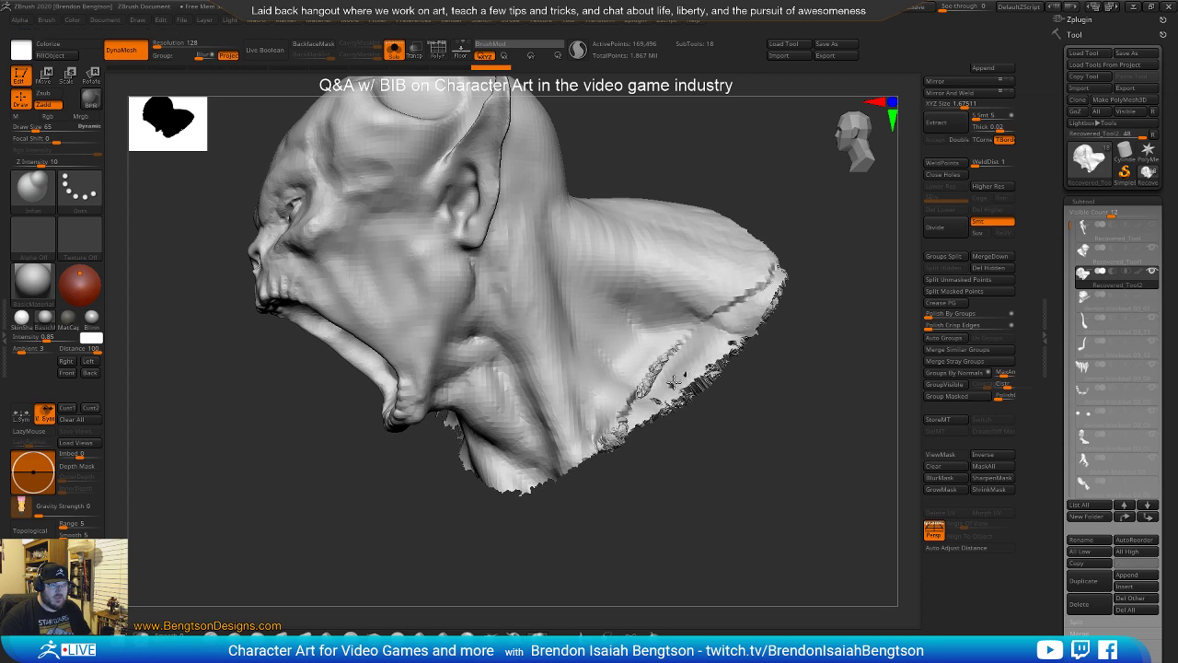
left_click_drag(805, 380, 789, 432, "ctrl")
left_click_drag(785, 479, 758, 476, "ctrl")
Inflate the ragged border along the shoulder and neck base, and remesh the thickened edge with DynaMesh
key("shift")
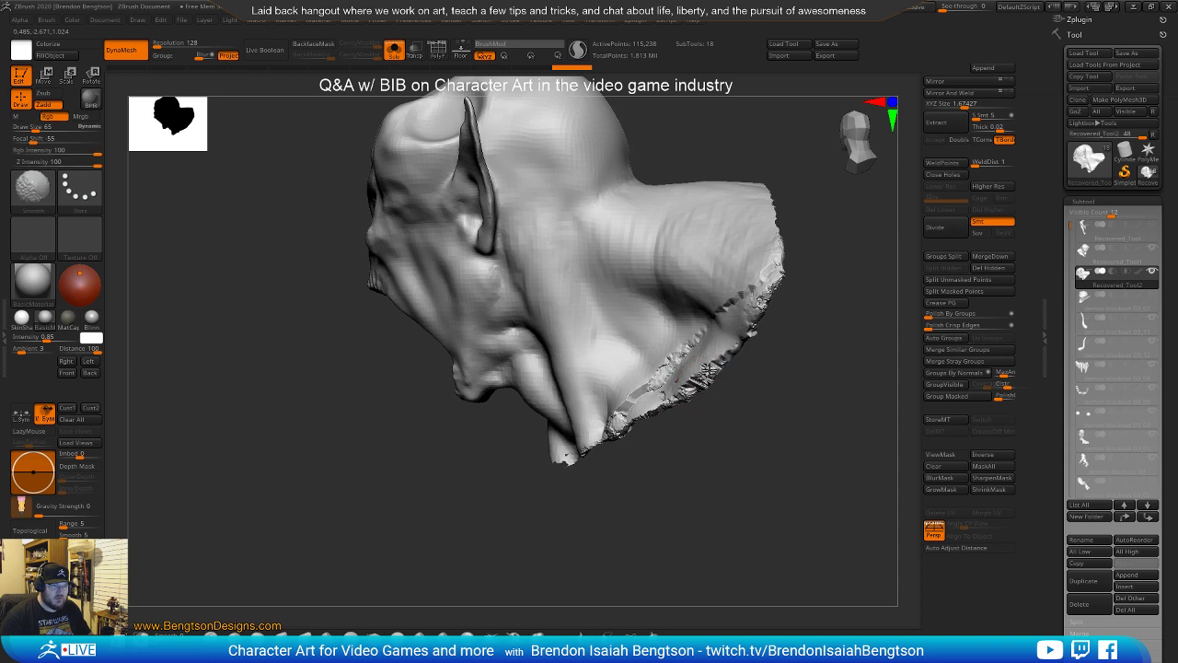
key("space")
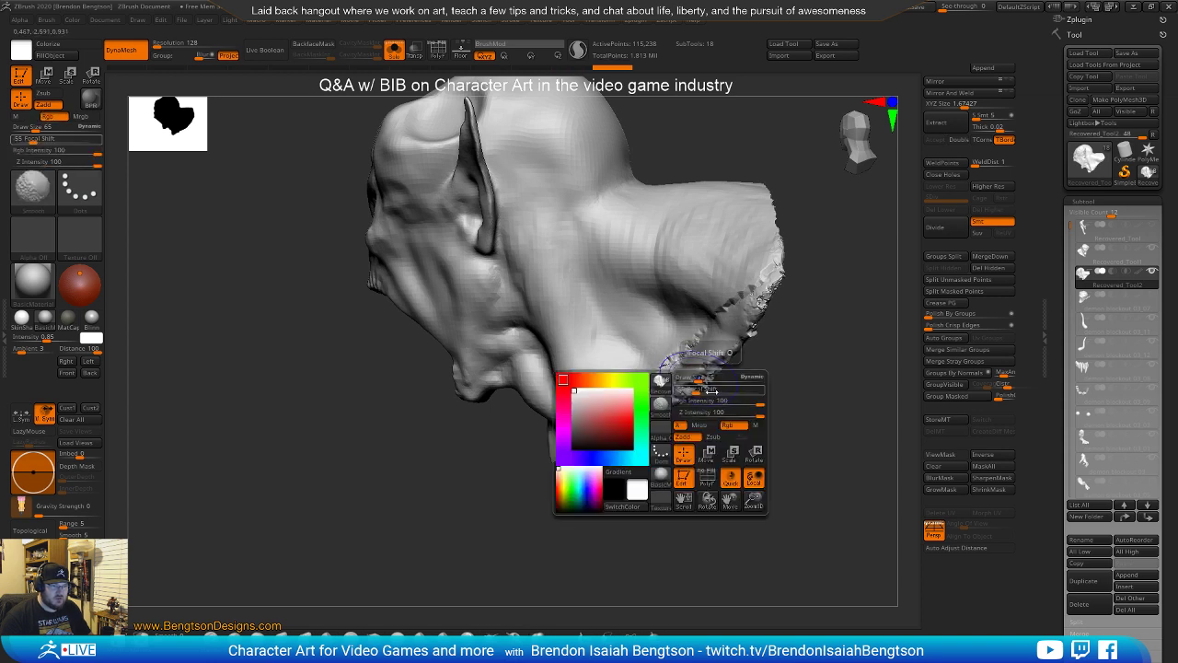
left_click_drag(795, 360, 704, 395)
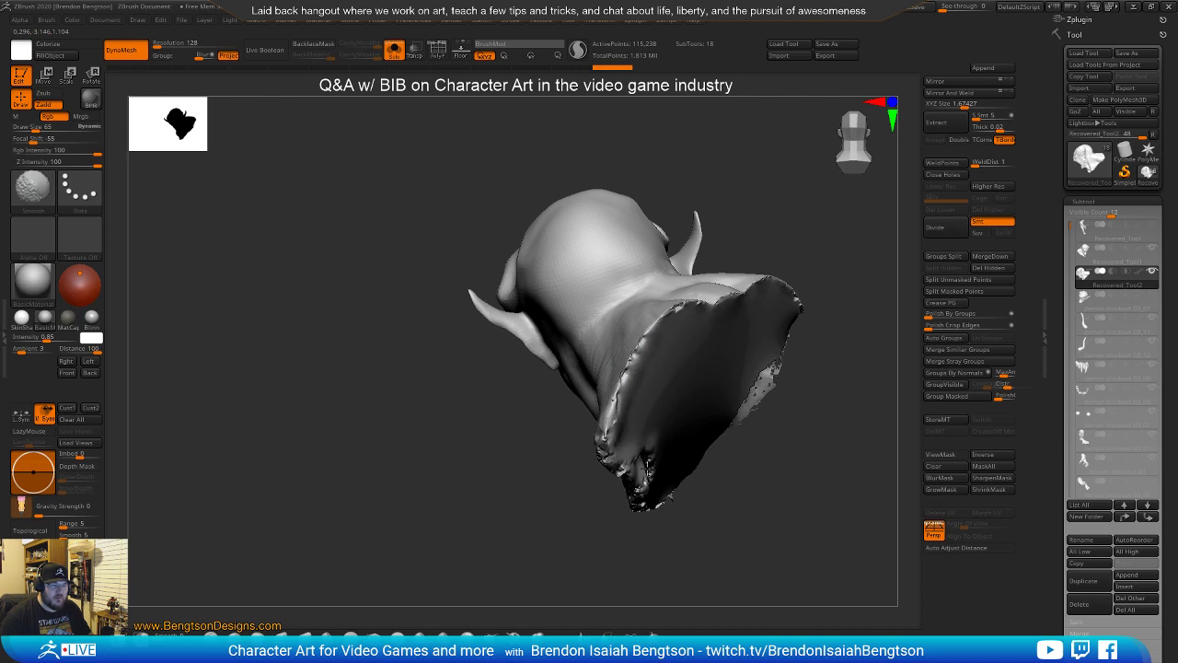
mouse_move(644, 497)
left_mouse_down()
mouse_move(460, 507)
mouse_move(702, 500)
mouse_move(711, 473)
mouse_move(706, 501)
mouse_move(644, 432)
mouse_move(669, 286)
left_mouse_up()
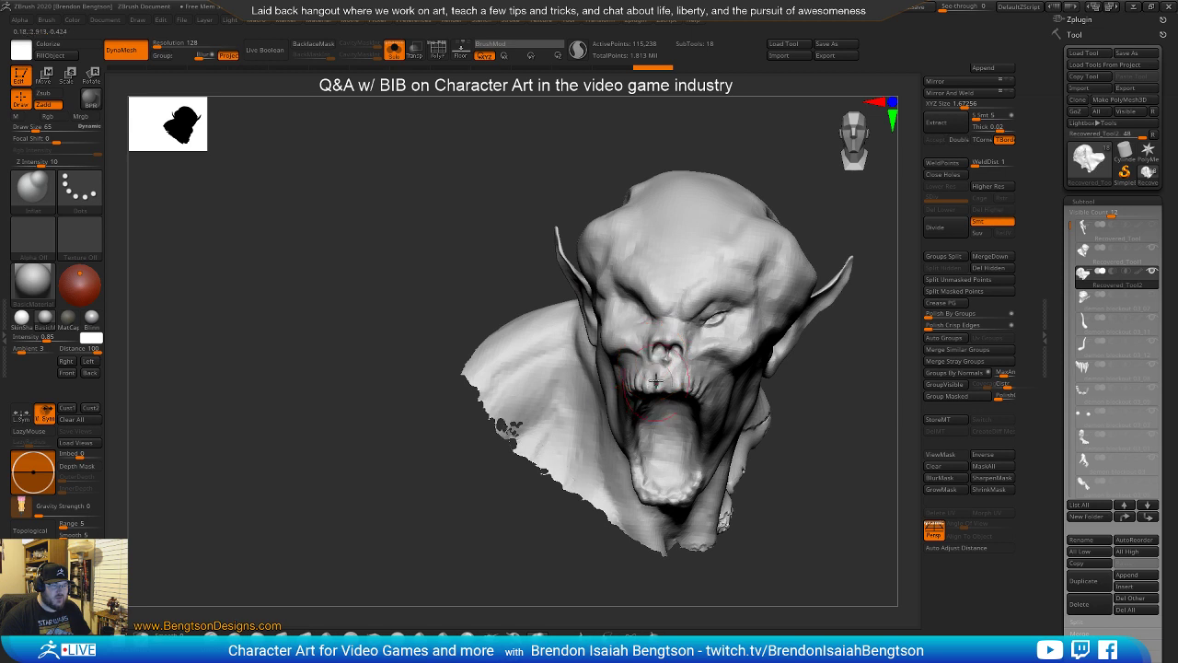
left_click_drag(514, 431, 505, 424)
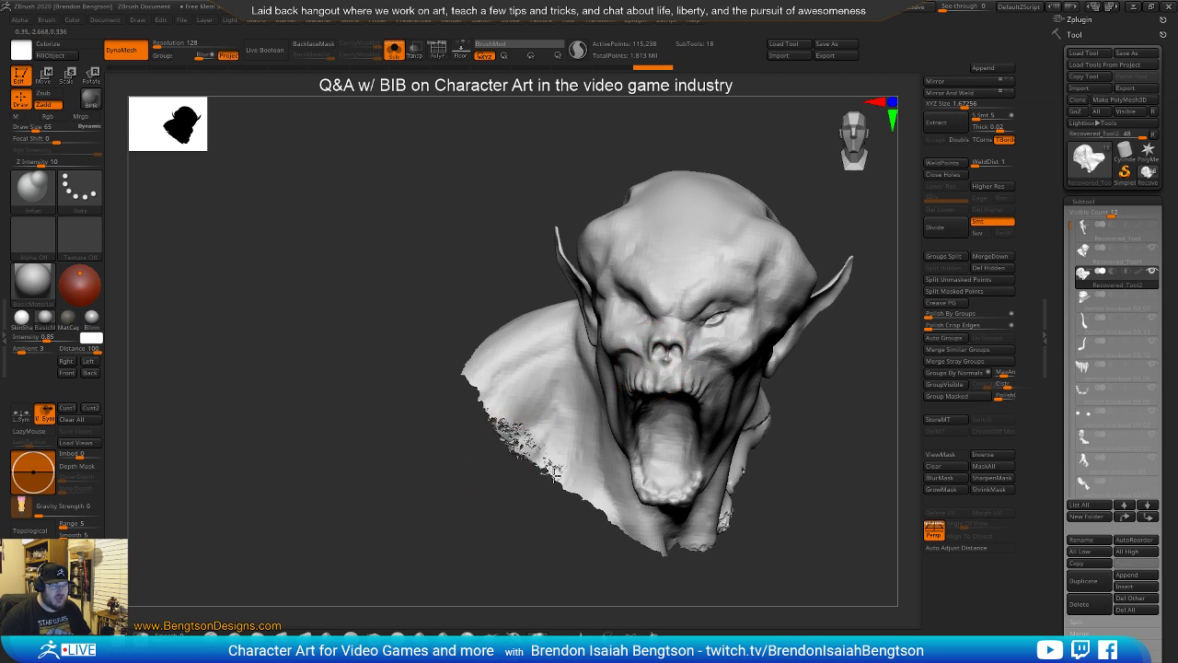
mouse_move(615, 523)
left_mouse_down()
mouse_move(508, 435)
mouse_move(468, 371)
mouse_move(470, 387)
left_mouse_up()
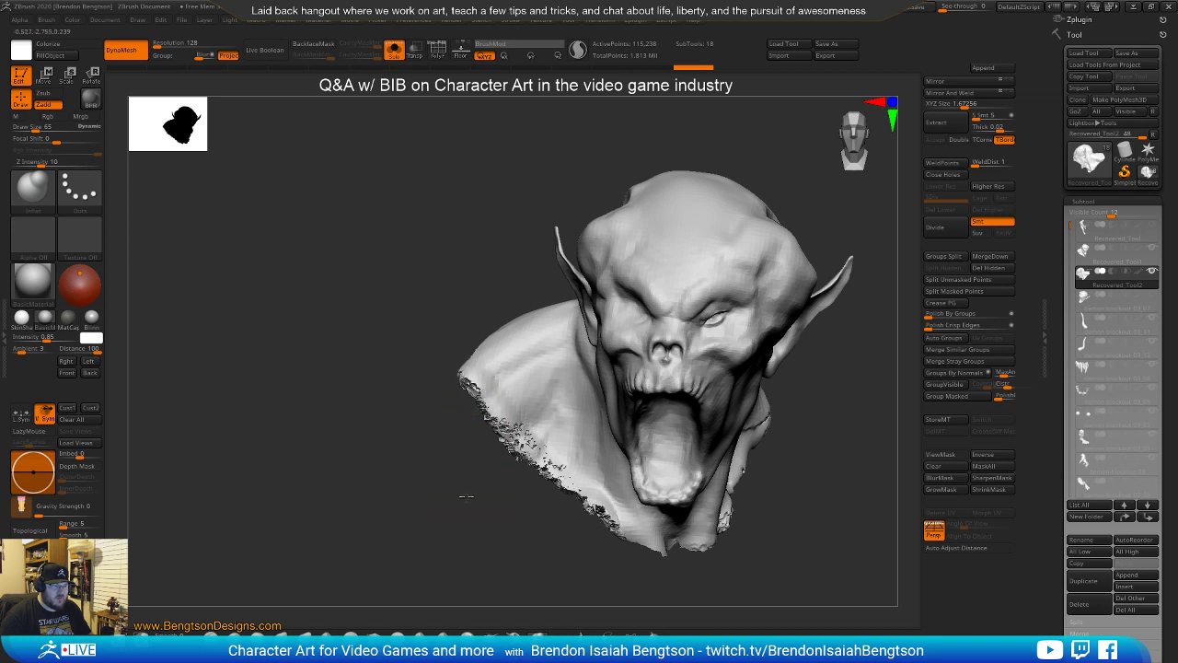
left_click_drag(340, 475, 380, 439)
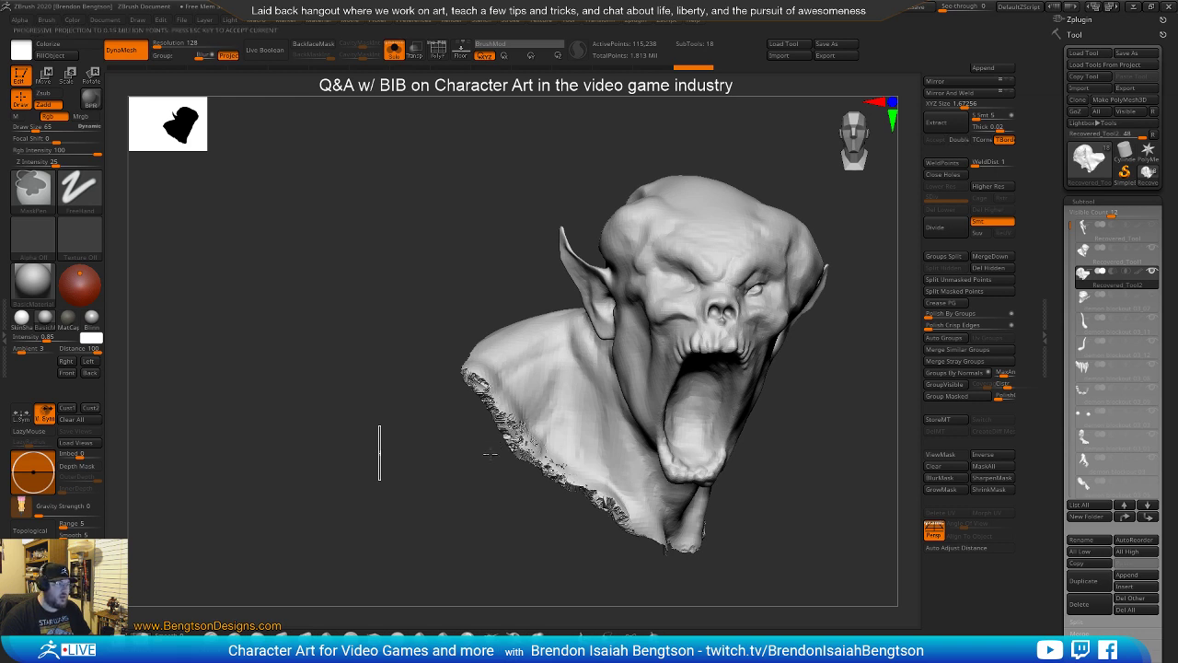
Select the Inflat brush and display the polygroup wireframe to inspect the cut edge from behind and below
key("b")
key("i")
key("n")
key("shift")
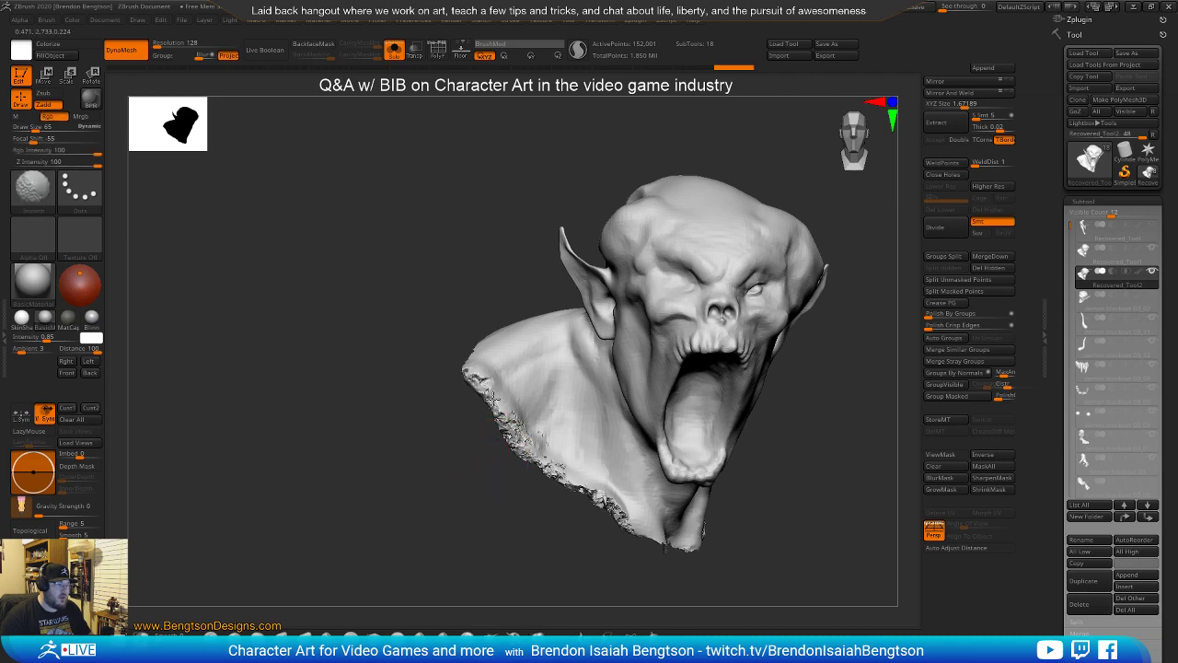
key("shift+f")
mouse_move(470, 503)
left_mouse_down("alt")
mouse_move(461, 542)
mouse_move(436, 504)
mouse_move(498, 439)
mouse_move(524, 462)
mouse_move(465, 458)
left_mouse_up("alt")
left_click_drag(672, 396, 716, 285, "alt")
mouse_move(720, 332)
left_mouse_down("alt")
mouse_move(719, 305)
mouse_move(719, 318)
left_mouse_up("alt")
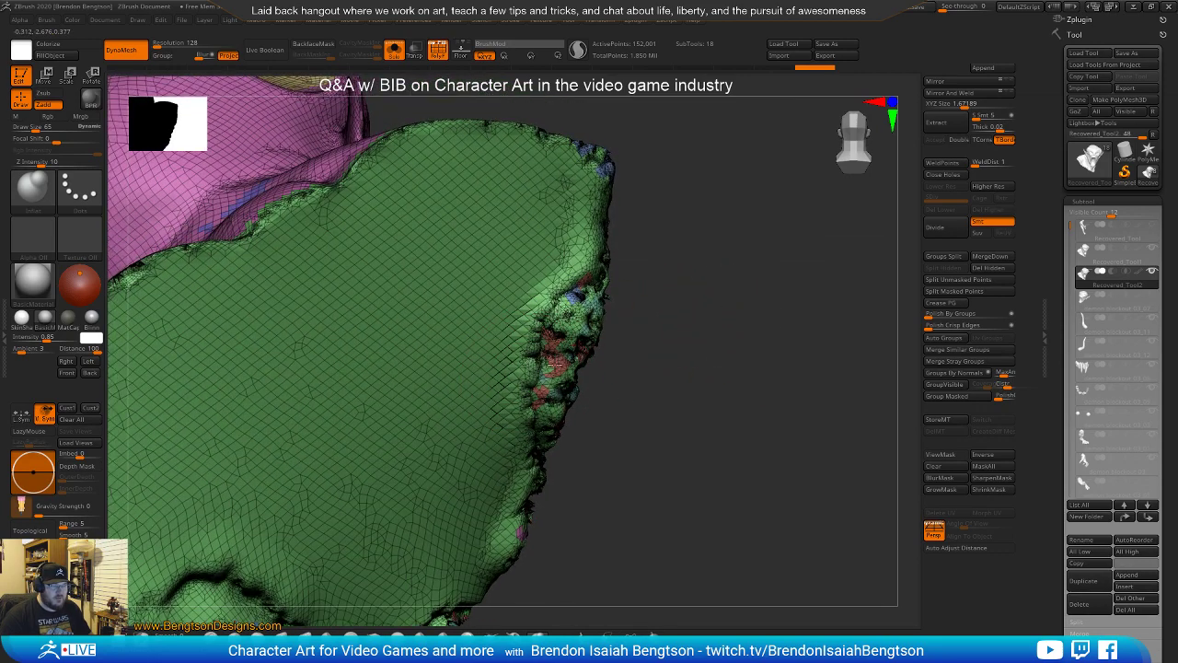
Inflate the lower cut edge of the neck, remesh the head with DynaMesh and start smoothing the shoulder rim
mouse_move(684, 364)
left_mouse_down()
mouse_move(632, 520)
mouse_move(571, 505)
mouse_move(468, 508)
mouse_move(537, 485)
mouse_move(555, 465)
left_mouse_up()
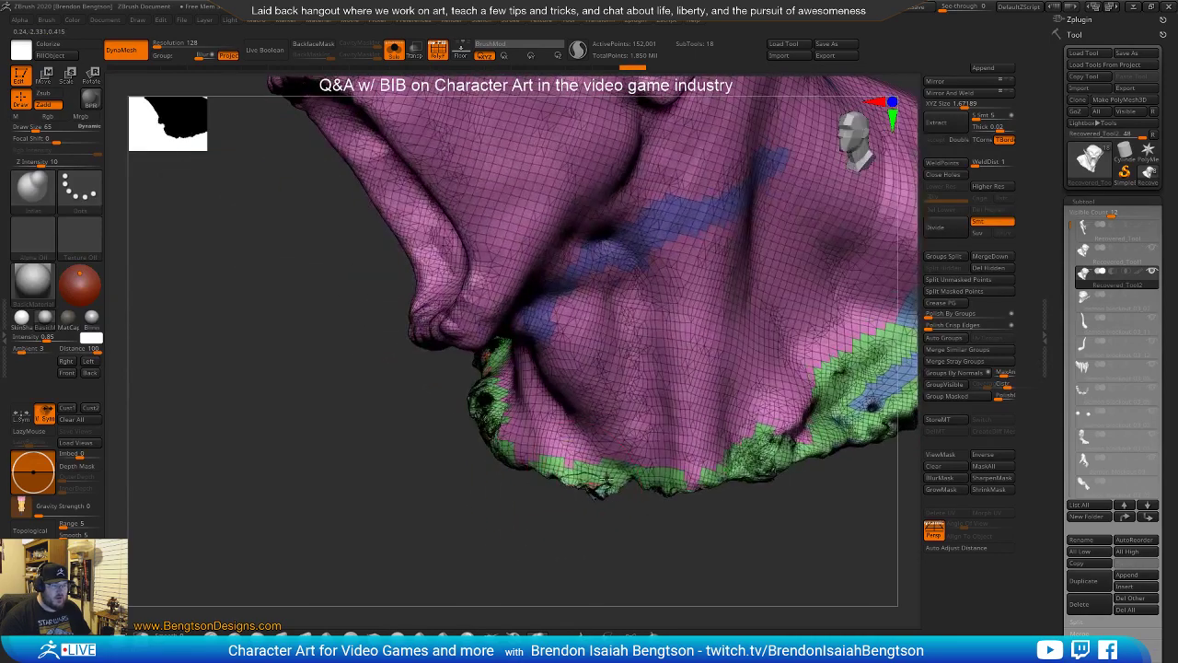
left_click_drag(612, 493, 565, 429)
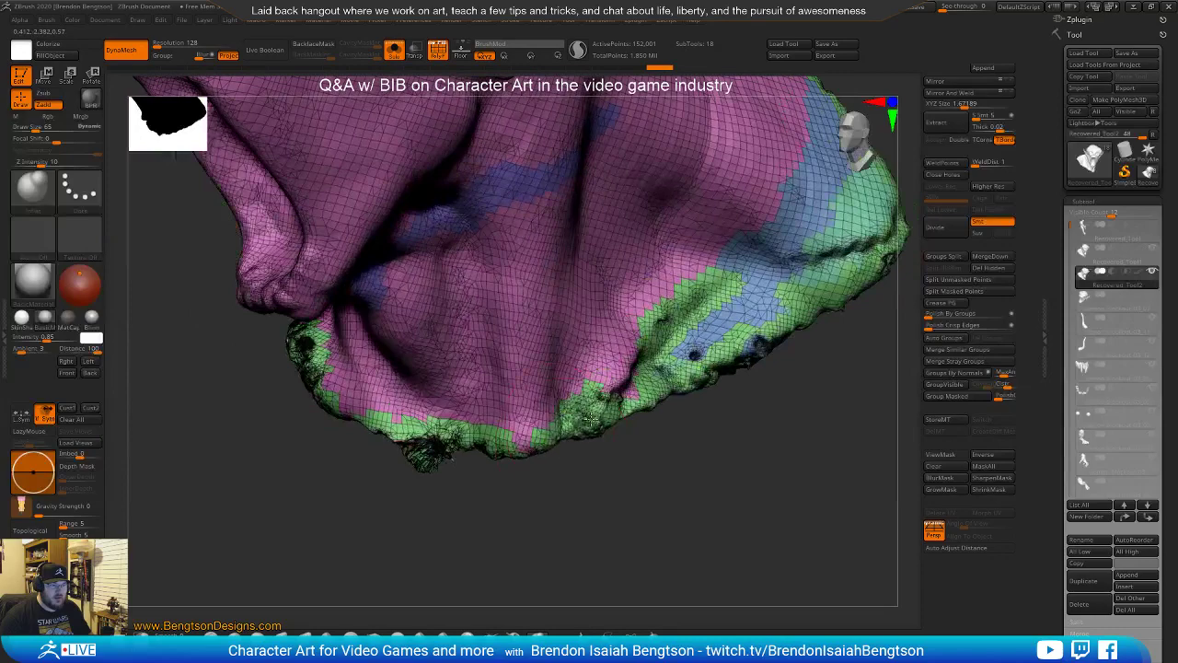
left_click_drag(708, 399, 663, 347)
left_click_drag(567, 394, 707, 387)
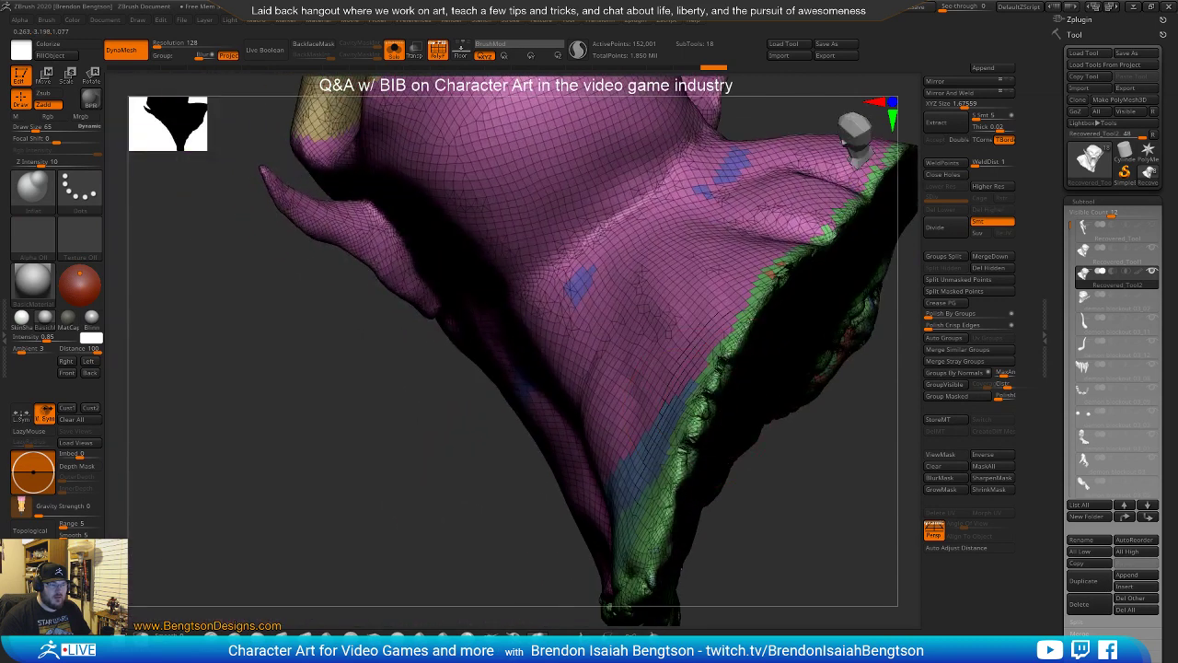
mouse_move(809, 253)
left_mouse_down()
mouse_move(787, 280)
mouse_move(798, 288)
left_mouse_up()
mouse_move(419, 463)
left_mouse_down("ctrl")
mouse_move(426, 501)
mouse_move(497, 472)
left_mouse_up("ctrl")
mouse_move(736, 478)
left_mouse_down("shift")
mouse_move(754, 414)
mouse_move(783, 380)
mouse_move(788, 238)
left_mouse_up("shift")
Load the Smooth Stronger brush from LightBox as the smoothing brush and skip its note until the next restart
key("space")
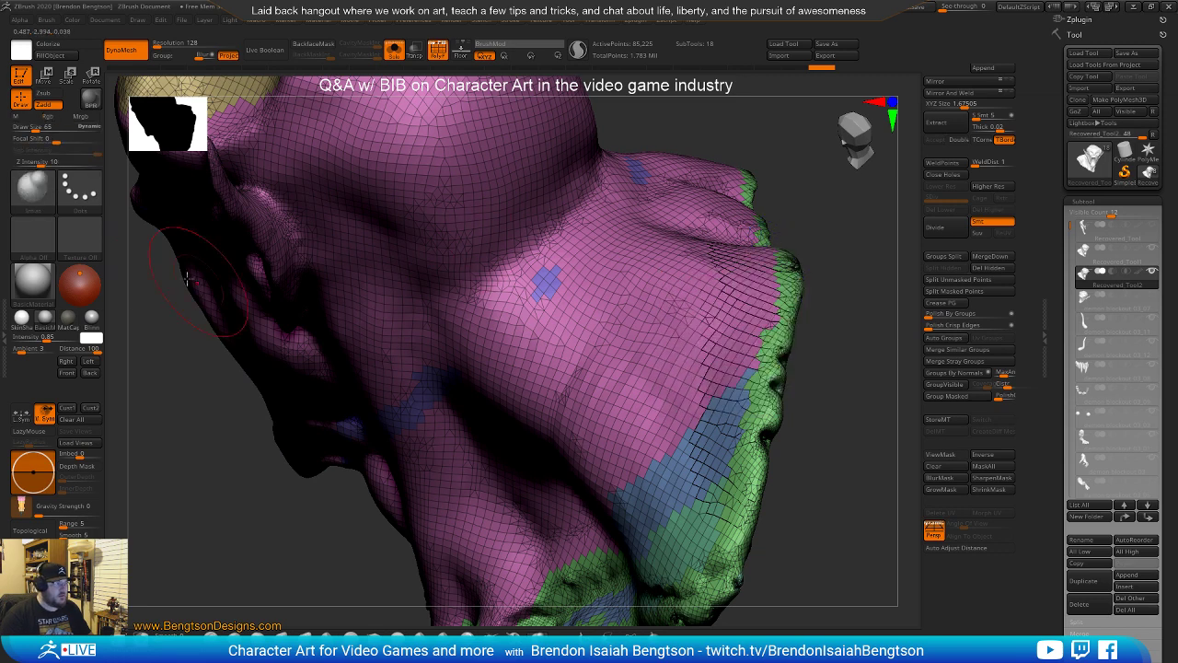
left_click(40, 193)
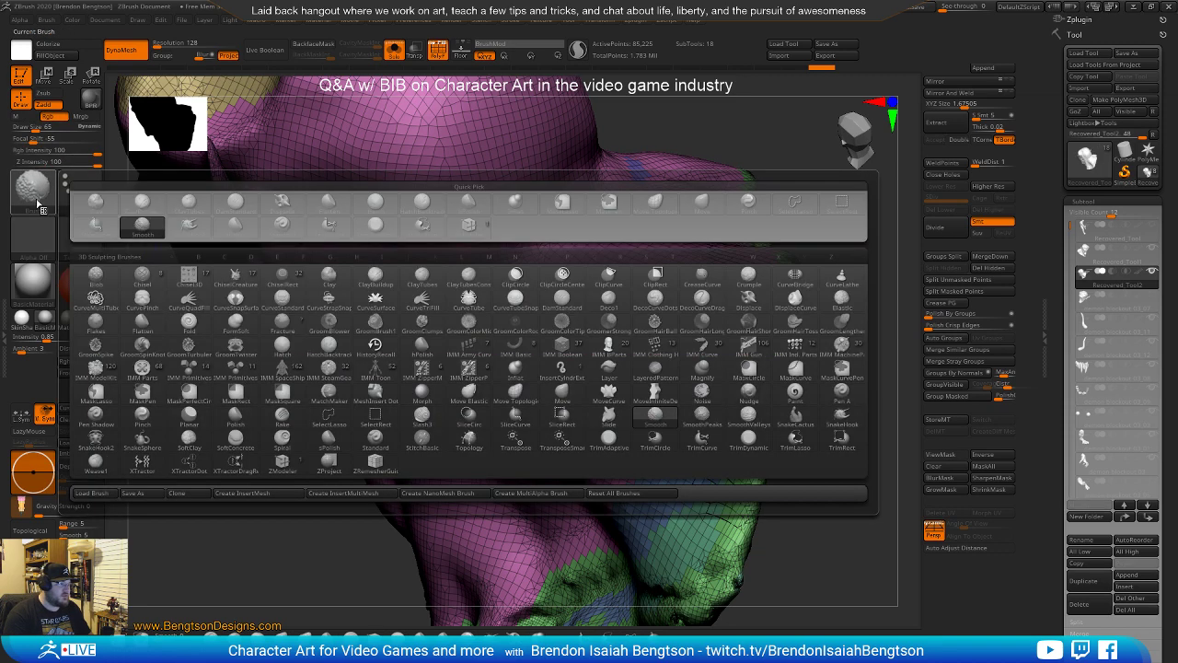
left_click(142, 228)
key("comma")
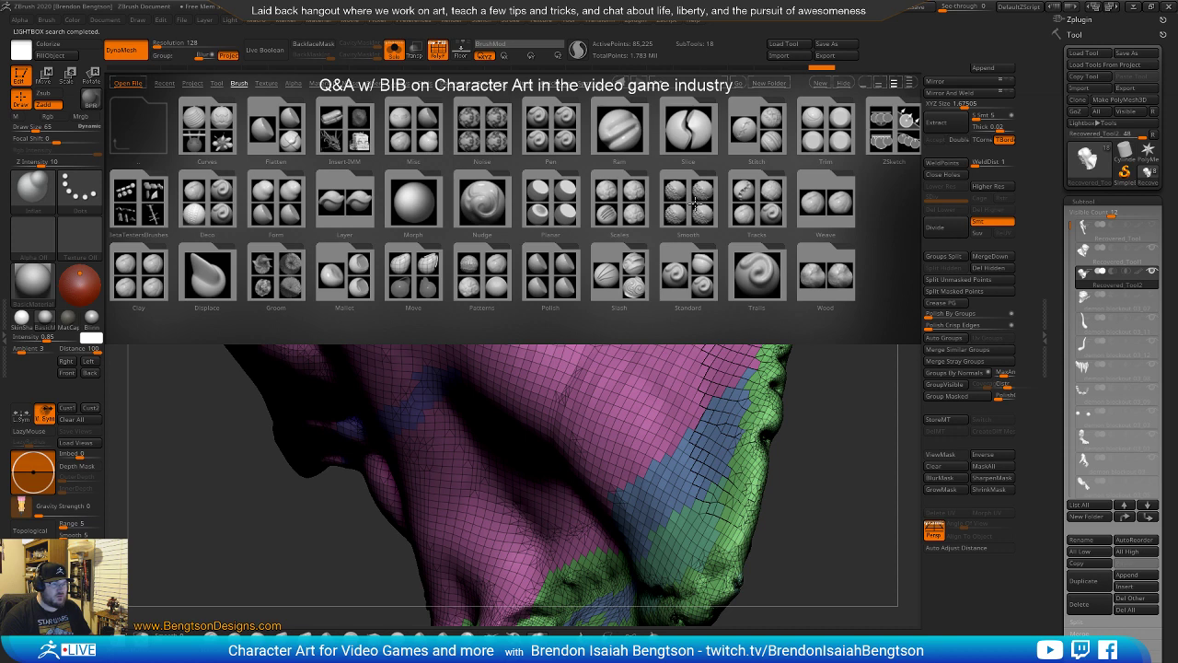
double_click(691, 203)
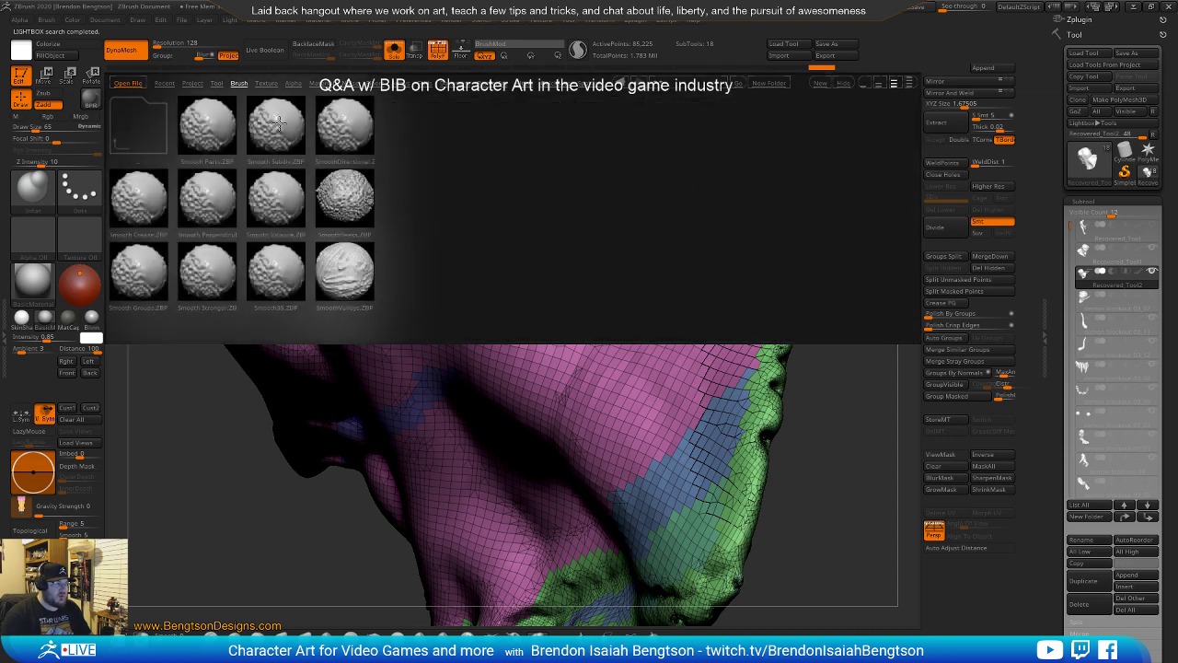
double_click(202, 276)
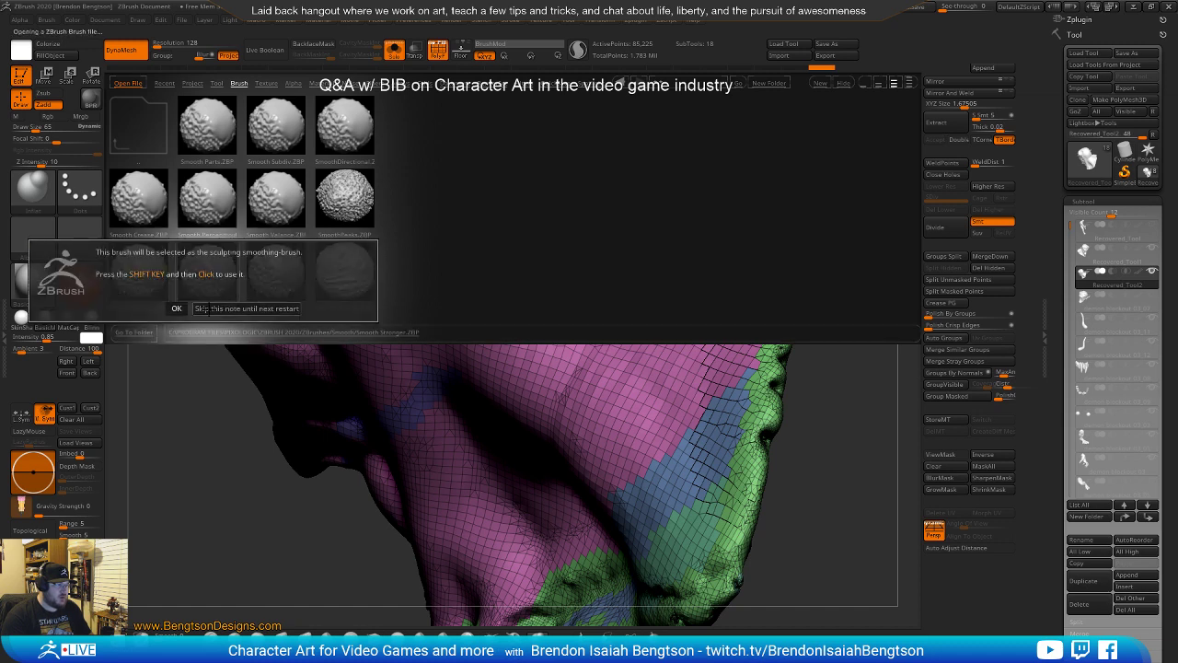
left_click(201, 309)
Smooth the bumpy cut rim around the shoulder and the side of the neck with Smooth Stronger
mouse_move(769, 385)
left_mouse_down("shift")
mouse_move(778, 407)
mouse_move(772, 354)
mouse_move(799, 257)
left_mouse_up("shift")
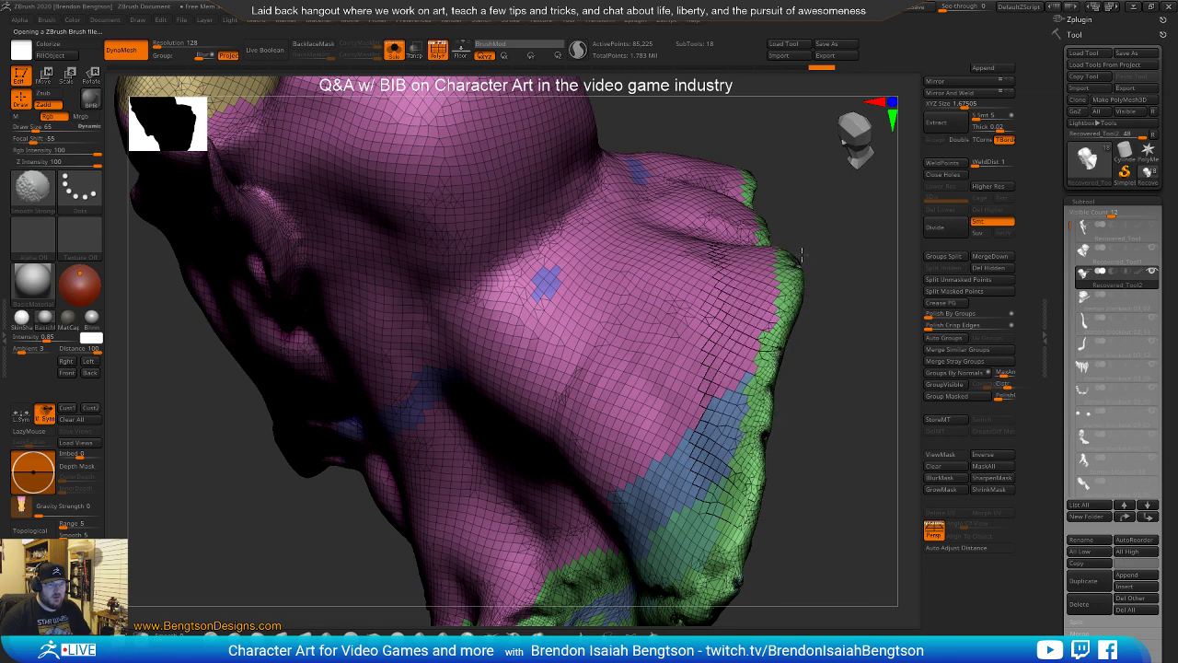
left_click_drag(816, 435, 844, 309)
mouse_move(705, 262)
left_mouse_down()
mouse_move(718, 240)
mouse_move(623, 391)
mouse_move(405, 530)
left_mouse_up()
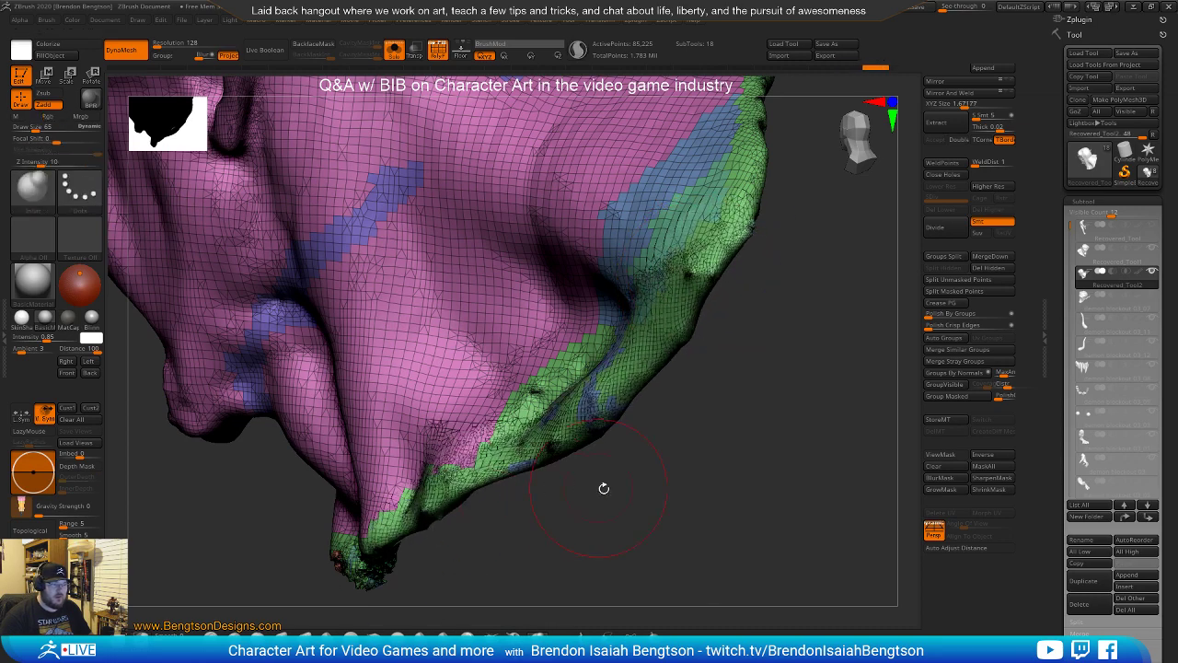
left_click_drag(581, 484, 663, 506)
left_click_drag(460, 376, 443, 405, "shift")
left_click_drag(589, 518, 623, 432, "alt")
mouse_move(518, 379)
left_mouse_down()
mouse_move(589, 407)
mouse_move(644, 386)
mouse_move(581, 424)
mouse_move(453, 369)
mouse_move(342, 285)
mouse_move(431, 337)
mouse_move(343, 287)
left_mouse_up()
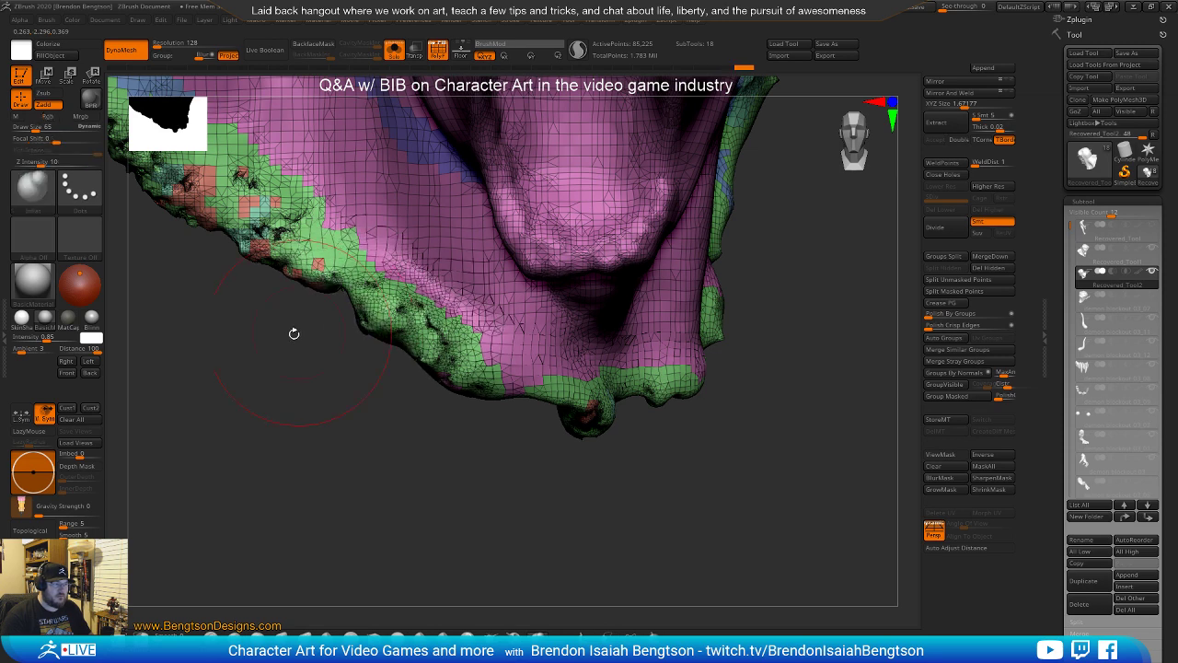
Smooth the ragged front edge of the neck base below the chin and along the opposite shoulder
left_click_drag(313, 326, 466, 443, "alt")
left_click_drag(469, 391, 228, 171, "shift")
left_click_drag(276, 216, 453, 318, "shift")
left_click_drag(309, 457, 490, 617, "alt")
mouse_move(377, 347)
left_mouse_down("shift")
mouse_move(378, 313)
mouse_move(365, 296)
left_mouse_up("shift")
mouse_move(311, 474)
left_mouse_down()
mouse_move(341, 439)
mouse_move(335, 327)
left_mouse_up()
left_click_drag(355, 247, 351, 152, "shift")
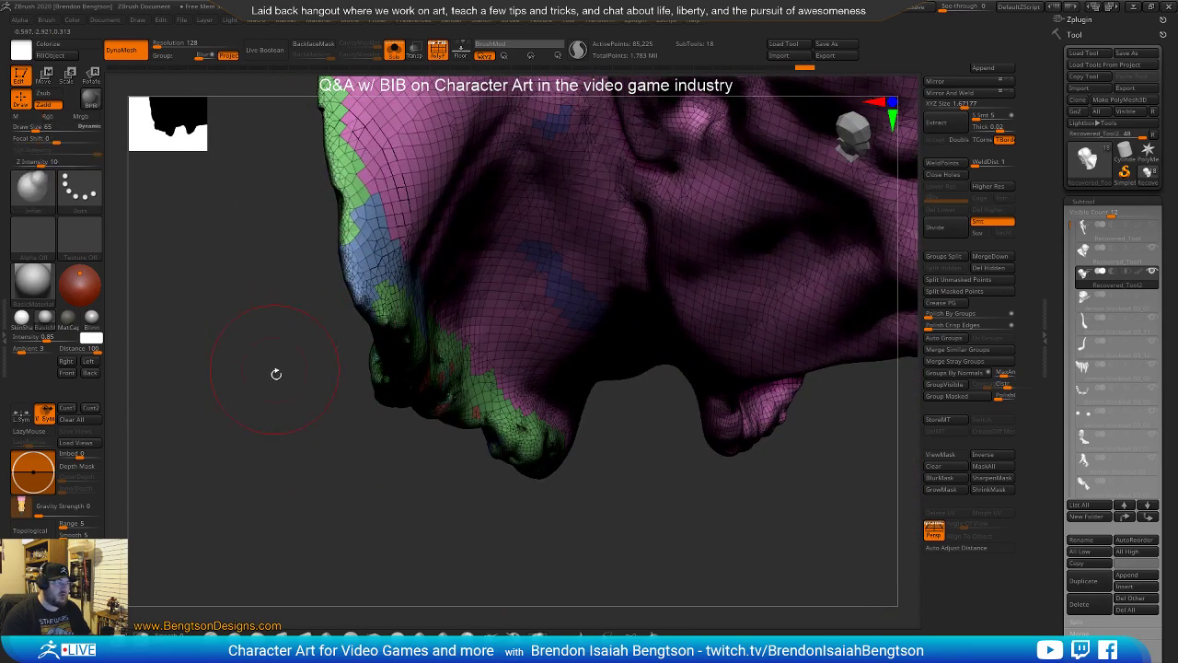
Remesh the head with DynaMesh and smooth the remaining lumps along the shoulder and chest edge
left_click_drag(271, 344, 285, 360, "ctrl")
left_click_drag(311, 453, 279, 311)
mouse_move(449, 440)
left_mouse_down("shift")
mouse_move(405, 350)
mouse_move(499, 493)
left_mouse_up("shift")
left_click_drag(350, 451, 322, 489)
mouse_move(448, 371)
left_mouse_down("shift")
mouse_move(389, 221)
mouse_move(453, 380)
mouse_move(387, 413)
left_mouse_up("shift")
mouse_move(348, 469)
left_mouse_down()
mouse_move(289, 458)
mouse_move(408, 485)
mouse_move(386, 450)
mouse_move(396, 443)
left_mouse_up()
Smooth the rim of the neck's underside all the way around and remesh the head with DynaMesh
left_click_drag(515, 322, 442, 316)
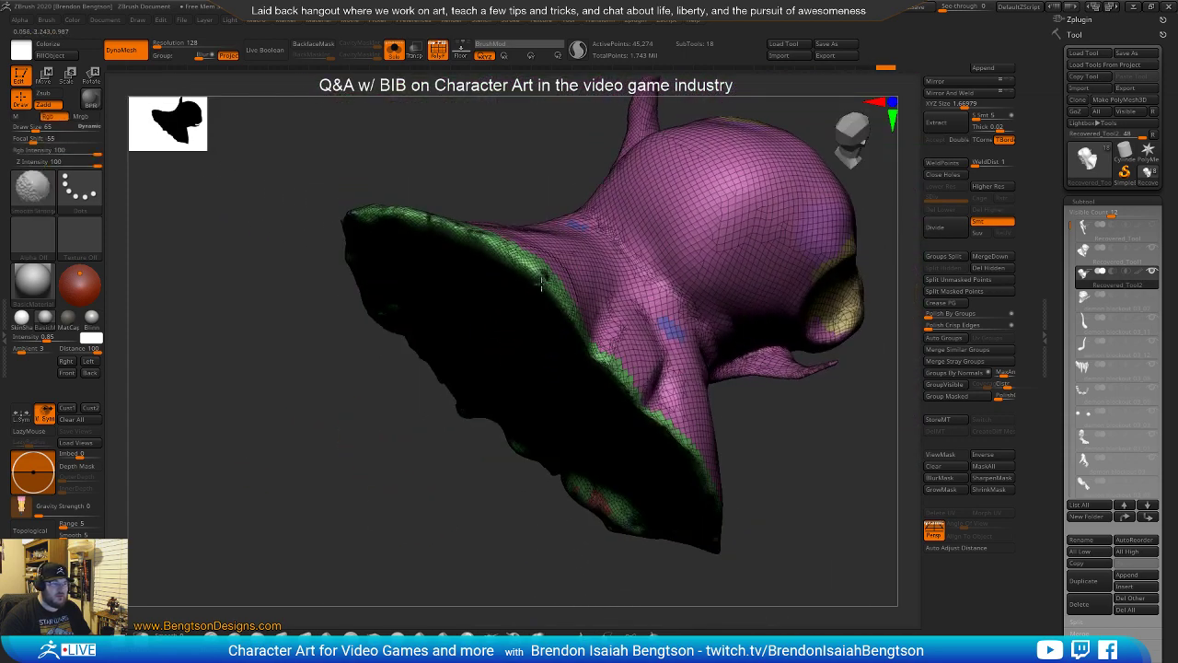
left_click_drag(413, 400, 443, 296)
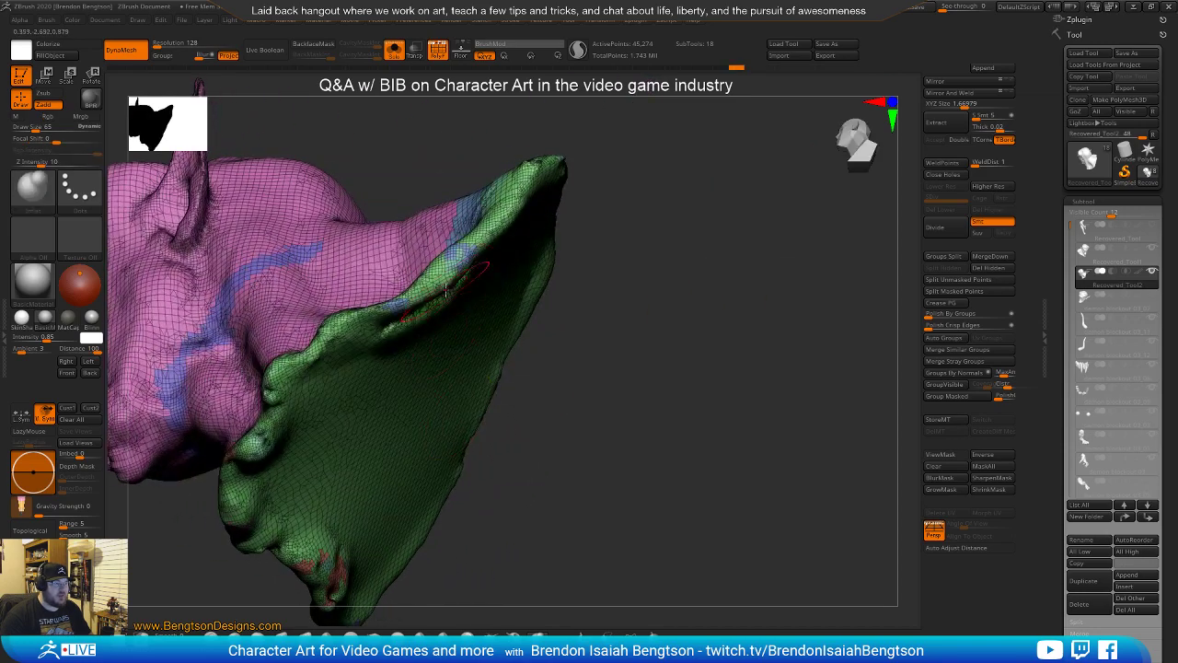
mouse_move(657, 221)
left_mouse_down()
mouse_move(663, 197)
mouse_move(673, 271)
mouse_move(661, 207)
left_mouse_up()
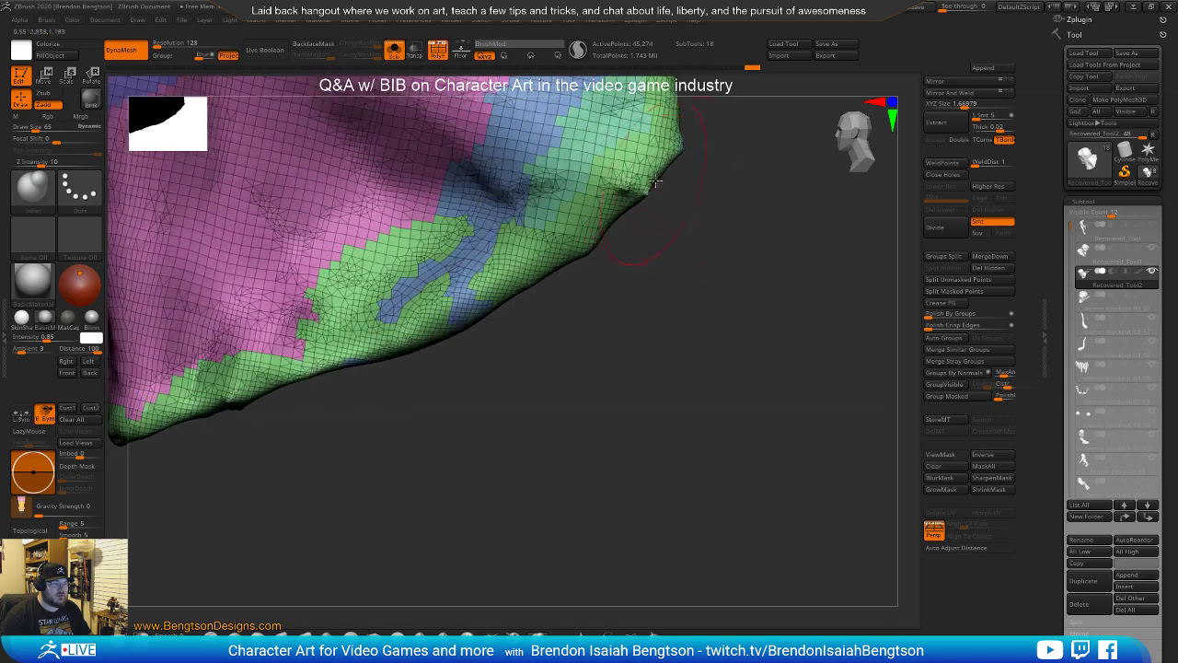
left_click_drag(520, 454, 650, 426)
mouse_move(332, 378)
left_mouse_down("shift")
mouse_move(552, 396)
mouse_move(565, 407)
left_mouse_up("shift")
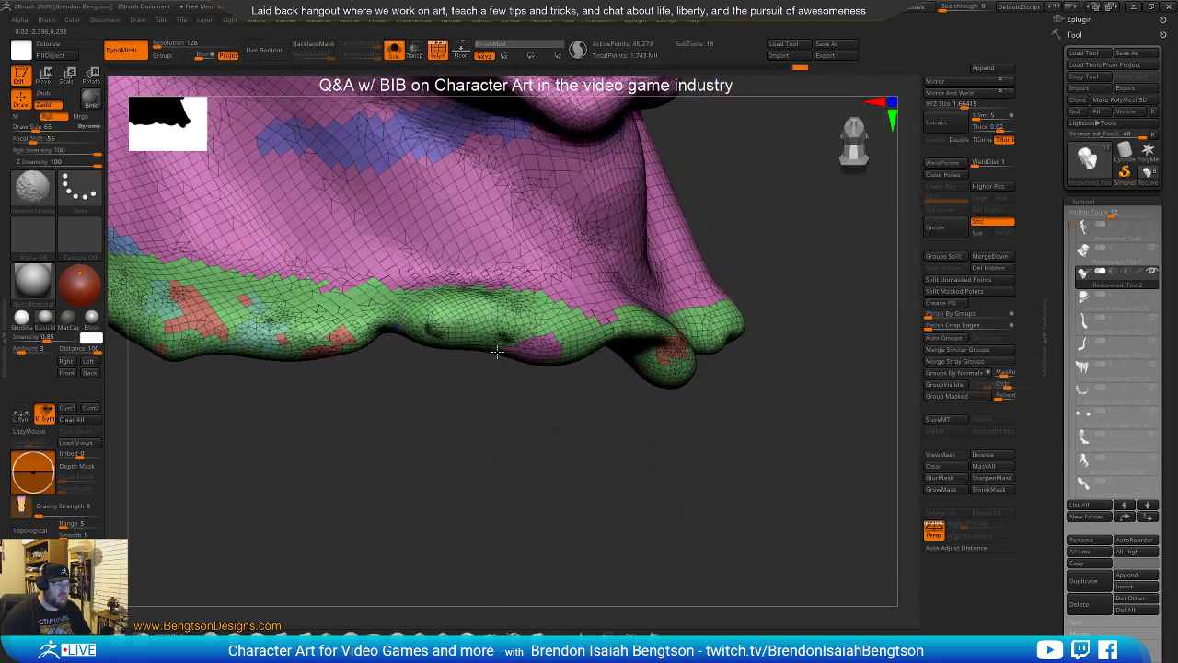
mouse_move(528, 468)
left_mouse_down()
mouse_move(598, 505)
mouse_move(642, 499)
mouse_move(639, 489)
left_mouse_up()
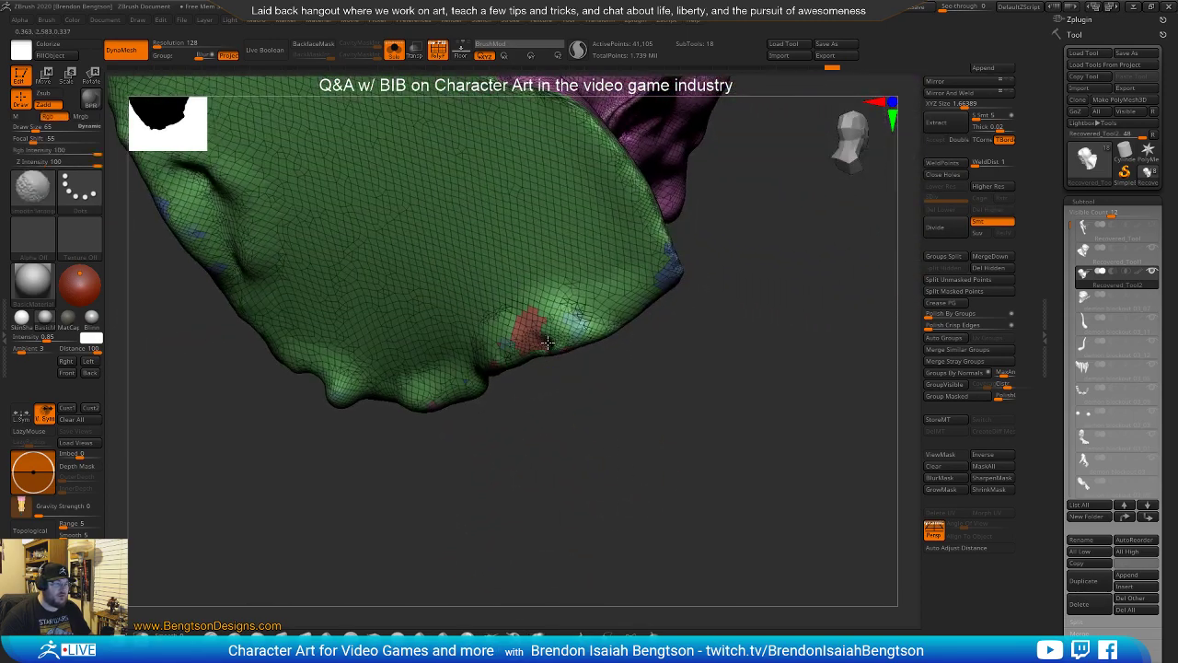
left_click_drag(668, 452, 737, 370, "ctrl")
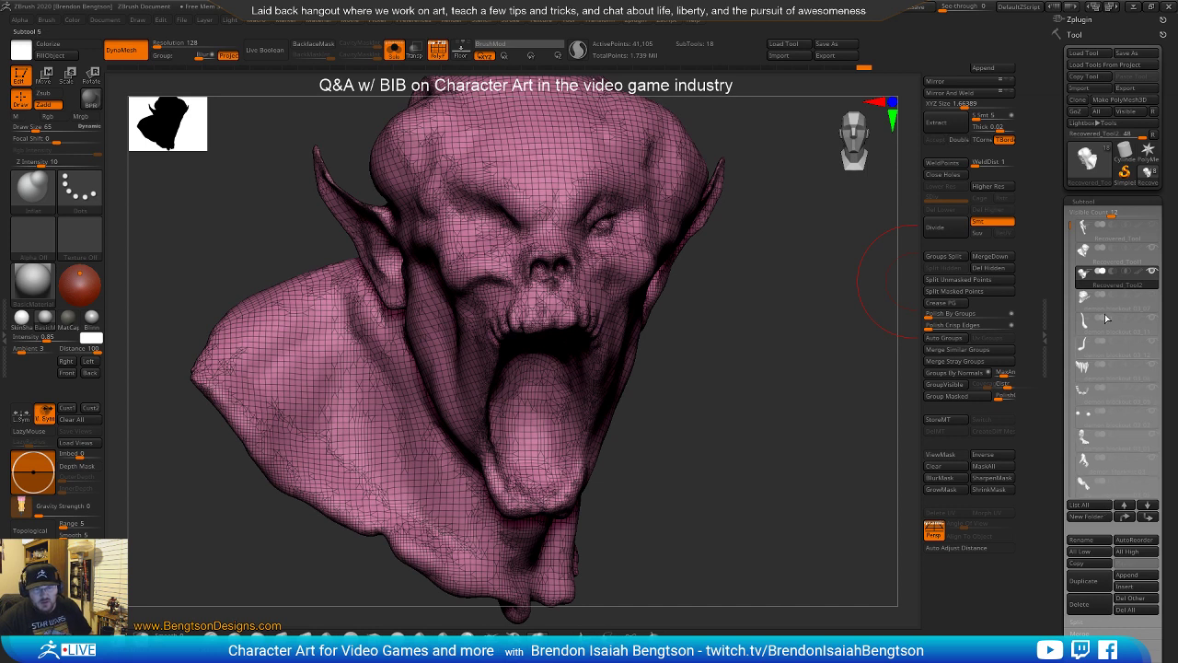
Turn off Solo mode to show the head together with its horns, eyes and teeth
left_click_drag(1069, 226, 1068, 274)
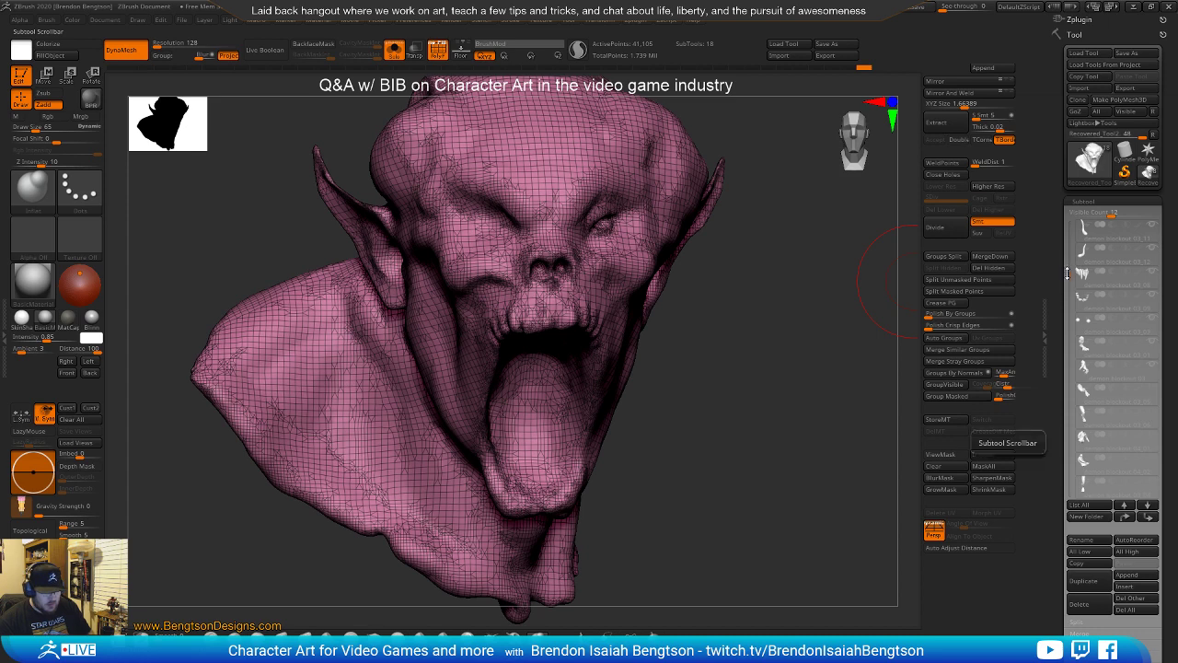
key("alt+s")
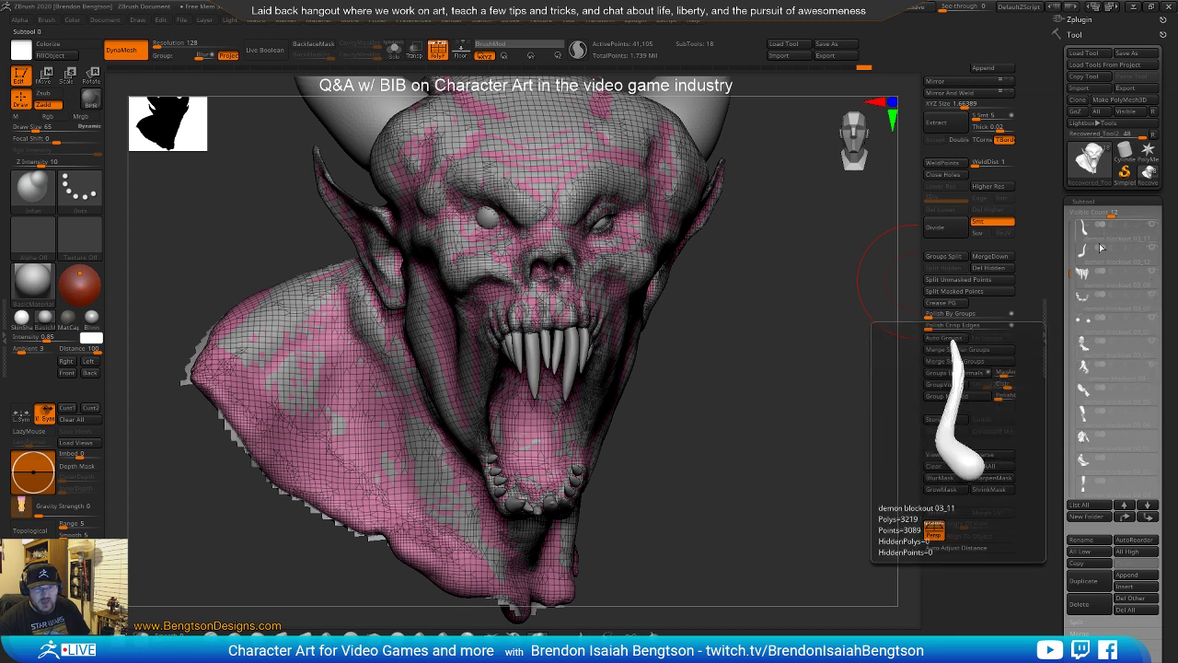
mouse_move(1072, 273)
left_mouse_down()
mouse_move(1075, 366)
mouse_move(1078, 212)
mouse_move(1069, 358)
mouse_move(1074, 259)
mouse_move(1075, 293)
left_mouse_up()
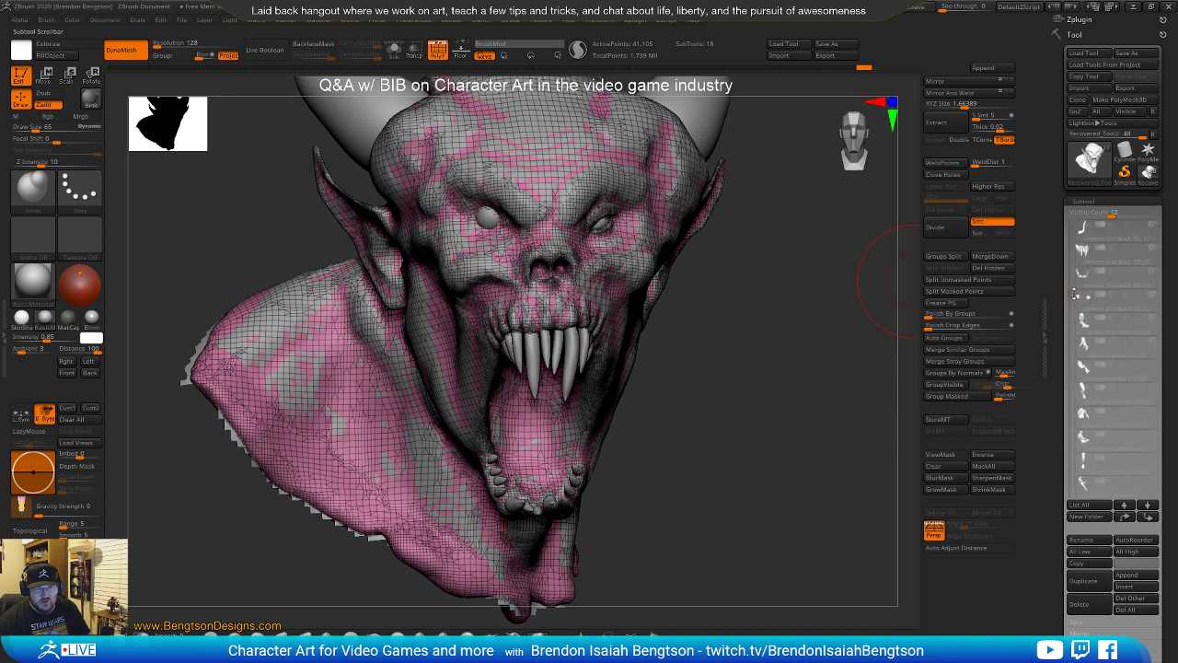
Delete all invisible subtools with SubTool Master and permanently accept the deletion warning
left_click(635, 19)
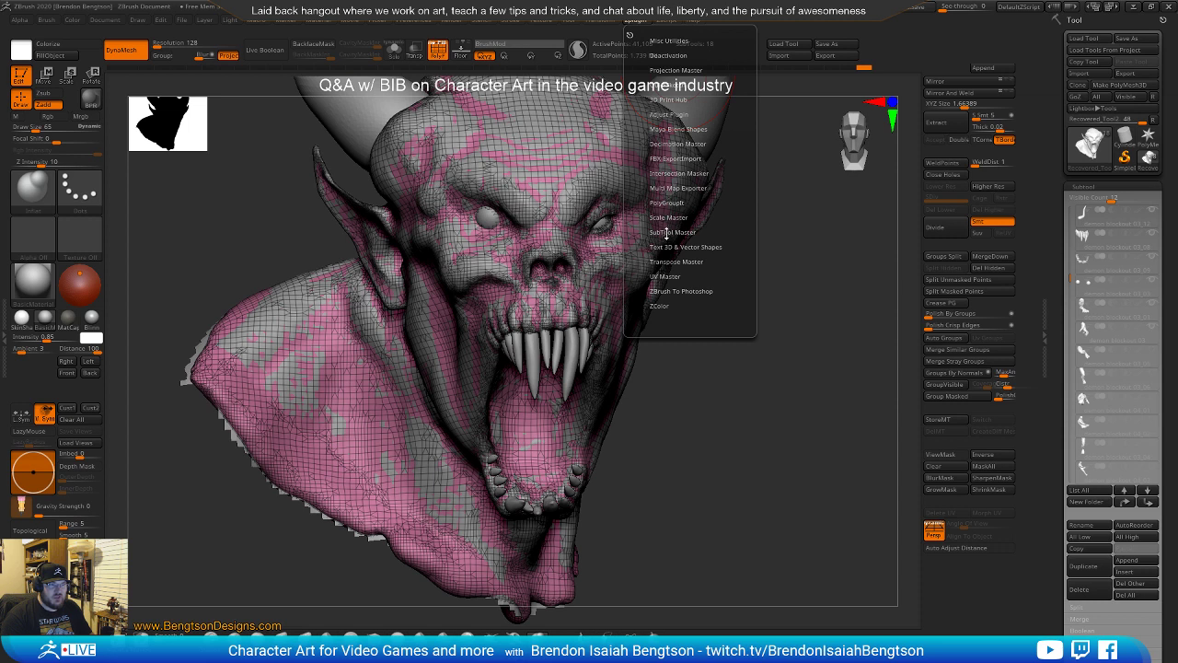
left_click(665, 233)
left_click(715, 319)
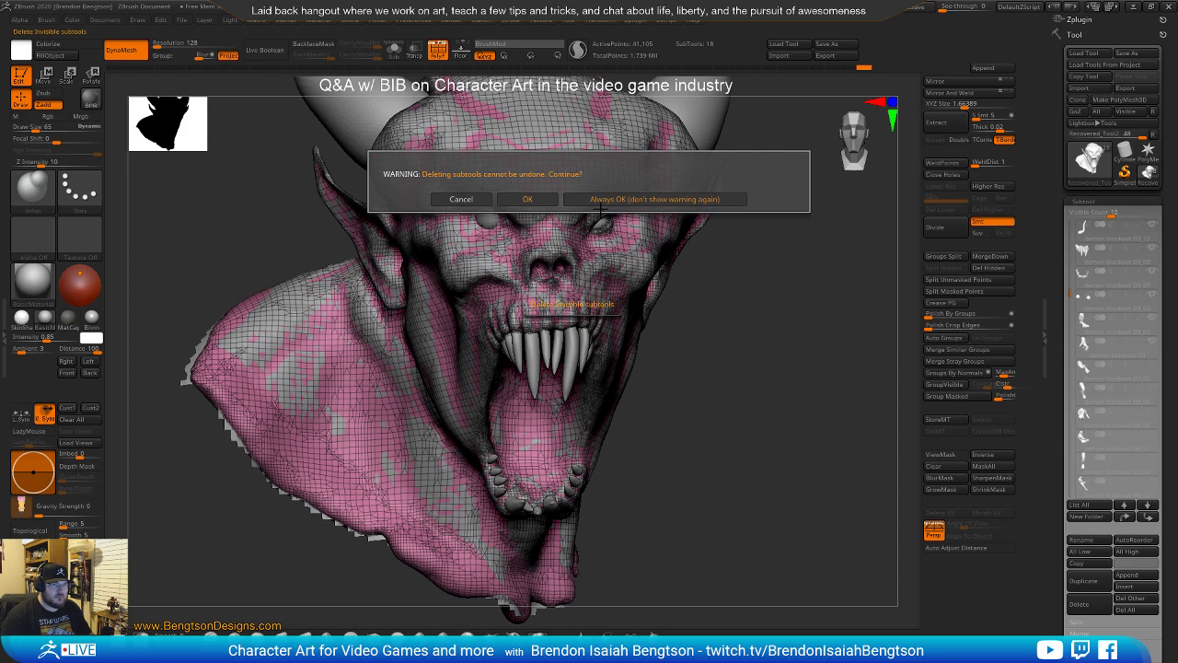
left_click(603, 201)
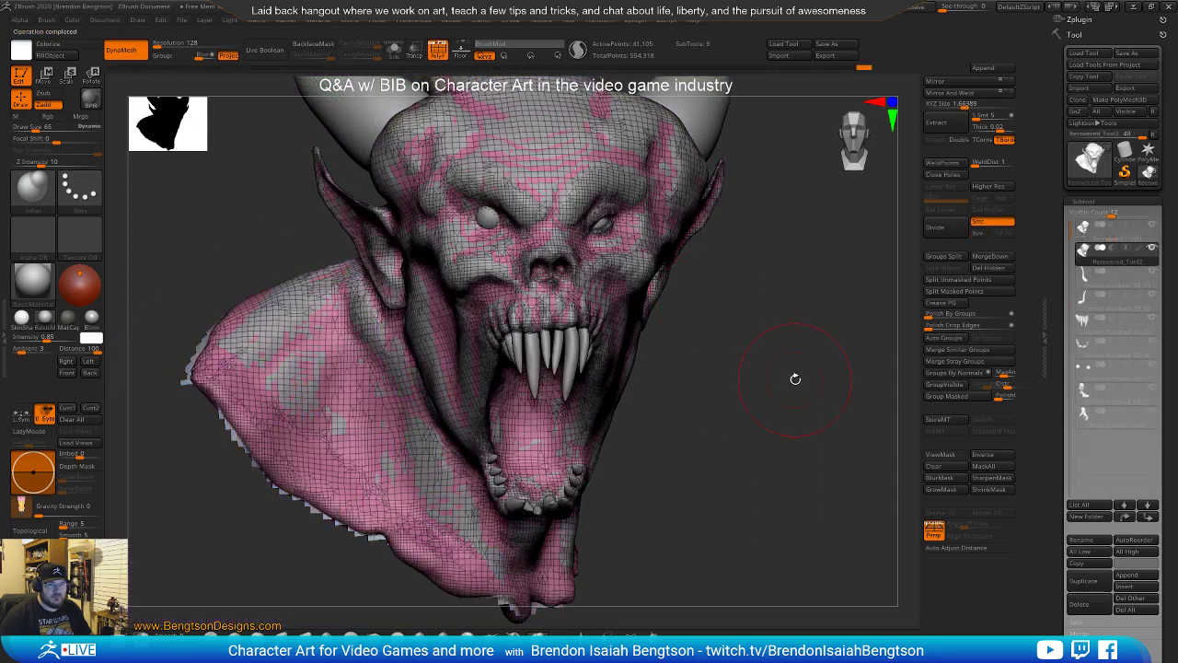
left_click_drag(797, 376, 808, 416)
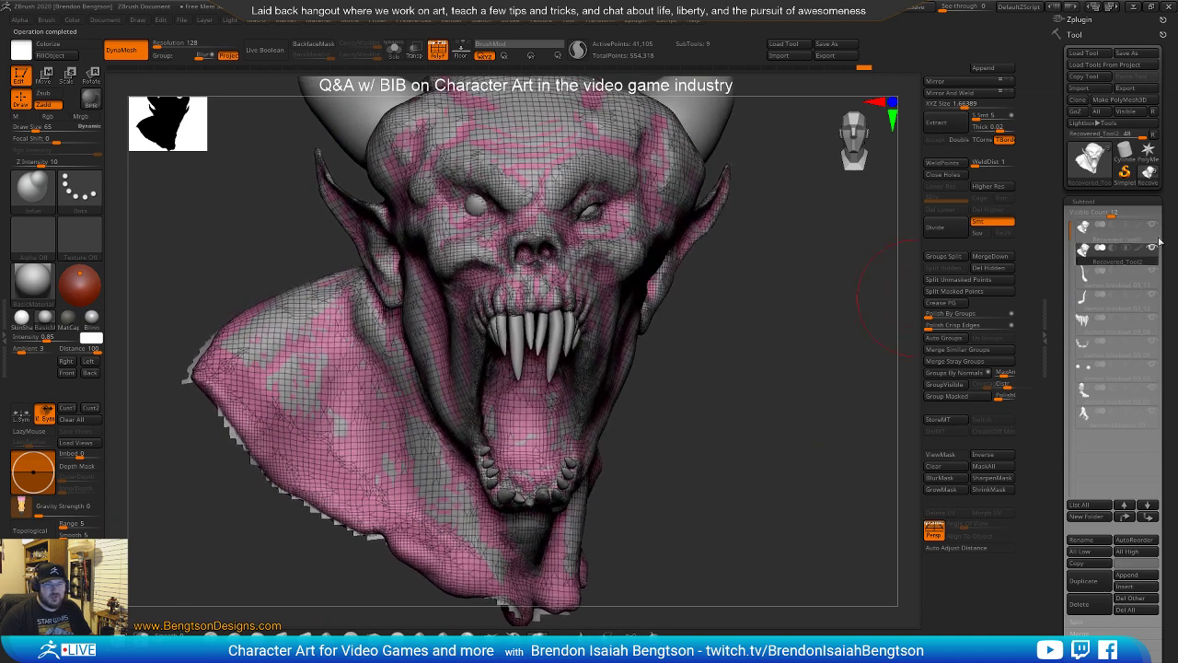
mouse_move(1148, 225)
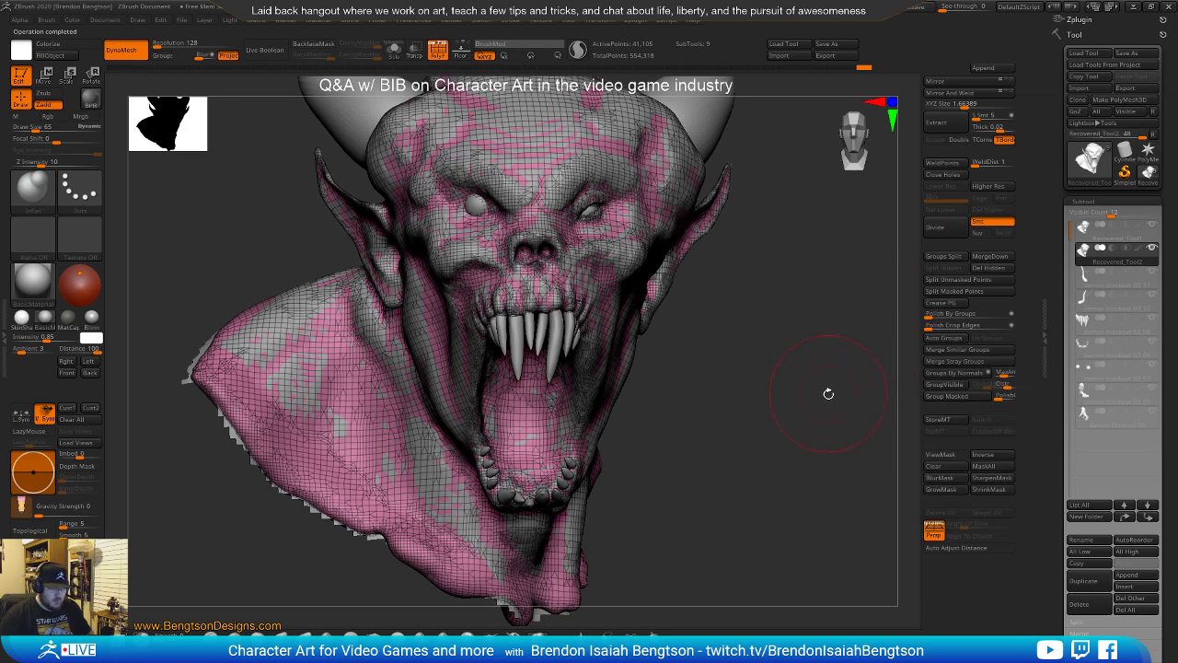
Open the saved full-body version of the demon from LightBox
key("alt+s")
key("ctrl+shift+s")
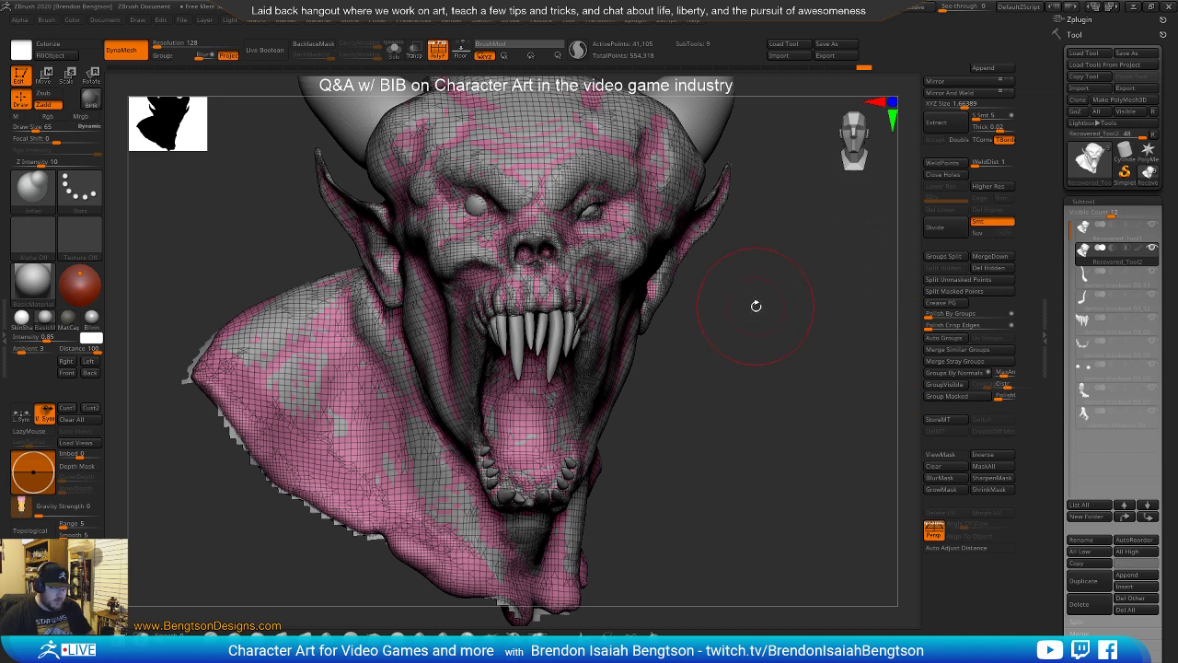
key("comma")
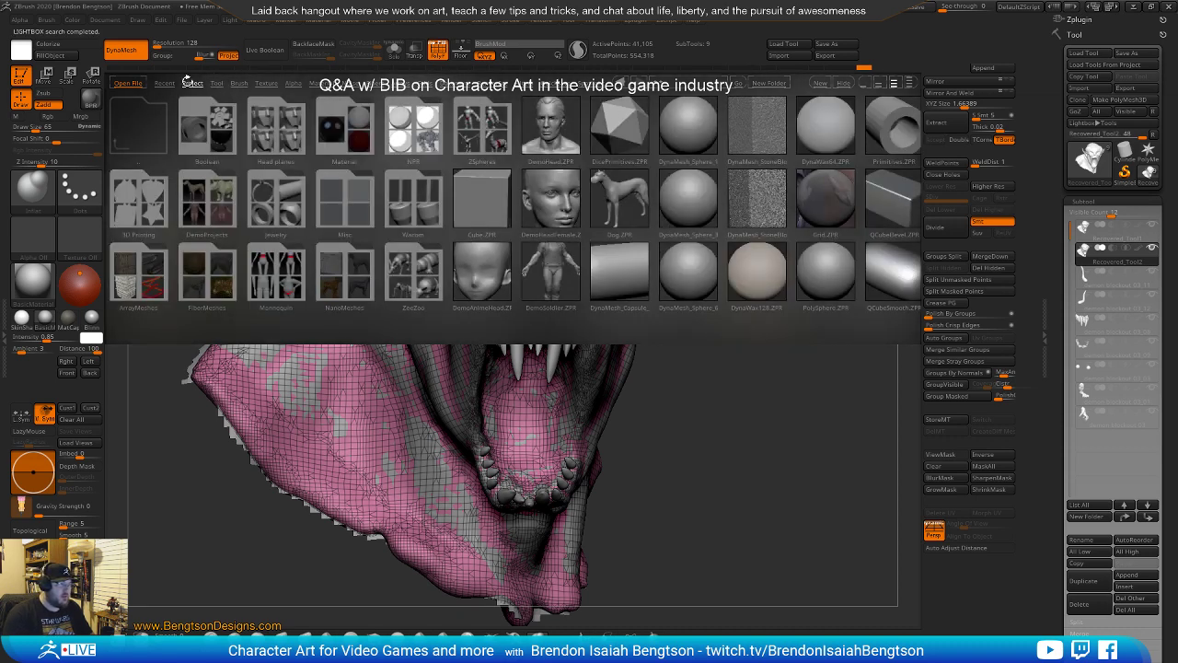
left_click(559, 85)
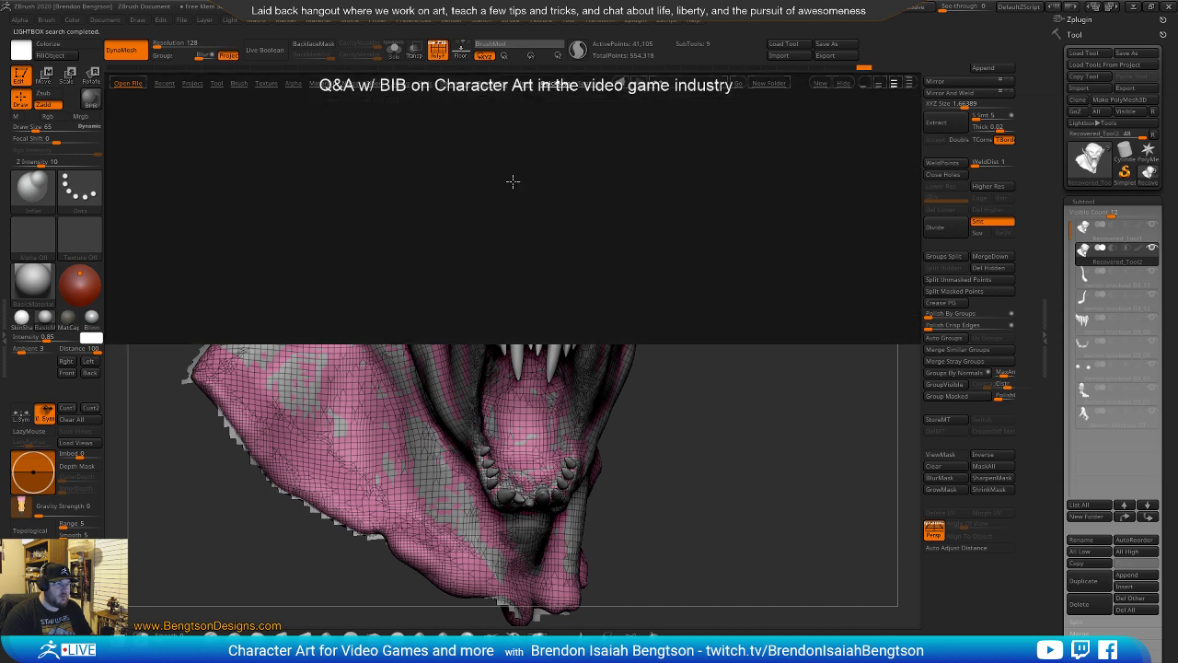
double_click(276, 140)
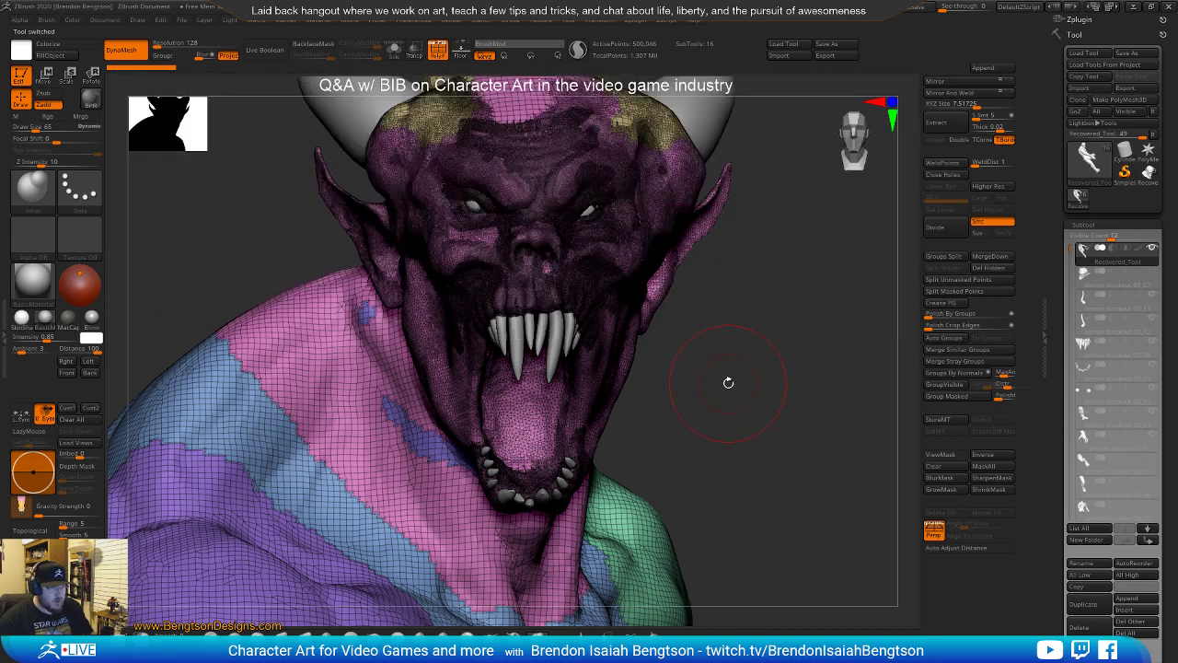
Bring the demon's full body into view and turn off the polygroup wireframe
left_click_drag(751, 413, 734, 313, "alt")
left_click_drag(738, 484, 721, 326, "alt")
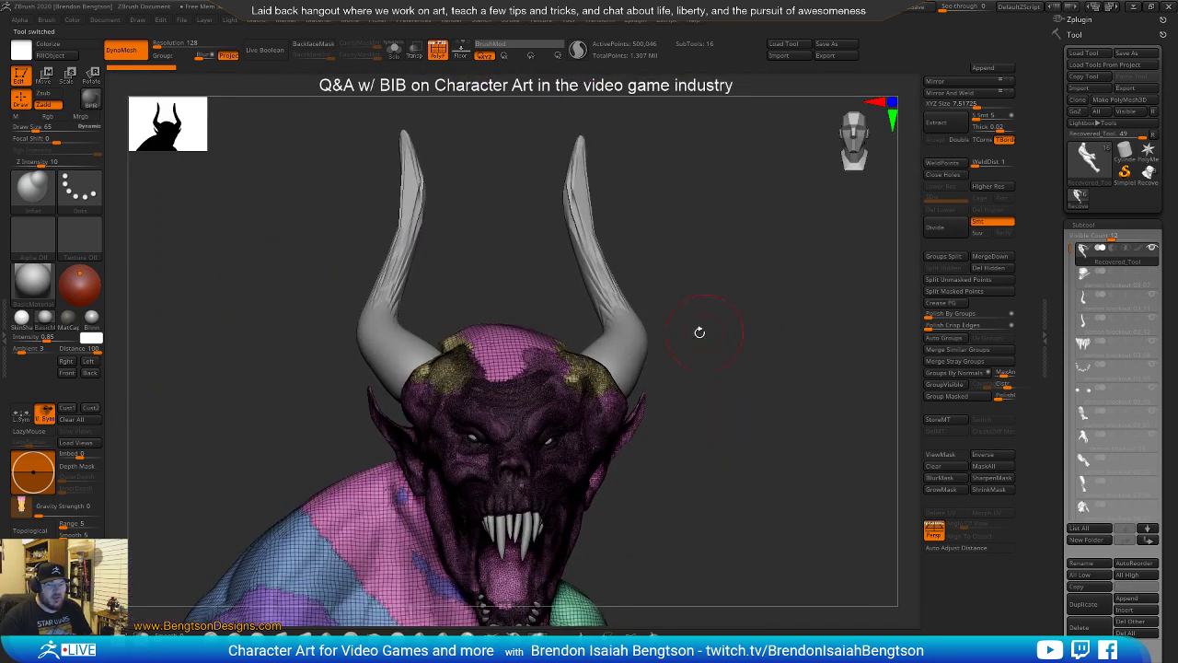
left_click_drag(596, 486, 626, 265, "alt")
left_click_drag(709, 355, 782, 239)
left_click_drag(856, 307, 786, 248, "alt")
key("shift+f")
left_click_drag(793, 334, 774, 235, "alt")
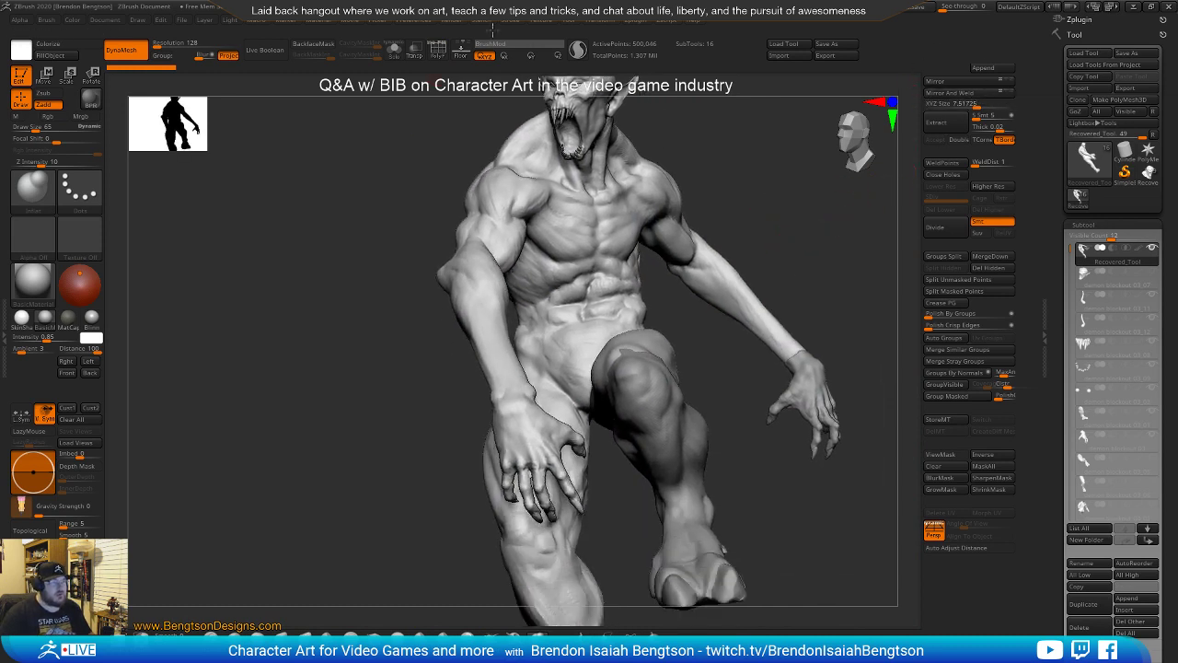
Delete the full-body demon's invisible subtools with SubTool Master and inspect its head up close
left_click(635, 20)
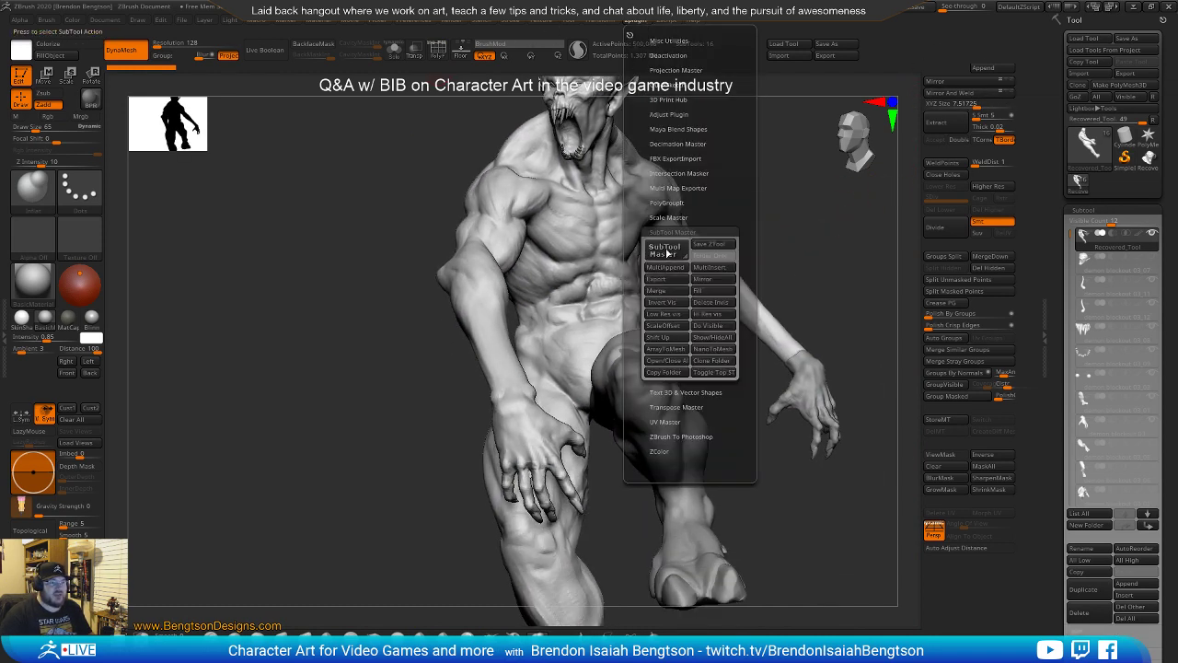
left_click(709, 315)
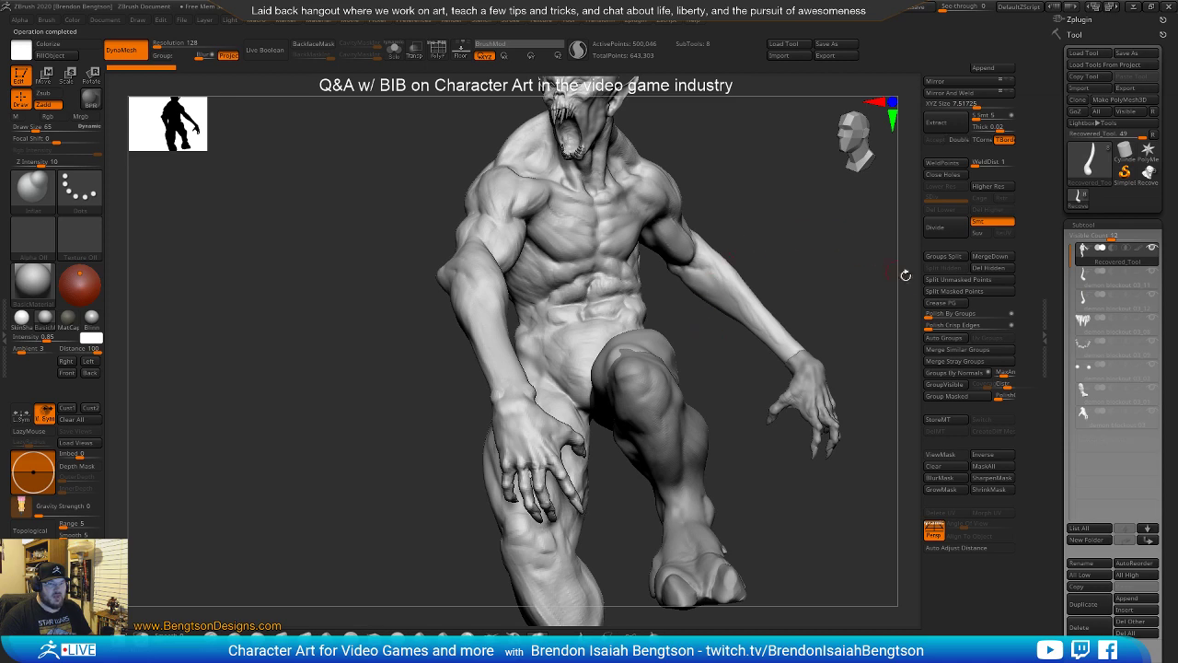
left_click_drag(814, 244, 520, 225)
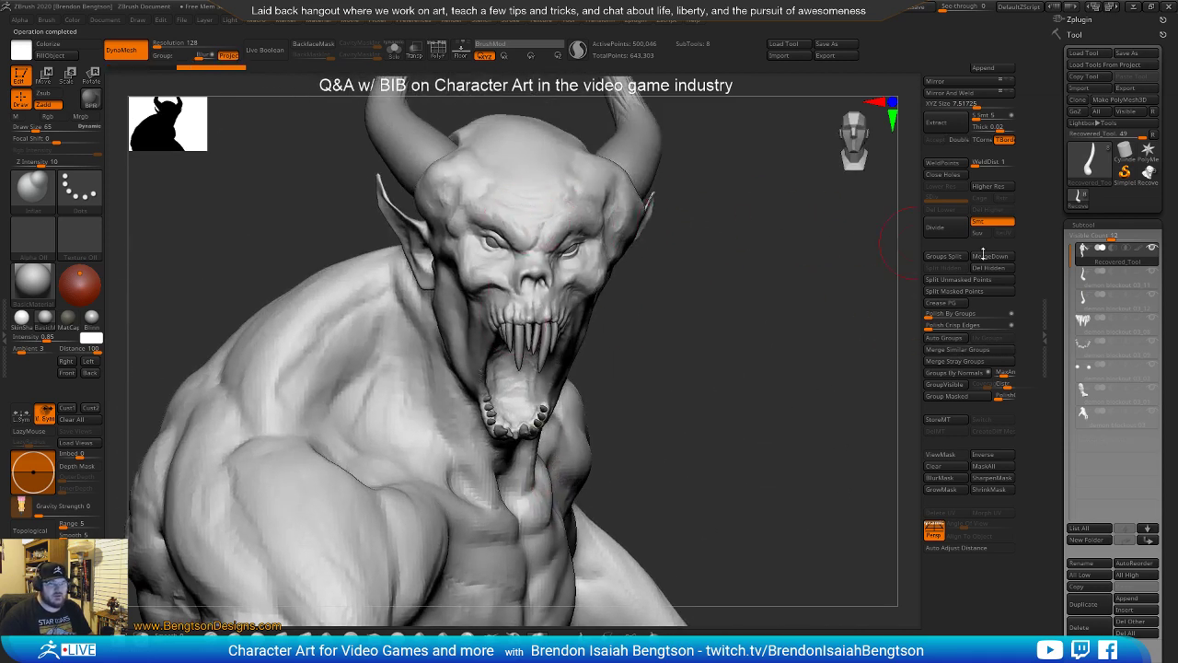
Duplicate the full-body demon subtool and isolate the copy's head and neck with a lasso visibility selection
left_click(1114, 274)
mouse_move(789, 415)
left_mouse_down()
mouse_move(787, 375)
mouse_move(435, 341)
left_mouse_up()
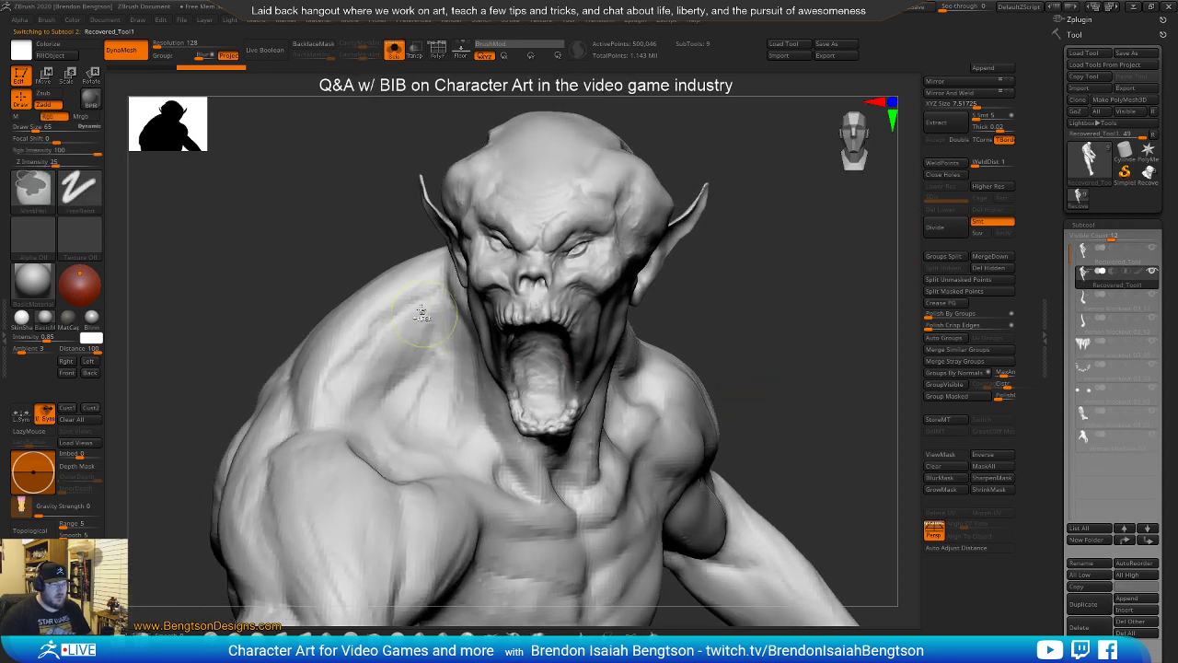
mouse_move(766, 316)
left_mouse_down()
mouse_move(802, 308)
mouse_move(749, 348)
mouse_move(660, 374)
mouse_move(639, 252)
left_mouse_up()
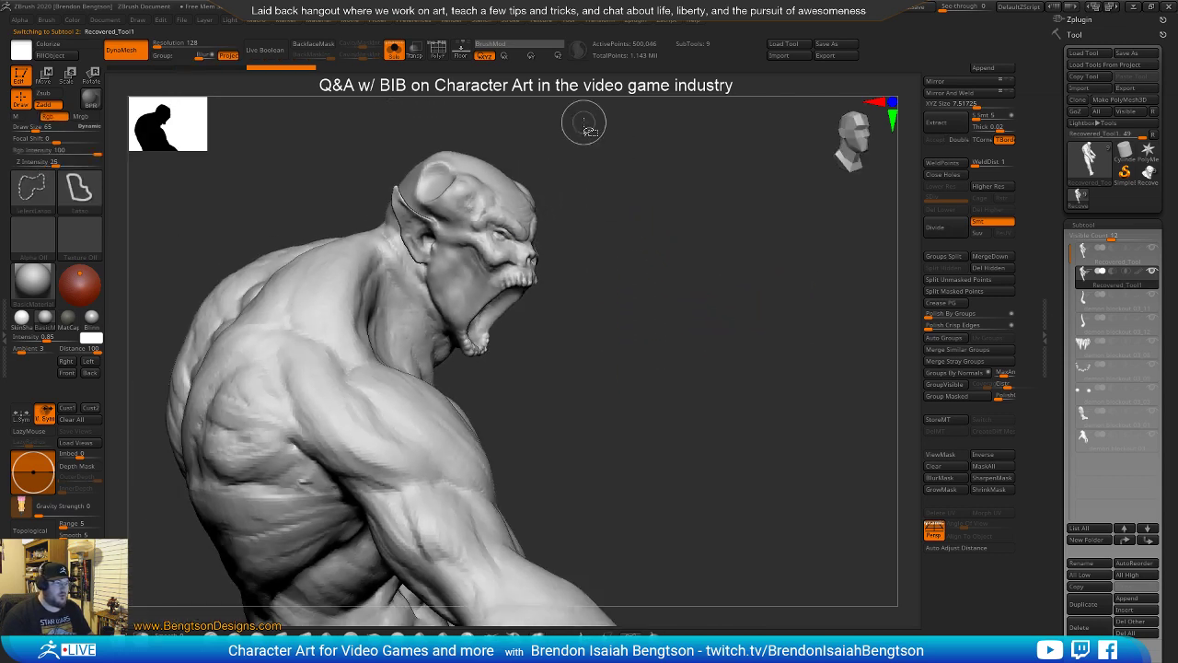
left_click_drag(604, 136, 598, 386, "ctrl+shift")
left_click_drag(731, 376, 666, 384)
left_click_drag(827, 379, 727, 418)
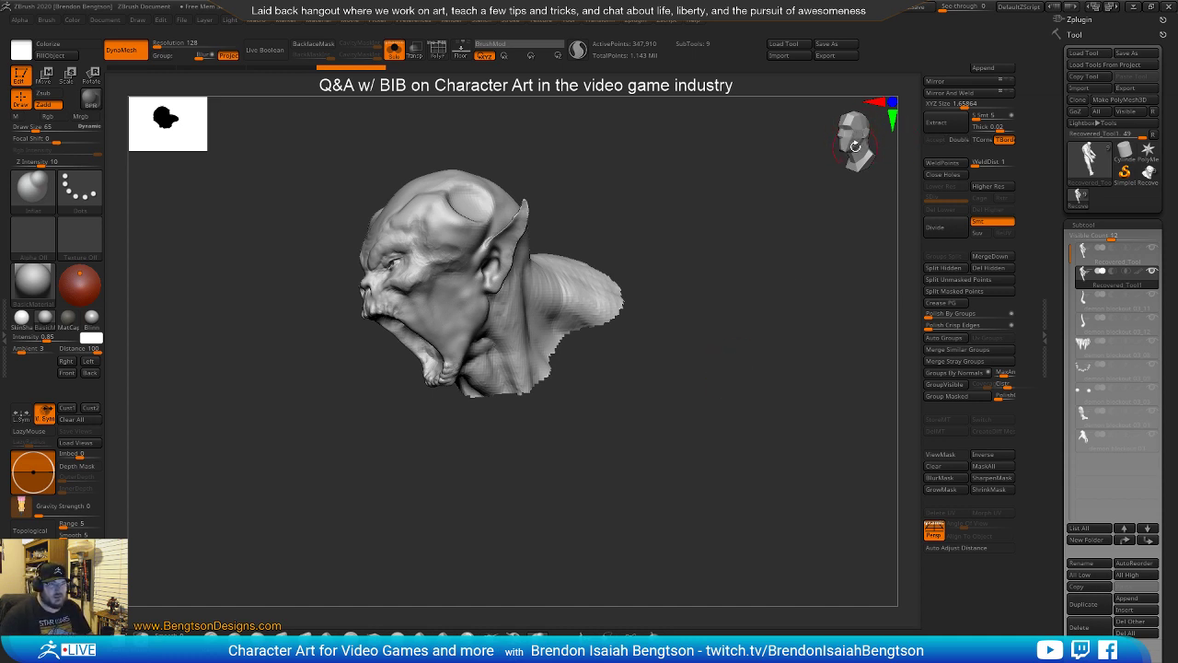
mouse_move(779, 308)
left_mouse_down()
mouse_move(802, 322)
mouse_move(802, 295)
mouse_move(789, 292)
mouse_move(810, 266)
mouse_move(794, 266)
mouse_move(796, 288)
left_mouse_up()
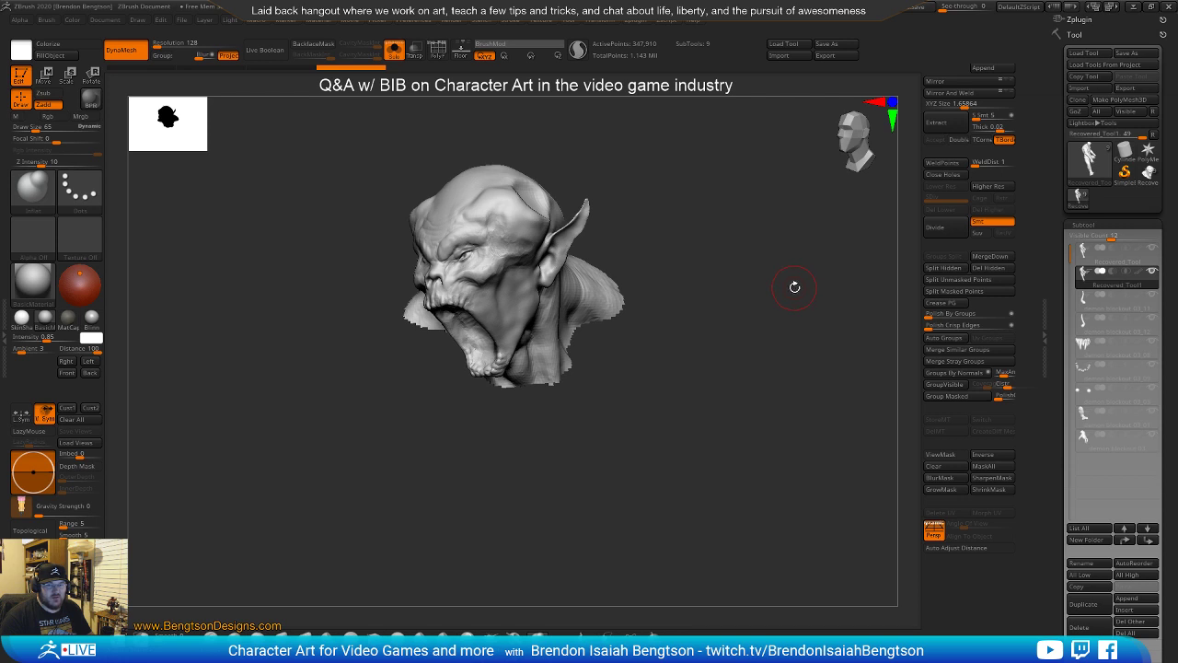
mouse_move(792, 280)
left_mouse_down()
mouse_move(780, 313)
mouse_move(773, 305)
mouse_move(790, 319)
mouse_move(768, 284)
mouse_move(770, 304)
mouse_move(785, 266)
mouse_move(779, 275)
mouse_move(755, 264)
left_mouse_up()
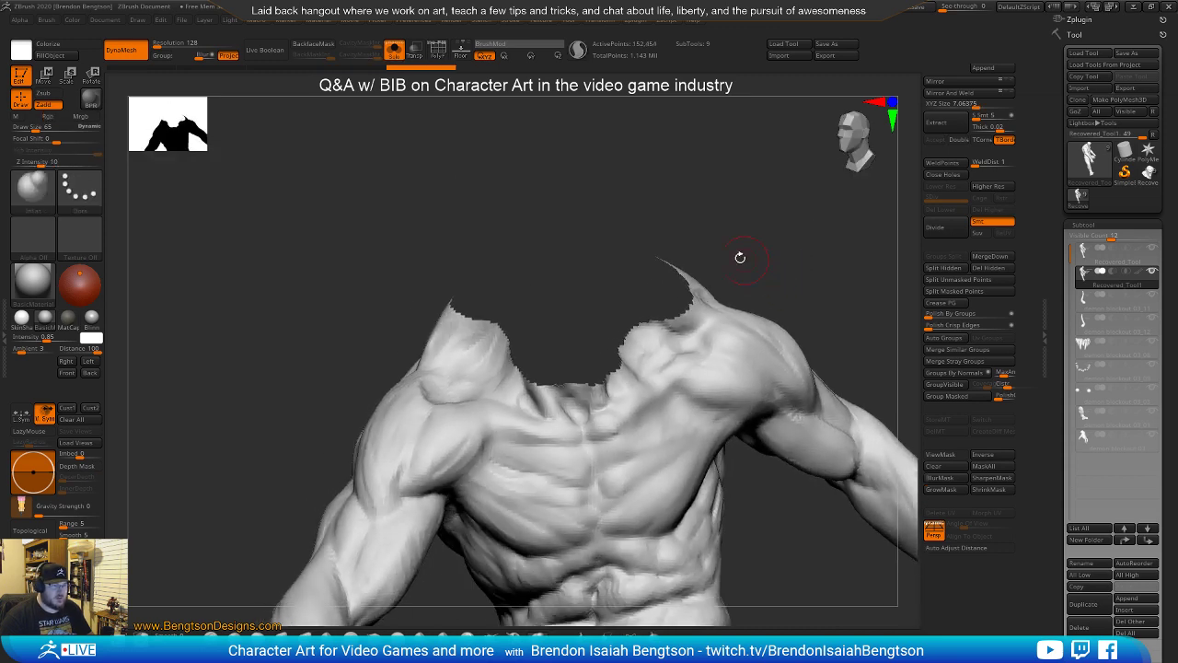
Refine the lasso selection around the copy's neck and shoulder, keep only the bust visible, and delete the hidden geometry
mouse_move(583, 193)
left_mouse_down("ctrl+shift")
mouse_move(443, 210)
mouse_move(426, 331)
mouse_move(478, 401)
mouse_move(558, 416)
mouse_move(653, 391)
mouse_move(729, 278)
mouse_move(718, 257)
left_mouse_up("ctrl+shift")
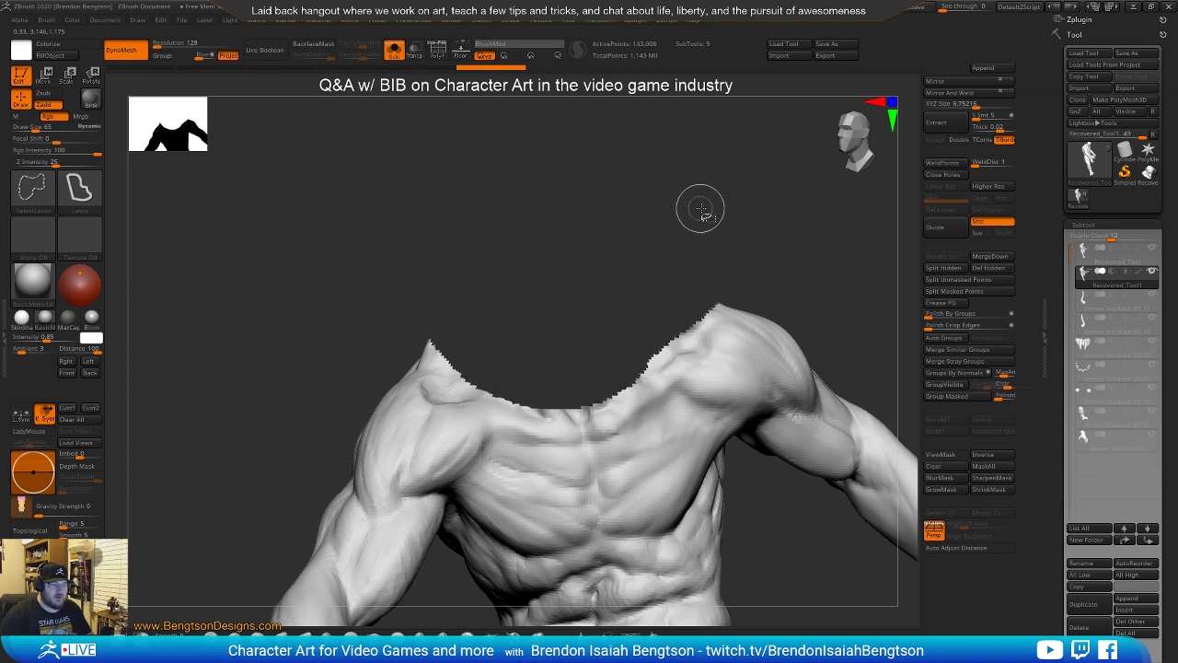
key("alt+Up")
mouse_move(804, 246)
left_mouse_down()
mouse_move(858, 255)
mouse_move(856, 273)
left_mouse_up()
mouse_move(686, 310)
left_mouse_down("alt")
mouse_move(750, 319)
mouse_move(828, 302)
left_mouse_up("alt")
mouse_move(442, 453)
left_mouse_down("ctrl+alt+shift")
mouse_move(407, 237)
mouse_move(171, 521)
mouse_move(244, 512)
left_mouse_up("ctrl+alt+shift")
mouse_move(592, 368)
left_mouse_down()
mouse_move(765, 353)
mouse_move(497, 350)
mouse_move(760, 352)
mouse_move(786, 342)
mouse_move(775, 349)
mouse_move(774, 317)
left_mouse_up()
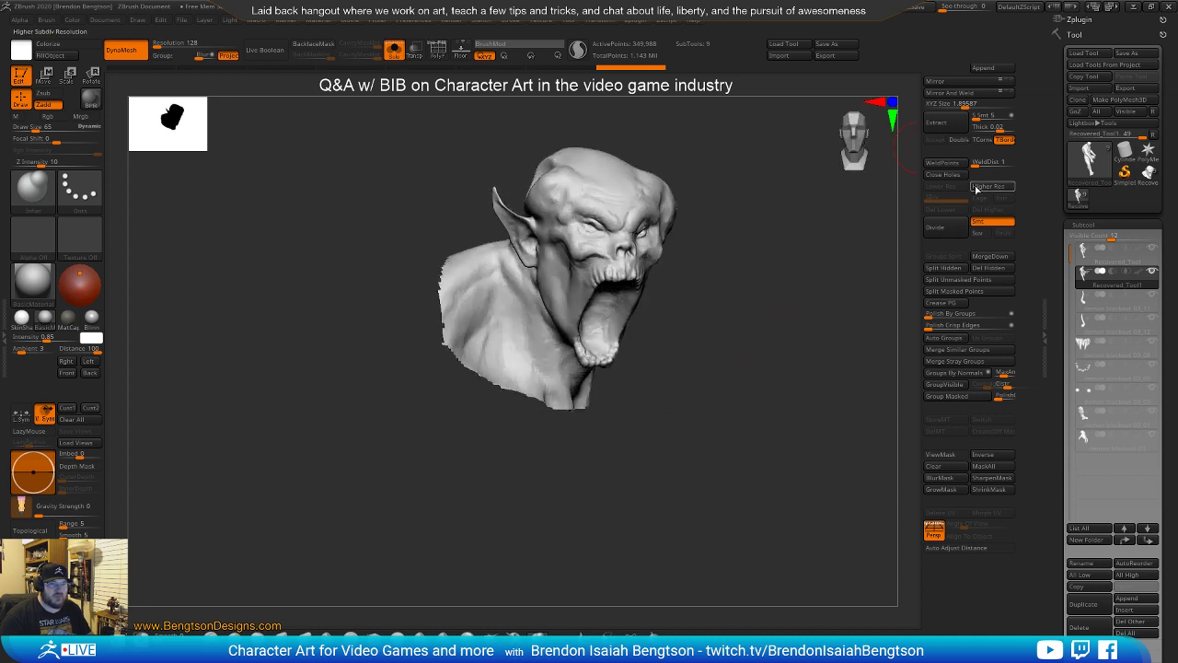
left_click(968, 261)
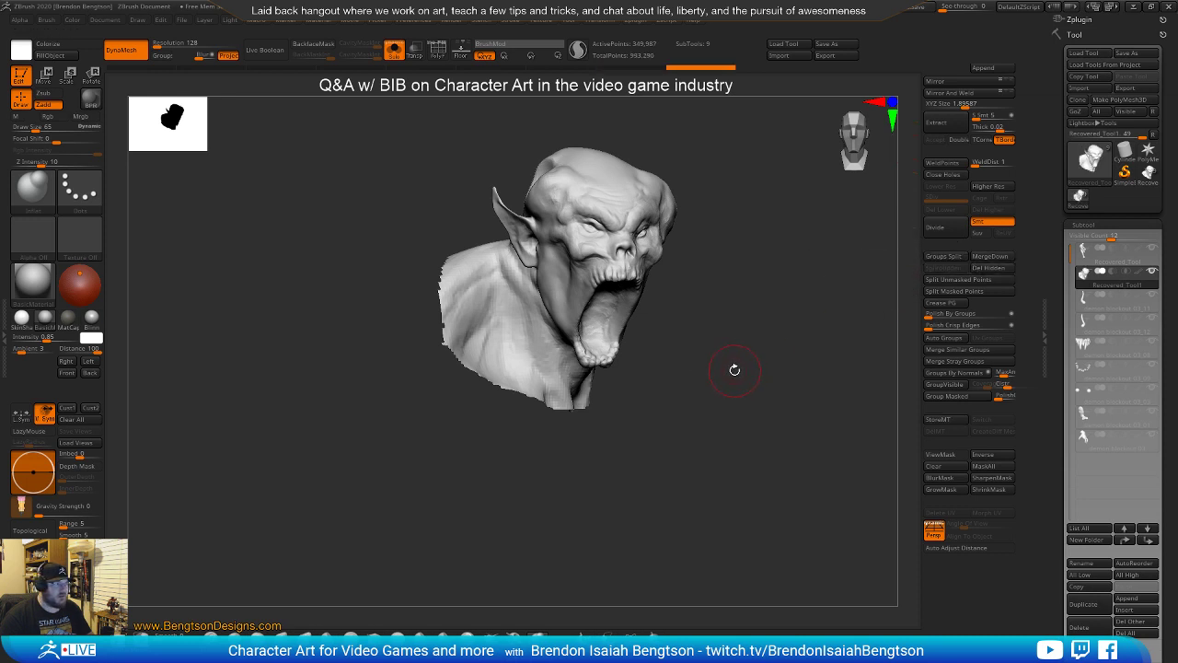
Duplicate the trimmed bust and DynaMesh the copy at resolution 128
left_click(1085, 603)
mouse_move(1107, 279)
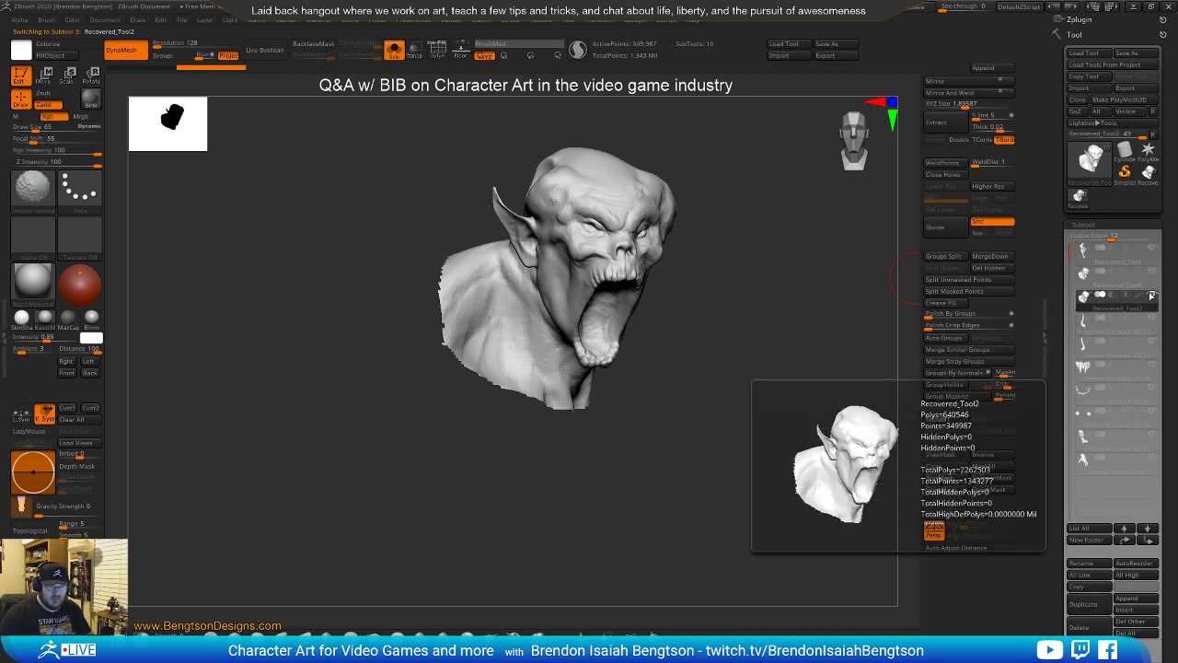
left_click_drag(883, 294, 760, 373)
mouse_move(775, 320)
left_mouse_down("ctrl")
mouse_move(766, 368)
mouse_move(784, 387)
mouse_move(742, 417)
mouse_move(758, 376)
left_mouse_up("ctrl")
key("ctrl+z")
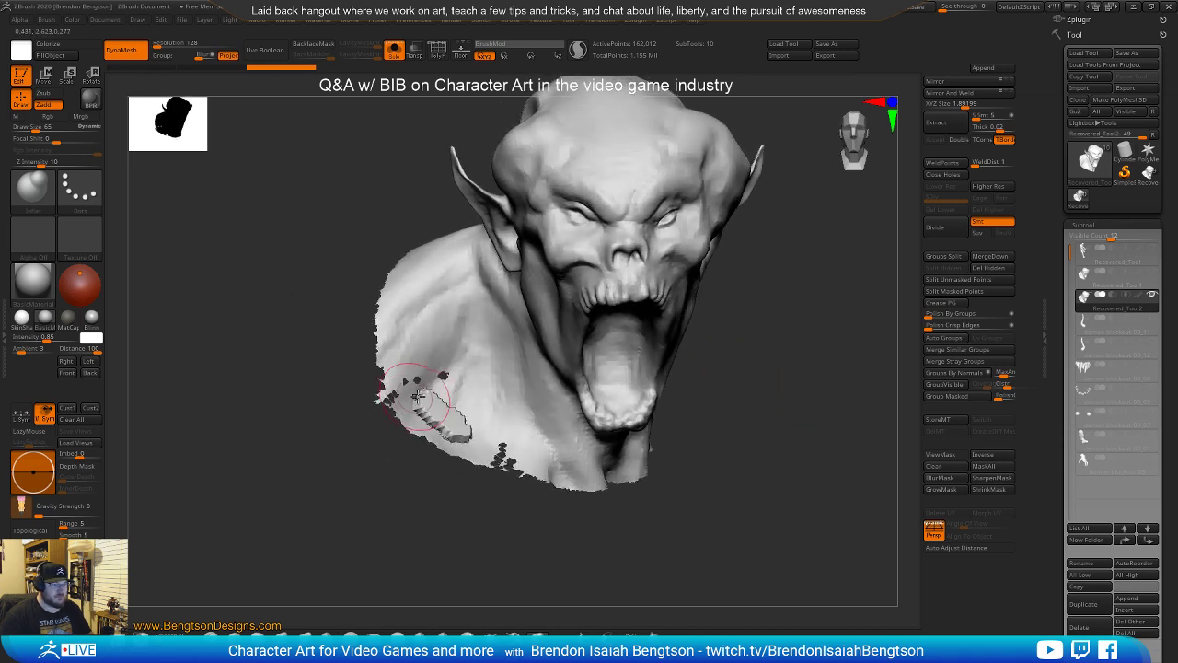
Thicken the thin, torn cut edge around the bust's chest, shoulder and back with the Inflate brush
key("b")
key("c")
key("b")
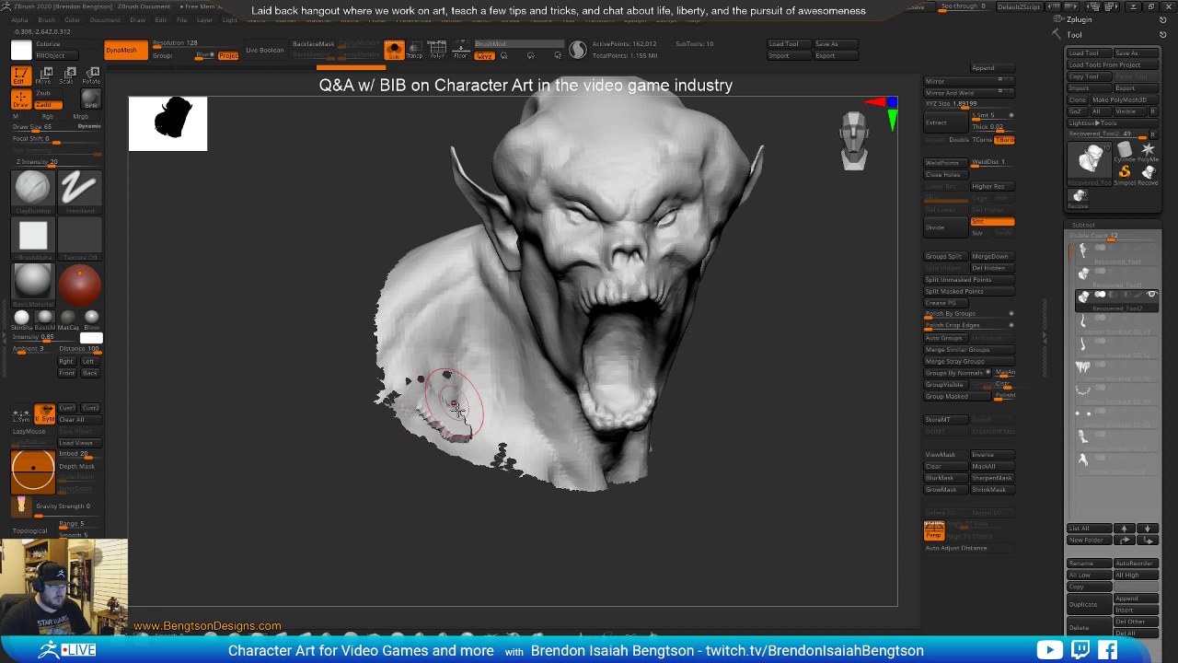
key("b")
key("i")
key("n")
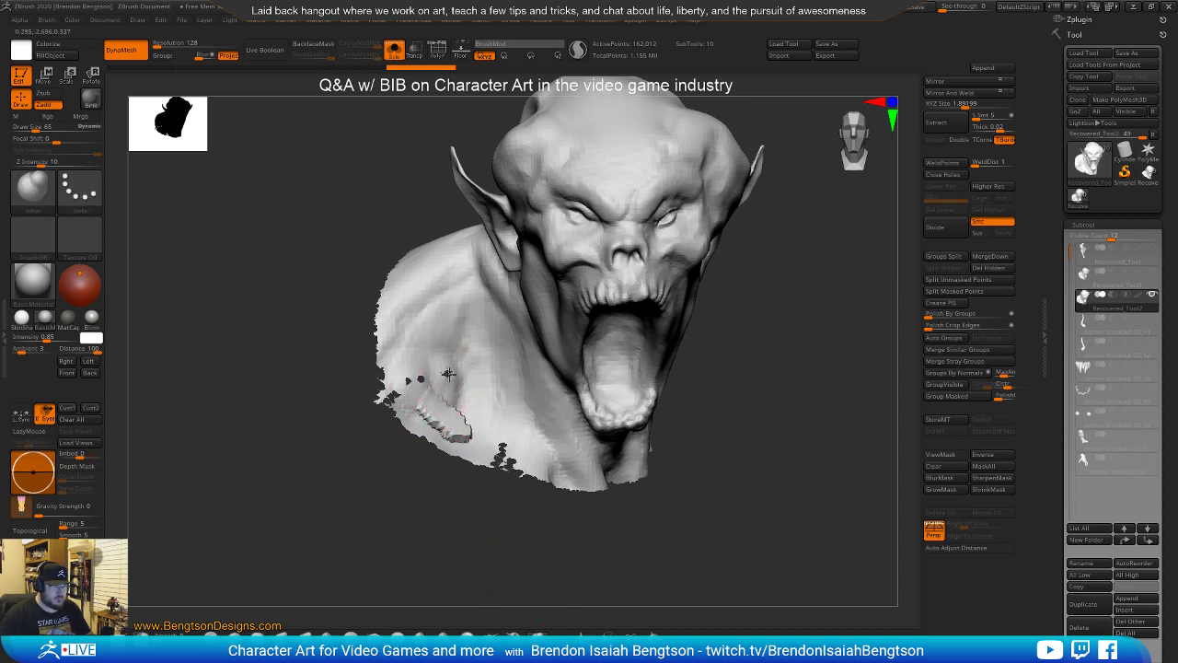
mouse_move(511, 457)
left_mouse_down()
mouse_move(598, 479)
mouse_move(454, 445)
mouse_move(589, 485)
mouse_move(502, 460)
left_mouse_up()
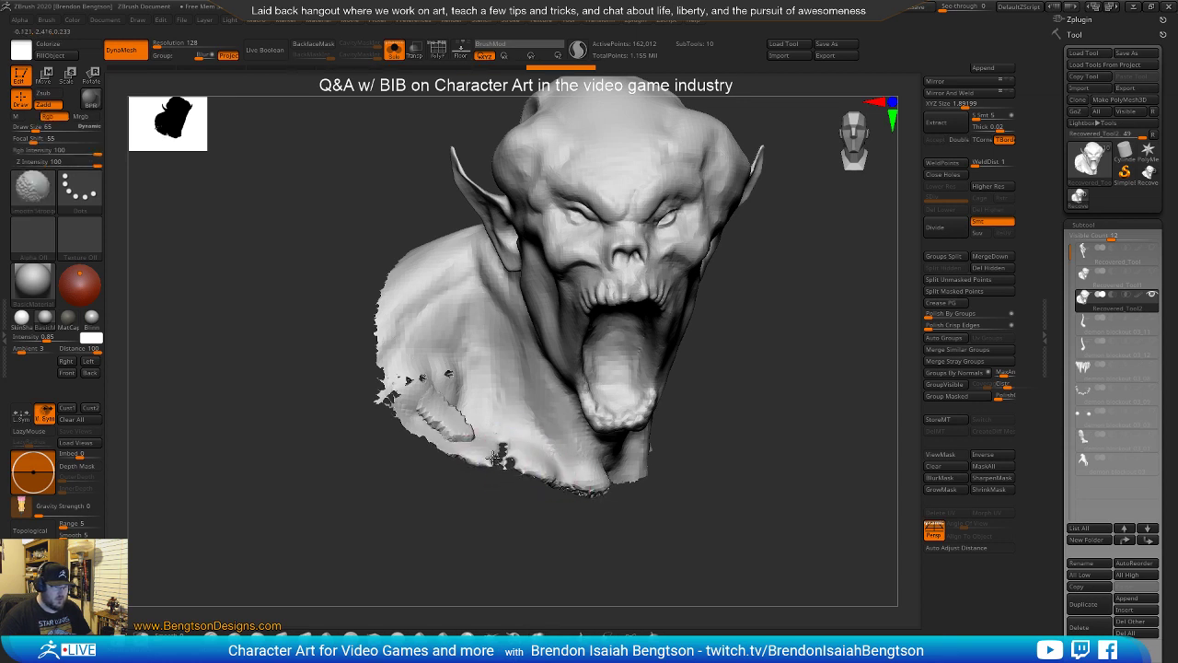
mouse_move(448, 537)
left_mouse_down()
mouse_move(411, 401)
mouse_move(397, 402)
mouse_move(401, 377)
mouse_move(398, 388)
left_mouse_up()
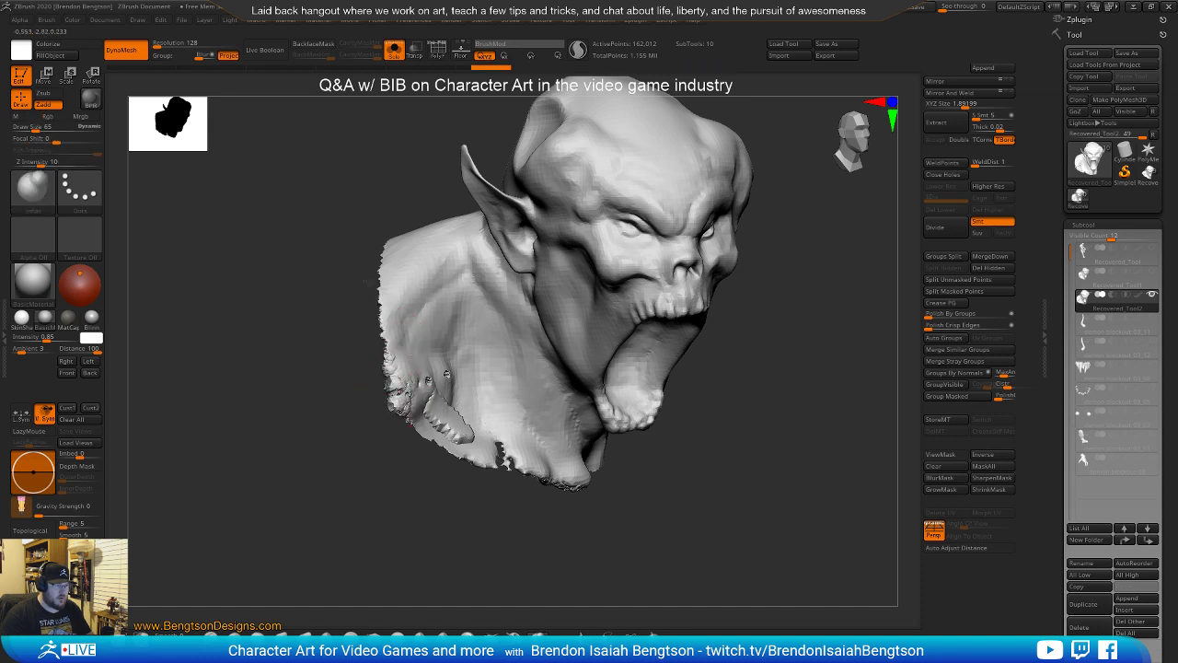
left_click_drag(307, 316, 426, 348)
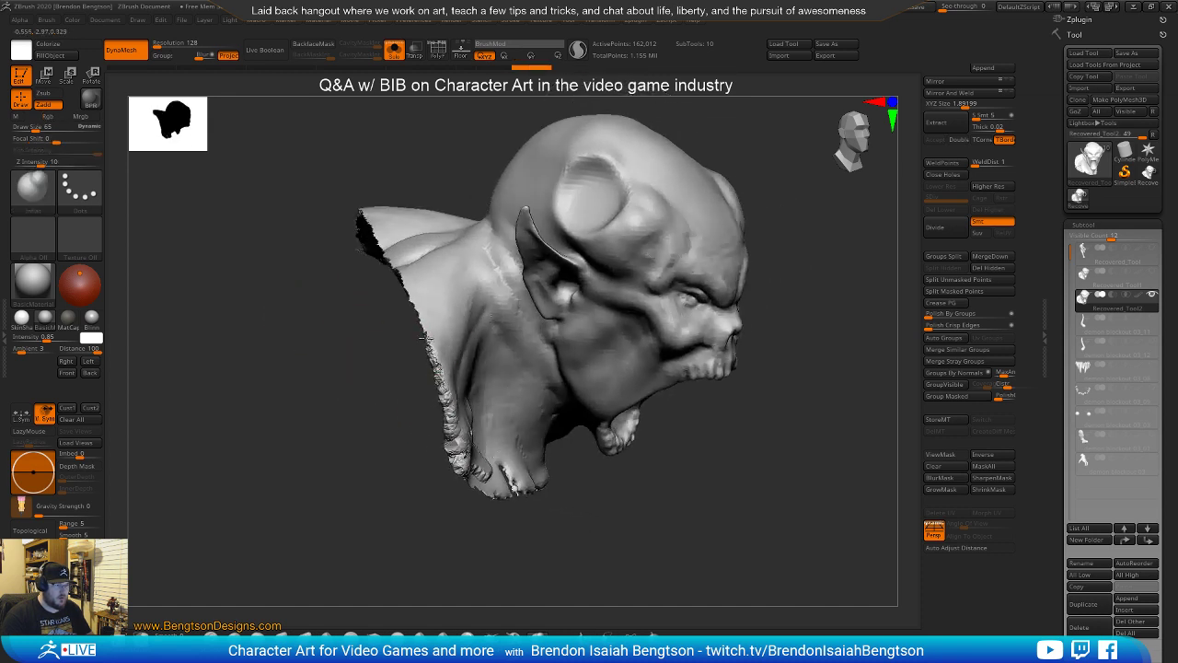
left_click_drag(368, 488, 377, 401)
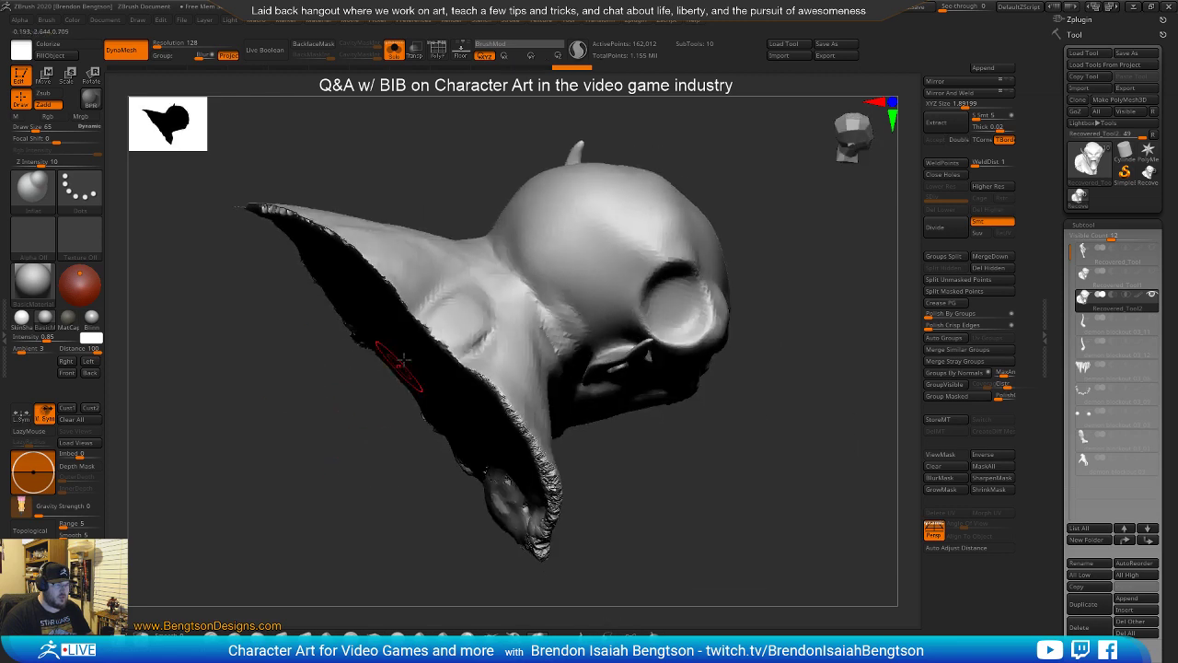
mouse_move(470, 362)
left_mouse_down()
mouse_move(401, 300)
mouse_move(488, 379)
mouse_move(467, 370)
left_mouse_up()
left_click_drag(763, 471, 666, 396)
mouse_move(804, 271)
left_mouse_down("alt")
mouse_move(764, 224)
mouse_move(801, 315)
left_mouse_up("alt")
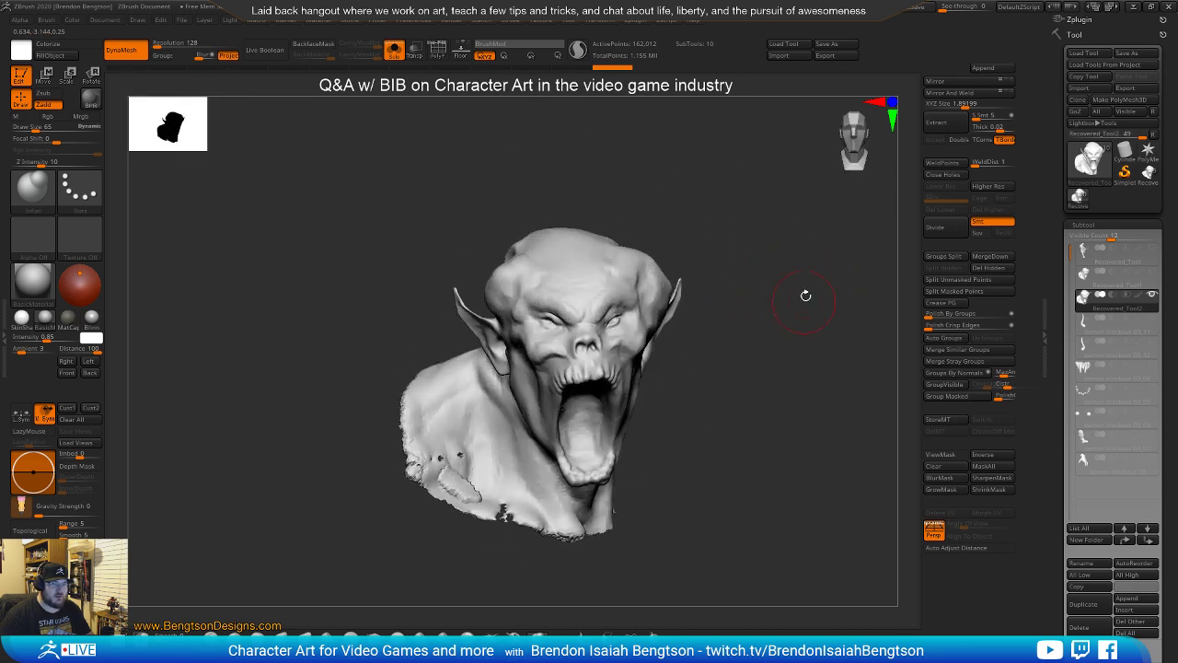
Select the original full-body subtool and mask everything except the face by painting a mask there and inverting it
left_click(1082, 260)
left_click_drag(735, 395, 725, 351, "alt")
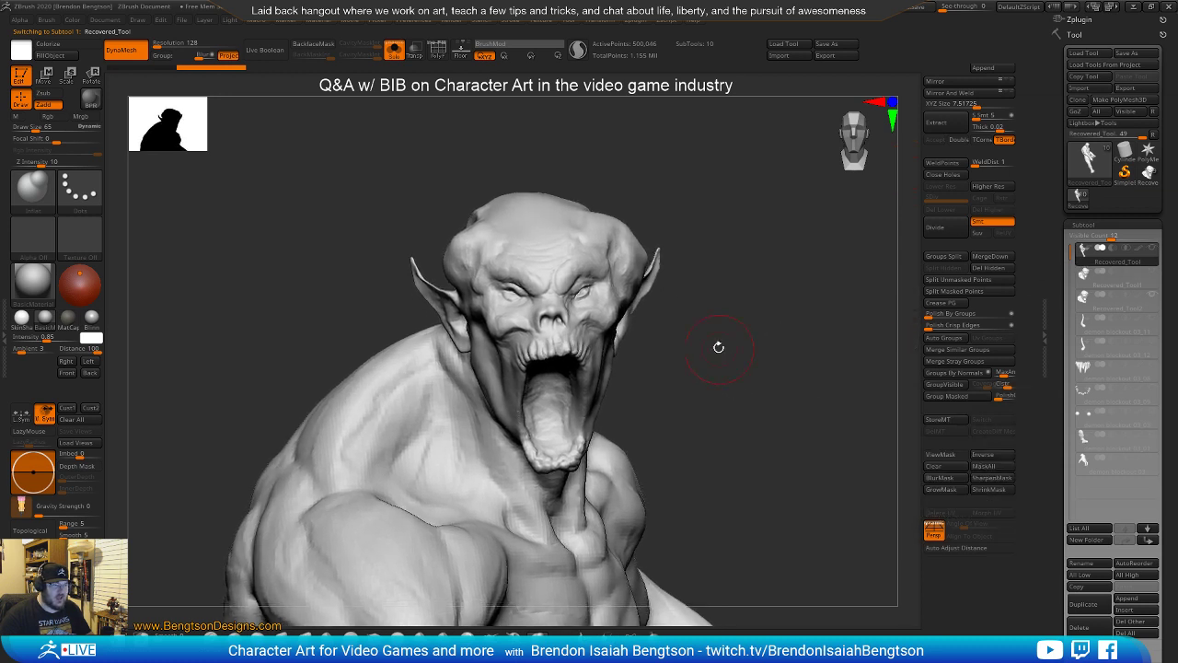
mouse_move(593, 267)
left_mouse_down("ctrl")
mouse_move(492, 355)
mouse_move(563, 280)
mouse_move(580, 375)
mouse_move(534, 267)
mouse_move(539, 340)
mouse_move(781, 359)
left_mouse_up("ctrl")
left_click(704, 345, "ctrl")
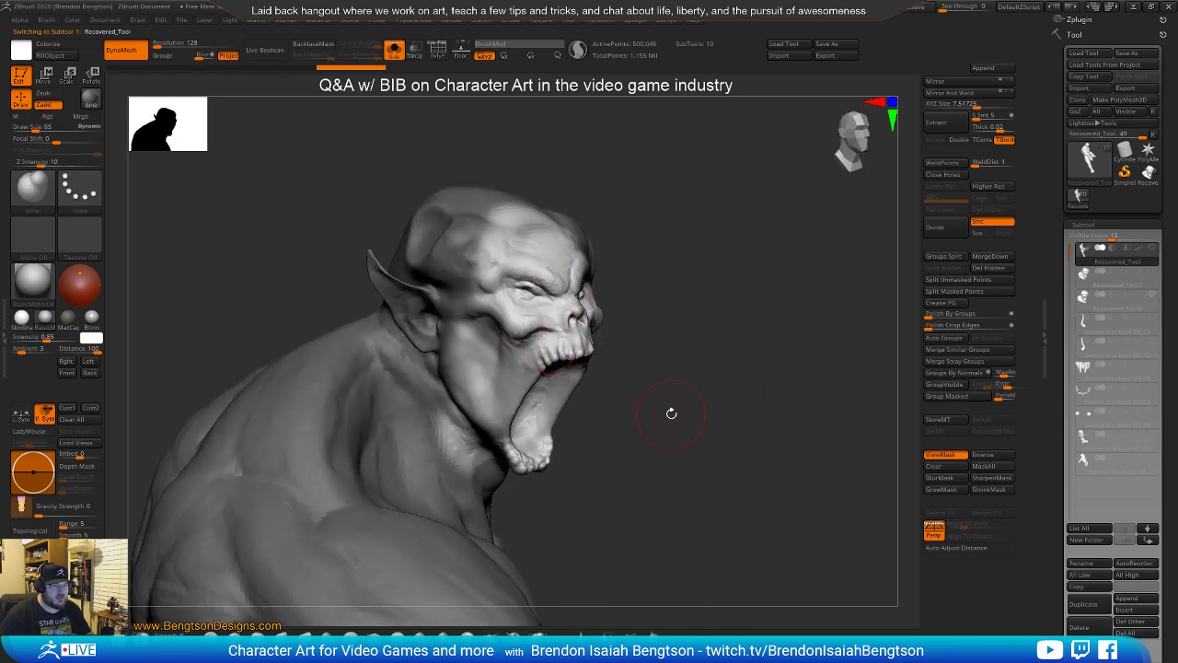
left_click_drag(656, 403, 457, 457)
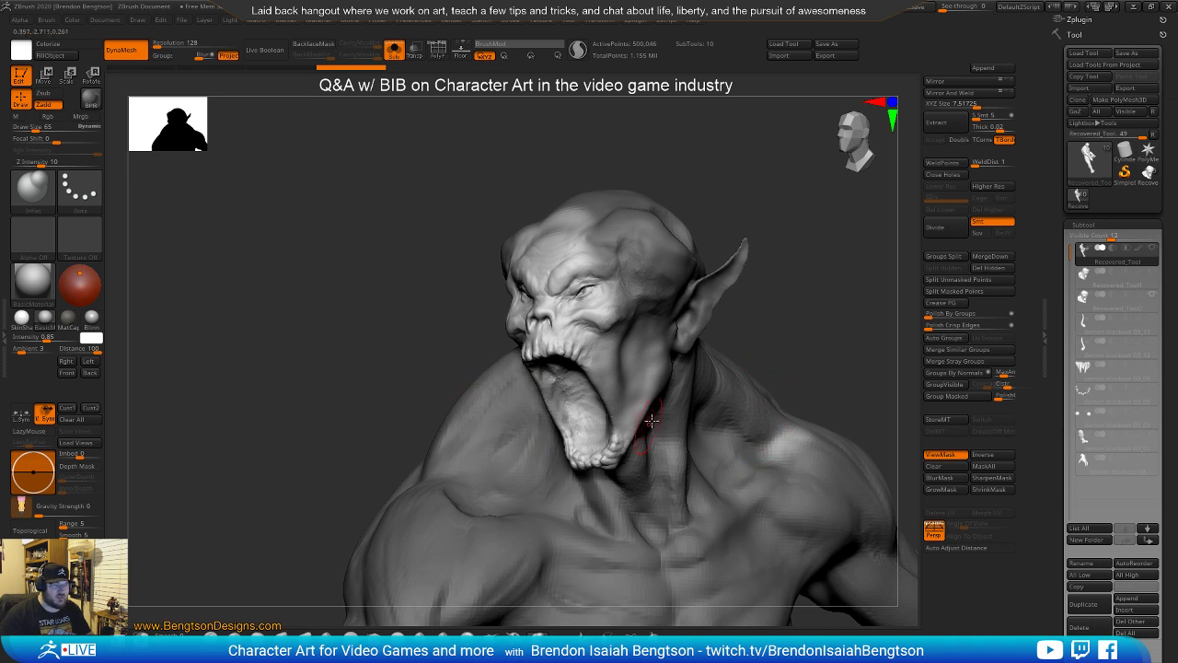
left_click_drag(810, 349, 544, 343)
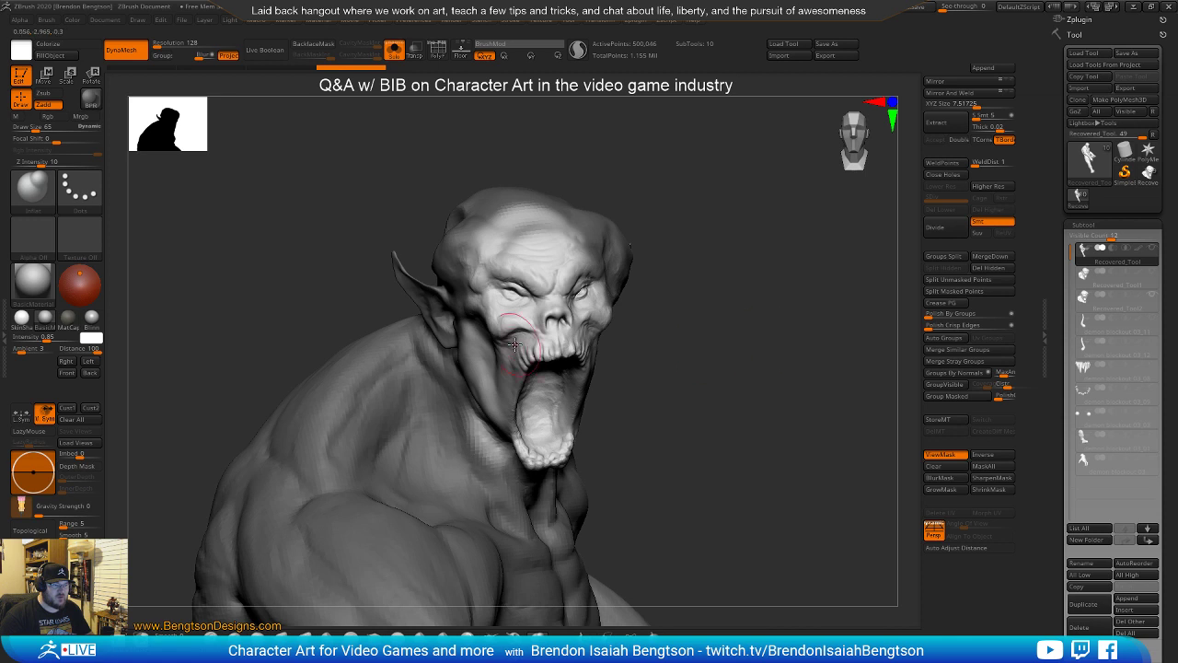
Return to the DynaMeshed bust copy and inflate its ragged cut edge along the other shoulder
left_click(1087, 306)
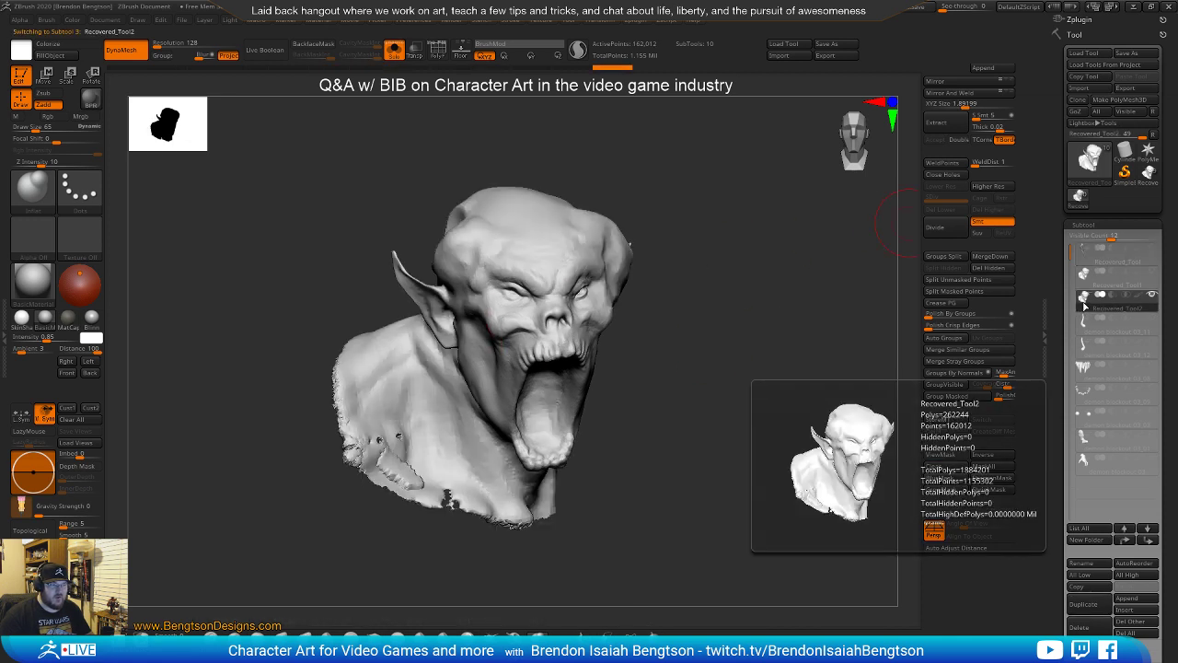
left_click(1082, 263)
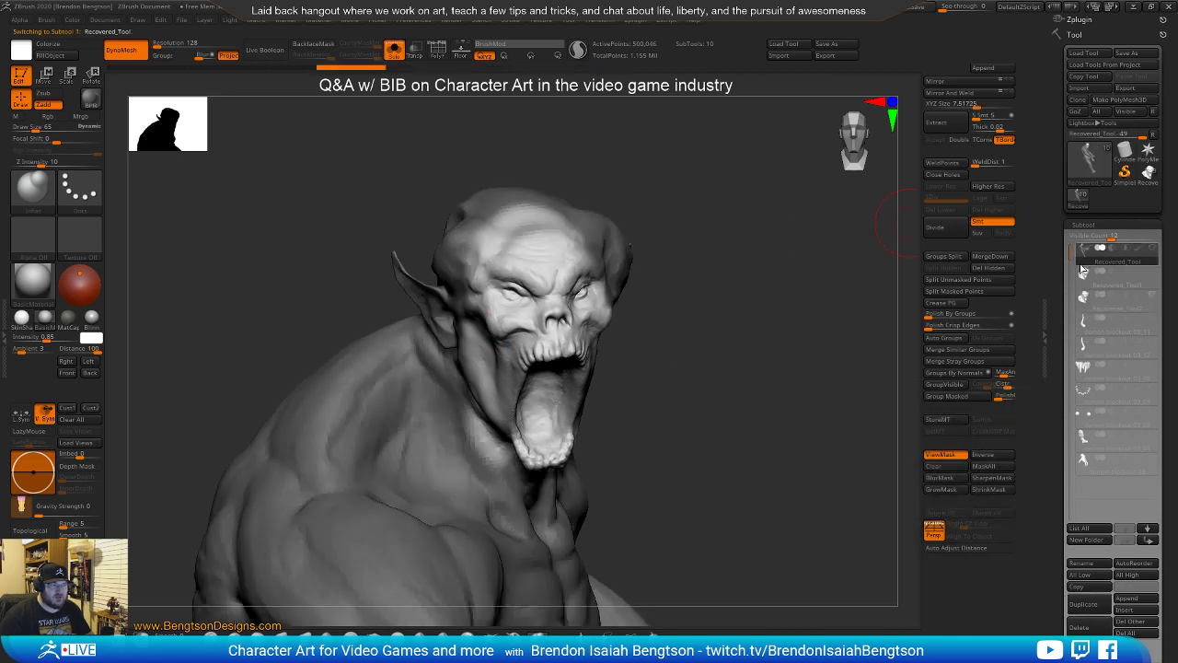
left_click(1085, 296)
mouse_move(649, 412)
left_mouse_down()
mouse_move(652, 423)
mouse_move(454, 497)
left_mouse_up()
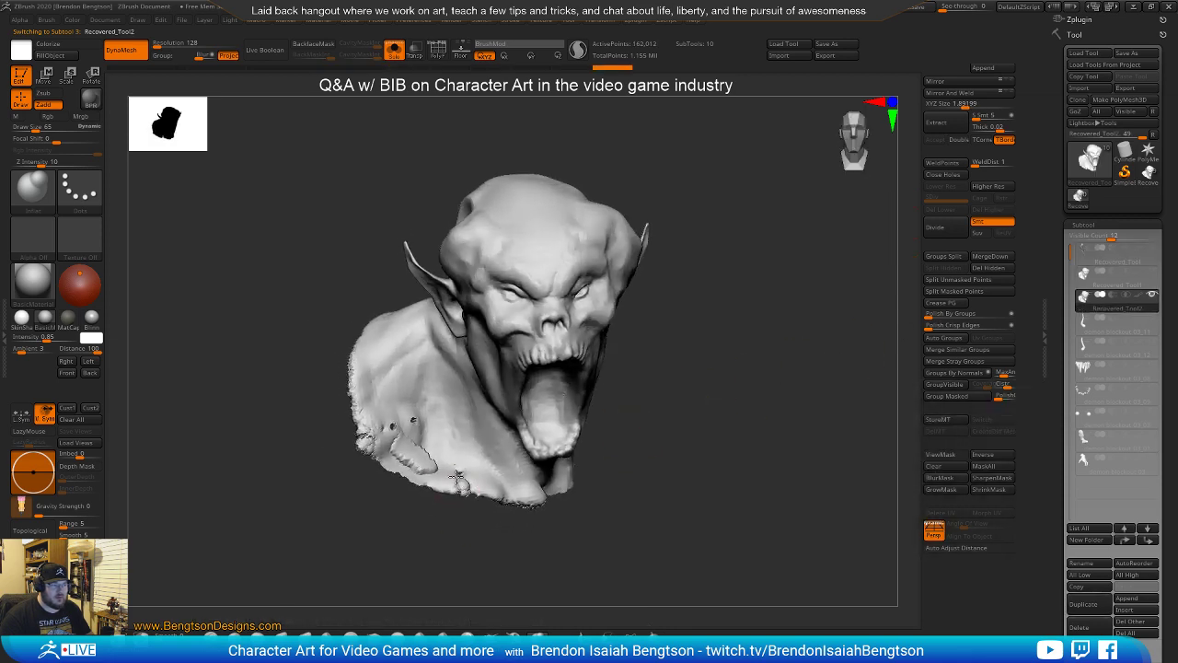
left_click_drag(533, 468, 610, 495)
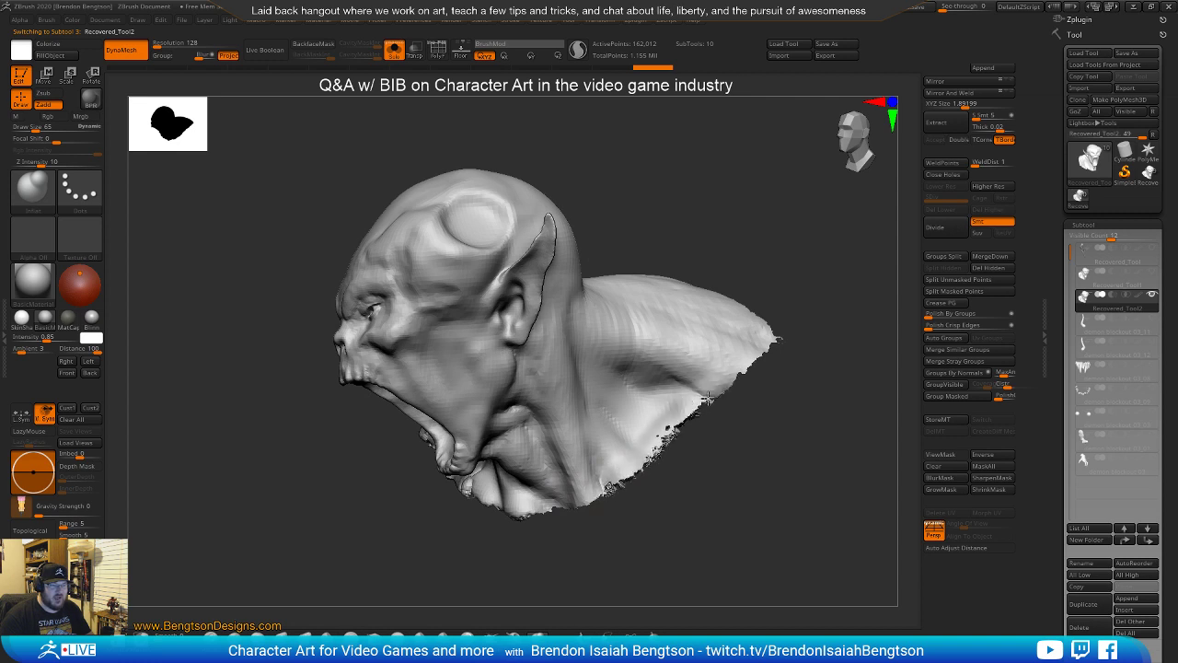
left_click_drag(718, 405, 749, 420)
Smooth the inflated shoulder edge down to the chest with the Smooth Stronger brush
key("shift")
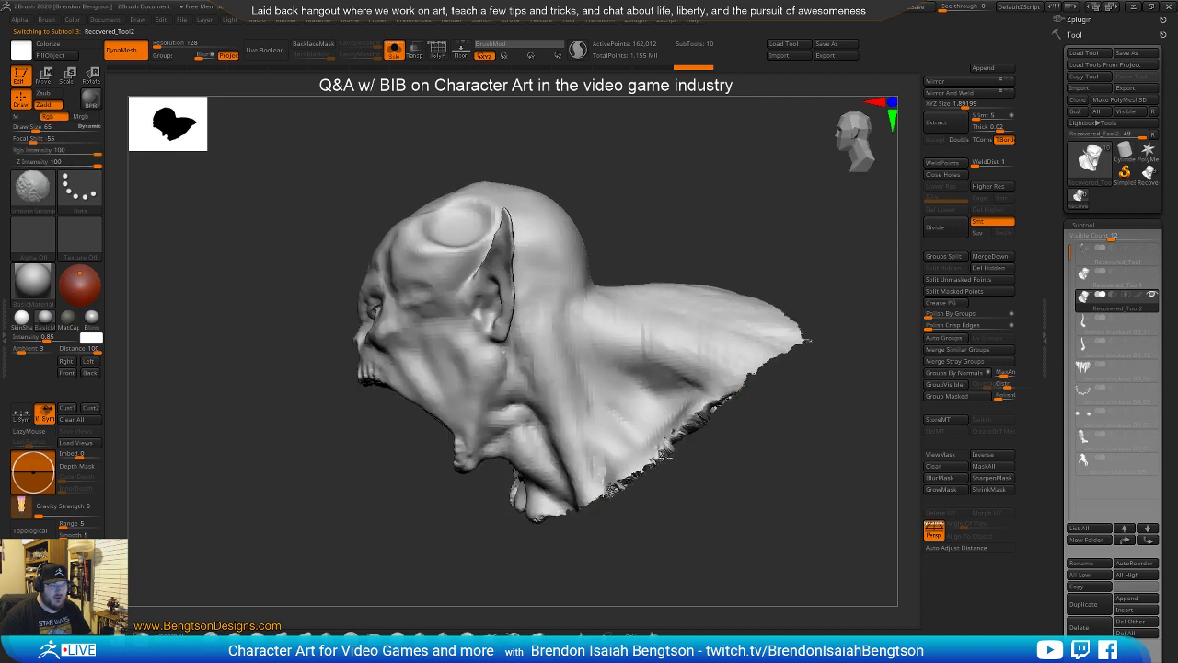
mouse_move(784, 345)
left_mouse_down("shift")
mouse_move(766, 353)
mouse_move(794, 334)
mouse_move(745, 380)
mouse_move(774, 356)
left_mouse_up("shift")
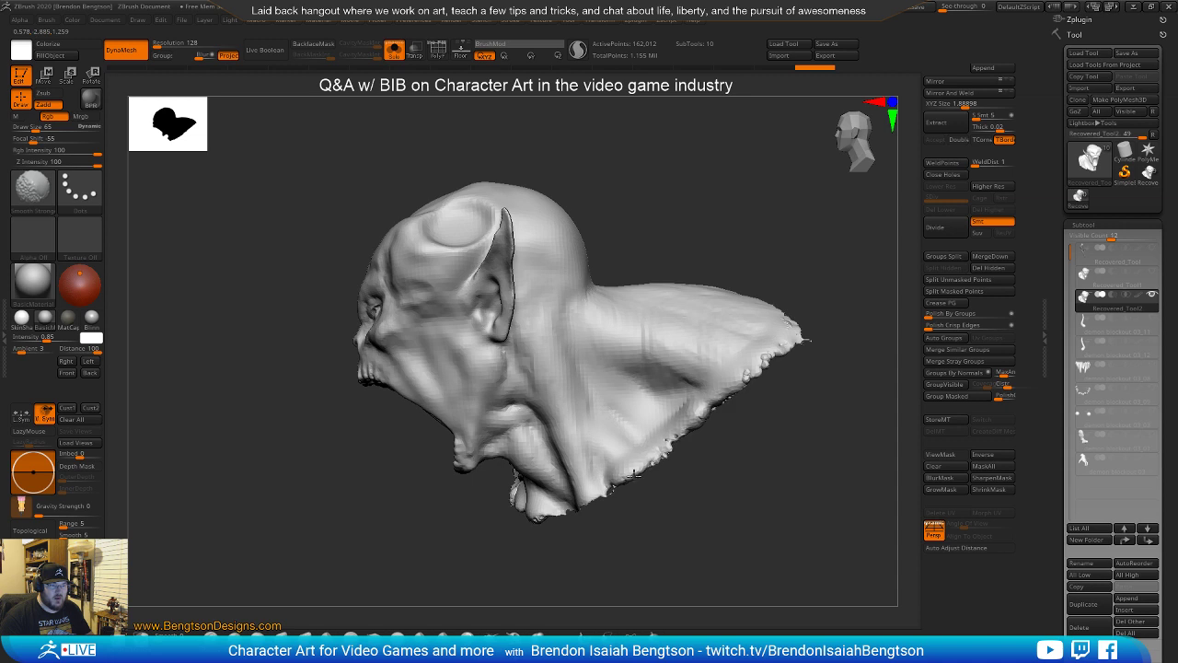
mouse_move(594, 500)
left_mouse_down("shift")
mouse_move(689, 415)
mouse_move(658, 487)
left_mouse_up("shift")
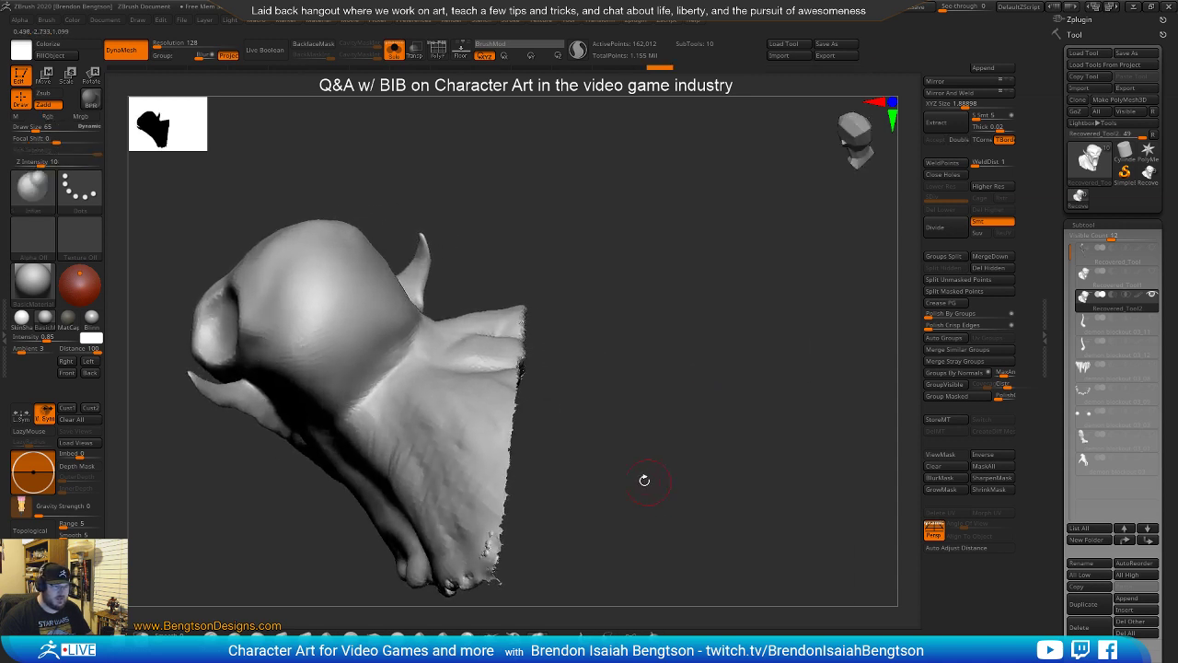
Inflate the thin cut edge along the bust's upper back, and smooth the thickened rim
left_click_drag(501, 529, 498, 578)
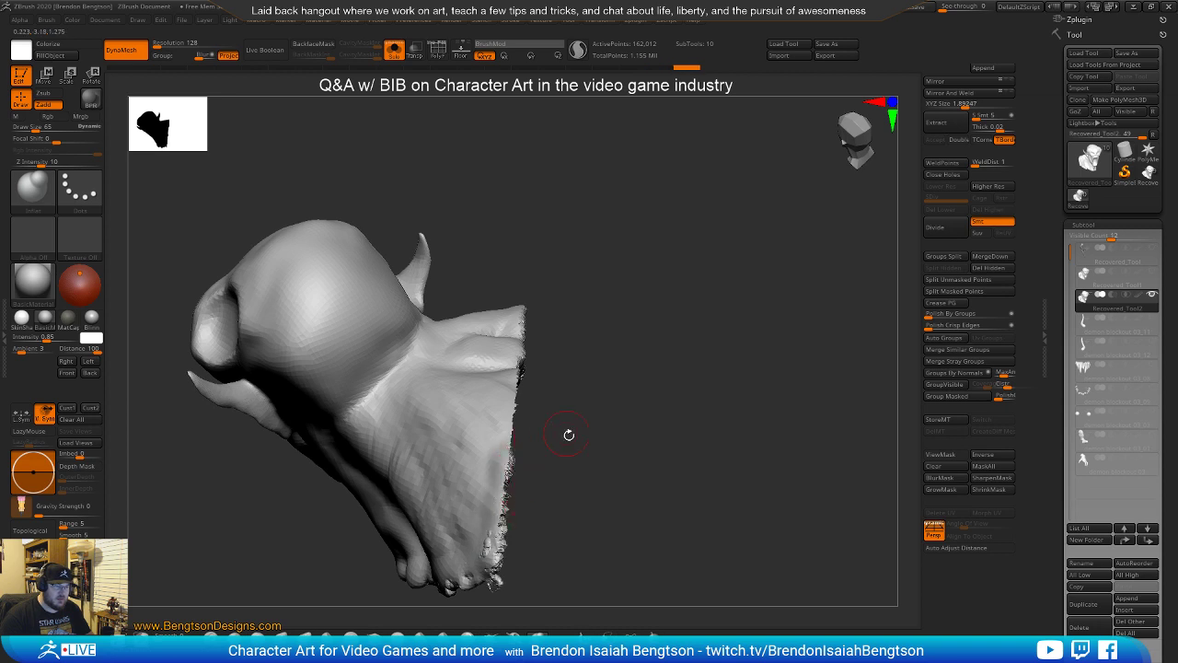
left_click_drag(555, 415, 750, 340, "alt")
mouse_move(830, 290)
left_mouse_down("alt")
mouse_move(705, 391)
mouse_move(644, 396)
mouse_move(621, 412)
left_mouse_up("alt")
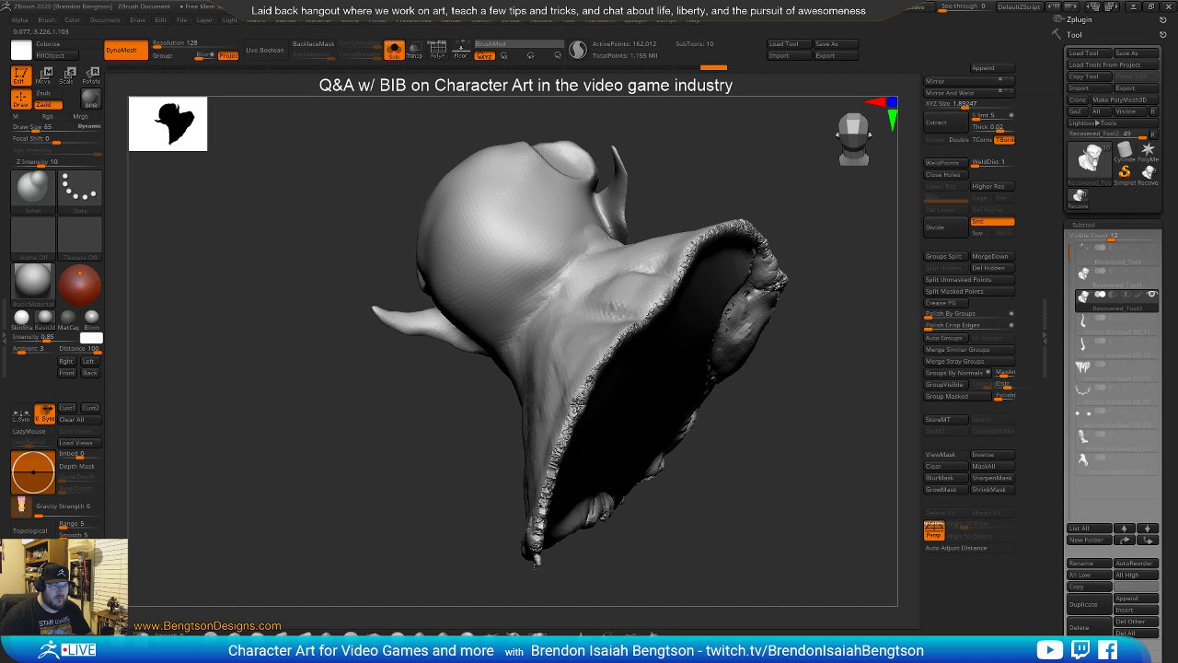
mouse_move(645, 315)
left_mouse_down("shift")
mouse_move(565, 443)
mouse_move(540, 525)
left_mouse_up("shift")
left_click_drag(602, 364, 587, 379, "shift")
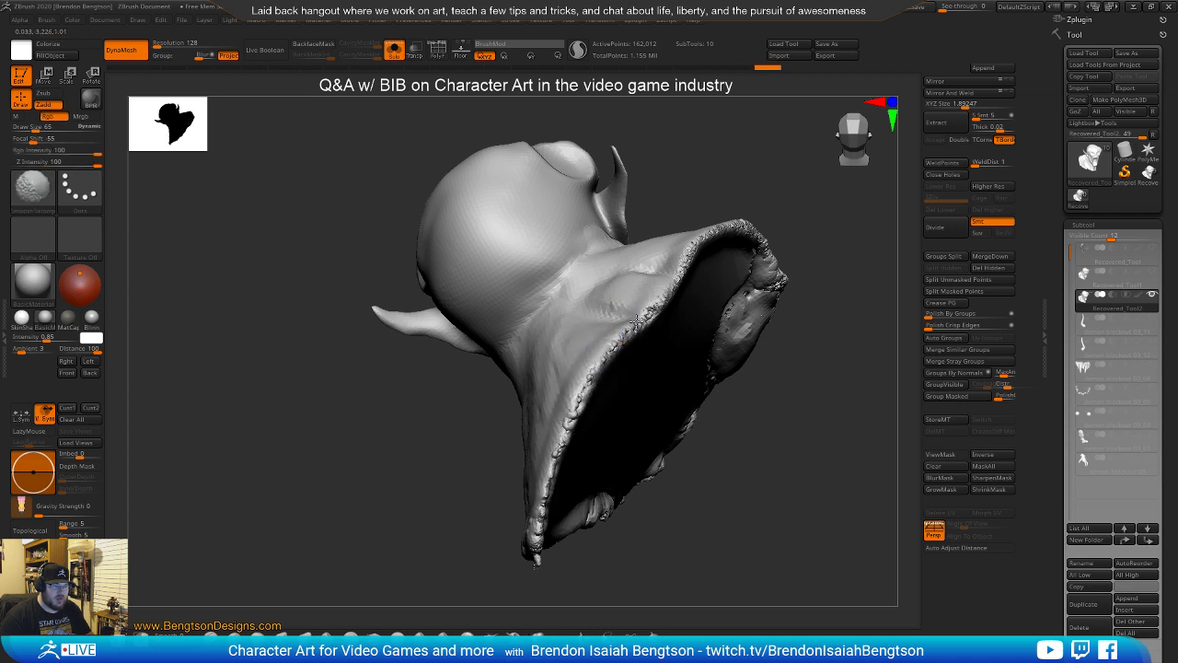
left_click_drag(682, 276, 692, 264, "shift")
Smooth the remaining back rim of the bust and re-DynaMesh it at resolution 128 to close the open underside
left_click_drag(803, 359, 829, 247)
mouse_move(798, 164)
left_mouse_down("alt")
mouse_move(678, 150)
mouse_move(492, 175)
left_mouse_up("alt")
mouse_move(559, 310)
left_mouse_down("shift")
mouse_move(582, 334)
mouse_move(561, 405)
mouse_move(576, 453)
mouse_move(608, 488)
mouse_move(391, 563)
mouse_move(411, 566)
left_mouse_up("shift")
left_click_drag(688, 355, 761, 280, "ctrl")
left_click_drag(763, 314, 751, 366, "ctrl")
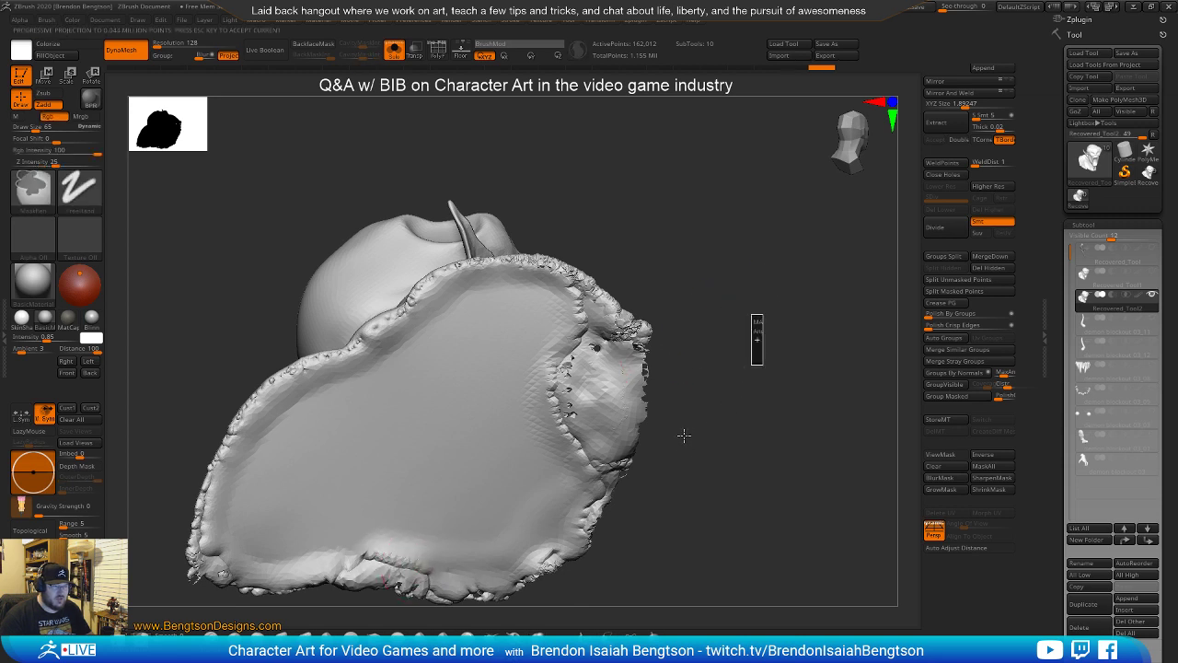
Turn off Rgb for the Smooth Stronger brush and smooth the bumpy rim around the bust's closed underside
mouse_move(647, 347)
left_mouse_down("shift")
mouse_move(616, 313)
mouse_move(574, 320)
left_mouse_up("shift")
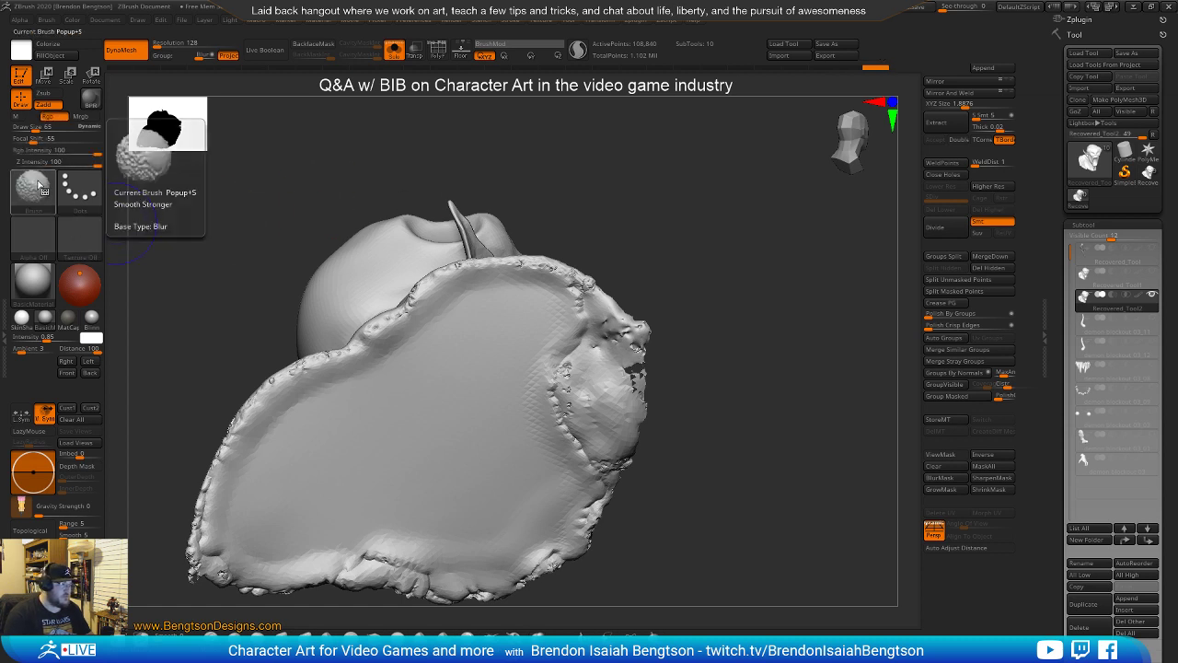
mouse_move(455, 290)
left_mouse_down("shift")
mouse_move(405, 311)
mouse_move(354, 359)
mouse_move(219, 441)
left_mouse_up("shift")
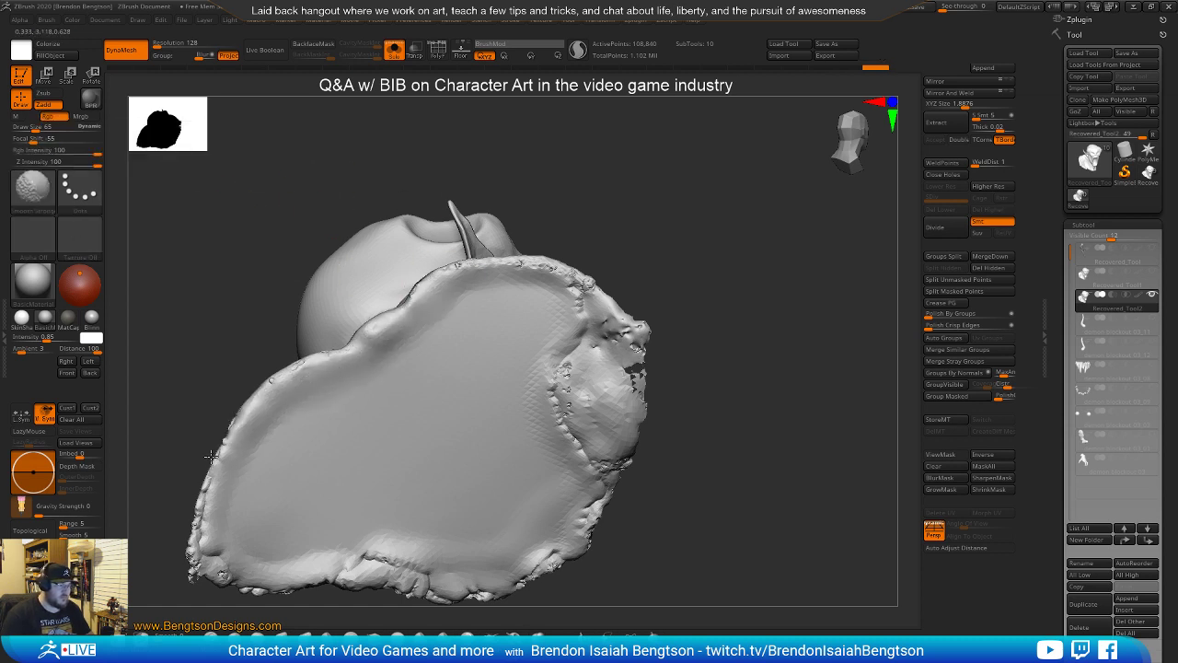
left_click_drag(210, 568, 246, 587, "shift")
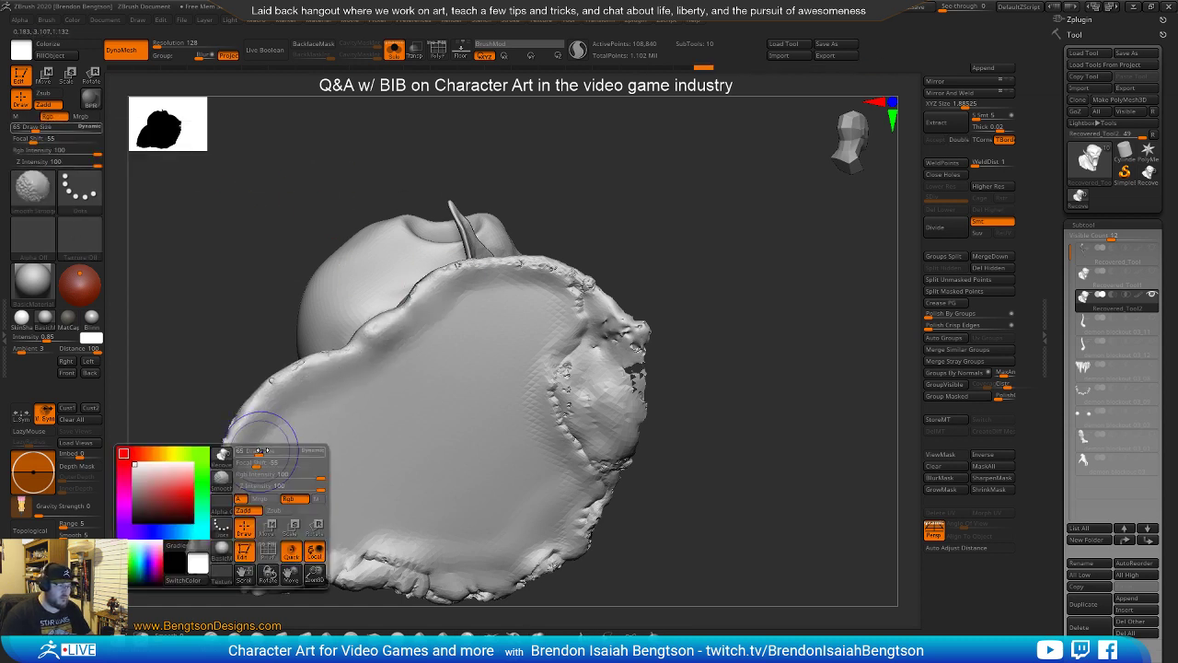
left_click(296, 499)
mouse_move(205, 586)
left_mouse_down("shift")
mouse_move(197, 570)
mouse_move(469, 593)
mouse_move(552, 552)
mouse_move(584, 497)
mouse_move(569, 350)
left_mouse_up("shift")
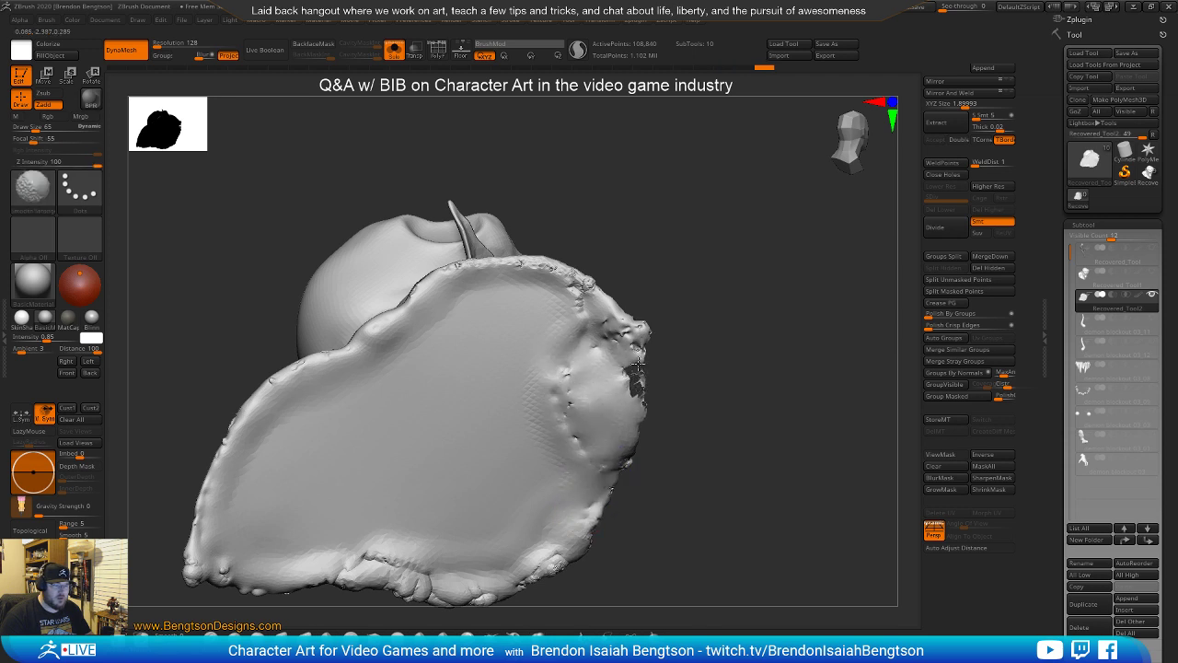
Activate Sculptris Pro mode, smooth the rough shoulder edge of the bust, and re-DynaMesh it
left_click_drag(661, 315, 755, 303)
left_click(577, 50)
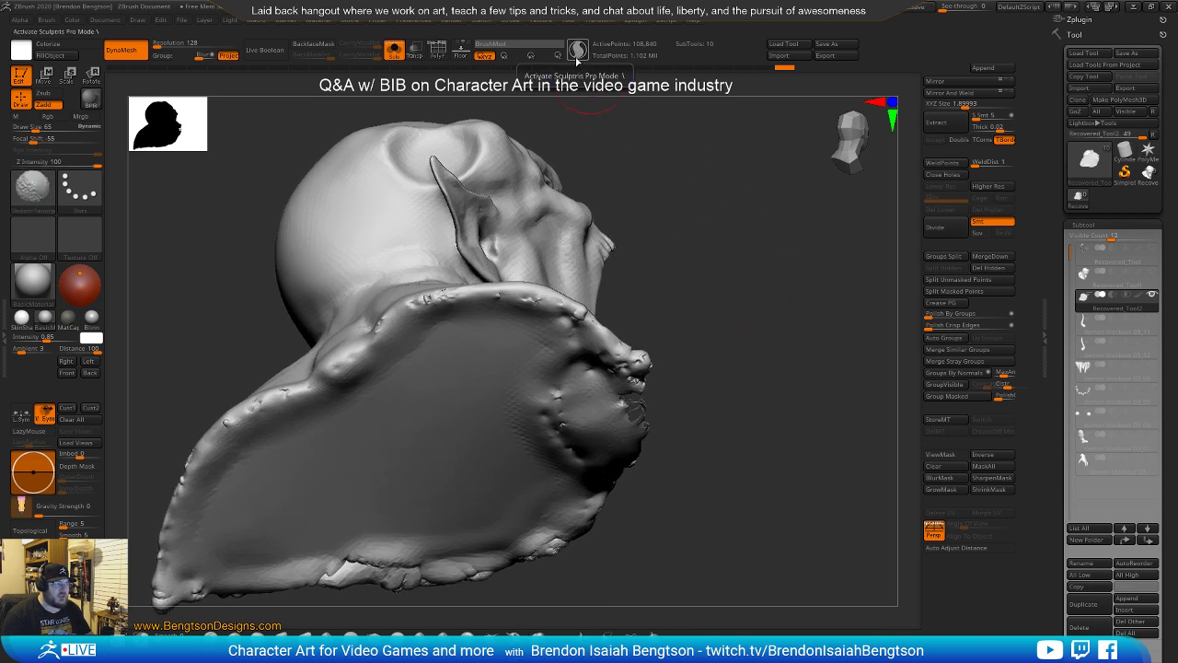
left_click(577, 50)
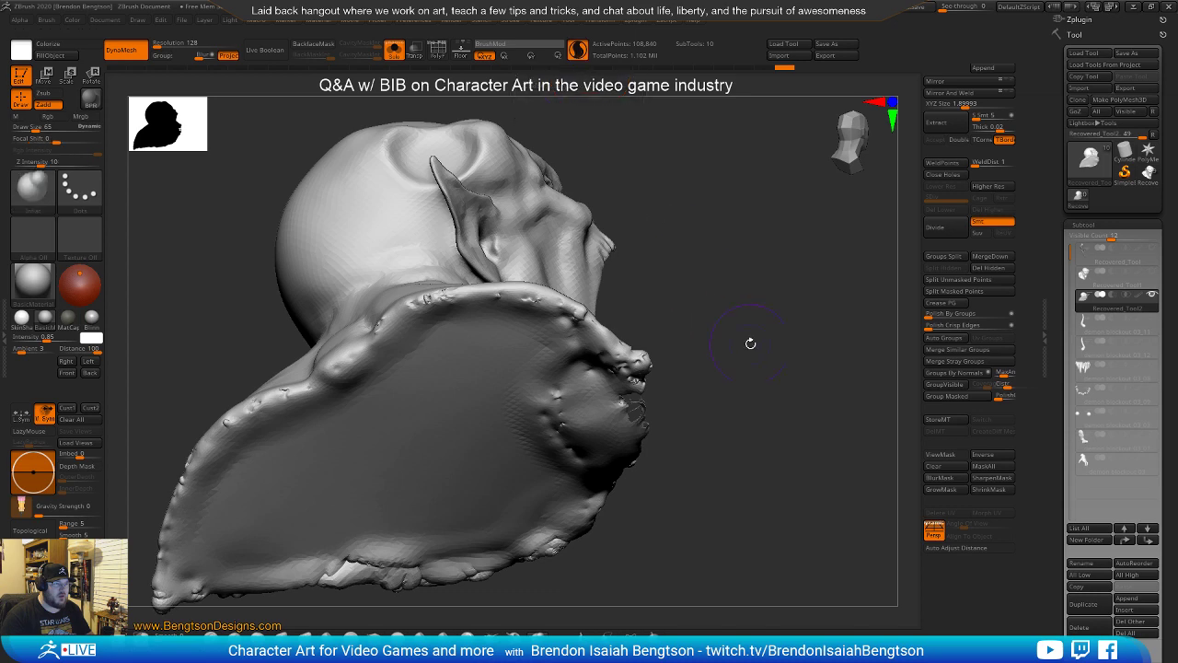
left_click_drag(739, 328, 561, 437)
left_click_drag(727, 405, 552, 426)
mouse_move(488, 392)
left_mouse_down("shift")
mouse_move(467, 388)
mouse_move(462, 370)
left_mouse_up("shift")
left_click_drag(406, 421, 407, 463, "ctrl")
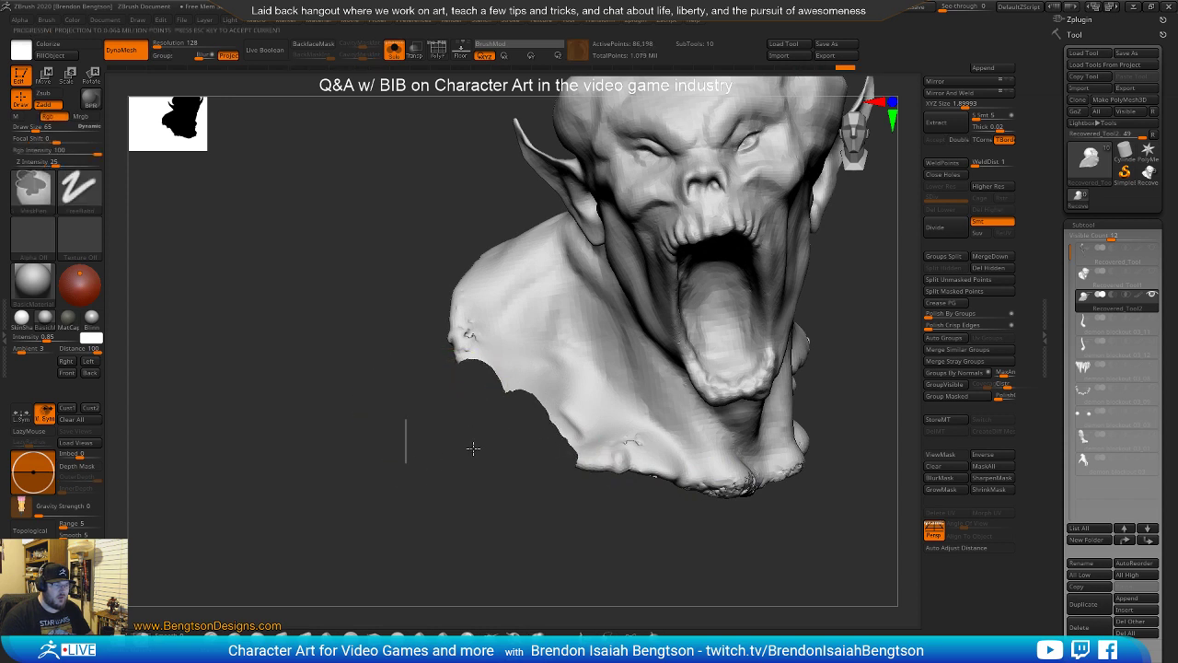
Smooth the bust's lower chest edge and update the DynaMesh again
mouse_move(492, 448)
left_mouse_down("shift")
mouse_move(473, 356)
mouse_move(511, 385)
left_mouse_up("shift")
left_click_drag(608, 509, 486, 495, "ctrl")
mouse_move(553, 458)
left_mouse_down("shift")
mouse_move(525, 471)
mouse_move(657, 441)
left_mouse_up("shift")
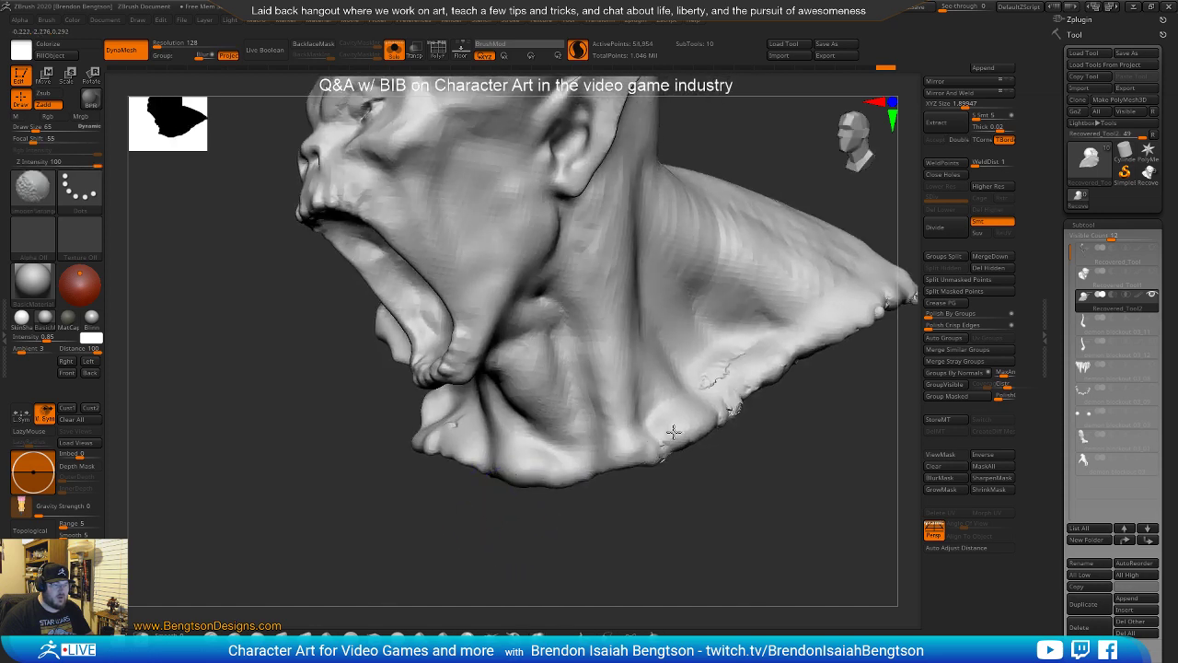
mouse_move(782, 466)
left_mouse_down()
mouse_move(649, 466)
mouse_move(642, 415)
left_mouse_up()
Display the polyframe and smooth the shoulder surface with Sculptris Pro to retessellate the polygons there
key("shift+f")
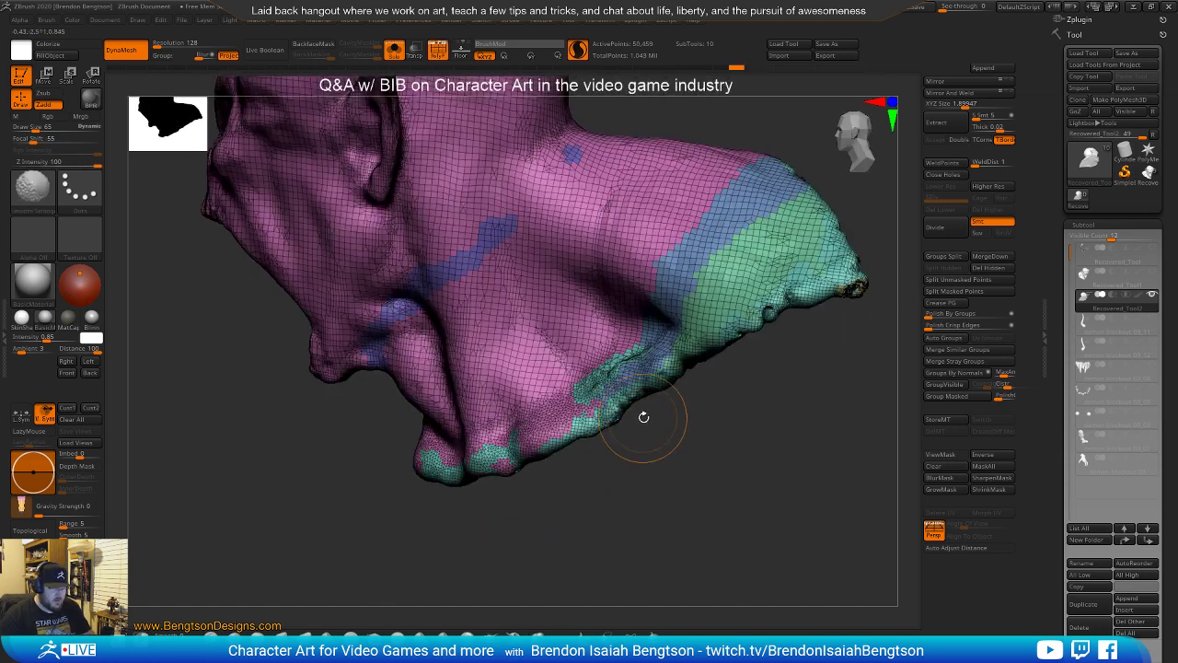
left_click_drag(684, 463, 685, 476)
left_click_drag(721, 411, 701, 405)
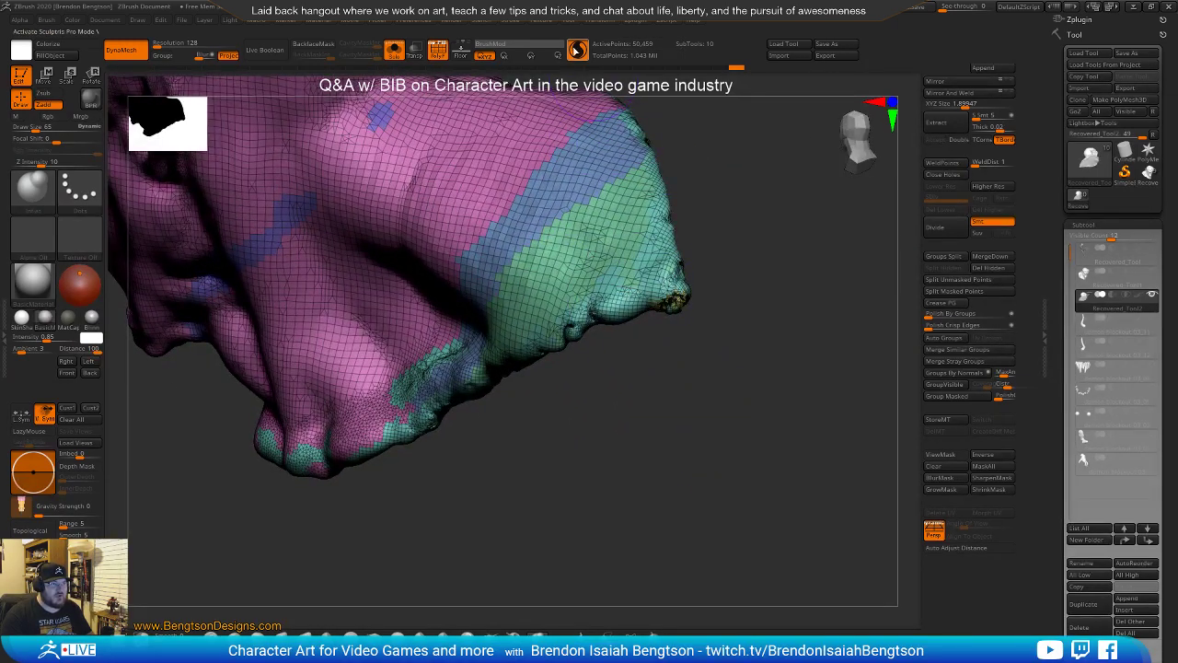
left_click_drag(600, 235, 577, 235, "shift")
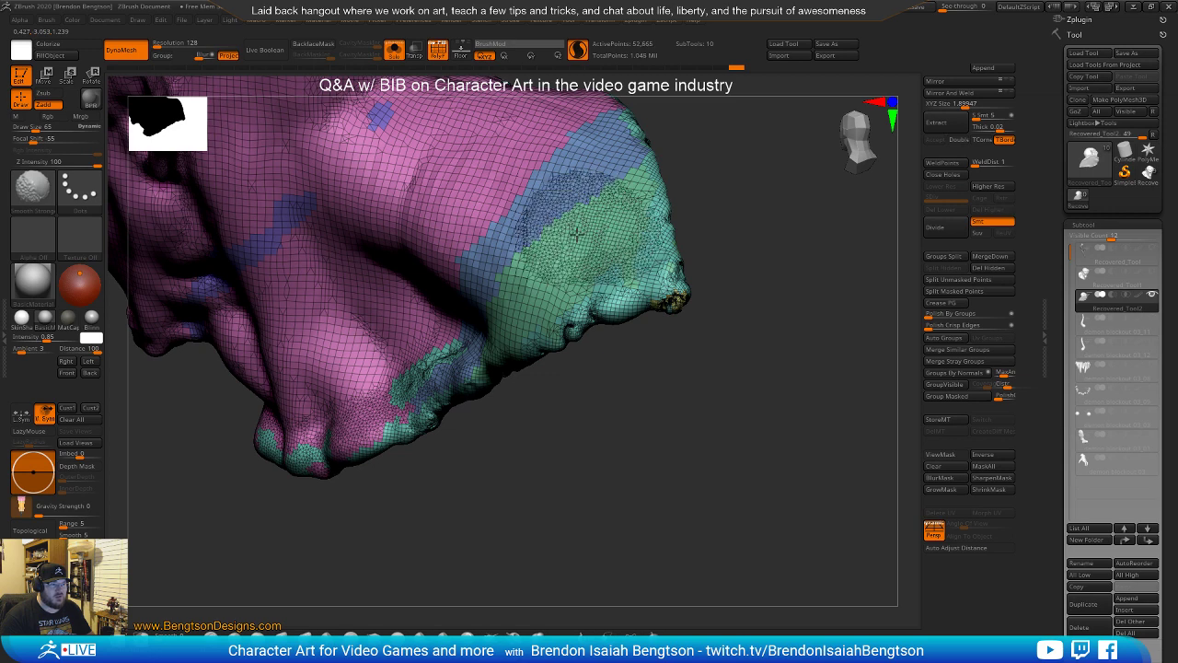
left_click_drag(717, 199, 717, 231)
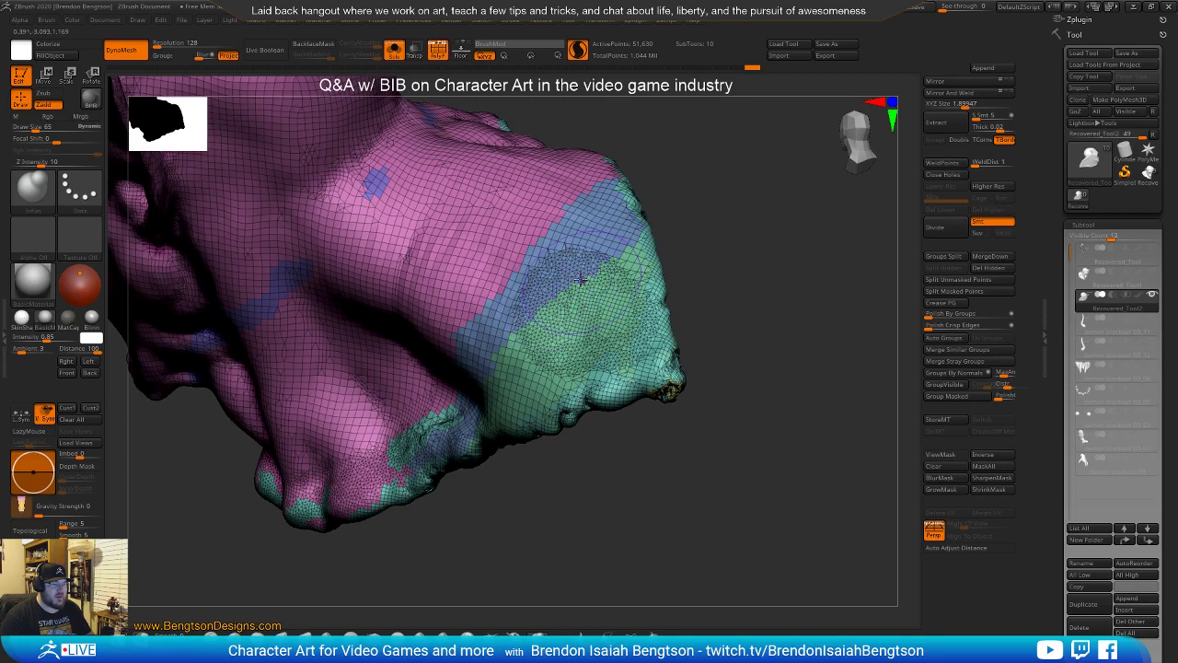
Smooth the lumpy cut edge from the chest out to the tip of the shoulder
mouse_move(757, 362)
left_mouse_down()
mouse_move(768, 318)
mouse_move(605, 455)
mouse_move(709, 396)
mouse_move(590, 416)
mouse_move(602, 442)
mouse_move(585, 455)
mouse_move(688, 268)
left_mouse_up()
key("shift")
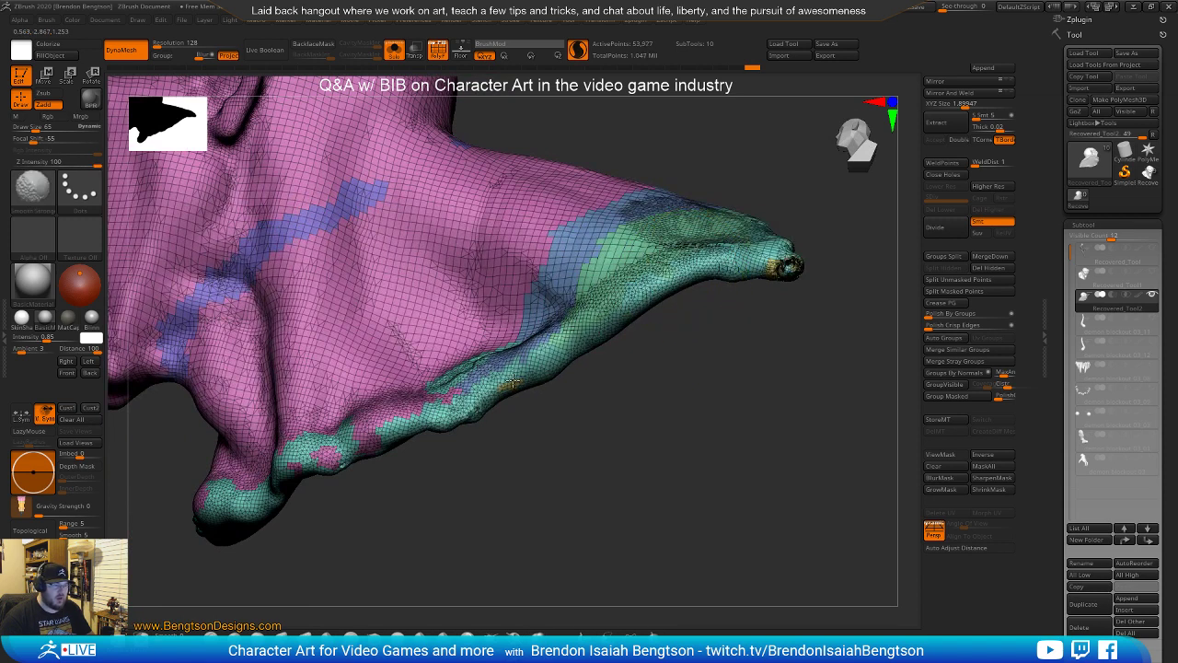
left_click_drag(459, 406, 362, 441, "shift")
left_click_drag(740, 367, 622, 440)
left_click_drag(667, 277, 717, 261, "shift")
left_click_drag(747, 342, 642, 429)
left_click_drag(655, 271, 512, 461, "shift")
Smooth the remaining cut edge around the bust's other shoulder and across the front of the chest
left_click_drag(733, 444, 436, 573, "alt")
mouse_move(409, 368)
left_mouse_down("shift")
mouse_move(339, 423)
mouse_move(349, 403)
mouse_move(569, 274)
mouse_move(658, 244)
left_mouse_up("shift")
left_click_drag(822, 365, 478, 265)
mouse_move(368, 411)
left_mouse_down()
mouse_move(360, 461)
mouse_move(542, 452)
mouse_move(389, 507)
mouse_move(481, 484)
left_mouse_up()
left_click_drag(565, 411, 554, 416)
mouse_move(539, 494)
left_mouse_down()
mouse_move(544, 462)
mouse_move(582, 435)
mouse_move(528, 431)
mouse_move(499, 399)
left_mouse_up()
mouse_move(433, 461)
left_mouse_down()
mouse_move(433, 516)
mouse_move(466, 489)
mouse_move(448, 489)
mouse_move(479, 495)
mouse_move(417, 465)
left_mouse_up()
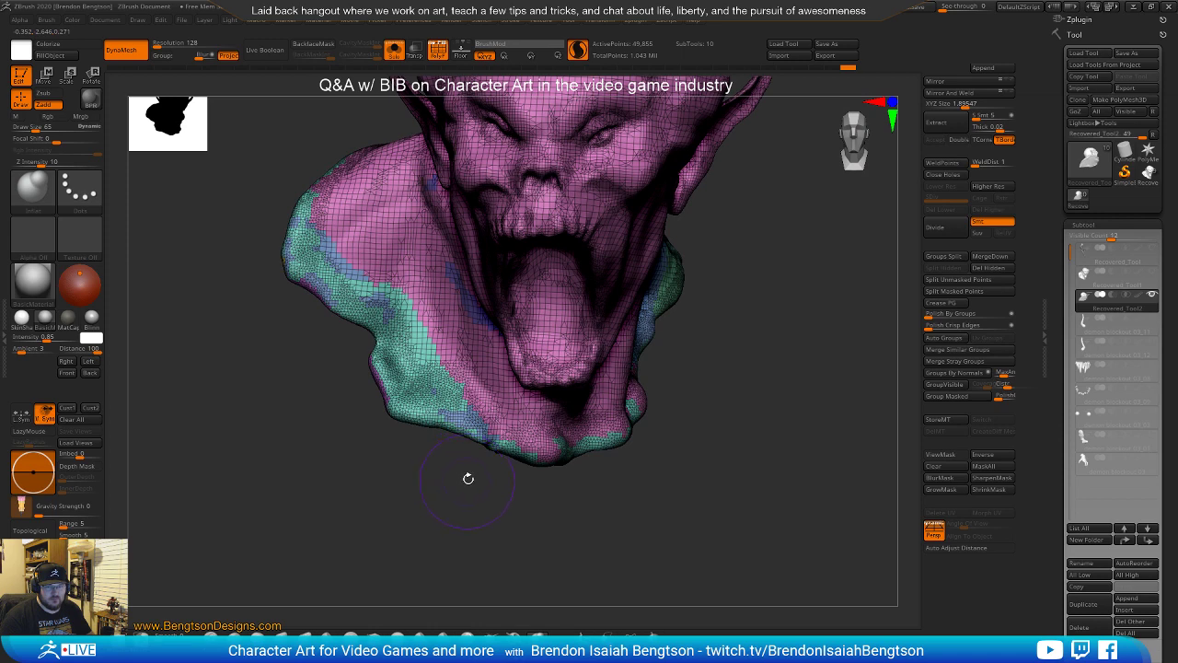
Hide the polyframe, show the original Recovered_Tool1 bust over the smoothed copy, and isolate the copy
mouse_move(826, 409)
left_mouse_down()
mouse_move(808, 434)
mouse_move(800, 413)
mouse_move(824, 405)
mouse_move(808, 364)
mouse_move(824, 418)
mouse_move(836, 361)
left_mouse_up()
key("shift+f")
key("shift+f")
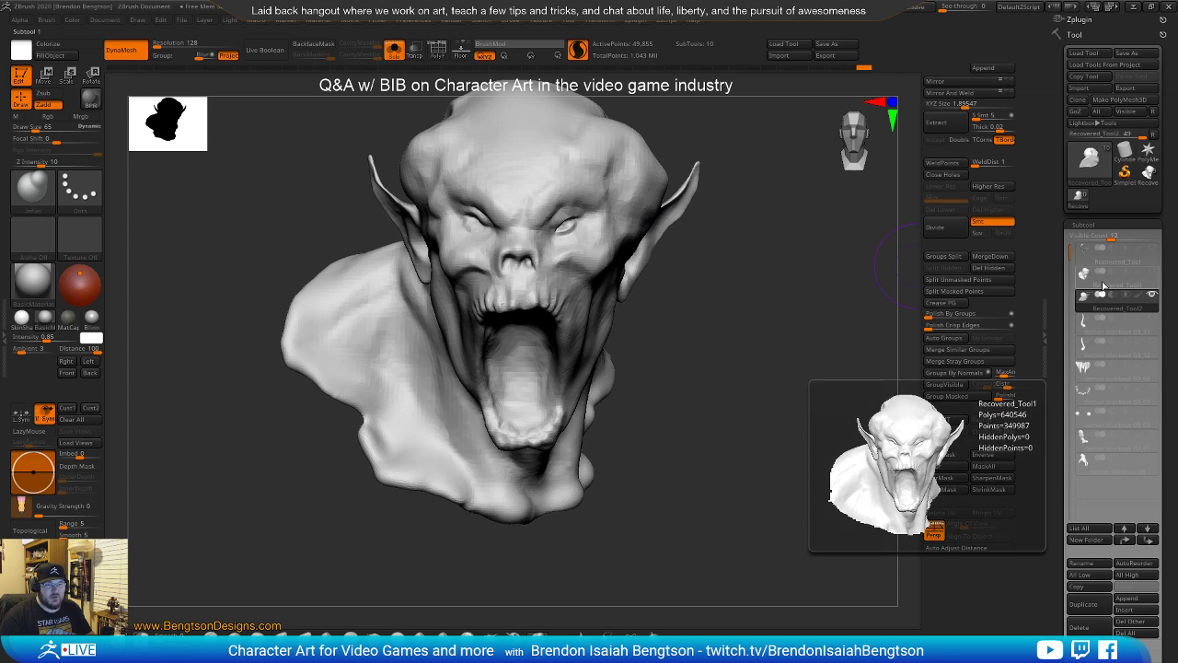
left_click(1150, 274)
mouse_move(741, 381)
left_mouse_down()
mouse_move(760, 389)
mouse_move(861, 318)
left_mouse_up()
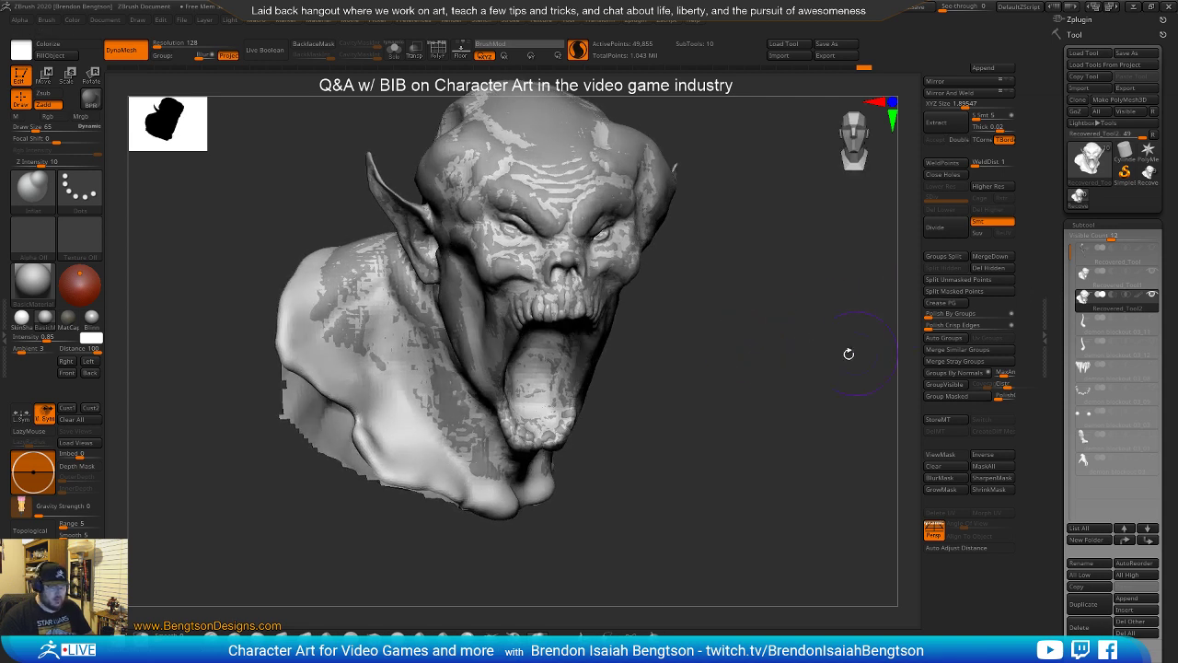
key("alt+s")
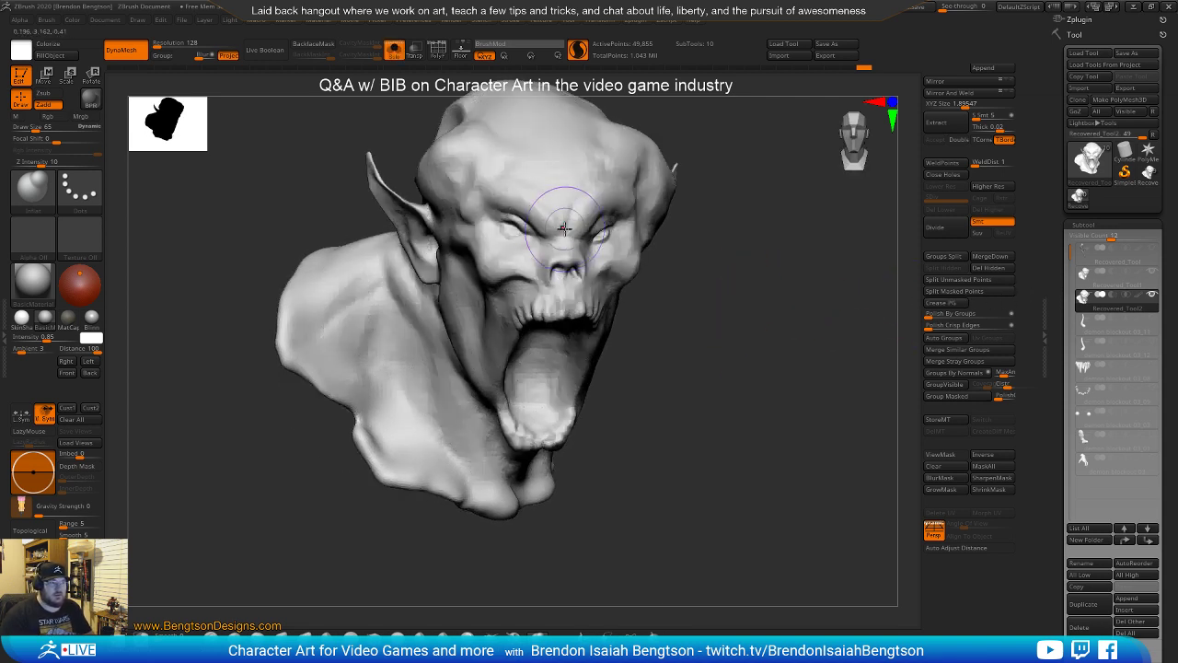
Set the Draw Size to 182 and mask the head and face of the bust copy
key("space")
mouse_move(564, 204)
left_mouse_down()
mouse_move(577, 217)
mouse_move(568, 182)
mouse_move(473, 200)
mouse_move(463, 287)
mouse_move(497, 432)
mouse_move(566, 335)
left_mouse_up()
left_click_drag(752, 315, 621, 306)
mouse_move(653, 255)
left_mouse_down("ctrl")
mouse_move(709, 175)
mouse_move(799, 238)
mouse_move(750, 321)
left_mouse_up("ctrl")
mouse_move(431, 377)
left_mouse_down()
mouse_move(358, 422)
mouse_move(339, 483)
left_mouse_up()
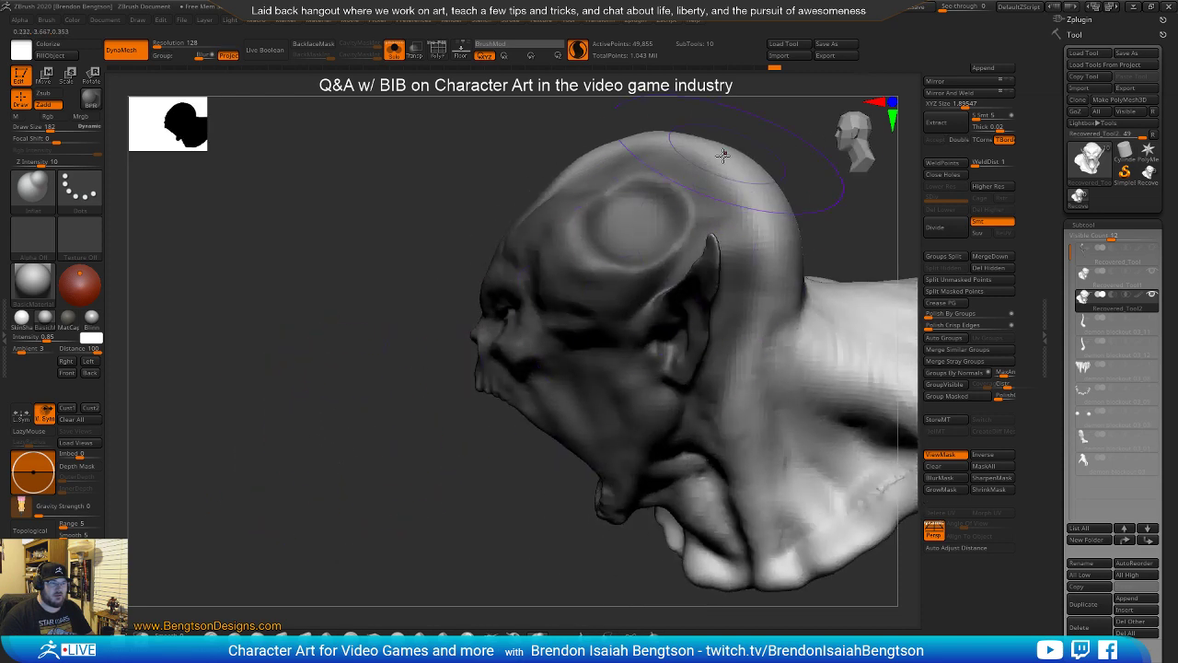
left_click_drag(802, 208, 659, 317)
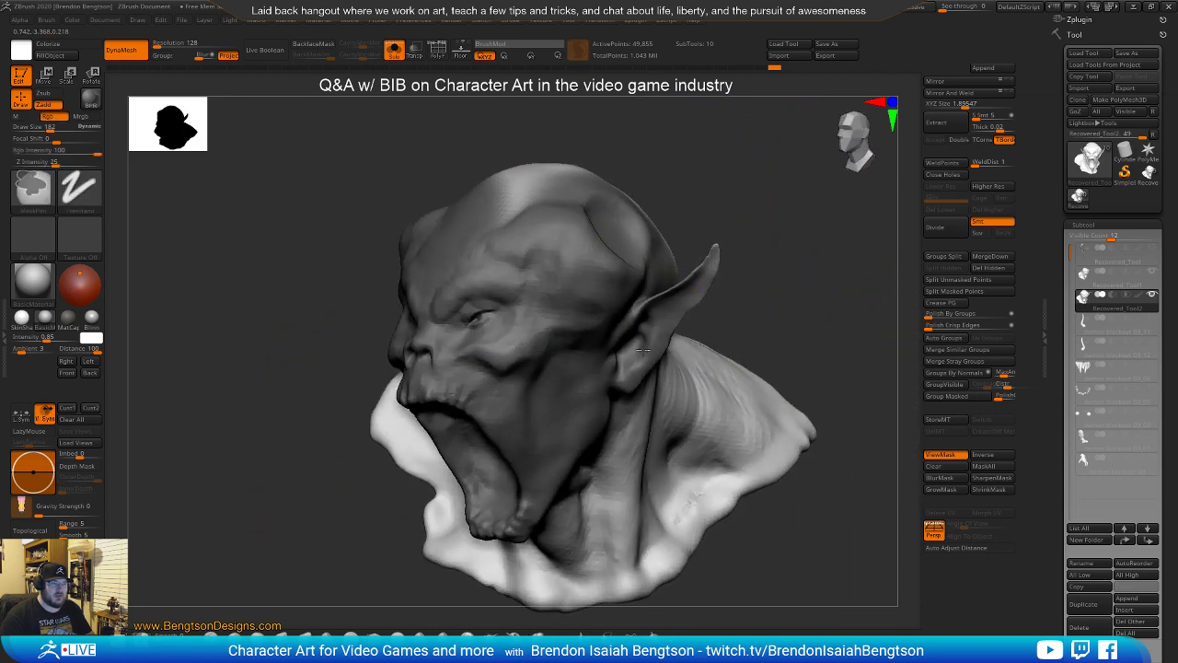
Refine the head mask by erasing it around the neck and shoulders, and invert it to protect the cut edge
mouse_move(692, 281)
left_mouse_down("ctrl+alt")
mouse_move(642, 368)
mouse_move(699, 250)
left_mouse_up("ctrl+alt")
left_click_drag(796, 274, 701, 299)
mouse_move(694, 214)
left_mouse_down("ctrl+alt")
mouse_move(633, 190)
mouse_move(623, 207)
mouse_move(630, 198)
left_mouse_up("ctrl+alt")
mouse_move(410, 380)
left_mouse_down()
mouse_move(416, 436)
mouse_move(478, 400)
left_mouse_up()
left_click_drag(809, 487, 782, 520, "alt")
mouse_move(708, 265)
left_mouse_down("ctrl+alt")
mouse_move(686, 262)
mouse_move(645, 302)
mouse_move(592, 363)
mouse_move(602, 376)
left_mouse_up("ctrl+alt")
mouse_move(769, 506)
left_mouse_down()
mouse_move(708, 447)
mouse_move(689, 461)
left_mouse_up()
left_click_drag(718, 473, 720, 478, "ctrl+alt")
left_click_drag(781, 243, 706, 206, "alt")
left_click(746, 314, "ctrl")
mouse_move(748, 314)
left_mouse_down("shift")
mouse_move(778, 373)
mouse_move(846, 320)
mouse_move(721, 392)
mouse_move(789, 454)
left_mouse_up("shift")
Project the visible original bust's detail onto the unmasked head of the copy with ProjectAll
scroll(1069, 552, "down", 5)
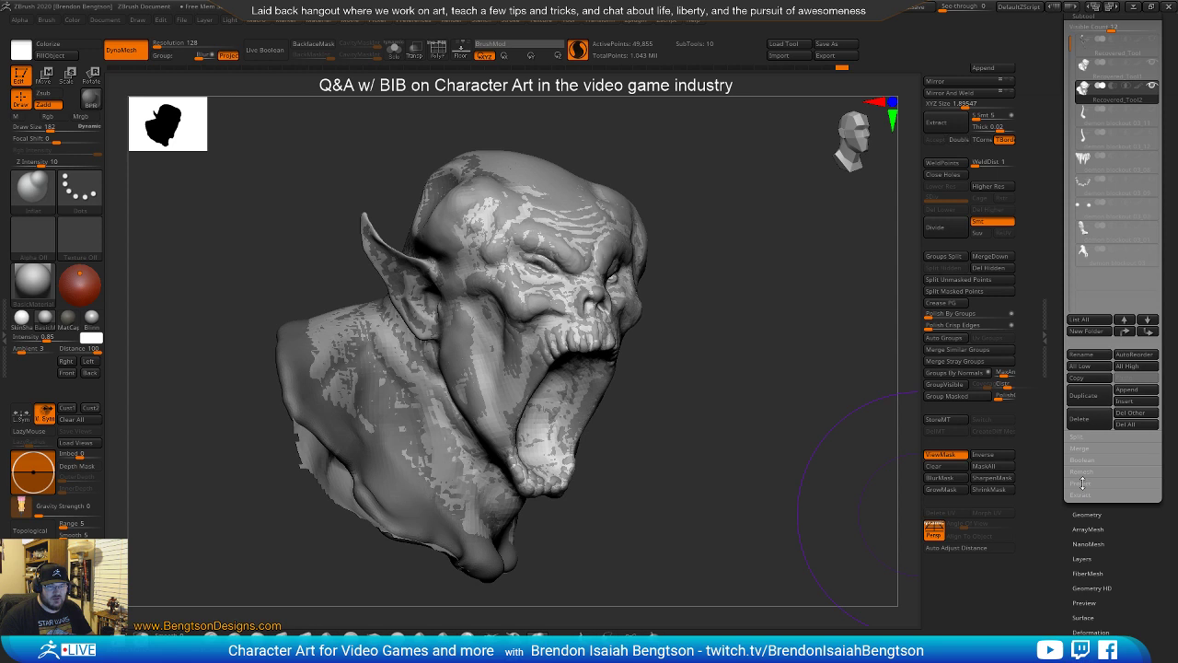
left_click(1083, 483)
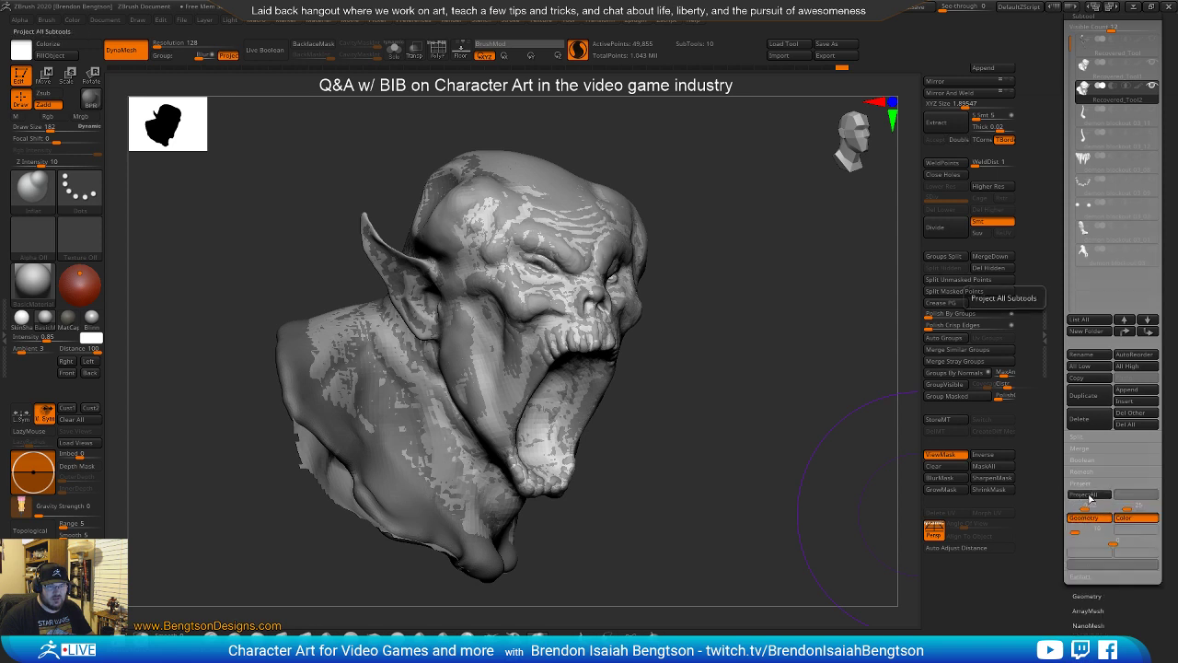
left_click(1084, 495)
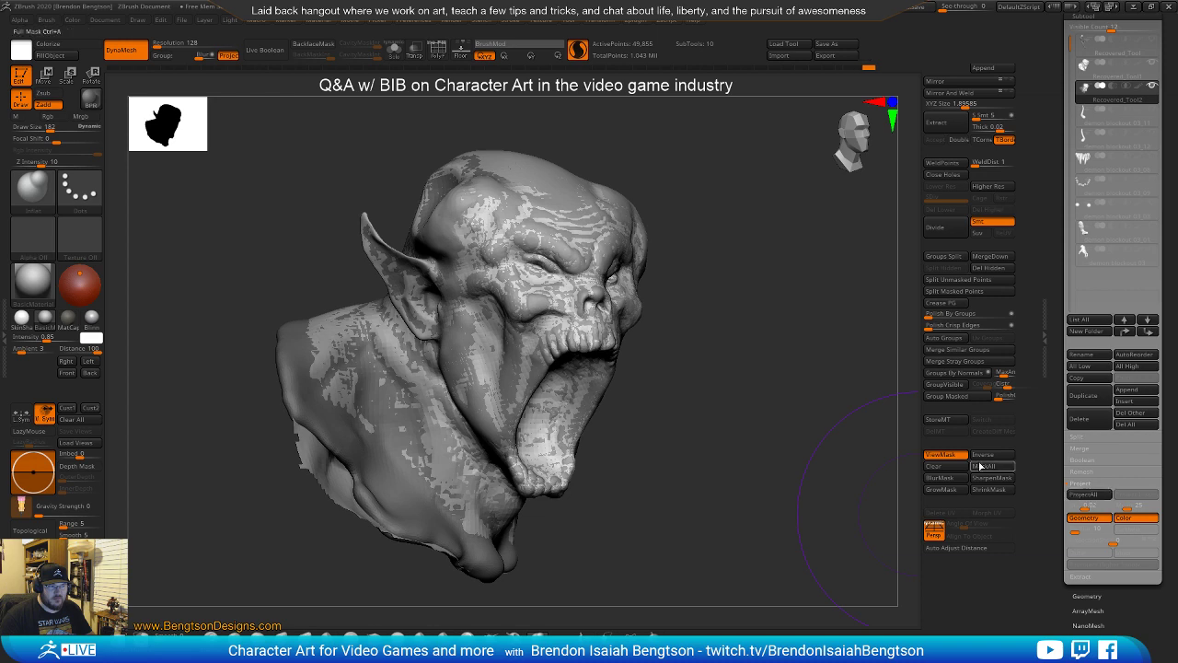
mouse_move(708, 452)
left_mouse_down()
mouse_move(734, 413)
mouse_move(763, 433)
mouse_move(758, 377)
left_mouse_up()
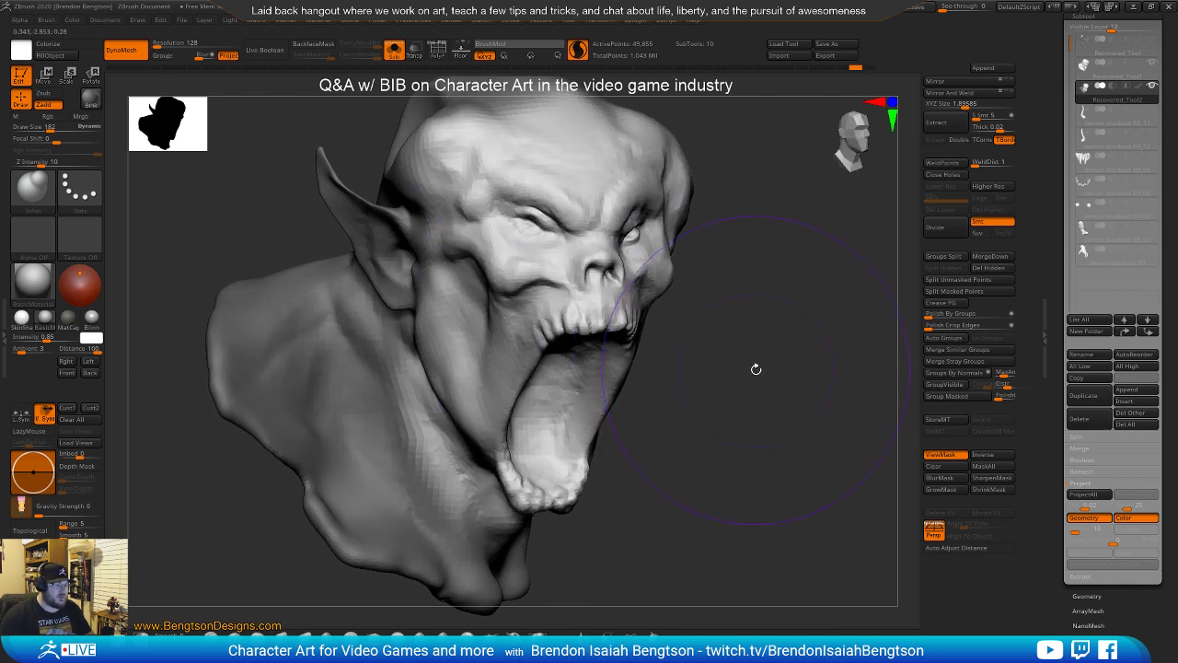
Try re-DynaMeshing the bust copy at resolution 256, and undo the remesh
key("shift+f")
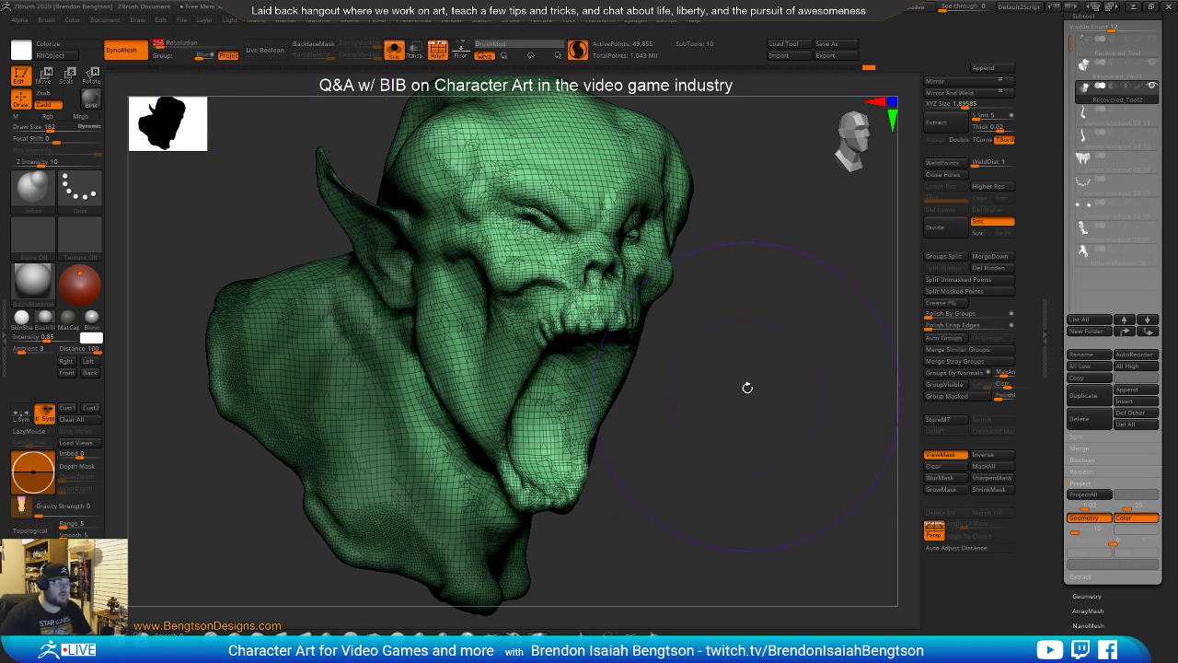
left_click_drag(747, 398, 755, 368, "ctrl")
left_click_drag(767, 328, 757, 363, "ctrl")
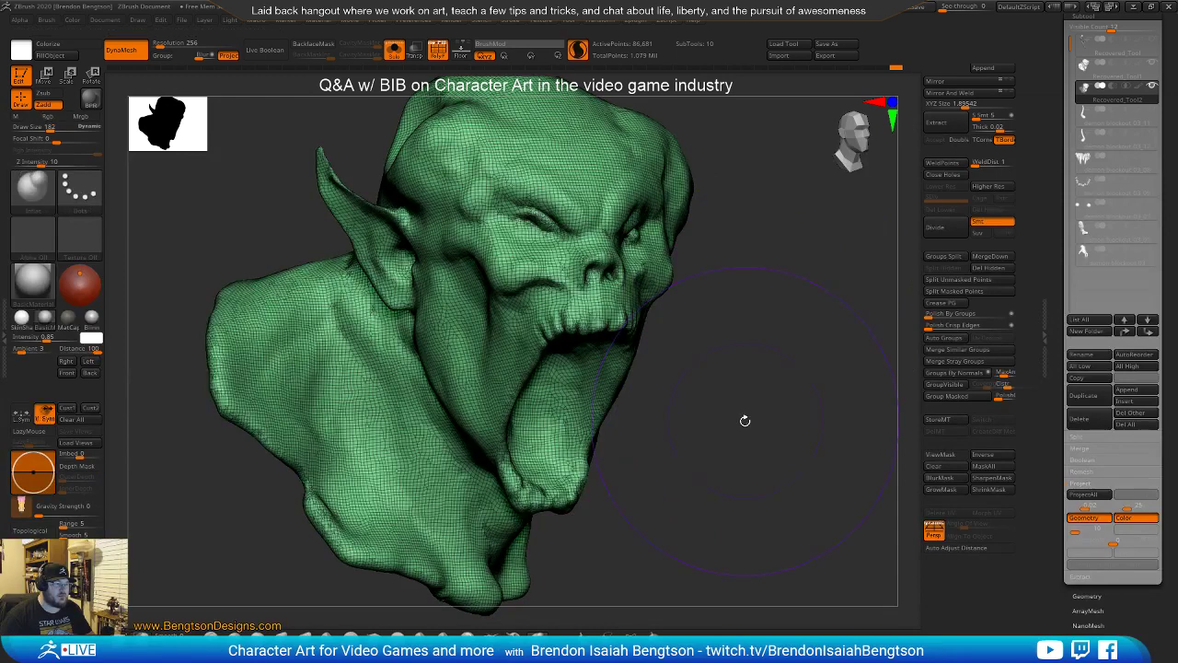
key("ctrl+z")
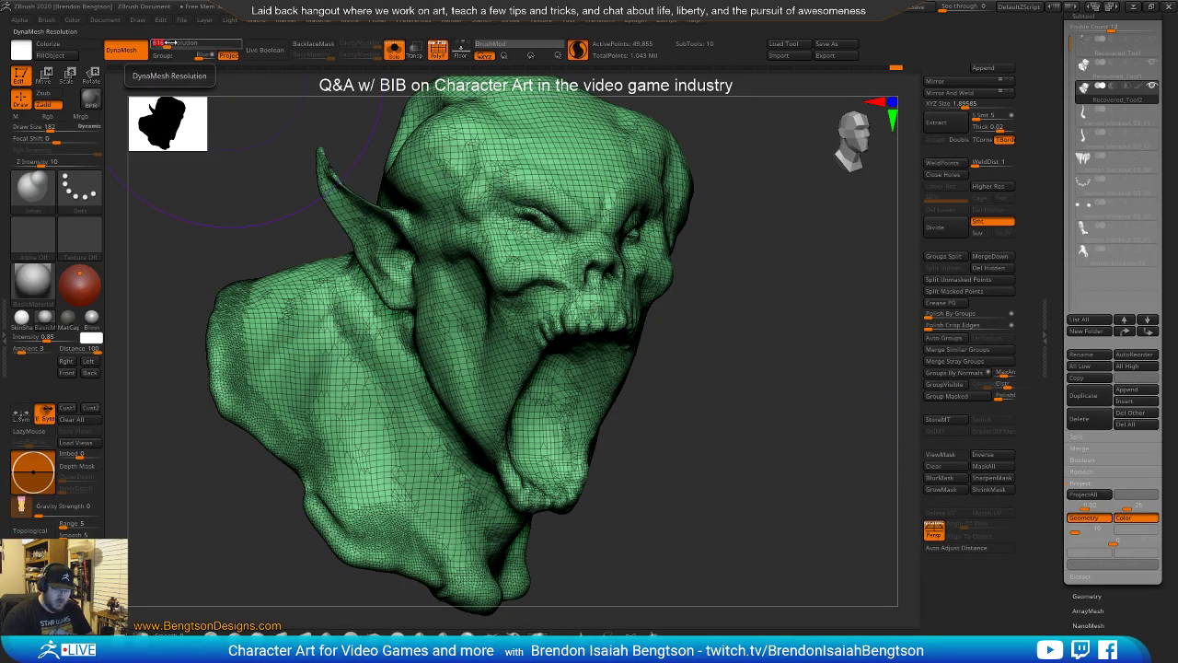
Set the DynaMesh resolution to 512 and re-DynaMesh the bust copy
key("Return")
left_click_drag(789, 459, 790, 430)
left_click_drag(782, 373, 784, 399, "ctrl")
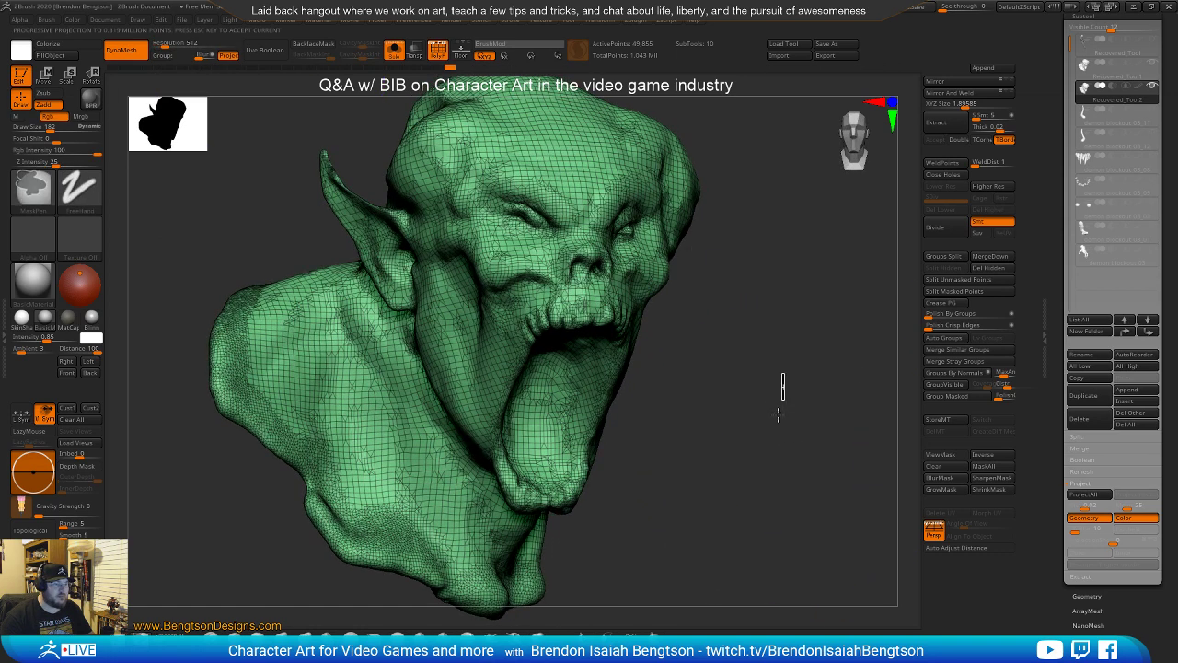
key("shift")
left_click_drag(773, 424, 774, 422)
Mask the head and face of the denser bust with the polyframe hidden, and invert the mask
left_click_drag(559, 297, 542, 220, "ctrl")
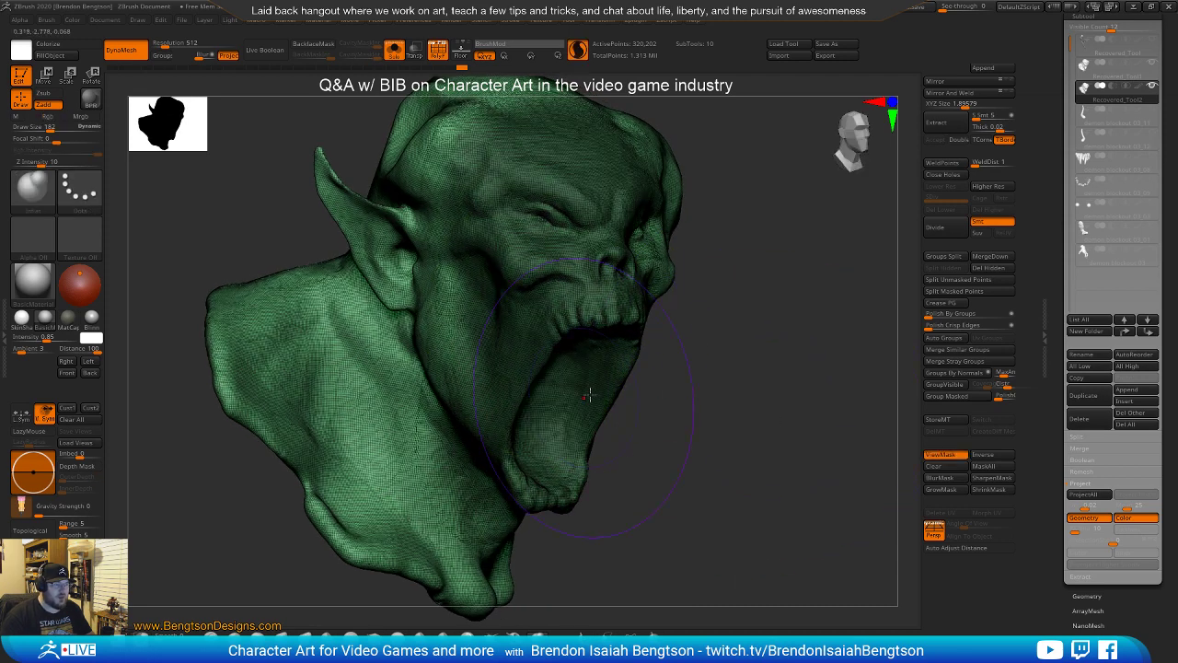
key("shift+f")
mouse_move(779, 383)
left_mouse_down()
mouse_move(736, 385)
mouse_move(693, 286)
mouse_move(703, 420)
mouse_move(667, 486)
left_mouse_up()
left_click_drag(338, 441, 429, 437)
mouse_move(585, 390)
left_mouse_down("ctrl")
mouse_move(550, 294)
mouse_move(563, 157)
left_mouse_up("ctrl")
mouse_move(758, 405)
left_mouse_down("alt")
mouse_move(762, 357)
mouse_move(541, 339)
mouse_move(700, 281)
mouse_move(565, 245)
mouse_move(659, 381)
mouse_move(635, 411)
mouse_move(680, 372)
left_mouse_up("alt")
left_click(446, 473, "ctrl")
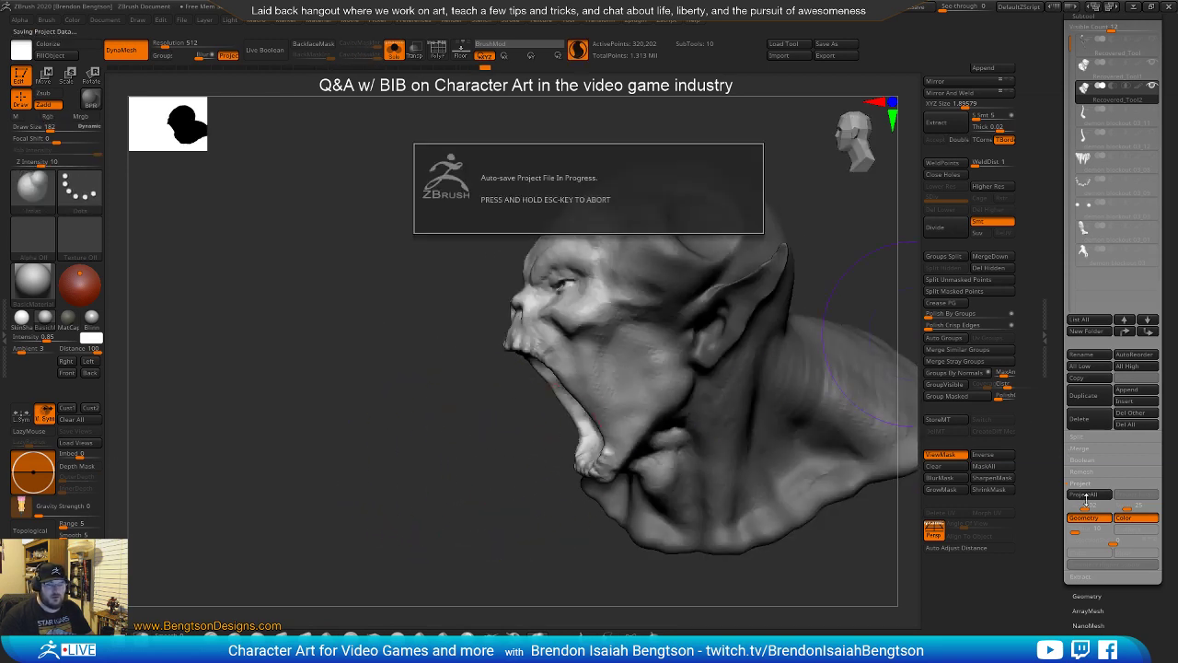
Project the original bust's fine detail onto the unmasked head of the resolution 512 mesh
left_click(1080, 485)
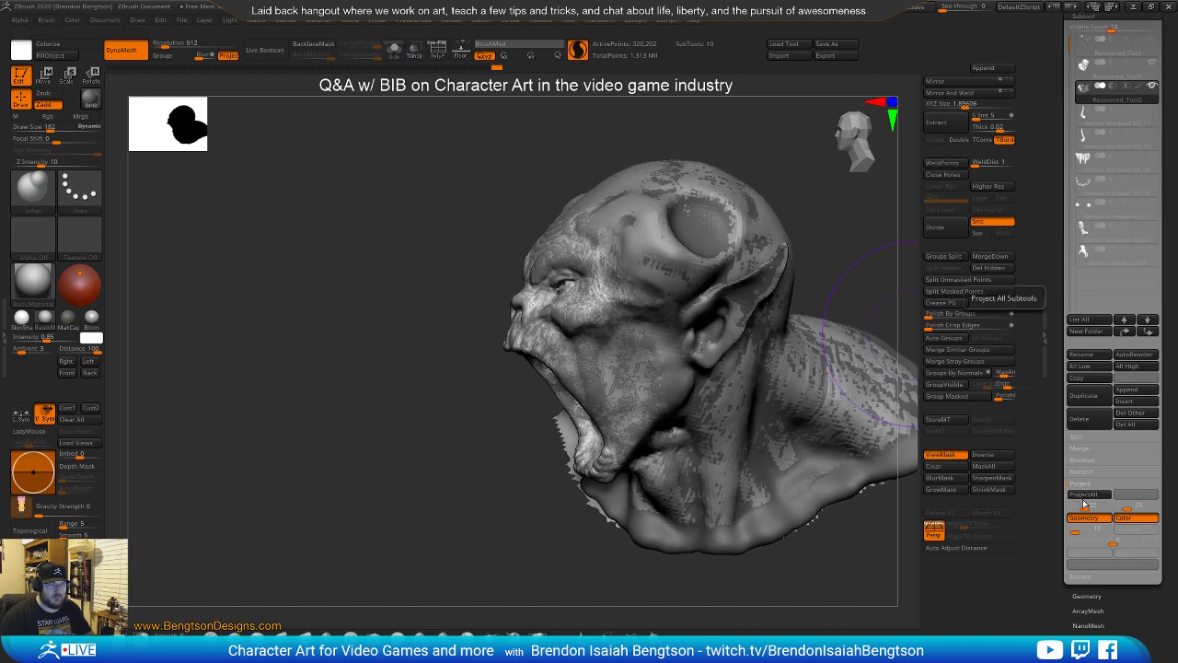
mouse_move(497, 398)
left_mouse_down()
mouse_move(518, 402)
mouse_move(454, 466)
mouse_move(644, 431)
left_mouse_up()
left_click_drag(768, 402, 744, 419, "alt")
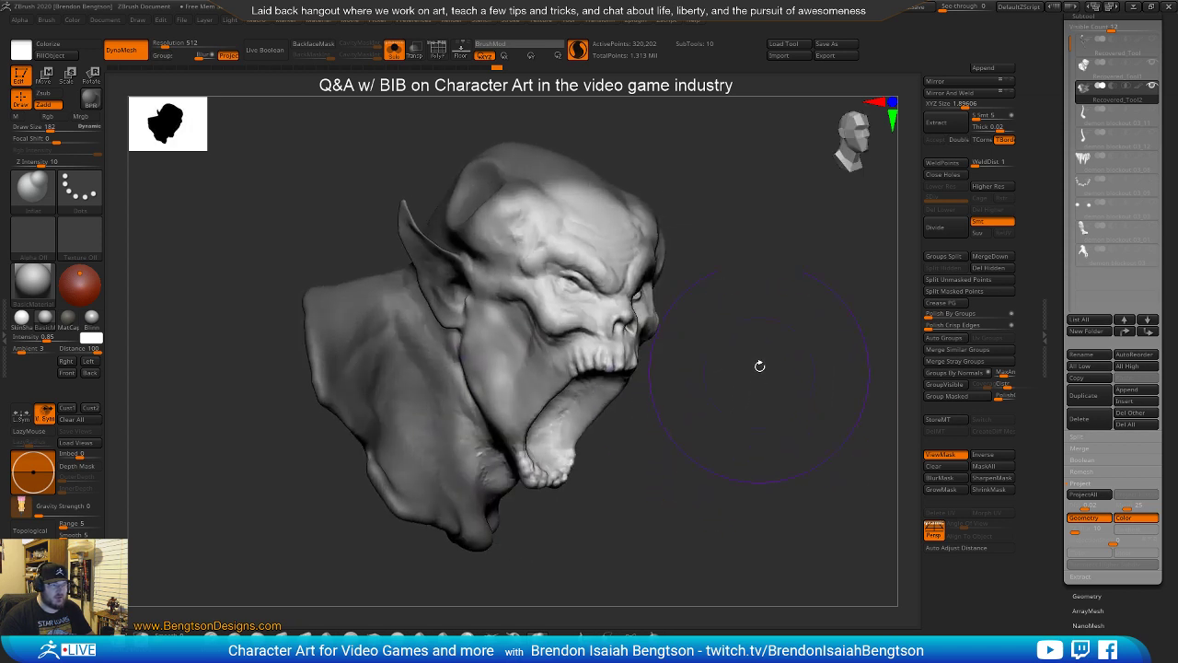
Show the full demon with its body, horns and teeth, and examine how the projected bust overlaps the shoulders
mouse_move(1125, 64)
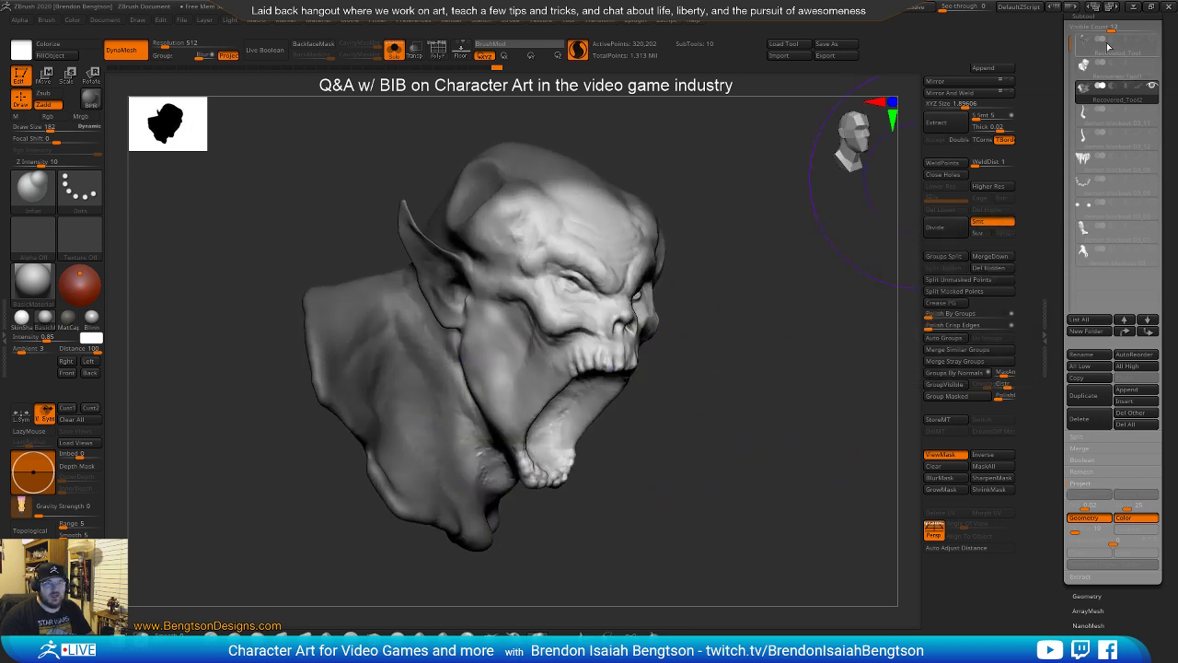
mouse_move(1147, 46)
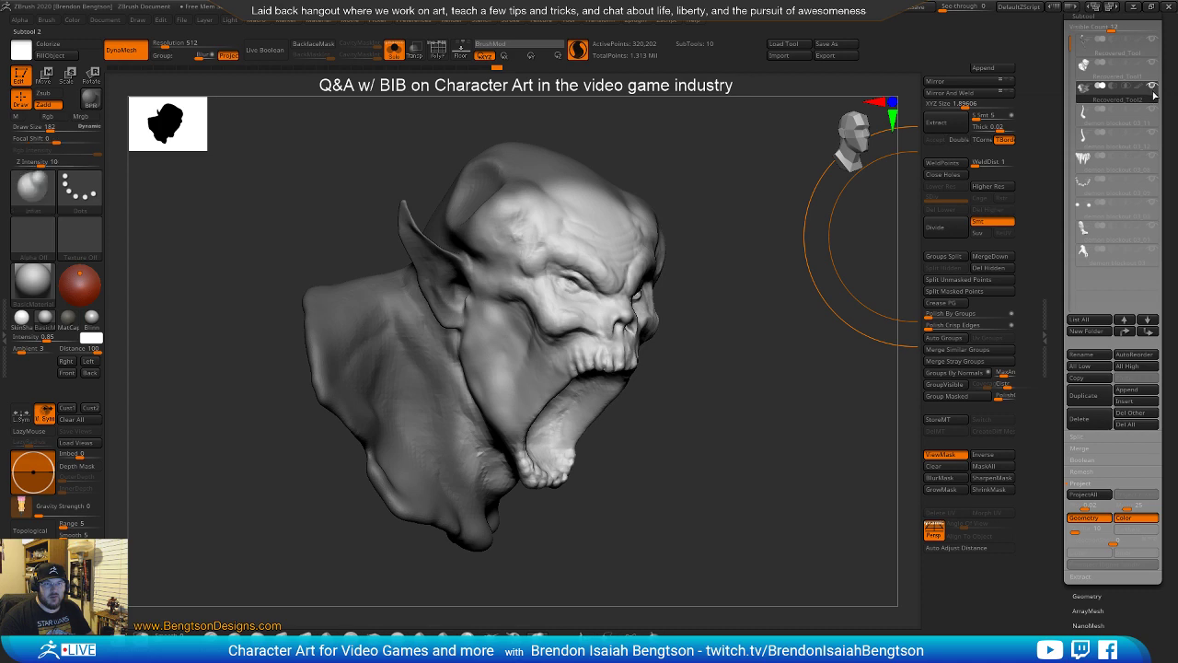
left_click(1153, 65)
left_click_drag(778, 396, 736, 385)
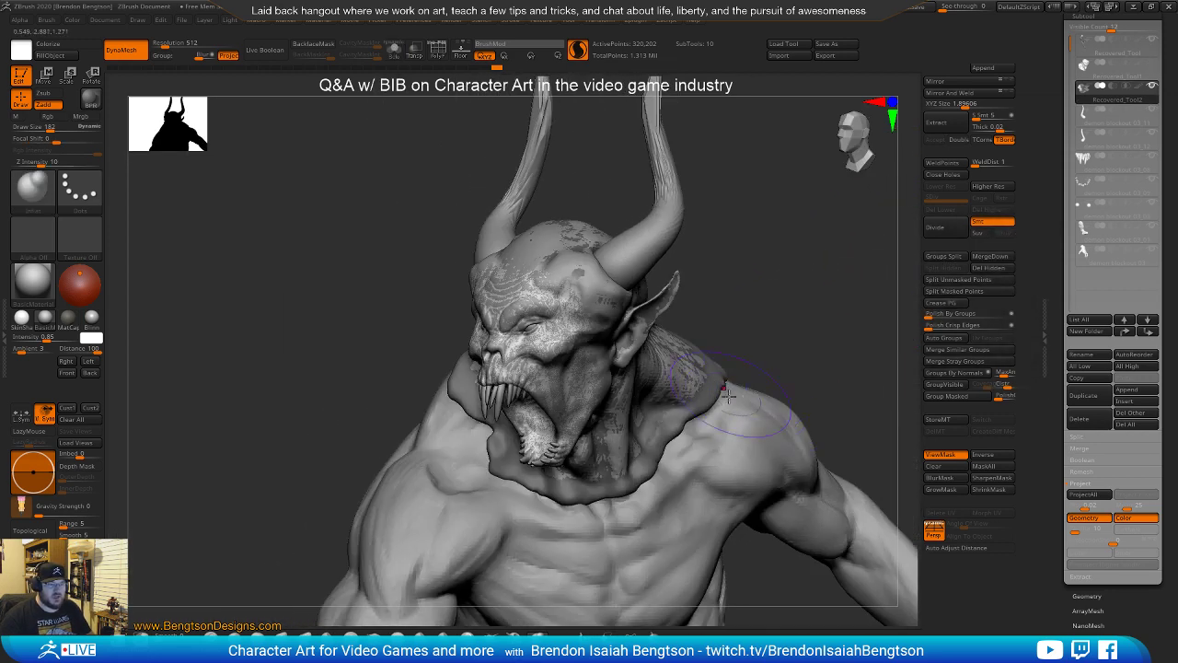
mouse_move(771, 295)
left_mouse_down()
mouse_move(746, 284)
mouse_move(783, 302)
mouse_move(762, 348)
mouse_move(736, 342)
mouse_move(753, 351)
left_mouse_up()
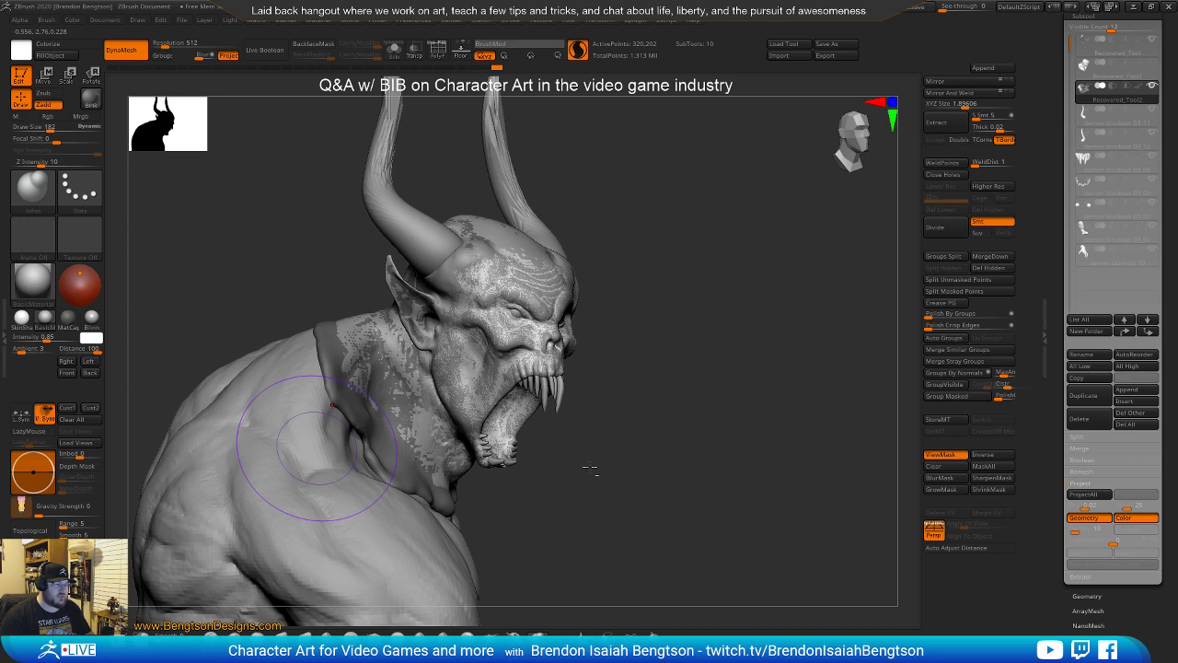
Reopen ZBrush, load Recovered_Tool.ZTL from the QuickSave files, and place the demon on the canvas in edit mode
key("super+d")
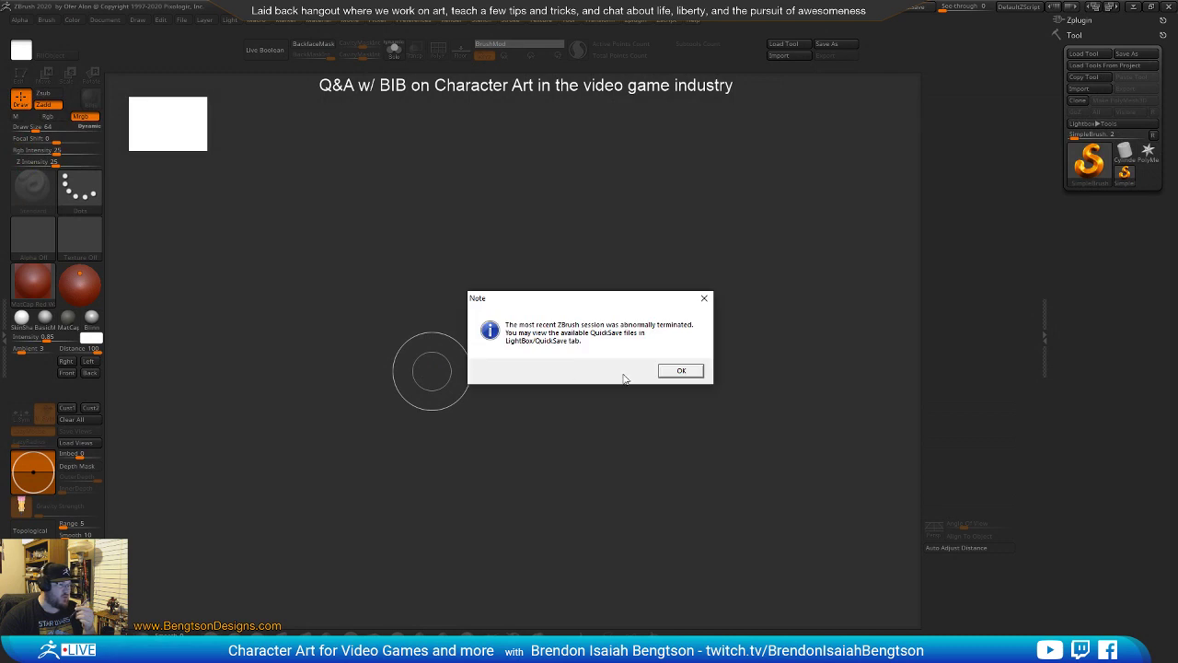
left_click(680, 370)
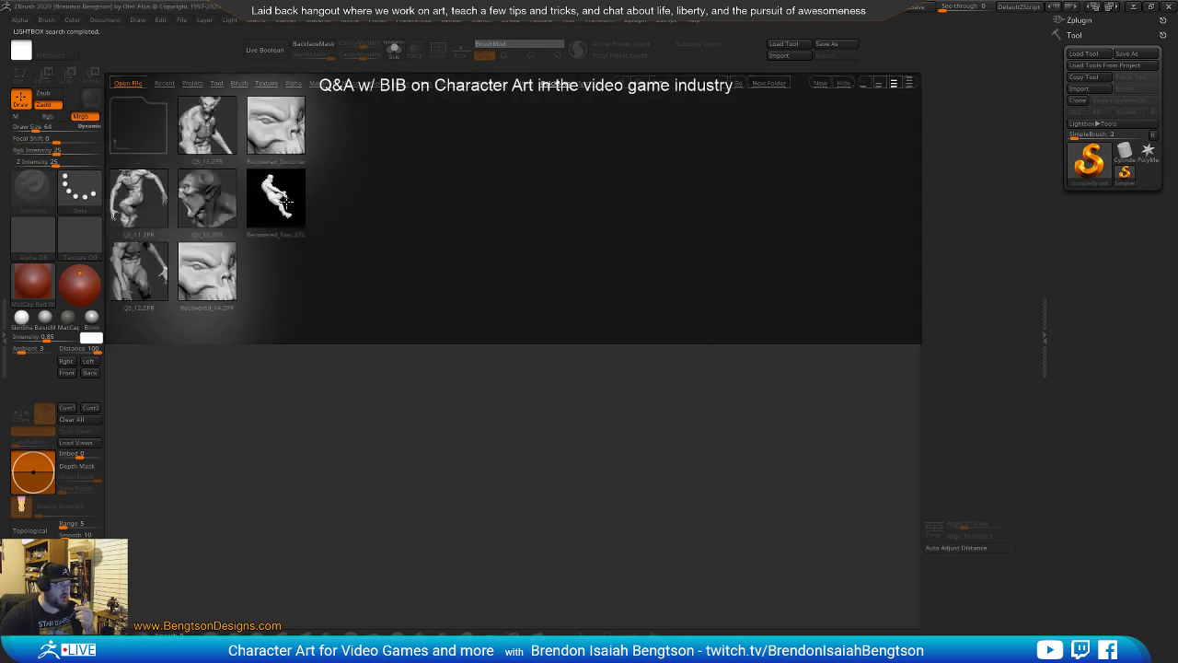
double_click(287, 200)
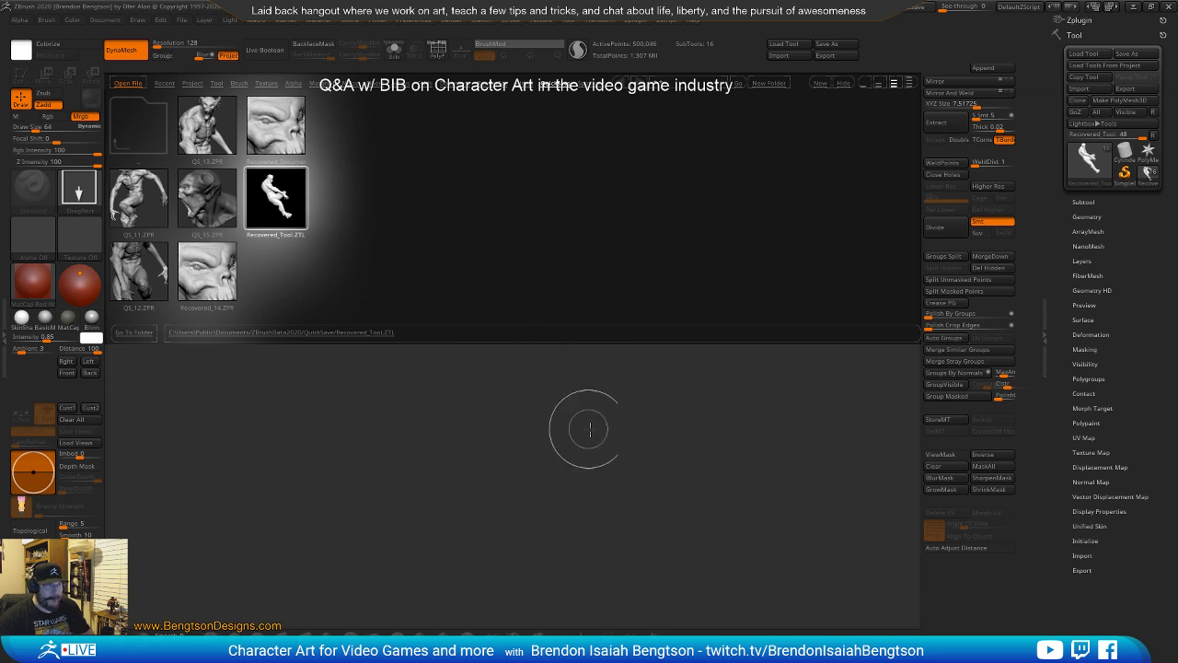
key("comma")
left_click_drag(484, 296, 495, 413)
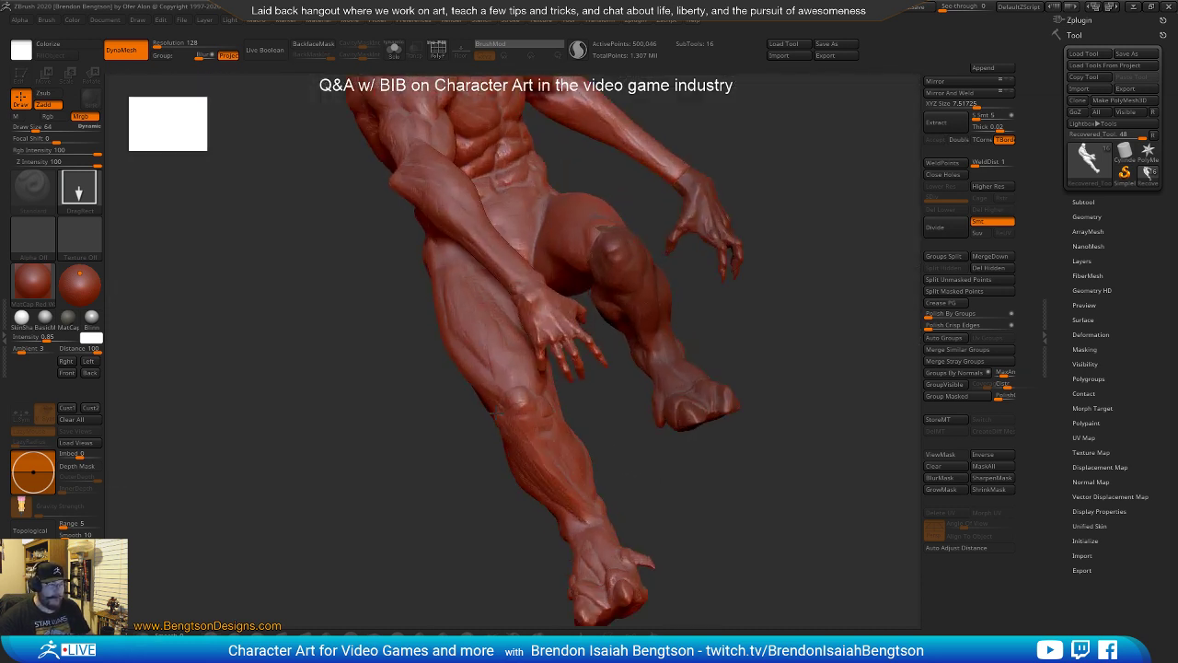
key("t")
Apply the BasicMaterial to the demon and examine its head and shoulders from both sides
left_click(45, 319)
right_click_drag(543, 293, 552, 501, "shift")
right_click_drag(532, 360, 476, 336, "ctrl")
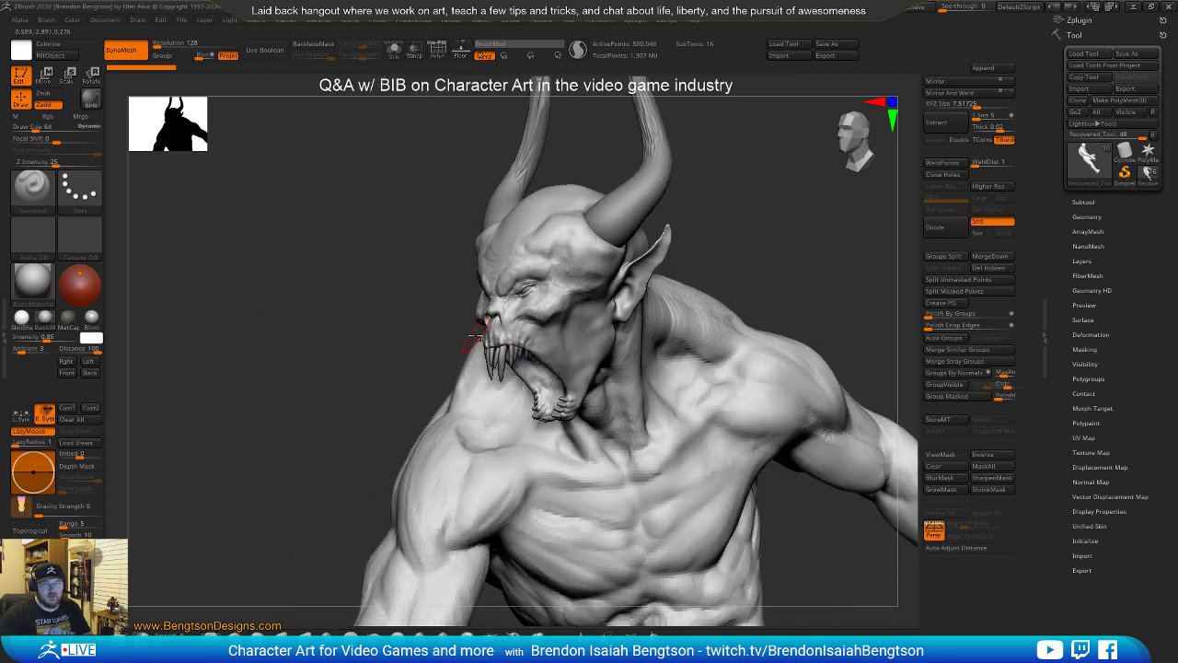
left_click_drag(815, 267, 788, 269)
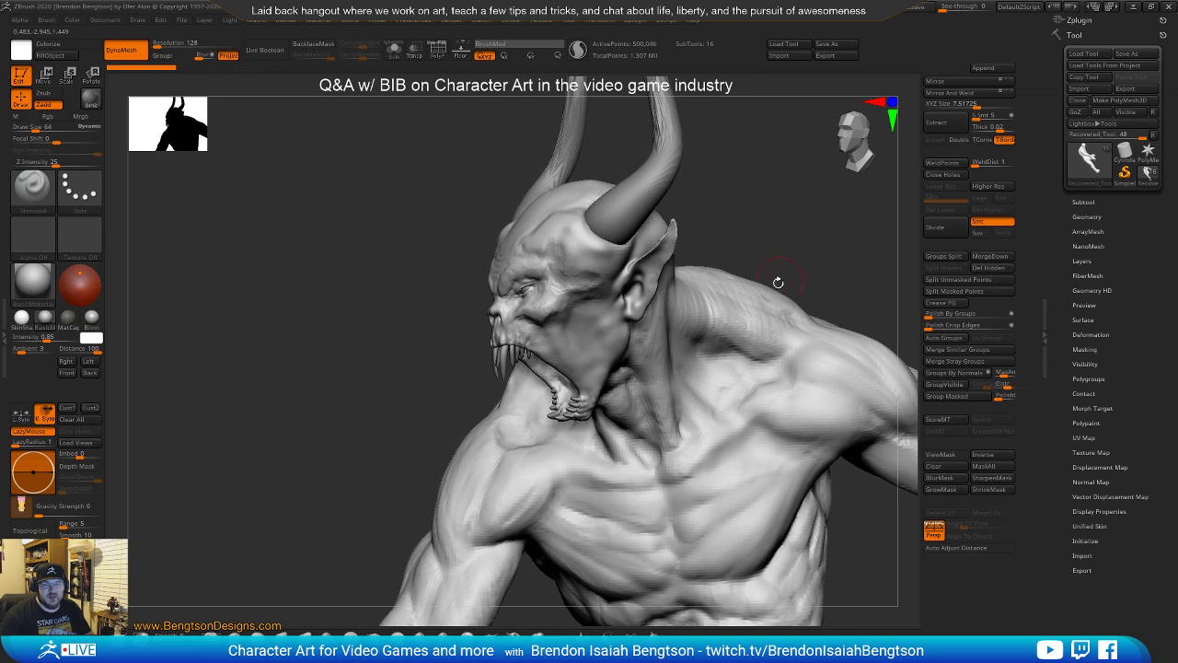
right_click_drag(588, 336, 633, 240, "ctrl")
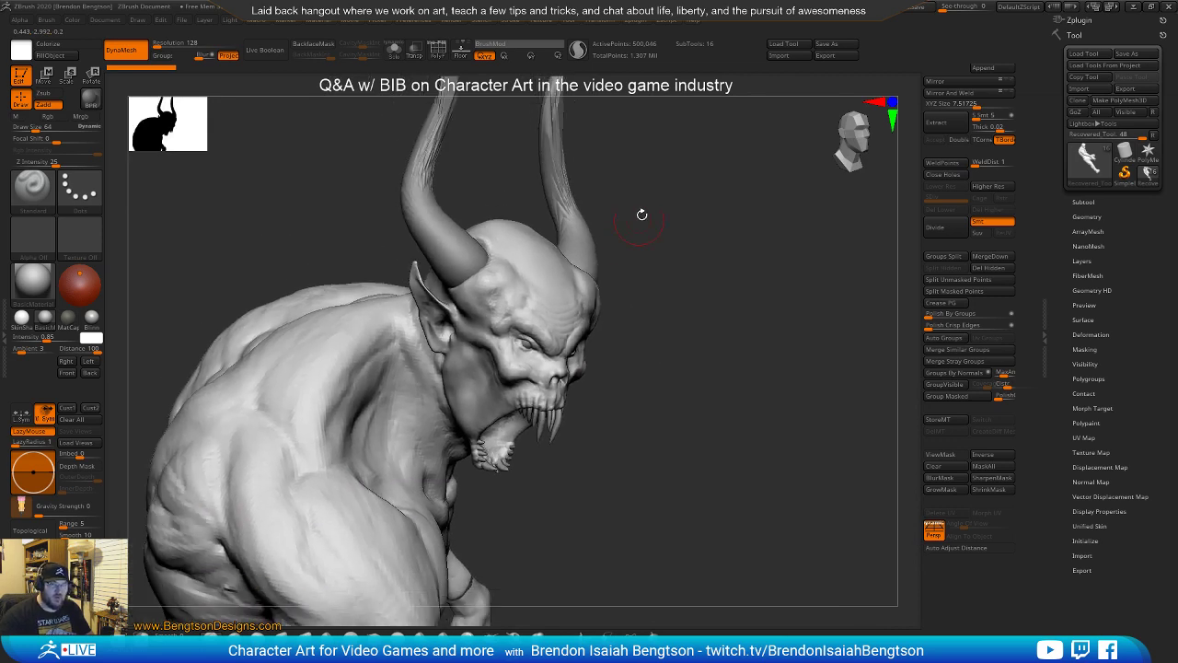
Delete the recovered tool's invisible subtools with SubTool Master and frame the demon's upper body
left_click(1085, 201)
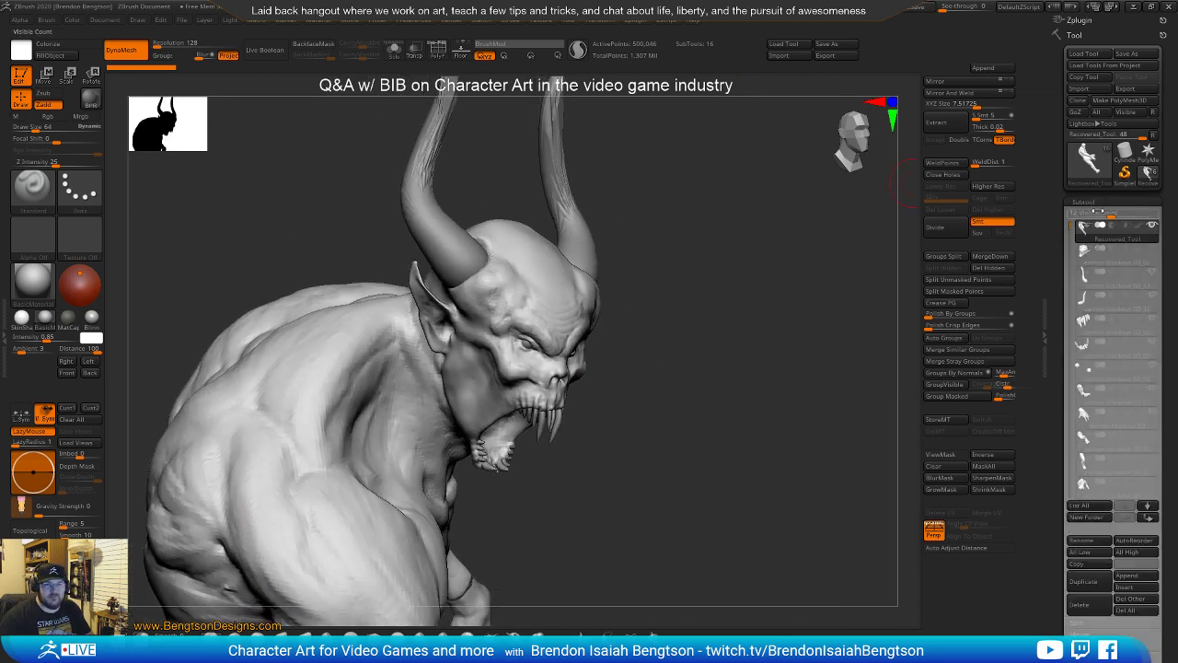
left_click(1153, 254)
left_click(1155, 254)
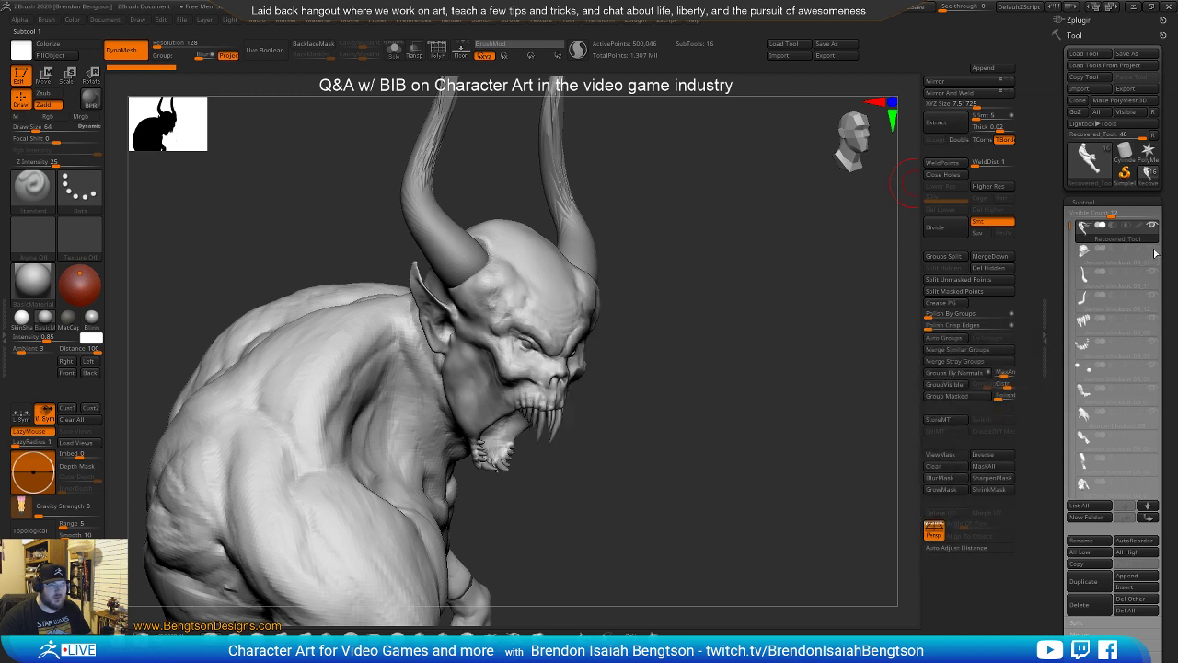
left_click(639, 22)
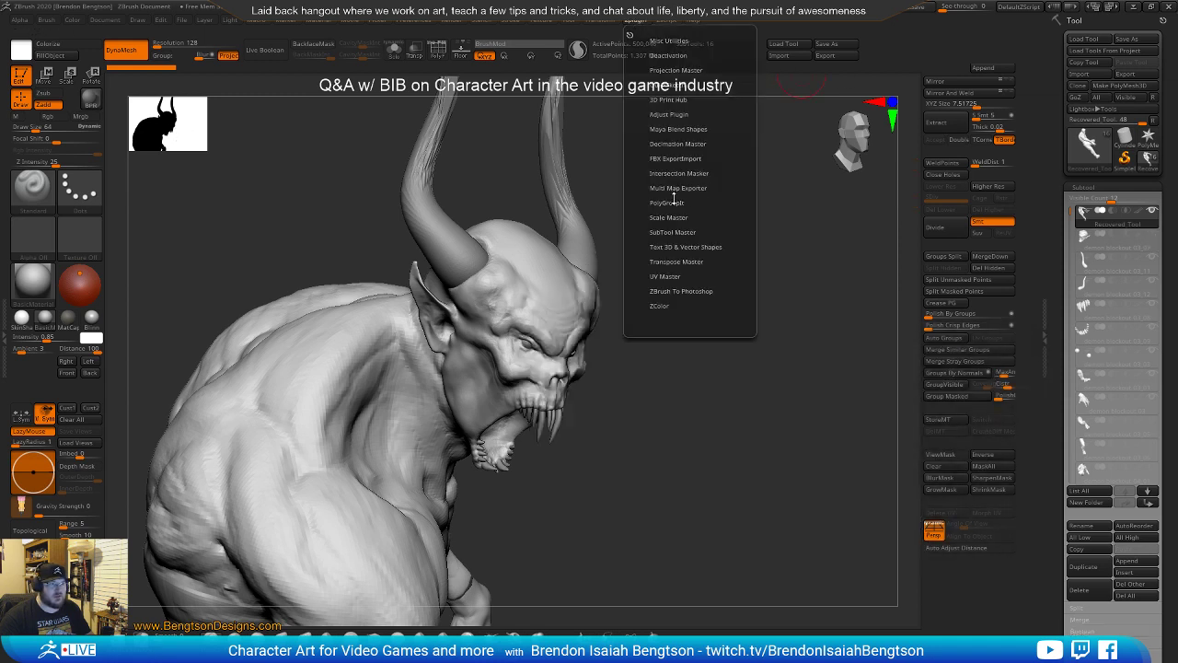
left_click(670, 232)
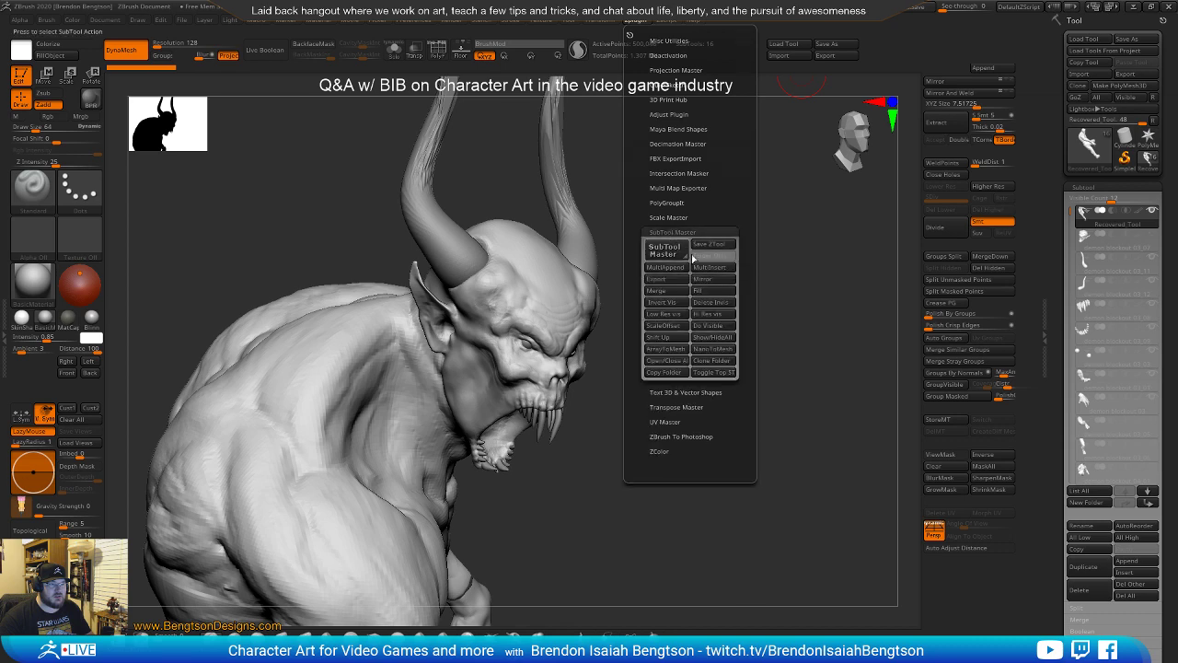
left_click(721, 304)
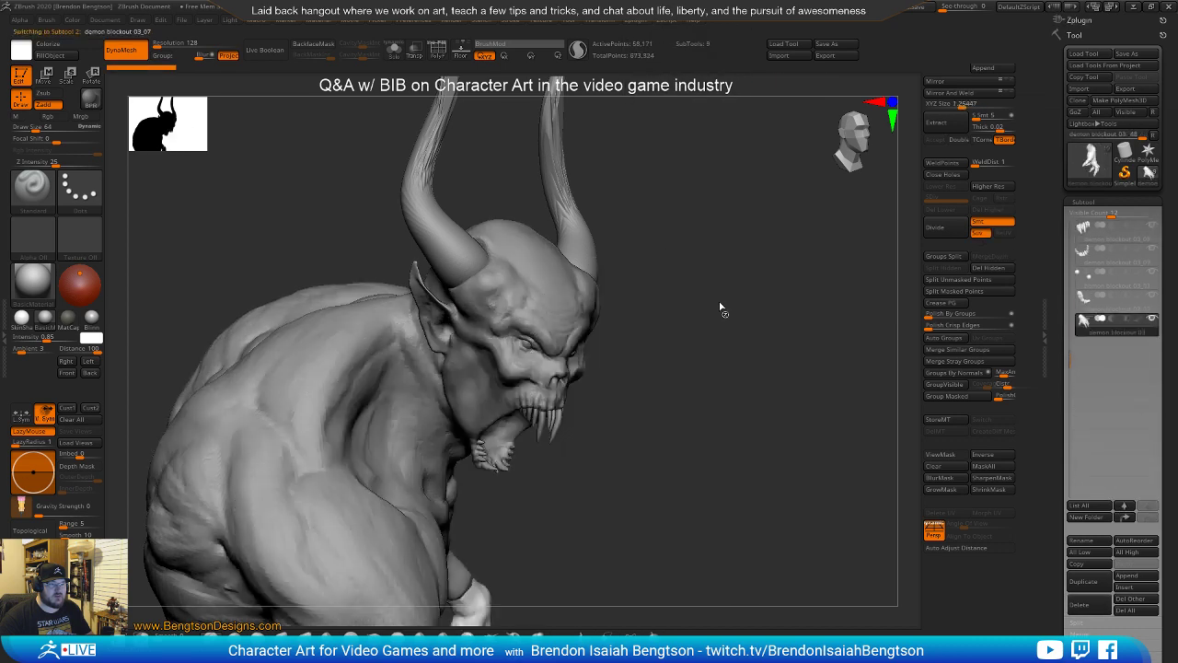
mouse_move(723, 369)
left_mouse_down()
mouse_move(694, 224)
mouse_move(693, 250)
left_mouse_up()
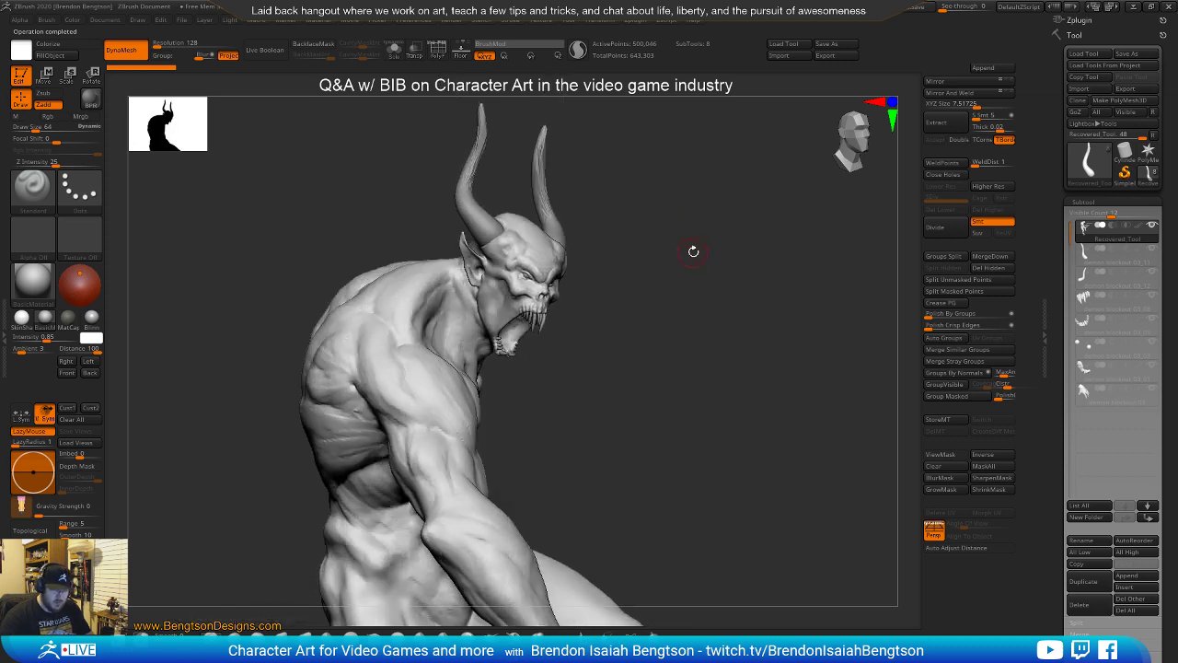
Duplicate the demon's body subtool
left_click_drag(613, 263, 626, 260)
mouse_move(630, 207)
left_mouse_down("ctrl")
mouse_move(522, 166)
mouse_move(466, 247)
left_mouse_up("ctrl")
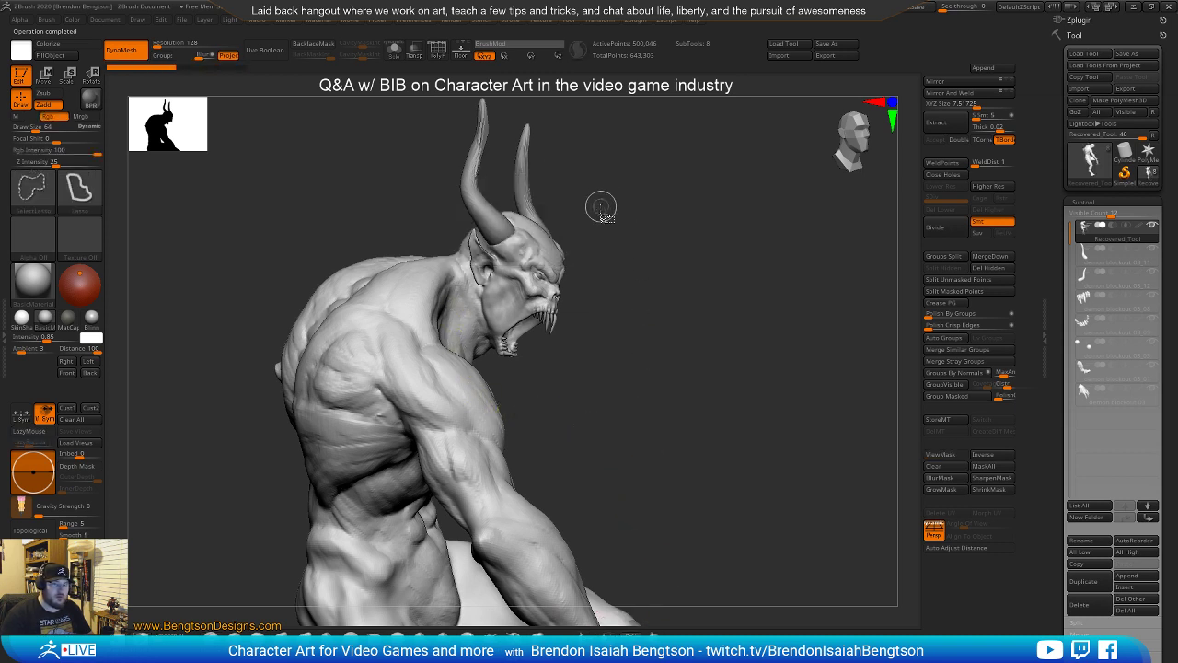
left_click(1083, 581)
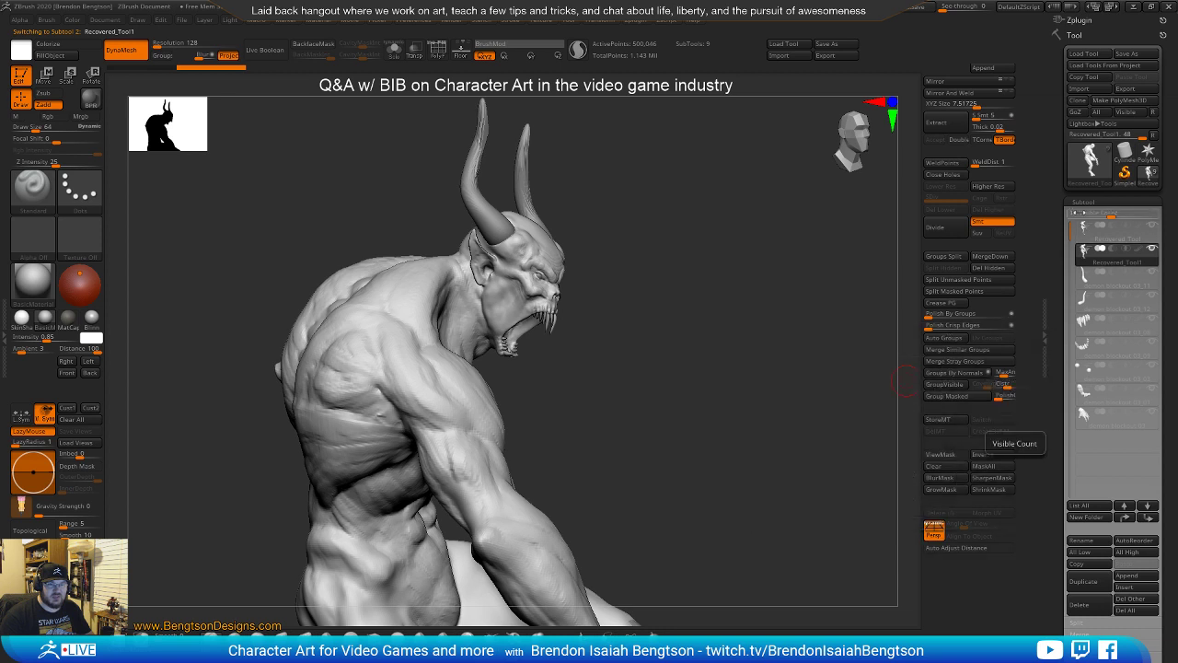
Switch the active colour and set it back to white
key("v")
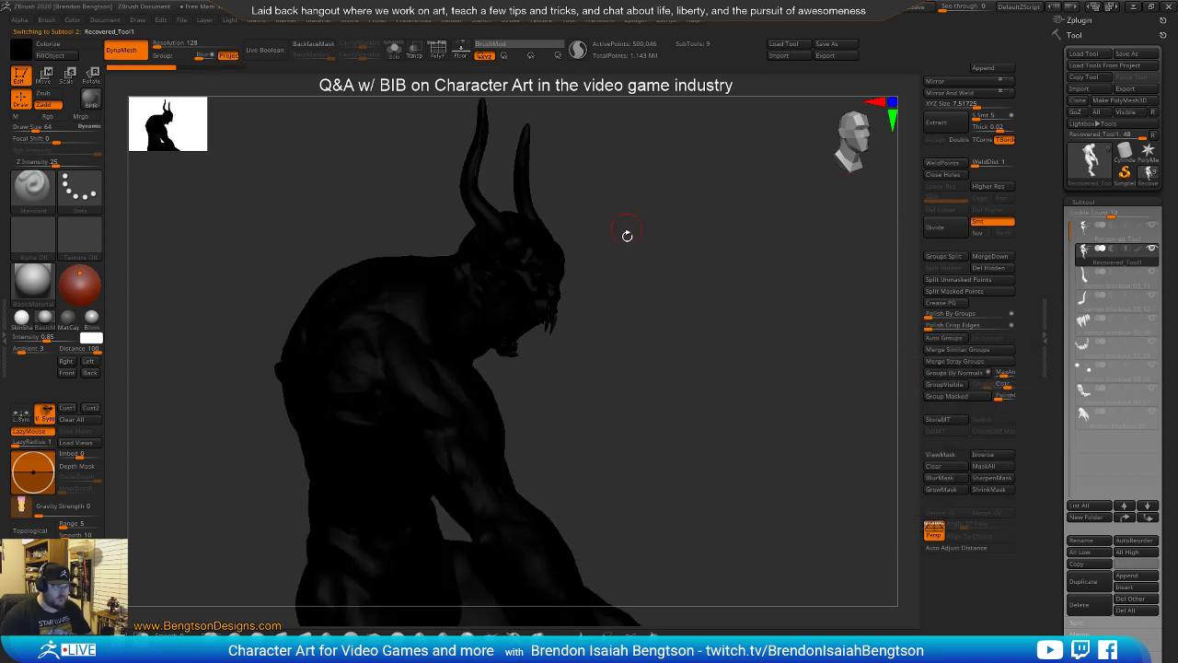
left_click(20, 49)
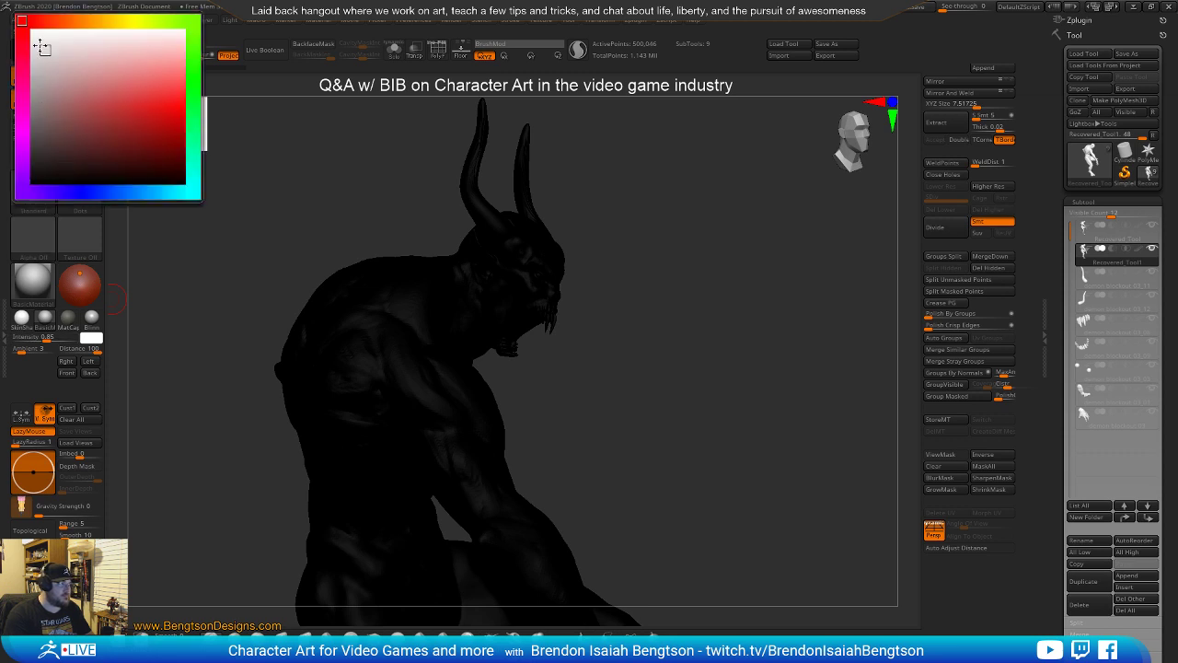
left_click(18, 7)
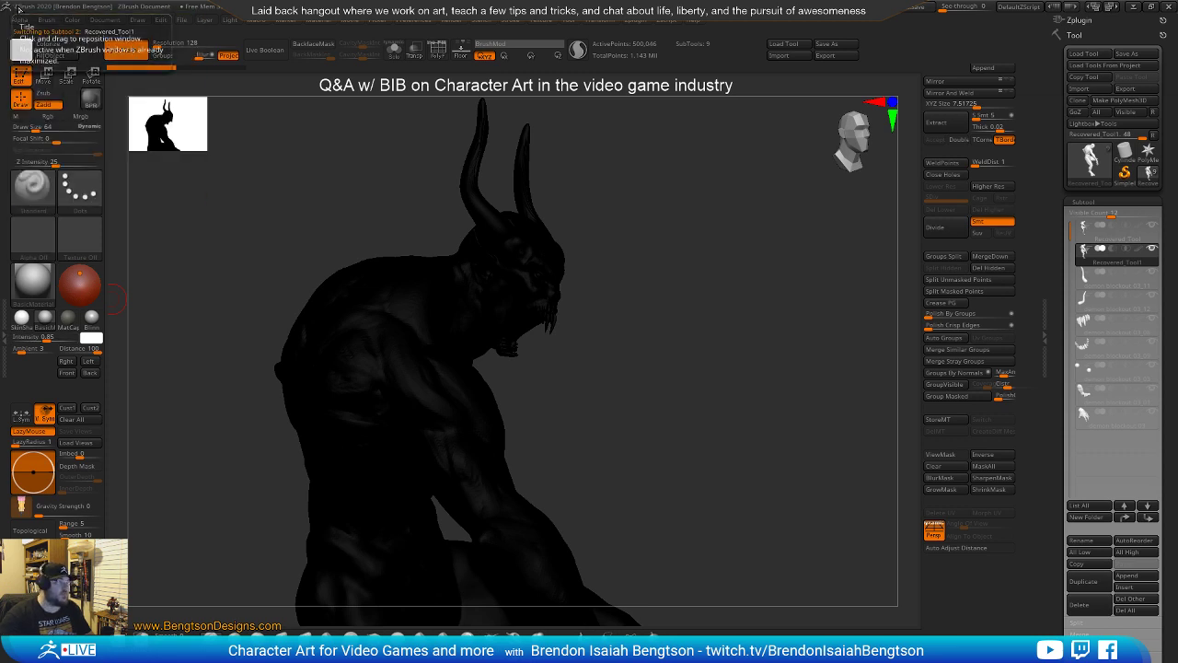
Open the hotkey settings in the preferences
left_click(415, 20)
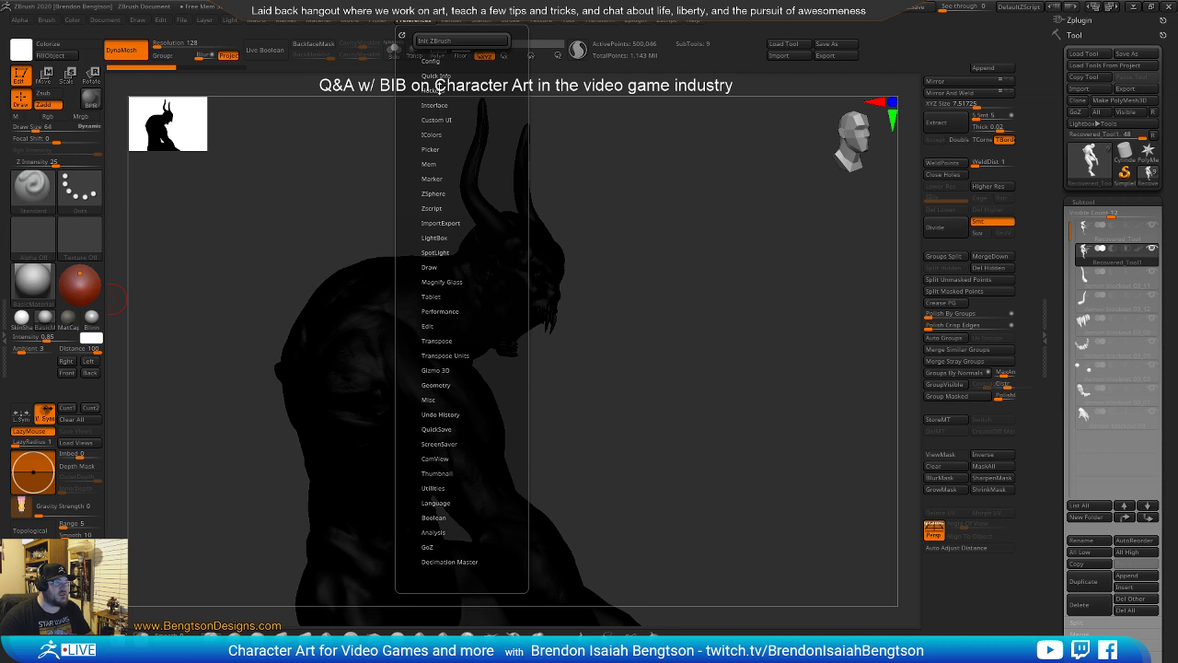
left_click(432, 91)
left_click(438, 114)
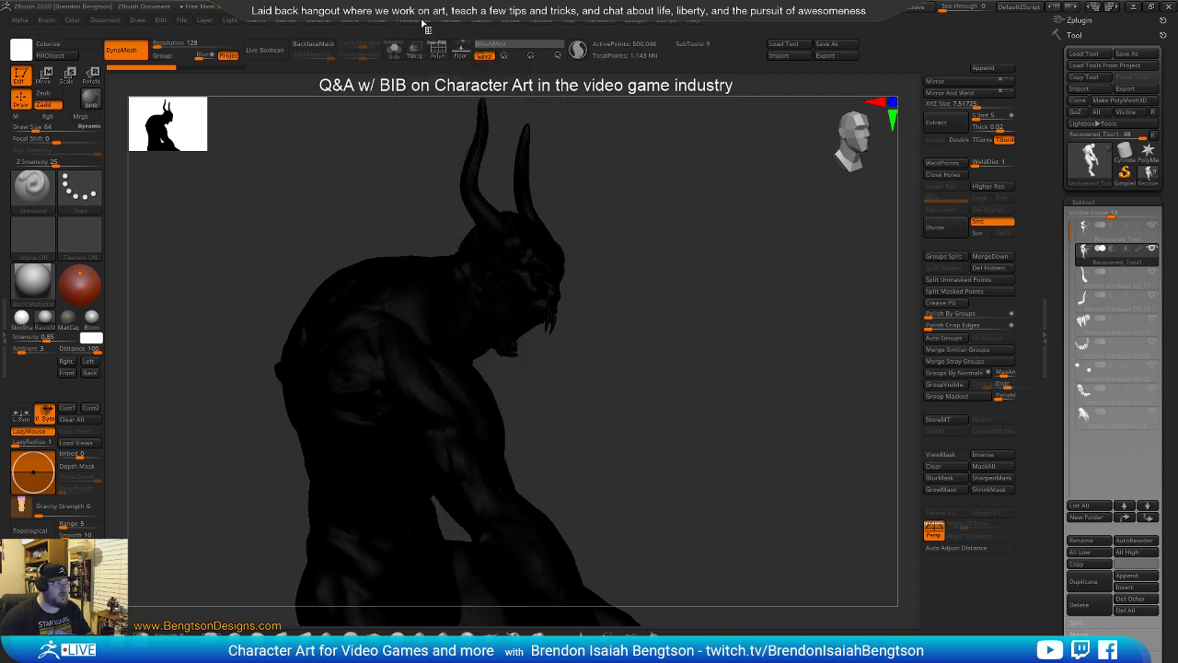
Store the current hotkeys as the startup hotkeys
left_click(425, 23)
left_click(486, 109)
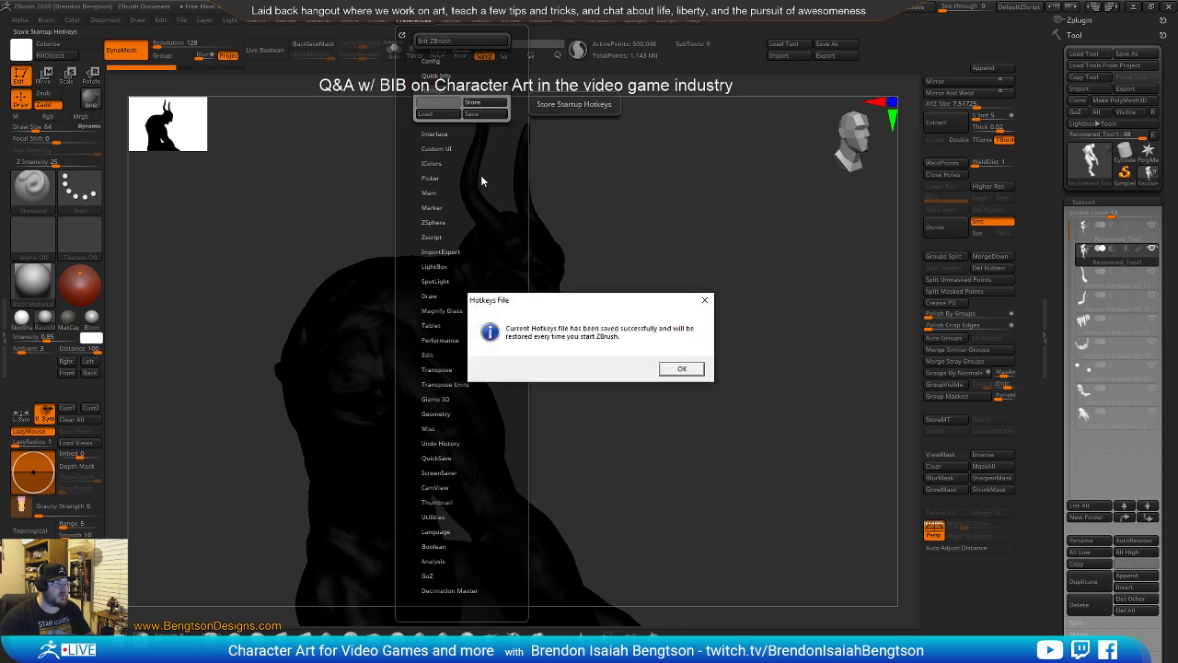
left_click(673, 371)
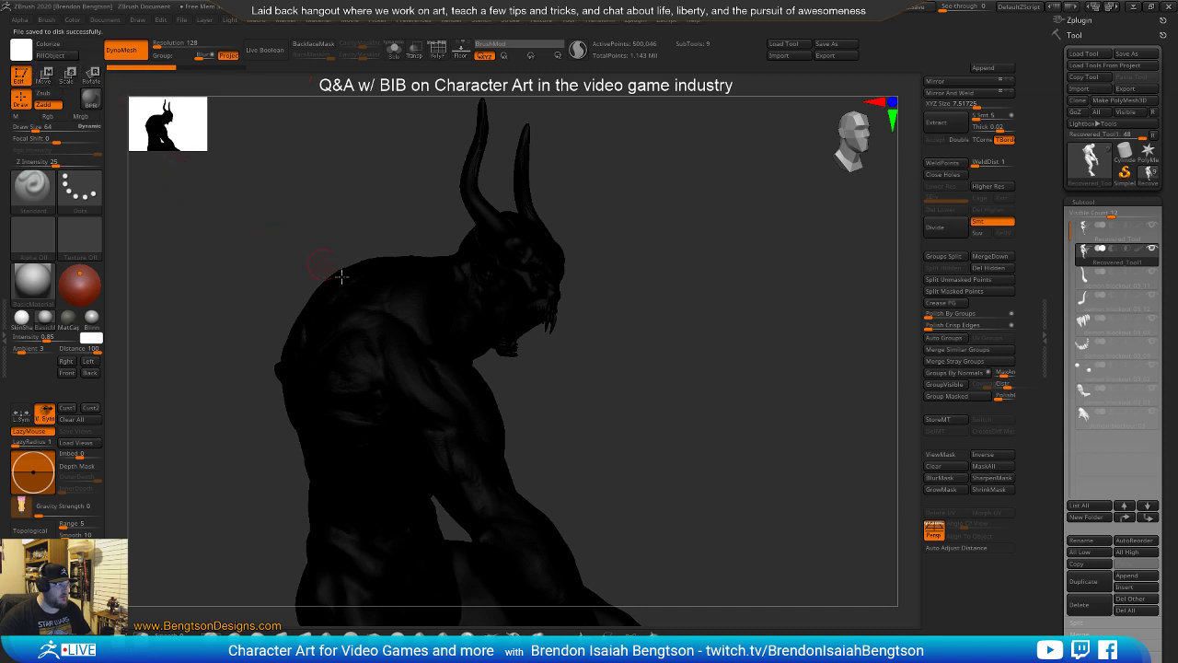
Save the demon tool under the name demon blockout 06
left_click_drag(610, 345, 579, 344)
left_click_drag(680, 382, 639, 331)
left_click(833, 48)
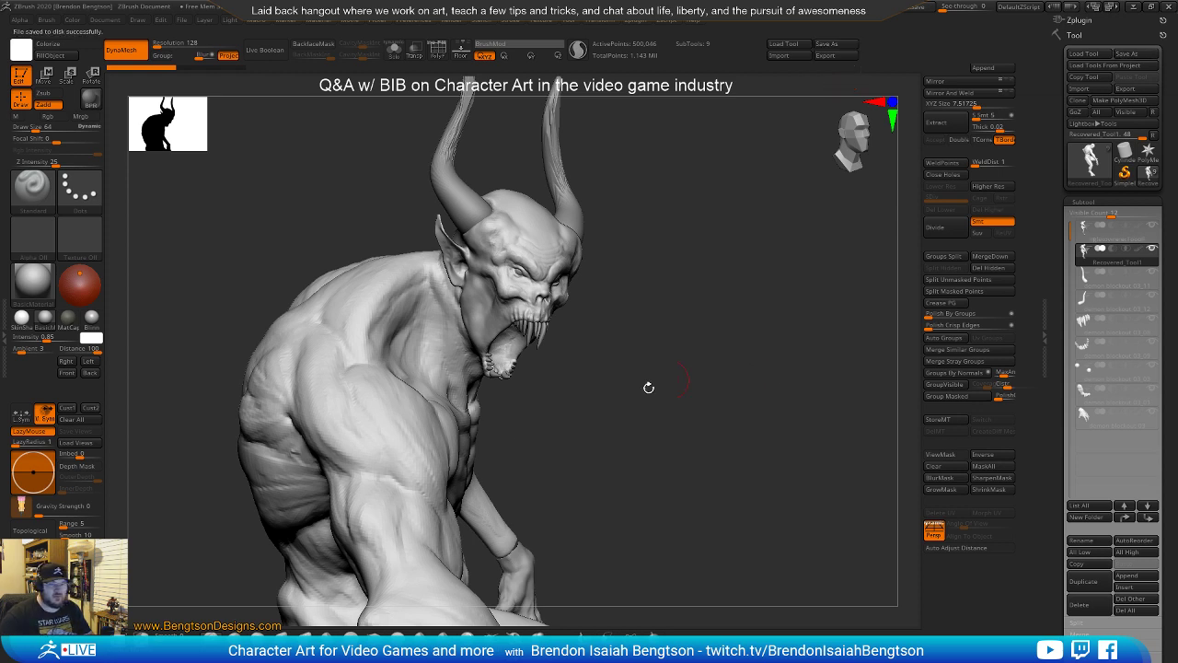
Solo the demon body and isolate its head and neck with a lasso selection
mouse_move(631, 439)
left_mouse_down()
mouse_move(620, 452)
mouse_move(632, 457)
mouse_move(680, 438)
mouse_move(669, 393)
mouse_move(620, 395)
mouse_move(710, 400)
mouse_move(698, 401)
mouse_move(626, 263)
mouse_move(644, 289)
mouse_move(648, 262)
left_mouse_up()
key("alt+s")
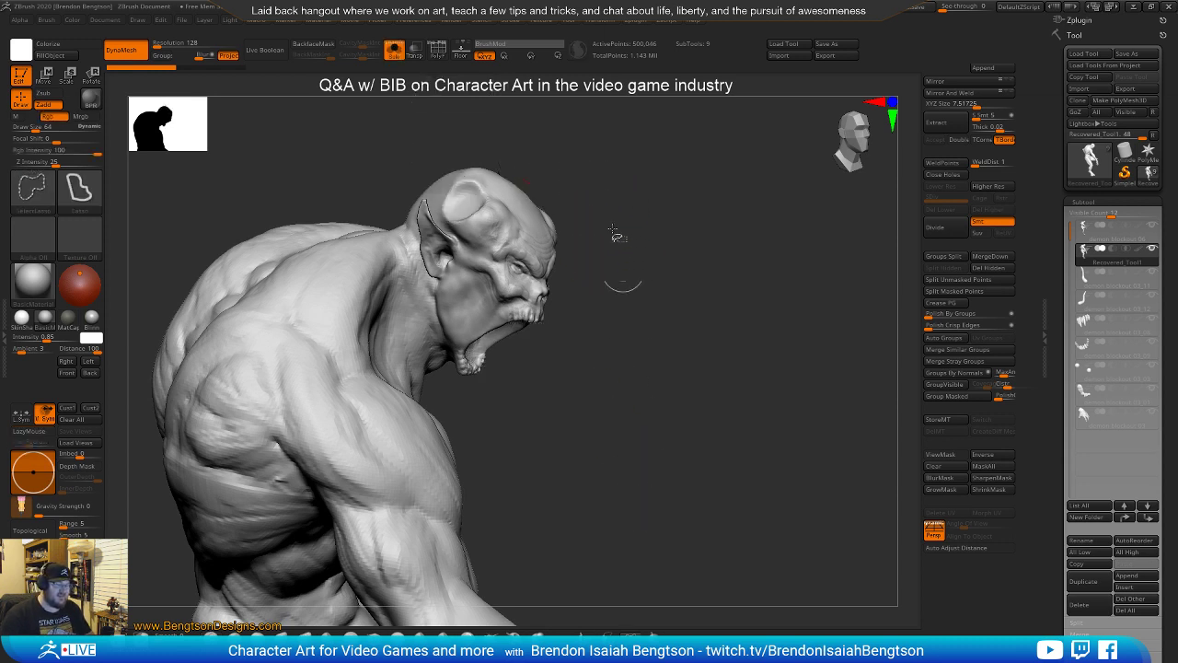
mouse_move(586, 144)
left_mouse_down("ctrl+alt+shift")
mouse_move(517, 122)
mouse_move(488, 161)
mouse_move(432, 294)
mouse_move(438, 371)
mouse_move(684, 350)
mouse_move(710, 371)
mouse_move(717, 357)
mouse_move(764, 371)
mouse_move(755, 360)
mouse_move(750, 391)
mouse_move(739, 359)
left_mouse_up("ctrl+alt+shift")
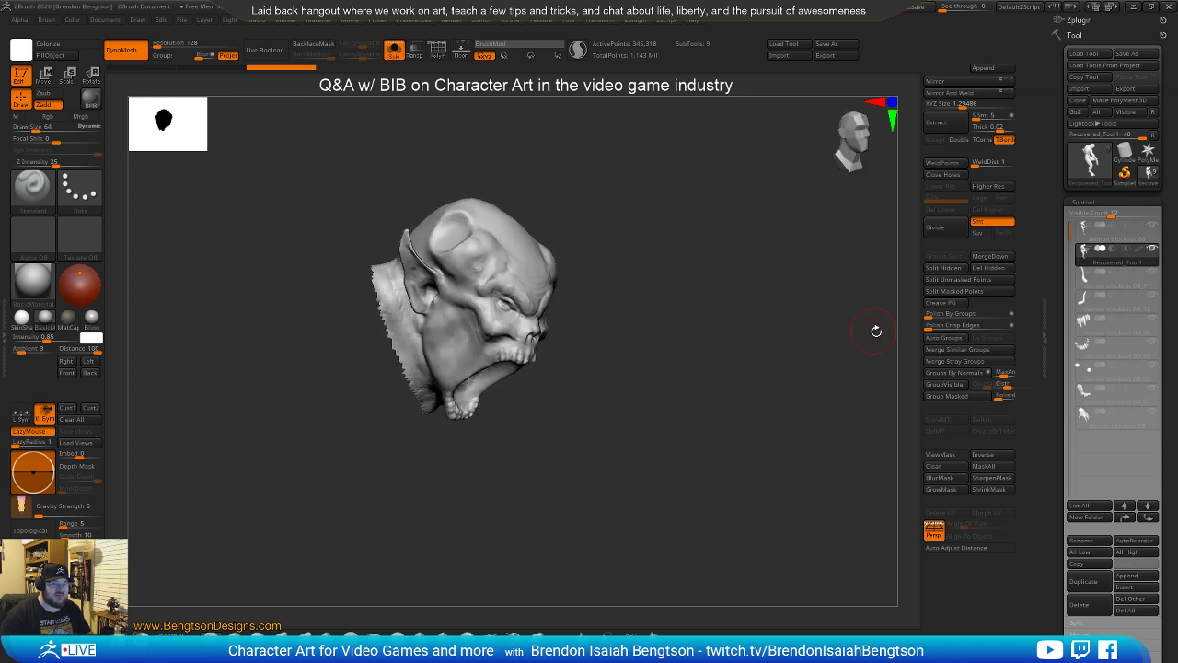
Delete the hidden body geometry from the subtool and duplicate the remaining head
left_click(981, 267)
left_click(979, 280)
mouse_move(800, 440)
left_mouse_down()
mouse_move(804, 410)
mouse_move(790, 433)
left_mouse_up()
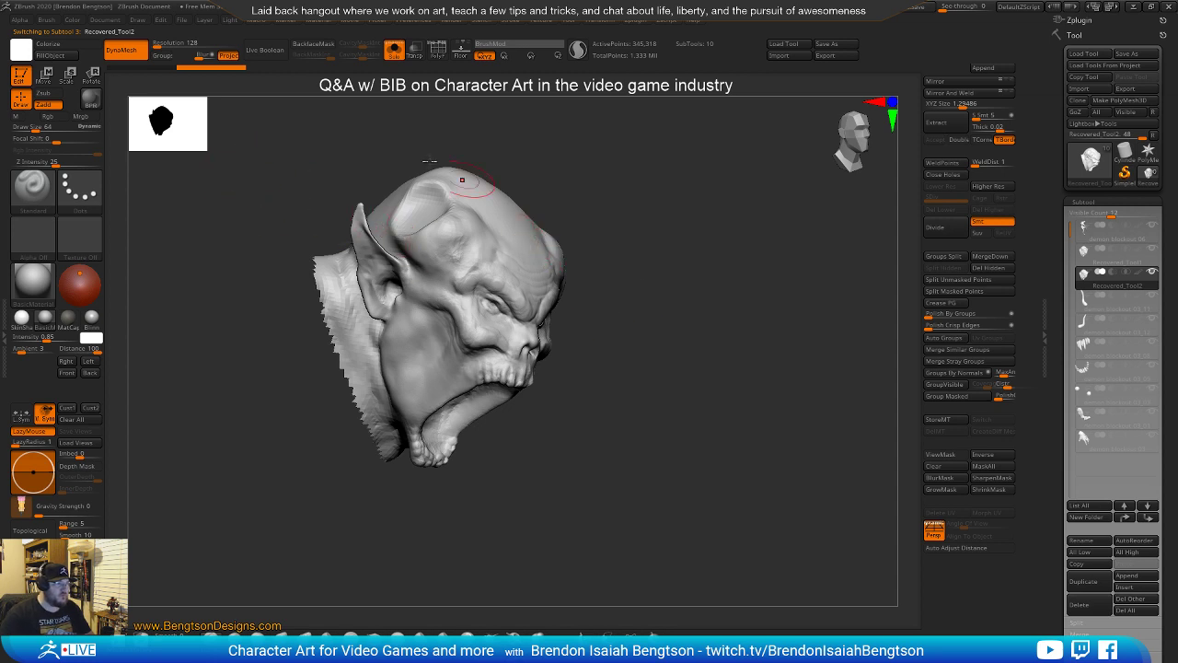
Set the DynaMesh resolution to 512 and remesh the duplicated head
left_click(169, 48)
key("shift+f")
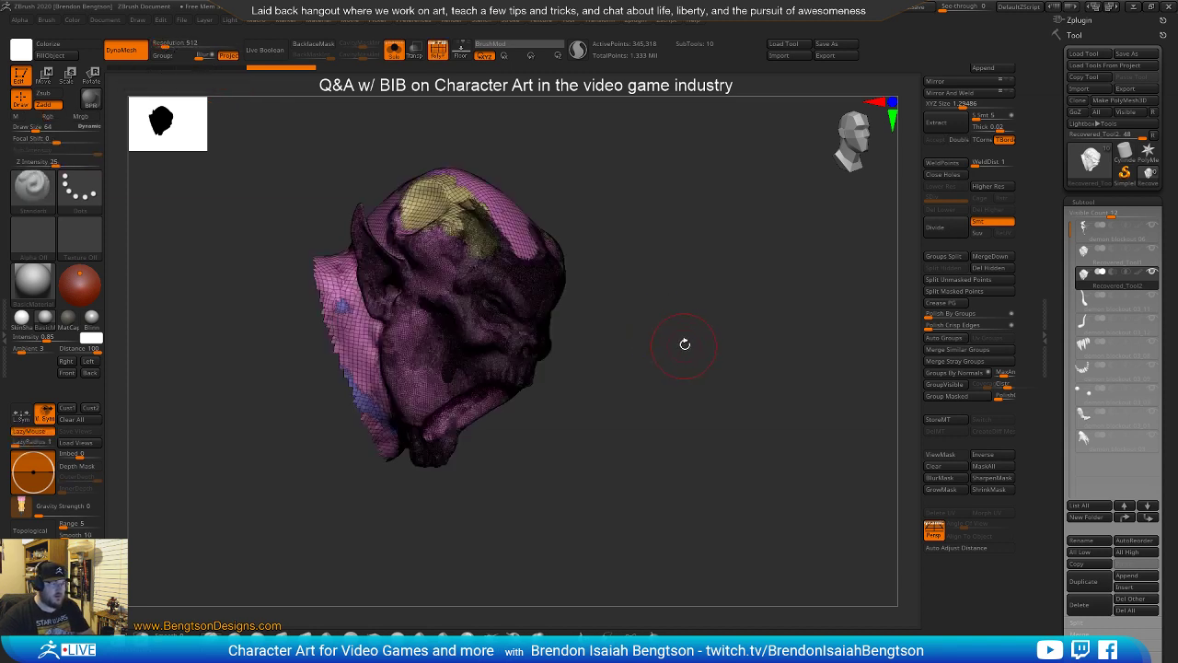
left_click_drag(700, 304, 696, 329, "ctrl")
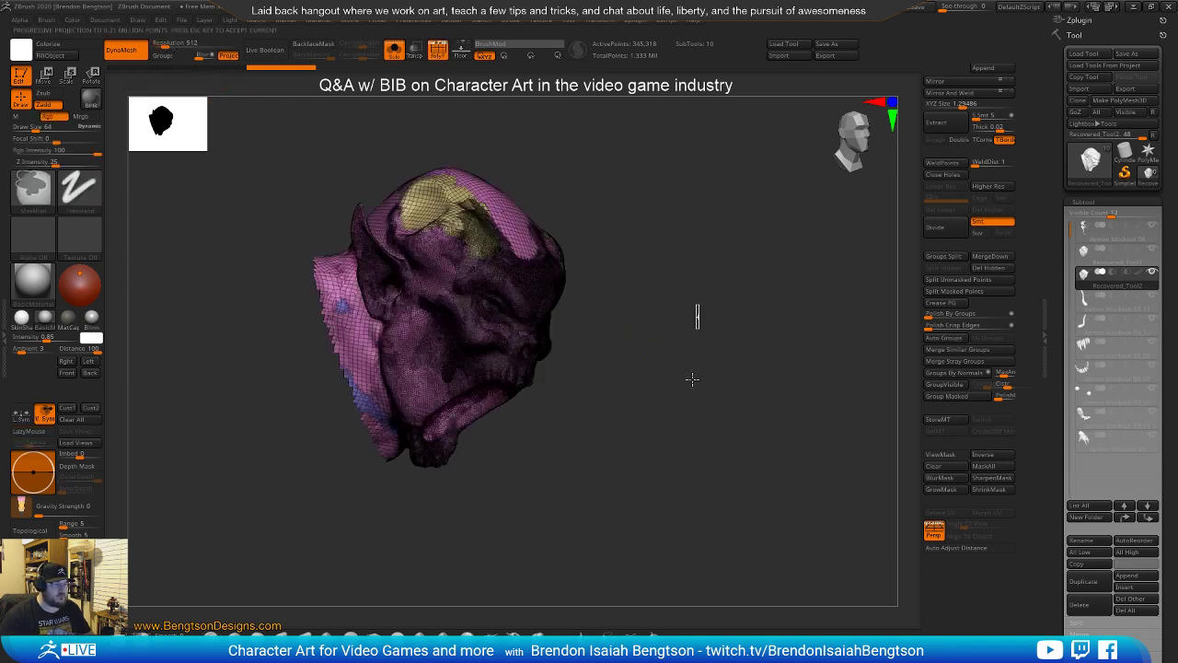
mouse_move(692, 385)
left_mouse_down("ctrl")
mouse_move(660, 381)
mouse_move(678, 378)
mouse_move(690, 395)
mouse_move(715, 366)
mouse_move(689, 341)
left_mouse_up("ctrl")
key("shift+f")
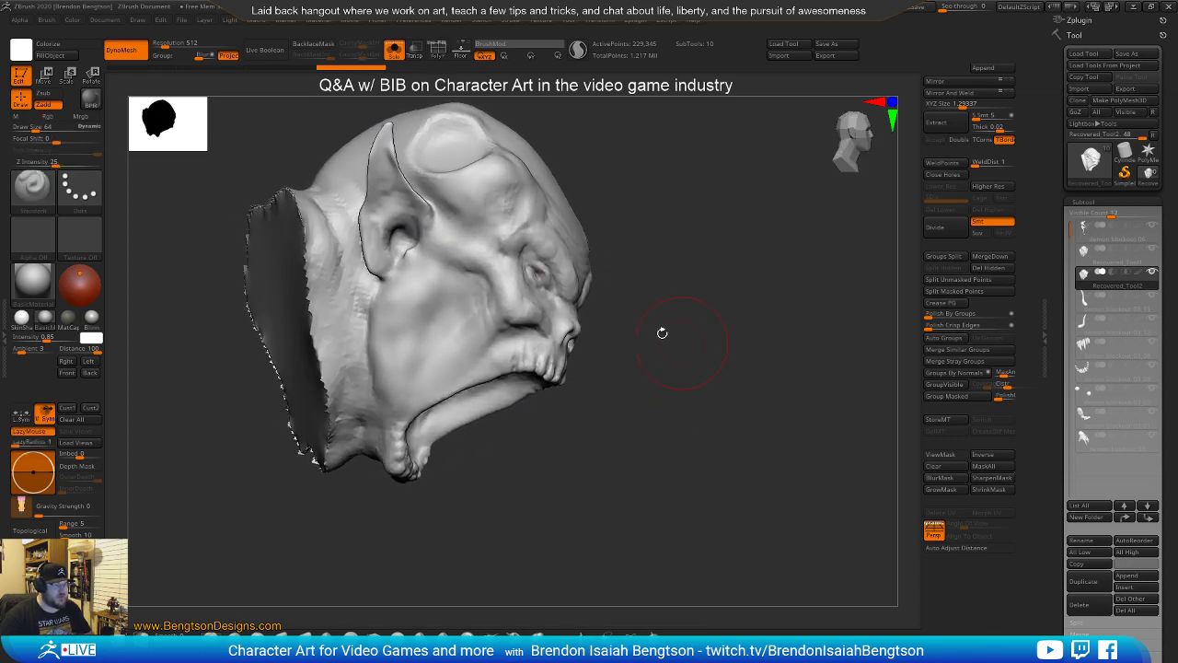
Turn on Sculptris Pro and smooth the jagged cut edge at the side of the neck with a draw size of 30
right_click(285, 231)
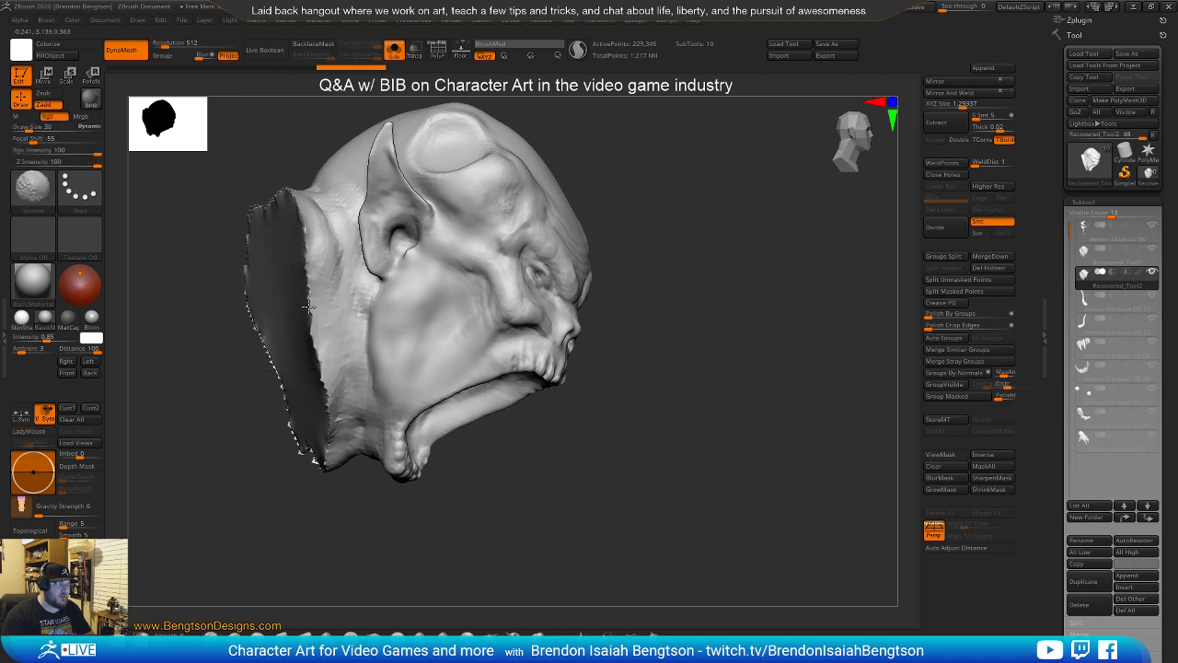
left_click_drag(327, 397, 322, 375, "shift")
mouse_move(190, 425)
left_mouse_down("alt")
mouse_move(289, 452)
mouse_move(285, 443)
left_mouse_up("alt")
left_click(577, 49, "shift")
left_click_drag(406, 274, 419, 350, "shift")
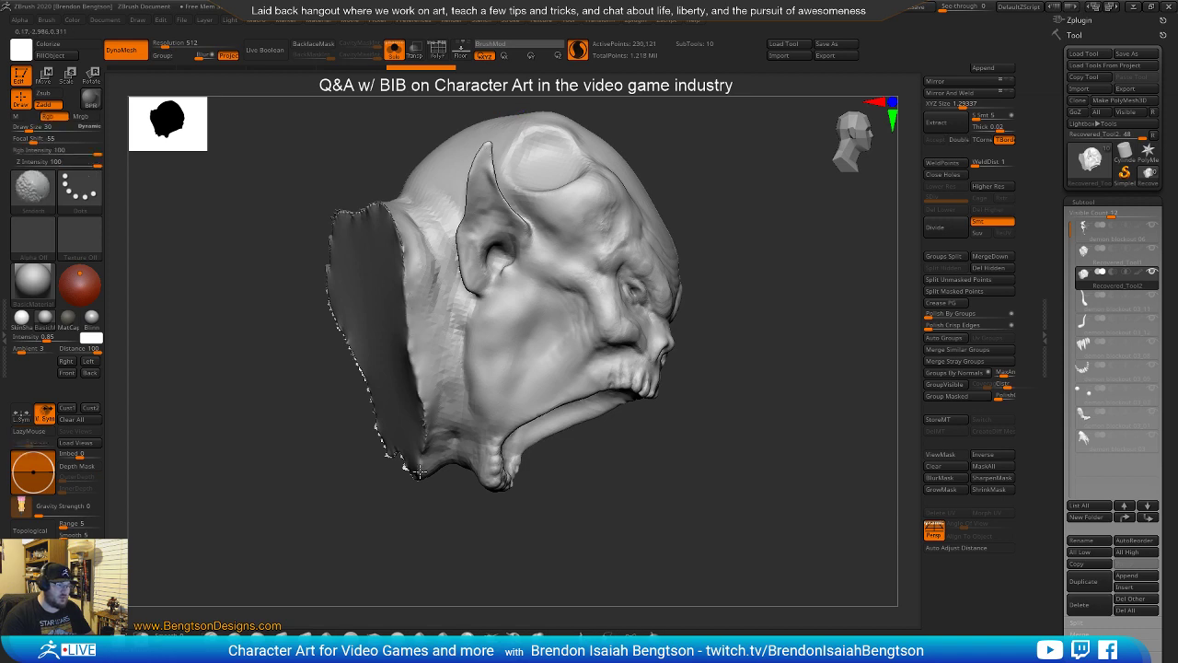
left_click_drag(419, 419, 407, 413, "shift")
Show the polyframe and smooth the neck's cut rim around the back and down to the throat
key("shift+f")
mouse_move(308, 413)
left_mouse_down("ctrl")
mouse_move(289, 460)
mouse_move(505, 90)
mouse_move(337, 310)
left_mouse_up("ctrl")
mouse_move(582, 170)
left_mouse_down()
mouse_move(831, 337)
mouse_move(684, 326)
left_mouse_up()
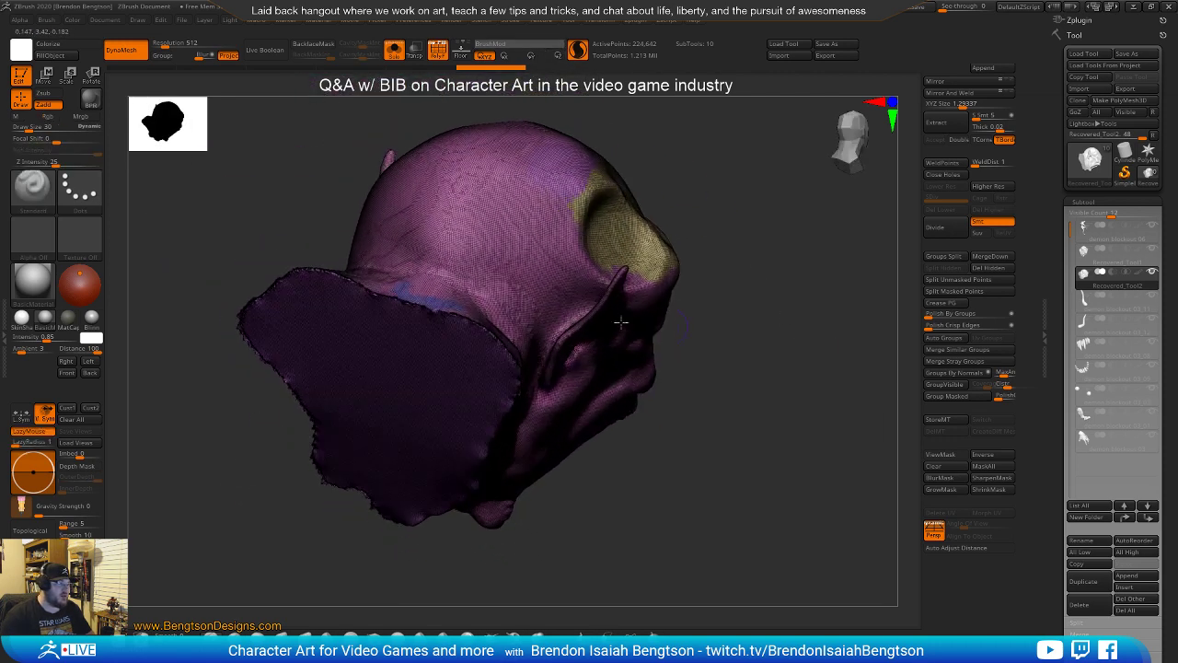
key("shift")
mouse_move(474, 334)
left_mouse_down("shift")
mouse_move(402, 298)
mouse_move(293, 271)
left_mouse_up("shift")
left_click_drag(234, 226, 315, 263)
mouse_move(456, 326)
left_mouse_down("shift")
mouse_move(403, 341)
mouse_move(329, 401)
left_mouse_up("shift")
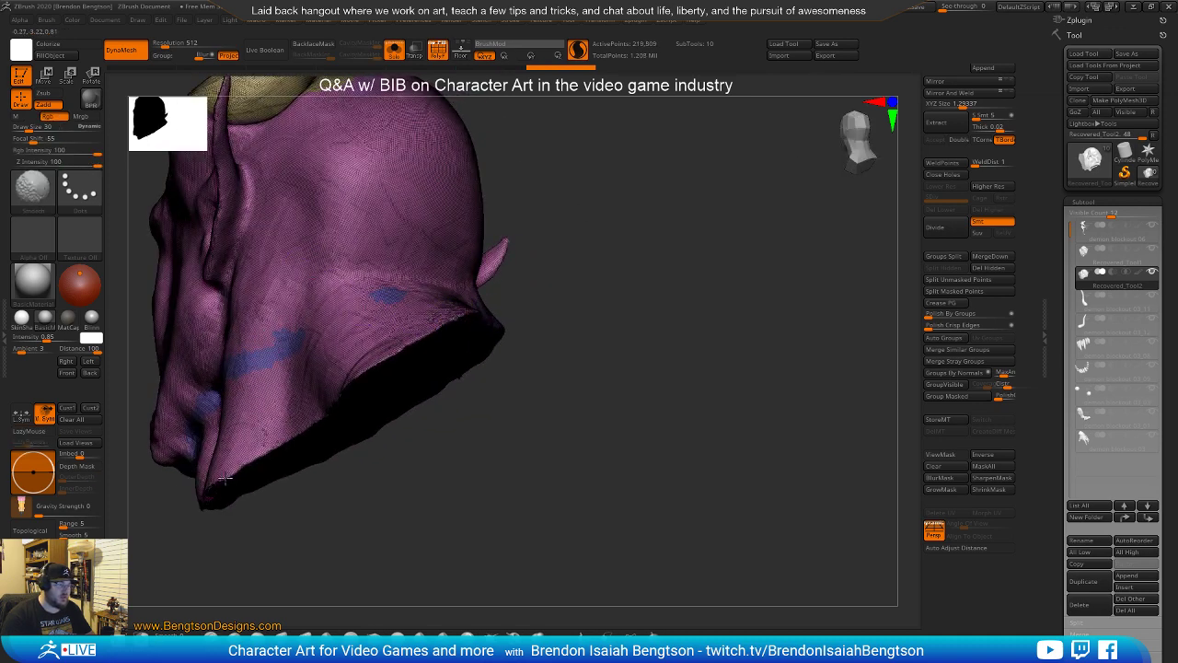
mouse_move(208, 505)
left_mouse_down("shift")
mouse_move(342, 487)
mouse_move(196, 531)
left_mouse_up("shift")
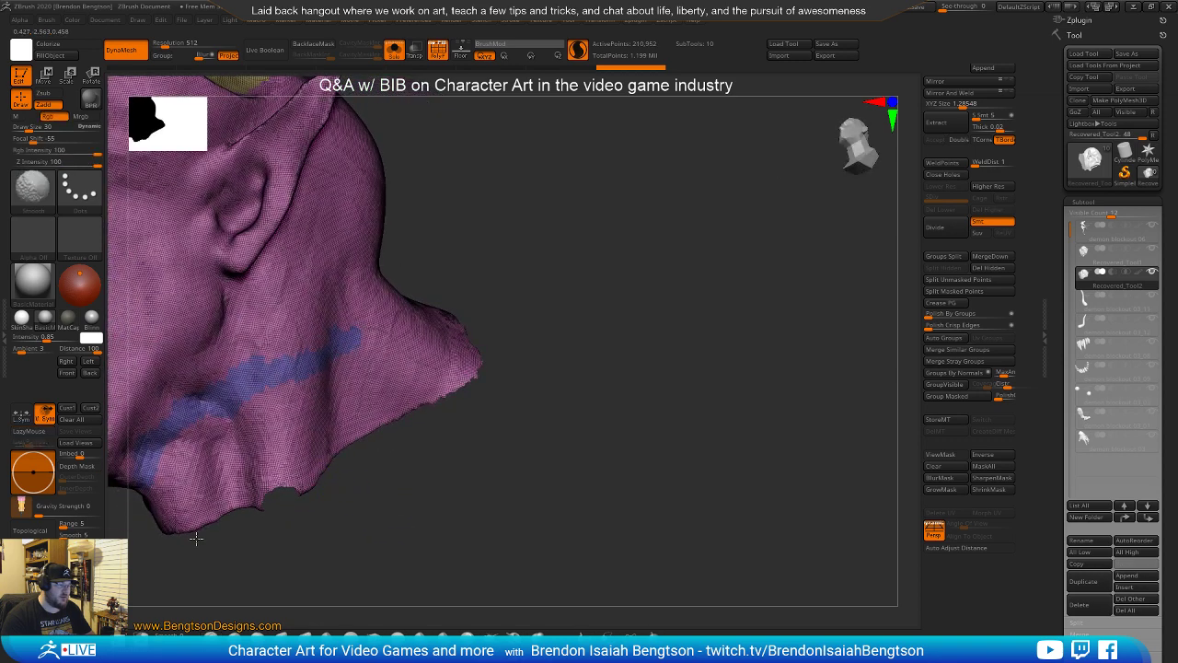
Close the open holes in the head mesh
left_click(948, 174)
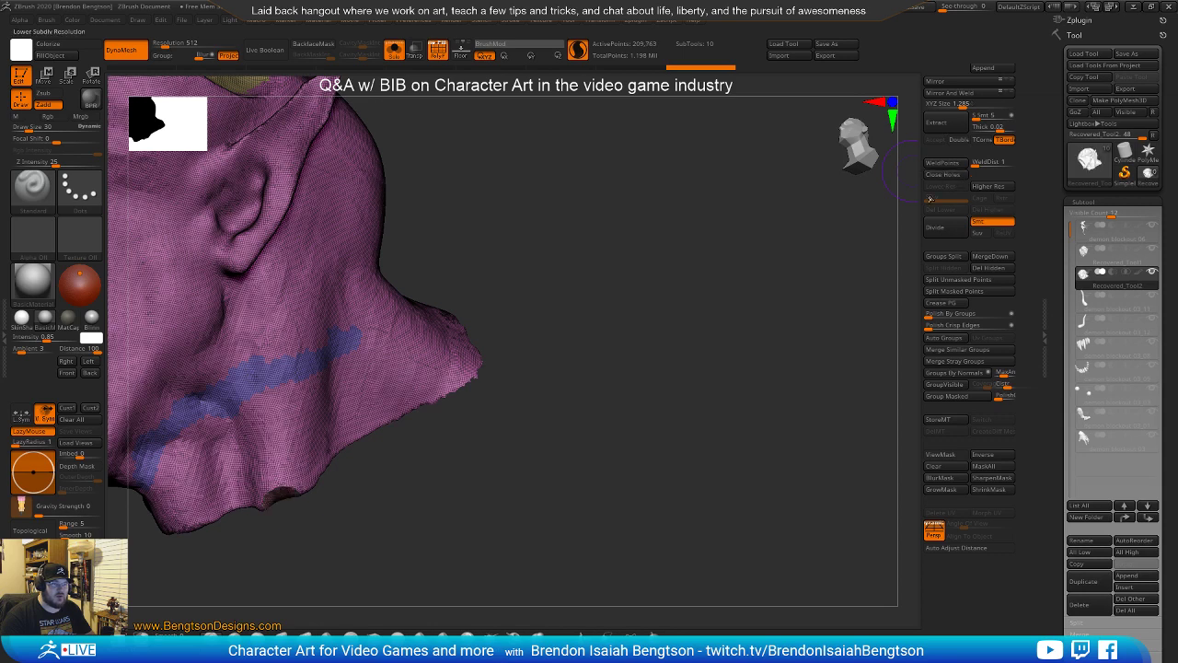
left_click_drag(544, 390, 831, 310)
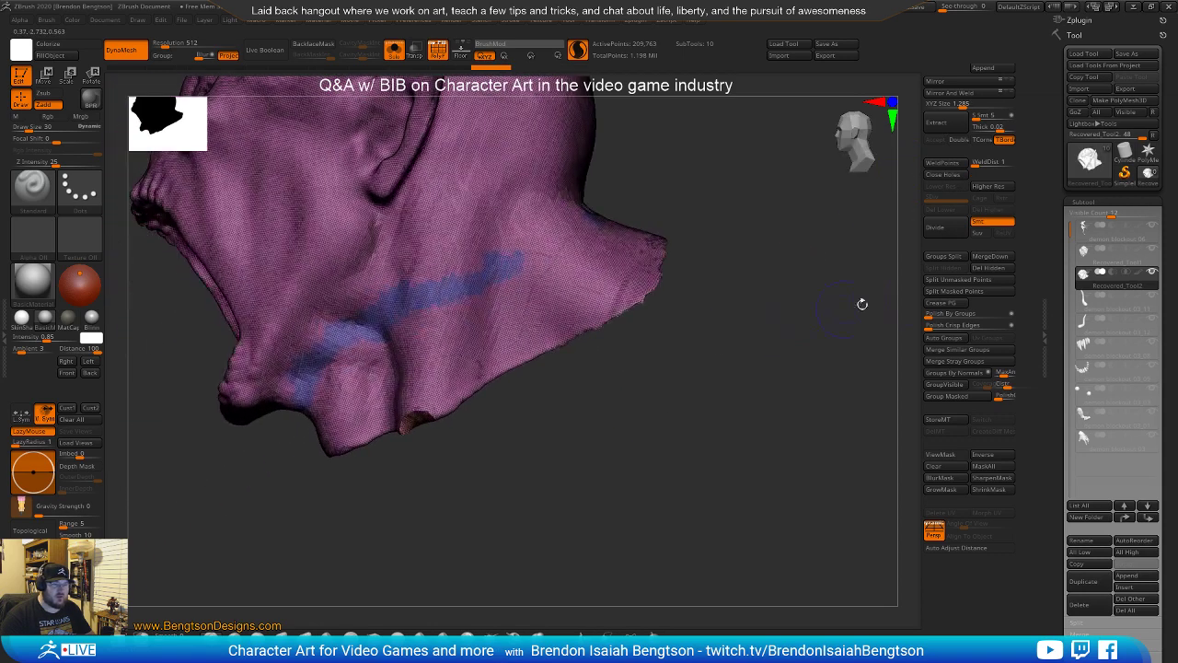
key("ctrl")
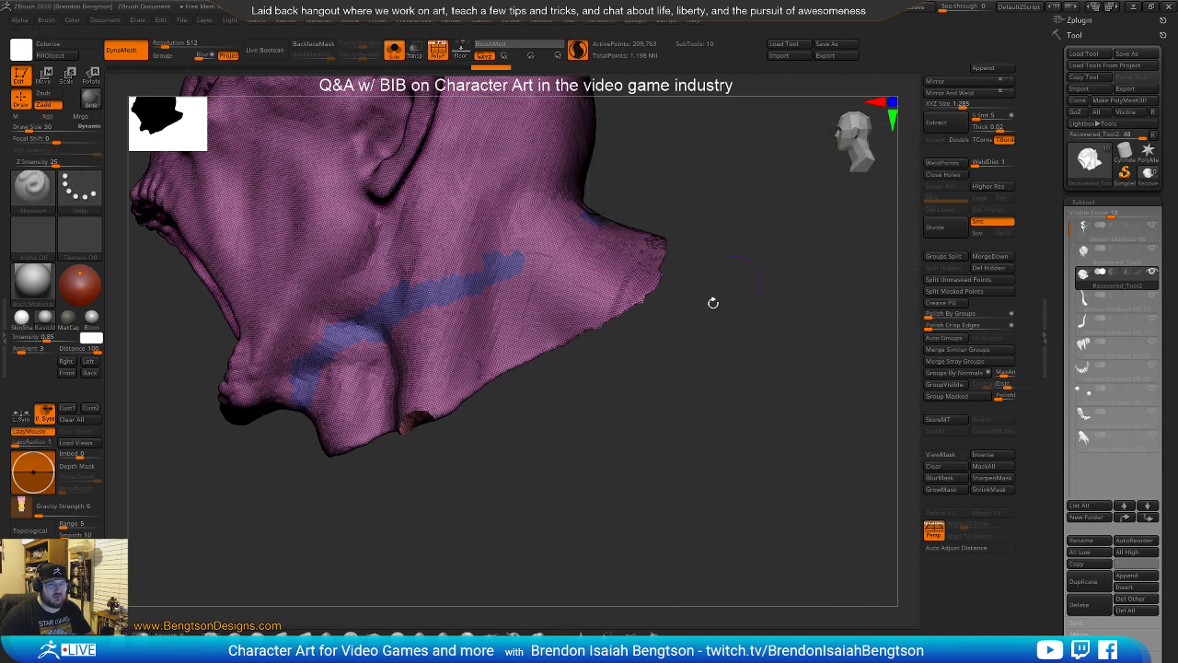
Smooth the remaining rough spots along the lower edge of the neck
left_click_drag(609, 323, 639, 295, "shift")
left_click_drag(642, 288, 659, 276, "shift")
mouse_move(576, 327)
left_mouse_down("shift")
mouse_move(648, 271)
mouse_move(592, 342)
mouse_move(618, 276)
mouse_move(552, 389)
mouse_move(531, 334)
left_mouse_up("shift")
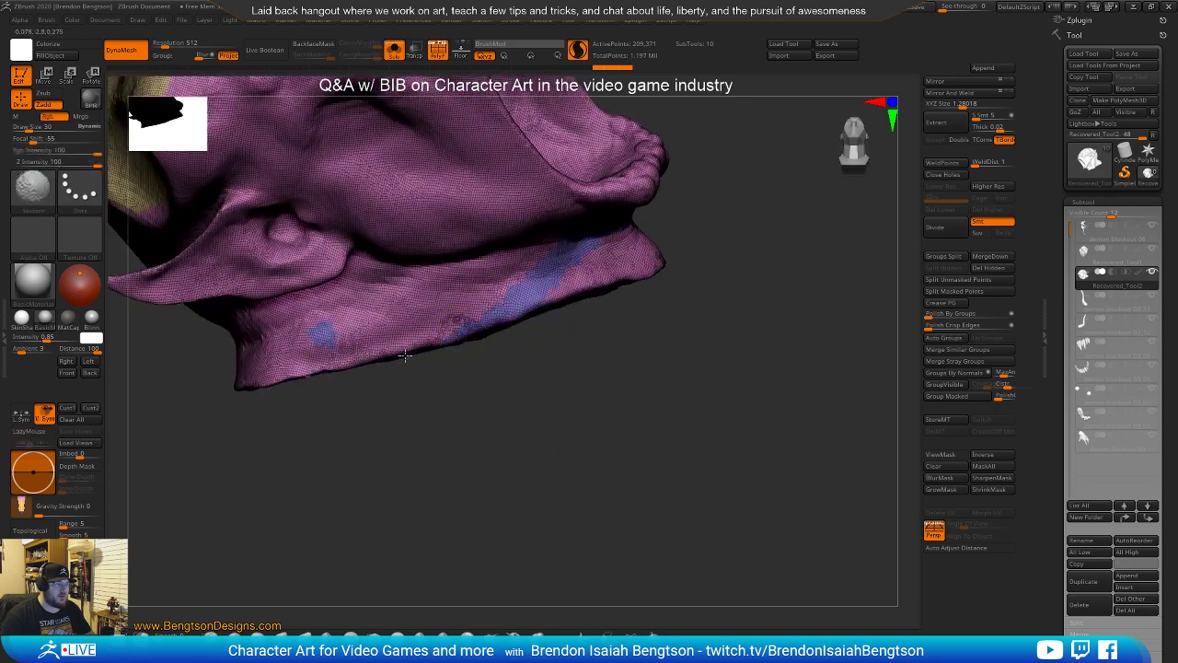
Put the whole head into a single polygroup and turn off solo mode to bring back the other subtools
mouse_move(341, 415)
left_mouse_down()
mouse_move(489, 452)
mouse_move(524, 334)
mouse_move(453, 430)
mouse_move(447, 499)
mouse_move(731, 447)
mouse_move(736, 420)
left_mouse_up()
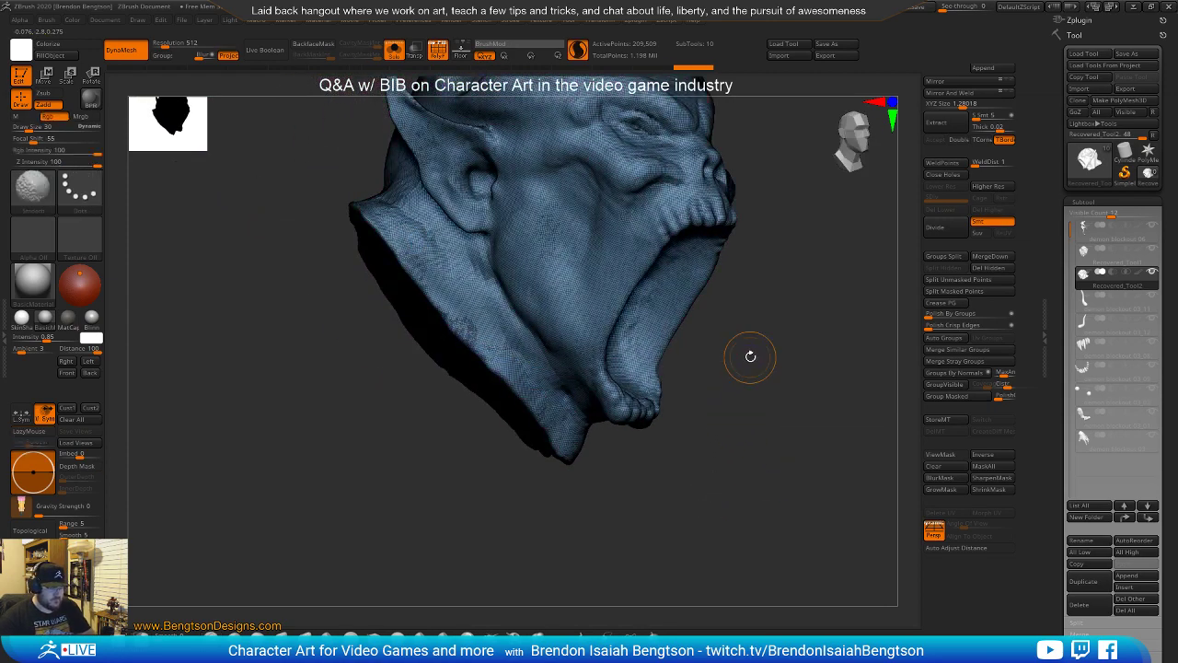
key("shift+s")
mouse_move(775, 335)
left_mouse_down()
mouse_move(754, 438)
mouse_move(744, 441)
mouse_move(754, 432)
mouse_move(746, 350)
left_mouse_up()
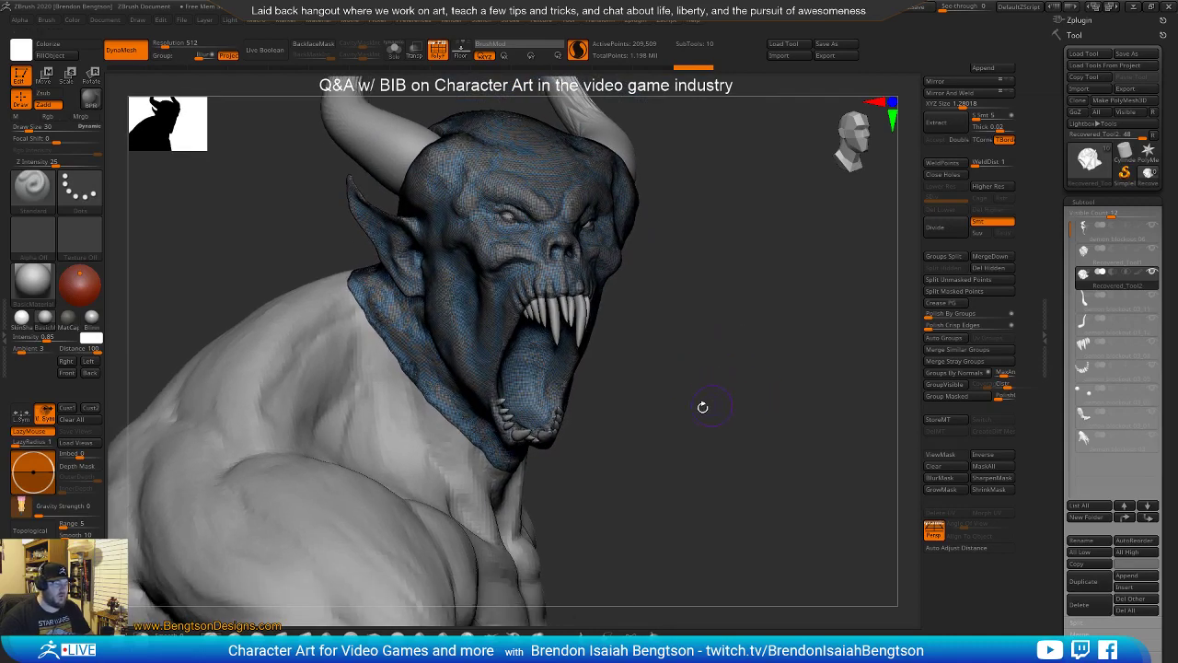
Select the demon blockout 06 body subtool and hide its original head with a lasso selection
left_click(389, 453, "alt")
mouse_move(714, 421)
left_mouse_down()
mouse_move(712, 378)
mouse_move(727, 401)
left_mouse_up()
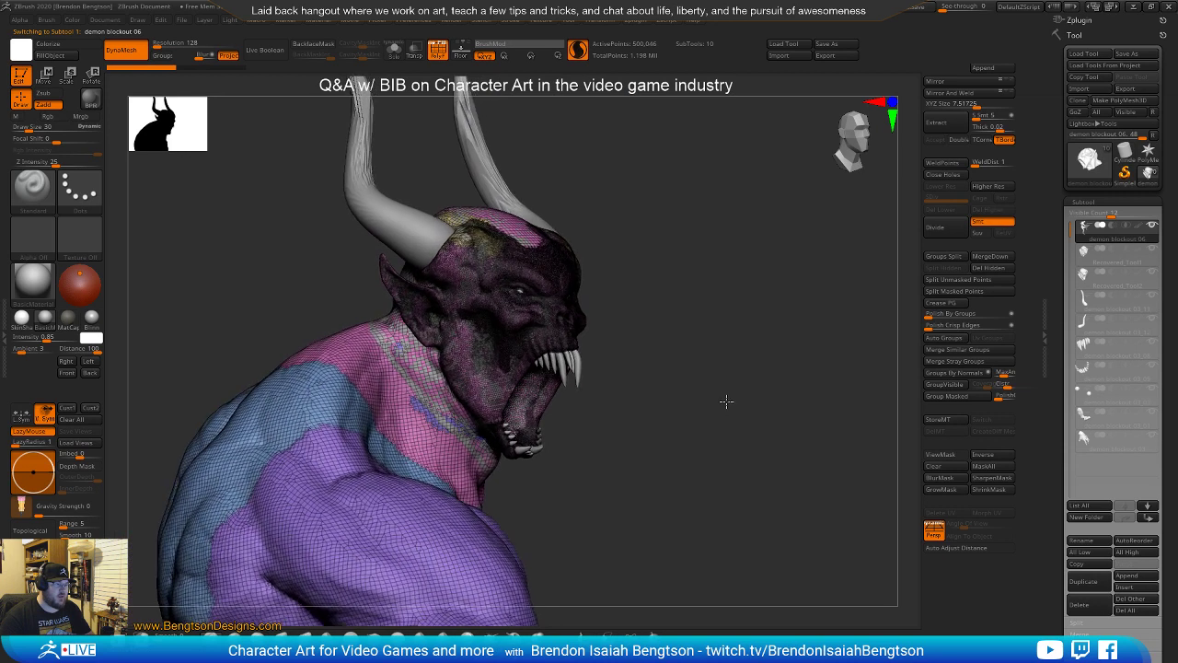
mouse_move(669, 219)
left_mouse_down("ctrl+shift")
mouse_move(631, 170)
mouse_move(351, 208)
mouse_move(347, 304)
left_mouse_up("ctrl+shift")
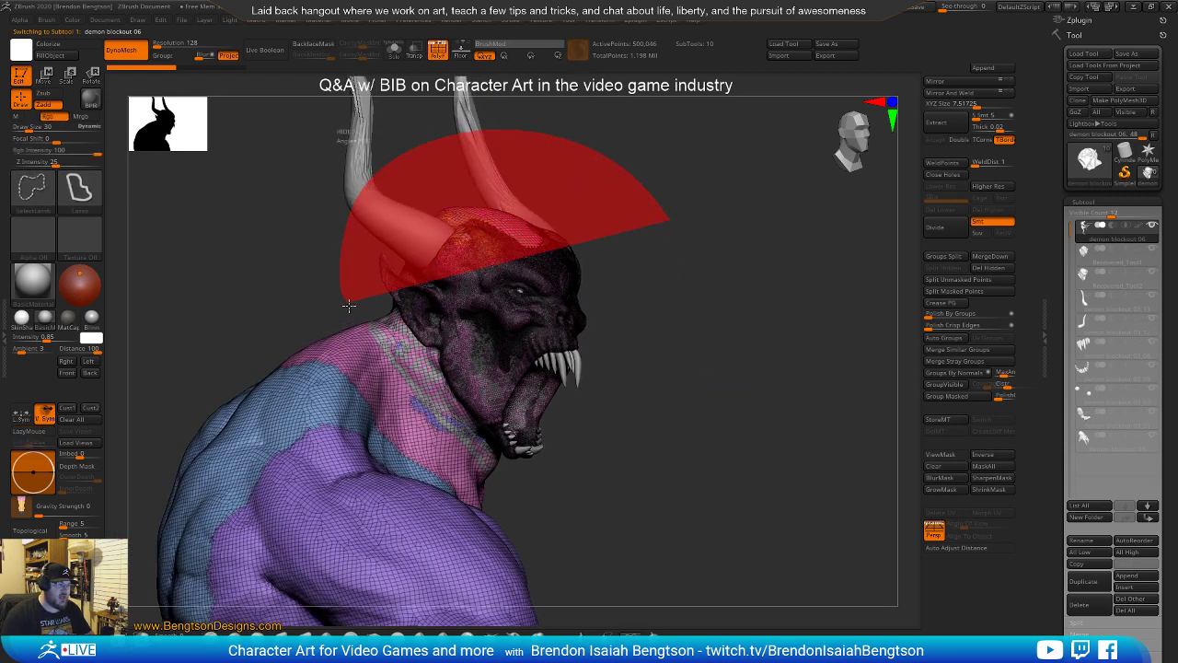
left_click_drag(396, 352, 428, 396, "ctrl+alt+shift")
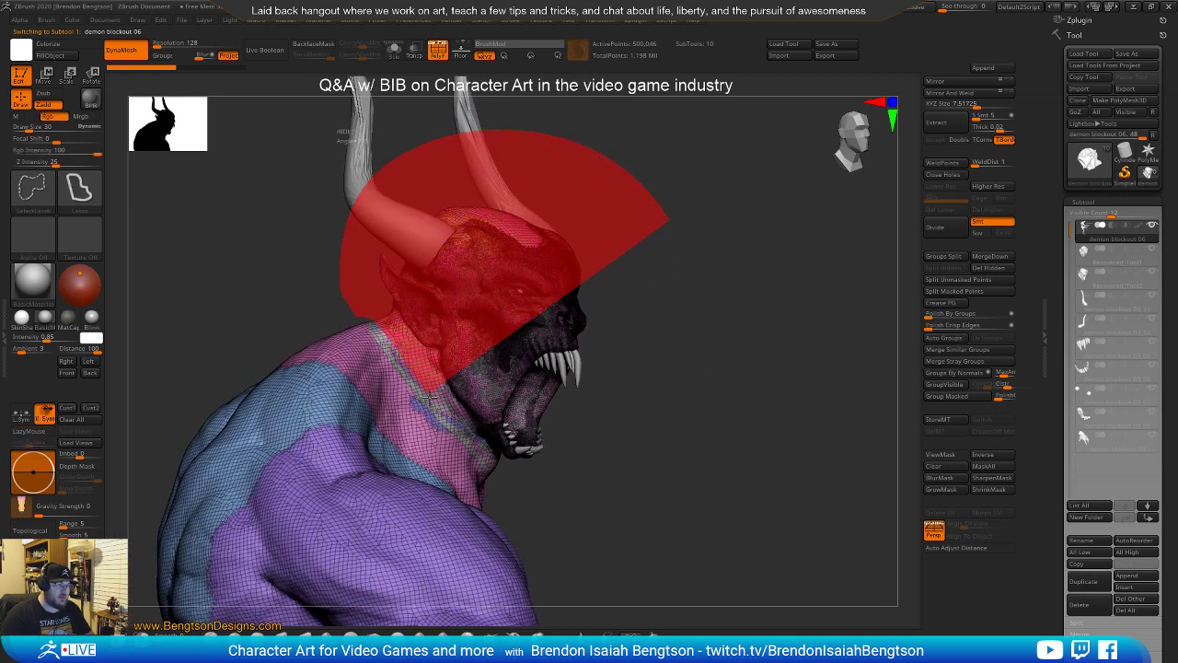
mouse_move(468, 447)
left_mouse_down("ctrl+alt+shift")
mouse_move(507, 484)
mouse_move(620, 518)
left_mouse_up("ctrl+alt+shift")
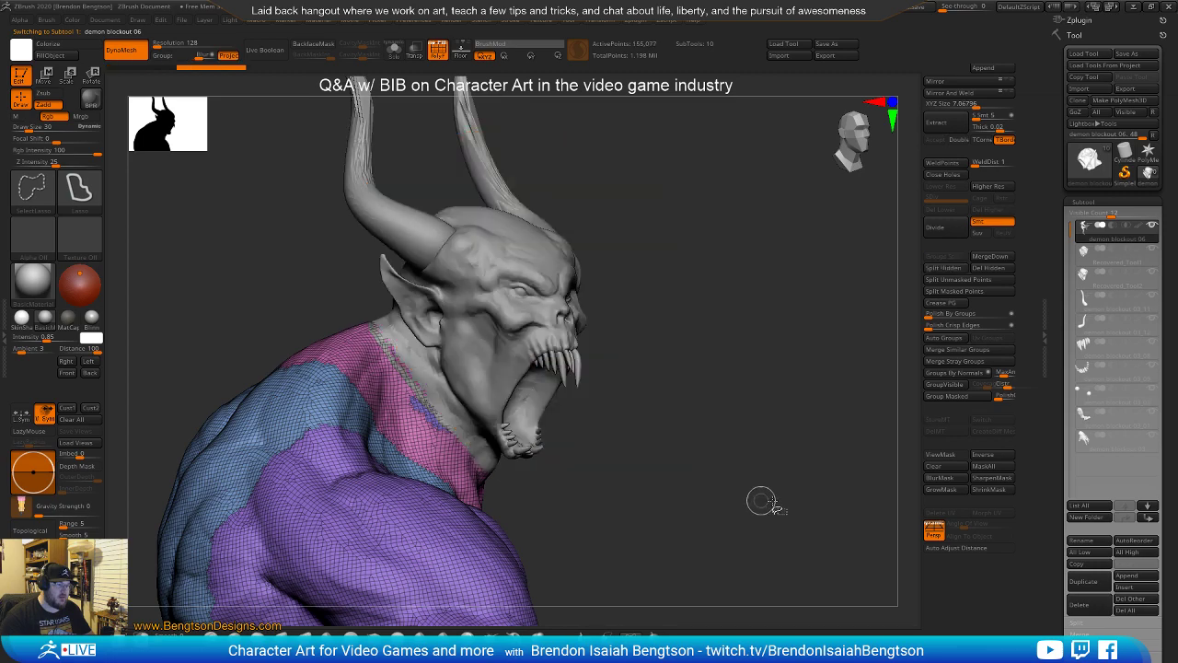
mouse_move(822, 468)
left_mouse_down()
mouse_move(795, 502)
mouse_move(762, 470)
left_mouse_up()
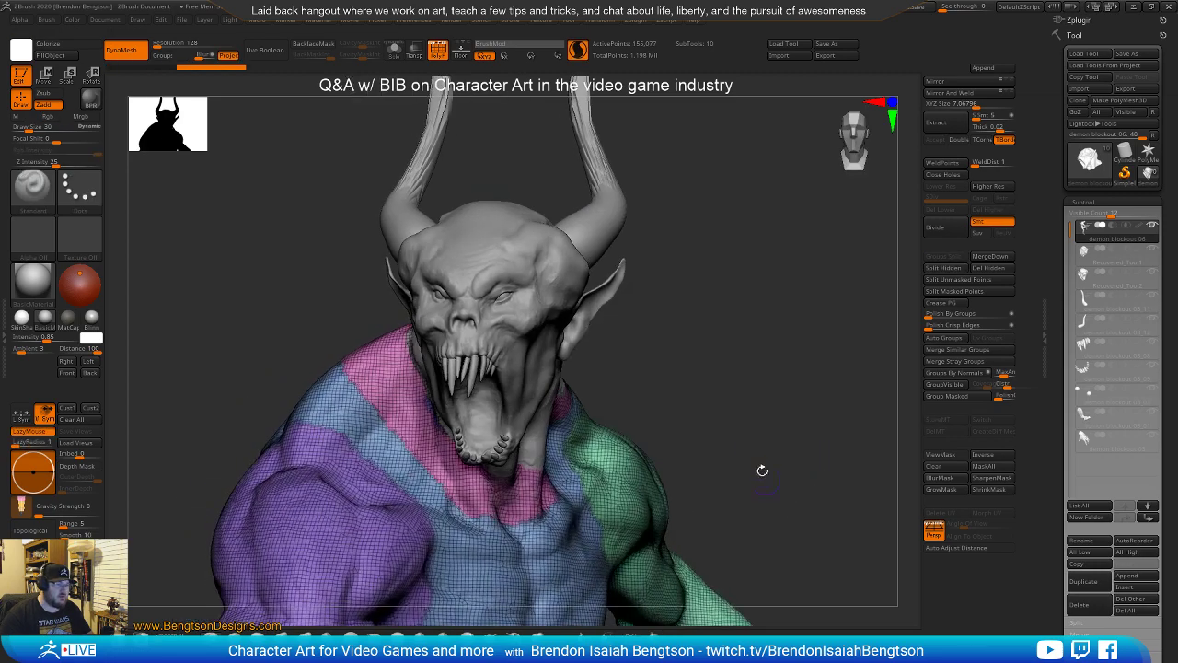
Reselect the remeshed head subtool and turn off the polyframe display
left_click(538, 347, "alt")
mouse_move(749, 360)
left_mouse_down()
mouse_move(732, 370)
mouse_move(779, 368)
mouse_move(765, 352)
mouse_move(744, 358)
mouse_move(763, 358)
left_mouse_up()
key("shift+f")
left_click_drag(709, 446, 705, 388)
left_click_drag(689, 339, 743, 355)
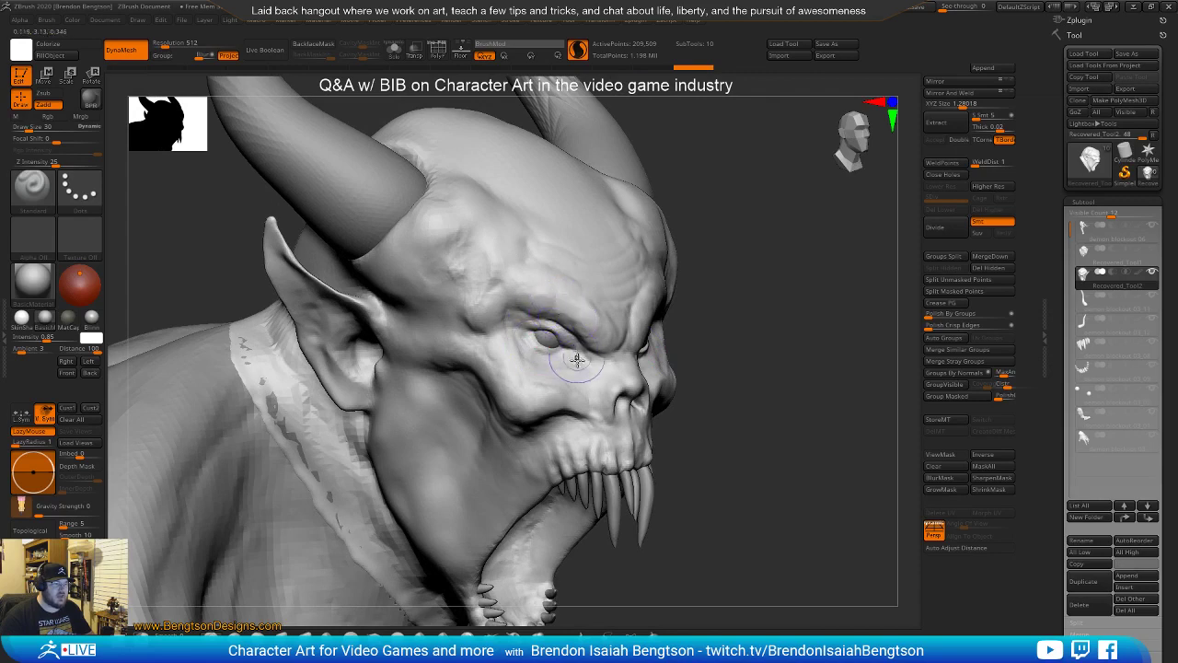
Rework the lids and skin around the demon's eye with the ClayBuildup brush, turning LazyMouse off
mouse_move(560, 355)
right_mouse_down()
mouse_move(568, 360)
mouse_move(540, 366)
mouse_move(478, 357)
right_mouse_up()
key("b")
key("c")
key("b")
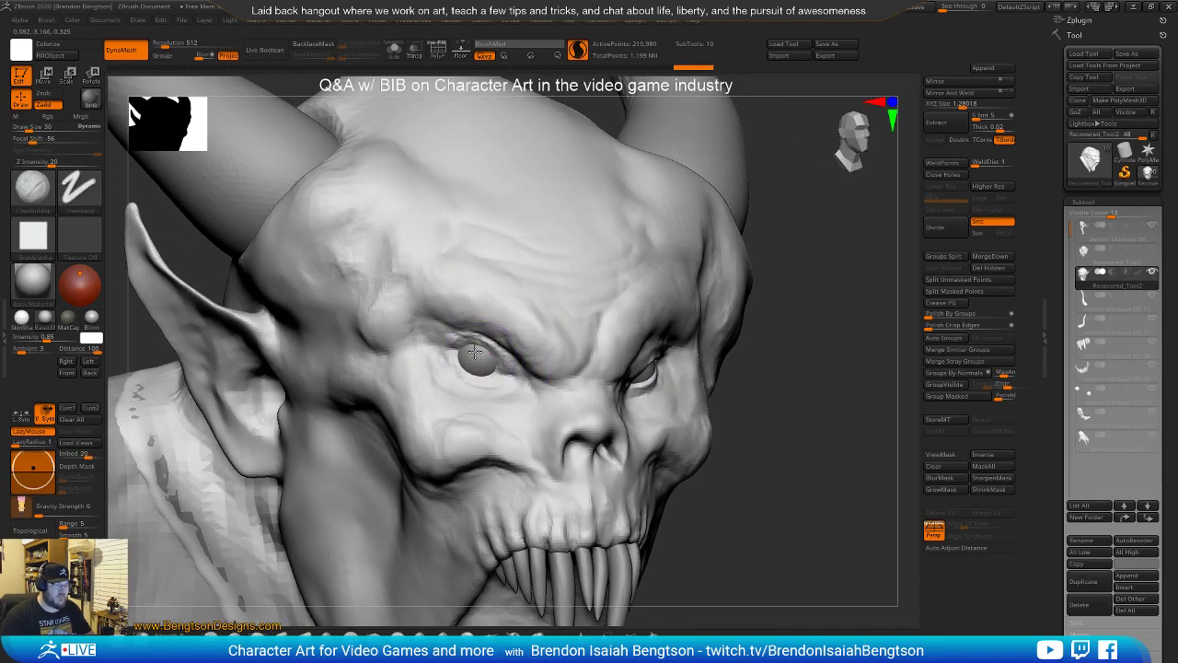
left_click_drag(486, 356, 452, 367)
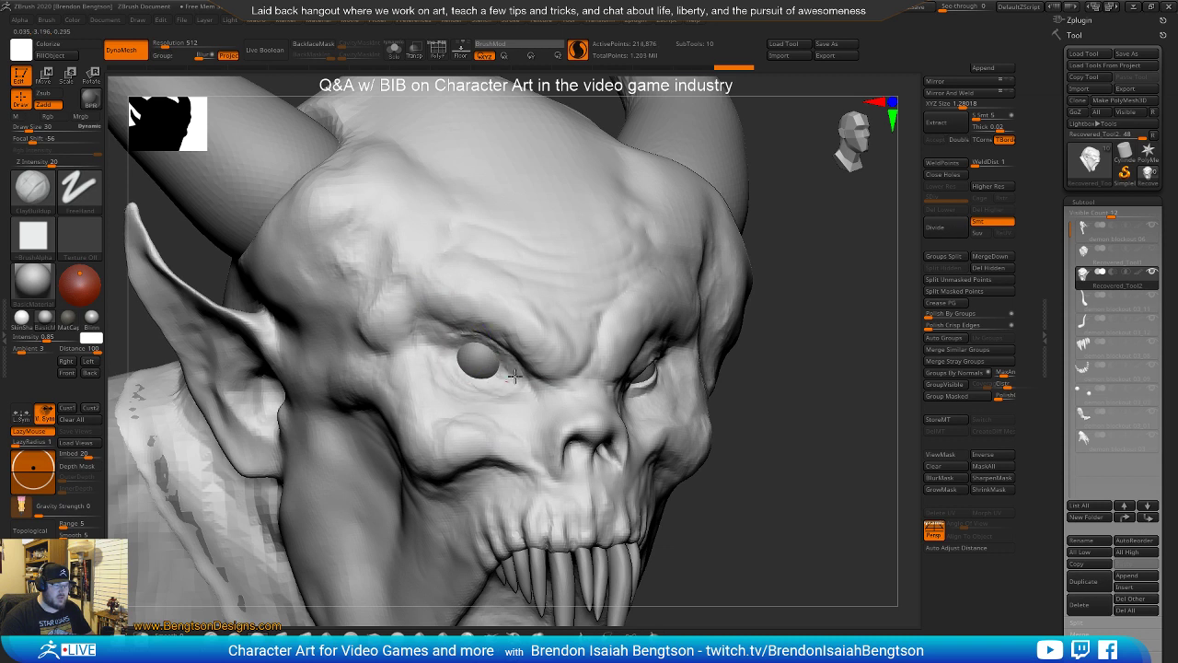
key("l")
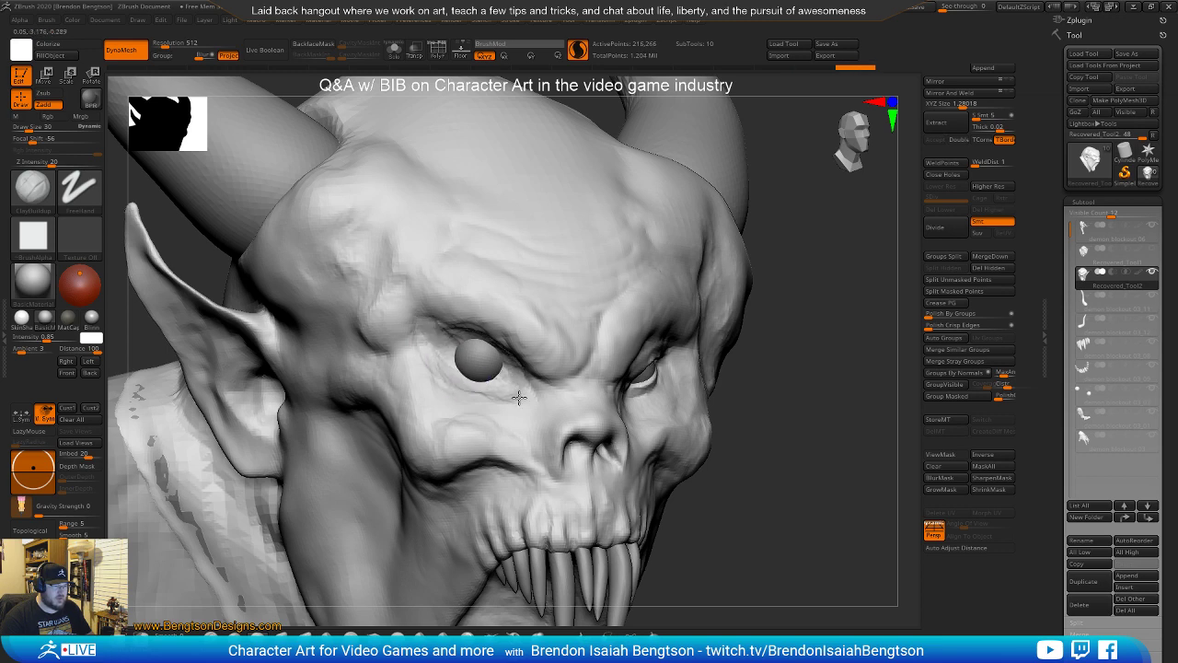
Solo the head and sculpt the surface inside and around the eye socket with ClayBuildup
mouse_move(805, 399)
left_mouse_down()
mouse_move(815, 379)
mouse_move(800, 399)
mouse_move(768, 389)
mouse_move(792, 282)
left_mouse_up()
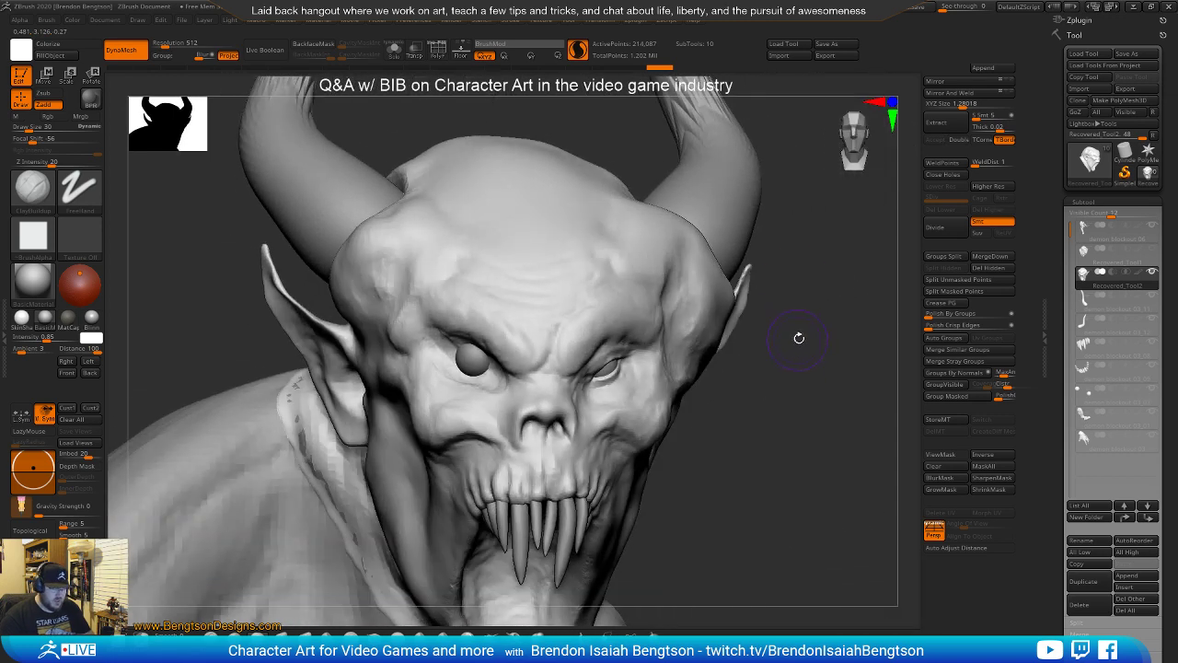
mouse_move(801, 340)
left_mouse_down()
mouse_move(800, 395)
mouse_move(773, 378)
left_mouse_up()
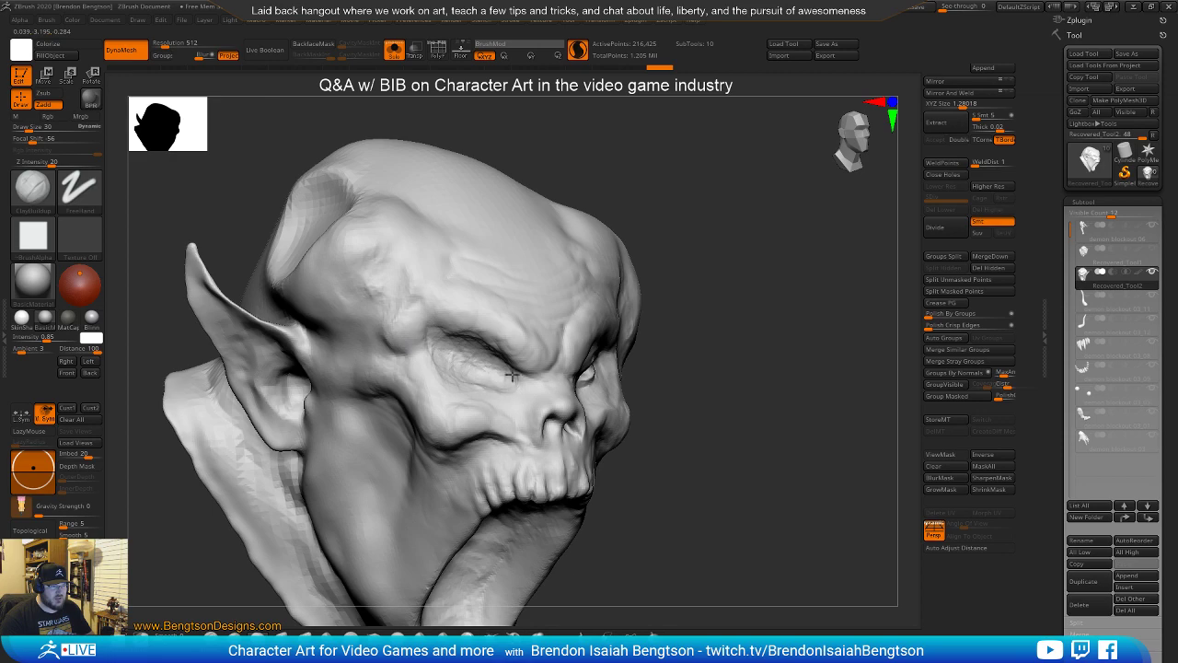
mouse_move(712, 410)
left_mouse_down()
mouse_move(685, 405)
mouse_move(727, 400)
mouse_move(731, 423)
mouse_move(692, 394)
mouse_move(701, 401)
left_mouse_up()
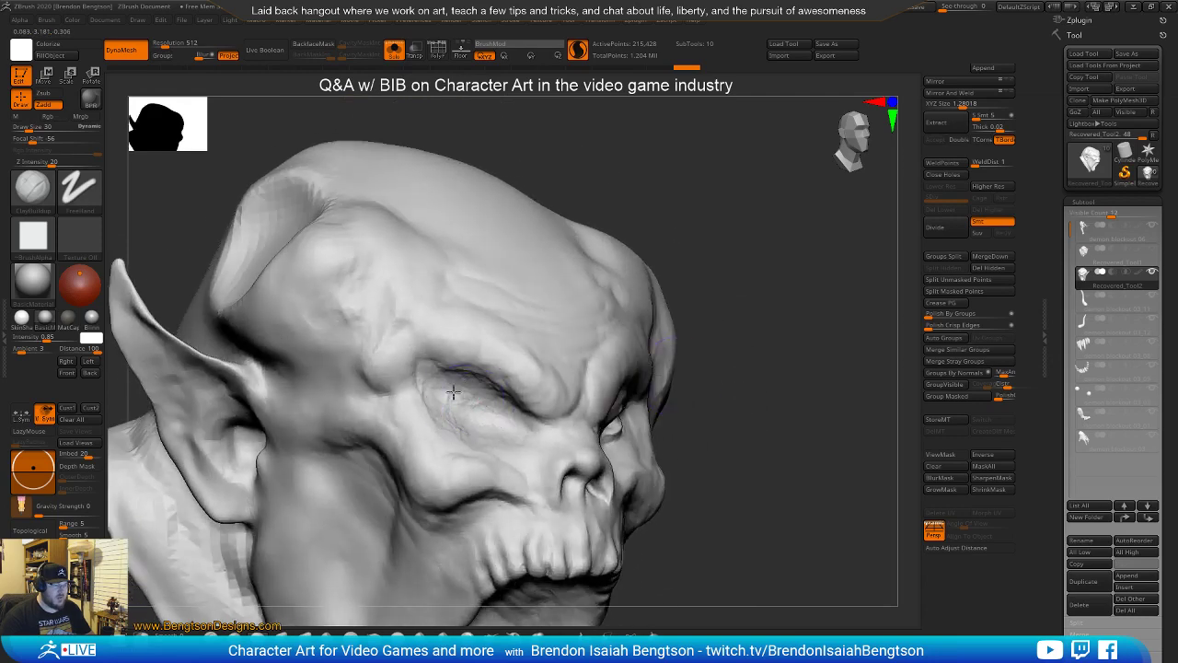
left_click_drag(482, 414, 494, 421)
left_click_drag(737, 405, 679, 409)
mouse_move(489, 431)
left_mouse_down()
mouse_move(451, 398)
mouse_move(508, 433)
mouse_move(488, 396)
left_mouse_up()
mouse_move(794, 212)
left_mouse_down("alt")
mouse_move(774, 292)
mouse_move(769, 283)
left_mouse_up("alt")
mouse_move(748, 420)
left_mouse_down()
mouse_move(779, 343)
mouse_move(781, 389)
mouse_move(749, 354)
mouse_move(780, 388)
mouse_move(842, 310)
left_mouse_up()
Select the eyeball subtool and turn off Solo to show the whole demon again
mouse_move(1089, 274)
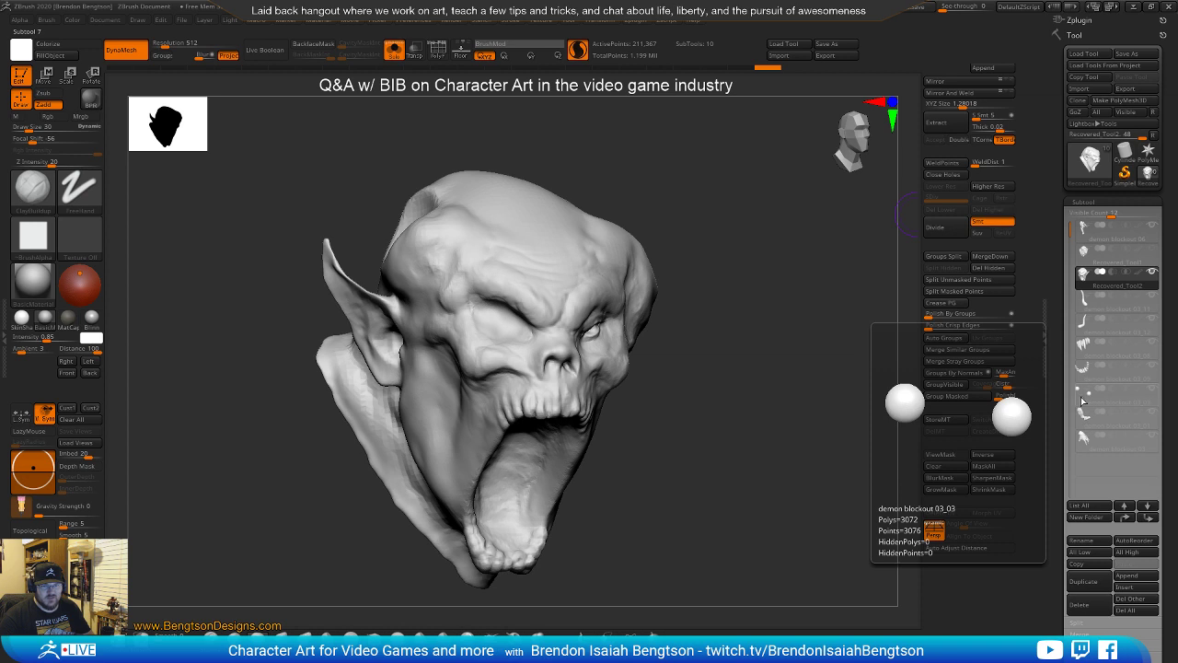
left_click(1083, 400)
left_click_drag(727, 442, 685, 384)
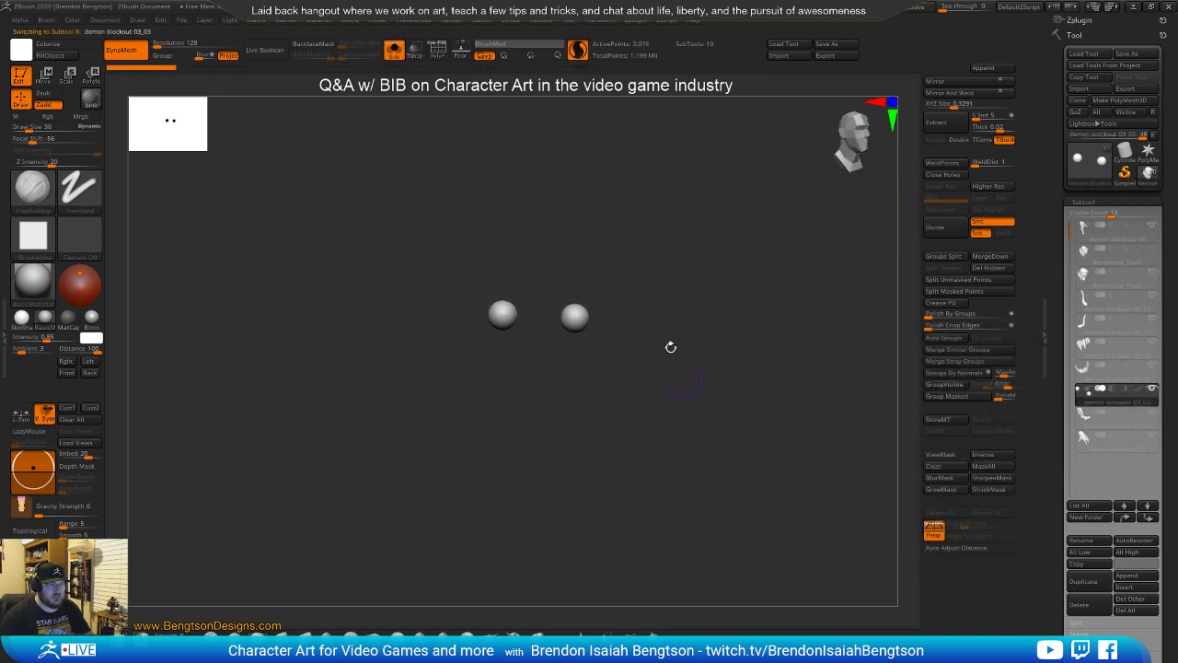
left_click(983, 68)
left_click(652, 140)
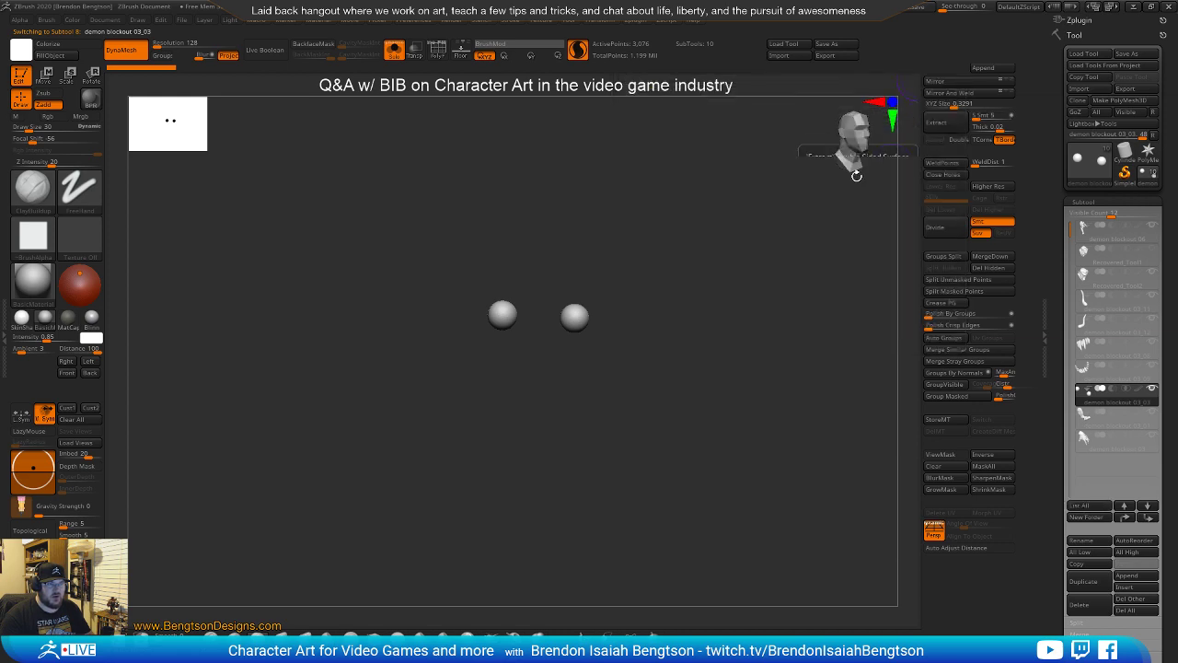
key("shift+s")
left_click_drag(766, 293, 720, 344, "alt")
mouse_move(826, 402)
left_mouse_down()
mouse_move(847, 408)
mouse_move(849, 386)
mouse_move(852, 409)
mouse_move(834, 414)
mouse_move(851, 408)
mouse_move(835, 402)
left_mouse_up()
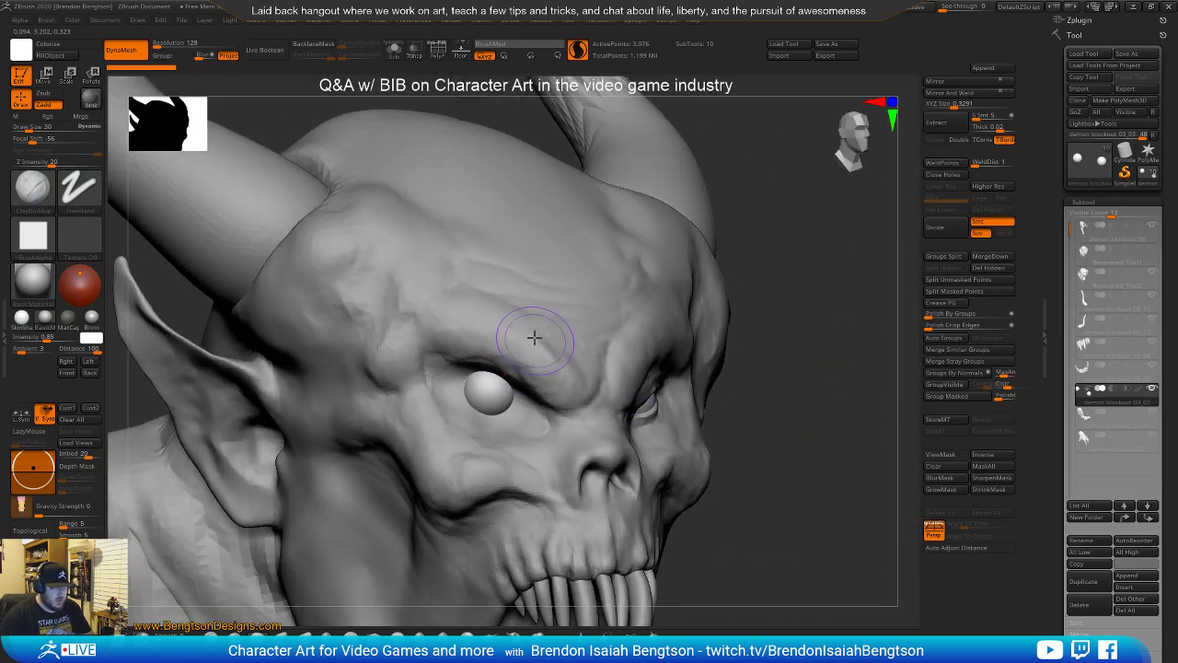
Check the eyeballs through the head with transparency, comparing Ghost mode off and on
key("shift+t")
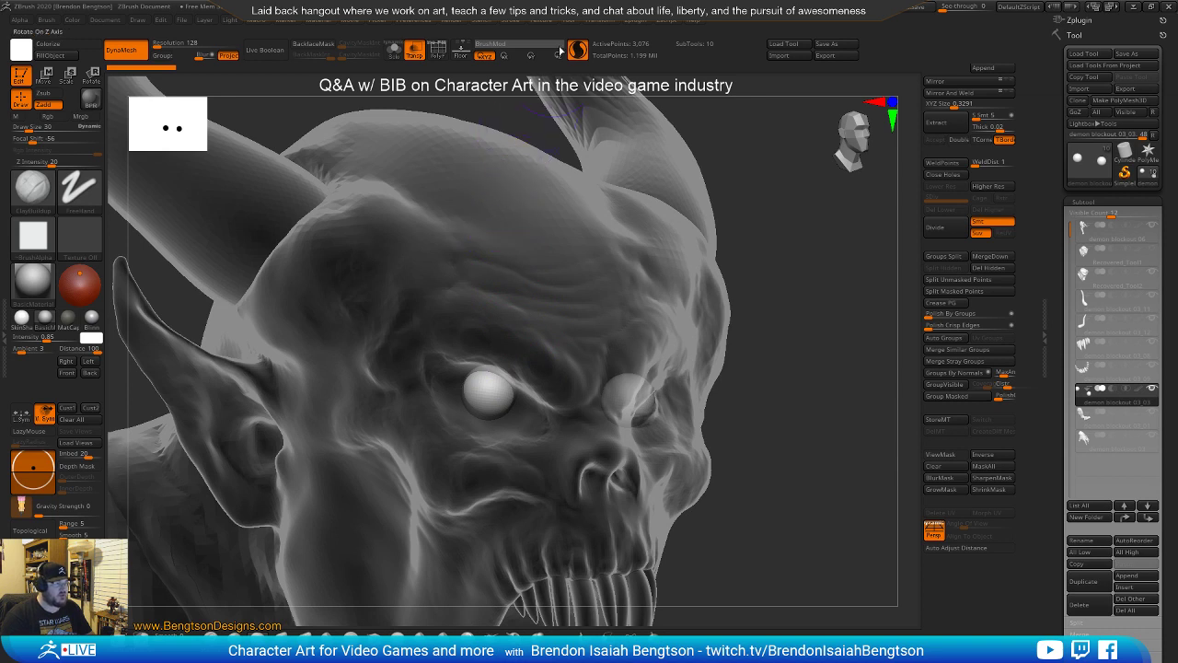
left_click(638, 20)
mouse_move(607, 20)
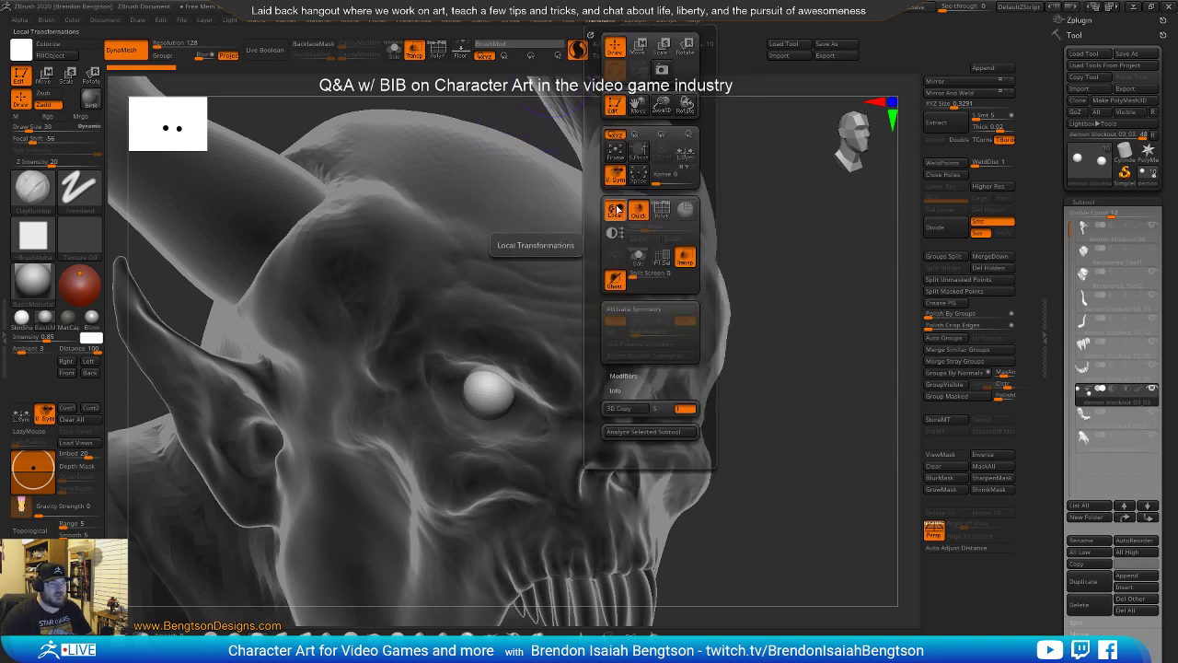
left_click(616, 281)
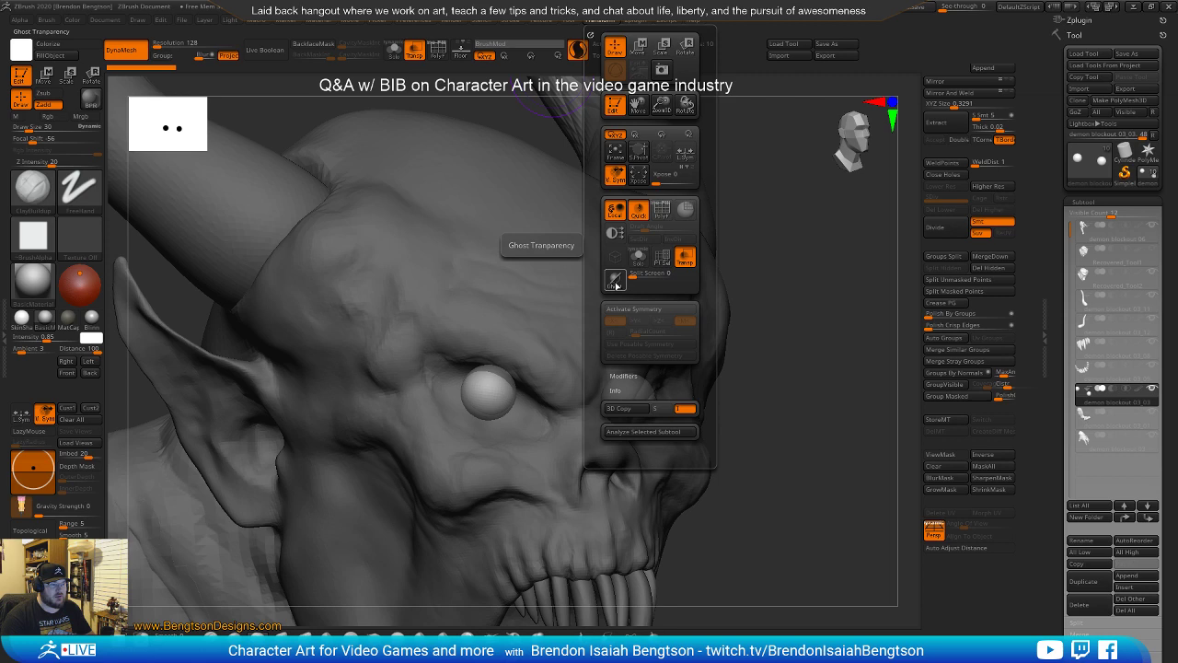
left_click(616, 281)
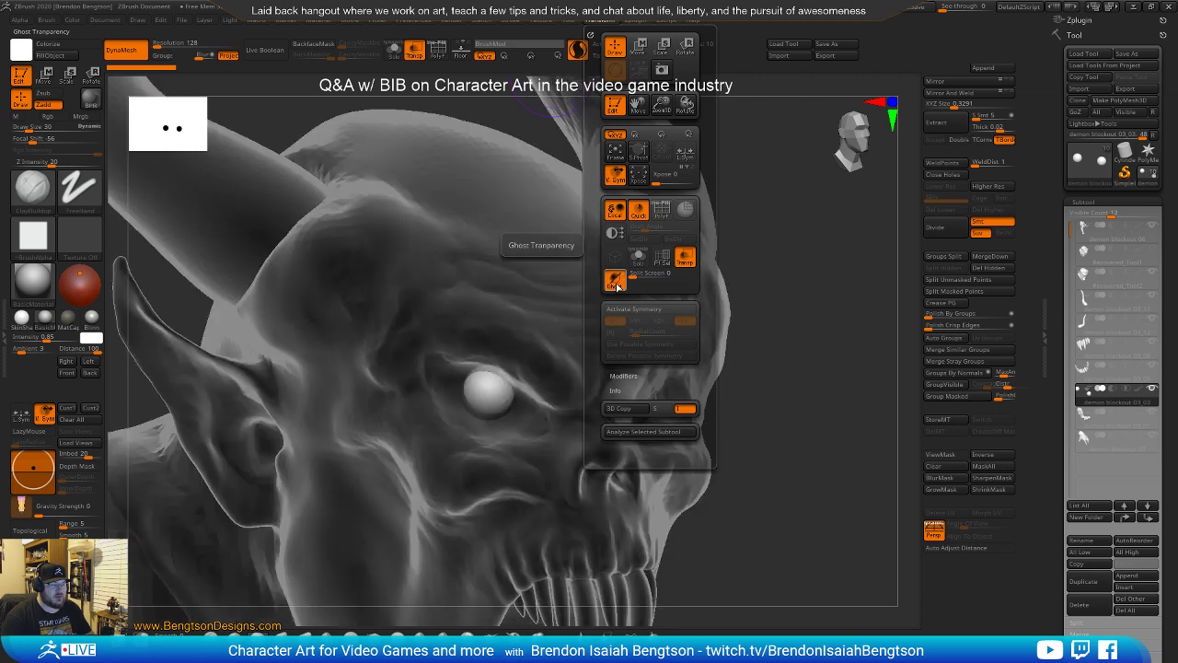
left_click_drag(802, 271, 544, 300)
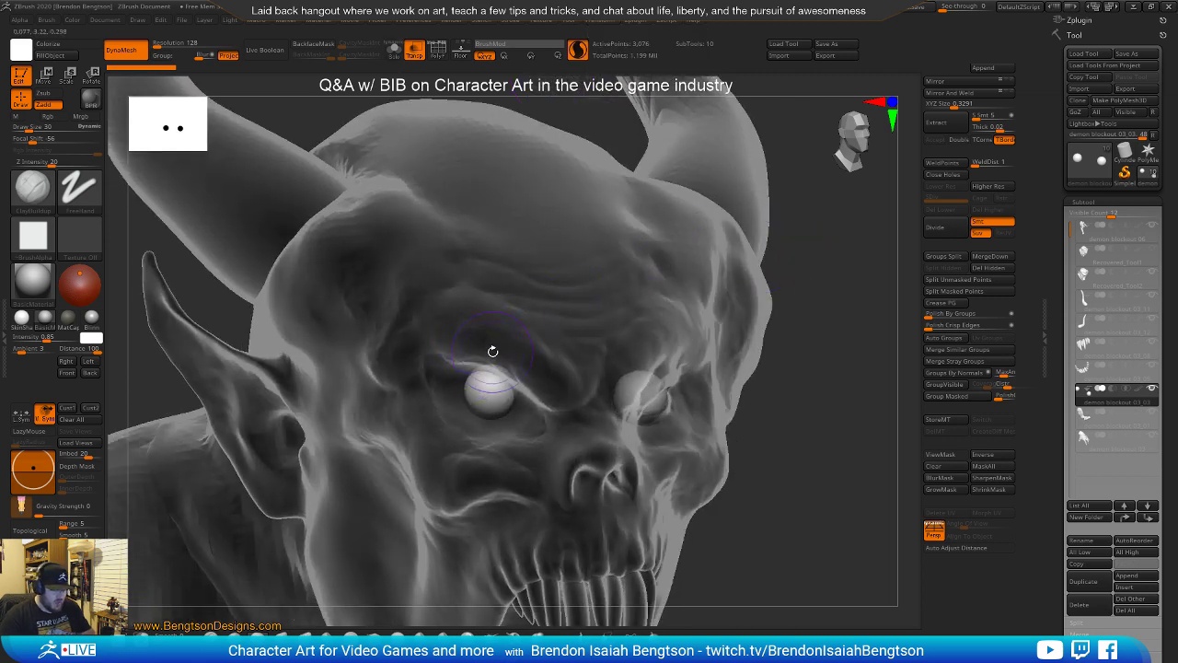
key("shift+t")
Reselect the head subtool with ClayBuildup at draw size 15, and undo the trial eyelid strokes over the eyeball
mouse_move(486, 363)
left_mouse_down()
mouse_move(500, 397)
mouse_move(474, 373)
left_mouse_up()
left_click(472, 370, "alt")
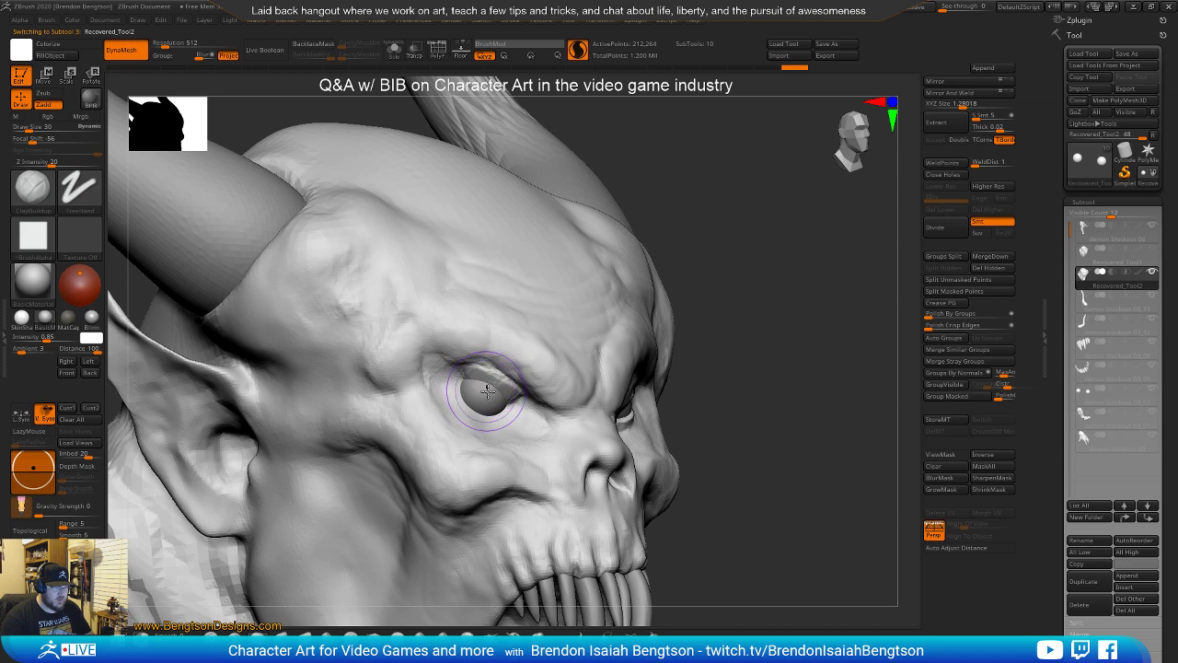
key("space")
left_click_drag(485, 387, 478, 388)
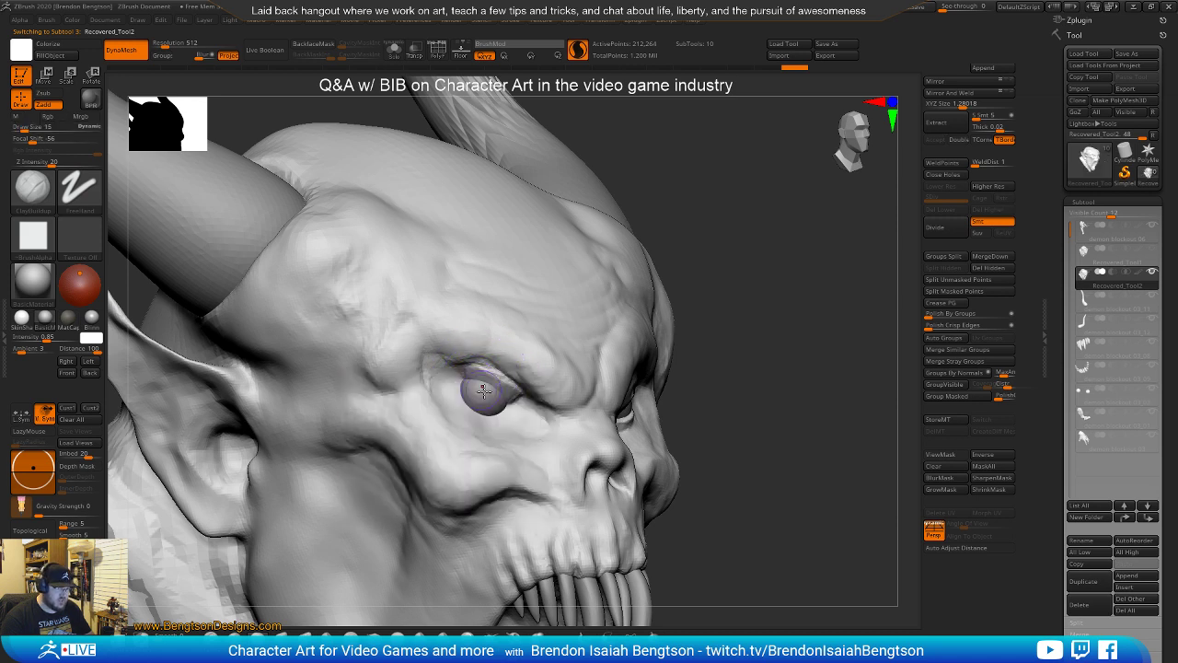
key("alt+s")
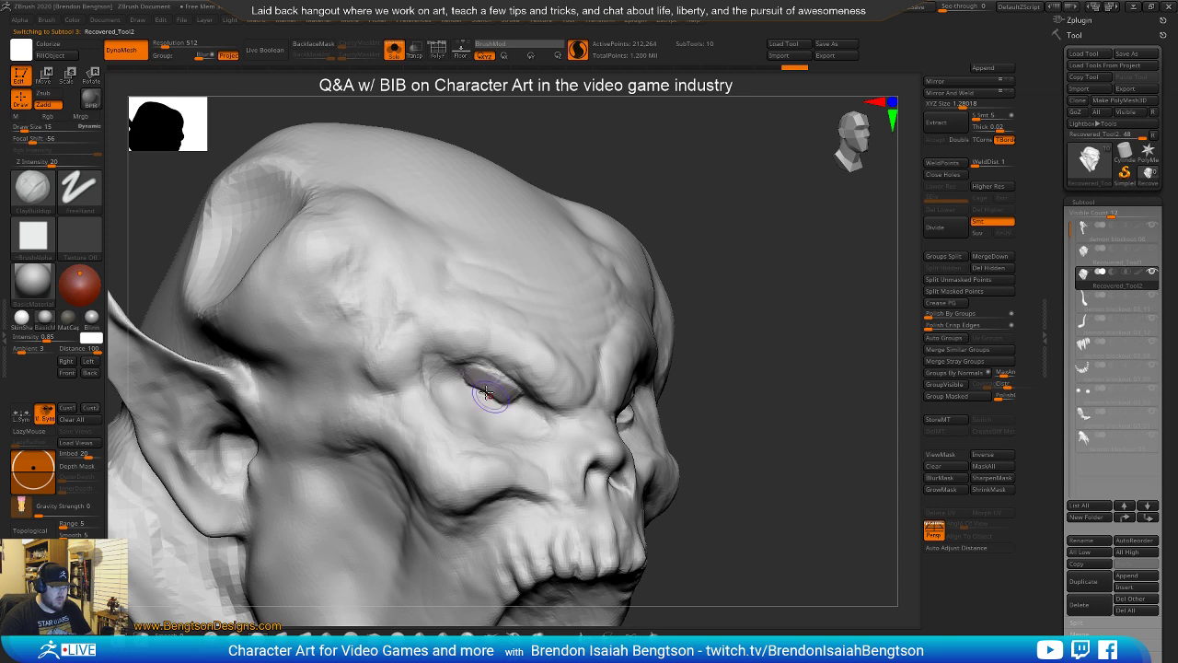
left_click_drag(751, 204, 730, 158, "alt")
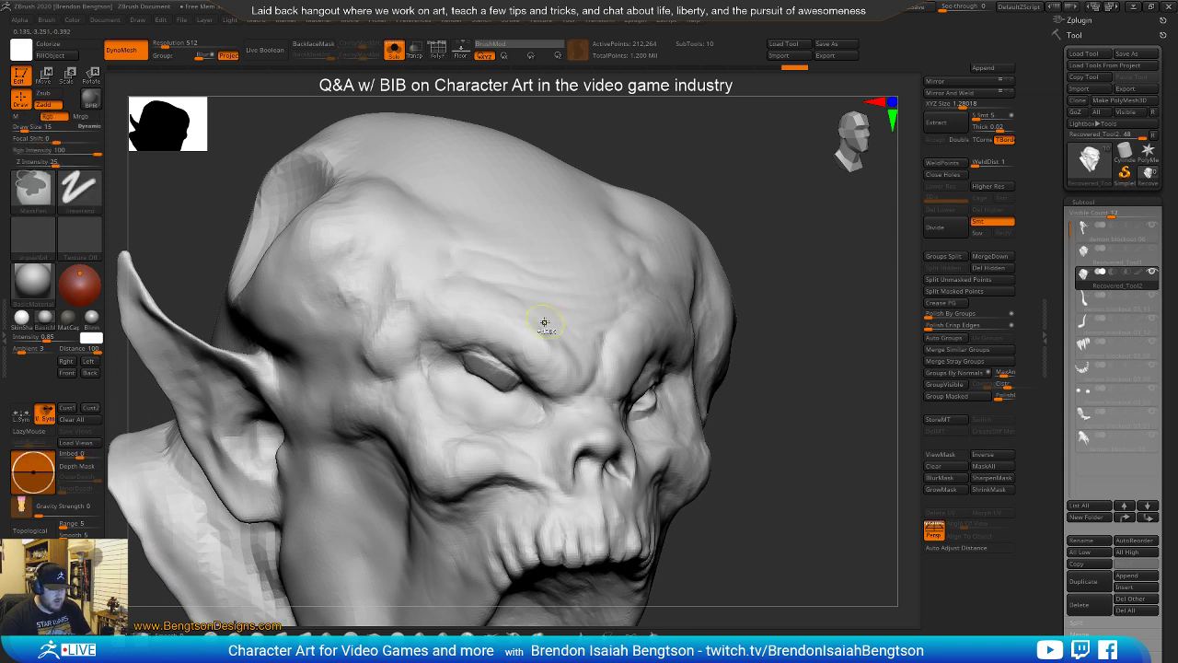
key("ctrl+z")
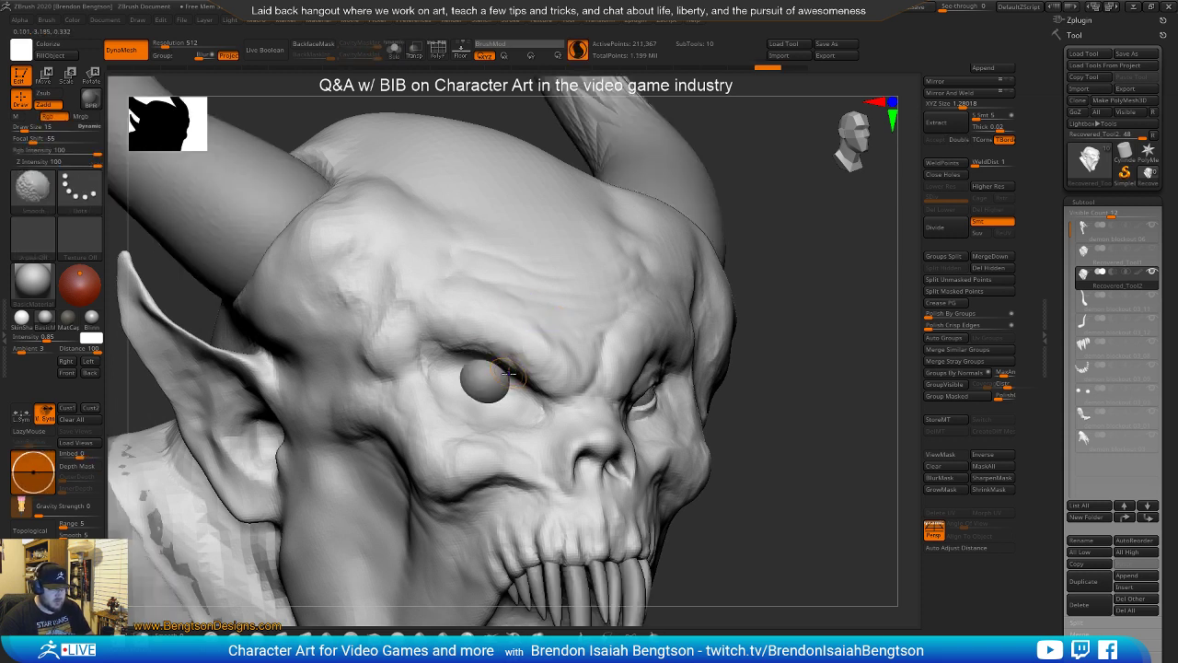
Build up the upper and lower eyelids over the semi-transparent eyeball with ClayBuildup at draw size 30 and focal shift -15
key("shift+t")
mouse_move(487, 385)
right_mouse_down()
mouse_move(533, 382)
mouse_move(464, 382)
mouse_move(505, 402)
mouse_move(496, 372)
right_mouse_up()
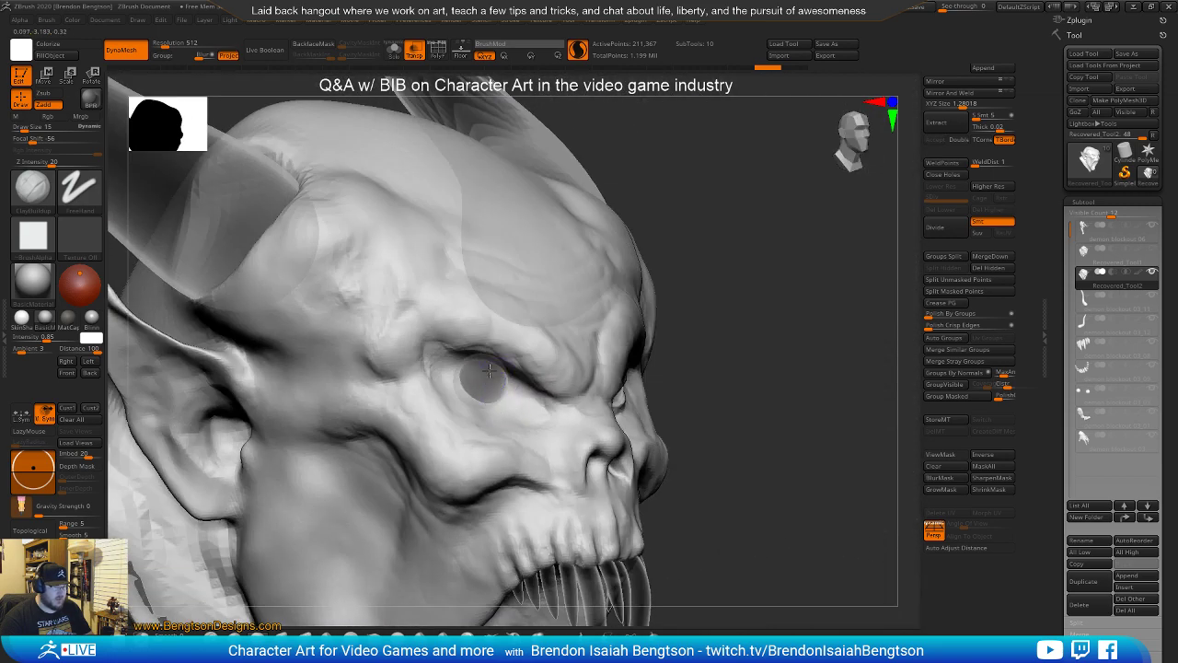
key("space")
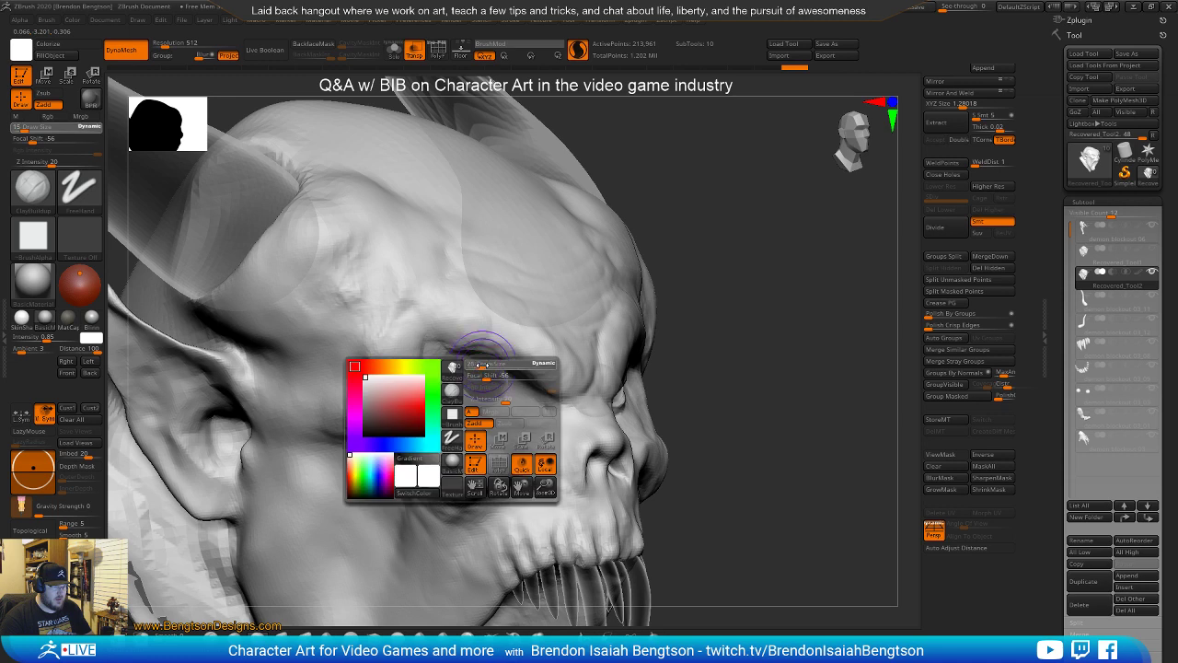
left_click_drag(486, 376, 505, 377)
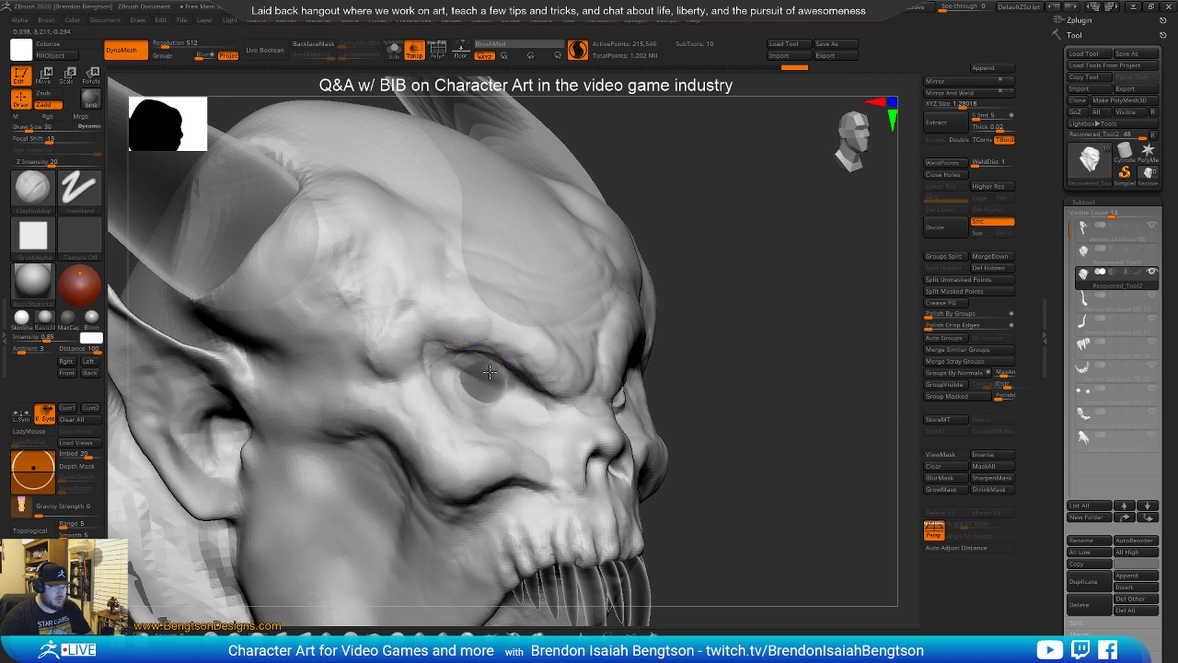
left_click_drag(503, 378, 488, 364)
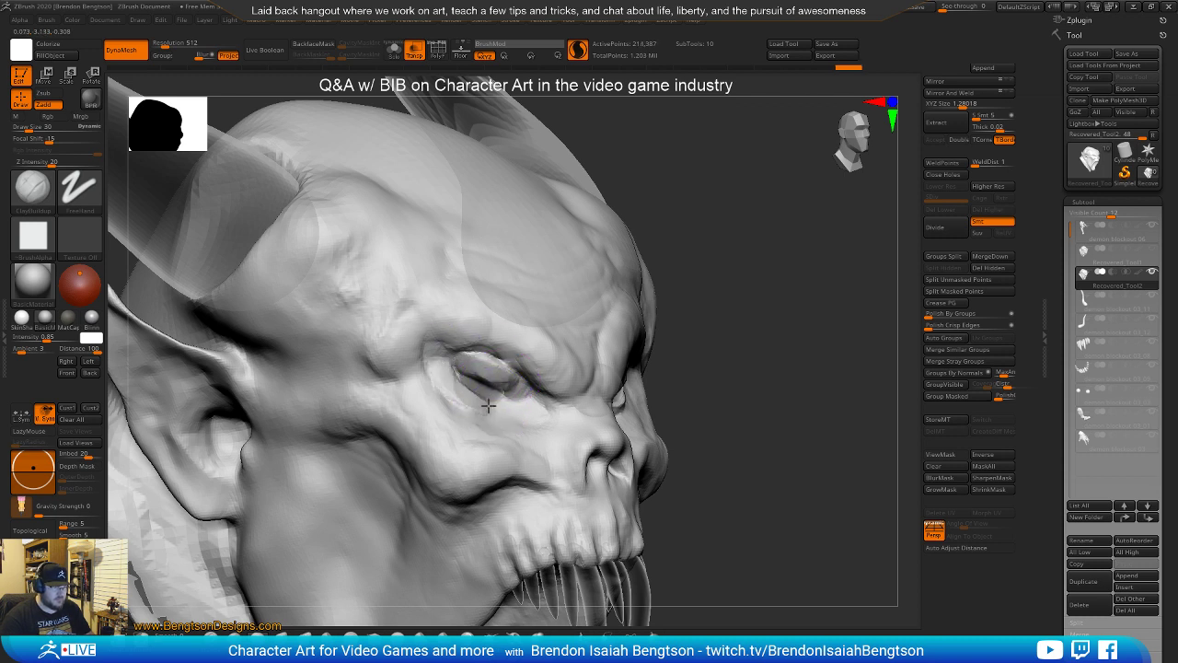
left_click_drag(485, 389, 490, 391)
key("alt+s")
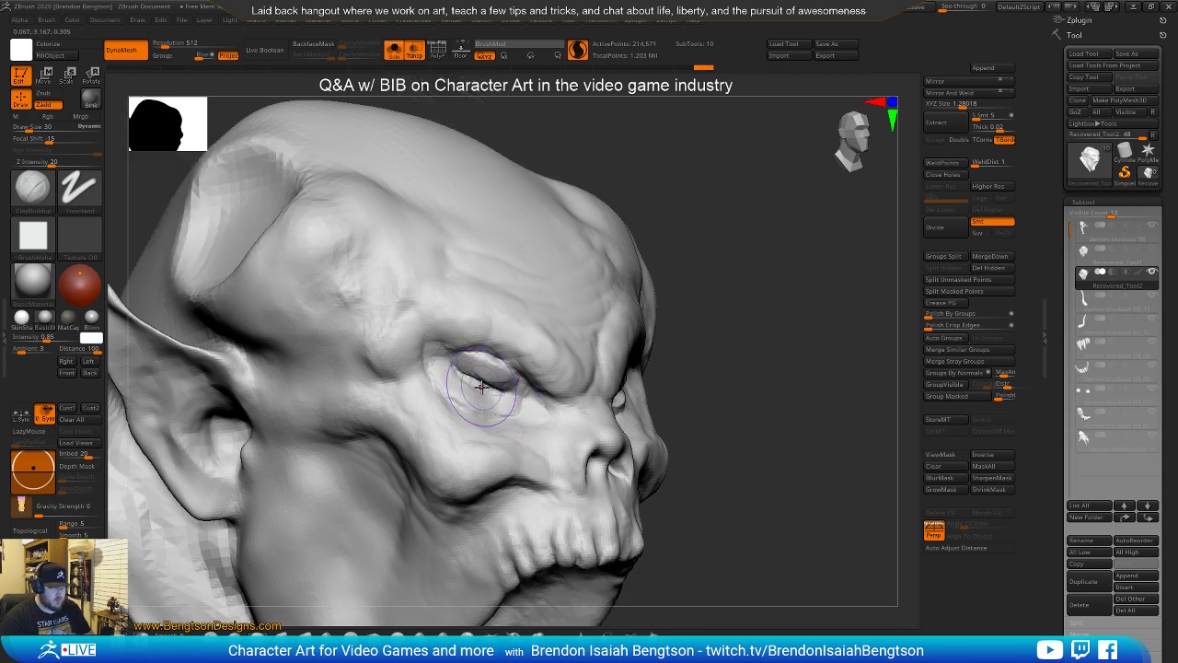
key("alt+s")
key("alt+t")
Refine the lids around the eye opening with ClayBuildup at draw size 17
mouse_move(476, 386)
right_mouse_down()
mouse_move(405, 391)
mouse_move(460, 385)
right_mouse_up()
key("space")
left_click_drag(502, 380, 498, 381)
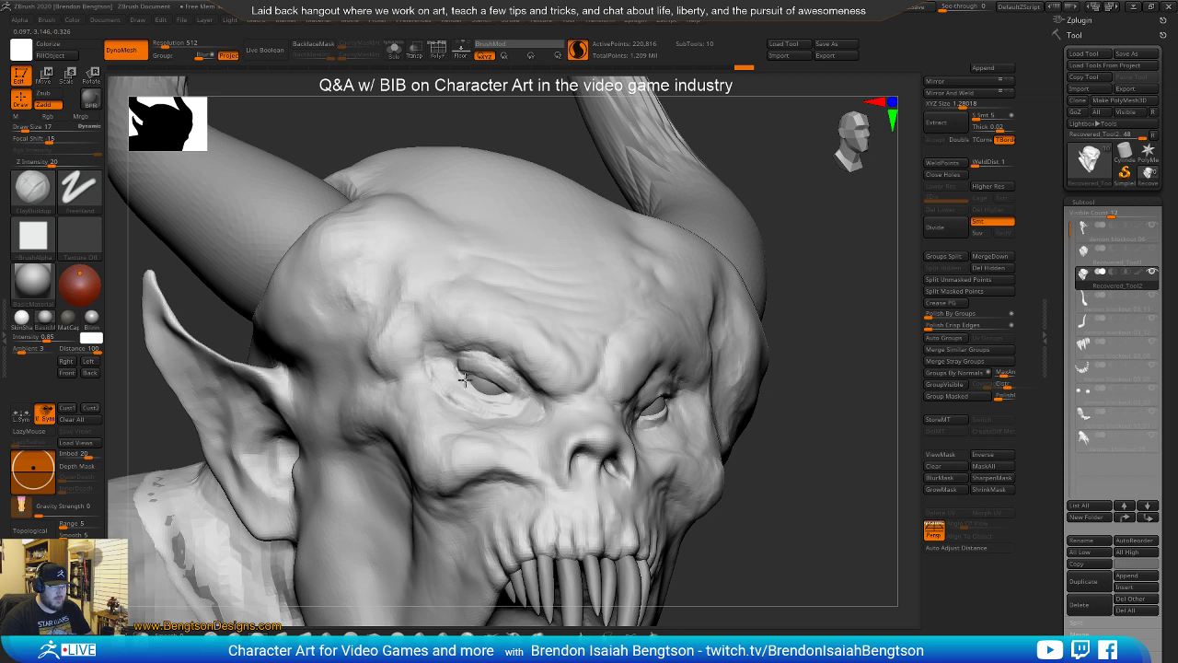
Reshape the eyelid edges around the eyeball with the Move Topological brush
key("b")
key("m")
key("t")
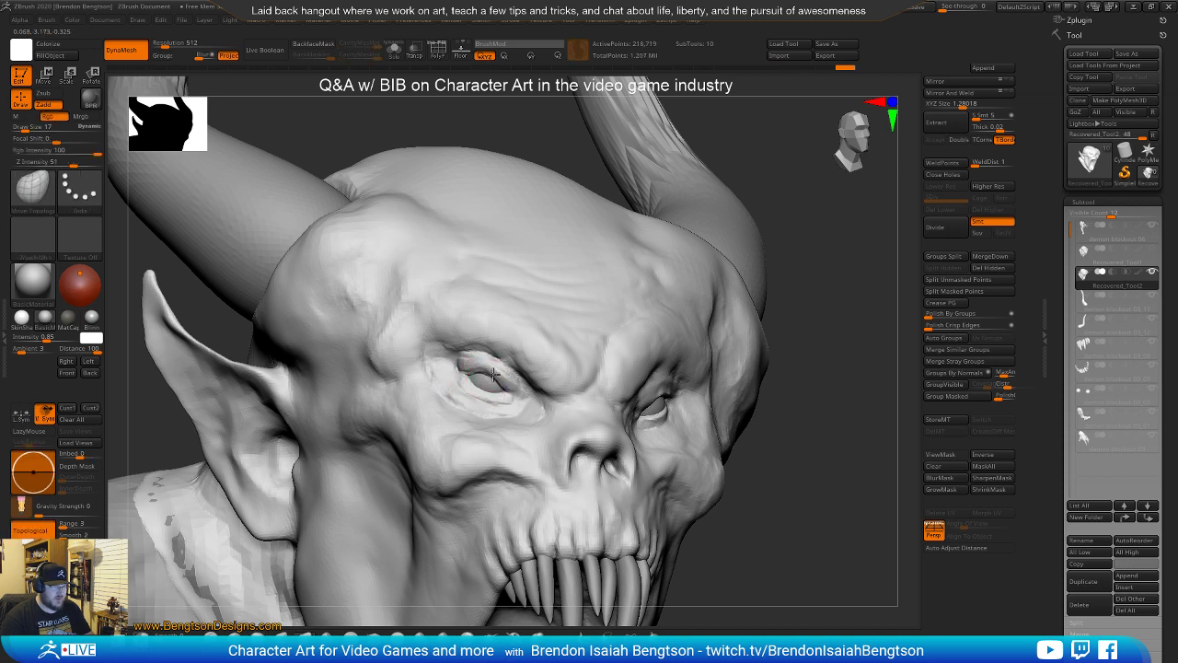
left_click_drag(847, 374, 1040, 433, "alt")
key("space")
left_click_drag(461, 362, 460, 358)
mouse_move(458, 359)
right_mouse_down()
mouse_move(465, 408)
mouse_move(463, 378)
right_mouse_up()
Define the eyelid creases with the DamStandard brush at draw size 8, and smooth the upper lid
key("b")
key("d")
key("s")
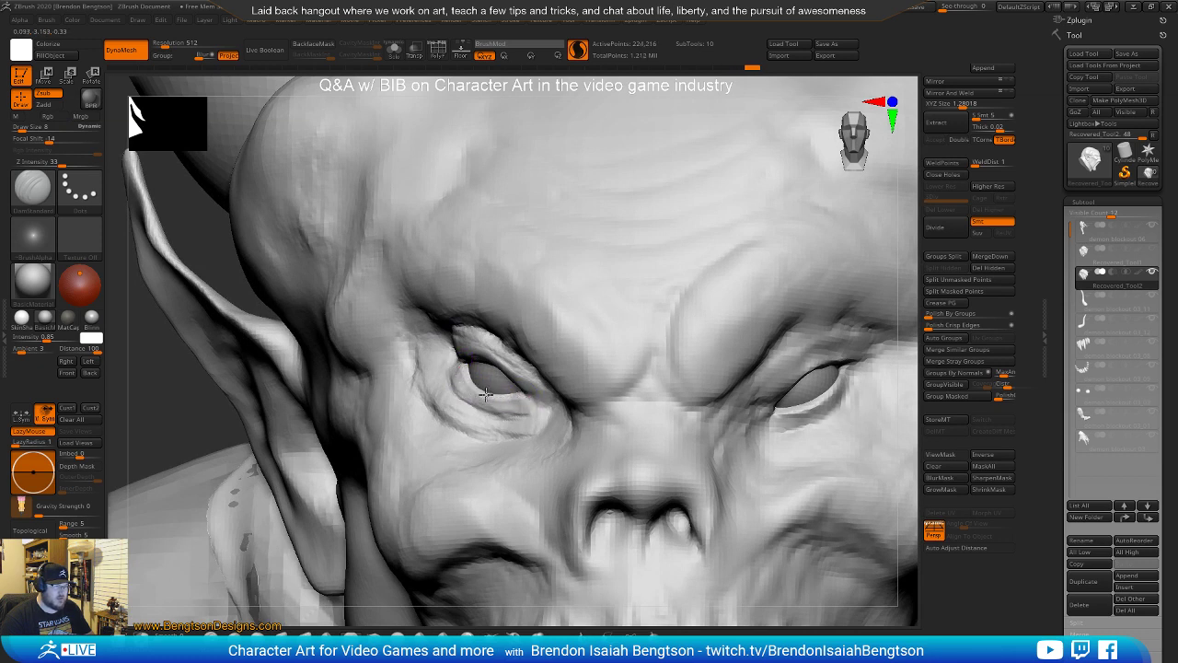
left_click_drag(513, 396, 512, 400)
right_click_drag(488, 414, 457, 351)
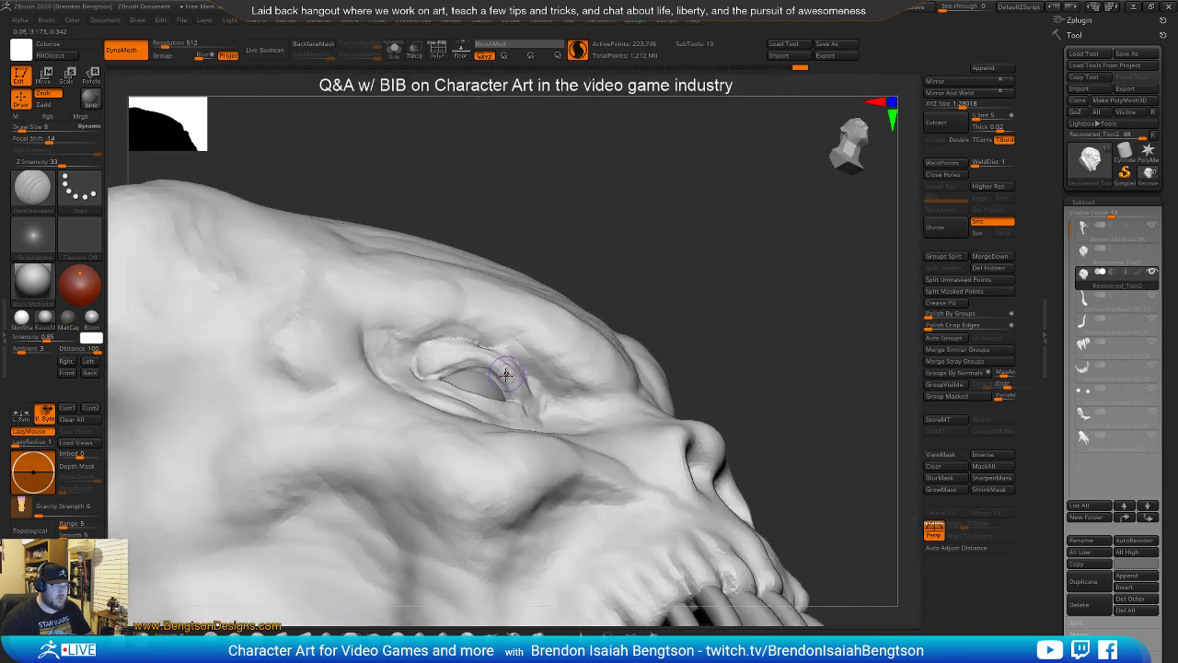
mouse_move(472, 359)
left_mouse_down("shift")
mouse_move(478, 369)
mouse_move(488, 357)
left_mouse_up("shift")
right_click_drag(498, 370, 479, 349)
Rework the upper lid surface with ClayBuildup at draw size 15, turning Sculptris Pro off
key("b")
key("c")
key("b")
key("space")
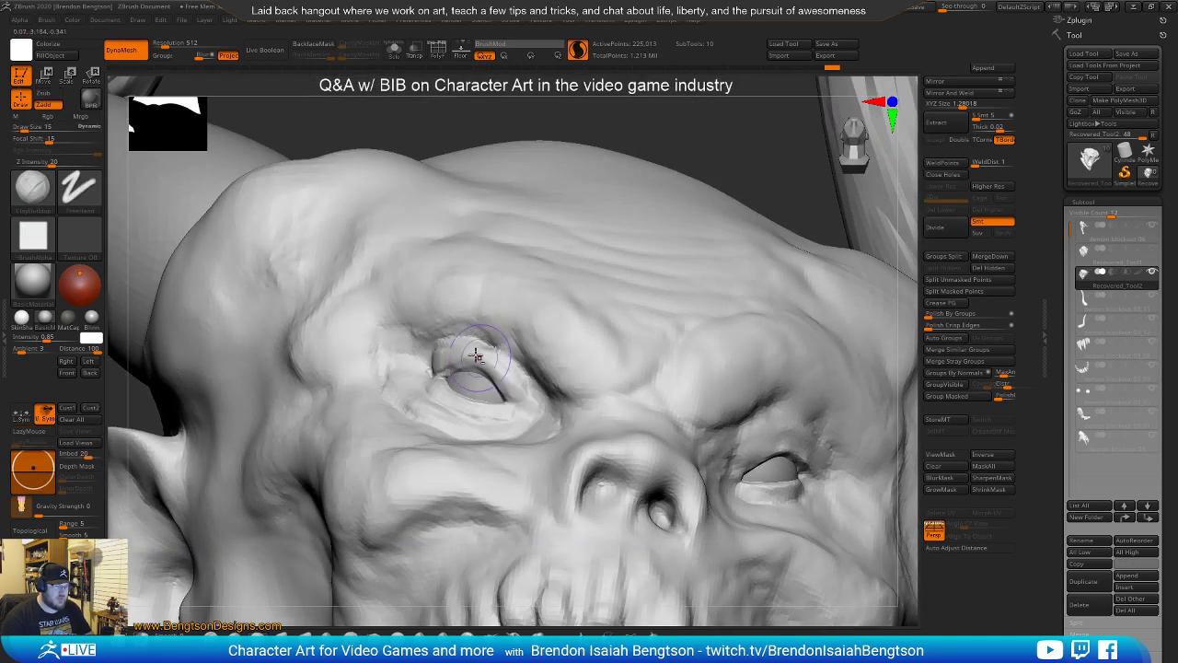
mouse_move(480, 354)
left_mouse_down("alt")
mouse_move(505, 372)
mouse_move(462, 349)
left_mouse_up("alt")
left_click(578, 51)
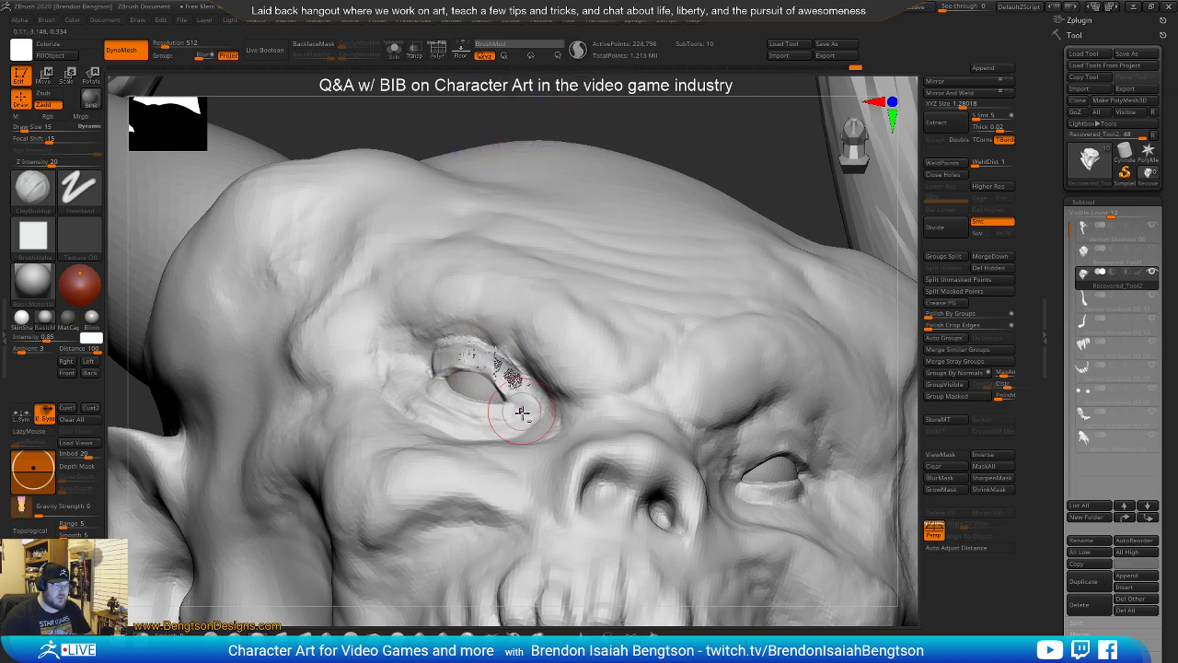
Smooth the upper lid and the fold above it, undoing the last smoothing stroke
mouse_move(499, 378)
right_mouse_down()
mouse_move(505, 390)
mouse_move(510, 379)
right_mouse_up()
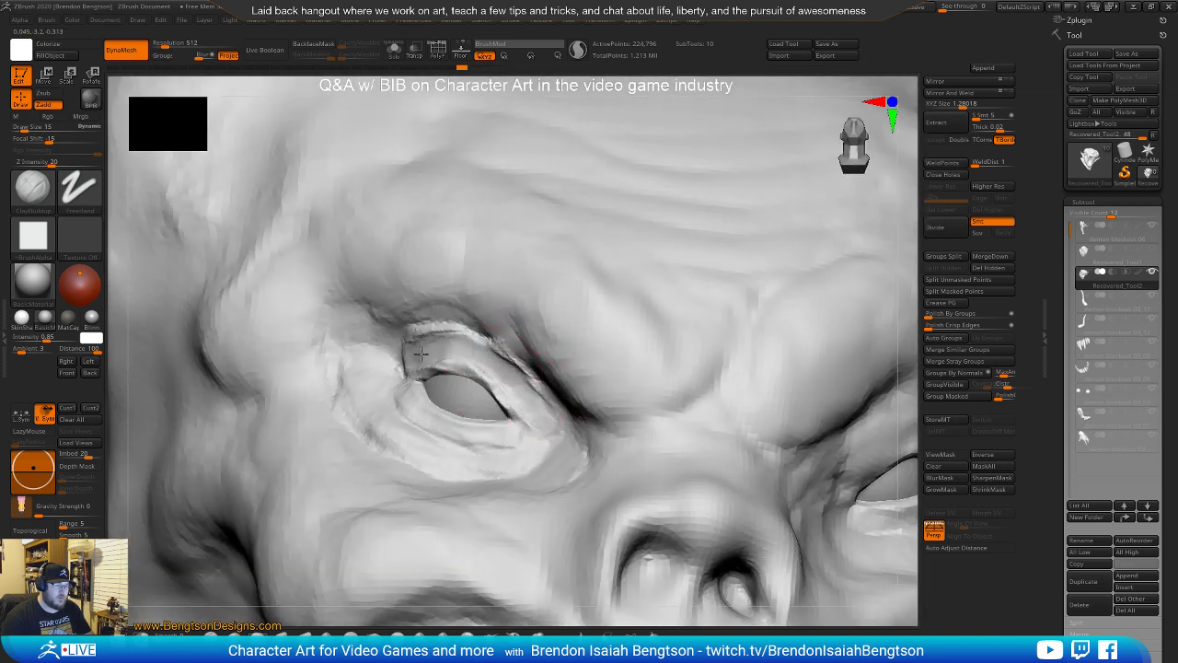
key("shift")
left_click_drag(434, 340, 528, 400)
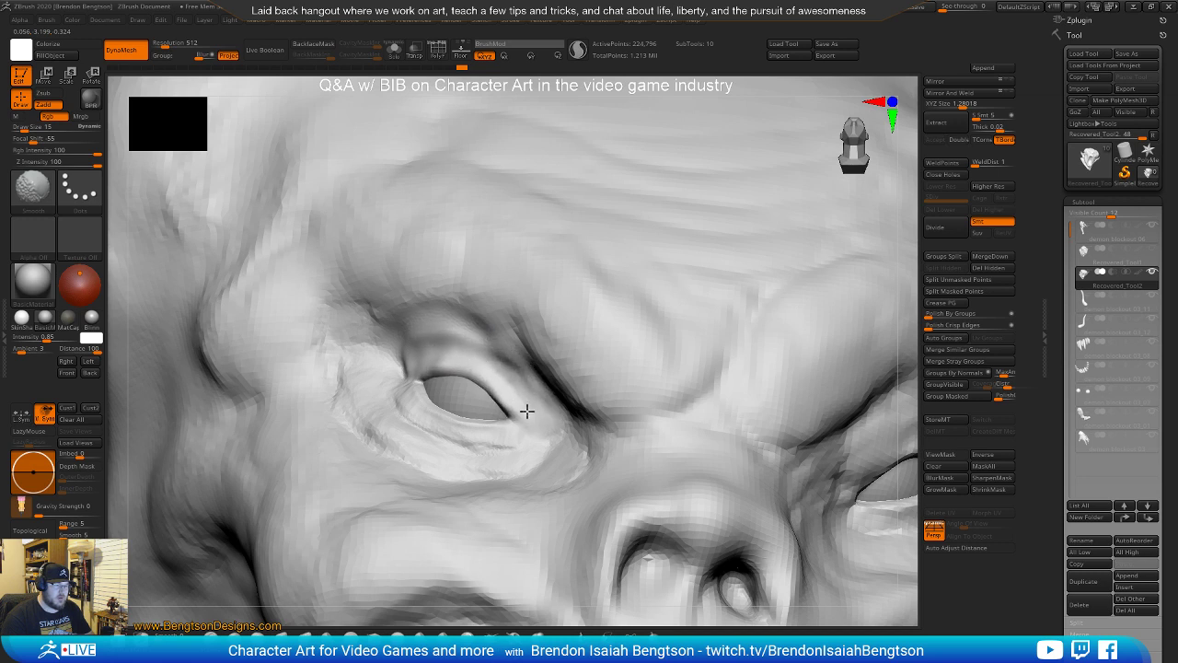
left_click_drag(490, 378, 505, 398, "shift")
key("ctrl+z")
Sharpen the upper lid line and the inner eye corner with DamStandard at draw size 6
key("space")
left_click_drag(430, 368, 425, 367)
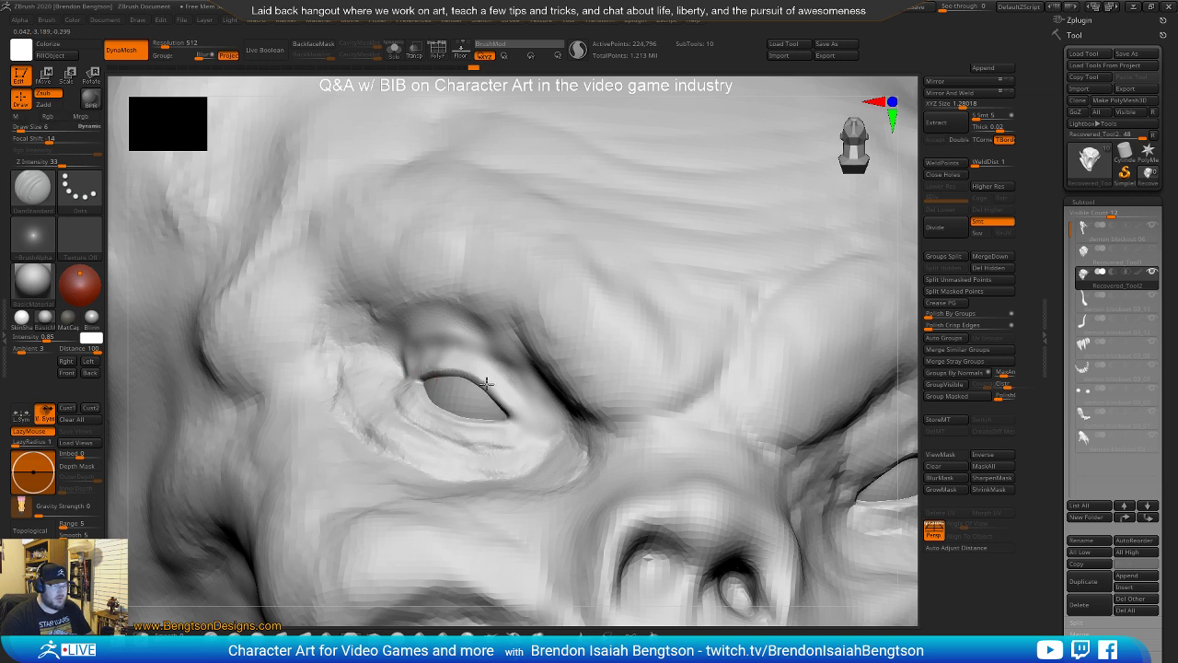
left_click_drag(515, 416, 530, 429)
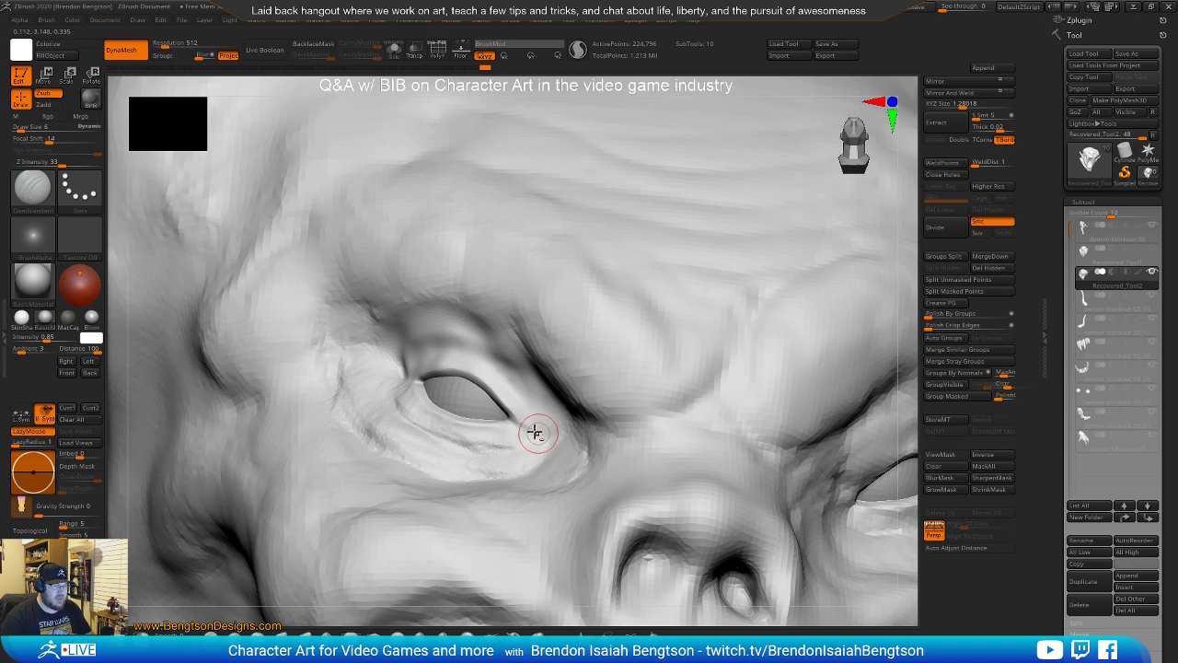
left_click_drag(484, 382, 410, 384)
Adjust the lid edge near the outer eye corner with a small Move Topological brush
mouse_move(460, 398)
right_mouse_down()
mouse_move(419, 391)
mouse_move(450, 392)
mouse_move(471, 420)
mouse_move(451, 406)
right_mouse_up()
key("b")
key("m")
key("t")
key("space")
left_click_drag(443, 412, 446, 417)
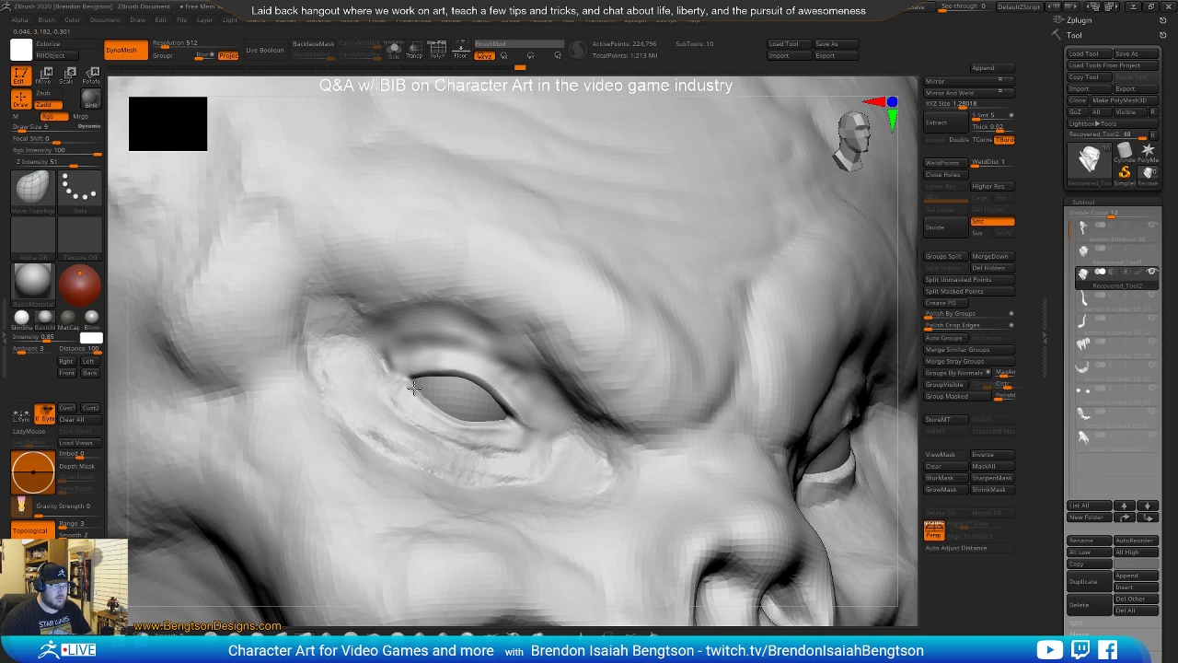
Fit the upper and lower lid edges to the eyeball with Move Topological, checking from below, above and the front
mouse_move(415, 388)
right_mouse_down()
mouse_move(463, 369)
mouse_move(507, 329)
mouse_move(441, 366)
right_mouse_up()
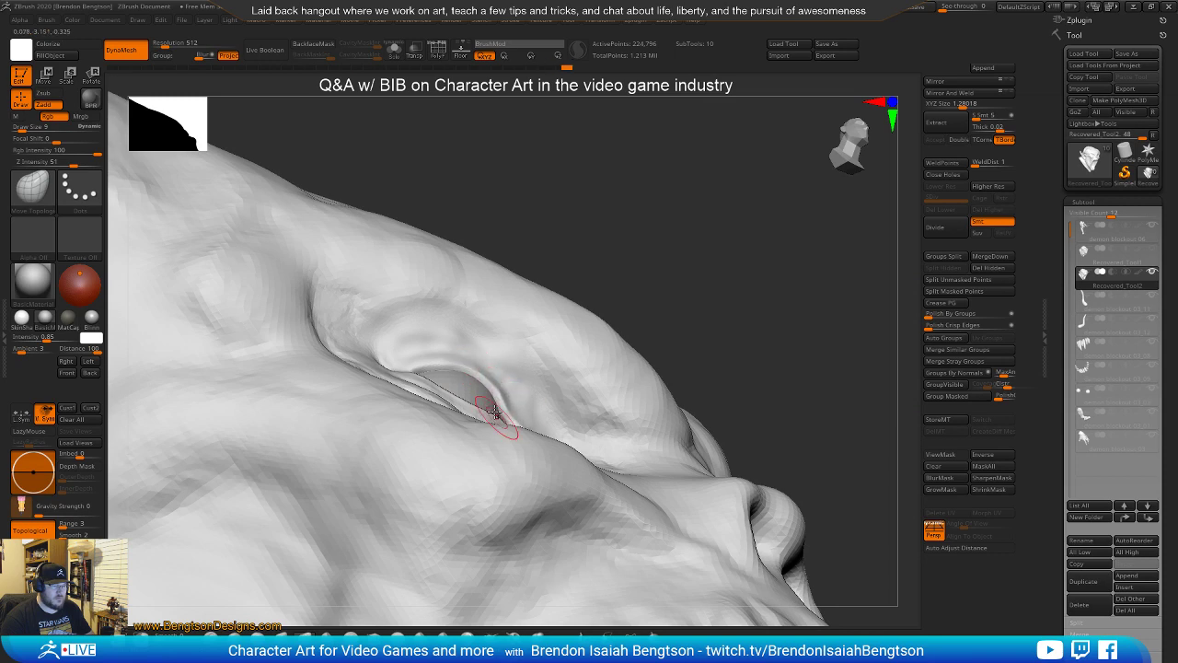
mouse_move(497, 421)
right_mouse_down()
mouse_move(461, 573)
mouse_move(429, 487)
right_mouse_up()
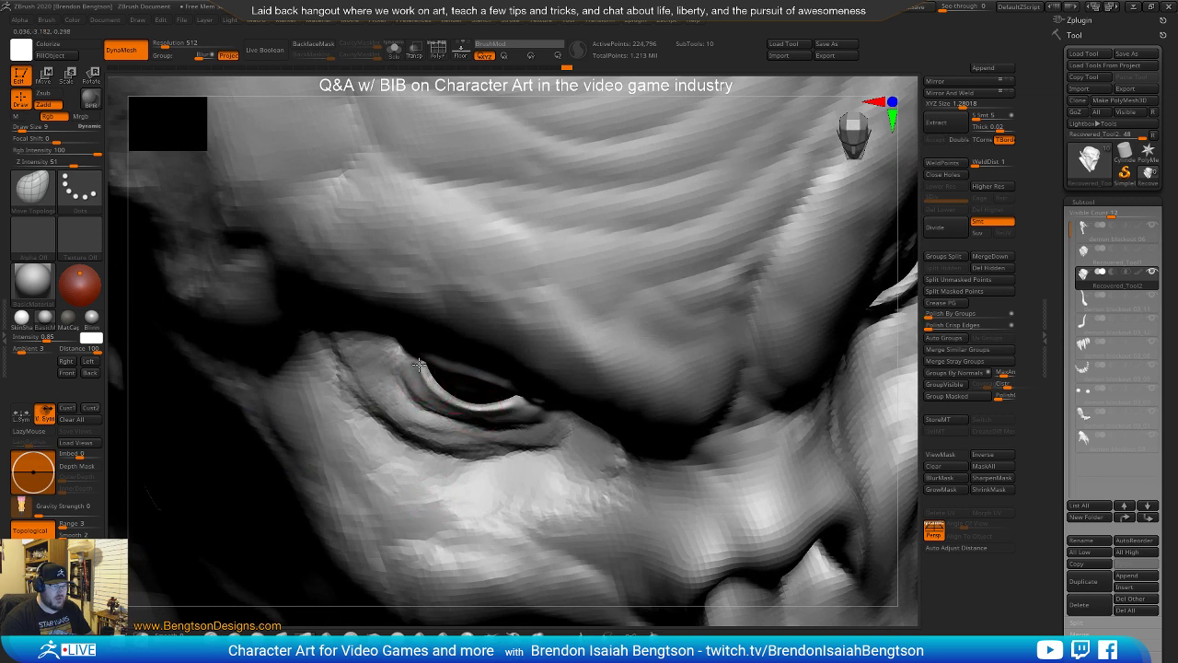
left_click_drag(427, 379, 432, 390)
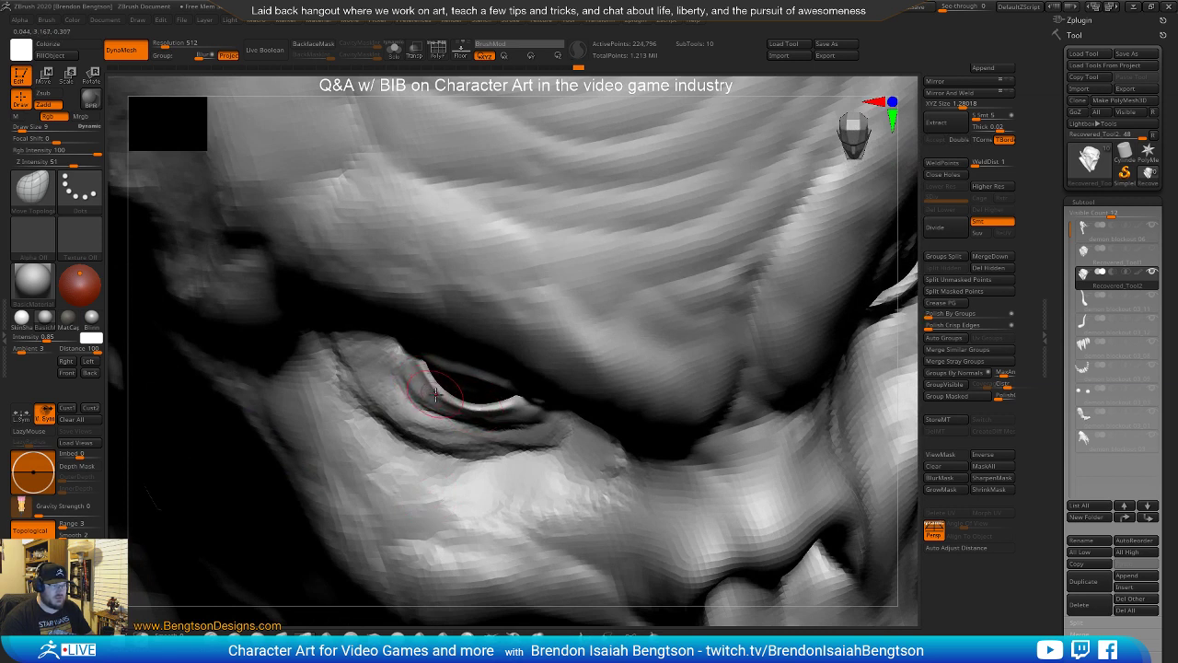
right_click_drag(484, 407, 448, 369)
left_click_drag(450, 369, 450, 359)
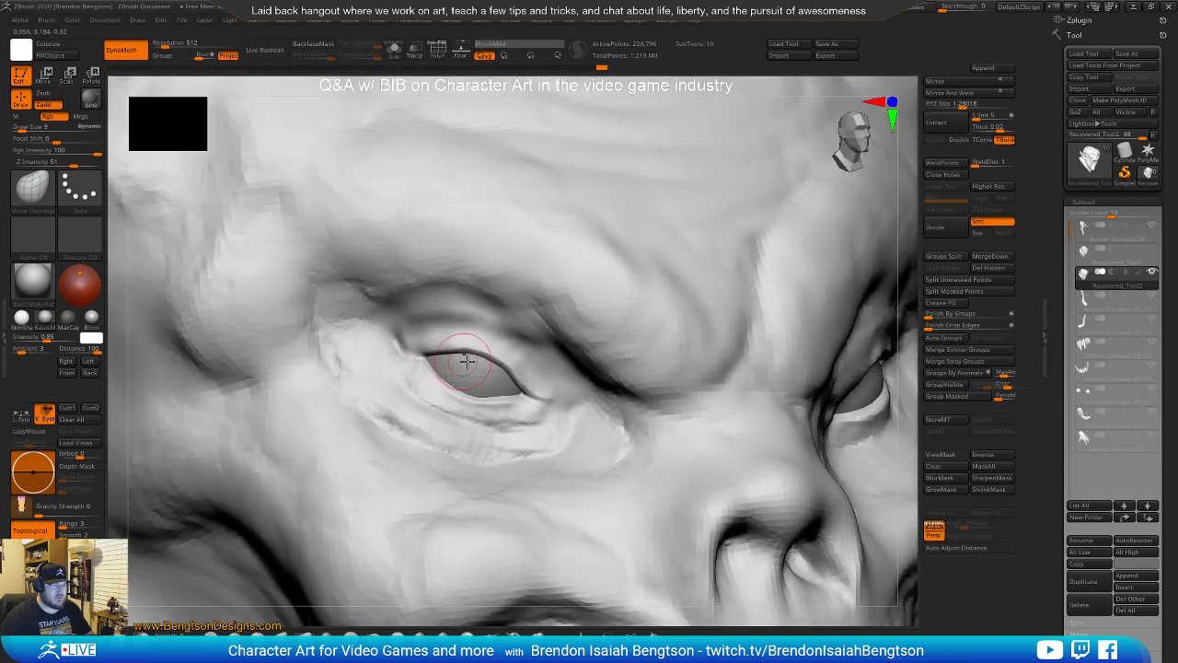
right_click_drag(472, 398, 469, 328)
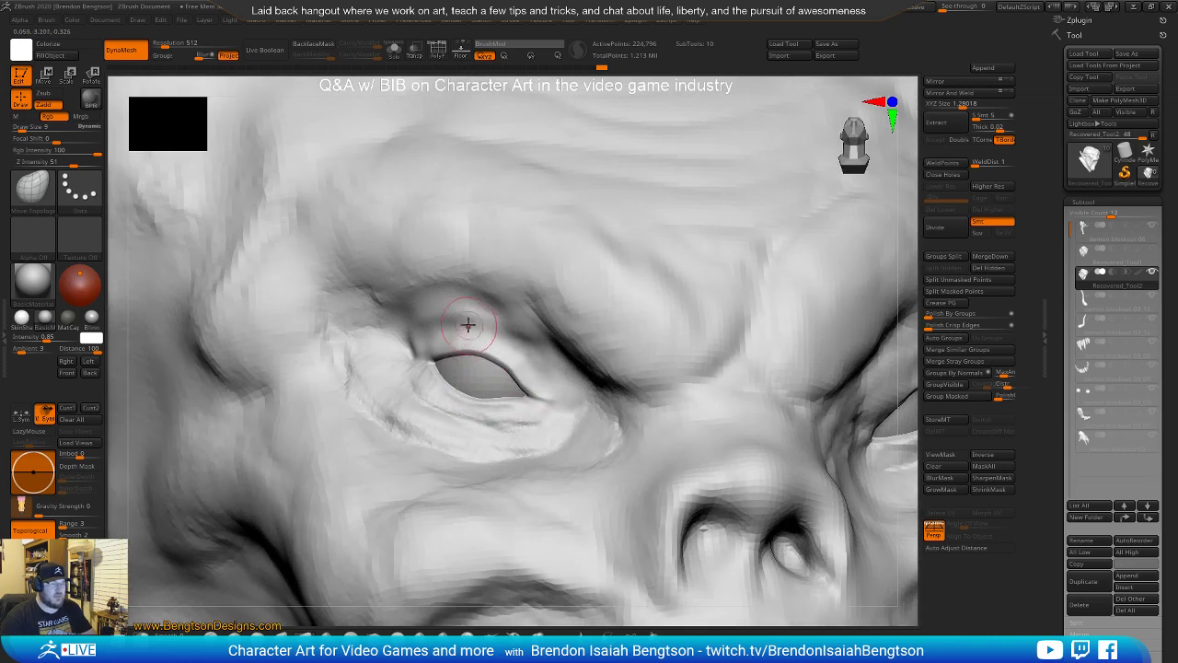
Build up the upper lid and the fold above it with ClayBuildup, checking the eye from a wider view of the face
key("b")
key("c")
key("b")
mouse_move(412, 332)
left_mouse_down()
mouse_move(447, 316)
mouse_move(419, 332)
mouse_move(442, 318)
mouse_move(430, 339)
mouse_move(469, 320)
mouse_move(460, 303)
mouse_move(564, 370)
left_mouse_up()
mouse_move(489, 319)
left_mouse_down()
mouse_move(459, 313)
mouse_move(433, 326)
mouse_move(443, 333)
left_mouse_up()
right_click_drag(514, 423, 516, 317, "ctrl")
mouse_move(515, 368)
right_mouse_down()
mouse_move(626, 424)
mouse_move(502, 451)
mouse_move(523, 466)
mouse_move(463, 277)
mouse_move(471, 296)
right_mouse_up()
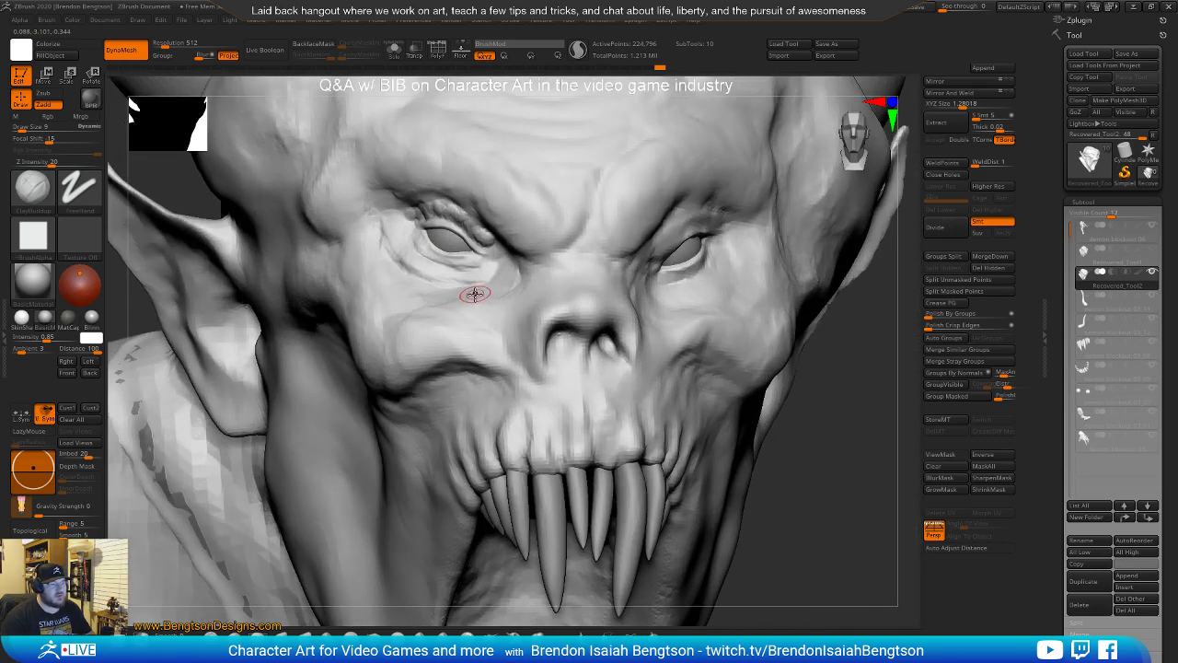
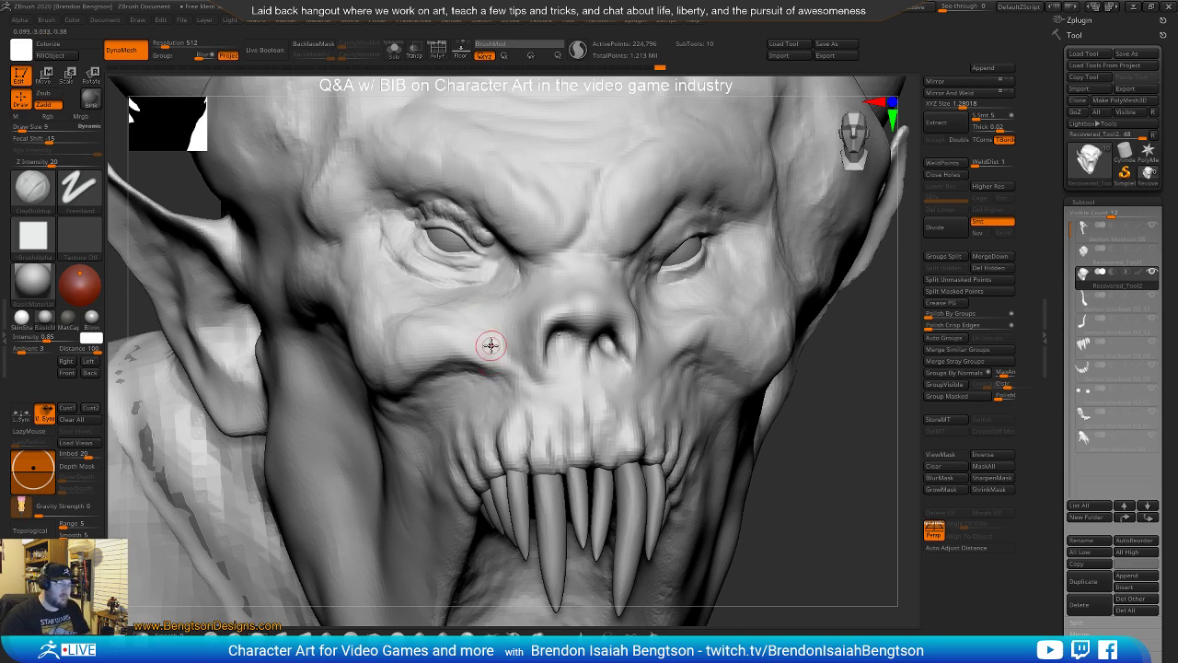
mouse_move(471, 361)
right_mouse_down()
mouse_move(519, 367)
mouse_move(501, 368)
mouse_move(520, 384)
mouse_move(510, 353)
mouse_move(536, 344)
mouse_move(521, 341)
right_mouse_up()
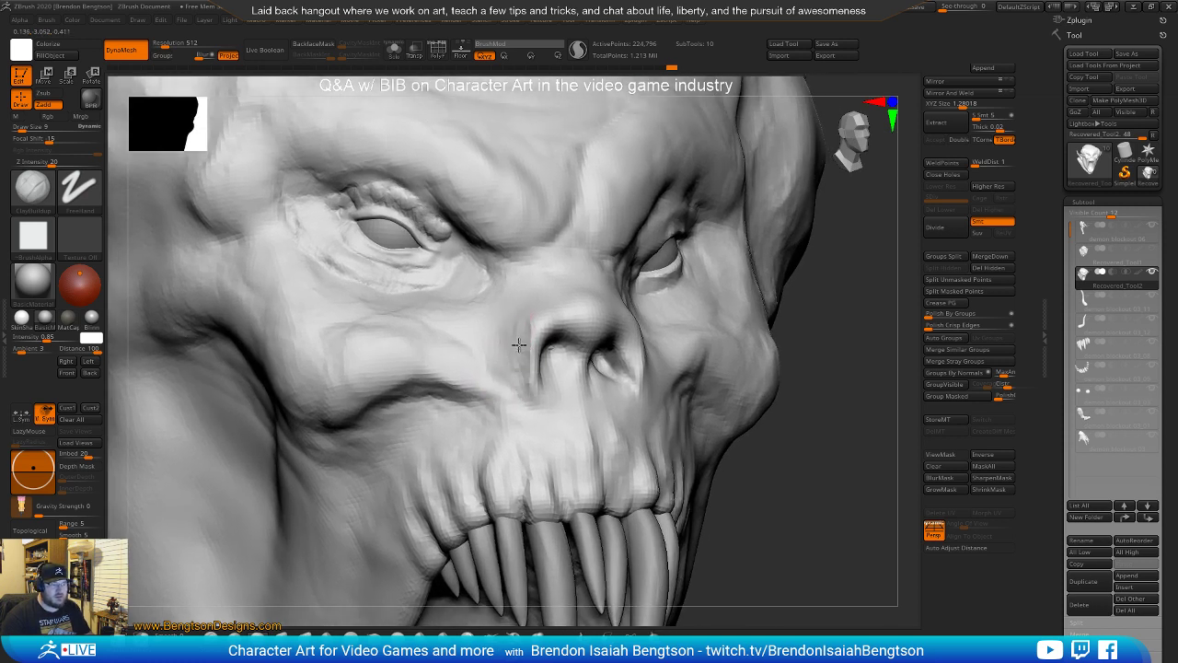
Turn on Sculptris Pro and build up the upper and lower lids of the opposite eye with ClayBuildup
left_click_drag(540, 391, 564, 379)
key("f")
mouse_move(789, 289)
left_mouse_down()
mouse_move(820, 426)
mouse_move(791, 429)
mouse_move(856, 410)
mouse_move(842, 402)
mouse_move(833, 415)
left_mouse_up()
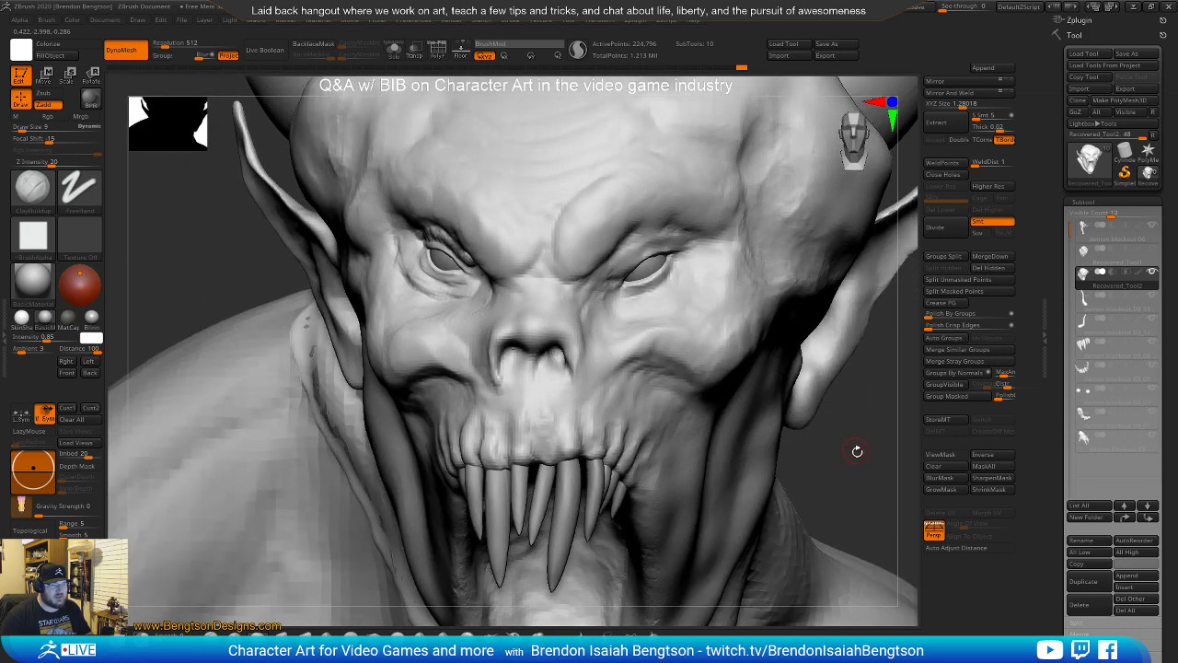
right_click_drag(857, 461, 628, 367)
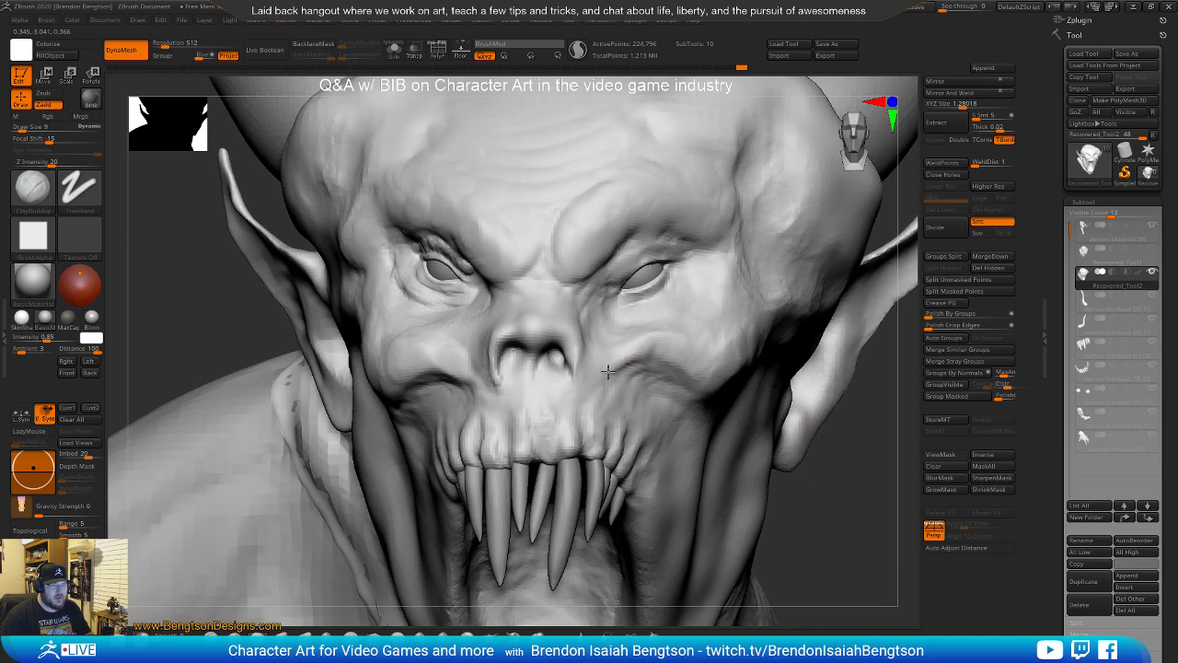
left_click_drag(615, 338, 616, 318)
mouse_move(616, 292)
right_mouse_down("alt")
mouse_move(650, 305)
mouse_move(607, 370)
mouse_move(617, 354)
mouse_move(606, 339)
right_mouse_up("alt")
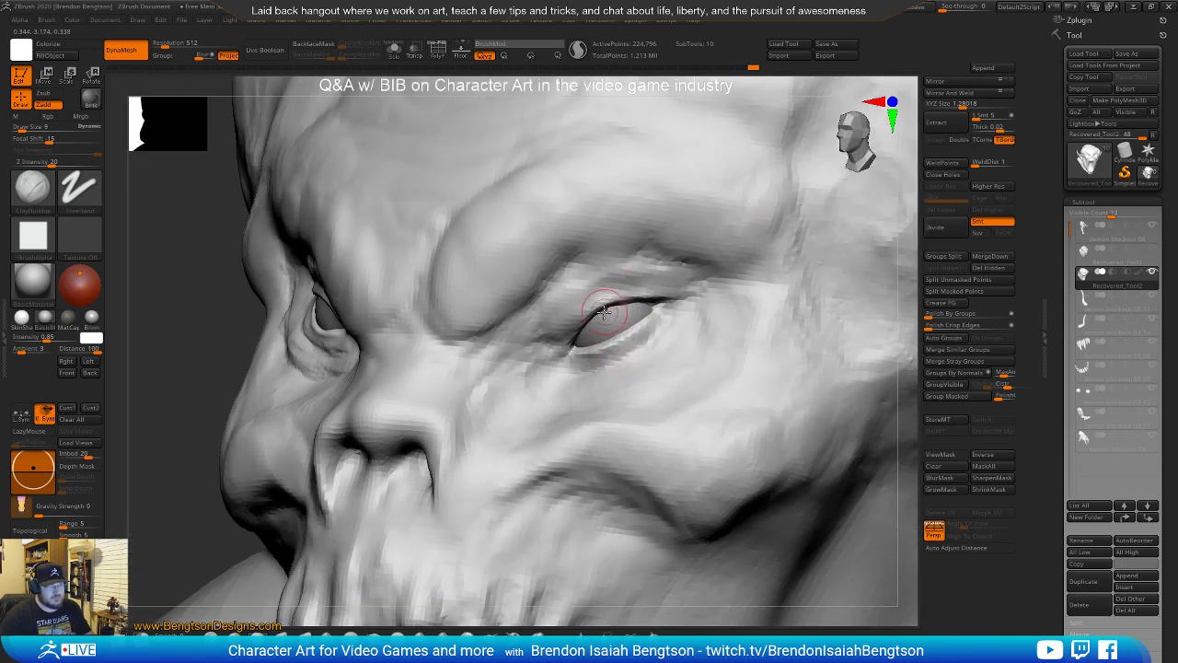
left_click(577, 50)
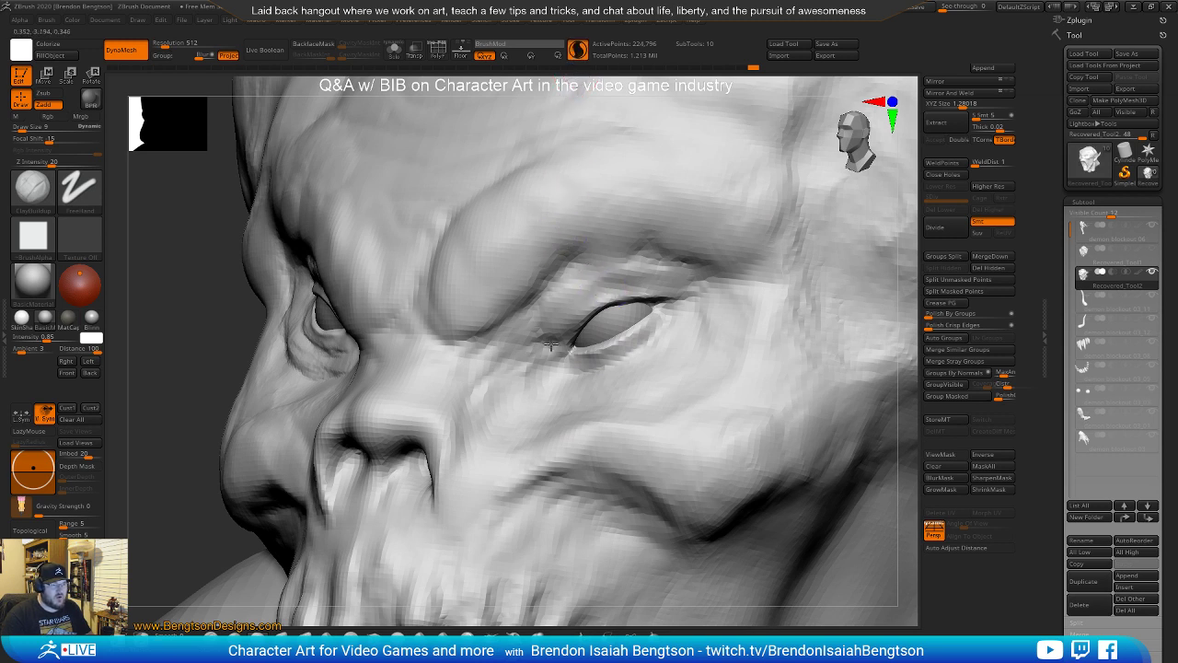
left_click_drag(566, 335, 571, 328)
mouse_move(657, 282)
left_mouse_down()
mouse_move(572, 318)
mouse_move(652, 322)
left_mouse_up()
left_click_drag(578, 354, 659, 318)
mouse_move(621, 354)
left_mouse_down()
mouse_move(656, 328)
mouse_move(571, 375)
left_mouse_up()
Add ClayBuildup strokes around the inner eye corner and the skin beside the nose bridge
mouse_move(656, 321)
left_mouse_down()
mouse_move(580, 375)
mouse_move(606, 369)
mouse_move(539, 355)
mouse_move(545, 315)
mouse_move(534, 342)
left_mouse_up()
right_click_drag(534, 341, 612, 341)
mouse_move(541, 329)
left_mouse_down()
mouse_move(534, 341)
mouse_move(517, 331)
mouse_move(525, 343)
mouse_move(513, 350)
mouse_move(478, 338)
mouse_move(497, 333)
left_mouse_up()
left_click_drag(538, 296, 541, 292)
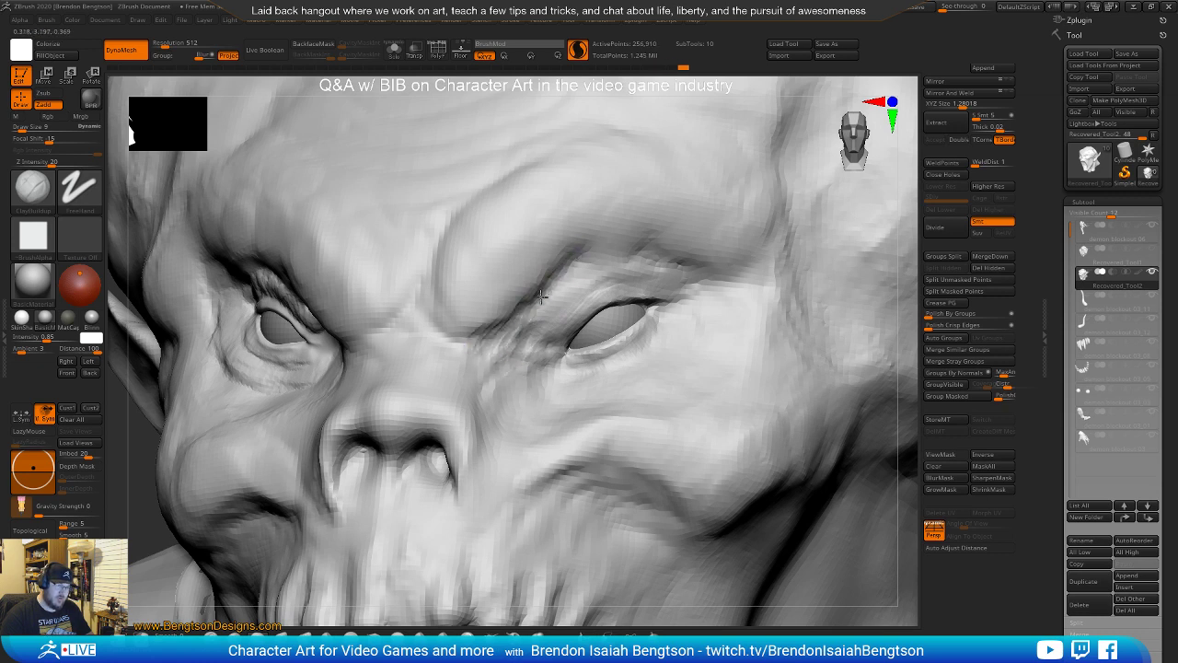
Build up the fold above the upper lid at draw size 17 and smooth the lids near the outer corner
mouse_move(604, 257)
left_mouse_down()
mouse_move(556, 288)
mouse_move(637, 239)
left_mouse_up()
key("space")
mouse_move(598, 296)
right_mouse_down()
mouse_move(512, 317)
mouse_move(636, 336)
right_mouse_up()
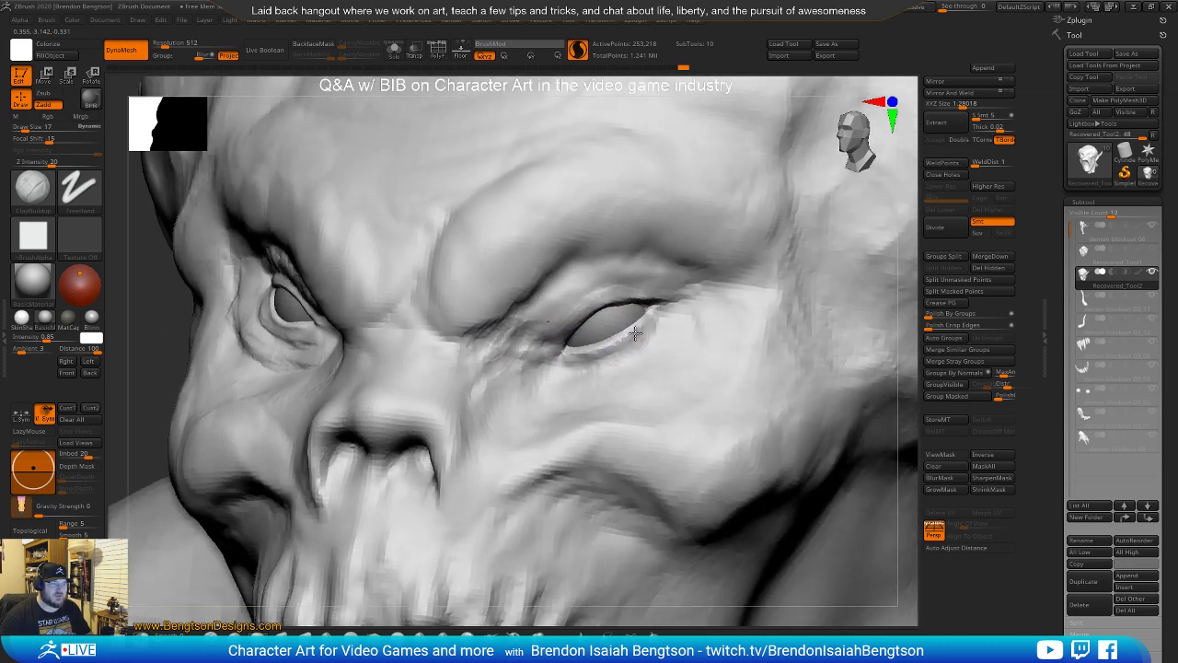
key("shift")
left_click_drag(645, 329, 587, 324, "shift")
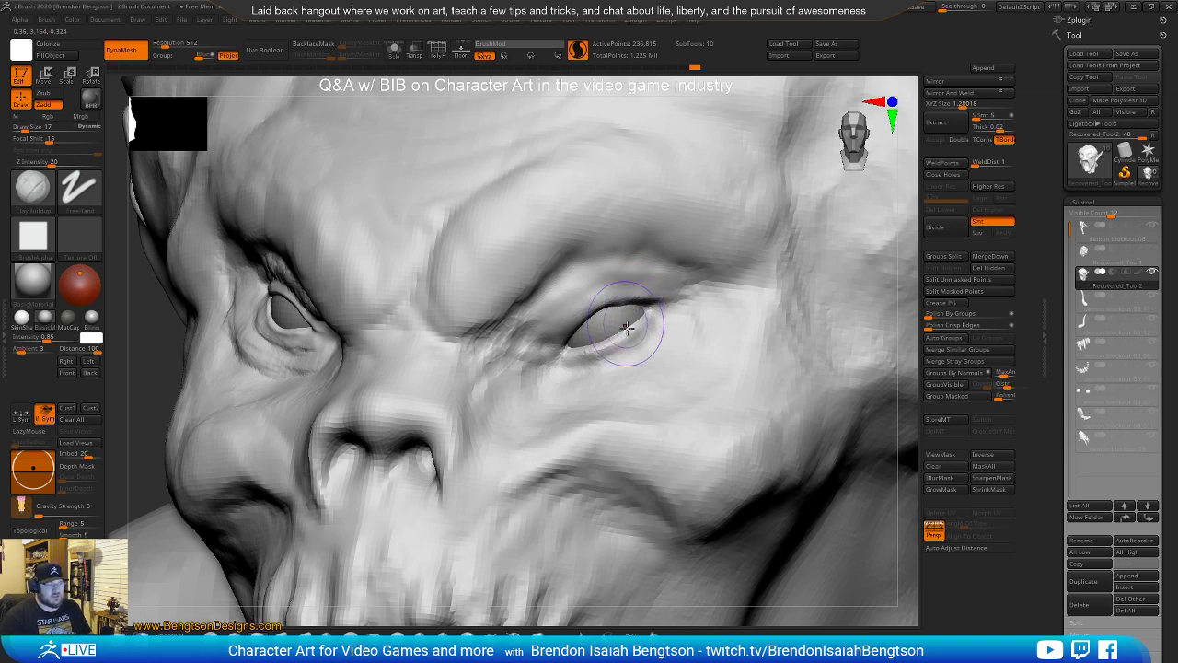
Define the lid edge from the inner to the outer eye corner with DamStandard
right_click_drag(628, 317, 624, 327)
key("b")
key("d")
key("s")
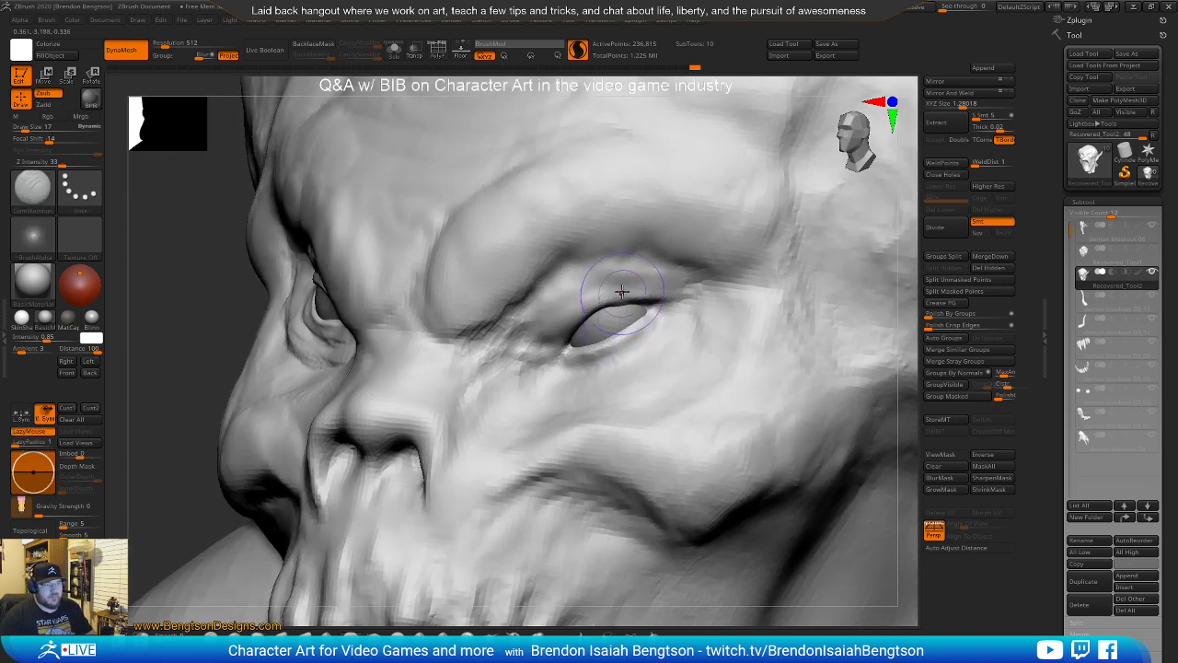
left_click_drag(569, 348, 644, 302)
right_click_drag(594, 311, 620, 308)
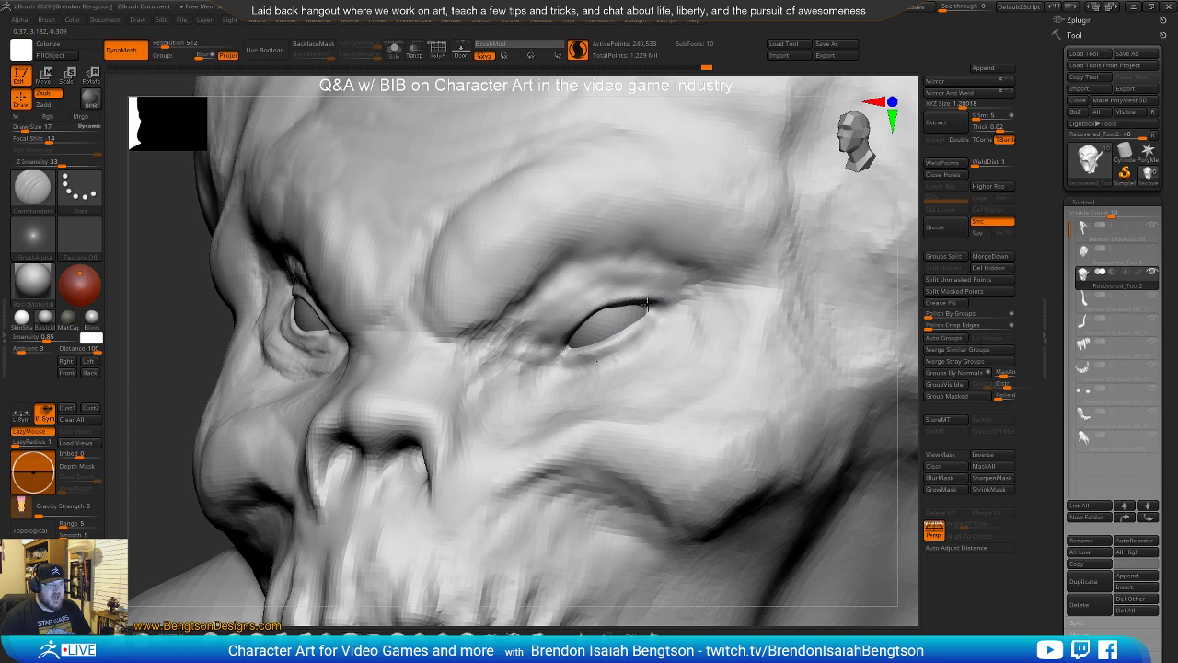
Reshape the lower lid, upper lid and inner eye corner with Move Topological at draw size 14
key("b")
key("m")
key("t")
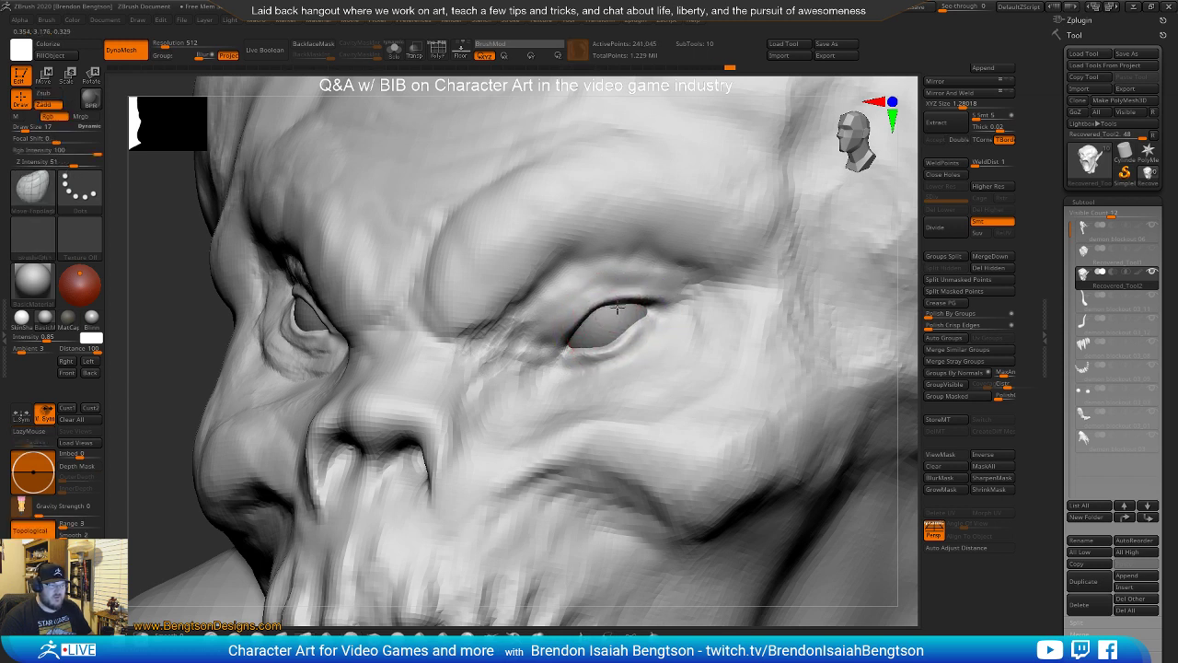
key("space")
left_click_drag(630, 332, 633, 327)
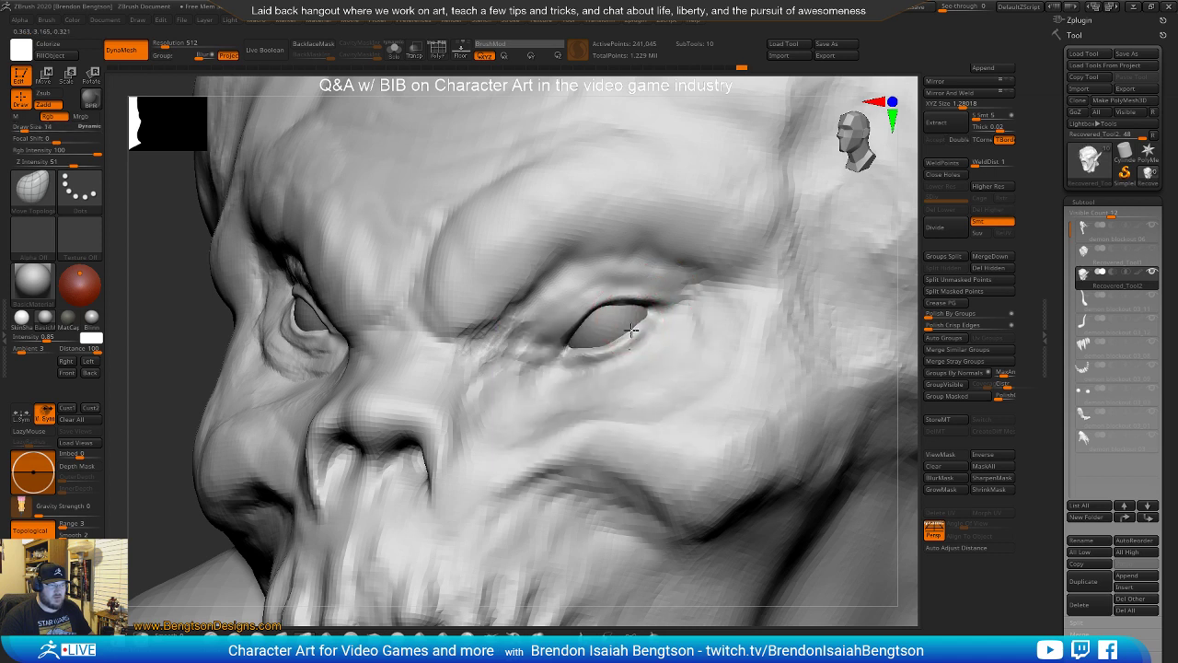
left_click_drag(627, 302, 628, 295)
left_click_drag(561, 322, 569, 338)
right_click_drag(564, 371, 589, 407, "alt")
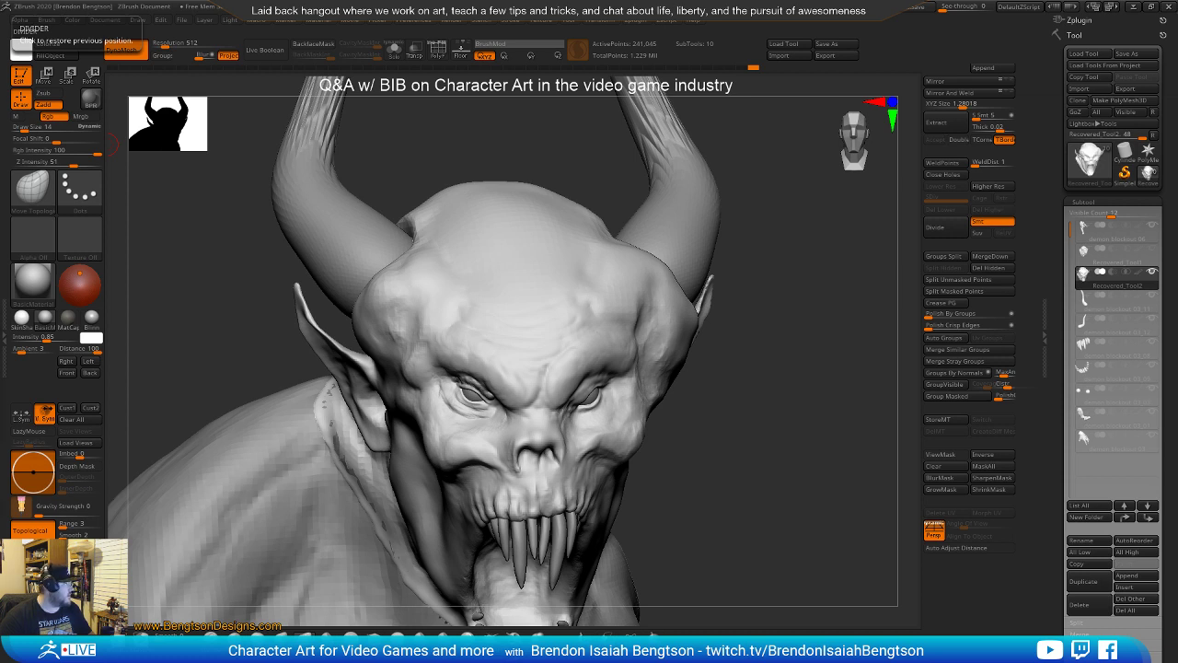
Switch to Firefox, search for "cool insects" with the tab sidebar hidden, and show the image results
left_click_drag(0, 179, 525, 126)
left_click(487, 206)
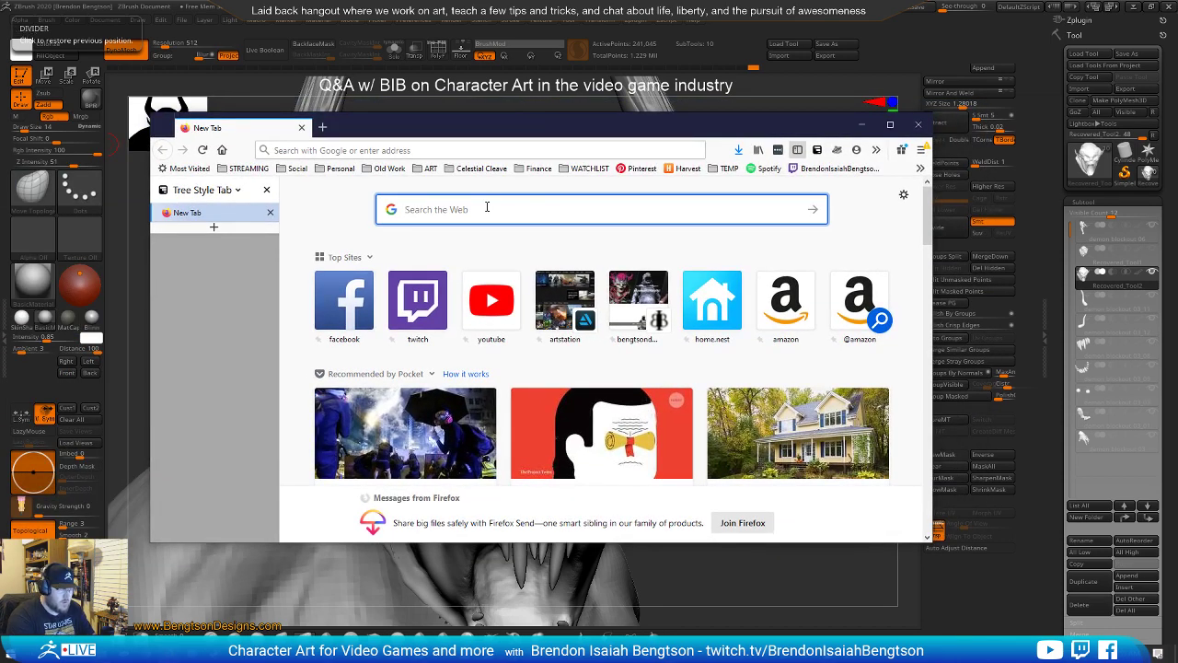
type("cool inse")
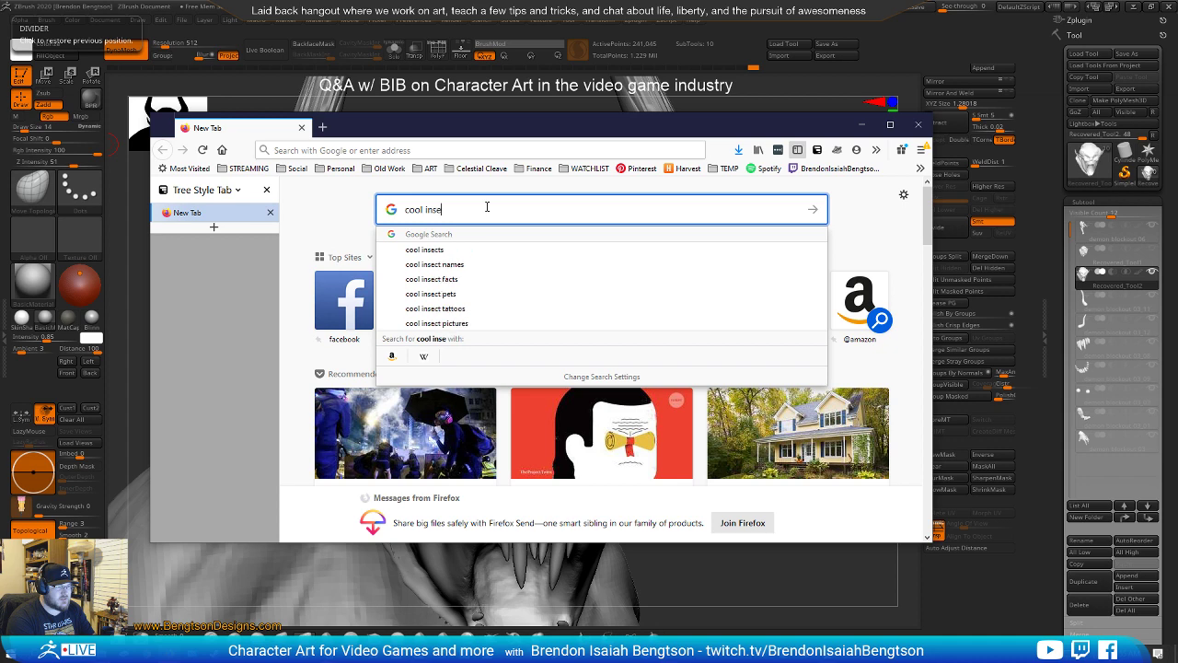
type("cts")
key("Return")
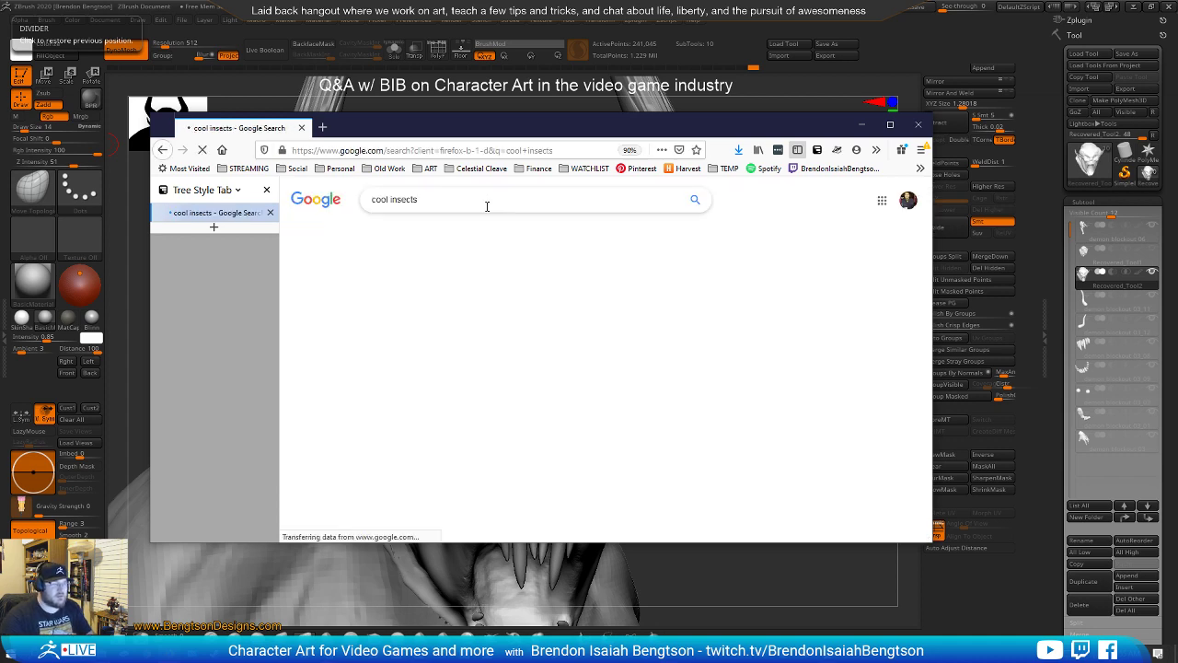
left_click(267, 190)
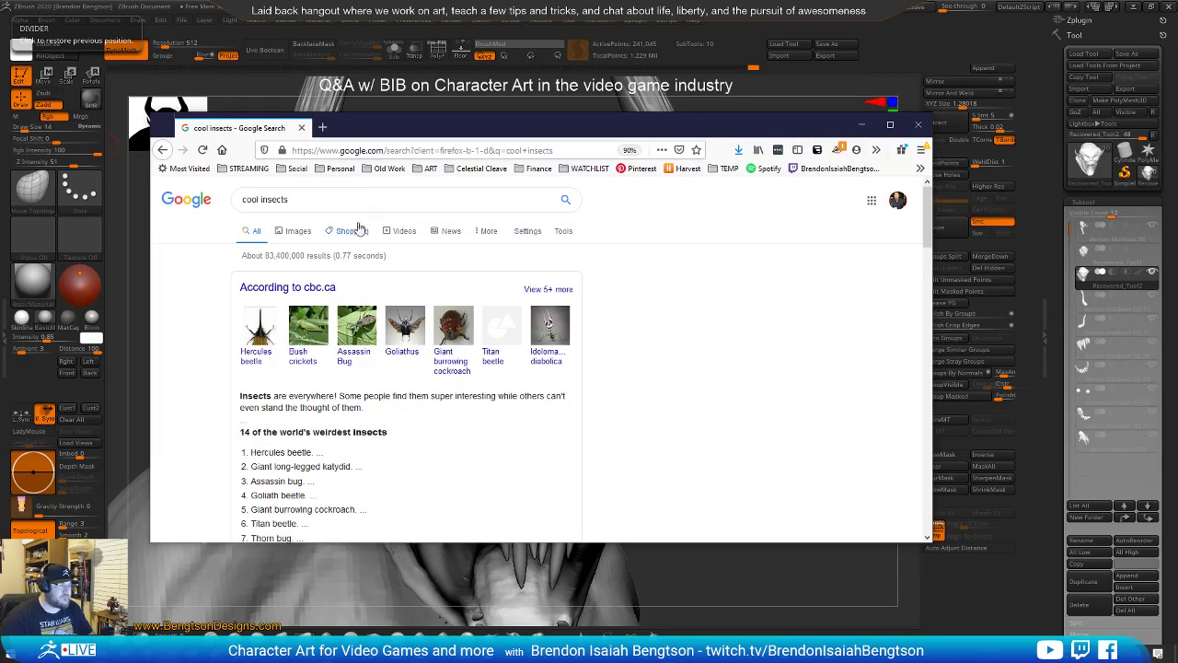
left_click(304, 230)
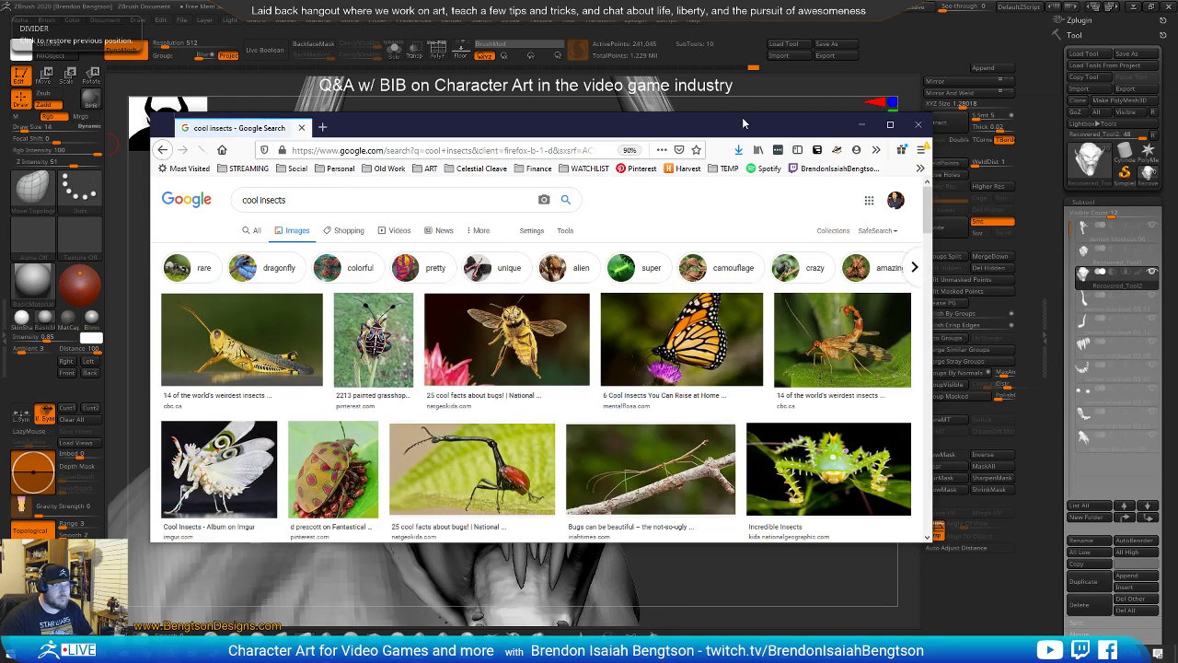
Enlarge the browser window and preview the spiny green insect, the hairy spider and the Devil's Flower Mantis as creature references
left_click_drag(744, 118, 744, 35)
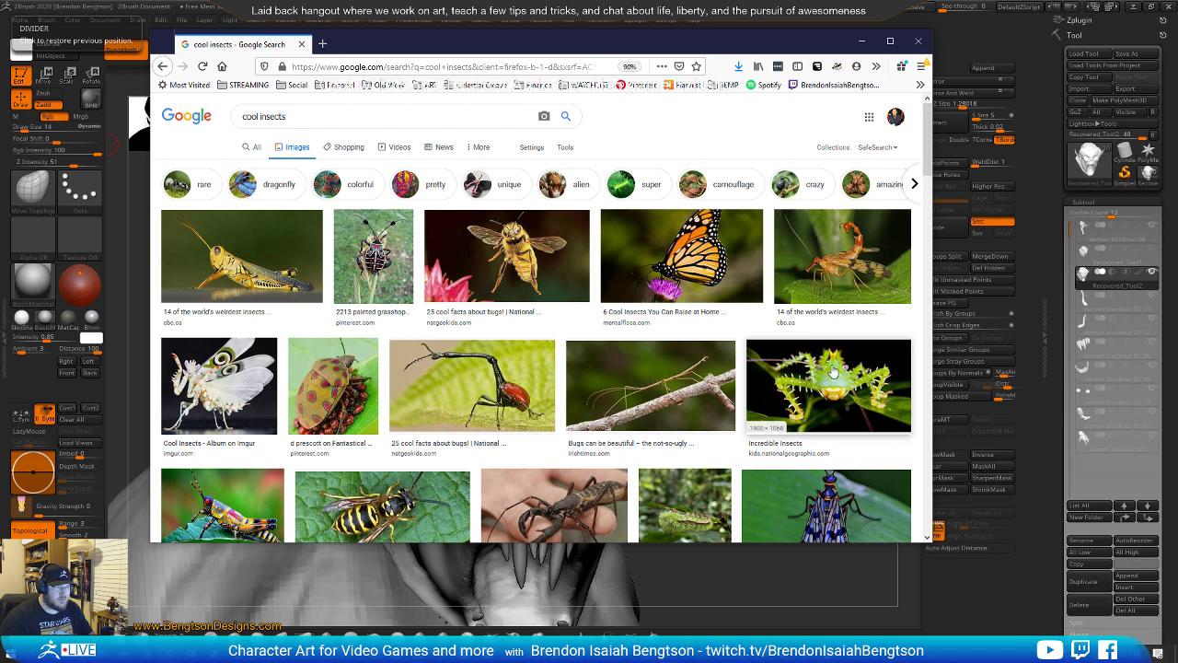
double_click(737, 30)
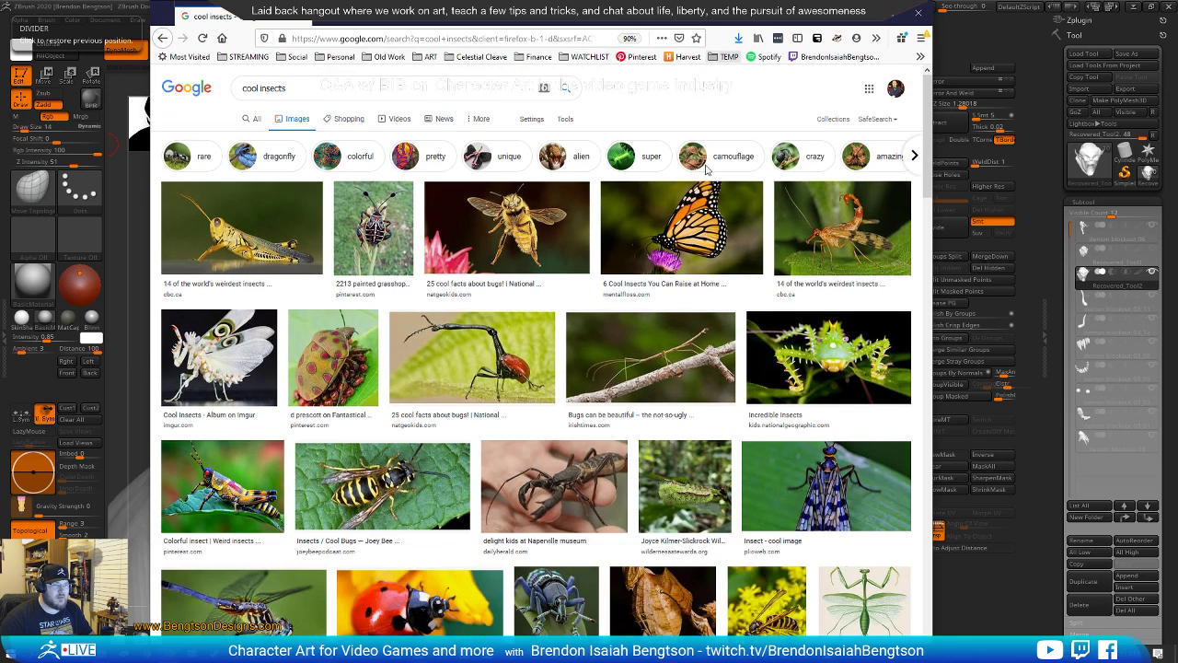
left_click(802, 394)
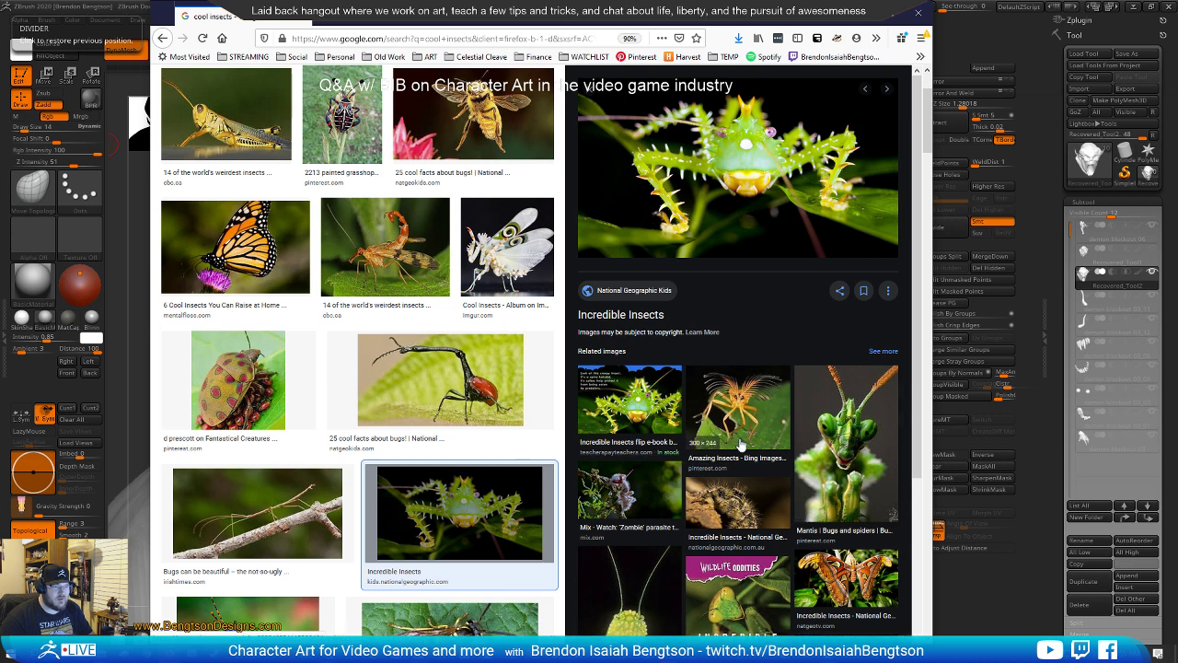
left_click(737, 393)
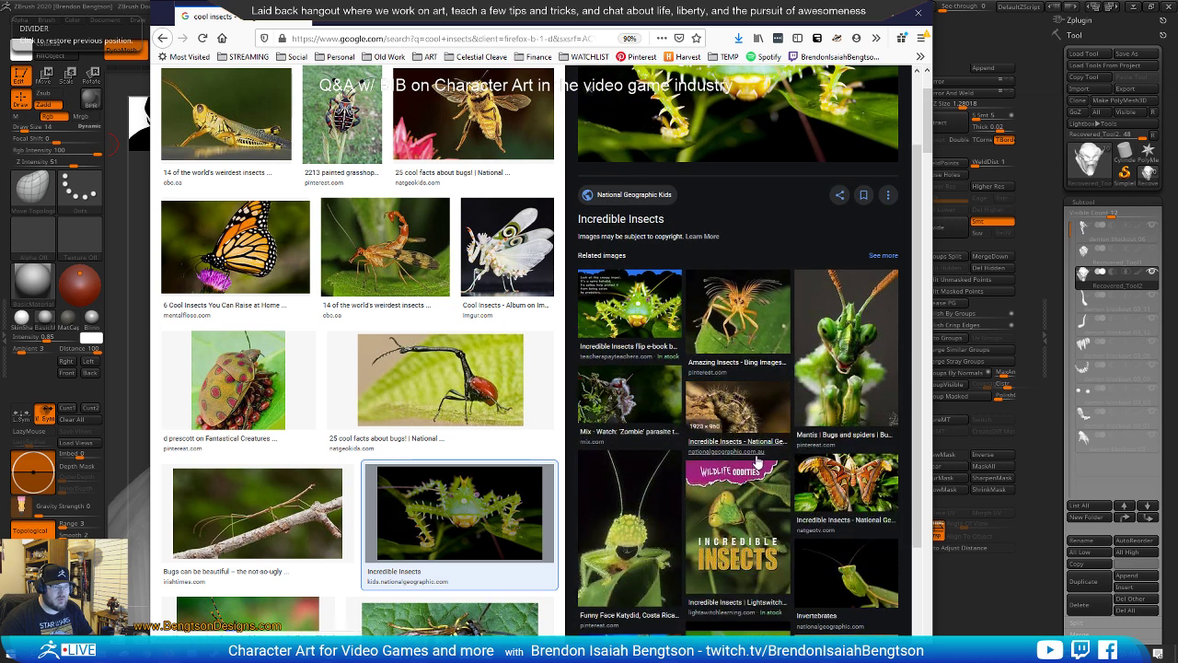
left_click(744, 405)
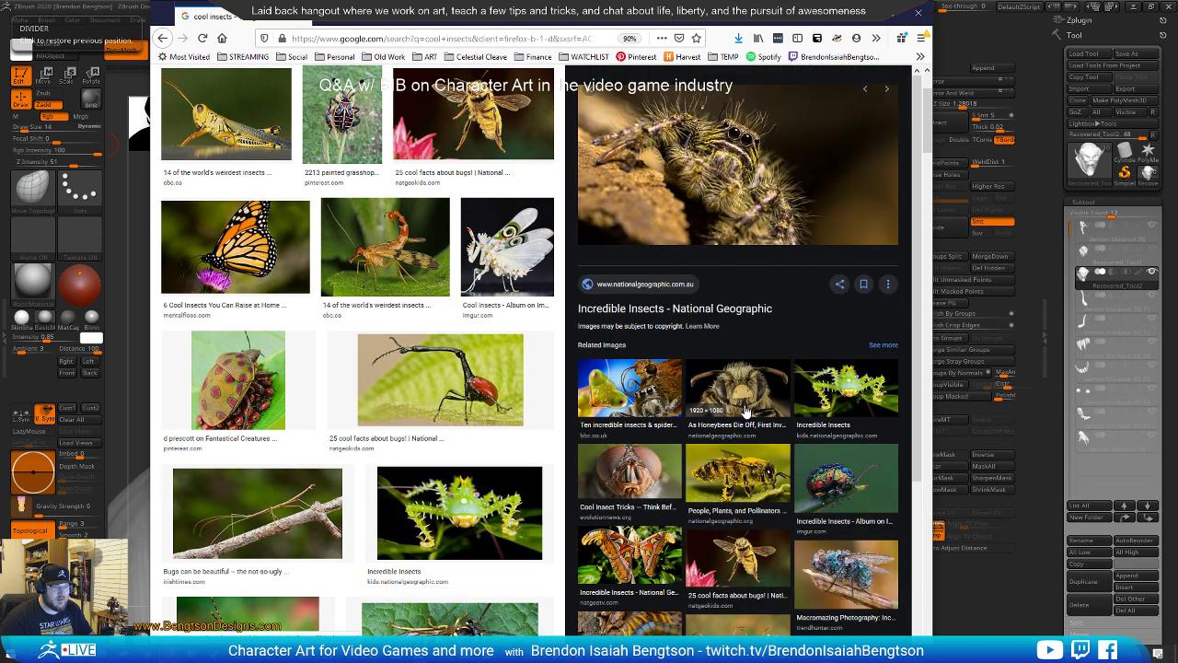
scroll(747, 410, "down", 1)
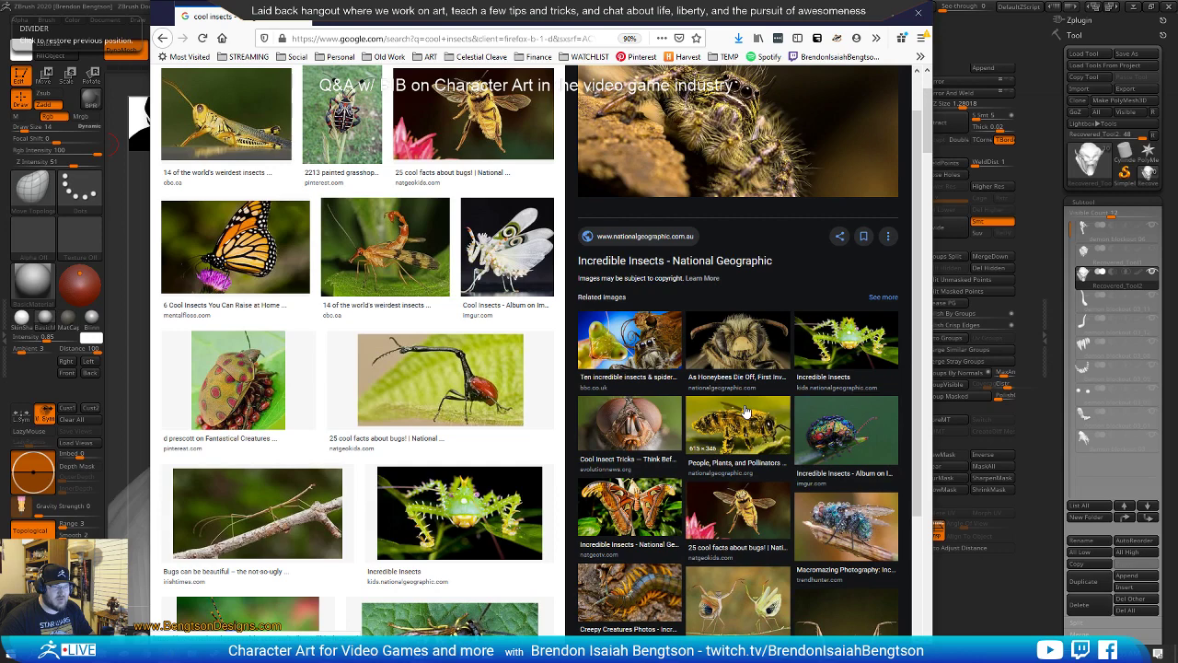
scroll(746, 411, "down", 3)
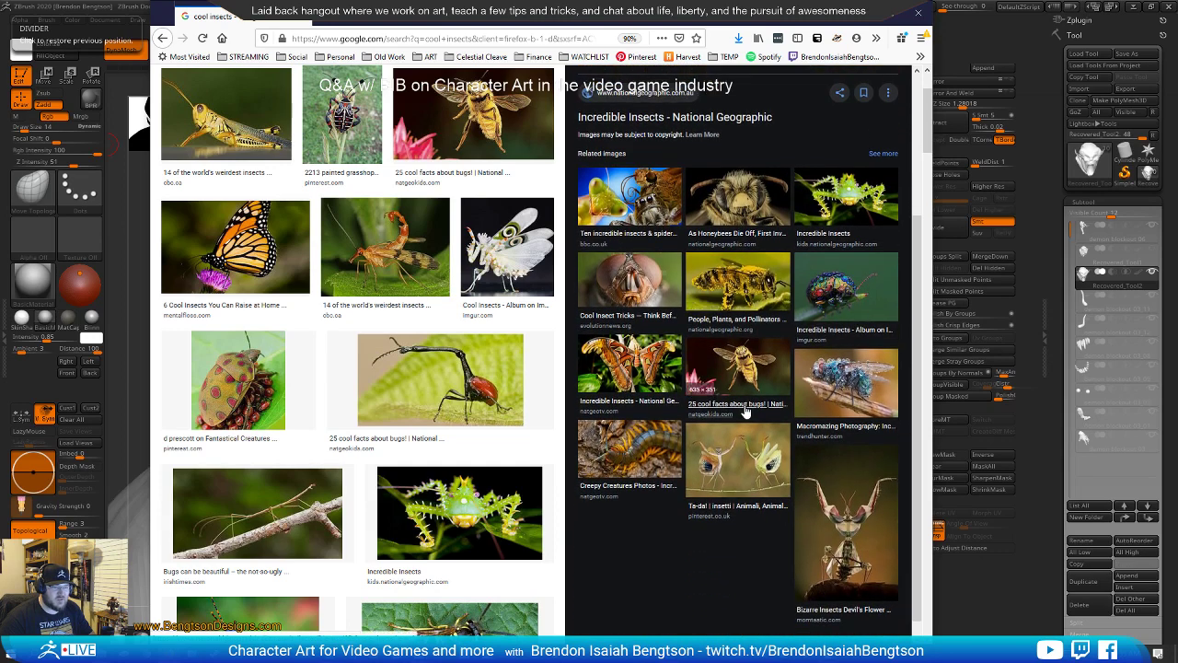
left_click(856, 510)
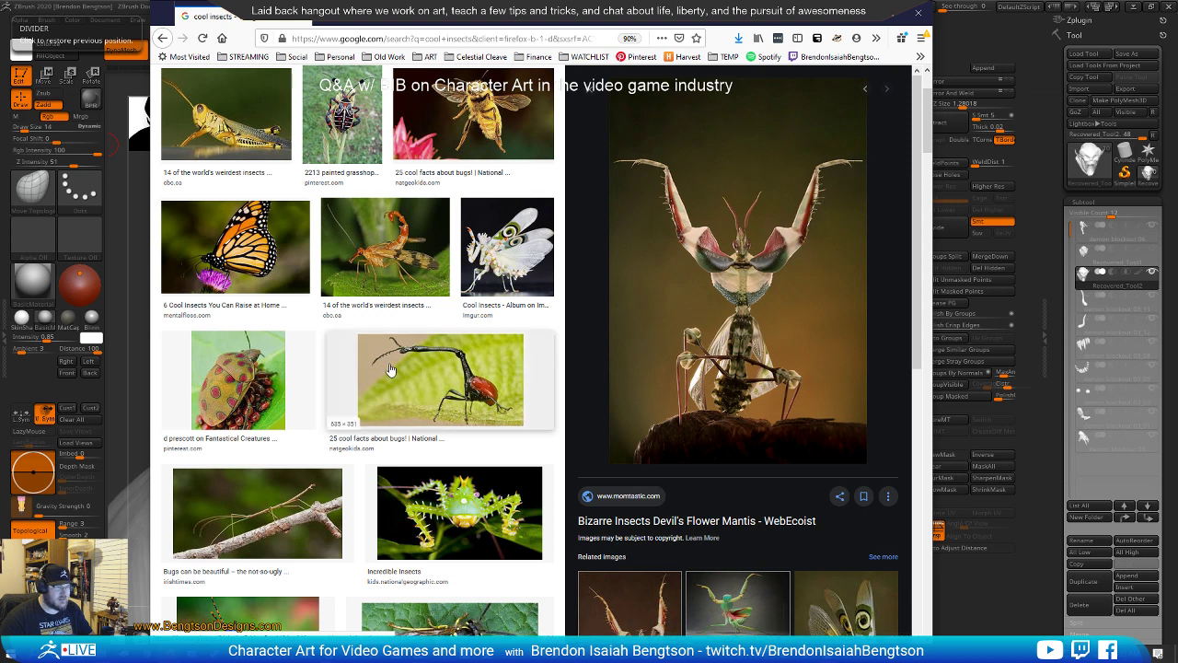
Browse further insect images, preview the dead-leaf mantis, purple caterpillar and blue-winged fly, and return to the demon sculpt in ZBrush
scroll(435, 336, "down", 2)
scroll(435, 336, "down", 10)
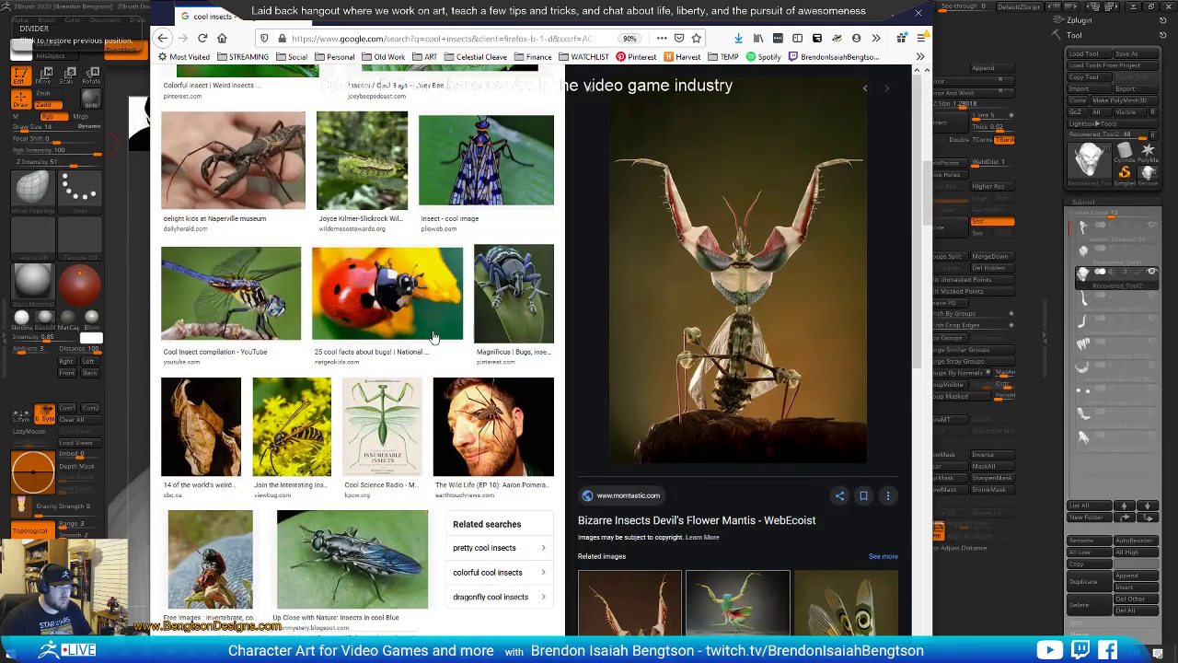
scroll(434, 336, "down", 3)
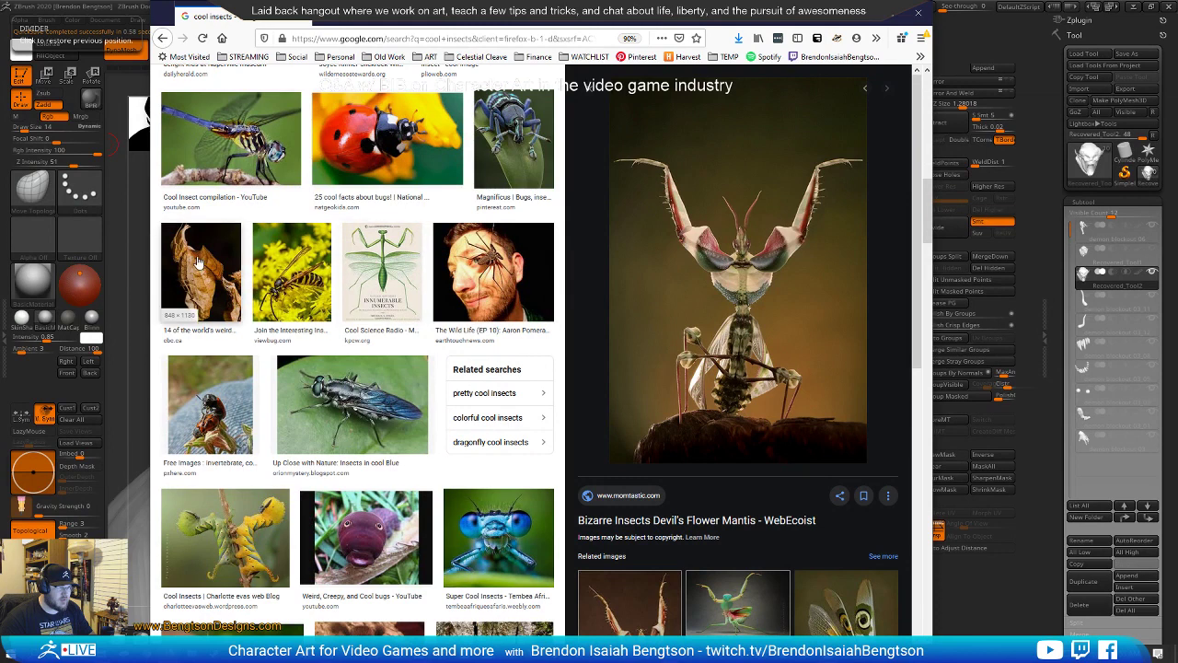
left_click(199, 272)
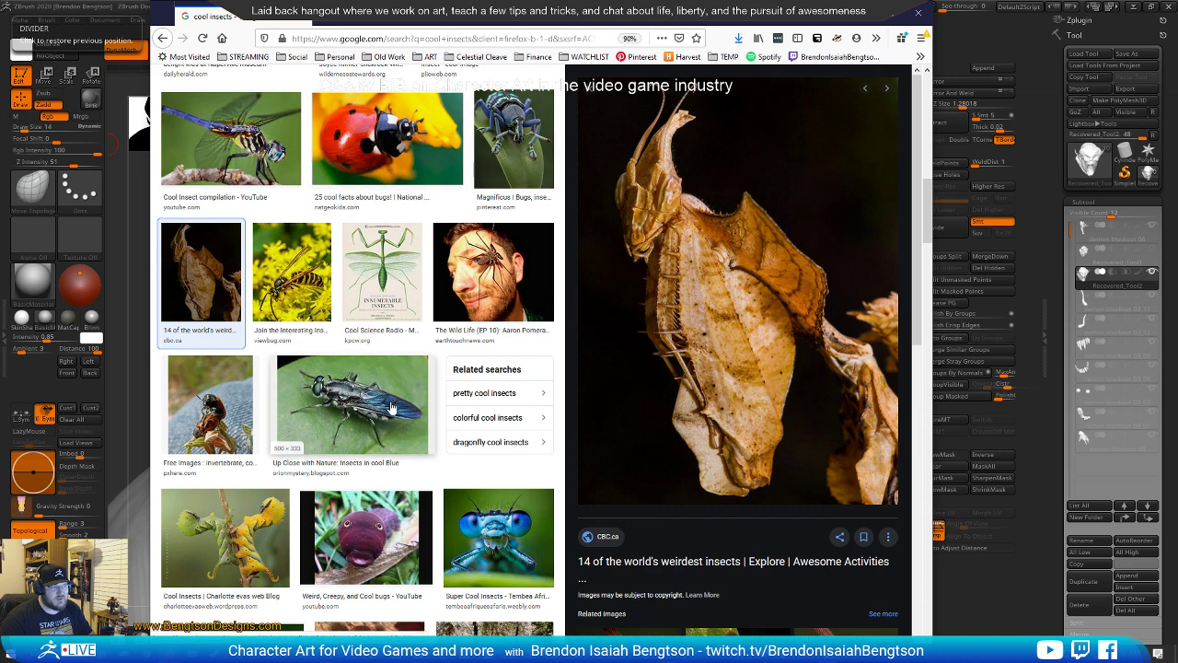
left_click(385, 523)
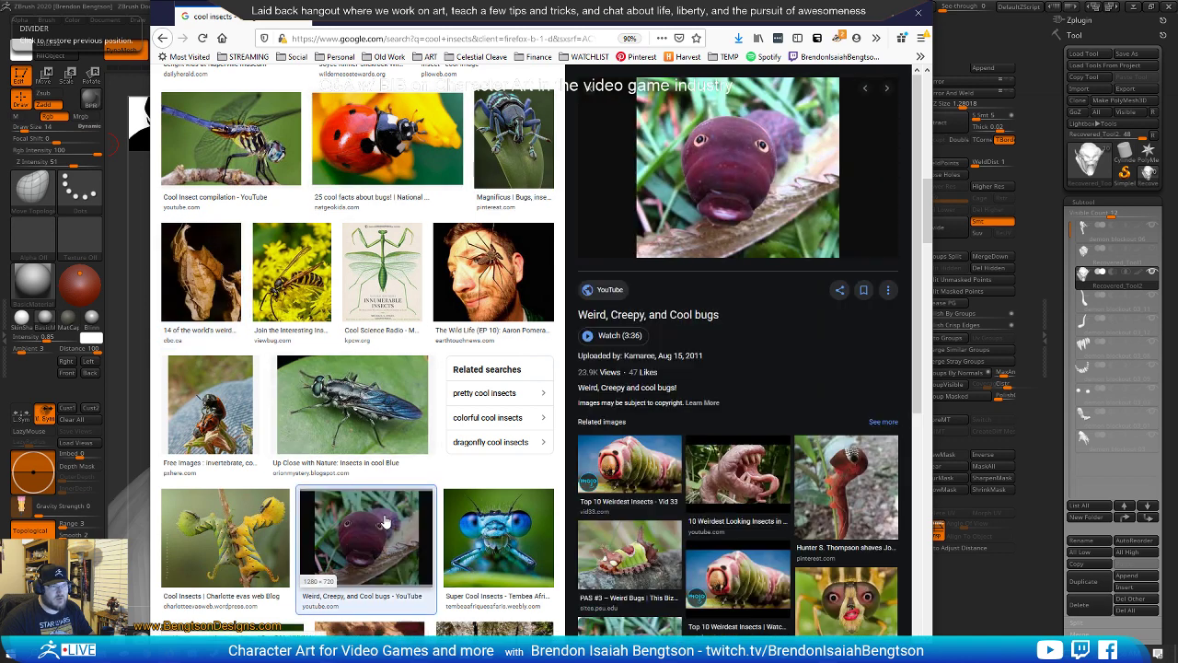
left_click(357, 414)
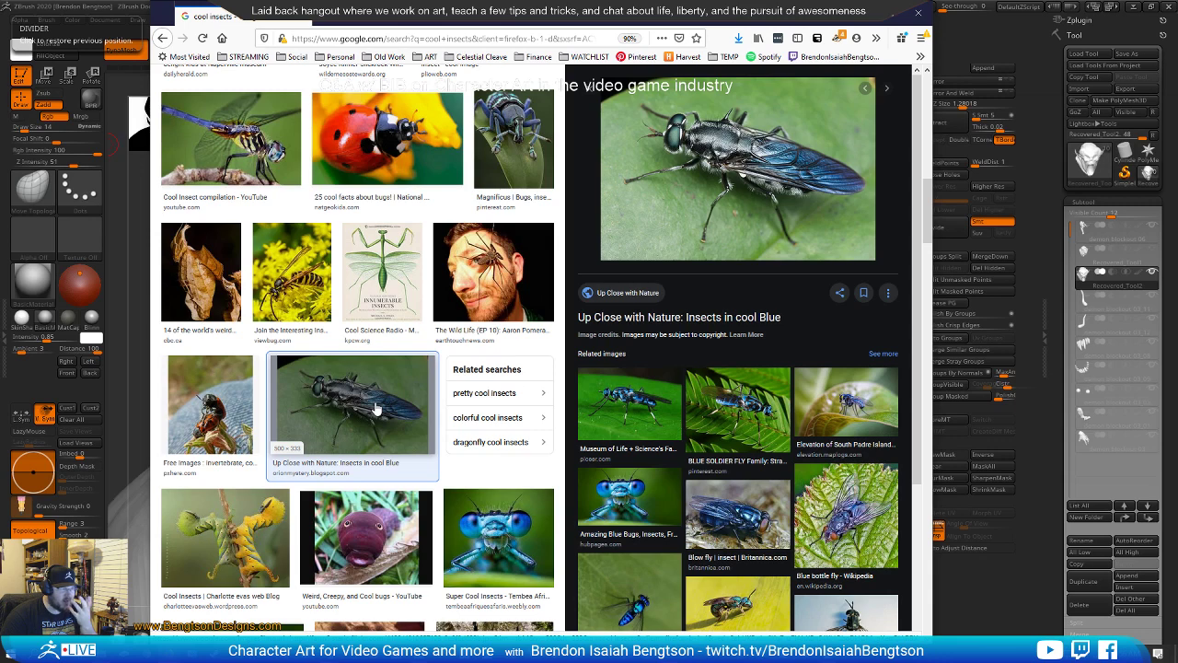
left_click(201, 272)
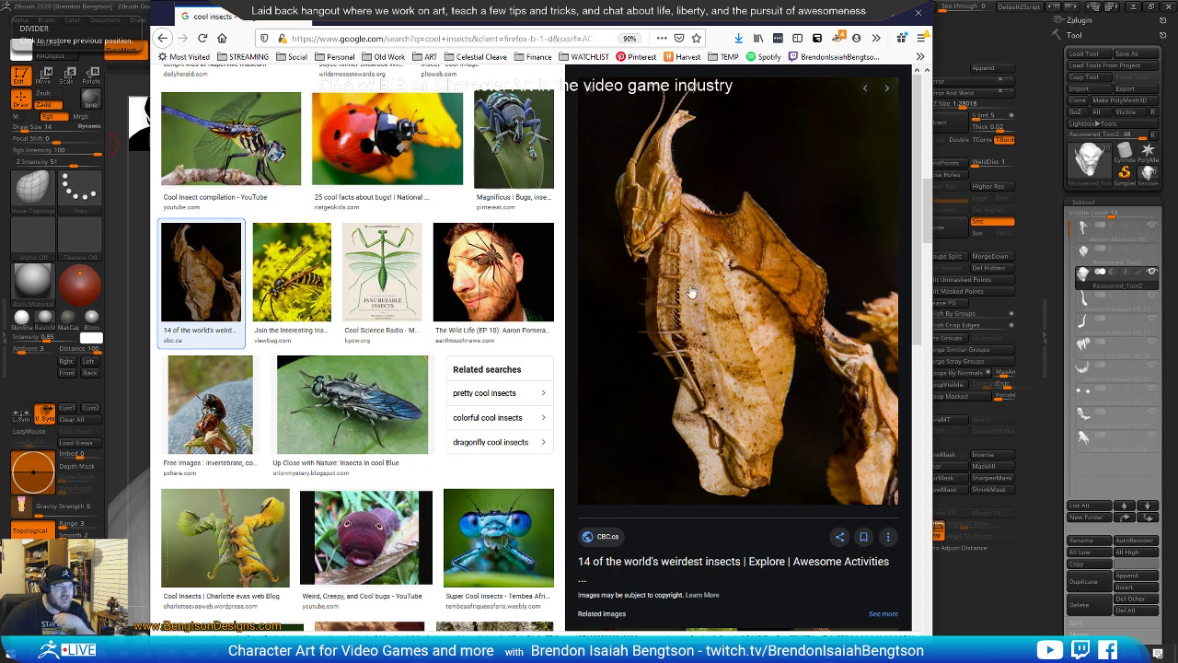
left_click_drag(753, 13, 0, 91)
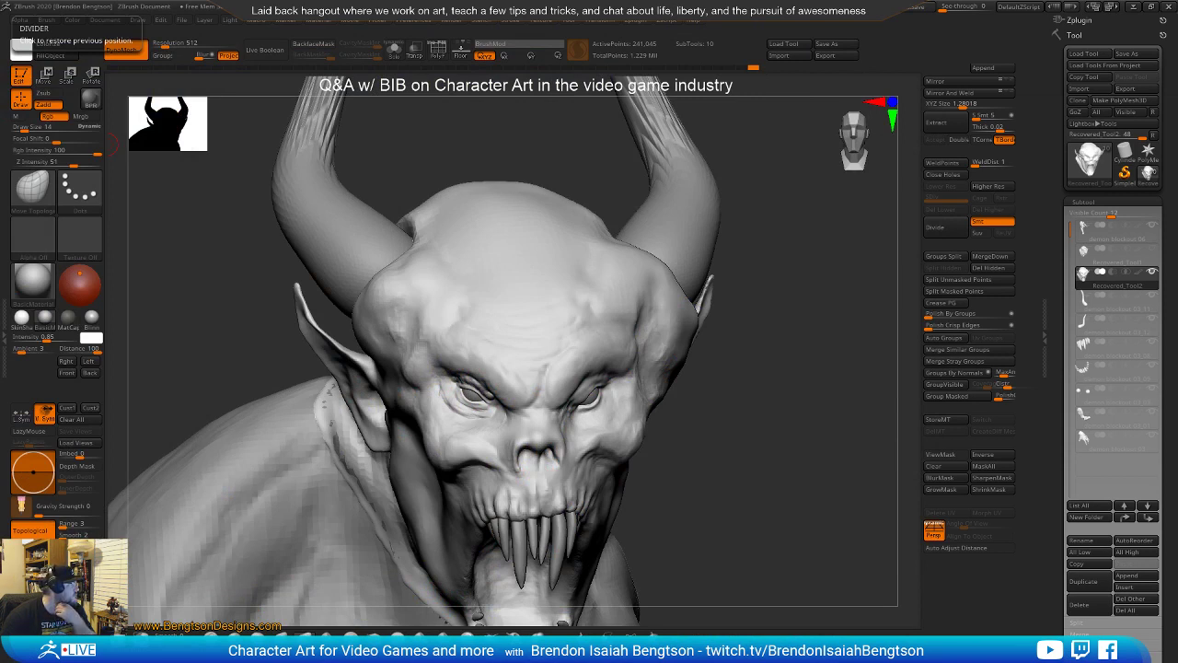
Switch to the Microsculpture site in Firefox and look through its whole gallery of insect portraits for creature references
left_click_drag(0, 18, 622, 29)
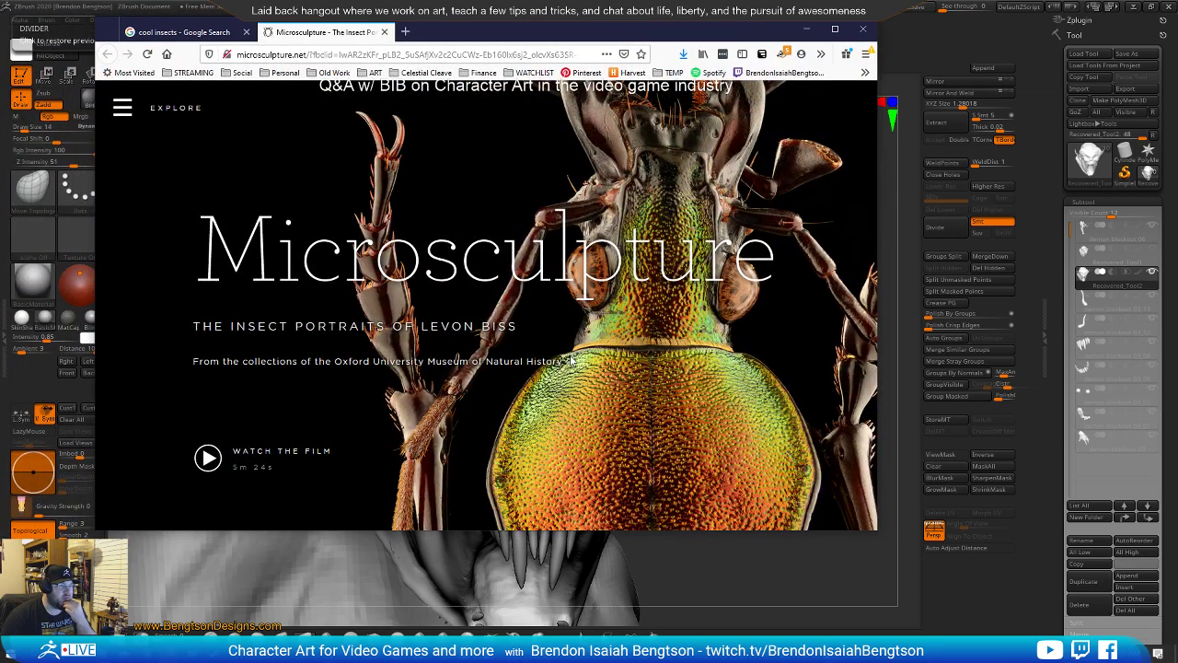
left_click(122, 108)
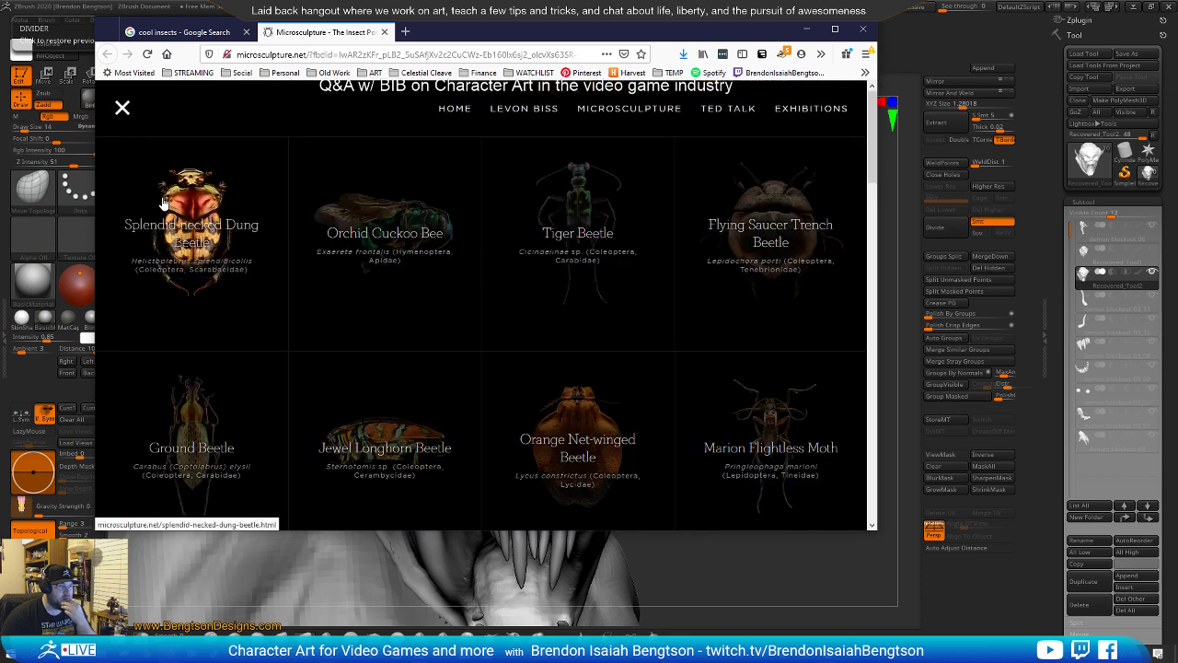
scroll(216, 272, "down", 1)
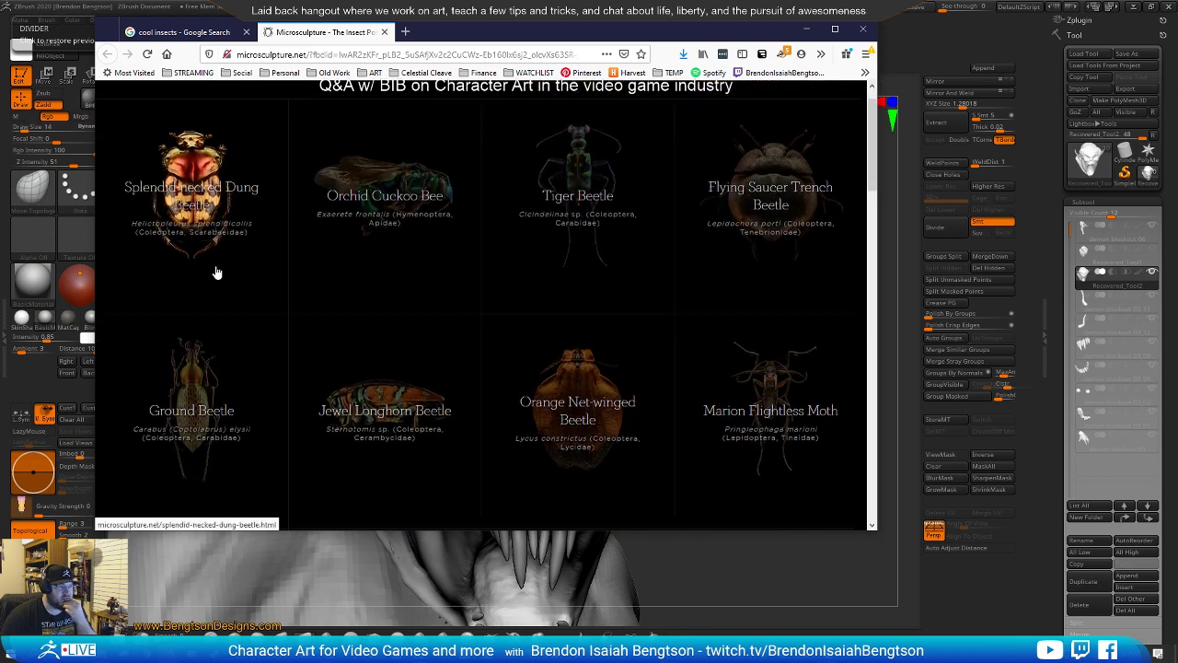
scroll(218, 273, "down", 3)
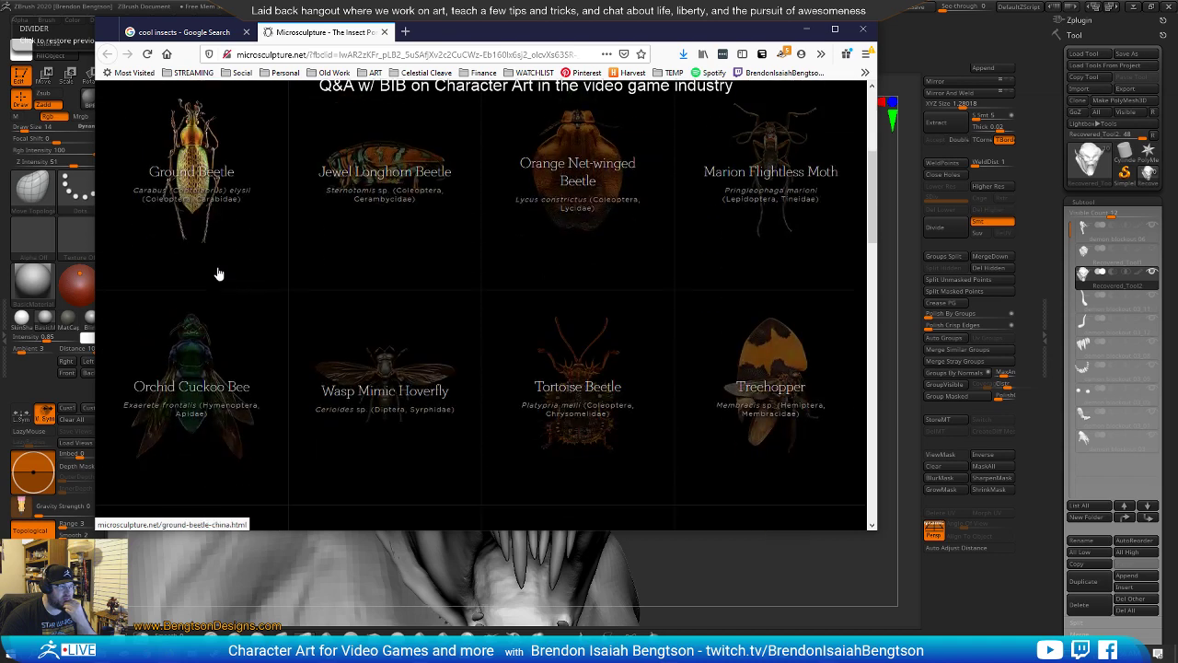
scroll(580, 397, "down", 3)
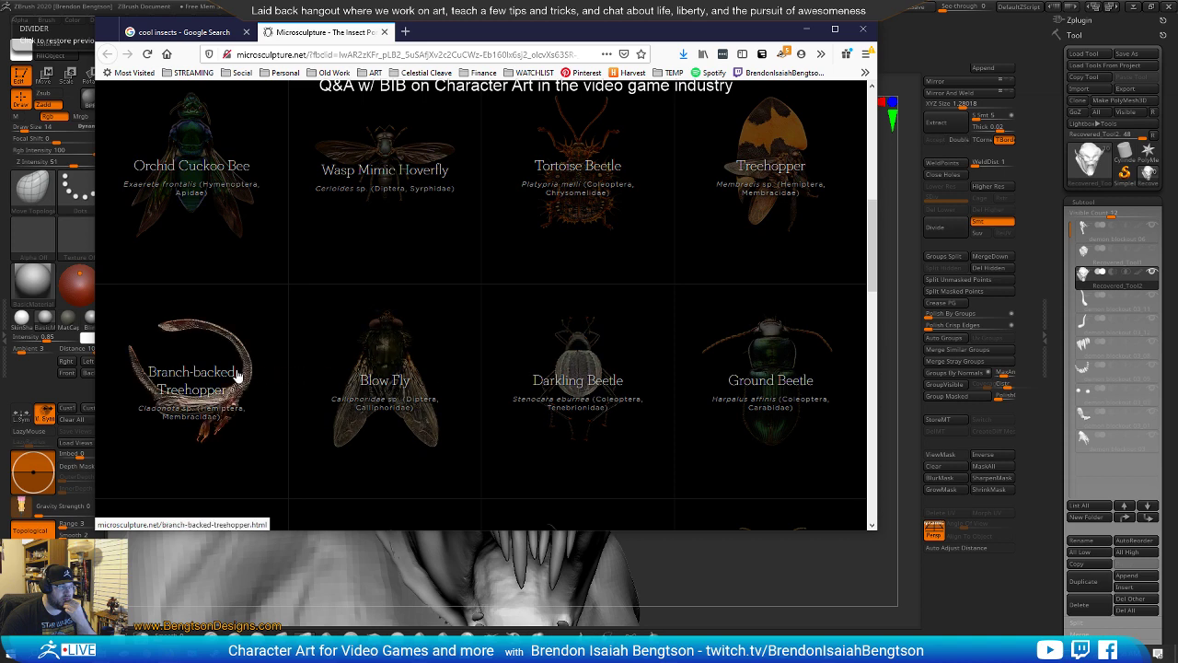
scroll(237, 375, "down", 5)
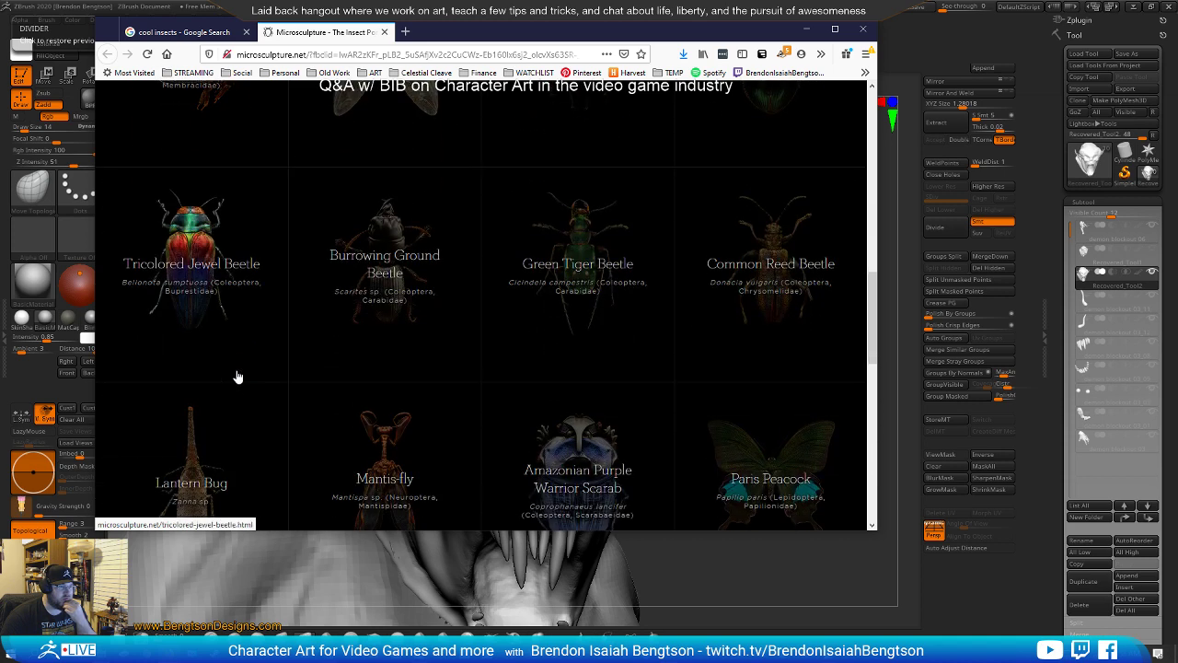
scroll(237, 376, "down", 3)
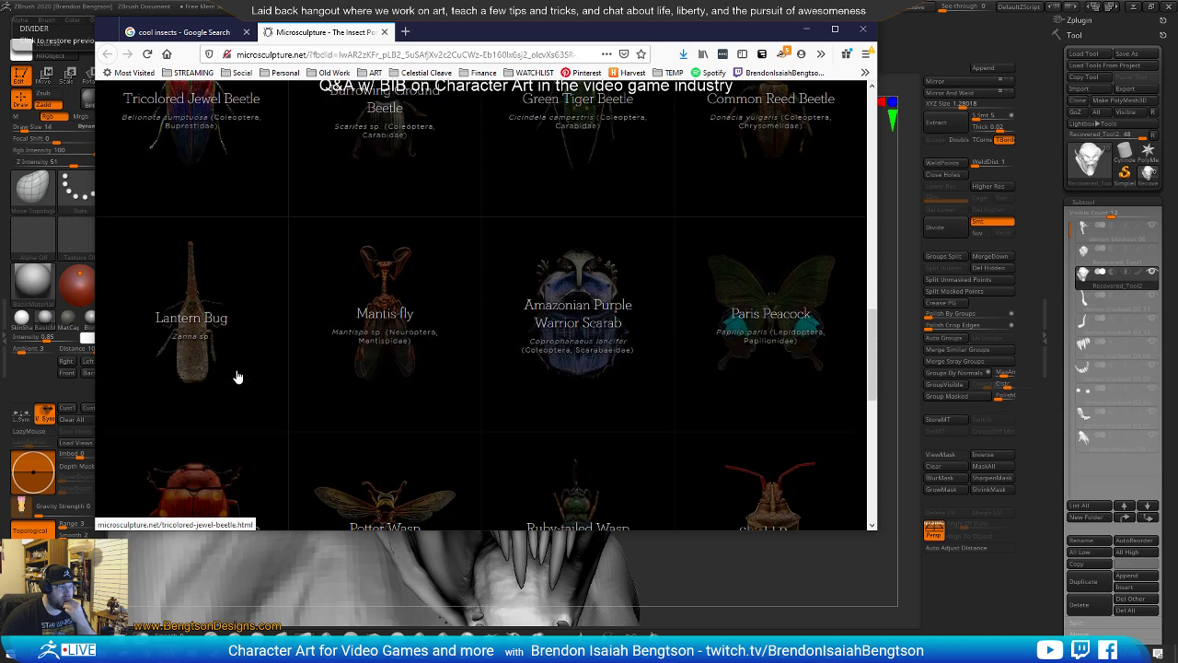
scroll(237, 375, "down", 4)
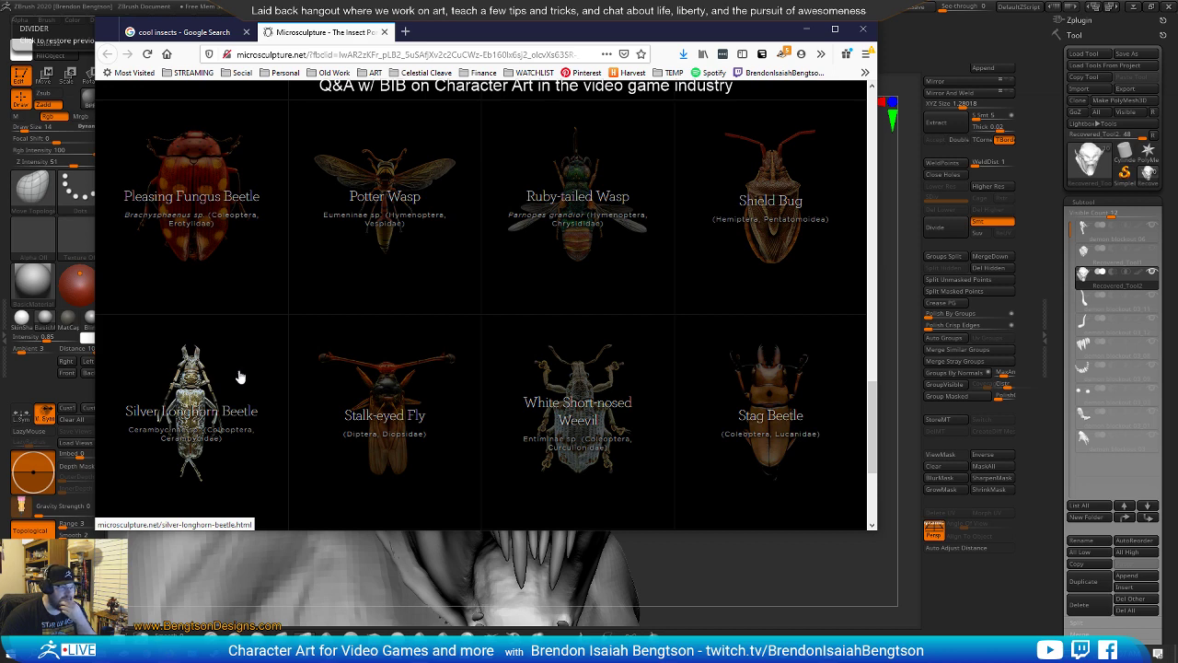
scroll(246, 373, "down", 3)
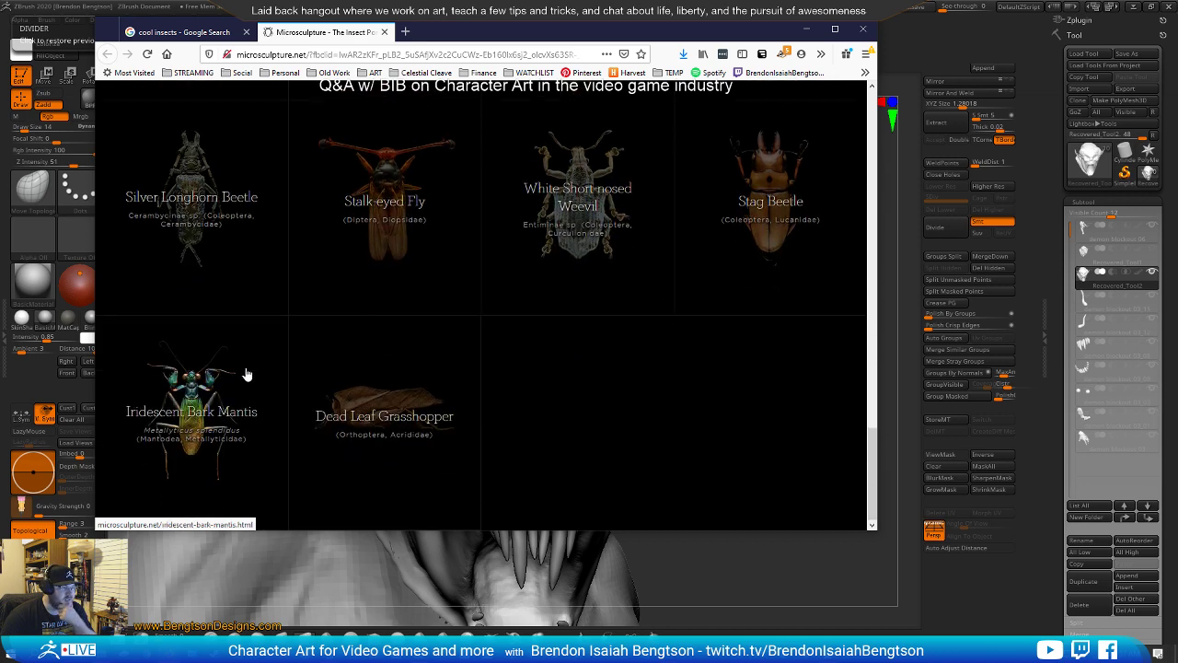
Open the Dead Leaf Grasshopper portrait and examine its wings, body and head up close
left_click(361, 394)
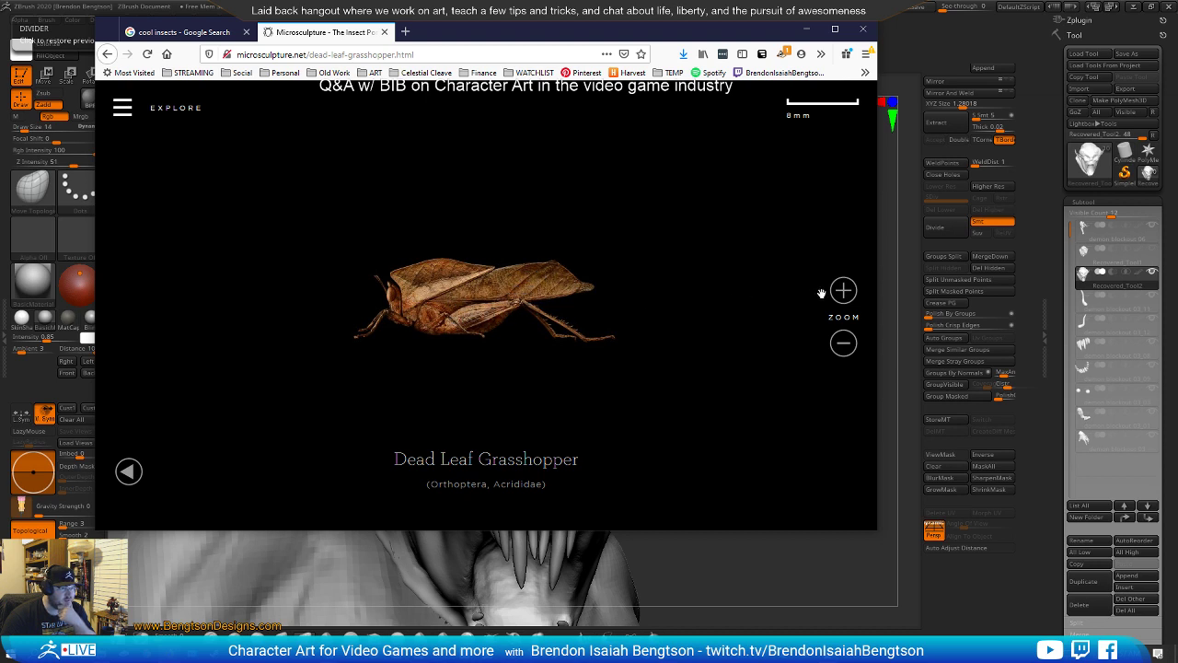
left_click(844, 291)
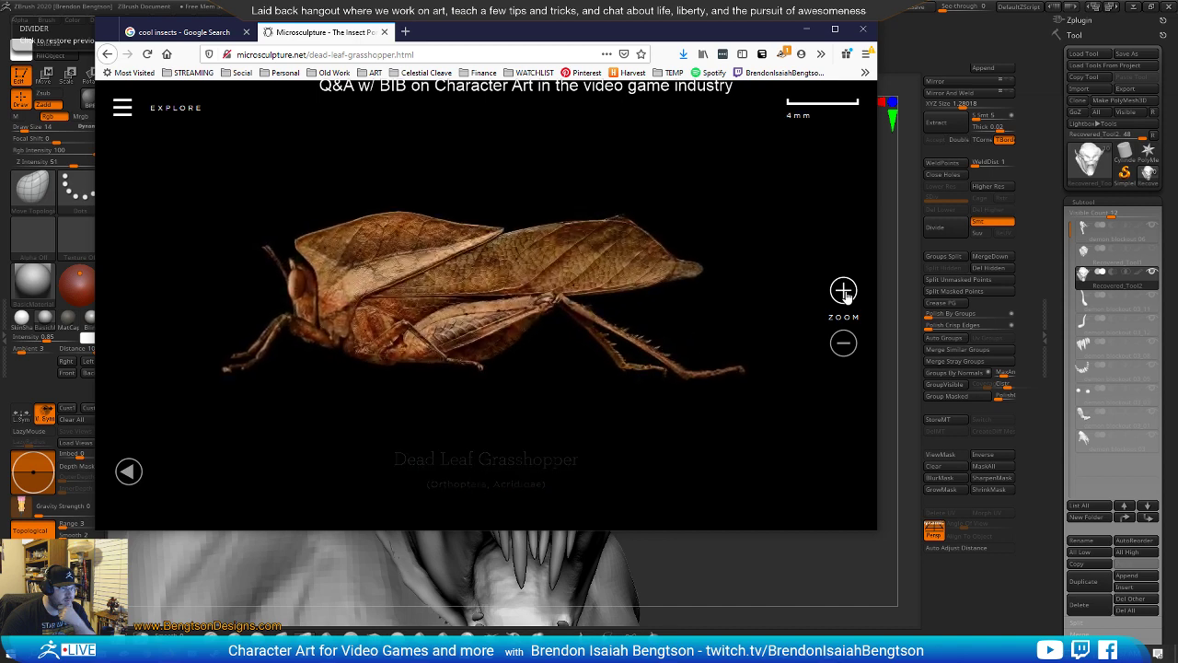
left_click(844, 291)
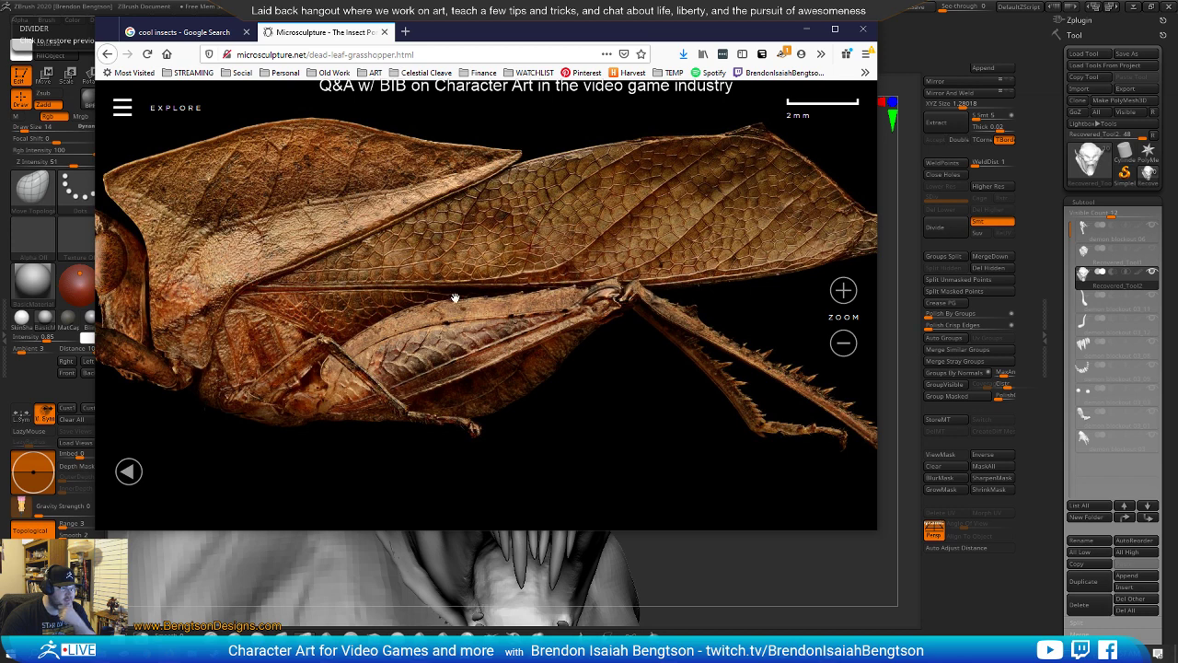
left_click_drag(282, 314, 491, 302)
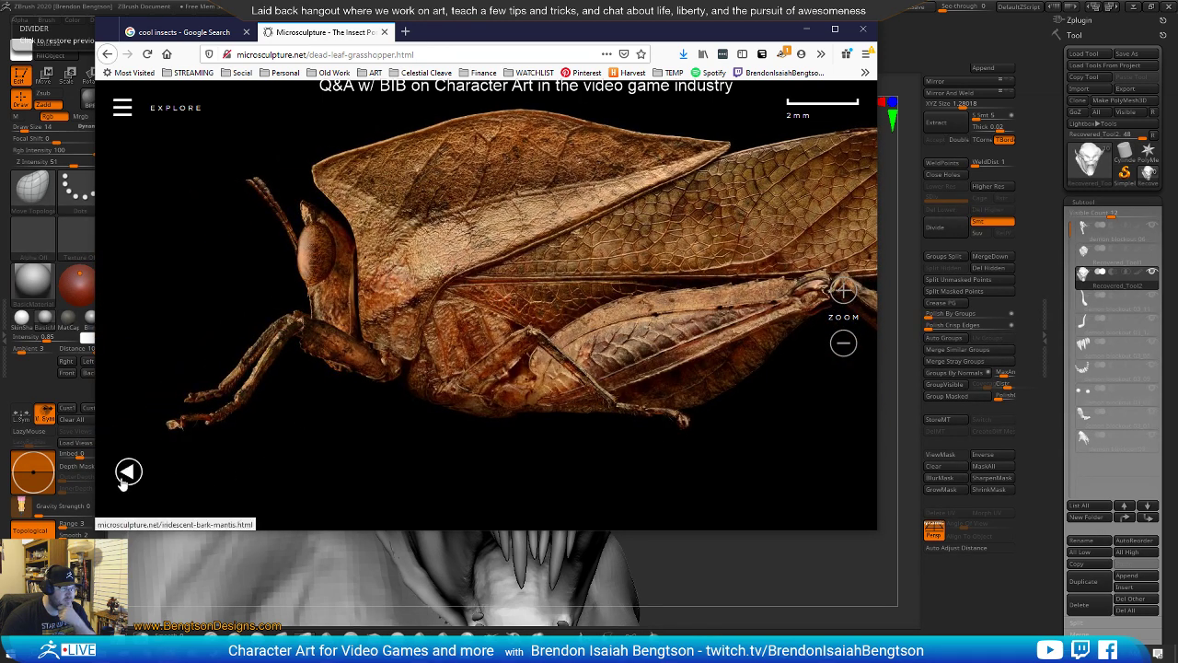
Go to the Iridescent Bark Mantis page, then return to the insect gallery and open the Tortoise Beetle portrait
left_click(129, 471)
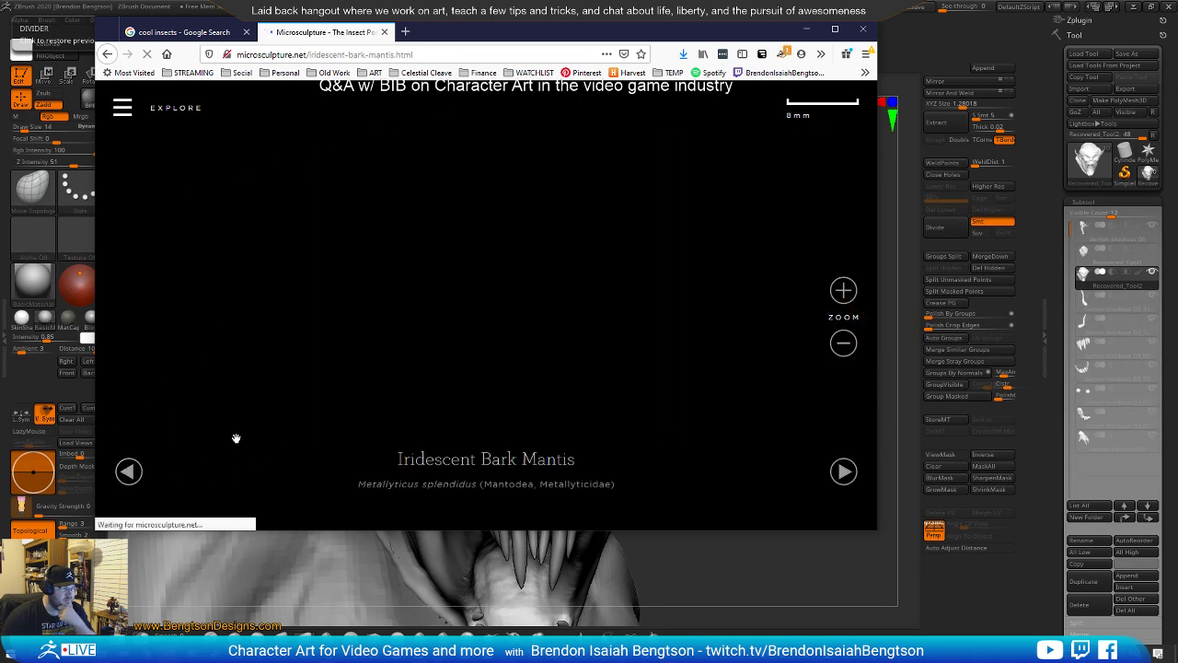
left_click(123, 108)
scroll(490, 274, "down", 2)
scroll(490, 274, "down", 1)
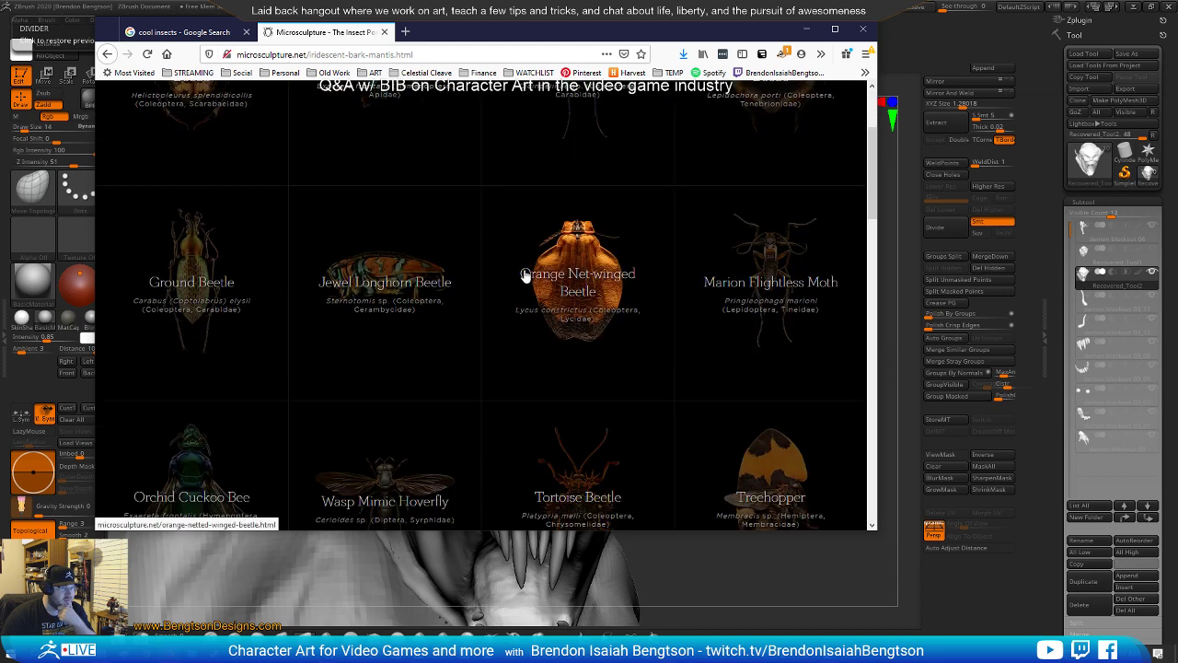
scroll(635, 301, "down", 3)
left_click(558, 319)
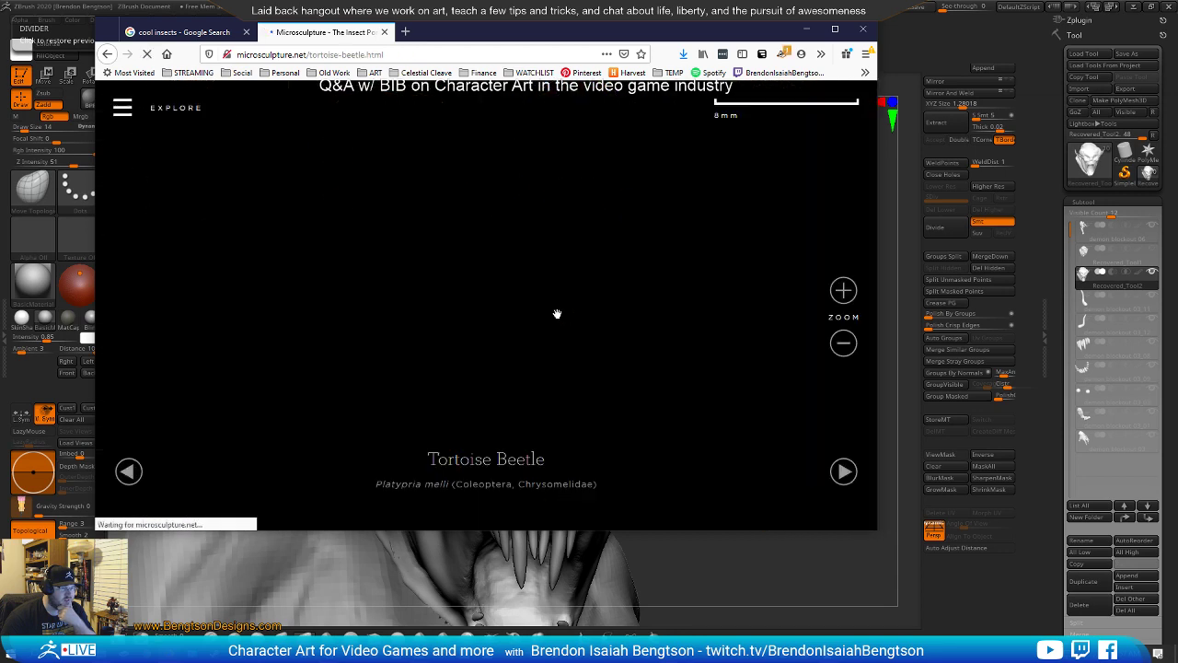
Examine the tortoise beetle's head, compound eyes and the branching spines beside them at high magnification
left_click(843, 290)
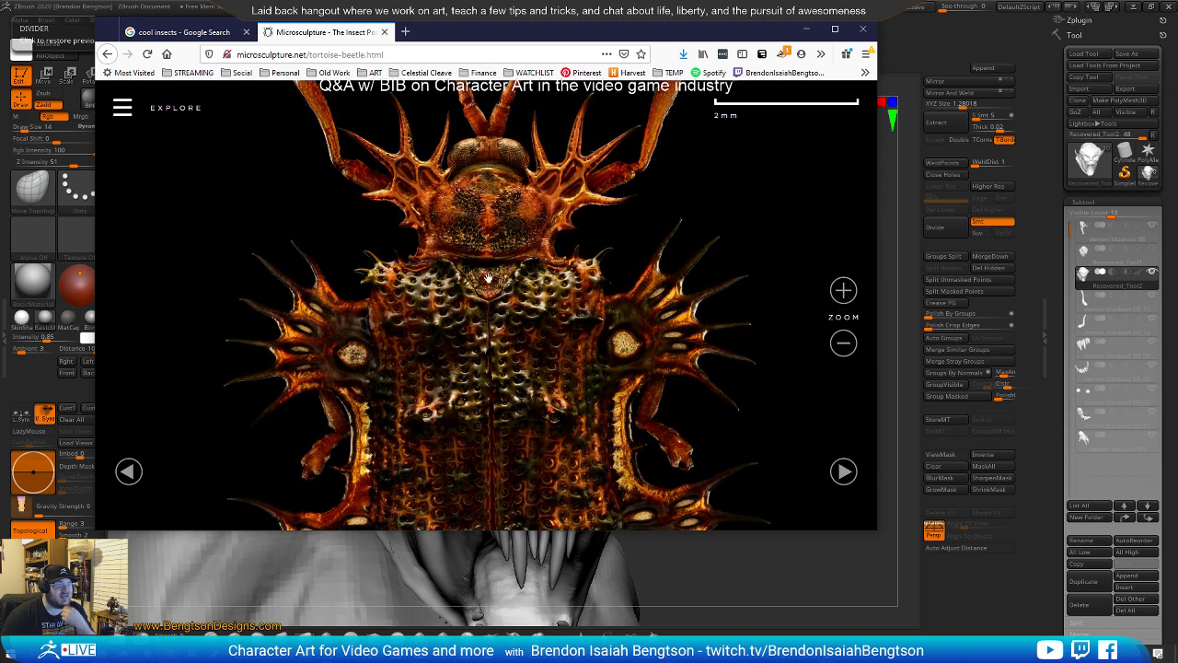
left_click_drag(478, 252, 459, 391)
scroll(393, 313, "up", 2)
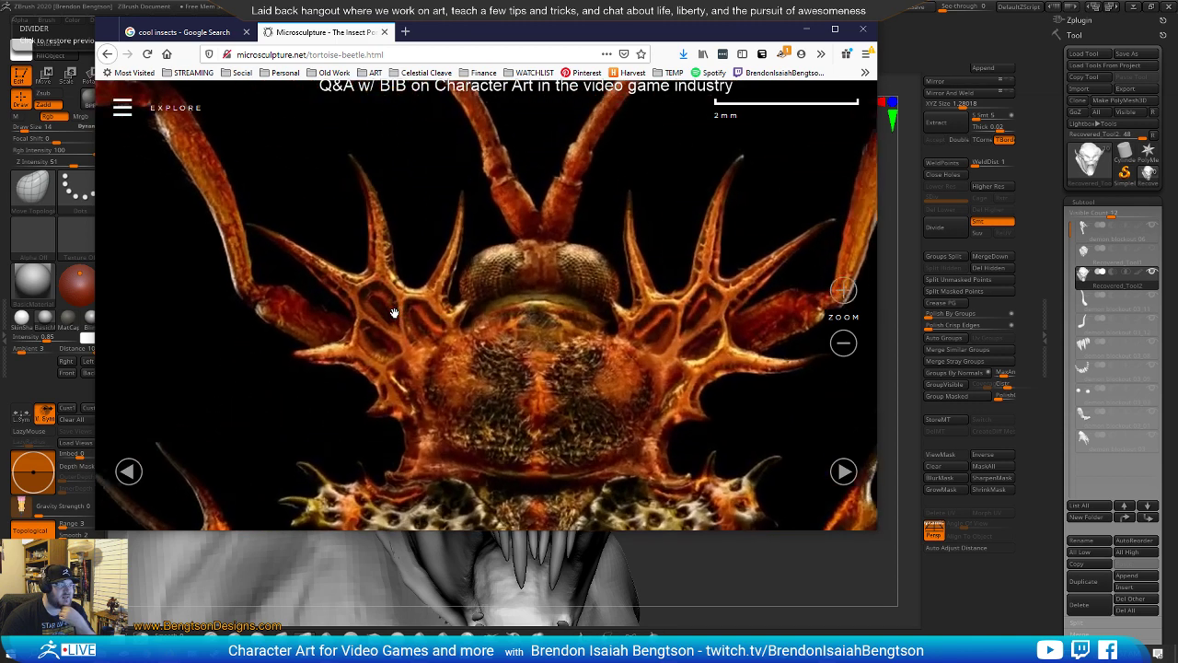
scroll(425, 287, "up", 2)
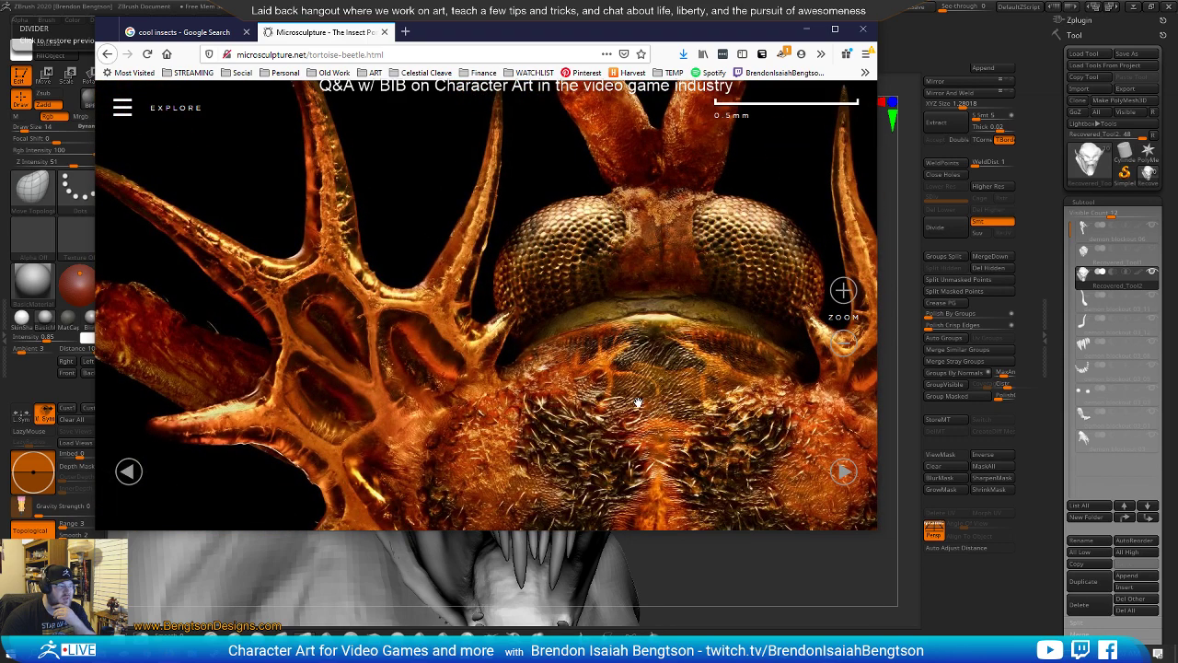
left_click_drag(614, 416, 691, 434)
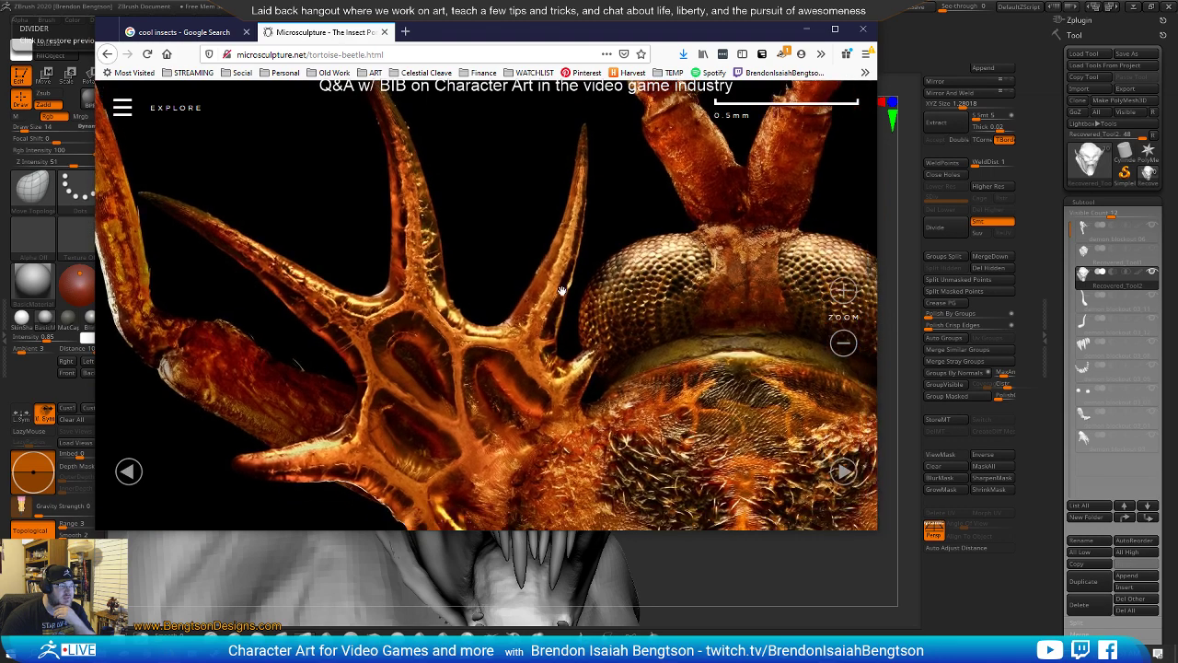
left_click_drag(744, 365, 533, 473)
left_click_drag(722, 430, 585, 187)
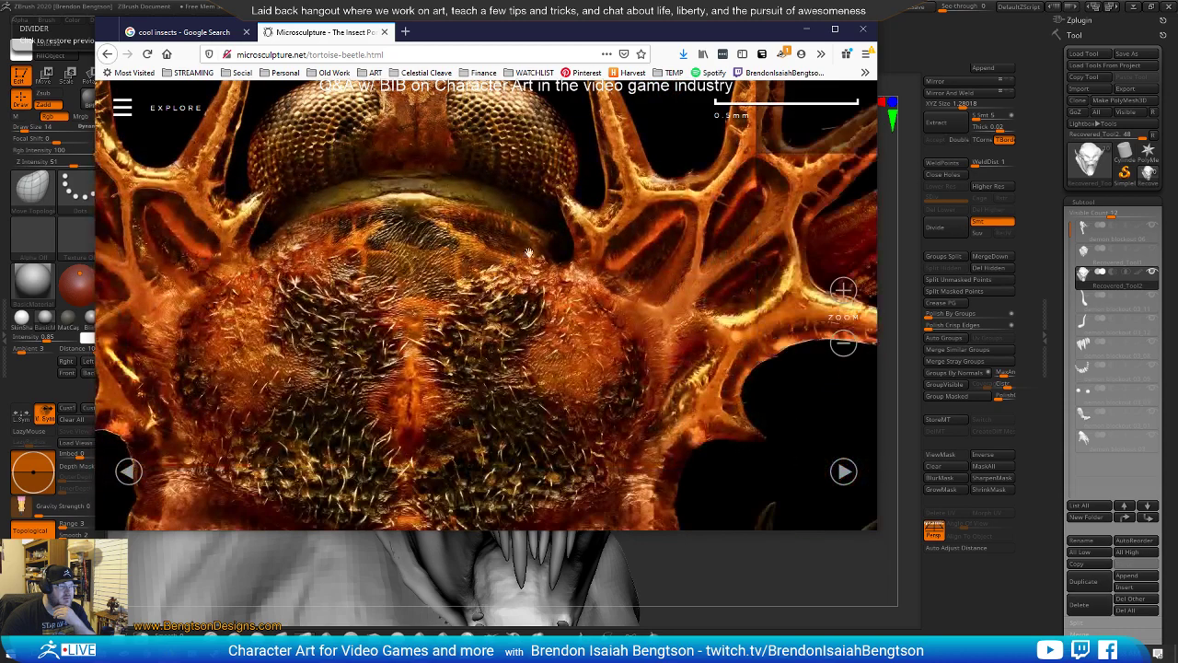
Inspect the wrinkled skin and fine hairs on the tortoise beetle's thorax behind the head
scroll(430, 241, "up", 3)
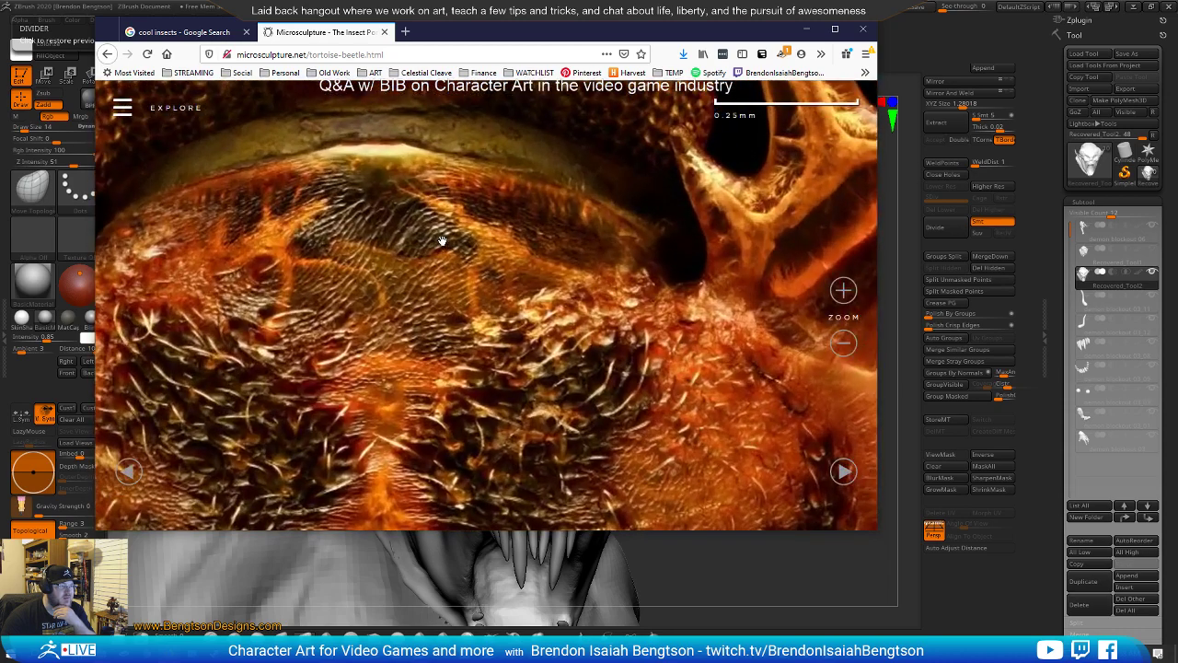
left_click_drag(454, 214, 532, 238)
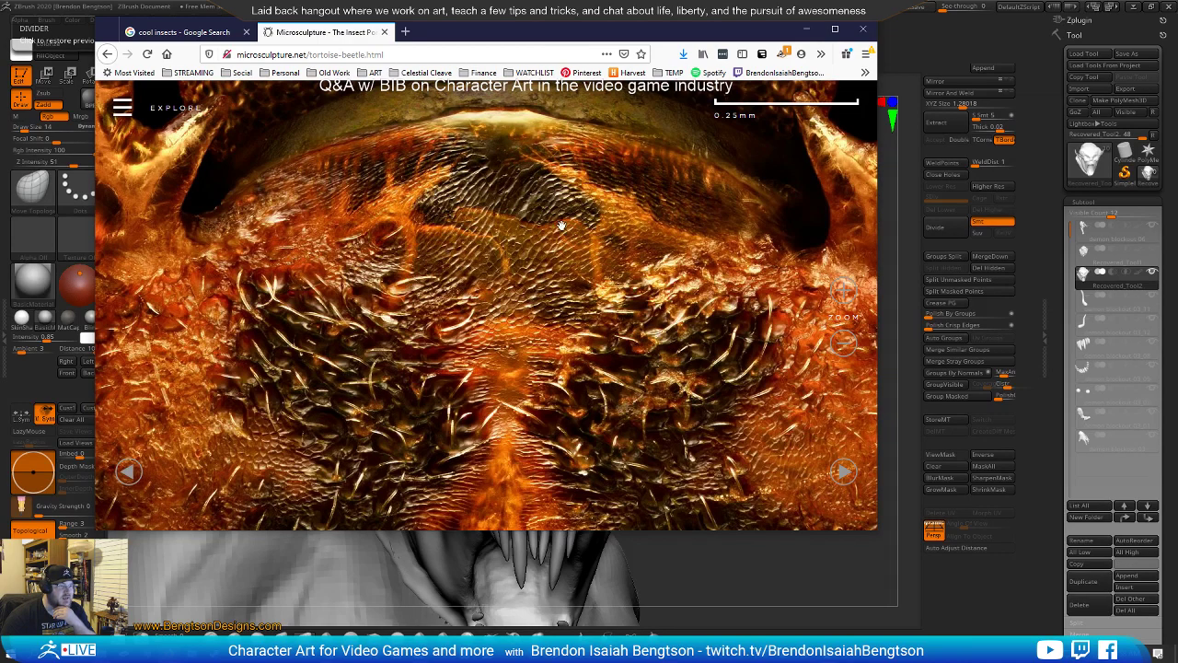
scroll(586, 296, "up", 3)
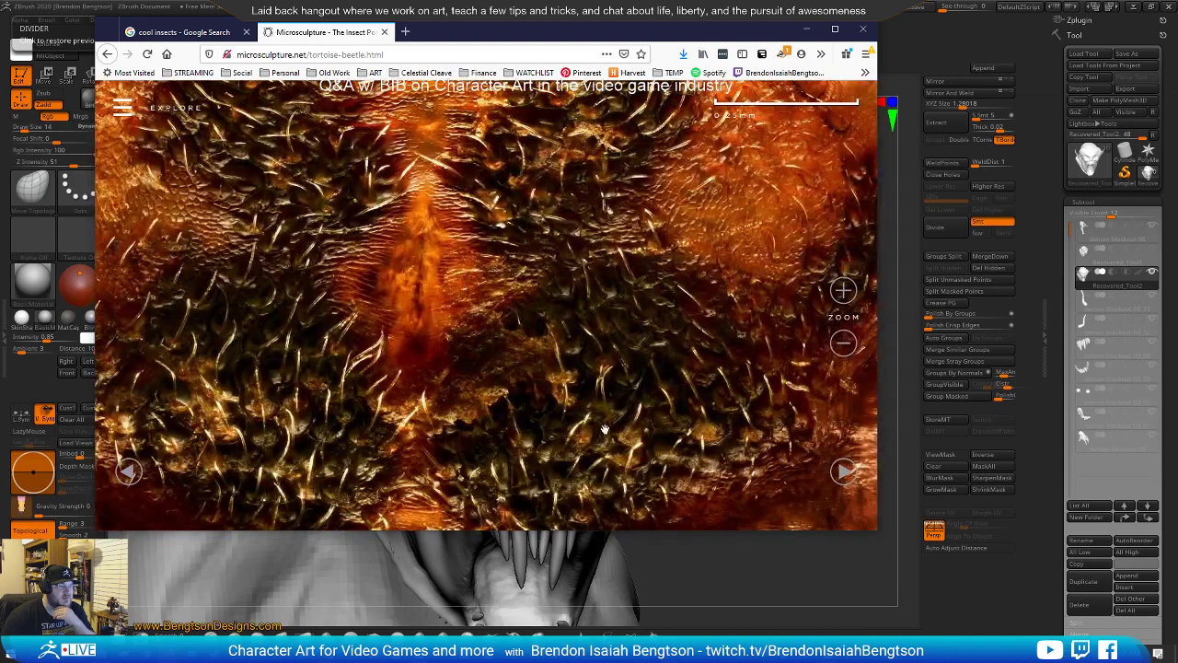
Study the pitted surface of the tortoise beetle's wing case and the curved spikes along its edge
scroll(526, 271, "down", 3)
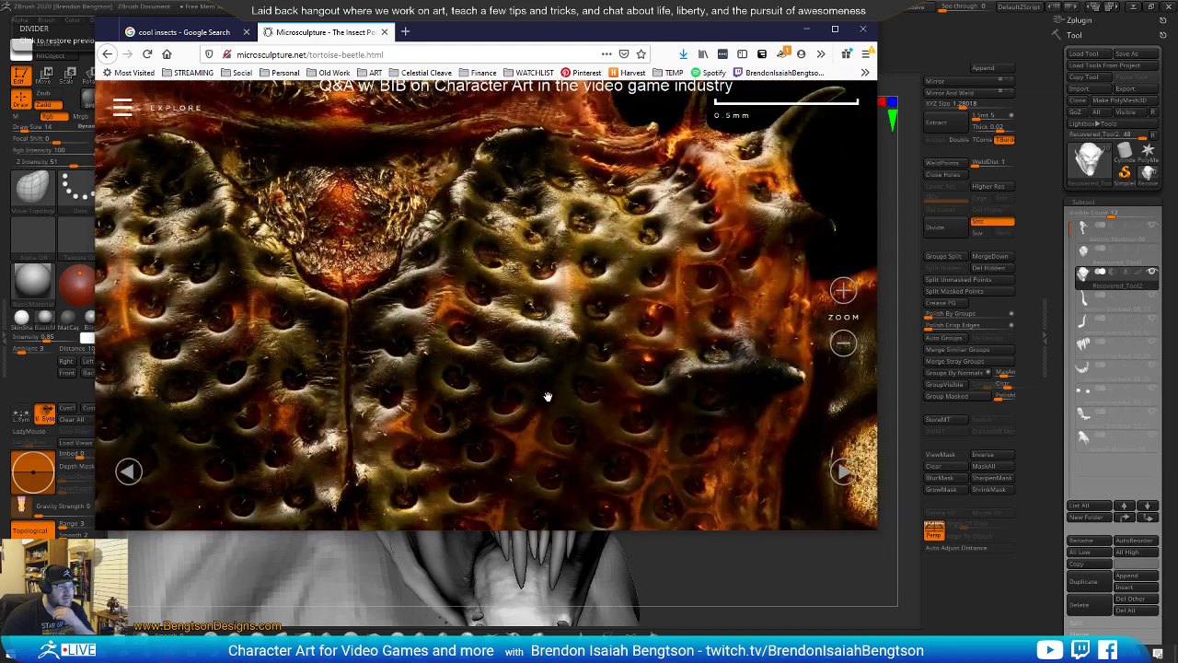
left_click_drag(737, 280, 487, 328)
scroll(519, 280, "up", 3)
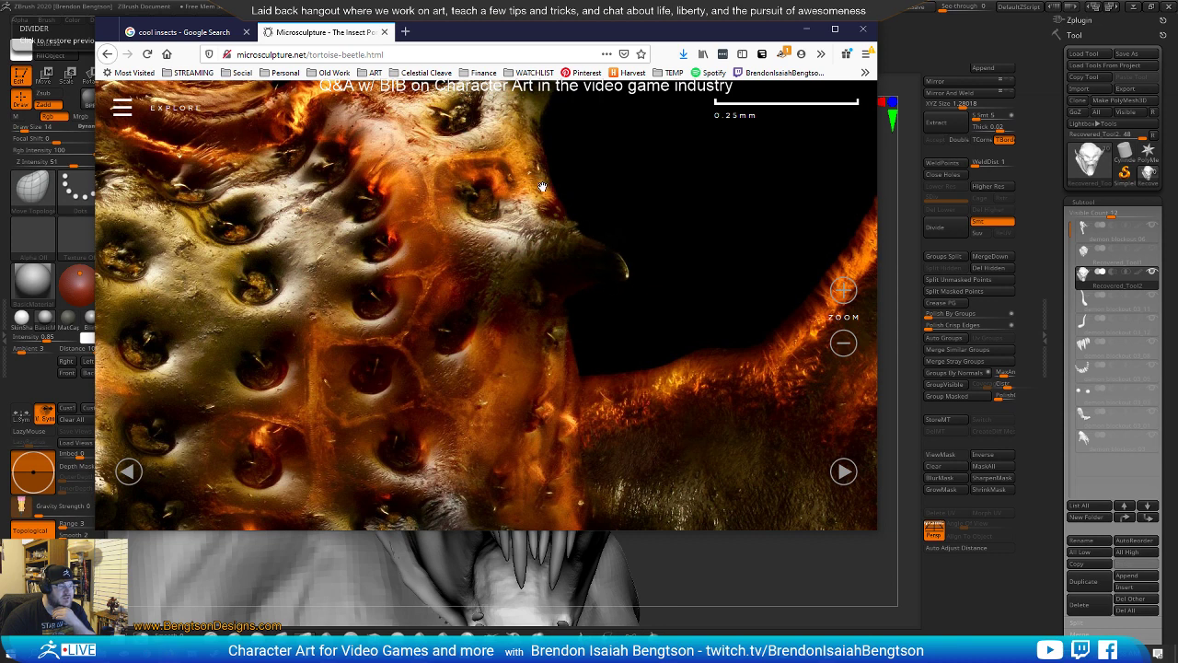
left_click_drag(583, 229, 517, 422)
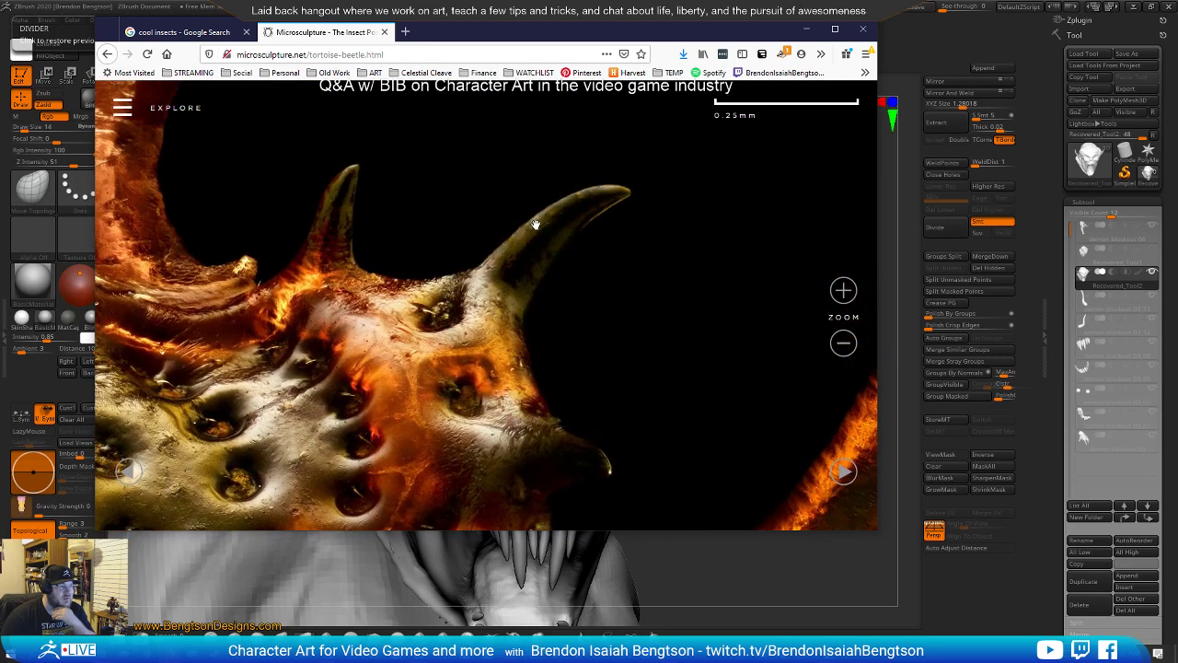
left_click_drag(522, 459, 526, 357)
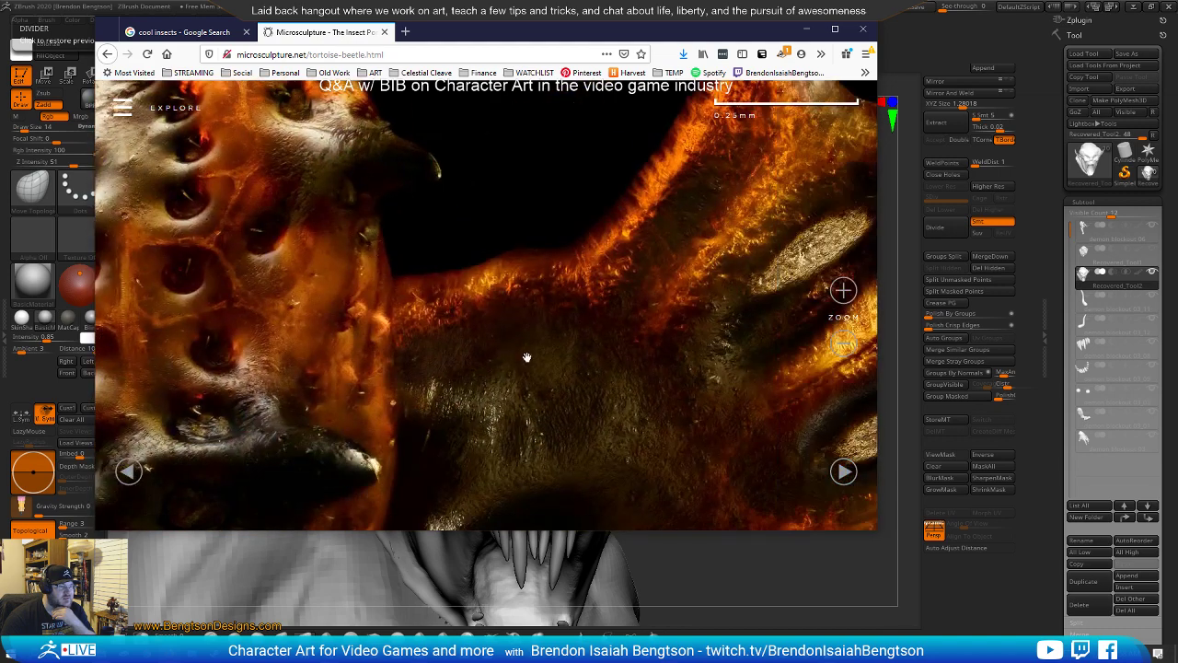
left_click_drag(377, 420, 468, 276)
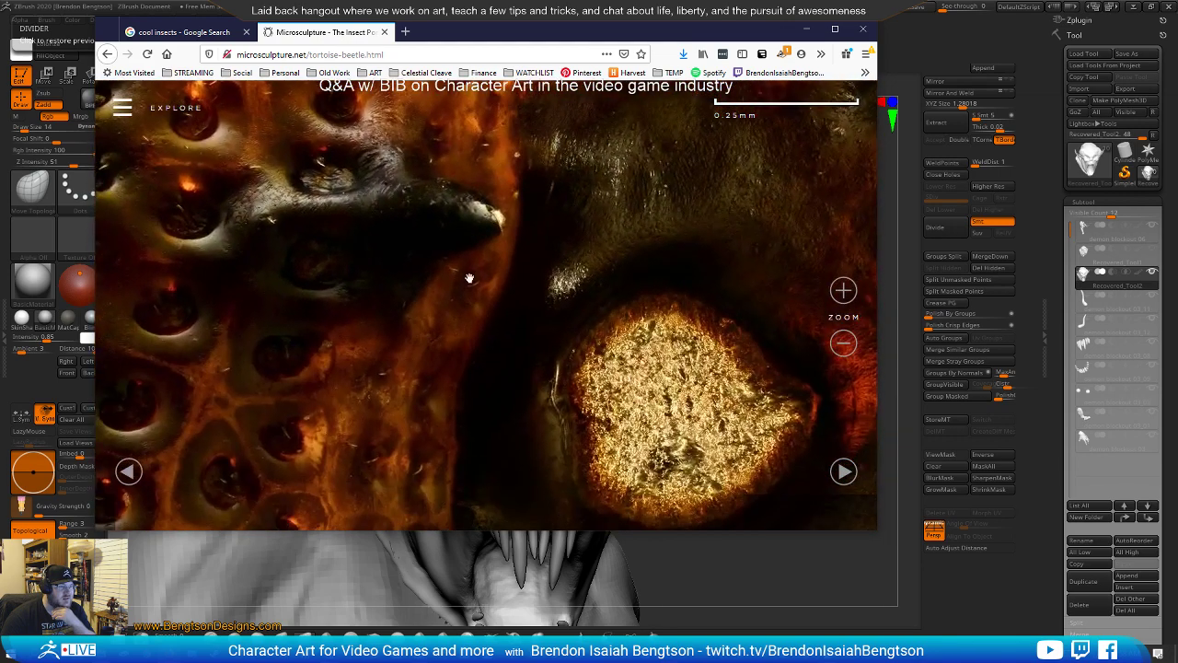
Review the tortoise beetle's overall shell shape, spiny side flanges and serrated rear edge
scroll(470, 277, "down", 5)
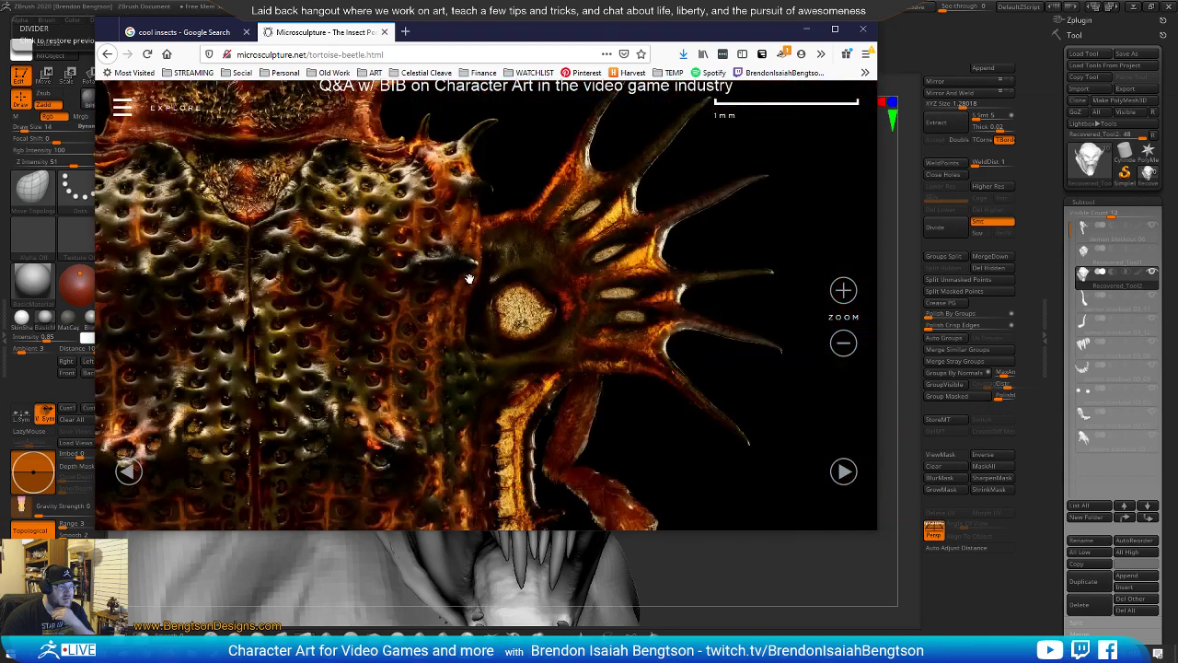
scroll(438, 352, "down", 3)
left_click_drag(457, 394, 382, 239)
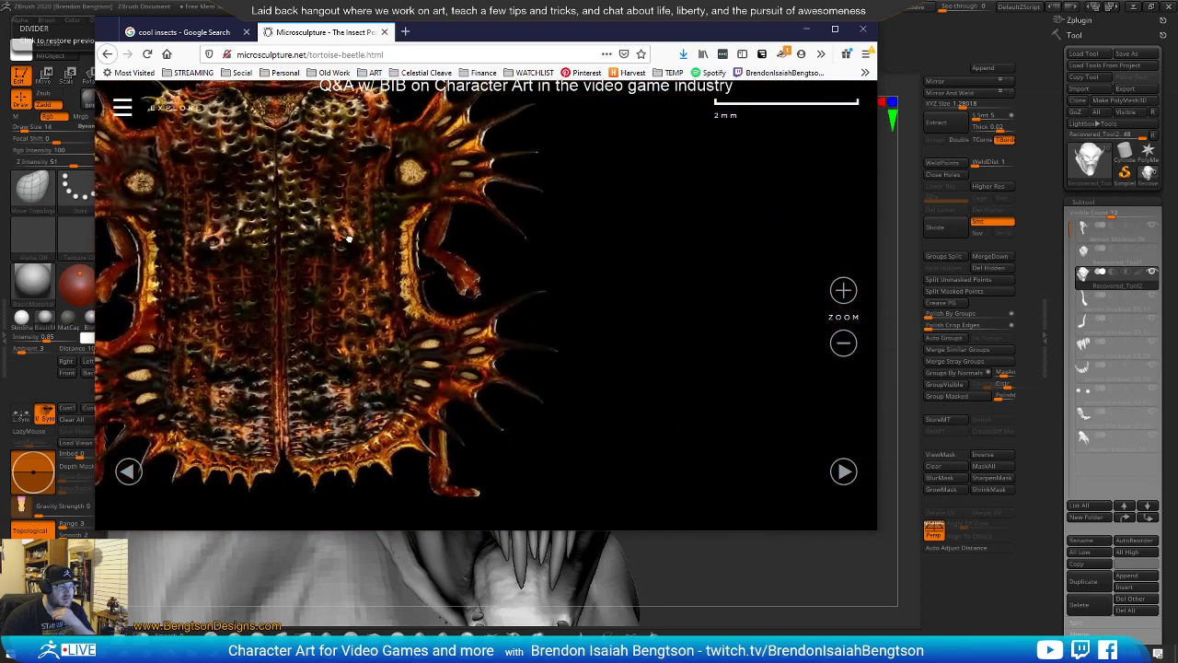
left_click_drag(434, 330, 673, 295)
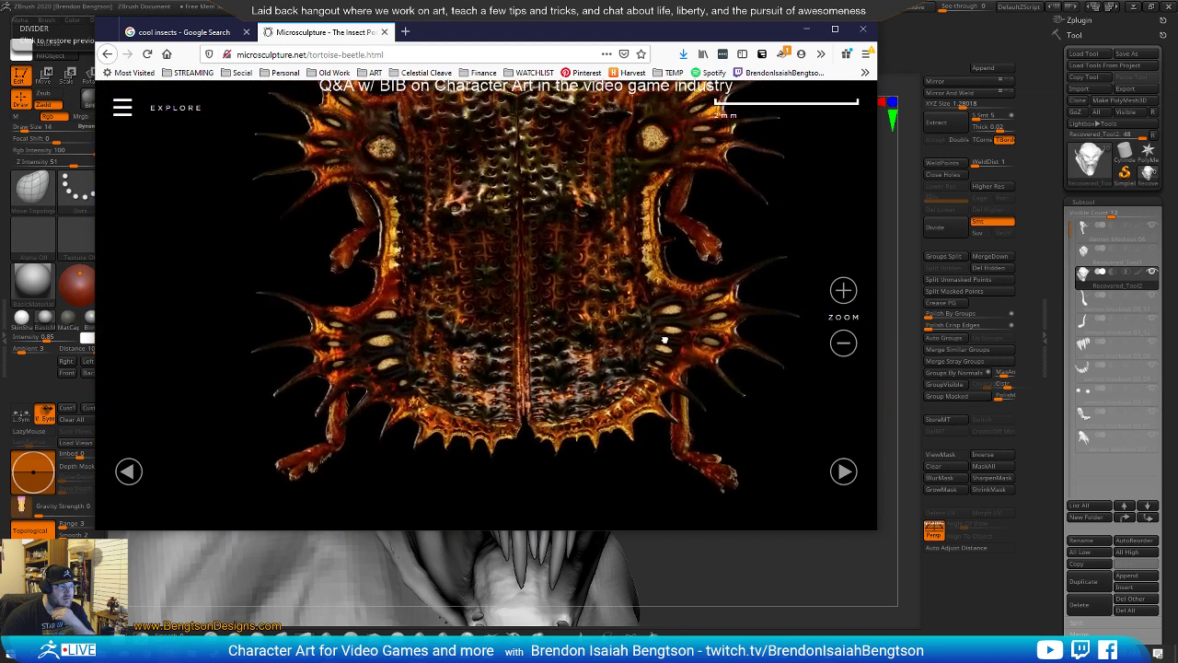
Open the Marion Flightless Moth portrait and examine its scaly abdomen and orange legs up close
left_click(123, 109)
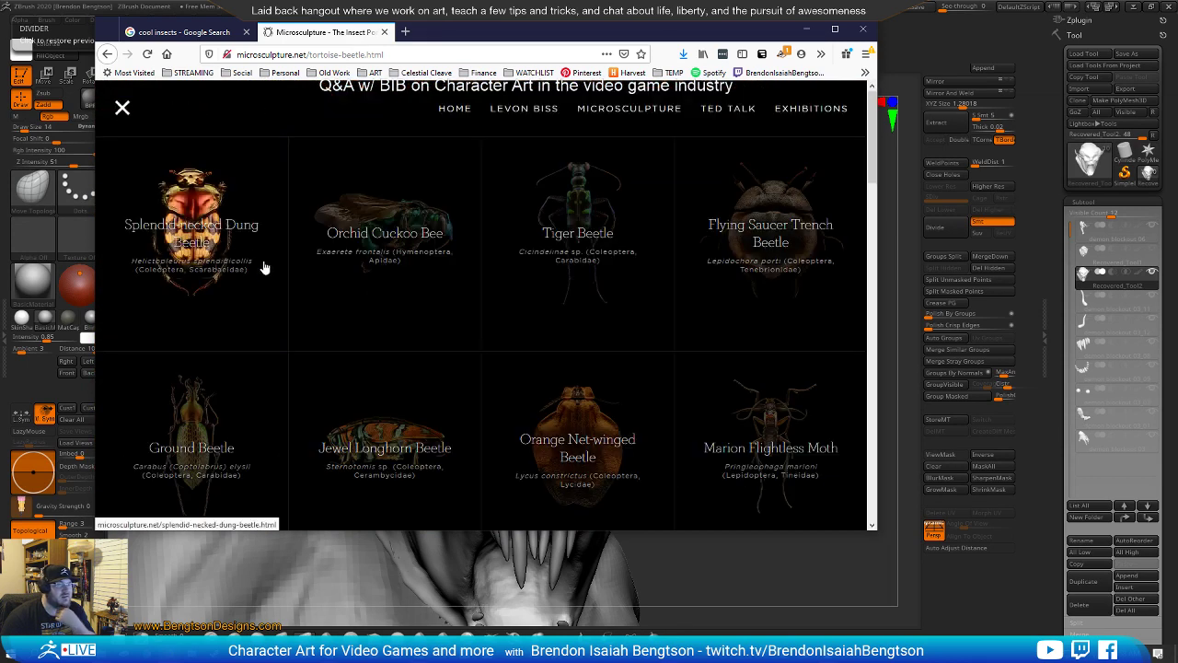
left_click(764, 415)
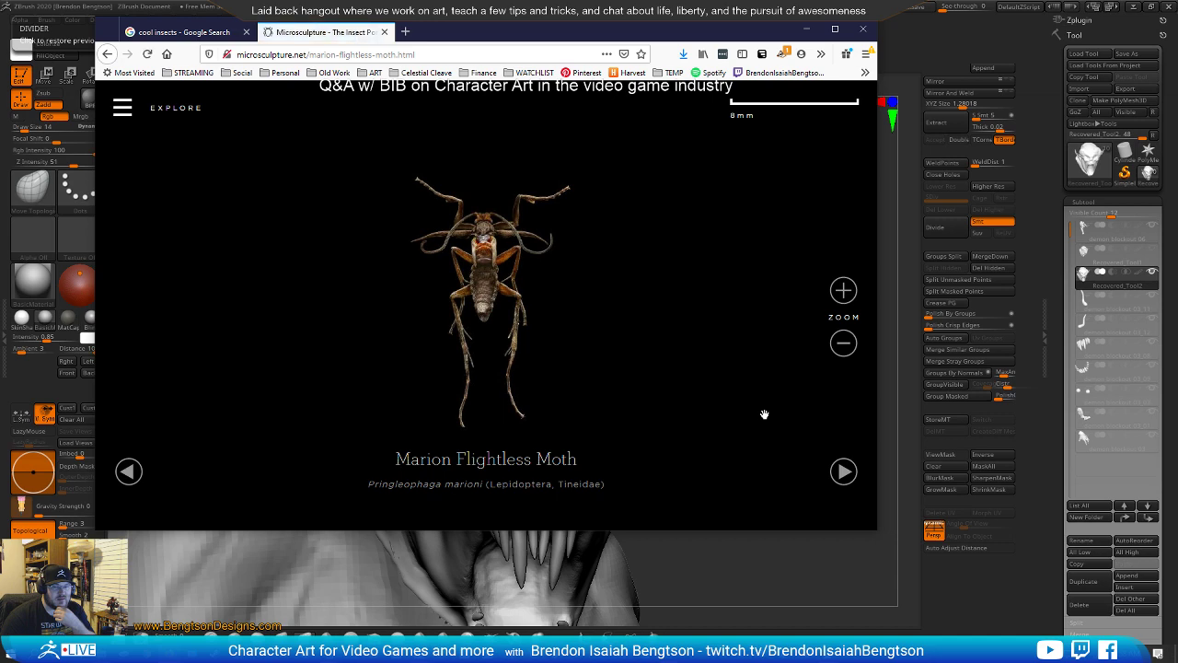
scroll(497, 262, "up", 10)
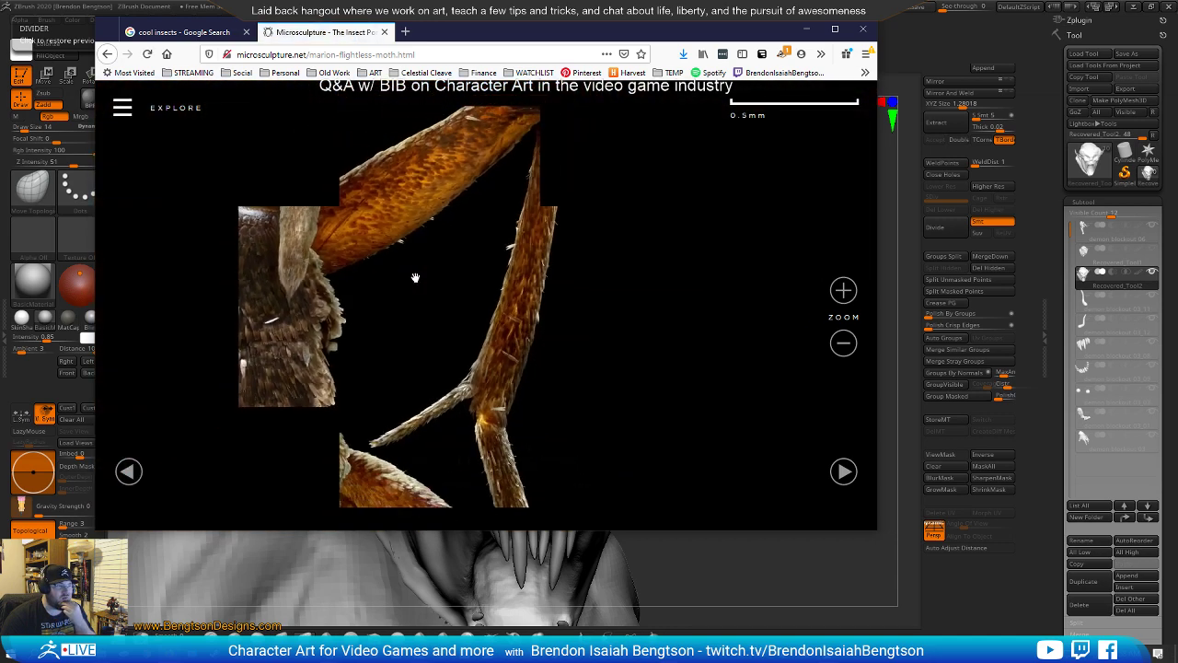
scroll(407, 264, "down", 3)
left_click_drag(475, 227, 650, 225)
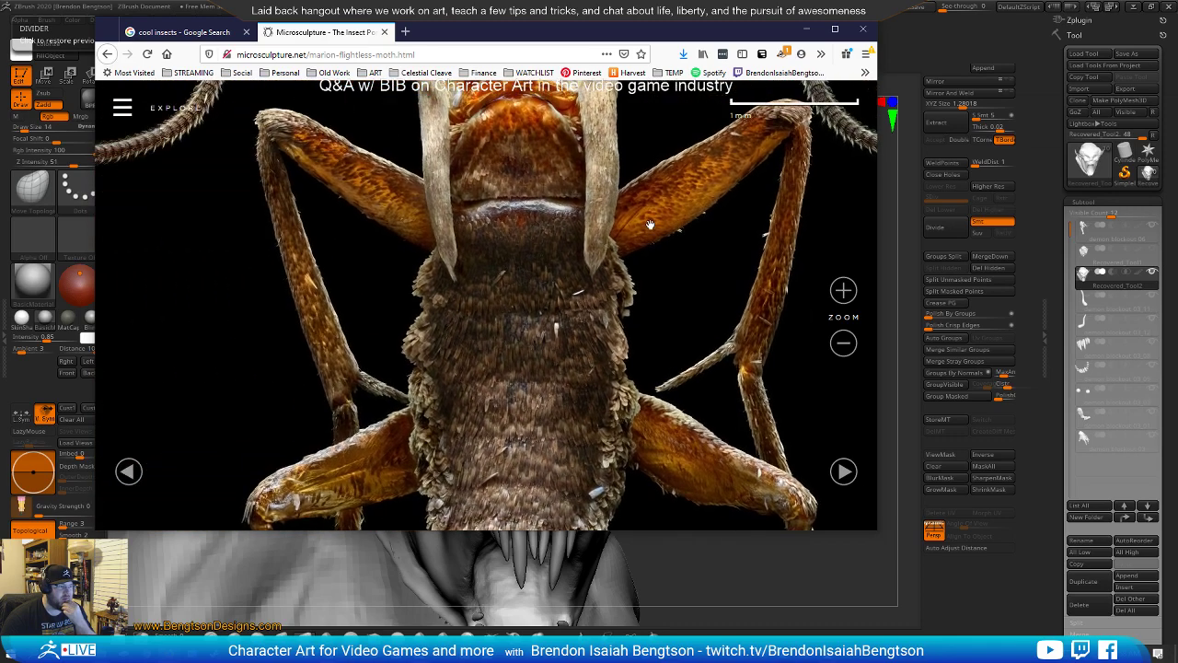
Study the moth's head, with its bristly front tufts, eyes and segmented antennae
left_click_drag(367, 183, 417, 291)
left_click_drag(480, 164, 463, 307)
left_click_drag(537, 191, 426, 305)
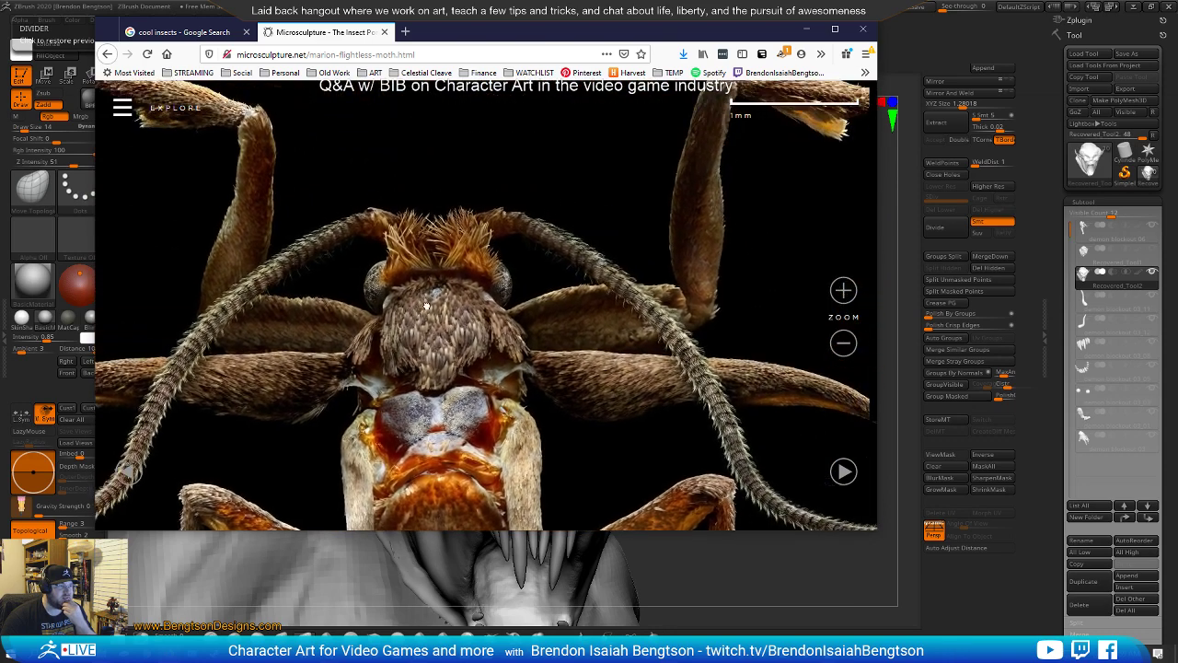
left_click_drag(370, 228, 424, 194)
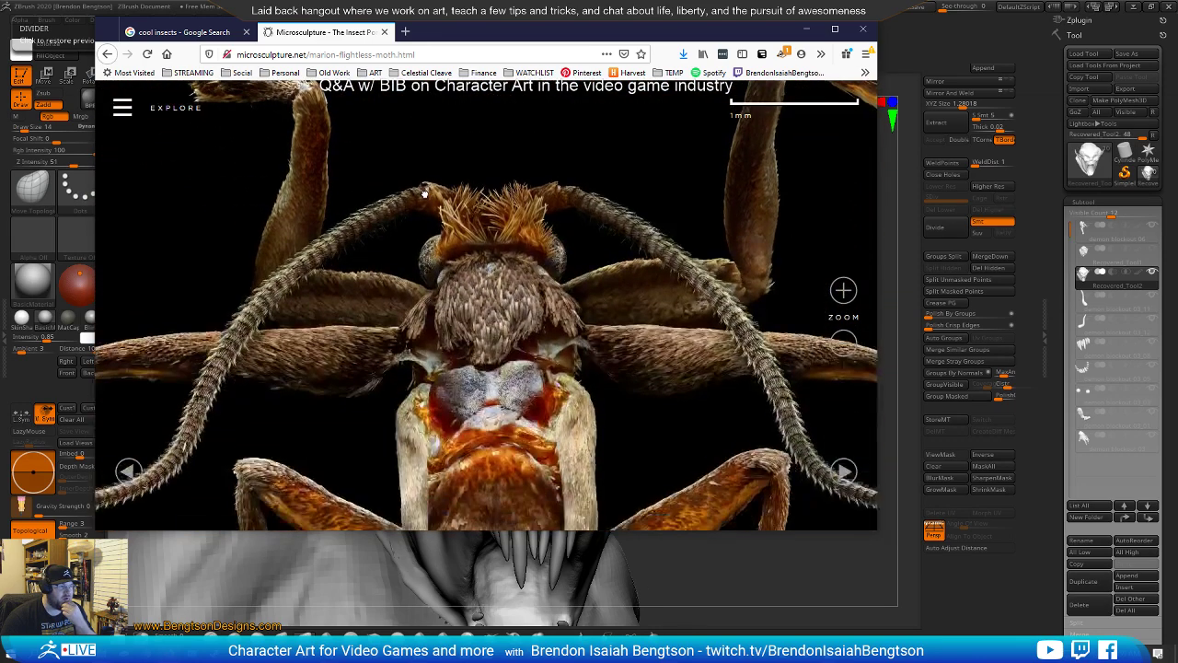
Inspect the moth's curled antenna, reduced wings and scale-covered abdomen down to its tip
left_click_drag(349, 380, 524, 253)
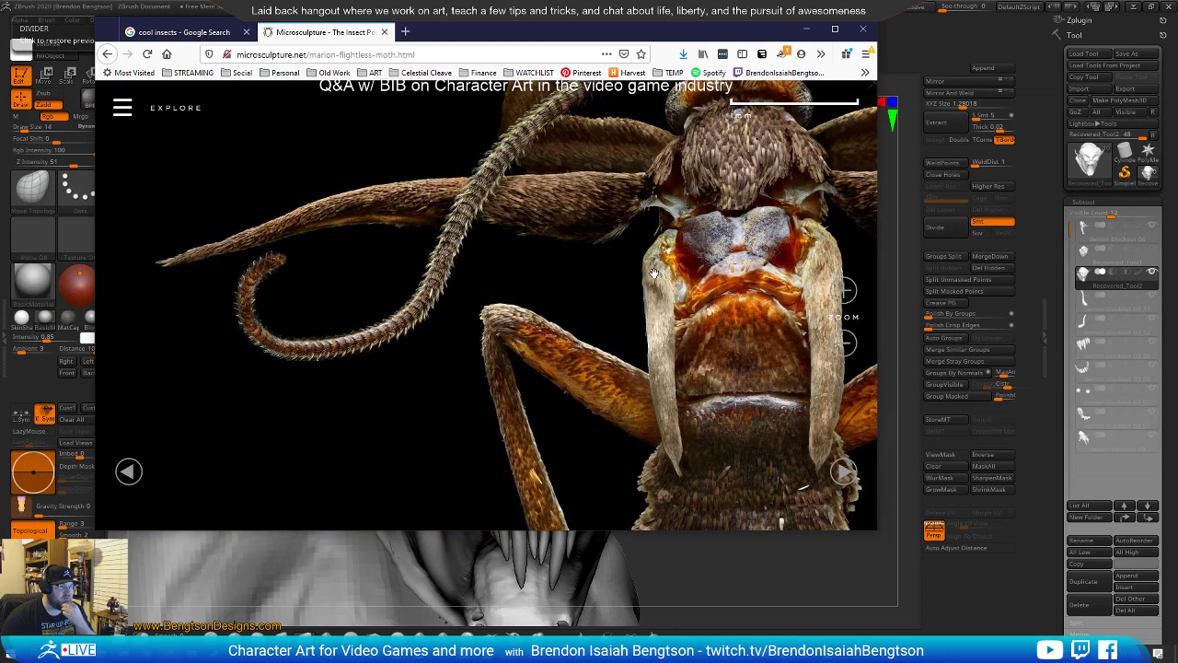
left_click_drag(755, 378, 519, 109)
left_click_drag(579, 405, 476, 180)
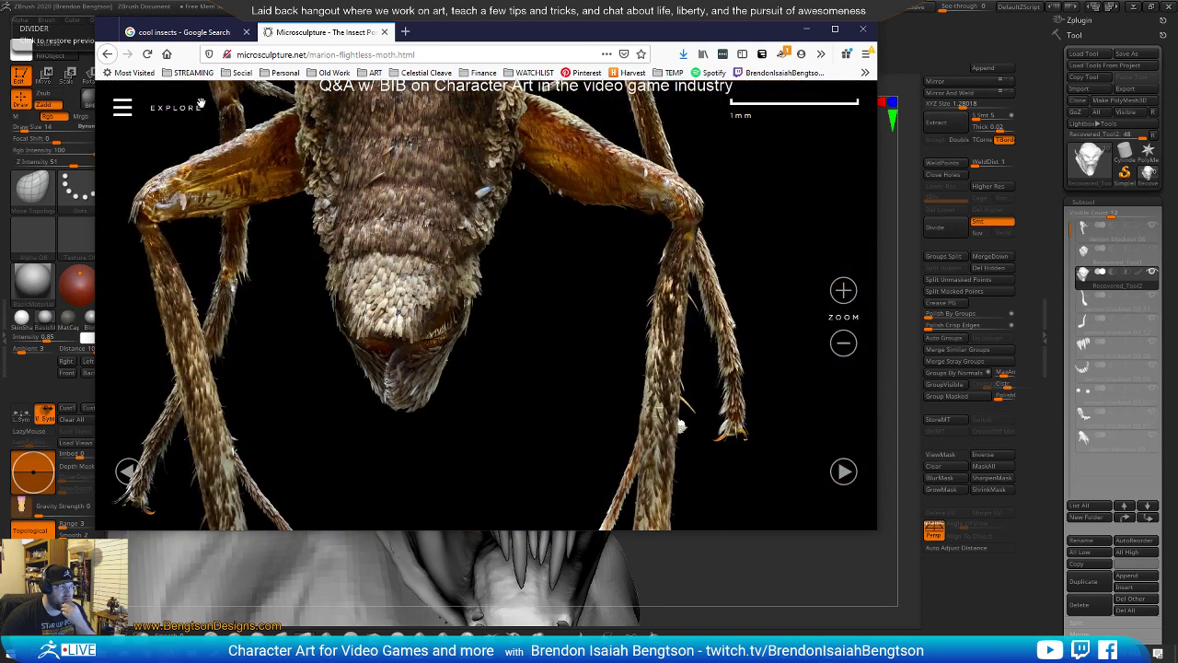
Open the Flying Saucer Trench Beetle portrait and examine the scale texture on its wing case, thorax and head
left_click(122, 108)
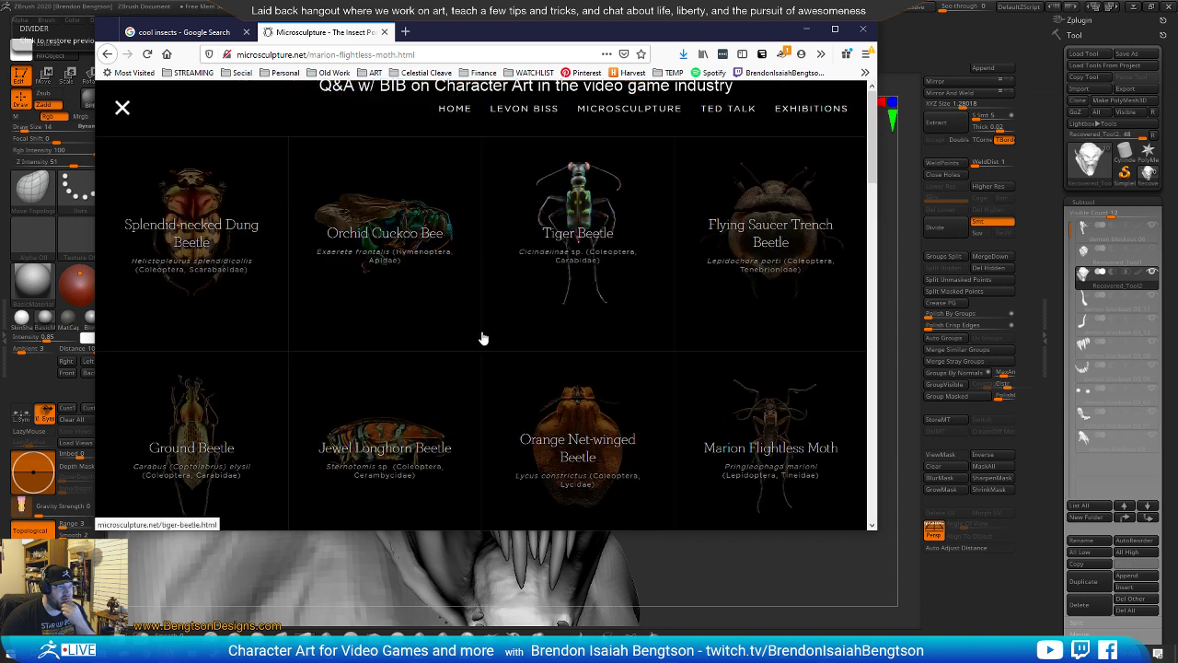
left_click(773, 225)
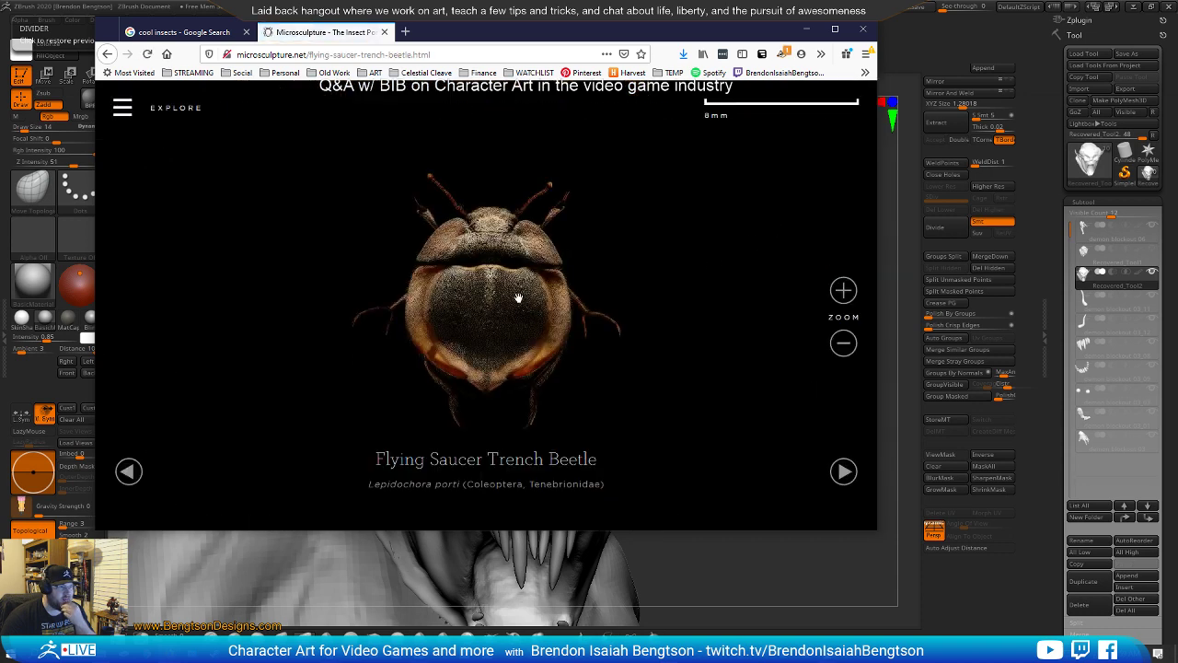
scroll(491, 295, "up", 2)
scroll(491, 294, "up", 3)
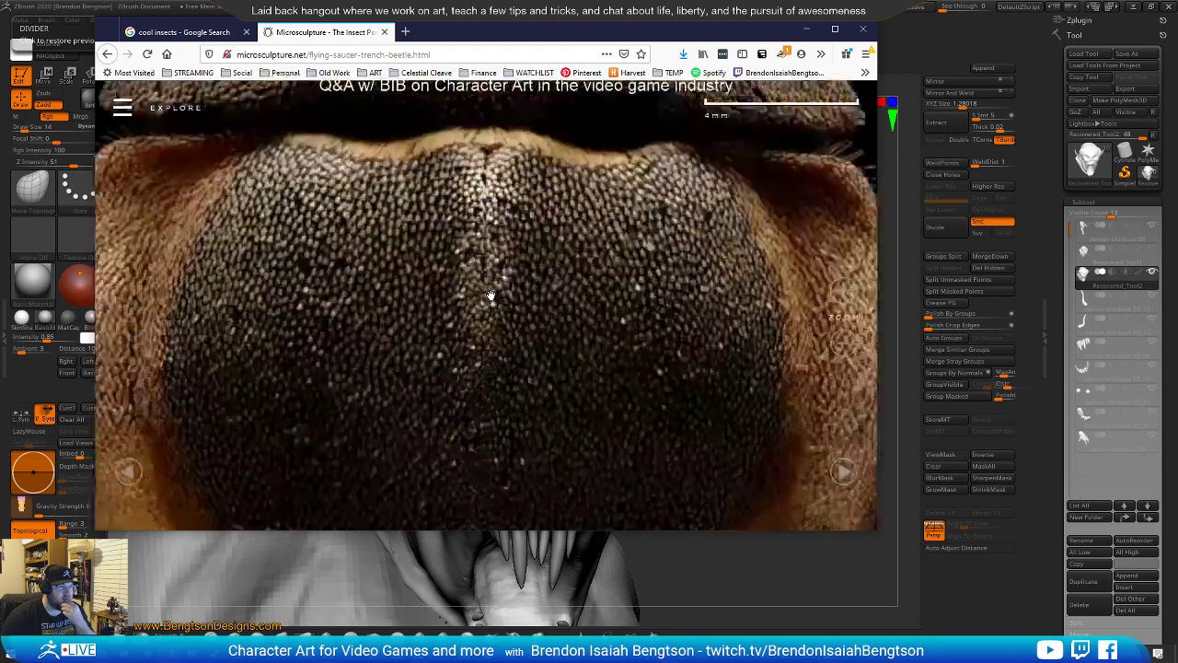
left_click_drag(490, 294, 400, 355)
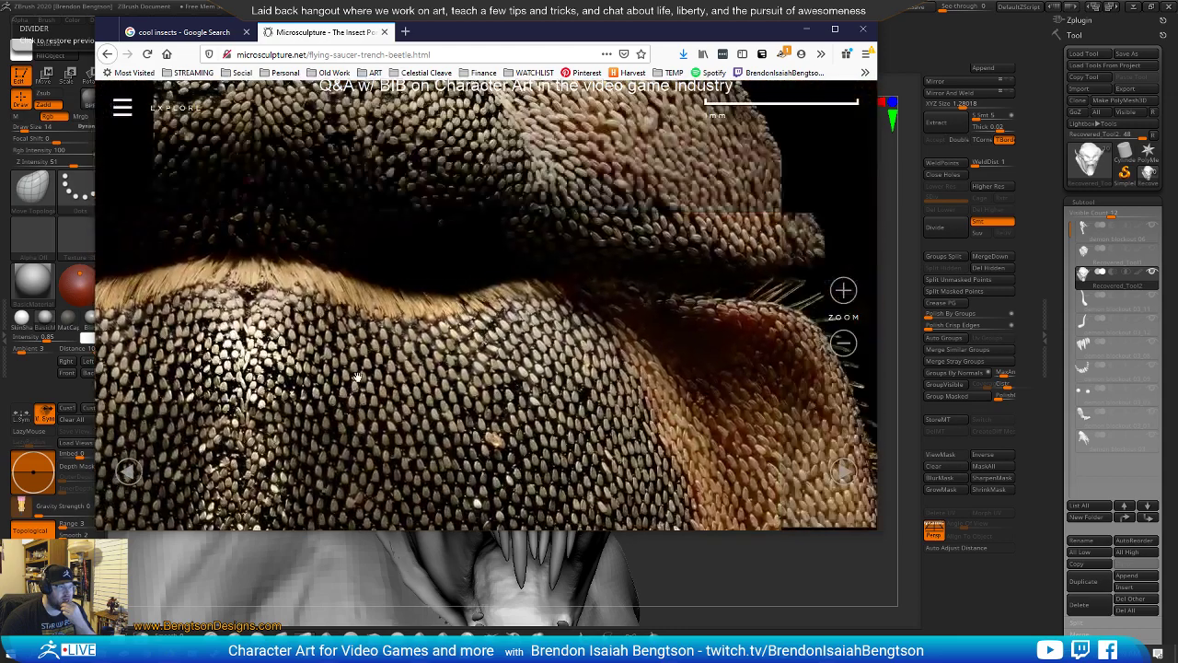
left_click_drag(489, 244, 488, 412)
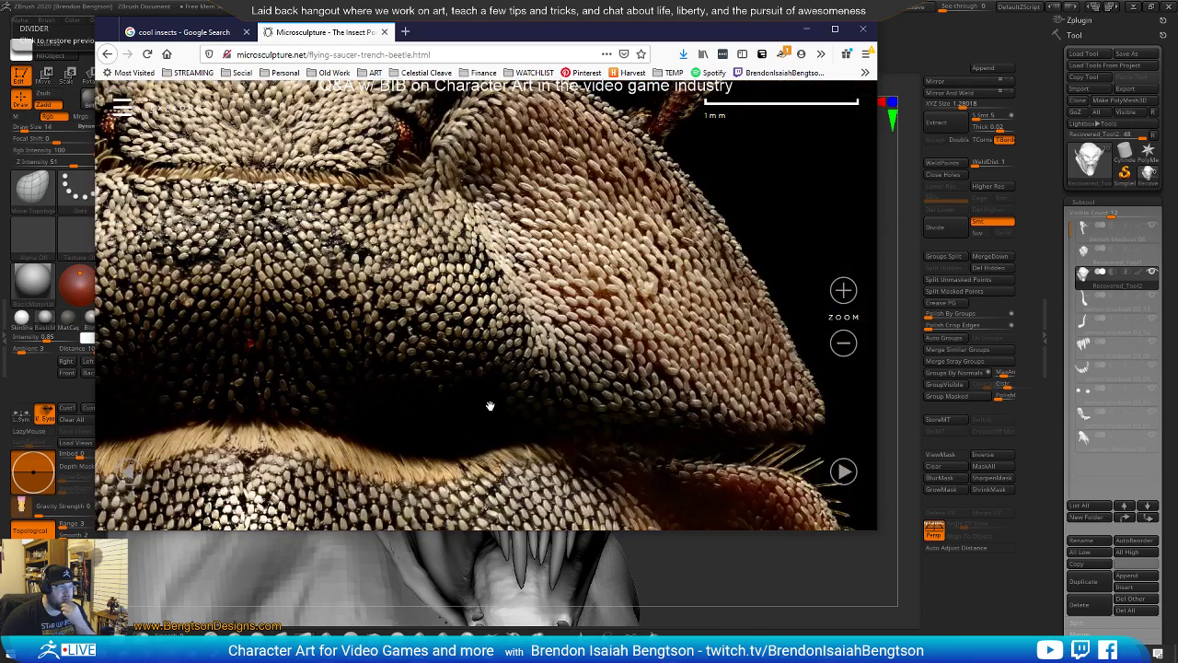
scroll(426, 331, "down", 5)
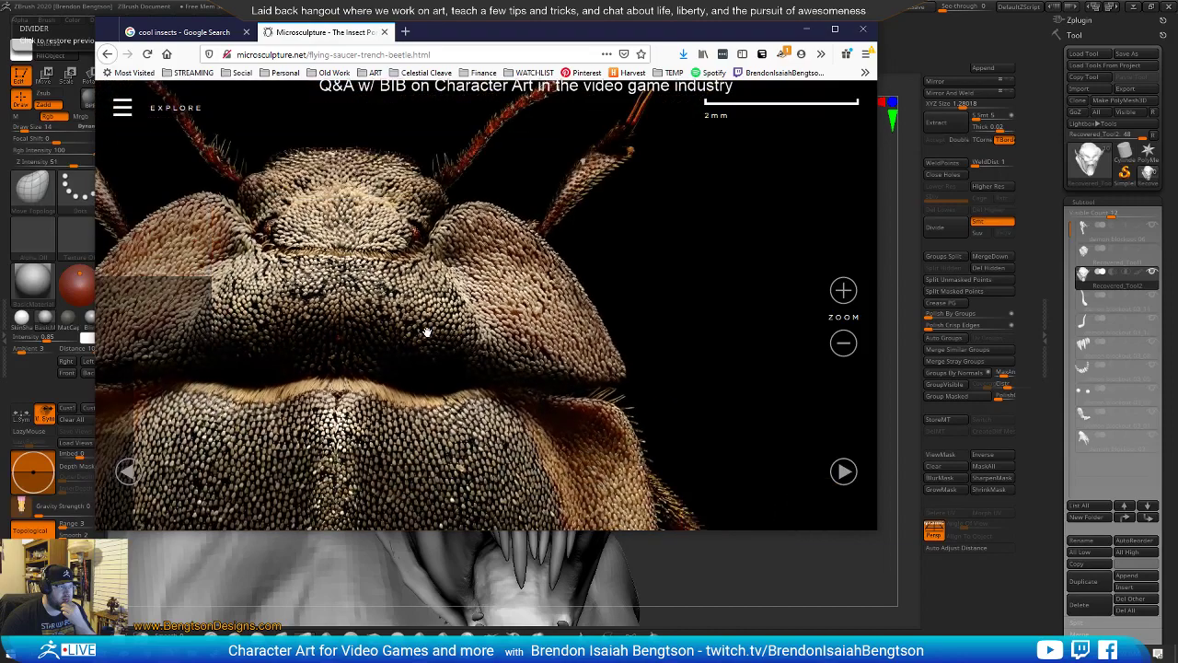
Find the Branch-backed Treehopper in the insect gallery and open its portrait
left_click(123, 108)
scroll(408, 315, "down", 1)
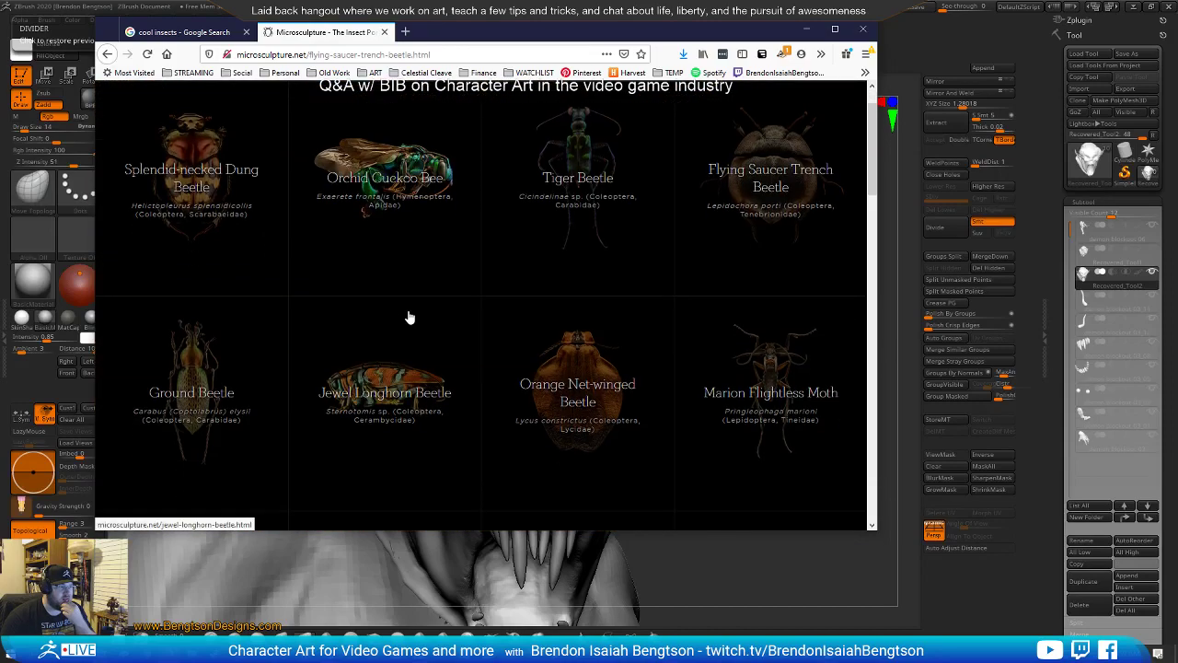
scroll(409, 316, "down", 3)
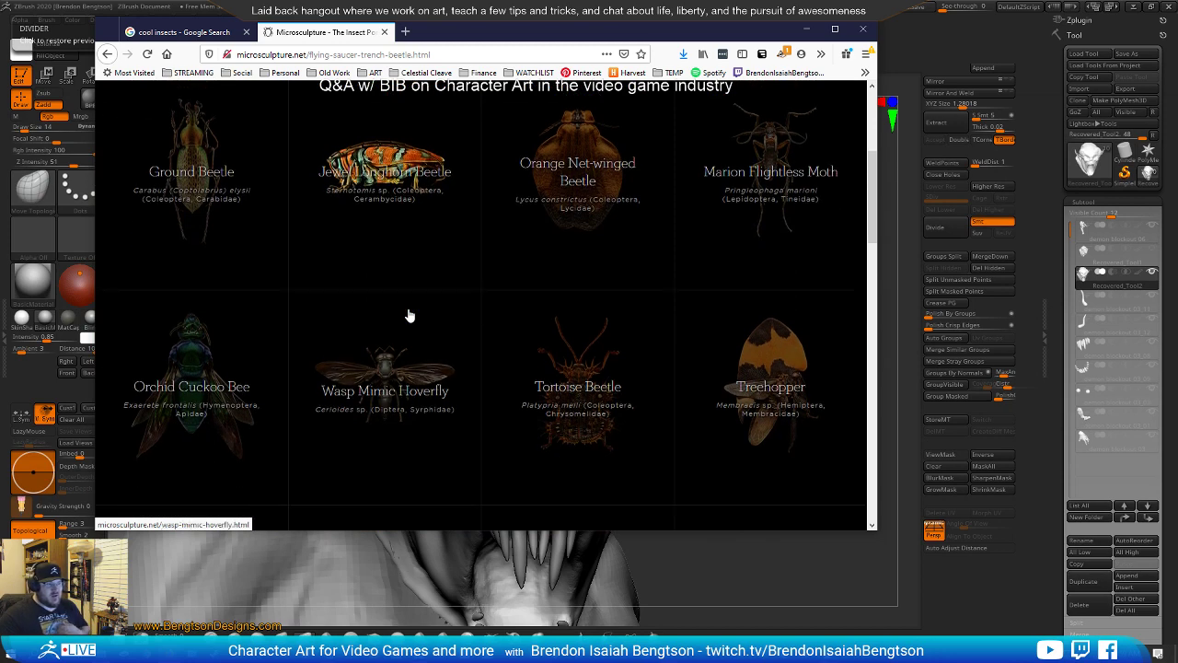
scroll(409, 316, "down", 1)
scroll(408, 308, "down", 2)
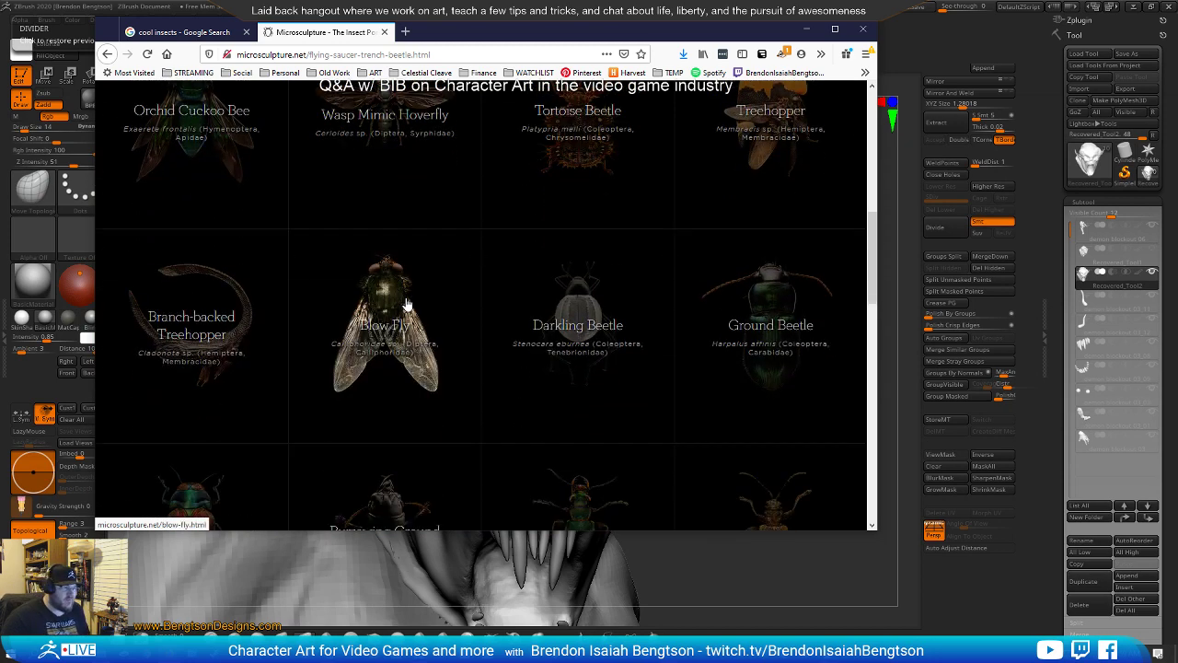
left_click(211, 314)
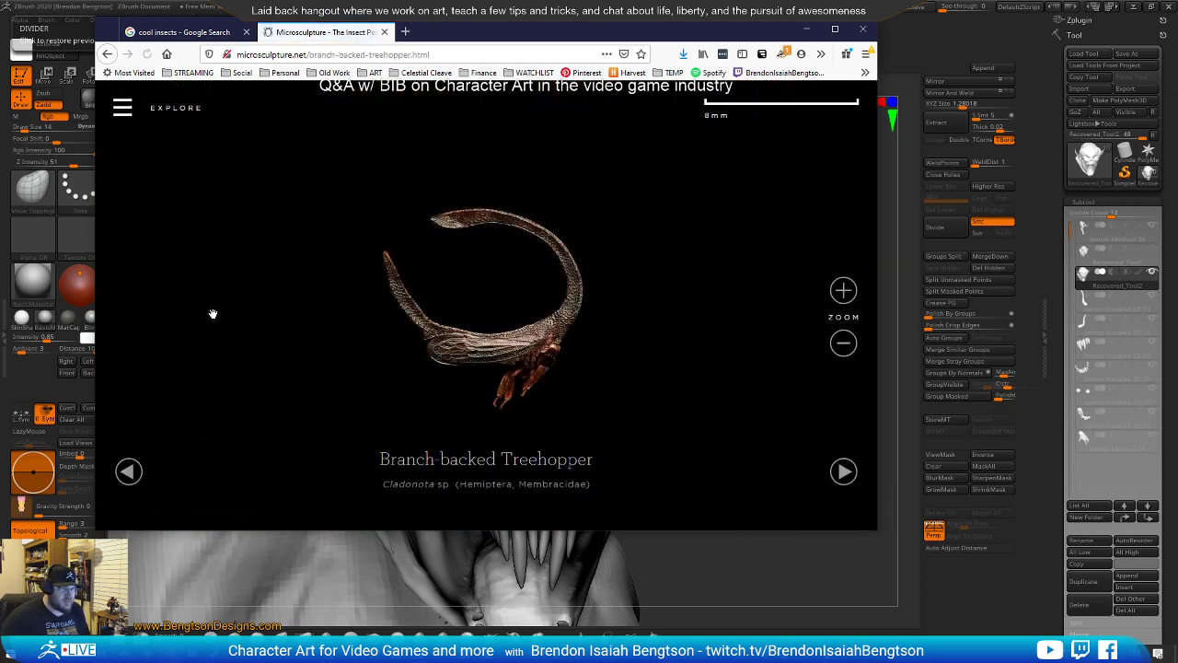
Examine the treehopper's pitted curved horn, veined wing, head and legs at high magnification
scroll(522, 380, "down", 5)
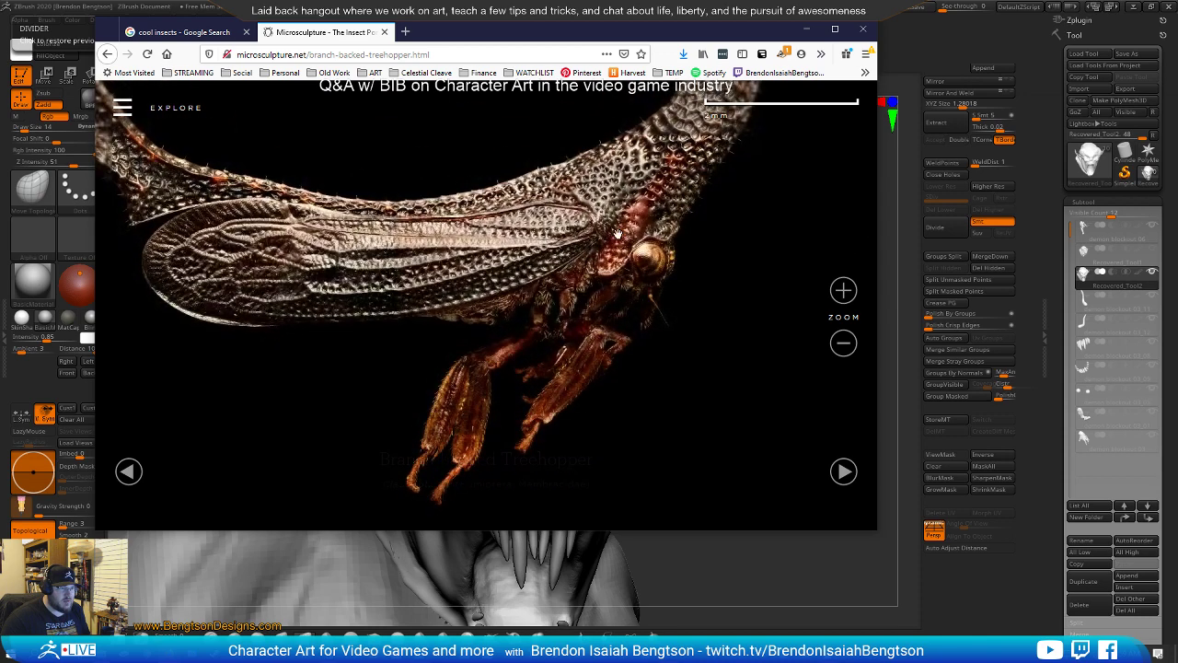
left_click_drag(622, 235, 487, 313)
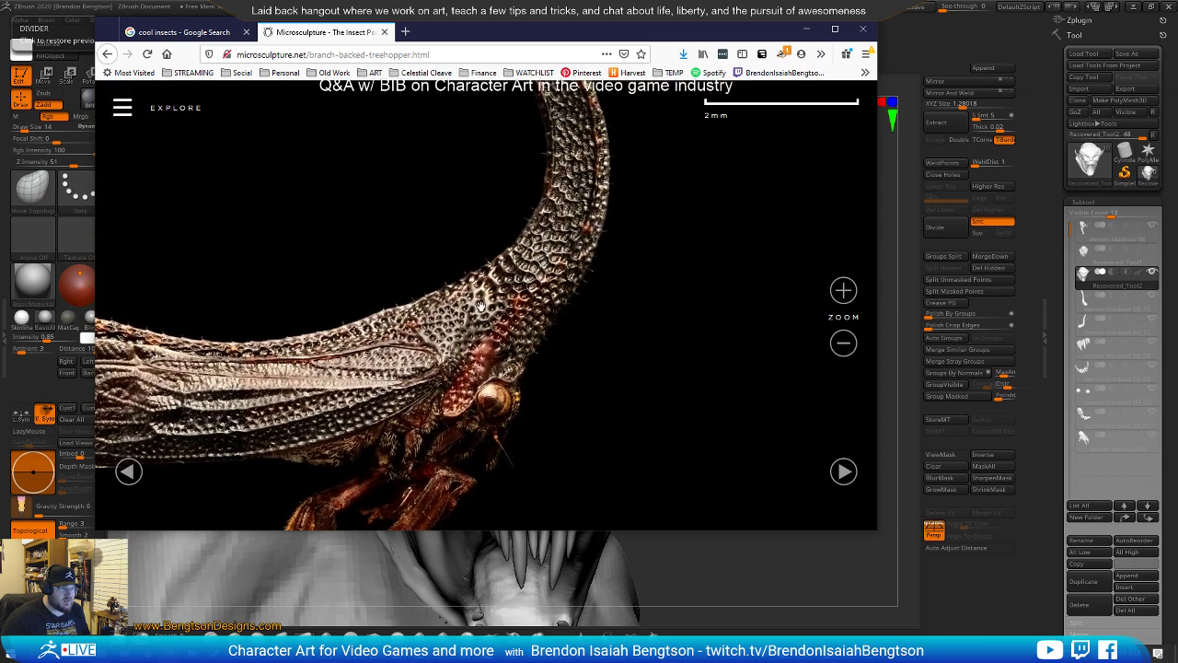
left_click_drag(462, 373, 470, 212)
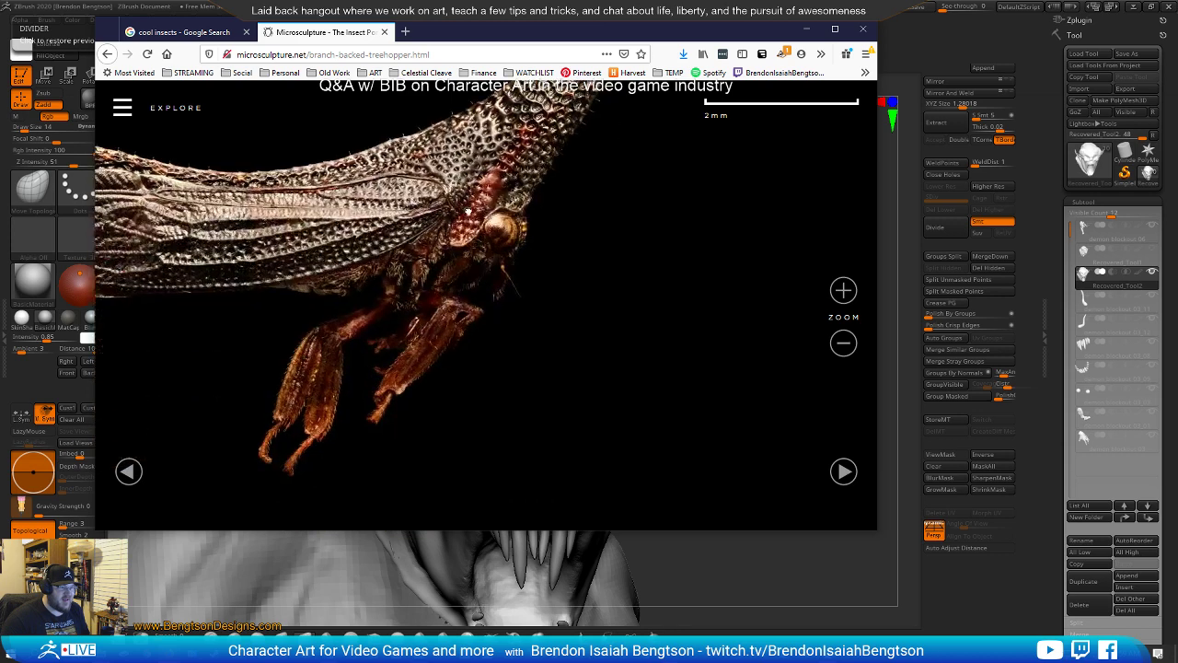
left_click_drag(352, 238, 543, 325)
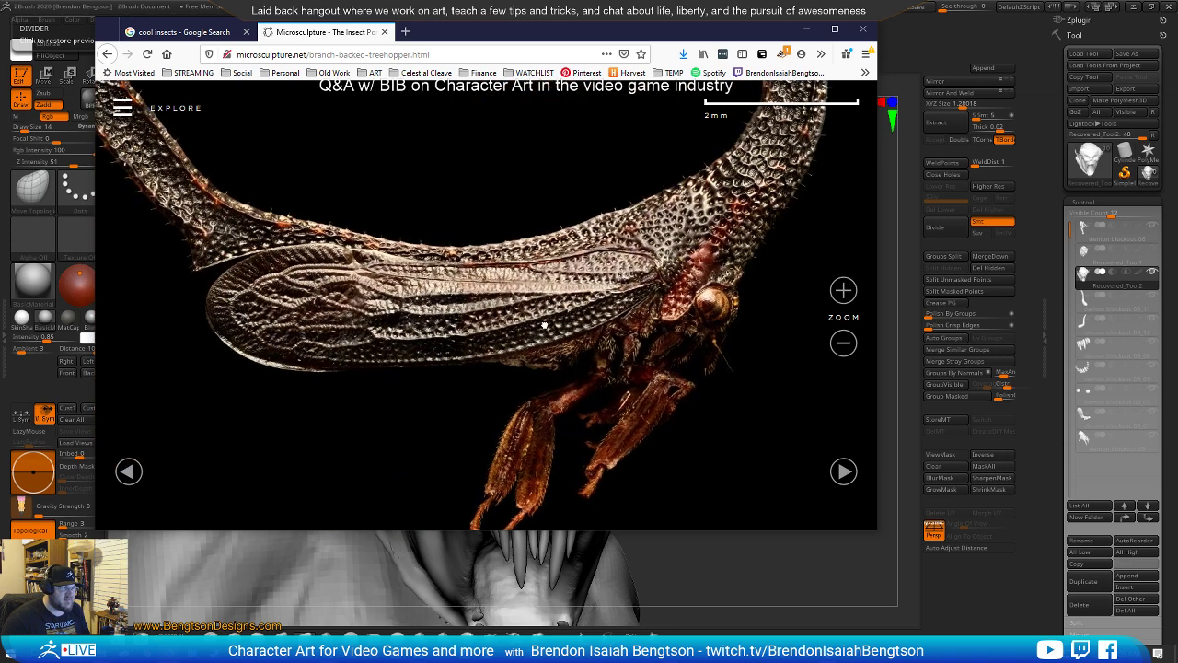
Browse the rest of the insect gallery and open the Silver Longhorn Beetle portrait
left_click(123, 118)
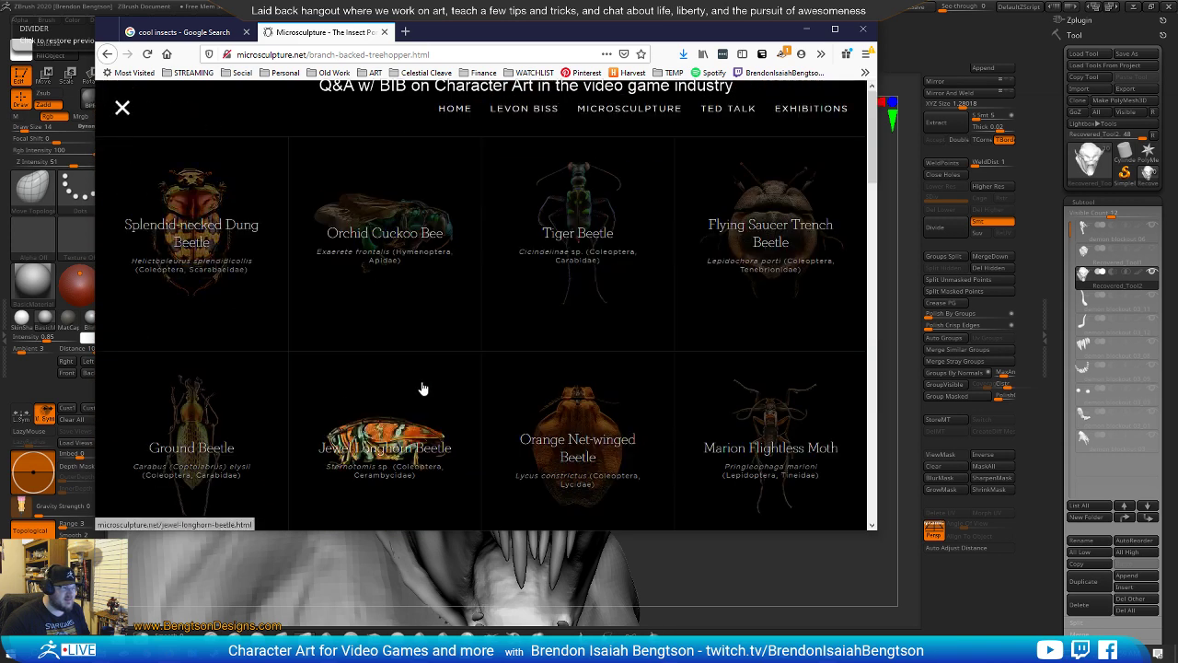
scroll(423, 382, "down", 2)
scroll(424, 376, "down", 5)
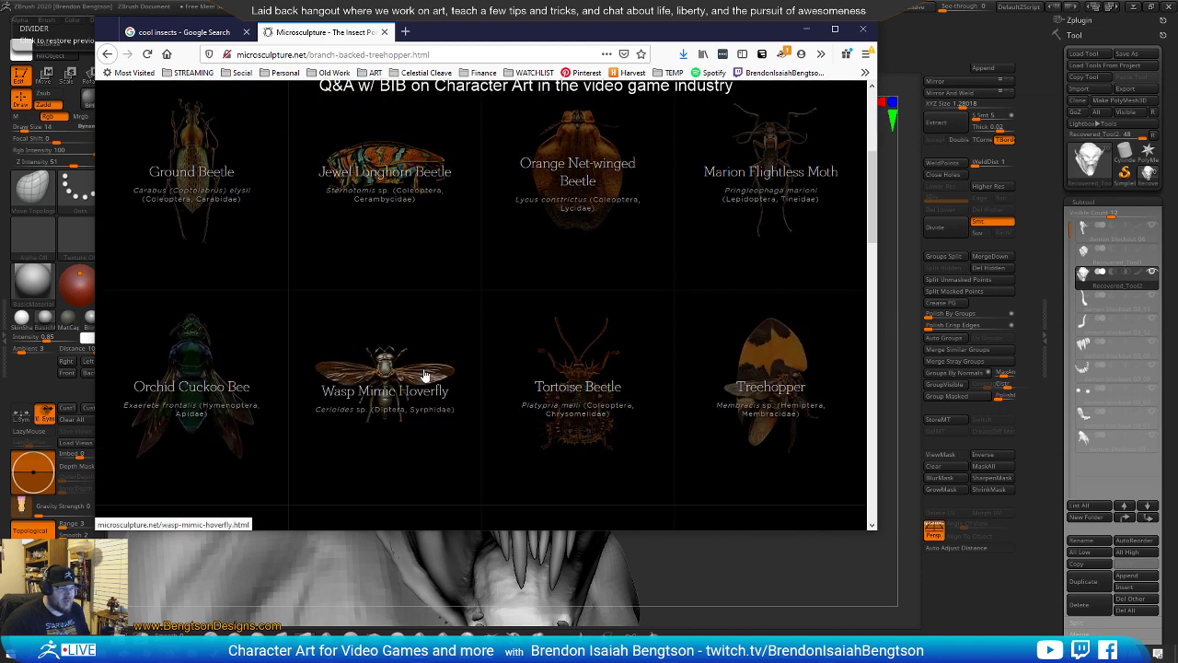
scroll(424, 375, "down", 3)
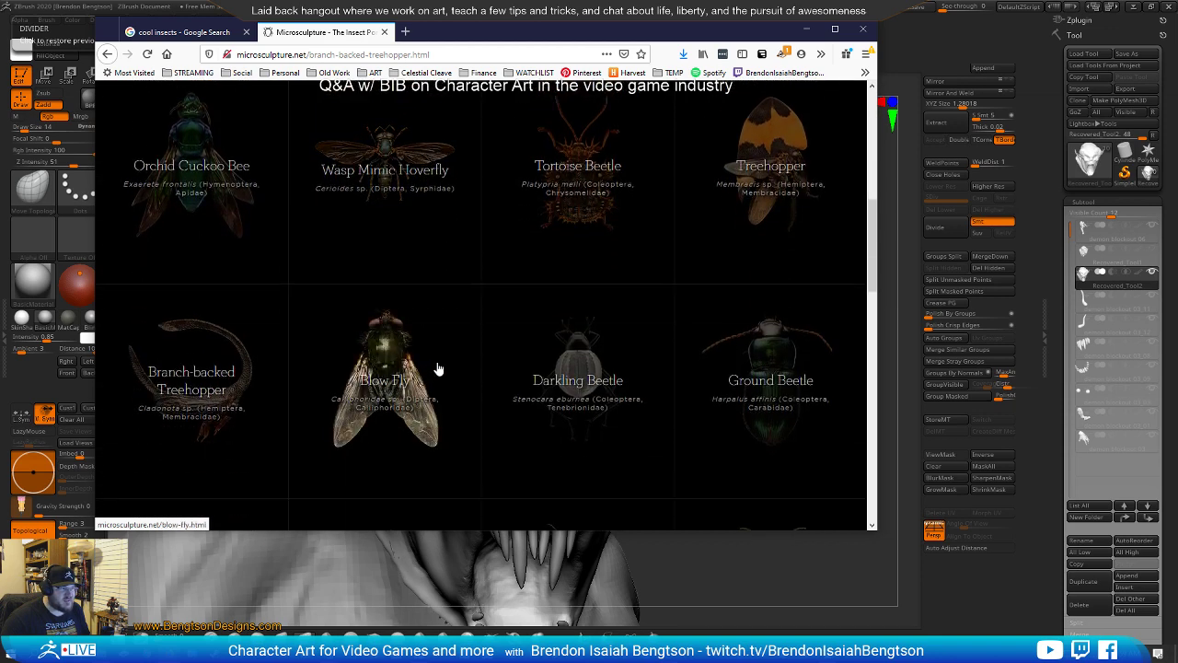
scroll(453, 360, "down", 3)
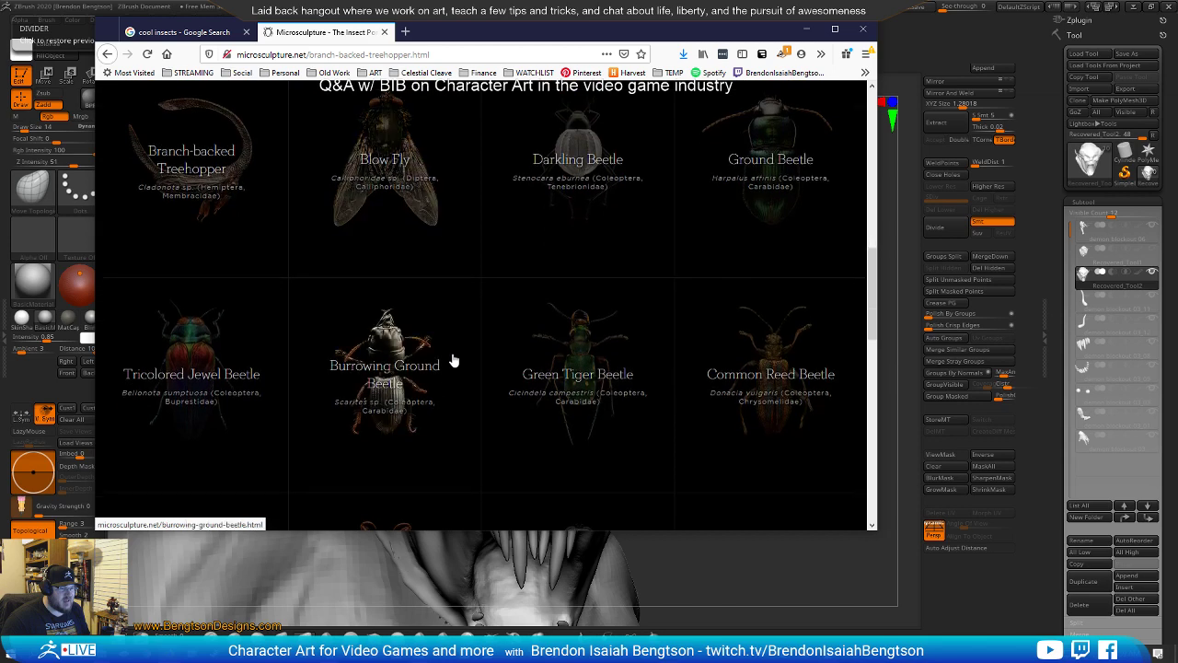
scroll(453, 360, "down", 1)
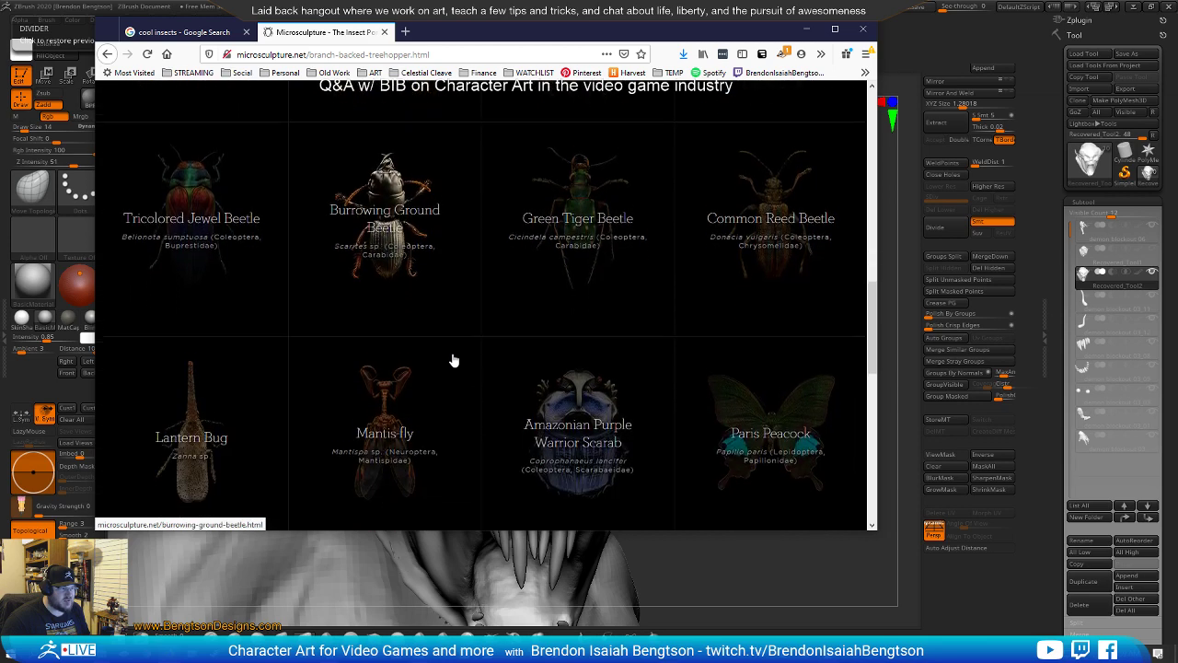
scroll(453, 360, "down", 2)
scroll(453, 360, "down", 2)
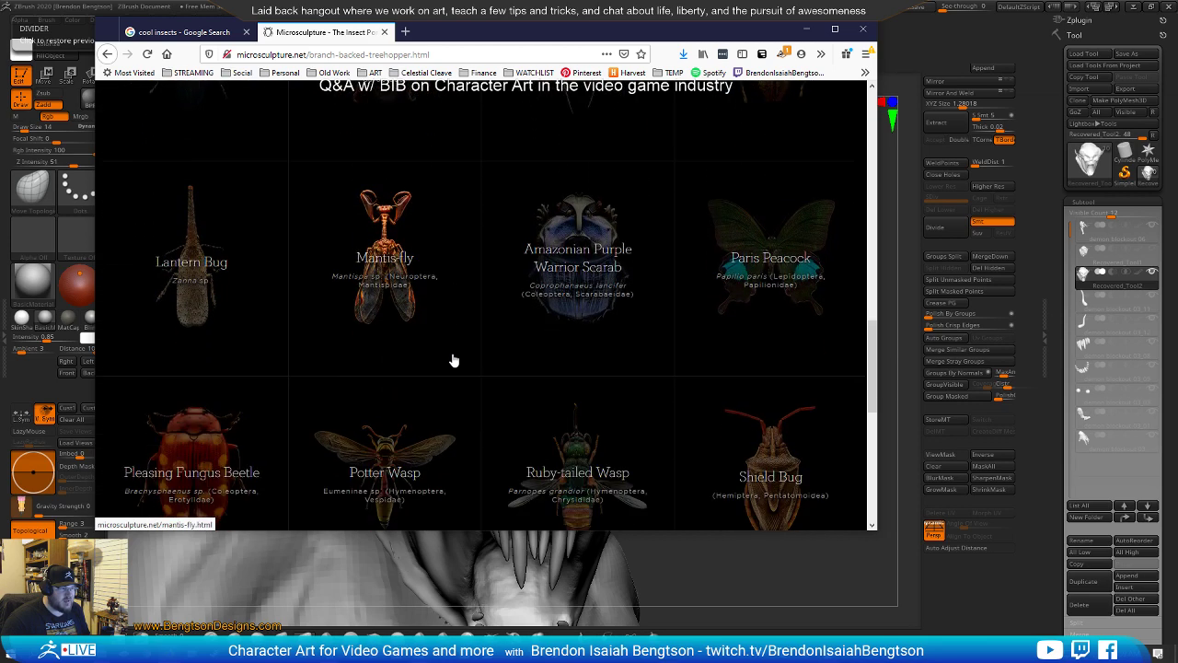
scroll(458, 360, "down", 2)
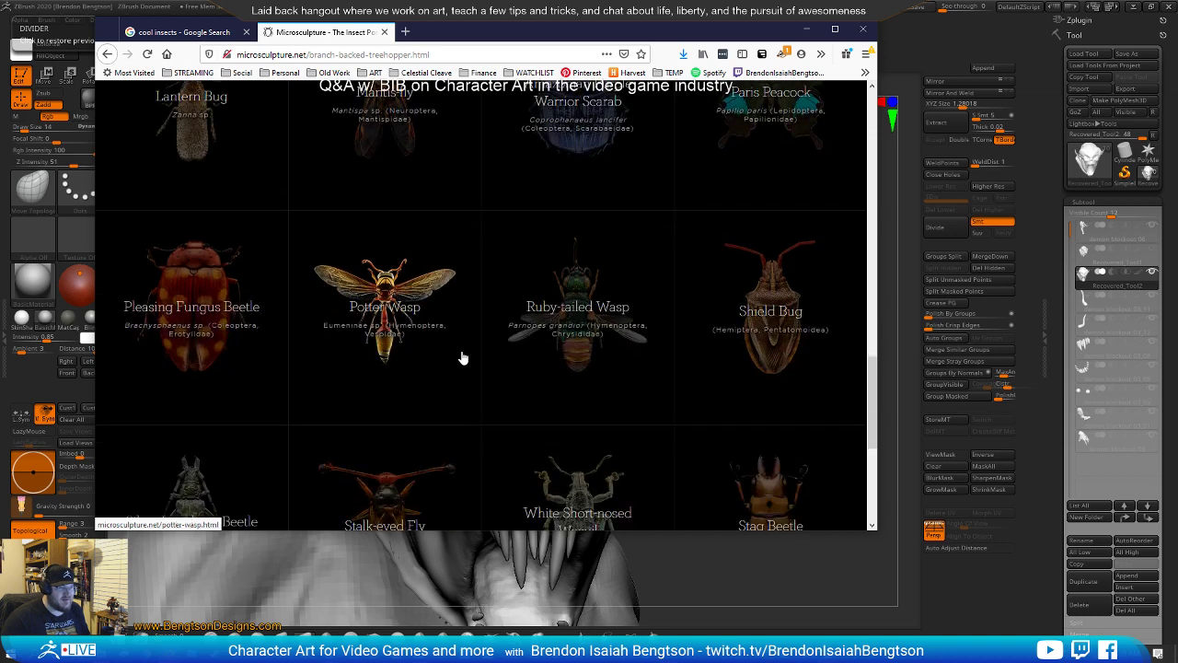
scroll(463, 358, "down", 3)
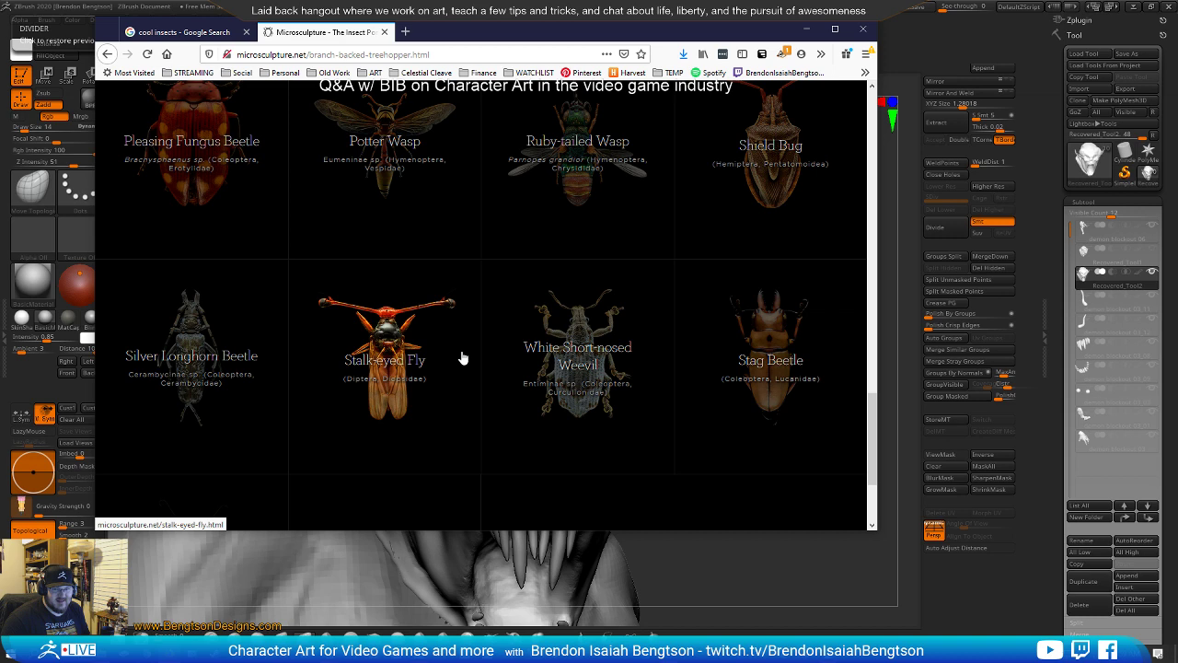
scroll(463, 358, "down", 1)
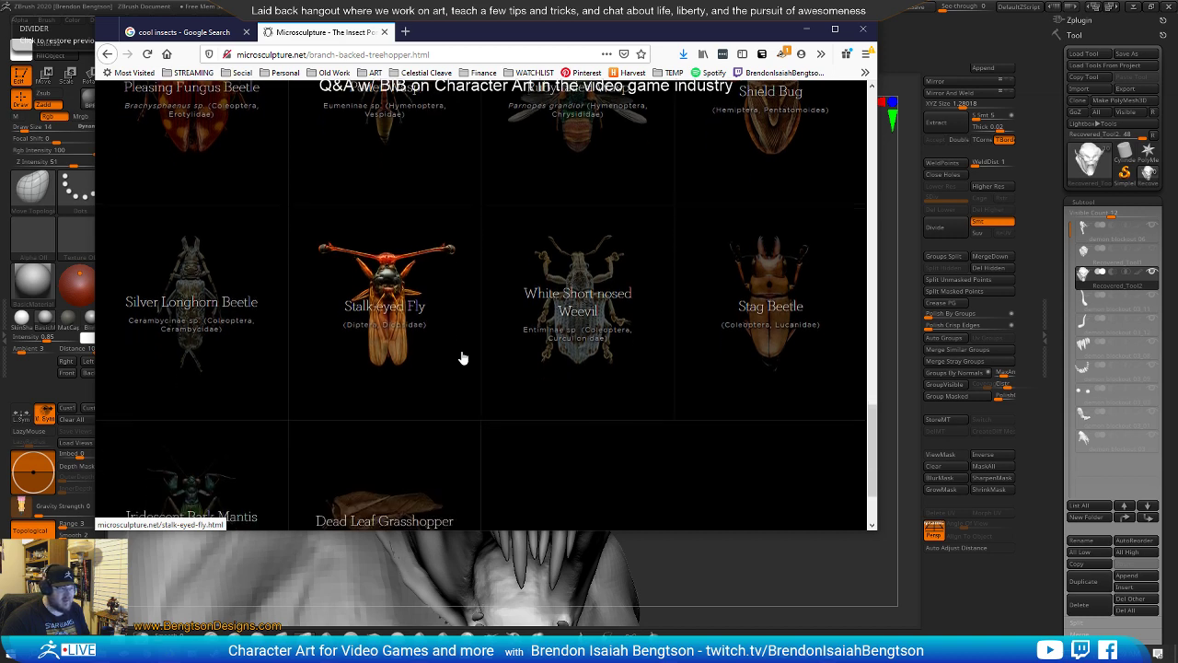
left_click(218, 310)
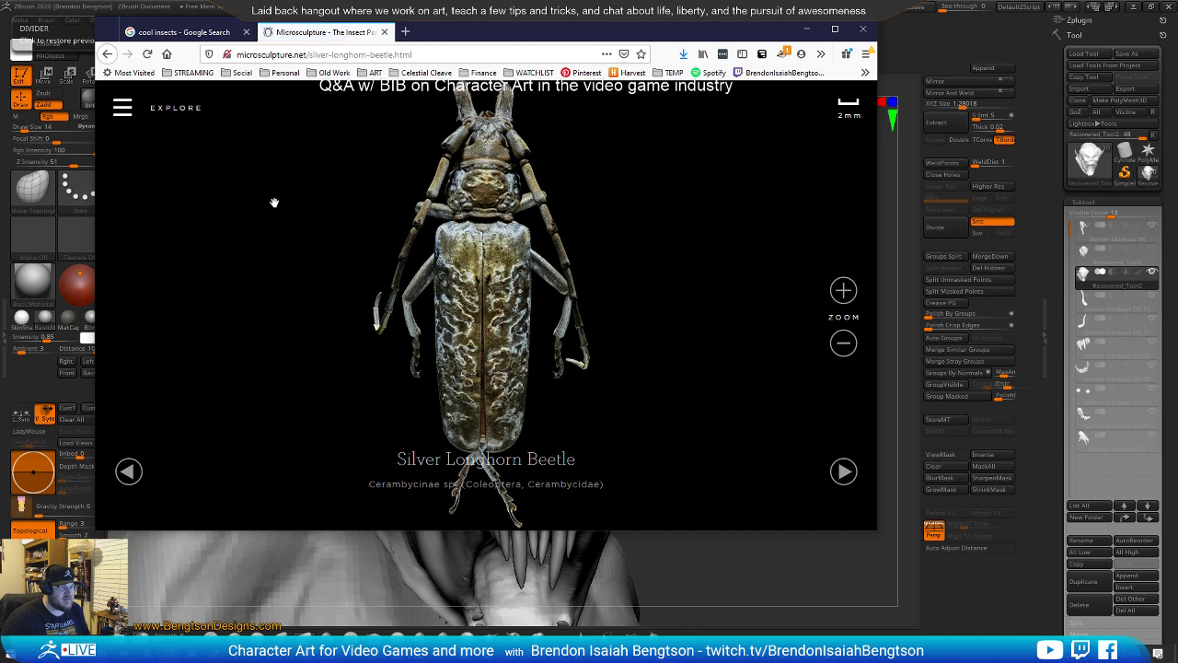
Browse the insect gallery down to its end and open the Stag Beetle portrait
left_click(143, 116)
scroll(631, 376, "down", 10)
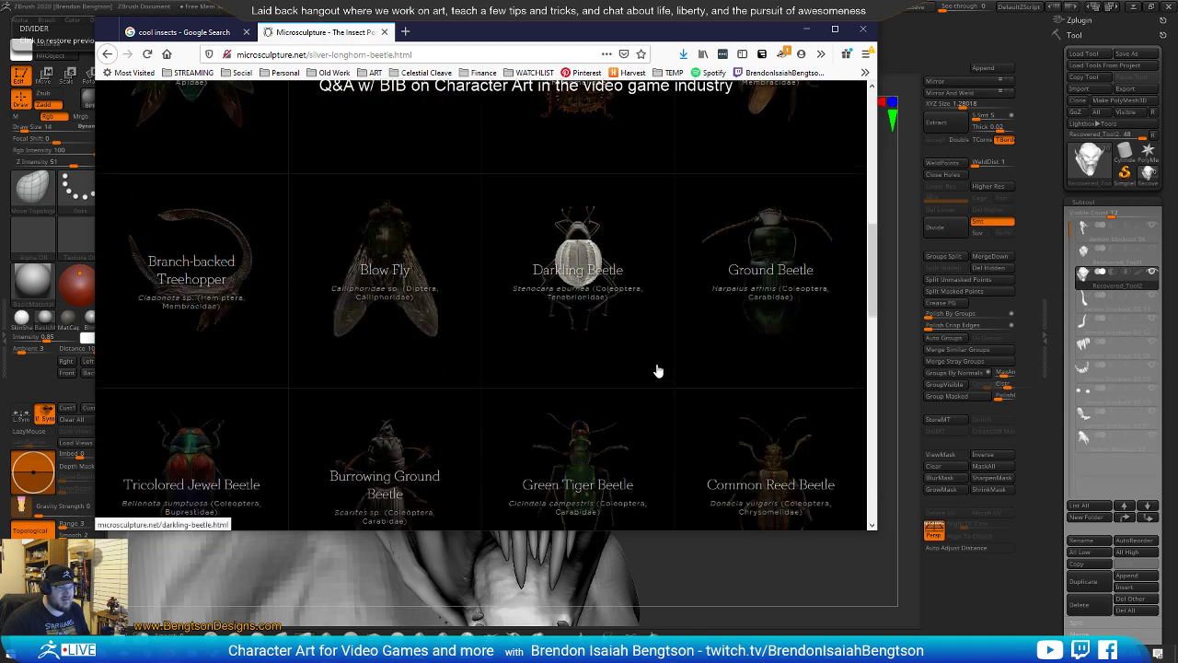
scroll(657, 371, "down", 7)
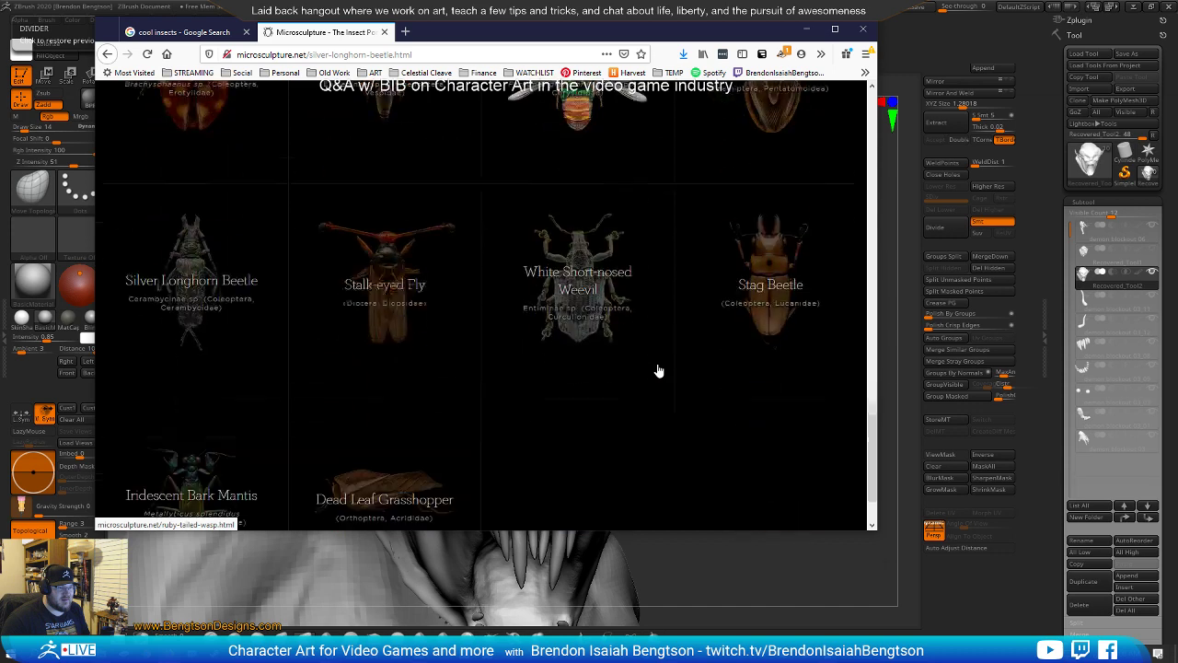
scroll(657, 369, "down", 1)
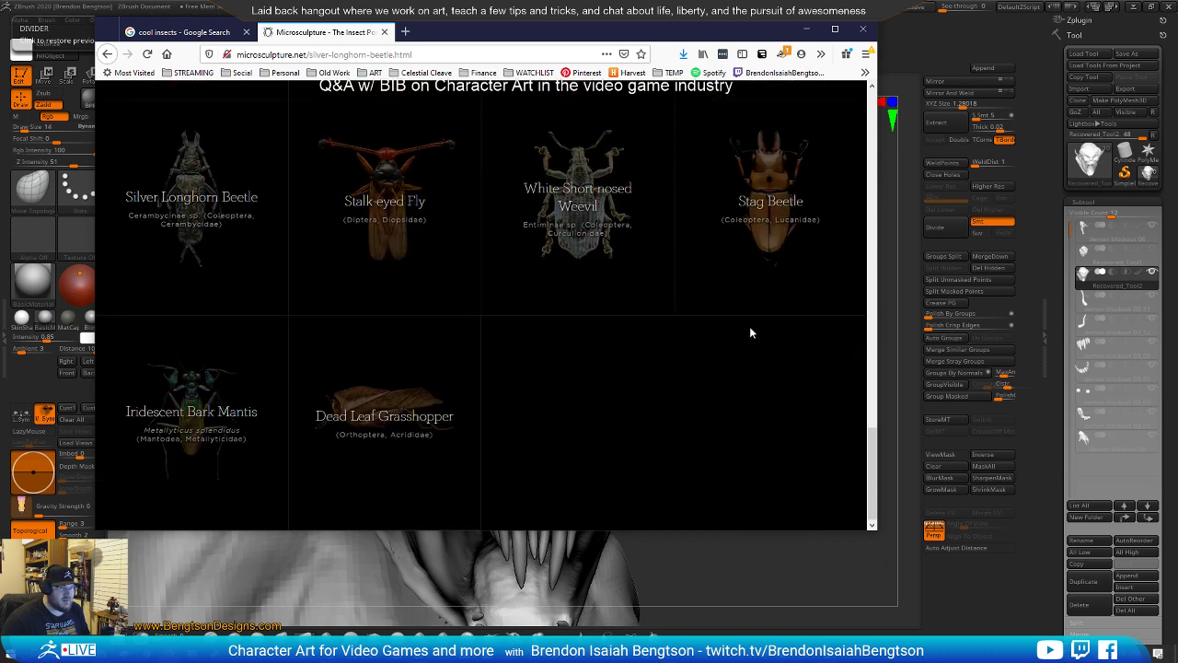
left_click(768, 207)
Examine the stag beetle's bumpy thorax, head, eye and serrated mandibles at high magnification
scroll(507, 286, "up", 5)
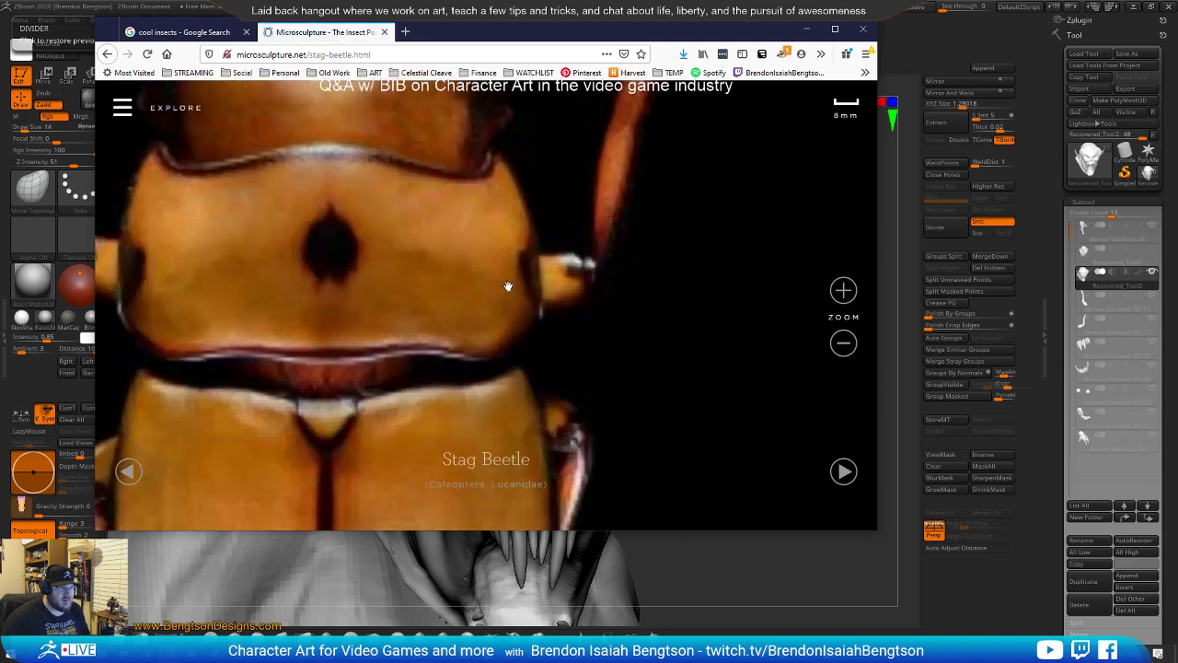
left_click_drag(403, 193, 424, 373)
left_click_drag(320, 283, 417, 429)
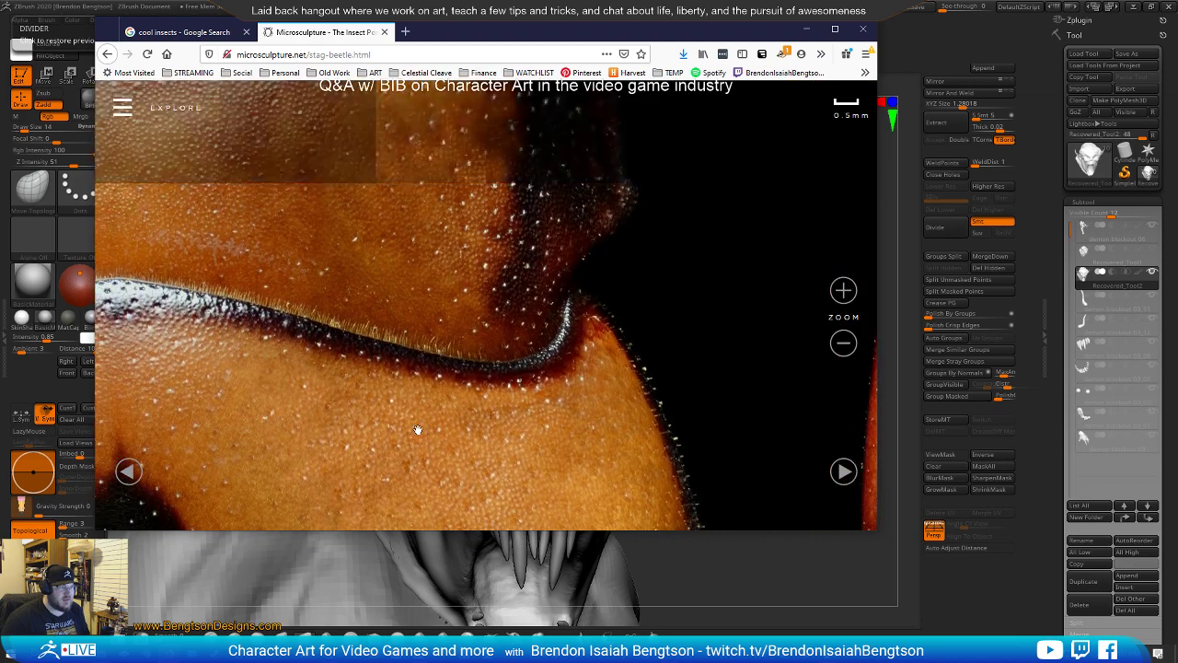
left_click_drag(328, 229, 447, 400)
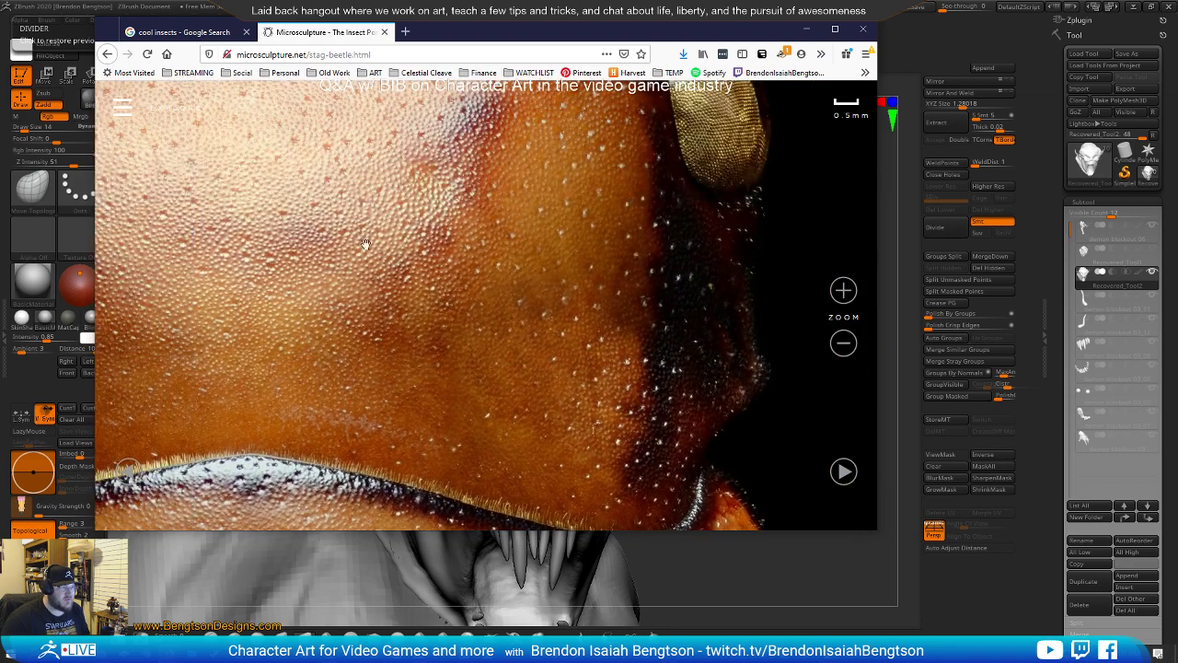
left_click_drag(342, 240, 443, 410)
left_click_drag(379, 339, 512, 443)
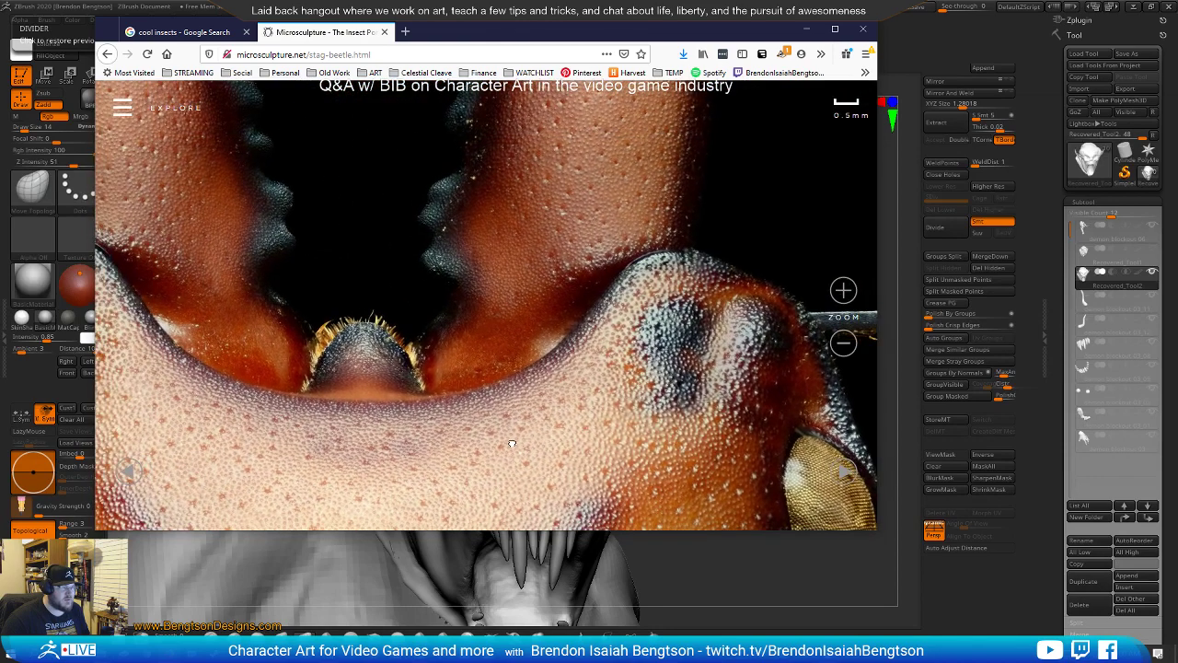
Return to ZBrush and reshape the demon's head around the horn base with Move Topological at draw size 104
left_click(184, 31)
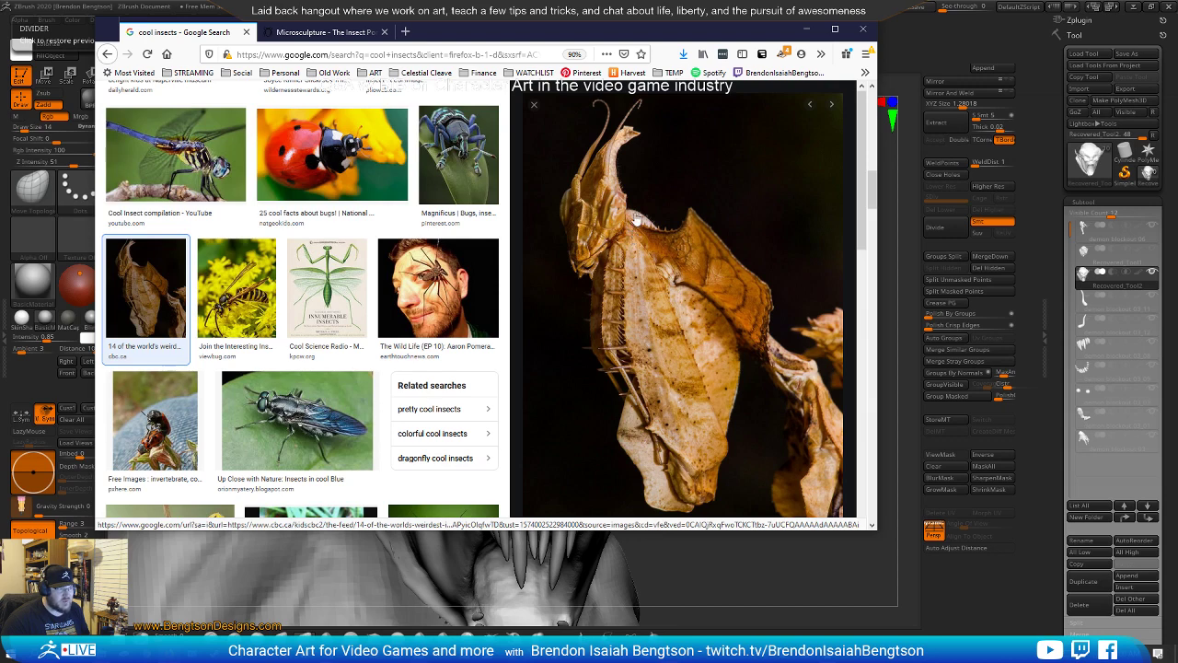
left_click_drag(713, 34, 0, 37)
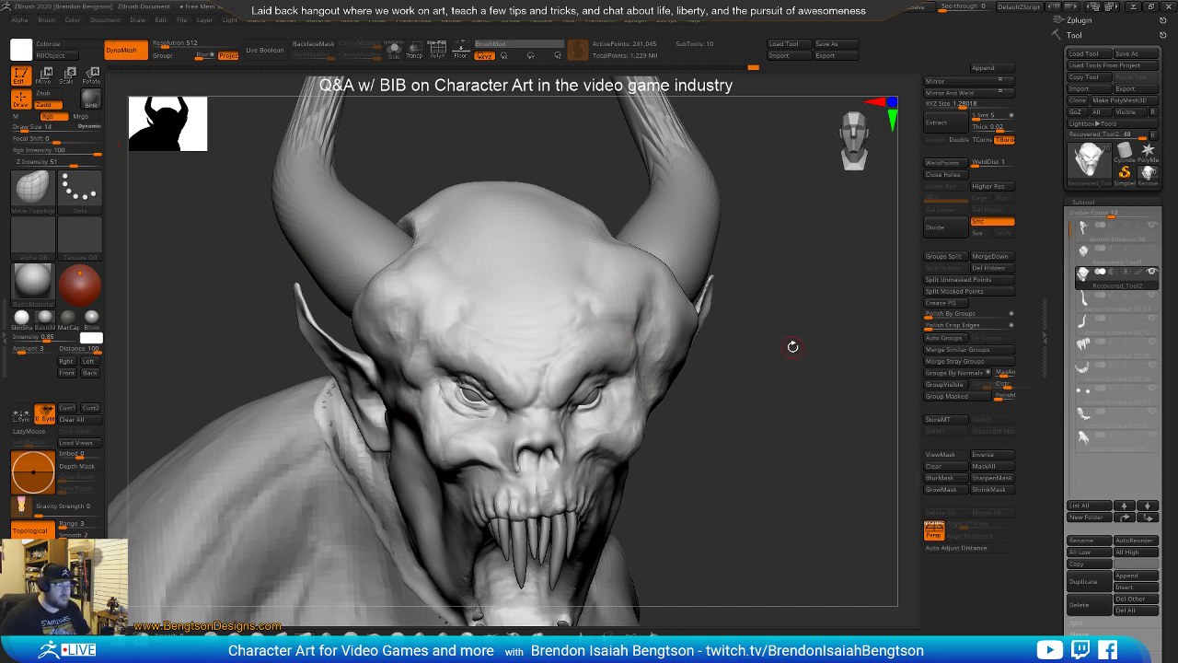
left_click_drag(798, 345, 812, 431)
key("space")
left_click_drag(638, 247, 655, 256)
left_click(685, 293)
mouse_move(799, 250)
left_mouse_down("alt")
mouse_move(791, 224)
mouse_move(780, 258)
mouse_move(736, 261)
left_mouse_up("alt")
left_click_drag(637, 297, 636, 325)
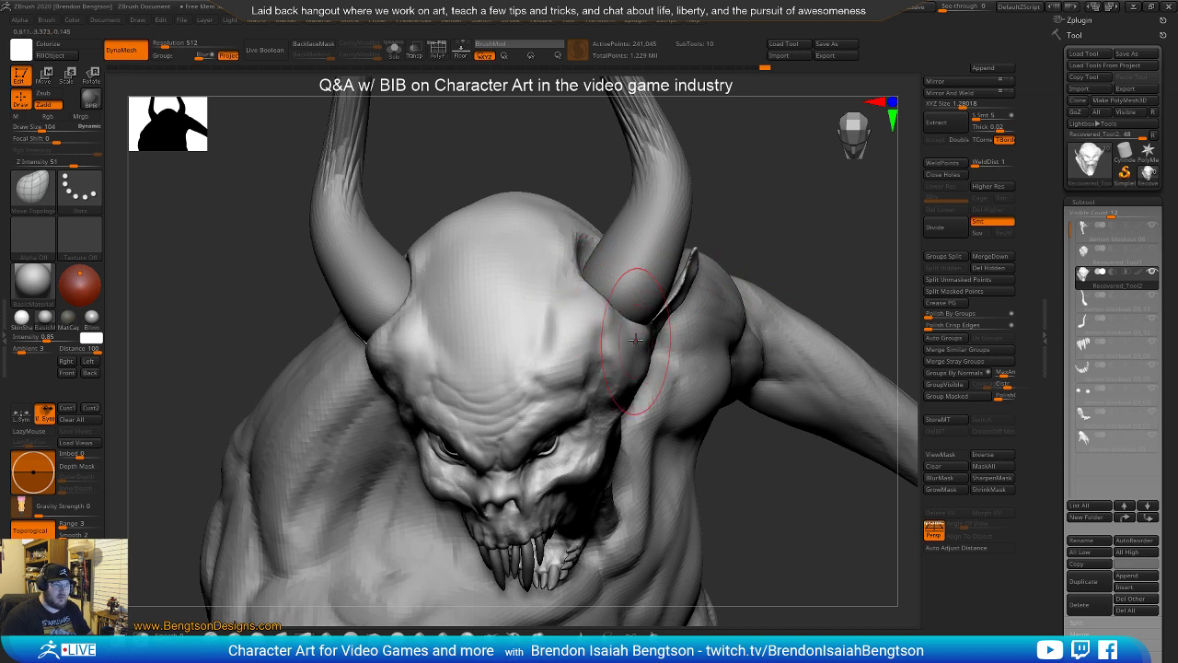
Nudge the base of the horn subtool with an enlarged Move Topological brush and reselect the head subtool
left_click(641, 276, "alt")
key("space")
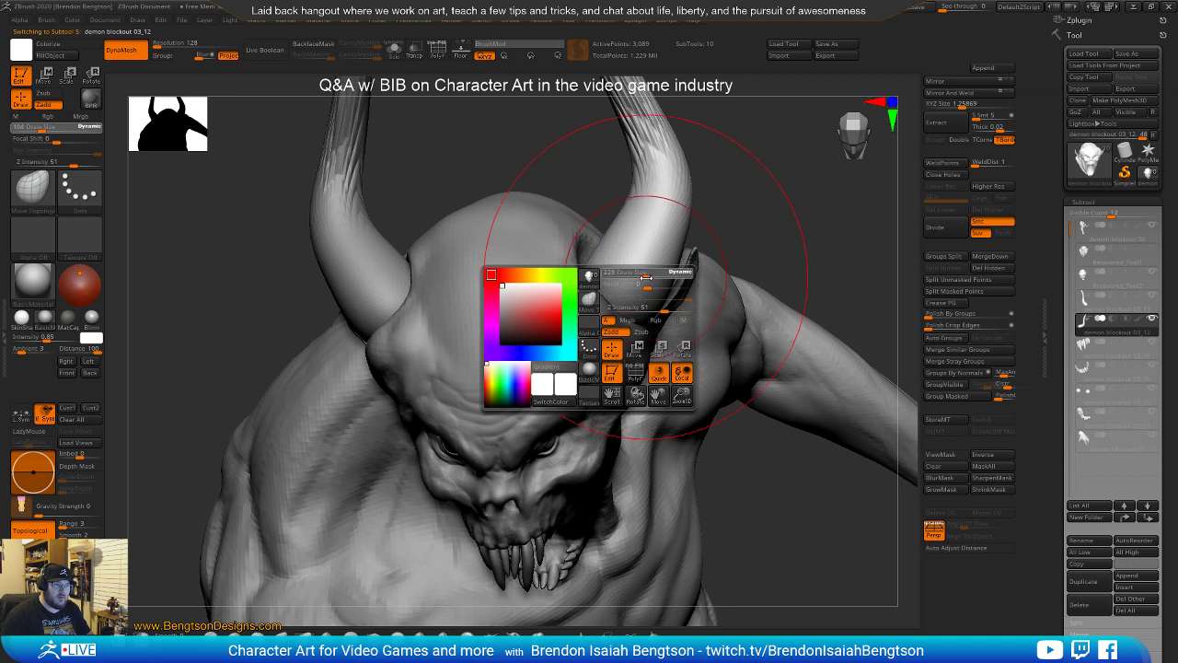
mouse_move(626, 294)
left_mouse_down()
mouse_move(602, 278)
mouse_move(612, 311)
mouse_move(644, 314)
left_mouse_up()
left_click(620, 320, "alt")
key("space")
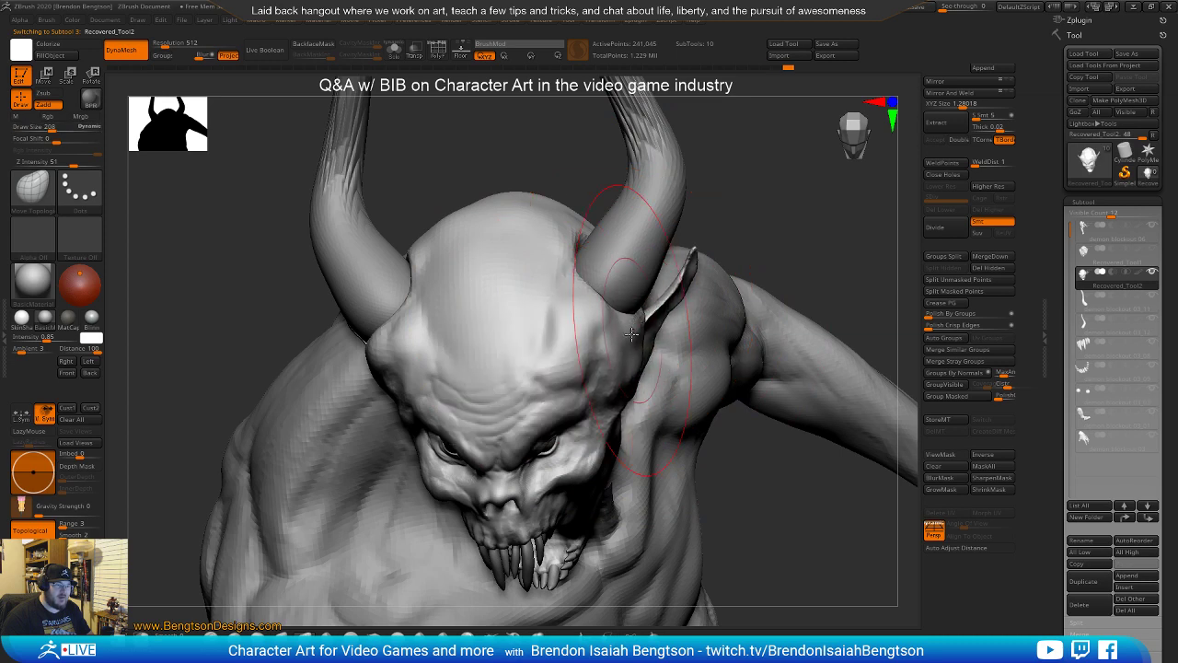
left_click_drag(768, 258, 797, 197)
left_click_drag(764, 292, 808, 178)
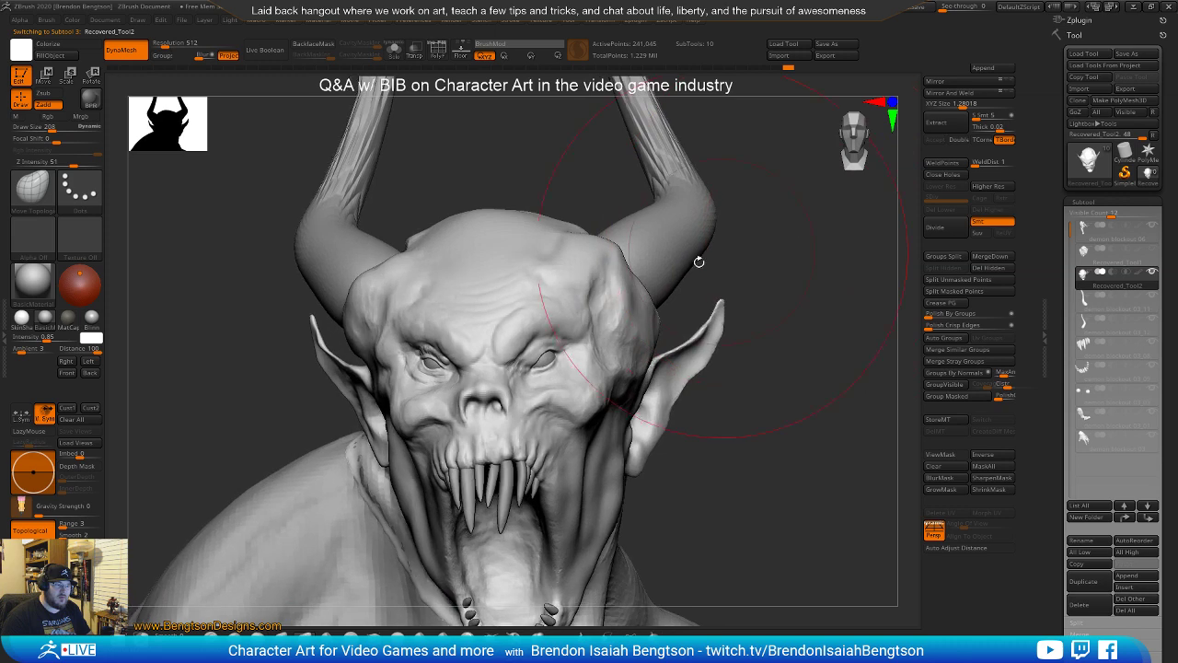
Build up the brow and cheekbone of the head with ClayBuildup at draw size 39
key("b")
key("c")
key("b")
key("space")
left_click_drag(548, 345, 531, 345)
right_click_drag(601, 329, 574, 416)
left_click_drag(573, 416, 582, 406)
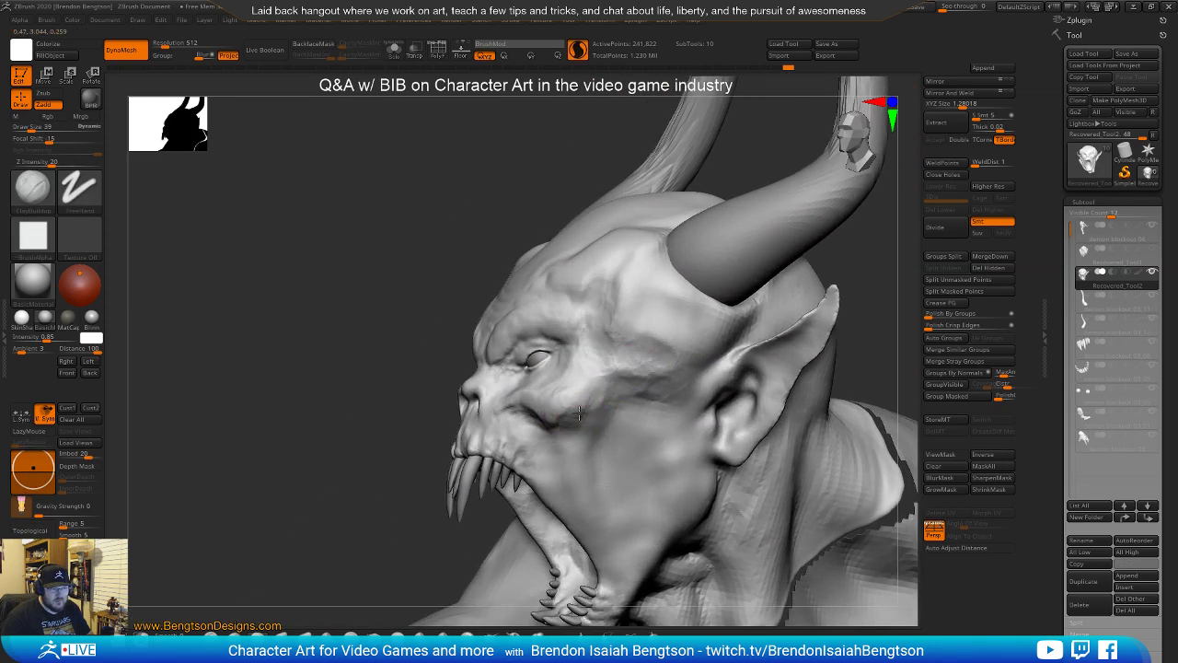
Build up the cheek and jaw muscles in front of the ear with ClayBuildup at draw size 54
mouse_move(610, 455)
left_mouse_down()
mouse_move(679, 414)
mouse_move(696, 451)
mouse_move(659, 451)
mouse_move(644, 414)
mouse_move(683, 432)
left_mouse_up()
key("space")
mouse_move(656, 376)
left_mouse_down()
mouse_move(695, 419)
mouse_move(674, 419)
left_mouse_up()
right_click_drag(682, 403, 670, 340, "alt")
mouse_move(671, 340)
left_mouse_down()
mouse_move(651, 350)
mouse_move(655, 390)
left_mouse_up()
right_click_drag(655, 390, 647, 376)
left_click_drag(647, 376, 667, 399)
Add ClayBuildup strokes running from below the cheekbone down the cheek to the lower jaw
right_click_drag(667, 399, 576, 335, "alt")
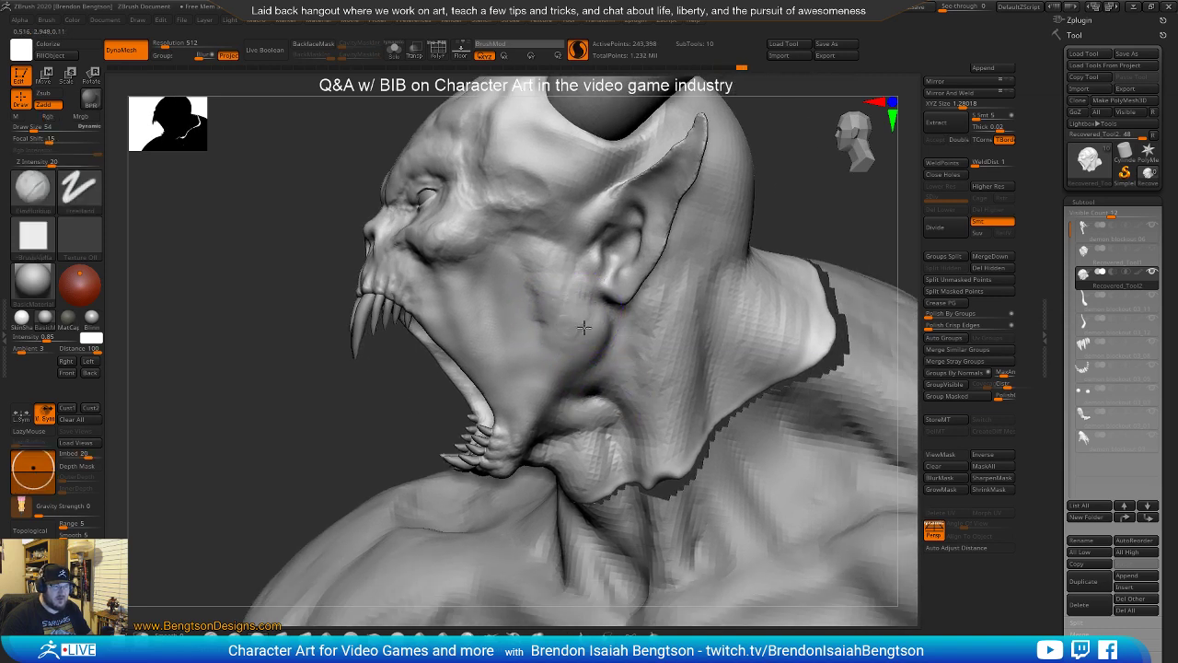
mouse_move(536, 302)
left_mouse_down()
mouse_move(509, 276)
mouse_move(488, 299)
mouse_move(488, 271)
left_mouse_up()
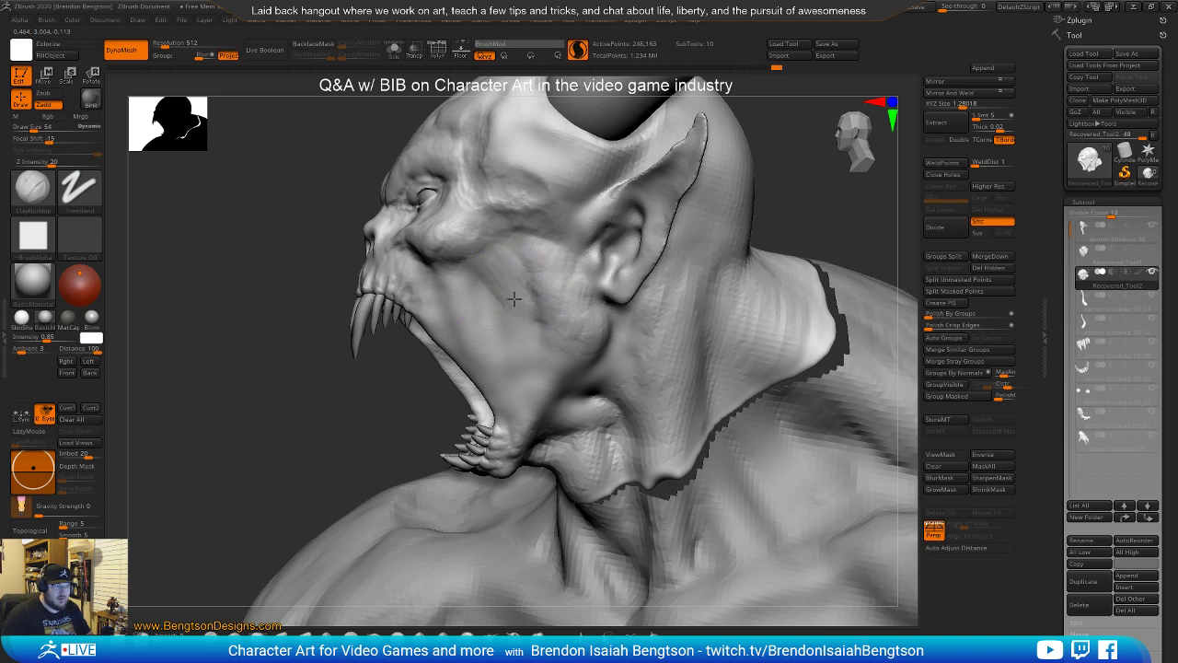
mouse_move(510, 313)
left_mouse_down()
mouse_move(490, 308)
mouse_move(502, 355)
mouse_move(518, 359)
mouse_move(532, 343)
mouse_move(522, 410)
left_mouse_up()
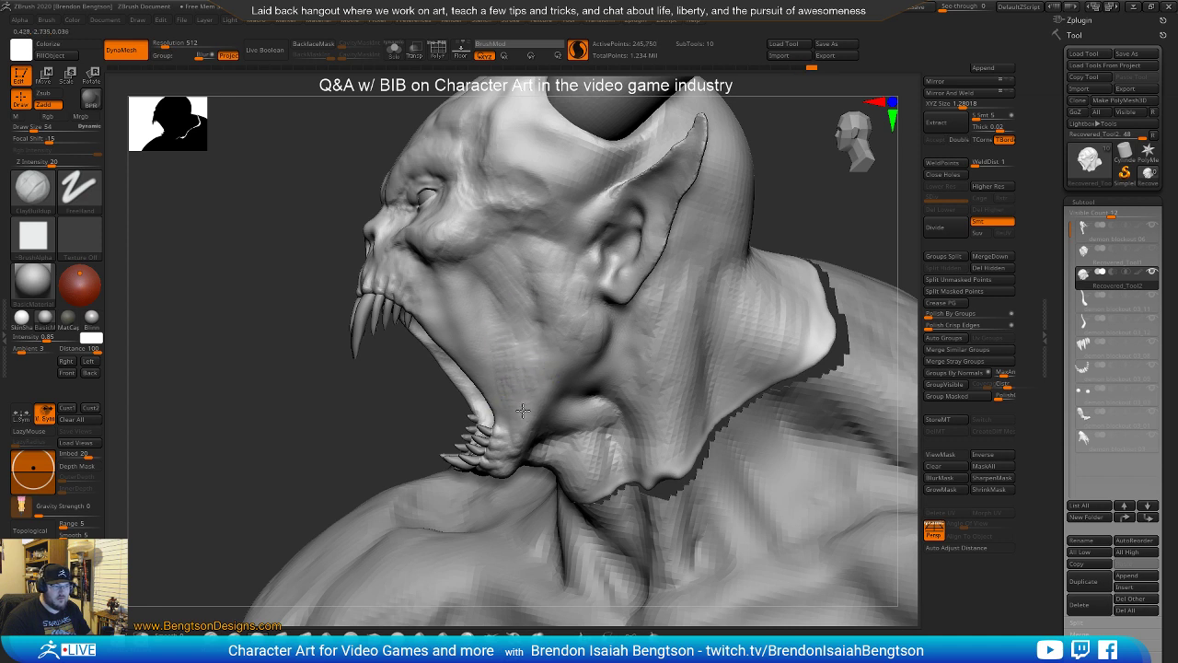
Adjust the edge of the stretched mouth corner near the lower teeth with Move Topological
left_click_drag(380, 430, 386, 409, "alt")
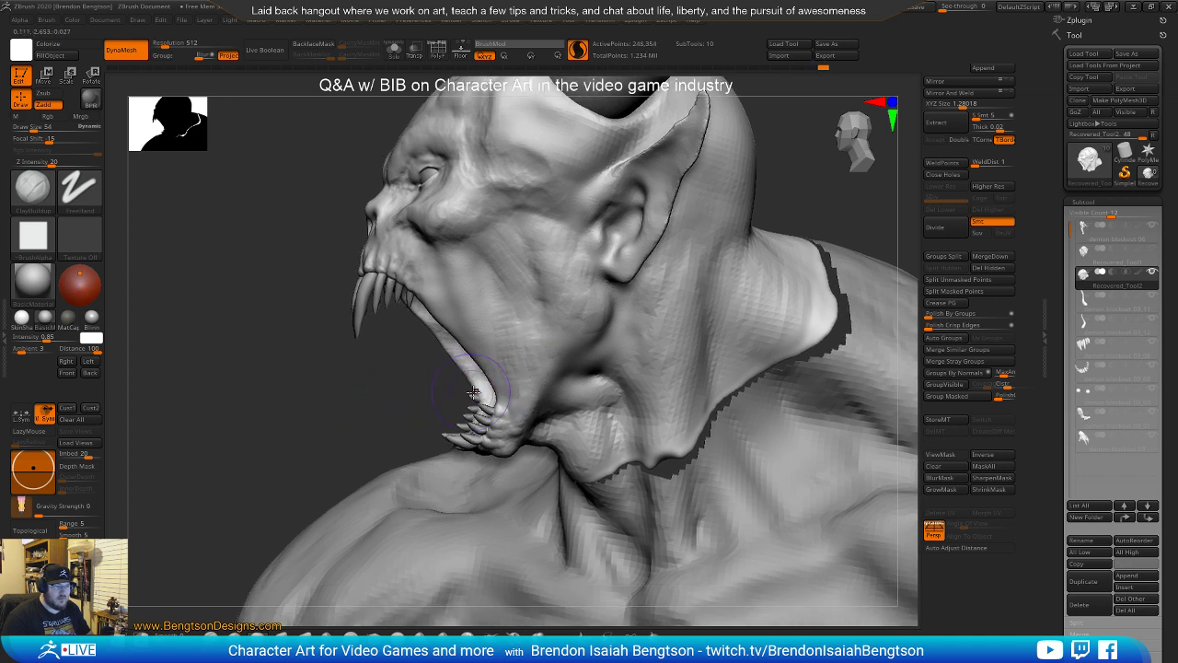
key("b")
key("m")
key("t")
left_click_drag(485, 387, 489, 380)
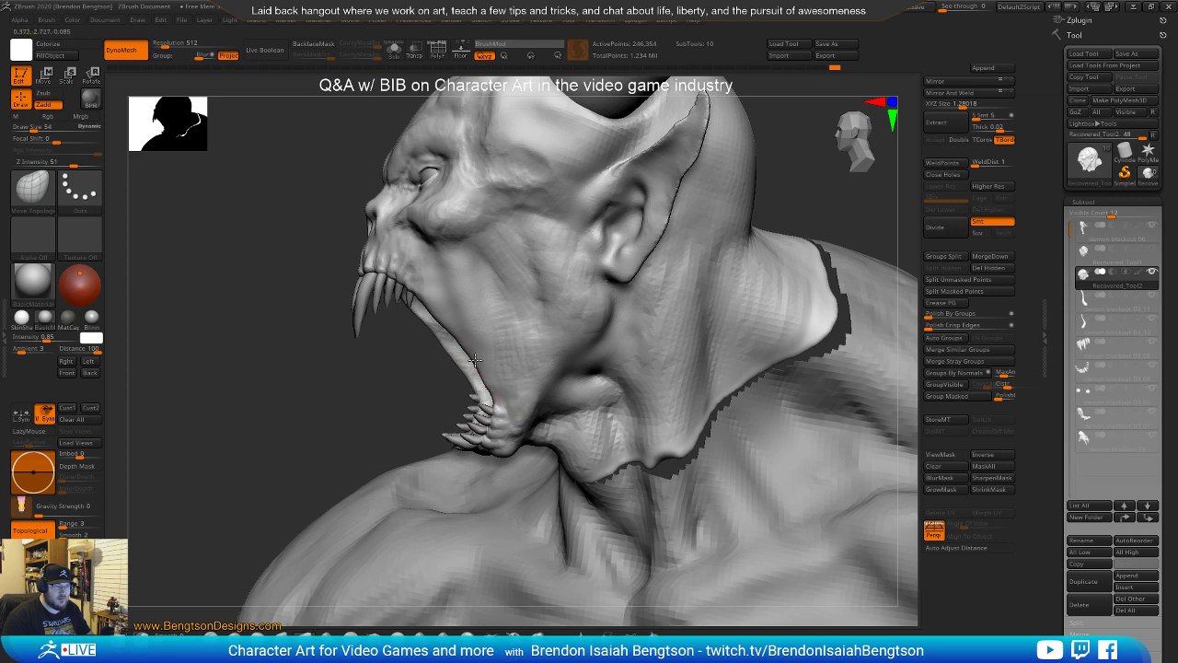
left_click_drag(401, 391, 456, 391)
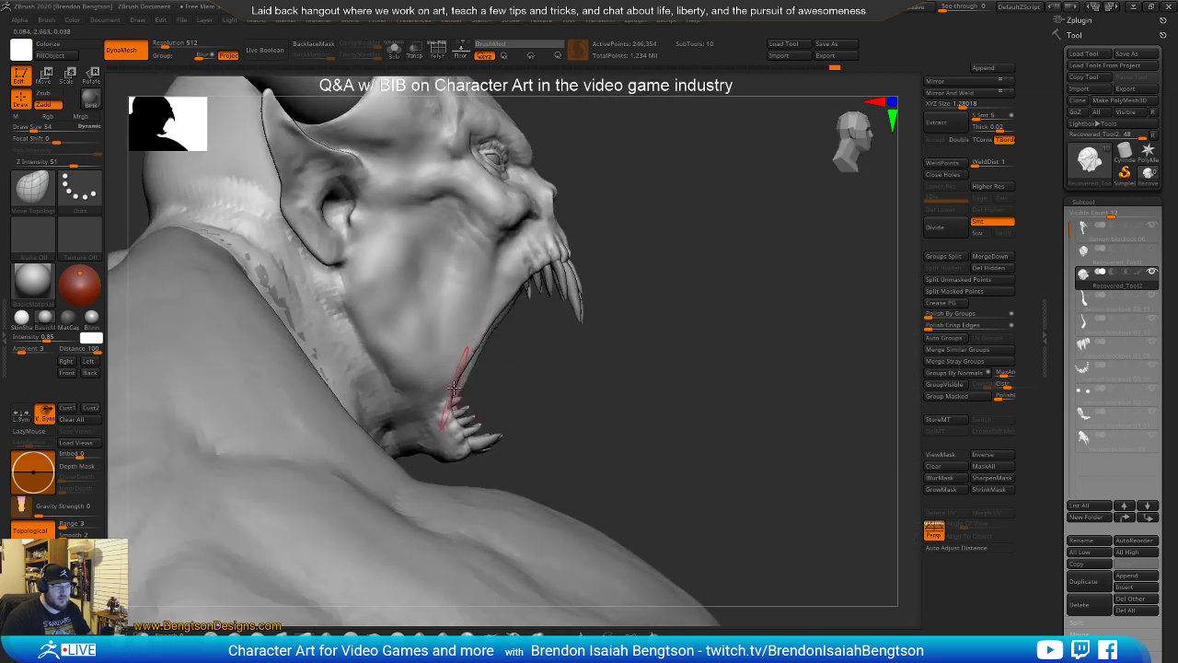
Build up the cheek folds beneath the cheekbone and beside the upper jaw with ClayBuildup at draw size 36
mouse_move(576, 387)
left_mouse_down()
mouse_move(610, 463)
mouse_move(578, 458)
left_mouse_up()
key("b")
key("c")
key("b")
key("space")
left_click_drag(482, 283, 480, 283)
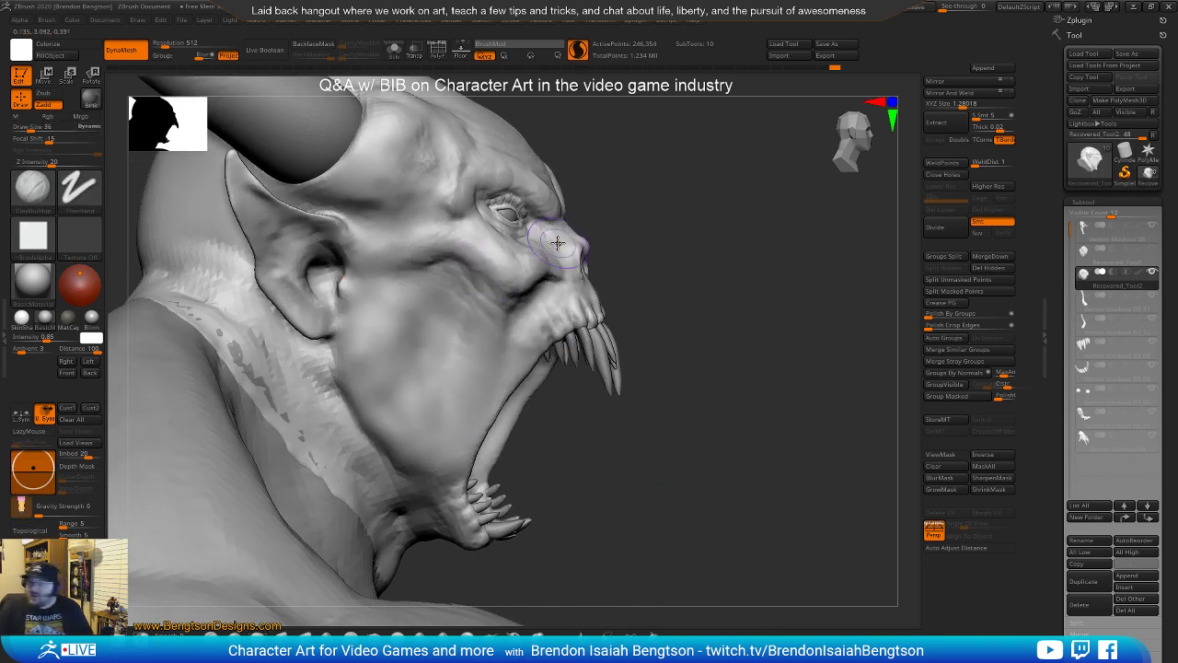
mouse_move(644, 292)
left_mouse_down()
mouse_move(665, 287)
mouse_move(657, 273)
mouse_move(700, 242)
mouse_move(491, 331)
mouse_move(481, 352)
mouse_move(497, 361)
mouse_move(484, 355)
mouse_move(490, 388)
mouse_move(524, 387)
mouse_move(520, 356)
left_mouse_up()
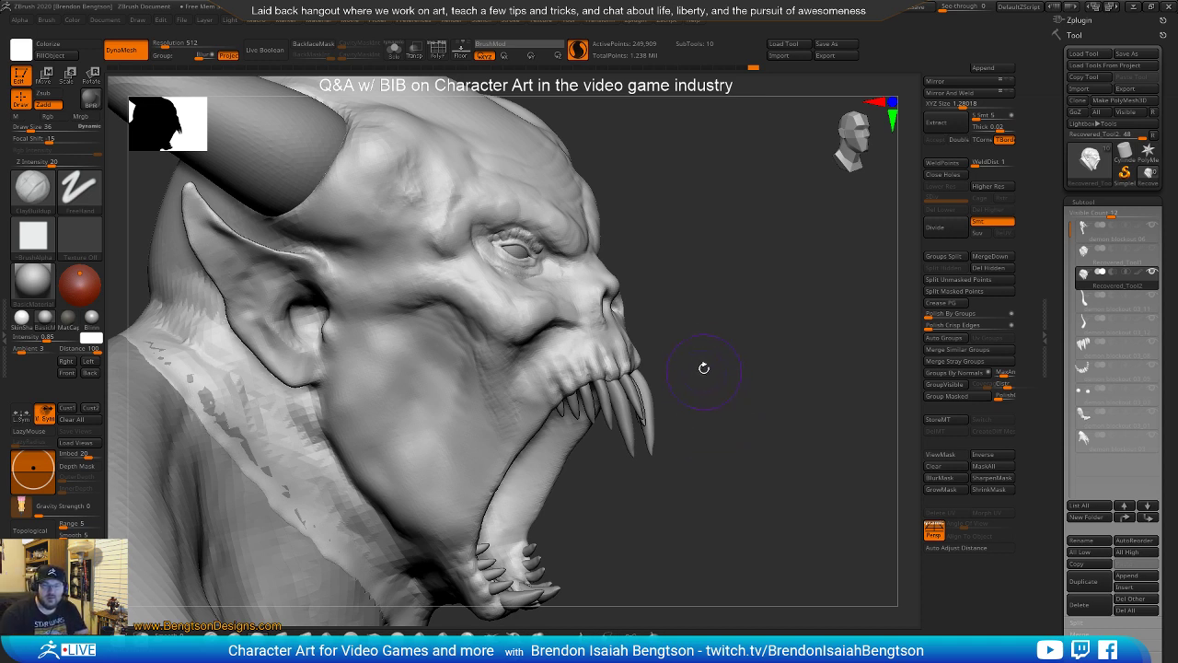
left_click_drag(713, 377, 649, 373, "alt")
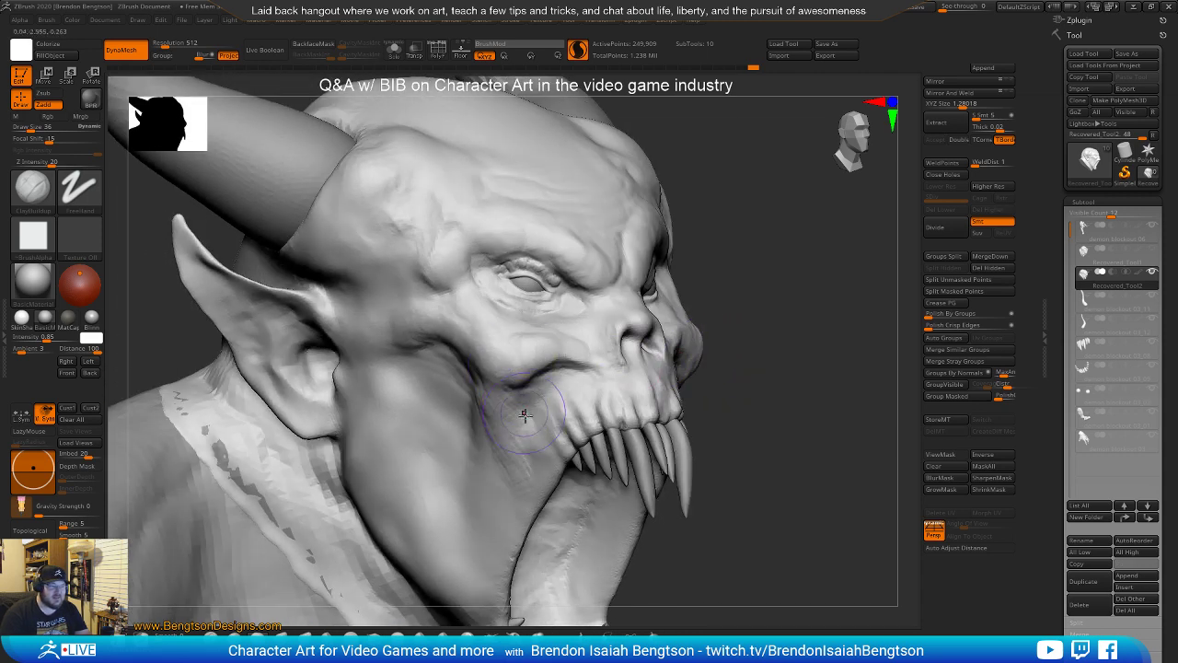
mouse_move(526, 411)
left_mouse_down()
mouse_move(534, 400)
mouse_move(518, 396)
left_mouse_up()
left_click_drag(763, 318, 728, 331)
left_click_drag(561, 371, 600, 358)
Reshape the upper eyelid with Move Topological at draw size 19
mouse_move(856, 442)
left_mouse_down("alt")
mouse_move(834, 379)
mouse_move(836, 411)
mouse_move(650, 225)
mouse_move(604, 328)
mouse_move(634, 370)
mouse_move(652, 332)
left_mouse_up("alt")
key("b")
key("m")
key("t")
key("space")
key("space")
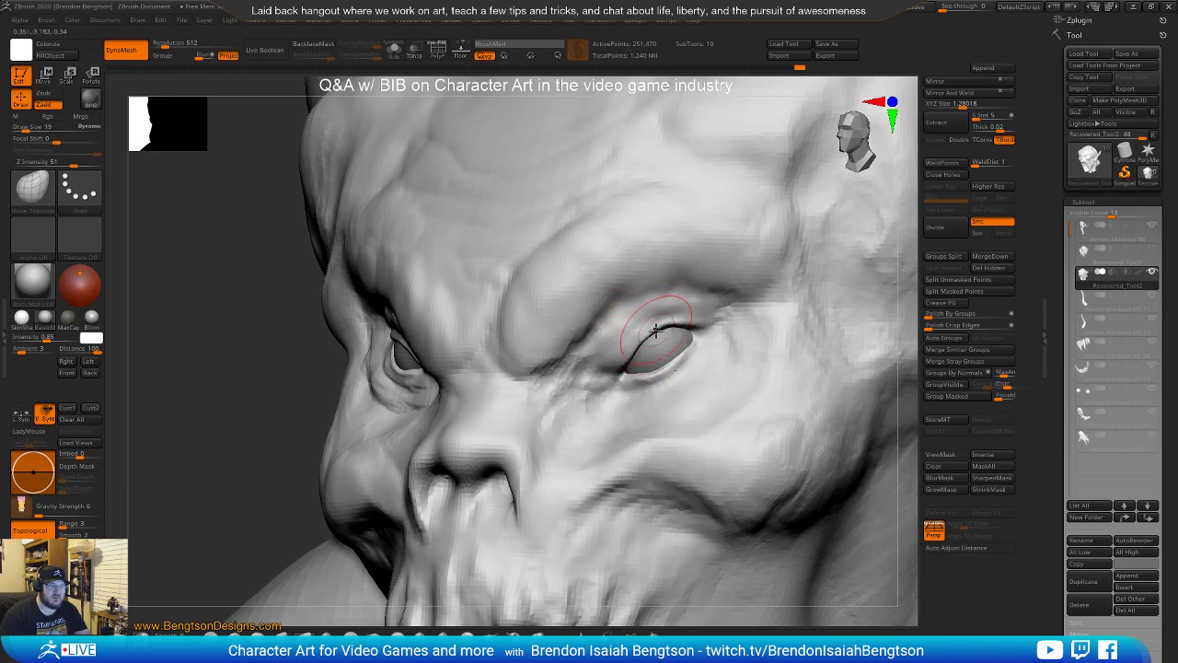
Sharpen the crease at the eye's outer corner with DamStandard
key("b")
key("d")
key("s")
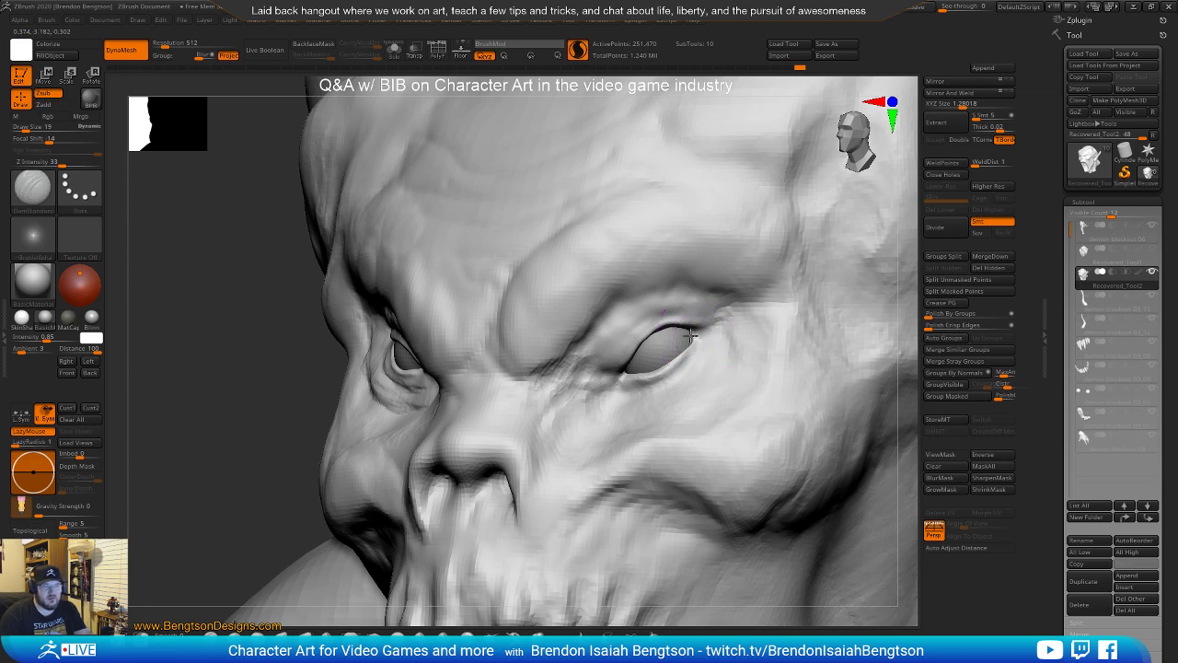
mouse_move(691, 336)
right_mouse_down()
mouse_move(664, 340)
mouse_move(698, 343)
right_mouse_up()
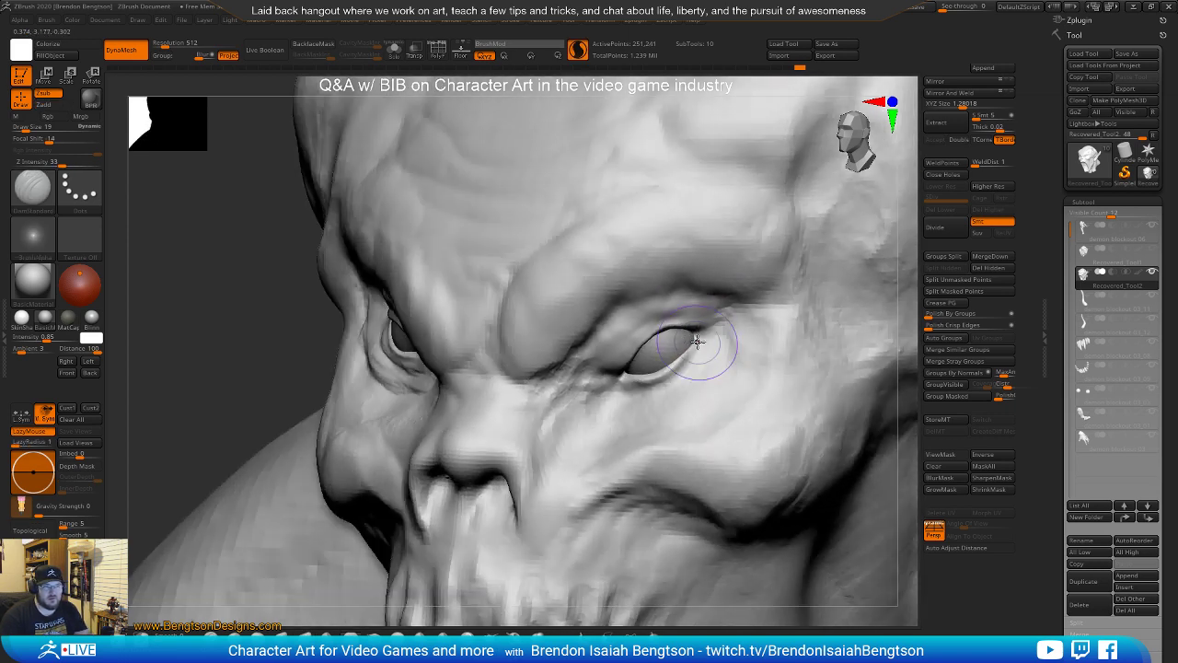
Nudge the outer eyelid corner with Move Topological and carve the crease around it with DamStandard at draw size 9
key("b")
key("m")
key("t")
key("space")
left_click_drag(700, 347, 688, 347)
mouse_move(697, 370)
right_mouse_down()
mouse_move(728, 326)
mouse_move(691, 426)
mouse_move(694, 372)
mouse_move(665, 376)
mouse_move(684, 397)
mouse_move(702, 395)
mouse_move(682, 379)
mouse_move(692, 387)
right_mouse_up()
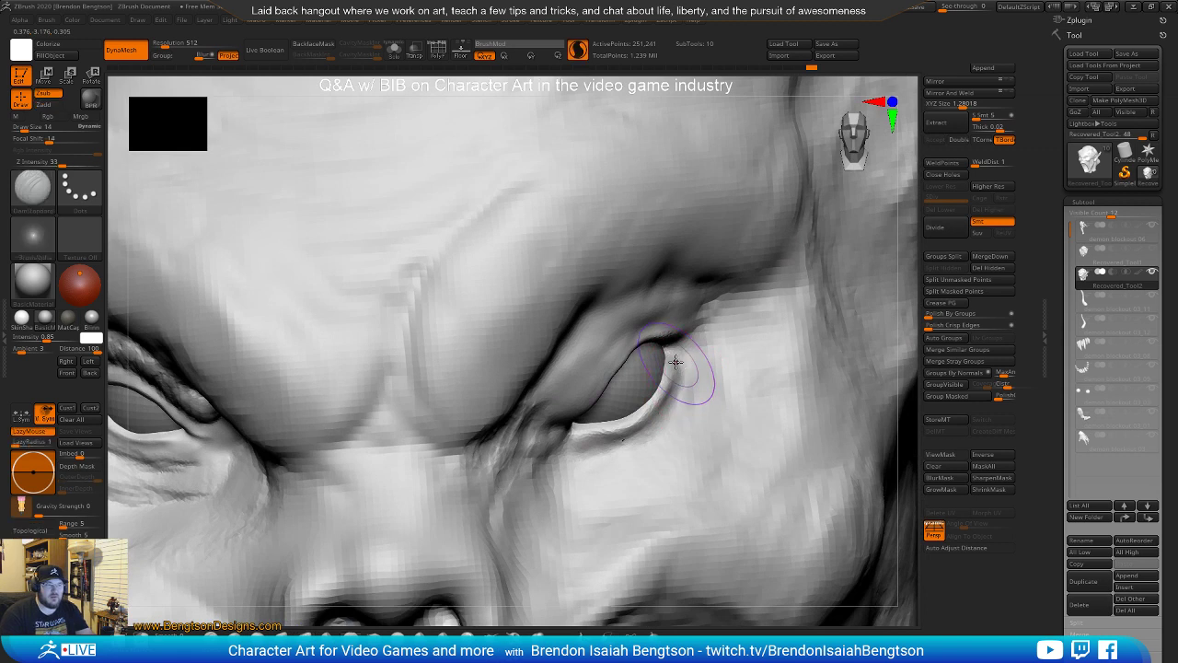
key("space")
left_click_drag(671, 349, 684, 370)
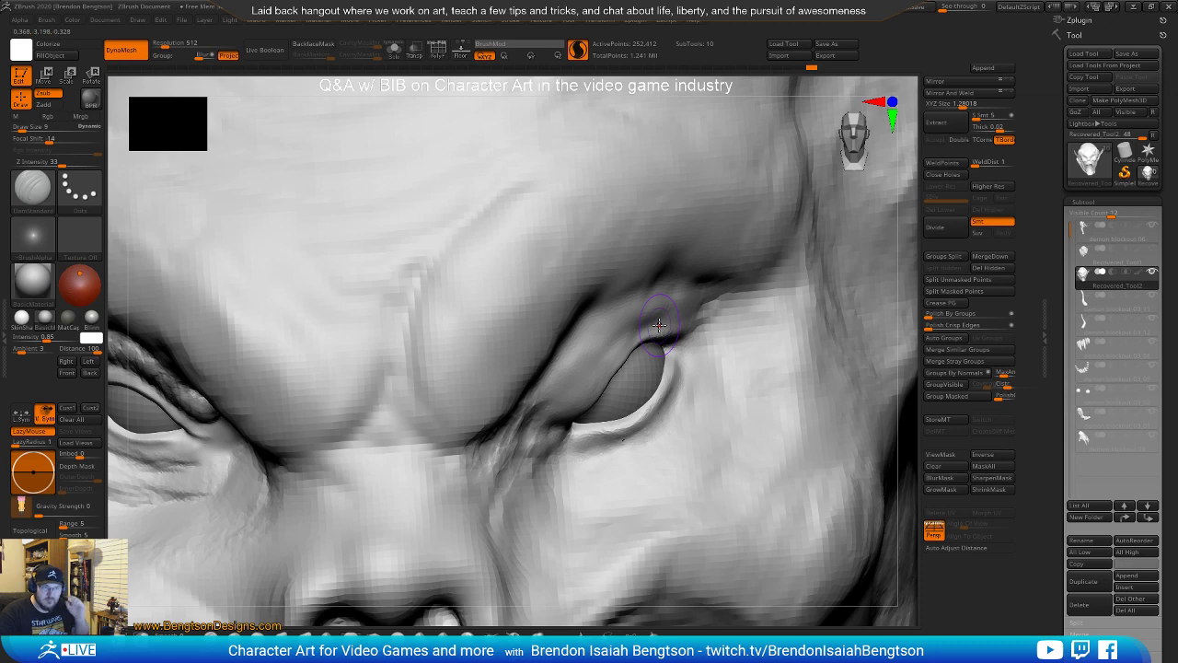
Carve folds along the upper eyelid toward the inner eye corner with DamStandard at draw size 12
right_click_drag(630, 342, 623, 330)
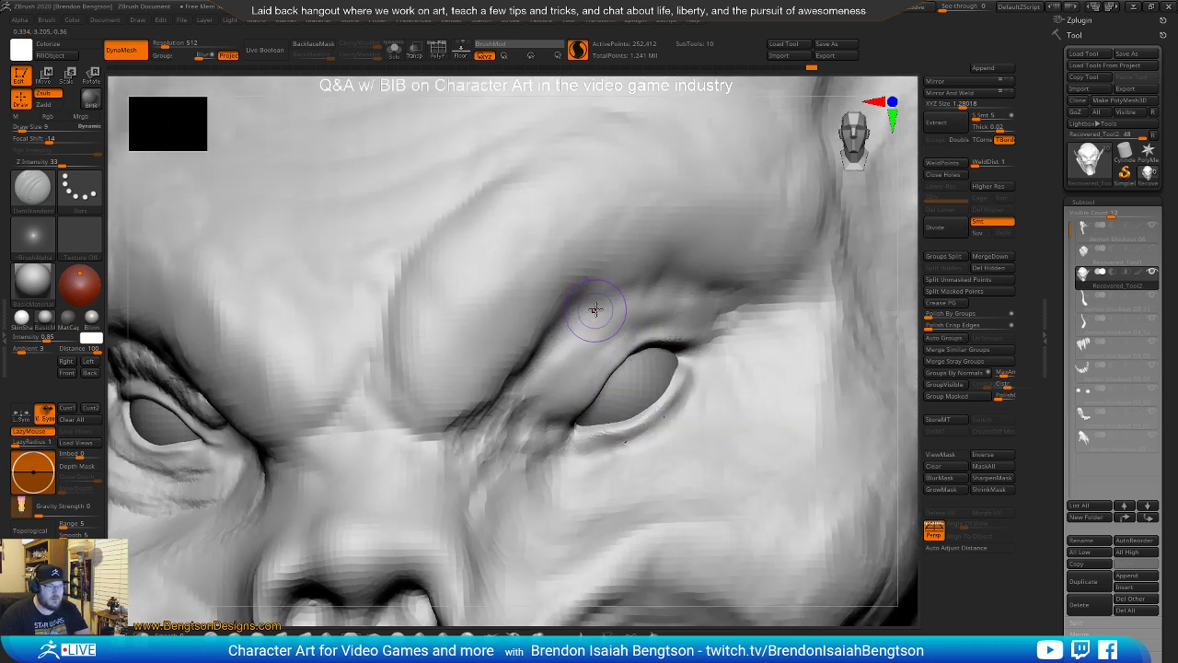
key("space")
left_click_drag(608, 292, 557, 373)
left_click_drag(593, 327, 534, 407)
left_click_drag(585, 366, 547, 414)
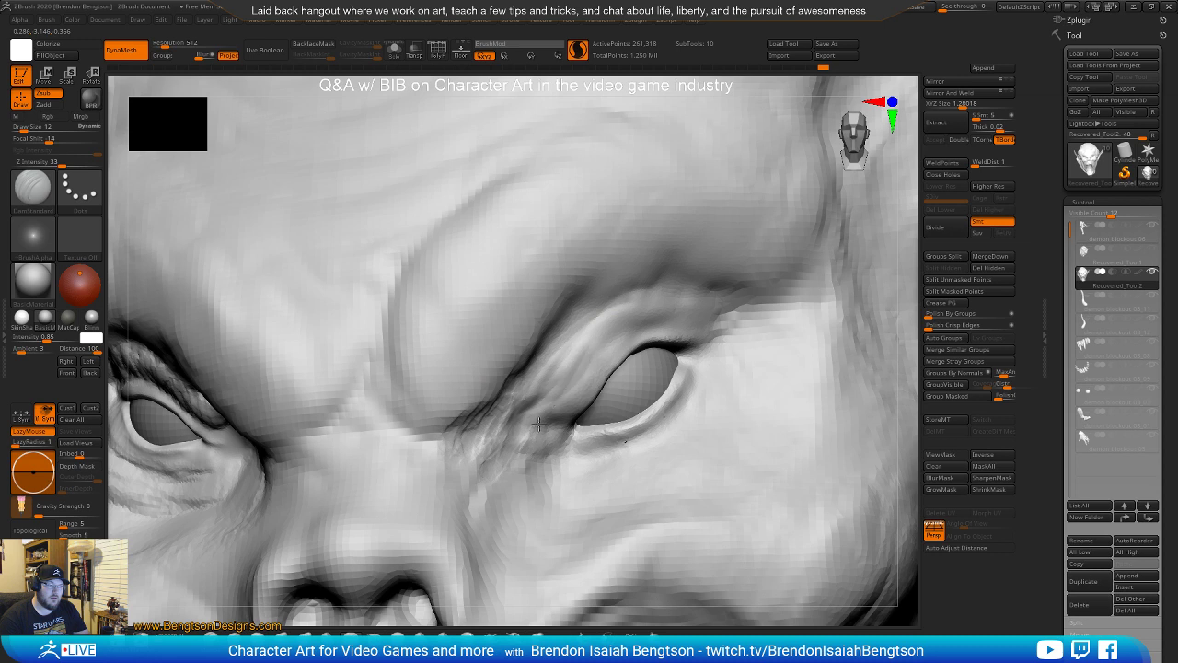
right_click(628, 287)
mouse_move(629, 286)
left_mouse_down()
mouse_move(568, 341)
mouse_move(562, 370)
mouse_move(554, 357)
mouse_move(584, 441)
left_mouse_up()
Build up the inner brow beside the nose bridge with ClayBuildup at draw size 28
right_click_drag(583, 442, 583, 304, "ctrl")
mouse_move(691, 405)
right_mouse_down()
mouse_move(568, 440)
mouse_move(526, 416)
mouse_move(564, 462)
right_mouse_up()
key("b")
key("c")
key("b")
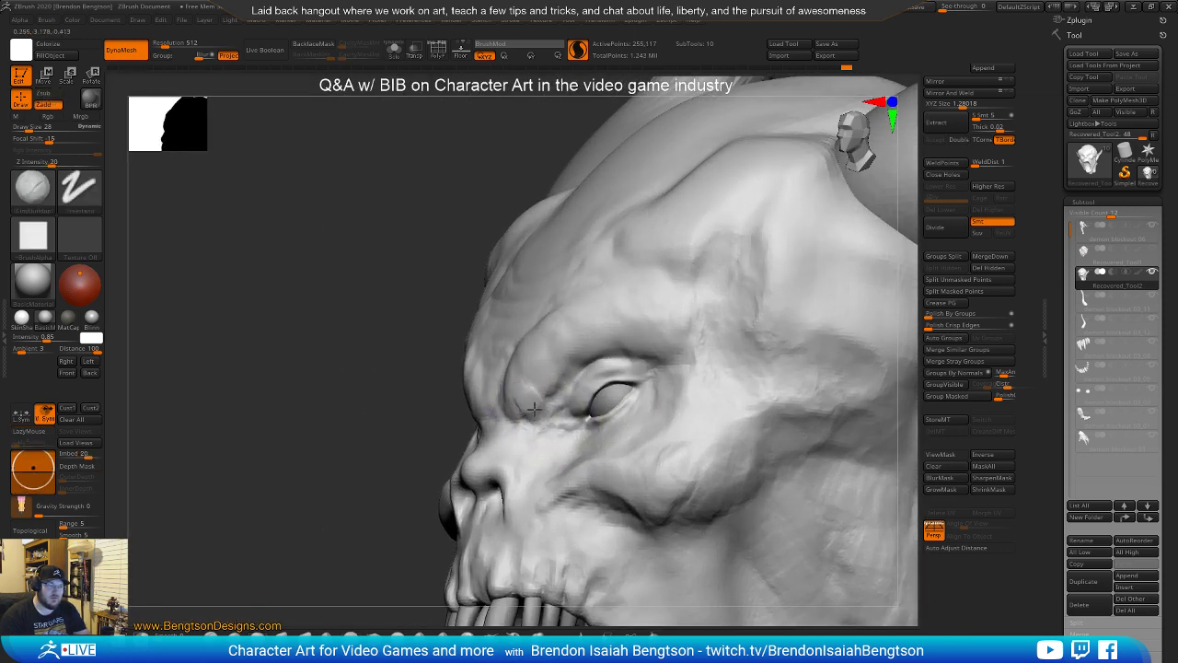
mouse_move(540, 369)
left_mouse_down()
mouse_move(544, 354)
mouse_move(517, 411)
left_mouse_up()
Reshape the profile of the nose with Move Topological
mouse_move(514, 396)
right_mouse_down()
mouse_move(568, 450)
mouse_move(589, 449)
right_mouse_up()
key("b")
key("m")
key("t")
key("space")
left_click_drag(530, 432, 526, 427)
key("space")
key("space")
Build up the nose bridge and tip with ClayBuildup at draw size 17
mouse_move(508, 396)
right_mouse_down()
mouse_move(473, 438)
mouse_move(449, 440)
mouse_move(395, 368)
mouse_move(530, 406)
right_mouse_up()
key("b")
key("c")
key("b")
key("space")
left_click_drag(521, 375, 507, 373)
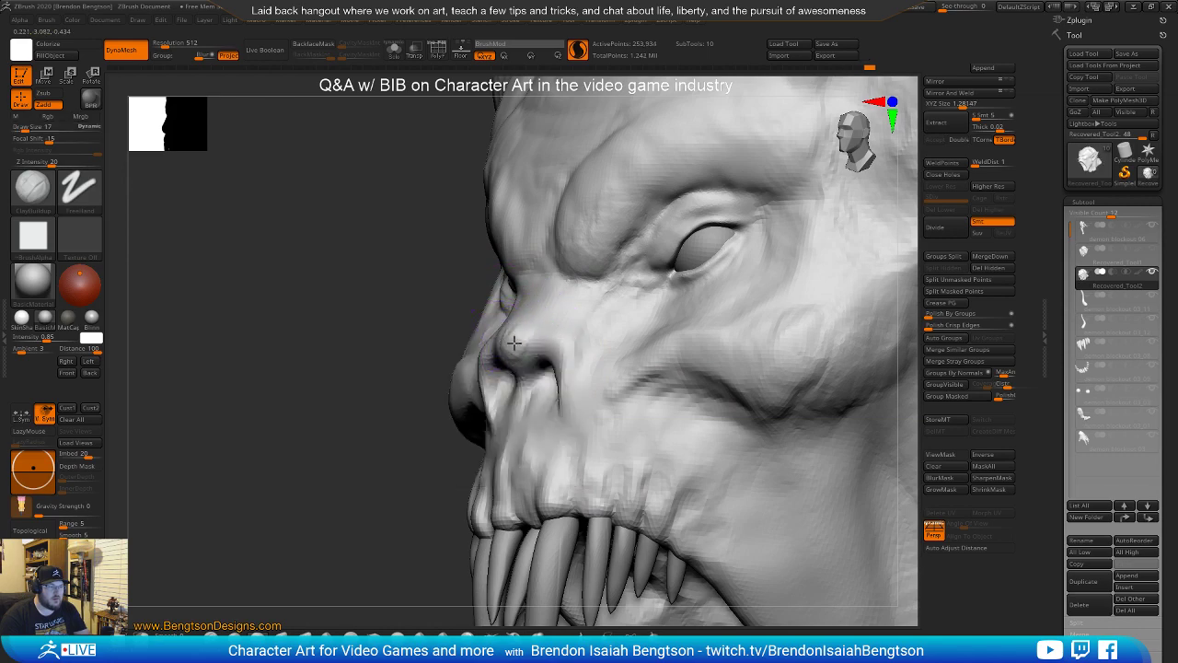
right_click_drag(509, 337, 524, 315)
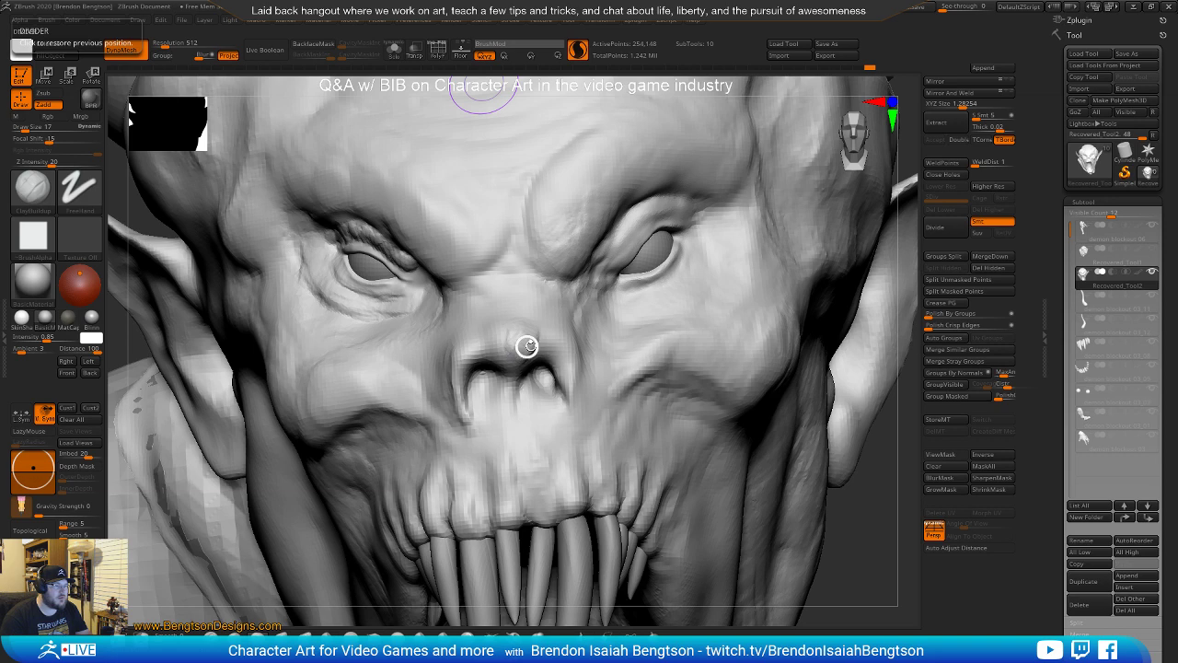
key("space")
Refine the nose tip with Move Topological and ClayBuildup, rounding its form above the nostrils
right_click_drag(598, 339, 508, 344)
key("b")
key("m")
key("t")
key("space")
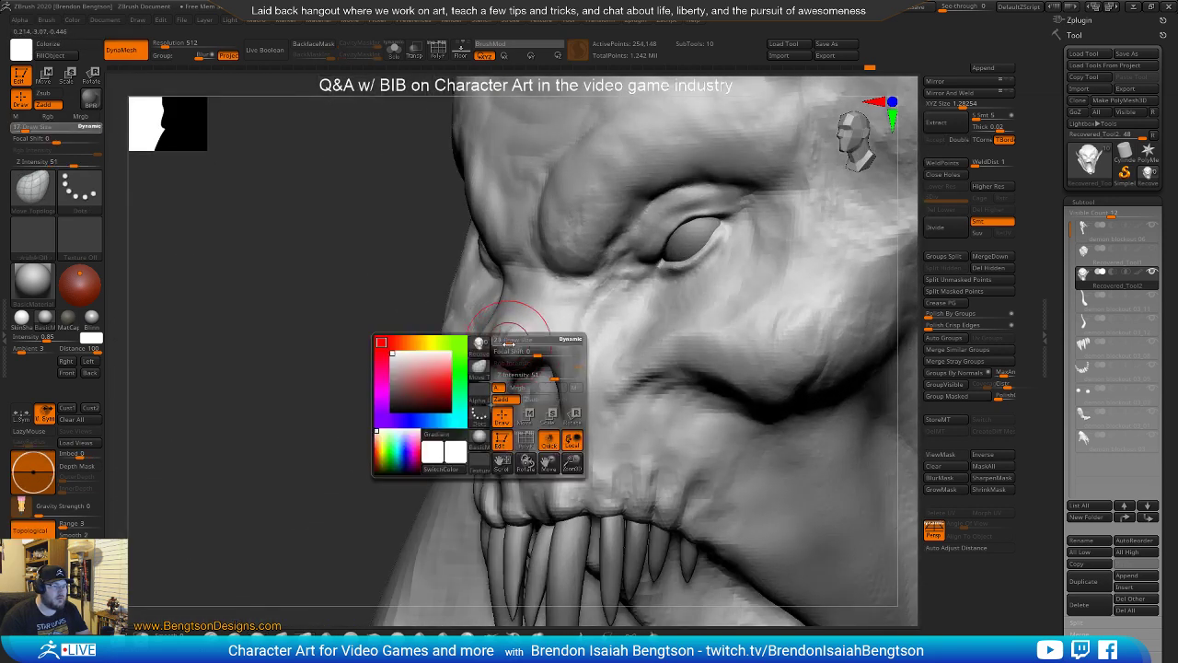
key("b")
key("c")
key("b")
mouse_move(507, 344)
left_mouse_down()
mouse_move(503, 326)
mouse_move(564, 328)
mouse_move(518, 342)
left_mouse_up()
mouse_move(518, 342)
right_mouse_down()
mouse_move(554, 342)
mouse_move(591, 308)
mouse_move(593, 326)
mouse_move(560, 337)
right_mouse_up()
right_click_drag(560, 337, 559, 389, "alt")
mouse_move(539, 347)
left_mouse_down("alt")
mouse_move(555, 337)
mouse_move(597, 353)
mouse_move(586, 315)
left_mouse_up("alt")
Adjust the lower outer edges of the nostrils with Move Topological at draw size 33
key("b")
key("m")
key("t")
key("space")
mouse_move(858, 346)
right_mouse_down()
mouse_move(779, 322)
mouse_move(751, 333)
right_mouse_up()
left_click_drag(637, 421, 643, 430)
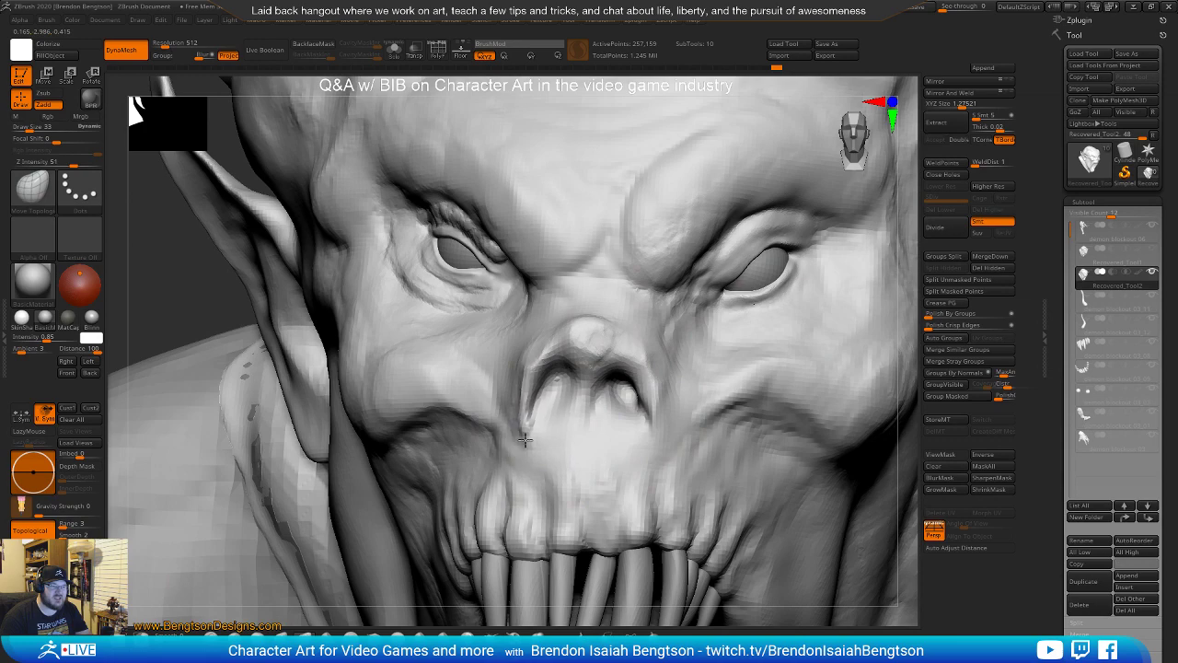
Build up the cheekbone below the eye with ClayBuildup at draw size 33
right_click_drag(605, 486, 599, 387, "ctrl")
right_click_drag(681, 405, 804, 156)
right_click_drag(729, 416, 756, 511, "alt")
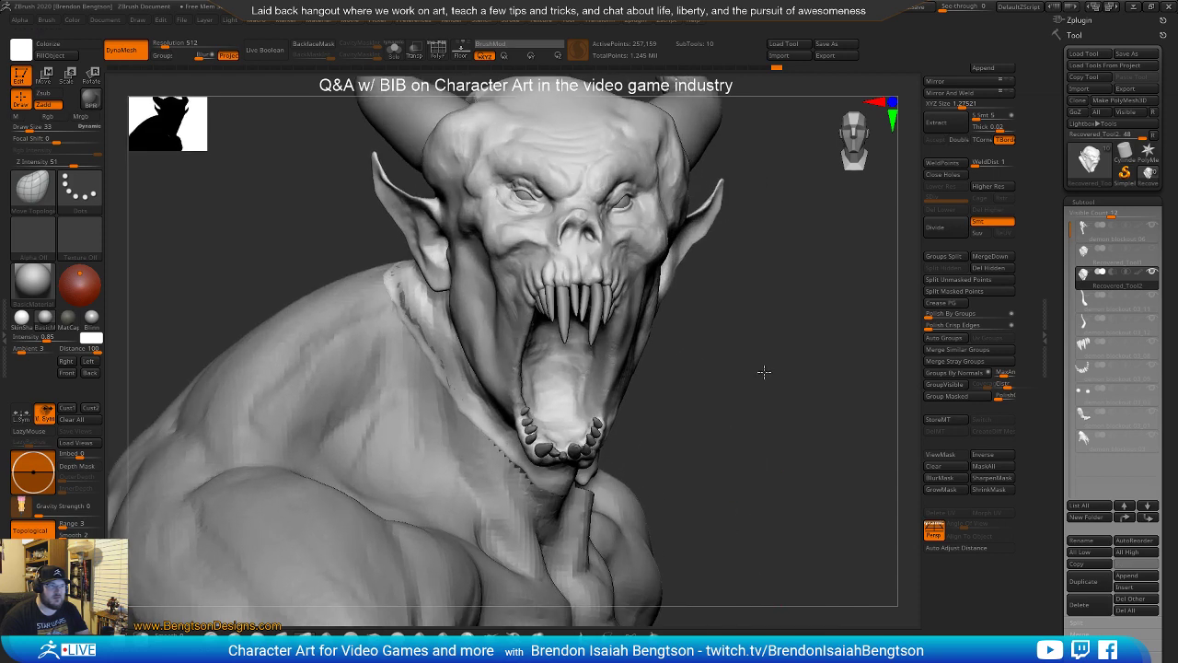
right_click_drag(765, 368, 731, 441, "ctrl")
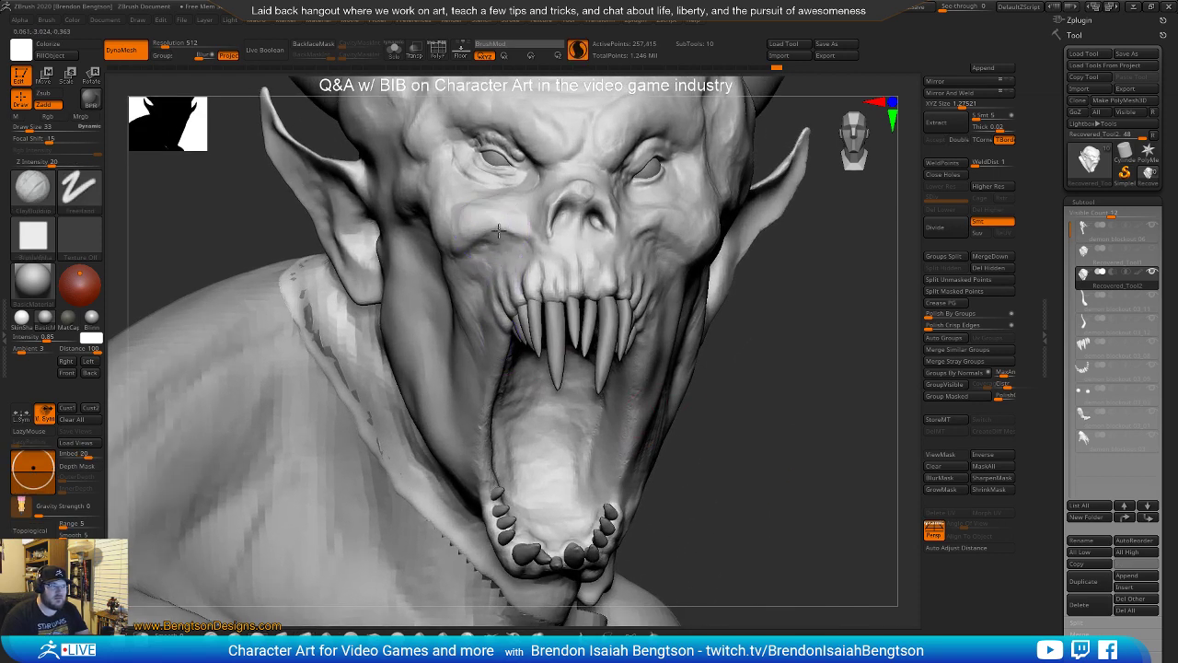
left_click_drag(495, 219, 506, 228)
mouse_move(494, 220)
left_mouse_down()
mouse_move(491, 240)
mouse_move(488, 202)
mouse_move(507, 215)
mouse_move(450, 224)
mouse_move(440, 184)
mouse_move(431, 230)
mouse_move(452, 213)
mouse_move(433, 180)
mouse_move(426, 193)
left_mouse_up()
Work over the cheekbone and the hollow under the eye with ClayBuildup at draw size 42
key("space")
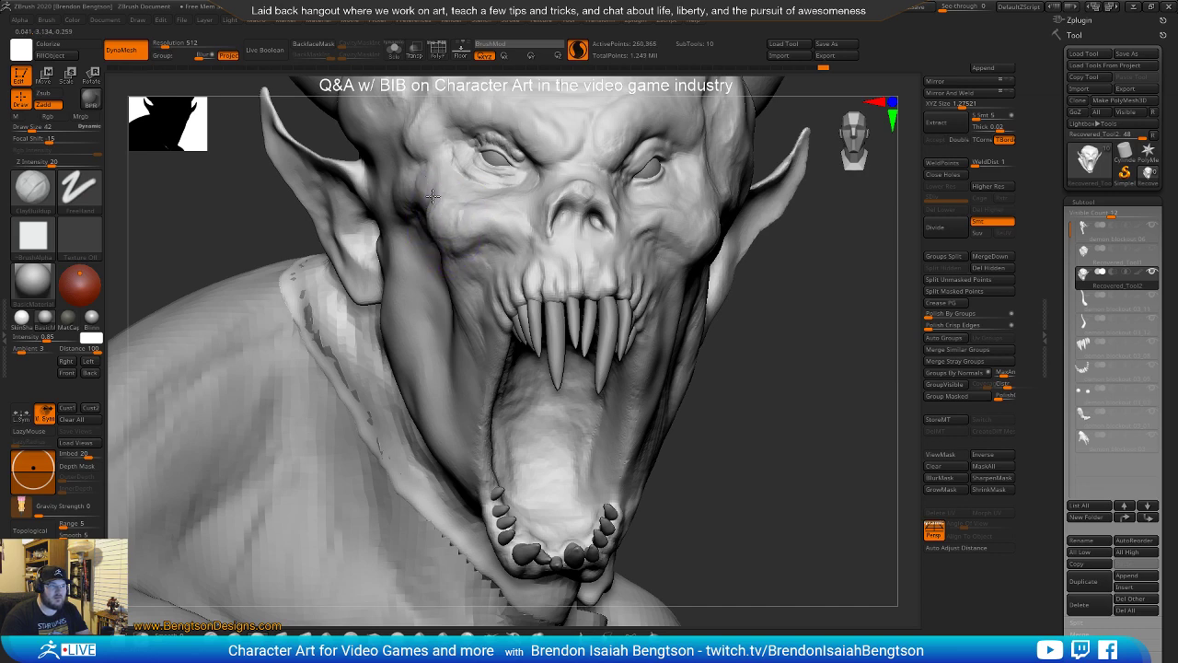
left_click_drag(833, 354, 704, 355)
mouse_move(615, 208)
left_mouse_down()
mouse_move(578, 212)
mouse_move(612, 232)
left_mouse_up()
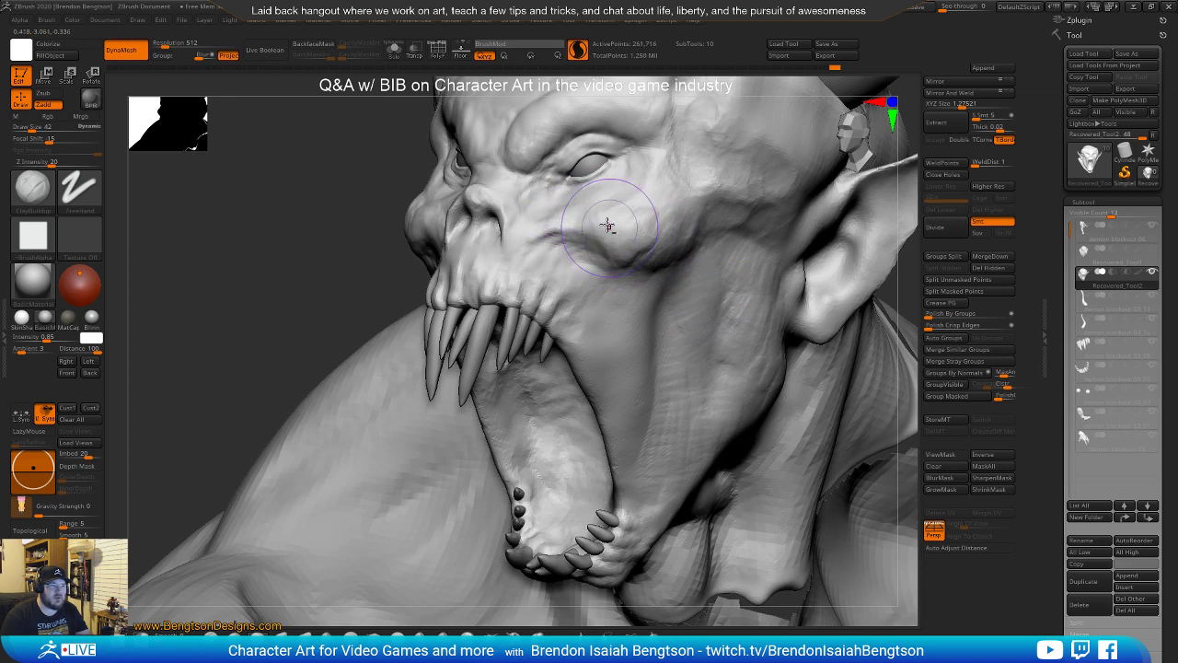
left_click_drag(610, 177, 537, 227)
Sculpt the jaw muscle forms between the ear, cheekbone and lower jaw with ClayBuildup at draw size 69
mouse_move(324, 394)
left_mouse_down("alt")
mouse_move(393, 368)
mouse_move(454, 292)
mouse_move(766, 139)
mouse_move(652, 204)
left_mouse_up("alt")
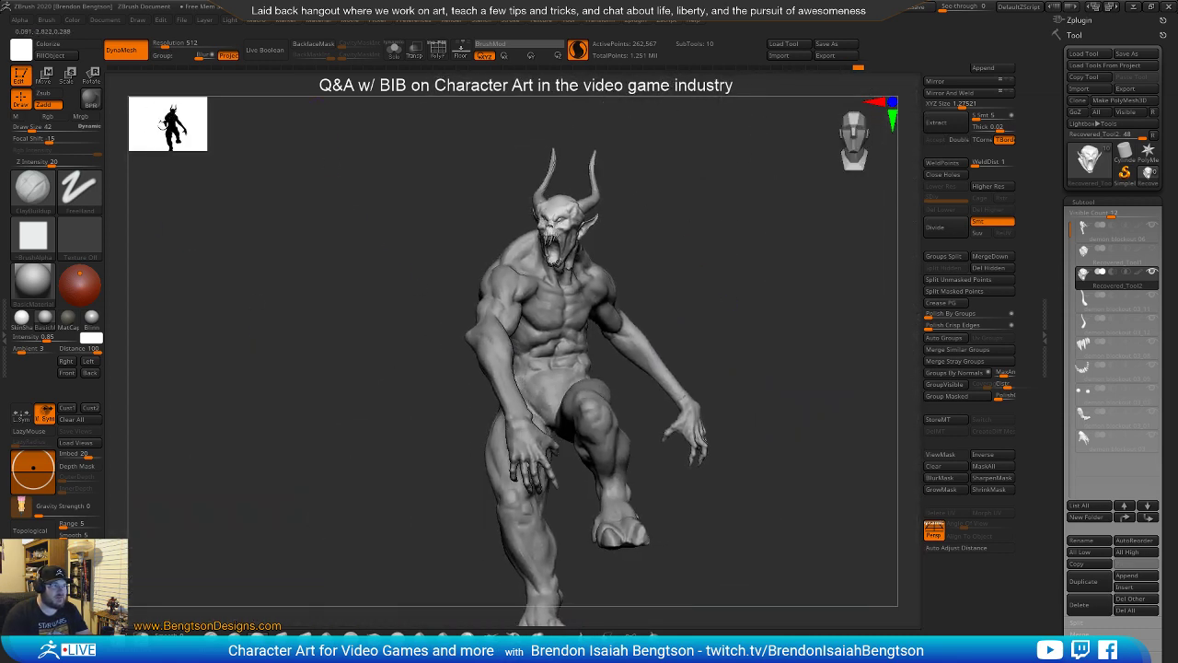
left_click_drag(680, 275, 742, 563, "alt")
left_click_drag(683, 381, 727, 441, "alt")
left_click_drag(727, 442, 709, 442)
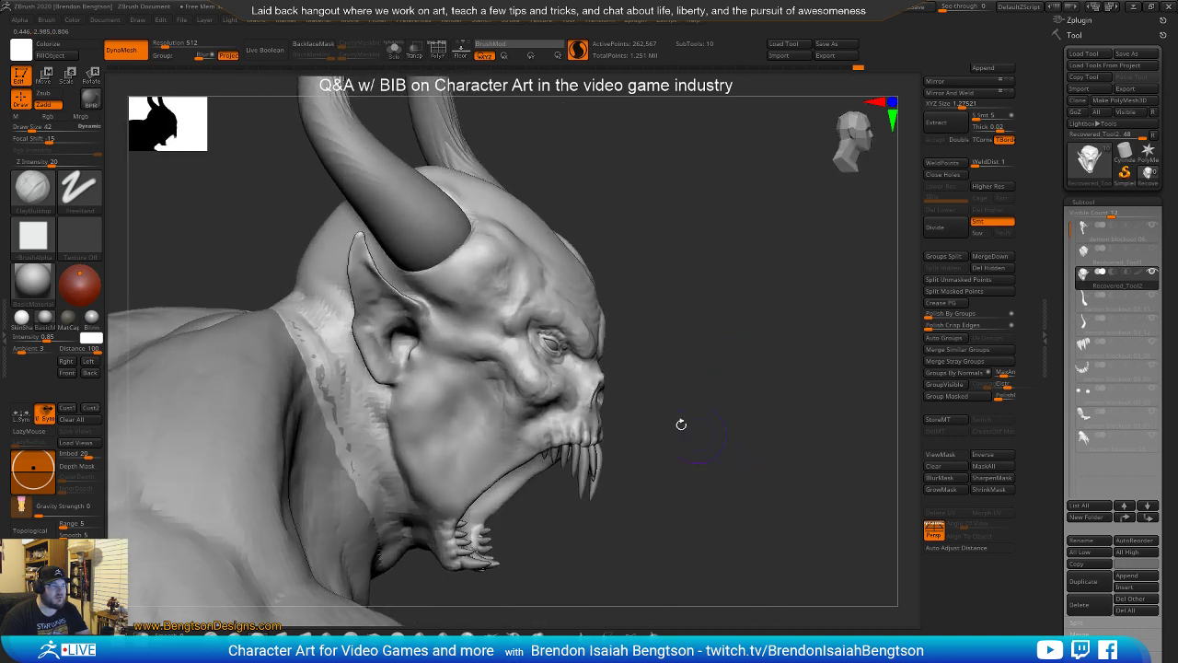
key("space")
mouse_move(387, 375)
left_mouse_down()
mouse_move(418, 402)
mouse_move(452, 370)
left_mouse_up()
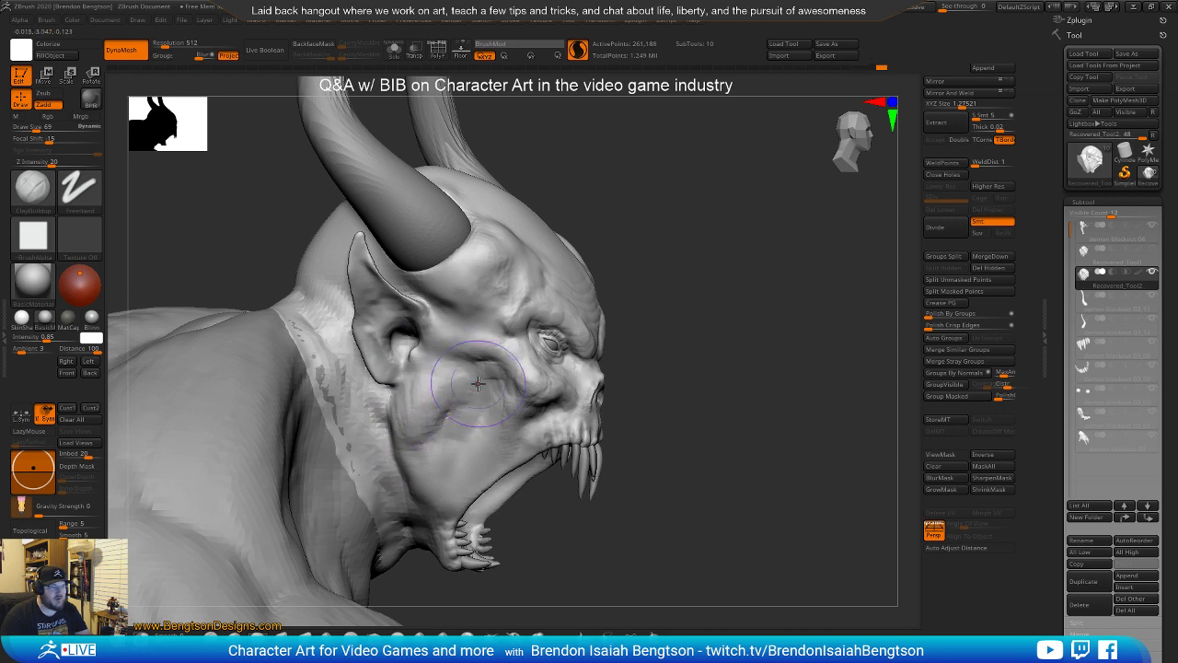
left_click_drag(462, 433, 488, 416)
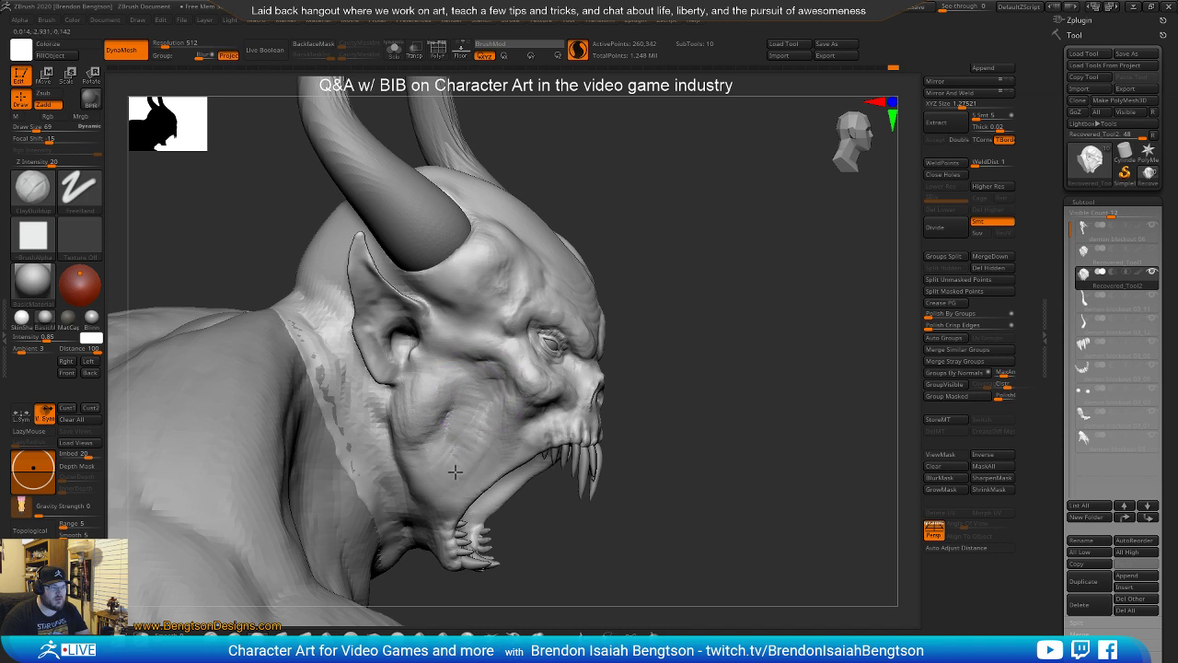
left_click_drag(438, 521, 435, 520)
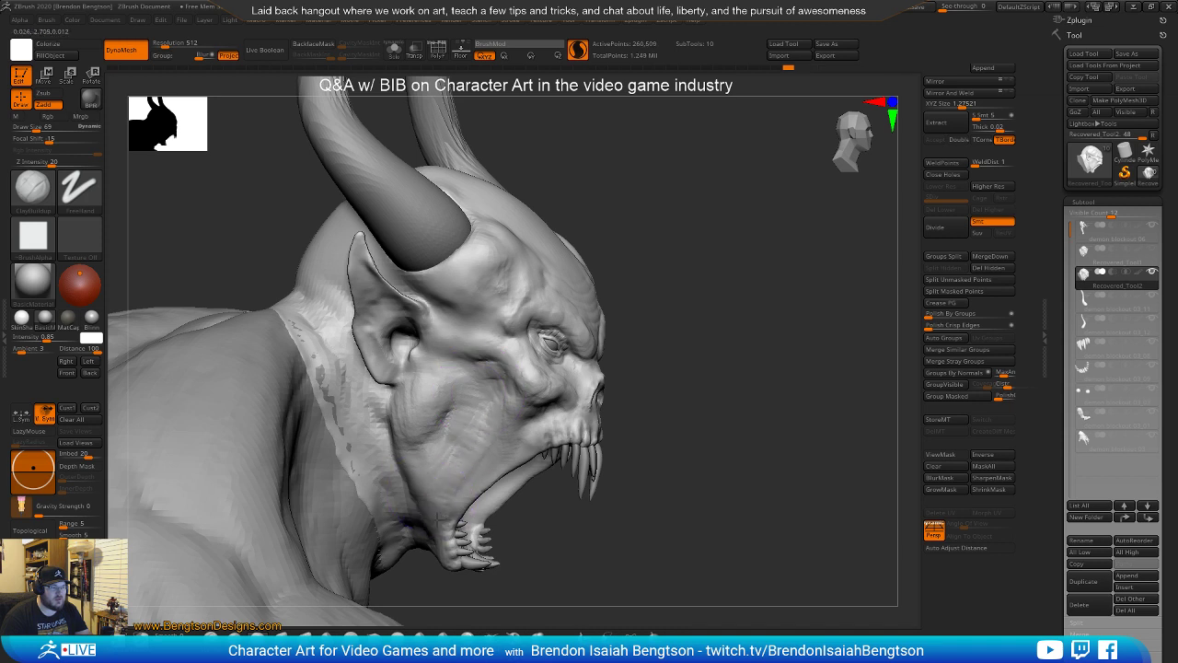
mouse_move(663, 515)
left_mouse_down()
mouse_move(739, 547)
mouse_move(768, 484)
mouse_move(750, 477)
mouse_move(772, 448)
left_mouse_up()
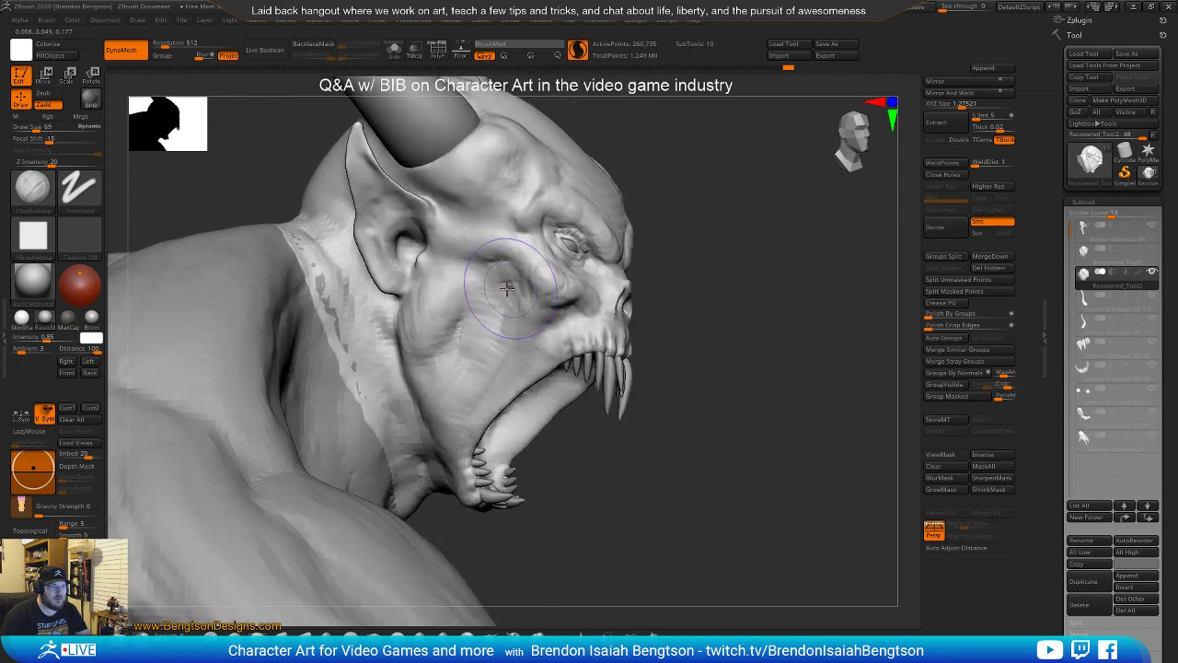
mouse_move(512, 279)
left_mouse_down()
mouse_move(481, 268)
mouse_move(545, 280)
left_mouse_up()
Adjust the outer edge of the nostril with Move Topological at draw size 28
mouse_move(673, 358)
left_mouse_down()
mouse_move(705, 310)
mouse_move(663, 286)
left_mouse_up()
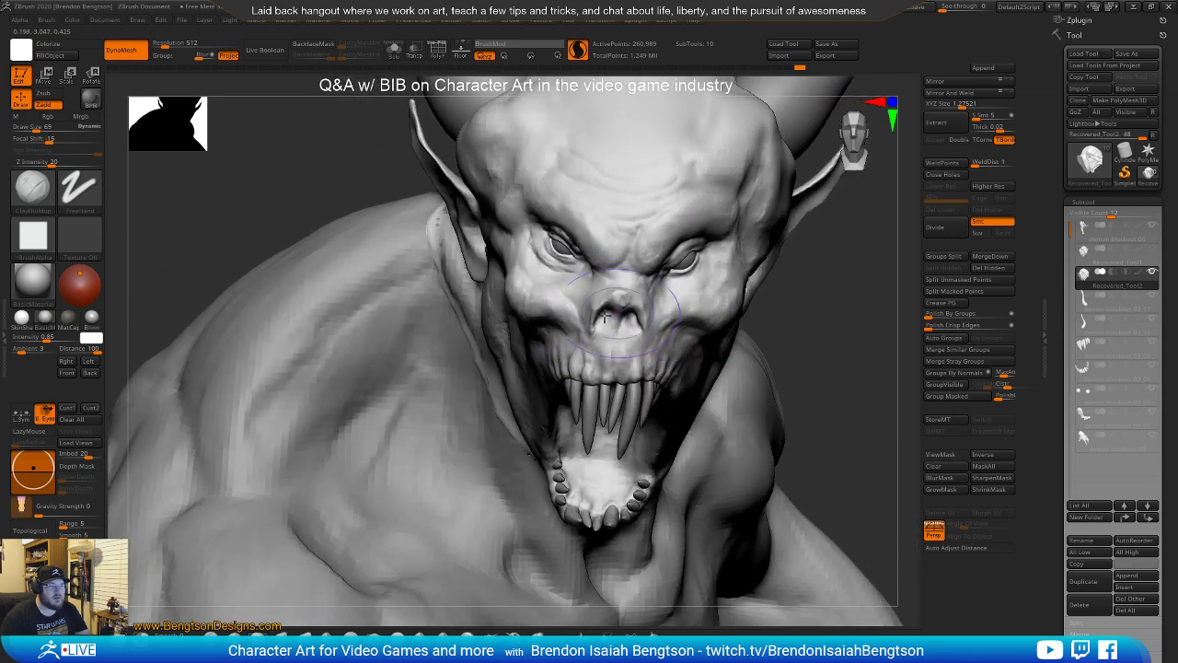
mouse_move(626, 261)
right_mouse_down("ctrl")
mouse_move(636, 353)
mouse_move(579, 355)
right_mouse_up("ctrl")
key("b")
key("m")
key("t")
key("space")
left_click_drag(583, 351, 566, 352)
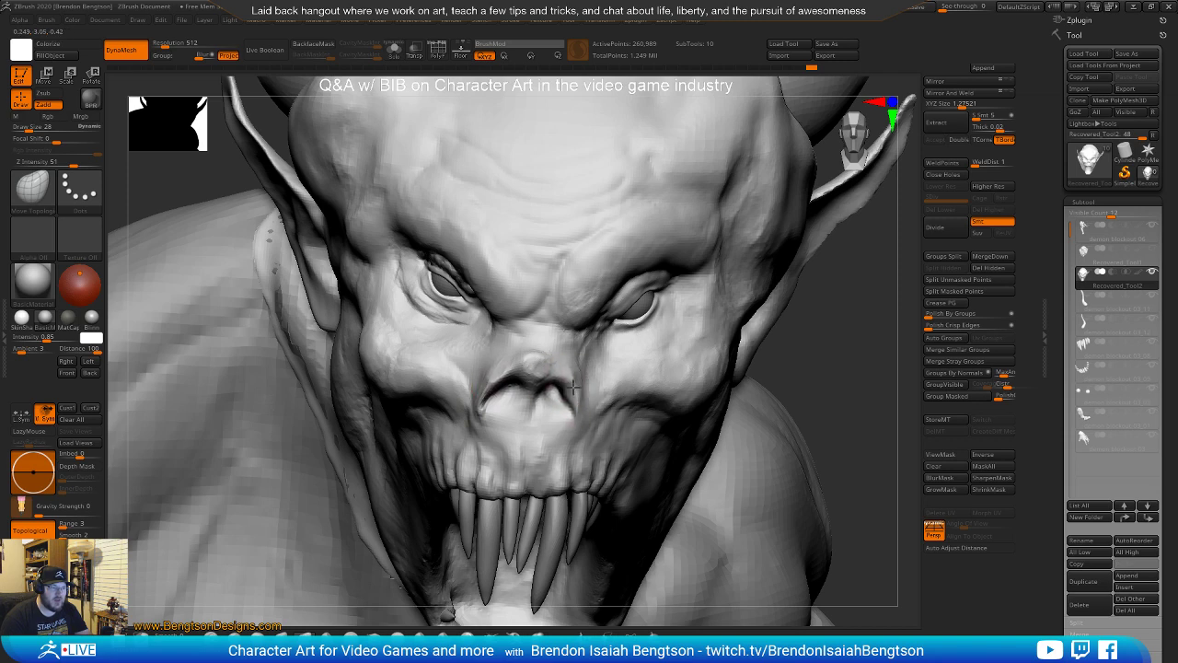
Reshape the profile of the upper gum between the nose and the front teeth with Move Topological
mouse_move(552, 346)
right_mouse_down()
mouse_move(540, 361)
mouse_move(536, 350)
mouse_move(575, 337)
right_mouse_up()
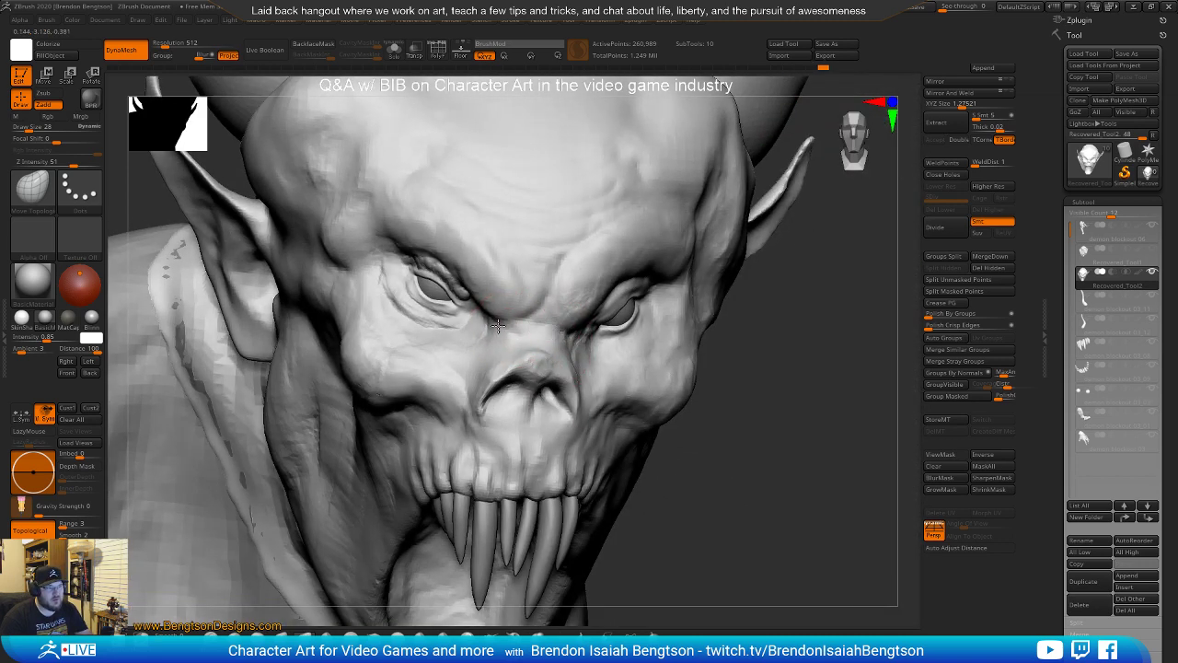
right_click_drag(799, 438, 804, 174, "ctrl")
mouse_move(783, 377)
right_mouse_down()
mouse_move(755, 381)
mouse_move(814, 379)
mouse_move(819, 361)
mouse_move(726, 449)
mouse_move(707, 484)
mouse_move(710, 612)
right_mouse_up()
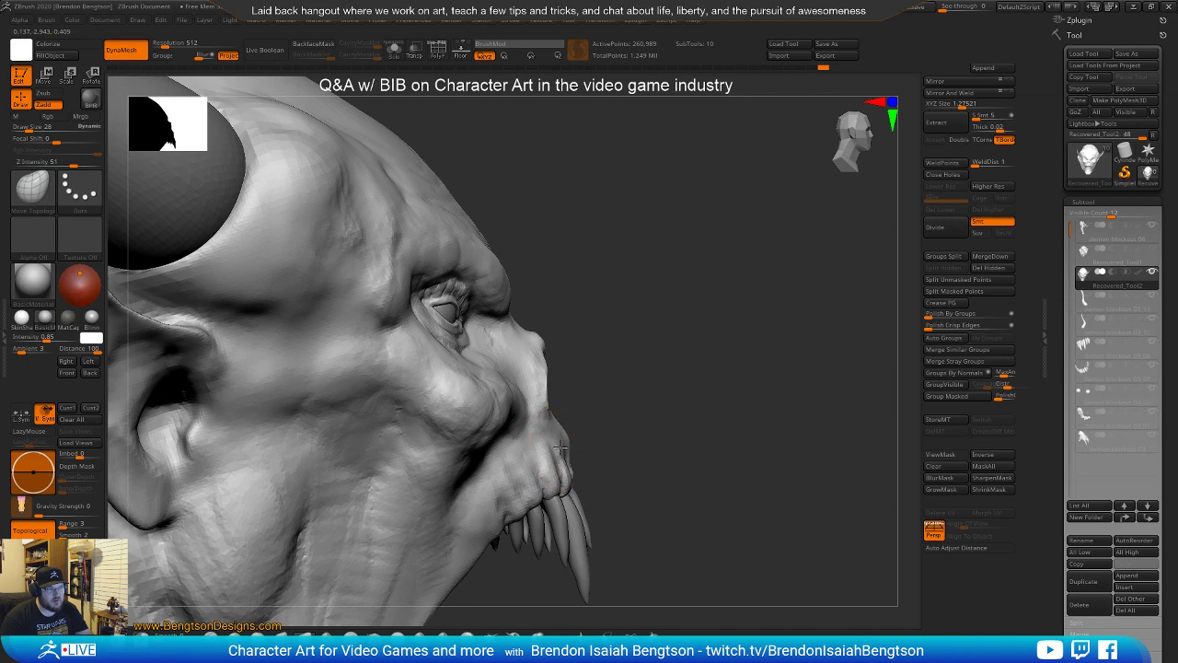
mouse_move(655, 416)
right_mouse_down()
mouse_move(542, 408)
mouse_move(566, 441)
right_mouse_up()
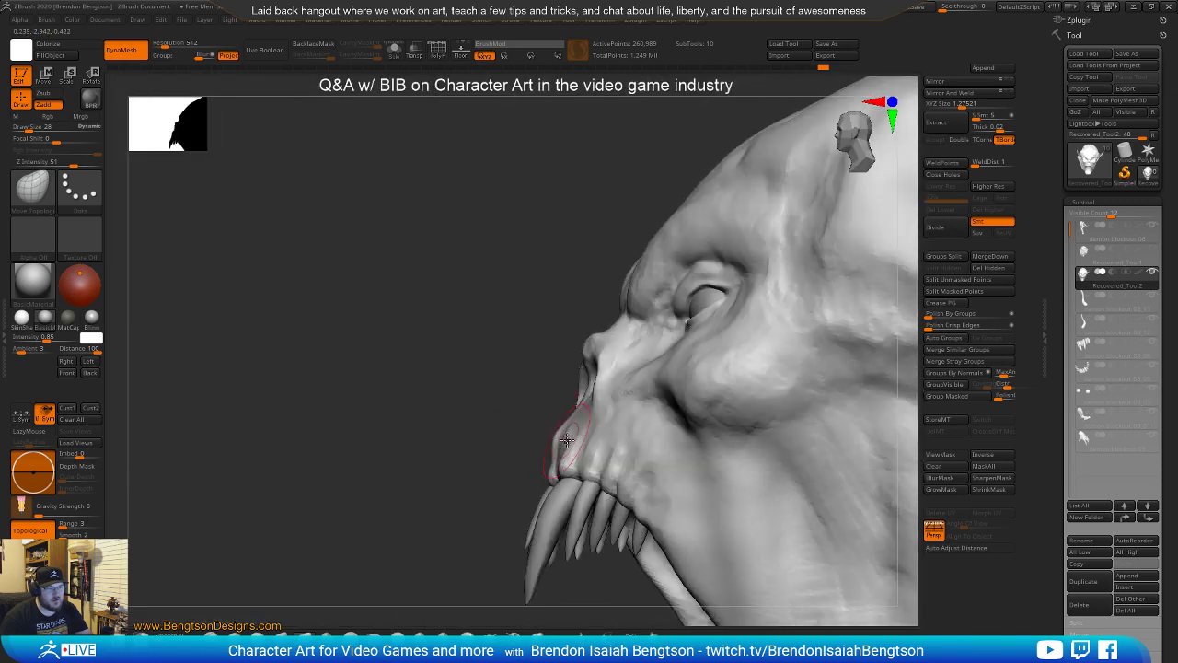
right_click_drag(471, 392, 533, 397)
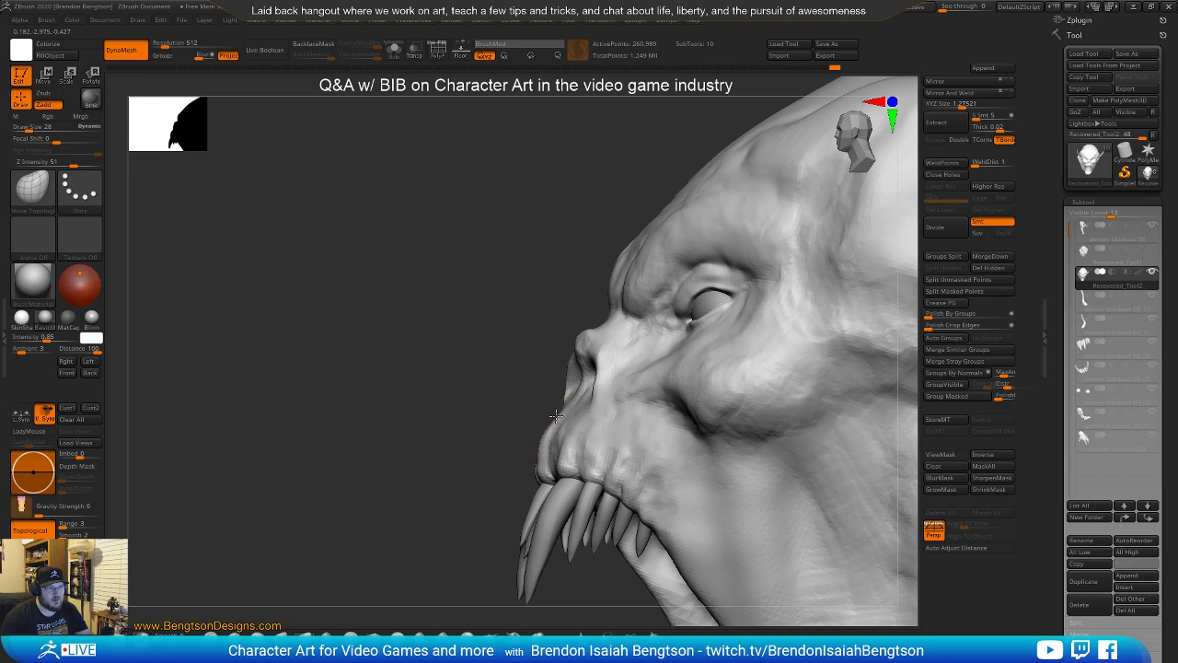
mouse_move(579, 424)
right_mouse_down()
mouse_move(534, 413)
mouse_move(466, 303)
mouse_move(484, 374)
mouse_move(450, 303)
mouse_move(463, 304)
right_mouse_up()
mouse_move(813, 348)
left_mouse_down()
mouse_move(754, 350)
mouse_move(794, 349)
left_mouse_up()
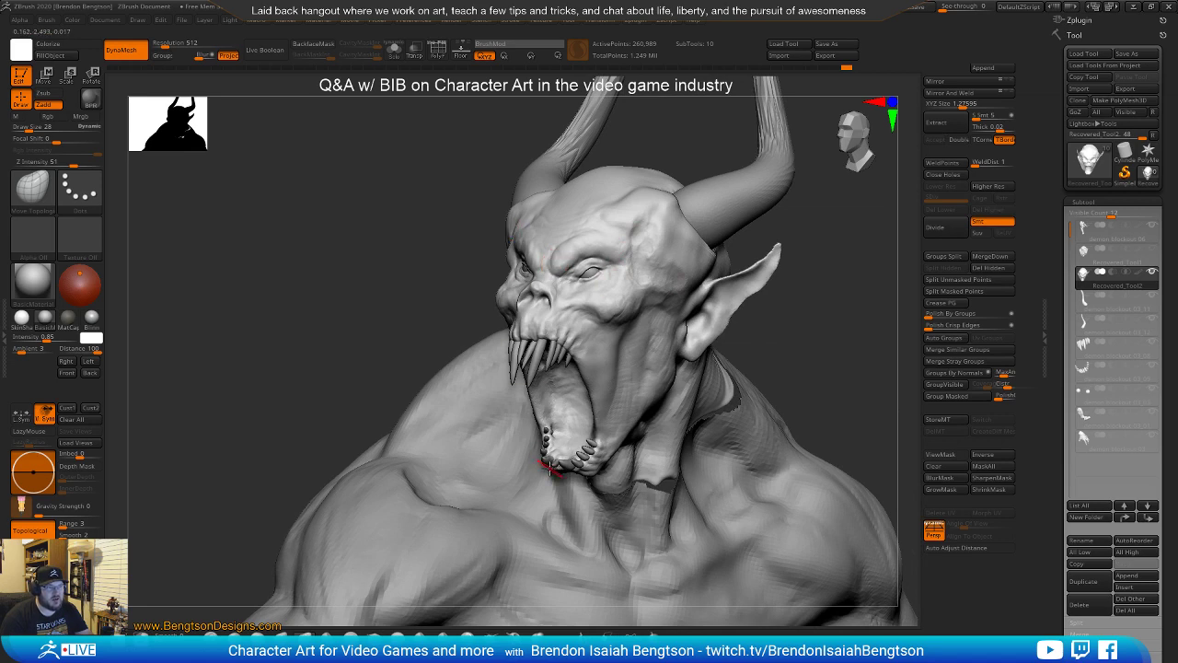
Adjust the outer silhouette of the far eye socket and cheekbone with Move Topological at draw size 48
mouse_move(565, 258)
right_mouse_down()
mouse_move(783, 334)
mouse_move(748, 356)
right_mouse_up()
mouse_move(748, 356)
left_mouse_down("alt")
mouse_move(728, 395)
mouse_move(701, 291)
left_mouse_up("alt")
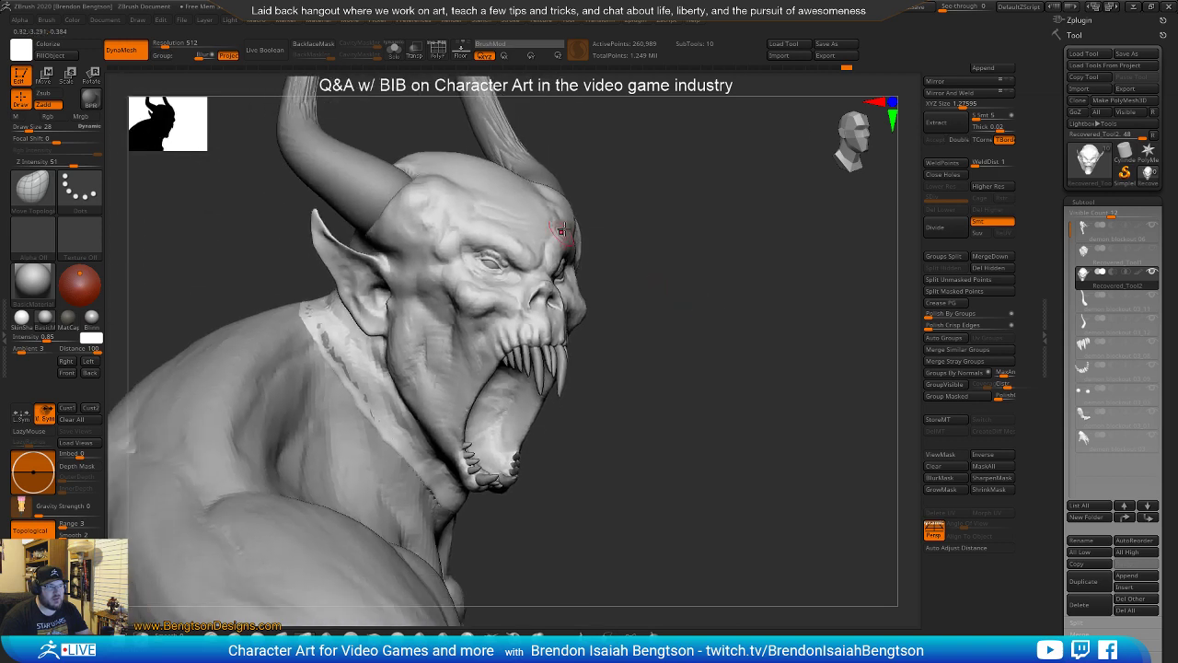
right_click_drag(578, 287, 568, 244)
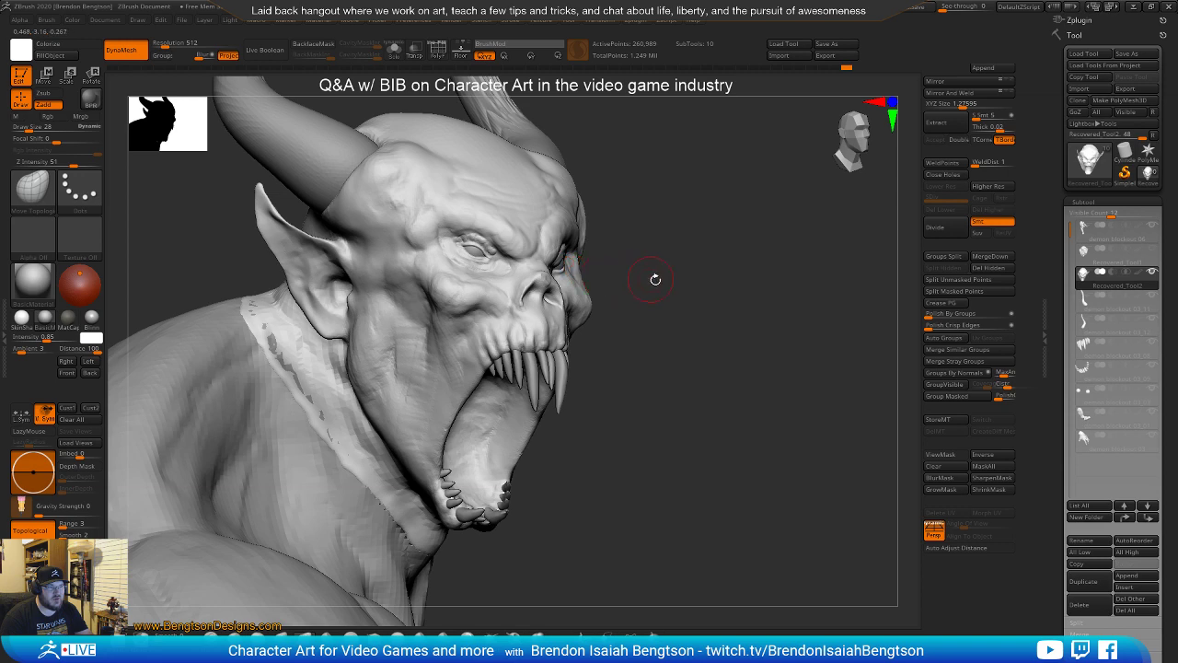
right_click_drag(650, 281, 670, 311)
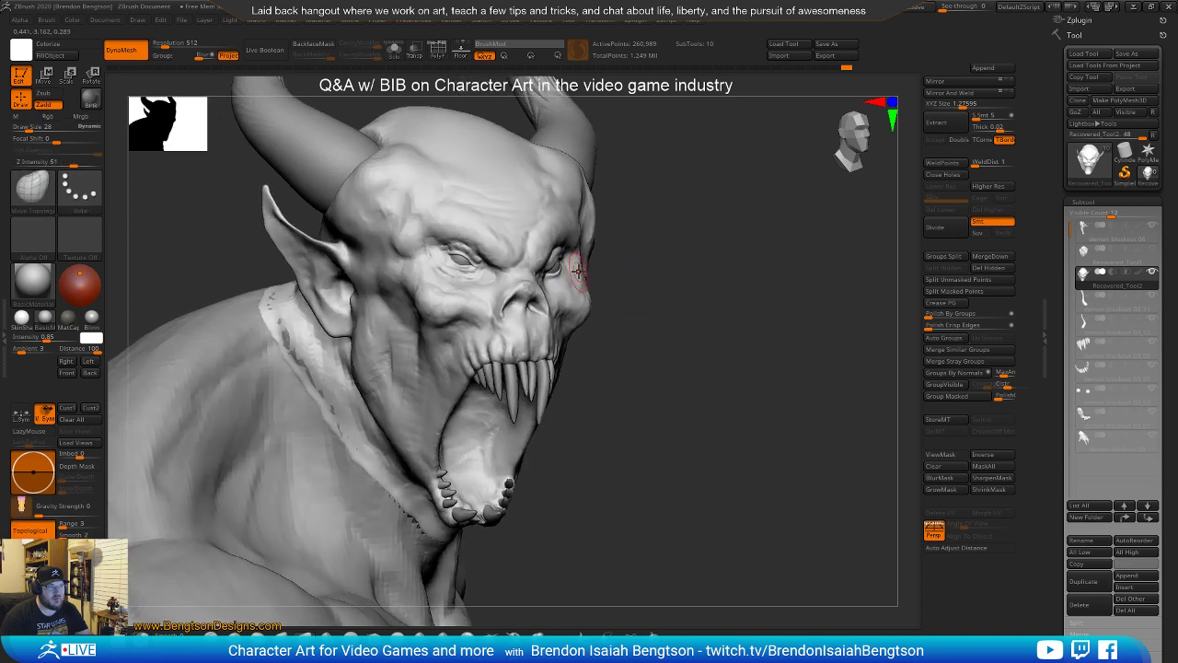
key("space")
left_click_drag(590, 266, 588, 267)
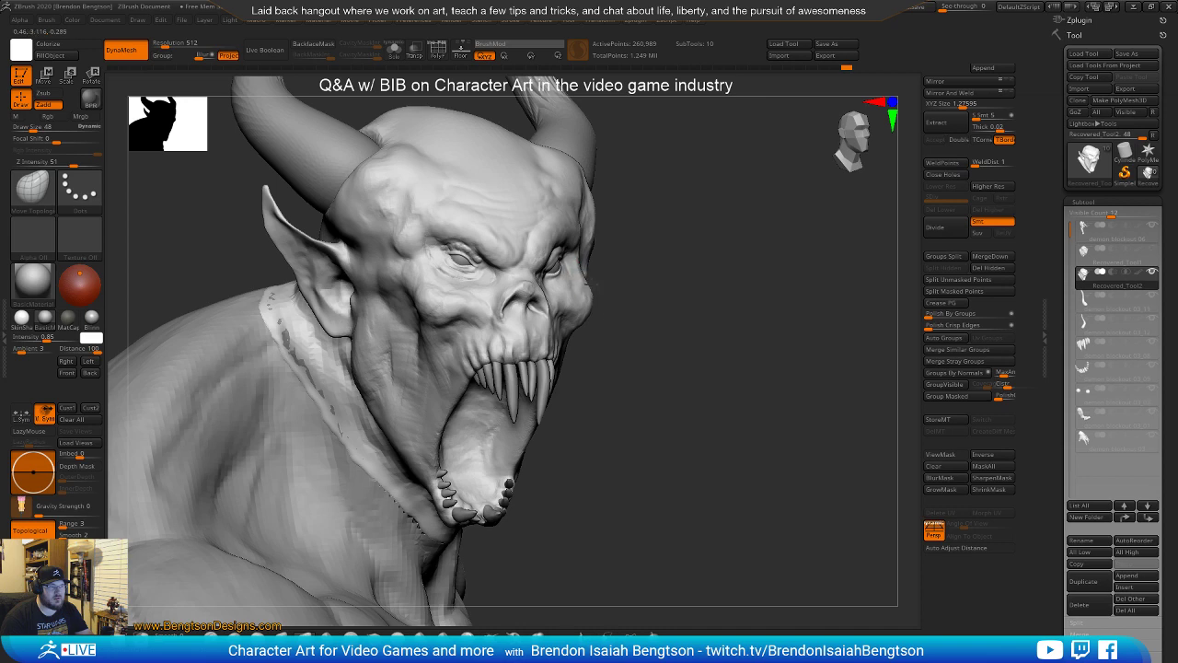
mouse_move(620, 278)
right_mouse_down()
mouse_move(634, 271)
mouse_move(612, 266)
right_mouse_up()
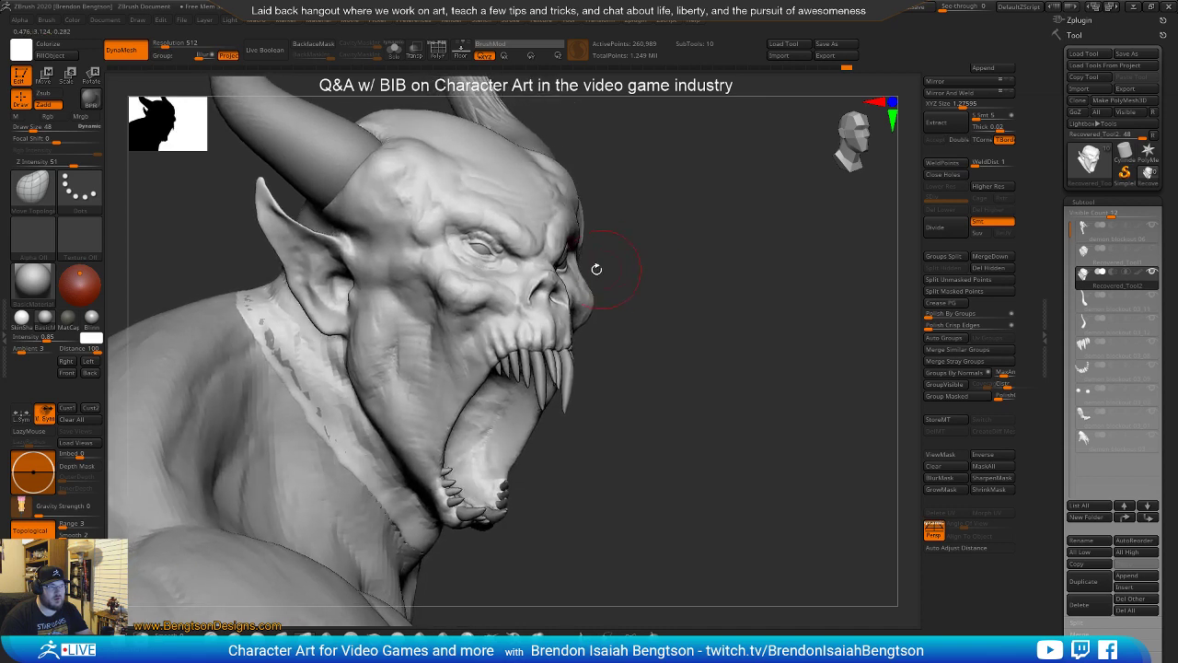
mouse_move(703, 288)
right_mouse_down()
mouse_move(739, 328)
mouse_move(726, 308)
right_mouse_up()
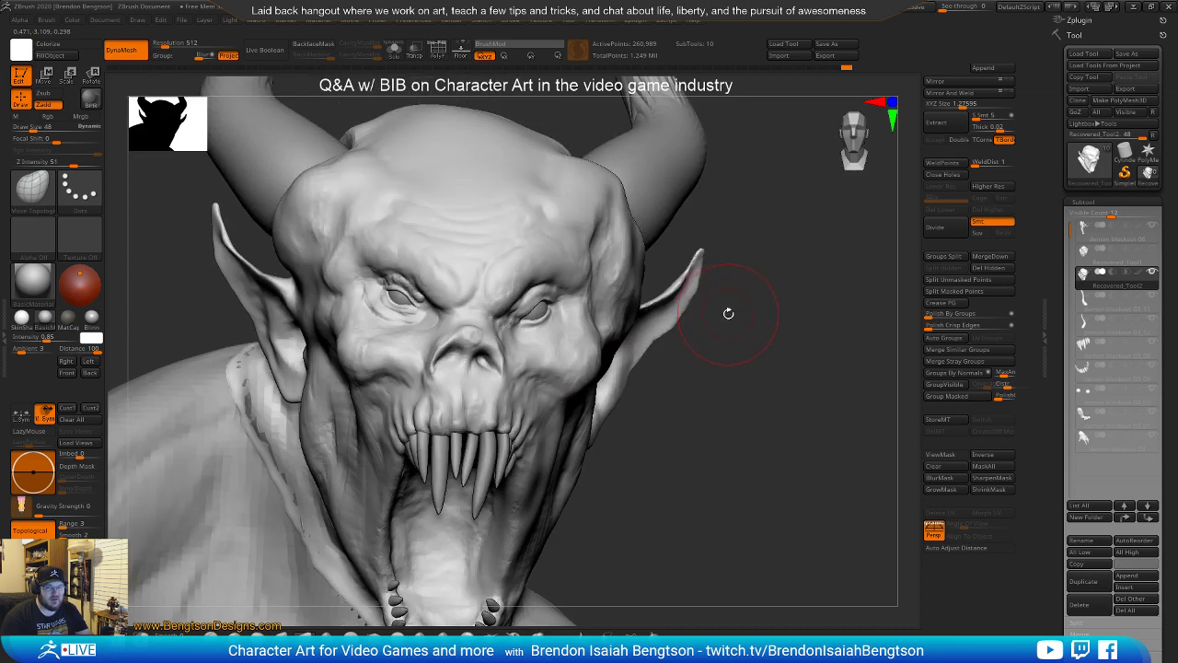
Carve wrinkles beneath the lower eyelid and beside the nose with DamStandard at draw size 26
mouse_move(758, 358)
right_mouse_down()
mouse_move(787, 416)
mouse_move(679, 401)
right_mouse_up()
key("b")
key("d")
key("s")
key("space")
left_click_drag(602, 296, 596, 295)
right_click_drag(573, 298, 683, 327)
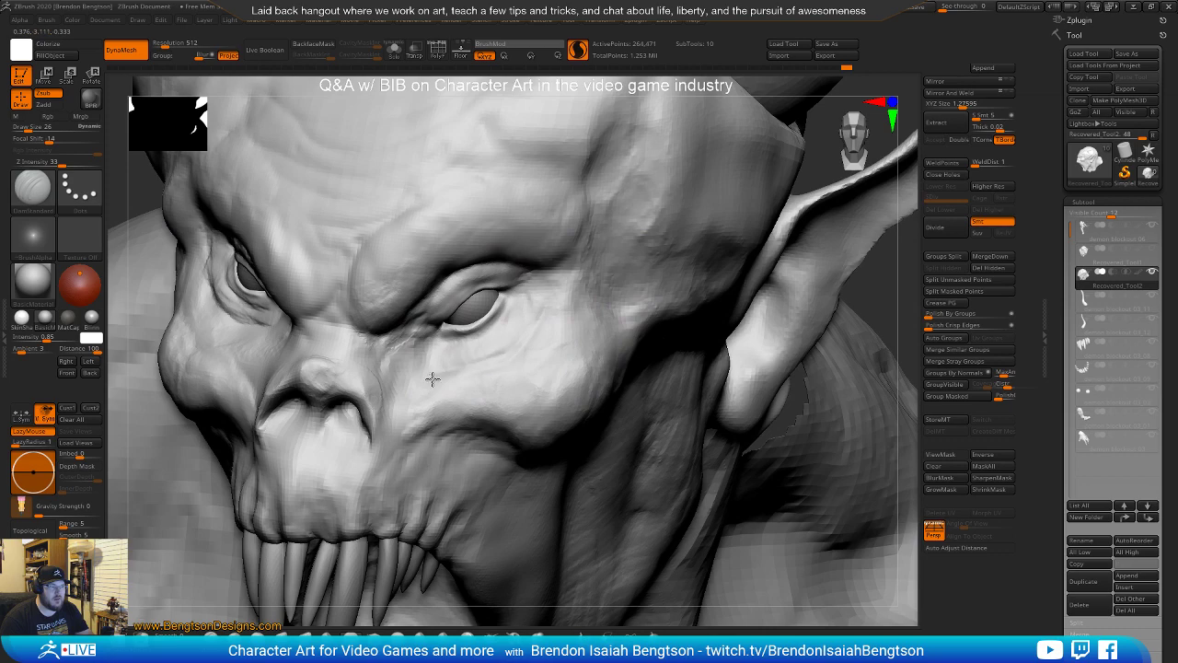
mouse_move(499, 342)
right_mouse_down()
mouse_move(426, 343)
mouse_move(500, 341)
right_mouse_up()
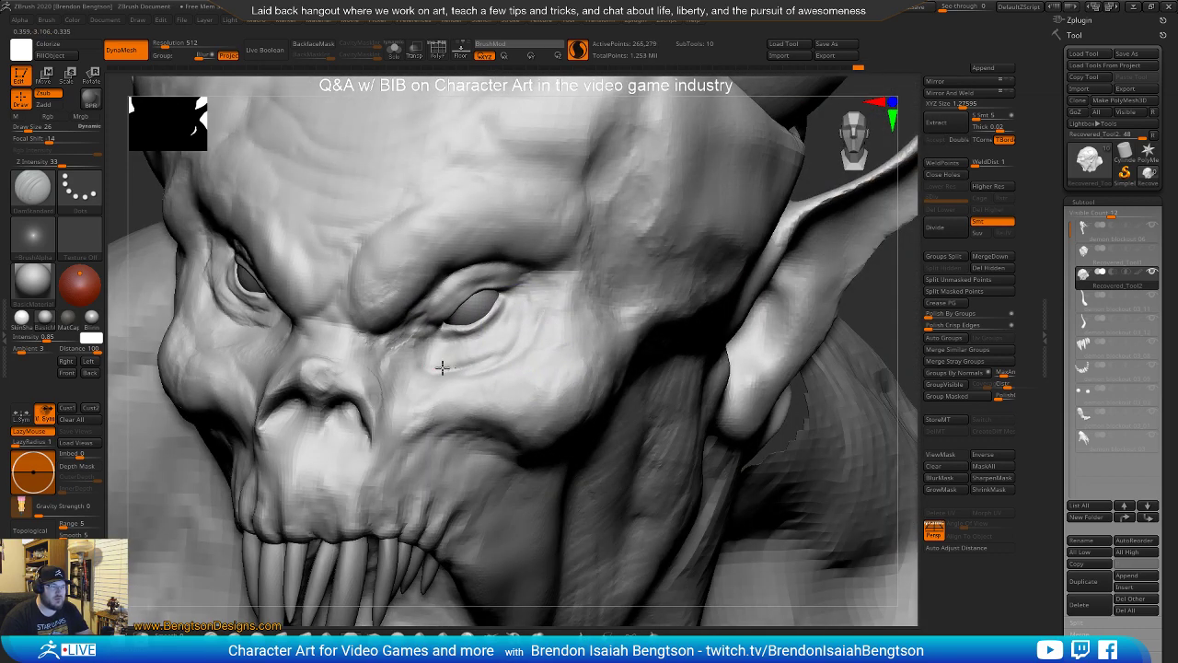
left_click_drag(427, 359, 416, 370)
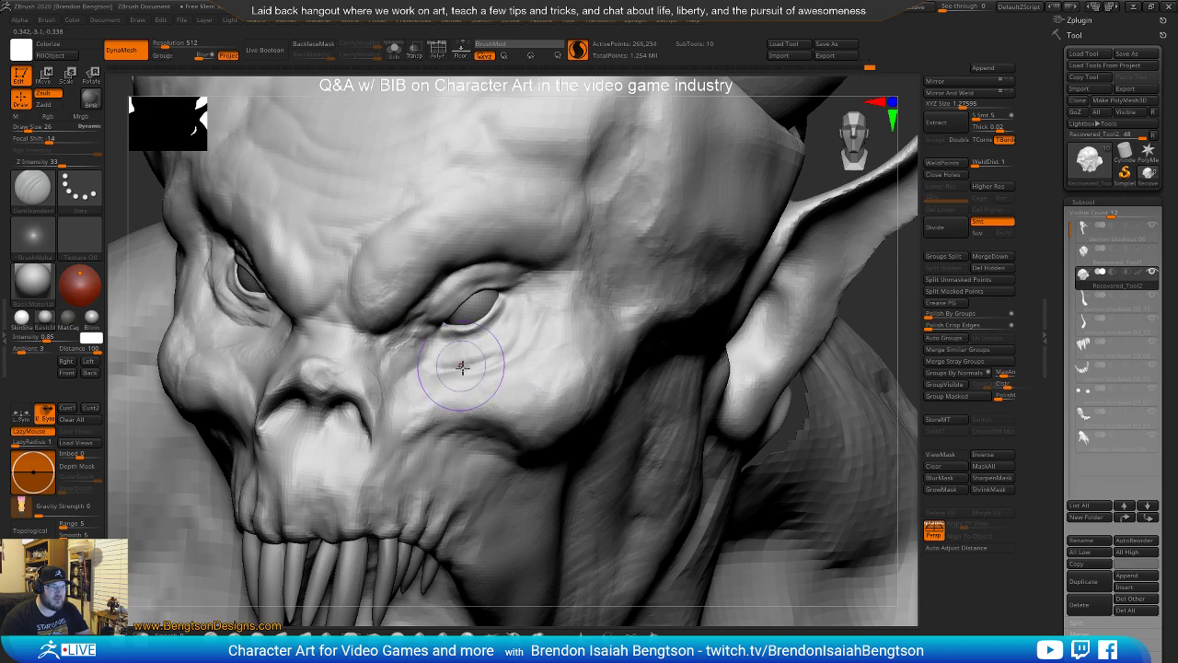
Carve creases around the outer corner of the eye and along the cheekbone's lower edge with DamStandard
mouse_move(521, 394)
right_mouse_down()
mouse_move(518, 381)
mouse_move(579, 310)
right_mouse_up()
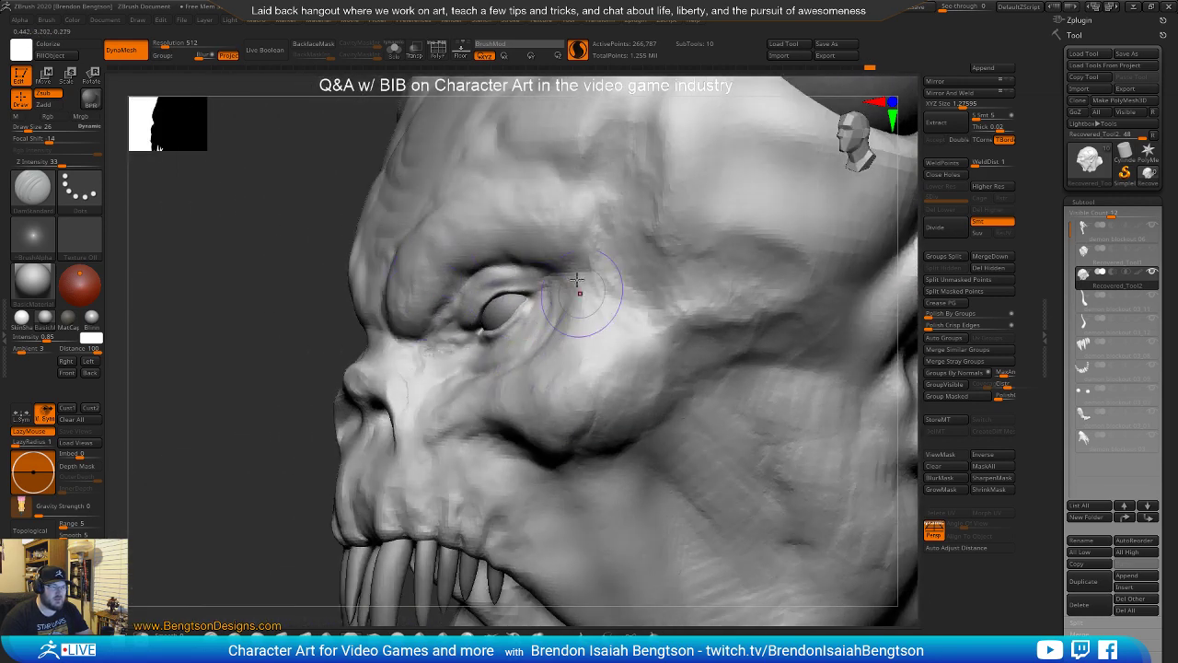
right_click_drag(551, 397, 608, 399)
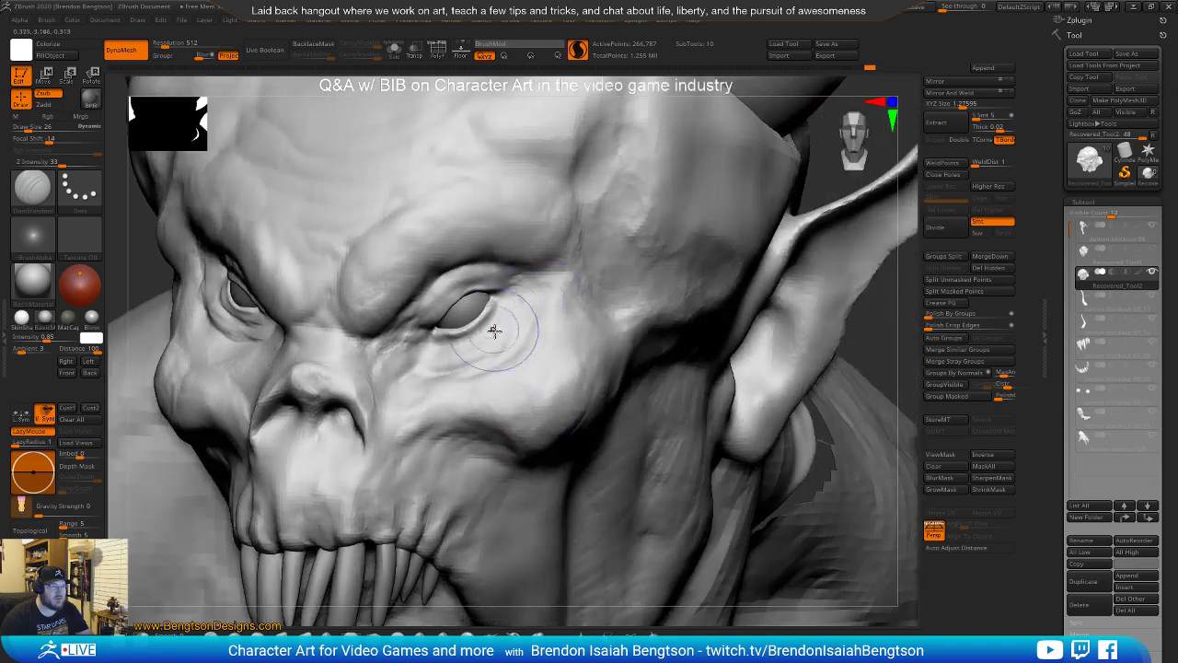
left_click_drag(522, 281, 528, 295)
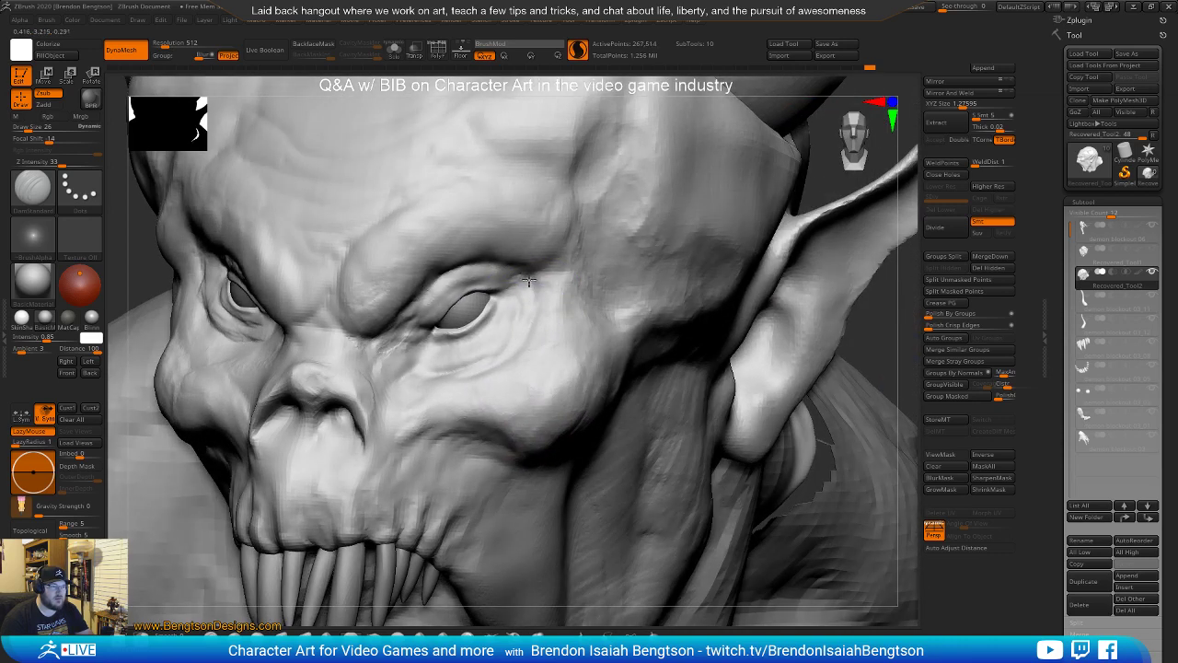
right_click_drag(508, 420, 467, 426)
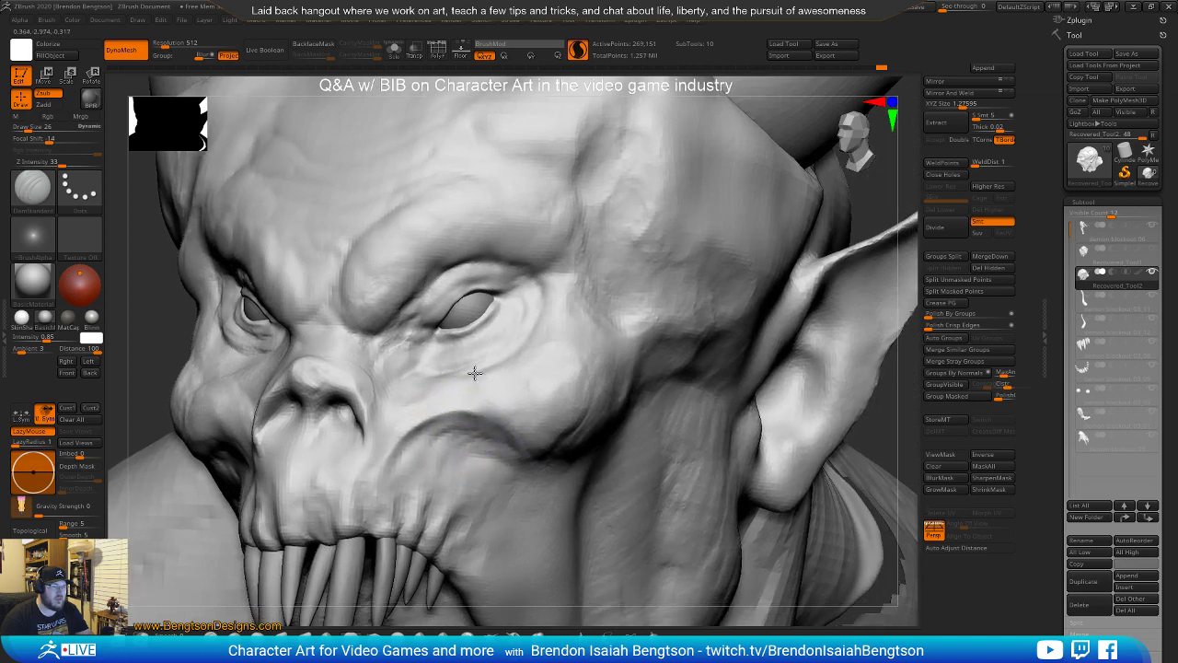
Switch to the browser and examine the reference photo of the leaf-like insect
key("f")
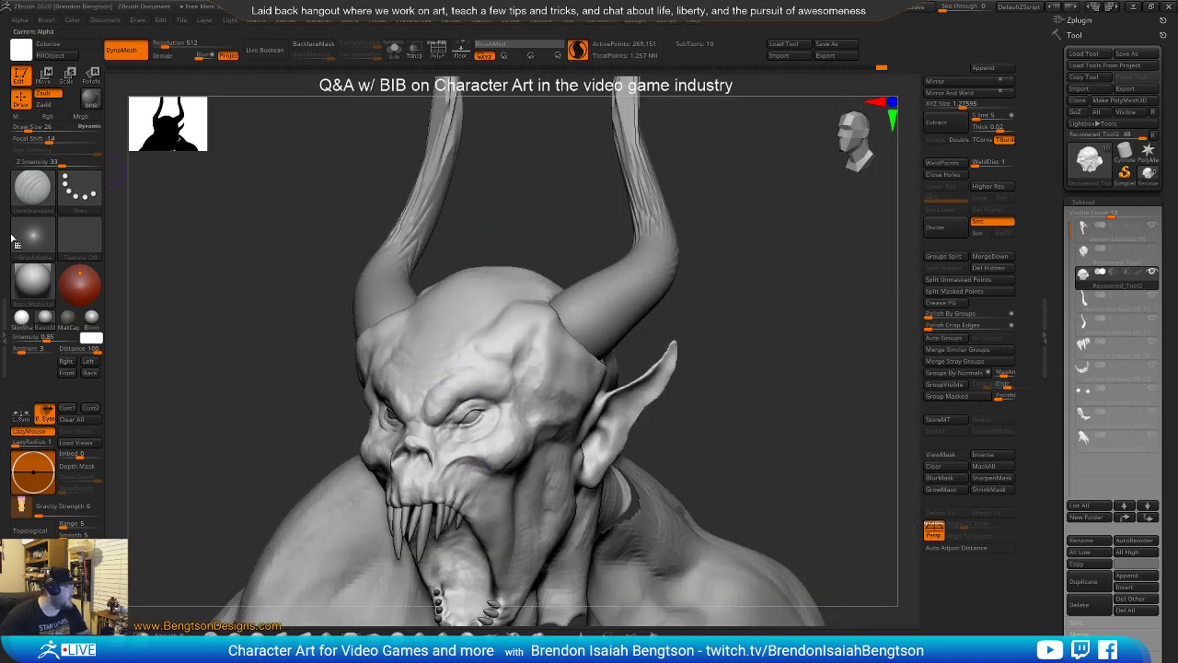
left_click_drag(0, 82, 330, 57)
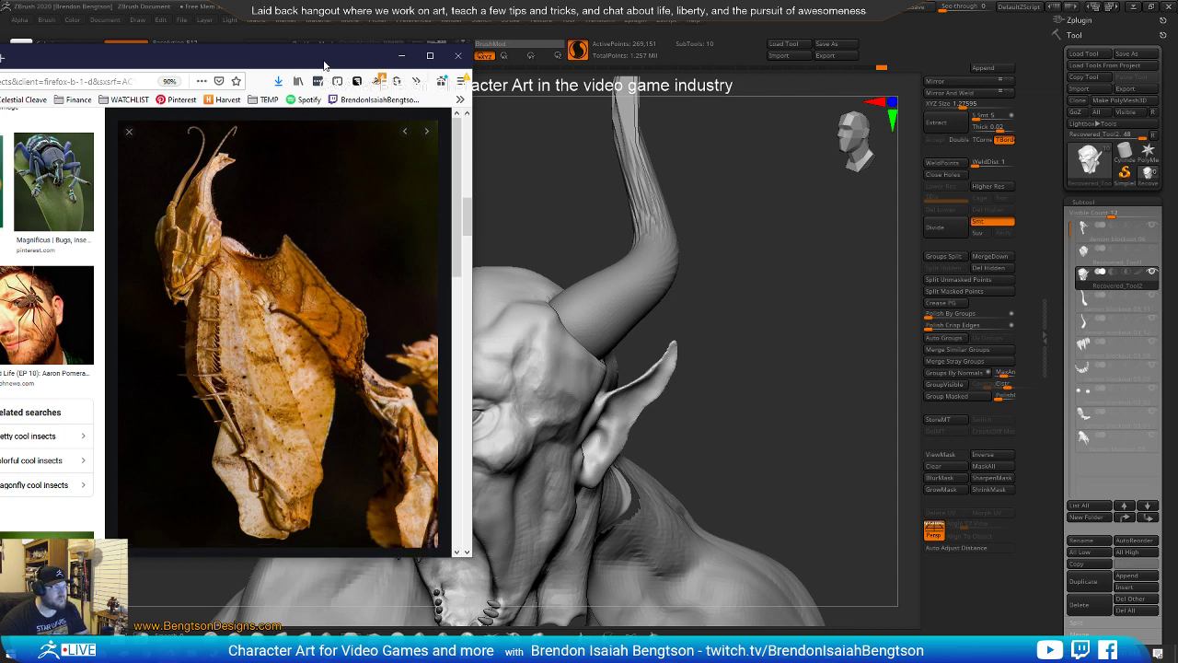
left_click_drag(338, 62, 0, 66)
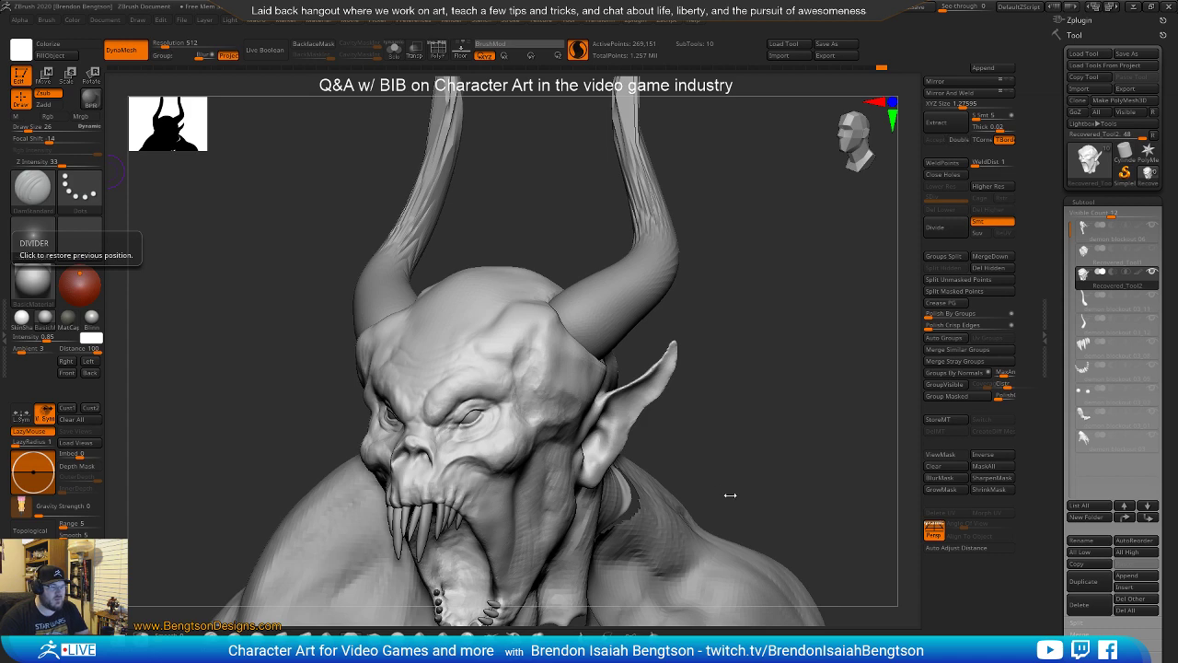
Deepen the creases beside the nostrils, over the upper gum and beneath the cheekbones with DamStandard at draw size 26
left_click_drag(751, 439, 807, 383)
left_click_drag(511, 389, 474, 377)
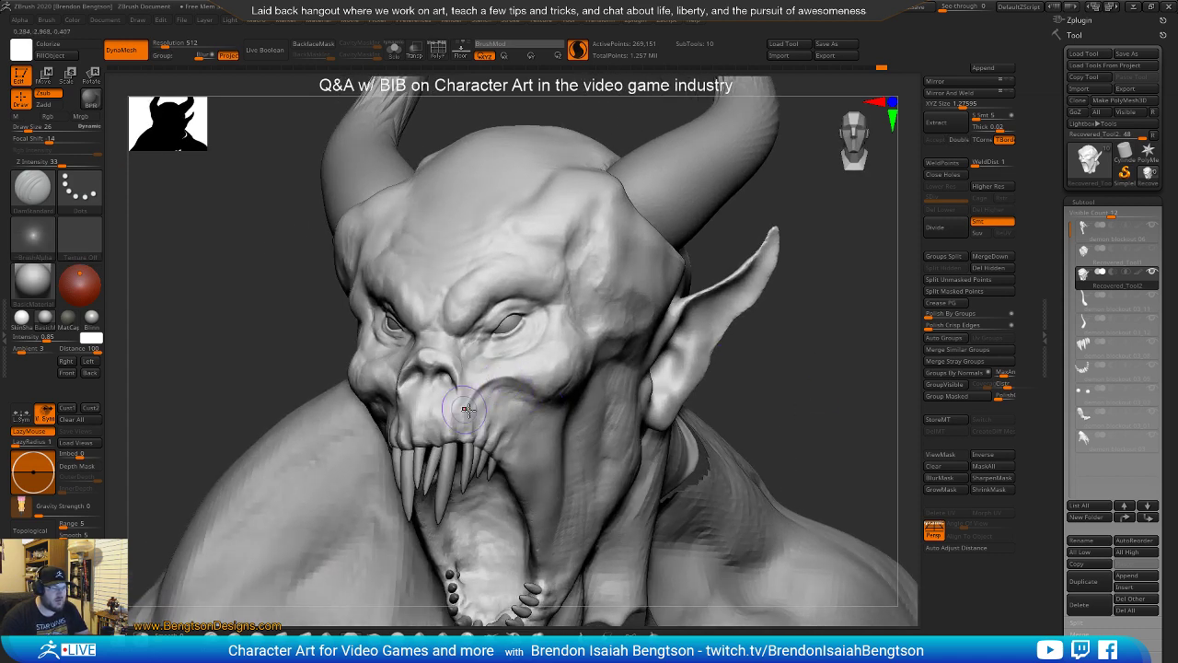
left_click_drag(804, 366, 906, 367)
mouse_move(451, 396)
left_mouse_down()
mouse_move(410, 398)
mouse_move(438, 428)
left_mouse_up()
mouse_move(390, 393)
left_mouse_down()
mouse_move(433, 406)
mouse_move(442, 429)
mouse_move(453, 380)
left_mouse_up()
mouse_move(711, 423)
left_mouse_down()
mouse_move(679, 414)
mouse_move(746, 394)
mouse_move(761, 416)
mouse_move(720, 404)
left_mouse_up()
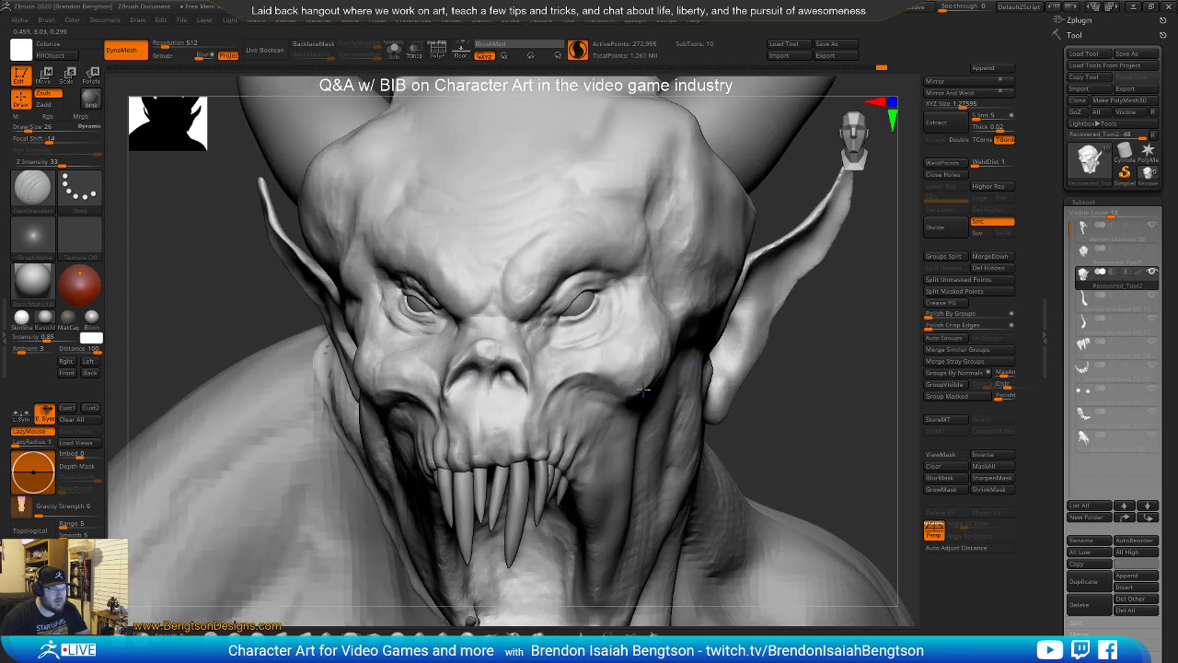
Carve creases beneath the cheekbone and back toward the ear with DamStandard at draw size 26
mouse_move(843, 416)
left_mouse_down()
mouse_move(673, 404)
mouse_move(732, 353)
left_mouse_up()
left_click_drag(685, 392, 788, 321)
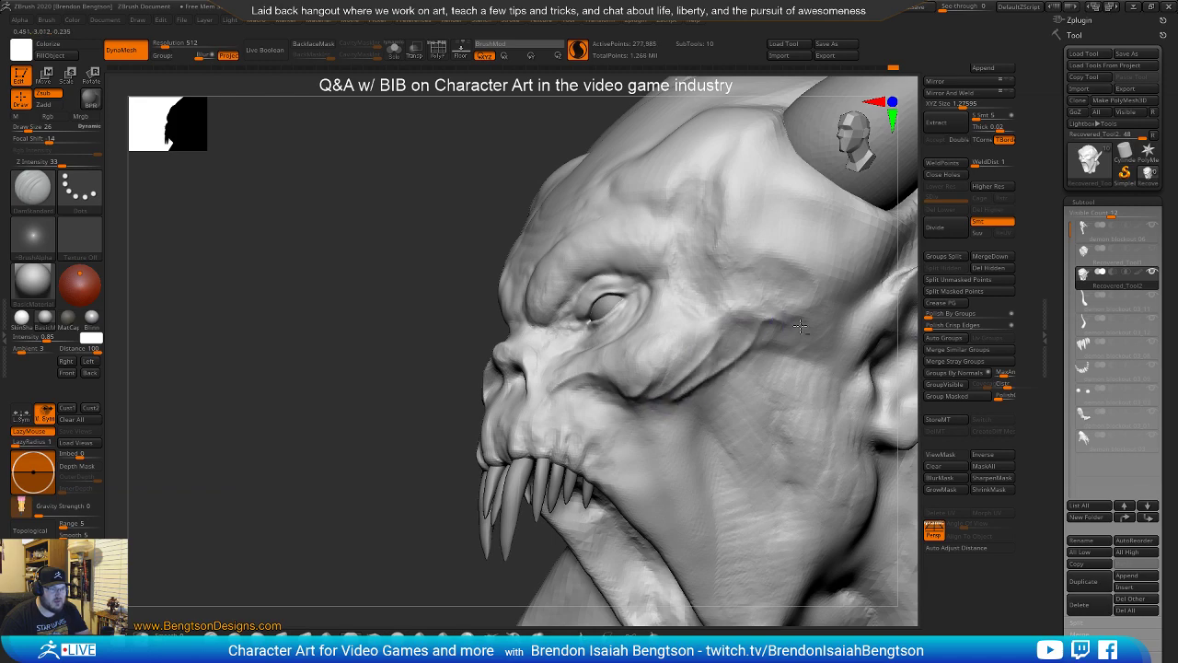
left_click_drag(313, 442, 511, 405)
mouse_move(582, 419)
left_mouse_down()
mouse_move(502, 387)
mouse_move(507, 405)
mouse_move(421, 421)
left_mouse_up()
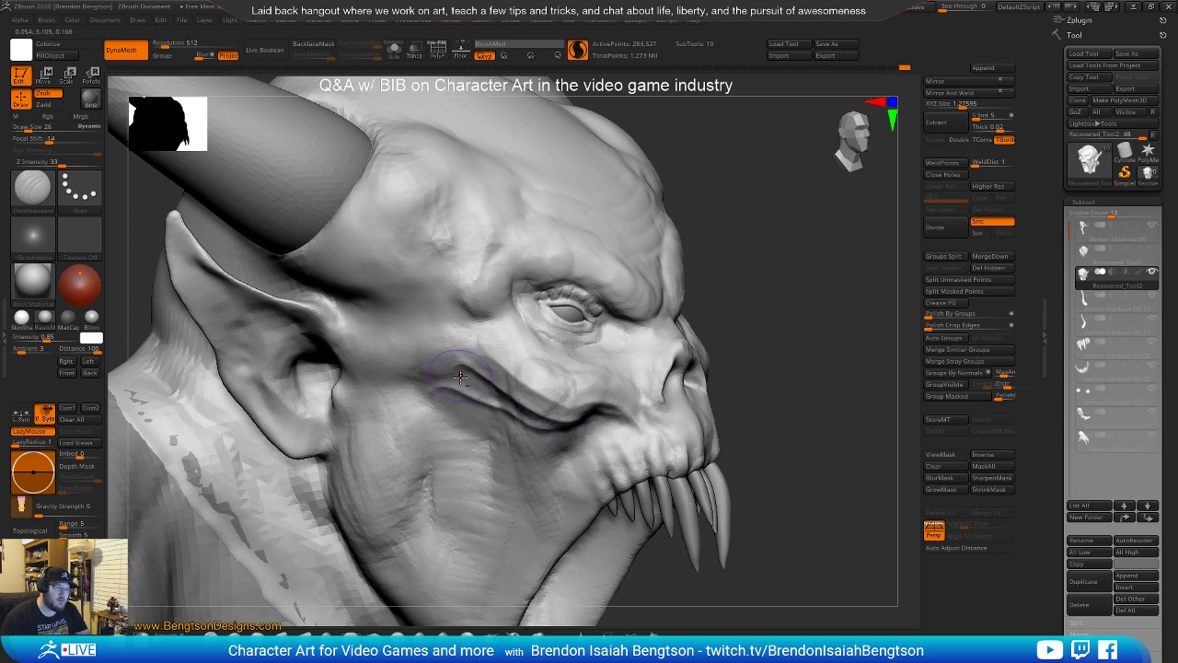
mouse_move(786, 318)
left_mouse_down("alt")
mouse_move(774, 345)
mouse_move(751, 350)
mouse_move(829, 351)
mouse_move(767, 350)
mouse_move(815, 382)
mouse_move(781, 319)
mouse_move(795, 287)
mouse_move(776, 263)
mouse_move(825, 271)
mouse_move(784, 284)
mouse_move(831, 279)
mouse_move(805, 300)
mouse_move(822, 345)
mouse_move(831, 329)
mouse_move(815, 344)
mouse_move(827, 316)
left_mouse_up("alt")
Undo the recent crease strokes around the cheekbones
key("ctrl+z")
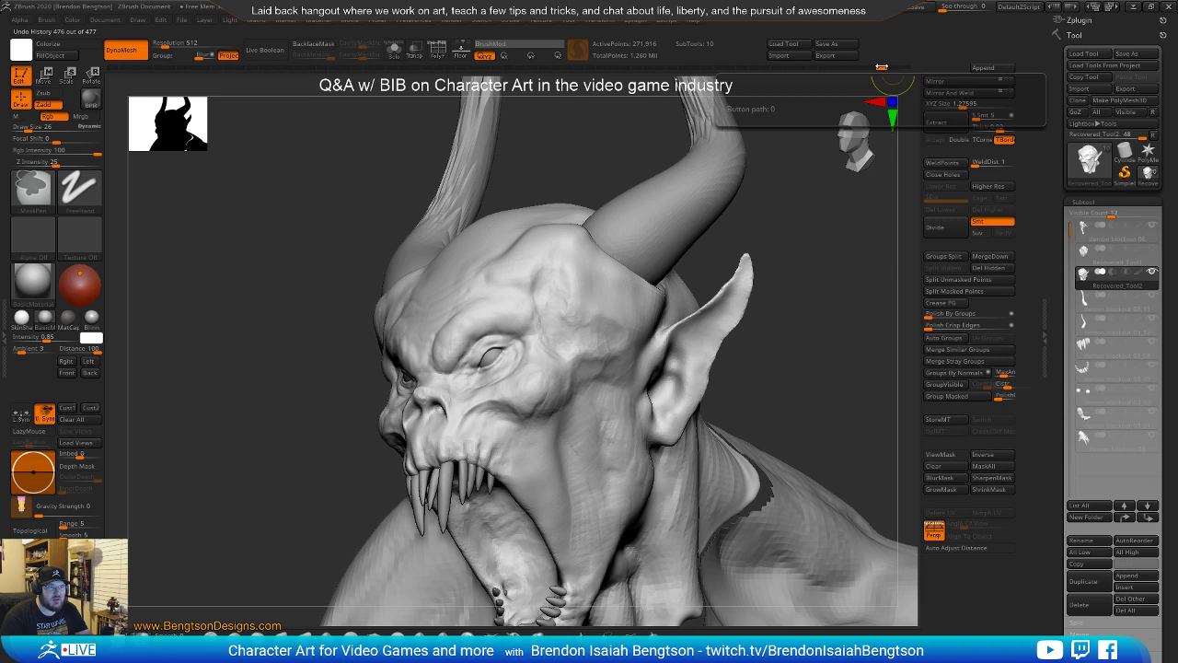
key("ctrl+z")
key("ctrl+z")
key("ctrl+z")
key("ctrl+z")
key("ctrl+z")
key("ctrl+z")
key("ctrl+z")
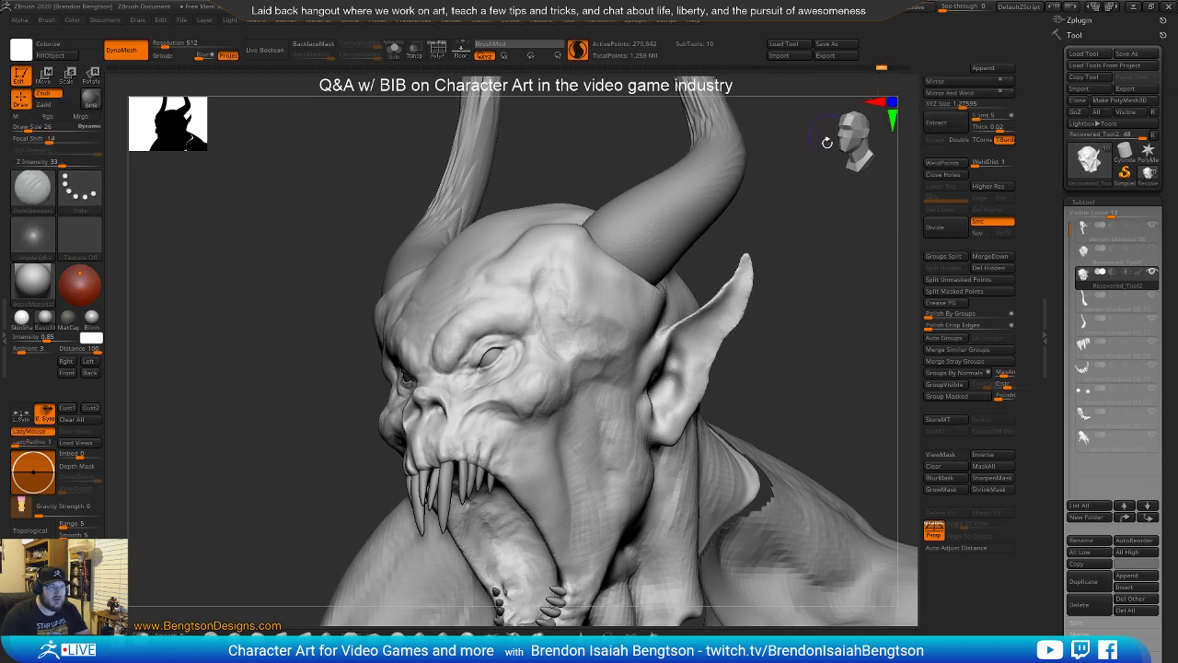
left_click_drag(820, 347, 867, 350)
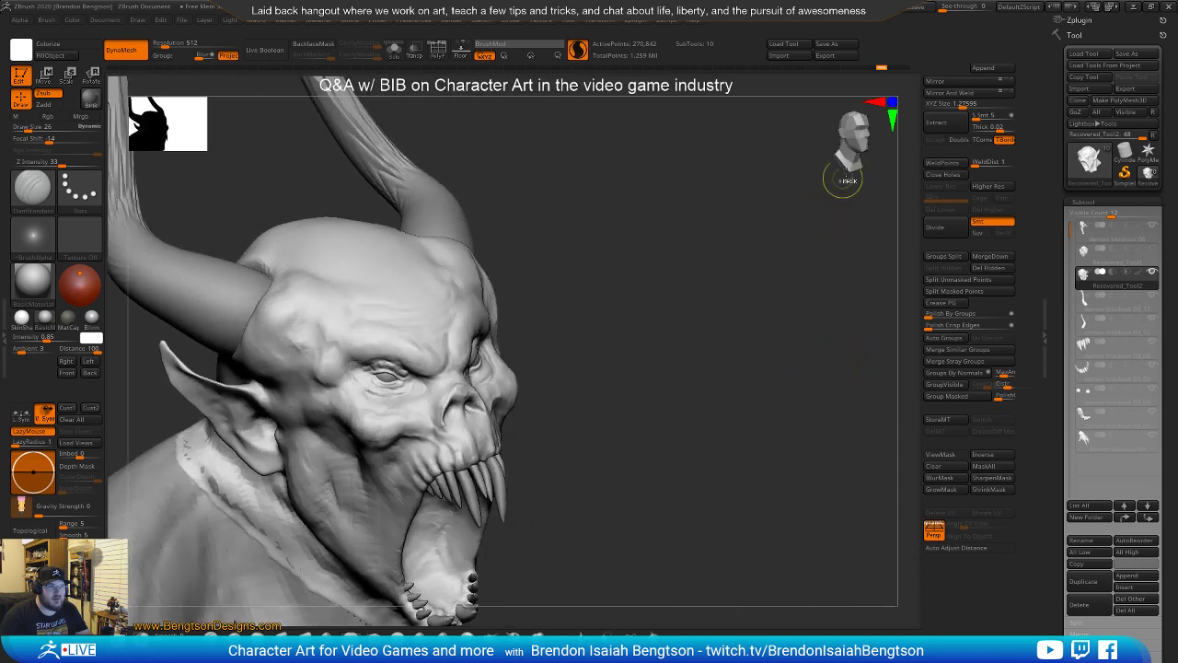
key("ctrl+z")
key("ctrl+z")
key("ctrl+z")
key("ctrl+z")
mouse_move(725, 430)
left_mouse_down()
mouse_move(649, 395)
mouse_move(690, 403)
mouse_move(712, 445)
mouse_move(757, 334)
mouse_move(771, 356)
left_mouse_up()
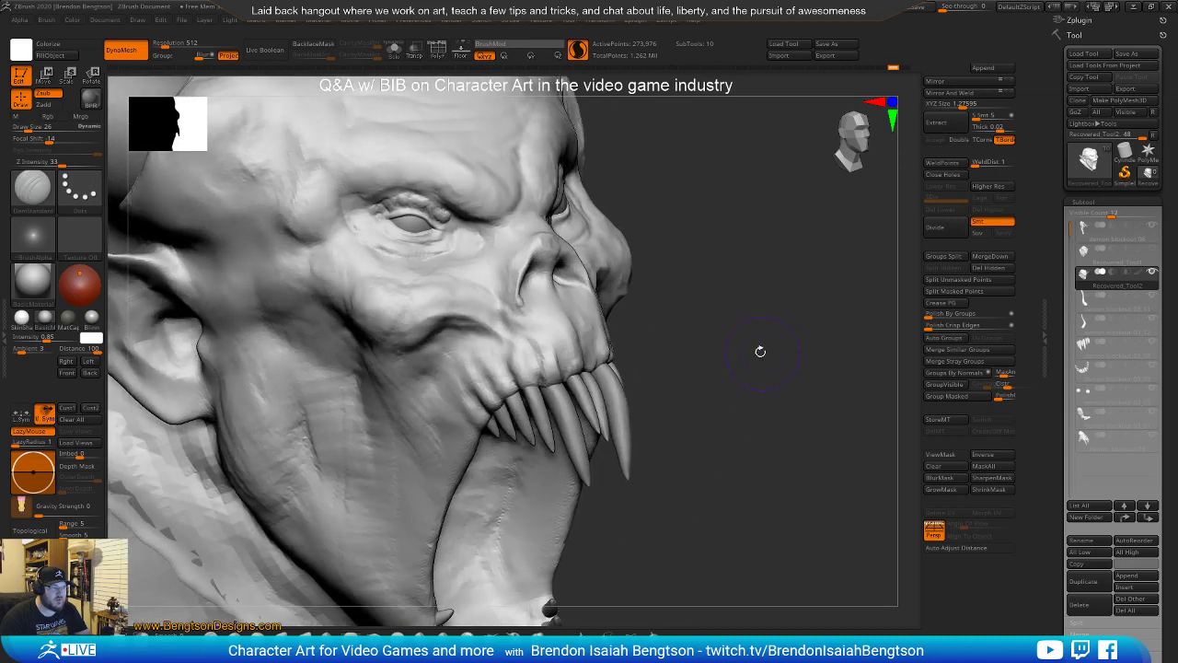
Shape the rear of the cheekbones and carve deep creases up into the temples using ClayBuildup and DamStandard at draw size 39
key("b")
key("c")
key("b")
key("space")
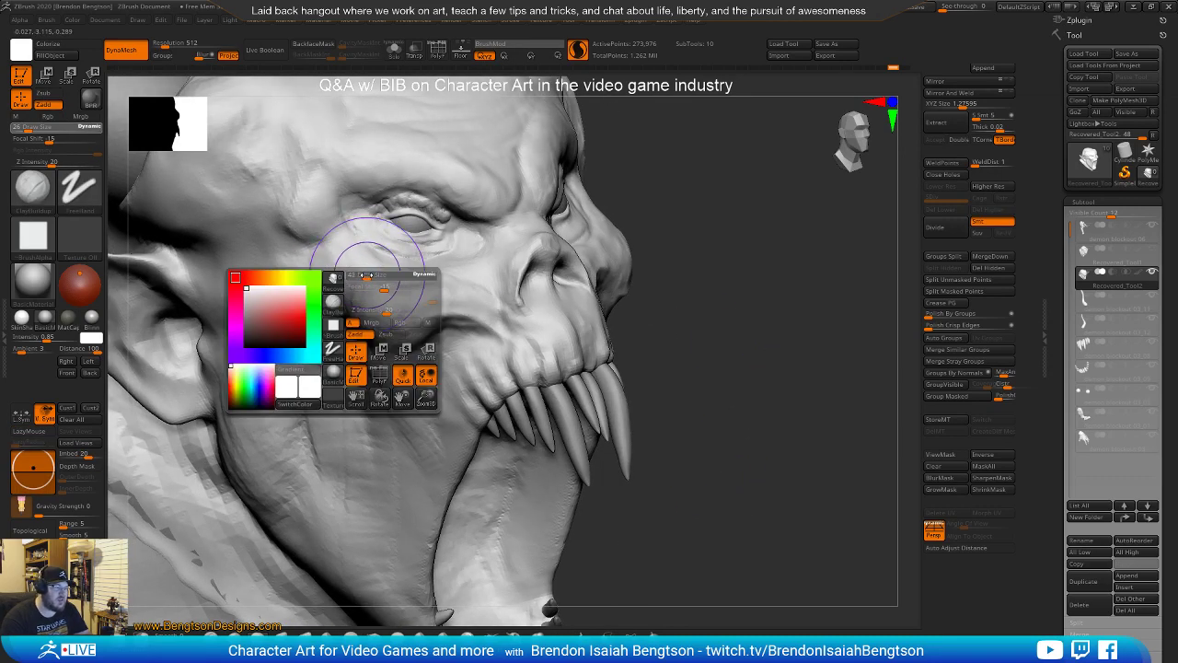
key("b")
key("d")
key("a")
mouse_move(414, 308)
left_mouse_down()
mouse_move(374, 318)
mouse_move(348, 283)
mouse_move(242, 249)
mouse_move(339, 287)
mouse_move(230, 212)
mouse_move(350, 288)
left_mouse_up()
left_click_drag(291, 243, 333, 302)
left_click_drag(316, 262, 355, 329)
mouse_move(321, 263)
left_mouse_down()
mouse_move(428, 428)
mouse_move(288, 302)
mouse_move(308, 286)
mouse_move(336, 288)
left_mouse_up()
mouse_move(754, 258)
left_mouse_down()
mouse_move(752, 300)
mouse_move(736, 310)
mouse_move(631, 315)
left_mouse_up()
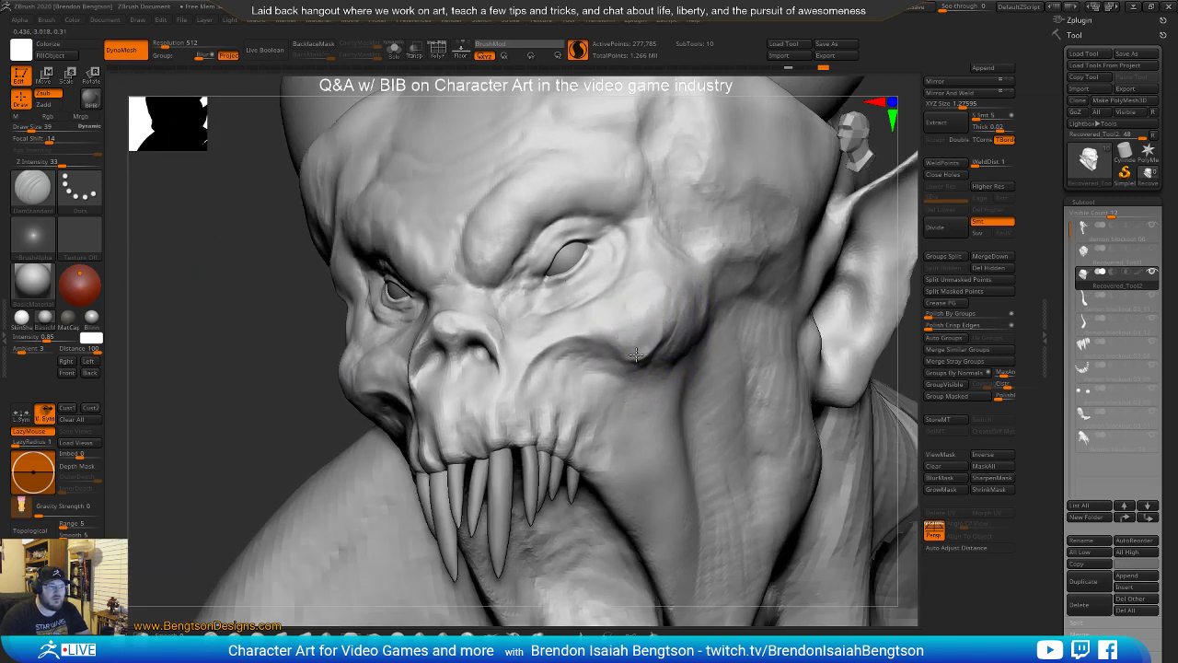
mouse_move(697, 286)
left_mouse_down()
mouse_move(779, 170)
mouse_move(784, 216)
mouse_move(727, 281)
mouse_move(727, 317)
mouse_move(778, 230)
mouse_move(736, 313)
mouse_move(798, 158)
mouse_move(760, 262)
left_mouse_up()
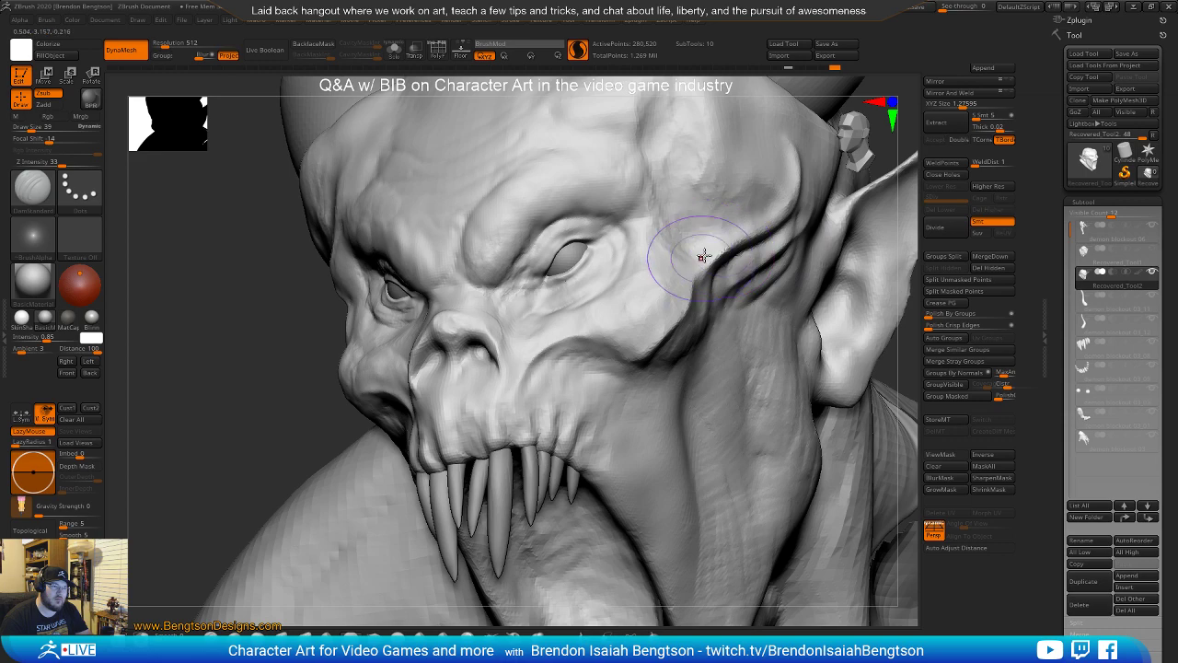
Adjust the shape of the cheekbone and temple folds with Move Topological at draw size 39
mouse_move(639, 394)
right_mouse_down("ctrl")
mouse_move(663, 292)
mouse_move(635, 269)
mouse_move(599, 298)
mouse_move(626, 329)
mouse_move(613, 287)
right_mouse_up("ctrl")
key("b")
key("m")
key("t")
left_click_drag(543, 271, 535, 265)
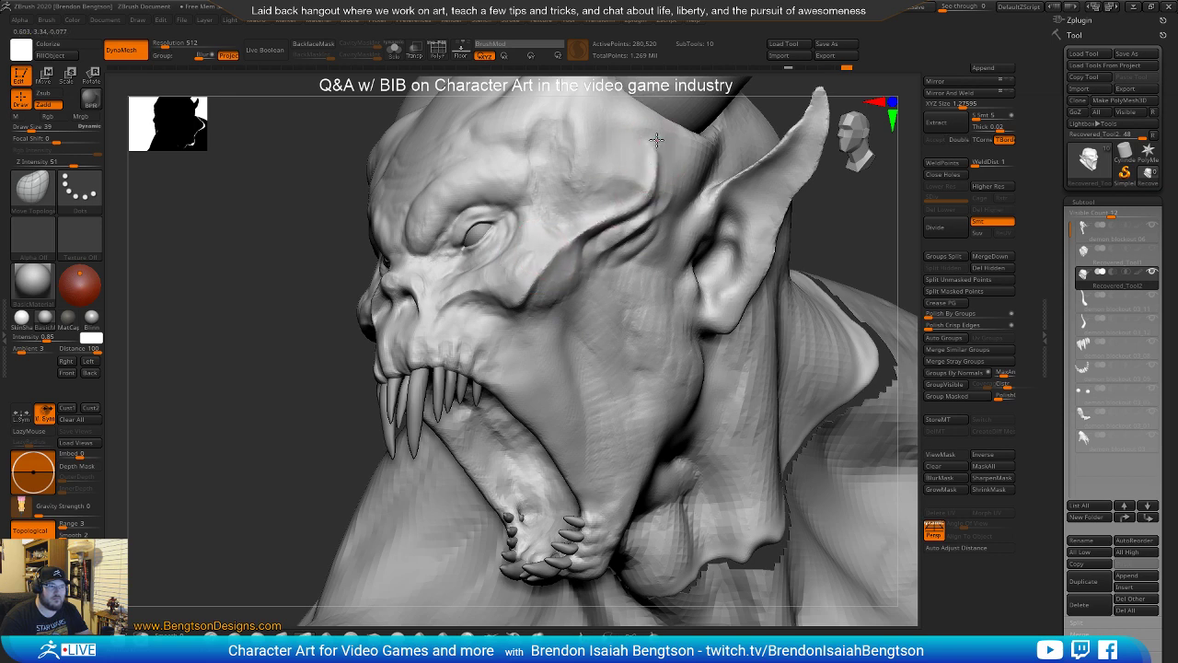
mouse_move(340, 368)
left_mouse_down()
mouse_move(610, 271)
mouse_move(667, 299)
mouse_move(541, 327)
left_mouse_up()
Carve finer creases along the lower edge of the cheekbones toward the upper gum with DamStandard at draw size 17
key("b")
key("d")
key("s")
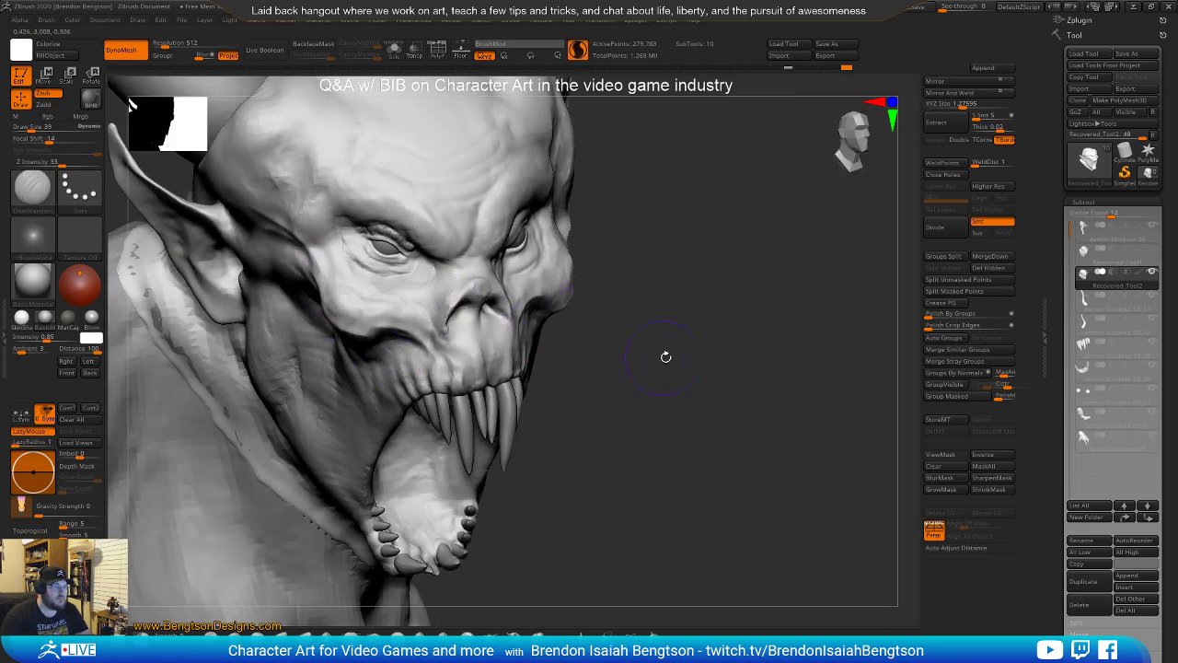
right_click_drag(652, 350, 394, 335)
key("space")
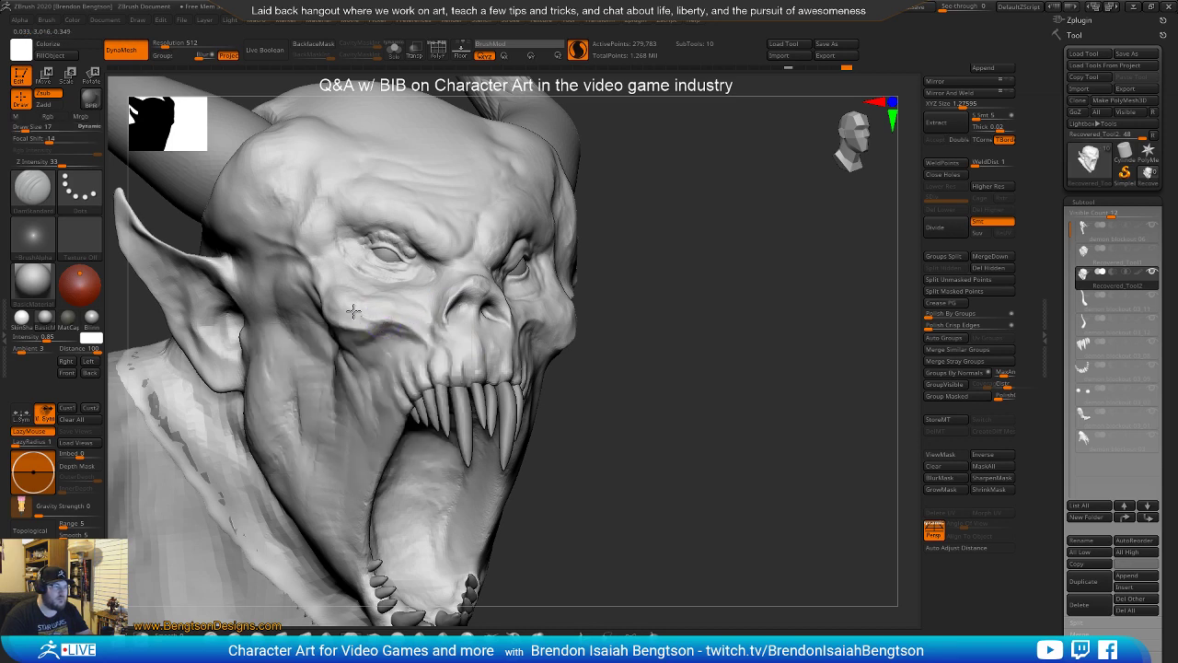
left_click_drag(344, 303, 412, 330)
left_click_drag(620, 324, 856, 324, "alt")
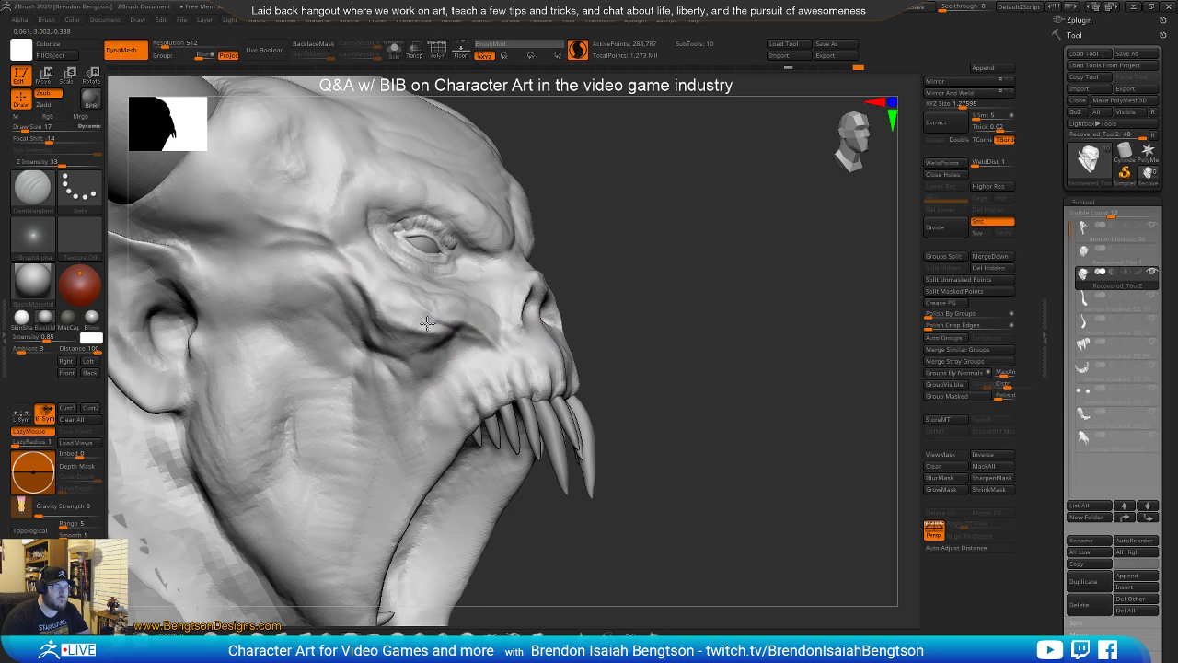
left_click_drag(416, 316, 495, 347)
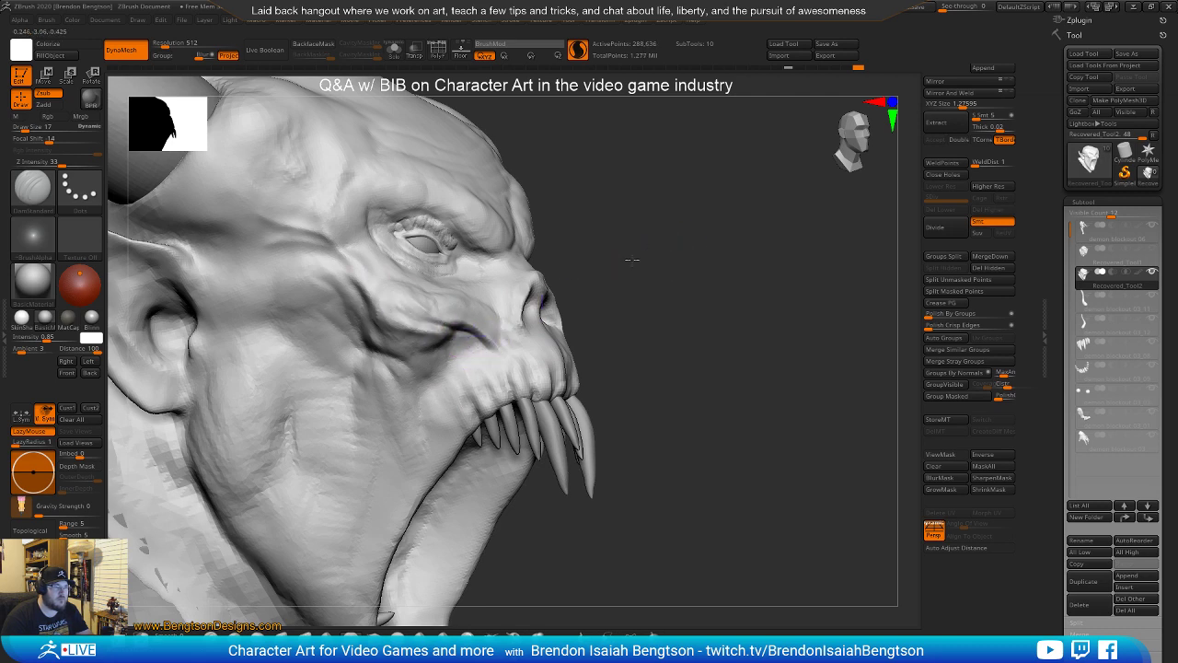
left_click_drag(651, 253, 584, 281)
mouse_move(532, 342)
left_mouse_down()
mouse_move(583, 334)
mouse_move(573, 331)
left_mouse_up()
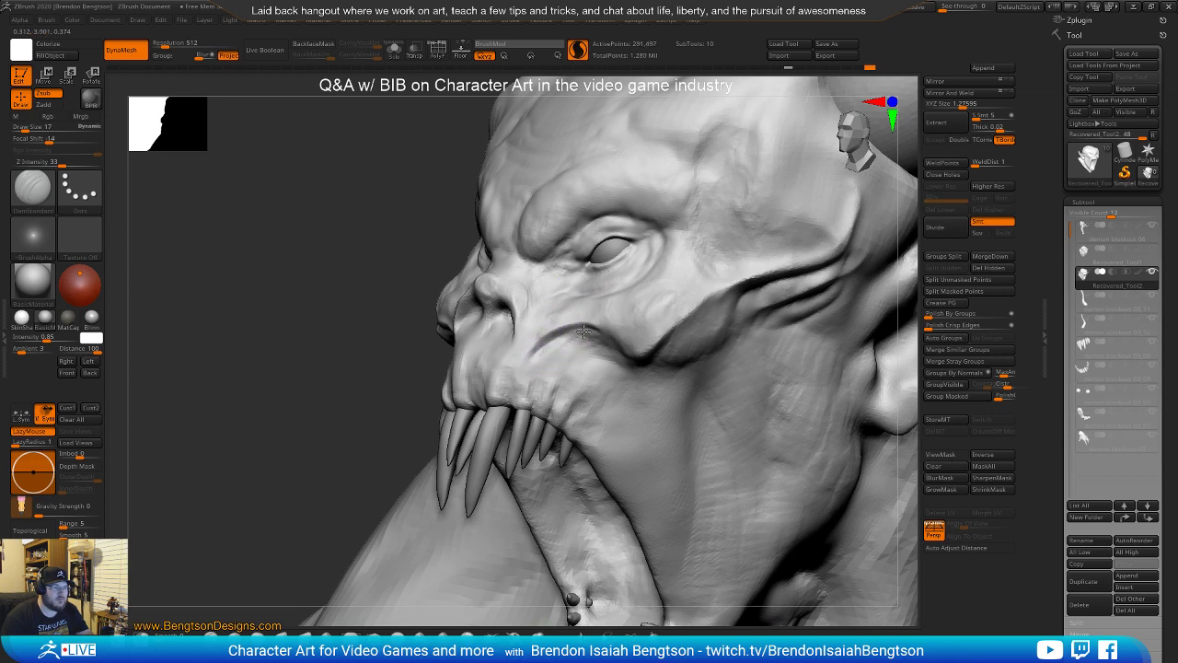
Refine the folds beneath the cheekbones with DamStandard at draw size 21 and save the file
left_click_drag(365, 390, 400, 310, "alt")
mouse_move(670, 361)
left_mouse_down("alt")
mouse_move(758, 435)
mouse_move(809, 408)
mouse_move(613, 361)
mouse_move(552, 371)
mouse_move(701, 323)
left_mouse_up("alt")
key("space")
right_click_drag(650, 384, 655, 350, "ctrl")
right_click_drag(558, 353, 619, 339)
right_click_drag(519, 422, 411, 278)
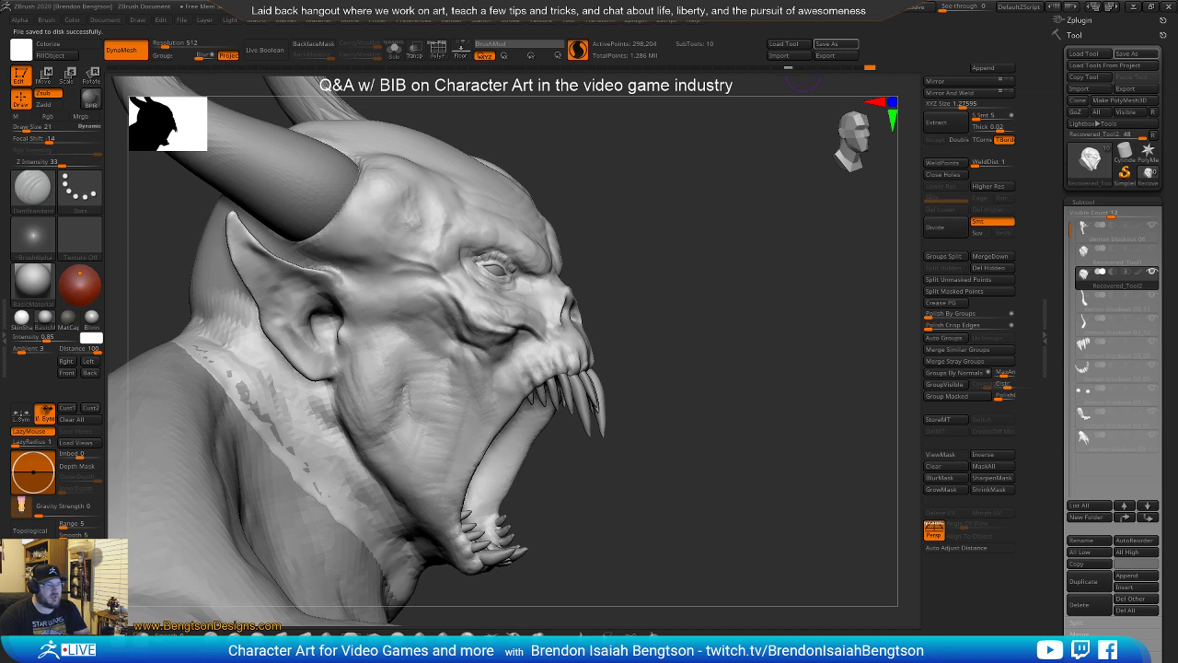
Soften the temple and rear cheekbone creases toward their earlier history state with the HistoryRecall brush at draw size 21
left_click_drag(680, 418, 684, 415)
key("b")
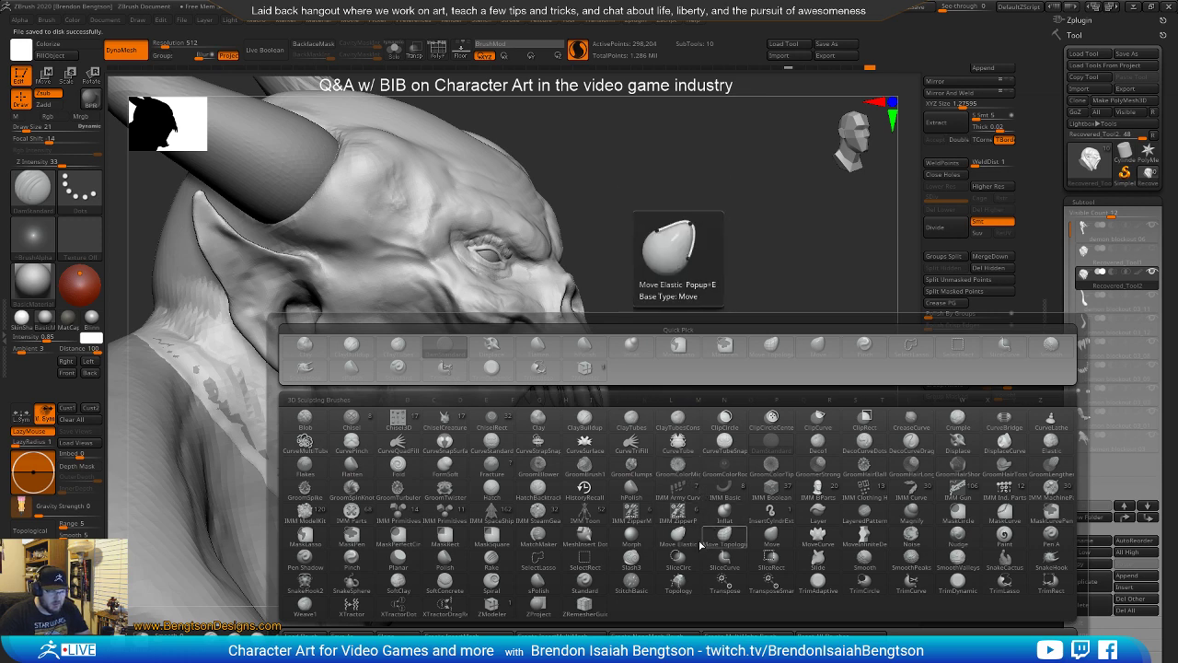
left_click(586, 488)
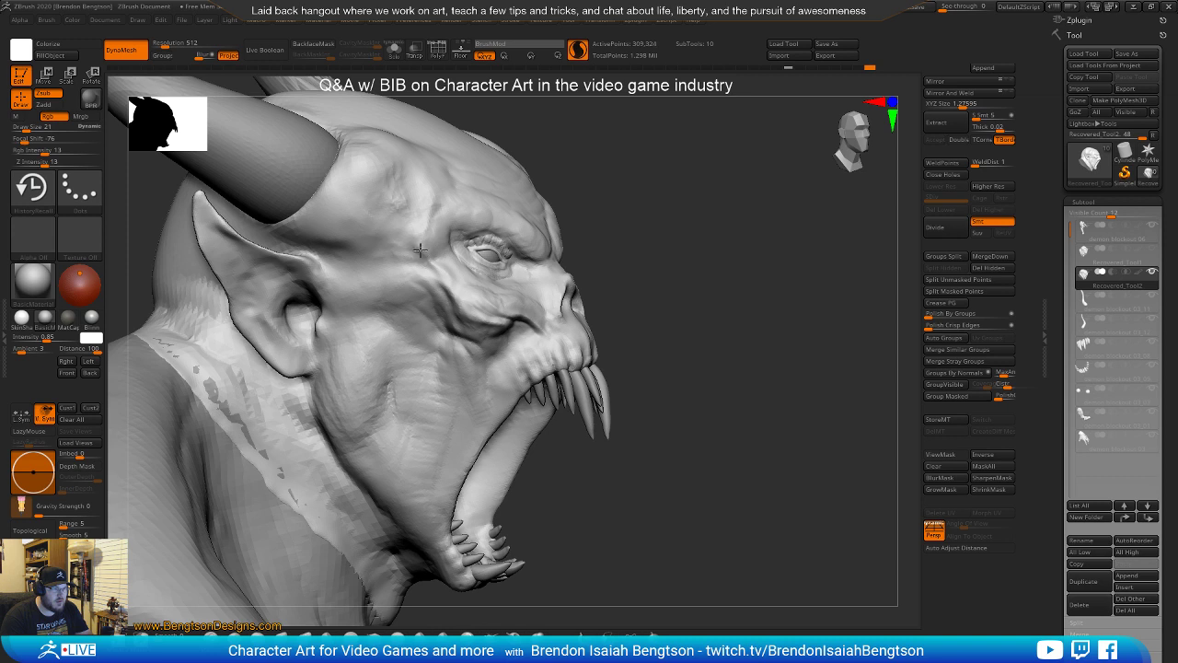
mouse_move(407, 258)
left_mouse_down()
mouse_move(421, 245)
mouse_move(421, 261)
left_mouse_up()
mouse_move(789, 69)
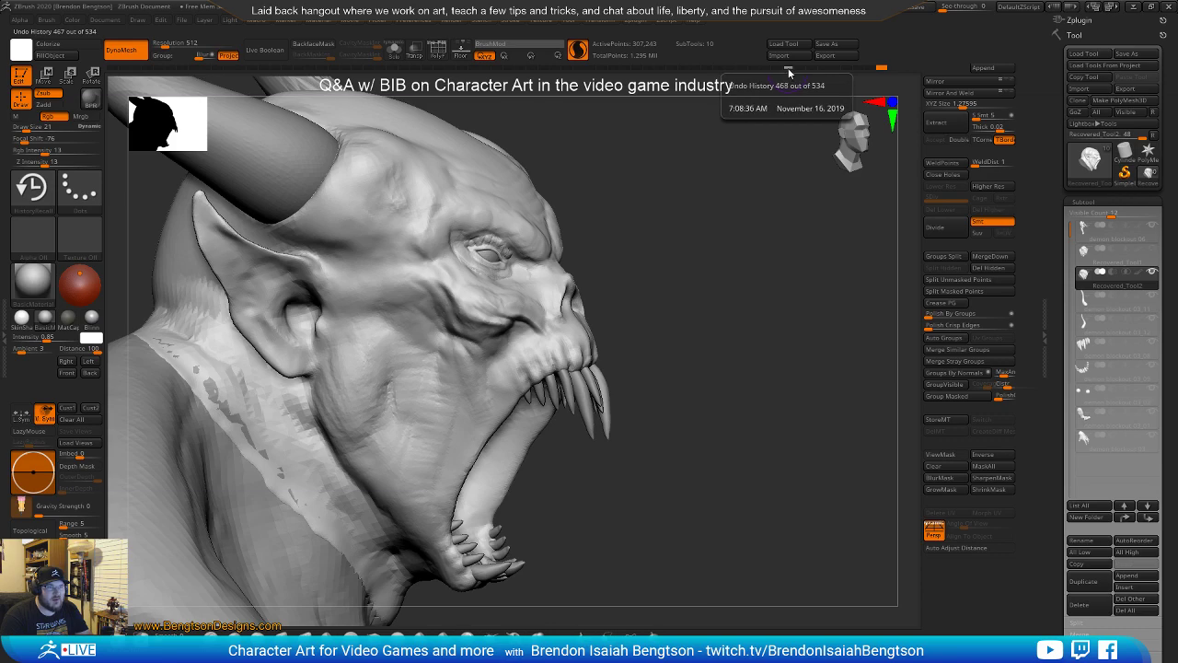
mouse_move(703, 279)
left_mouse_down()
mouse_move(618, 282)
mouse_move(627, 252)
mouse_move(596, 276)
mouse_move(620, 273)
mouse_move(610, 296)
left_mouse_up()
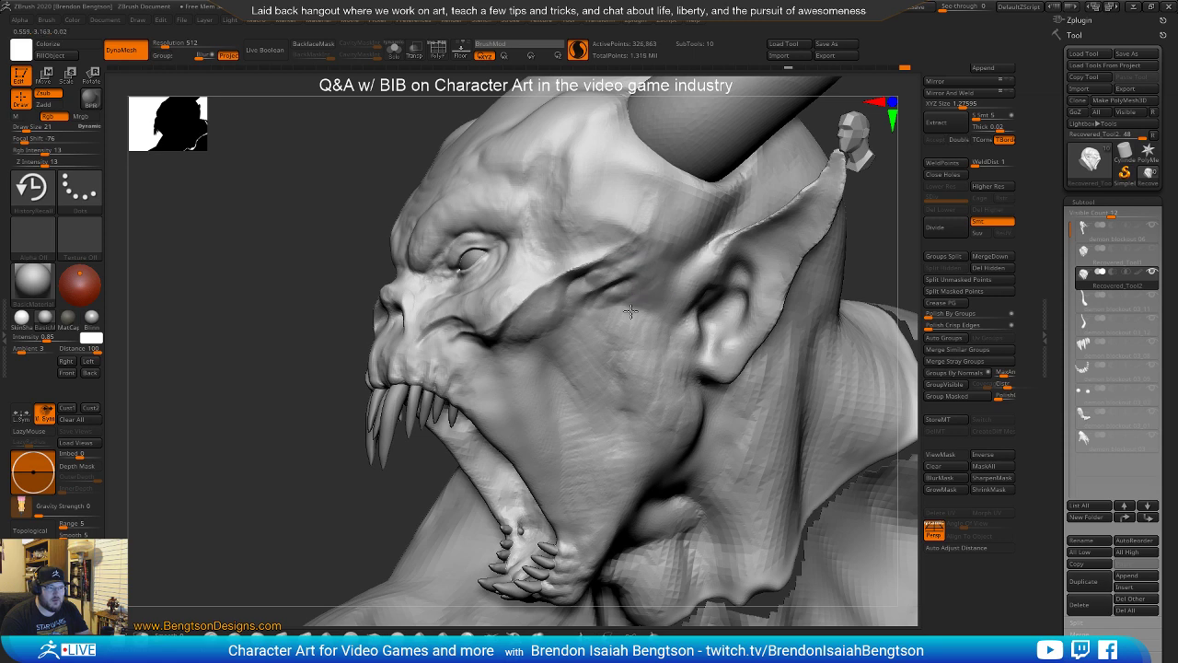
Deepen the creases at the rear of the cheekbones and down onto the cheeks with DamStandard at draw size 26
mouse_move(288, 440)
left_mouse_down()
mouse_move(270, 466)
mouse_move(390, 313)
left_mouse_up()
key("ctrl+space")
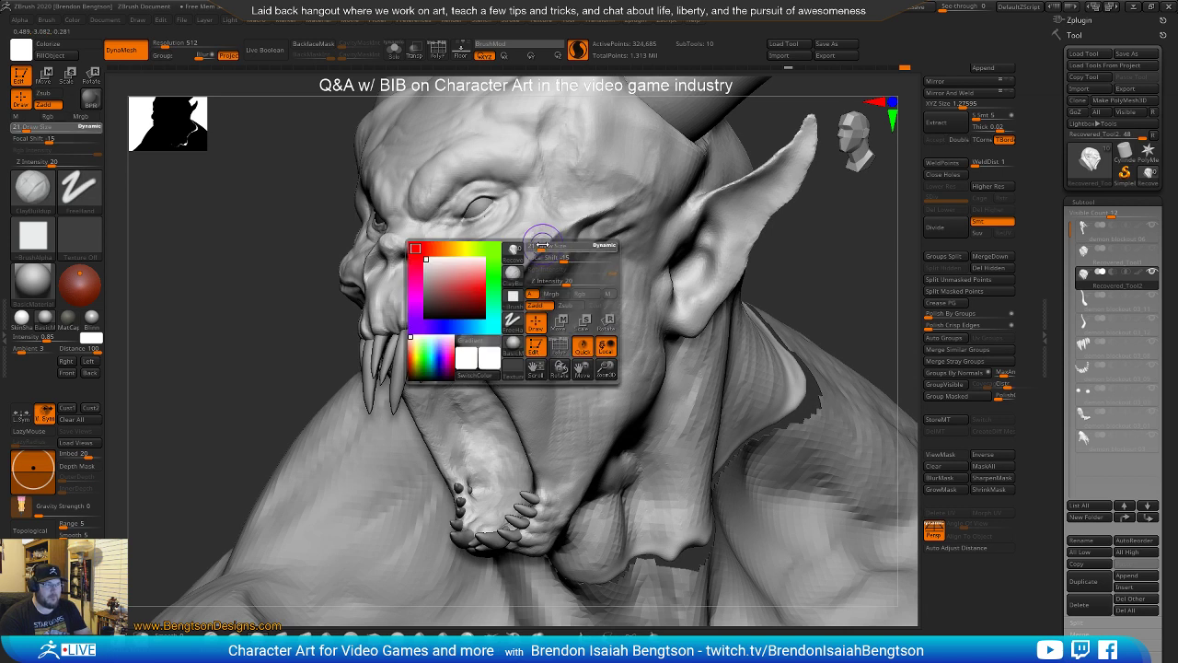
left_click_drag(556, 248, 529, 286)
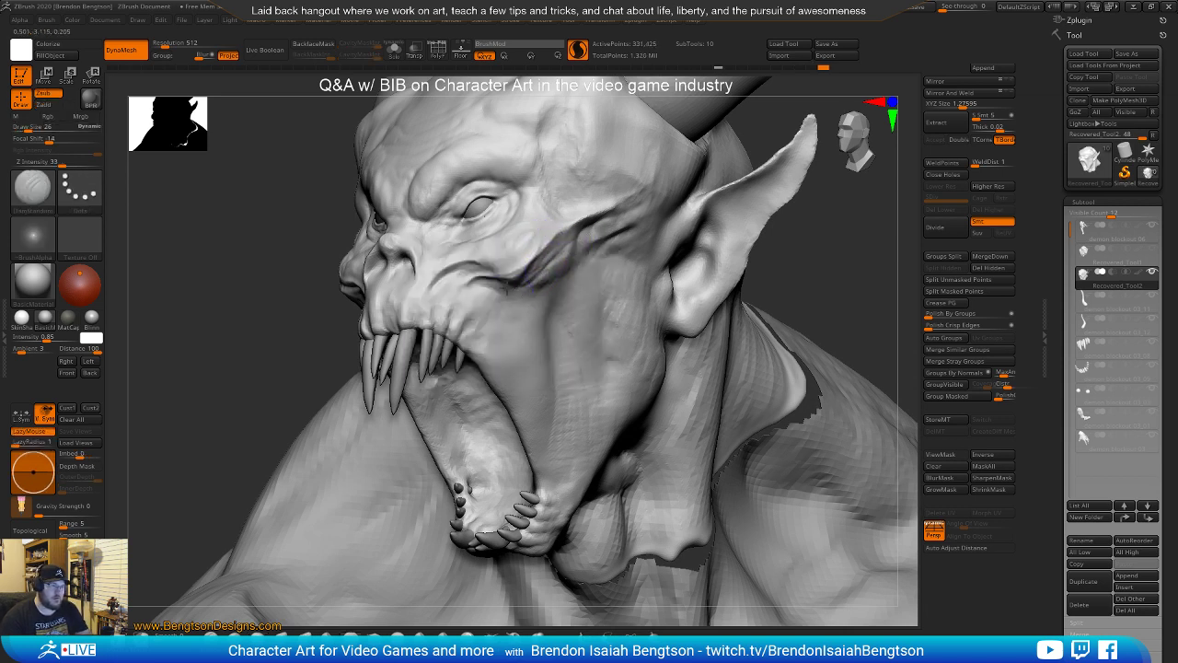
left_click_drag(571, 247, 530, 360)
left_click_drag(567, 273, 532, 346)
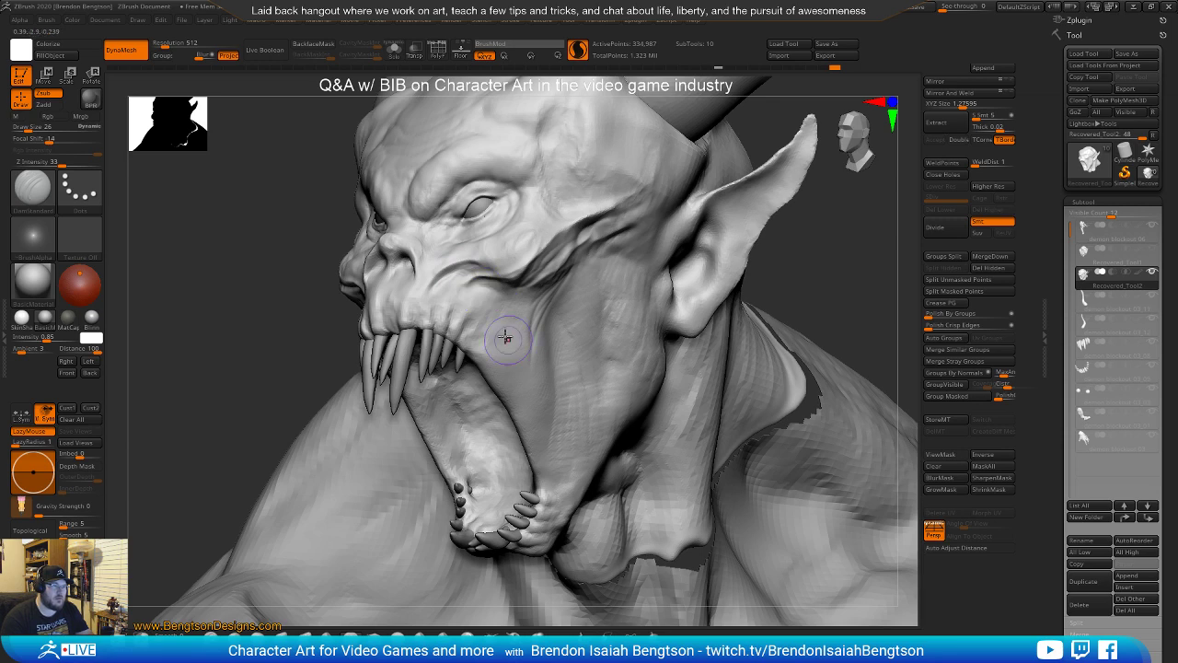
Carve diagonal muscle-fibre grooves from the cheeks up toward the temples below the cheekbones with DamStandard
mouse_move(549, 383)
right_mouse_down()
mouse_move(537, 366)
mouse_move(505, 368)
mouse_move(536, 358)
right_mouse_up()
left_click_drag(556, 270, 613, 242)
left_click_drag(556, 298, 596, 259)
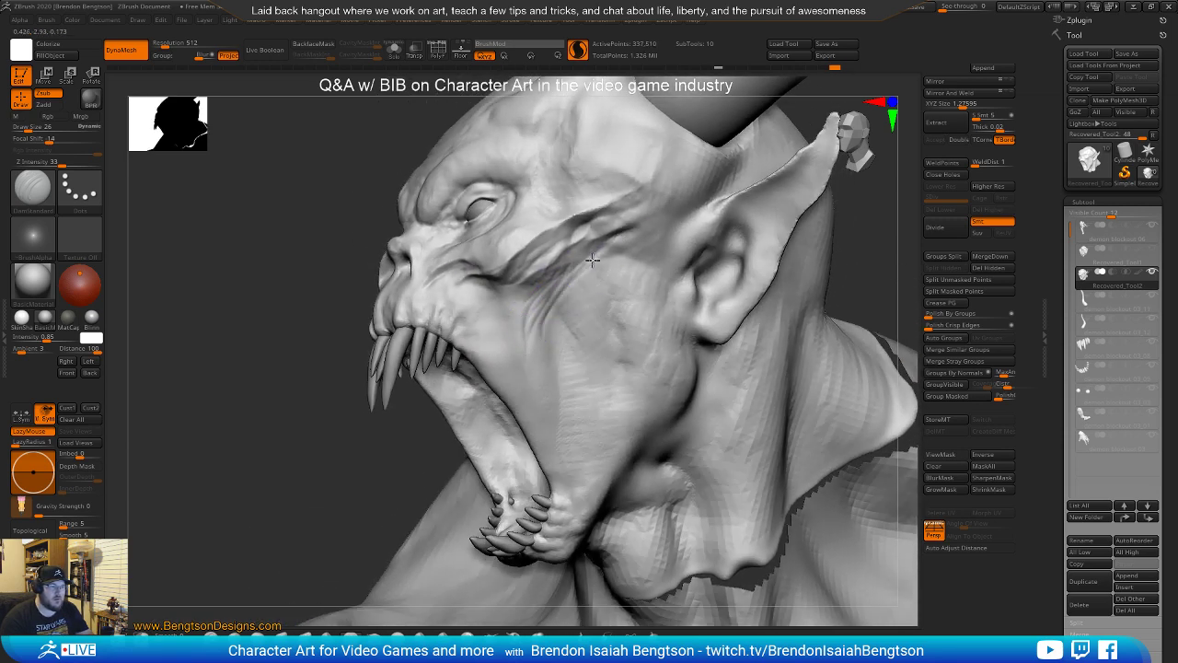
left_click_drag(556, 316, 661, 213)
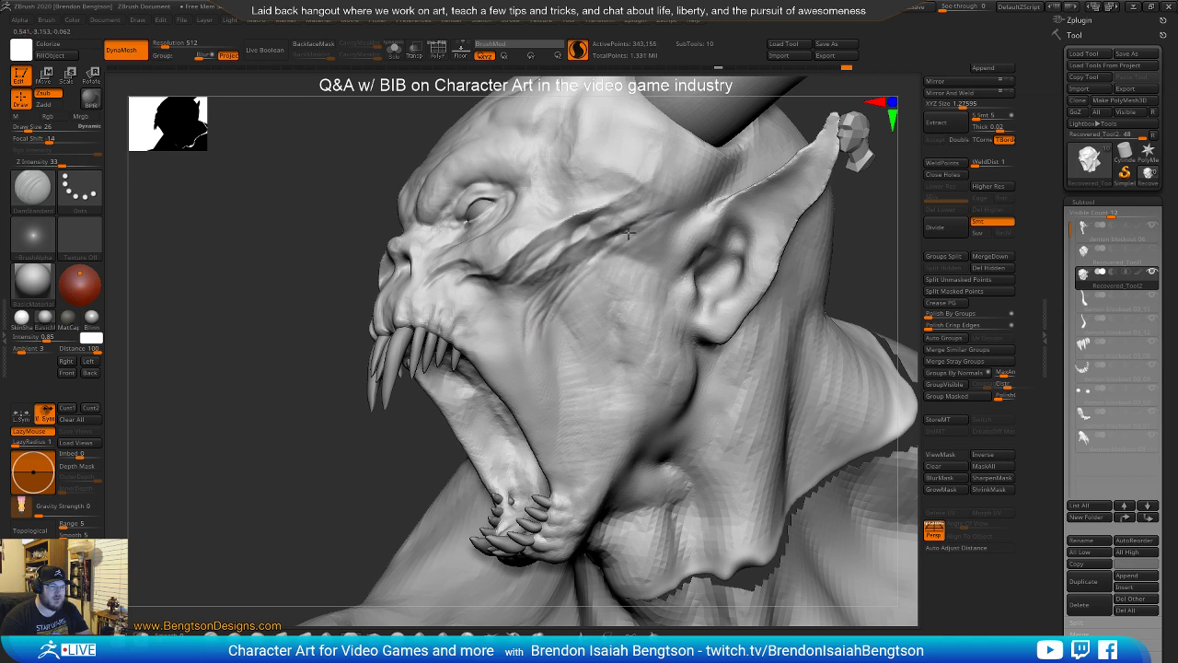
mouse_move(309, 481)
left_mouse_down()
mouse_move(337, 480)
mouse_move(433, 371)
left_mouse_up()
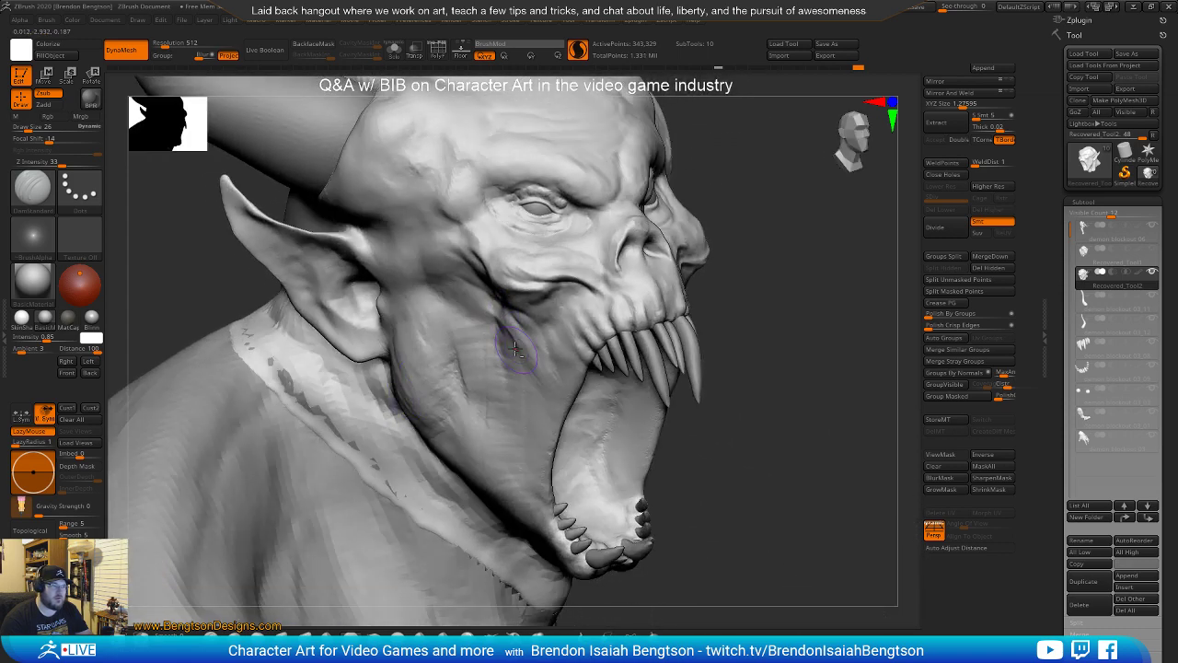
left_click_drag(513, 317, 481, 283)
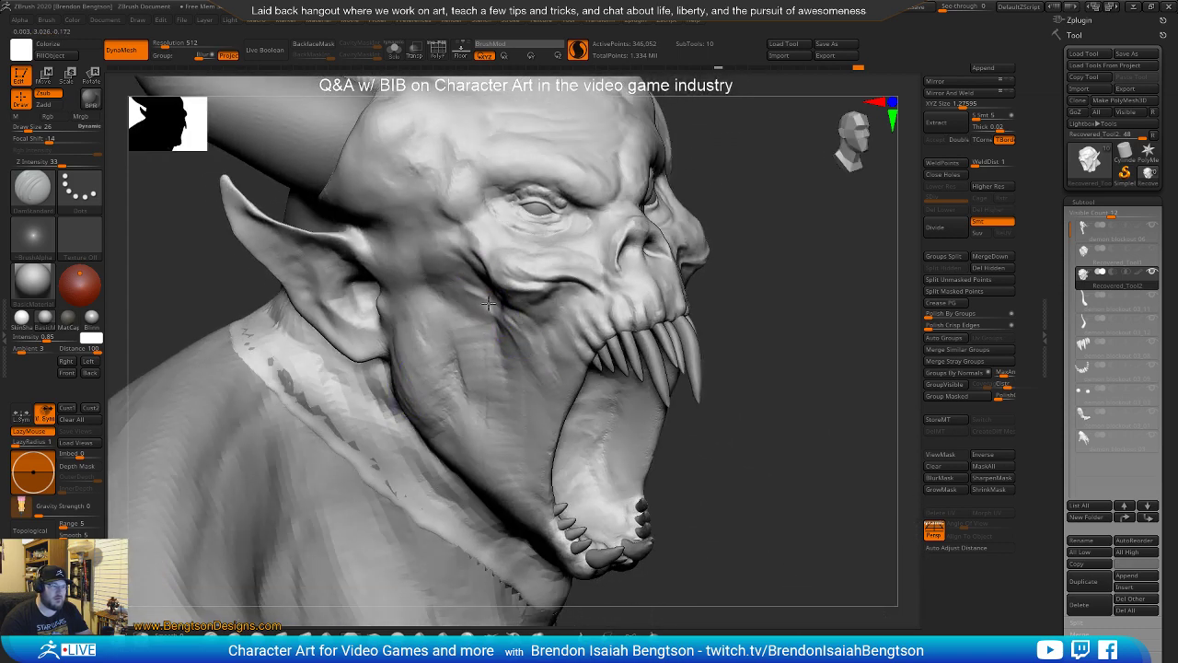
Try to push out the lower ridge of the cheekbones with the Displace brush, reducing the draw size from 15 to 5
left_click_drag(756, 195, 731, 300)
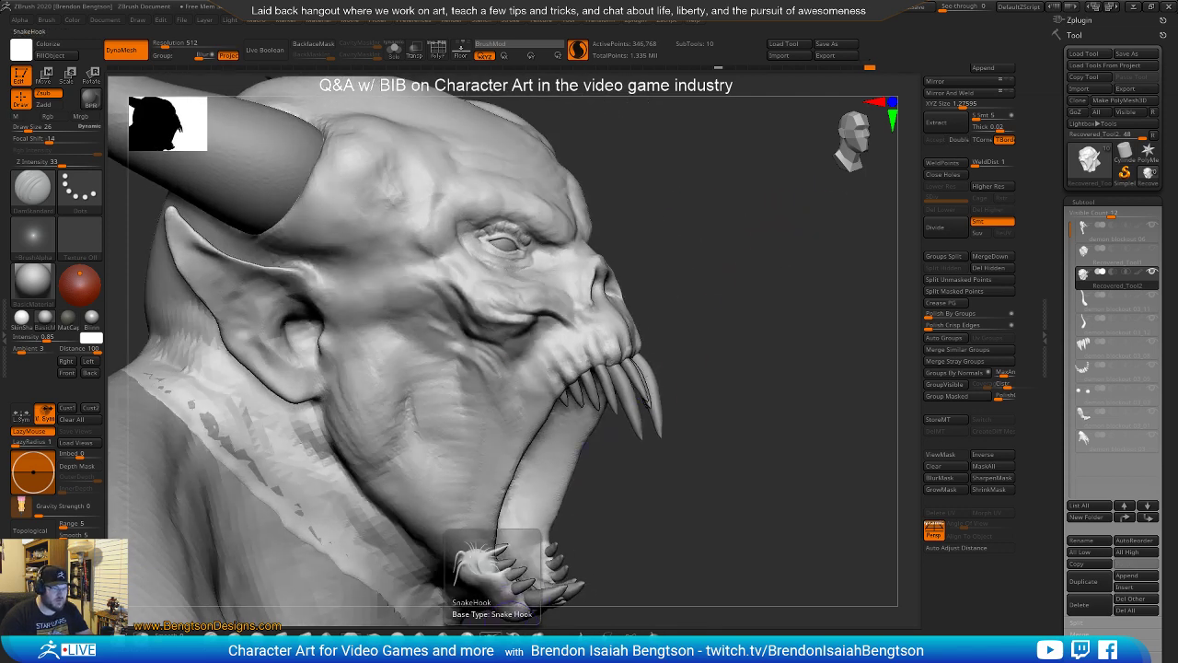
left_click(514, 635)
left_click(513, 635)
mouse_move(723, 266)
left_mouse_down()
mouse_move(727, 286)
mouse_move(780, 253)
left_mouse_up()
key("space")
left_click_drag(528, 327, 530, 328)
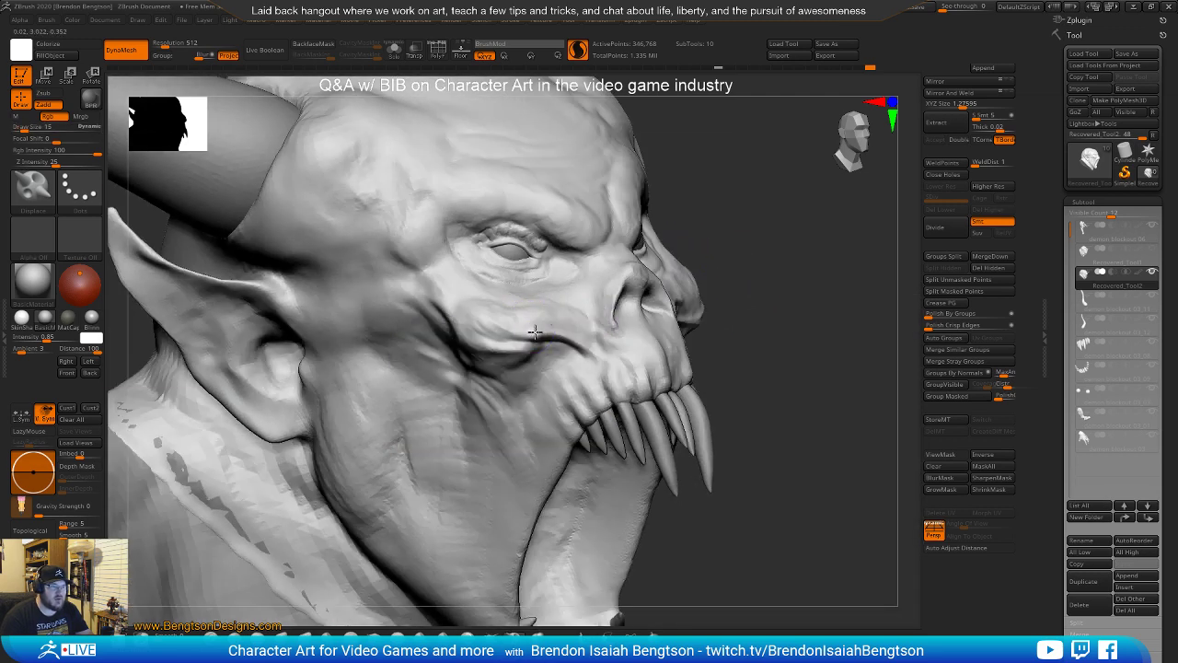
key("space")
key("space")
left_click_drag(540, 317, 541, 328)
left_click_drag(707, 294, 547, 346)
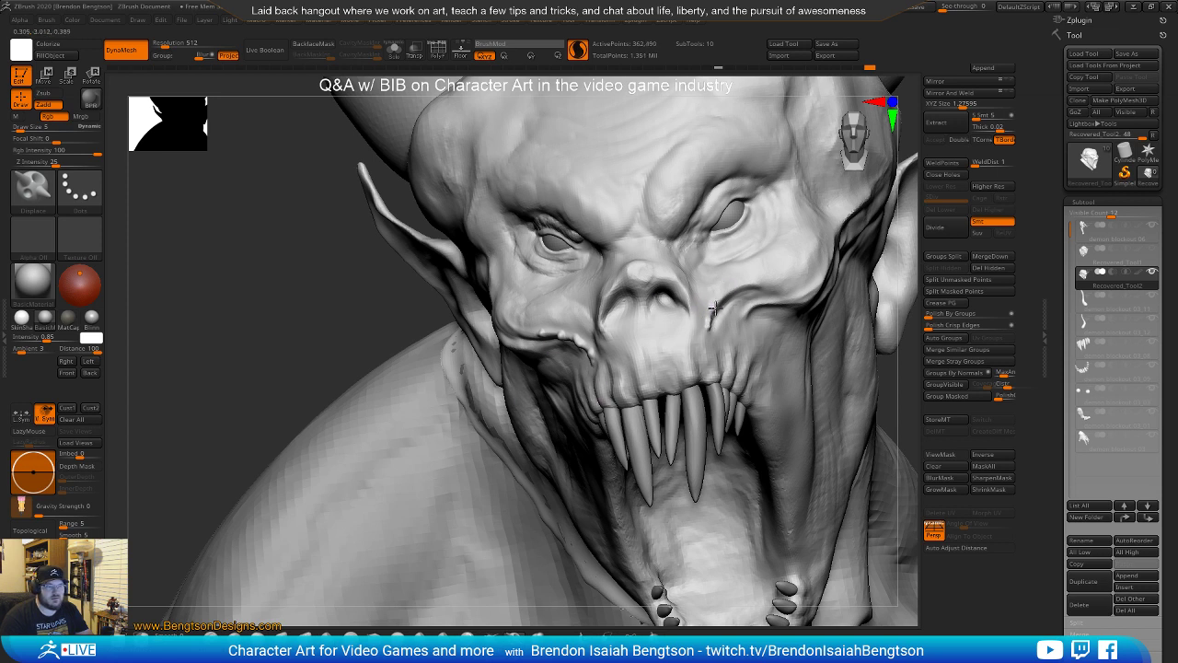
Undo the Displace strokes on the cheekbones and rework their lower ridge with Displace at draw size 5
key("ctrl+z")
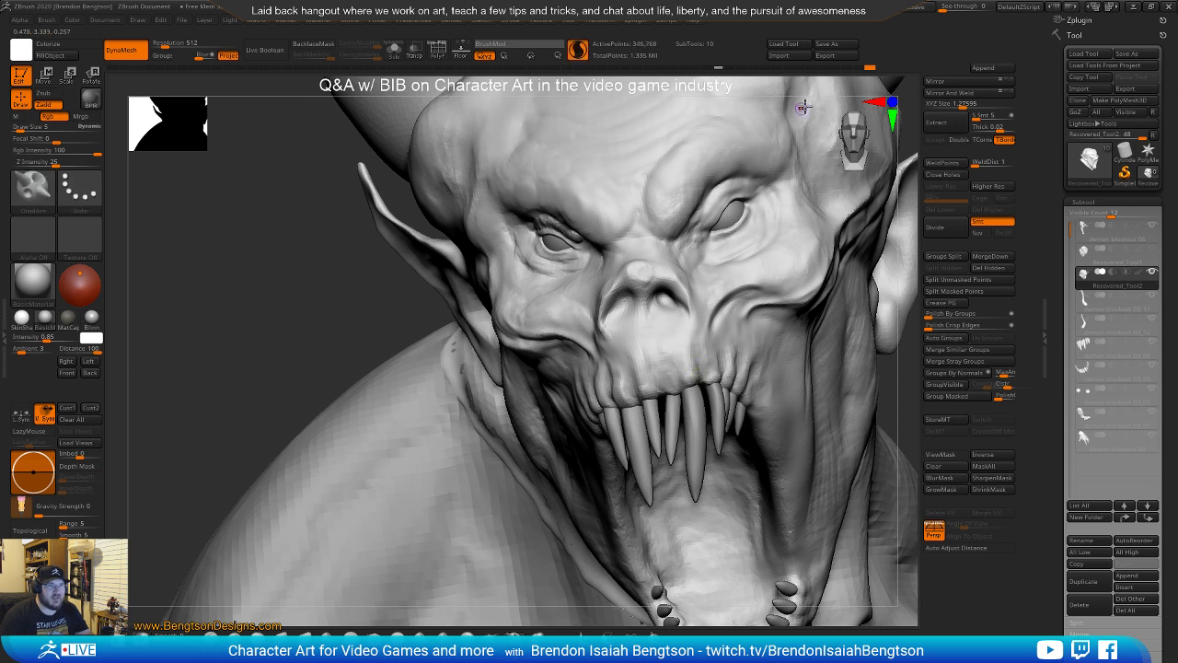
left_click(870, 70)
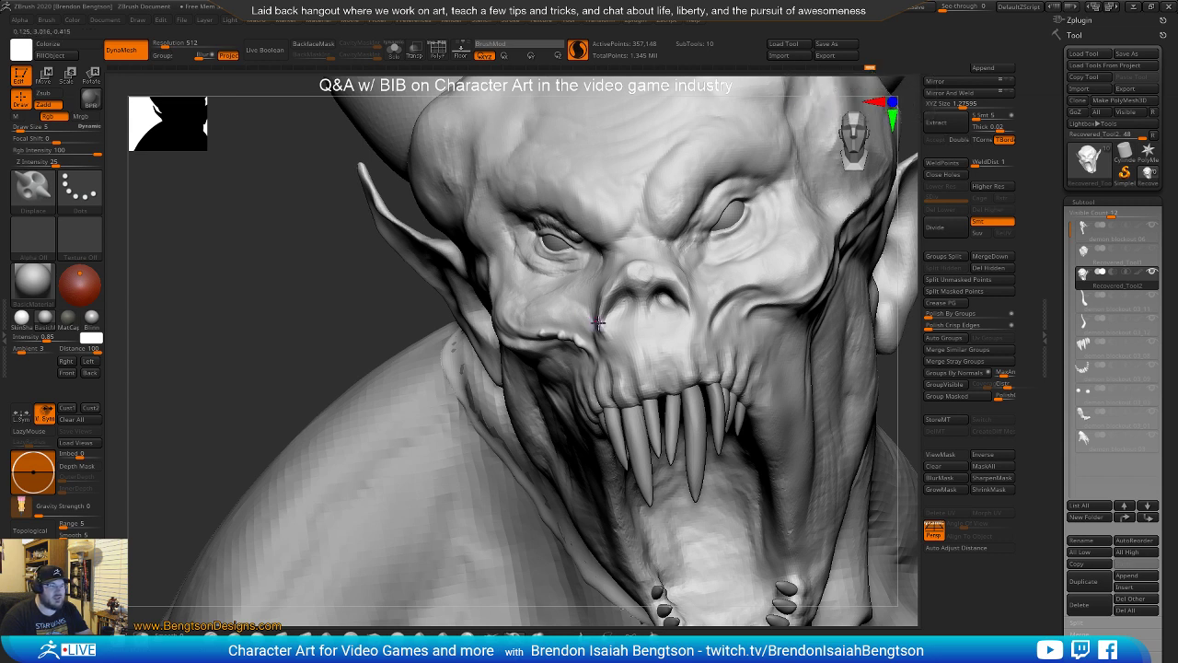
key("ctrl")
key("ctrl+z")
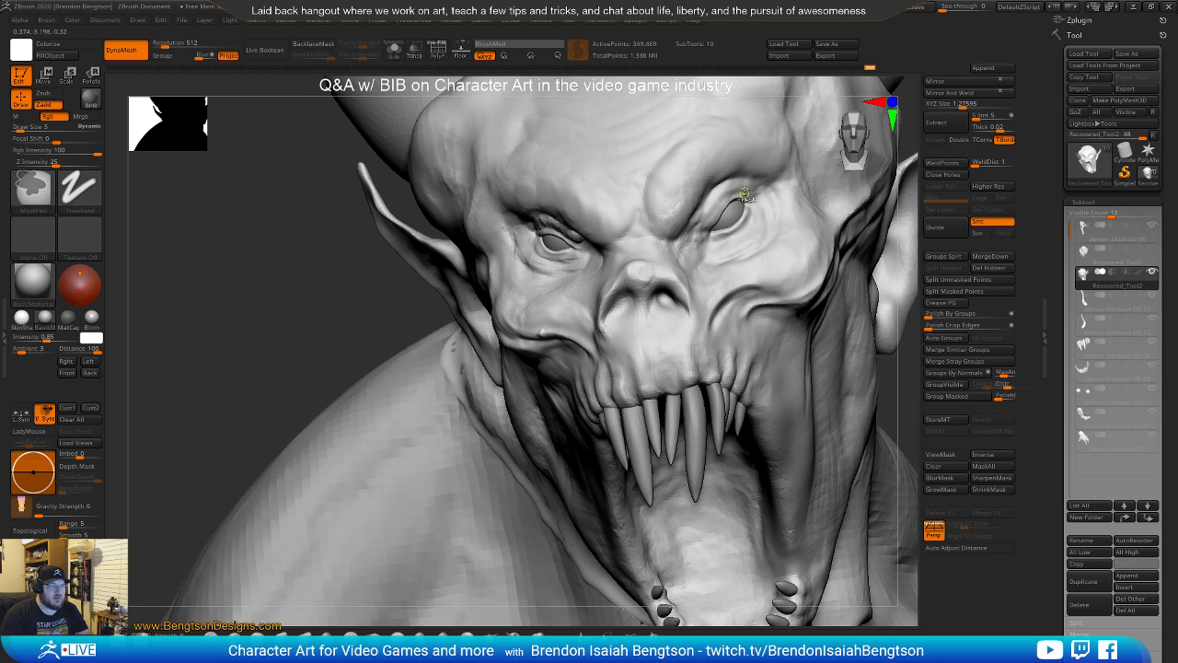
left_click(867, 67)
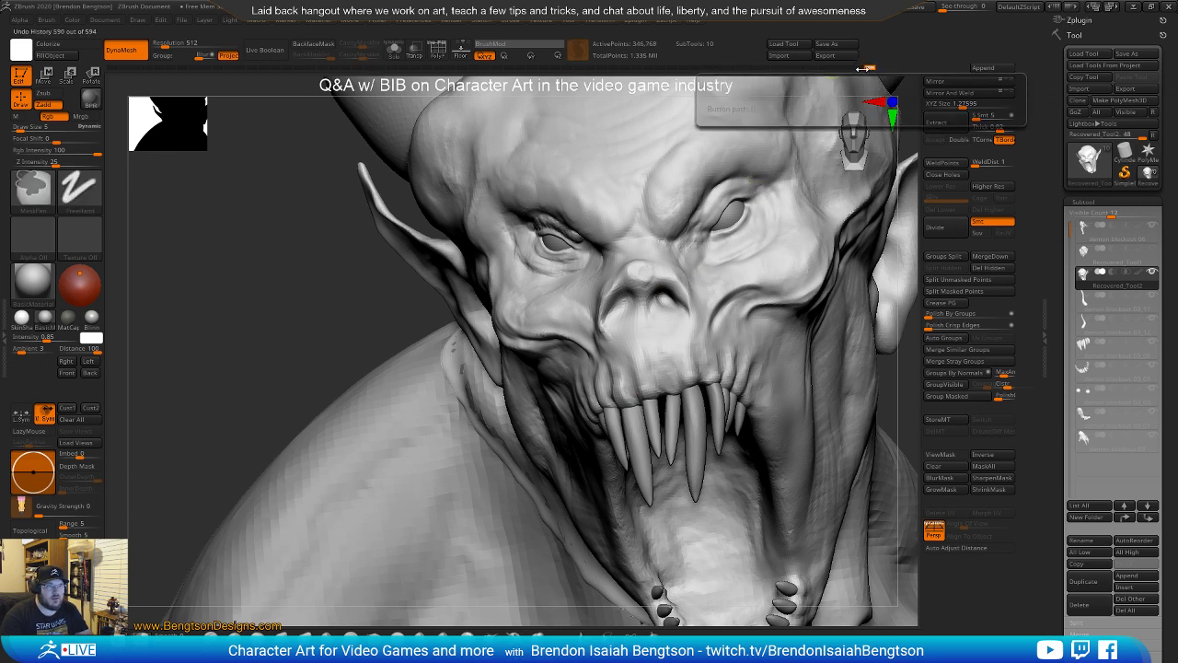
left_click(862, 72)
right_click_drag(597, 356, 662, 330)
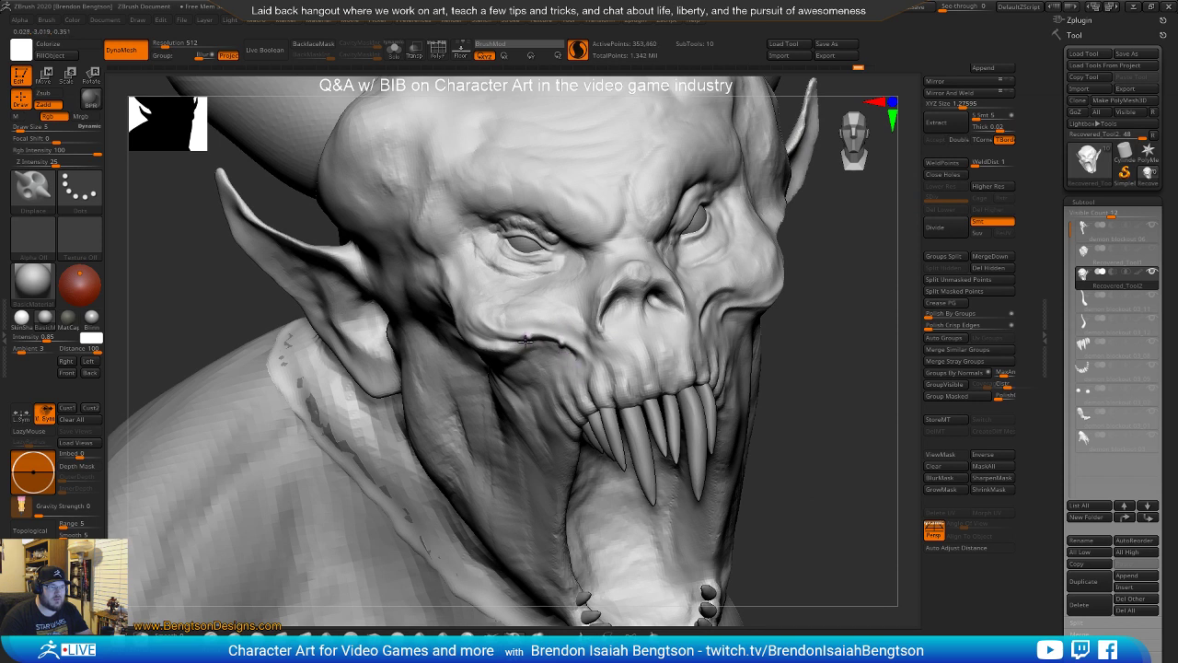
Raise small irregular bumps along the lower ridge of the cheekbones, from the cheek front to the rear edge, with Displace at draw size 5
mouse_move(472, 307)
left_mouse_down()
mouse_move(475, 298)
mouse_move(496, 325)
left_mouse_up()
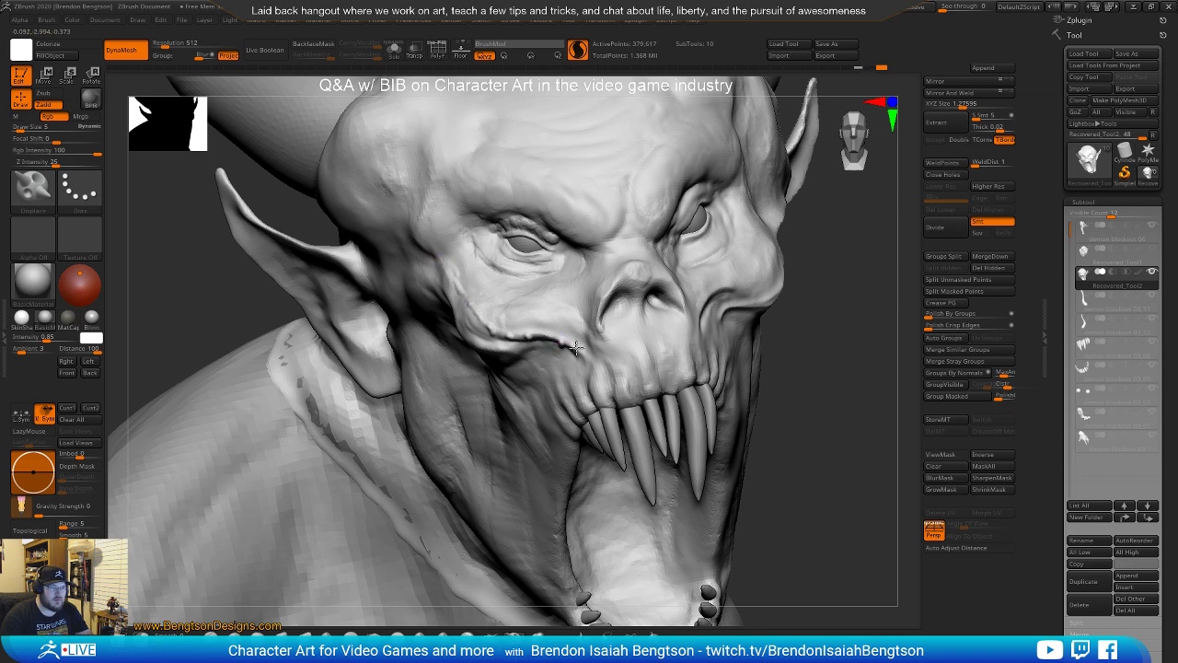
left_click_drag(854, 357, 739, 343)
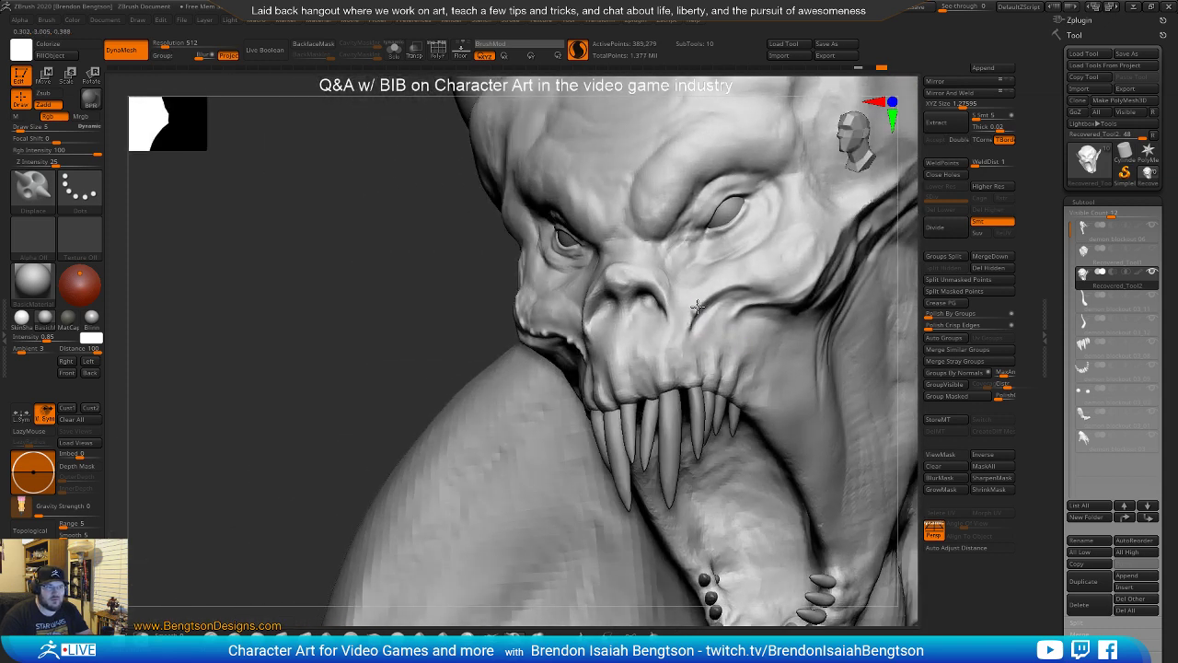
right_click_drag(735, 257, 650, 302)
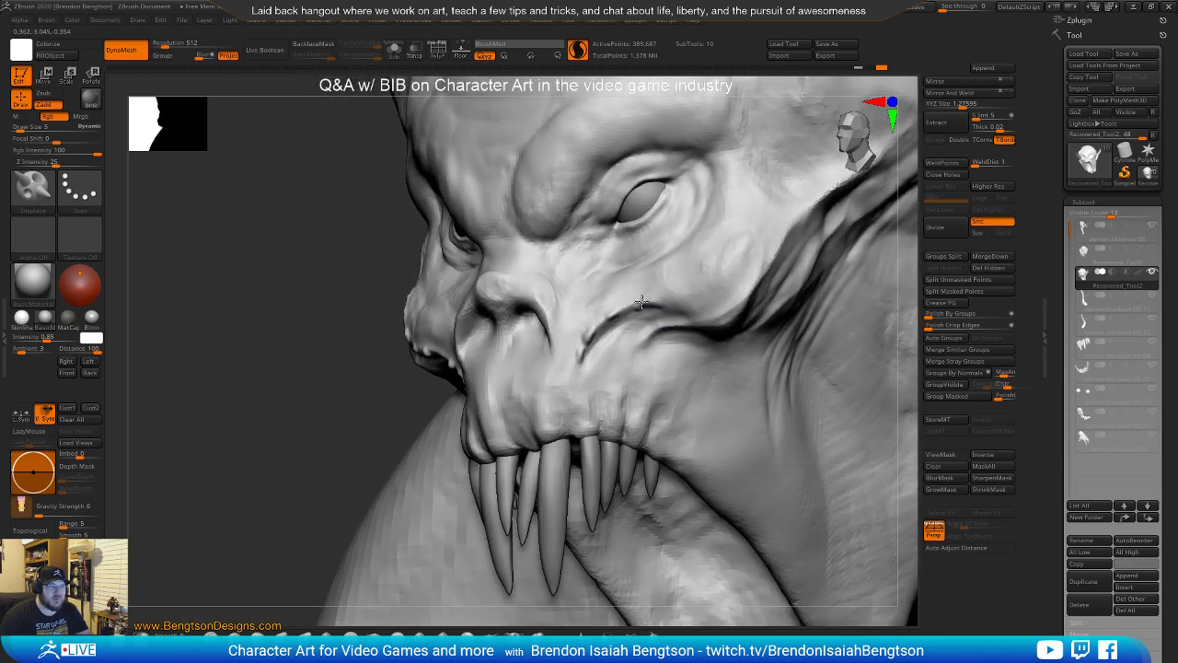
mouse_move(661, 304)
left_mouse_down()
mouse_move(718, 282)
mouse_move(632, 351)
mouse_move(671, 327)
left_mouse_up()
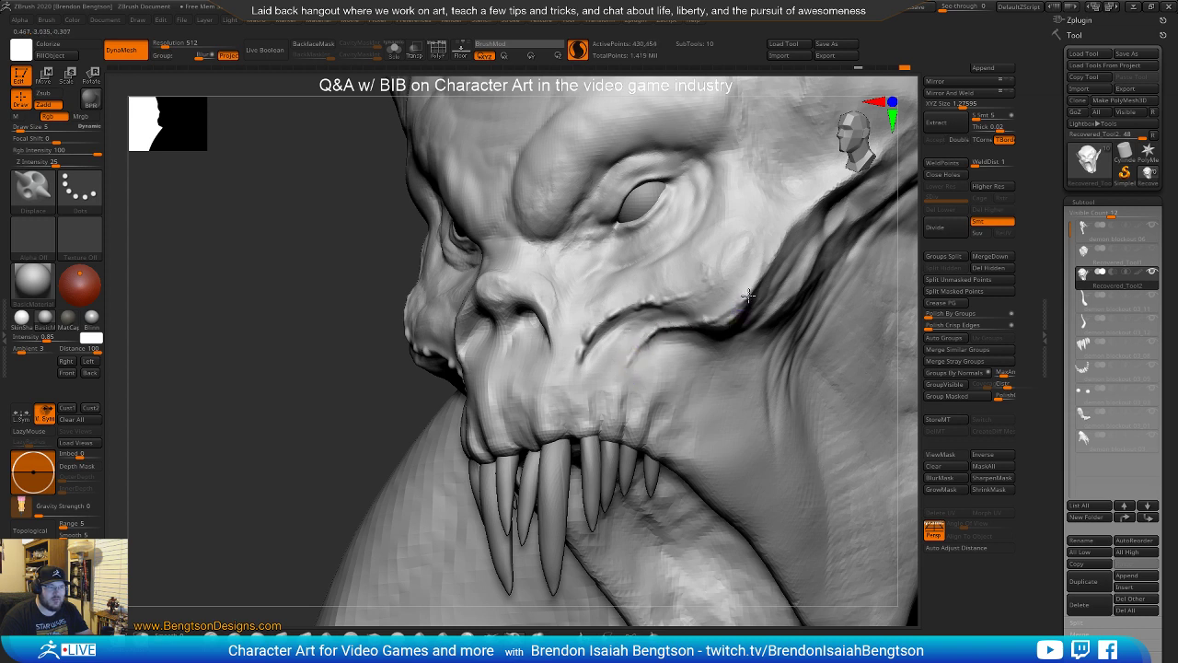
left_click_drag(769, 262, 782, 240)
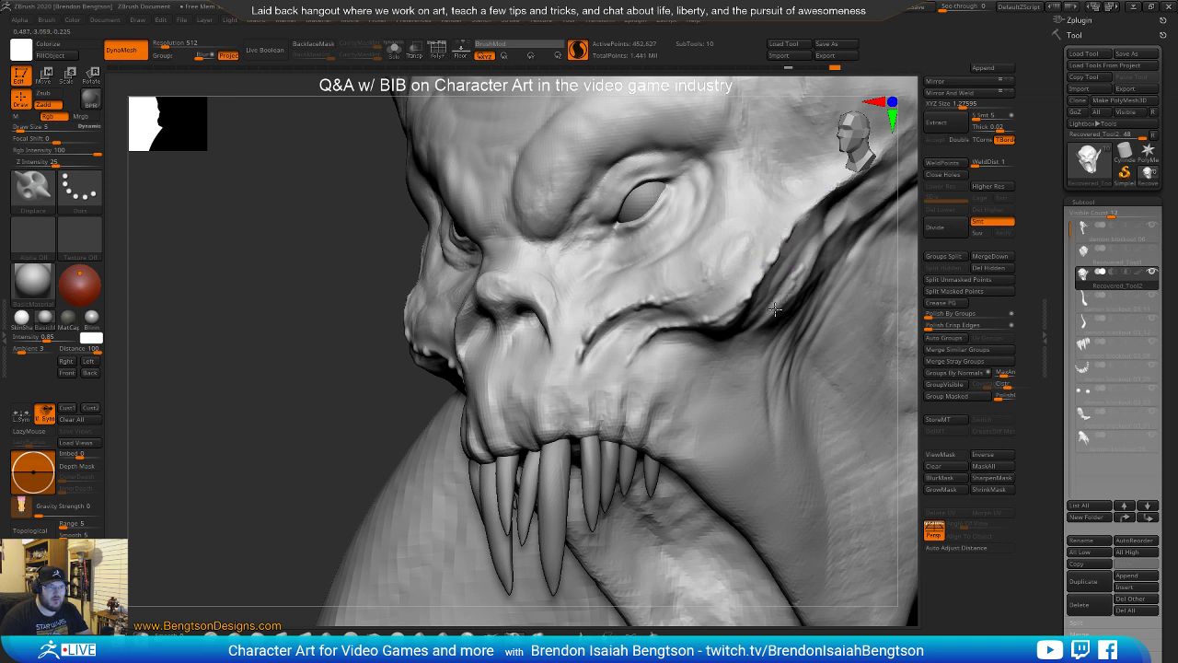
left_click_drag(760, 321, 741, 341)
Pull small points out of the front end of the cheekbone ridge beside the nose with SnakeHook at draw size 3
mouse_move(675, 325)
right_mouse_down()
mouse_move(641, 360)
mouse_move(720, 367)
mouse_move(642, 362)
mouse_move(534, 380)
right_mouse_up()
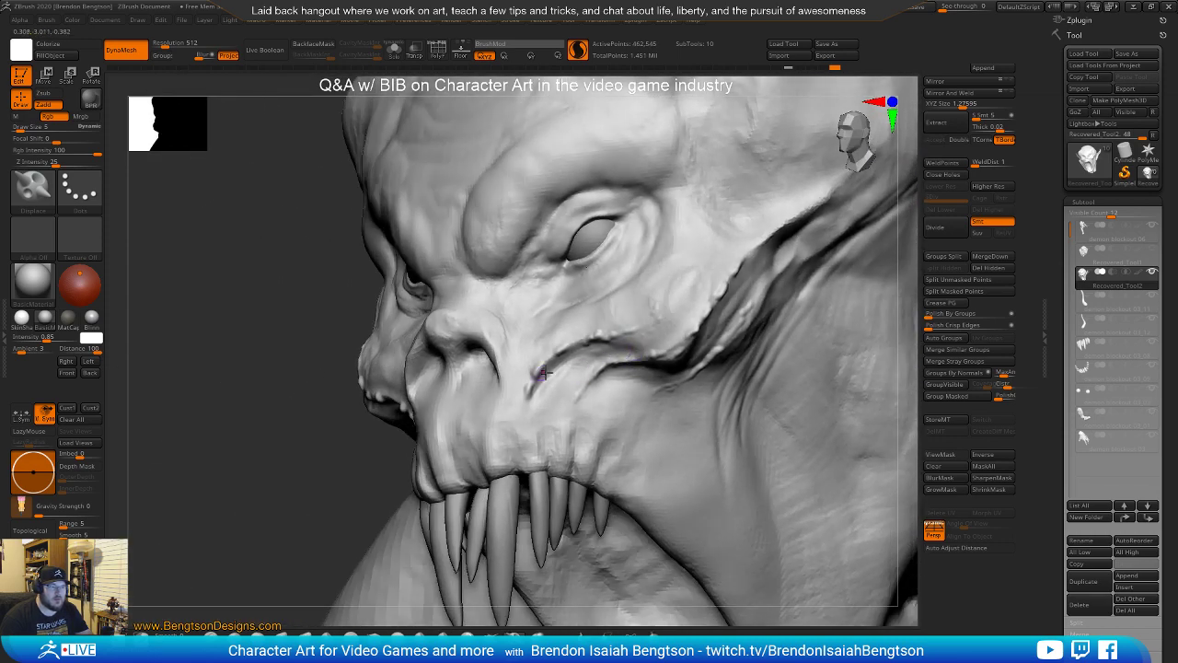
key("b")
key("s")
key("h")
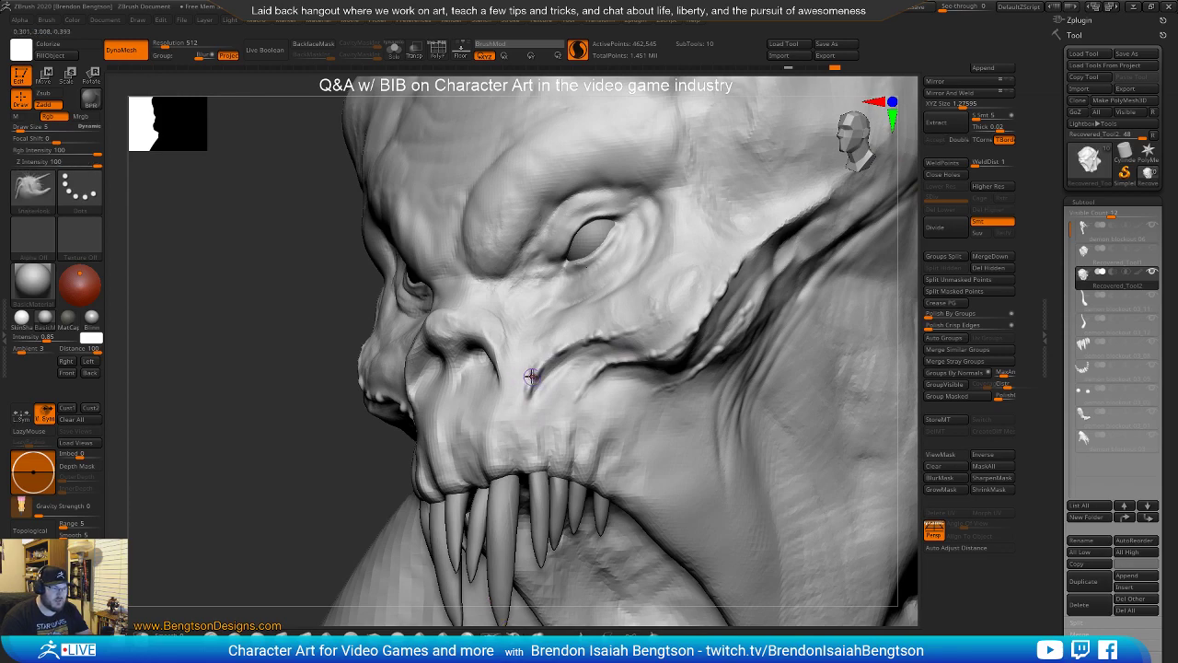
right_click_drag(536, 362, 541, 458)
key("space")
left_click_drag(538, 395, 540, 424)
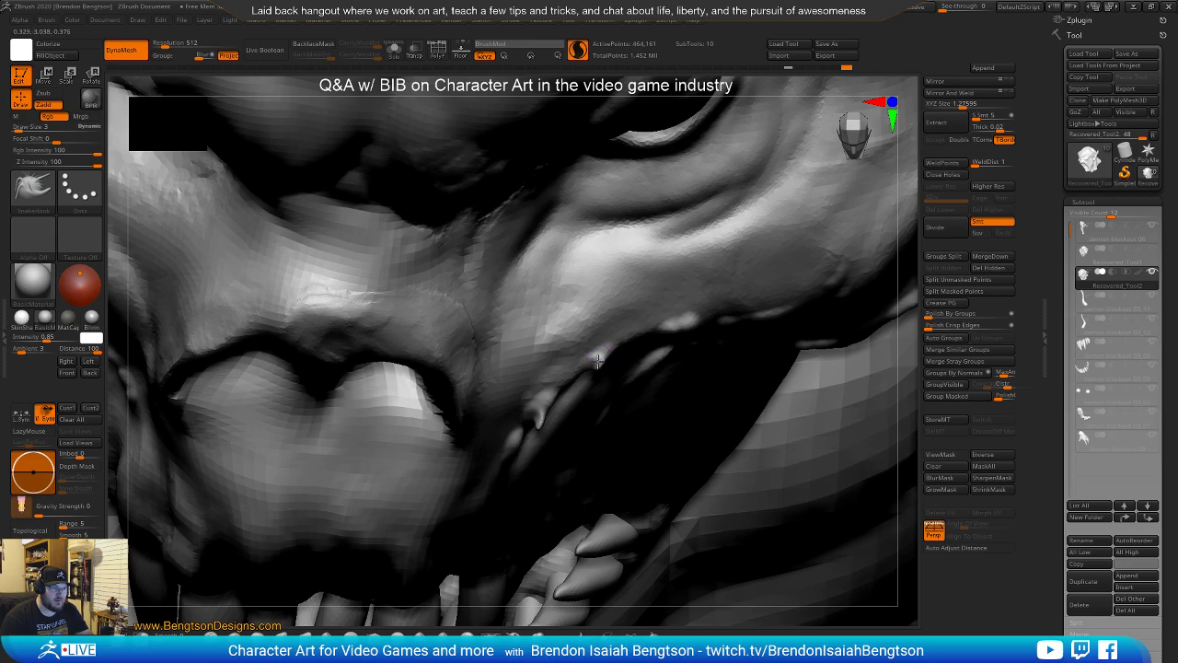
Build up the surface around the pulled points at the front of the cheekbone ridge with ClayBuildup at draw size 3
right_click_drag(580, 419, 545, 420, "ctrl")
key("b")
key("c")
key("b")
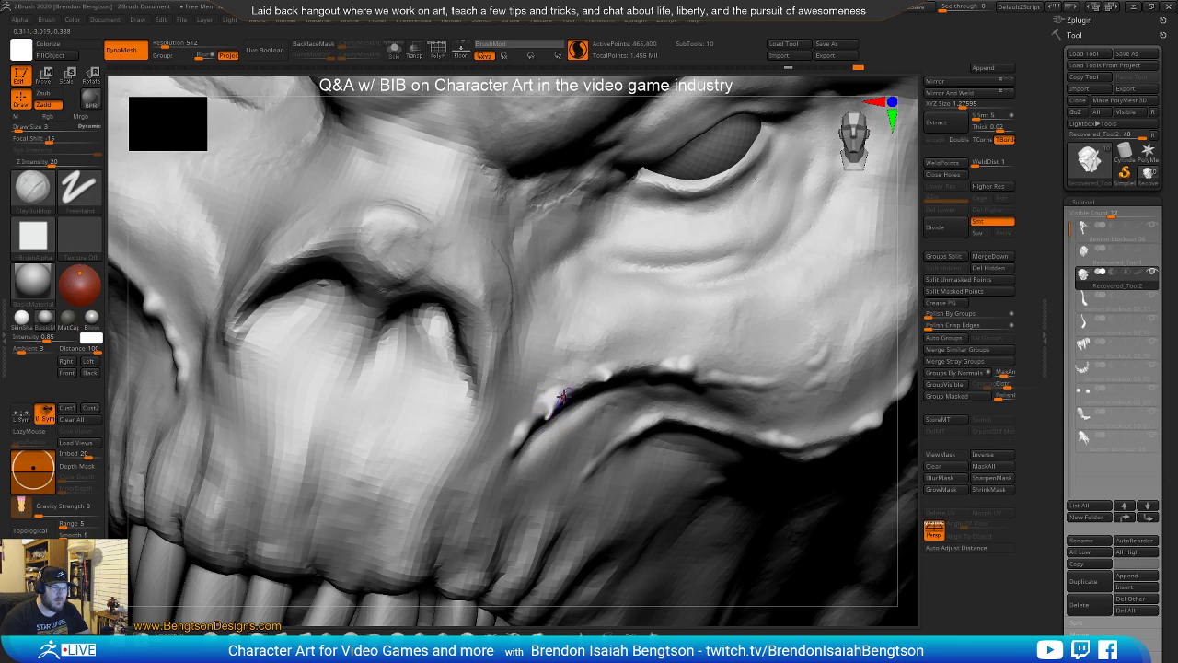
right_click_drag(563, 425, 540, 407)
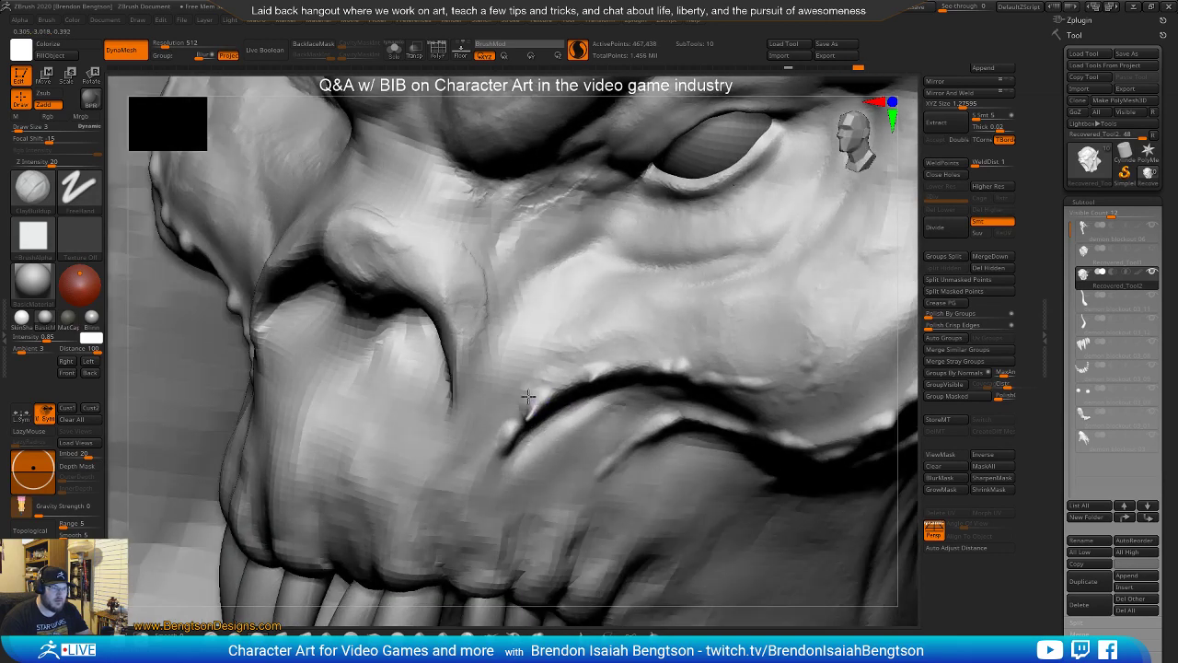
right_click_drag(523, 387, 565, 355)
key("shift+f")
key("shift+f")
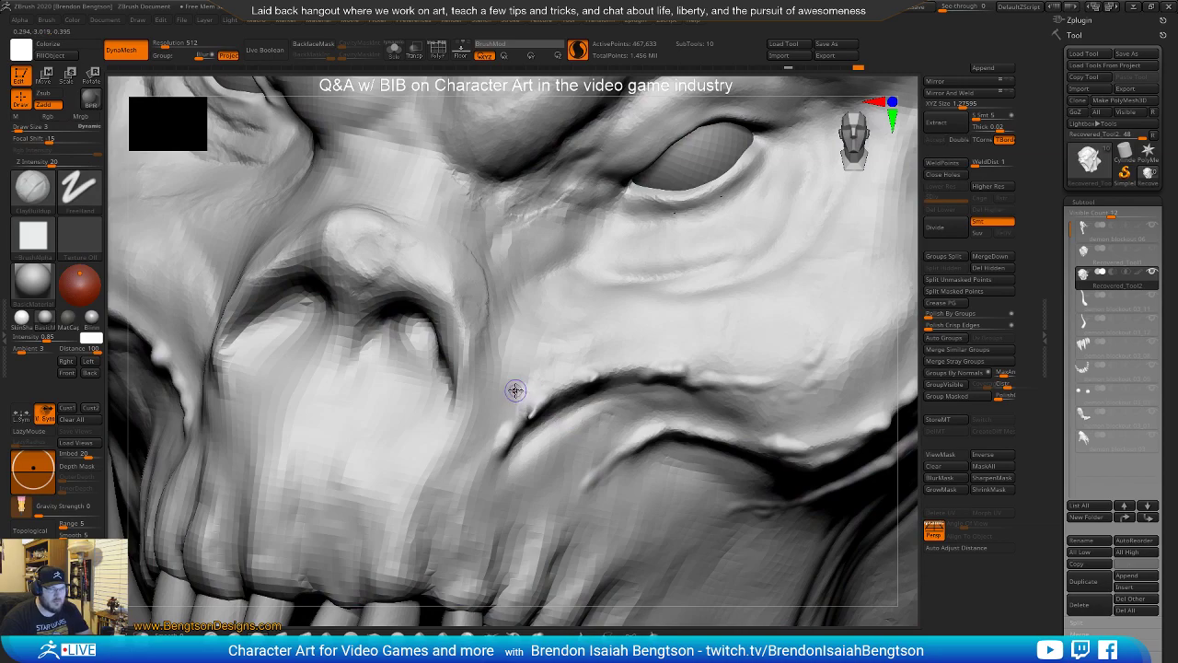
mouse_move(556, 405)
right_mouse_down()
mouse_move(560, 429)
mouse_move(594, 417)
mouse_move(570, 411)
right_mouse_up()
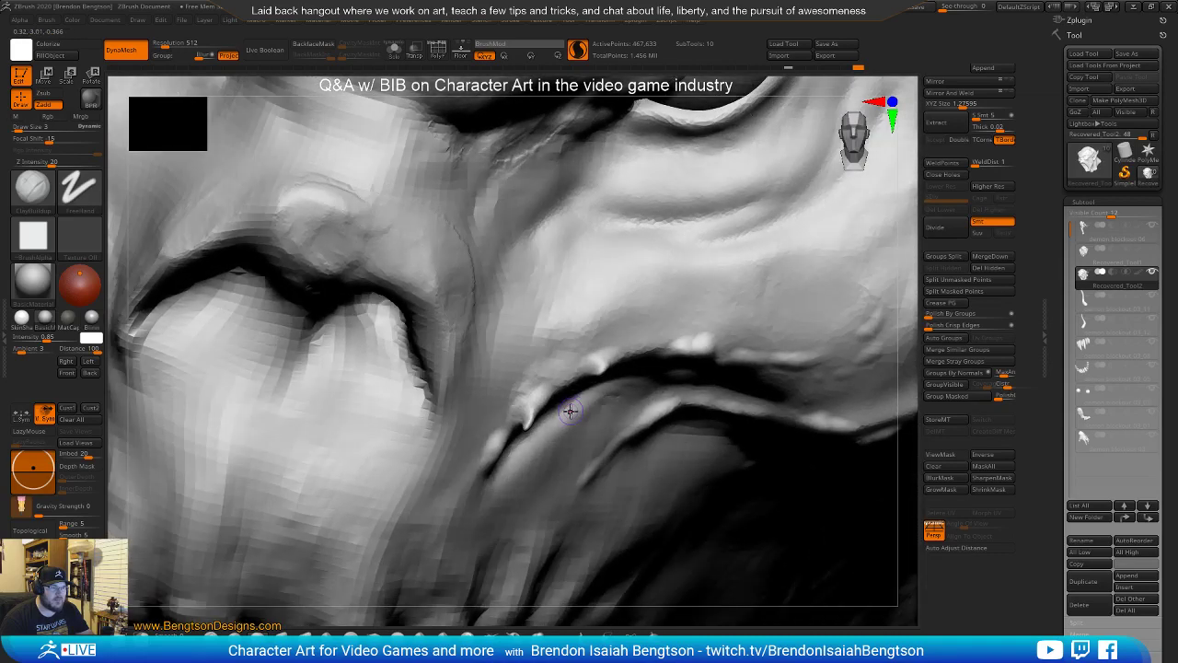
Soften the pulled points at the front of the cheekbone ridge with the HistoryRecall brush at draw size 6
key("b")
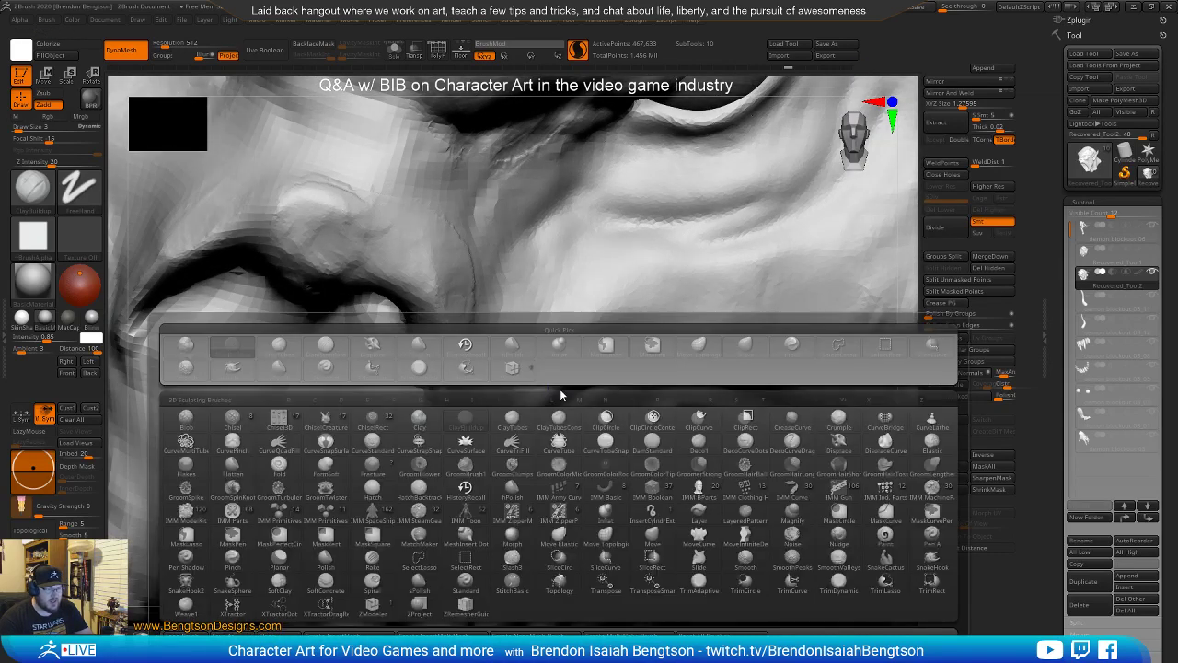
left_click(466, 482)
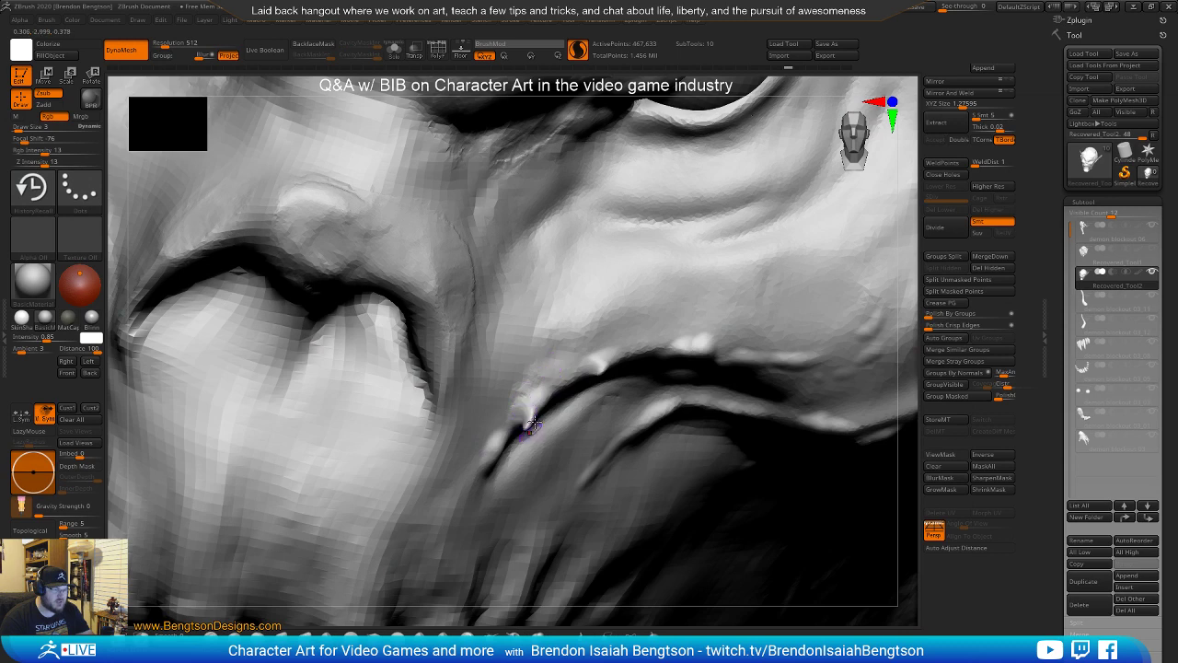
key("space")
right_click_drag(520, 448, 470, 469)
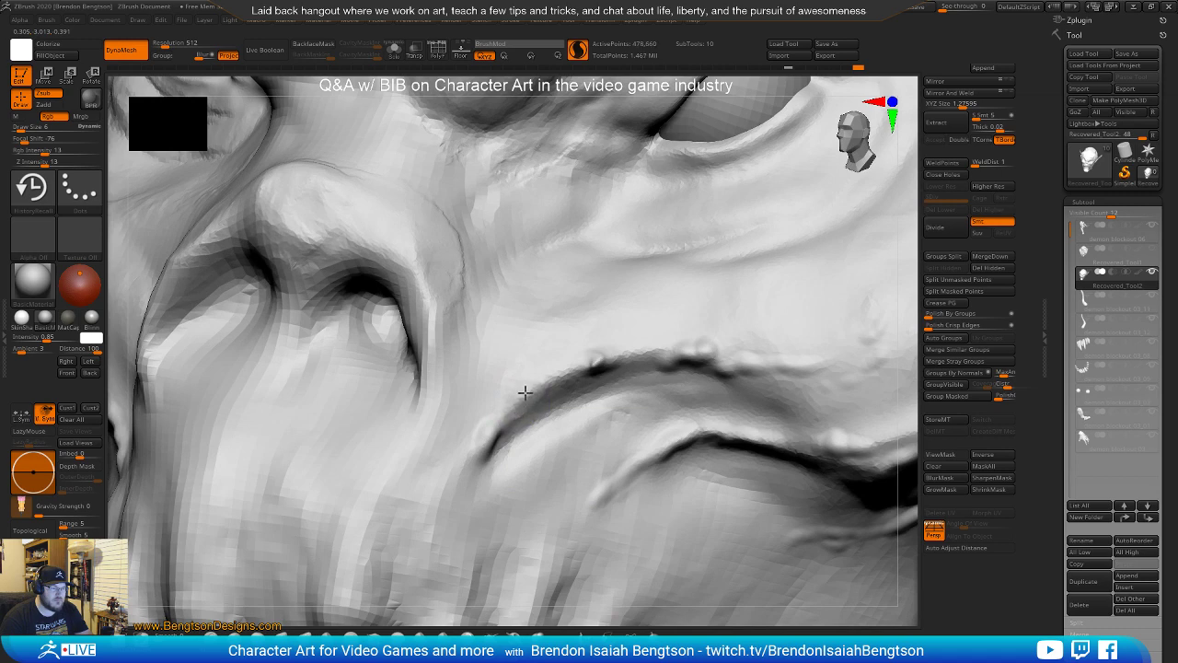
Add a row of fine bumps along the front arc of the cheekbone ridge with Displace at draw size 3
right_click_drag(512, 401, 547, 385)
key("b")
key("c")
key("b")
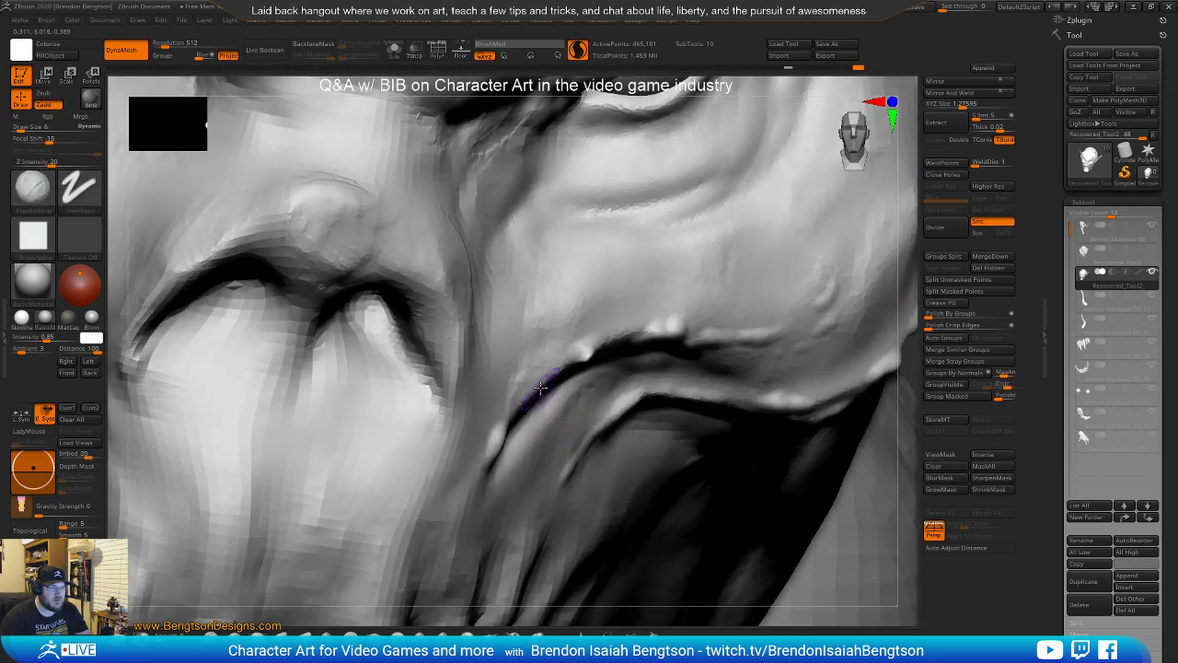
left_click(513, 639)
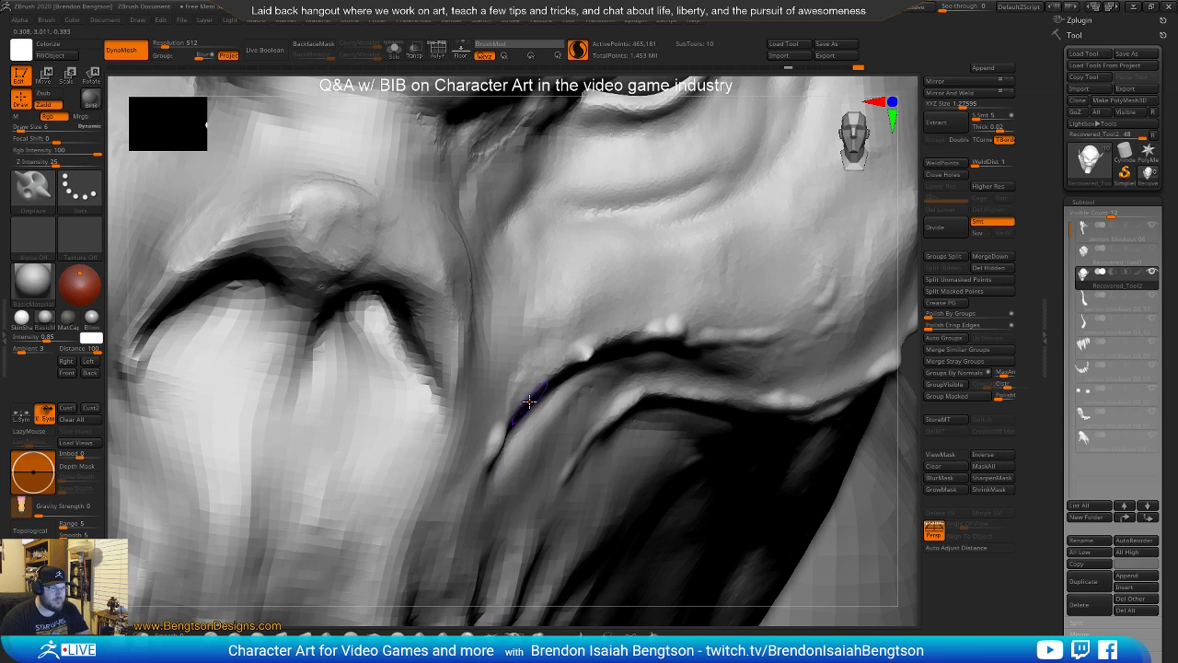
key("space")
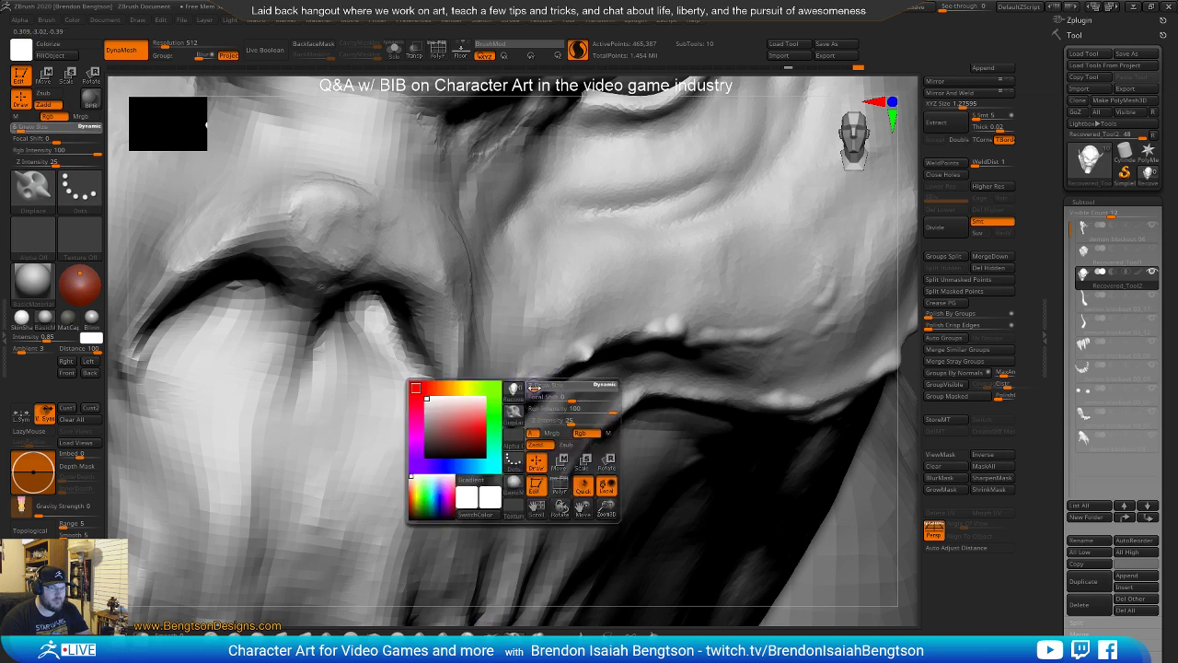
left_click_drag(534, 379, 541, 371)
right_click_drag(541, 371, 507, 398)
mouse_move(506, 399)
left_mouse_down()
mouse_move(493, 403)
mouse_move(558, 363)
left_mouse_up()
left_click_drag(626, 339, 639, 335)
key("space")
left_click_drag(725, 319, 703, 315)
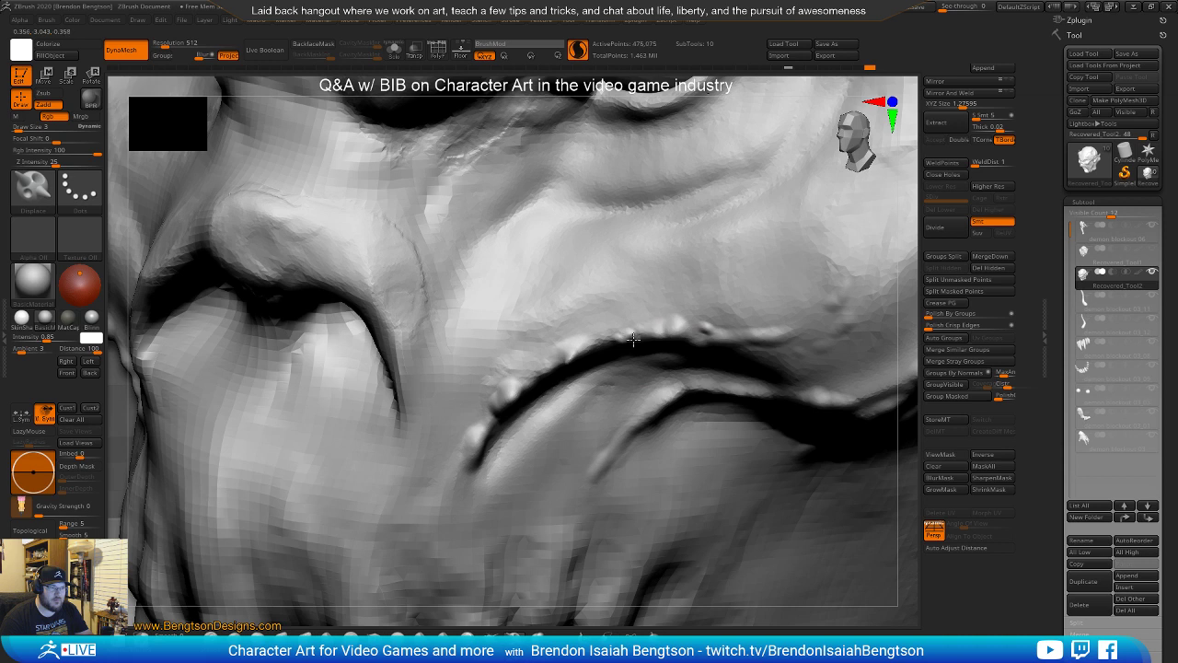
Extend the row of Displace bumps down from the cheekbone ridge's front end toward the upper gums
left_click_drag(622, 338, 583, 358)
left_click_drag(470, 454, 434, 562)
mouse_move(444, 507)
left_mouse_down()
mouse_move(433, 533)
mouse_move(474, 443)
mouse_move(460, 474)
left_mouse_up()
left_click(468, 634)
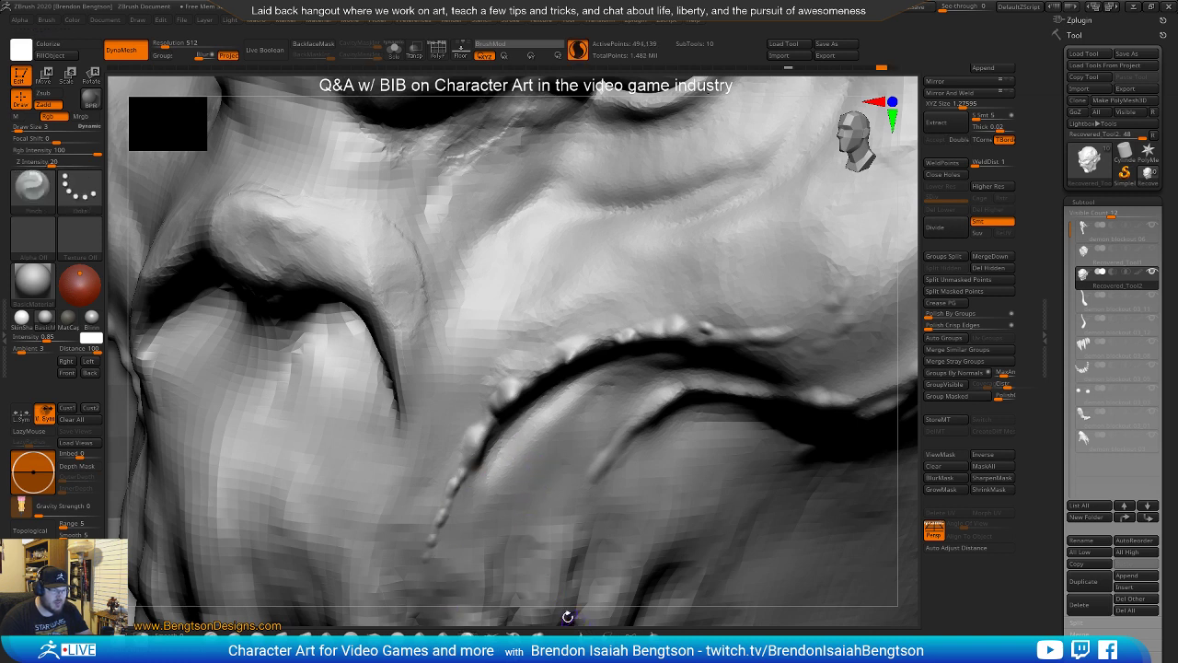
Try to push out the bumps at the ridge's front end with Displace at Z intensity 67 and draw size 2
key("b")
key("d")
key("i")
key("space")
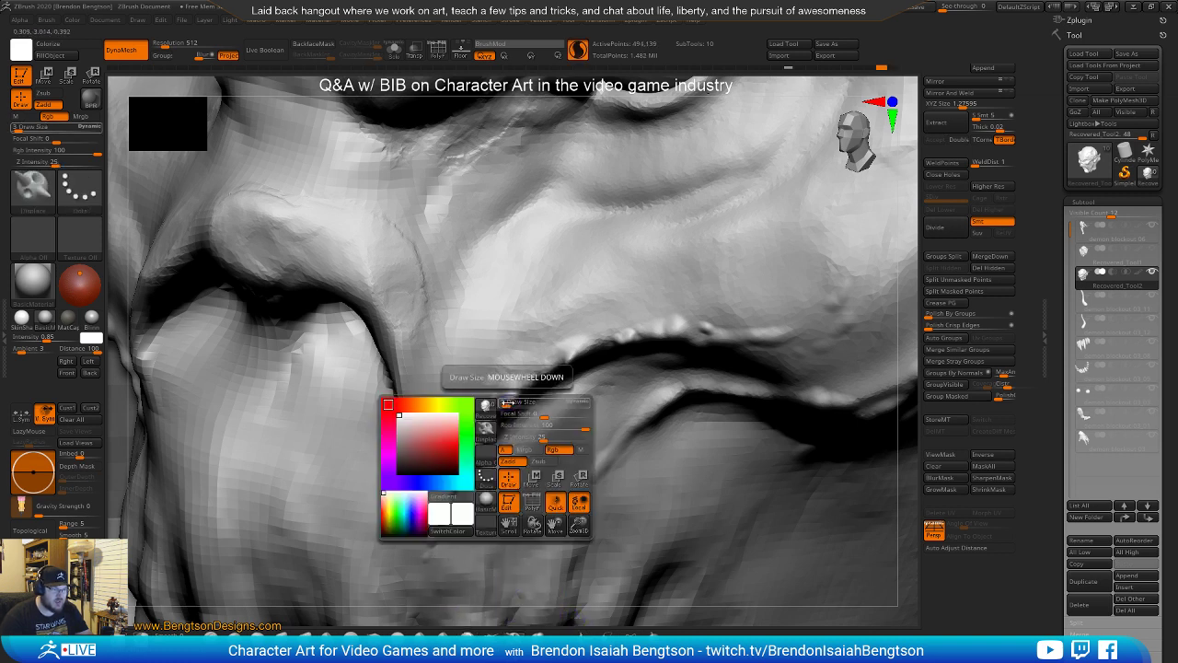
left_click(554, 449)
left_click_drag(549, 439, 570, 439)
key("space")
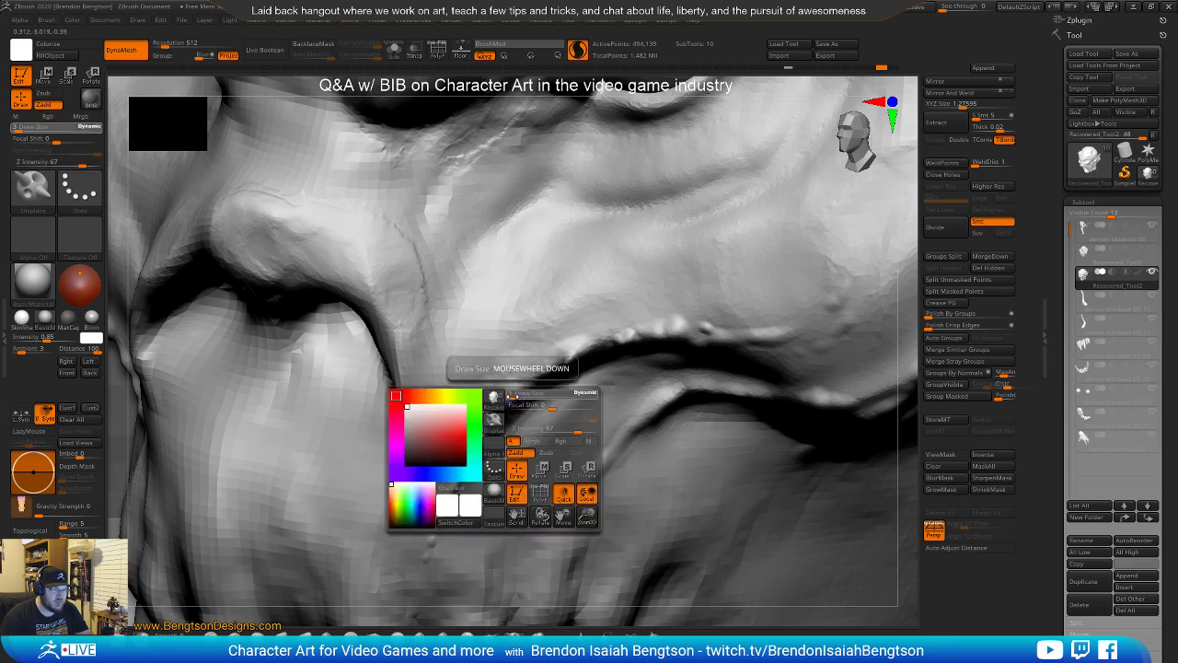
left_click_drag(496, 478, 522, 420)
right_click_drag(499, 449, 531, 505)
key("space")
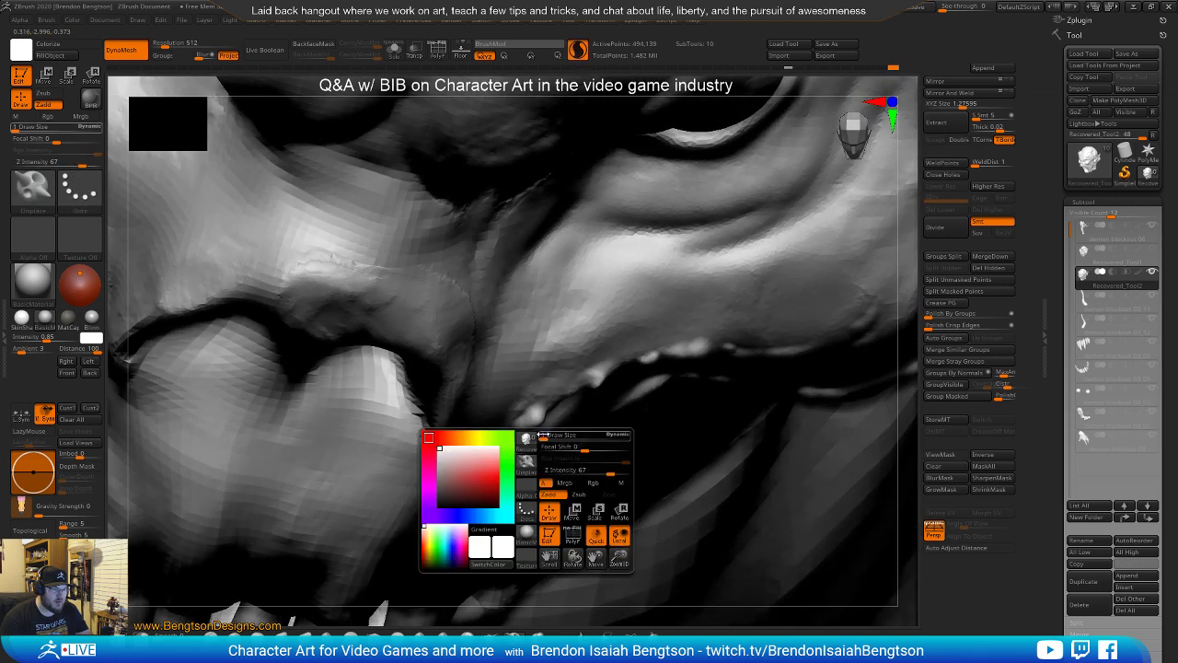
left_click_drag(546, 440, 536, 425)
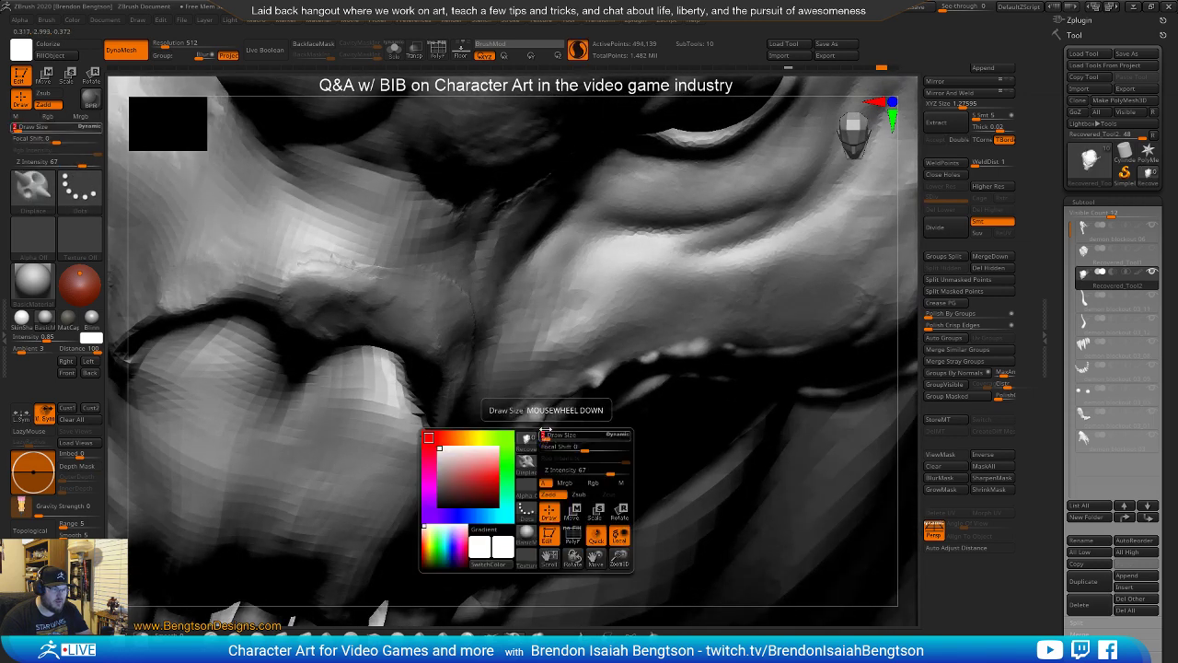
right_click_drag(540, 488, 512, 429)
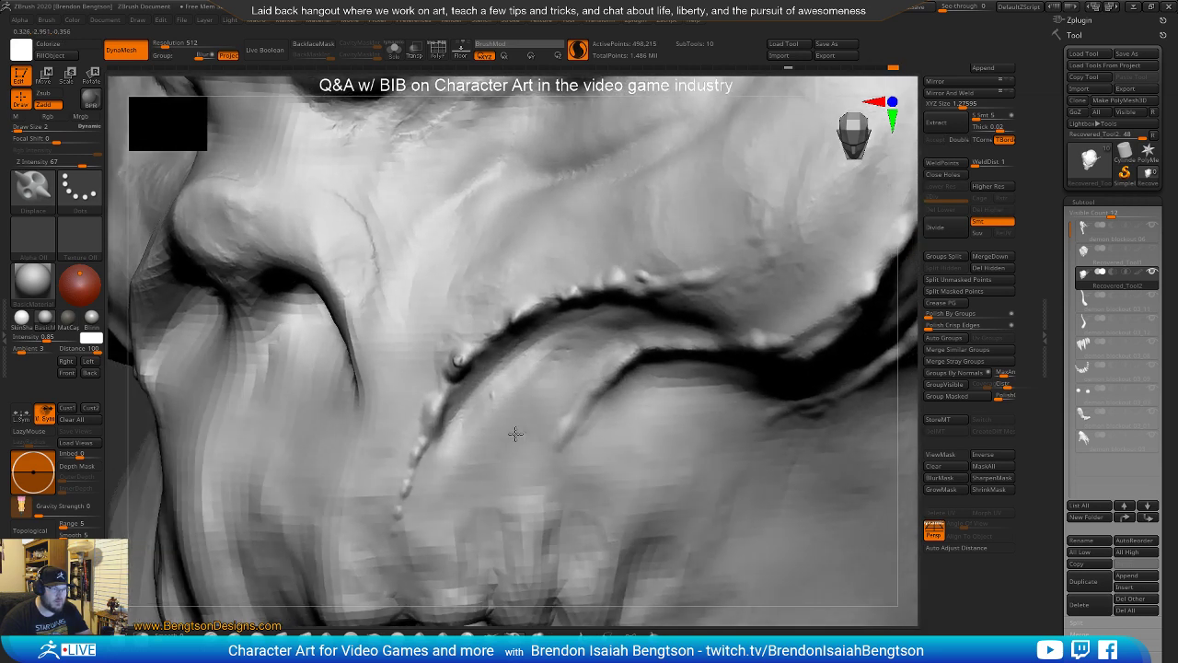
Swell the bumps along the front of the cheekbone ridge with Displace at Z intensity 34 and draw size 2
key("space")
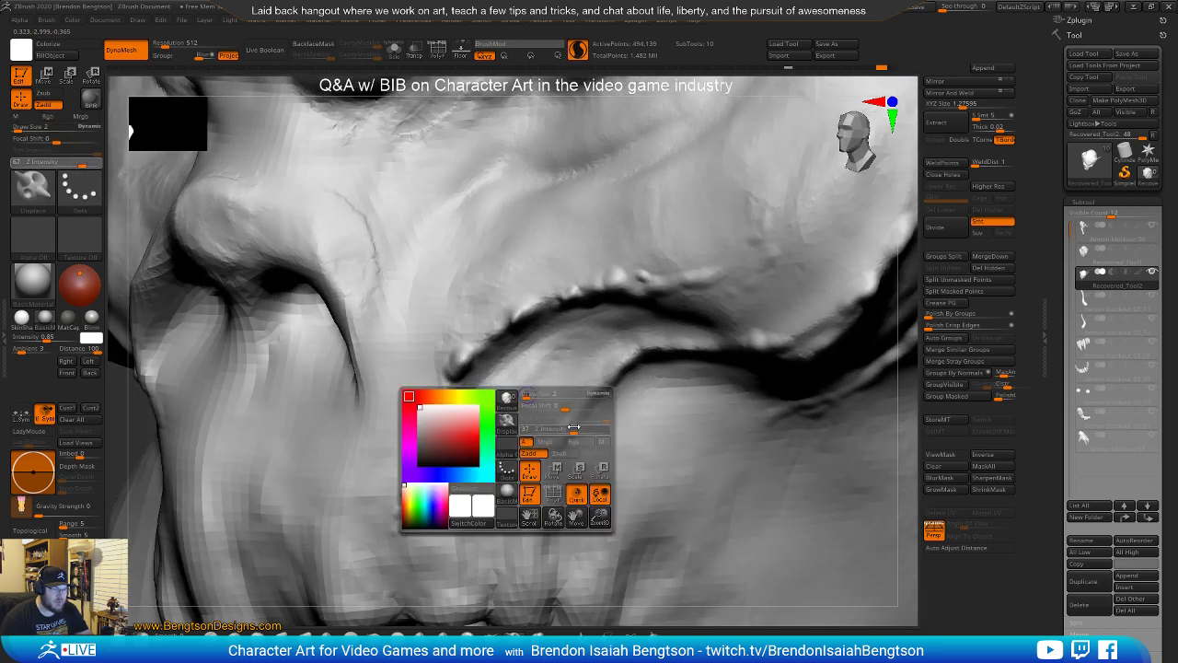
left_click_drag(572, 431, 570, 431)
mouse_move(537, 342)
right_mouse_down()
mouse_move(552, 366)
mouse_move(543, 362)
right_mouse_up()
mouse_move(464, 360)
left_mouse_down()
mouse_move(472, 351)
mouse_move(443, 424)
left_mouse_up()
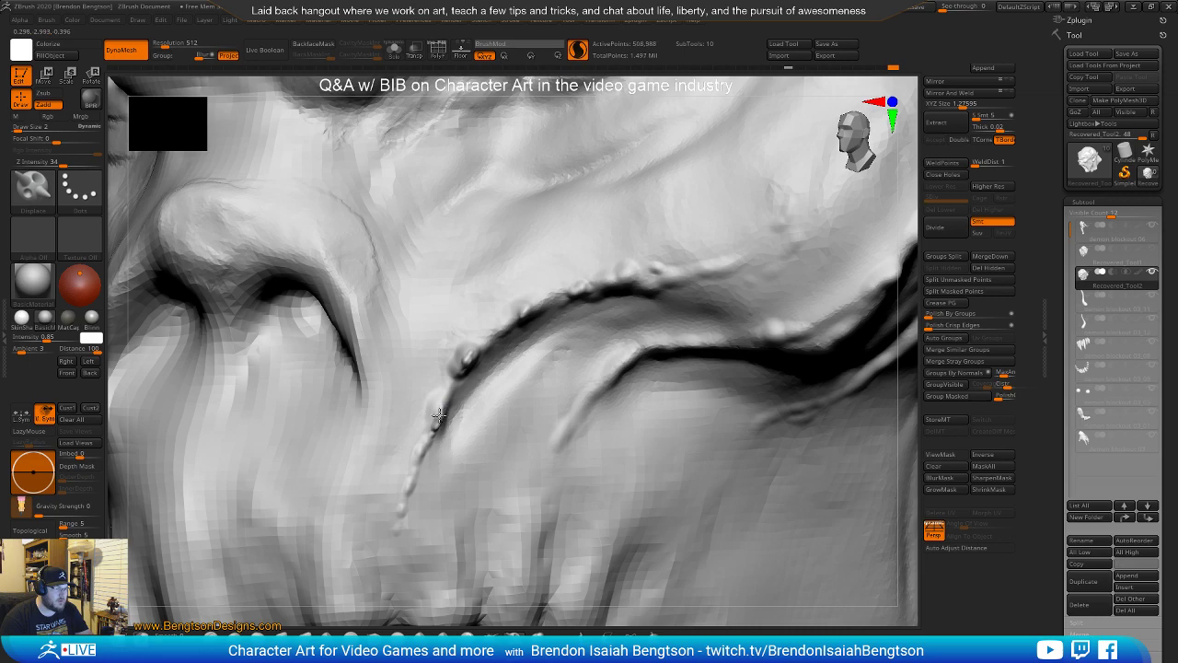
Pull the lower bumps on the ridge's front end into hooked shapes with Move Topological at draw size 2, and undo the last pull
right_click_drag(425, 390, 456, 440)
key("b")
key("m")
key("t")
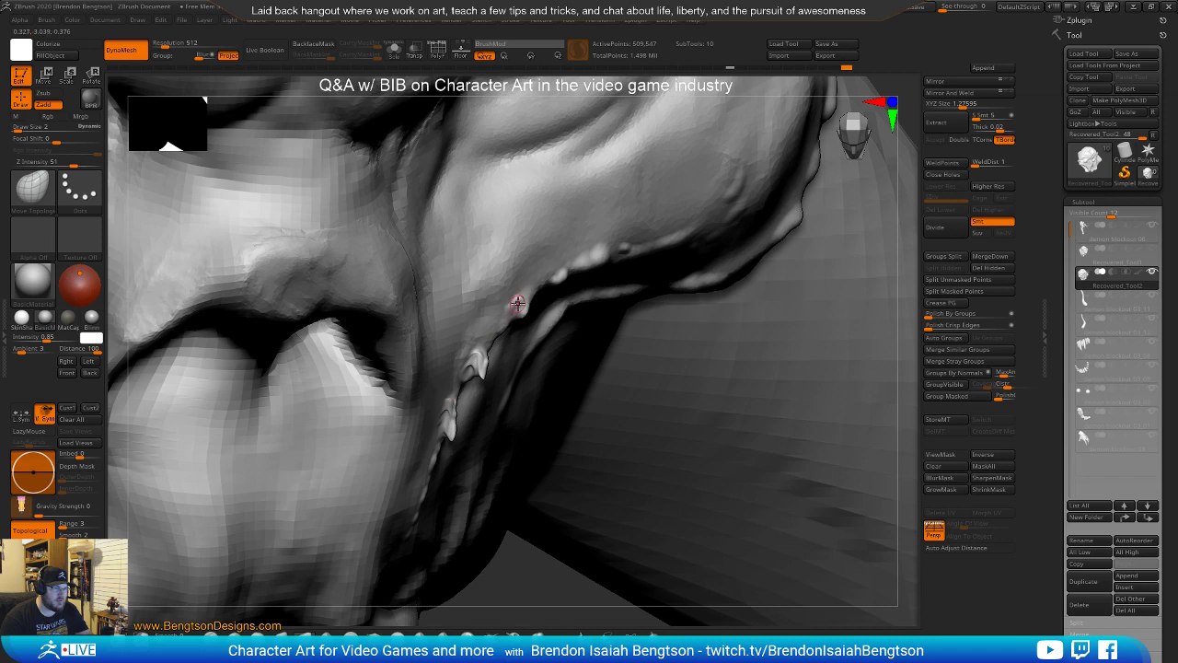
right_click_drag(534, 310, 491, 339)
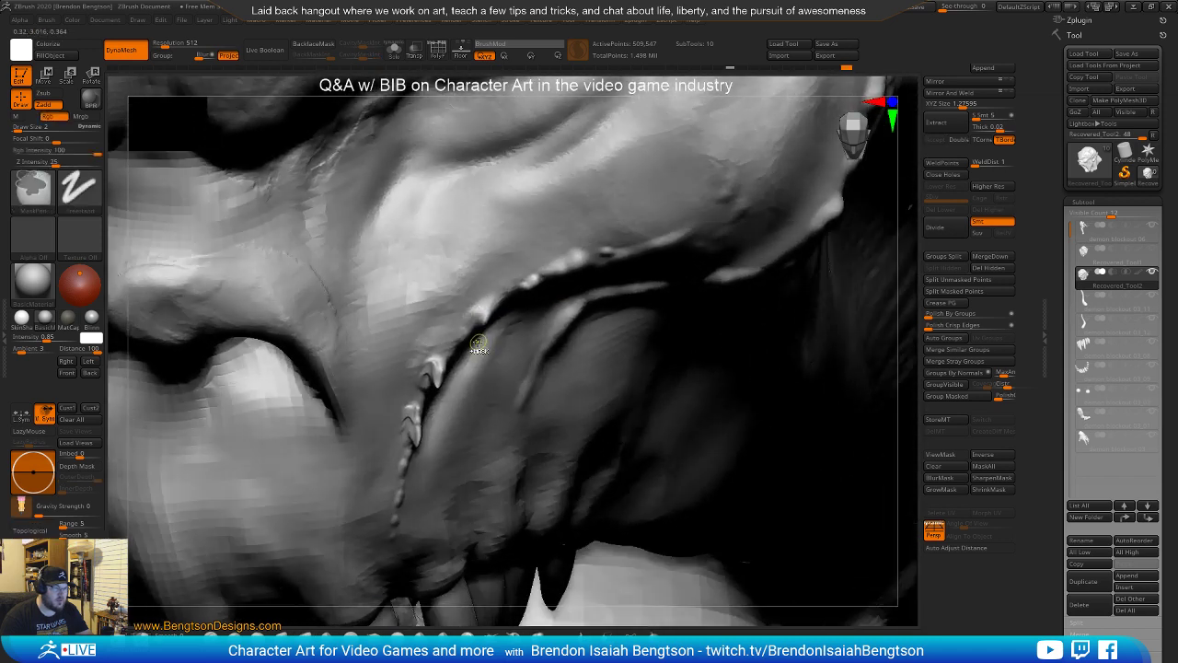
key("ctrl+z")
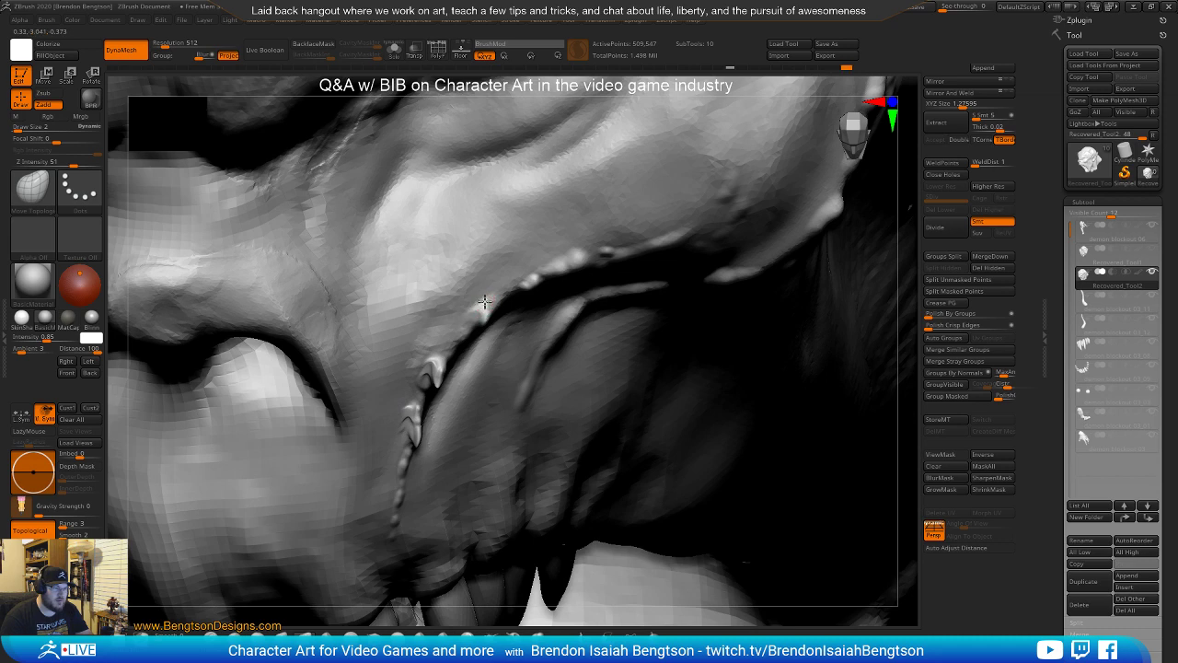
Build up the next bump higher on the ridge with ClayBuildup, and reshape the bumps into hooks with Move Topological
key("b")
key("c")
key("b")
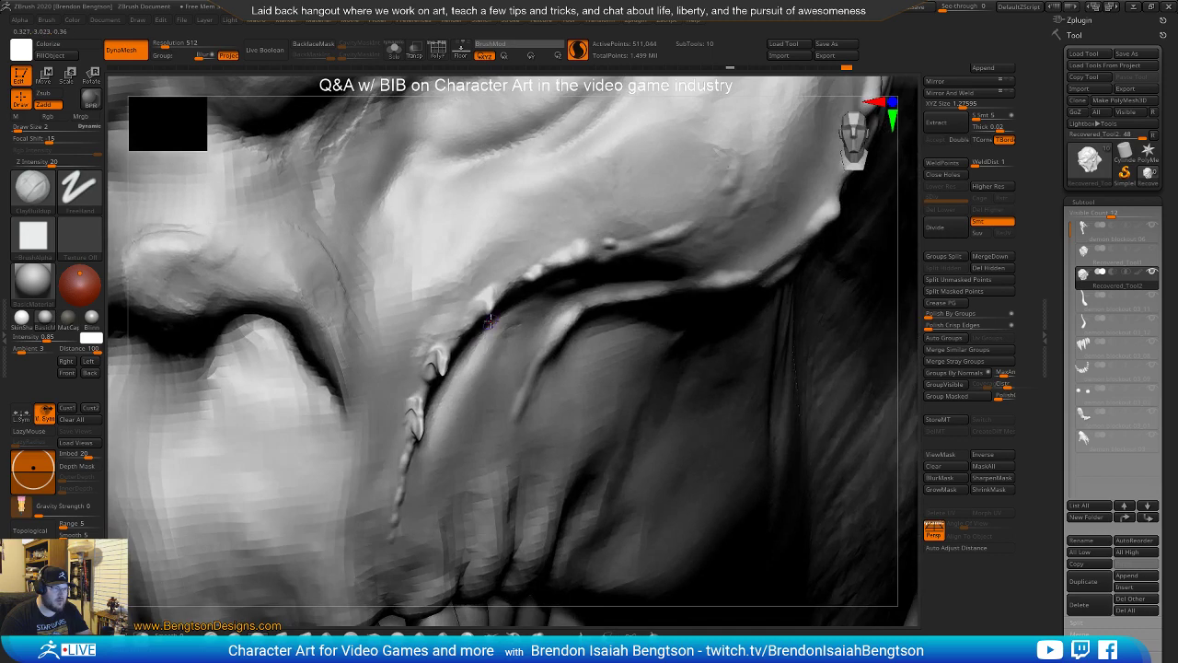
key("b")
key("m")
key("t")
mouse_move(490, 399)
right_mouse_down()
mouse_move(491, 353)
mouse_move(468, 353)
mouse_move(473, 368)
mouse_move(455, 349)
mouse_move(473, 499)
mouse_move(466, 364)
mouse_move(475, 383)
right_mouse_up()
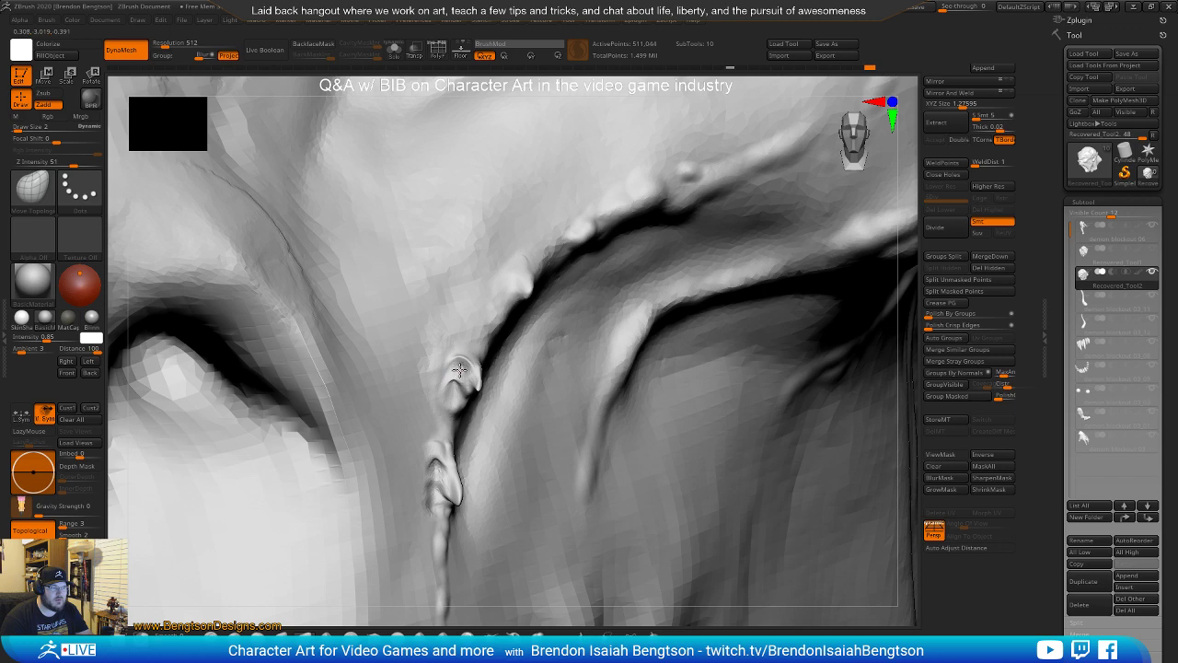
mouse_move(451, 436)
right_mouse_down()
mouse_move(405, 405)
mouse_move(426, 445)
mouse_move(442, 423)
right_mouse_up()
right_click_drag(524, 316, 518, 279)
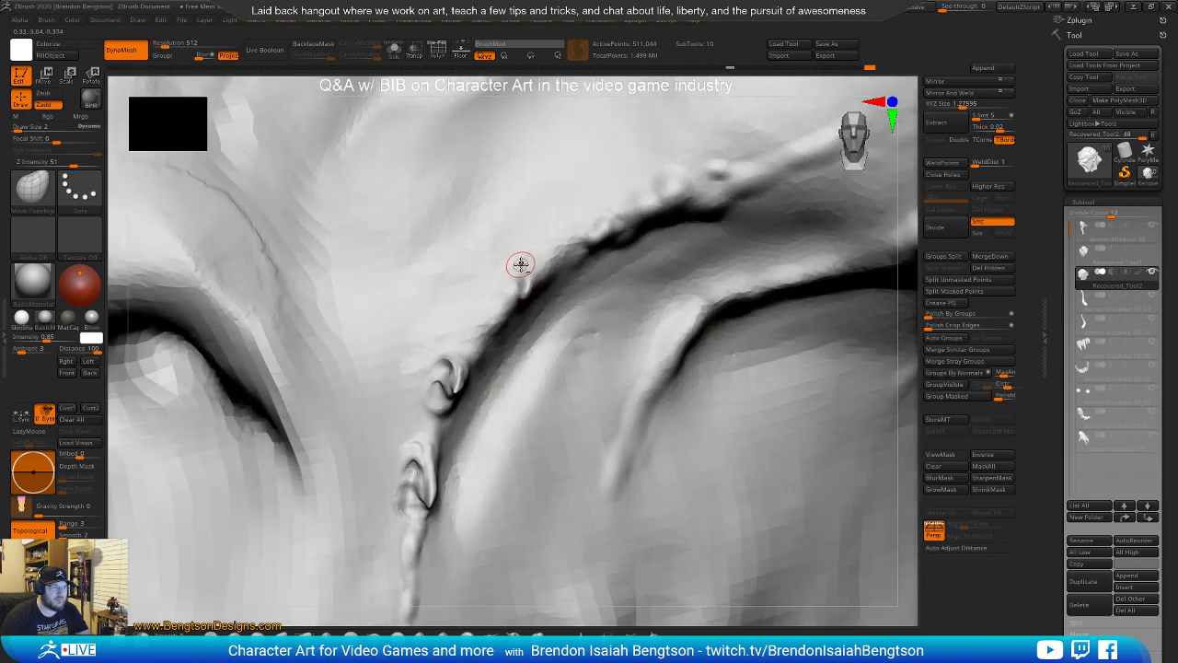
Swirl the bumps along the front half of the cheekbone ridge with the Spiral brush at draw size 2
mouse_move(474, 635)
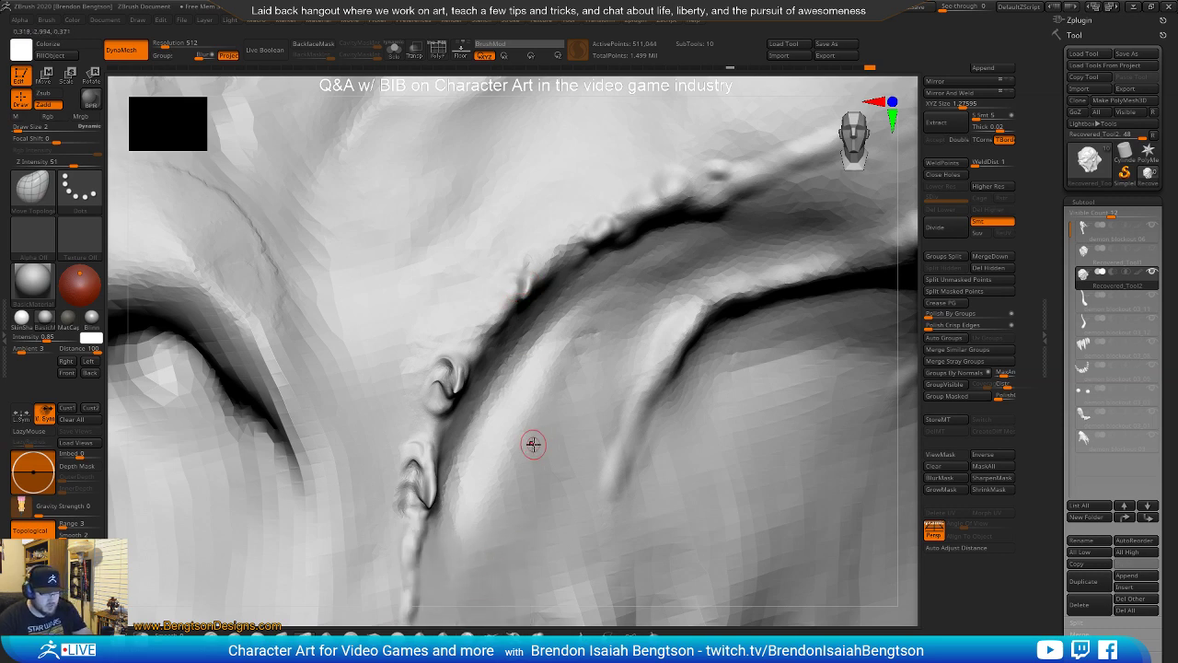
key("b")
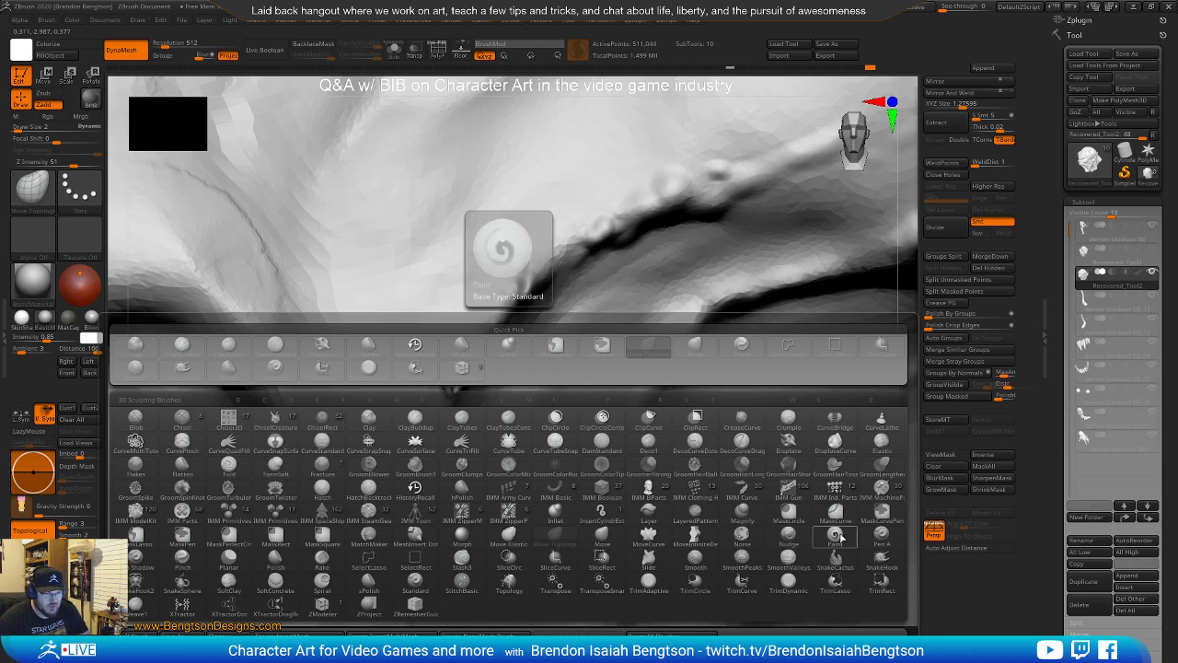
key("s")
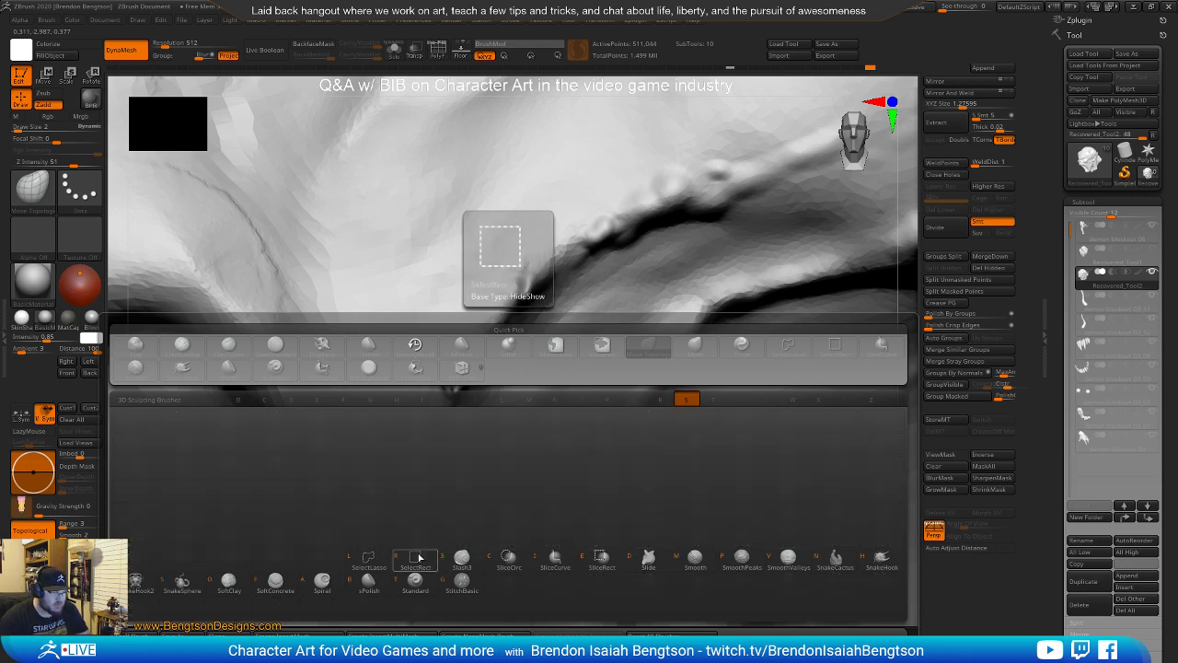
left_click(322, 585)
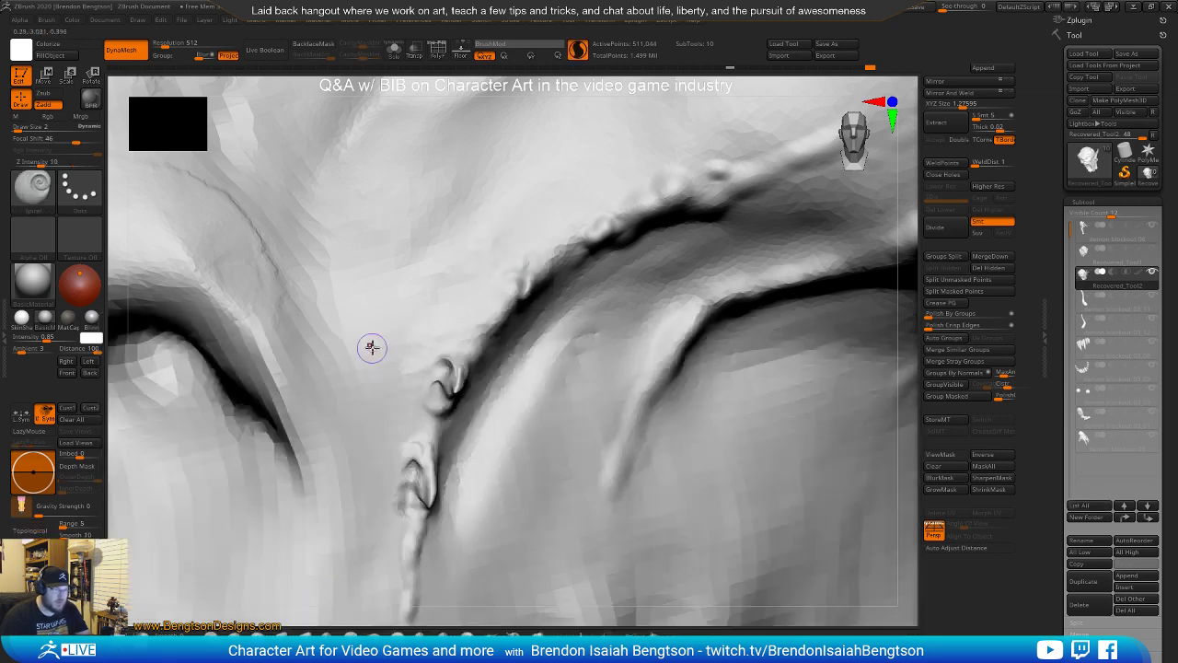
right_click_drag(434, 360, 453, 350)
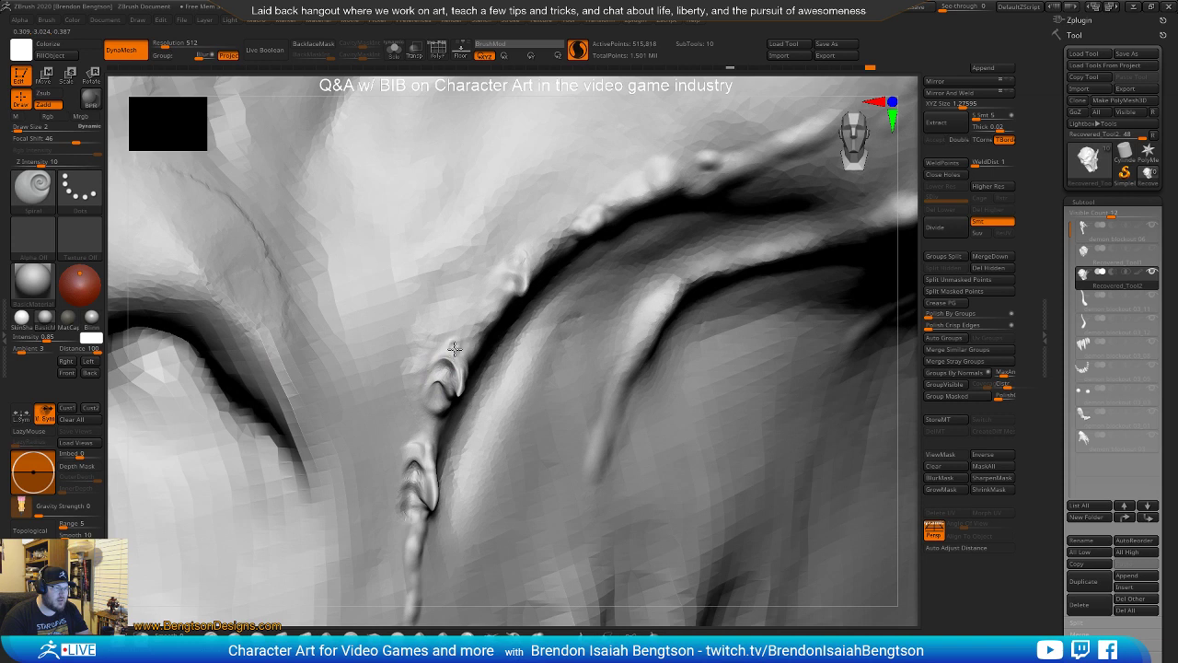
mouse_move(504, 285)
left_mouse_down()
mouse_move(514, 288)
mouse_move(507, 263)
mouse_move(520, 252)
mouse_move(600, 204)
mouse_move(569, 244)
left_mouse_up()
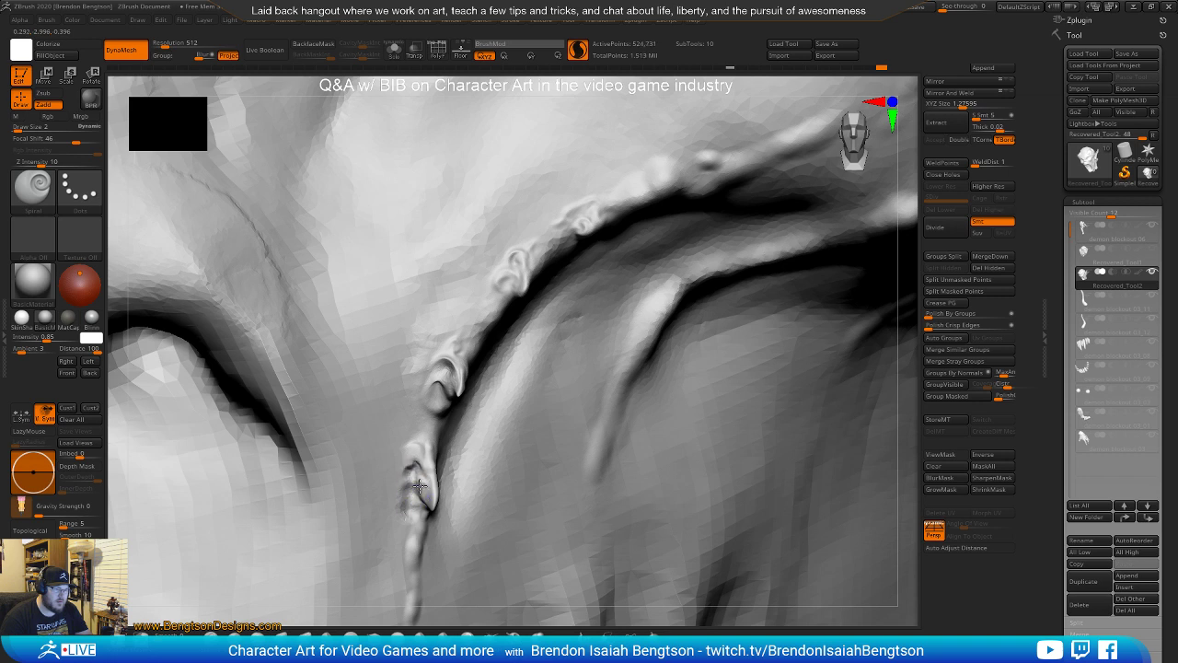
Twist the lower front end of the ridge with Spiral at draw size 4, and lightly smooth the hooked bumps above it
key("space")
left_click_drag(411, 458, 409, 596)
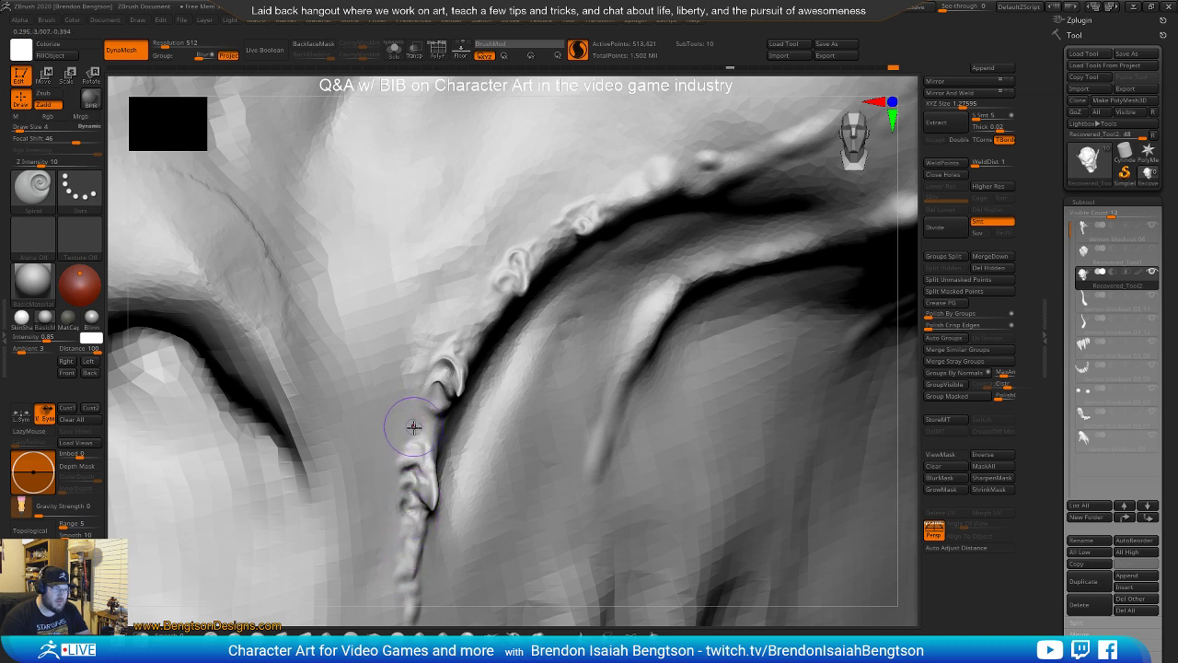
left_click_drag(441, 368, 460, 360, "shift")
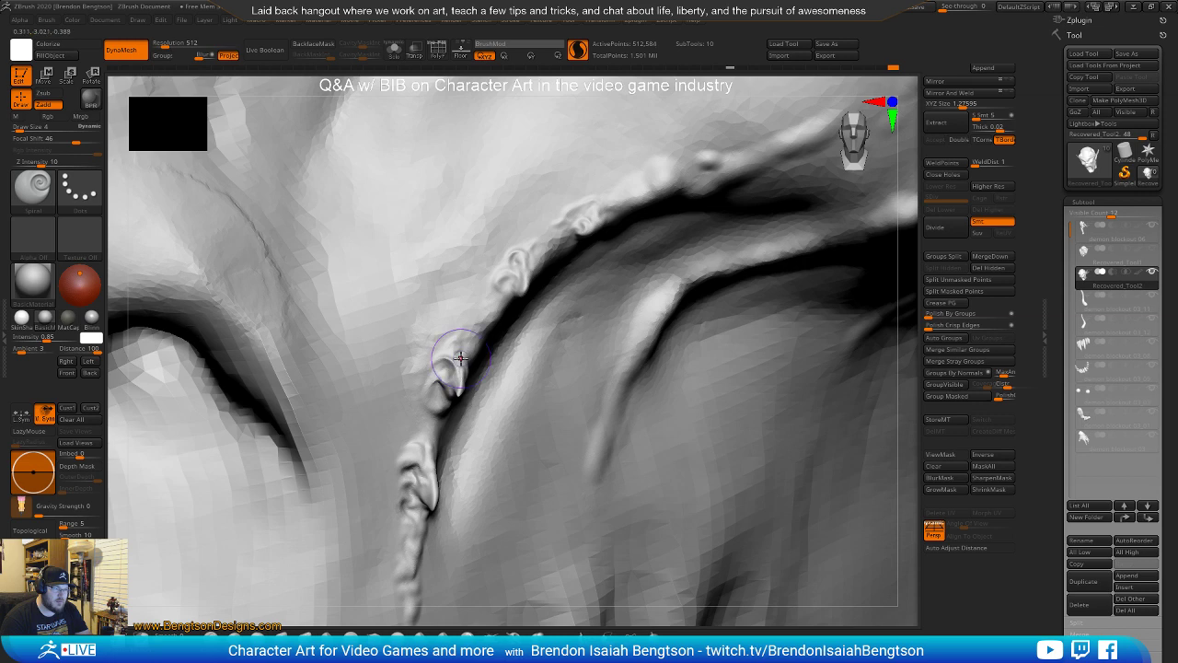
left_click_drag(501, 279, 525, 273, "shift")
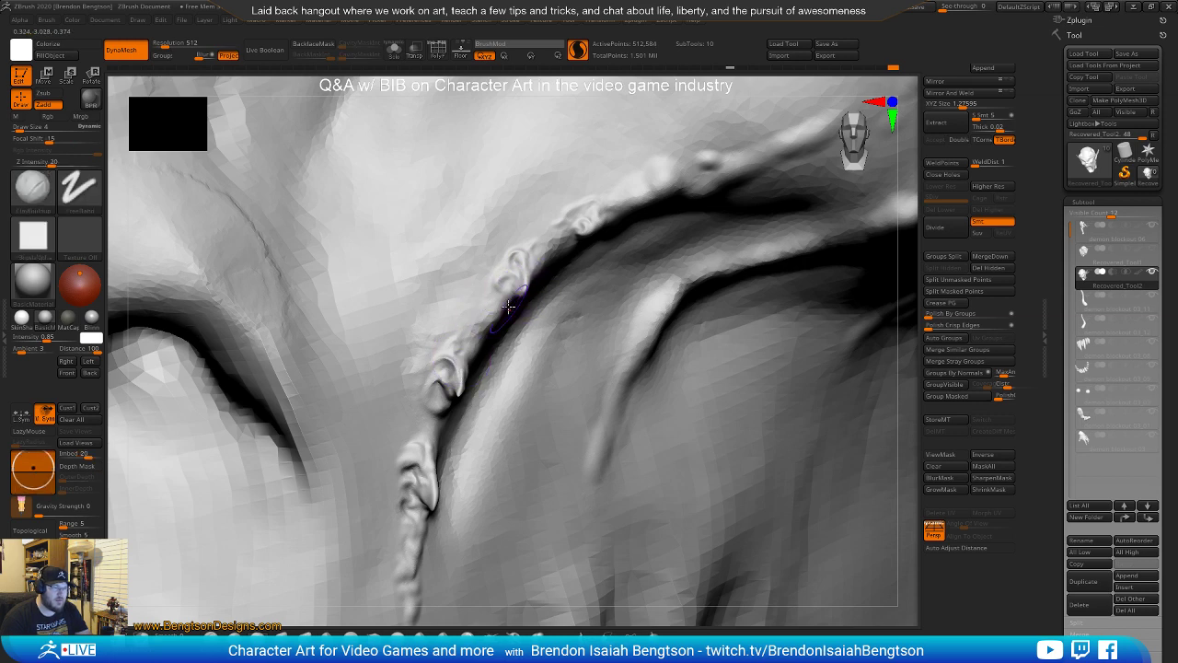
Cut creases between the hooked bumps along the front of the cheekbone ridge with DamStandard at draw size 3
key("b")
key("d")
key("s")
key("space")
left_click_drag(463, 351, 461, 352)
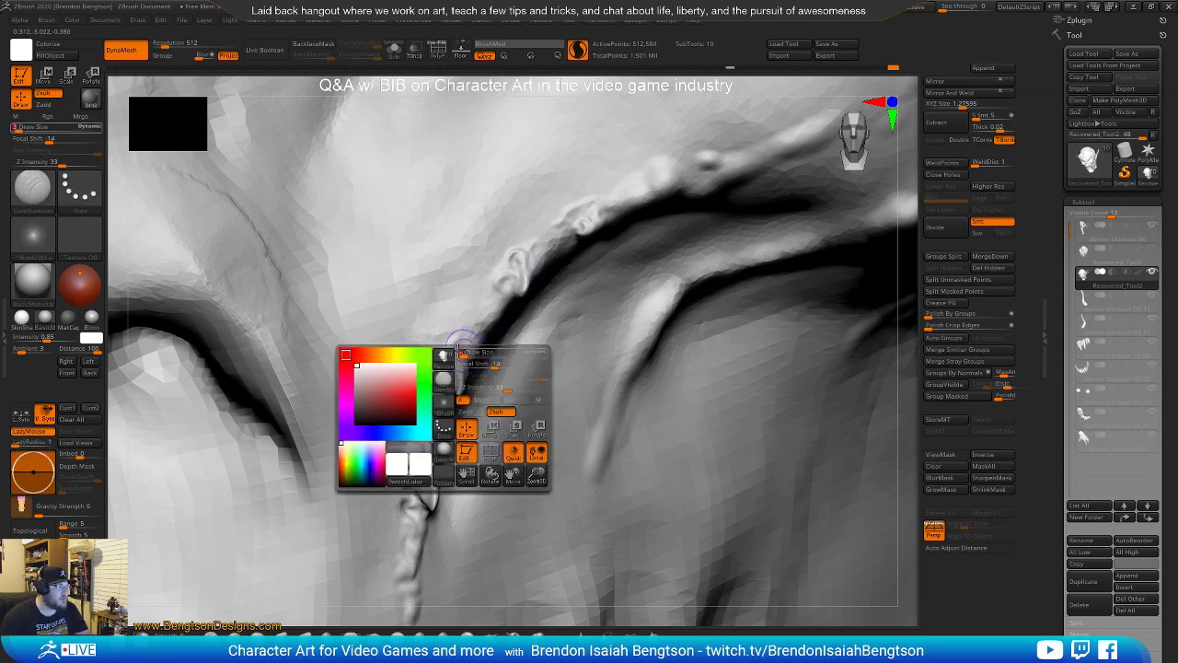
right_click_drag(479, 353, 463, 354)
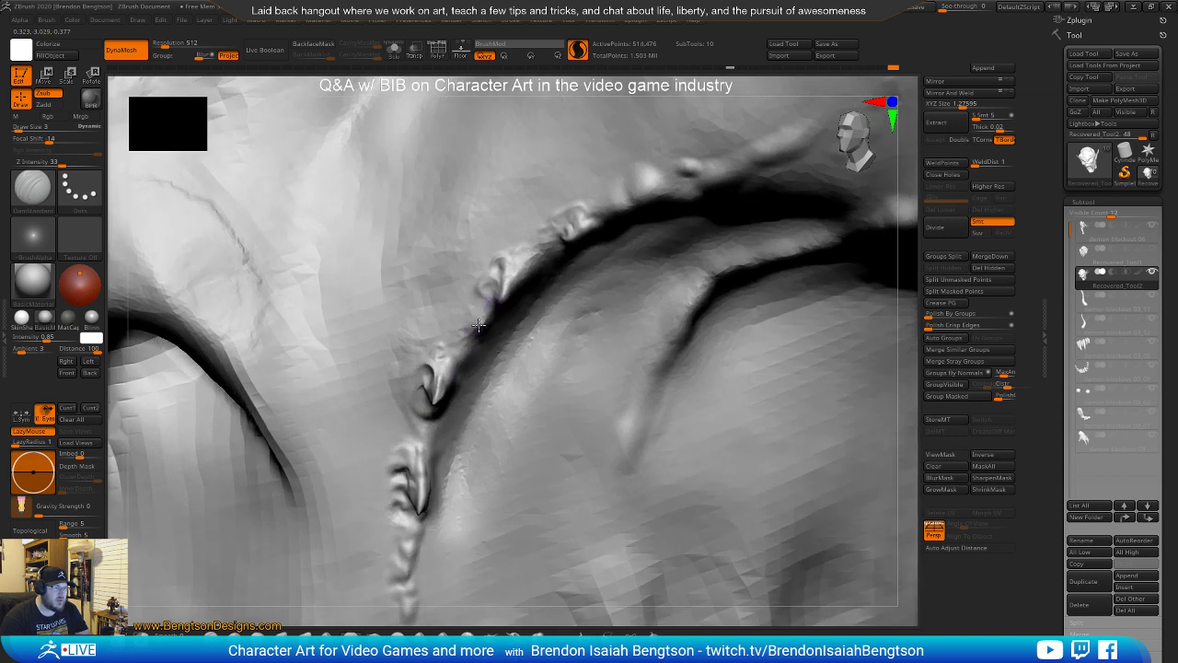
left_click_drag(505, 286, 503, 293)
Carve fine wrinkles running from the ridge's front bumps up onto the cheek with DamStandard, starting at draw size 4
right_click_drag(486, 346, 507, 363)
right_click_drag(491, 423, 500, 139, "ctrl")
right_click_drag(521, 451, 494, 475)
right_click(491, 388)
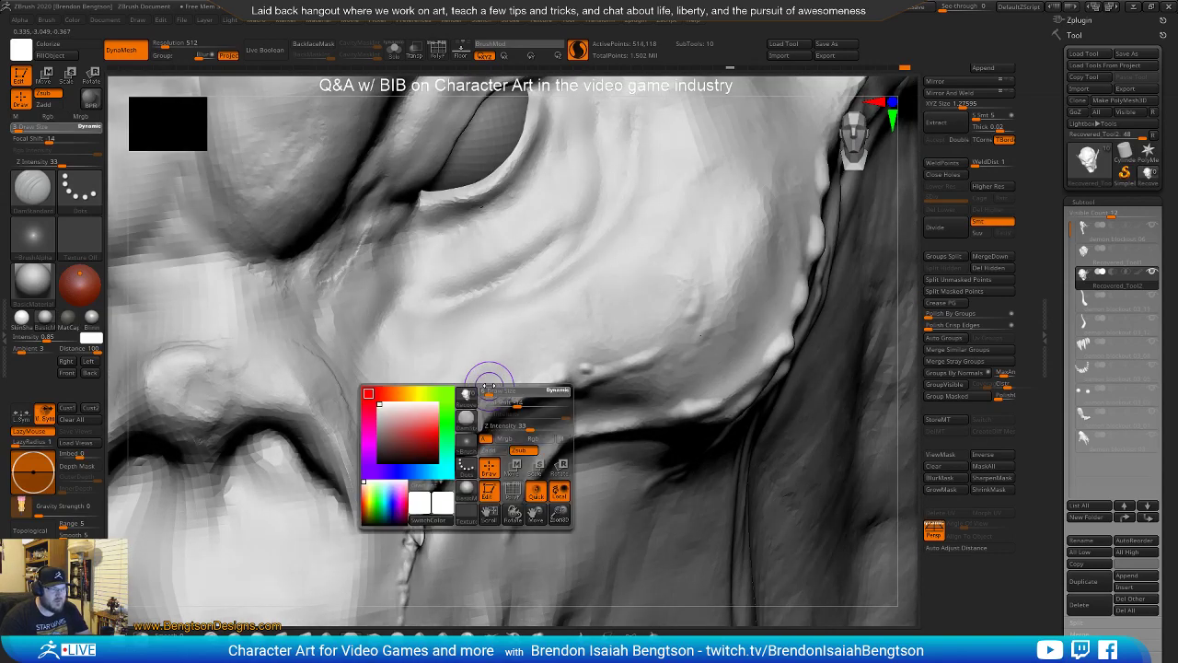
left_click_drag(488, 386, 491, 386)
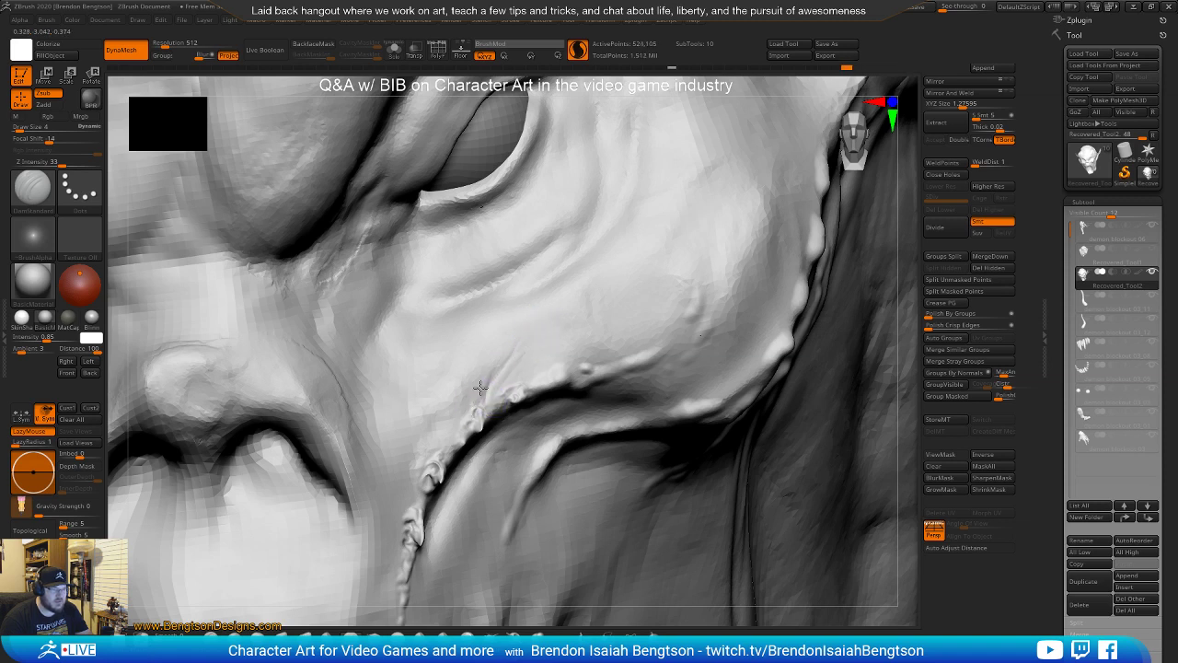
right_click(480, 387)
mouse_move(480, 387)
left_mouse_down()
mouse_move(512, 352)
mouse_move(457, 434)
mouse_move(454, 423)
left_mouse_up()
left_click_drag(485, 357, 461, 421)
Carve wrinkles around the bumps farther back on the cheekbone ridge, and trace back along its edge to the front end
left_click_drag(515, 379, 598, 339)
mouse_move(557, 375)
left_mouse_down()
mouse_move(623, 321)
mouse_move(549, 383)
left_mouse_up()
mouse_move(598, 348)
left_mouse_down()
mouse_move(554, 365)
mouse_move(596, 355)
mouse_move(584, 365)
mouse_move(574, 368)
mouse_move(628, 338)
mouse_move(638, 316)
mouse_move(661, 314)
left_mouse_up()
left_click_drag(617, 350, 672, 277)
left_click_drag(652, 340, 691, 263)
mouse_move(650, 343)
left_mouse_down()
mouse_move(677, 318)
mouse_move(544, 369)
mouse_move(580, 315)
left_mouse_up()
left_click_drag(545, 365, 515, 387)
mouse_move(441, 449)
left_mouse_down()
mouse_move(456, 410)
mouse_move(436, 451)
left_mouse_up()
Carve wrinkles beside the hooked bumps at the ridge's front end near the nose with DamStandard at draw size 7
mouse_move(426, 390)
right_mouse_down()
mouse_move(494, 381)
mouse_move(465, 394)
mouse_move(468, 372)
mouse_move(473, 389)
mouse_move(460, 393)
right_mouse_up()
left_click_drag(447, 374, 447, 296)
mouse_move(447, 348)
left_mouse_down()
mouse_move(460, 291)
mouse_move(425, 403)
left_mouse_up()
left_click_drag(440, 350, 423, 440)
mouse_move(452, 326)
left_mouse_down()
mouse_move(428, 431)
mouse_move(433, 475)
mouse_move(413, 437)
mouse_move(453, 431)
mouse_move(447, 466)
mouse_move(463, 401)
left_mouse_up()
mouse_move(463, 396)
right_mouse_down()
mouse_move(449, 379)
mouse_move(457, 369)
right_mouse_up()
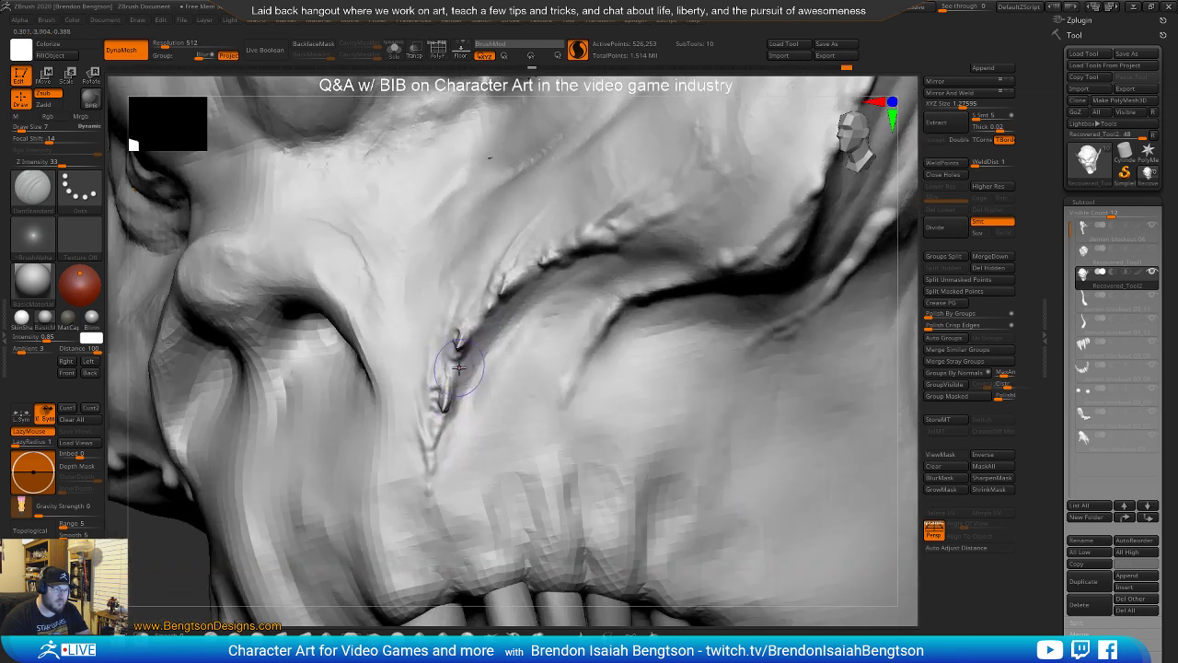
Cut creases along the underside of the cheekbone ridge with DamStandard at draw size 7, and save the tool
left_click_drag(460, 365, 475, 344)
left_click_drag(523, 293, 534, 285)
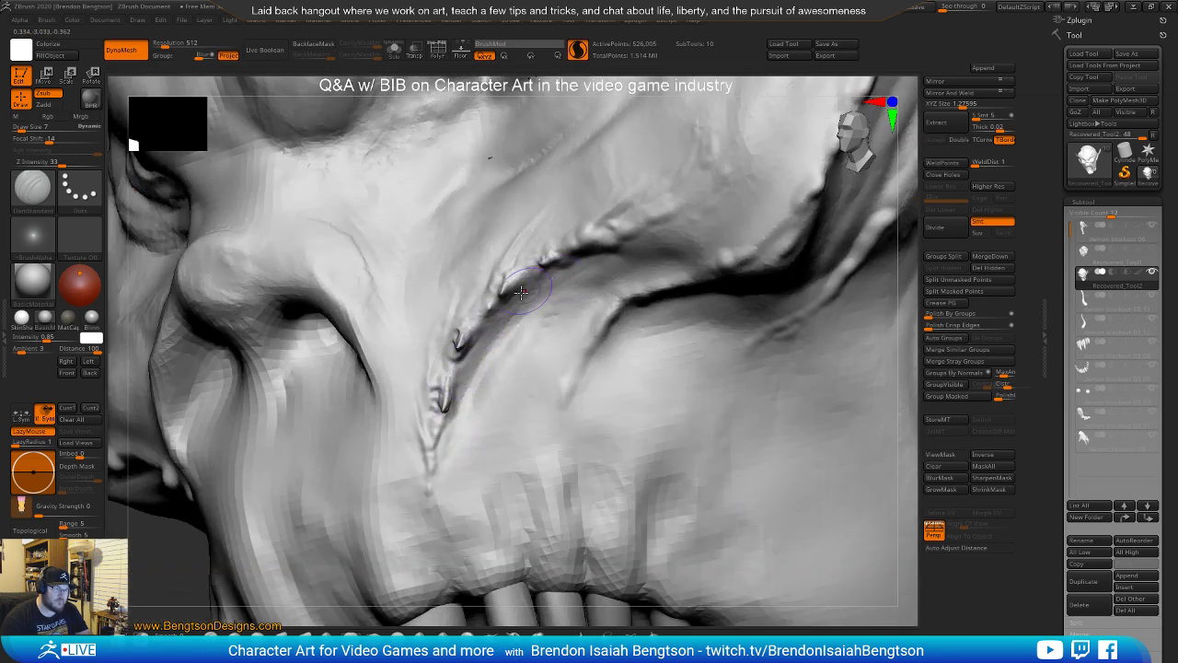
left_click_drag(604, 253, 541, 289)
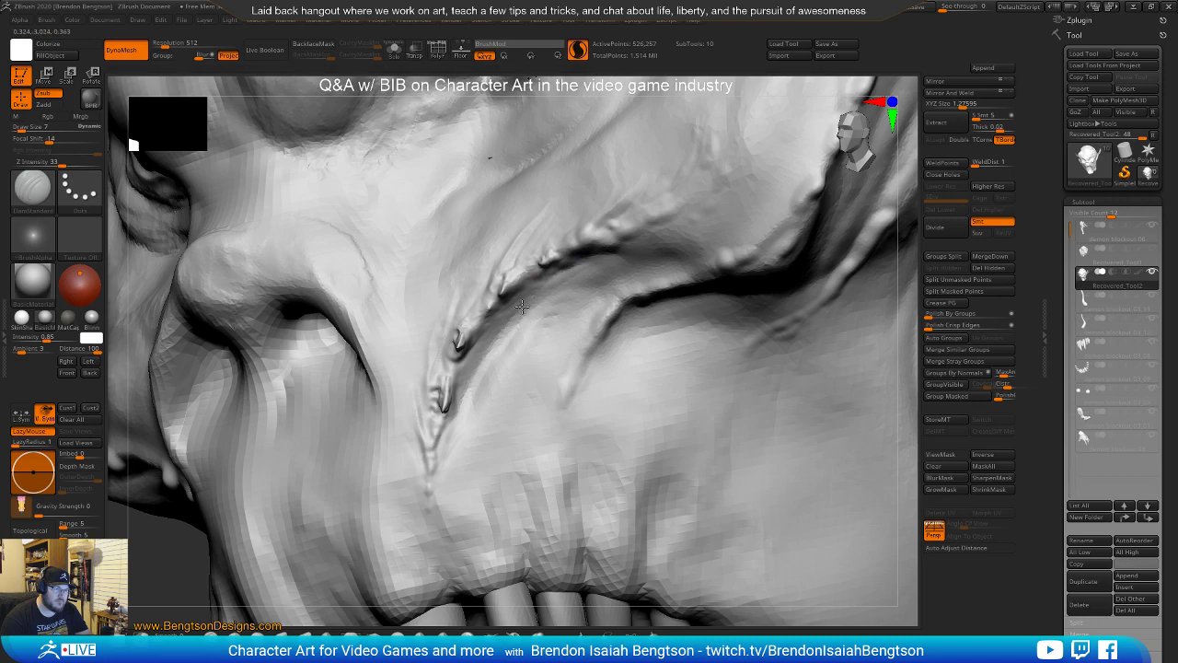
mouse_move(495, 375)
right_mouse_down()
mouse_move(513, 405)
mouse_move(540, 360)
mouse_move(528, 383)
right_mouse_up()
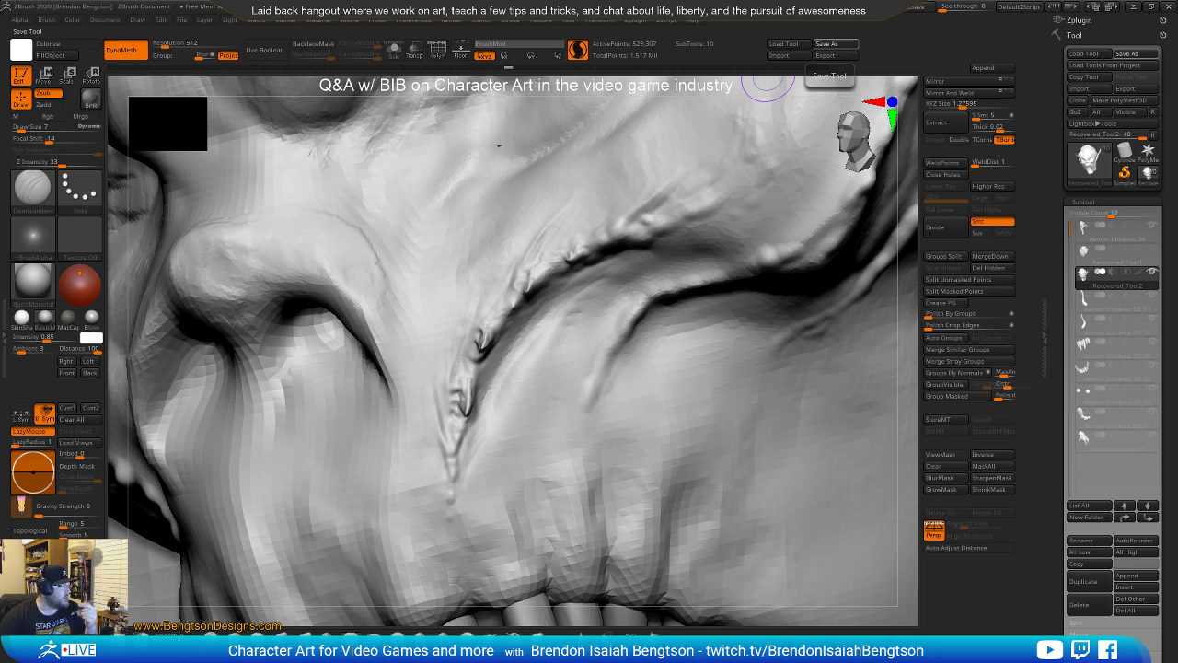
key("ctrl+s")
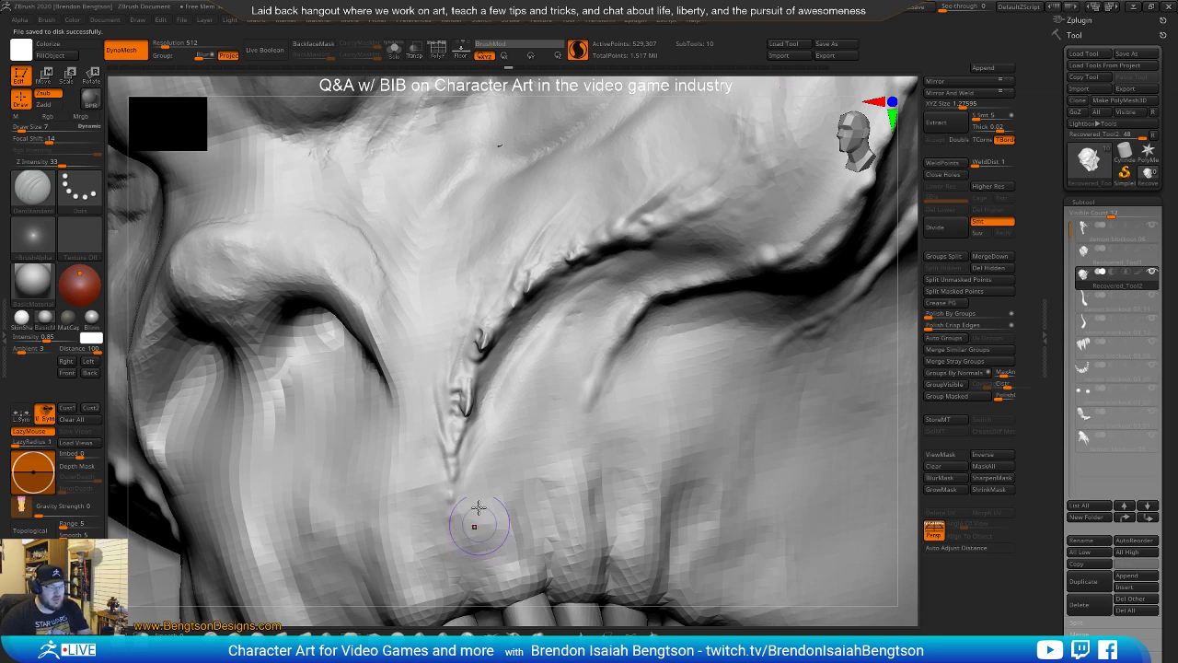
Switch to the XTractor brush and set its draw size to 8
key("b")
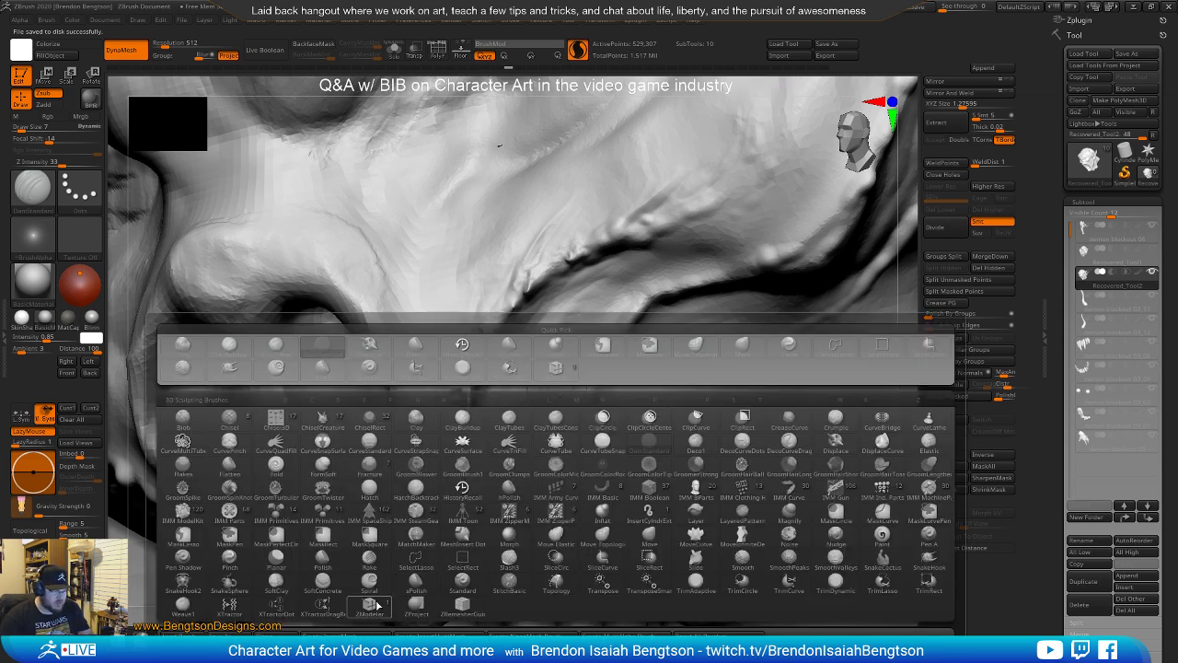
left_click(230, 609)
right_click(474, 329)
left_click_drag(474, 328, 473, 329)
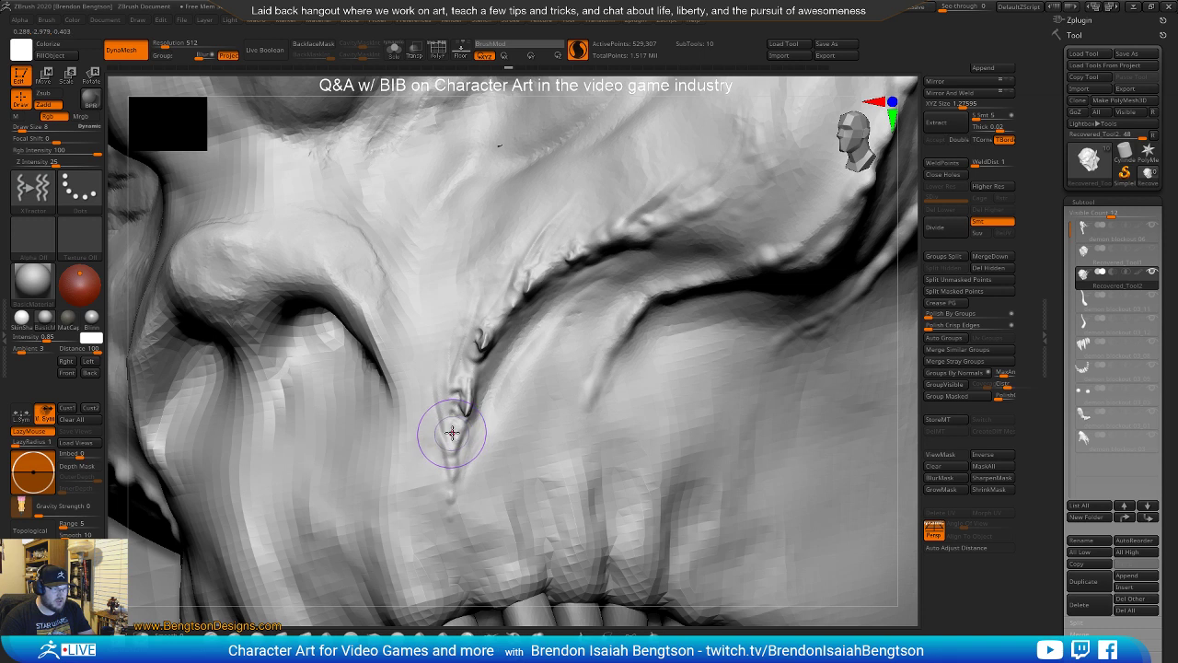
key("b")
key("z")
key("m")
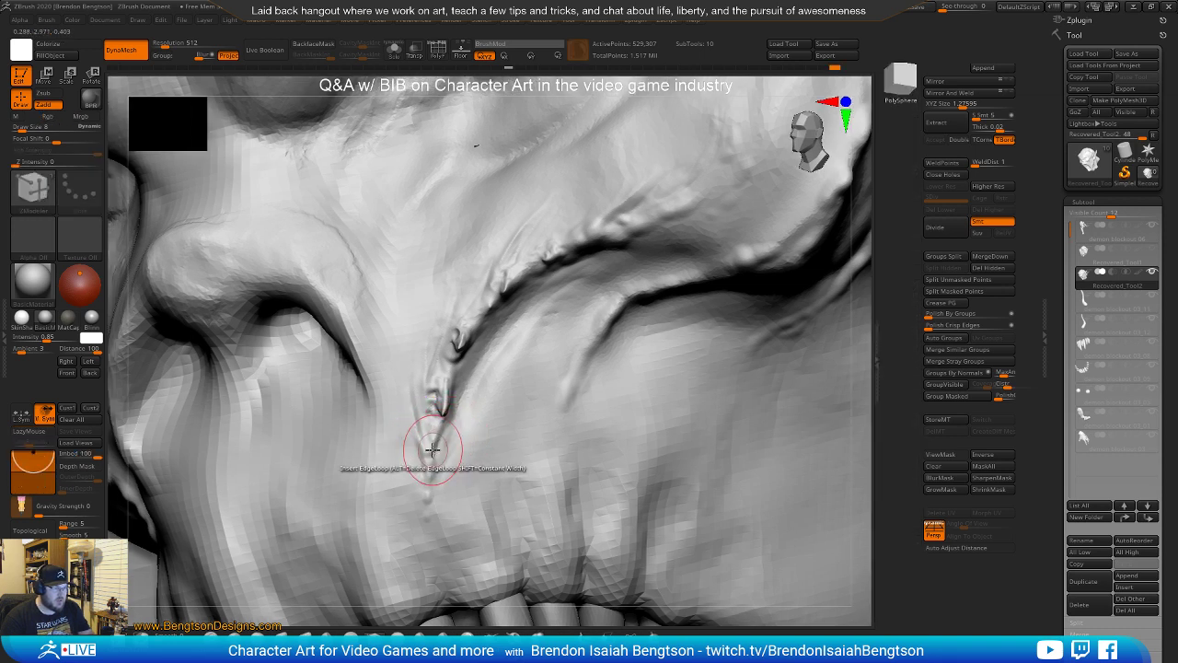
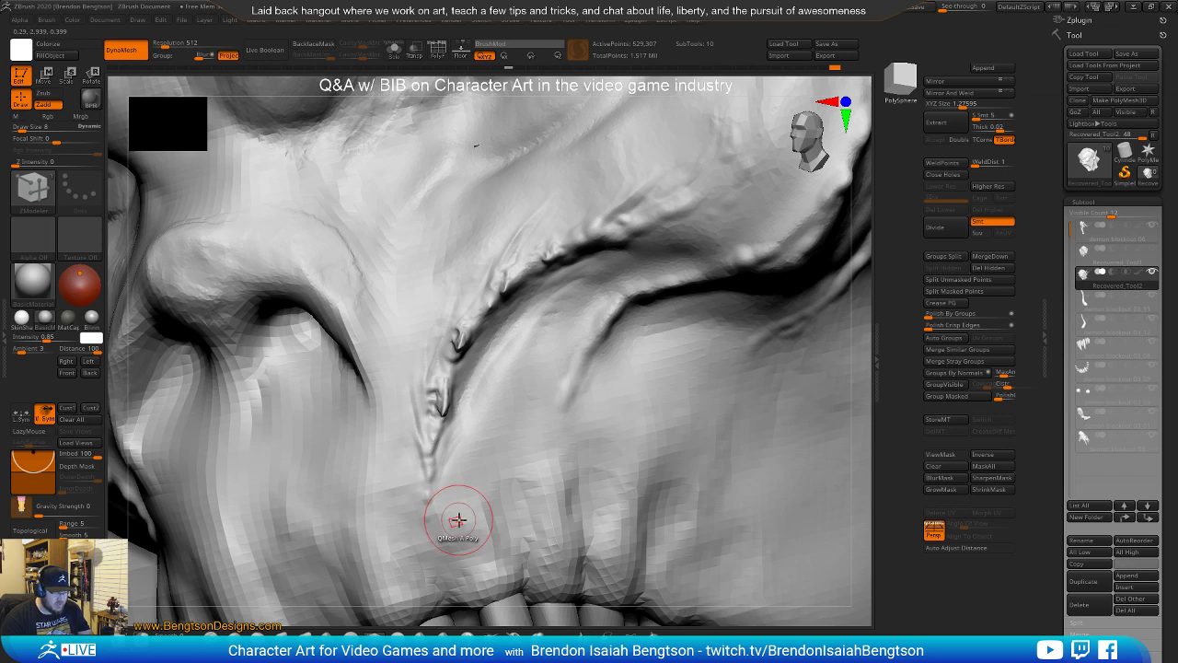
Try extracting the bumpy detail along the cheekbone ridge with the XTractor brush, and undo the stroke
key("b")
key("x")
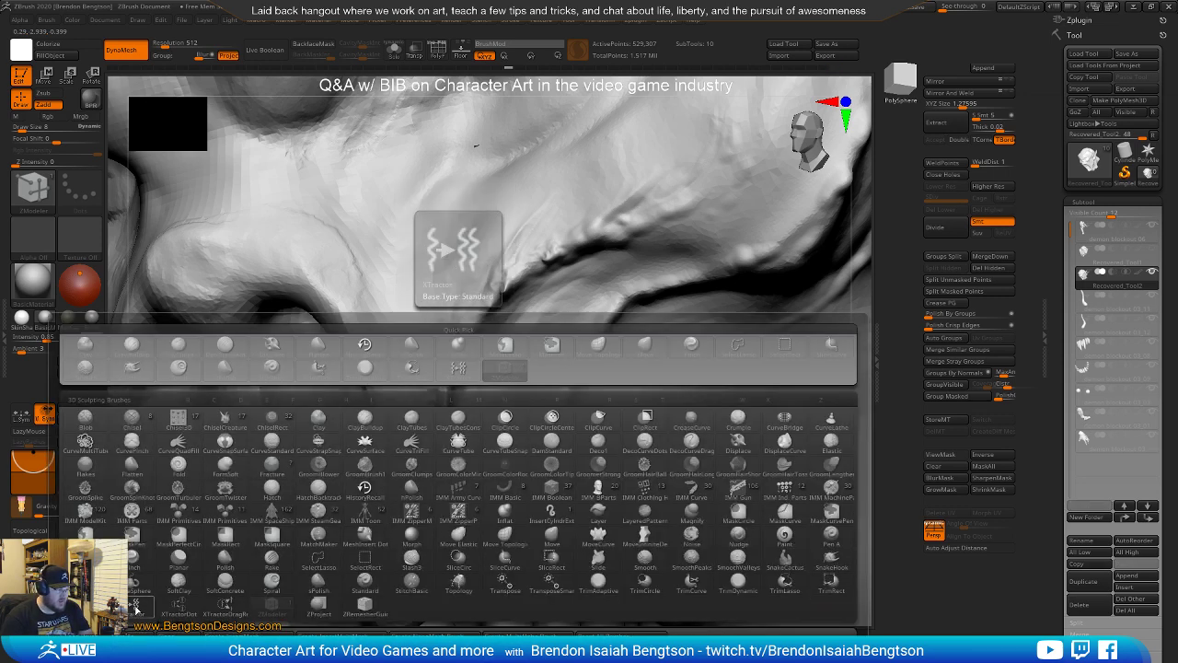
key("t")
mouse_move(456, 501)
left_mouse_down()
mouse_move(465, 372)
mouse_move(518, 288)
mouse_move(647, 218)
left_mouse_up()
key("ctrl+z")
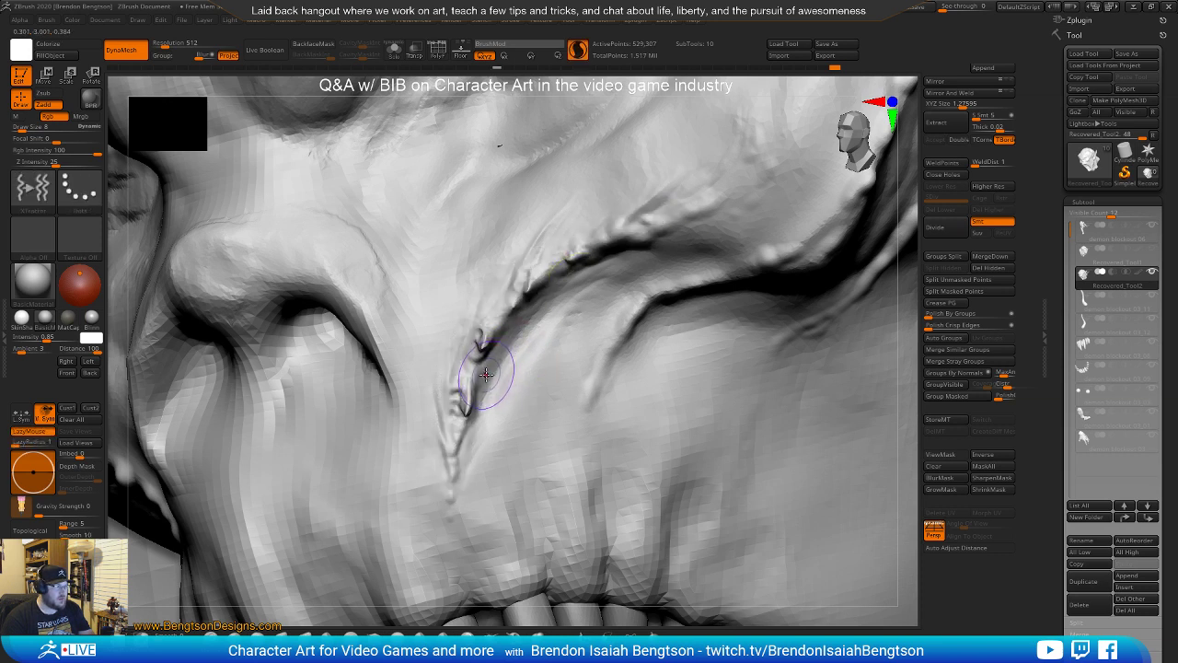
Examine the XTractor brush's creation options and look through the program preferences for extraction settings
left_click(25, 189)
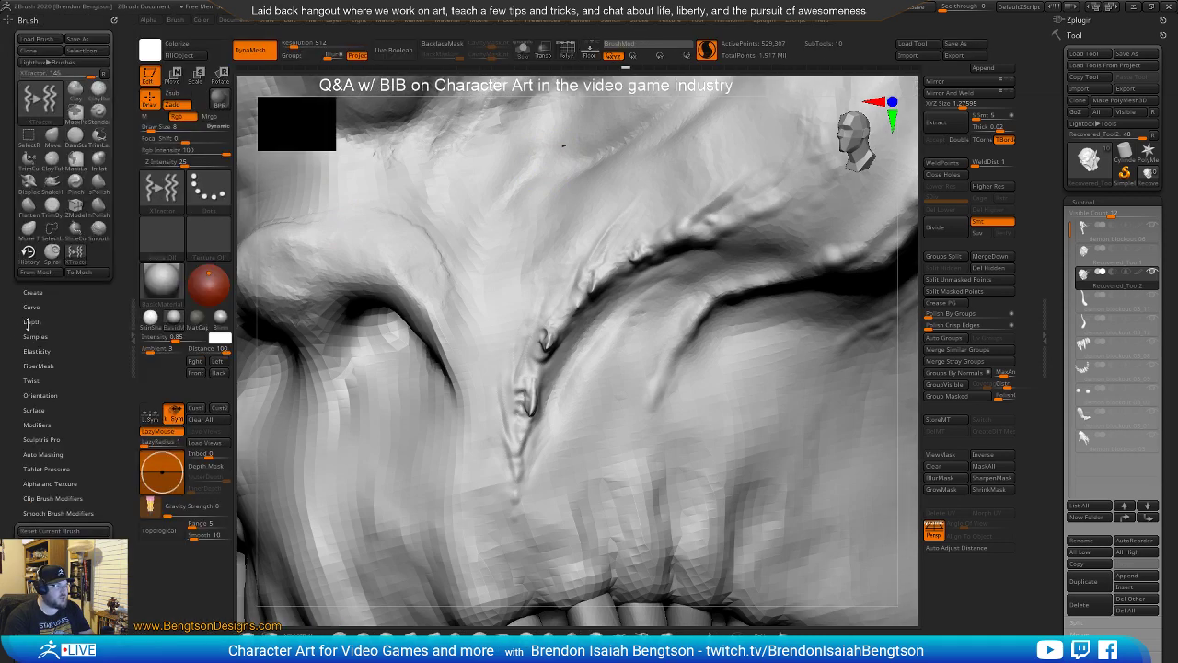
left_click(34, 293)
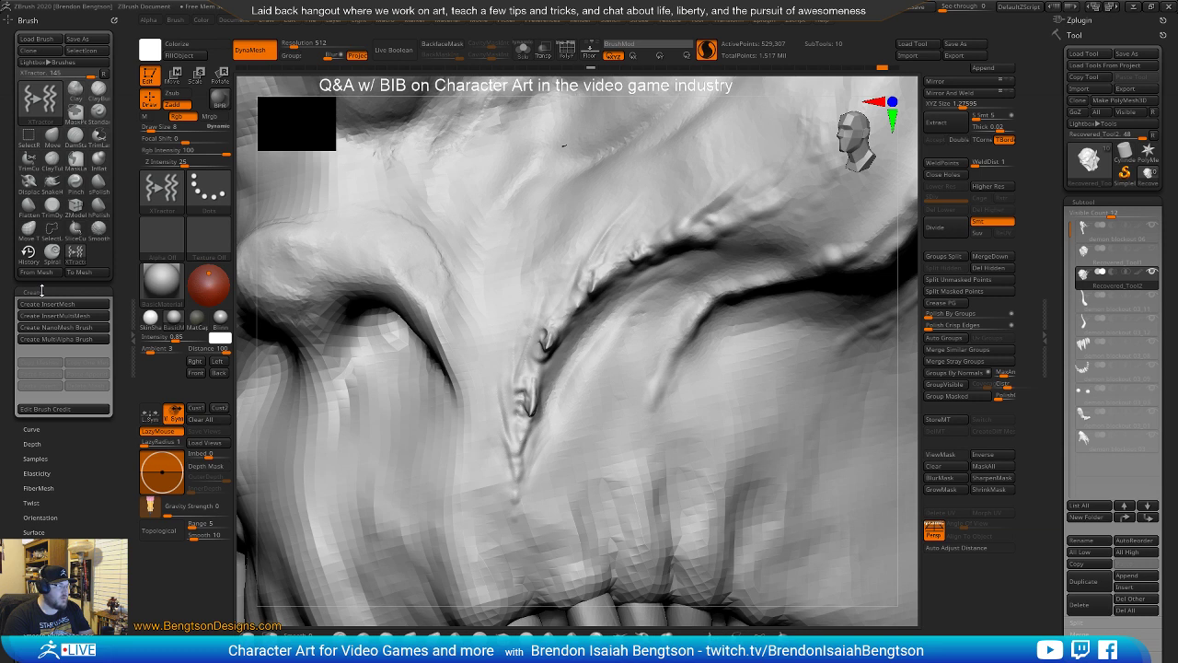
left_click(34, 293)
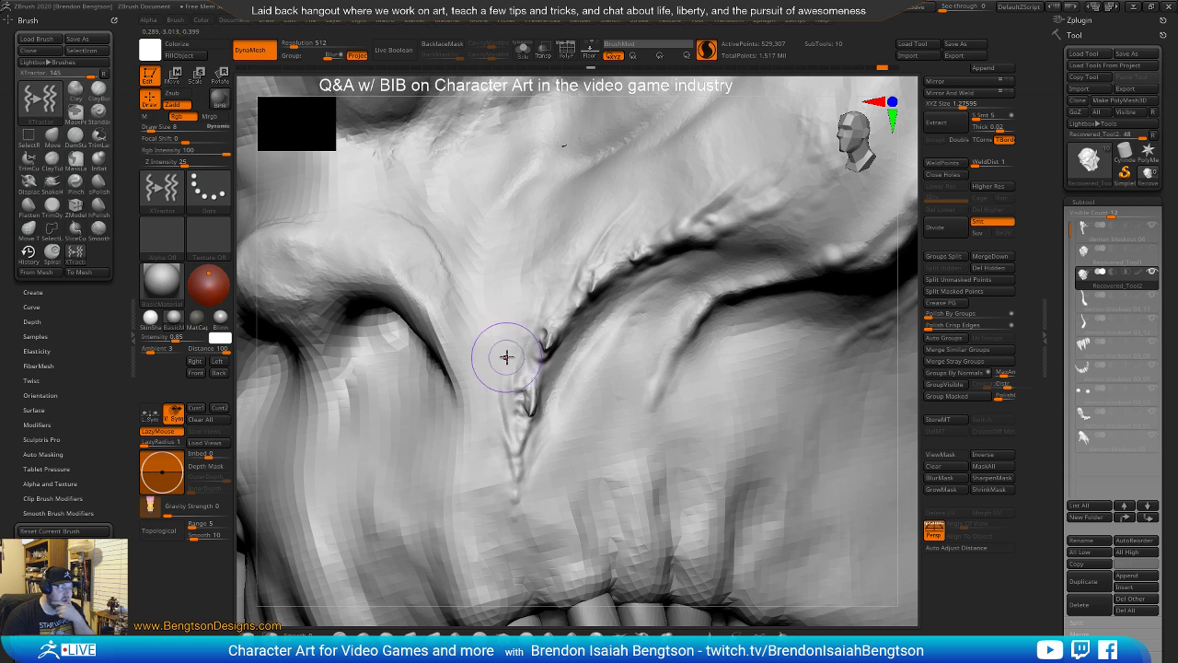
mouse_move(525, 419)
left_mouse_down()
mouse_move(515, 497)
mouse_move(519, 478)
left_mouse_up()
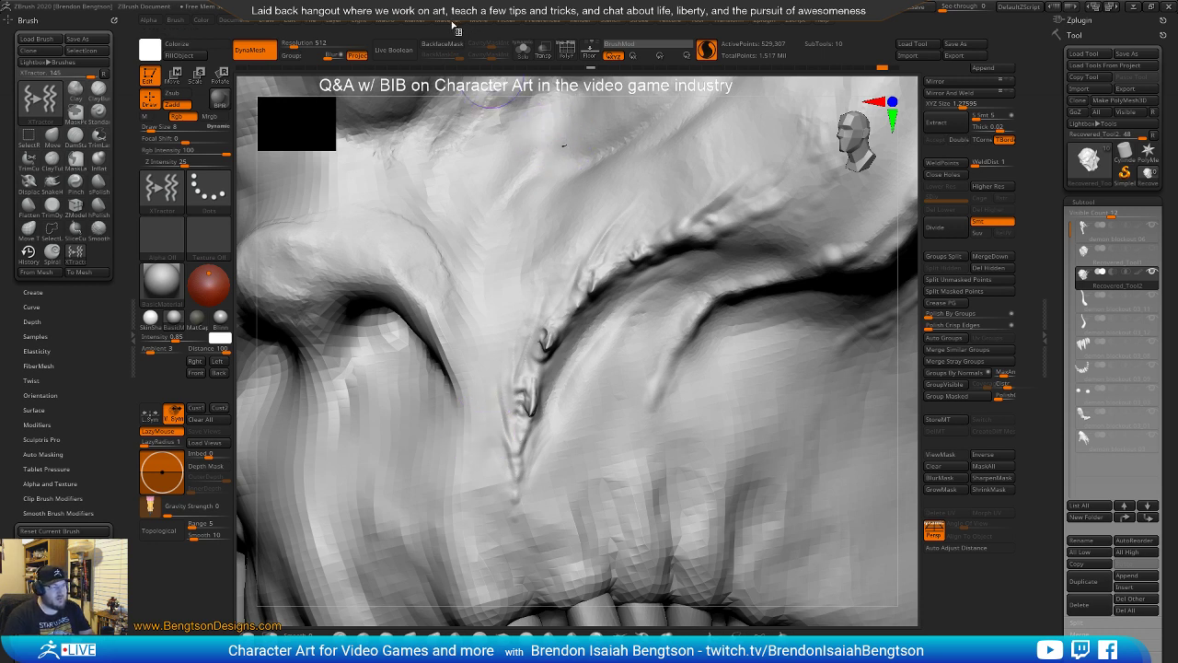
left_click(548, 21)
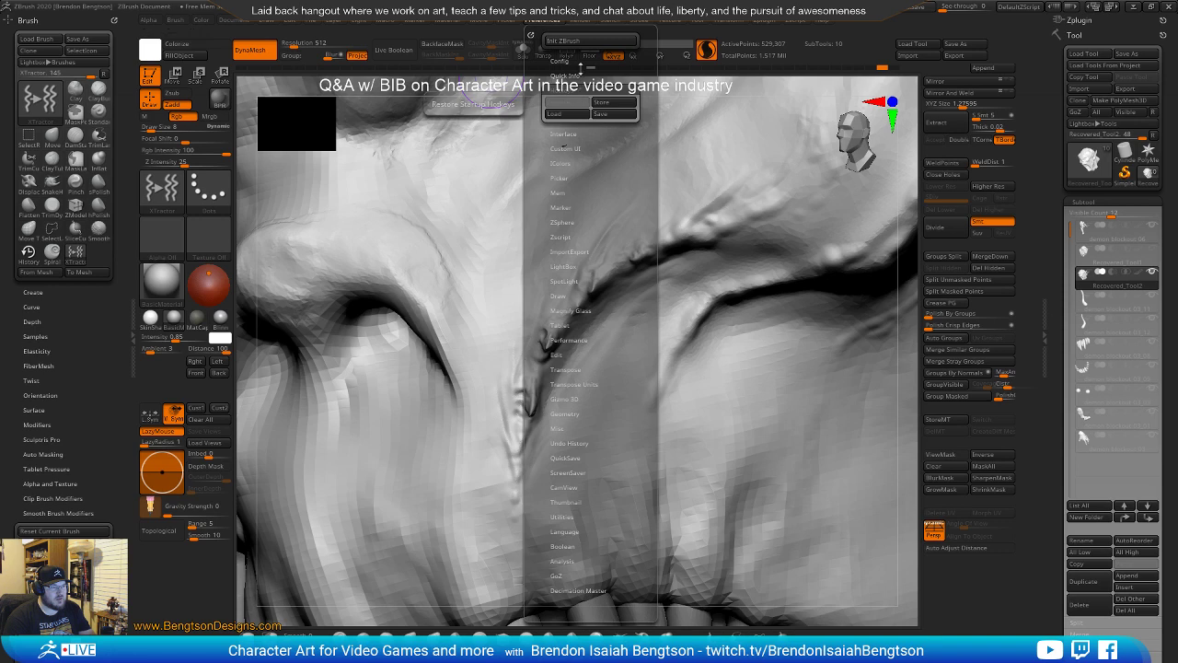
left_click(543, 22)
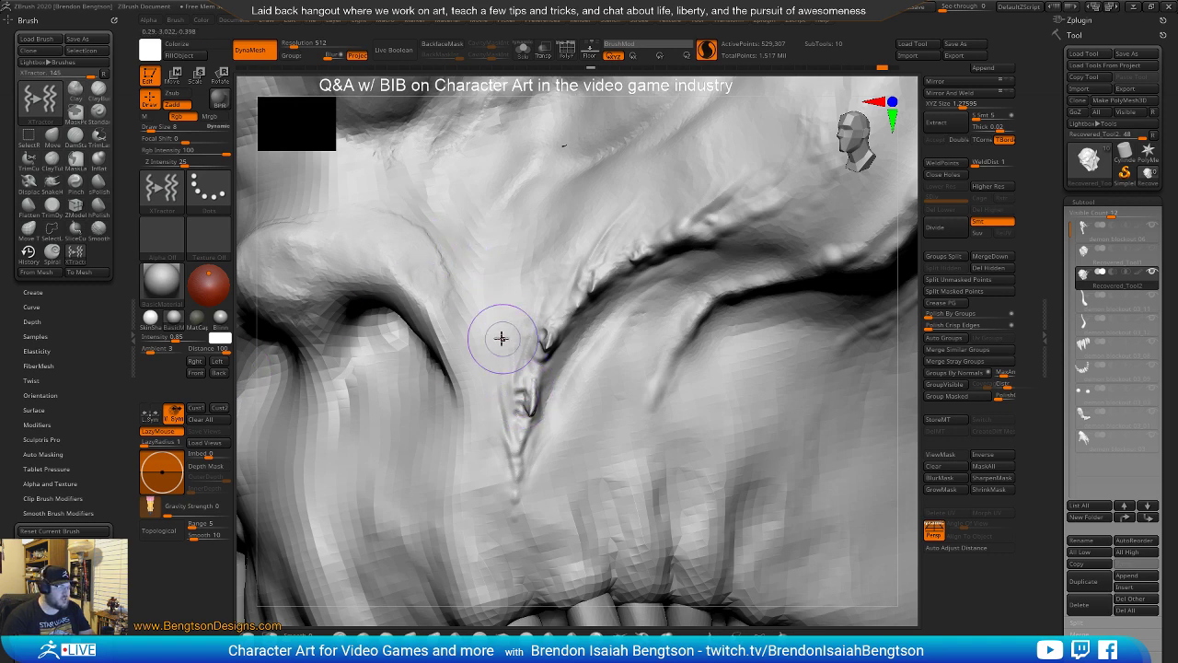
Look through the XTractor brush's Create, Depth and Modifiers settings and the stroke settings
left_click_drag(91, 442, 111, 256)
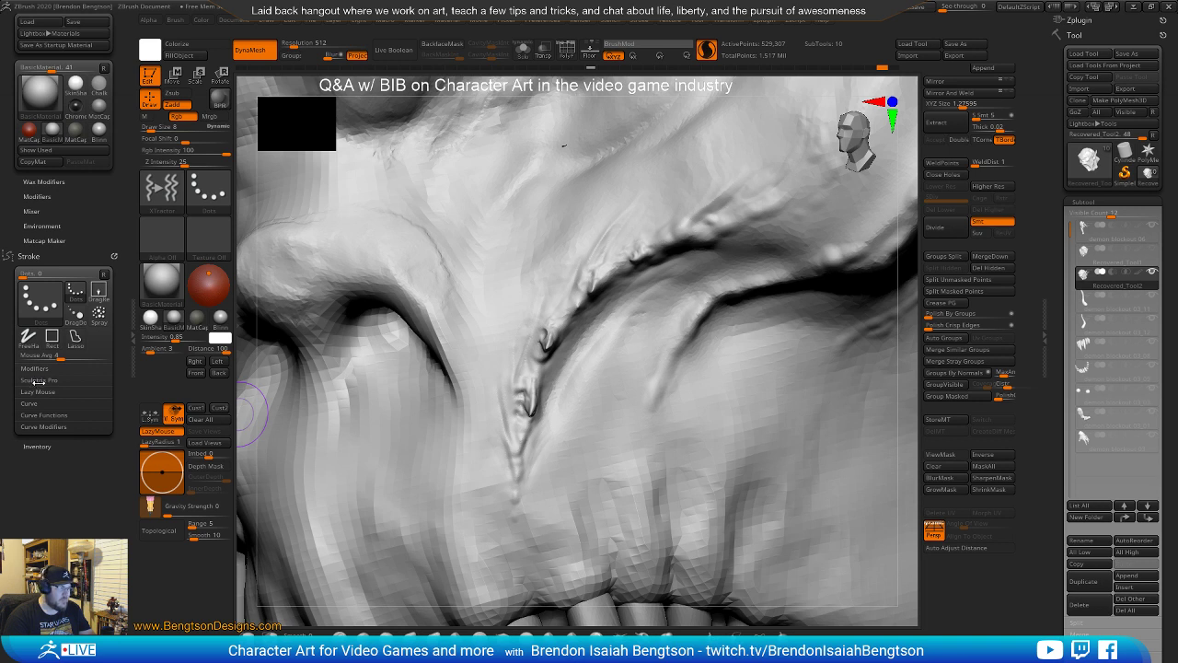
left_click_drag(102, 181, 104, 327)
scroll(103, 375, "up", 3)
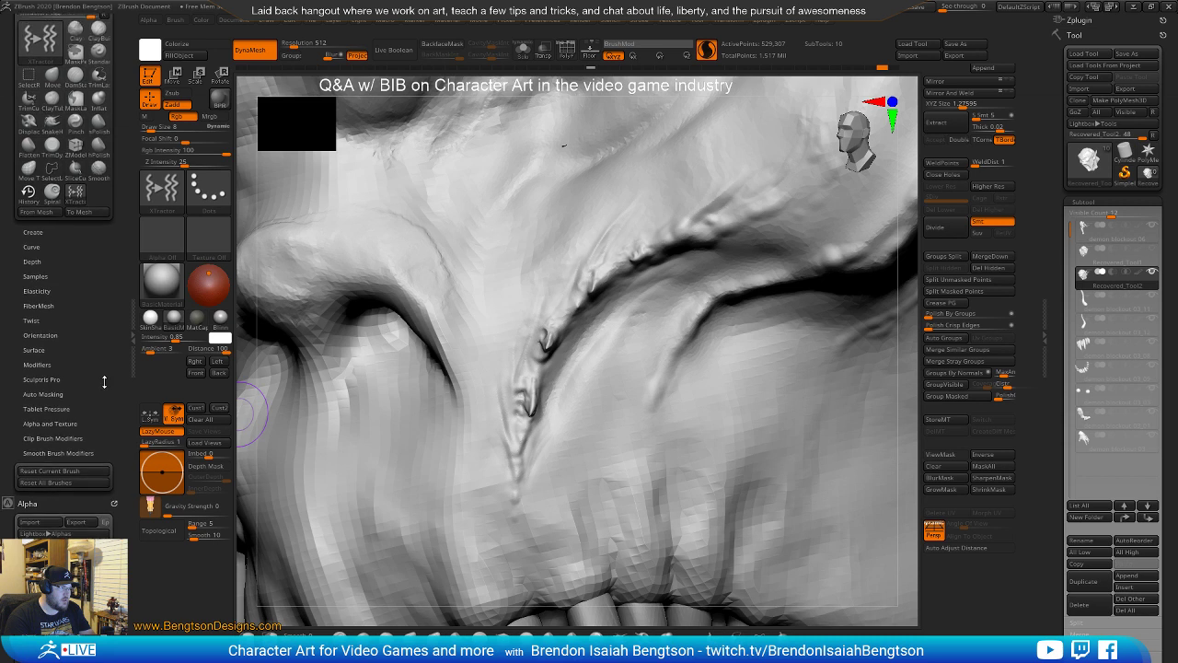
left_click(32, 270)
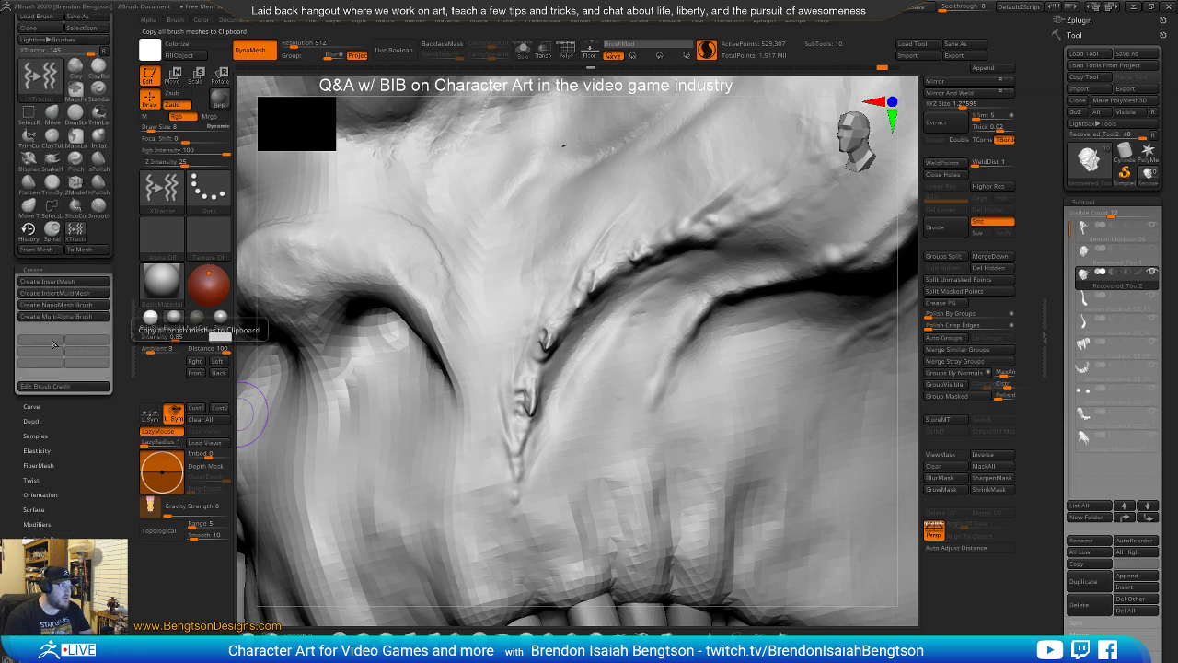
left_click(42, 270)
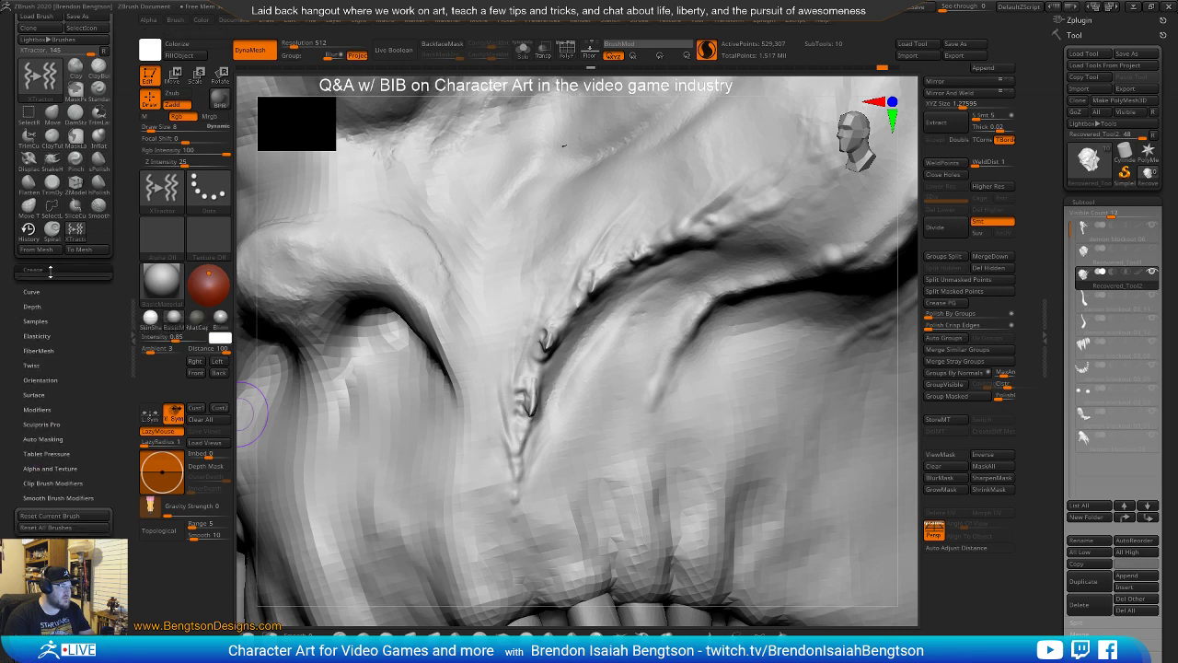
left_click(33, 300)
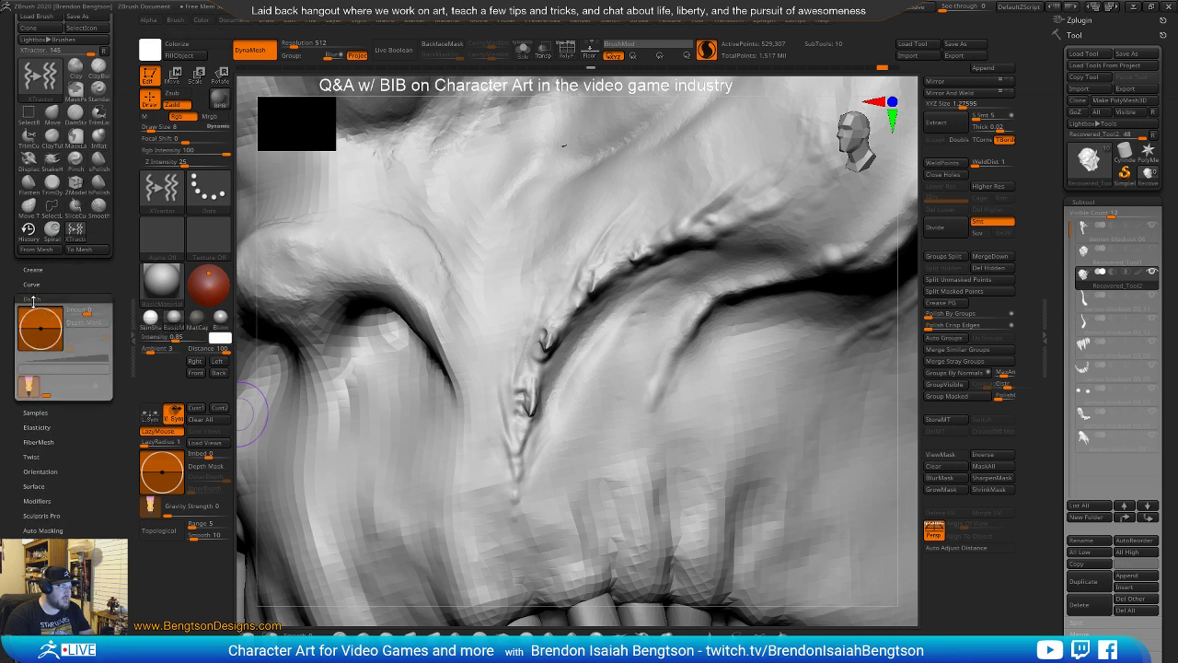
left_click(35, 298)
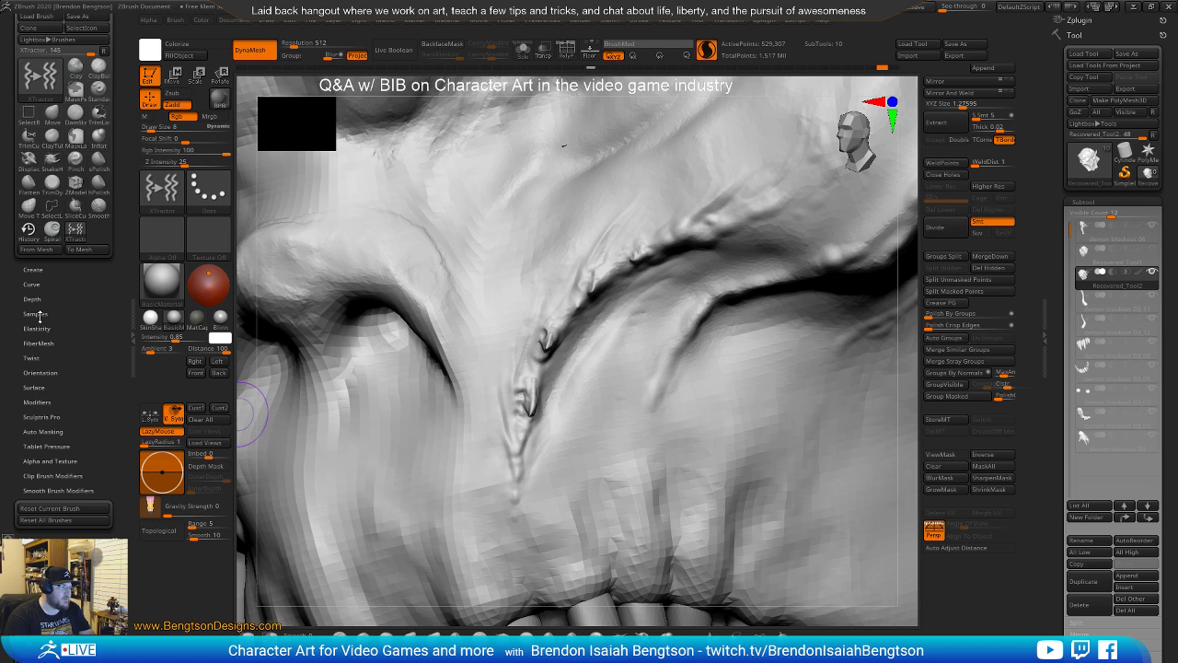
left_click(36, 401)
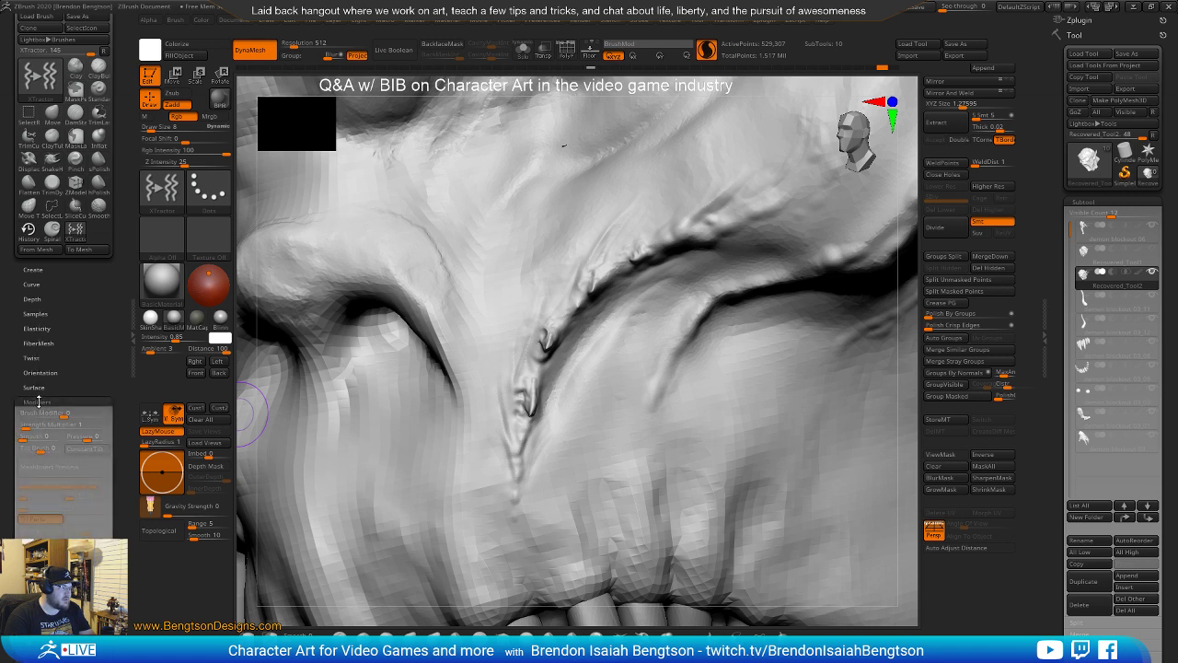
left_click(37, 402)
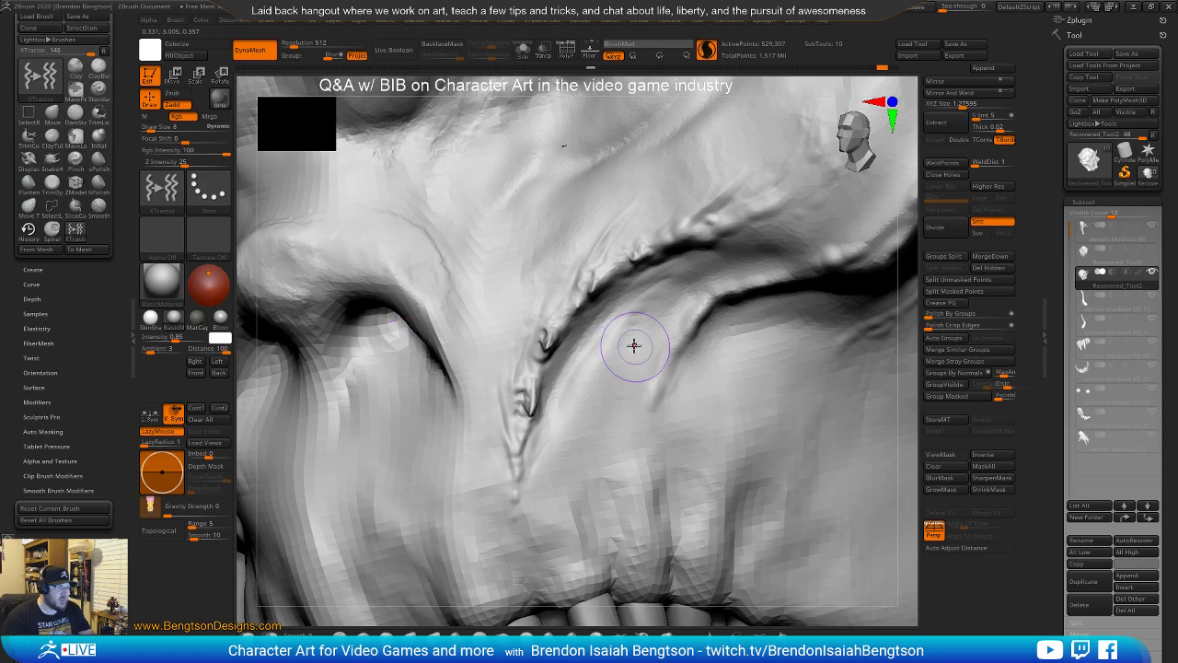
Put away the brush settings and review the demon's whole head from front and three-quarter angles
mouse_move(613, 353)
right_mouse_down()
mouse_move(610, 364)
mouse_move(625, 268)
mouse_move(615, 447)
mouse_move(582, 390)
mouse_move(617, 347)
mouse_move(697, 322)
mouse_move(783, 468)
mouse_move(794, 469)
mouse_move(797, 365)
mouse_move(773, 344)
mouse_move(794, 445)
mouse_move(797, 413)
mouse_move(810, 442)
mouse_move(826, 426)
mouse_move(804, 428)
right_mouse_up()
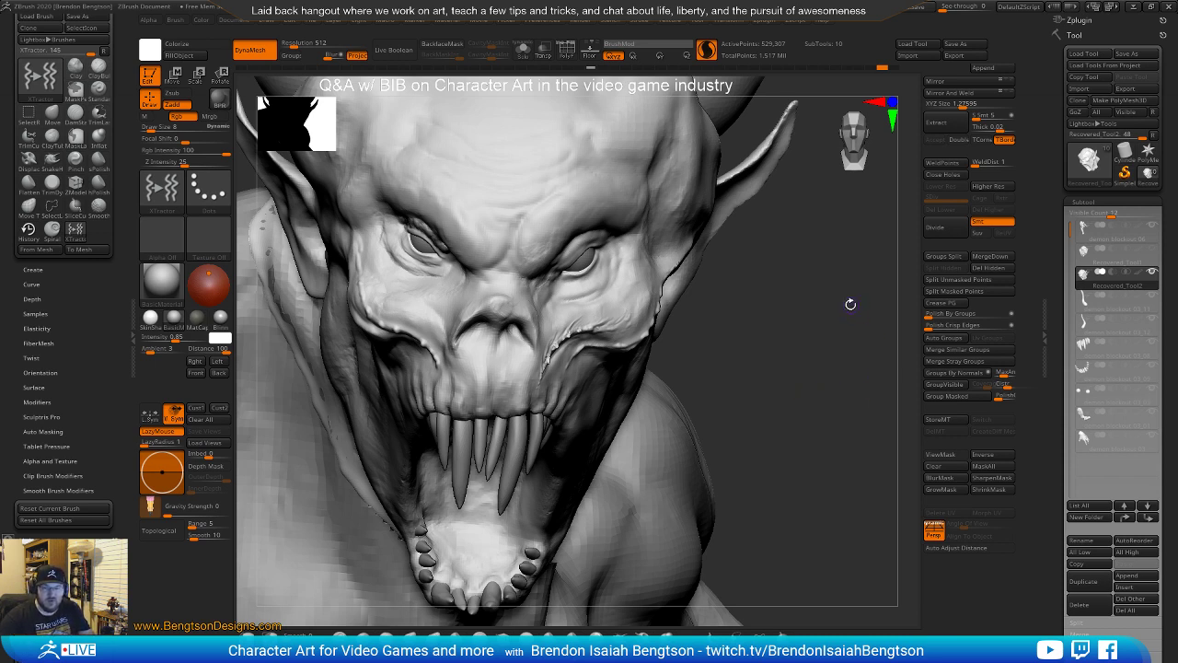
mouse_move(1090, 416)
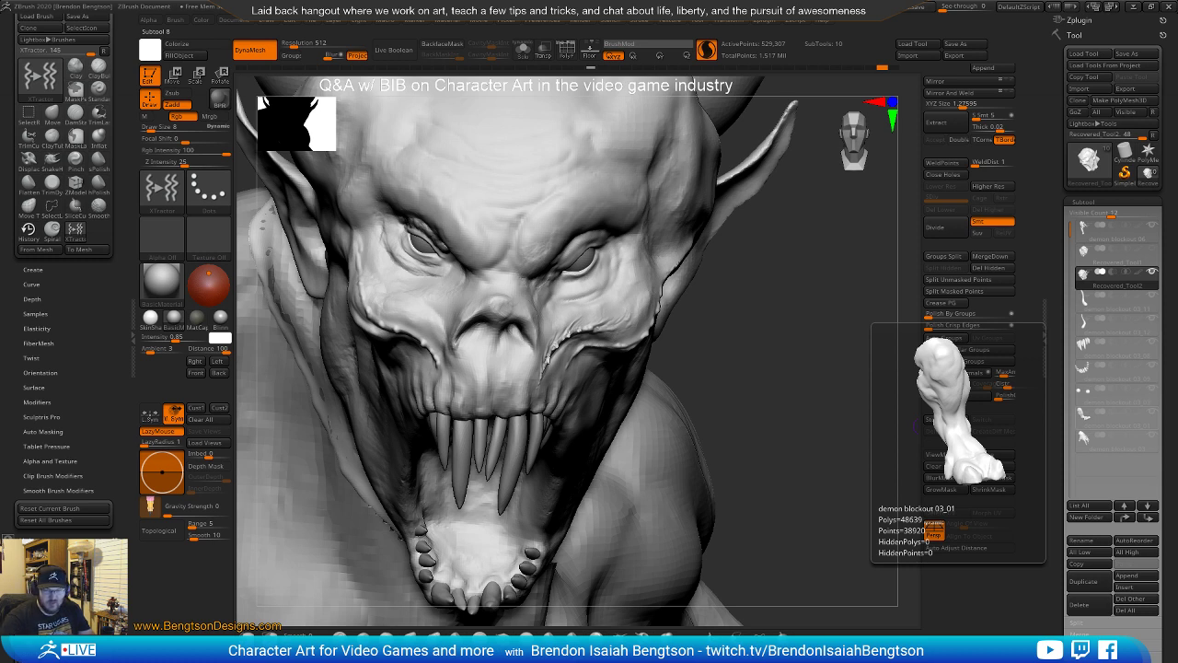
left_click_drag(744, 316, 603, 353)
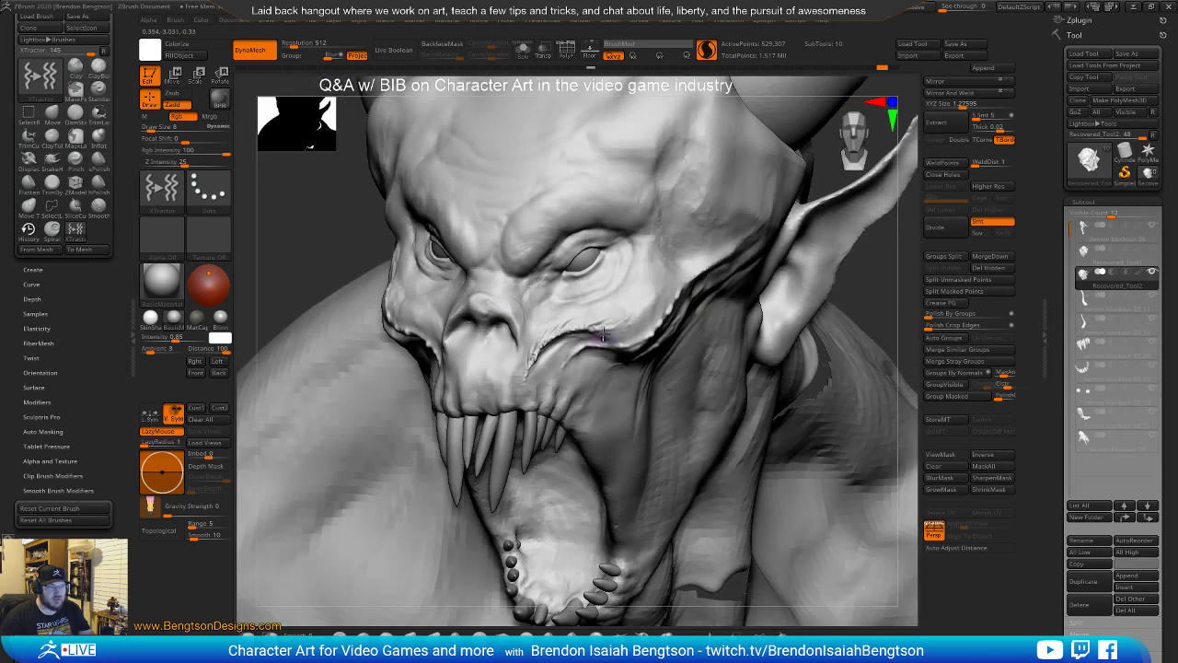
right_click_drag(613, 356, 603, 371, "alt")
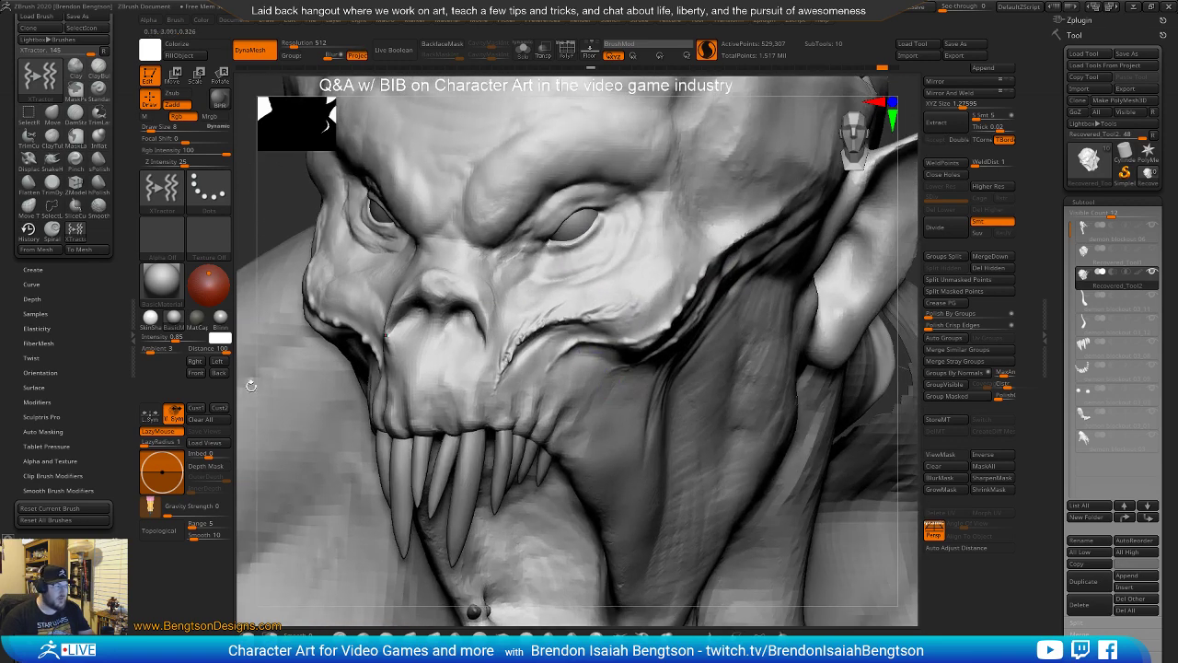
double_click(129, 343)
left_click_drag(466, 362, 500, 328)
right_click_drag(574, 311, 566, 324)
right_click_drag(841, 425, 802, 138, "ctrl")
mouse_move(746, 373)
right_mouse_down("ctrl")
mouse_move(764, 240)
mouse_move(734, 379)
mouse_move(720, 378)
mouse_move(752, 377)
mouse_move(738, 372)
right_mouse_up("ctrl")
right_click_drag(765, 323, 771, 515, "ctrl")
right_click_drag(829, 336, 776, 451, "ctrl")
right_click_drag(724, 386, 617, 366, "alt")
right_click_drag(451, 351, 544, 323, "alt")
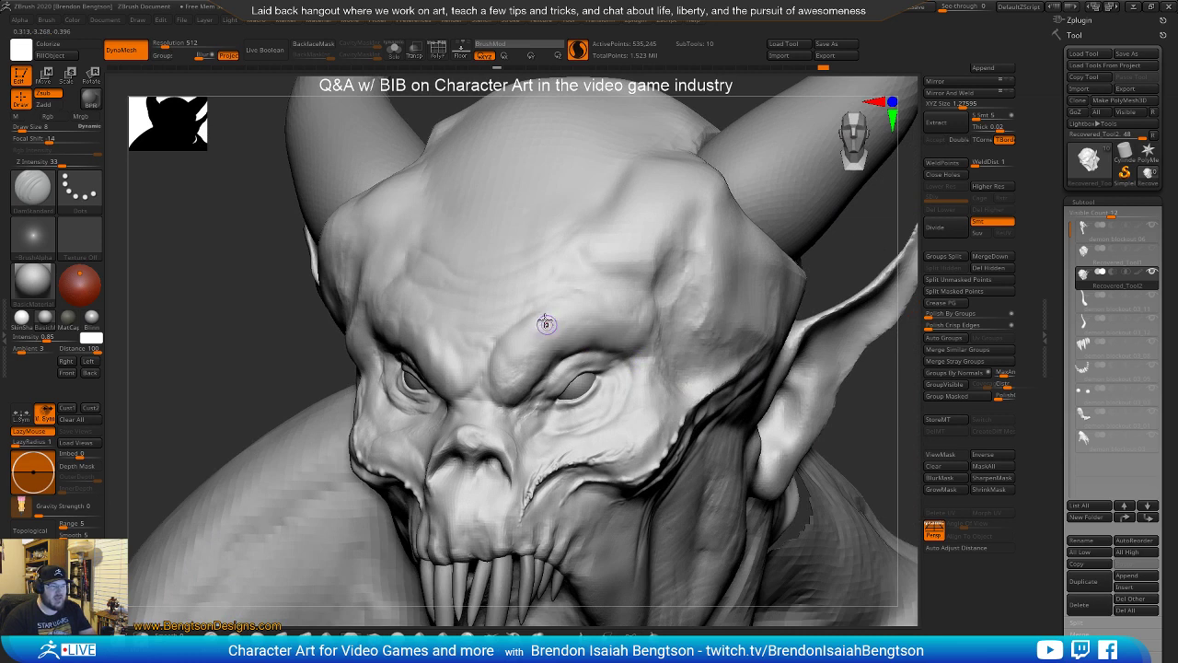
key("space")
left_click_drag(548, 309, 527, 330)
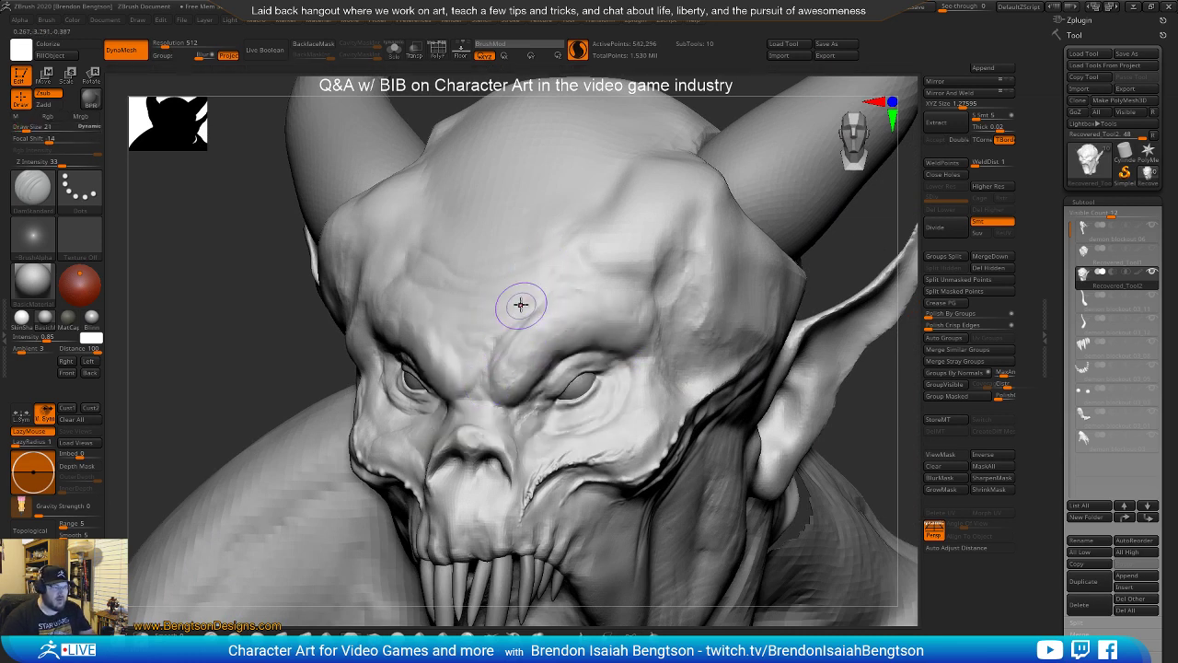
right_click_drag(552, 298, 527, 314, "alt")
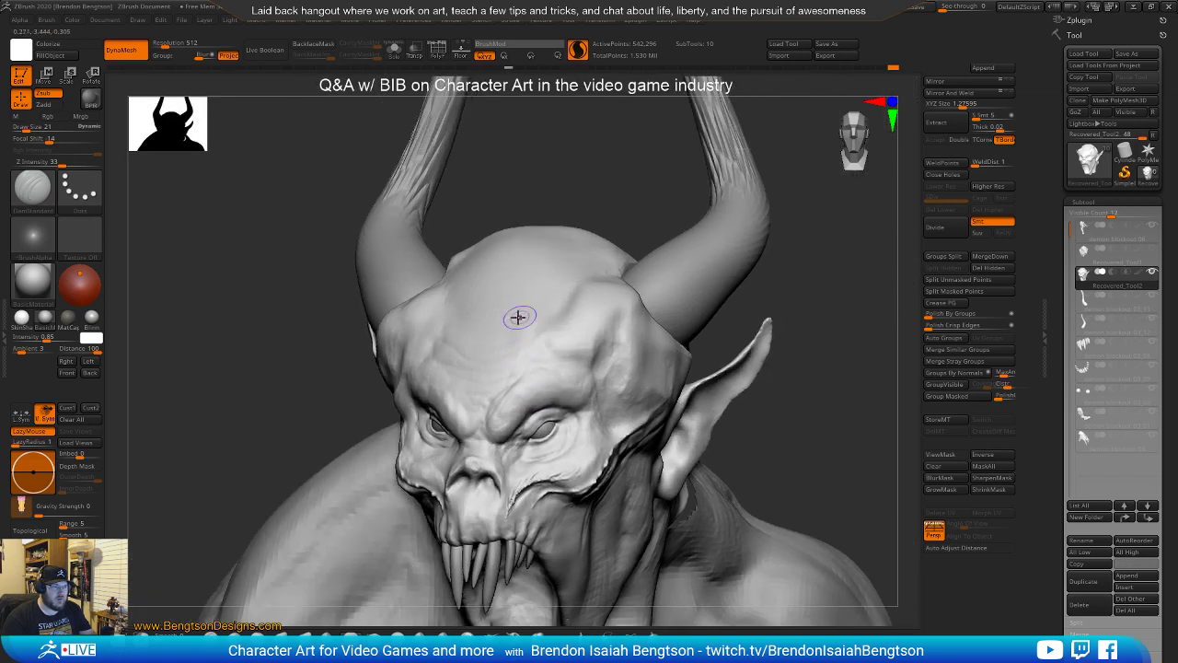
right_click_drag(553, 197, 484, 294)
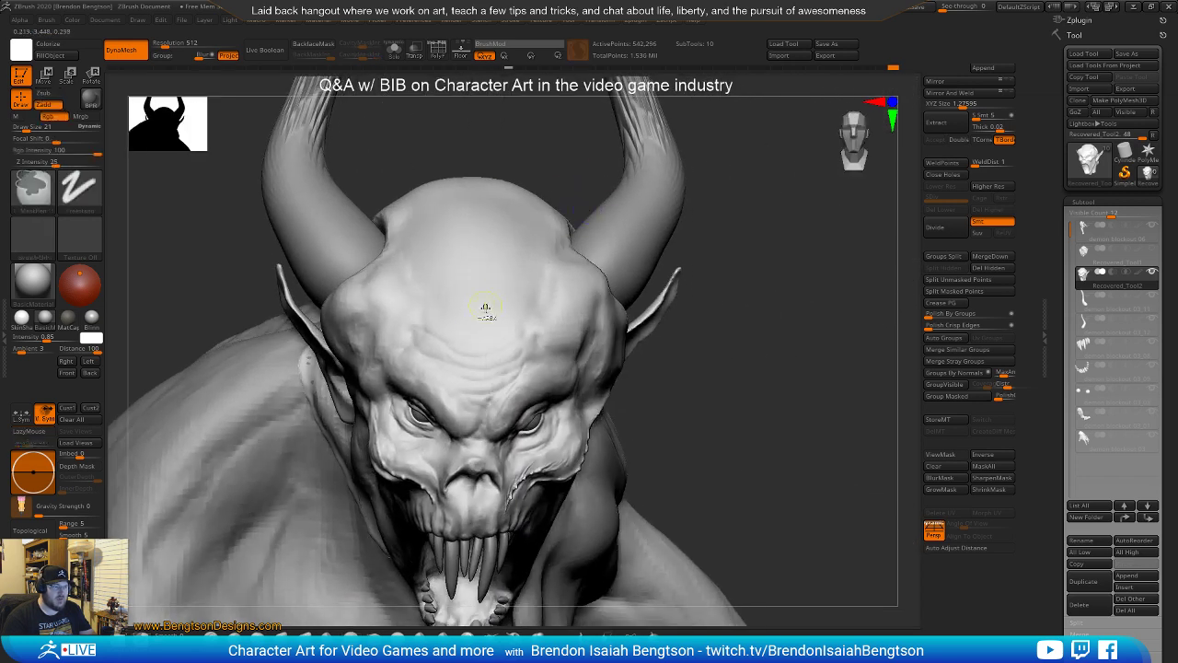
right_click_drag(539, 169, 514, 189)
key("ctrl+z")
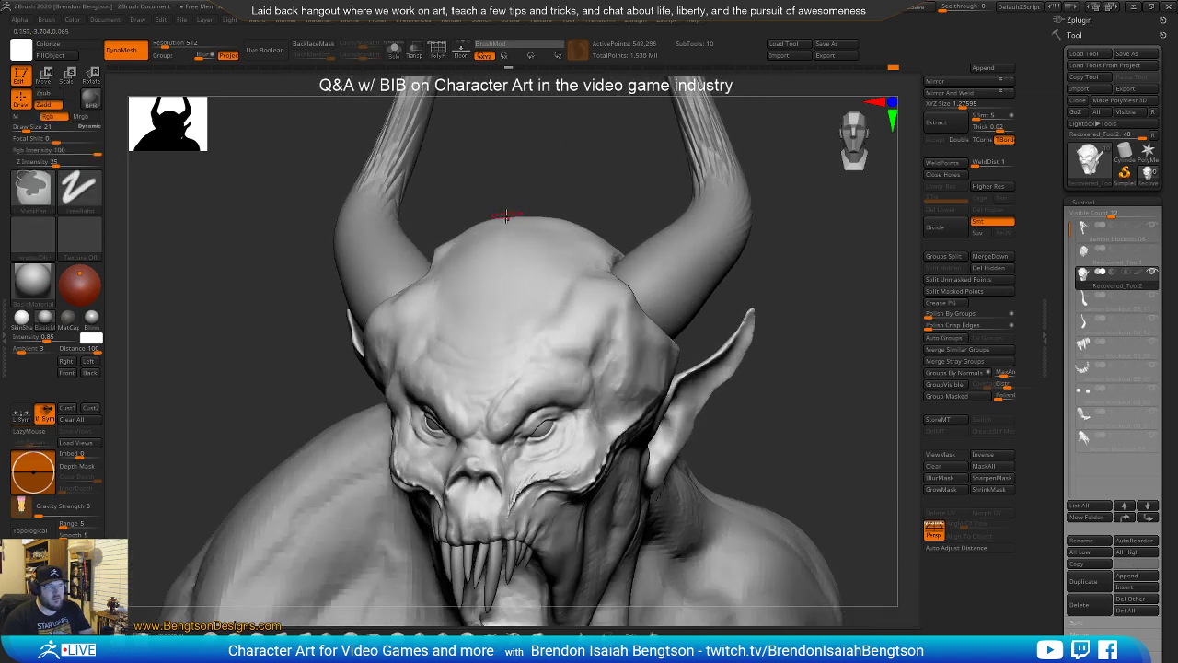
Set the draw size to 73 and switch to the Standard brush for shaping the forehead
right_click(502, 224)
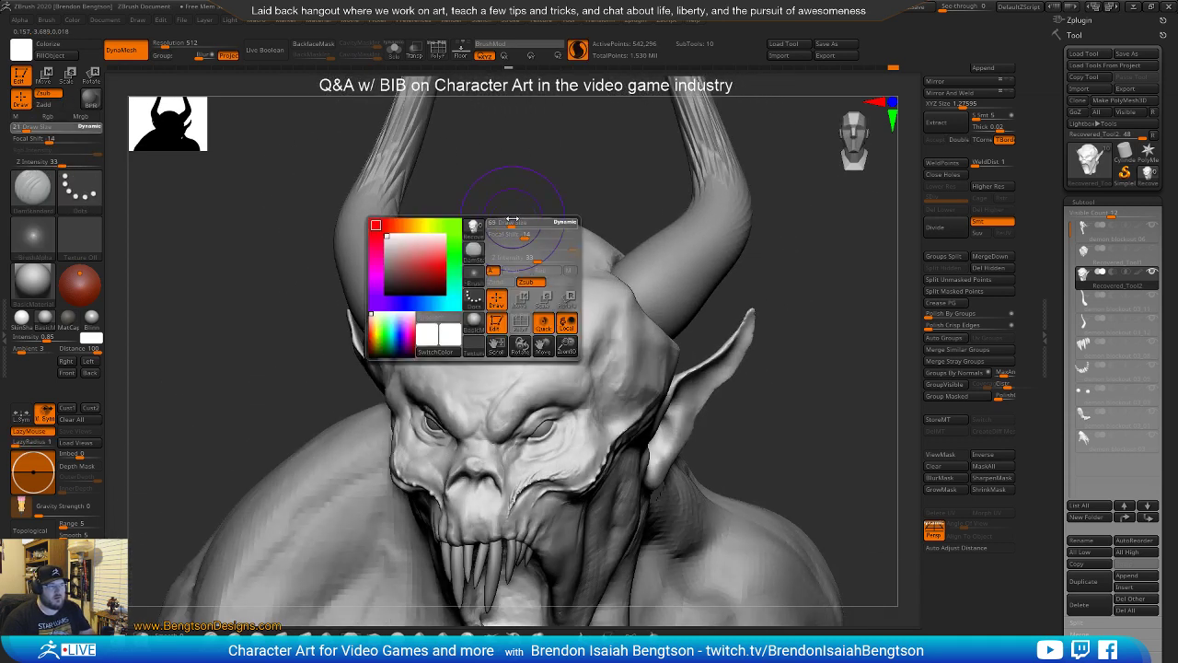
left_click_drag(512, 219, 514, 221)
right_click_drag(526, 180, 495, 218)
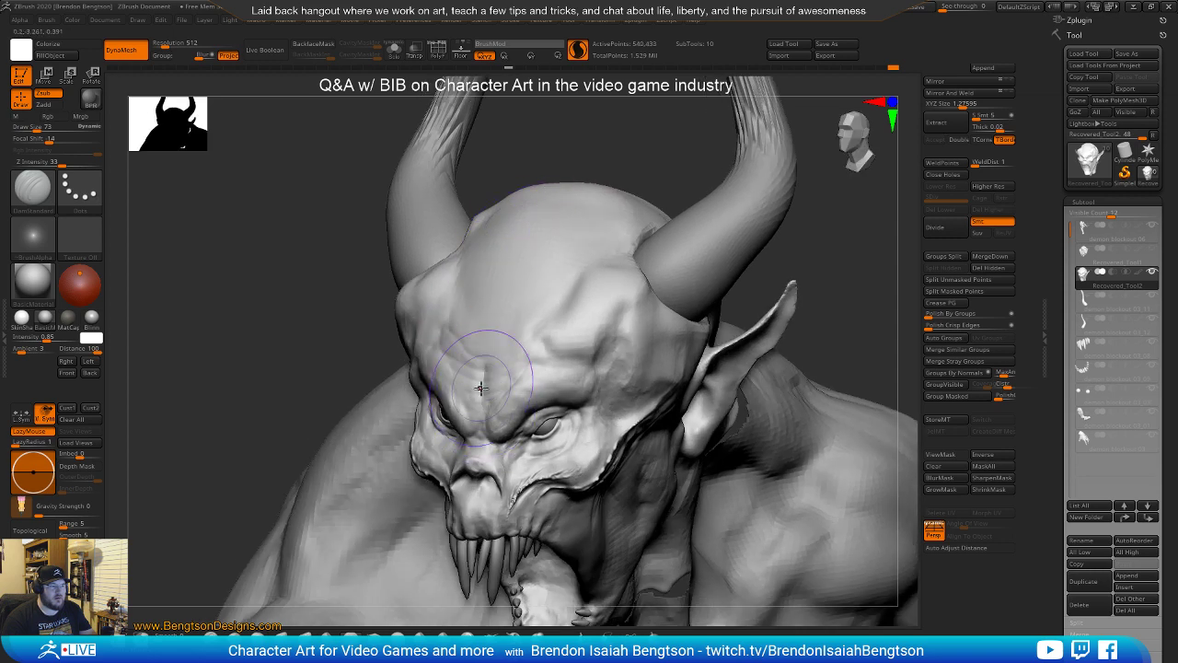
right_click_drag(480, 382, 474, 369)
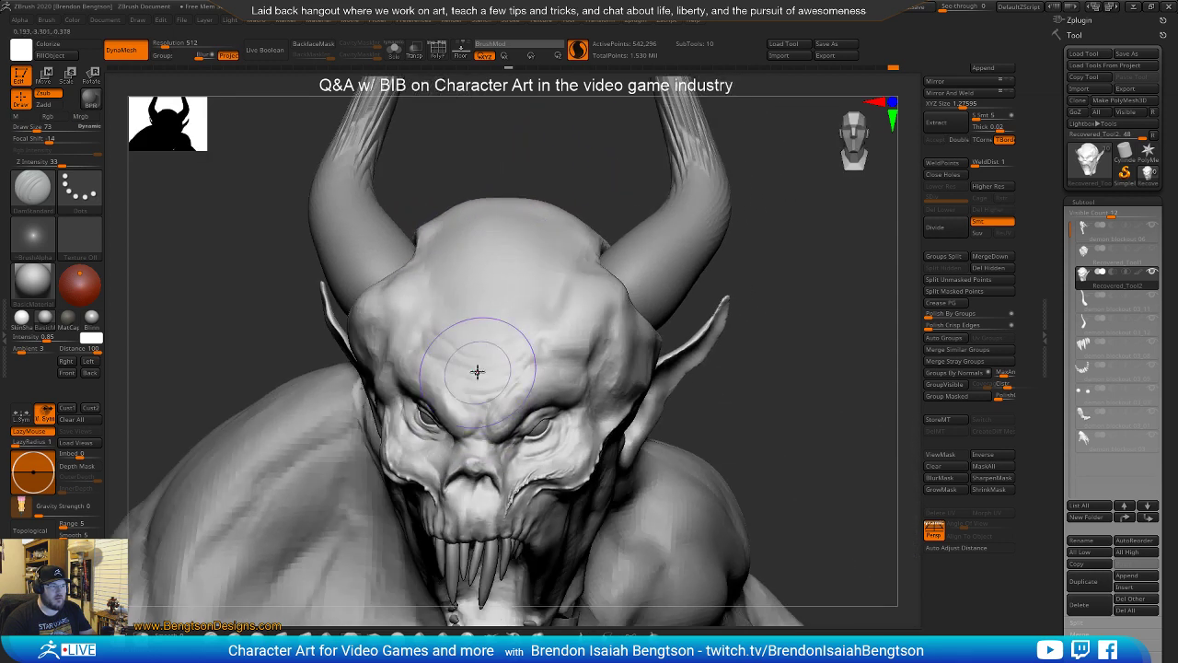
key("b")
key("c")
key("b")
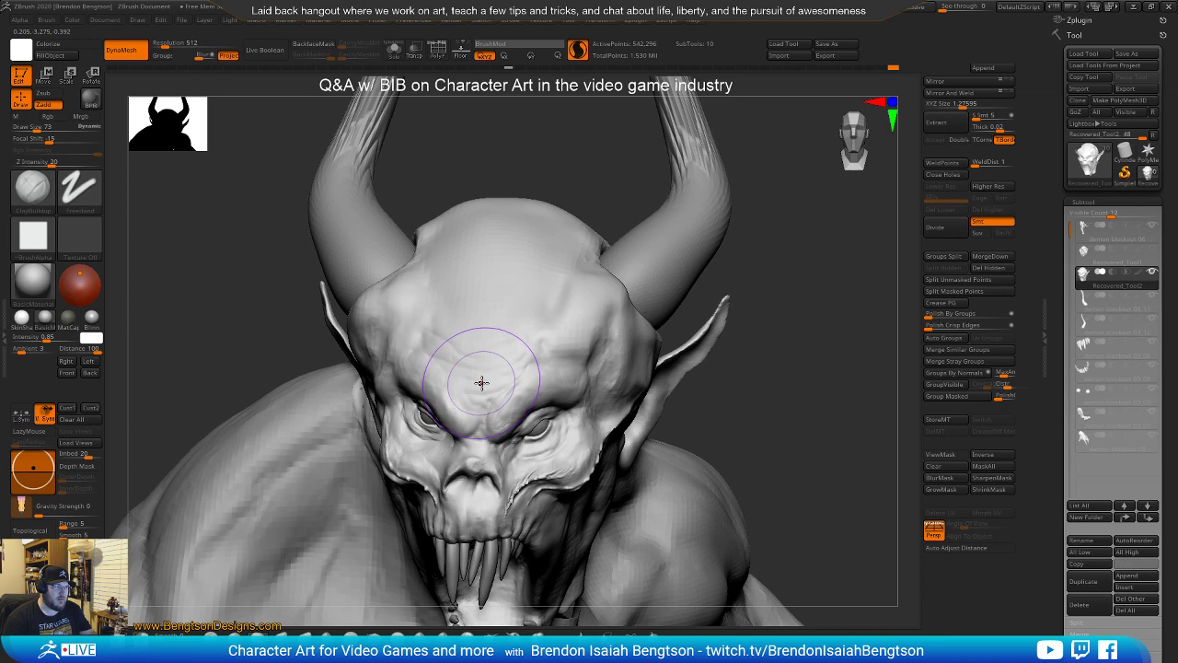
key("b")
key("s")
key("t")
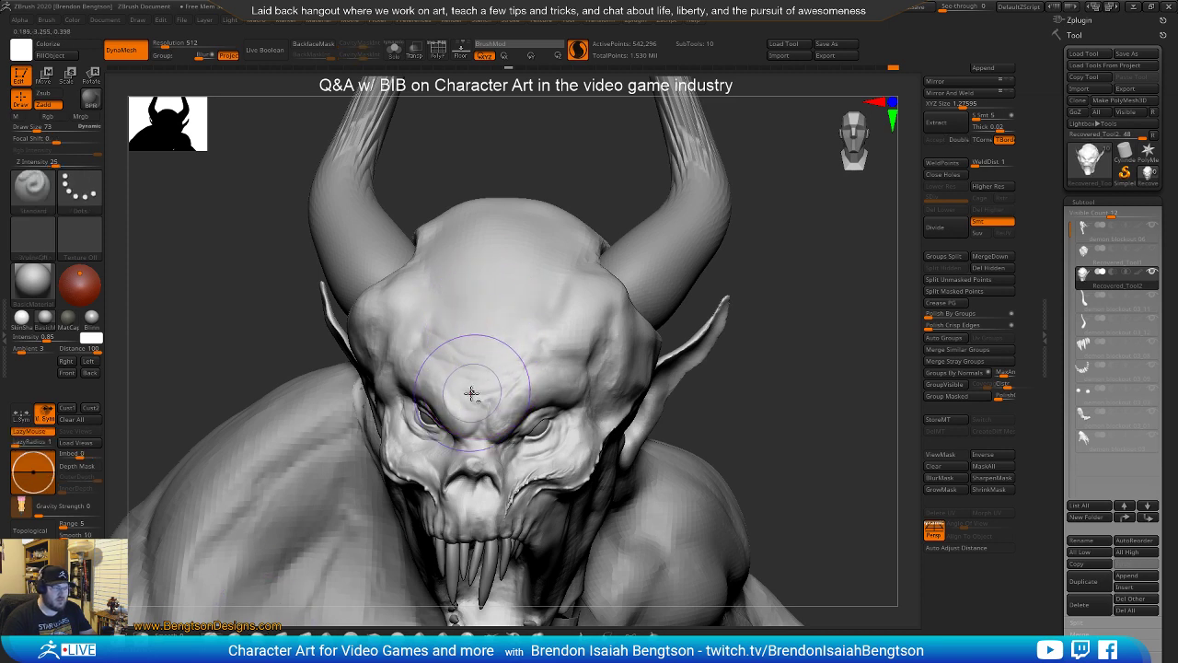
Build up long ridges running from the brow over the forehead and crown with the Standard brush at draw size 73
mouse_move(505, 170)
right_mouse_down()
mouse_move(544, 158)
mouse_move(520, 179)
right_mouse_up()
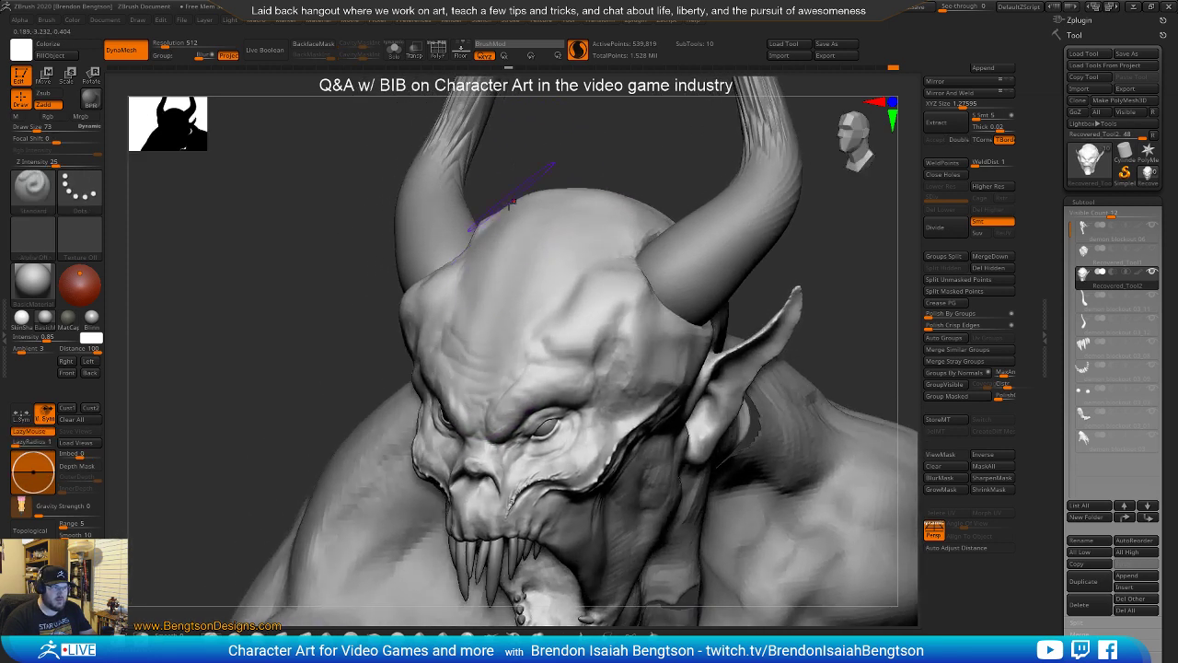
left_click_drag(502, 293, 523, 228)
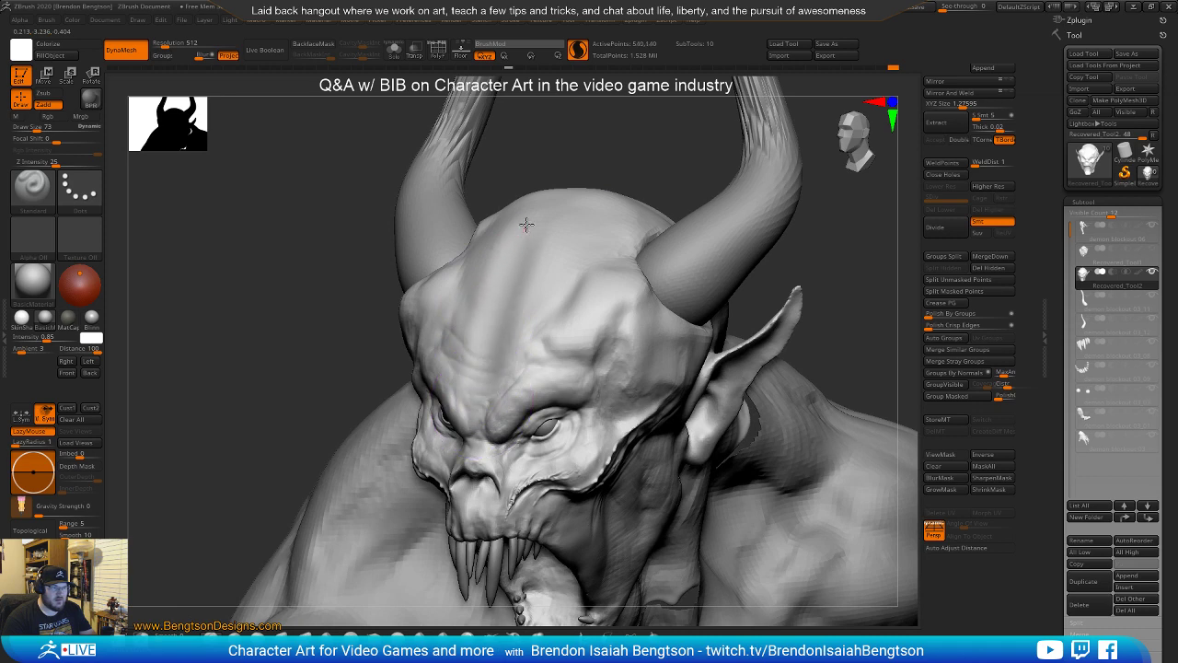
left_click_drag(562, 179, 587, 143)
right_click_drag(587, 142, 512, 189)
left_click_drag(506, 172, 495, 284)
right_click_drag(576, 127, 469, 218)
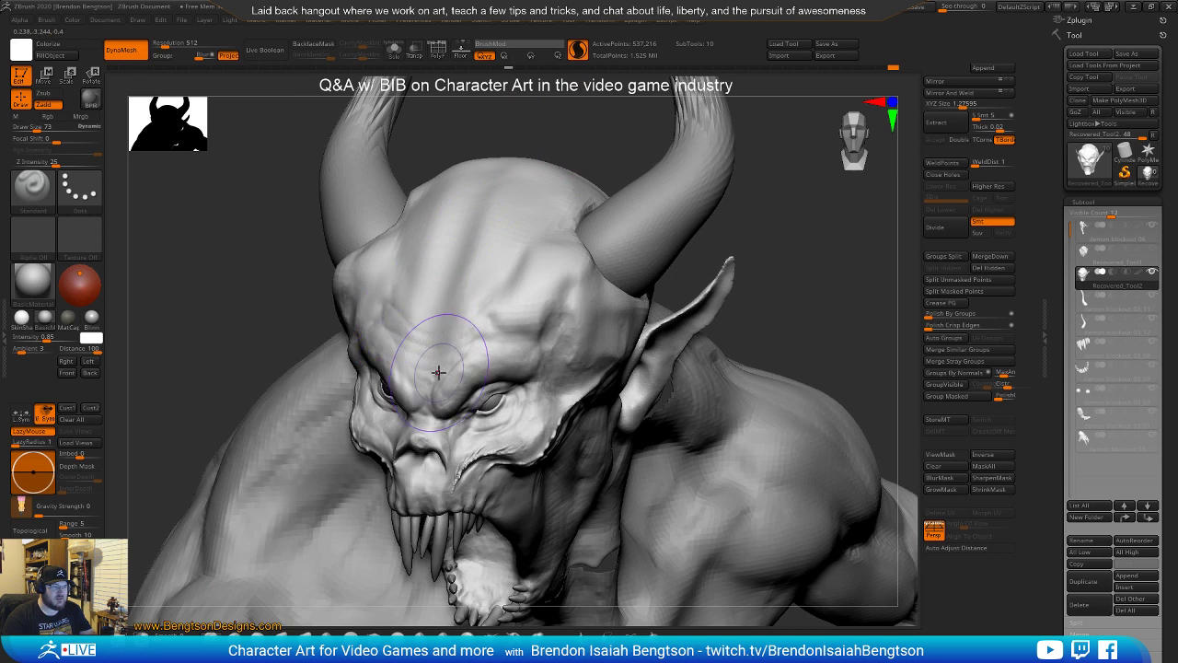
Carve long creases along the forehead ridges from the brow up over the skull with DamStandard at draw size 73
key("b")
key("d")
key("s")
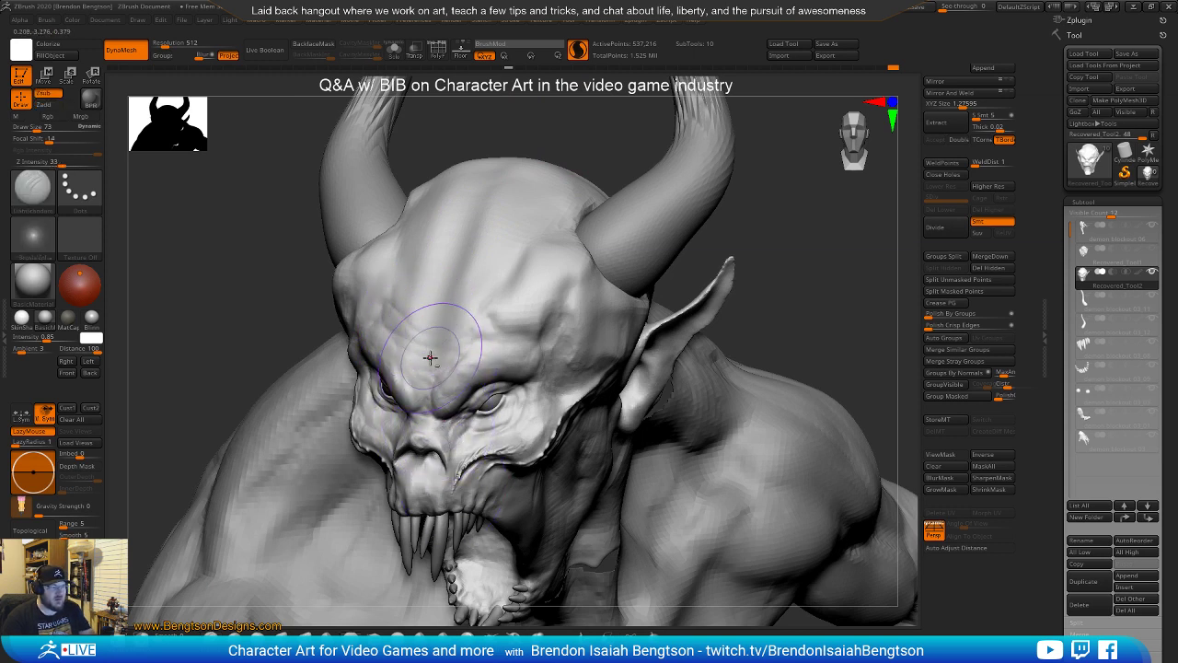
left_click_drag(451, 239, 494, 148)
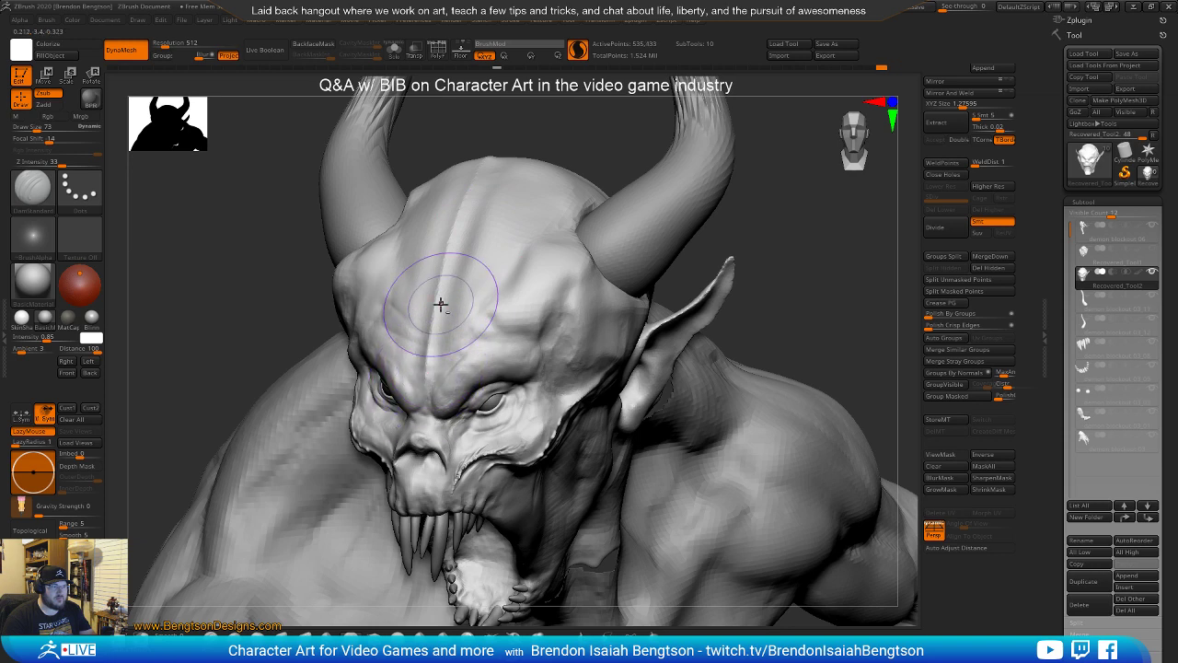
left_click_drag(442, 279, 495, 152)
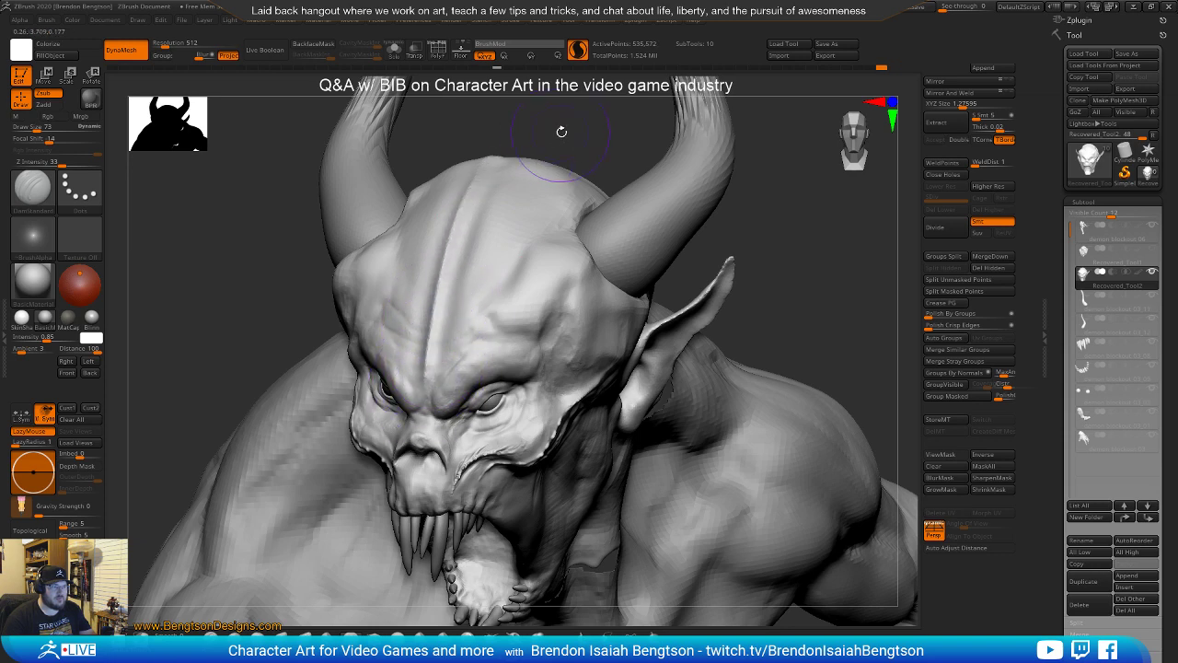
Reduce the draw size to 33 and carve finer creases along the centre ridge between the brow and the upper forehead
left_click_drag(578, 129, 589, 102, "alt")
mouse_move(619, 241)
left_mouse_down()
mouse_move(694, 263)
mouse_move(689, 239)
mouse_move(697, 266)
mouse_move(702, 242)
mouse_move(705, 356)
mouse_move(731, 294)
mouse_move(716, 322)
left_mouse_up()
key("space")
left_click_drag(427, 289, 421, 289)
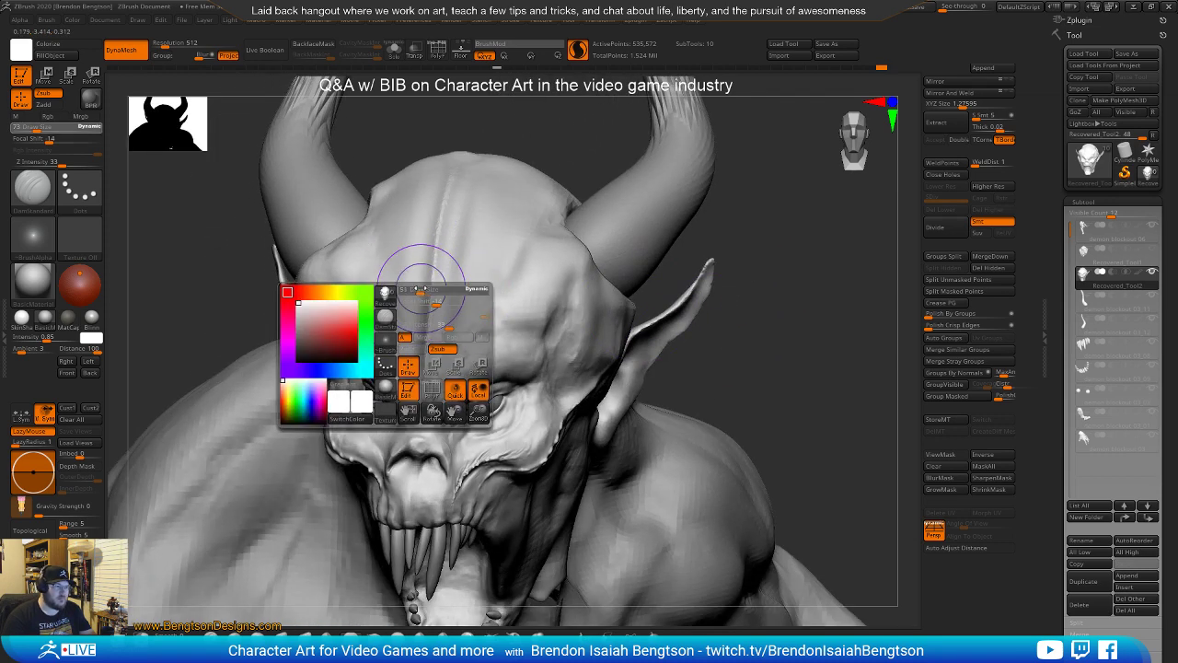
mouse_move(436, 292)
right_mouse_down()
mouse_move(451, 344)
mouse_move(440, 360)
right_mouse_up()
key("space")
left_click_drag(416, 316, 409, 252)
mouse_move(412, 182)
left_mouse_down()
mouse_move(426, 249)
mouse_move(442, 157)
mouse_move(433, 251)
left_mouse_up()
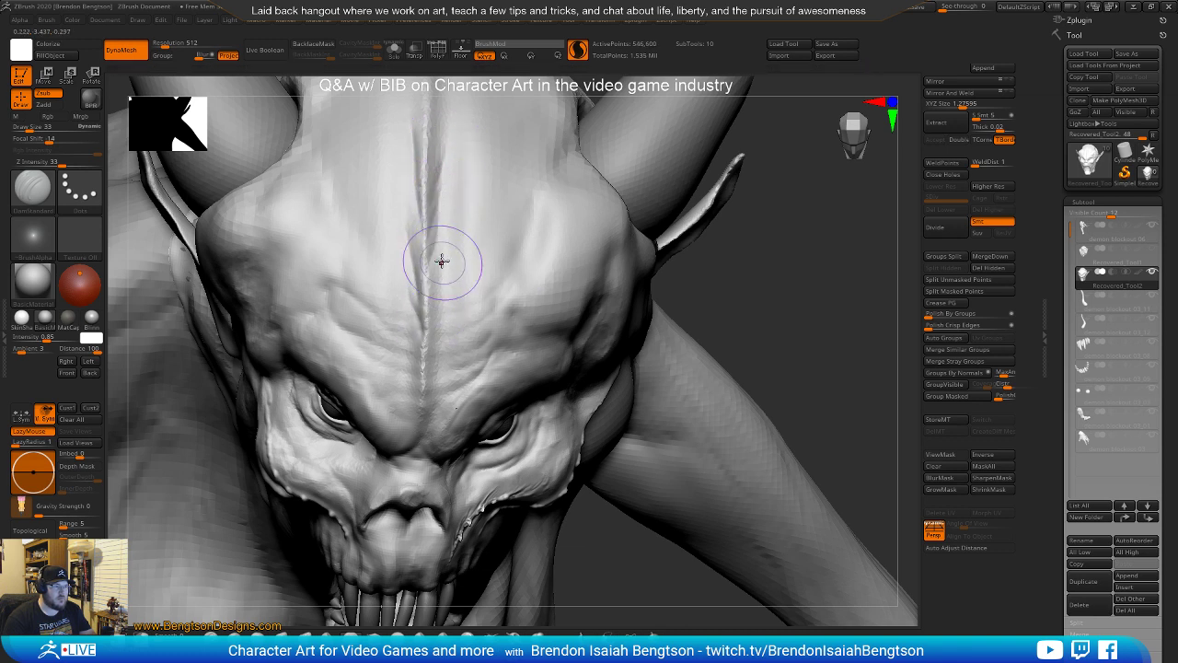
left_click_drag(433, 339, 425, 406)
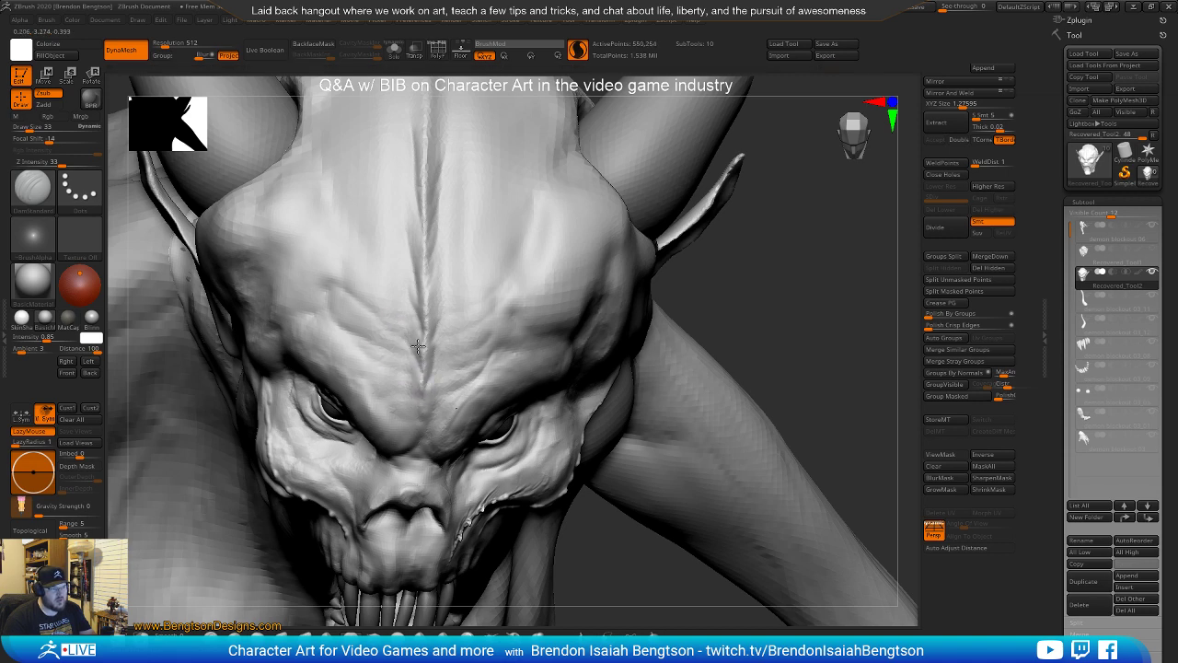
Extend the narrow centre creases over the crown of the skull and back down towards the brow
right_click_drag(466, 236, 420, 366)
left_click_drag(406, 376, 432, 319)
mouse_move(444, 261)
left_mouse_down()
mouse_move(418, 326)
mouse_move(442, 231)
mouse_move(415, 245)
mouse_move(405, 373)
left_mouse_up()
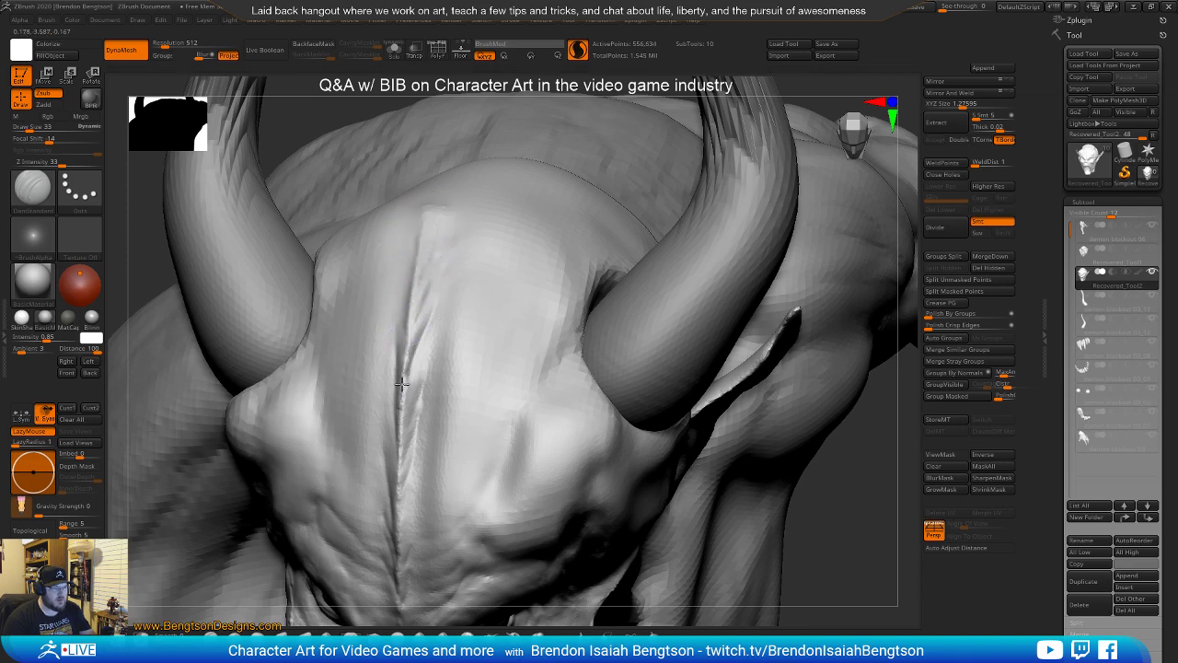
mouse_move(421, 462)
right_mouse_down()
mouse_move(468, 271)
mouse_move(452, 294)
mouse_move(472, 302)
mouse_move(466, 289)
right_mouse_up()
left_click_drag(472, 289, 471, 417)
Set the draw size to 17 and cut small, irregular wrinkles into the edges of the forehead's centre ridge with DamStandard
key("space")
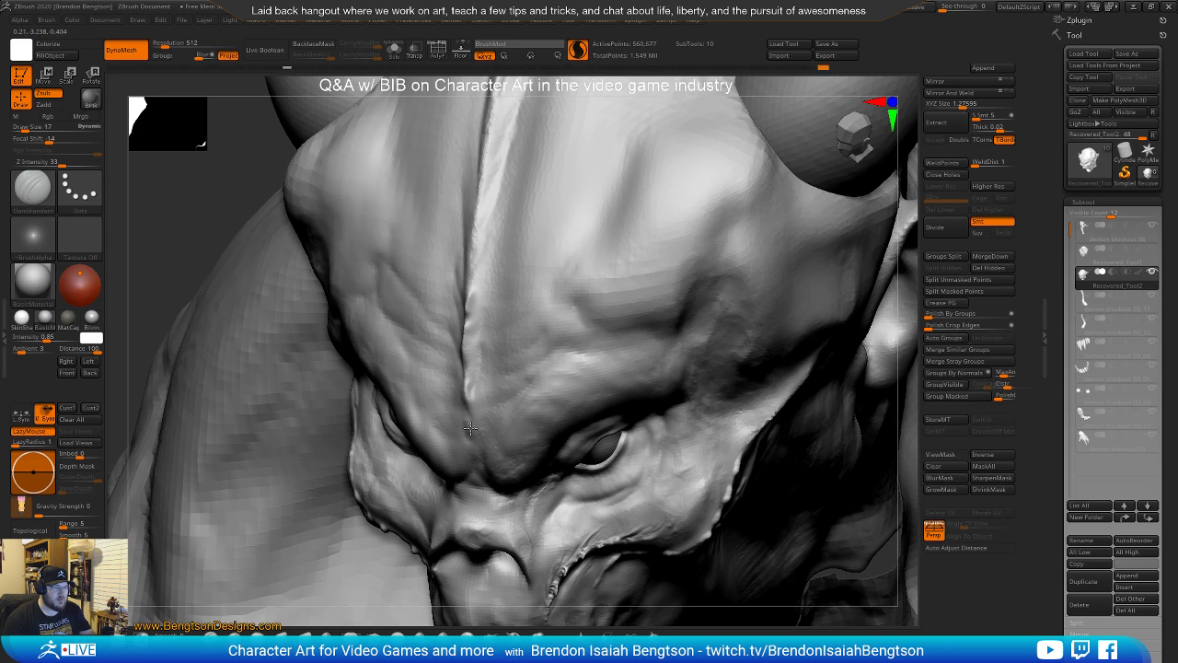
right_click_drag(458, 426, 473, 421)
mouse_move(473, 421)
left_mouse_down()
mouse_move(484, 457)
mouse_move(474, 467)
mouse_move(469, 380)
left_mouse_up()
left_click_drag(460, 333, 473, 294)
mouse_move(473, 295)
right_mouse_down()
mouse_move(463, 363)
mouse_move(452, 352)
right_mouse_up()
left_click_drag(454, 263, 459, 185)
mouse_move(458, 231)
left_mouse_down()
mouse_move(463, 139)
mouse_move(462, 196)
left_mouse_up()
mouse_move(461, 262)
right_mouse_down()
mouse_move(462, 333)
mouse_move(447, 326)
right_mouse_up()
left_click_drag(468, 208, 463, 266)
mouse_move(463, 266)
right_mouse_down()
mouse_move(491, 407)
mouse_move(473, 350)
mouse_move(482, 325)
mouse_move(478, 350)
mouse_move(497, 332)
mouse_move(484, 297)
mouse_move(475, 342)
right_mouse_up()
Carve fine creases across the area beside the nose and along the cheekbone ridge at draw size 17
mouse_move(482, 403)
right_mouse_down()
mouse_move(522, 392)
mouse_move(513, 434)
right_mouse_up()
left_click_drag(505, 424, 451, 489)
left_click_drag(570, 401, 492, 421)
right_click_drag(489, 415, 537, 483)
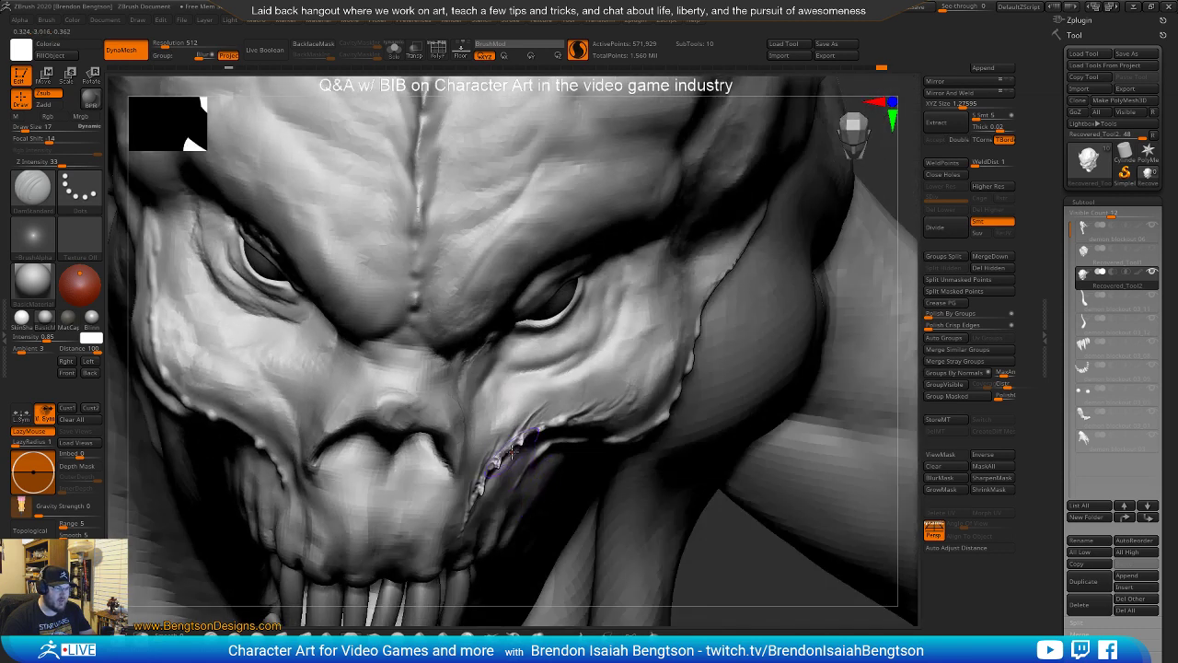
Switch to the Move Topological brush at draw size 54 and check the forehead shape from the side and front
mouse_move(525, 405)
right_mouse_down()
mouse_move(471, 357)
mouse_move(460, 271)
right_mouse_up()
key("space")
mouse_move(463, 272)
left_mouse_down()
mouse_move(475, 272)
mouse_move(448, 267)
left_mouse_up()
left_click_drag(468, 228, 504, 146)
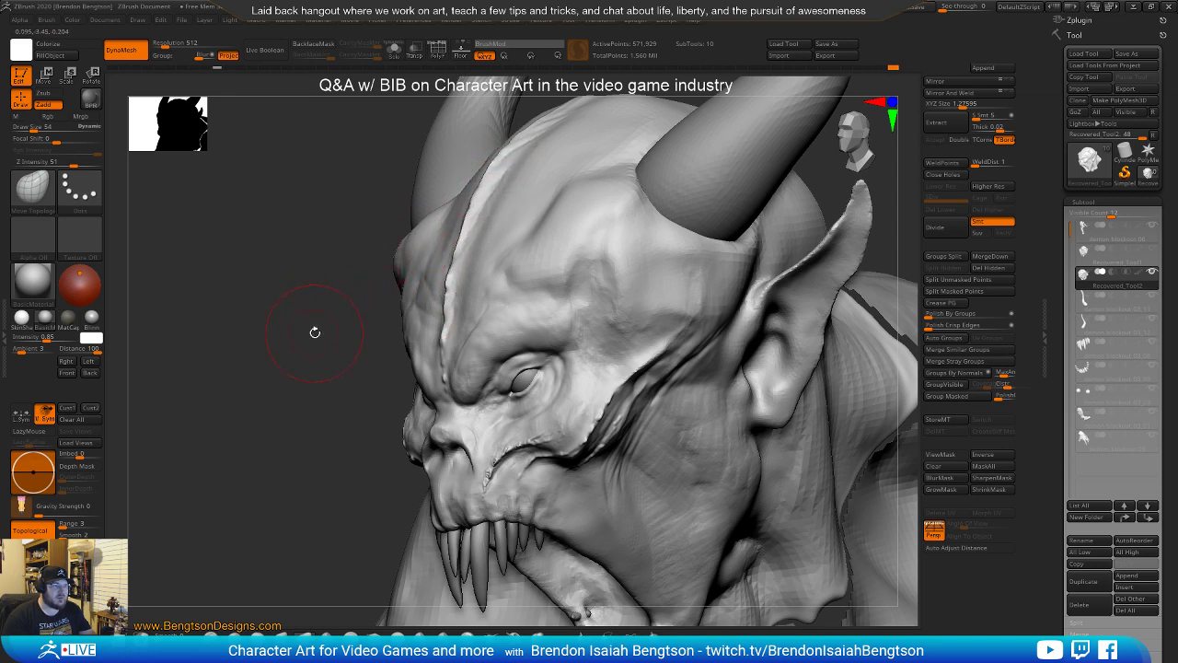
left_click_drag(311, 335, 330, 318)
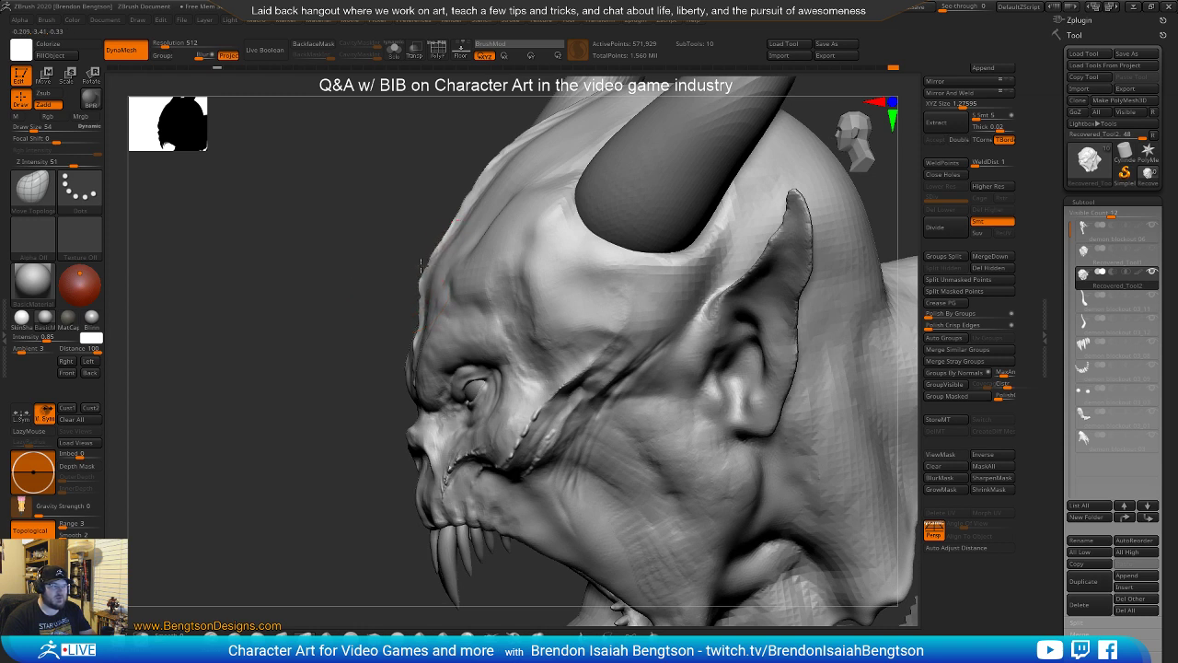
left_click_drag(333, 347, 375, 296, "alt")
mouse_move(656, 296)
left_mouse_down()
mouse_move(678, 321)
mouse_move(833, 359)
left_mouse_up()
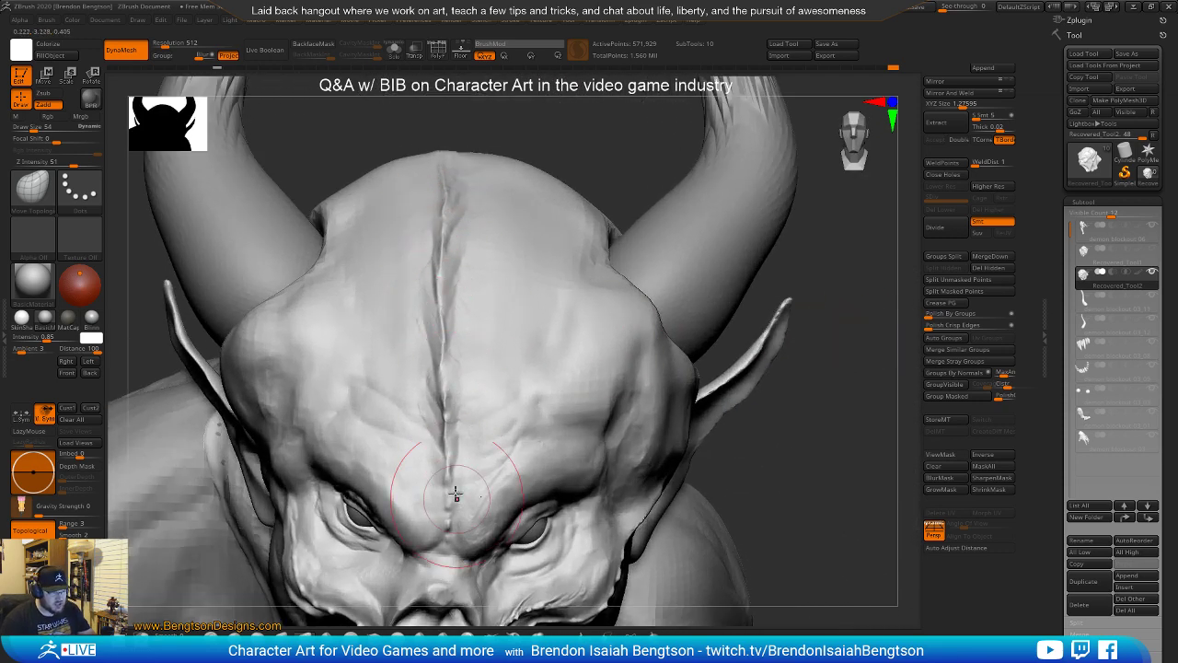
right_click_drag(533, 276, 506, 355)
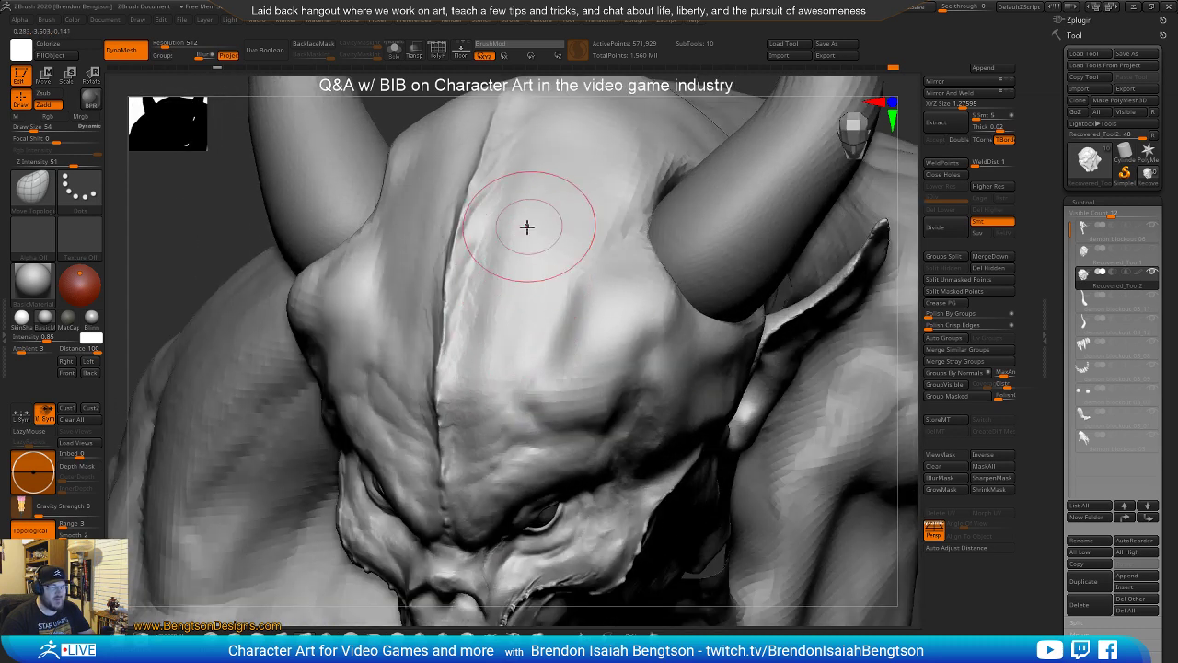
Smooth the forehead beside the centre ridge at draw size 36 and show the head's mesh wireframe
right_click(526, 259)
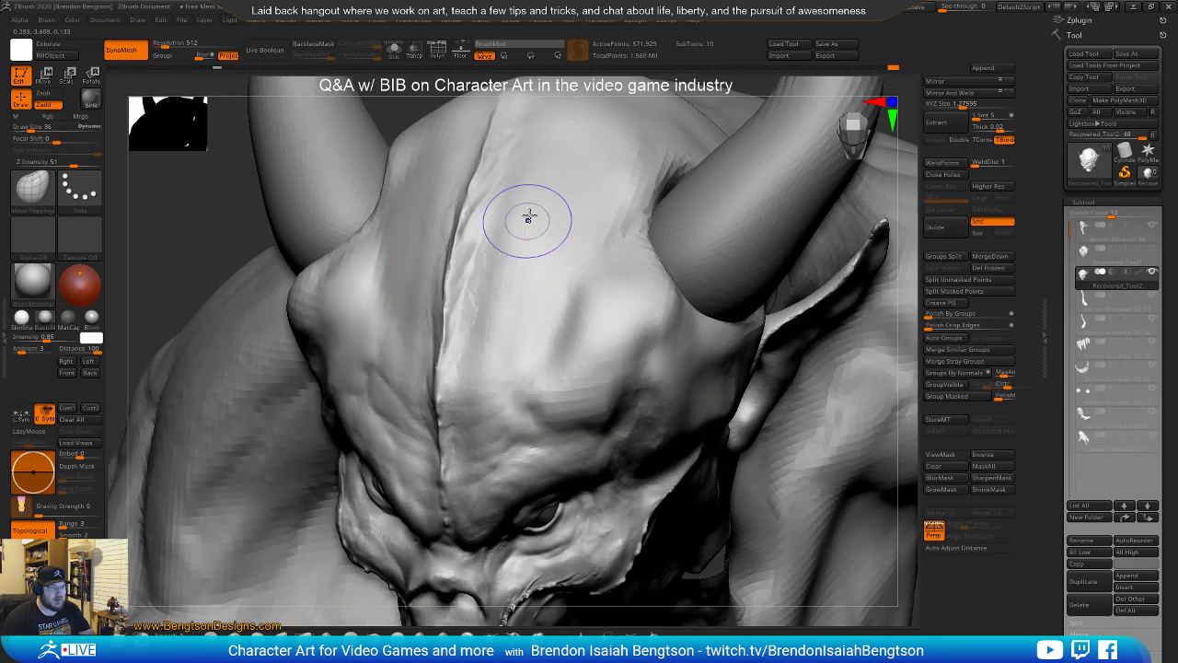
left_click_drag(521, 242, 492, 337, "shift")
key("shift+f")
left_click_drag(505, 354, 536, 355, "shift")
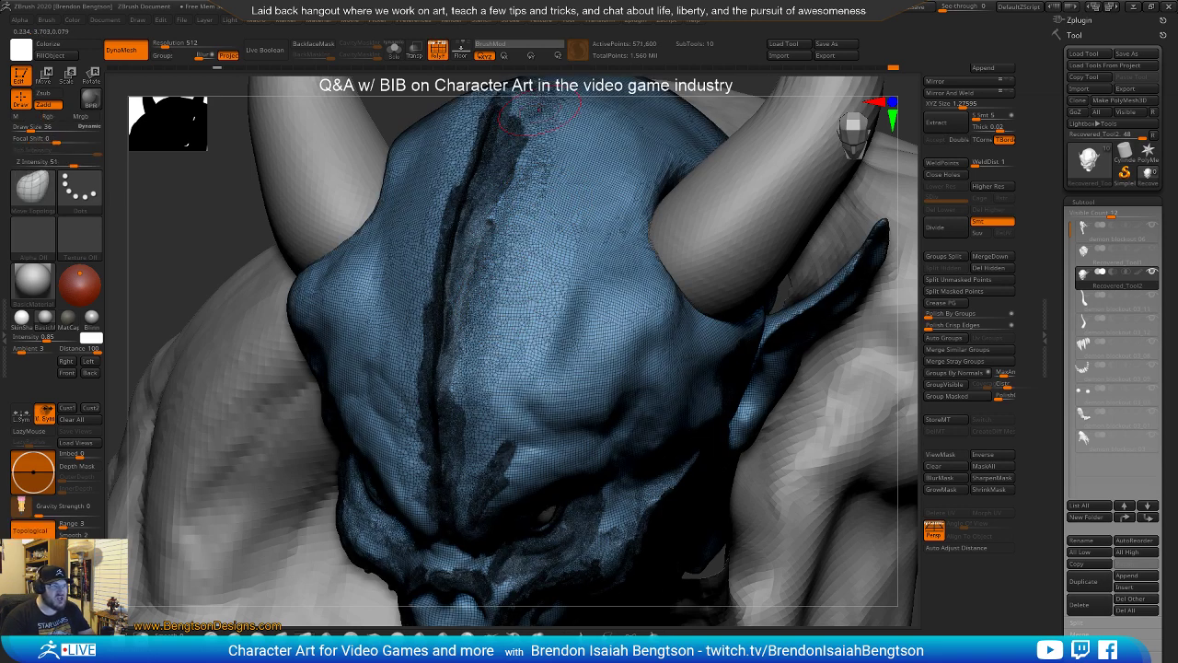
key("shift")
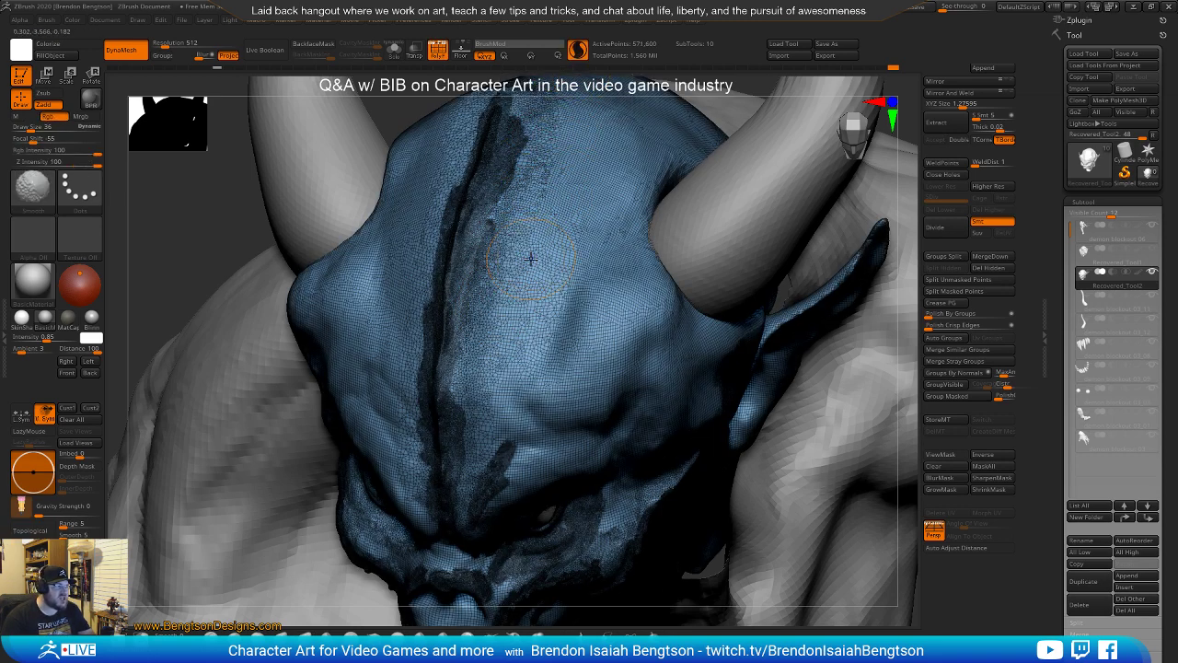
Try smoothing the upper forehead at draw size 77, and smooth down beside the centre ridge at draw size 33
key("space")
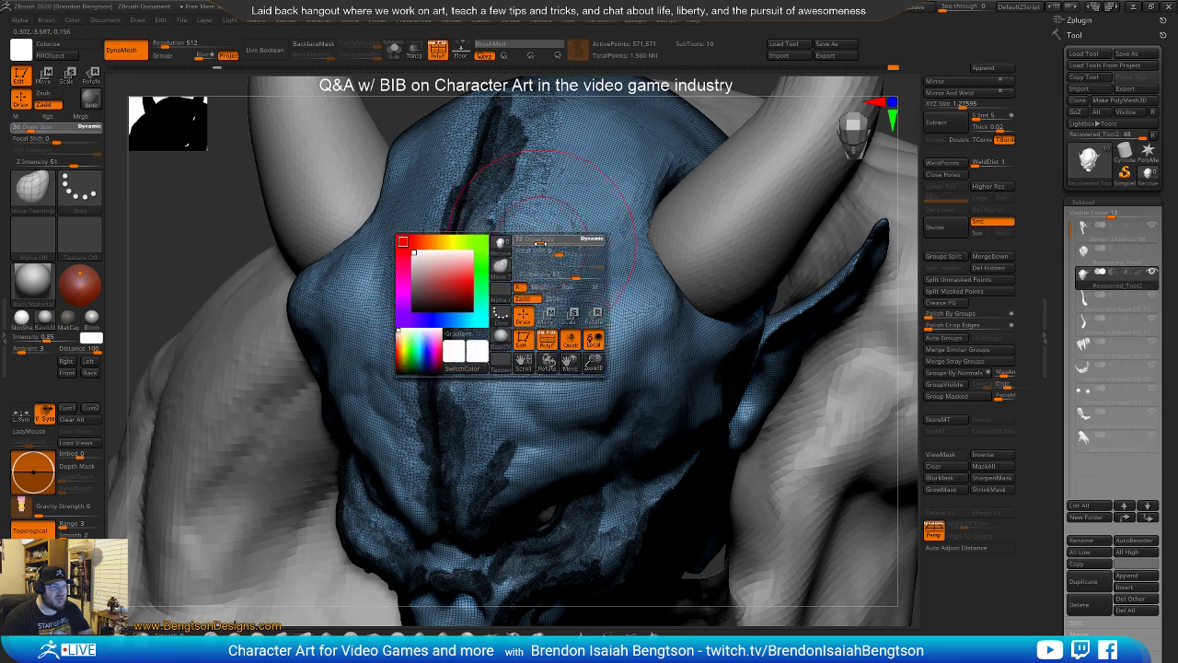
left_click_drag(541, 243, 542, 243)
left_click_drag(564, 197, 568, 138, "shift")
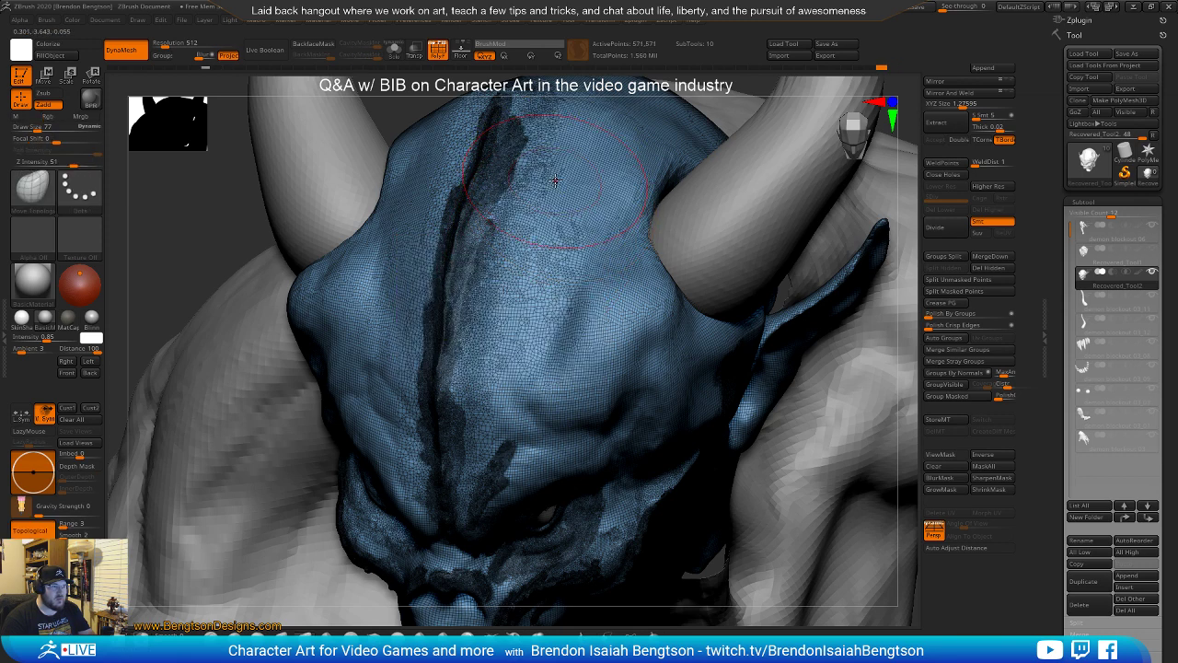
key("space")
key("shift")
mouse_move(552, 177)
left_mouse_down()
mouse_move(499, 230)
mouse_move(516, 346)
left_mouse_up()
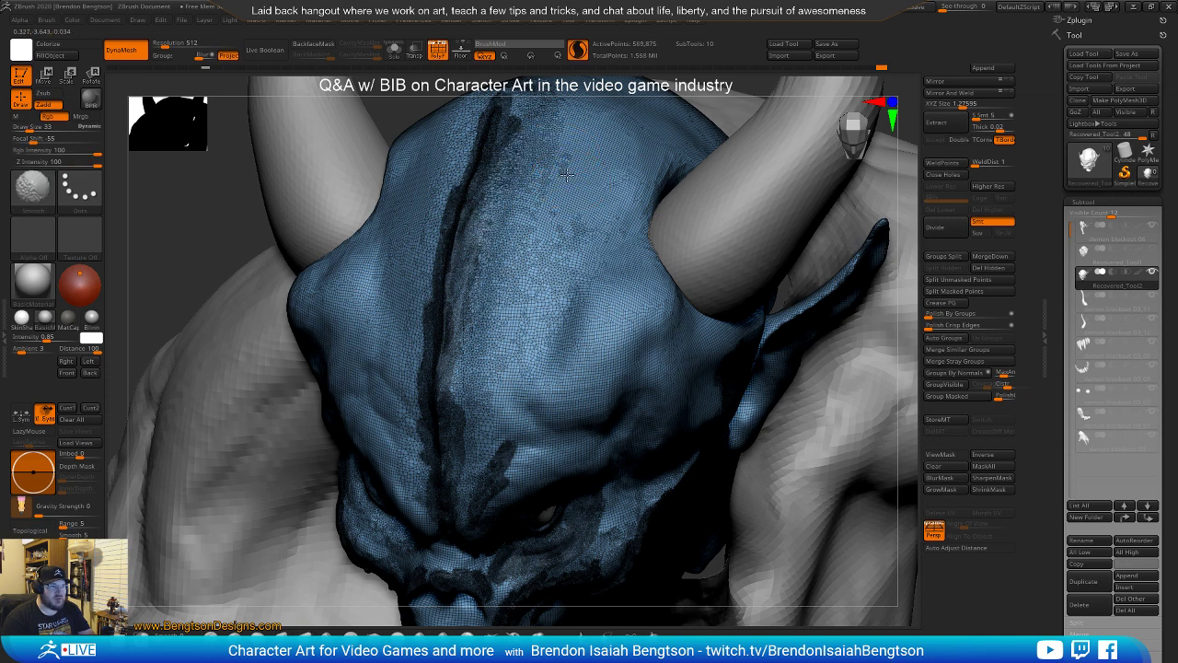
Set the draw size to 19 and smooth across the forehead between ridge and horn to refine its mesh density
key("space")
mouse_move(568, 172)
left_mouse_down()
mouse_move(542, 315)
mouse_move(606, 189)
mouse_move(610, 132)
mouse_move(550, 140)
mouse_move(506, 377)
mouse_move(600, 238)
mouse_move(633, 147)
mouse_move(617, 250)
mouse_move(538, 326)
left_mouse_up()
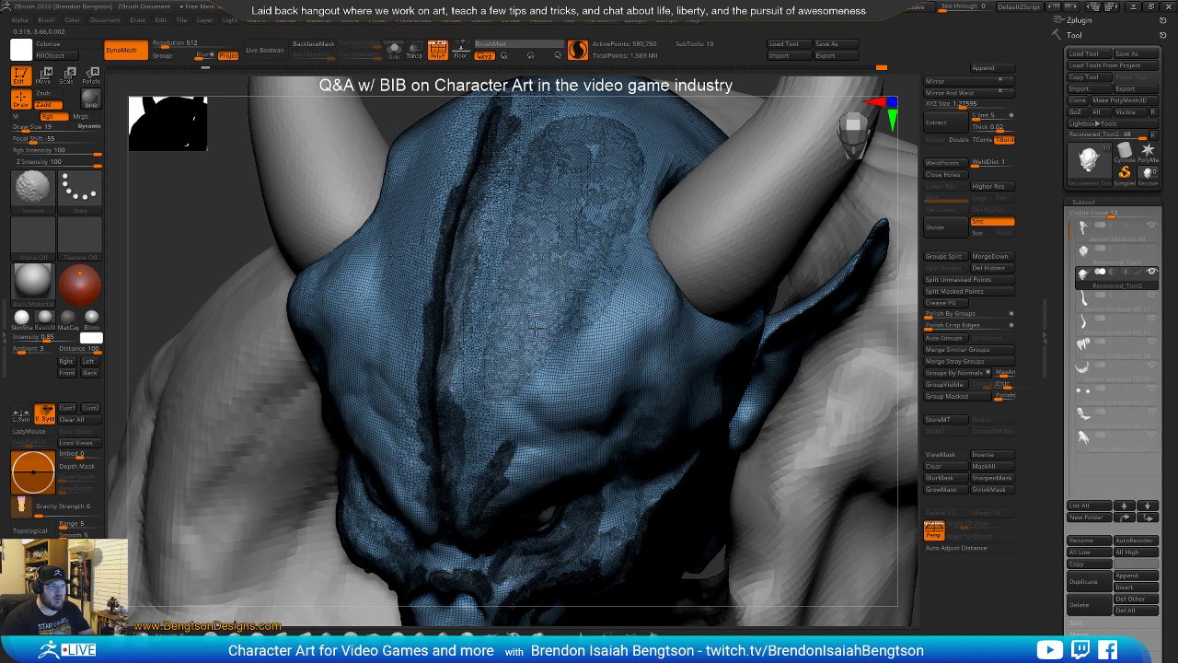
left_click_drag(510, 210, 526, 148, "shift")
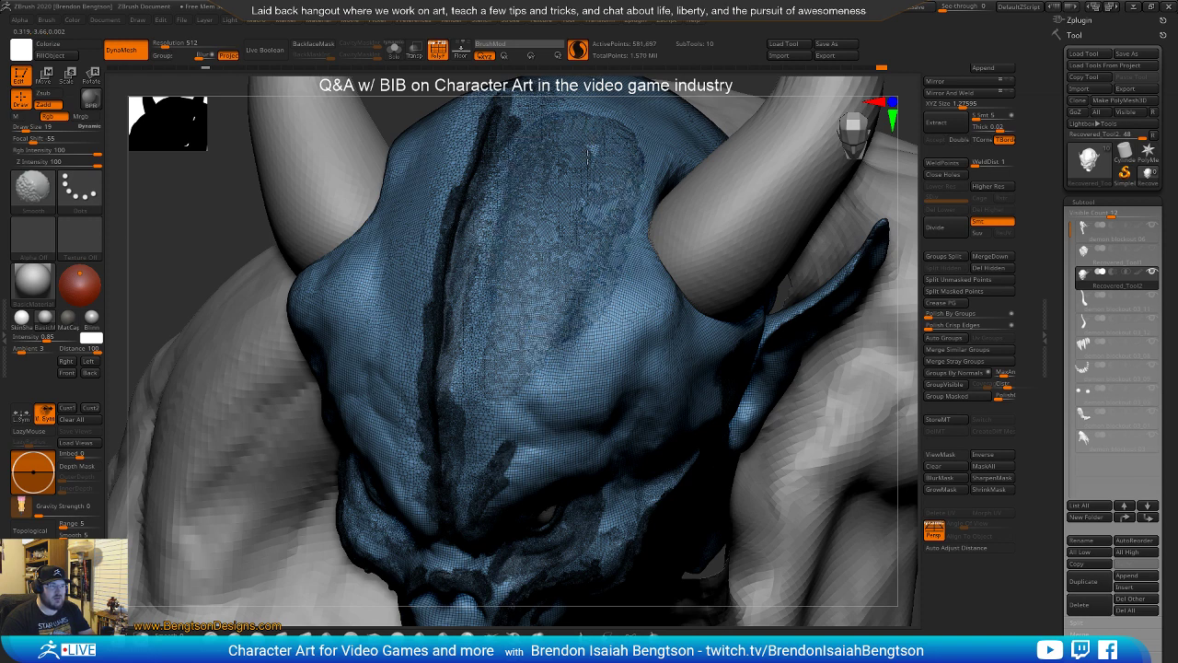
left_click_drag(498, 201, 482, 305)
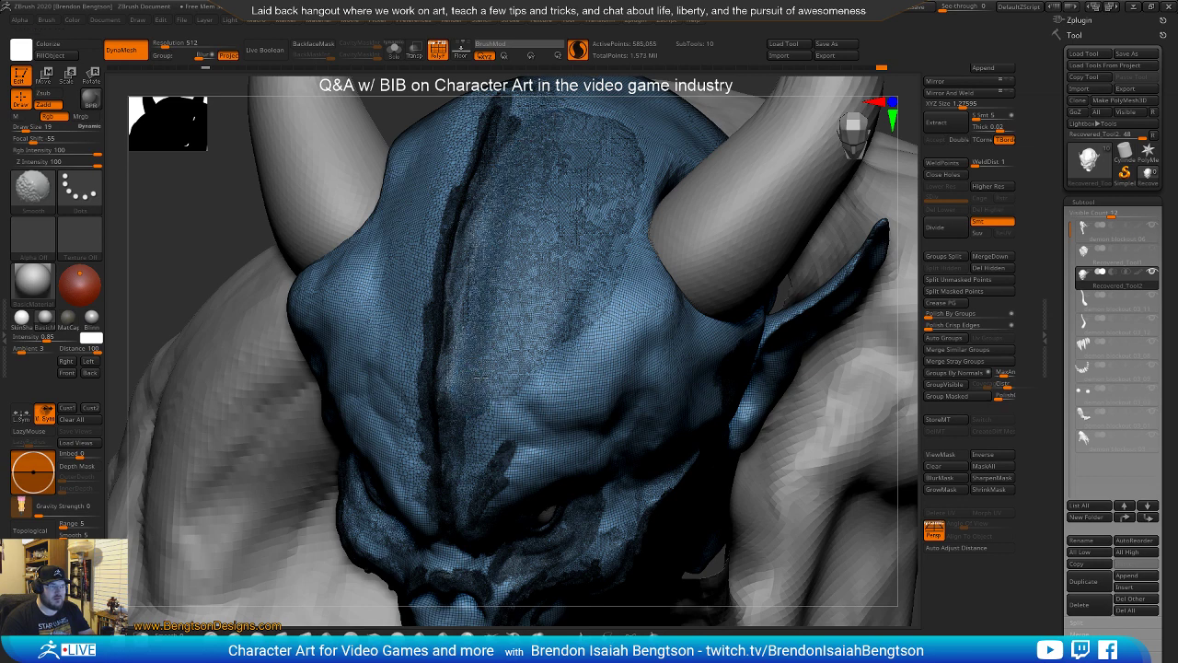
left_click_drag(533, 369, 586, 310)
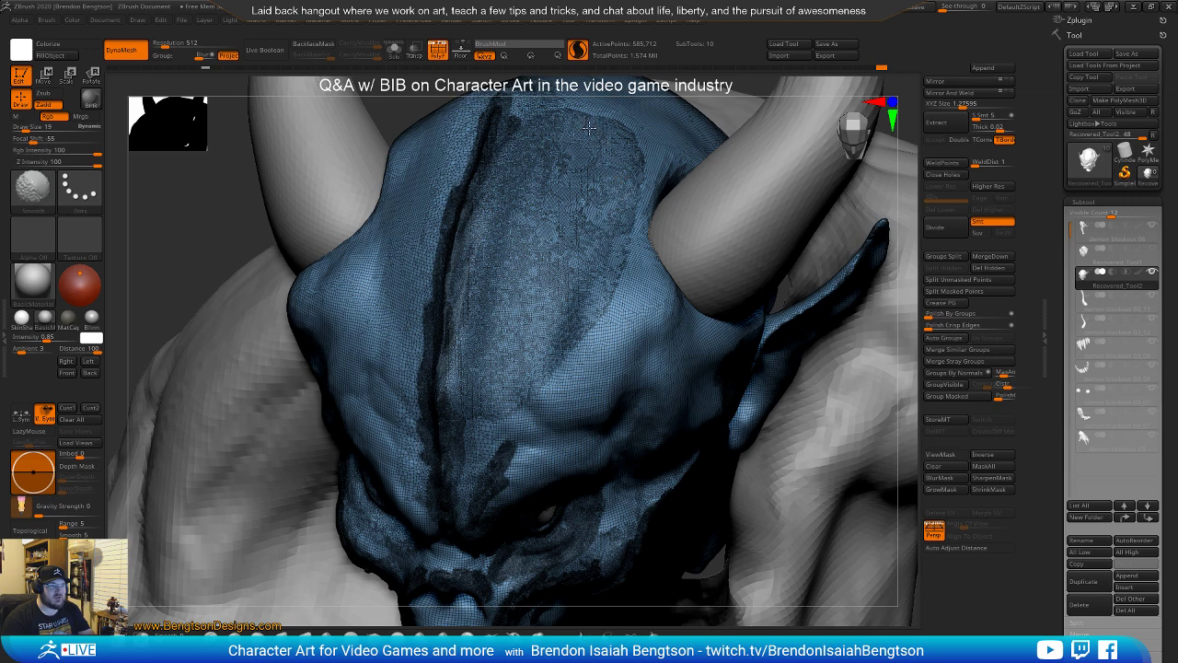
Set the draw size to 9 and smooth over the forehead patch beside the centre ridge to make its mesh denser
left_click(576, 52)
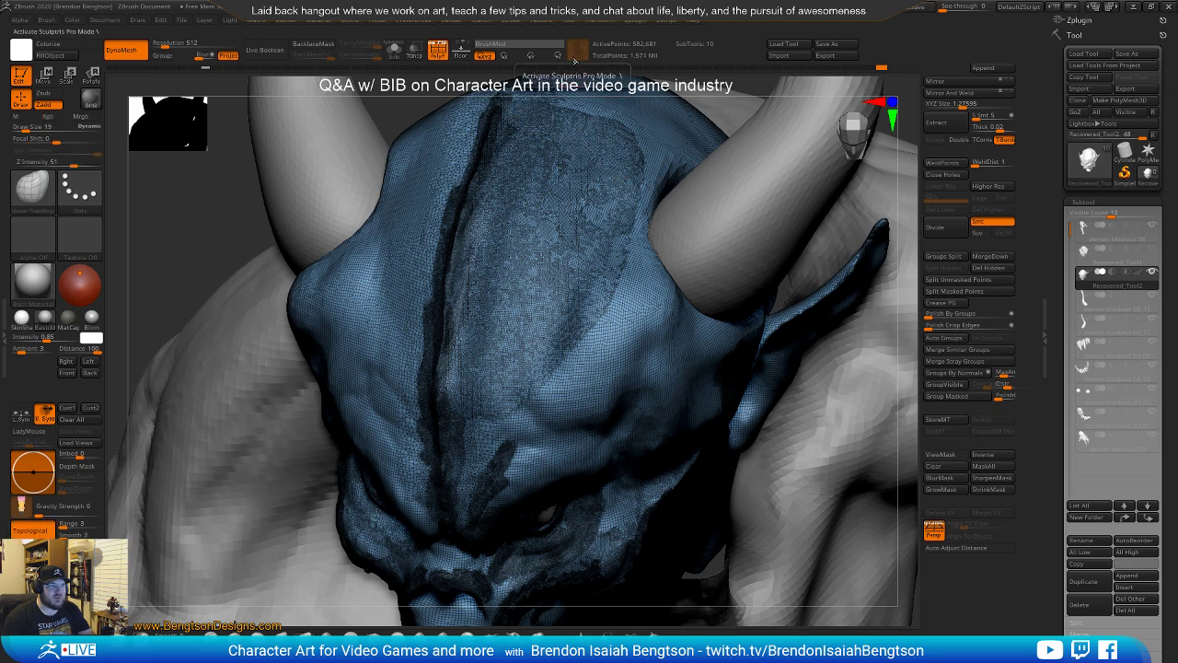
right_click_drag(526, 306, 542, 245)
right_click_drag(605, 147, 582, 265, "ctrl")
mouse_move(549, 306)
right_mouse_down()
mouse_move(563, 315)
mouse_move(554, 288)
right_mouse_up()
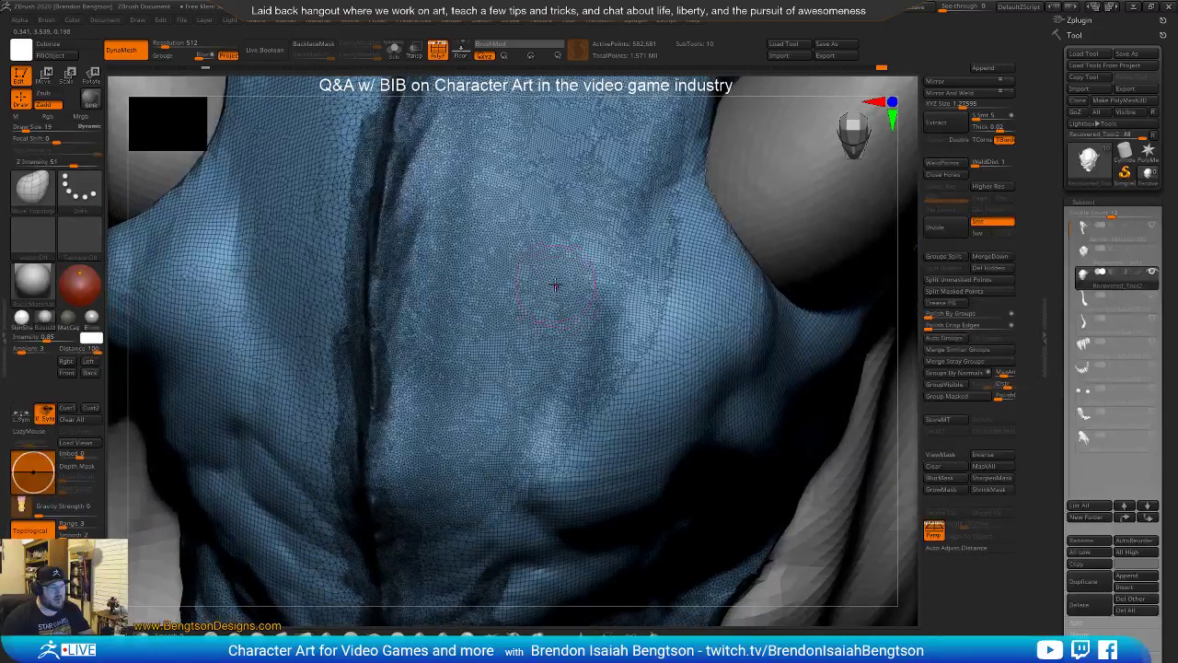
key("space")
mouse_move(566, 189)
left_mouse_down("shift")
mouse_move(528, 290)
mouse_move(518, 366)
mouse_move(575, 216)
mouse_move(626, 147)
mouse_move(617, 202)
mouse_move(511, 428)
mouse_move(483, 451)
mouse_move(531, 244)
left_mouse_up("shift")
left_click_drag(577, 147, 598, 112, "shift")
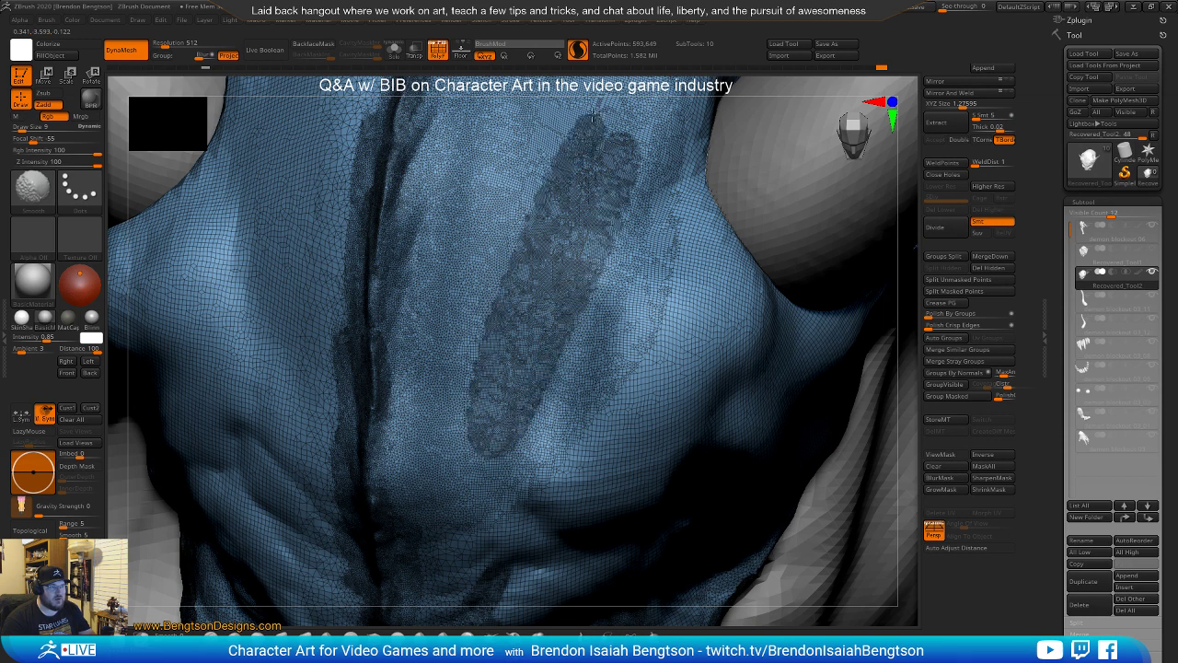
mouse_move(514, 225)
left_mouse_down("shift")
mouse_move(468, 397)
mouse_move(461, 391)
left_mouse_up("shift")
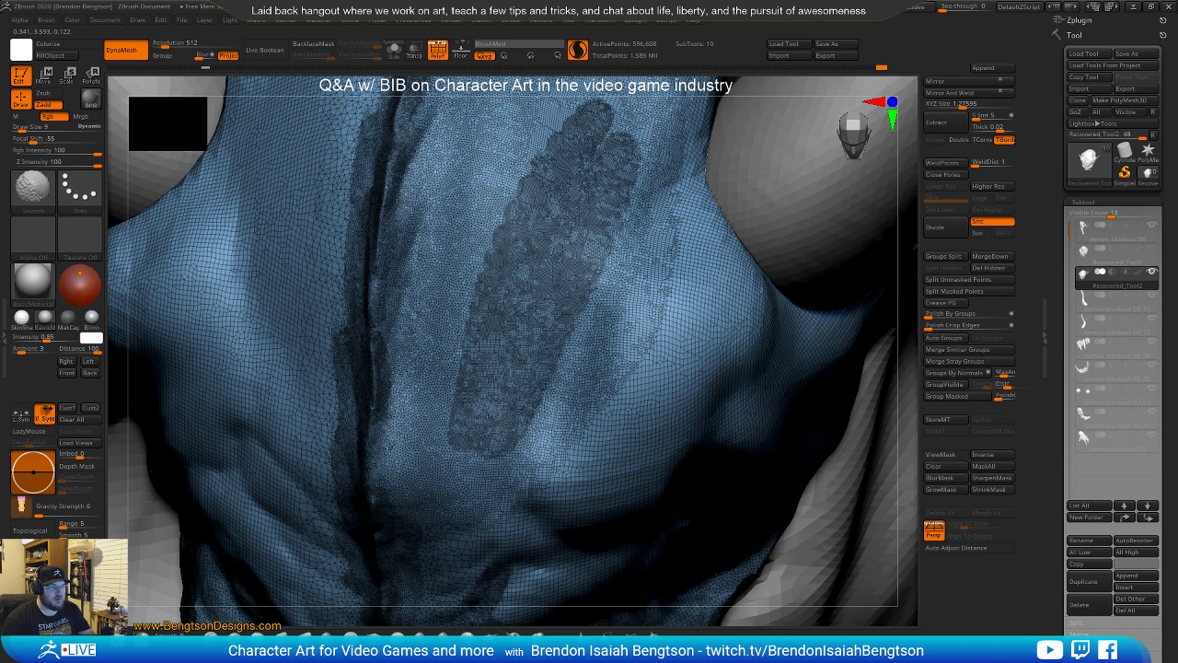
mouse_move(491, 223)
left_mouse_down("shift")
mouse_move(572, 98)
mouse_move(493, 177)
mouse_move(463, 262)
mouse_move(449, 426)
mouse_move(444, 258)
mouse_move(488, 160)
mouse_move(560, 83)
left_mouse_up("shift")
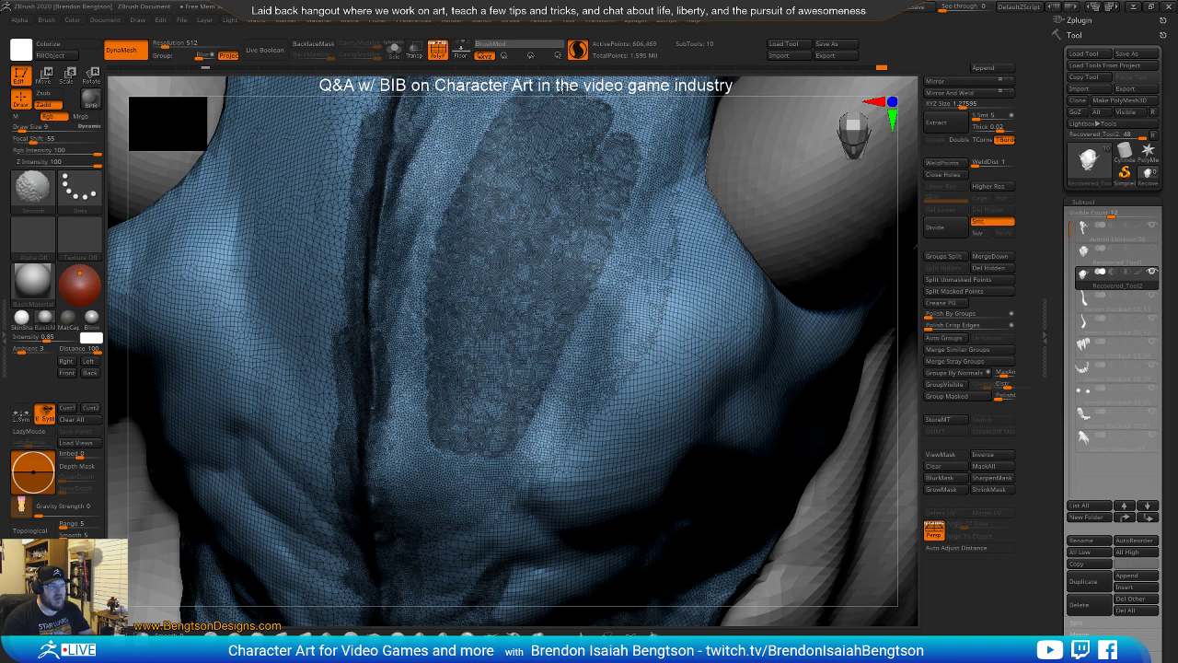
mouse_move(643, 129)
left_mouse_down("shift")
mouse_move(634, 221)
mouse_move(599, 312)
mouse_move(547, 414)
mouse_move(480, 487)
left_mouse_up("shift")
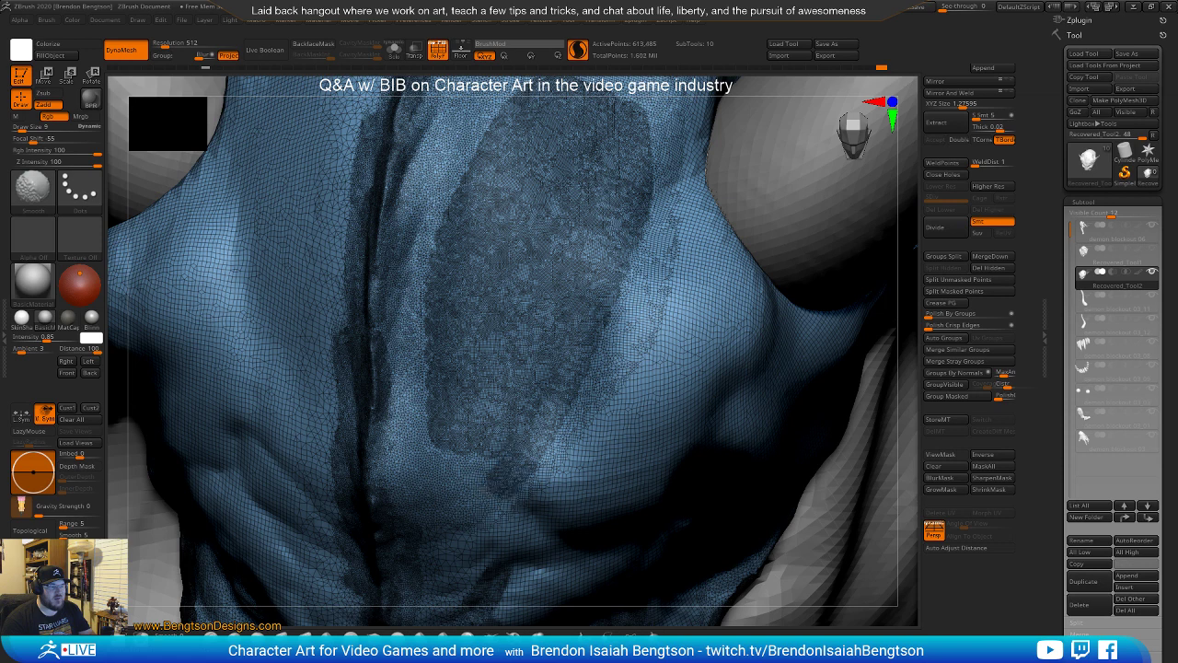
left_click_drag(449, 448, 440, 430, "shift")
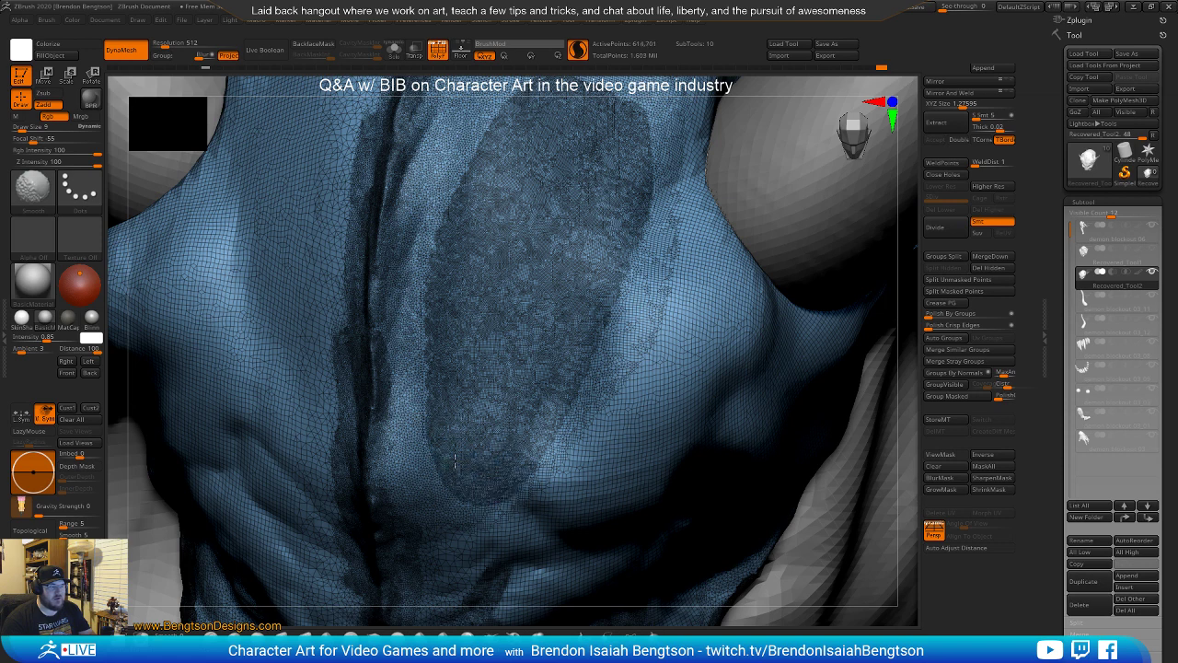
mouse_move(421, 366)
left_mouse_down("shift")
mouse_move(439, 226)
mouse_move(521, 107)
left_mouse_up("shift")
Turn off the polygon wireframe on the demon's head
right_click_drag(529, 362, 534, 333, "ctrl")
key("shift+f")
right_click_drag(836, 399, 522, 324, "ctrl")
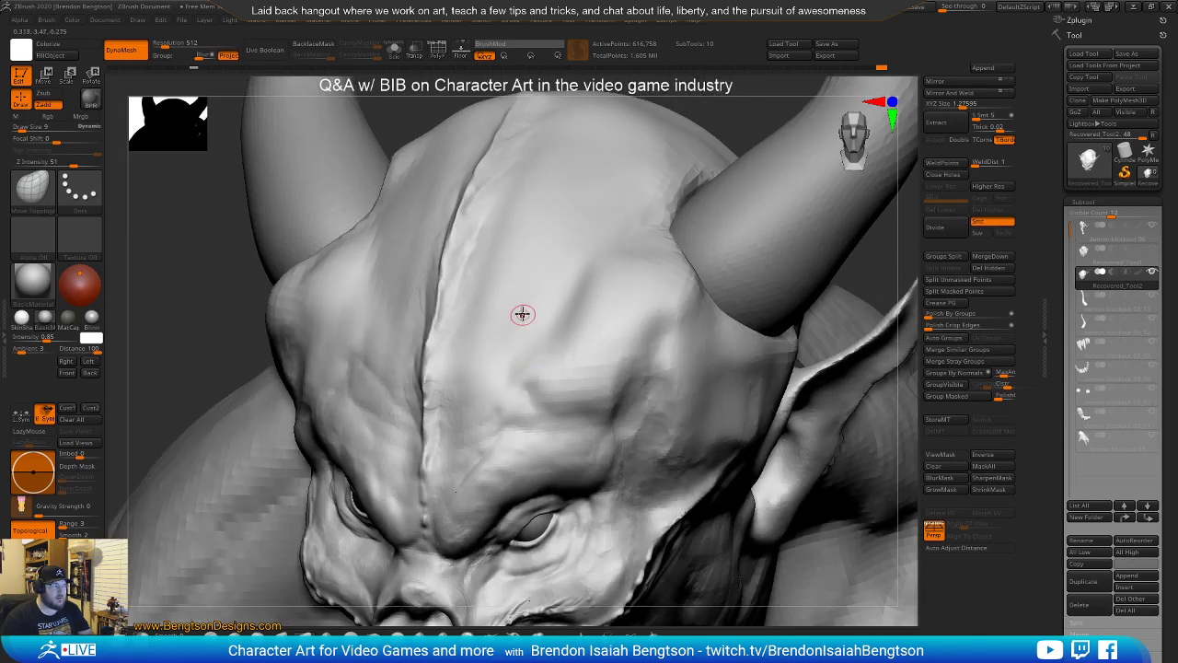
Switch to the Standard brush with the DragRect stroke and a speckled dot alpha
left_click(175, 646)
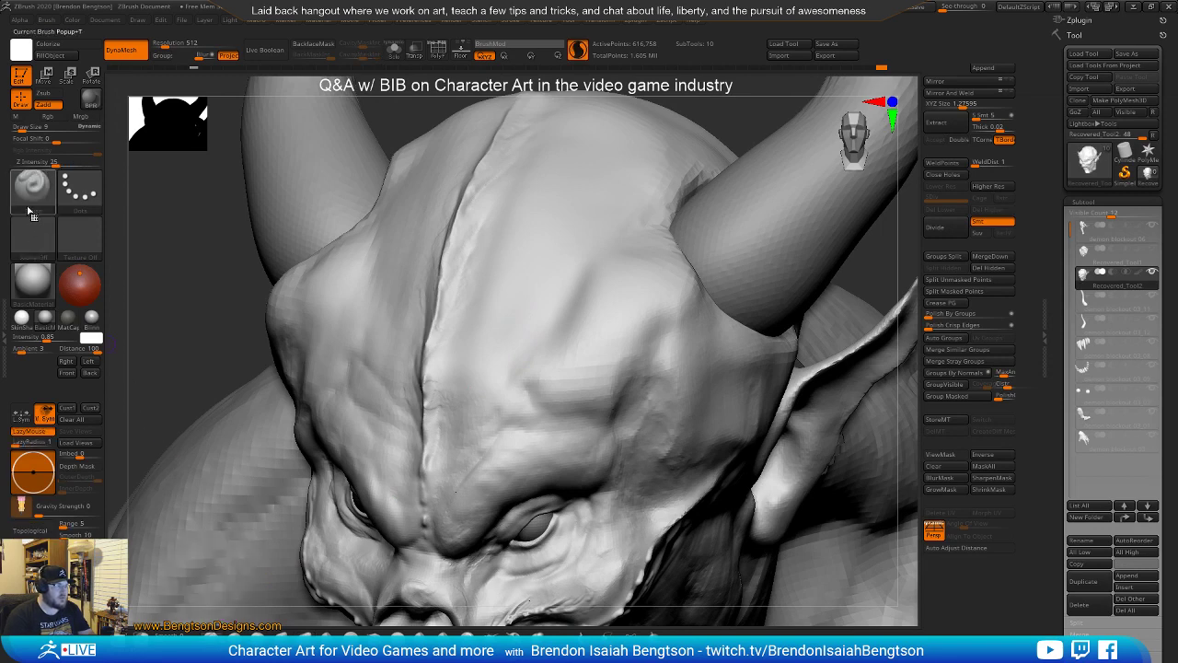
left_click(87, 201)
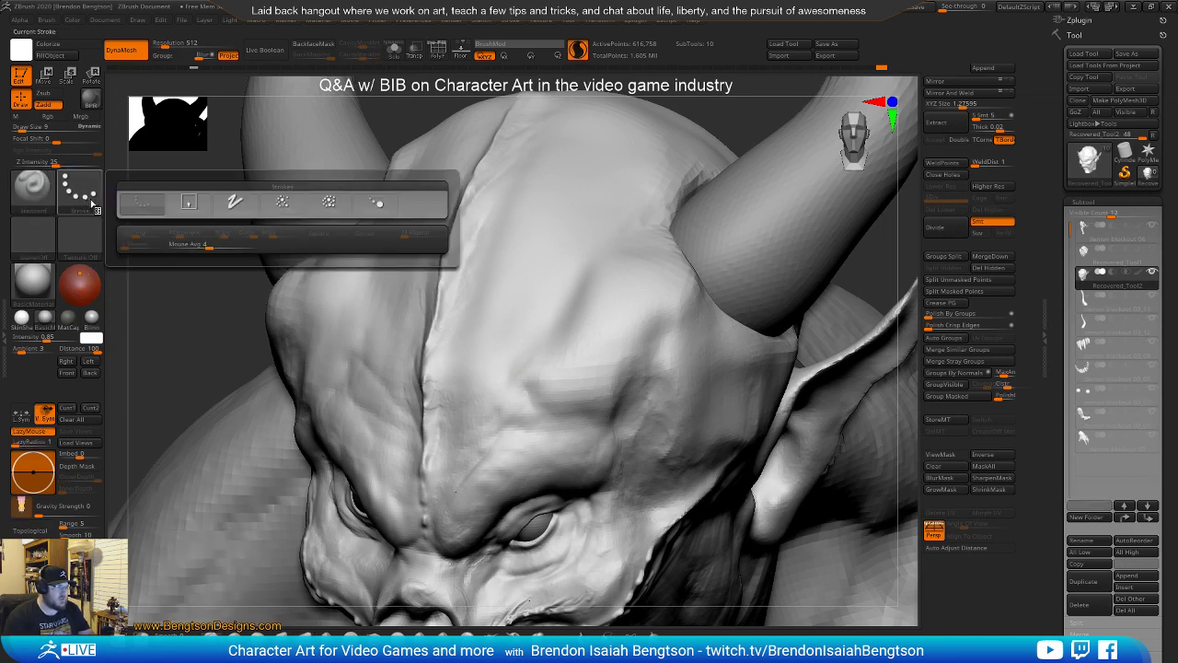
left_click(193, 204)
left_click(46, 237)
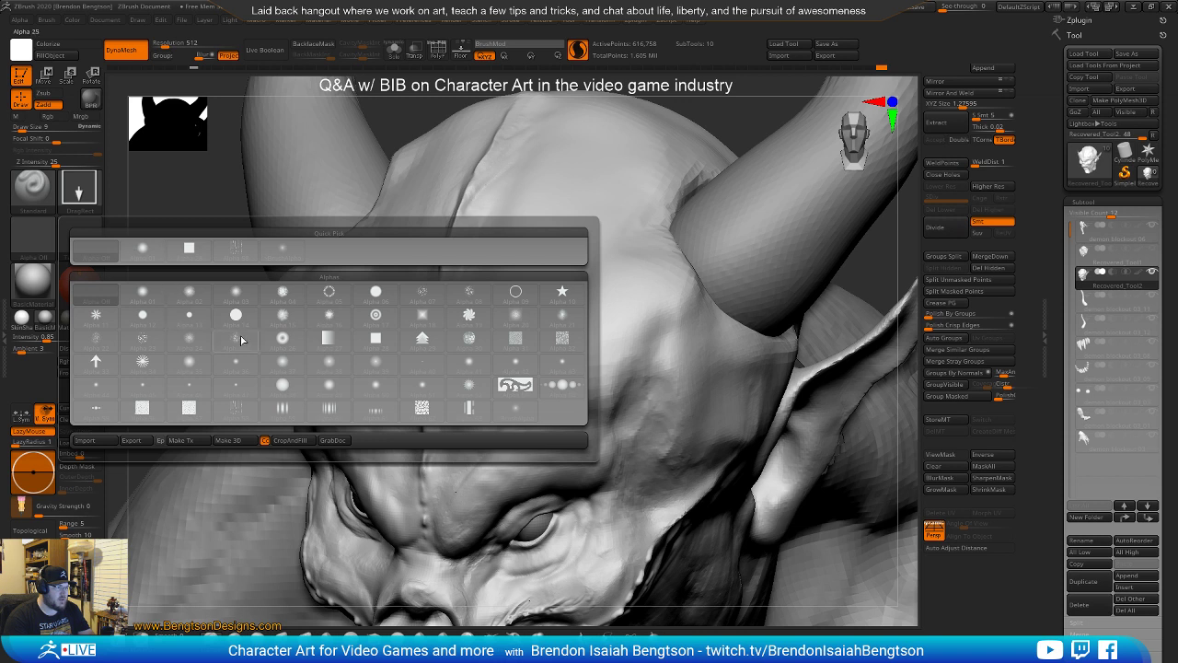
mouse_move(417, 296)
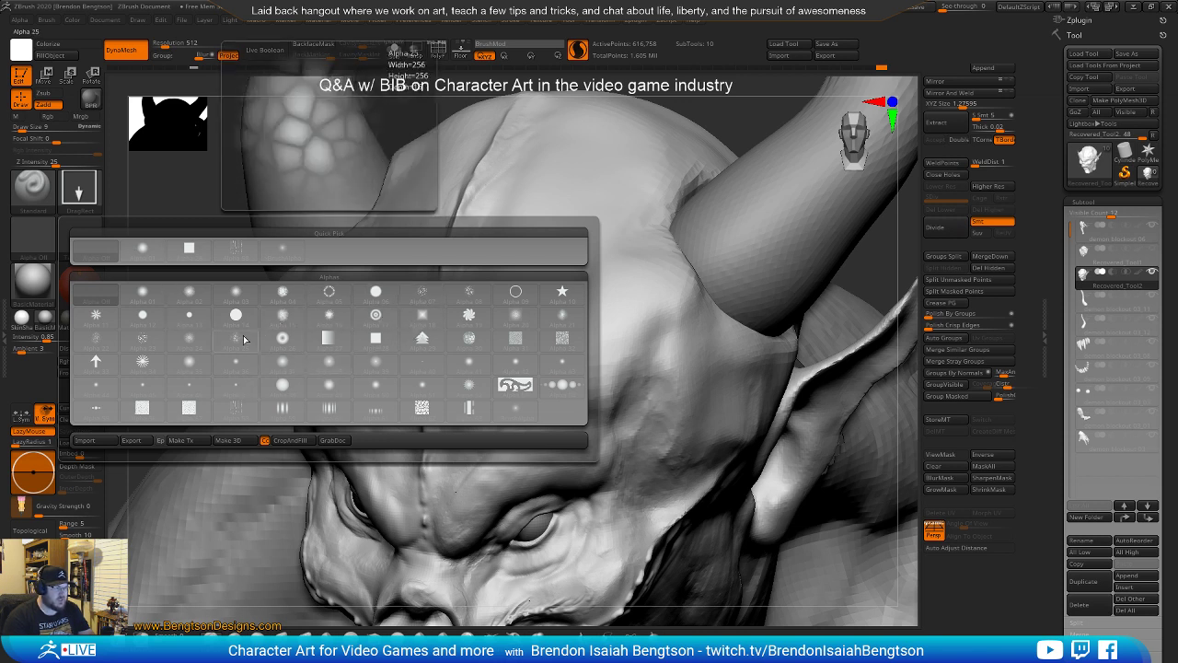
left_click(138, 341)
Set the draw size to 26 and the Z intensity to 13 while testing the speckled stamp on the forehead
right_click_drag(536, 248, 555, 350)
key("space")
mouse_move(540, 182)
left_mouse_down()
mouse_move(555, 232)
mouse_move(531, 273)
mouse_move(549, 274)
left_mouse_up()
key("ctrl+z")
key("space")
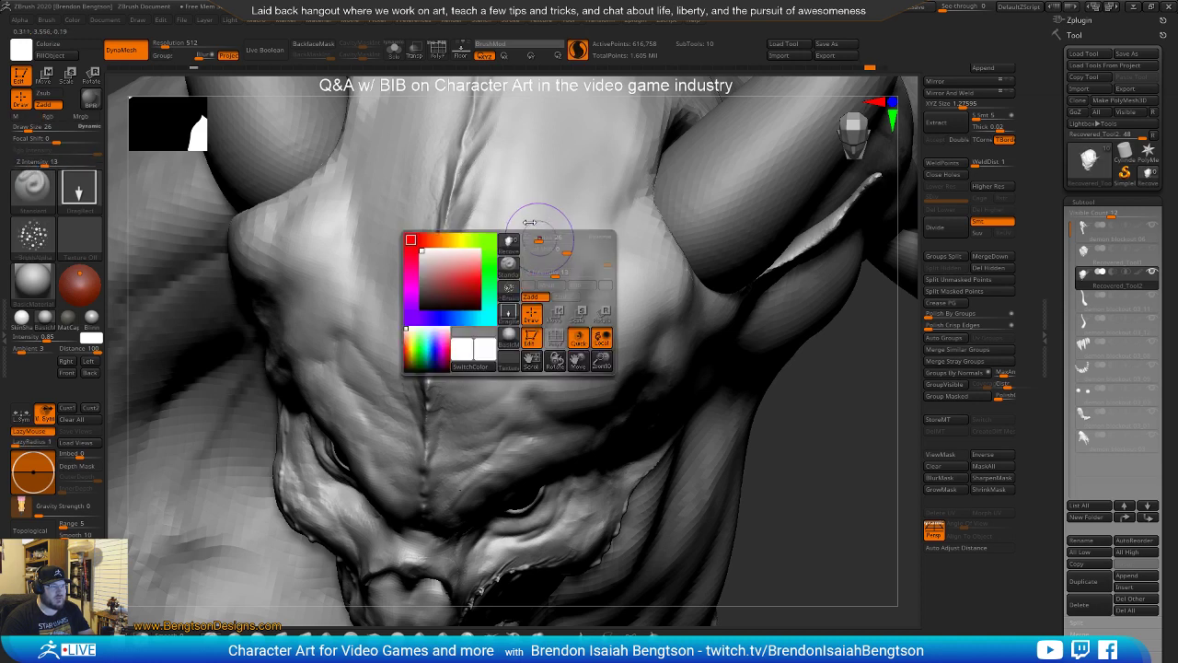
mouse_move(540, 182)
left_mouse_down()
mouse_move(544, 236)
mouse_move(518, 297)
mouse_move(471, 245)
mouse_move(510, 244)
left_mouse_up()
Try dragging out speckled bump stamps at the brow and across the forehead, and undo them
right_click_drag(550, 155, 434, 402)
key("ctrl+z")
left_click_drag(444, 381, 411, 398)
left_click_drag(448, 317, 562, 352)
right_click_drag(439, 410, 477, 520, "ctrl")
key("ctrl+z")
right_click_drag(477, 520, 448, 263, "alt")
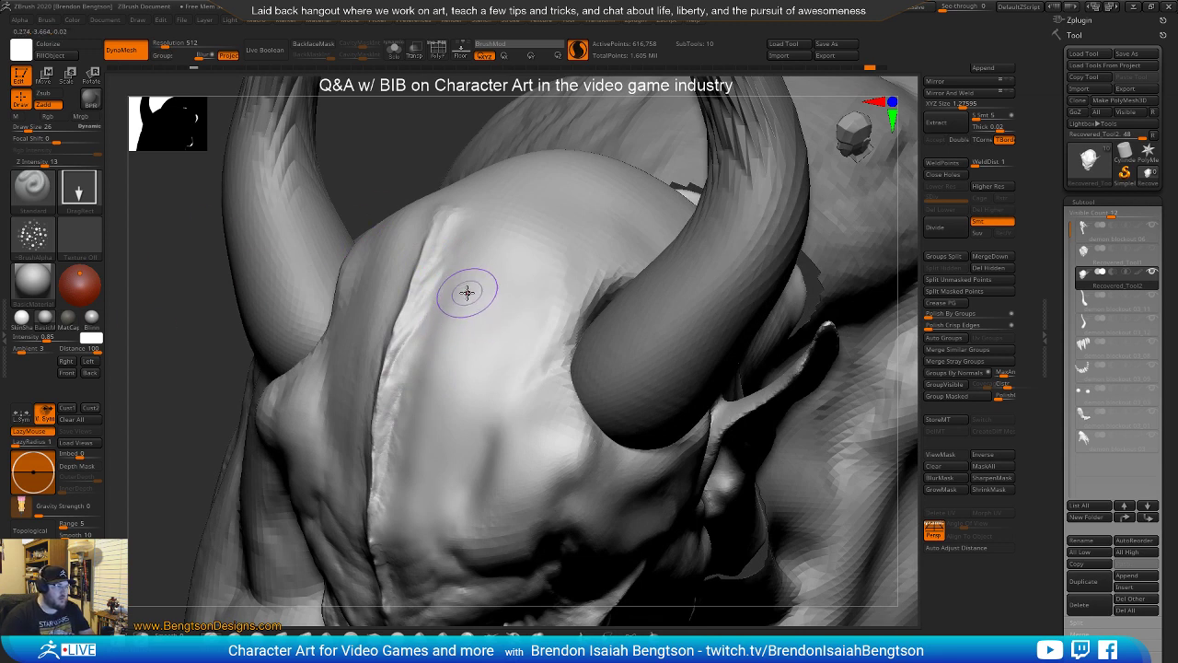
Try placing the speckled alpha on the crown with the DragDot stroke, and undo it
left_click(78, 186)
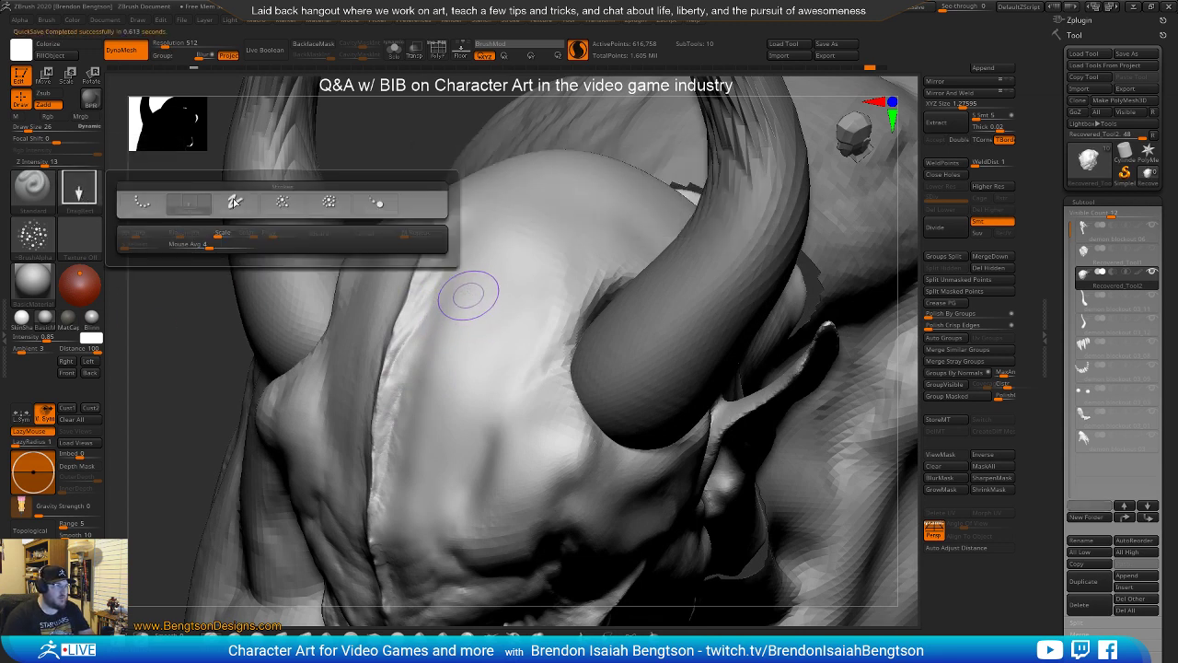
left_click(378, 206)
left_click_drag(494, 303, 478, 344)
left_click_drag(460, 394, 512, 285)
key("ctrl+z")
Switch to the Spray stroke, set the draw size to 48 and spray speckled skin texture onto the crown
left_click(80, 192)
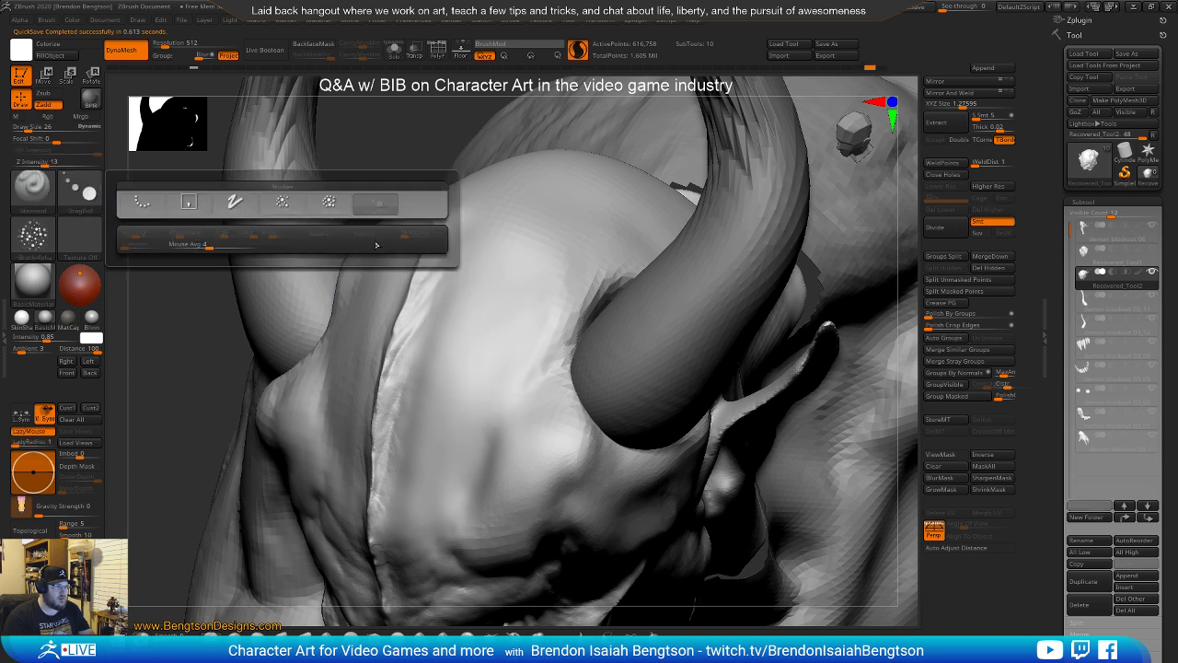
left_click(282, 204)
key("space")
left_click_drag(478, 302, 474, 337)
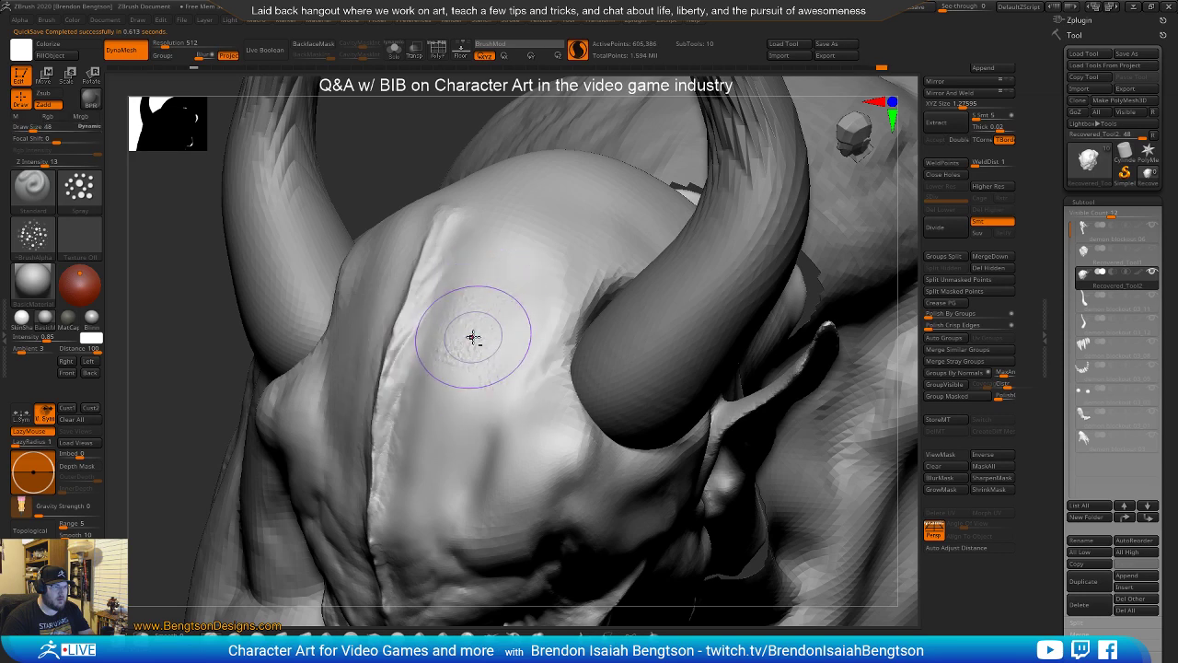
Try spraying a fine bump texture over the forehead beside the central ridge and show the mesh wireframe
left_click_drag(497, 285, 453, 335, "alt")
mouse_move(455, 340)
right_mouse_down()
mouse_move(478, 392)
mouse_move(476, 378)
right_mouse_up()
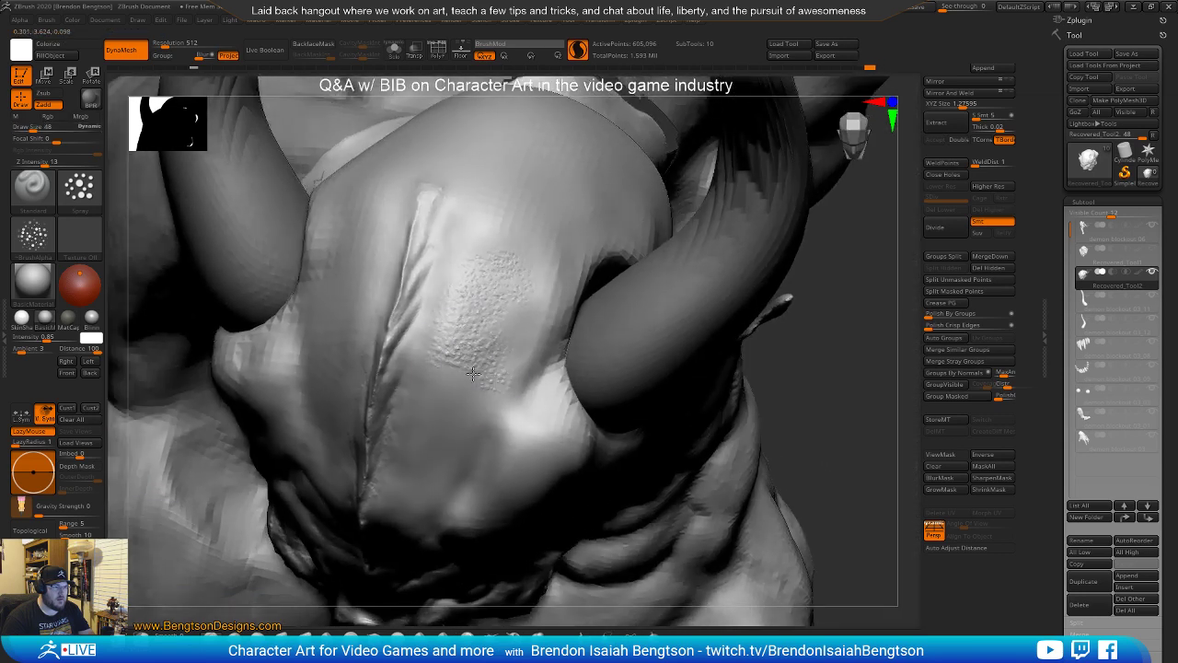
left_click_drag(455, 371, 515, 364)
left_click_drag(505, 307, 503, 324)
mouse_move(501, 326)
left_mouse_down()
mouse_move(488, 320)
mouse_move(494, 246)
mouse_move(521, 249)
mouse_move(466, 355)
mouse_move(473, 408)
mouse_move(460, 346)
left_mouse_up()
mouse_move(477, 403)
right_mouse_down()
mouse_move(468, 360)
mouse_move(471, 439)
mouse_move(463, 410)
right_mouse_up()
key("shift+f")
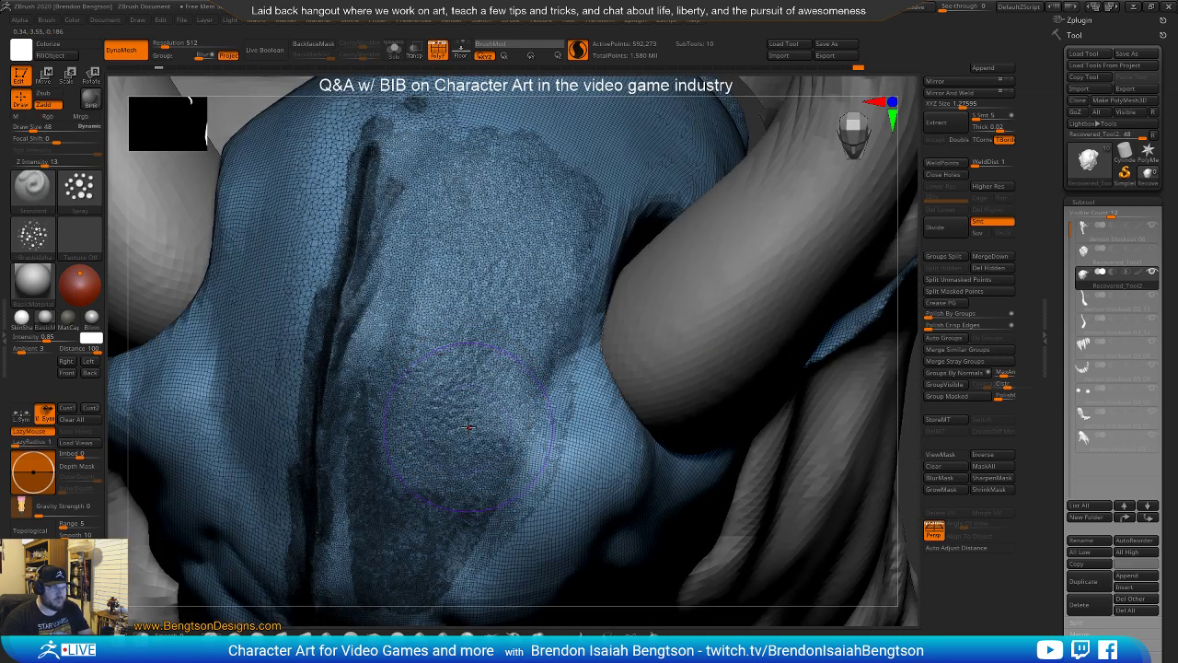
Undo the recent texture strokes and mesh edits on the forehead
key("ctrl+z")
key("ctrl+z")
key("ctrl+z")
key("ctrl+z")
key("ctrl+z")
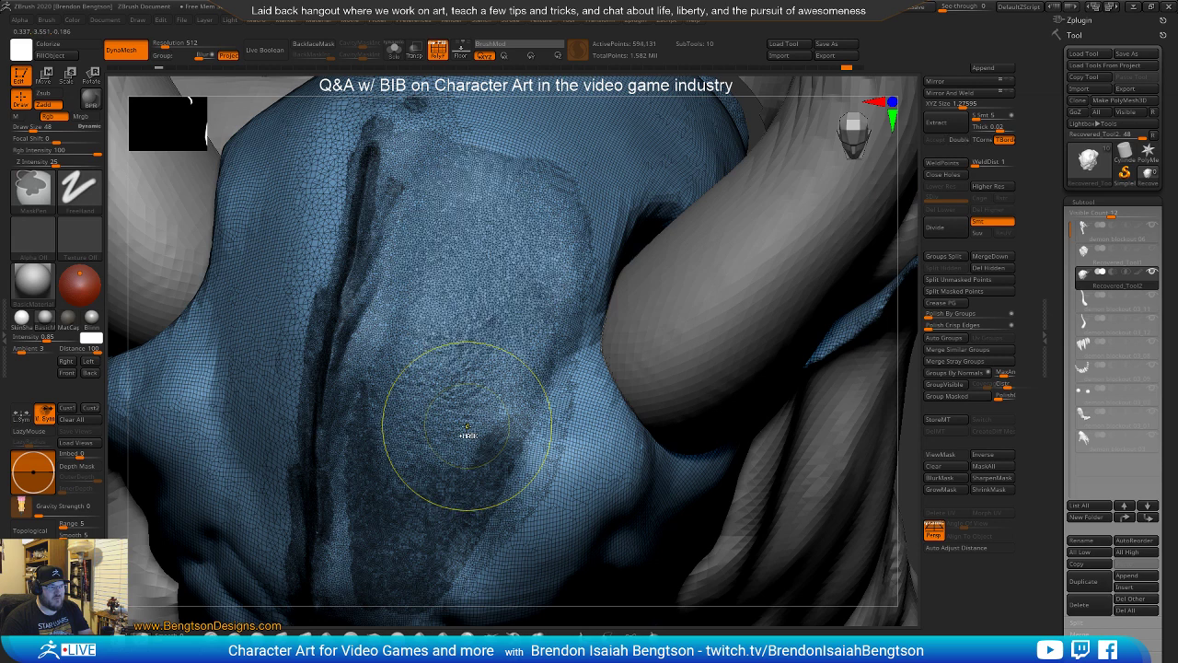
key("ctrl+z")
key("ctrl+z")
key("ctrl+z")
key("ctrl+z")
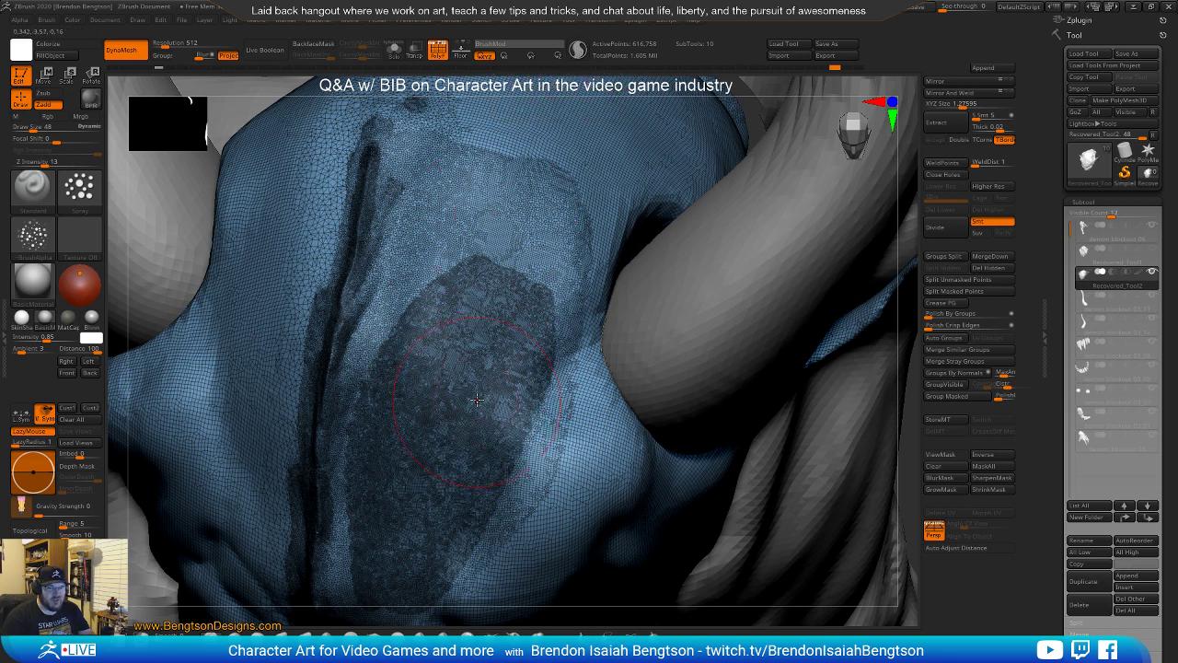
Hide the wireframe and spray a dense bump texture on the forehead beside the central ridge
key("shift+f")
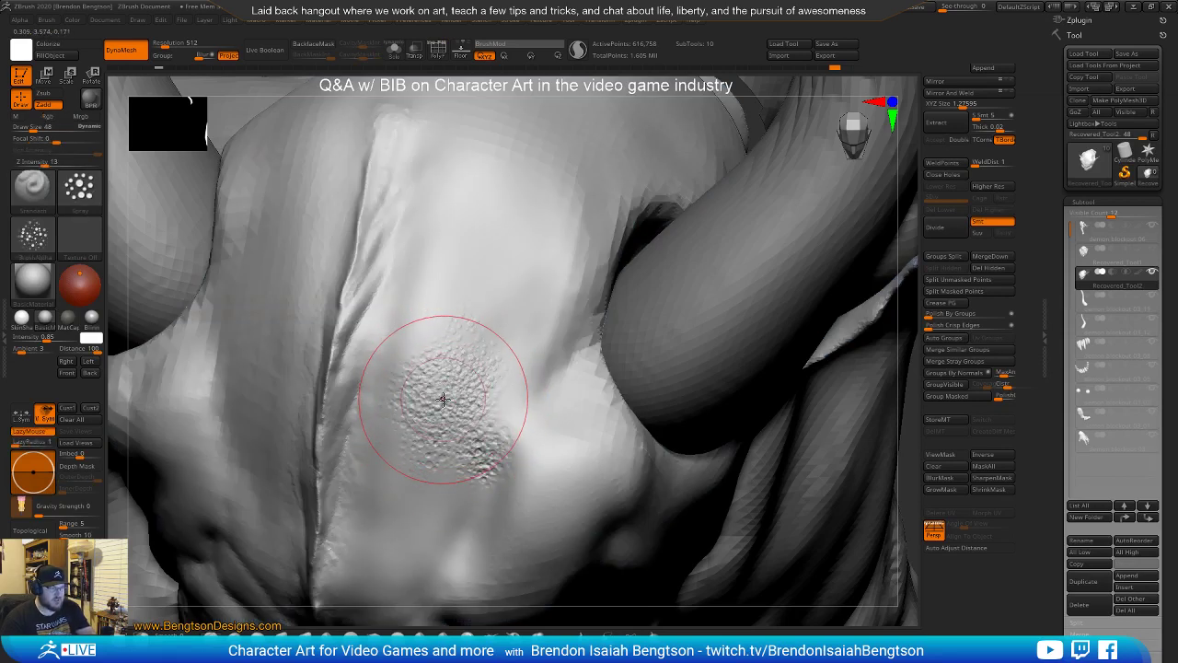
mouse_move(452, 400)
left_mouse_down()
mouse_move(460, 368)
mouse_move(442, 412)
left_mouse_up()
left_click_drag(420, 469, 431, 421)
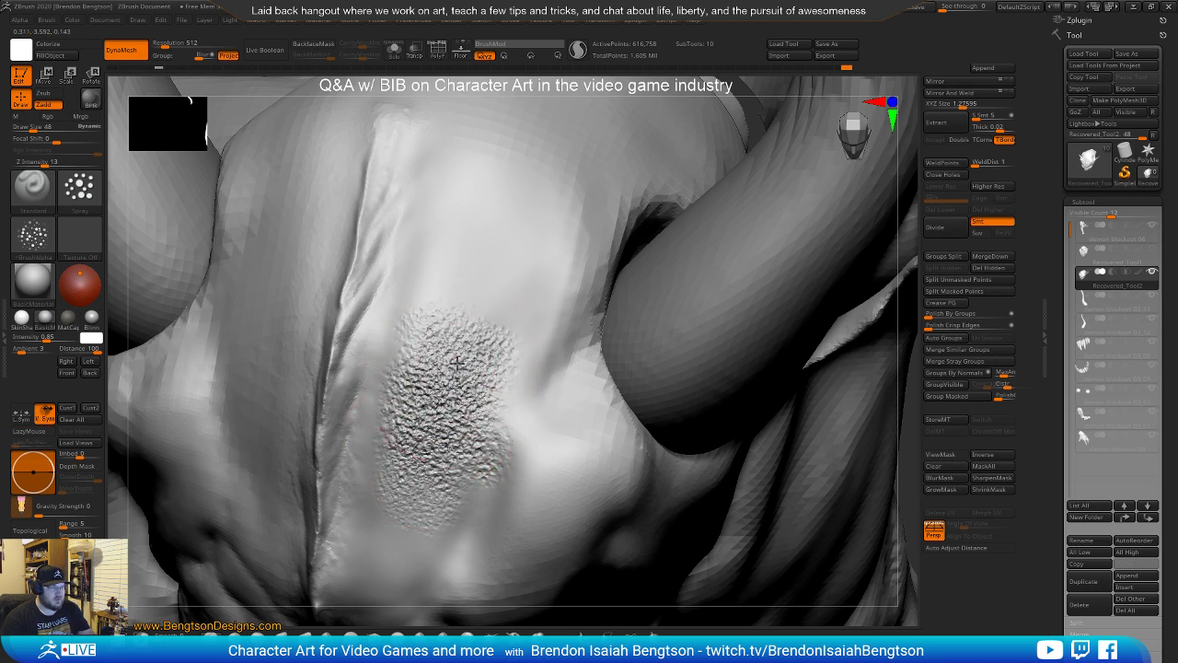
Flatten the peaks of the sprayed forehead texture with the Trim Dynamic brush at draw size 28
key("space")
left_click_drag(440, 374, 454, 389)
key("b")
key("c")
key("b")
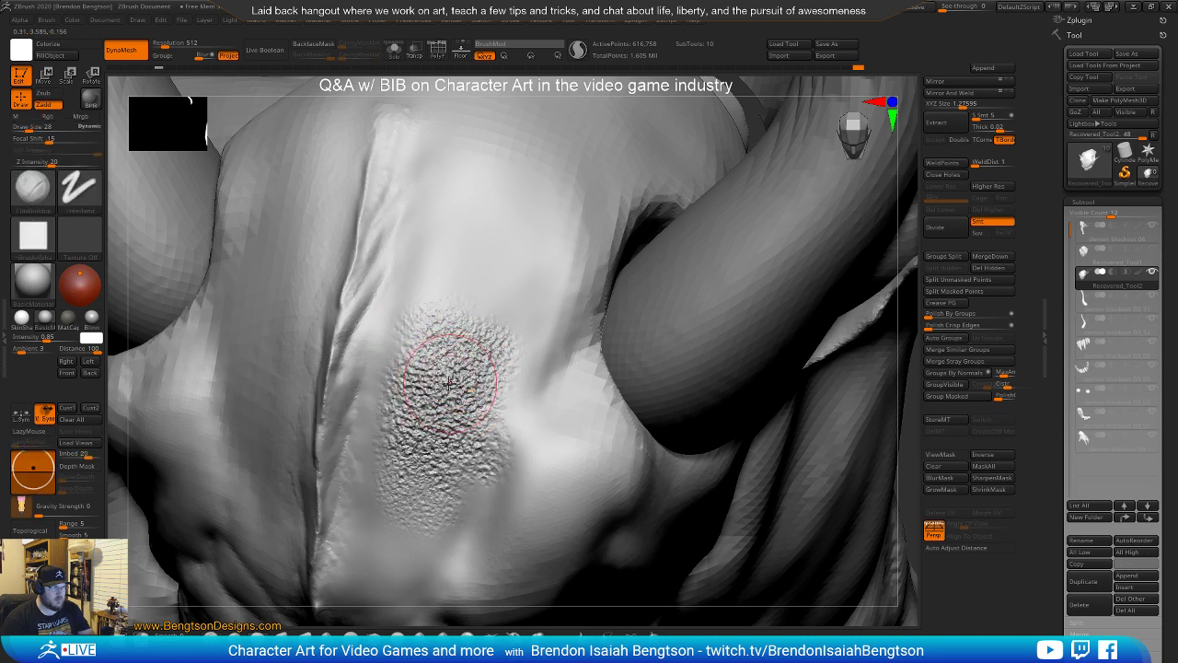
key("b")
key("t")
key("d")
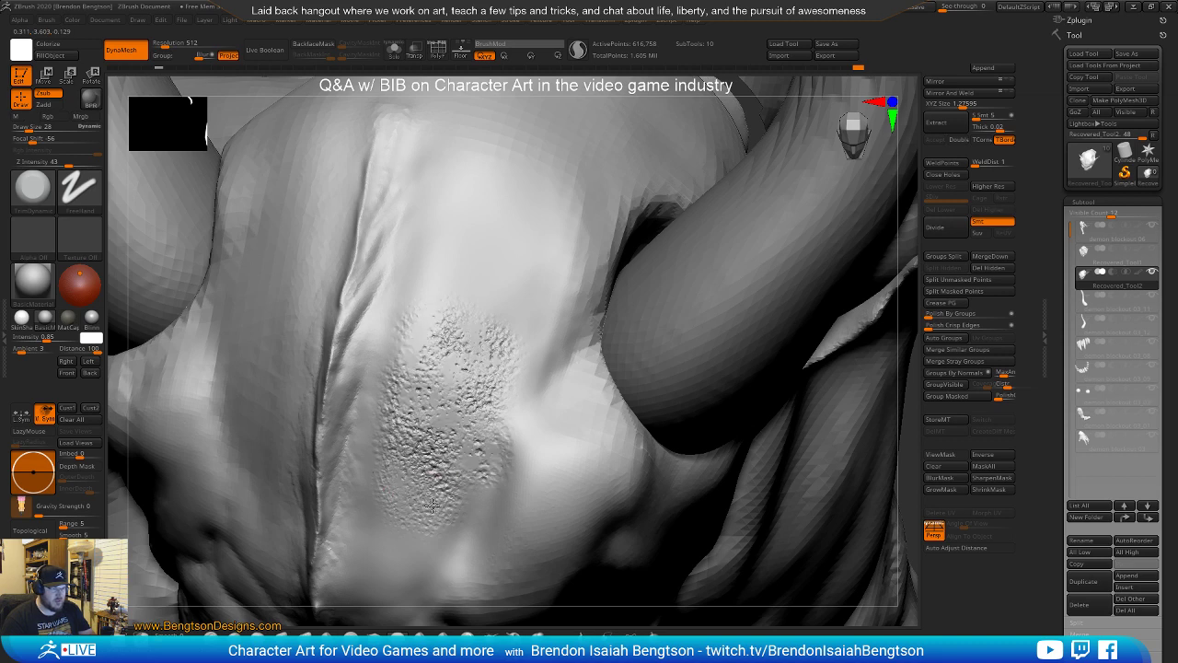
mouse_move(455, 467)
right_mouse_down()
mouse_move(440, 460)
mouse_move(447, 448)
mouse_move(464, 461)
mouse_move(459, 488)
mouse_move(442, 479)
mouse_move(470, 474)
mouse_move(449, 488)
mouse_move(426, 446)
right_mouse_up()
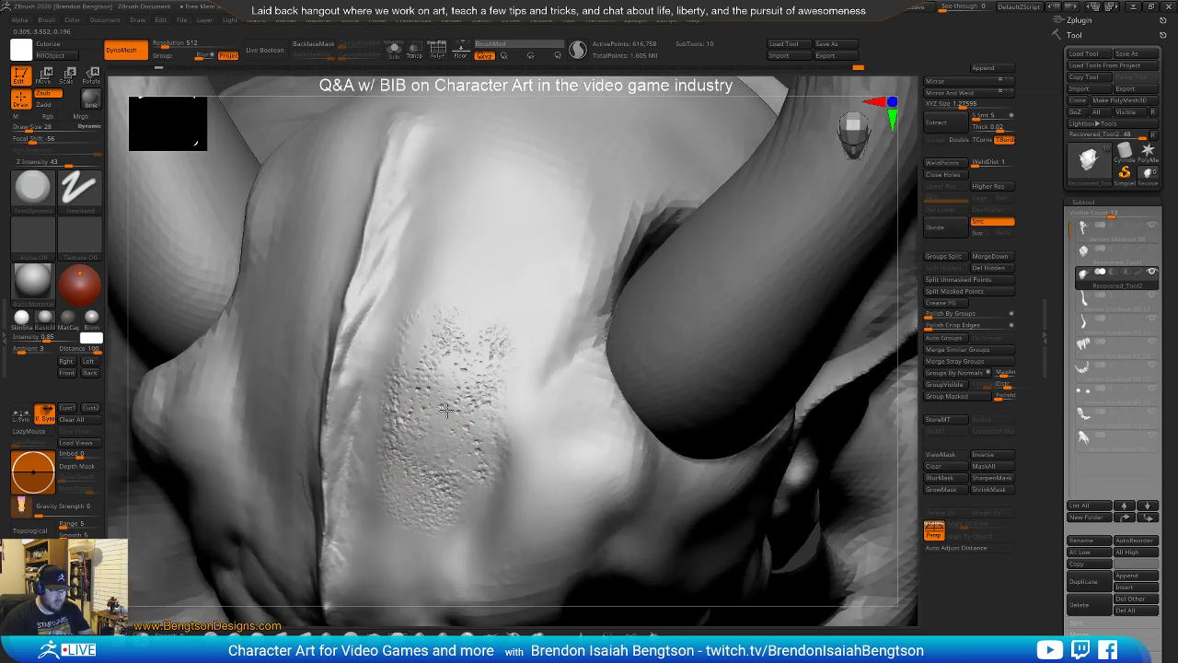
Smooth down the trimmed texture on the forehead and undo the last stroke
mouse_move(451, 503)
right_mouse_down()
mouse_move(460, 455)
mouse_move(475, 489)
mouse_move(466, 507)
mouse_move(449, 480)
mouse_move(458, 460)
right_mouse_up()
mouse_move(426, 344)
left_mouse_down("shift")
mouse_move(433, 359)
mouse_move(458, 360)
mouse_move(446, 396)
mouse_move(457, 341)
mouse_move(416, 381)
left_mouse_up("shift")
key("ctrl+z")
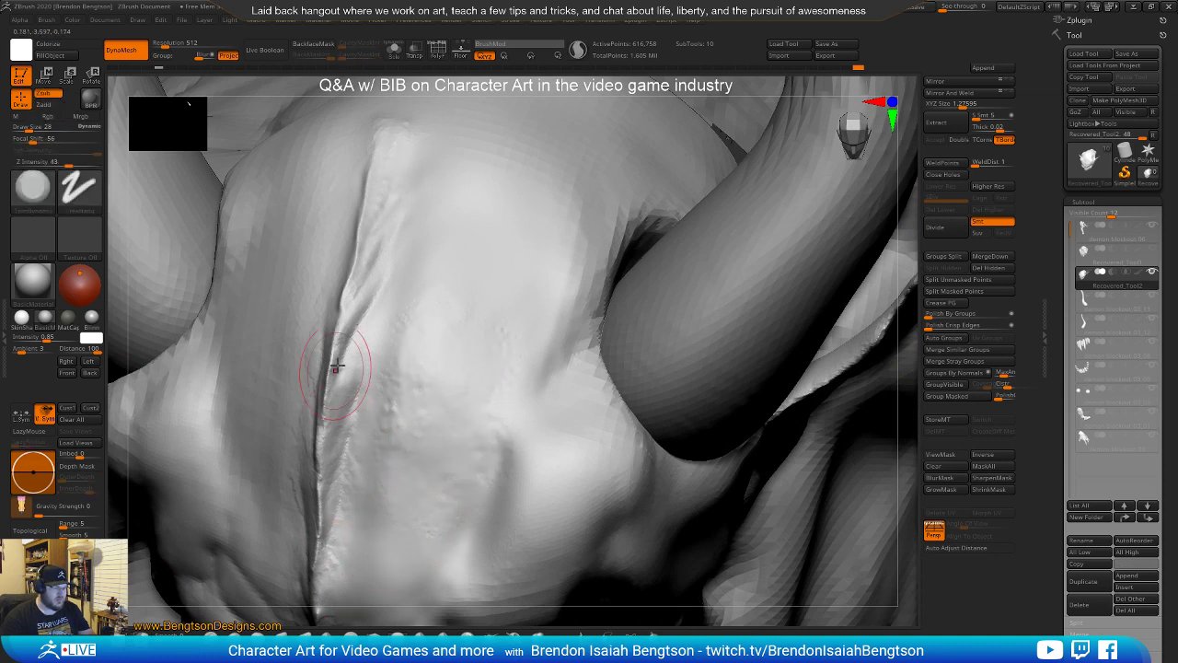
Set up the Displace brush with the DragRect stroke and the speckled dot alpha
left_click(498, 624)
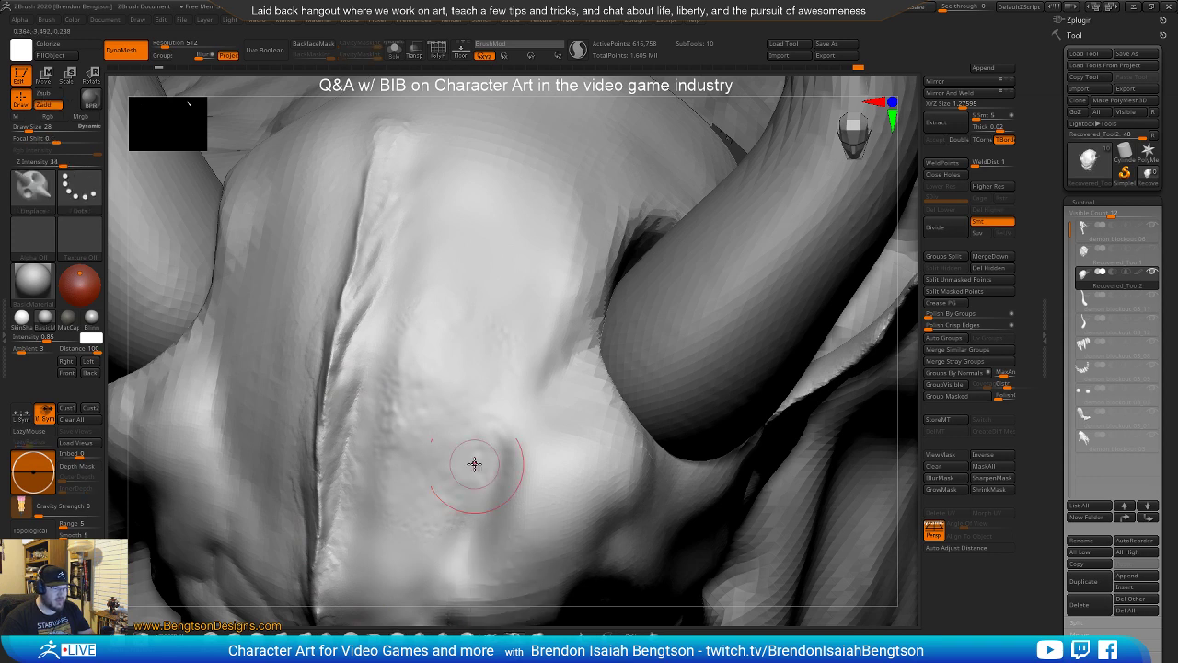
left_click(77, 195)
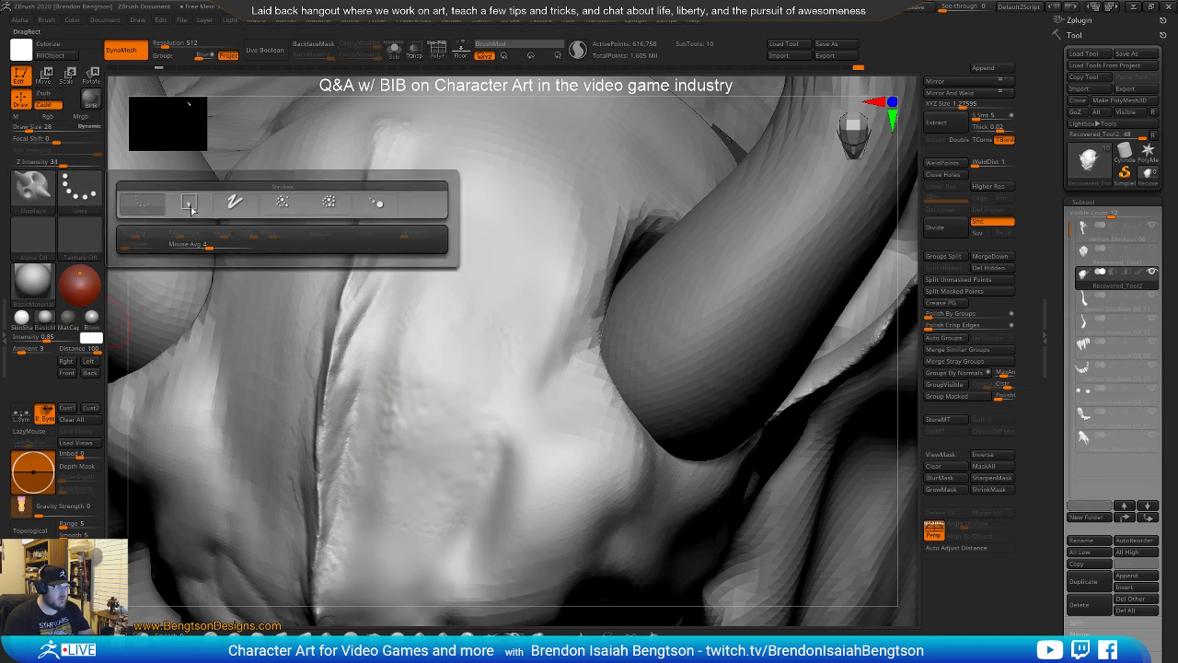
left_click(190, 204)
left_click(34, 238)
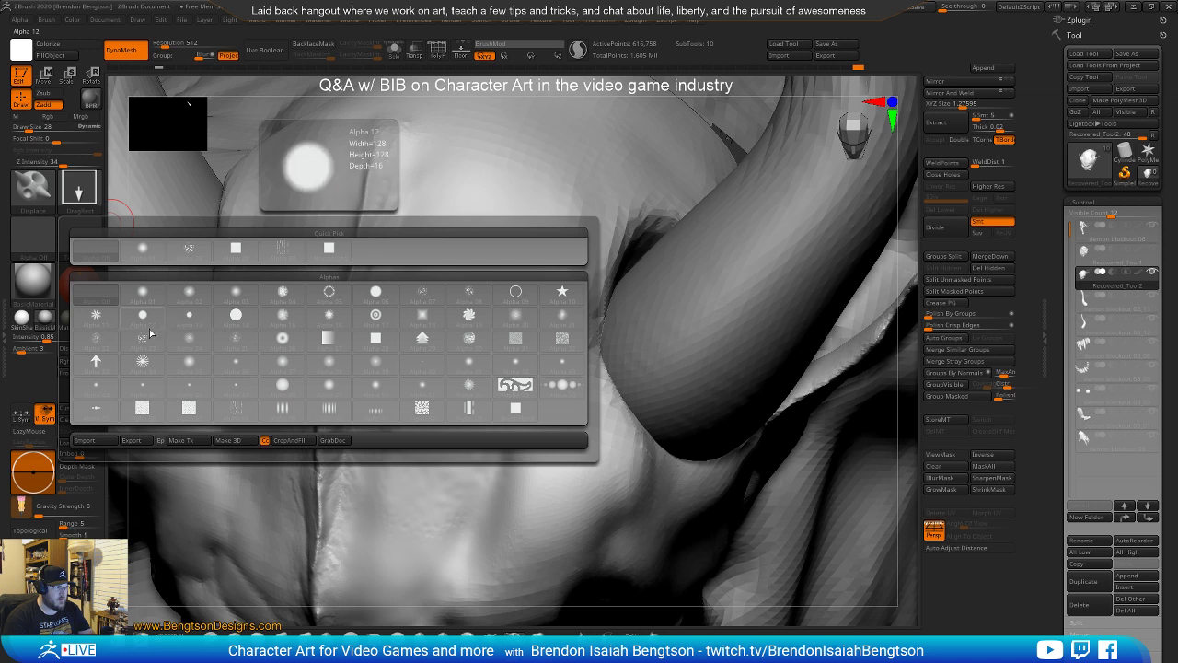
left_click(190, 314)
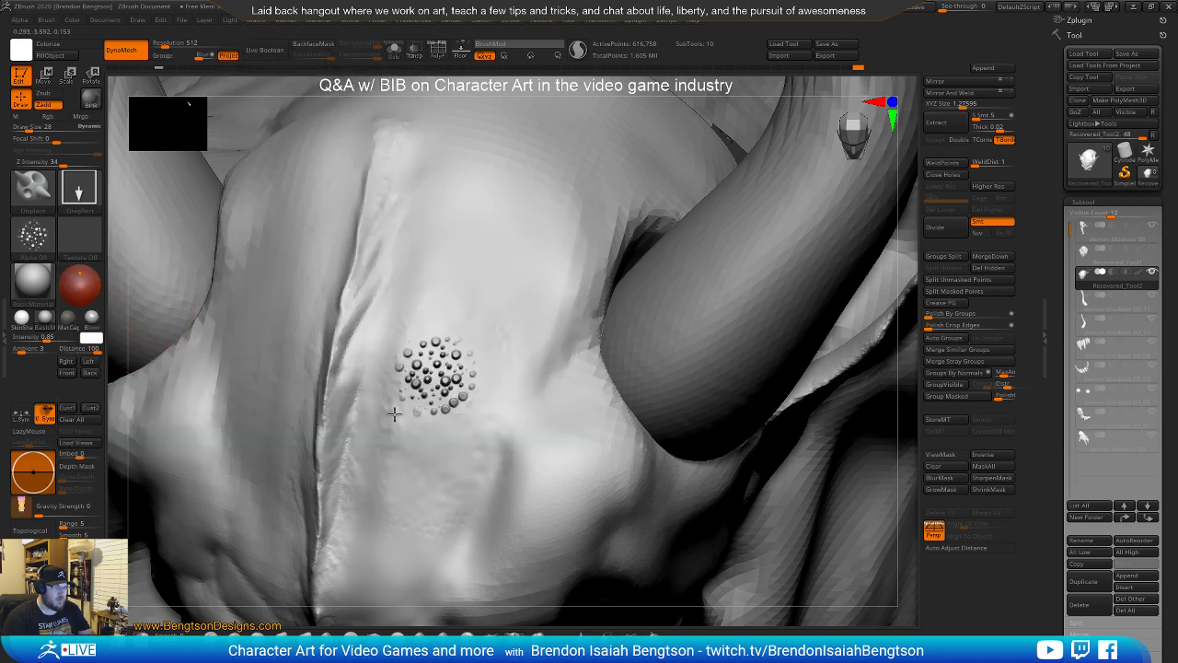
Undo the test stamp, lower the Z intensity to 11, and stamp overlapping clusters of round bumps down the forehead
key("ctrl+z")
key("space")
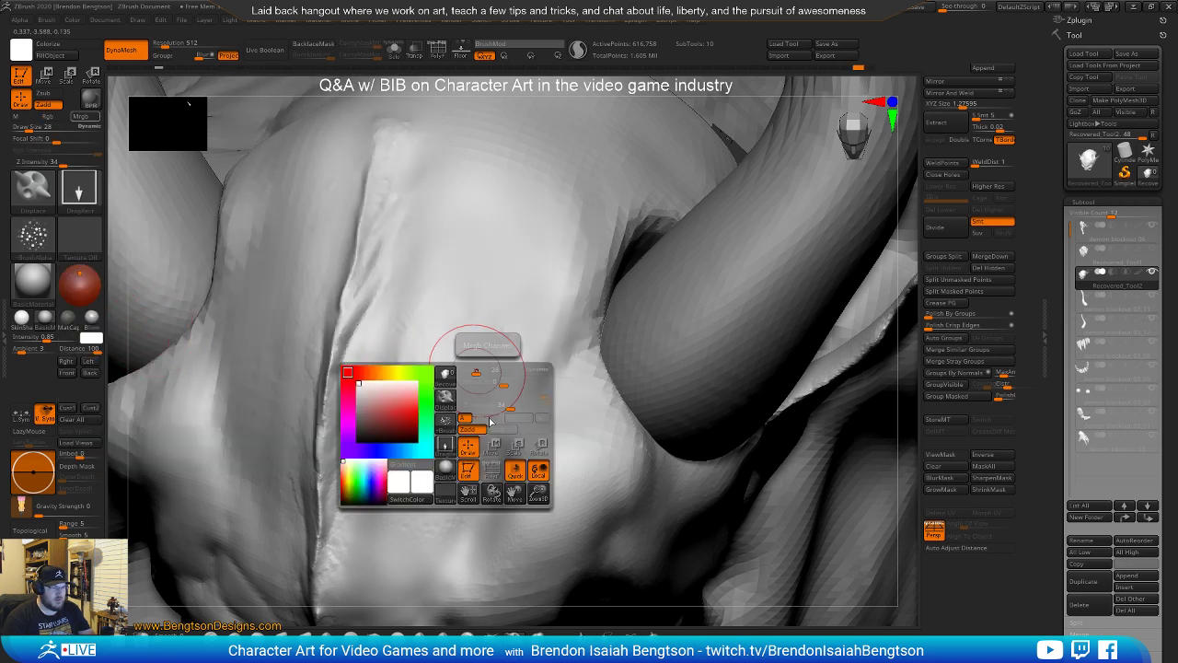
left_click_drag(492, 406, 490, 406)
key("space")
left_click_drag(448, 333, 446, 393)
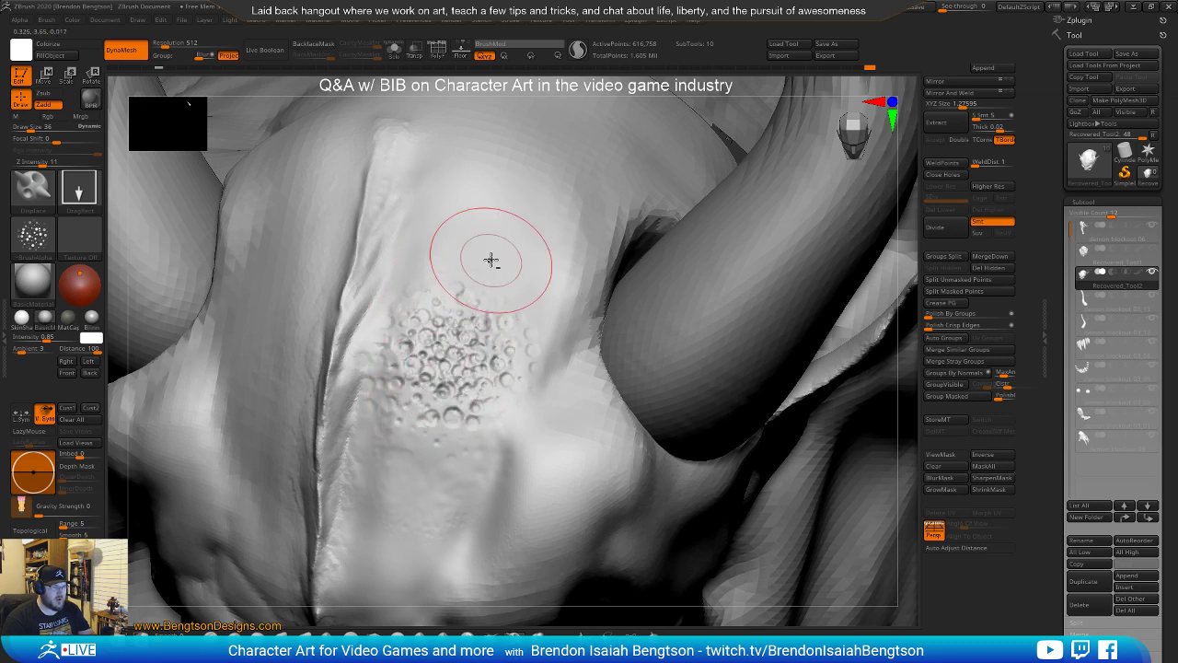
mouse_move(435, 444)
left_mouse_down()
mouse_move(436, 464)
mouse_move(436, 414)
left_mouse_up()
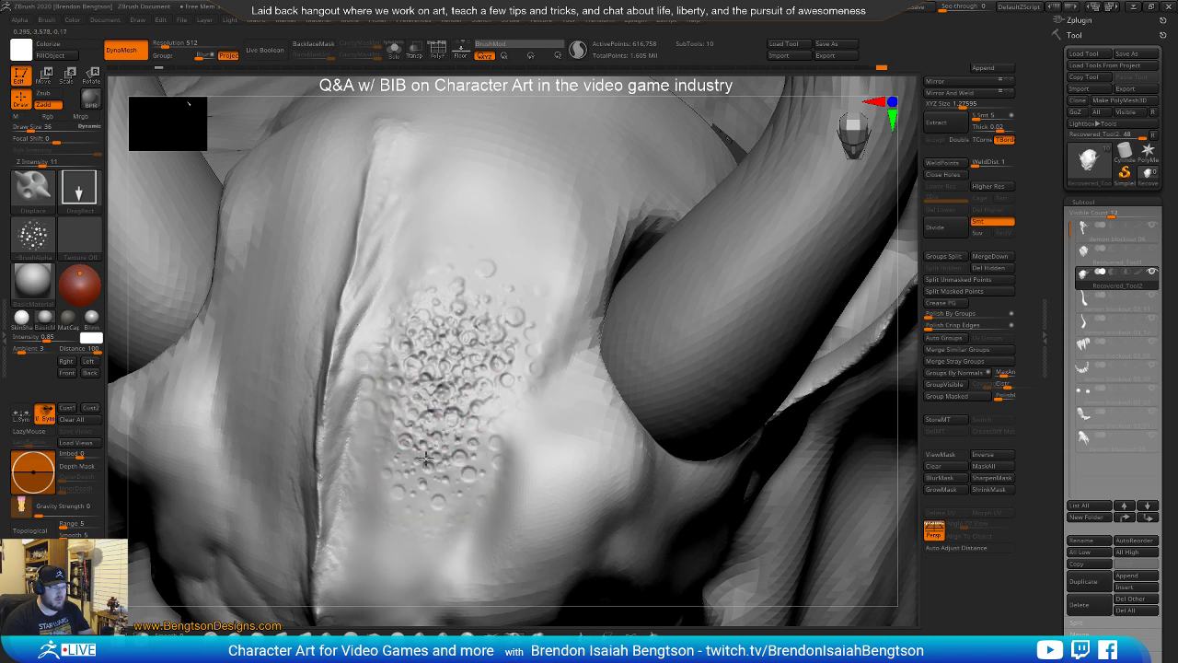
Try carving a crease through the forehead bumps with the Dam Standard brush and reduce the draw size to 10
key("b")
key("d")
key("s")
left_click_drag(466, 315, 435, 424)
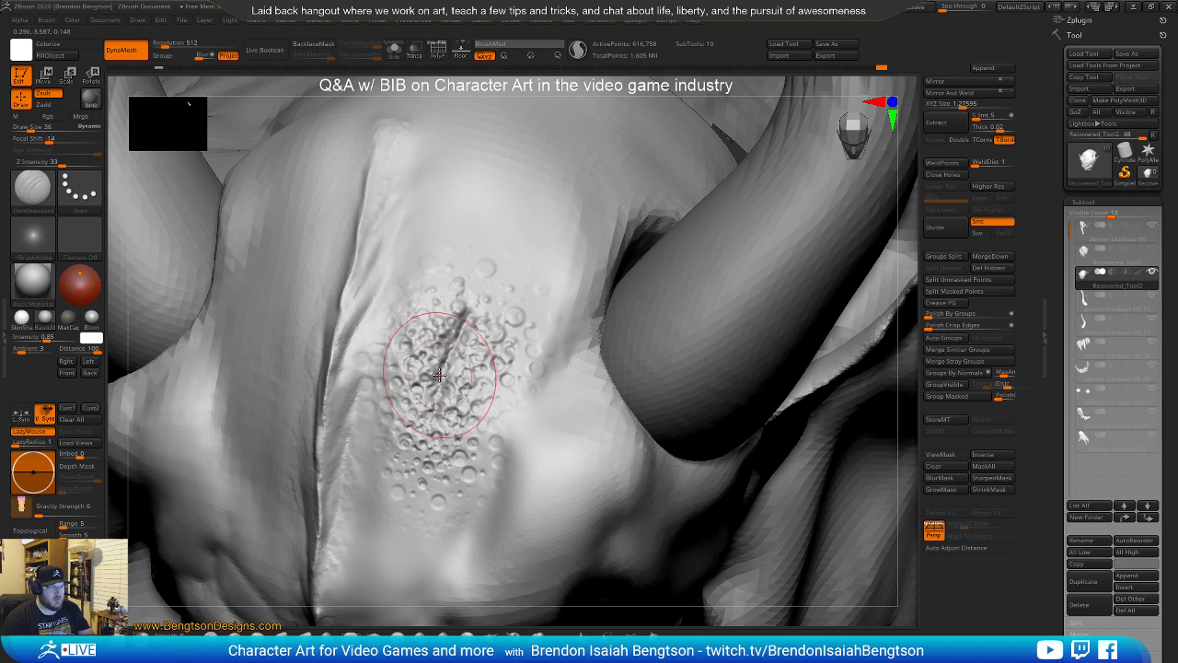
key("space")
left_click_drag(445, 344, 437, 342)
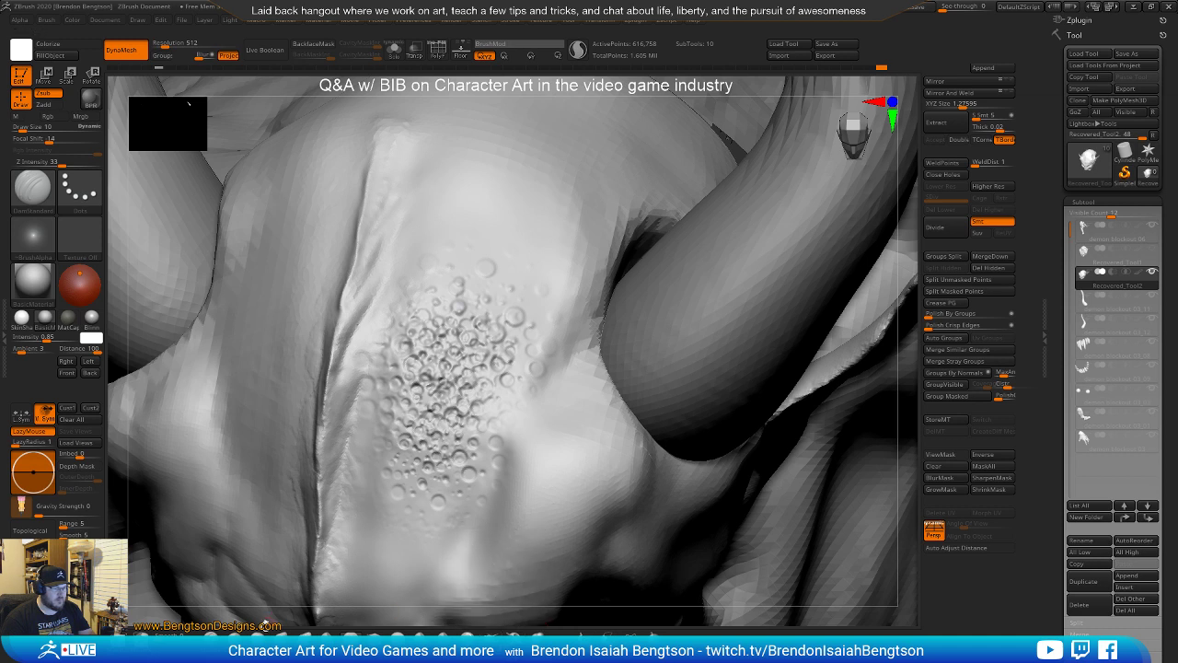
Spray the speckled texture over the bumps with the Standard brush at draw size 33 and undo the last stroke
left_click(212, 636)
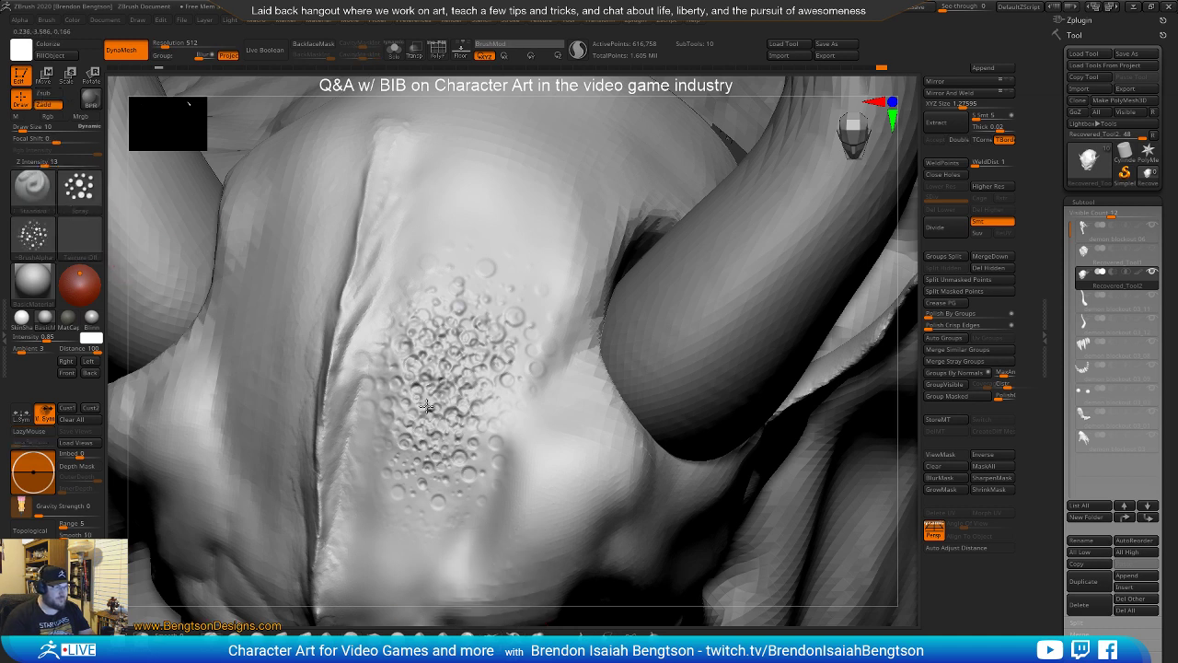
key("space")
left_click_drag(445, 365, 448, 365)
left_click_drag(444, 355, 421, 395)
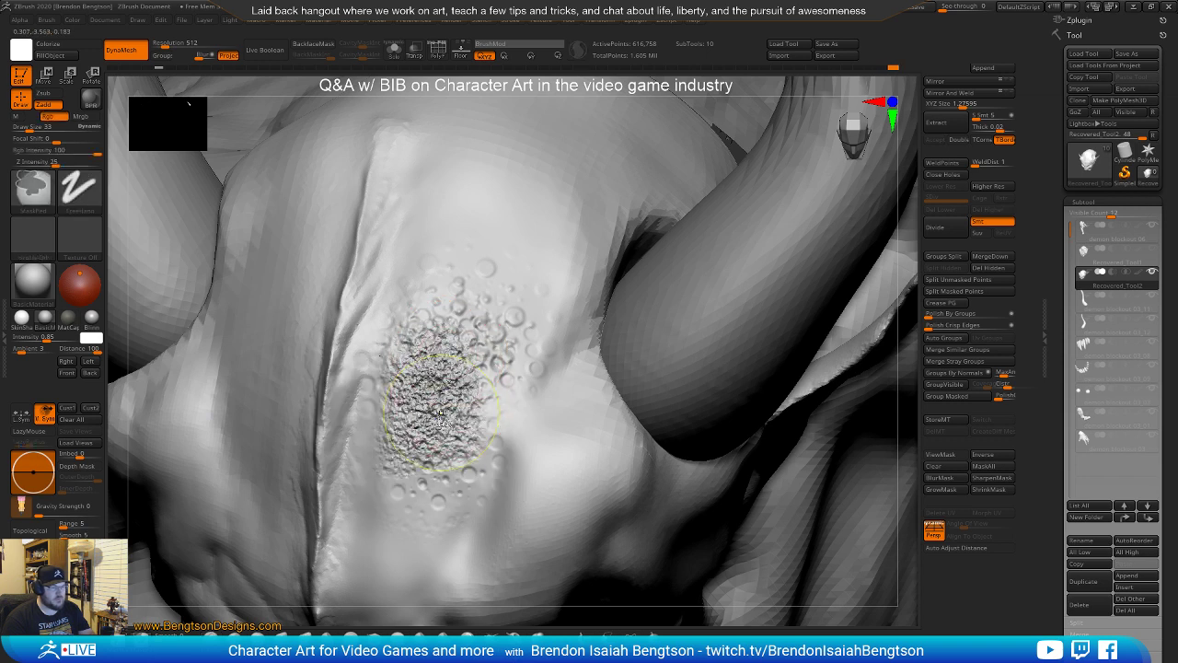
key("ctrl+z")
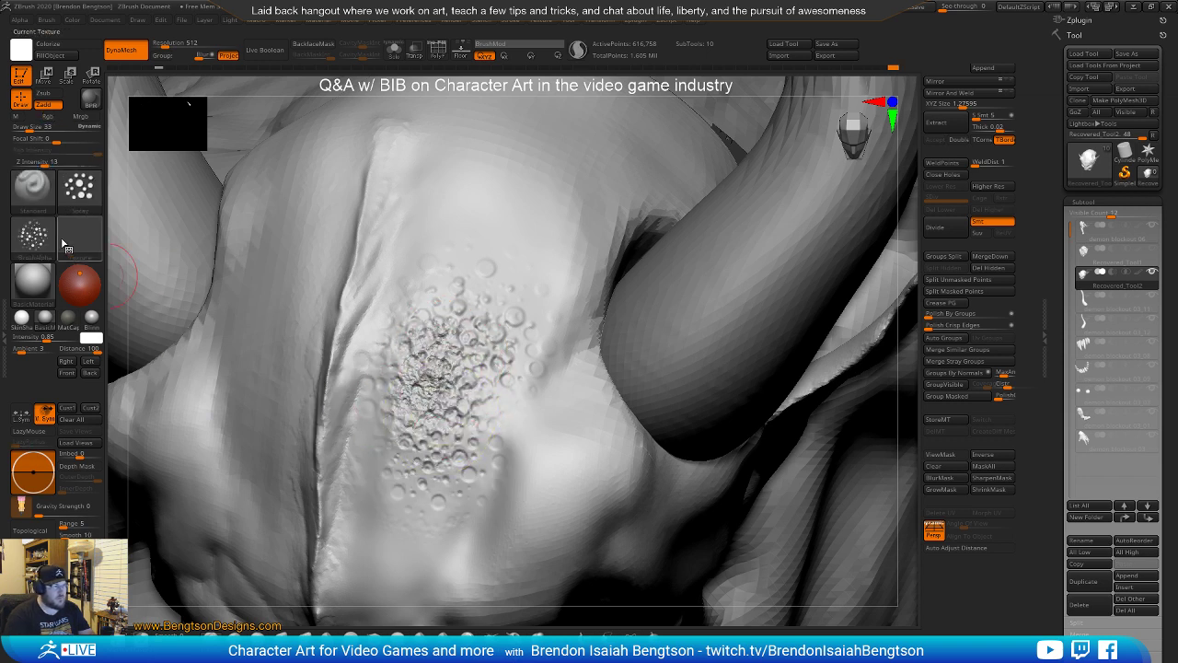
Switch the Standard brush to the vertical streak alpha and spray fine wrinkles over the bumpy forehead patch
left_click(33, 236)
mouse_move(470, 300)
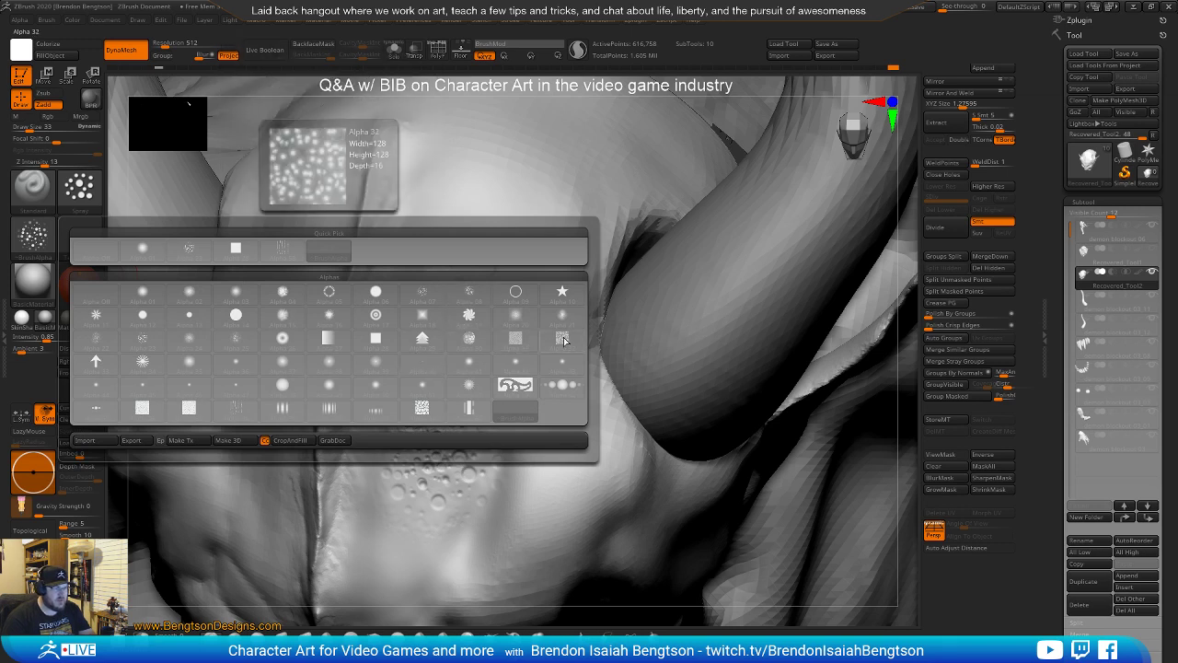
left_click(236, 408)
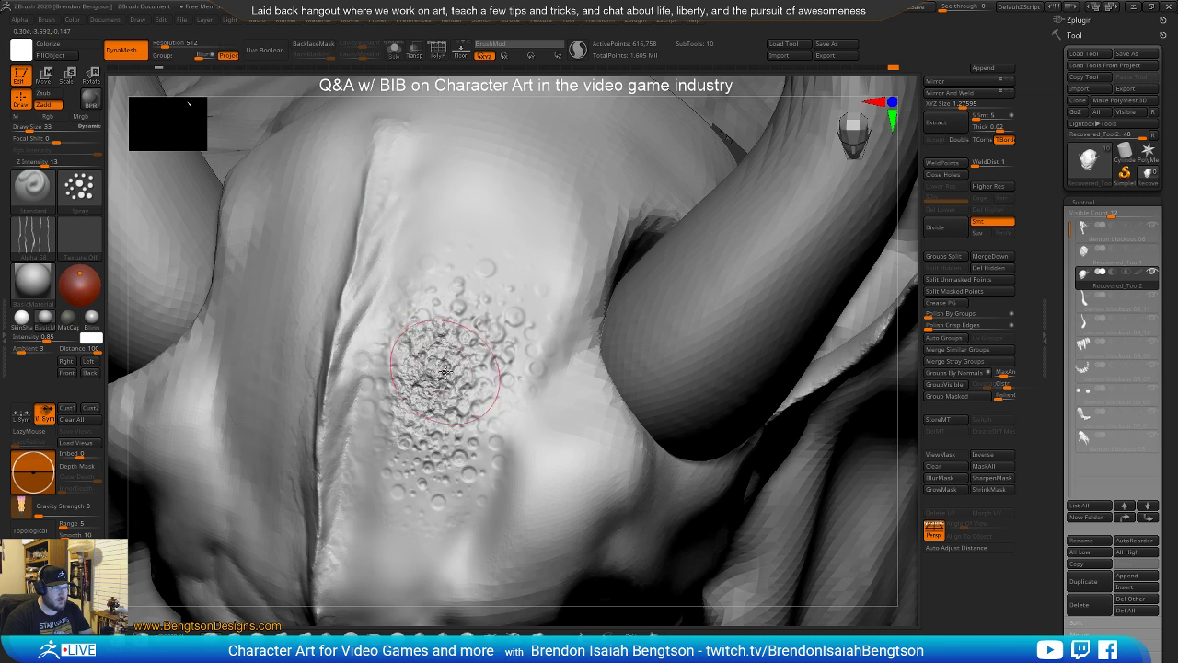
mouse_move(452, 382)
left_mouse_down()
mouse_move(416, 461)
mouse_move(404, 526)
left_mouse_up()
left_click_drag(404, 526, 483, 315)
mouse_move(451, 400)
left_mouse_down()
mouse_move(413, 531)
mouse_move(466, 354)
mouse_move(468, 442)
mouse_move(420, 518)
mouse_move(482, 313)
mouse_move(400, 574)
mouse_move(391, 375)
left_mouse_up()
mouse_move(405, 597)
right_mouse_down("alt")
mouse_move(420, 304)
mouse_move(436, 347)
mouse_move(451, 348)
mouse_move(434, 355)
mouse_move(420, 332)
mouse_move(446, 307)
mouse_move(448, 340)
right_mouse_up("alt")
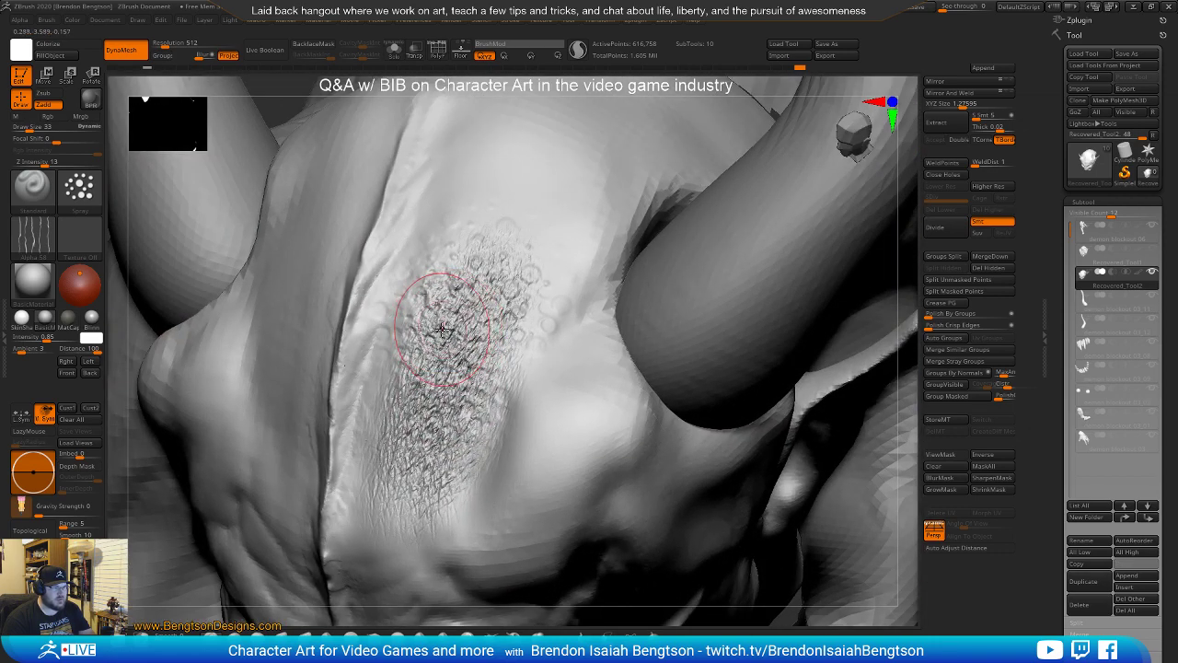
right_click_drag(447, 353, 451, 313)
key("b")
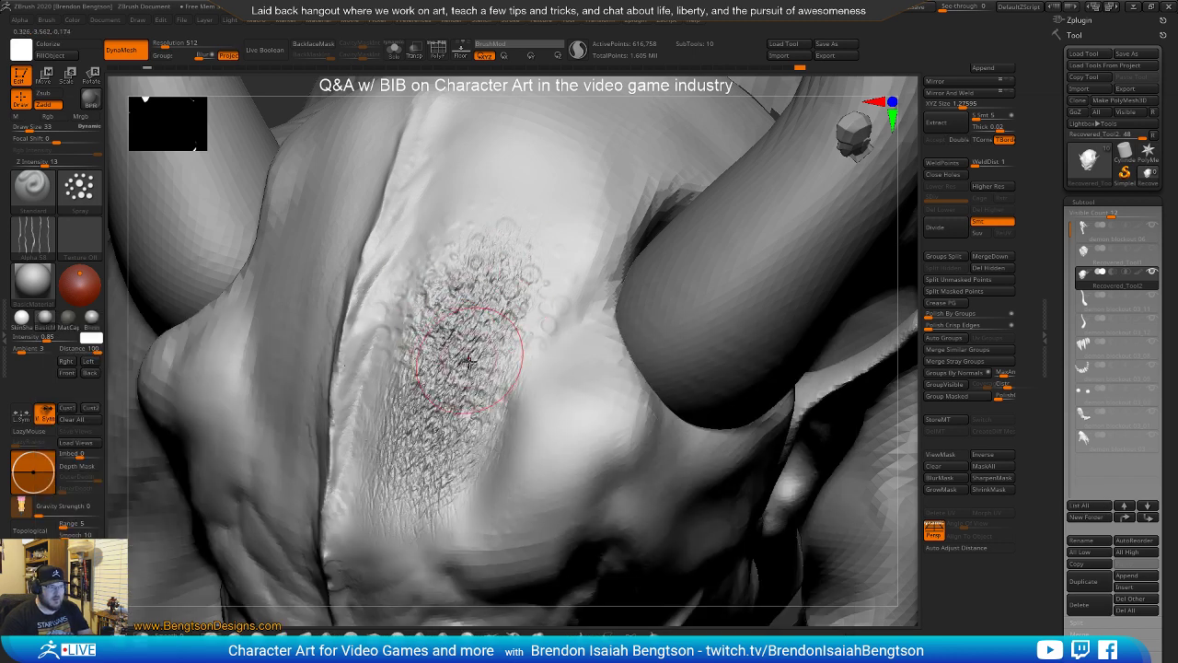
Carve diagonal creases through the textured forehead patch with the Dam Standard brush at draw size 19
mouse_move(473, 360)
right_mouse_down()
mouse_move(473, 371)
mouse_move(484, 354)
right_mouse_up()
key("b")
key("d")
key("s")
key("space")
left_click_drag(502, 320, 491, 320)
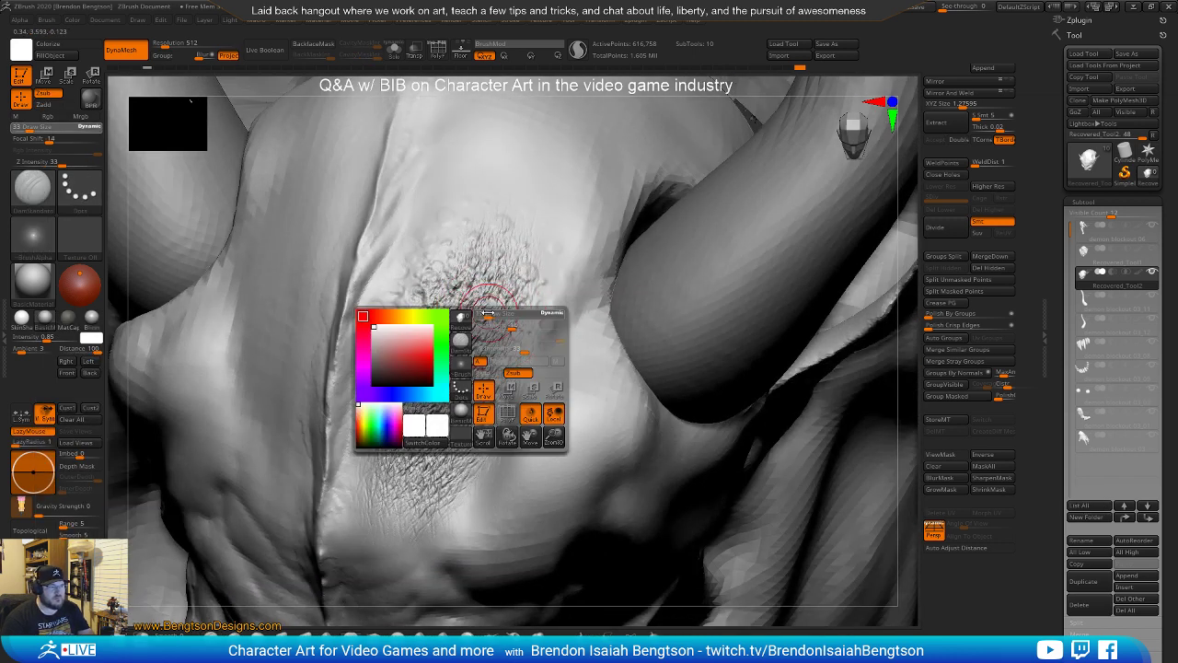
mouse_move(480, 367)
left_mouse_down()
mouse_move(506, 313)
mouse_move(419, 446)
mouse_move(497, 295)
mouse_move(416, 445)
mouse_move(409, 511)
mouse_move(433, 432)
mouse_move(403, 490)
mouse_move(446, 386)
mouse_move(433, 433)
mouse_move(478, 396)
mouse_move(507, 290)
mouse_move(446, 465)
mouse_move(483, 405)
mouse_move(514, 291)
left_mouse_up()
mouse_move(515, 333)
left_mouse_down()
mouse_move(461, 419)
mouse_move(467, 469)
left_mouse_up()
left_click_drag(499, 403, 444, 508)
mouse_move(477, 427)
left_mouse_down()
mouse_move(396, 552)
mouse_move(415, 404)
mouse_move(396, 467)
left_mouse_up()
mouse_move(385, 532)
left_mouse_down()
mouse_move(402, 432)
mouse_move(391, 396)
left_mouse_up()
Puff up the skin folds between the forehead creases with the Inflat brush at Z intensity 10
left_click(537, 634)
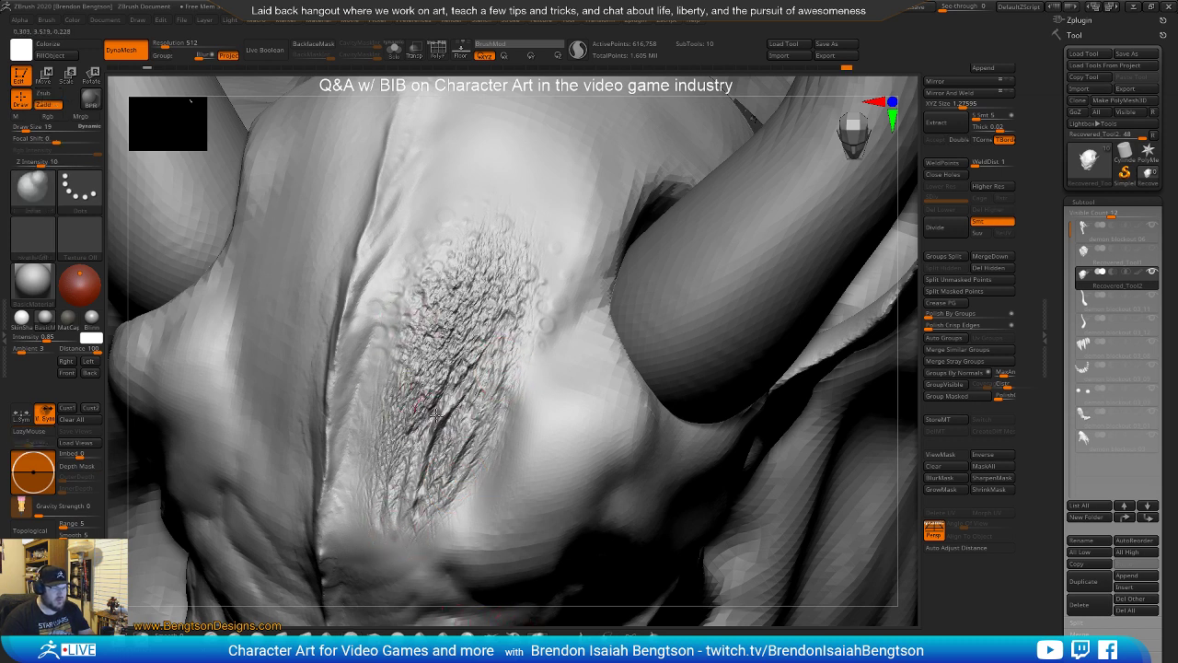
left_click_drag(451, 425, 433, 486)
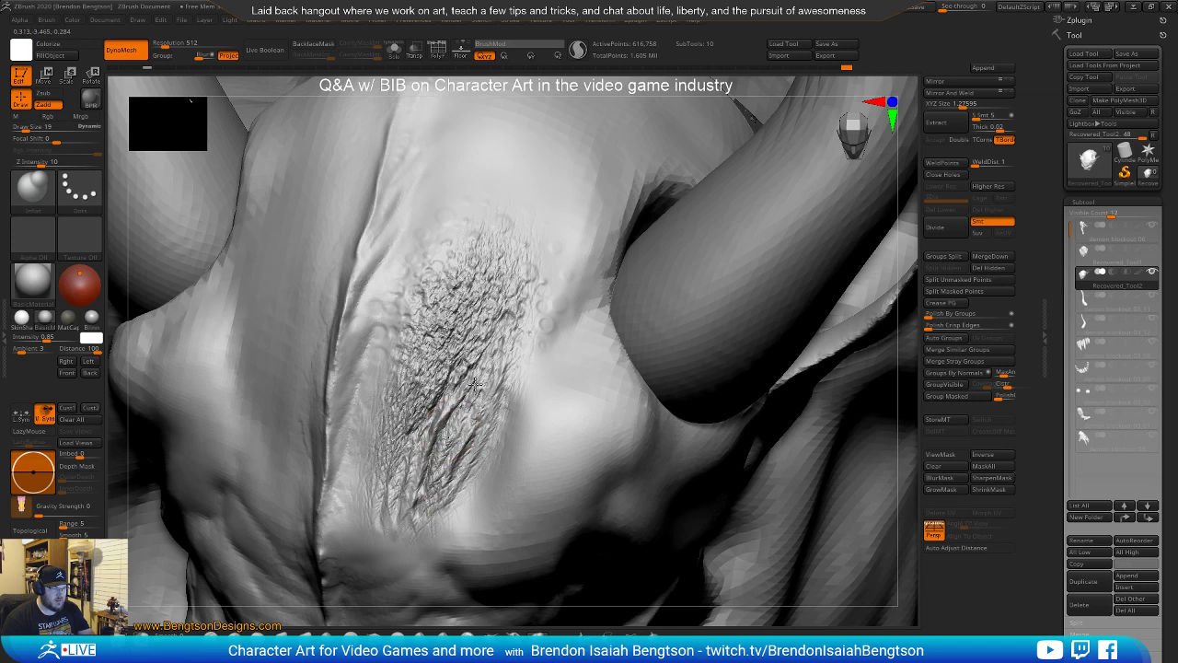
left_click_drag(500, 380, 459, 502)
left_click_drag(487, 421, 441, 518)
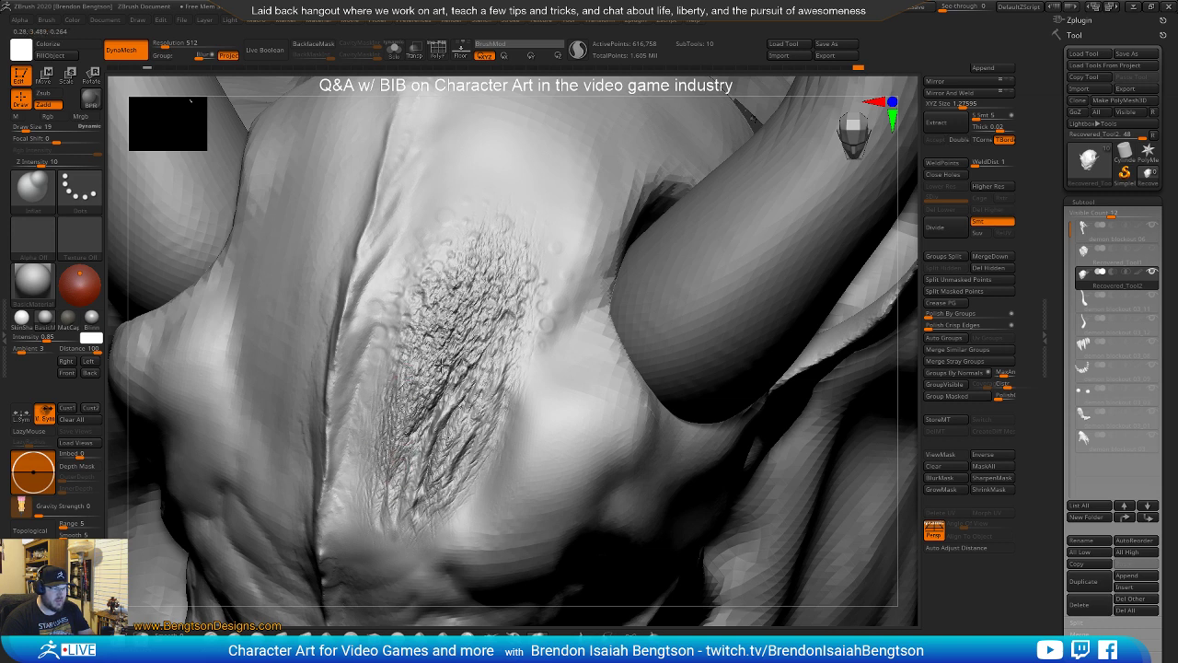
mouse_move(489, 309)
left_mouse_down()
mouse_move(497, 342)
mouse_move(517, 322)
mouse_move(507, 304)
left_mouse_up()
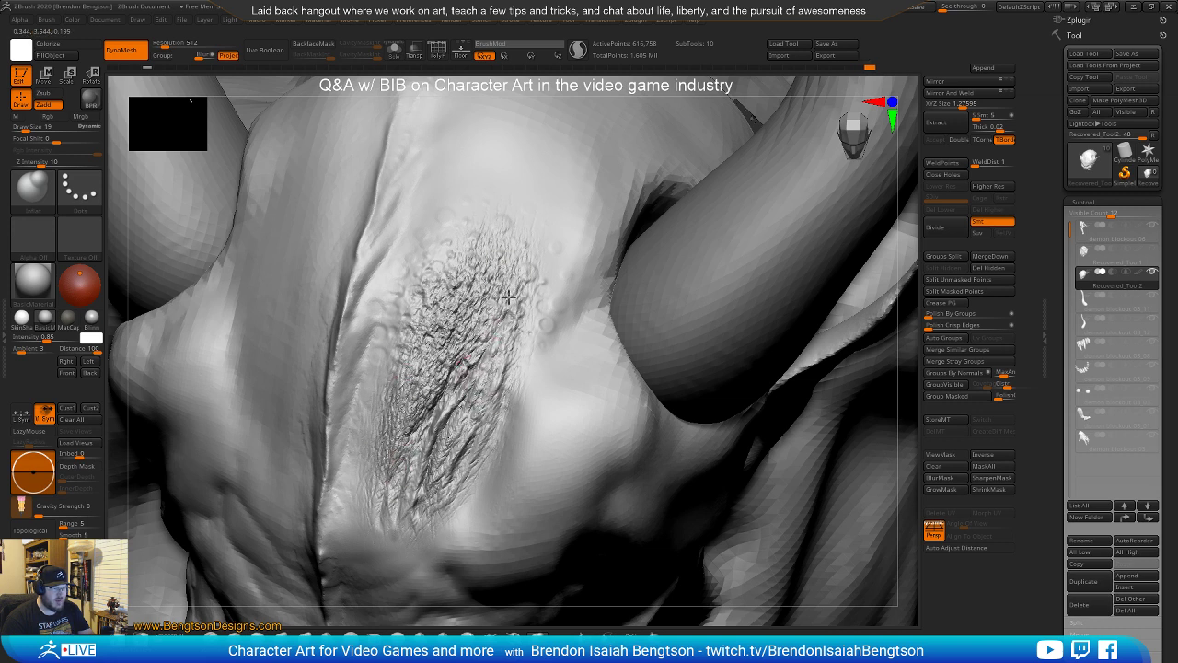
mouse_move(466, 414)
left_mouse_down()
mouse_move(480, 404)
mouse_move(483, 341)
mouse_move(451, 317)
left_mouse_up()
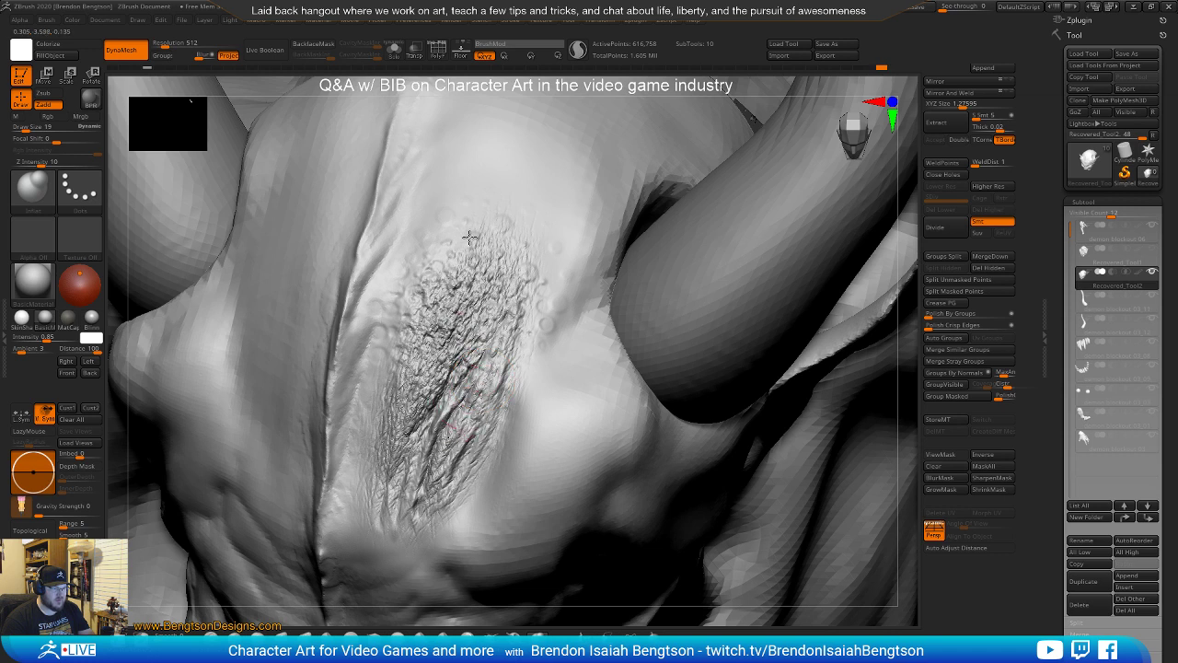
mouse_move(407, 406)
left_mouse_down()
mouse_move(493, 269)
mouse_move(500, 318)
left_mouse_up()
mouse_move(513, 278)
left_mouse_down()
mouse_move(492, 361)
mouse_move(420, 460)
mouse_move(433, 463)
left_mouse_up()
Switch the Standard brush to the Dots stroke and brush crossing streaks over the textured forehead patch, extending it toward the brow
right_click_drag(417, 435, 444, 304)
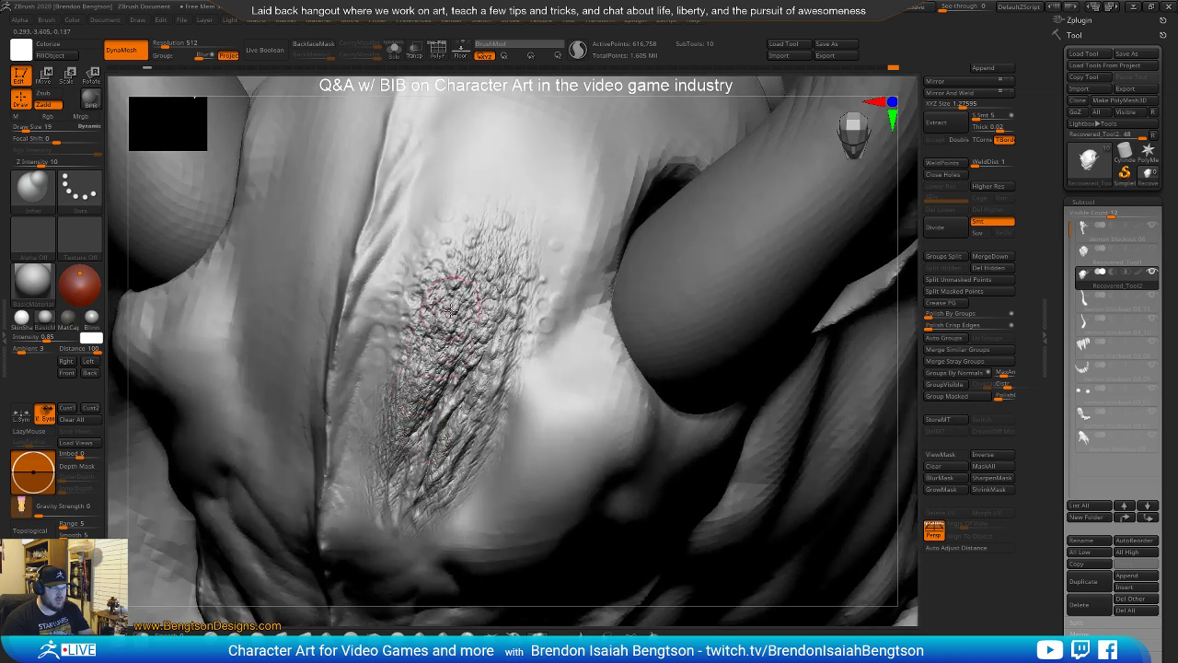
mouse_move(430, 433)
right_mouse_down()
mouse_move(458, 437)
mouse_move(457, 465)
mouse_move(182, 532)
right_mouse_up()
left_click(213, 633)
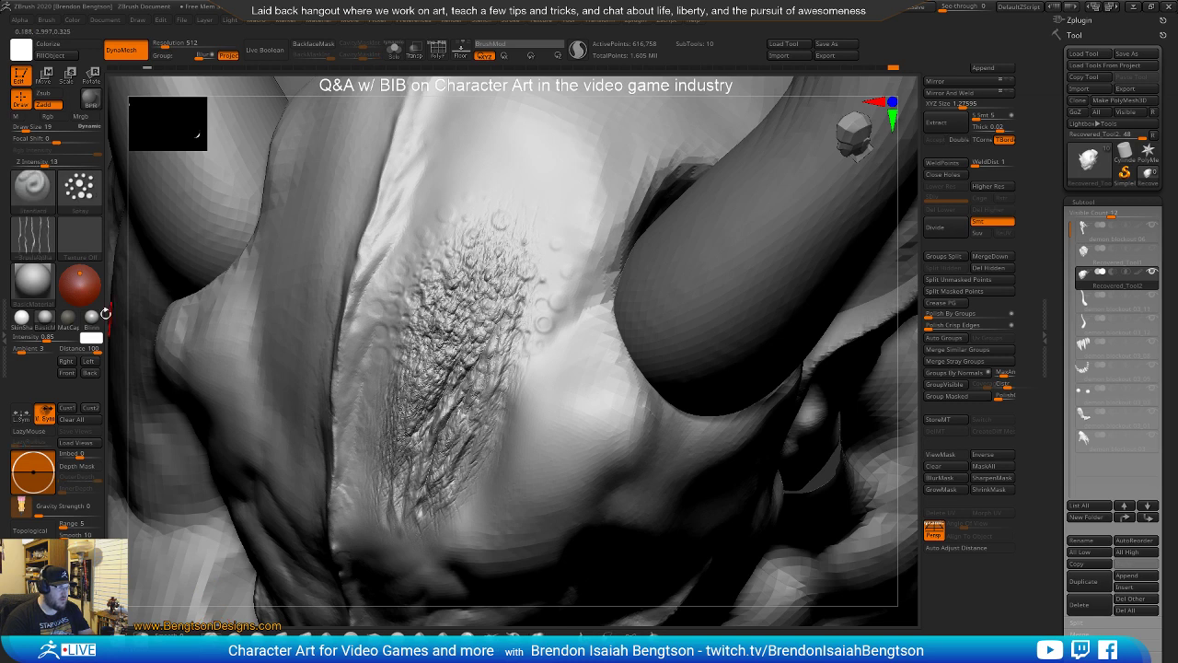
left_click(80, 189)
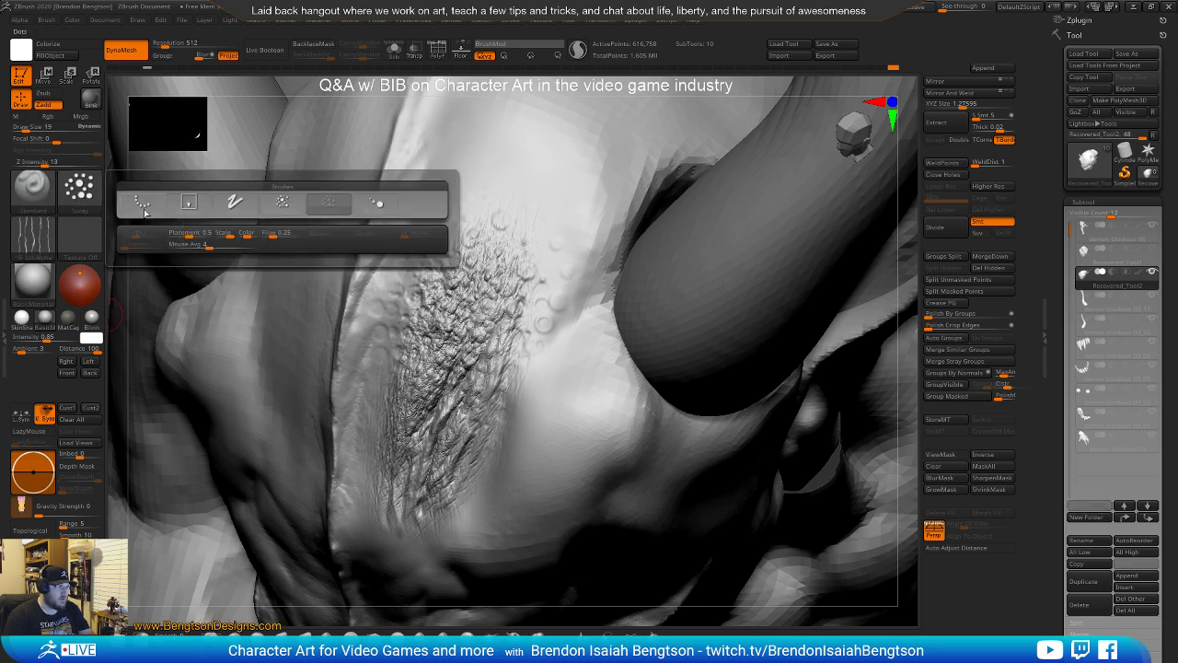
left_click(145, 209)
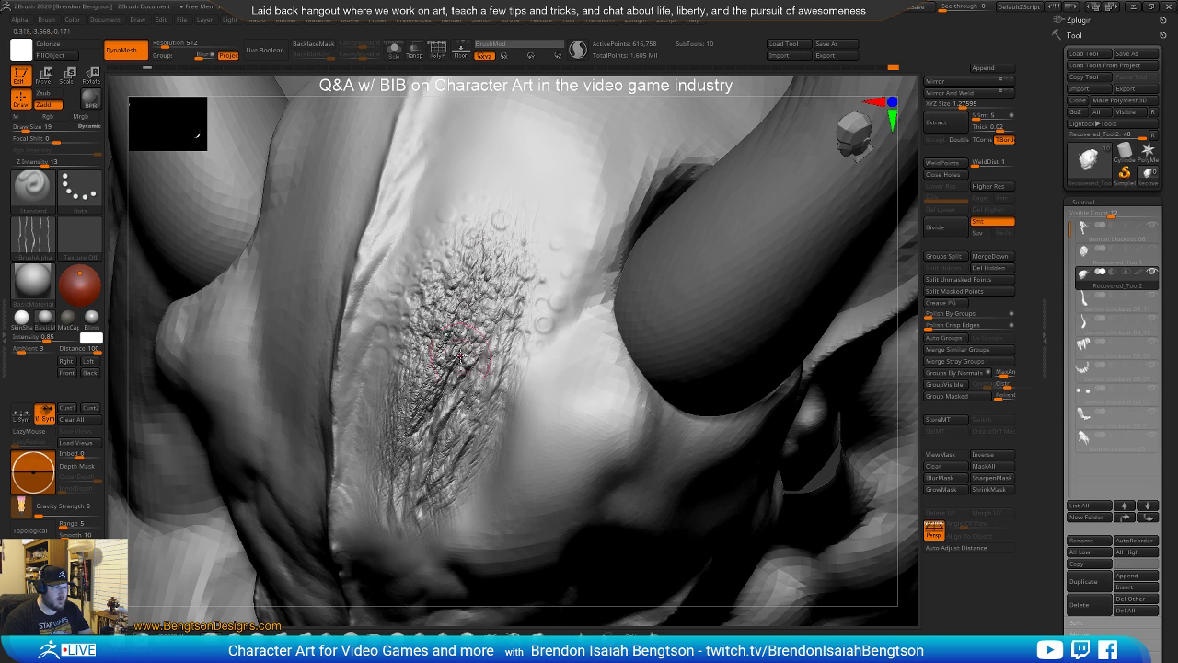
left_click_drag(508, 312, 510, 301)
mouse_move(525, 259)
left_mouse_down()
mouse_move(530, 301)
mouse_move(508, 355)
left_mouse_up()
mouse_move(516, 312)
left_mouse_down()
mouse_move(481, 396)
mouse_move(501, 375)
left_mouse_up()
left_click_drag(537, 340, 491, 394)
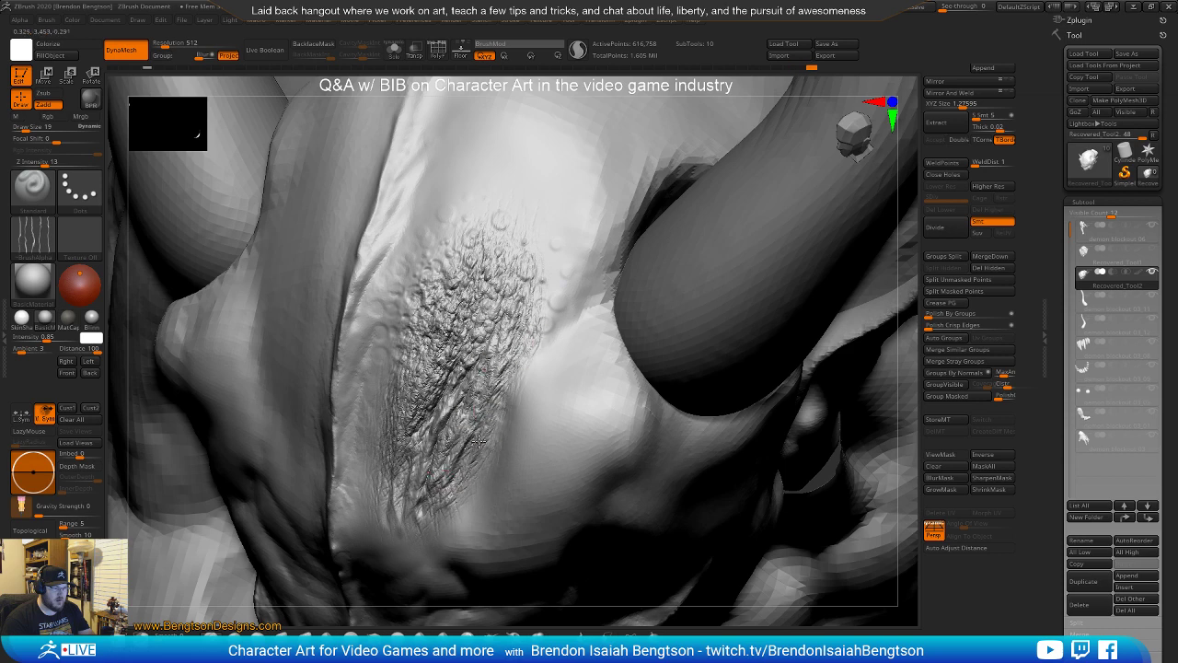
right_click_drag(469, 451, 469, 302)
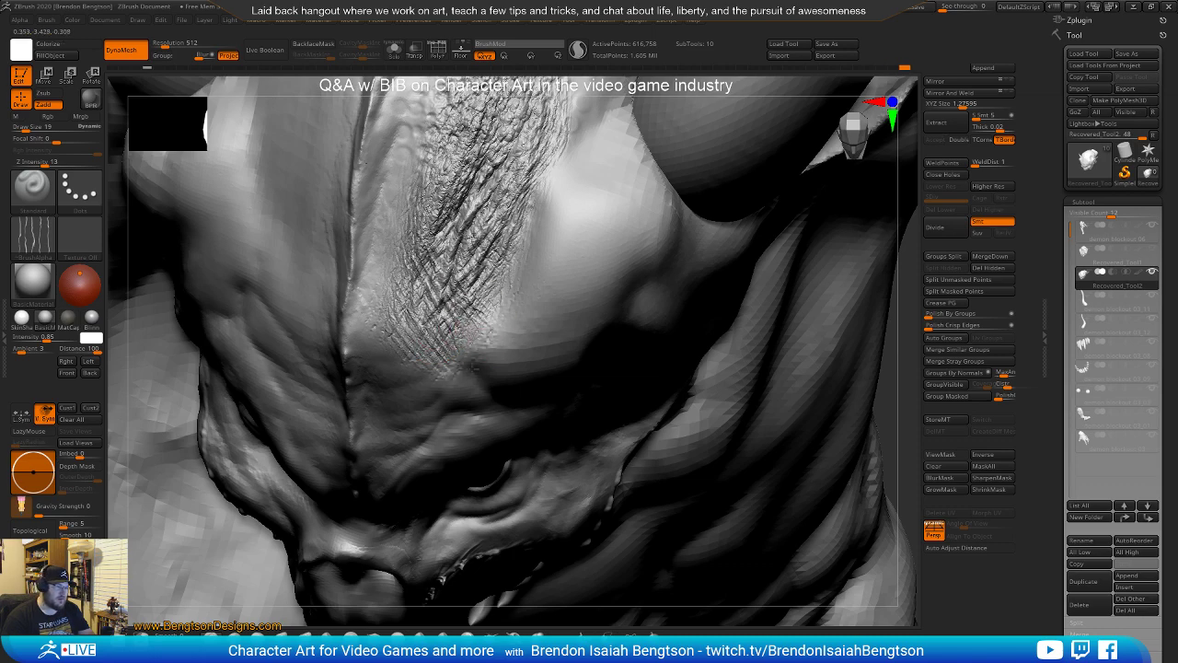
right_click_drag(436, 327, 476, 277)
mouse_move(487, 337)
right_mouse_down()
mouse_move(475, 385)
mouse_move(500, 350)
mouse_move(469, 331)
mouse_move(488, 327)
mouse_move(482, 297)
mouse_move(460, 294)
right_mouse_up()
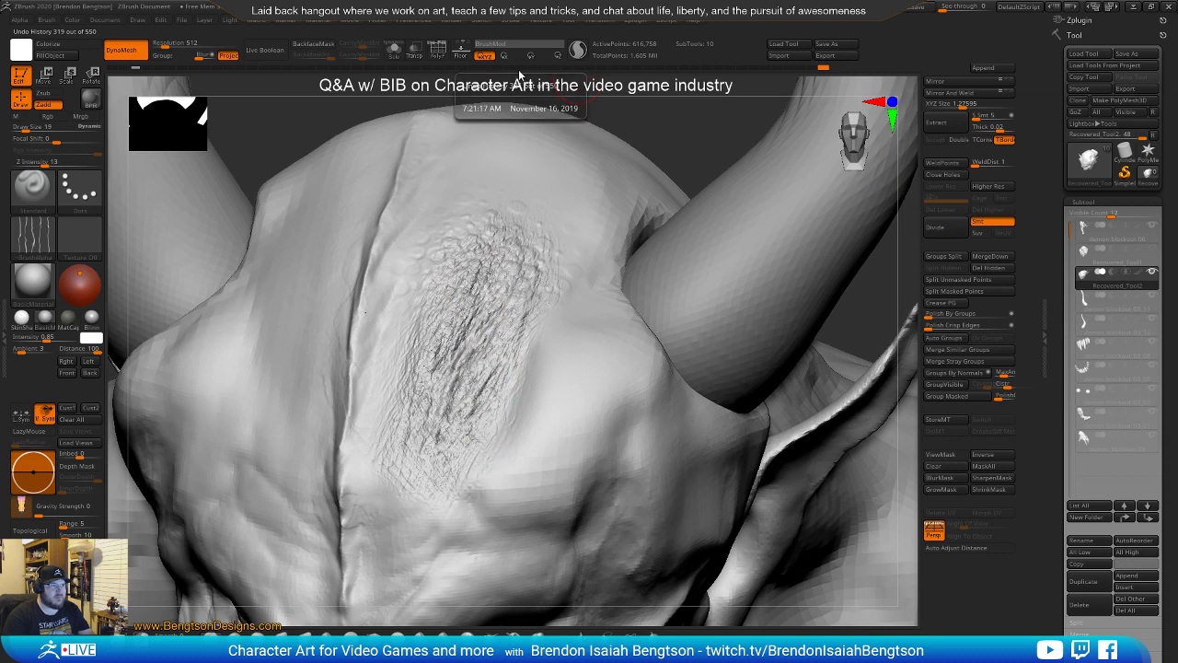
Step the undo history back to the smooth forehead before the texture and mark that state as the history recall source
left_click_drag(521, 72, 613, 77)
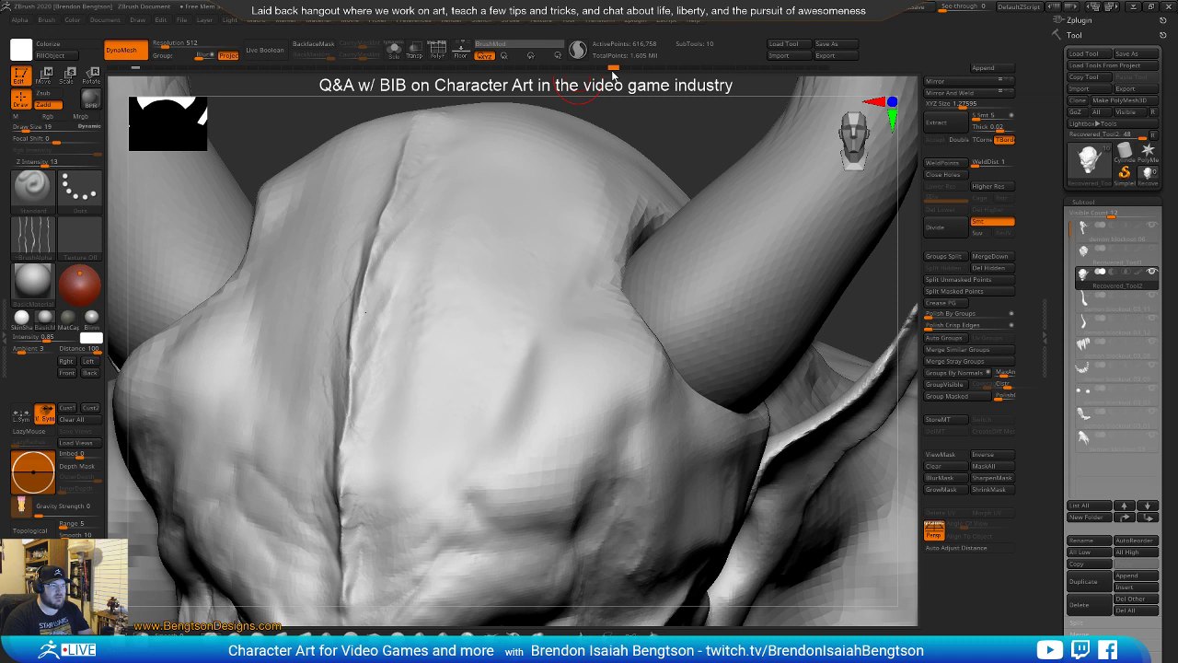
key("ctrl")
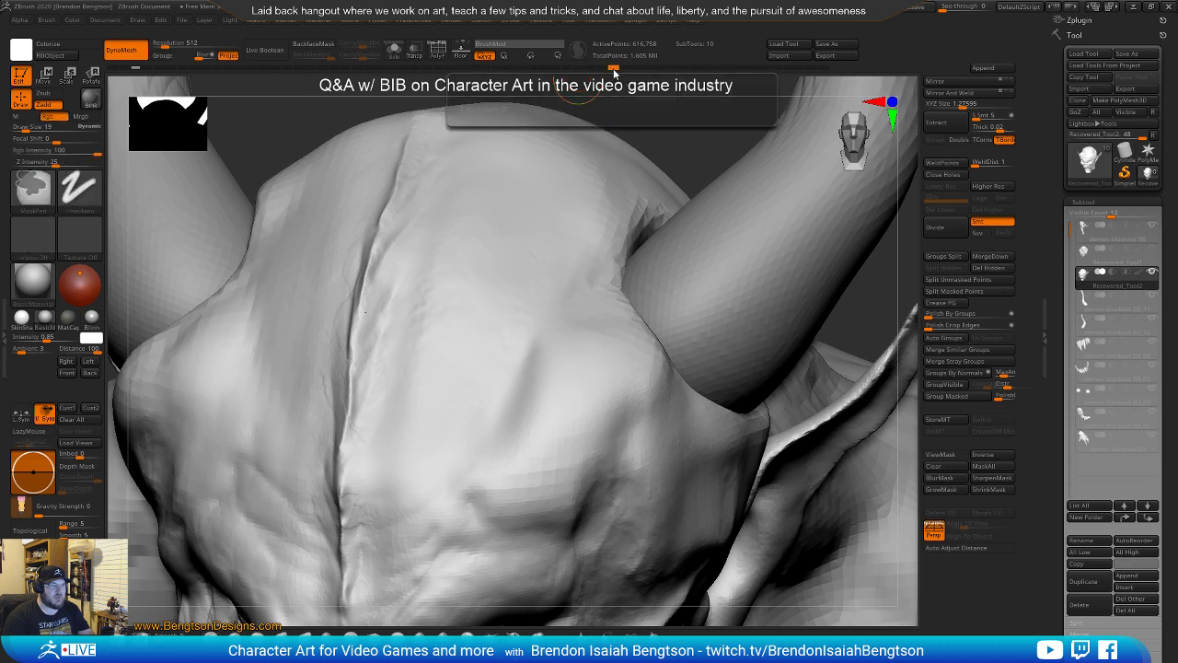
left_click(614, 73, "ctrl")
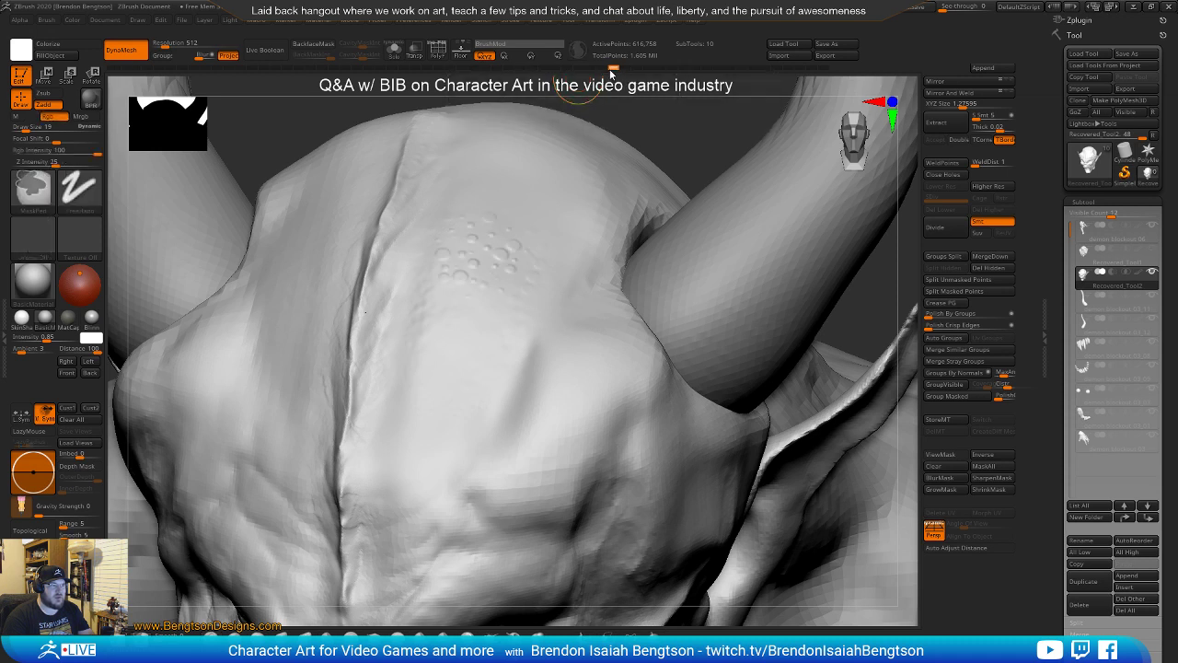
left_click(610, 74)
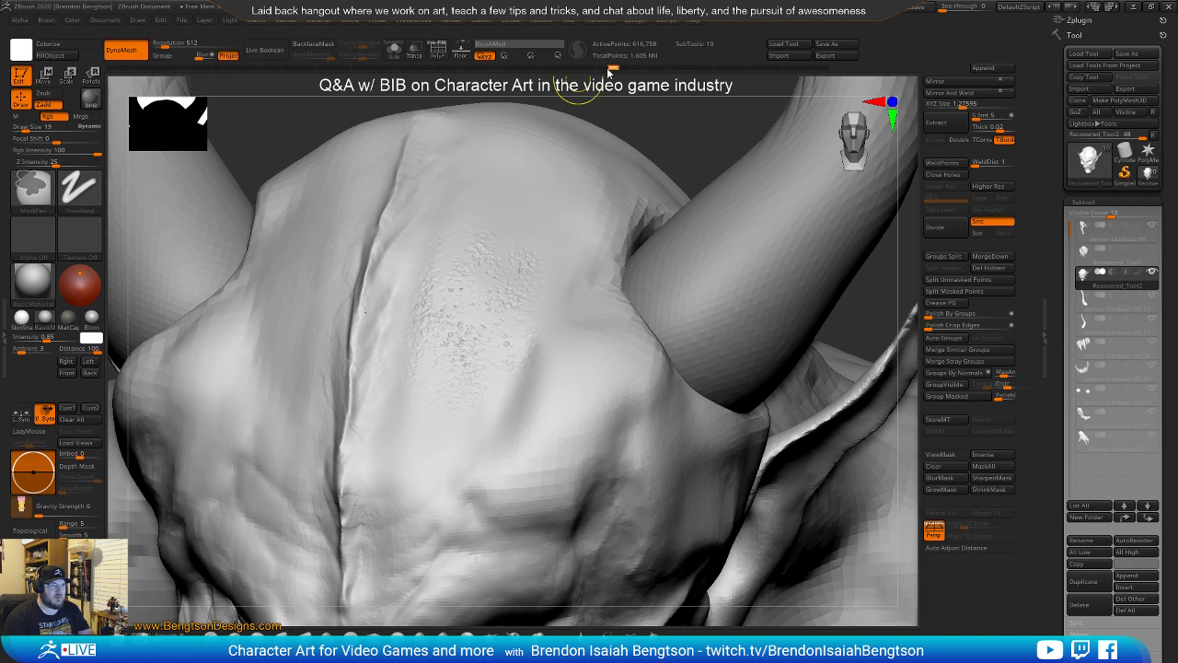
key("ctrl+z")
left_click(610, 71)
key("ctrl+z")
key("ctrl+z")
key("ctrl+z")
key("ctrl+z")
key("ctrl+z")
key("ctrl+z")
key("ctrl+z")
key("ctrl+z")
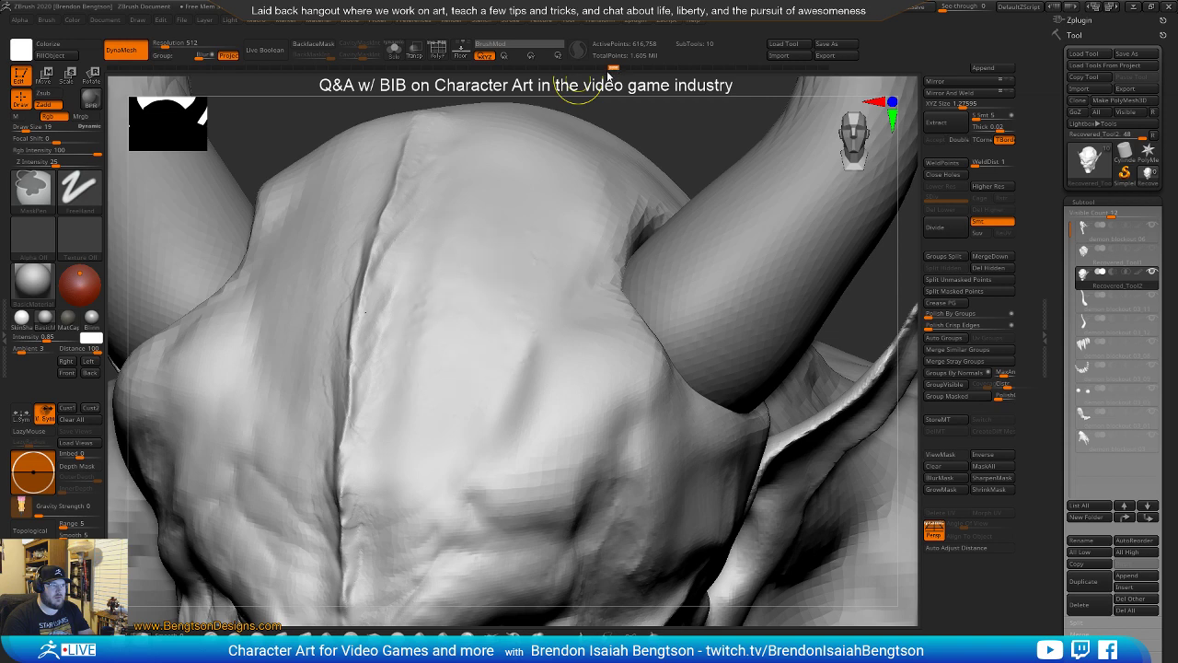
Select the Standard brush and move the undo history forward again to the fully textured forehead
key("b")
key("s")
key("t")
mouse_move(576, 295)
right_mouse_down()
mouse_move(558, 337)
mouse_move(565, 245)
right_mouse_up()
left_click_drag(615, 70, 847, 68)
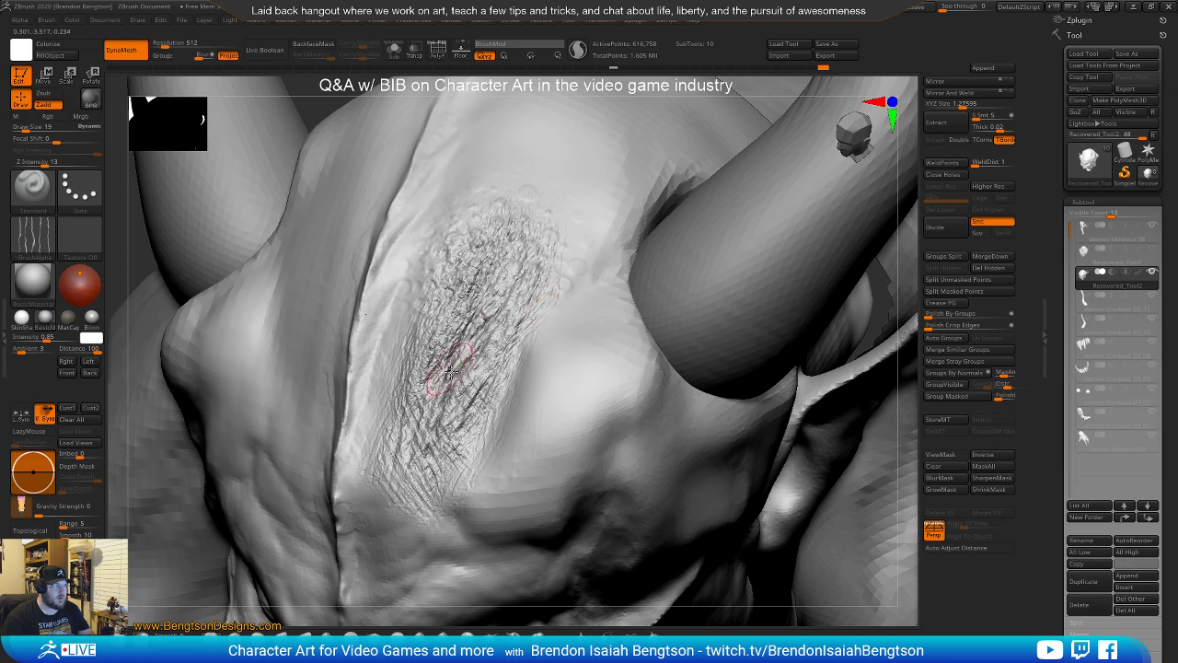
Pick the History Recall brush at draw size 23 and brush over the middle of the forehead patch to soften its texture
key("b")
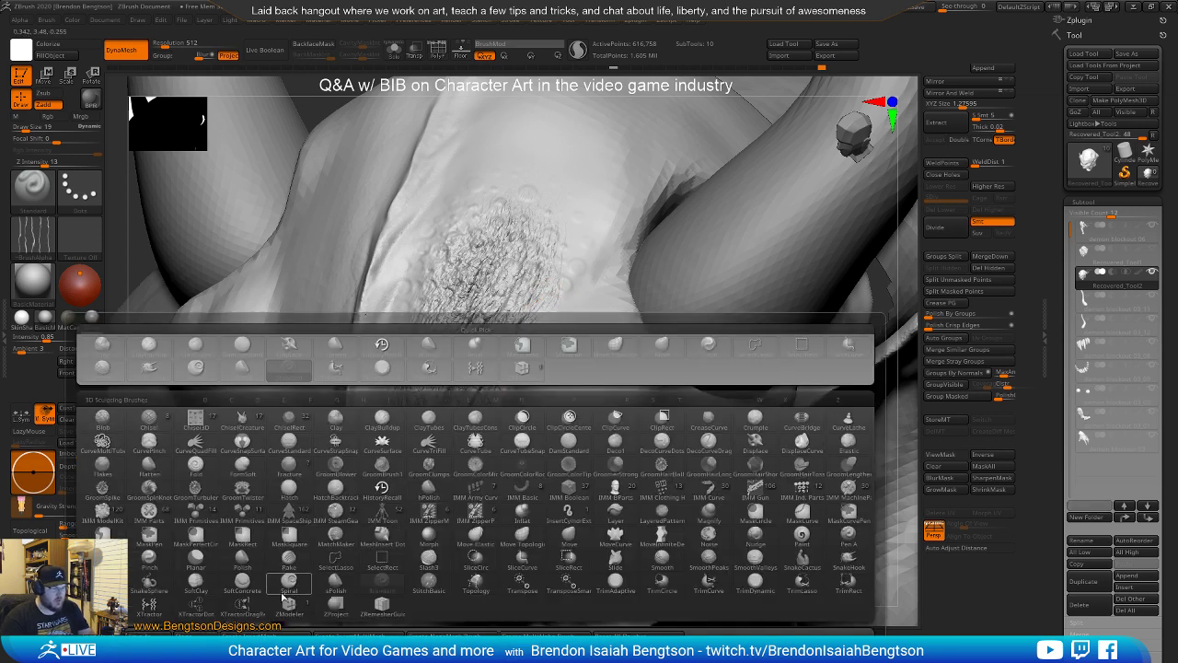
left_click(382, 487)
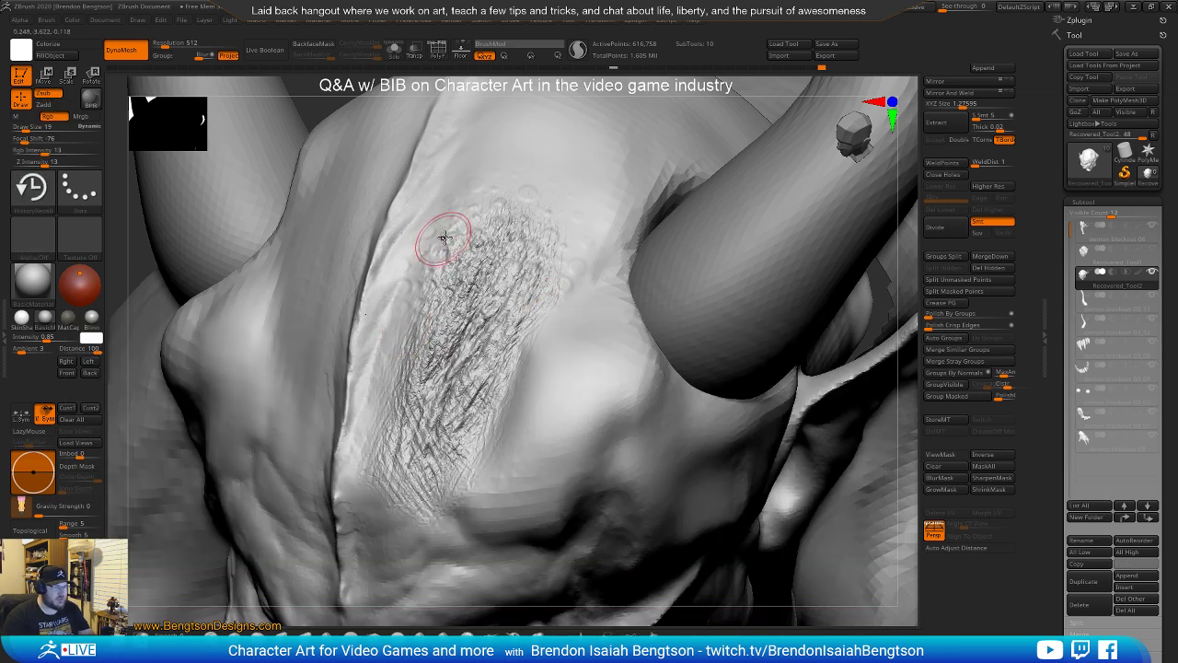
key("space")
left_click(463, 237)
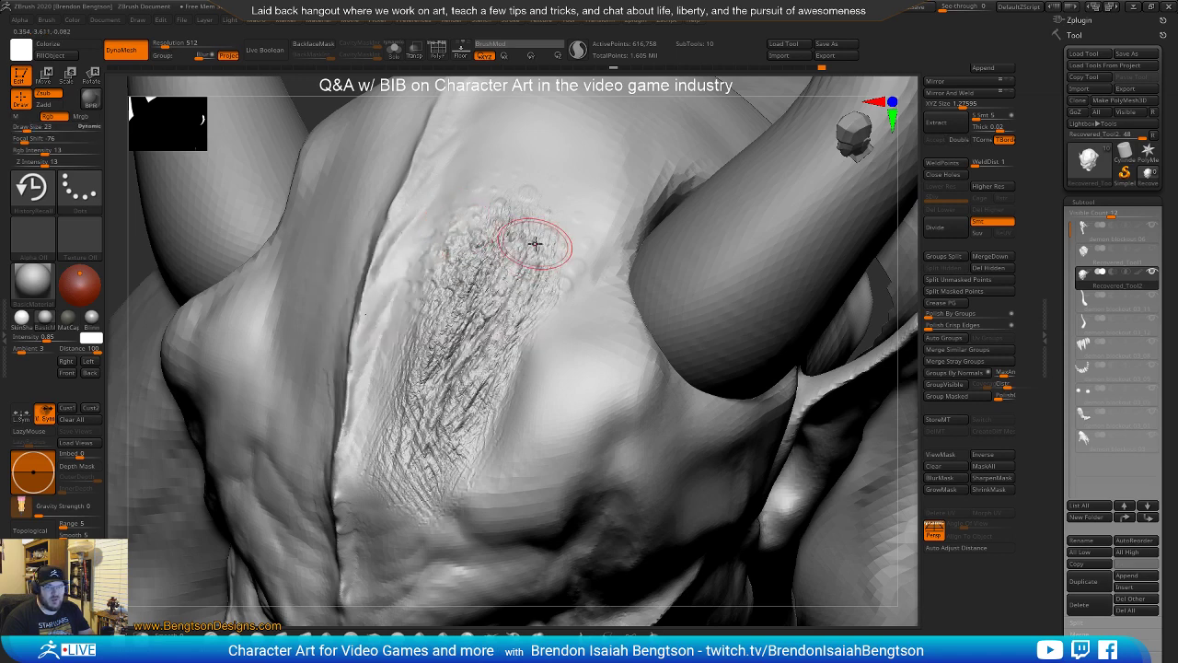
right_click_drag(529, 240, 536, 287)
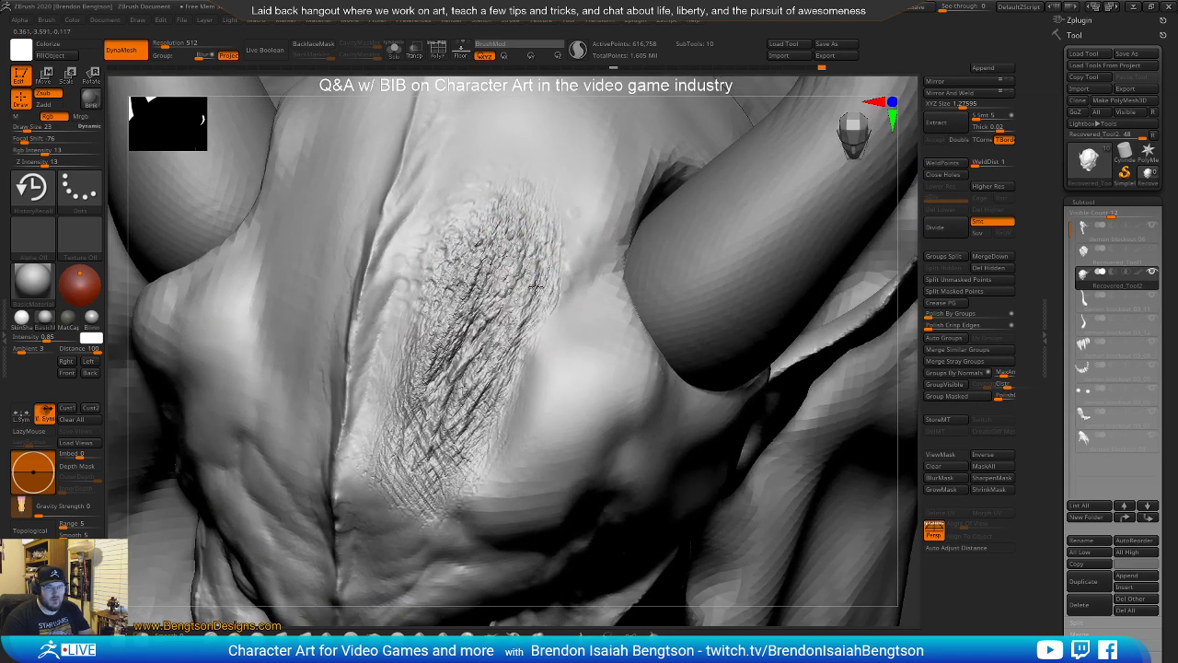
mouse_move(540, 261)
left_mouse_down()
mouse_move(537, 251)
mouse_move(491, 267)
mouse_move(476, 253)
mouse_move(417, 376)
left_mouse_up()
left_click_drag(420, 334, 401, 407)
mouse_move(429, 353)
left_mouse_down()
mouse_move(368, 471)
mouse_move(465, 433)
mouse_move(425, 439)
mouse_move(413, 392)
left_mouse_up()
mouse_move(474, 308)
left_mouse_down()
mouse_move(488, 242)
mouse_move(486, 322)
mouse_move(449, 414)
mouse_move(485, 378)
mouse_move(482, 420)
mouse_move(460, 455)
left_mouse_up()
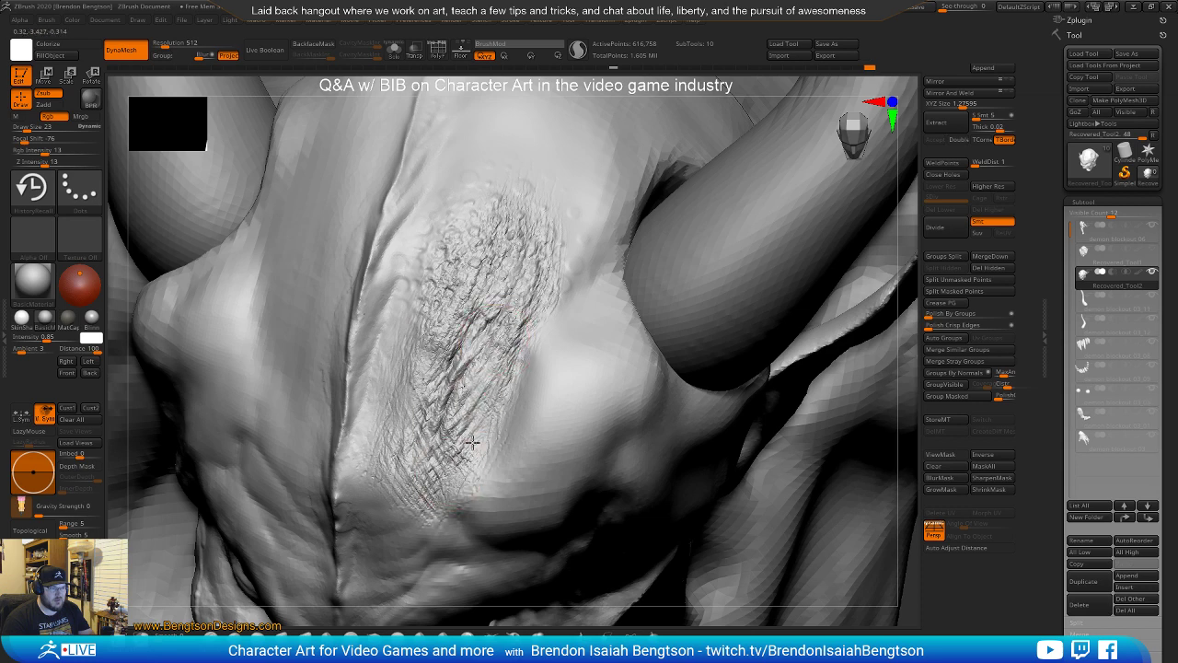
Recall the smooth surface around the upper end and side edges of the textured forehead patch
mouse_move(438, 352)
right_mouse_down("ctrl")
mouse_move(433, 285)
mouse_move(396, 322)
mouse_move(460, 385)
mouse_move(449, 343)
mouse_move(467, 387)
mouse_move(522, 346)
right_mouse_up("ctrl")
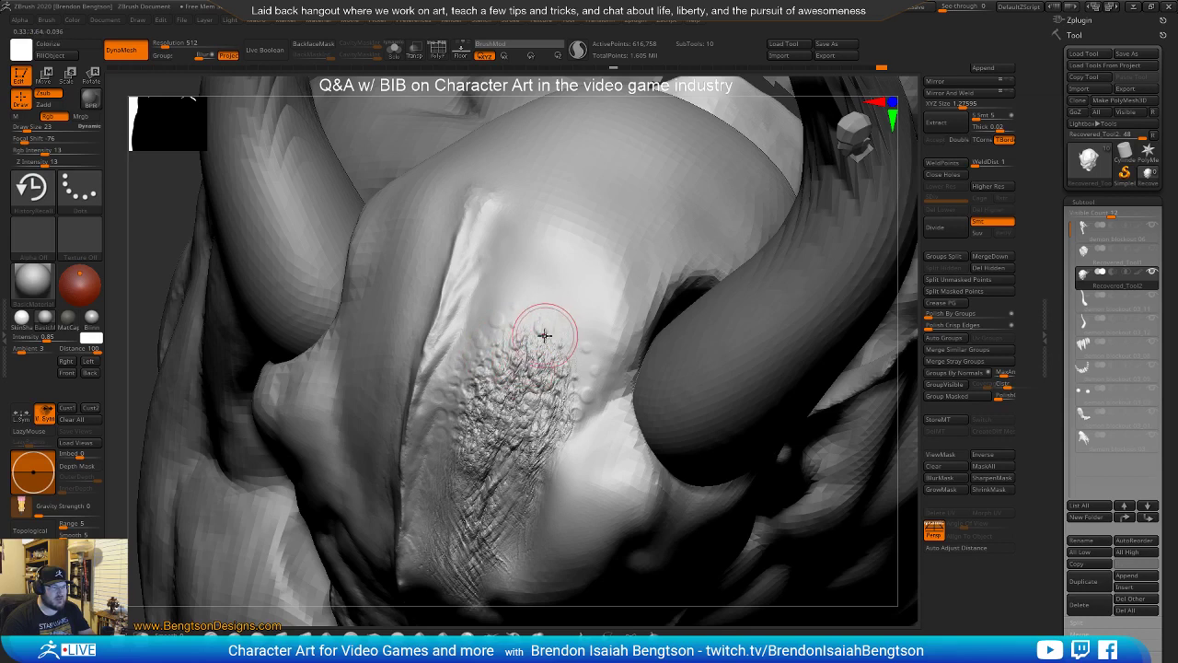
left_click_drag(576, 356, 571, 449)
left_click_drag(565, 325, 557, 419)
left_click_drag(558, 330, 467, 364)
mouse_move(440, 453)
left_mouse_down()
mouse_move(492, 340)
mouse_move(516, 366)
mouse_move(514, 391)
left_mouse_up()
right_click_drag(514, 375, 523, 354)
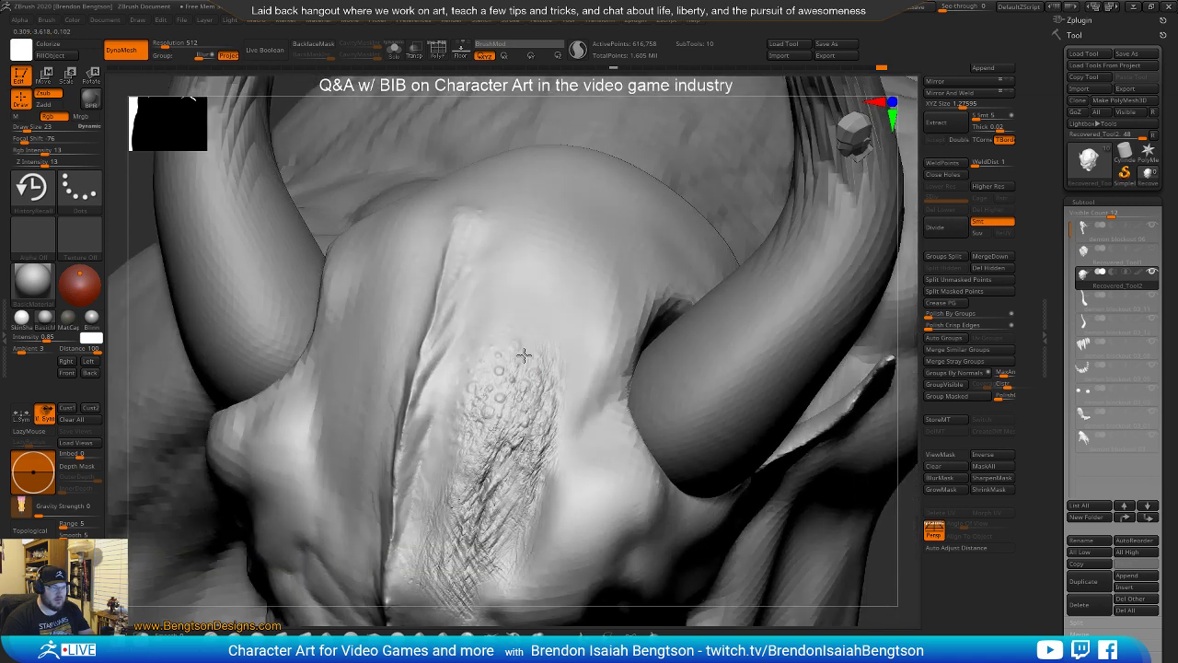
Enlarge the History Recall brush to draw size 51 and erase the remaining texture from the forehead
key("space")
mouse_move(518, 363)
left_mouse_down("shift")
mouse_move(479, 524)
mouse_move(450, 572)
left_mouse_up("shift")
mouse_move(481, 432)
left_mouse_down()
mouse_move(511, 362)
mouse_move(500, 428)
left_mouse_up()
right_click_drag(485, 392, 506, 323, "alt")
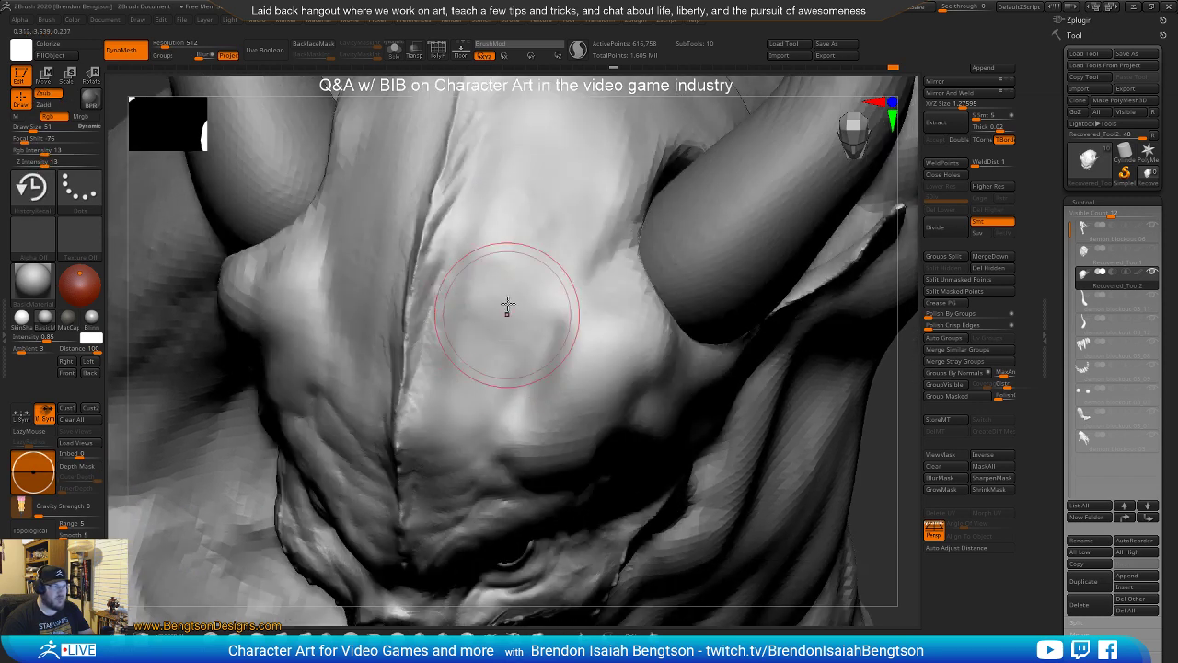
Load the Bumpy Skin2.psd alpha onto the ClayBuildup brush and undo the freehand test stroke on the forehead
key("b")
key("c")
key("b")
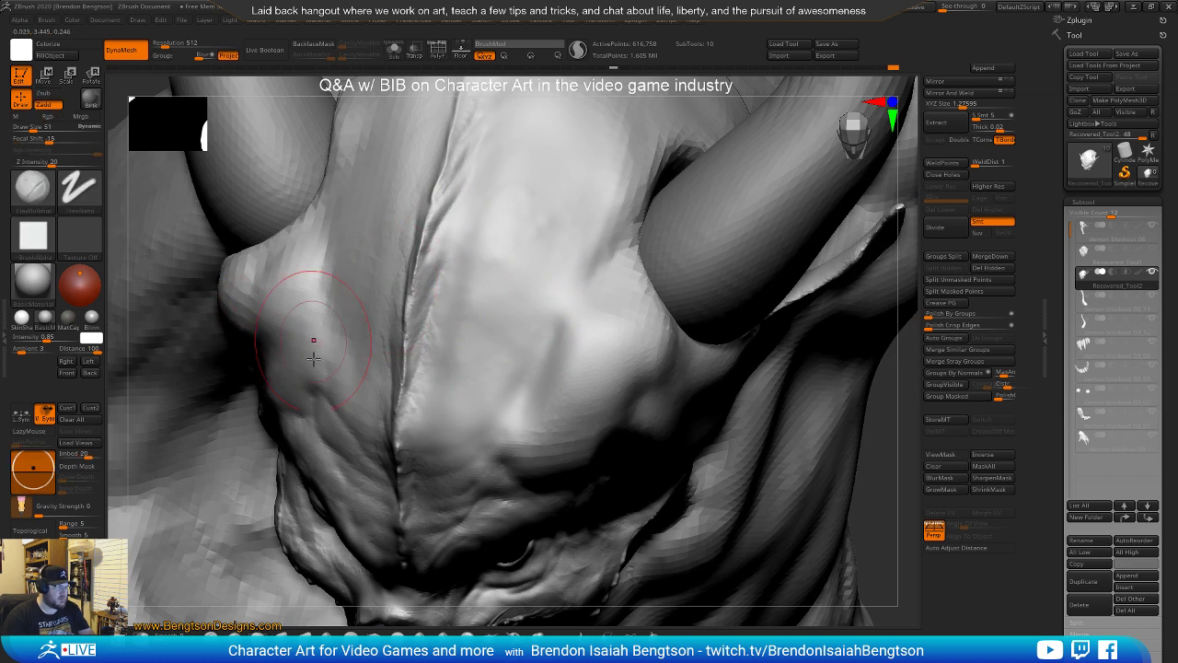
left_click(36, 242)
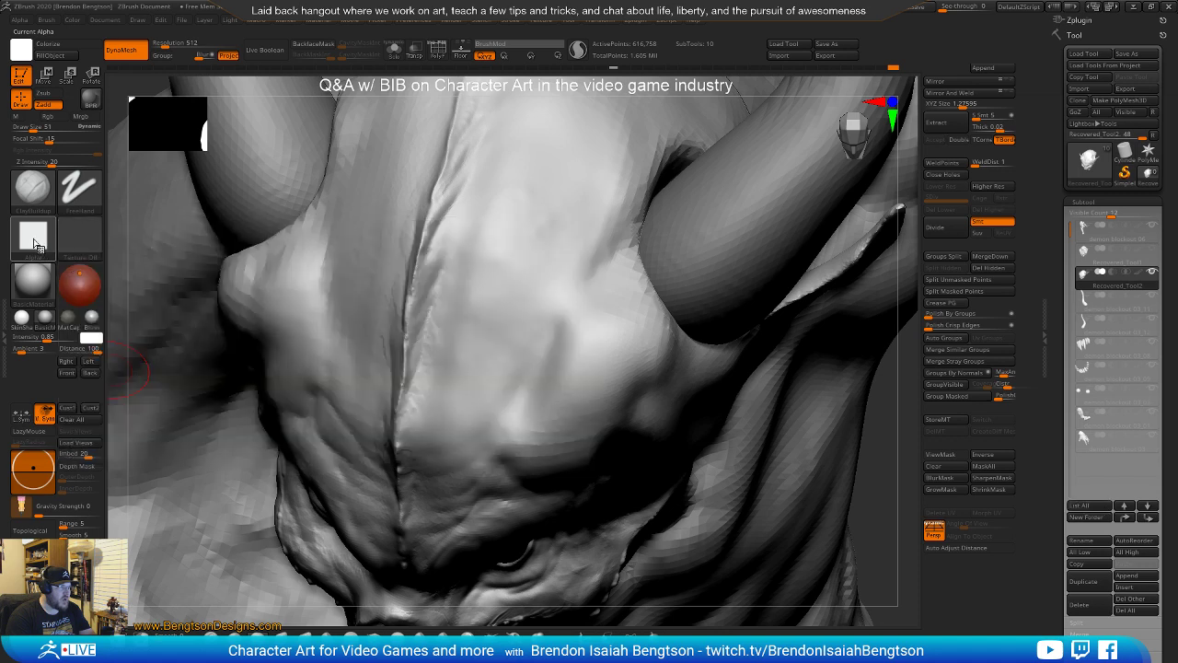
key("comma")
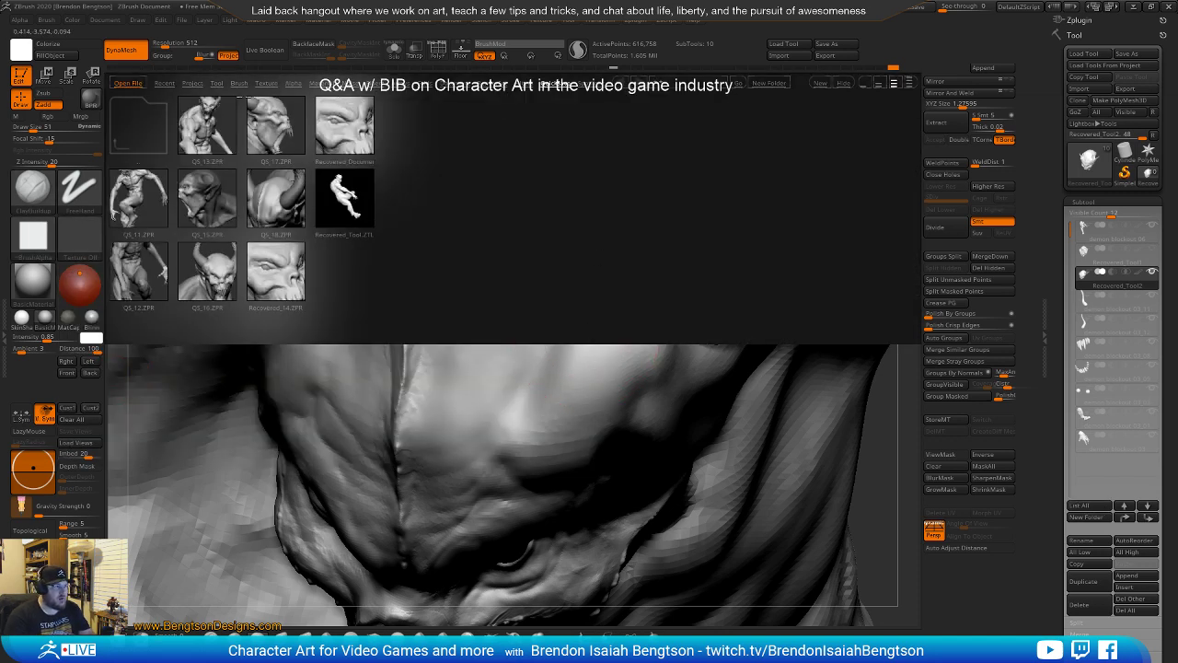
left_click(293, 83)
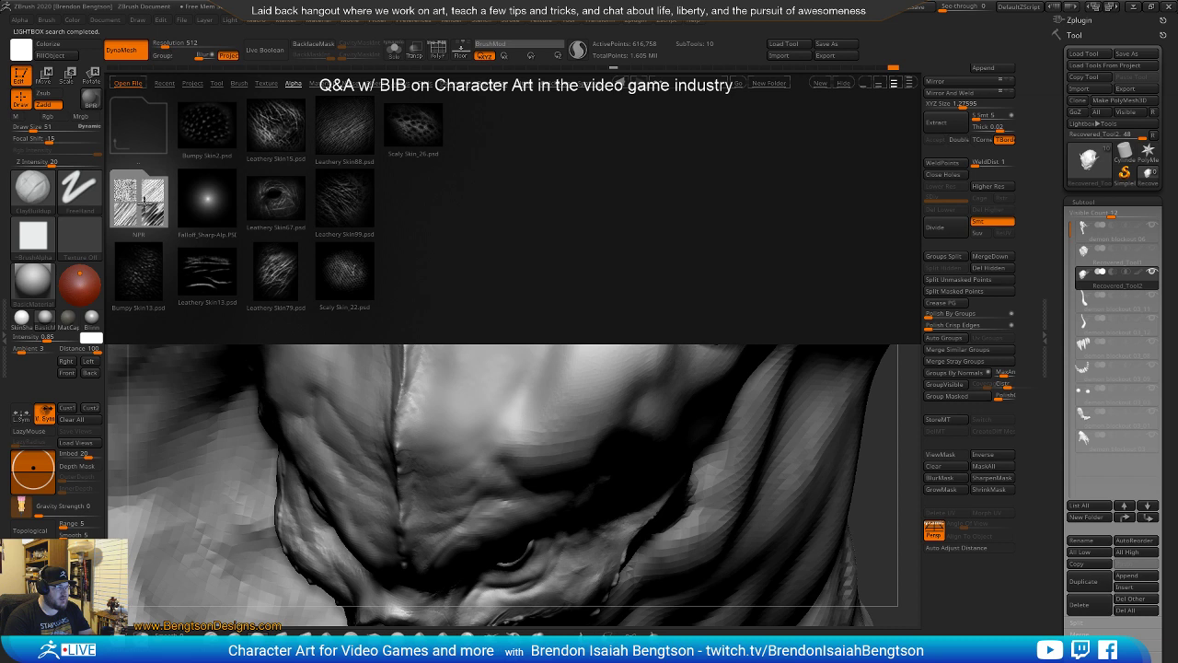
left_click(212, 130)
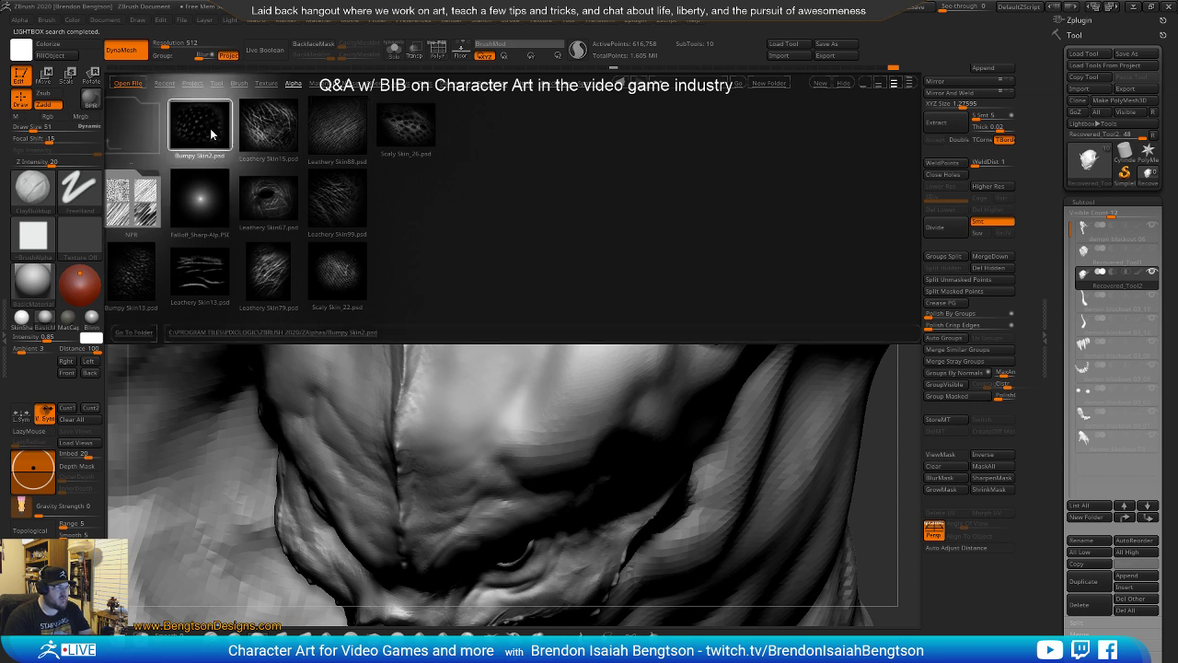
double_click(213, 132)
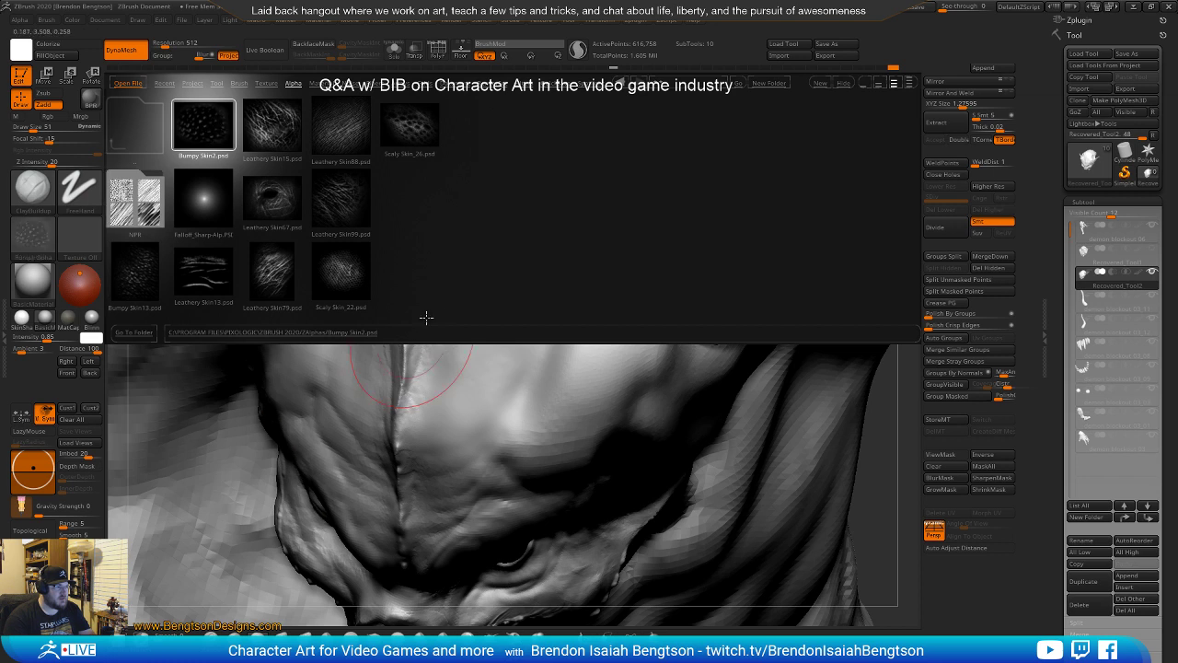
key("comma")
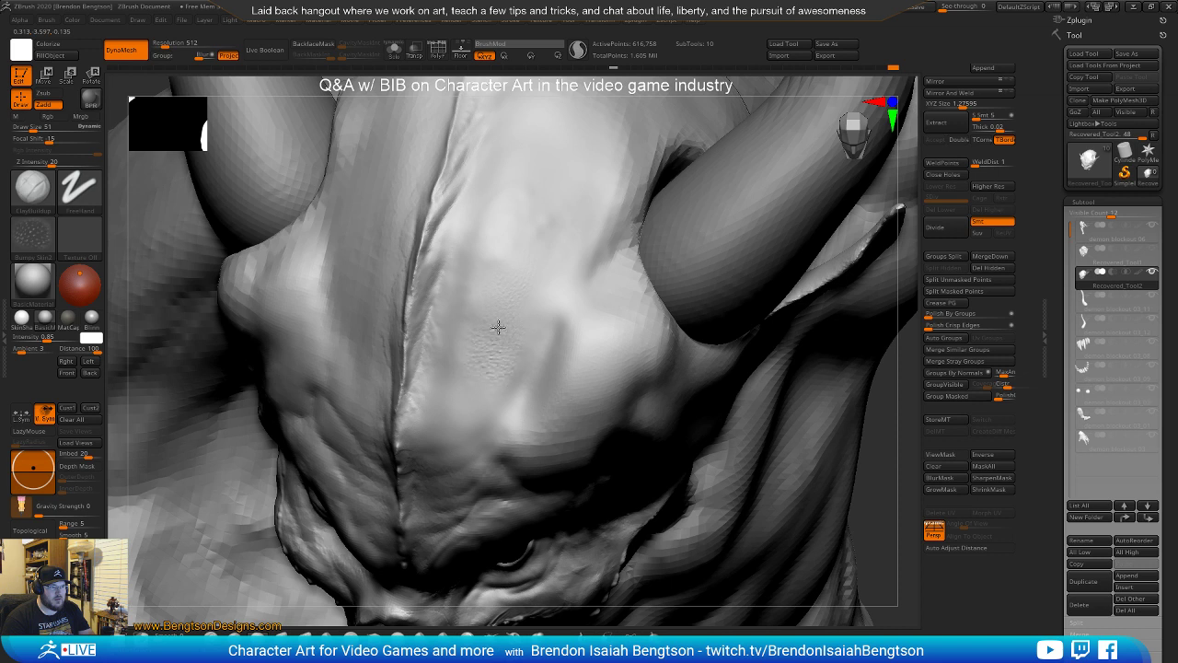
key("ctrl+z")
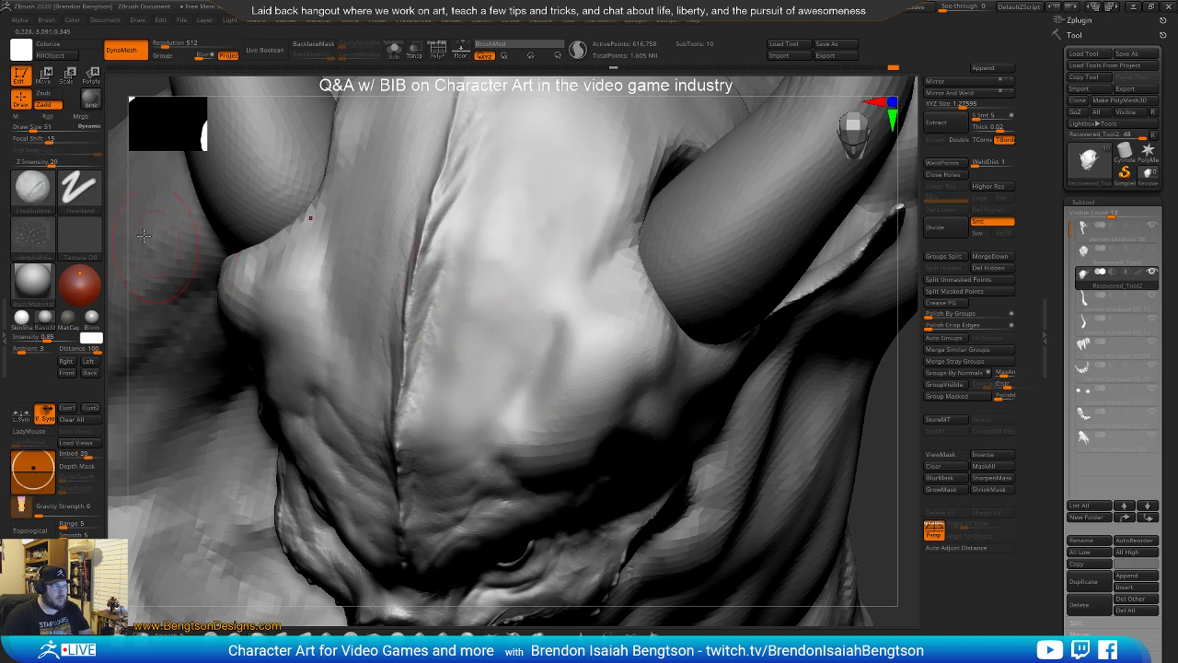
Set ClayBuildup to the DragRect stroke with Z intensity 44 and stamp bumpy skin patches across the smooth forehead
left_click(86, 197)
left_click(191, 203)
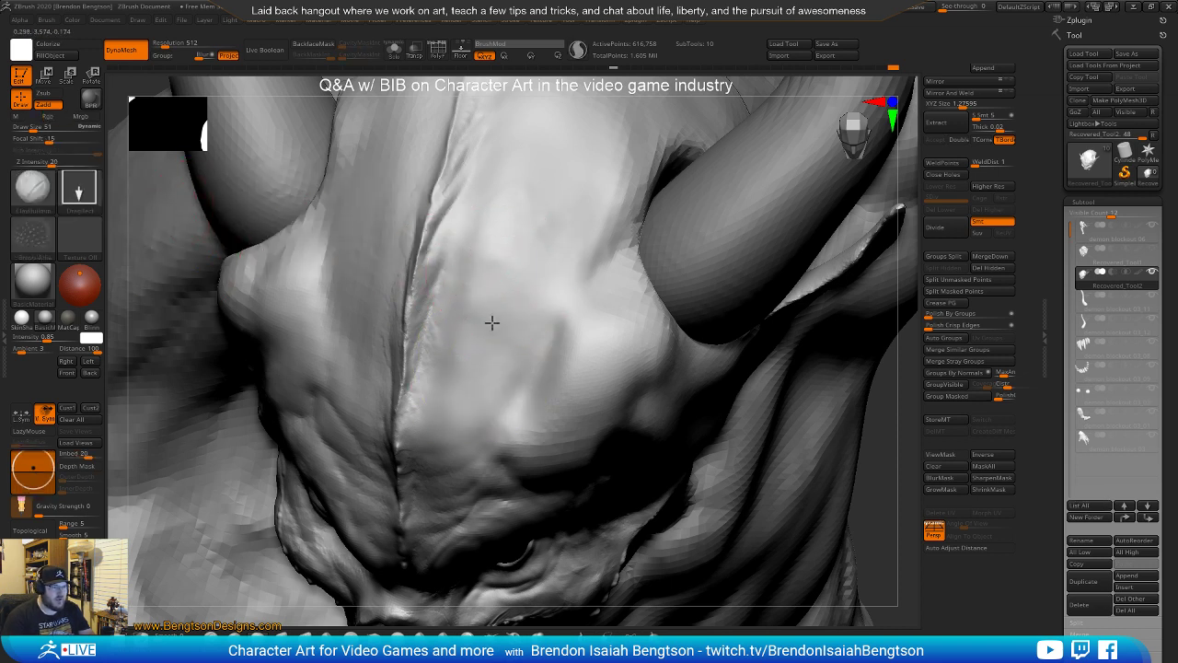
key("space")
left_click_drag(520, 315, 548, 313)
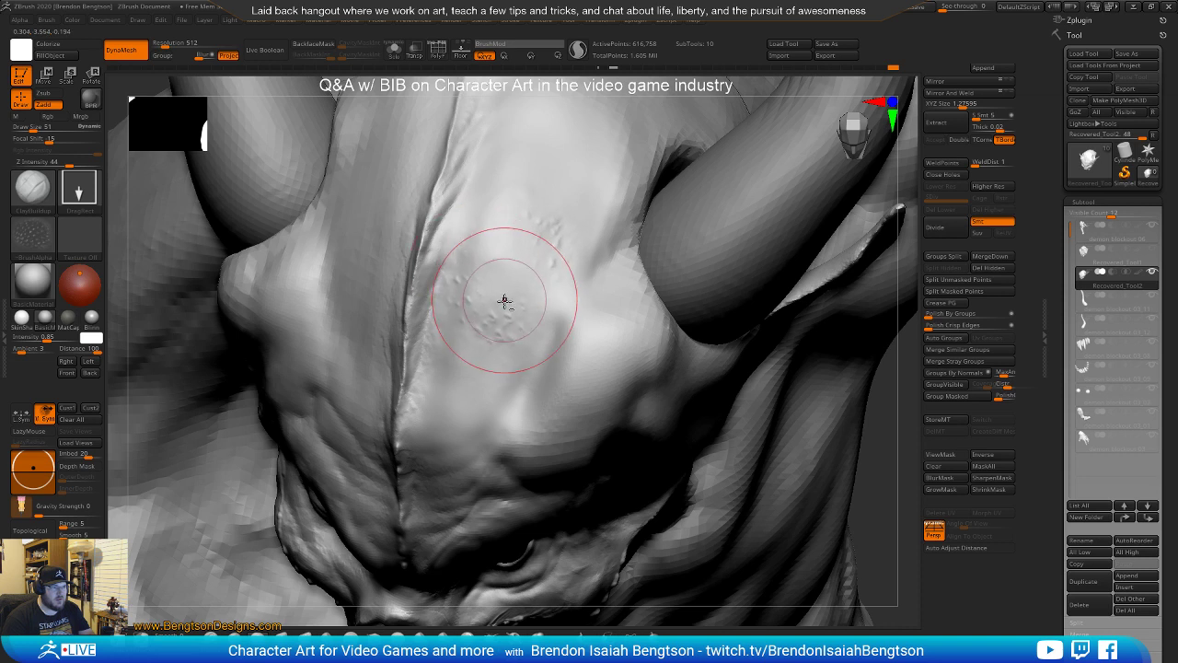
left_click(518, 249)
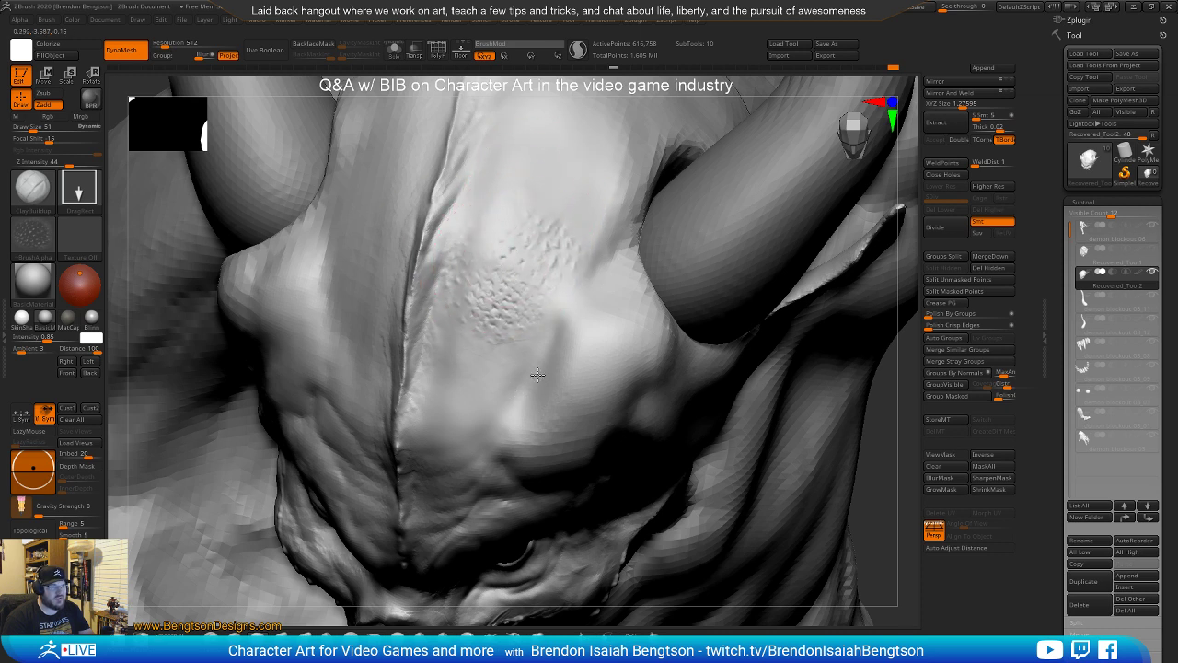
left_click(484, 365)
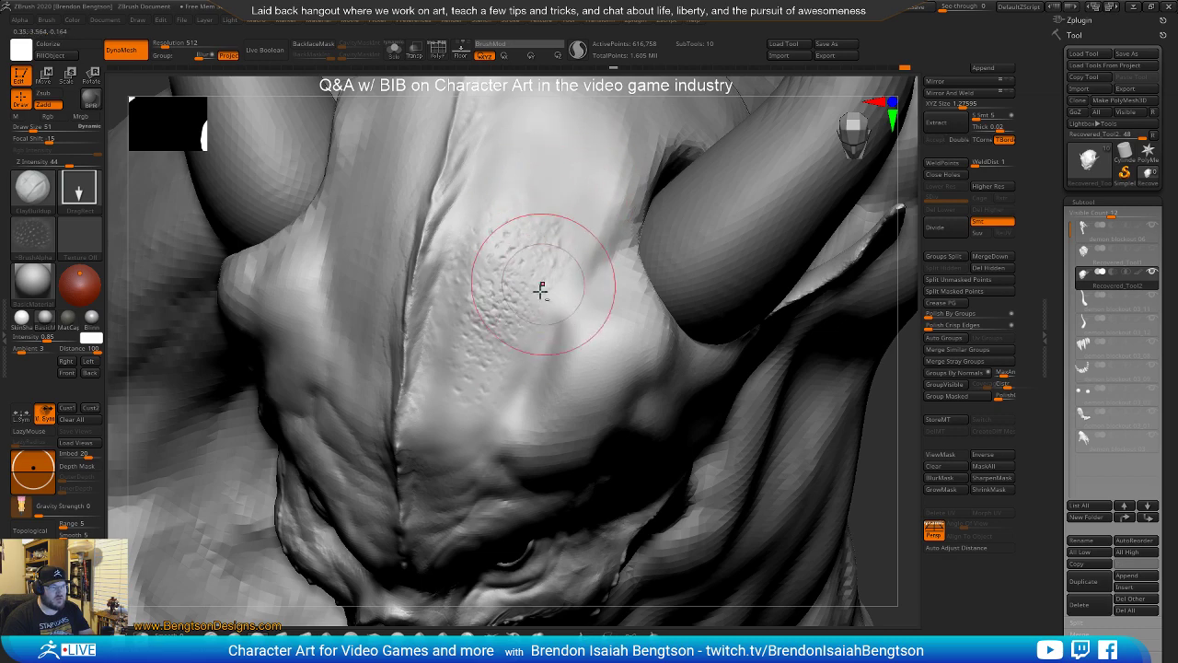
Inflate individual bumps in the stamped forehead patch with the Inflat brush at draw size 17 and Z intensity 10
mouse_move(507, 243)
right_mouse_down()
mouse_move(451, 277)
mouse_move(508, 326)
mouse_move(531, 612)
right_mouse_up()
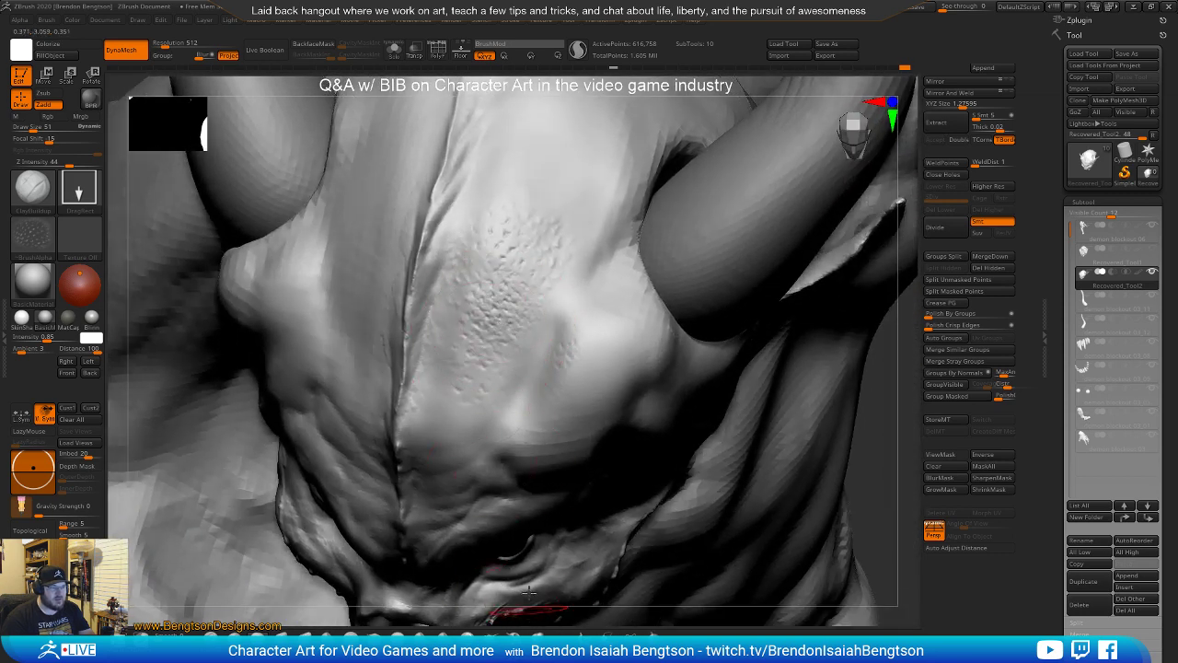
left_click(537, 634)
key("space")
left_click_drag(487, 272, 474, 263)
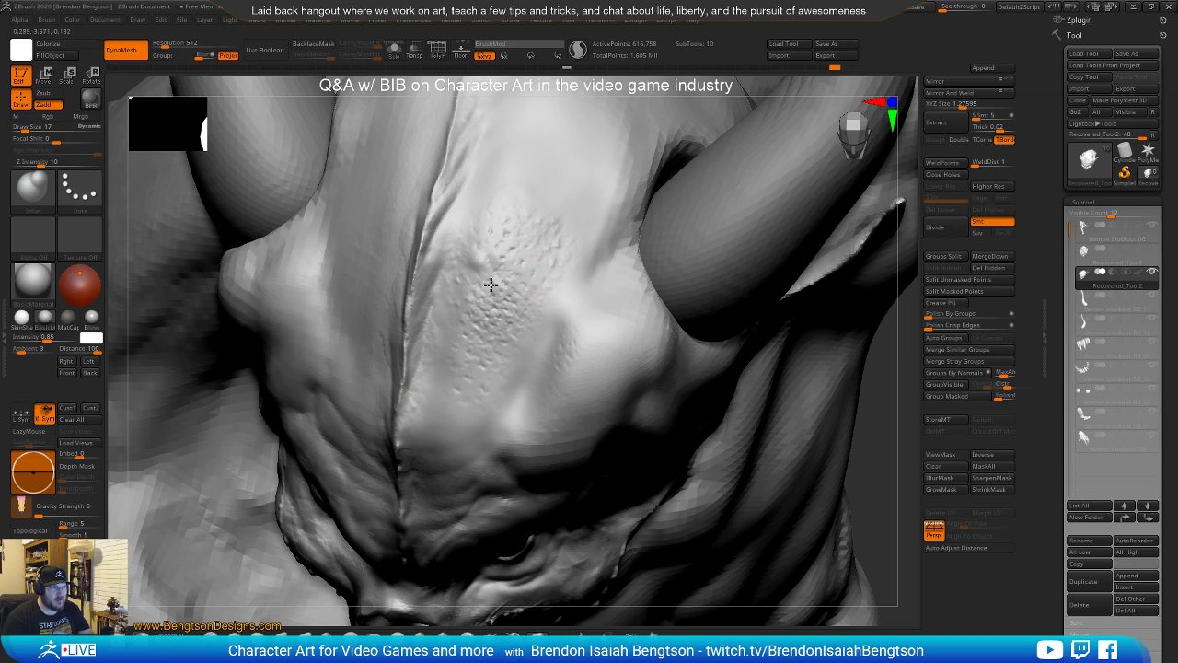
left_click_drag(504, 297, 524, 316)
mouse_move(489, 281)
left_mouse_down()
mouse_move(502, 294)
mouse_move(527, 250)
left_mouse_up()
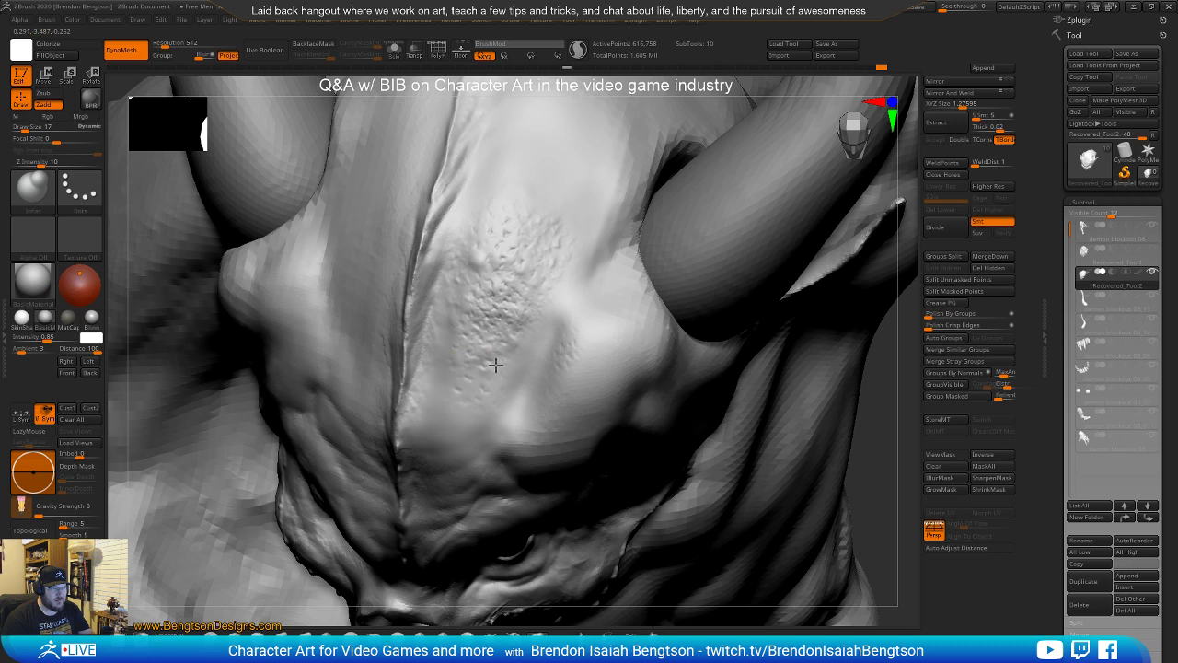
left_click_drag(471, 370, 479, 383)
left_click_drag(487, 286, 504, 249)
Carve small creases around the inflated forehead bumps with the DamStandard brush at draw sizes 12 and 6
key("b")
key("d")
key("s")
key("space")
mouse_move(516, 273)
right_mouse_down("ctrl")
mouse_move(523, 306)
mouse_move(502, 299)
right_mouse_up("ctrl")
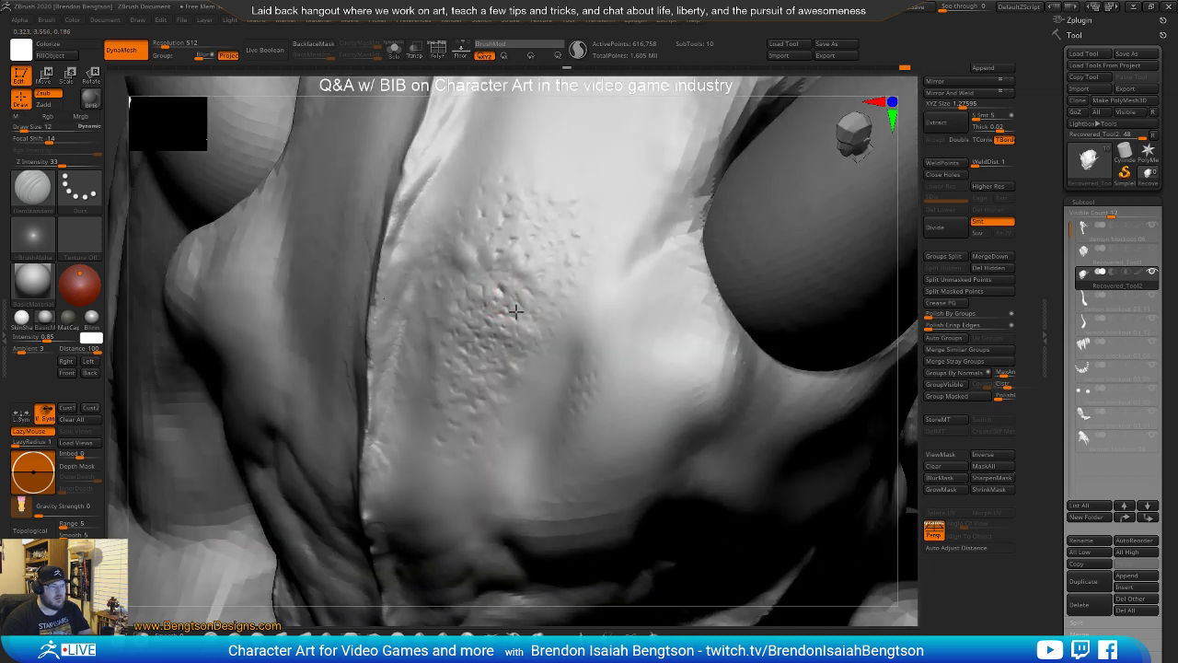
mouse_move(521, 259)
left_mouse_down("shift")
mouse_move(507, 236)
mouse_move(516, 184)
mouse_move(524, 209)
left_mouse_up("shift")
key("space")
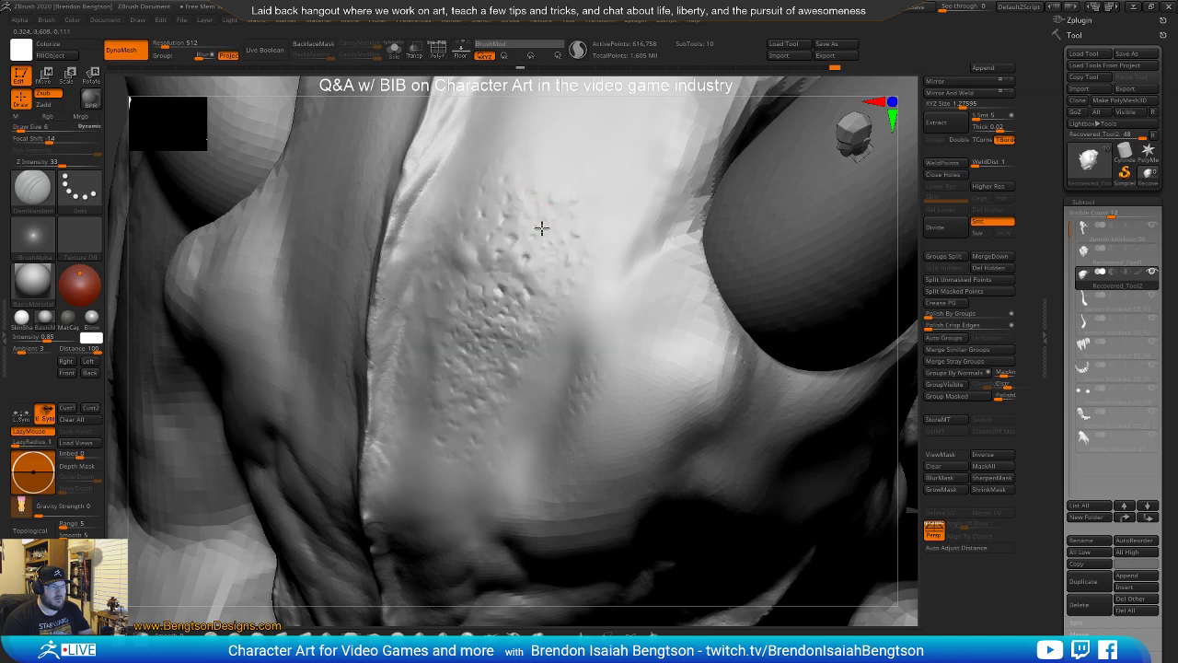
right_click_drag(529, 364, 506, 414)
key("space")
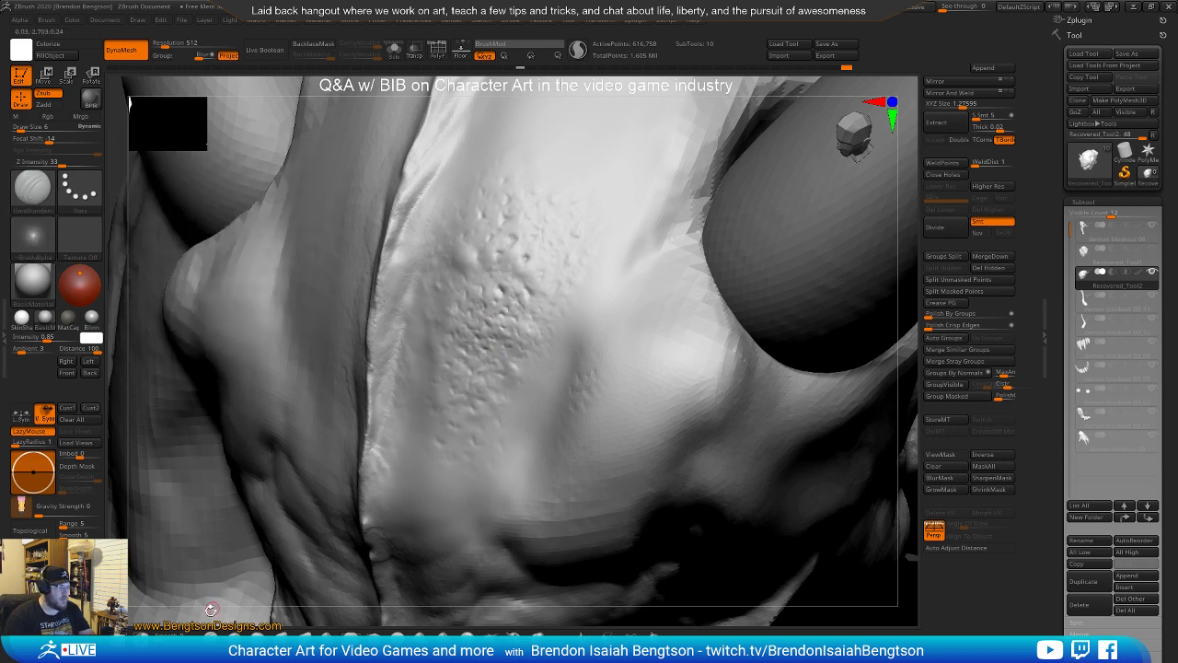
Spray fine wrinkles over the bumpy forehead patch using the Standard brush's wrinkle alpha, Spray stroke and draw size 17
left_click(213, 637)
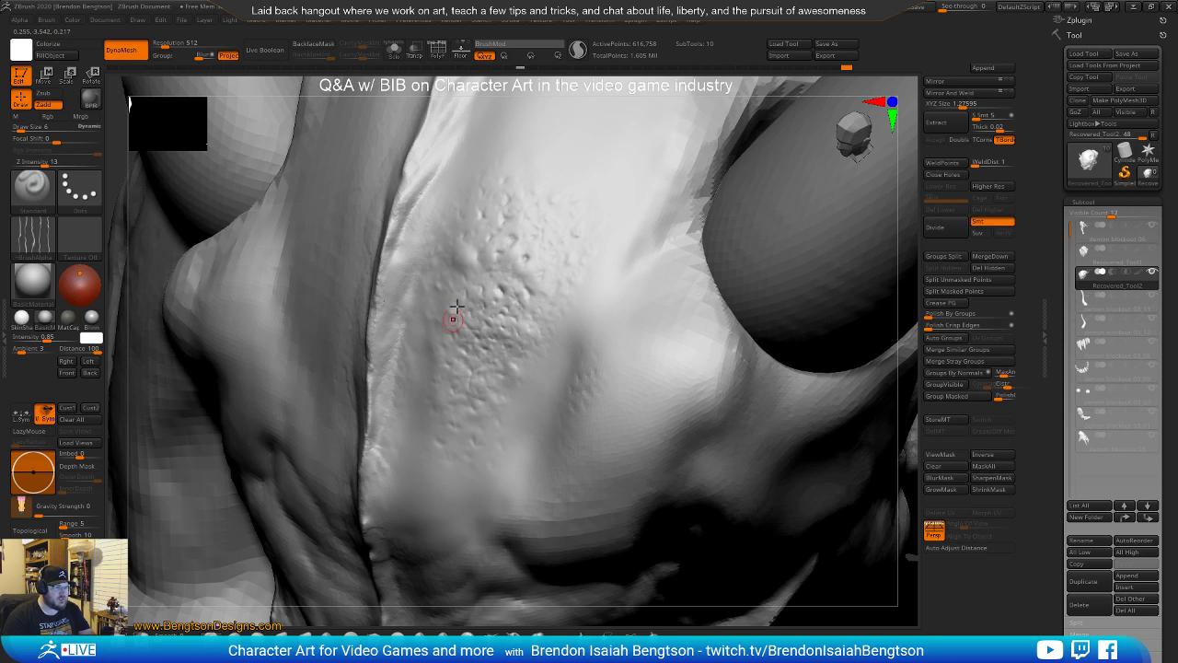
key("space")
mouse_move(457, 287)
left_mouse_down()
mouse_move(470, 285)
mouse_move(460, 323)
mouse_move(455, 273)
left_mouse_up()
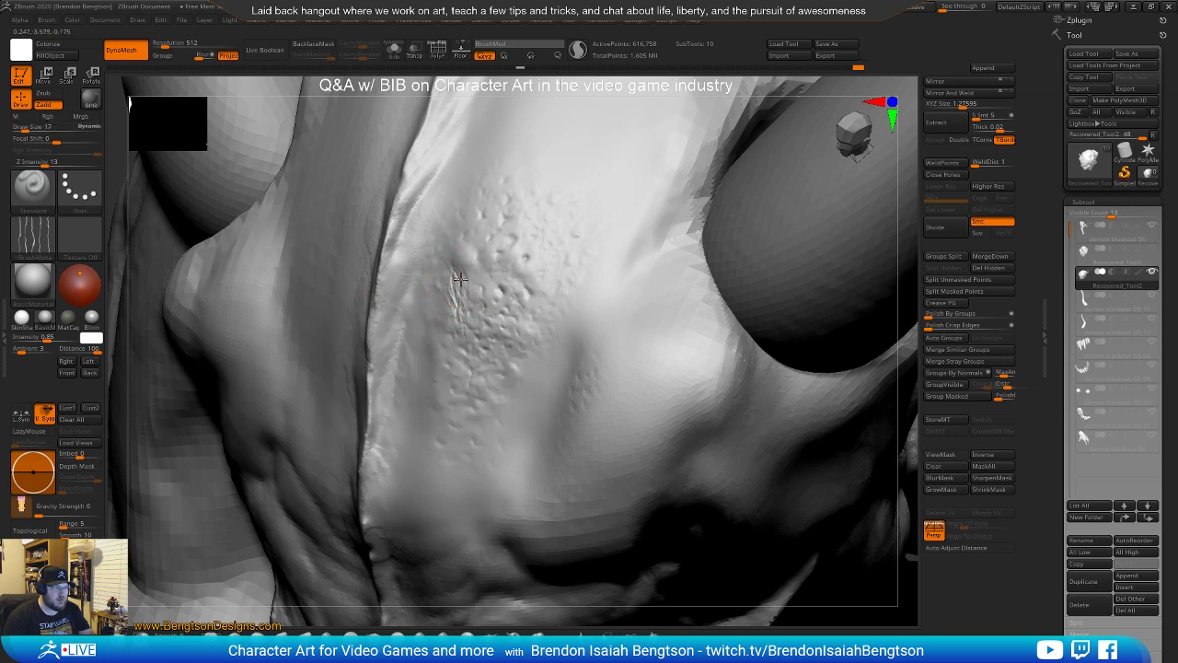
left_click(95, 211)
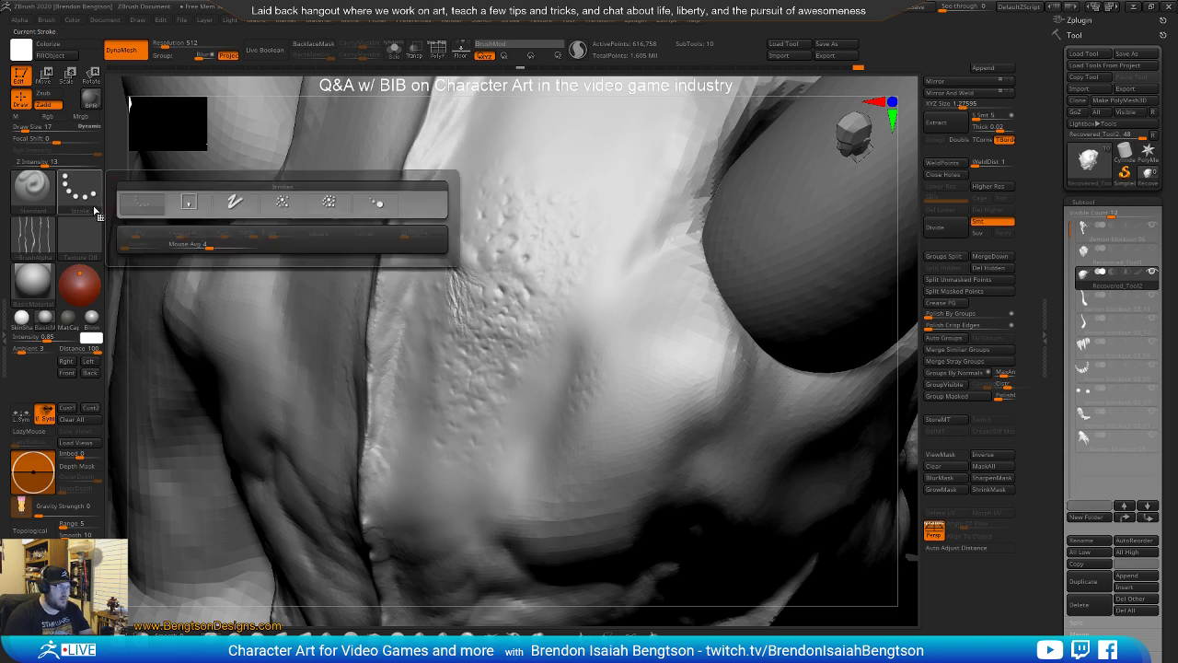
left_click(328, 203)
left_click_drag(464, 314, 449, 305)
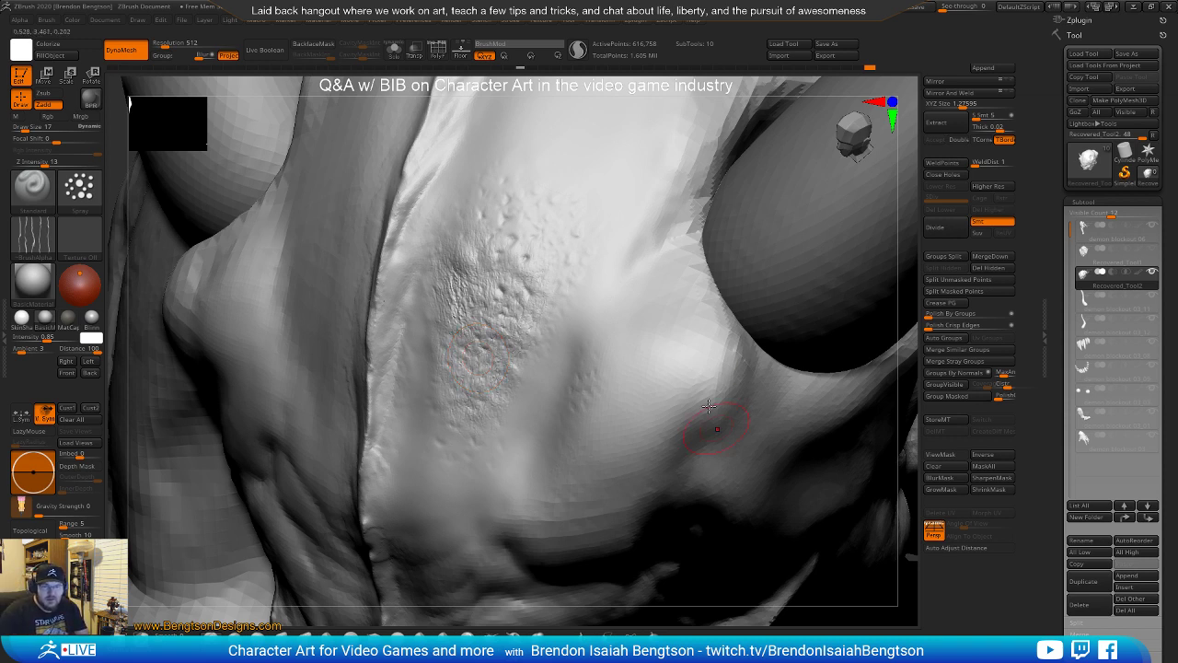
Load the Scaly Skin_26.psd alpha onto the Displace brush and set its Z intensity to 20
mouse_move(715, 377)
right_mouse_down()
mouse_move(714, 388)
mouse_move(533, 327)
mouse_move(540, 337)
mouse_move(488, 184)
right_mouse_up()
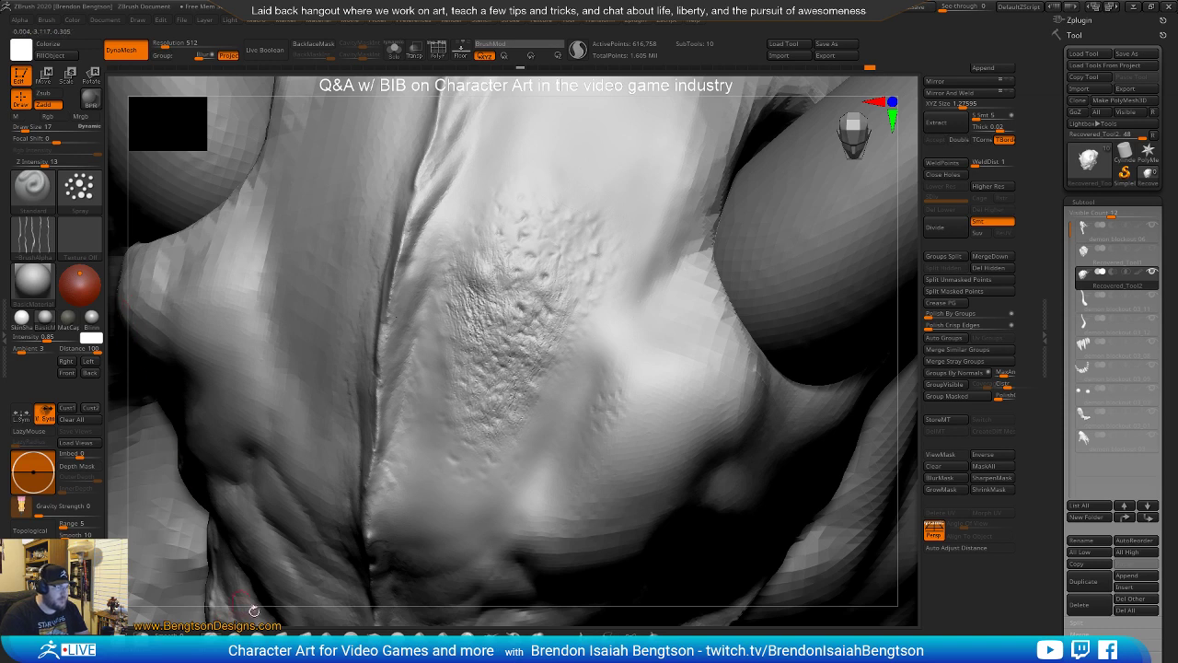
left_click(525, 635)
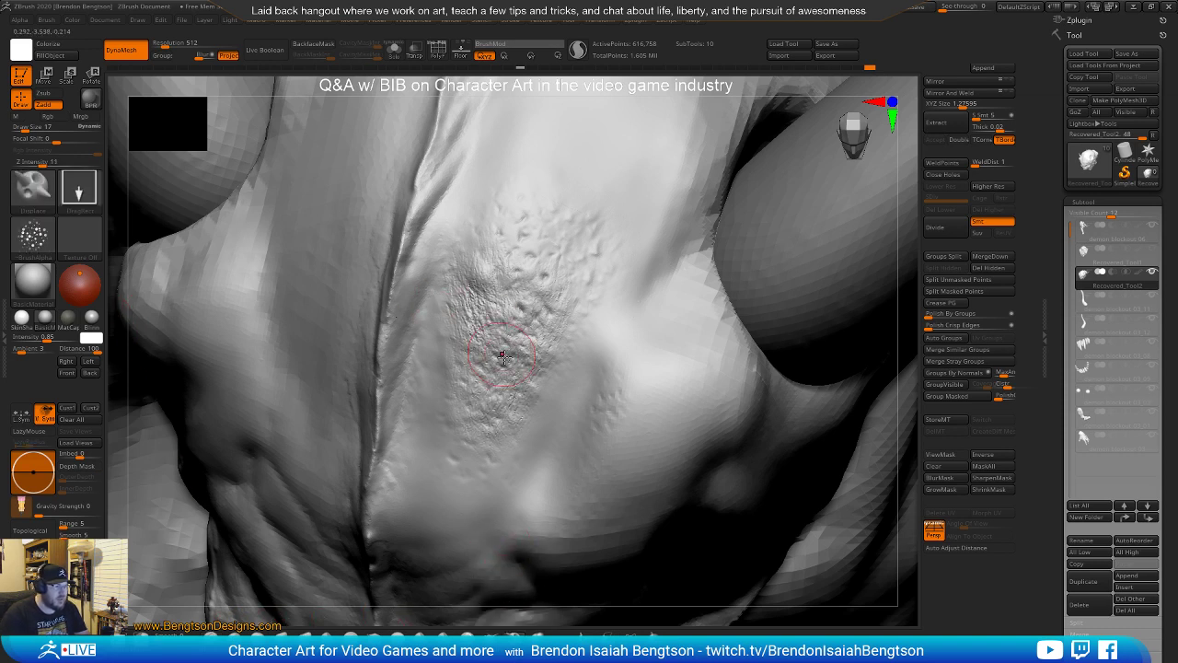
key("space")
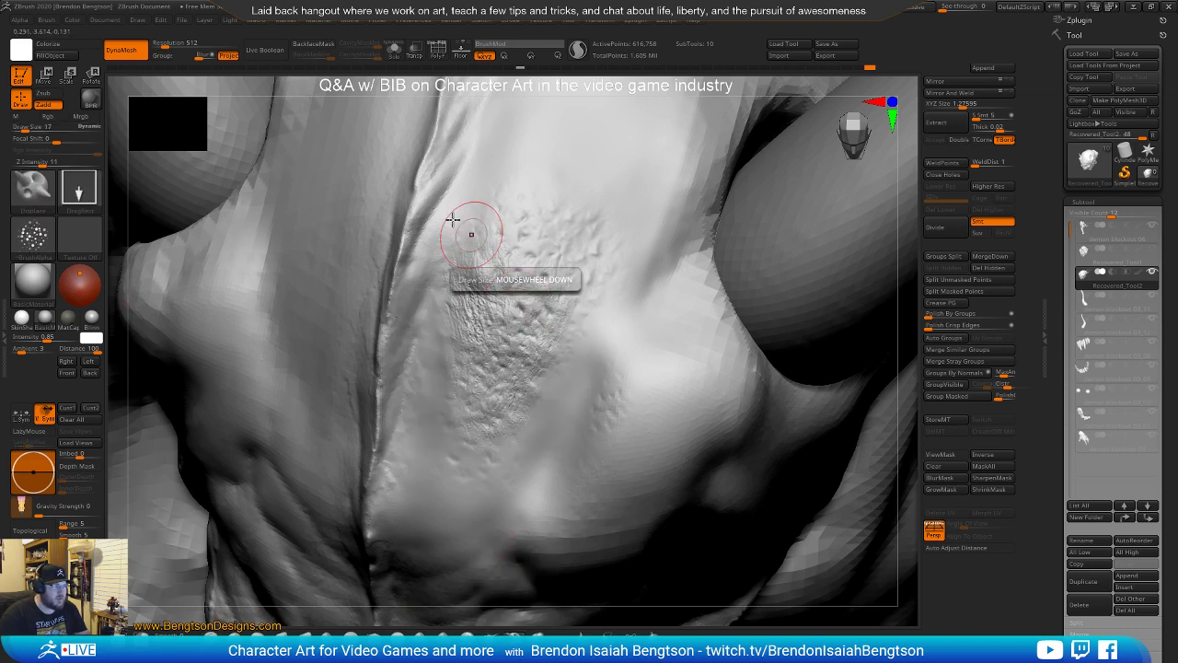
left_click(32, 235)
left_click(331, 299)
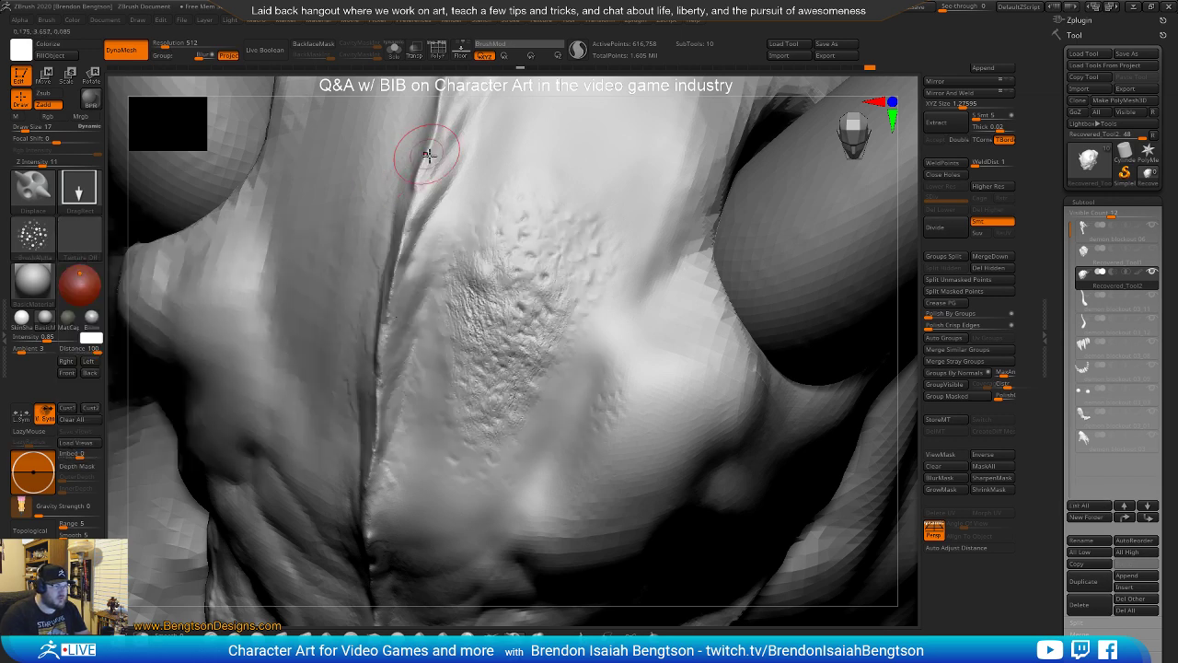
key("comma")
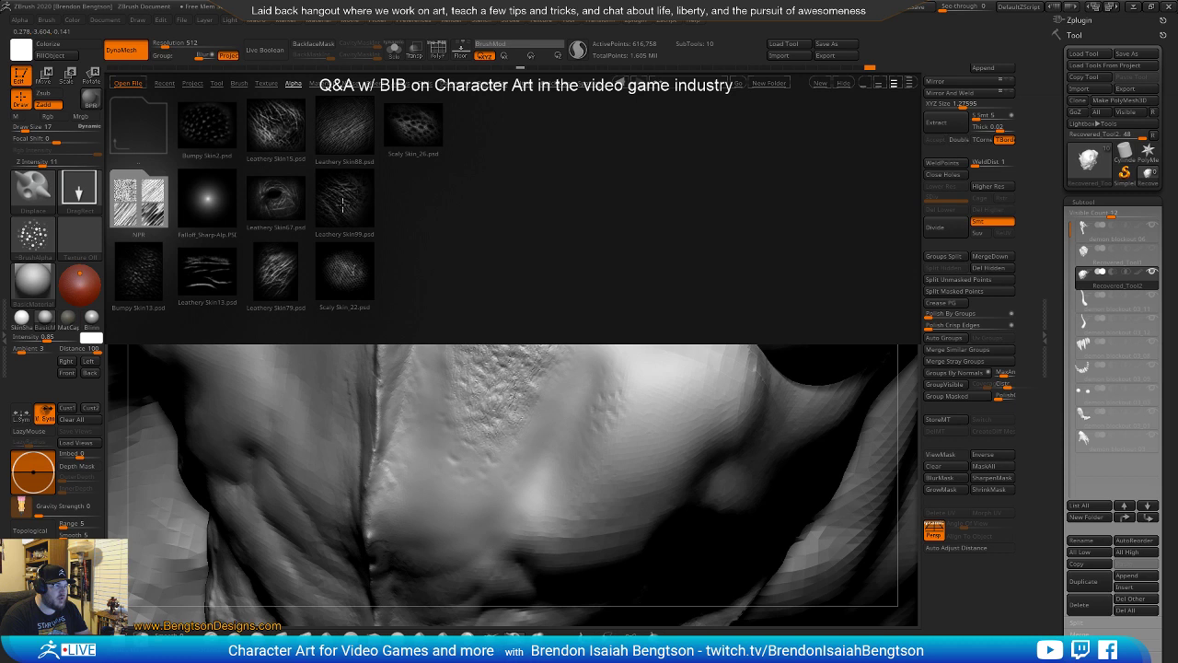
double_click(421, 125)
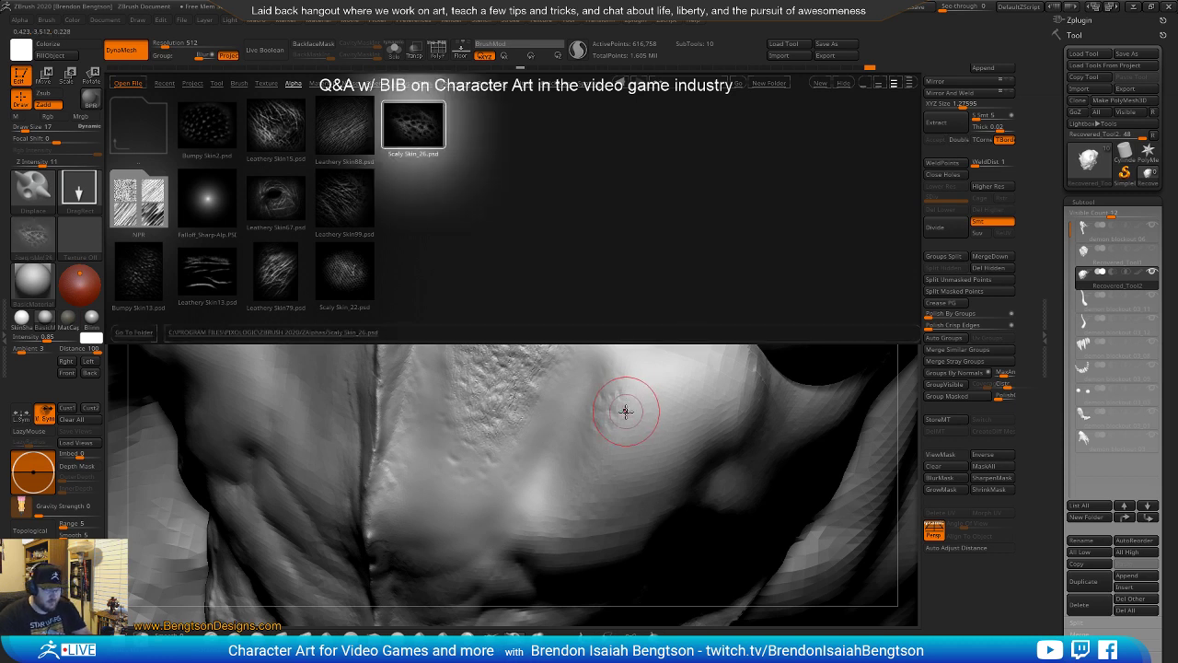
key("comma")
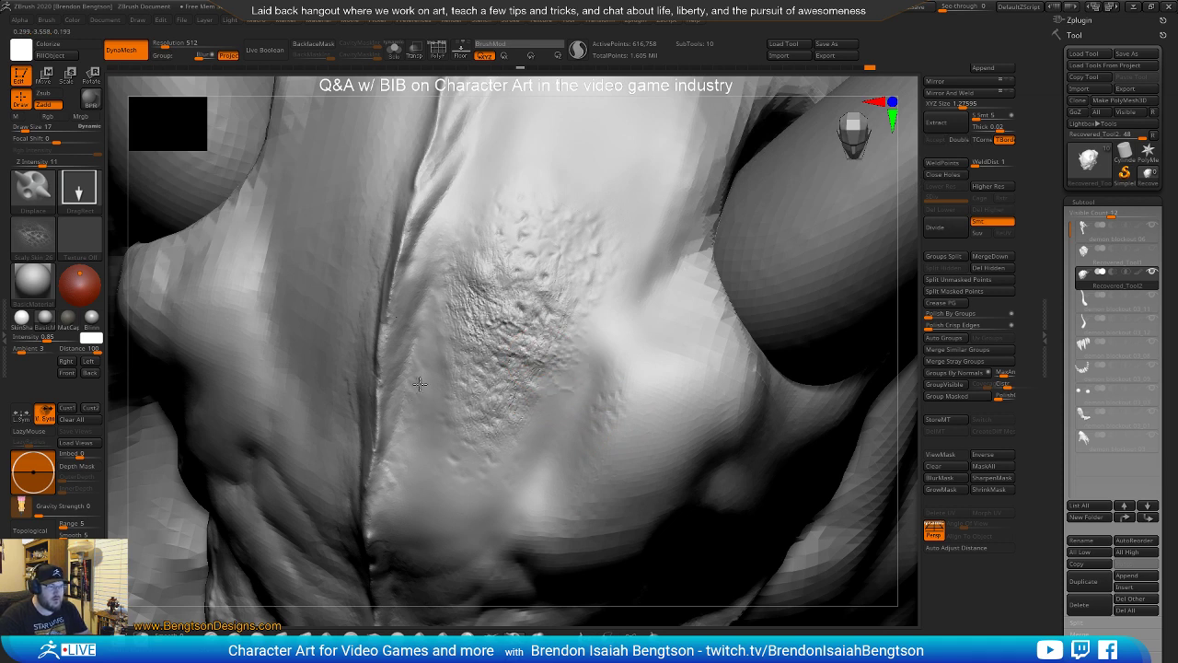
key("space")
left_click_drag(552, 382, 557, 382)
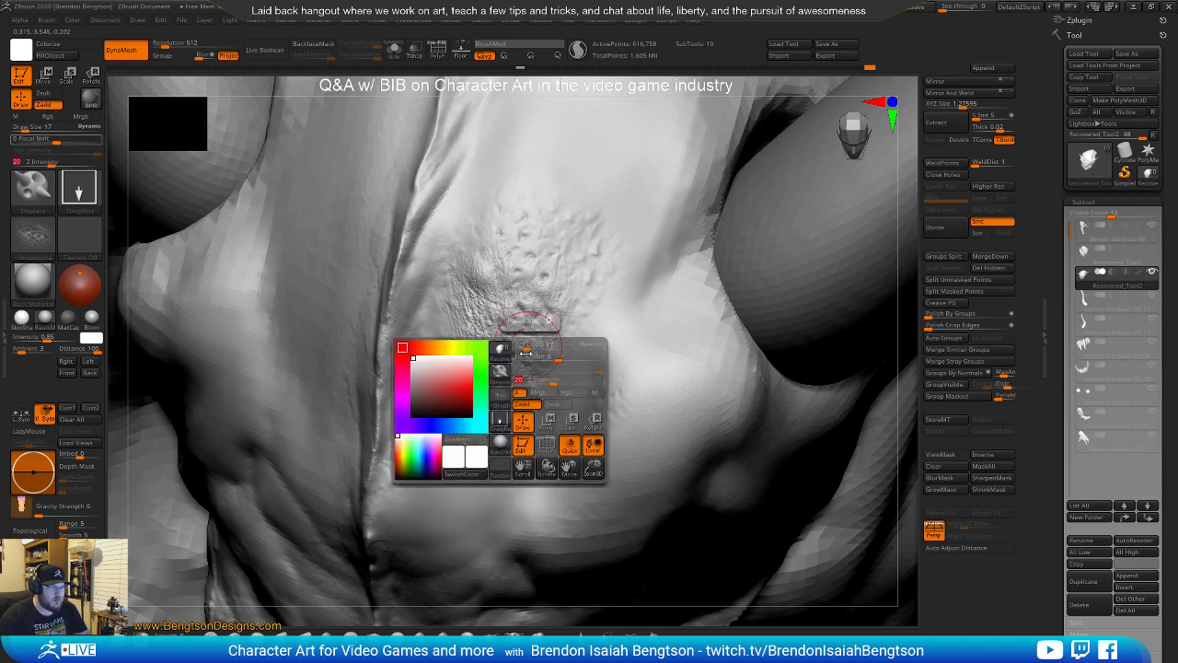
Undo the fine wrinkle strokes on the forehead patch
key("ctrl+z")
key("ctrl+z")
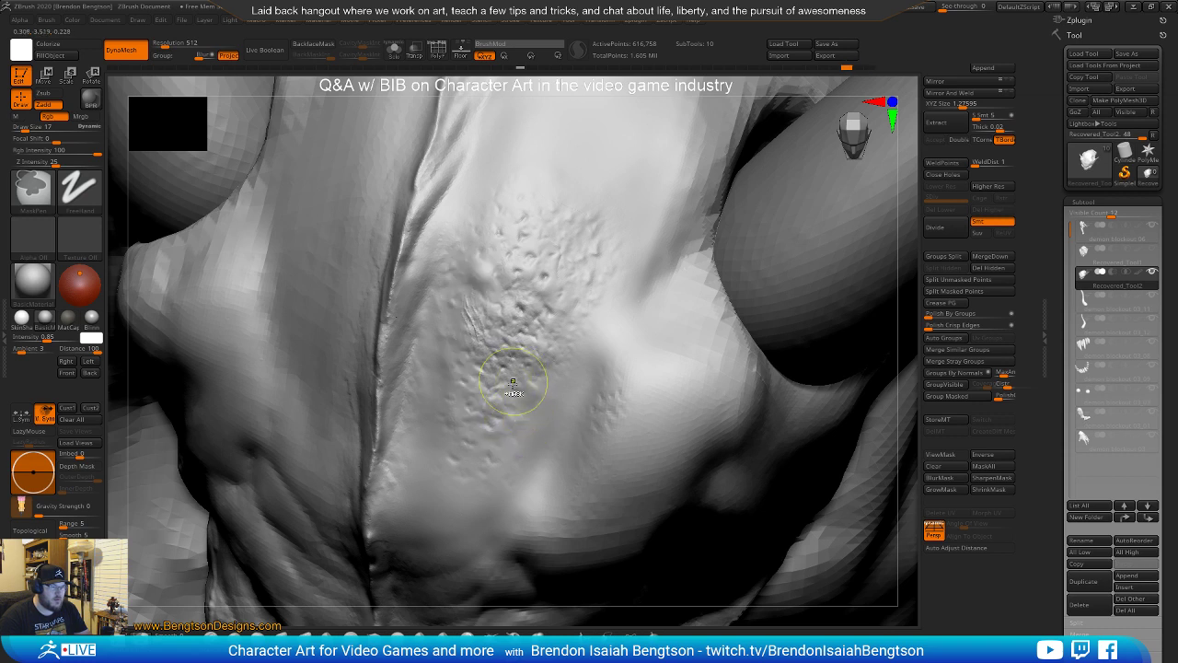
mouse_move(502, 341)
left_mouse_down()
mouse_move(439, 387)
mouse_move(435, 327)
mouse_move(390, 348)
mouse_move(360, 400)
left_mouse_up()
key("ctrl+z")
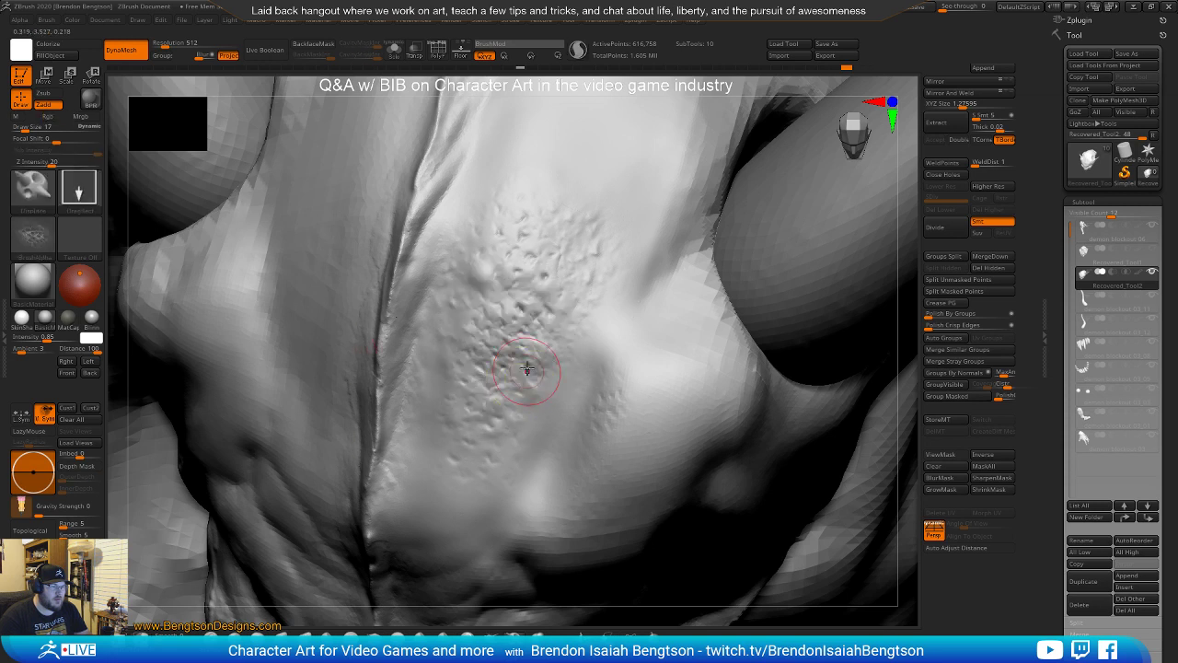
Switch the Displace brush to Zsub and stamp the scaly skin alpha over the forehead patch and its lower end
key("space")
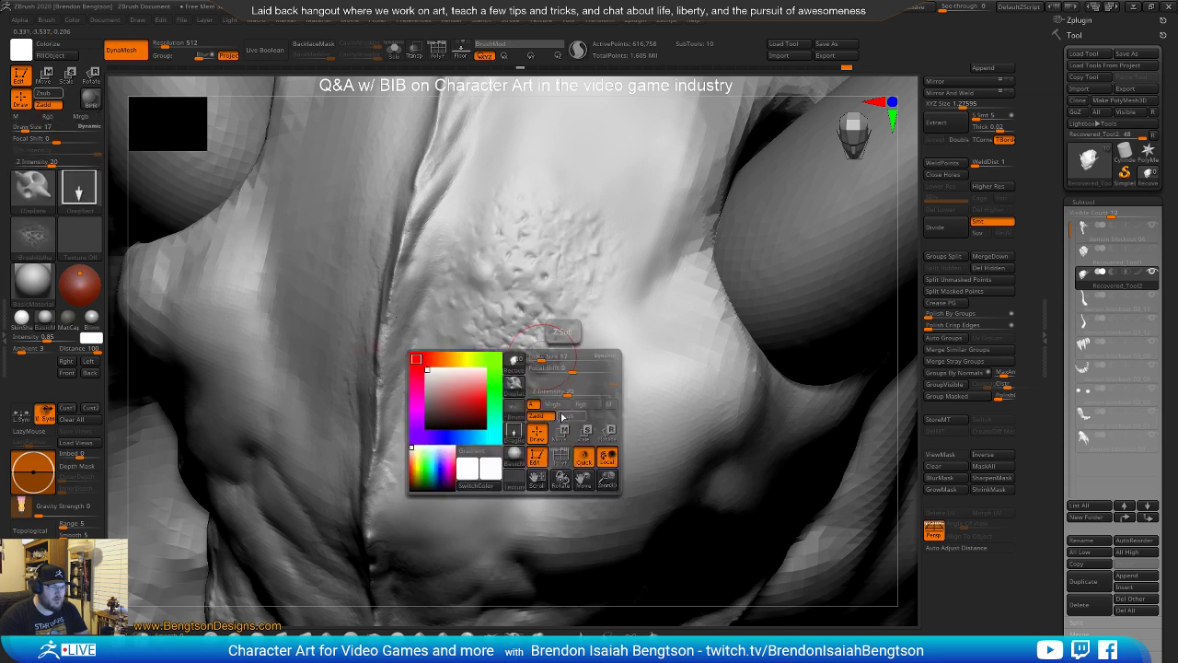
left_click_drag(520, 322, 648, 428)
mouse_move(539, 230)
left_mouse_down()
mouse_move(647, 125)
mouse_move(671, 163)
mouse_move(670, 333)
left_mouse_up()
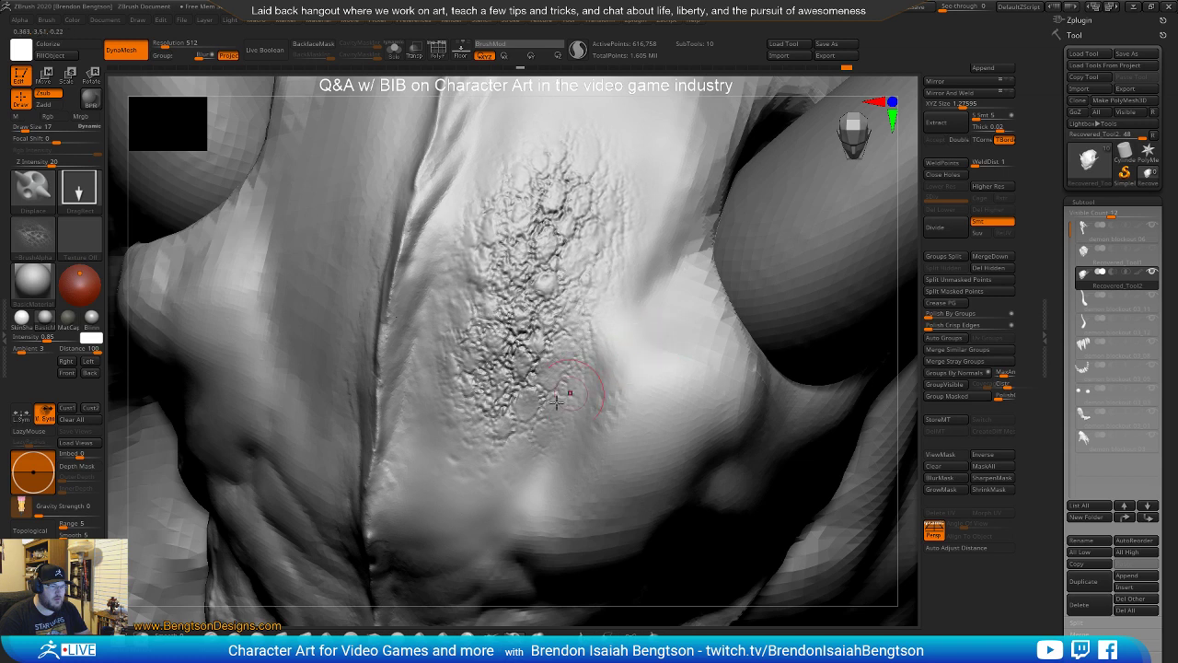
left_click_drag(453, 450, 441, 412)
mouse_move(428, 370)
left_mouse_down()
mouse_move(385, 418)
mouse_move(410, 458)
mouse_move(475, 497)
mouse_move(479, 439)
mouse_move(511, 450)
mouse_move(426, 416)
mouse_move(492, 445)
mouse_move(515, 483)
mouse_move(509, 436)
mouse_move(521, 423)
mouse_move(540, 492)
mouse_move(548, 418)
mouse_move(539, 466)
mouse_move(576, 462)
left_mouse_up()
mouse_move(537, 398)
right_mouse_down()
mouse_move(460, 452)
mouse_move(524, 470)
mouse_move(529, 406)
right_mouse_up()
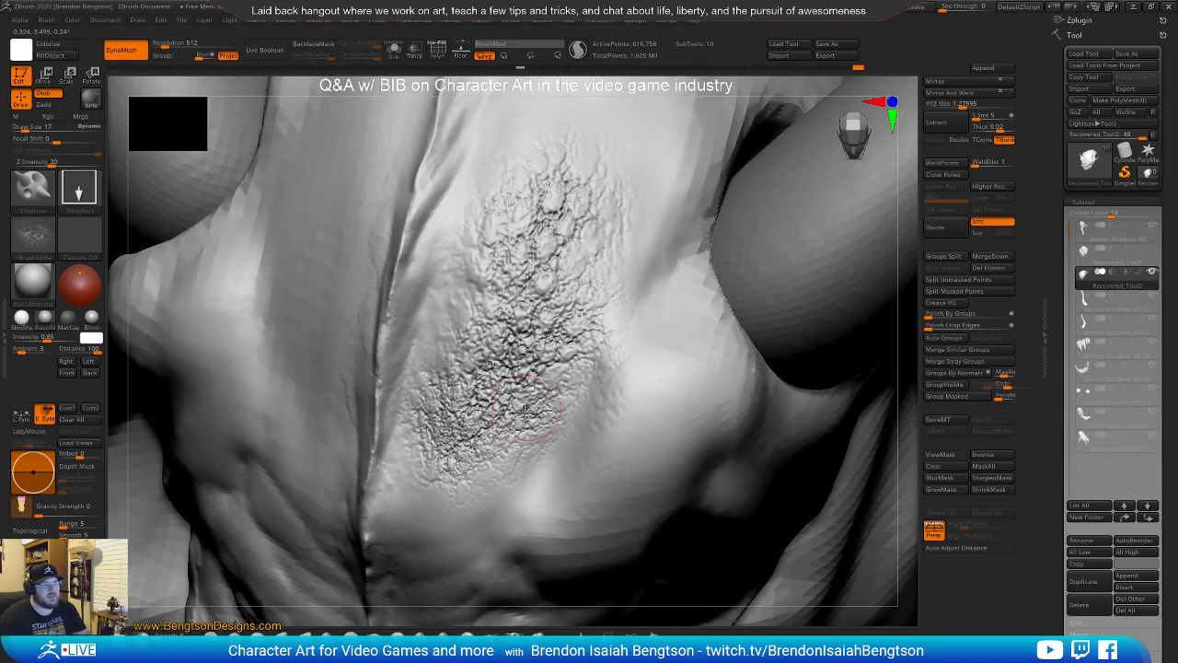
Inflate selected scales into raised bumps along the forehead patch with the Inflat brush
left_click(538, 634)
left_click_drag(543, 285, 544, 284)
mouse_move(552, 241)
left_mouse_down()
mouse_move(539, 236)
mouse_move(514, 263)
mouse_move(517, 315)
mouse_move(557, 382)
mouse_move(509, 366)
mouse_move(457, 395)
mouse_move(472, 425)
mouse_move(488, 420)
mouse_move(478, 344)
left_mouse_up()
right_click_drag(581, 370, 645, 371, "ctrl")
left_click_drag(788, 427, 809, 578)
right_click_drag(808, 578, 810, 614, "ctrl")
right_click_drag(638, 344, 571, 302)
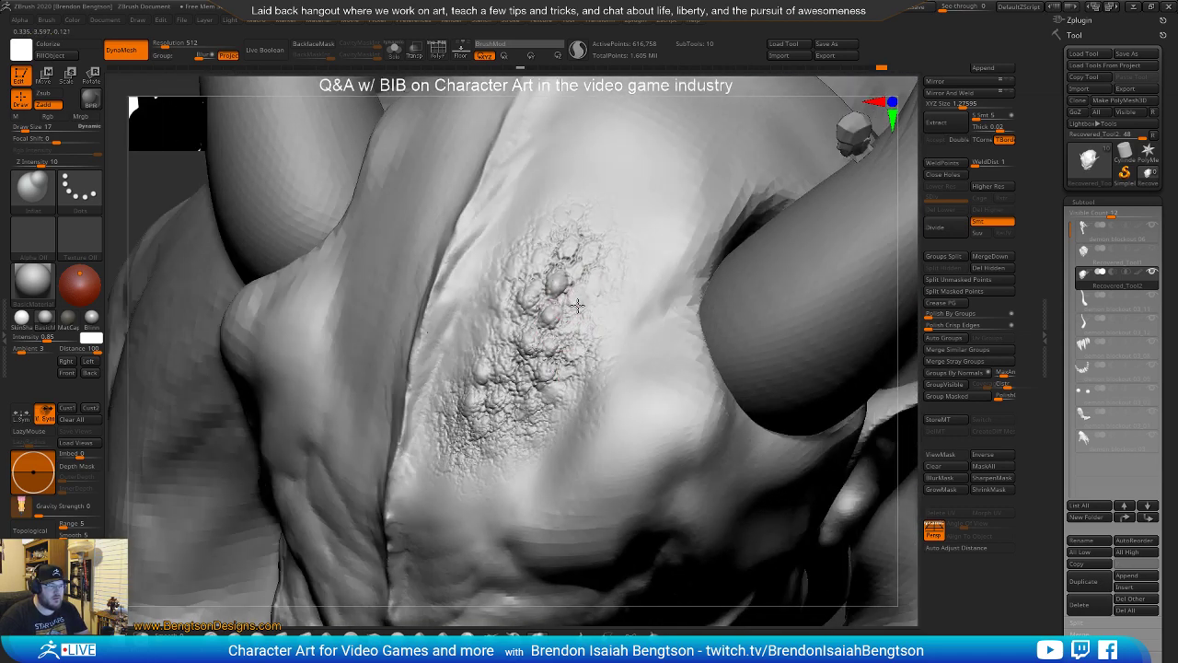
left_click(588, 252)
left_click(569, 244)
left_click(547, 252)
left_click(529, 258)
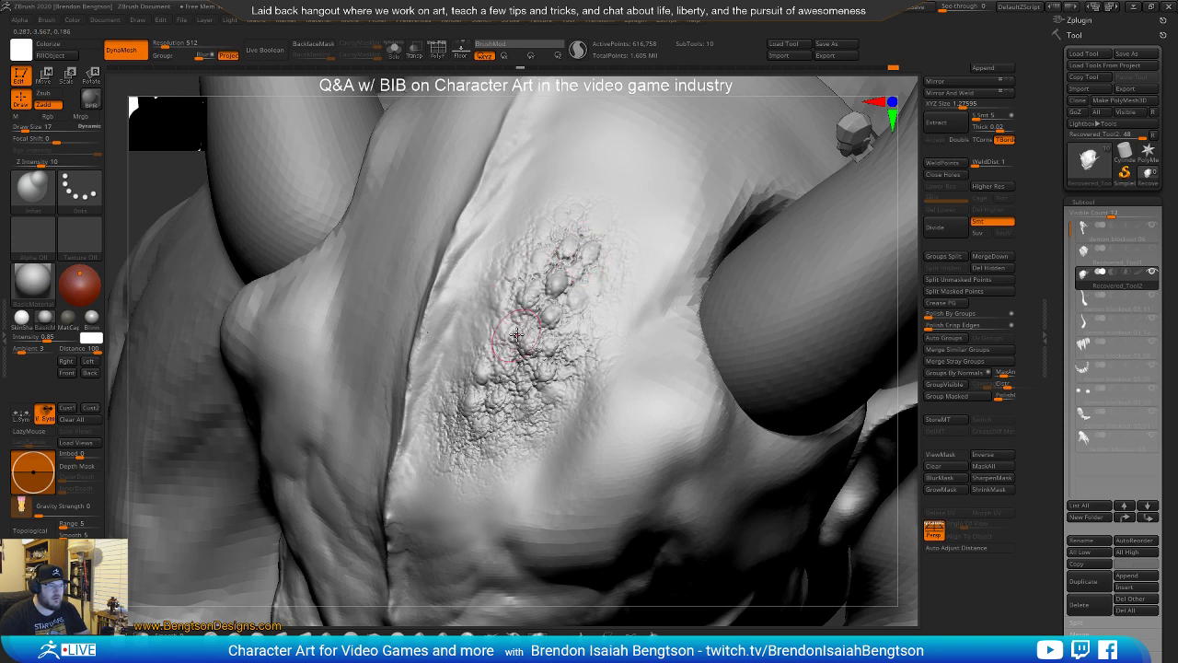
Deepen the gaps between the raised forehead bumps with the DamStandard brush at draw size 10
key("b")
key("d")
key("s")
mouse_move(517, 285)
left_mouse_down()
mouse_move(541, 283)
mouse_move(533, 291)
left_mouse_up()
key("space")
right_click_drag(551, 255, 550, 293)
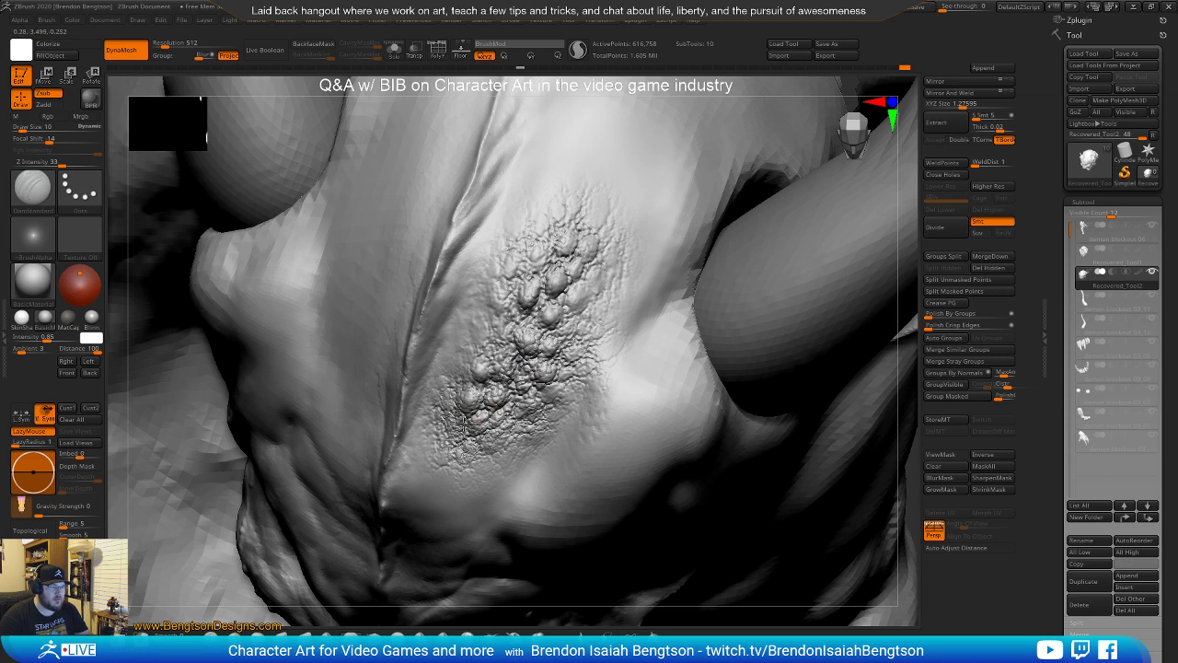
right_click_drag(458, 416, 559, 356)
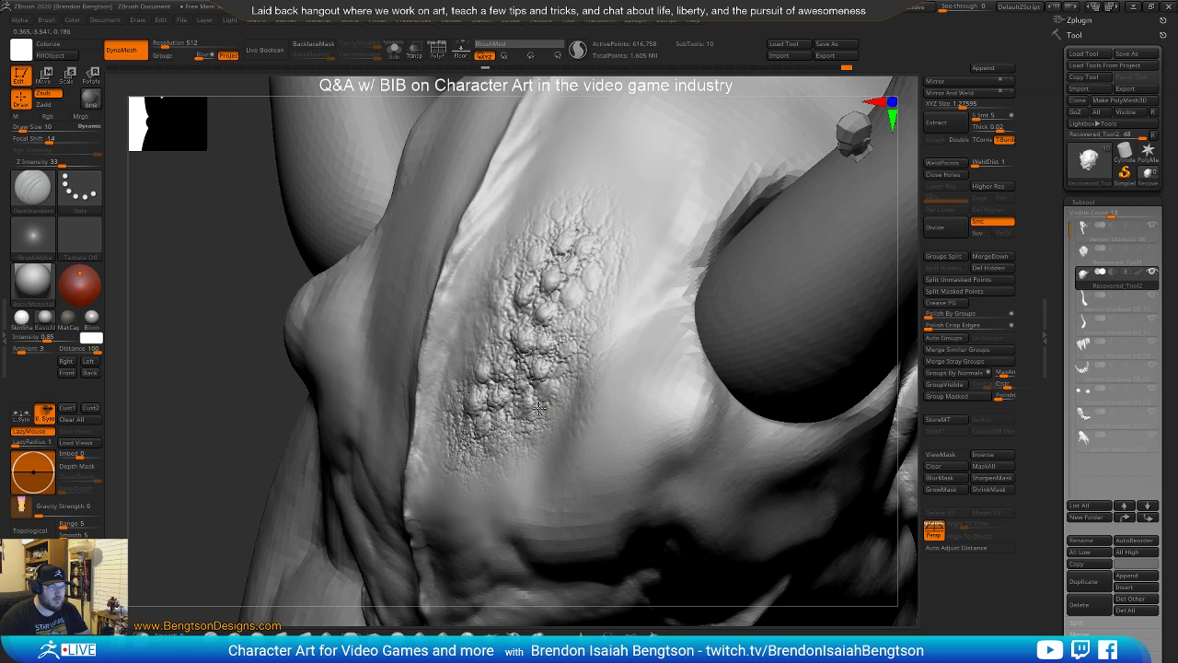
Carve long creases along the patch's outer edge with DamStandard at draw size 21, and reduce the draw size to 17
key("space")
left_click_drag(557, 361, 563, 362)
left_click_drag(469, 479, 633, 260)
right_click_drag(572, 401, 565, 407)
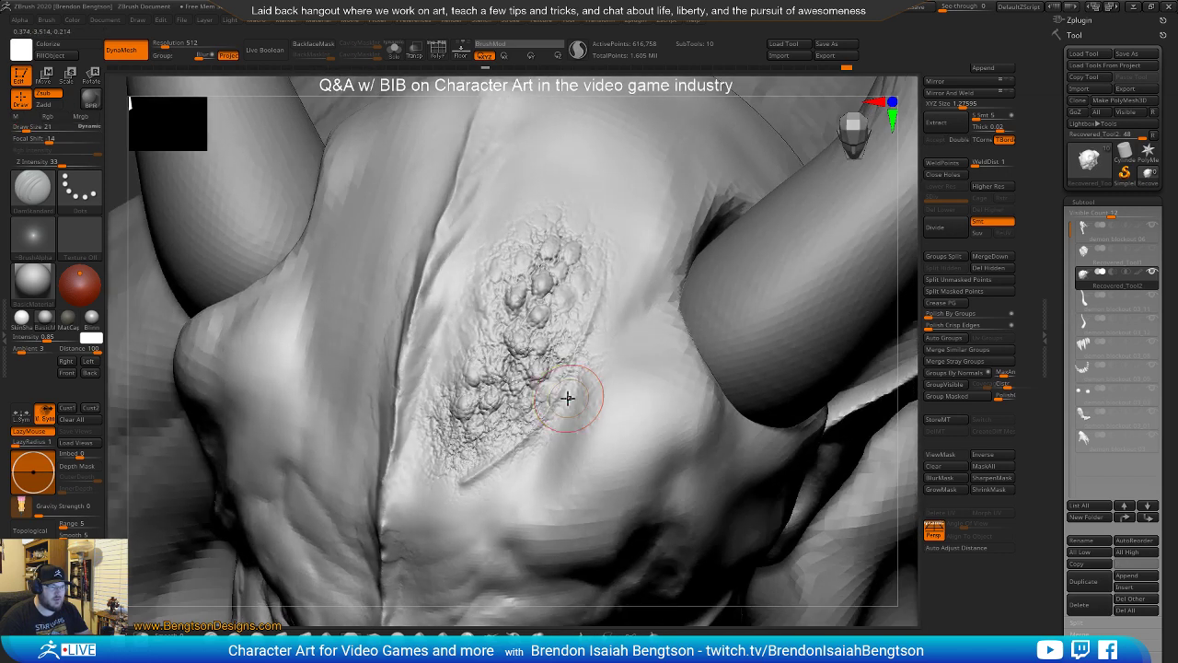
left_click_drag(563, 390, 574, 337)
left_click_drag(558, 399, 594, 302)
mouse_move(577, 362)
left_mouse_down()
mouse_move(605, 237)
mouse_move(570, 318)
left_mouse_up()
mouse_move(572, 327)
right_mouse_down()
mouse_move(571, 313)
mouse_move(565, 359)
mouse_move(537, 318)
right_mouse_up()
key("space")
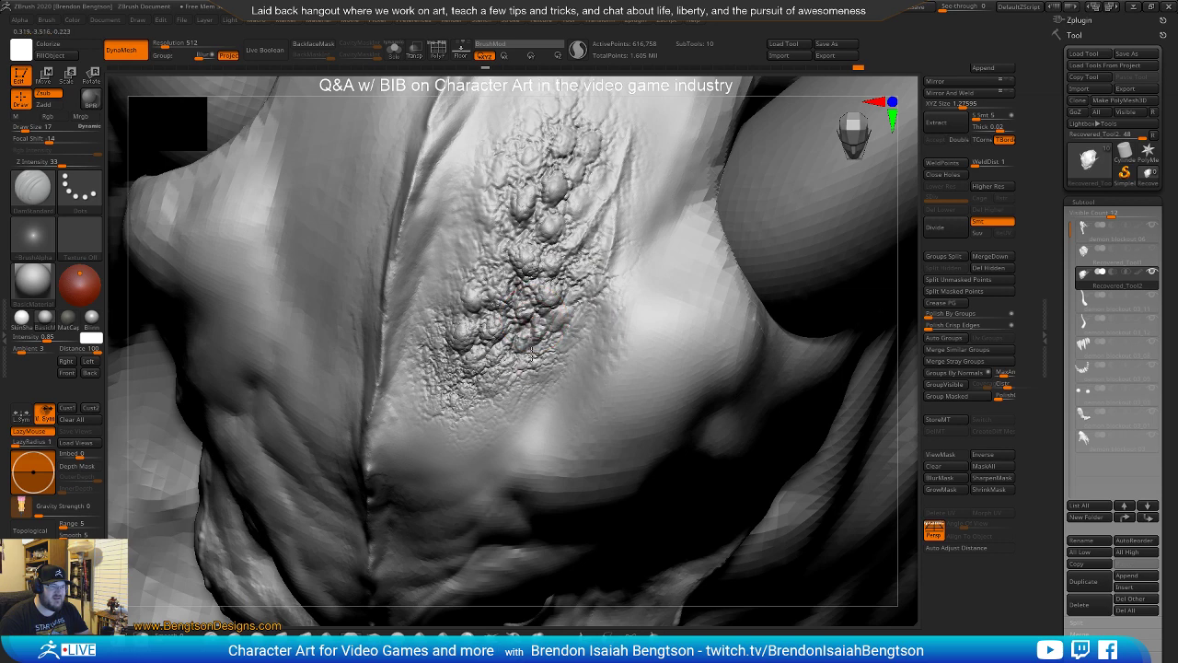
Check the whole head and carve further creases between the bumps and wrinkles between the patch and the central ridge
key("f")
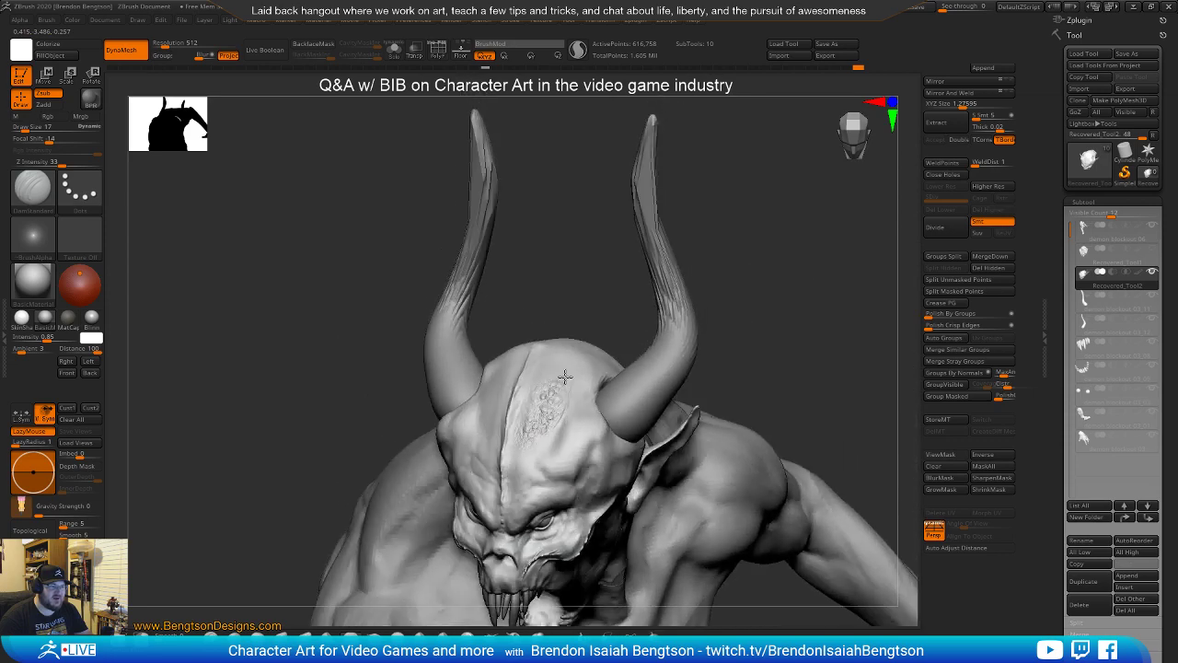
mouse_move(803, 385)
left_mouse_down()
mouse_move(828, 266)
mouse_move(845, 299)
mouse_move(788, 390)
mouse_move(784, 377)
mouse_move(847, 397)
mouse_move(725, 375)
mouse_move(731, 329)
mouse_move(763, 378)
mouse_move(721, 379)
mouse_move(758, 387)
mouse_move(708, 402)
mouse_move(756, 401)
mouse_move(774, 479)
left_mouse_up()
left_click_drag(731, 405, 709, 556, "alt")
mouse_move(499, 247)
right_mouse_down()
mouse_move(646, 386)
mouse_move(634, 328)
right_mouse_up()
left_click_drag(634, 328, 596, 313)
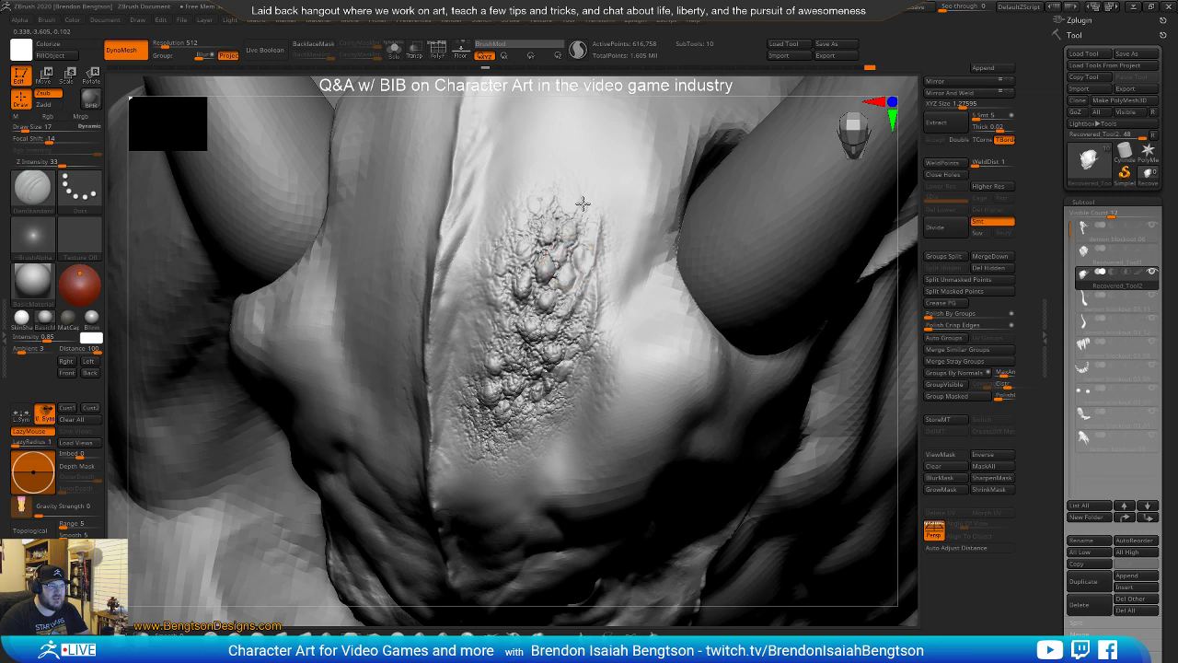
left_click_drag(571, 244, 489, 355)
mouse_move(494, 360)
right_mouse_down()
mouse_move(589, 276)
mouse_move(602, 284)
mouse_move(574, 345)
right_mouse_up()
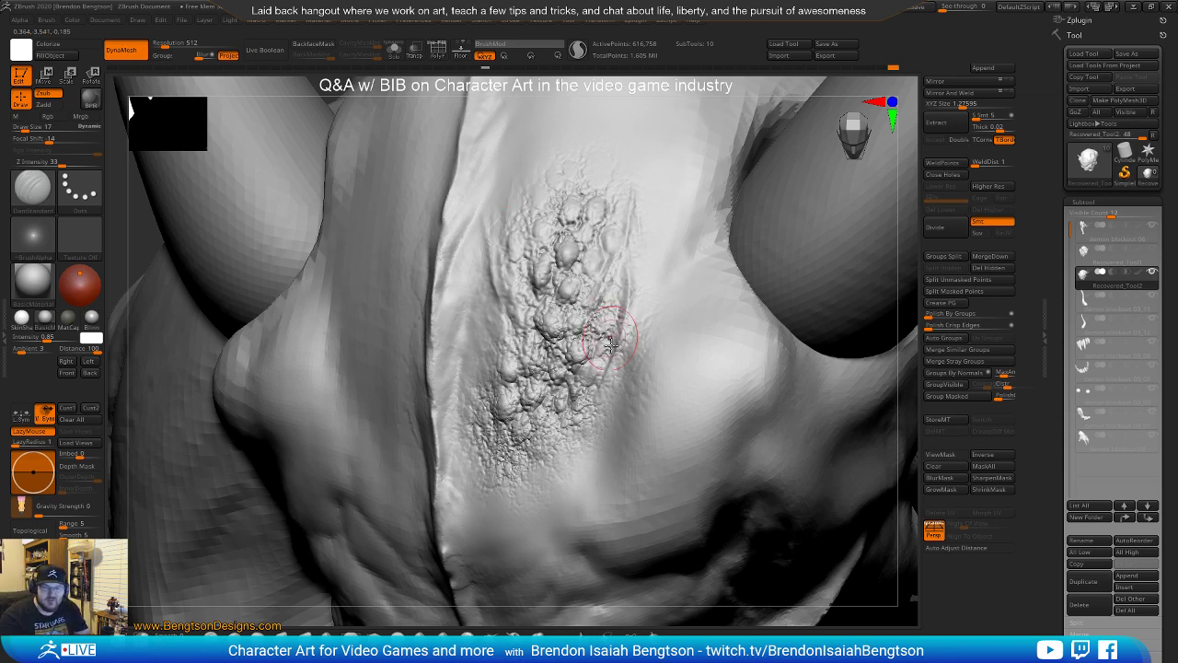
mouse_move(585, 345)
right_mouse_down()
mouse_move(626, 359)
mouse_move(576, 350)
right_mouse_up()
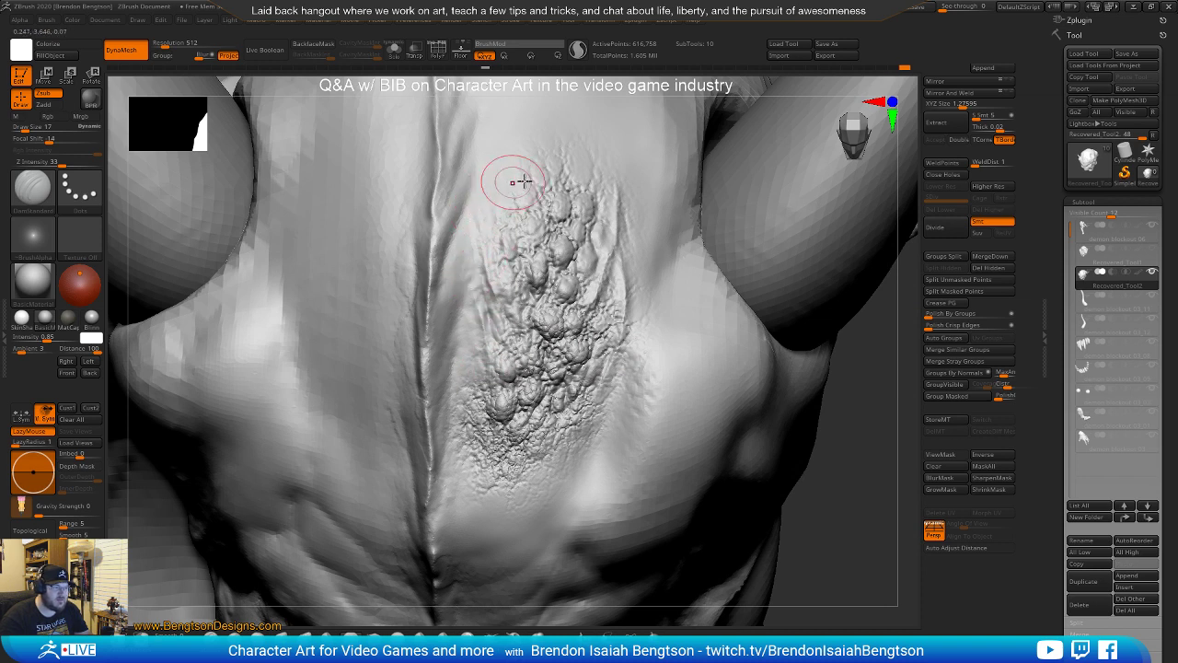
right_click_drag(563, 302, 517, 308)
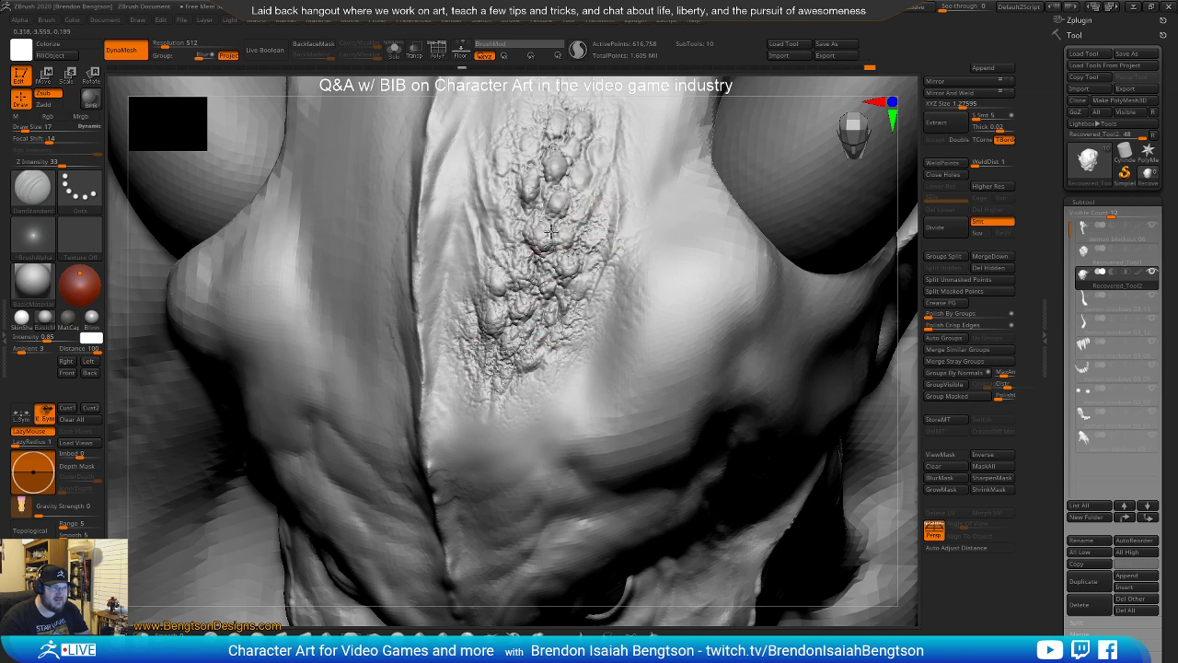
mouse_move(565, 407)
right_mouse_down("ctrl")
mouse_move(558, 313)
mouse_move(564, 402)
mouse_move(615, 276)
mouse_move(579, 266)
mouse_move(562, 348)
mouse_move(589, 317)
mouse_move(561, 408)
mouse_move(573, 319)
mouse_move(558, 359)
mouse_move(573, 342)
mouse_move(562, 278)
right_mouse_up("ctrl")
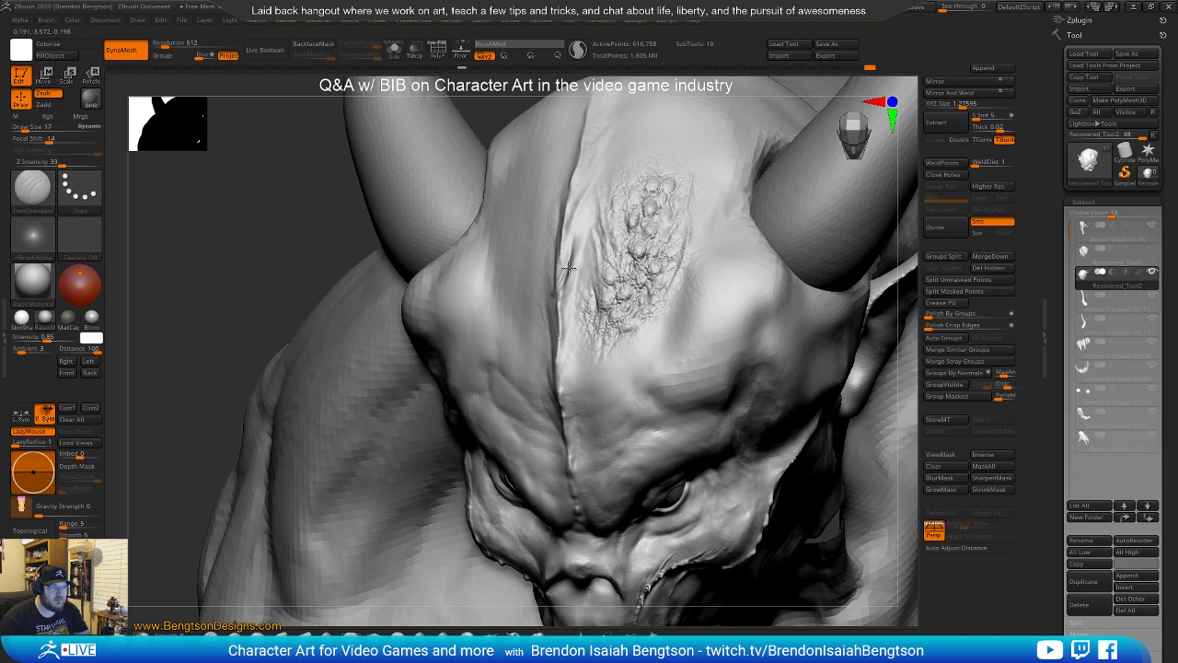
Raise the draw size to 26 and adjust the central forehead ridge's profile with the Move Topological brush
mouse_move(597, 205)
right_mouse_down()
mouse_move(559, 303)
mouse_move(571, 338)
mouse_move(544, 324)
mouse_move(565, 389)
mouse_move(541, 387)
right_mouse_up()
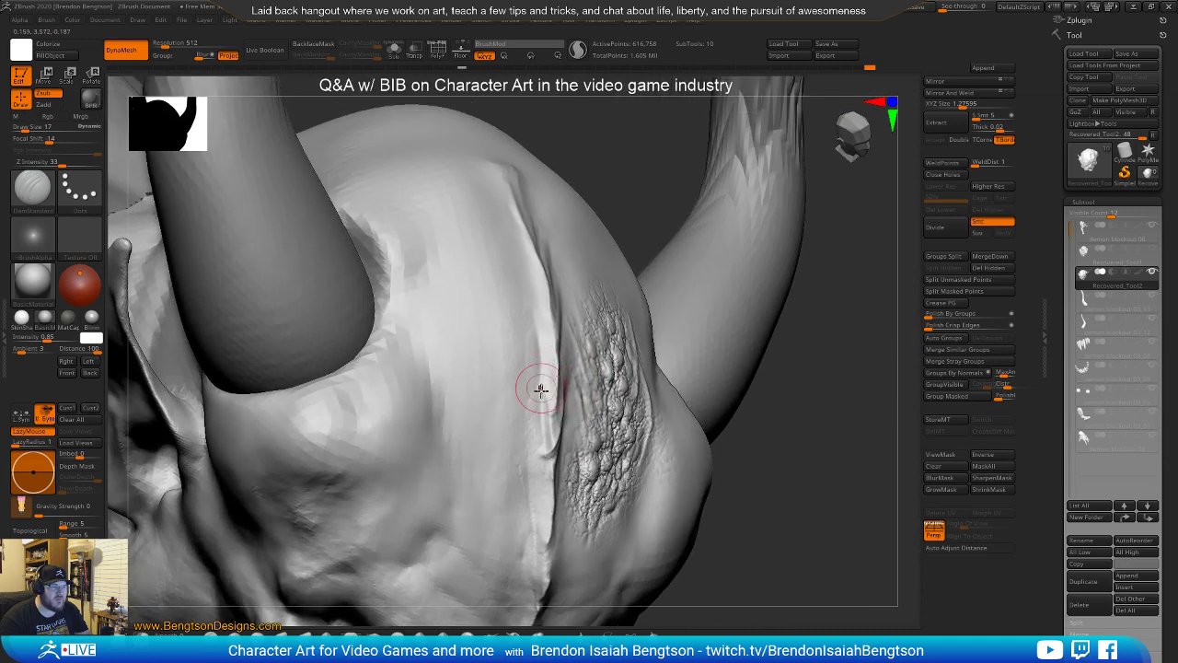
mouse_move(538, 315)
right_mouse_down()
mouse_move(525, 387)
mouse_move(525, 376)
right_mouse_up()
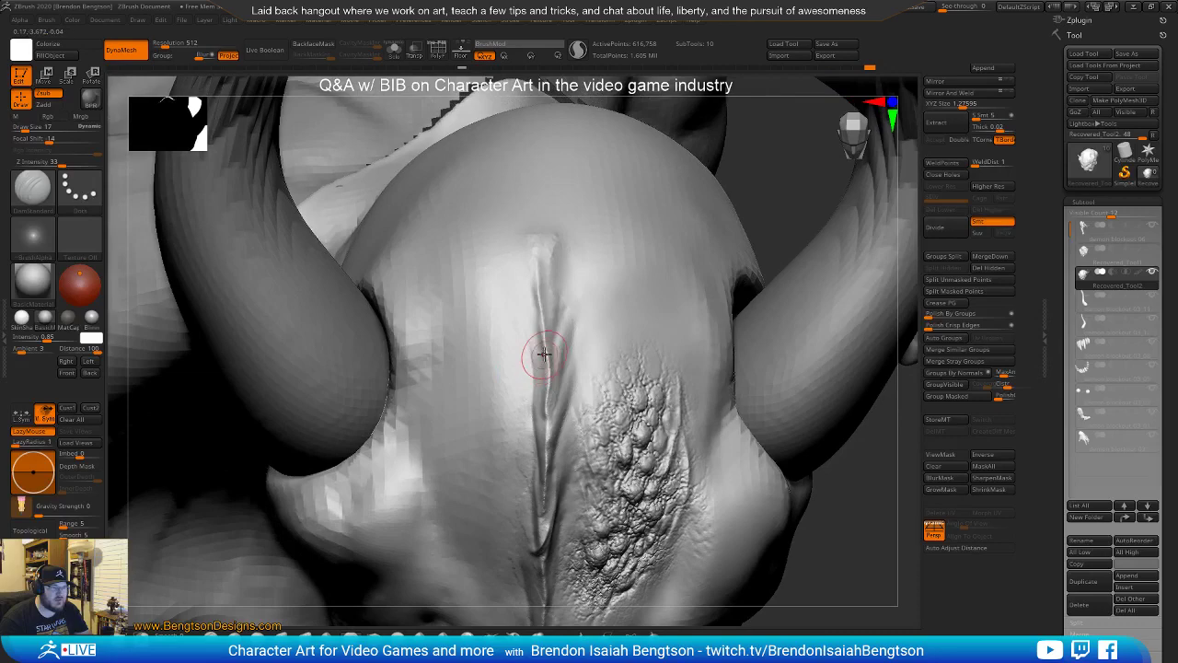
key("space")
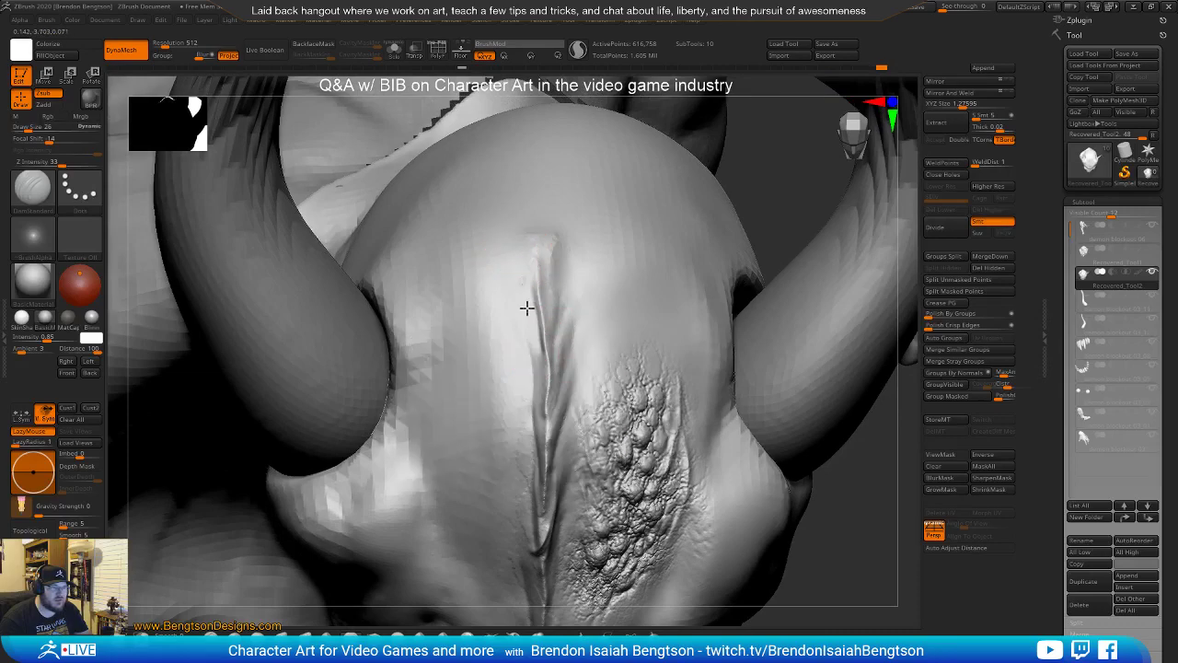
mouse_move(541, 343)
right_mouse_down()
mouse_move(573, 349)
mouse_move(539, 395)
mouse_move(517, 398)
mouse_move(539, 345)
mouse_move(524, 324)
right_mouse_up()
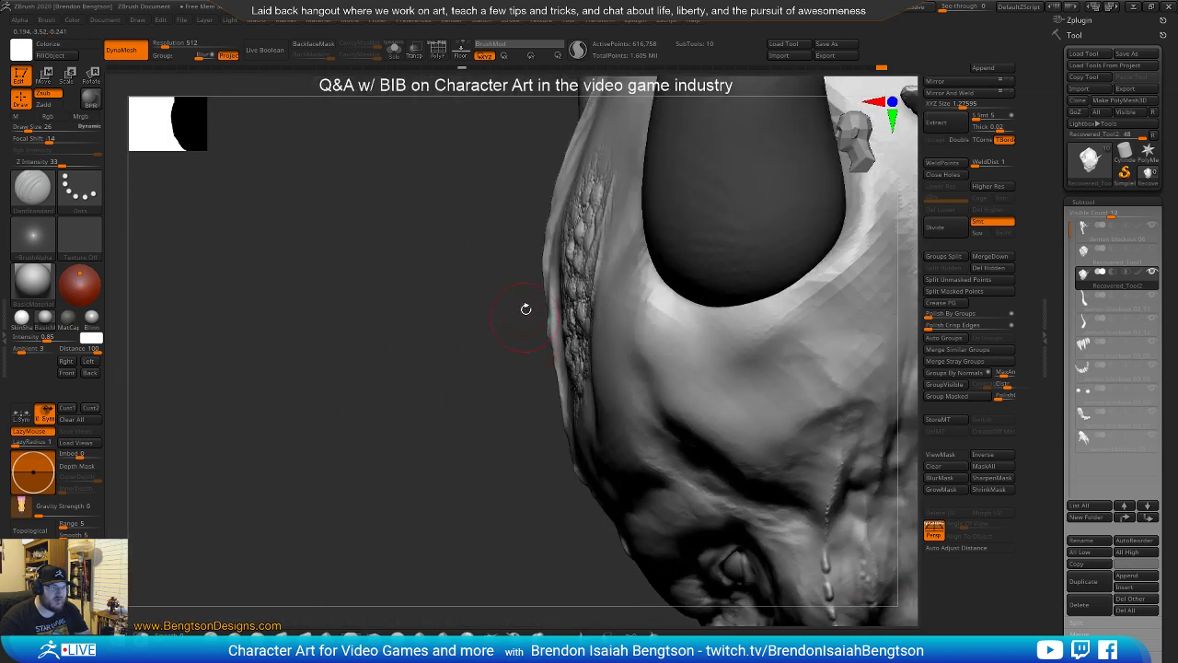
key("b")
key("m")
key("t")
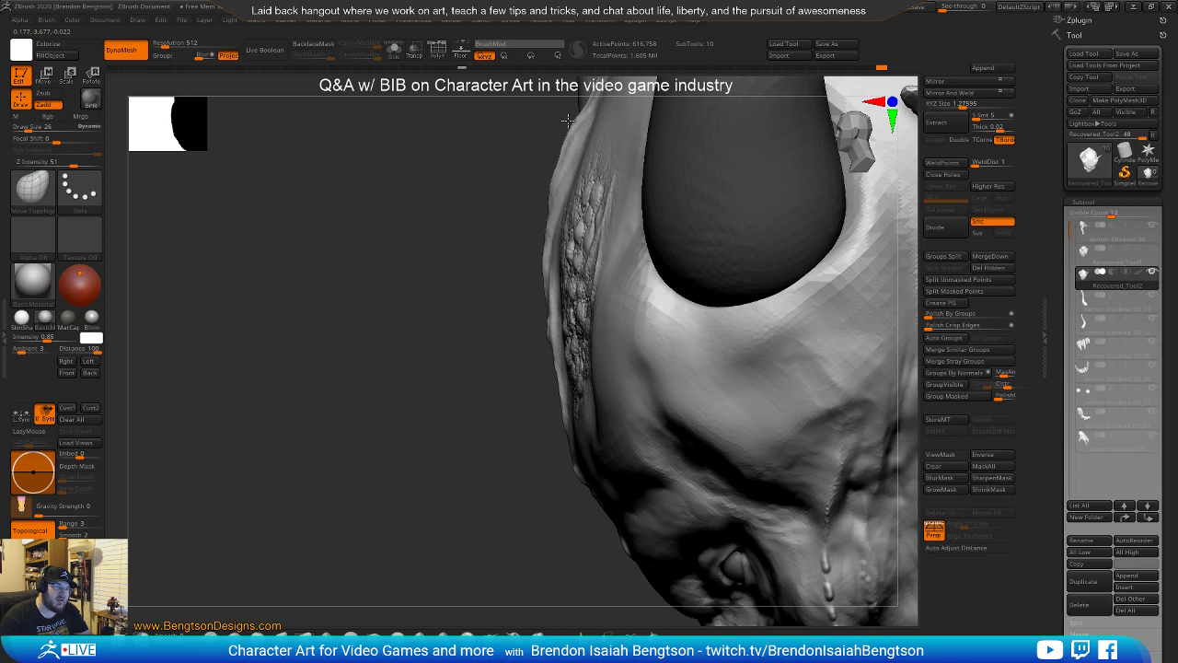
mouse_move(541, 309)
right_mouse_down()
mouse_move(574, 233)
mouse_move(543, 313)
mouse_move(535, 308)
right_mouse_up()
mouse_move(543, 359)
right_mouse_down()
mouse_move(508, 298)
mouse_move(528, 297)
right_mouse_up()
Carve diagonal wrinkles on the lower forehead between the scaly patch and brow with DamStandard at draw sizes 17 and 23
key("b")
key("d")
key("s")
key("space")
left_click_drag(547, 266, 542, 261)
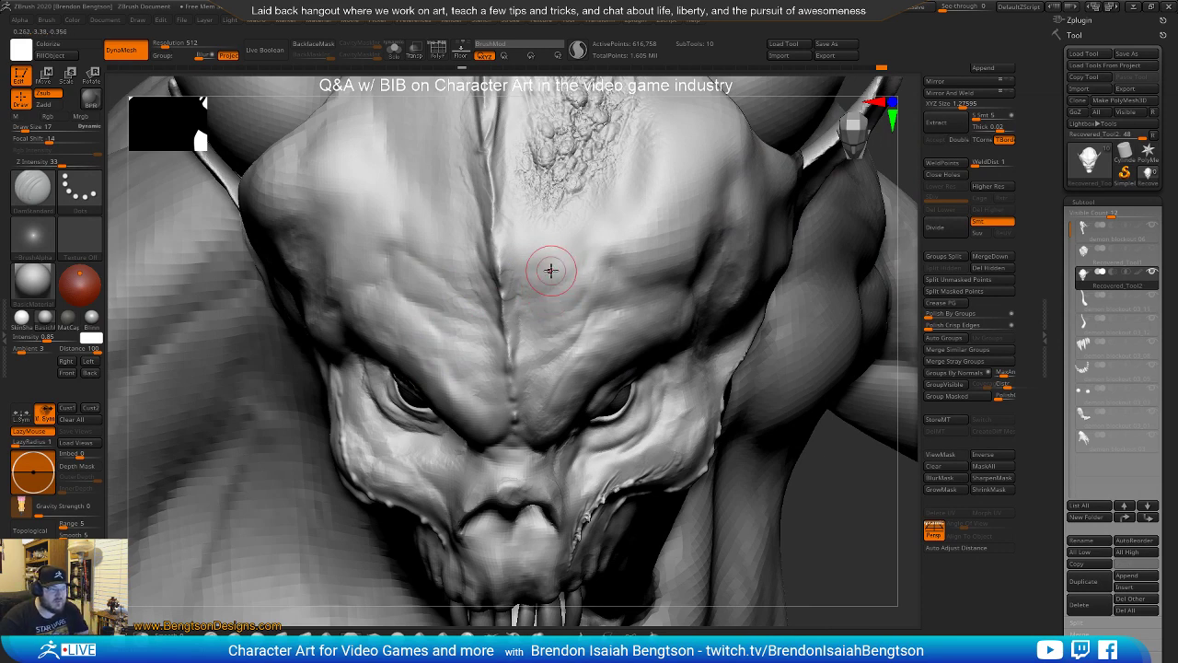
mouse_move(535, 282)
right_mouse_down()
mouse_move(519, 302)
mouse_move(539, 287)
right_mouse_up()
key("space")
left_click_drag(534, 276, 540, 277)
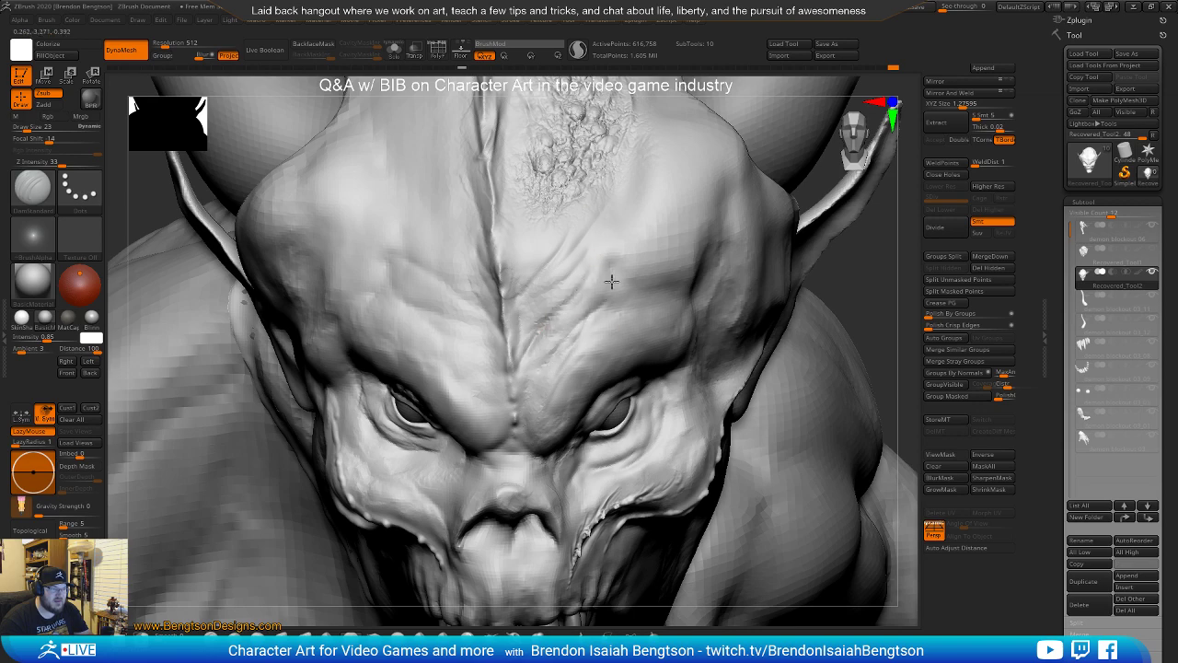
mouse_move(631, 348)
right_mouse_down()
mouse_move(579, 363)
mouse_move(521, 418)
right_mouse_up()
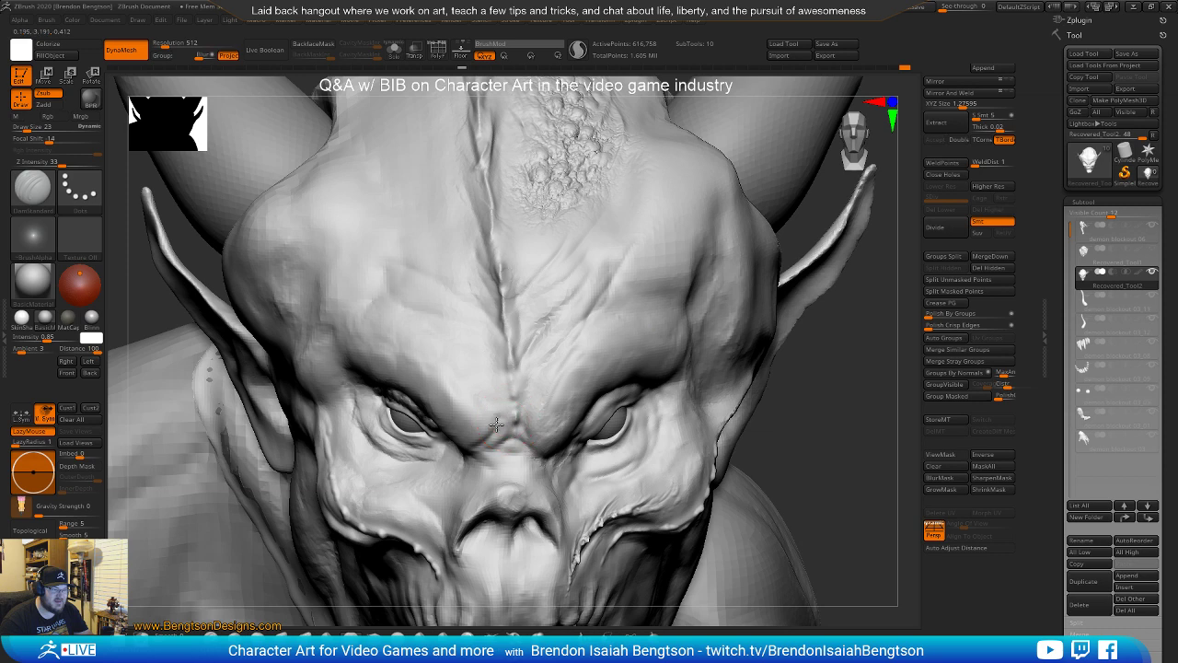
Enable Sculptris Pro and set the ClayBuildup brush to the Dots stroke with the square alpha
left_click(577, 51)
right_click_drag(488, 432, 503, 425)
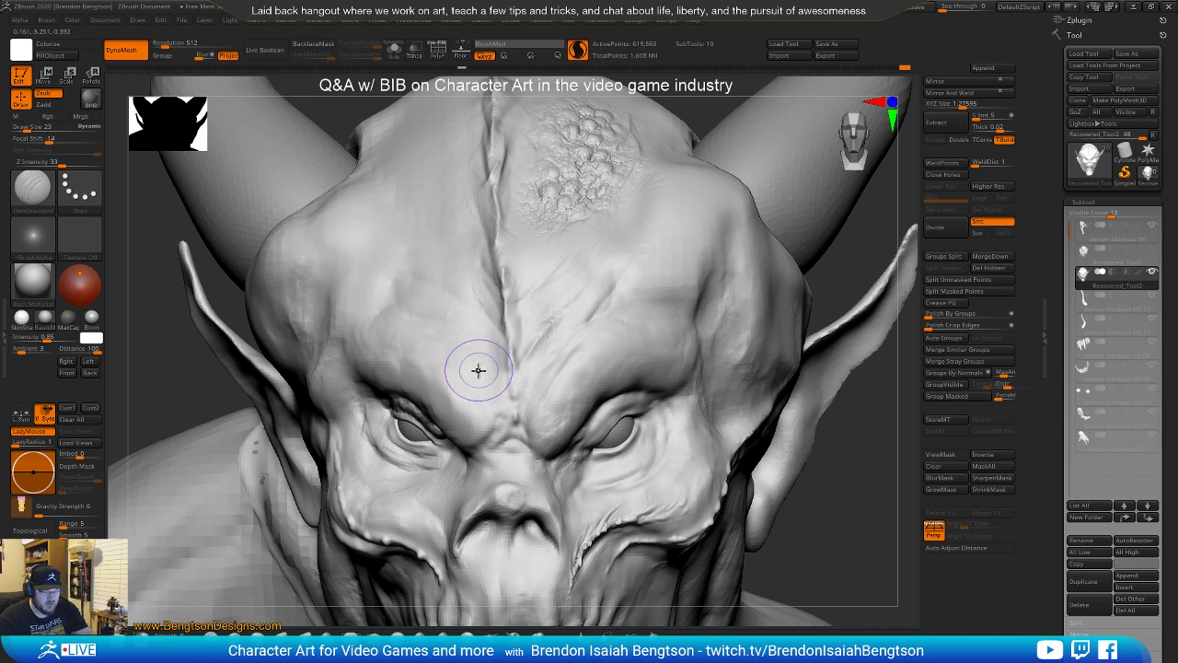
mouse_move(481, 412)
right_mouse_down()
mouse_move(493, 401)
mouse_move(483, 423)
mouse_move(488, 405)
mouse_move(462, 401)
mouse_move(477, 462)
mouse_move(491, 445)
right_mouse_up()
key("2")
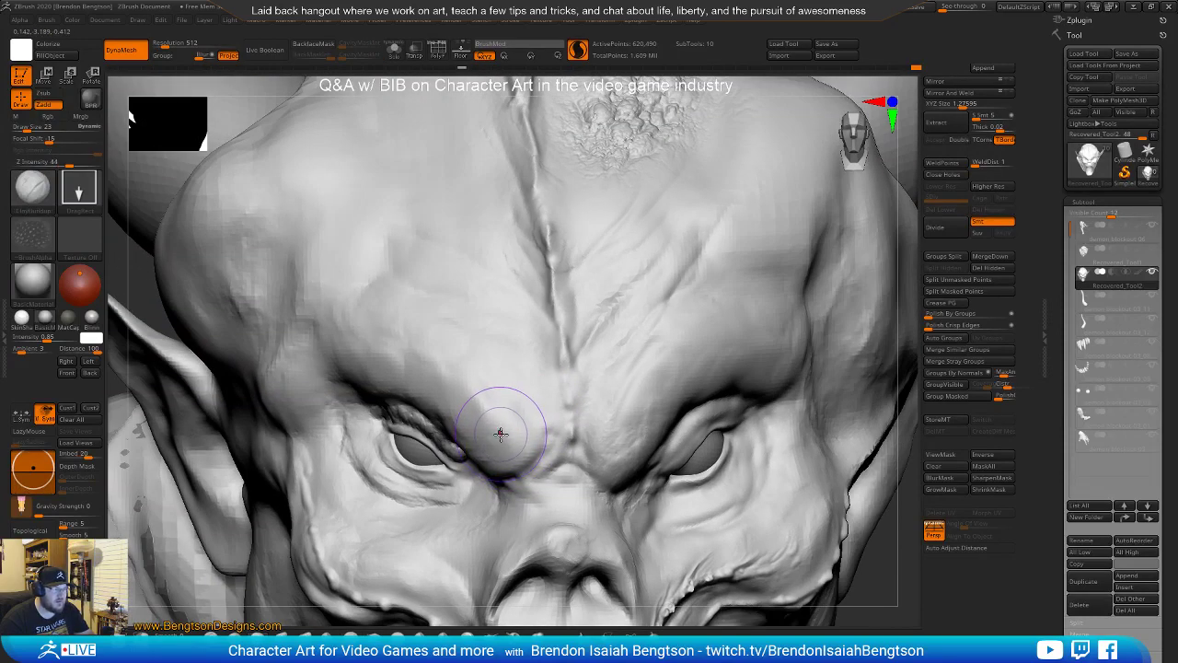
left_click(79, 188)
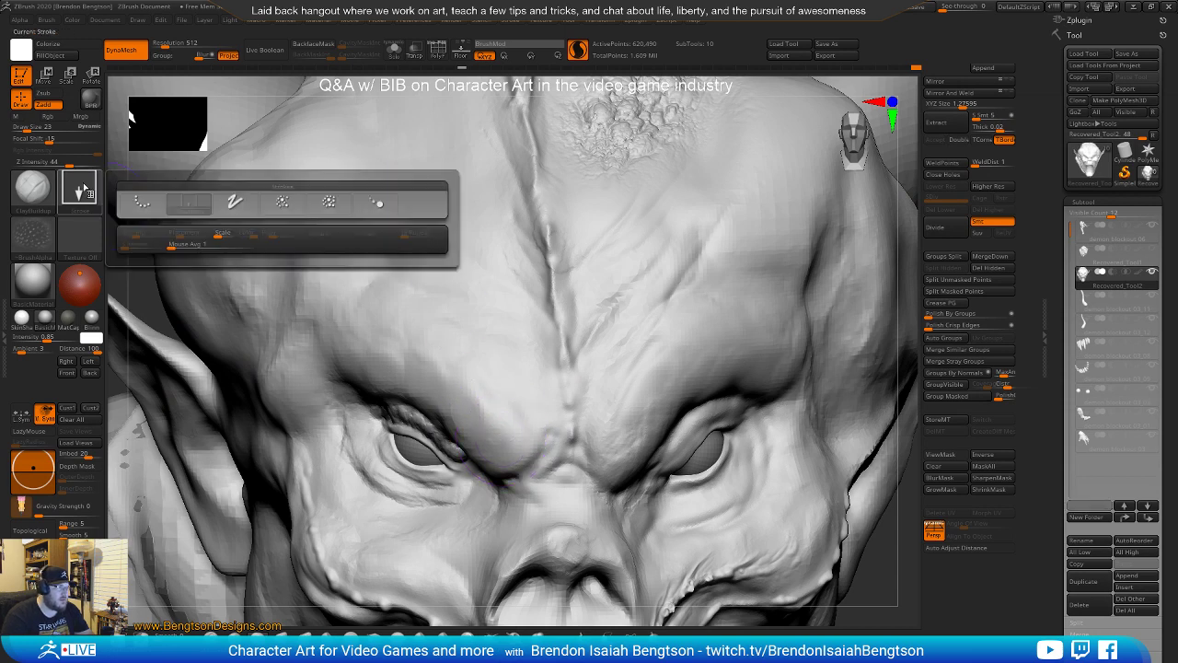
left_click(150, 215)
left_click(32, 235)
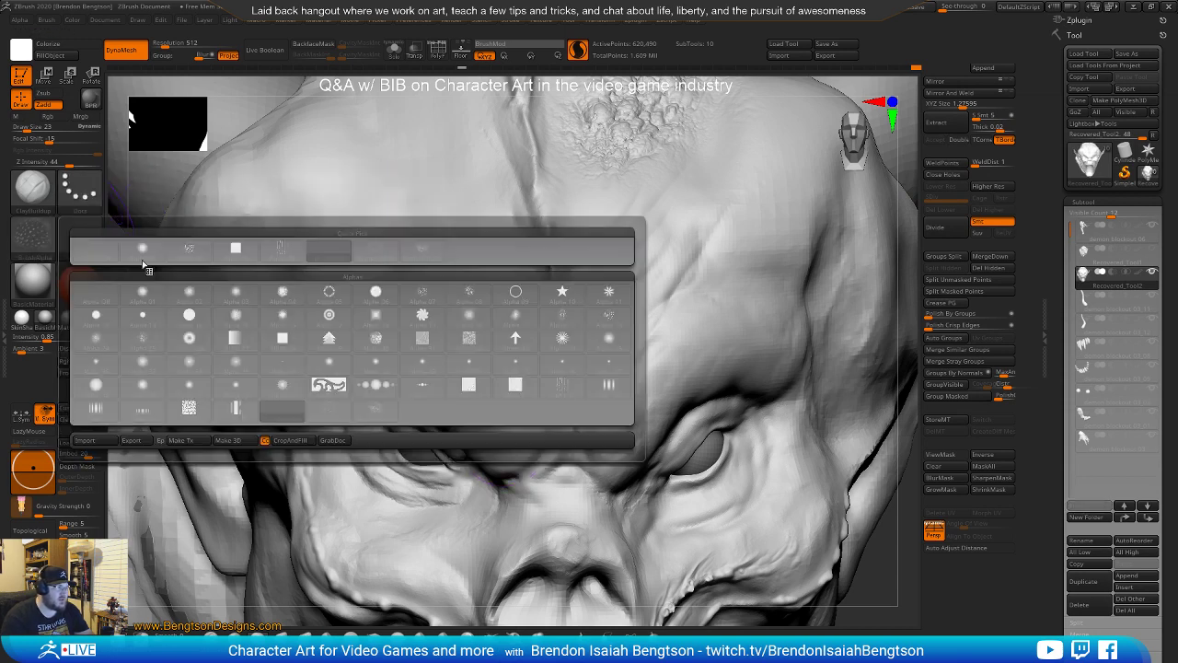
left_click(223, 258)
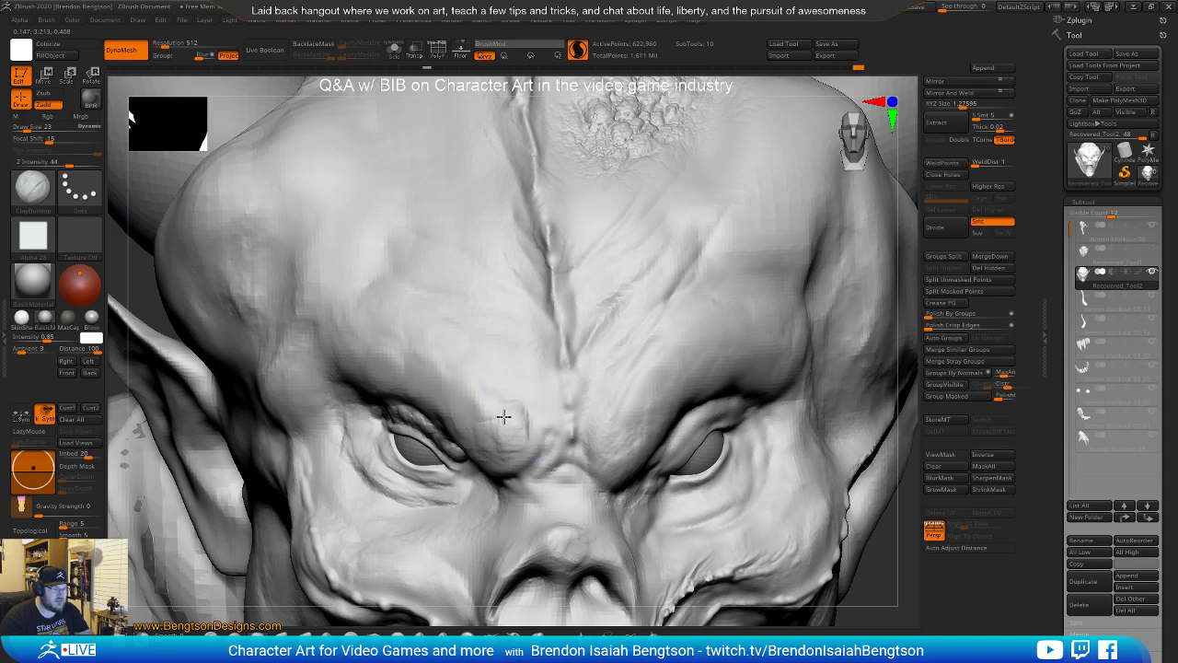
Build up the inner brow bulge beside the nose bridge with ClayBuildup at draw size 23
left_click_drag(534, 427, 518, 412)
mouse_move(520, 396)
right_mouse_down()
mouse_move(523, 363)
mouse_move(534, 366)
mouse_move(521, 338)
right_mouse_up()
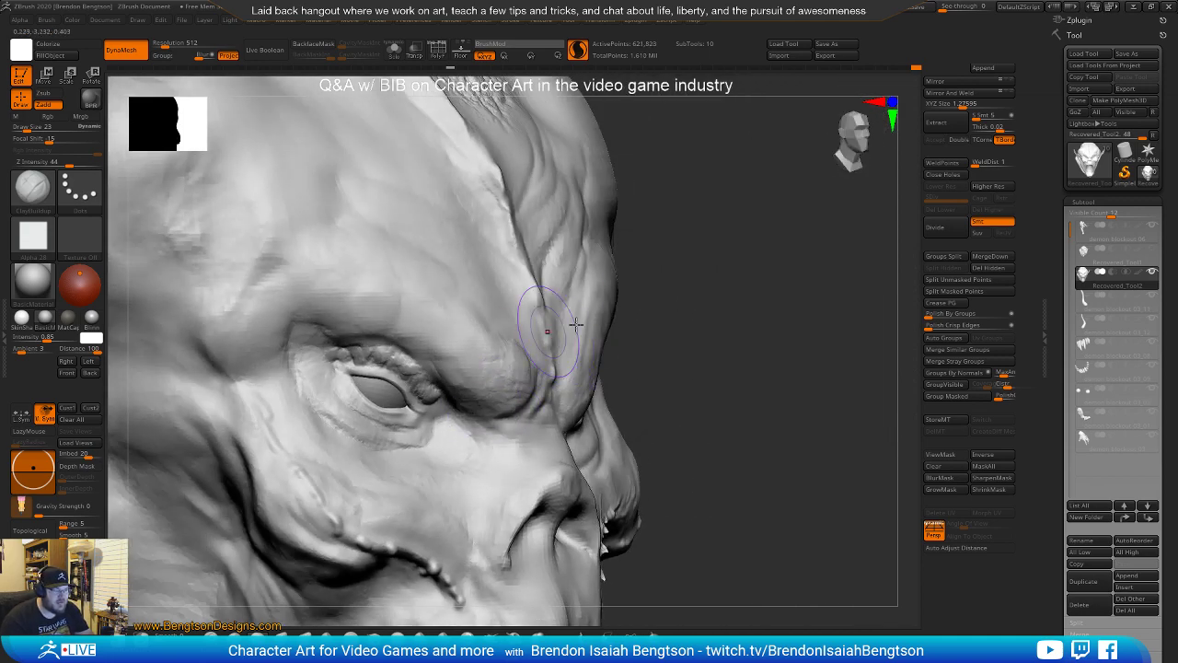
right_click_drag(676, 351, 680, 343)
mouse_move(521, 421)
left_mouse_down()
mouse_move(539, 421)
mouse_move(543, 386)
mouse_move(501, 387)
left_mouse_up()
right_click_drag(501, 388, 575, 391)
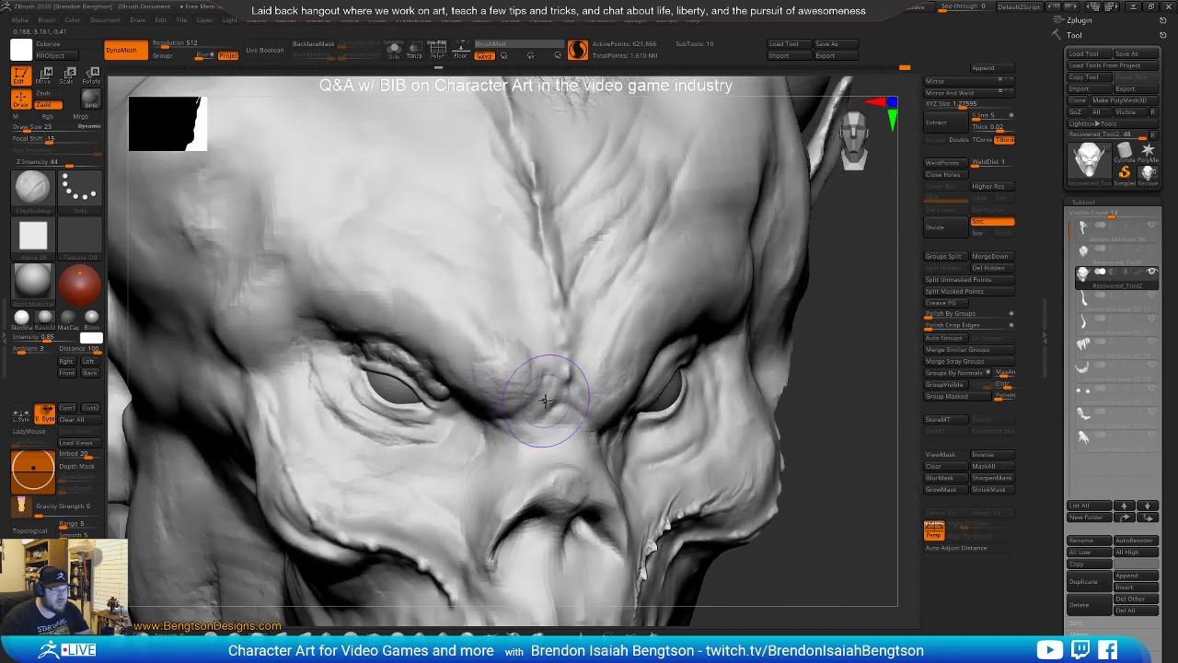
Crease the underside of the inner brow and the upper eyelid with DamStandard at draw size 10, smoothing beside the eye
key("b")
key("d")
key("s")
mouse_move(490, 422)
left_mouse_down()
mouse_move(535, 401)
mouse_move(521, 426)
left_mouse_up()
key("space")
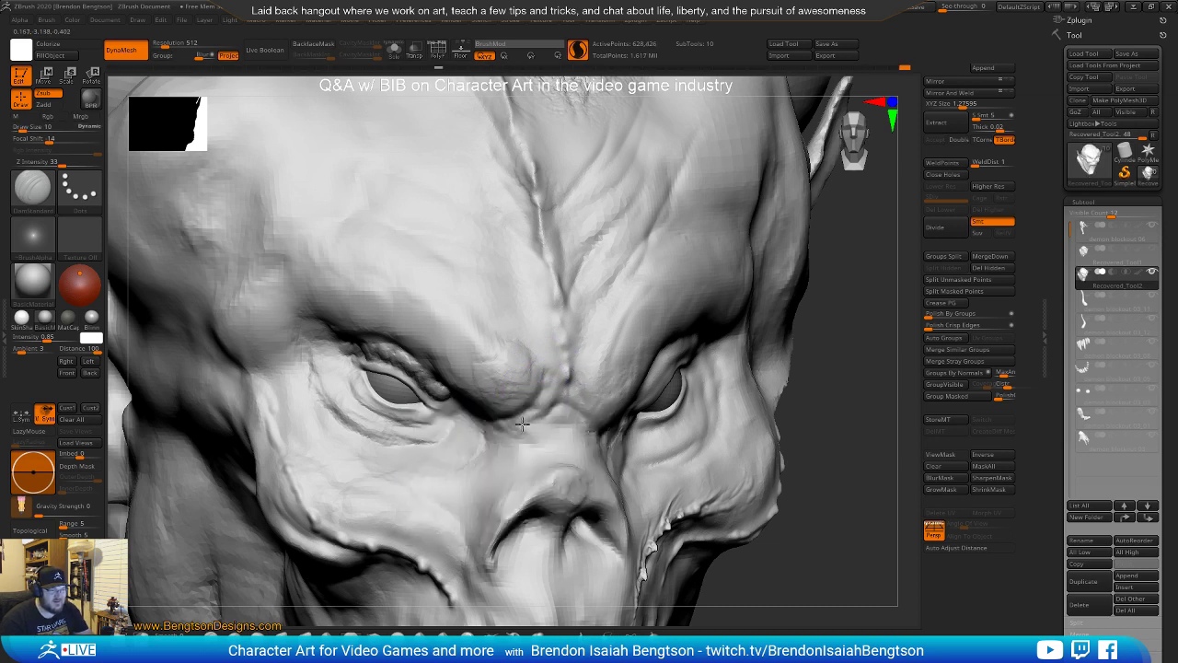
left_click_drag(414, 364, 426, 382)
right_click_drag(426, 381, 450, 366)
mouse_move(445, 382)
left_mouse_down("shift")
mouse_move(437, 402)
mouse_move(447, 410)
mouse_move(419, 383)
mouse_move(428, 392)
left_mouse_up("shift")
Build up the skin around the inner eye corner with ClayBuildup at draw size 12
key("space")
left_click(441, 401)
key("1")
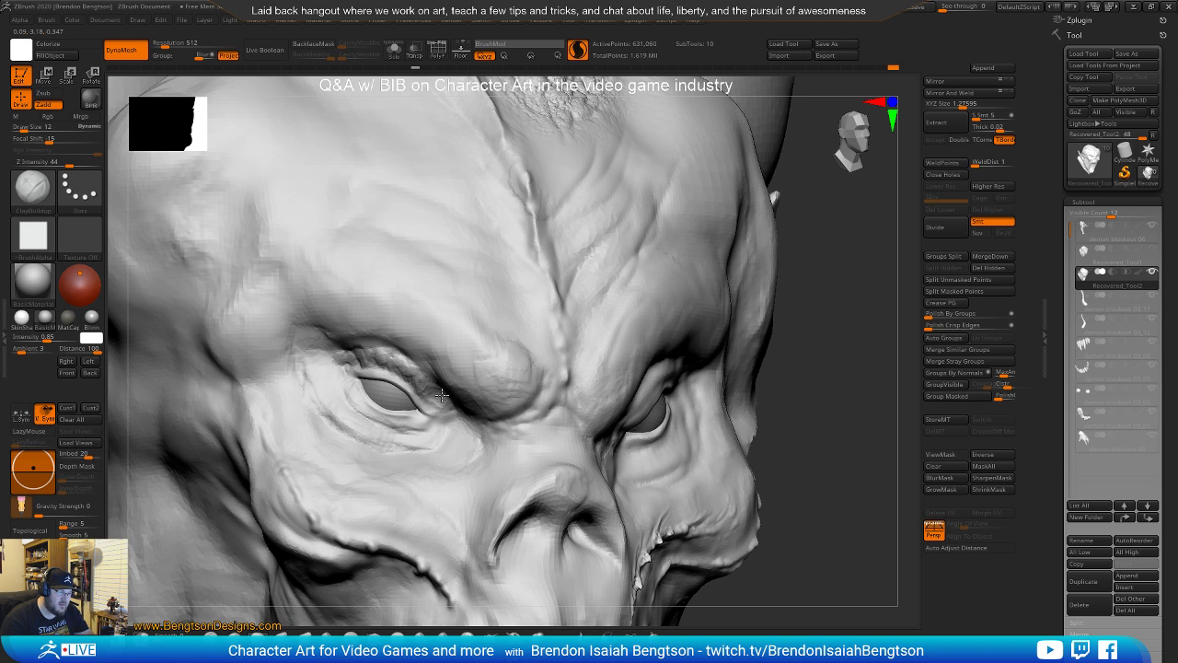
mouse_move(456, 425)
left_mouse_down()
mouse_move(470, 424)
mouse_move(460, 420)
left_mouse_up()
mouse_move(442, 396)
right_mouse_down()
mouse_move(544, 373)
mouse_move(515, 391)
mouse_move(455, 370)
mouse_move(421, 389)
mouse_move(400, 344)
right_mouse_up()
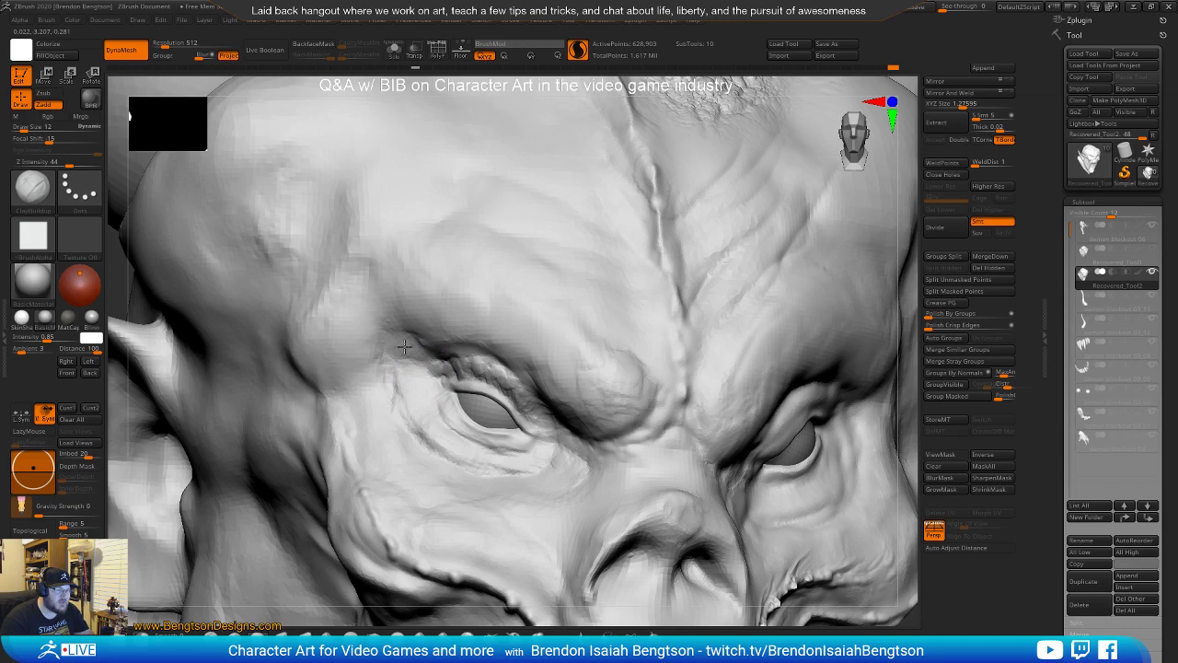
Carve the fold beneath the brow ridge from its outer end to the inner brow bulge with DamStandard
key("b")
key("d")
key("s")
left_click_drag(458, 303, 472, 313)
mouse_move(471, 313)
right_mouse_down("ctrl")
mouse_move(466, 256)
mouse_move(470, 305)
mouse_move(492, 317)
mouse_move(497, 373)
mouse_move(458, 393)
right_mouse_up("ctrl")
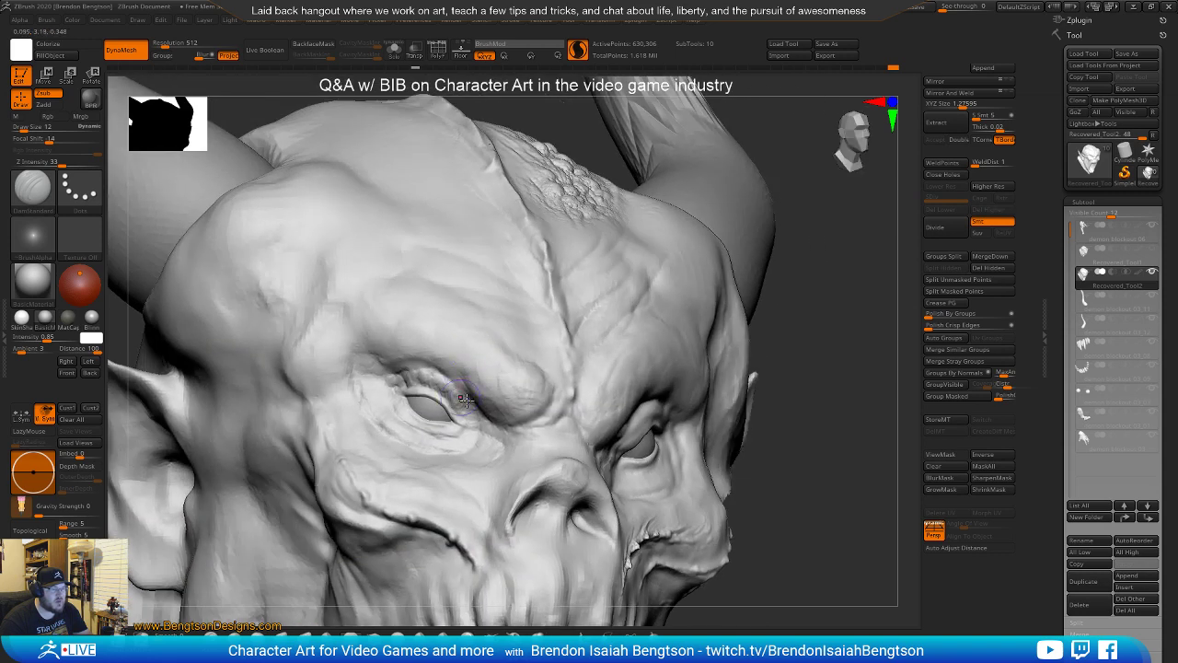
left_click_drag(453, 359, 481, 391)
left_click_drag(386, 299, 424, 331)
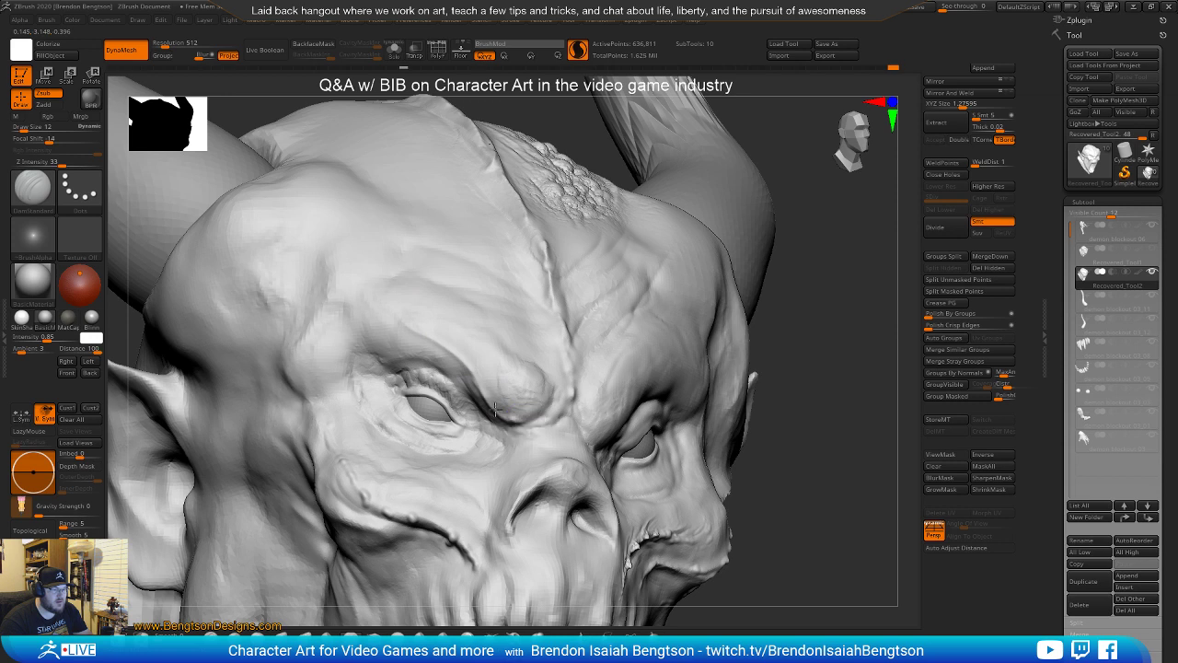
left_click_drag(377, 311, 354, 306)
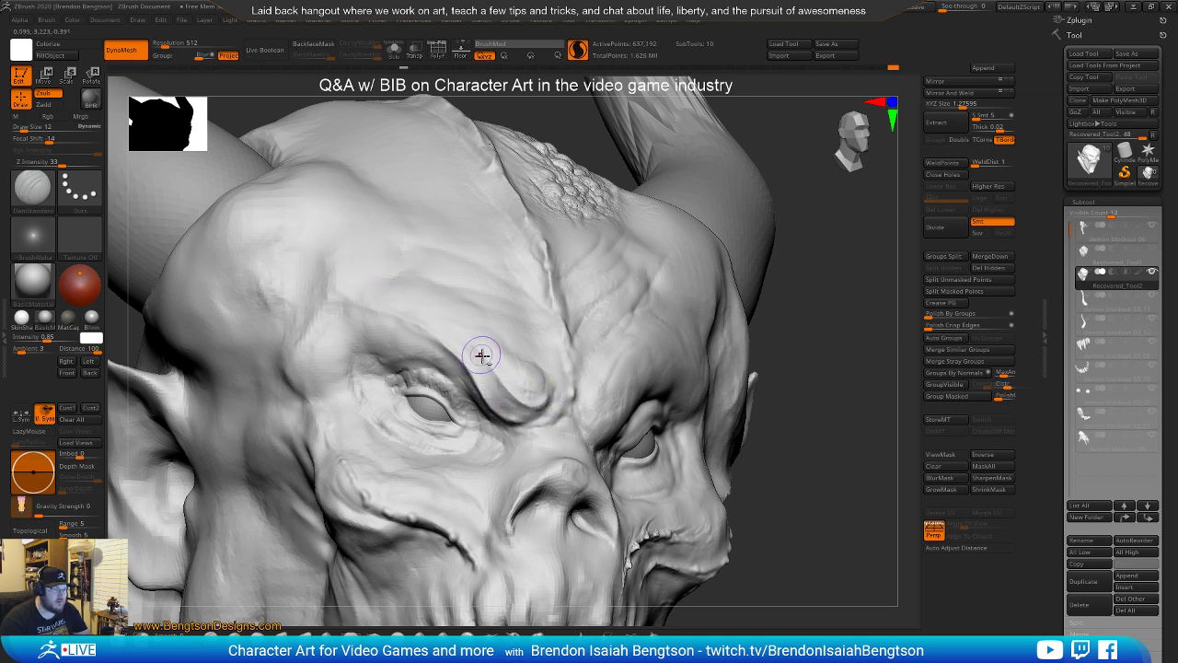
Sharpen the brow ridge's edge and carve its crease around the inner brow bulge toward the nose bridge
left_click_drag(820, 439, 821, 166, "alt")
left_click_drag(810, 389, 798, 392)
left_click_drag(792, 466, 821, 492, "alt")
mouse_move(569, 81)
left_mouse_down()
mouse_move(489, 362)
mouse_move(515, 390)
mouse_move(531, 371)
mouse_move(463, 403)
mouse_move(532, 362)
mouse_move(530, 347)
left_mouse_up()
mouse_move(547, 335)
right_mouse_down()
mouse_move(542, 399)
mouse_move(526, 387)
right_mouse_up()
left_click_drag(526, 377, 578, 378)
left_click_drag(580, 379, 600, 400)
mouse_move(601, 400)
left_mouse_down()
mouse_move(626, 403)
mouse_move(645, 387)
left_mouse_up()
mouse_move(572, 416)
left_mouse_down()
mouse_move(587, 440)
mouse_move(578, 419)
mouse_move(496, 414)
mouse_move(448, 382)
mouse_move(450, 392)
mouse_move(405, 328)
mouse_move(477, 403)
mouse_move(452, 389)
left_mouse_up()
Deepen the fold between the inner eye corner, the brow bulge and the side of the nose
right_click_drag(507, 357, 575, 348, "alt")
right_click_drag(433, 341, 523, 338)
mouse_move(496, 379)
left_mouse_down()
mouse_move(439, 299)
mouse_move(506, 386)
mouse_move(500, 341)
mouse_move(463, 315)
left_mouse_up()
mouse_move(482, 338)
right_mouse_down("alt")
mouse_move(531, 360)
mouse_move(543, 334)
mouse_move(556, 342)
mouse_move(490, 364)
right_mouse_up("alt")
mouse_move(539, 416)
left_mouse_down()
mouse_move(583, 430)
mouse_move(563, 440)
left_mouse_up()
right_click_drag(538, 387, 526, 322, "alt")
right_click_drag(527, 322, 484, 328)
right_click_drag(527, 365, 511, 354)
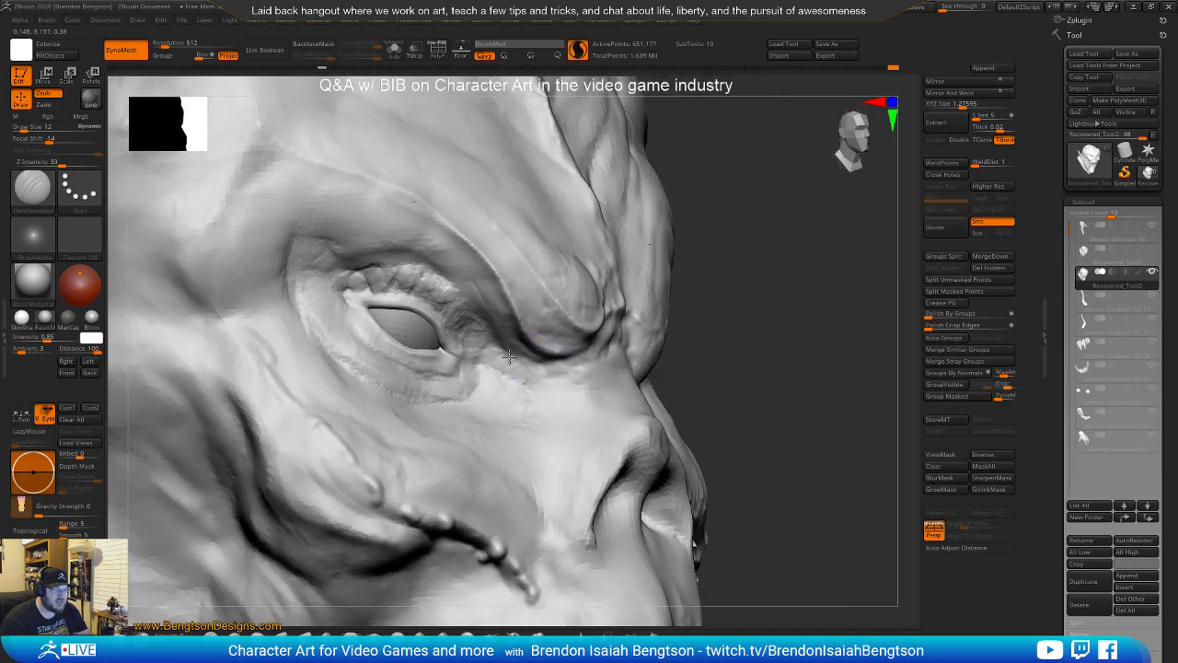
Carve and smooth small wrinkles across the nose bridge between the brows with DamStandard, reducing the draw size to 9
right_click_drag(535, 361, 571, 366)
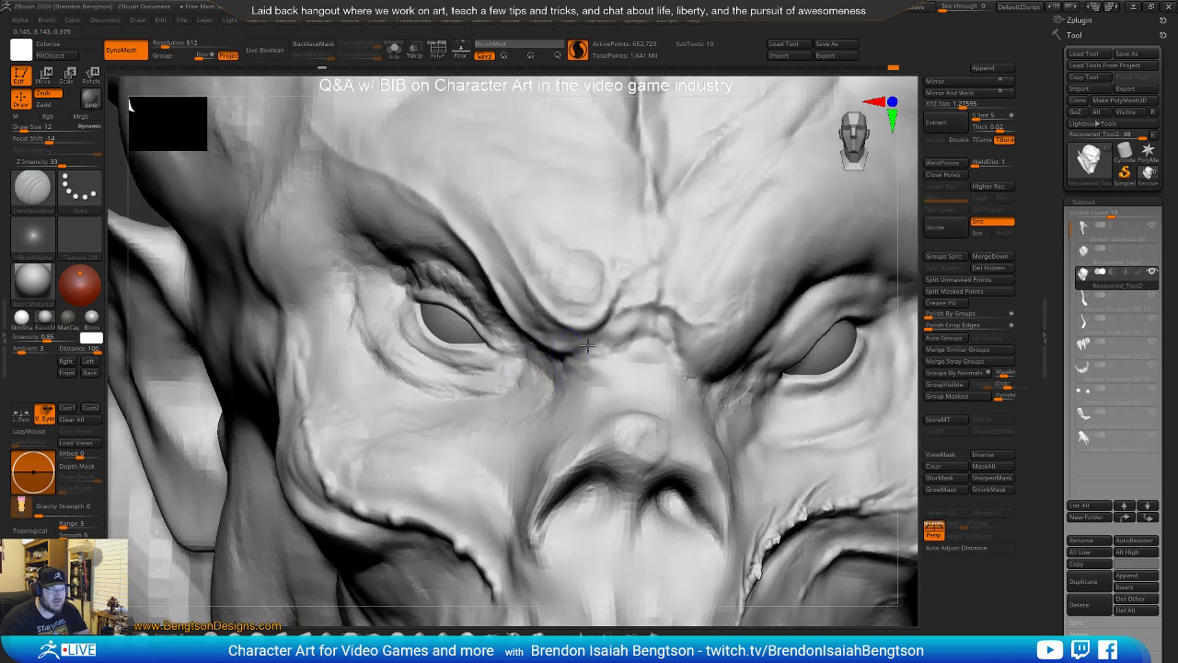
left_click_drag(593, 354, 596, 356)
key("space")
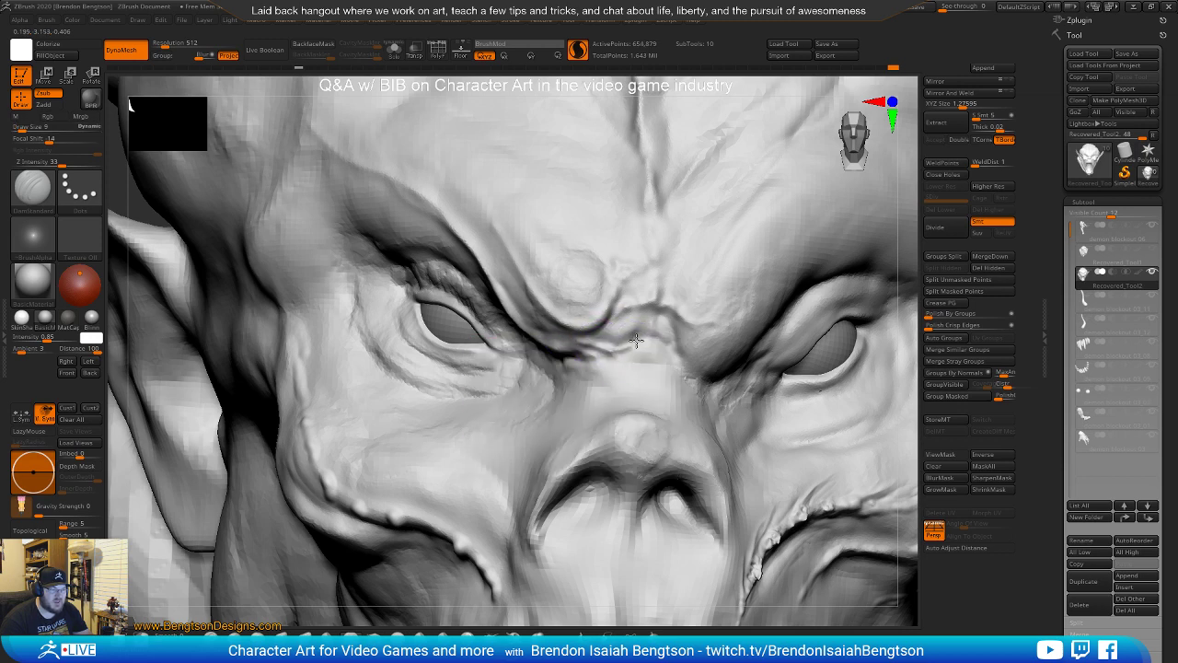
mouse_move(617, 364)
left_mouse_down("shift")
mouse_move(614, 350)
mouse_move(635, 354)
left_mouse_up("shift")
mouse_move(635, 353)
right_mouse_down()
mouse_move(593, 355)
mouse_move(648, 358)
mouse_move(627, 414)
right_mouse_up()
key("ctrl")
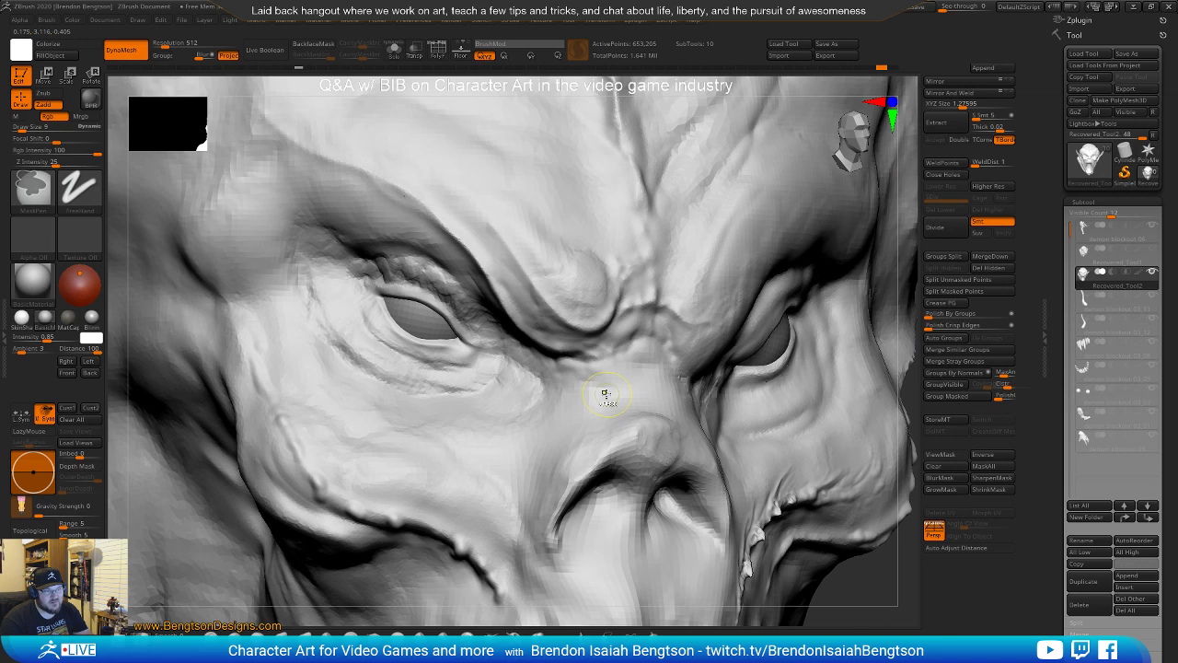
right_click_drag(578, 317, 622, 342)
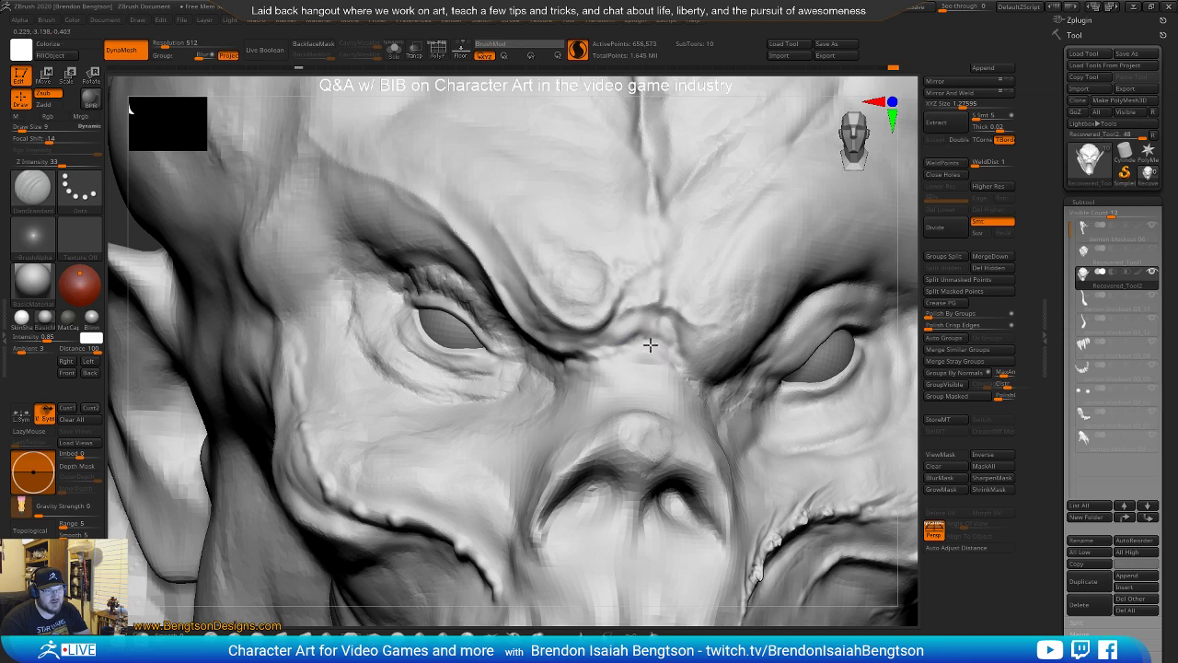
right_click_drag(657, 368, 632, 364)
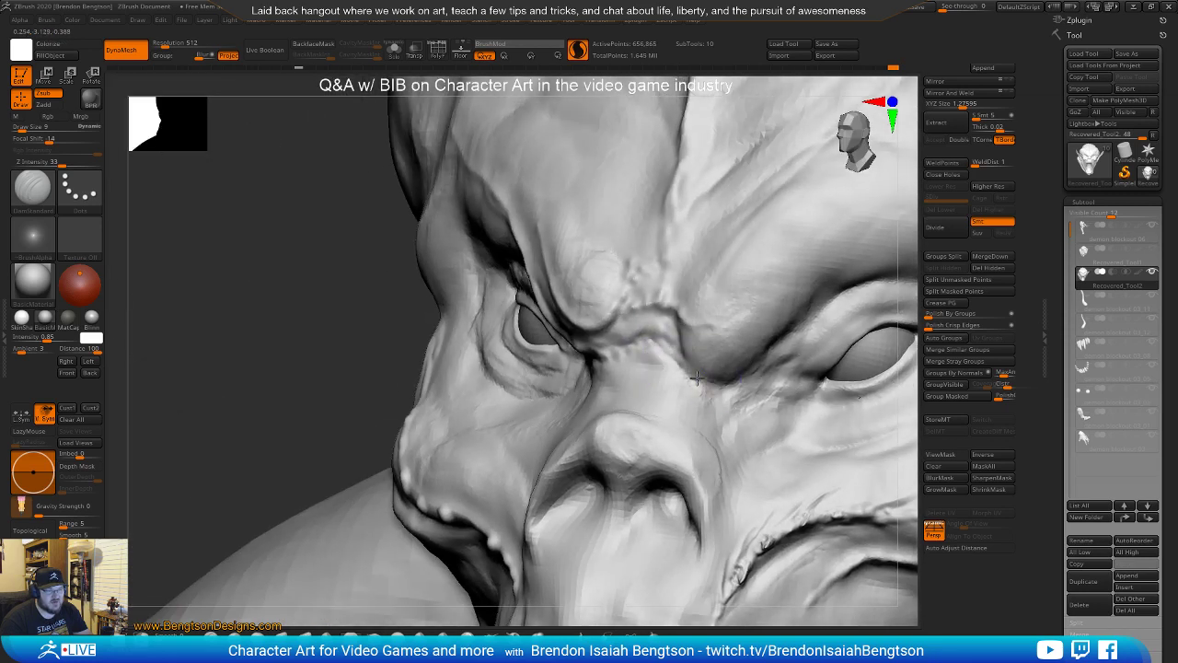
left_click_drag(668, 360, 626, 364)
Carve a deep fold from the outer brow down over the upper eyelid with DamStandard at draw size 12
mouse_move(626, 365)
right_mouse_down("ctrl")
mouse_move(634, 241)
mouse_move(686, 355)
mouse_move(620, 365)
mouse_move(594, 390)
mouse_move(624, 442)
mouse_move(562, 383)
mouse_move(587, 346)
mouse_move(457, 304)
right_mouse_up("ctrl")
key("space")
left_click_drag(449, 286, 451, 286)
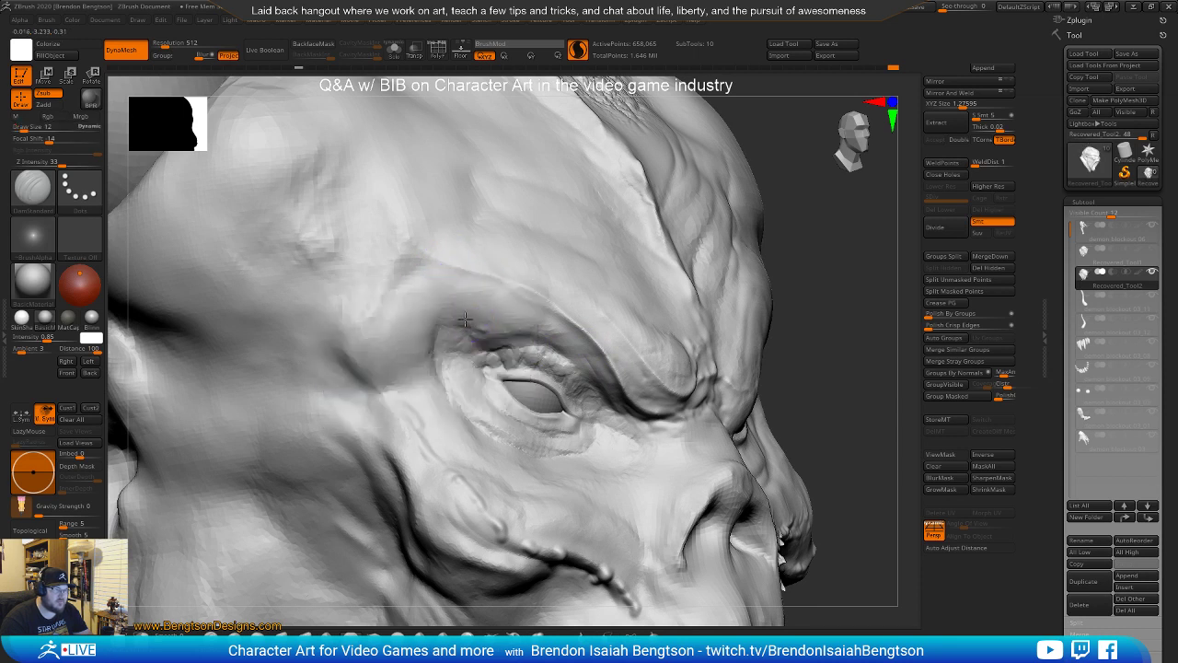
left_click_drag(377, 258, 414, 285)
left_click_drag(473, 326, 502, 339)
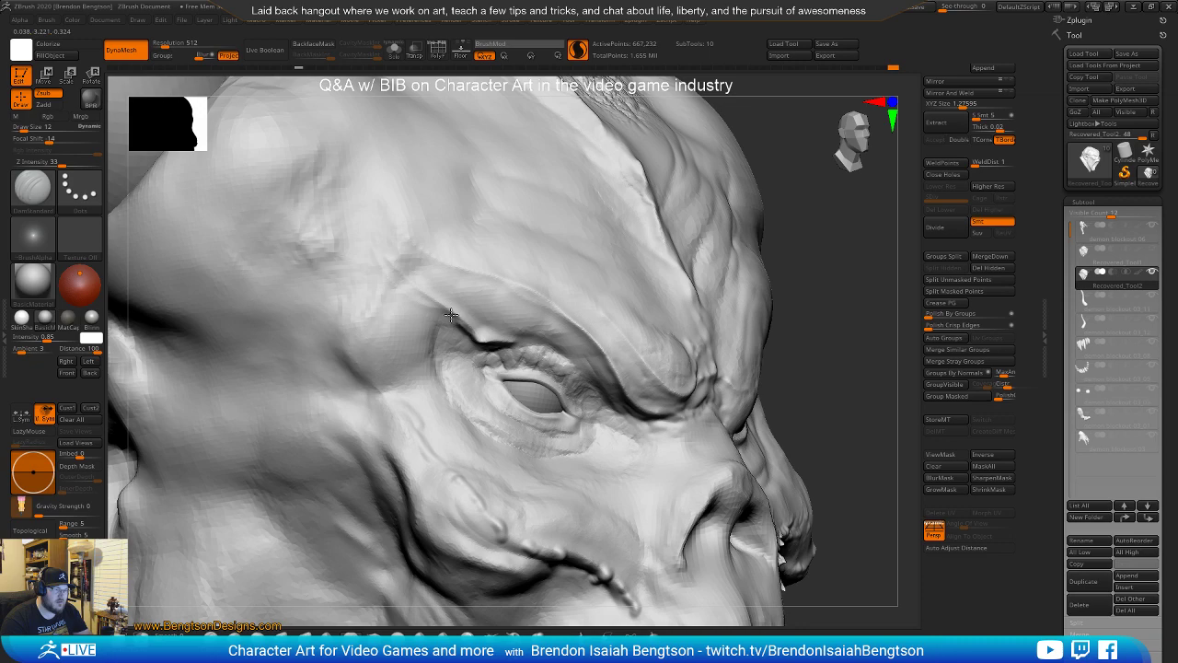
Add branching wrinkles spreading from the eyelid fold toward the temple at the outer eye corner
mouse_move(468, 323)
right_mouse_down("ctrl")
mouse_move(492, 352)
mouse_move(438, 340)
mouse_move(481, 370)
mouse_move(454, 320)
right_mouse_up("ctrl")
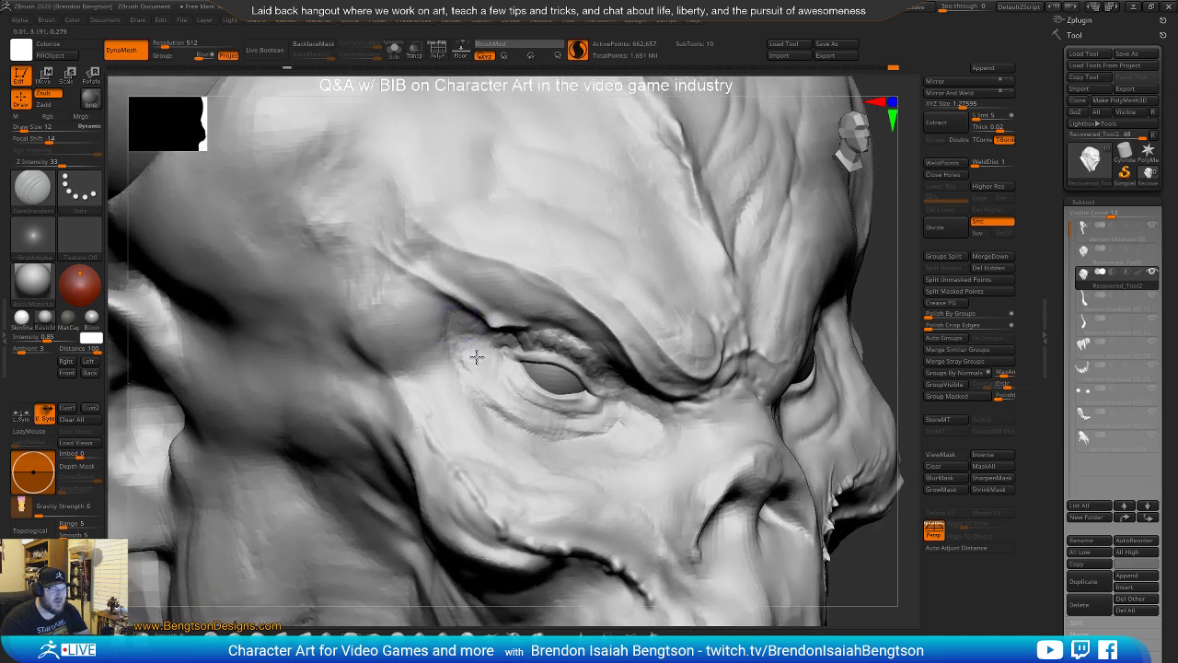
right_click_drag(477, 362, 463, 322)
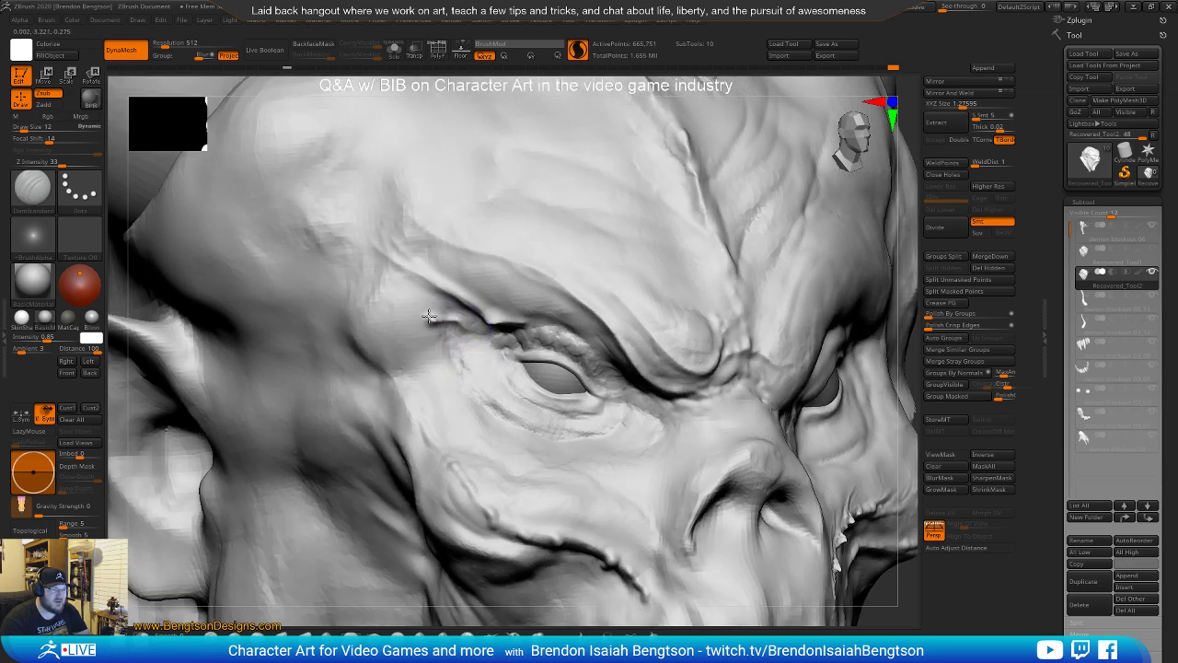
mouse_move(452, 338)
right_mouse_down("ctrl")
mouse_move(478, 393)
mouse_move(467, 390)
mouse_move(571, 437)
mouse_move(537, 467)
right_mouse_up("ctrl")
mouse_move(538, 468)
right_mouse_down("ctrl")
mouse_move(533, 450)
mouse_move(545, 483)
mouse_move(503, 437)
right_mouse_up("ctrl")
mouse_move(502, 437)
right_mouse_down("ctrl")
mouse_move(447, 363)
mouse_move(463, 339)
right_mouse_up("ctrl")
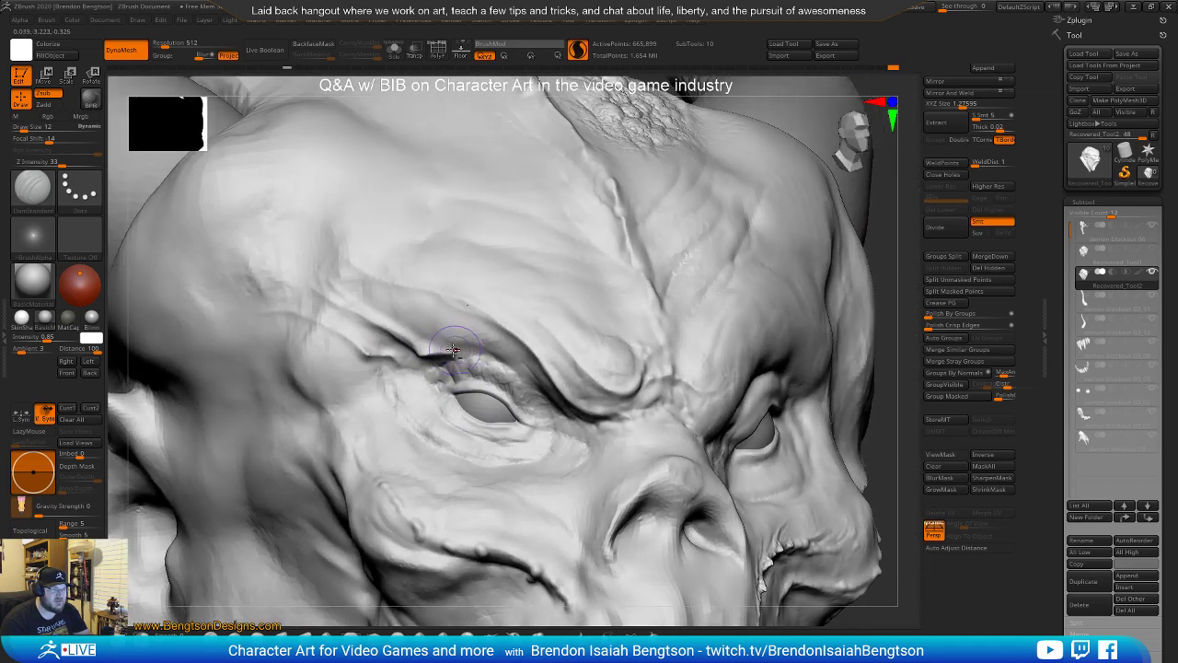
left_click_drag(466, 354, 482, 362)
mouse_move(412, 343)
left_mouse_down()
mouse_move(391, 332)
mouse_move(425, 385)
mouse_move(402, 398)
mouse_move(324, 360)
left_mouse_up()
left_click_drag(365, 315, 408, 351)
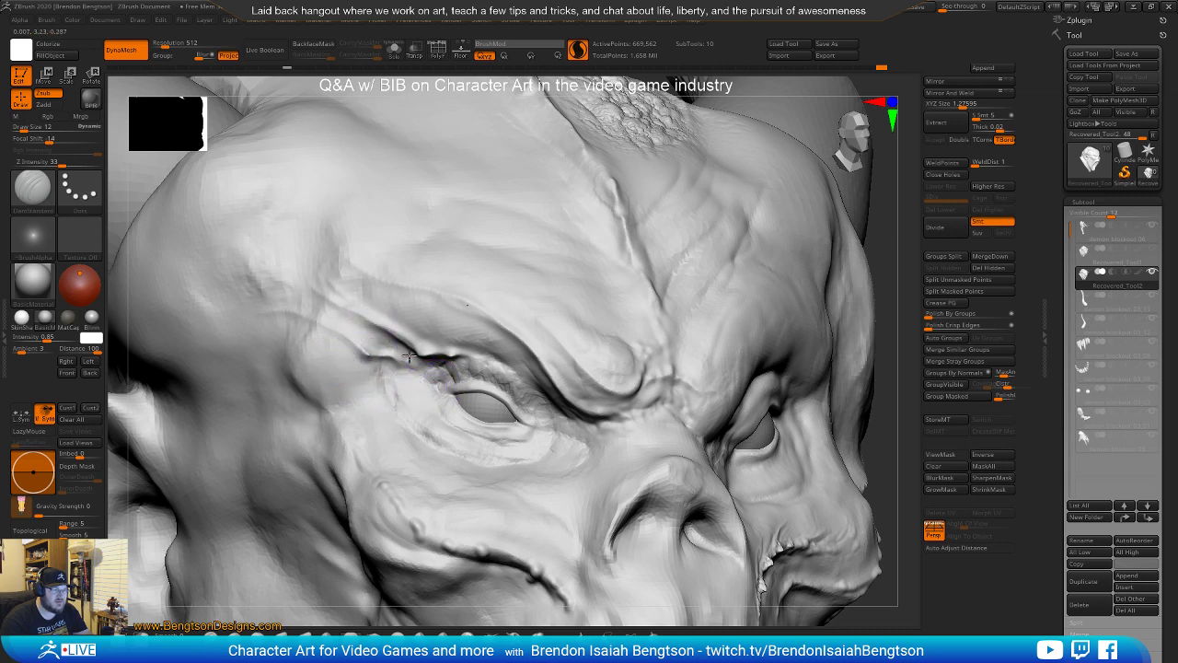
Carve long wrinkles along the outer brow ridge above the eye, and undo the last stroke
mouse_move(316, 294)
left_mouse_down()
mouse_move(402, 342)
mouse_move(280, 292)
mouse_move(401, 339)
mouse_move(432, 309)
left_mouse_up()
mouse_move(369, 280)
left_mouse_down()
mouse_move(358, 282)
mouse_move(384, 280)
left_mouse_up()
mouse_move(520, 352)
left_mouse_down()
mouse_move(435, 296)
mouse_move(410, 296)
left_mouse_up()
left_click_drag(522, 368, 446, 308)
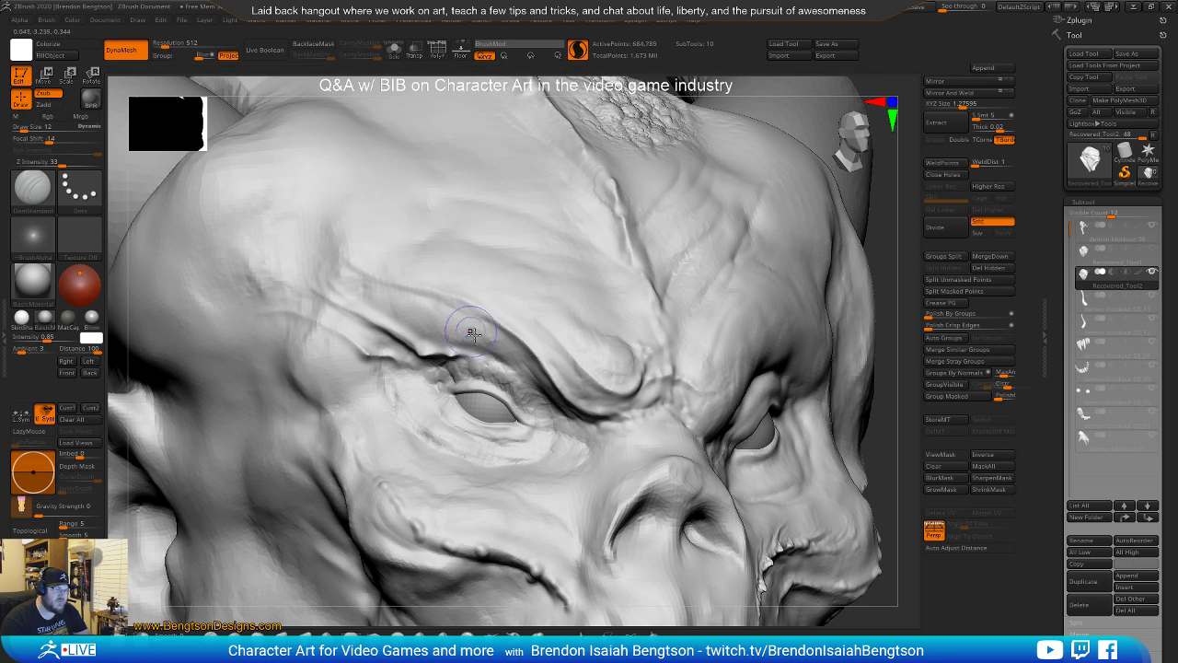
mouse_move(501, 344)
left_mouse_down()
mouse_move(378, 307)
mouse_move(359, 286)
left_mouse_up()
key("ctrl+z")
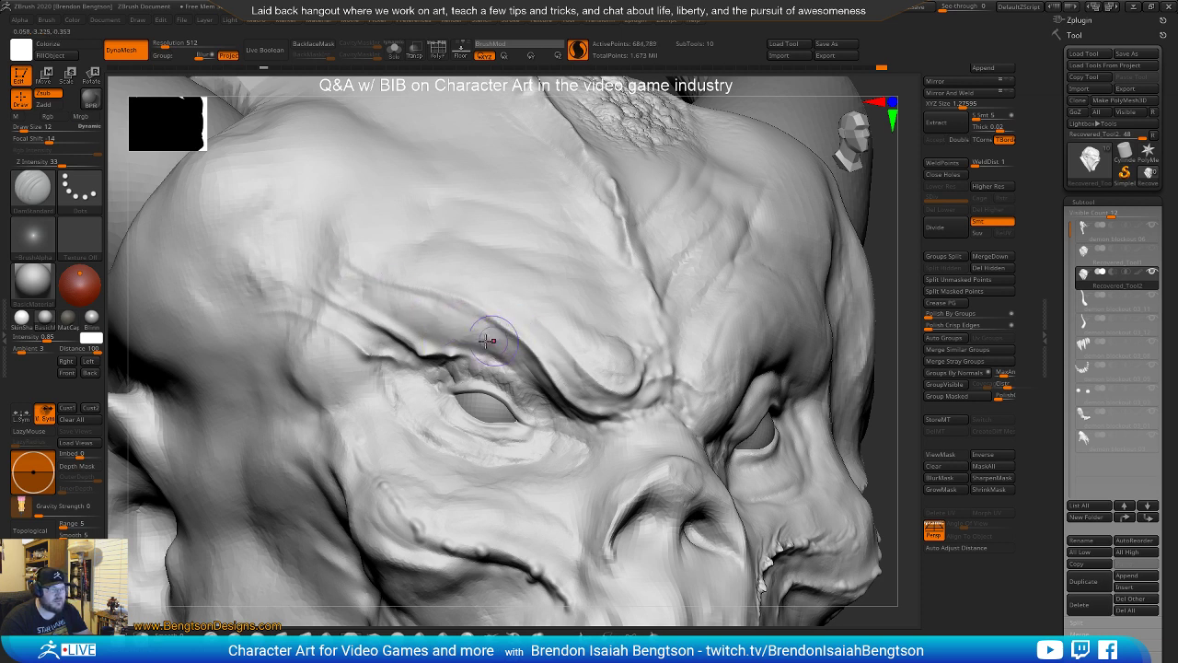
Build up the skin of the brow ridge above the eye with ClayBuildup at draw size 12
key("b")
key("c")
key("b")
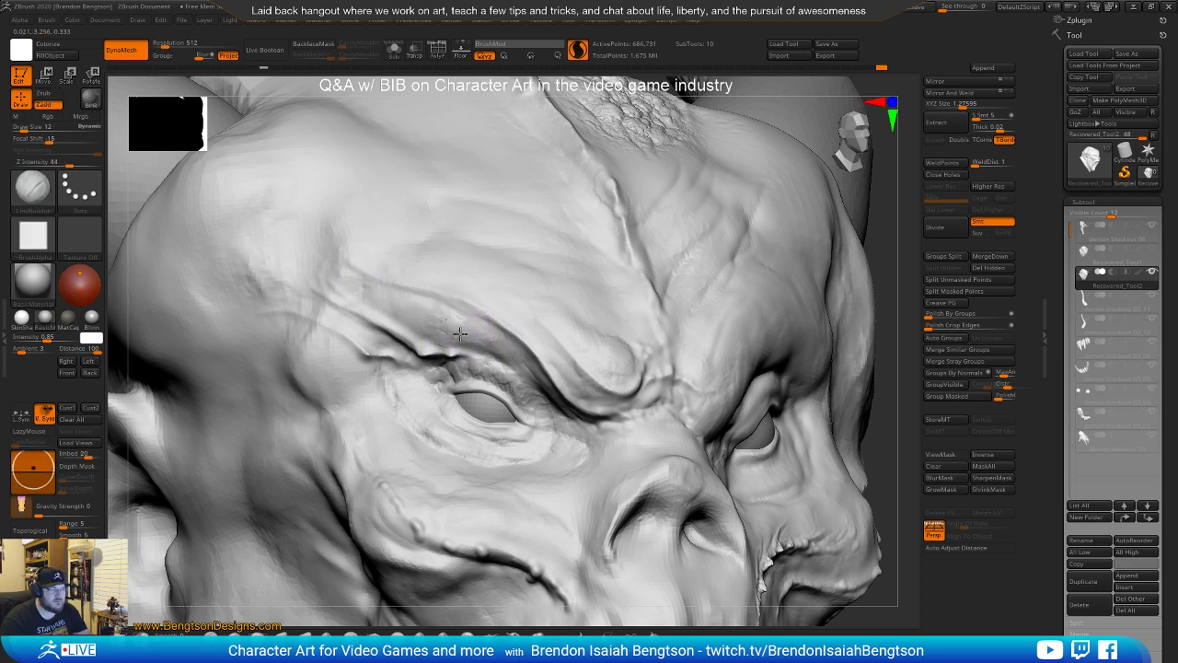
left_click_drag(476, 338, 496, 344)
right_click_drag(500, 433, 480, 340, "ctrl")
left_click_drag(479, 339, 467, 373)
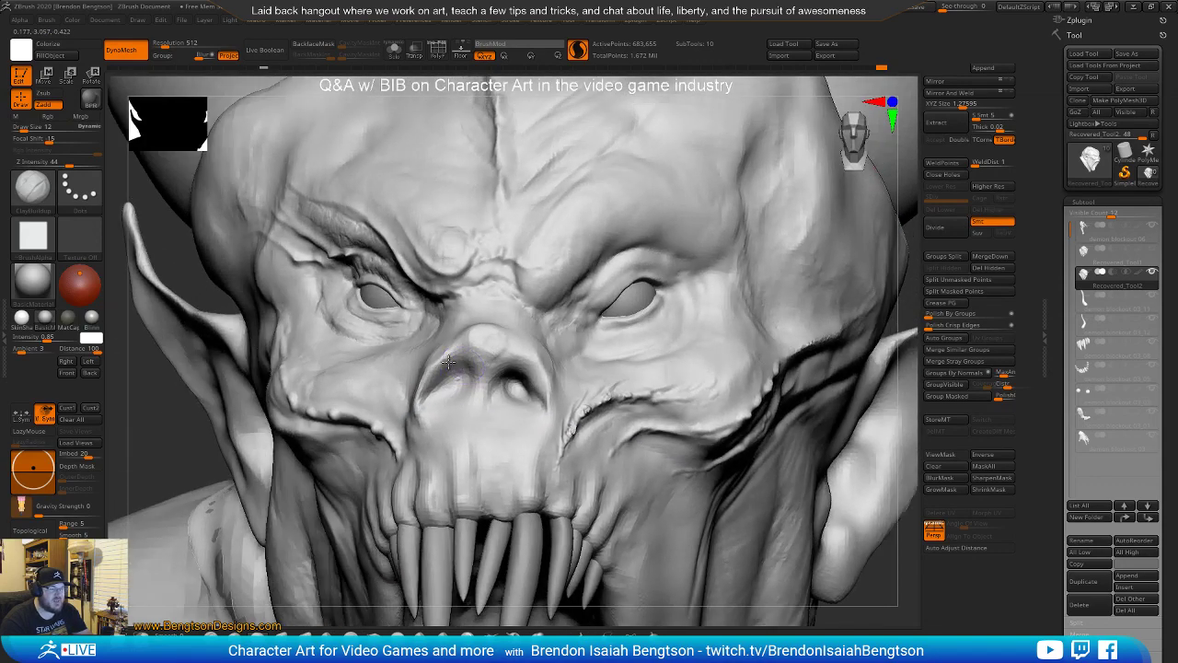
Carve a short crease into the skin beneath the nose opening with DamStandard at draw size 12
key("b")
key("d")
key("s")
right_click_drag(434, 396, 531, 411)
right_click_drag(658, 431, 649, 449)
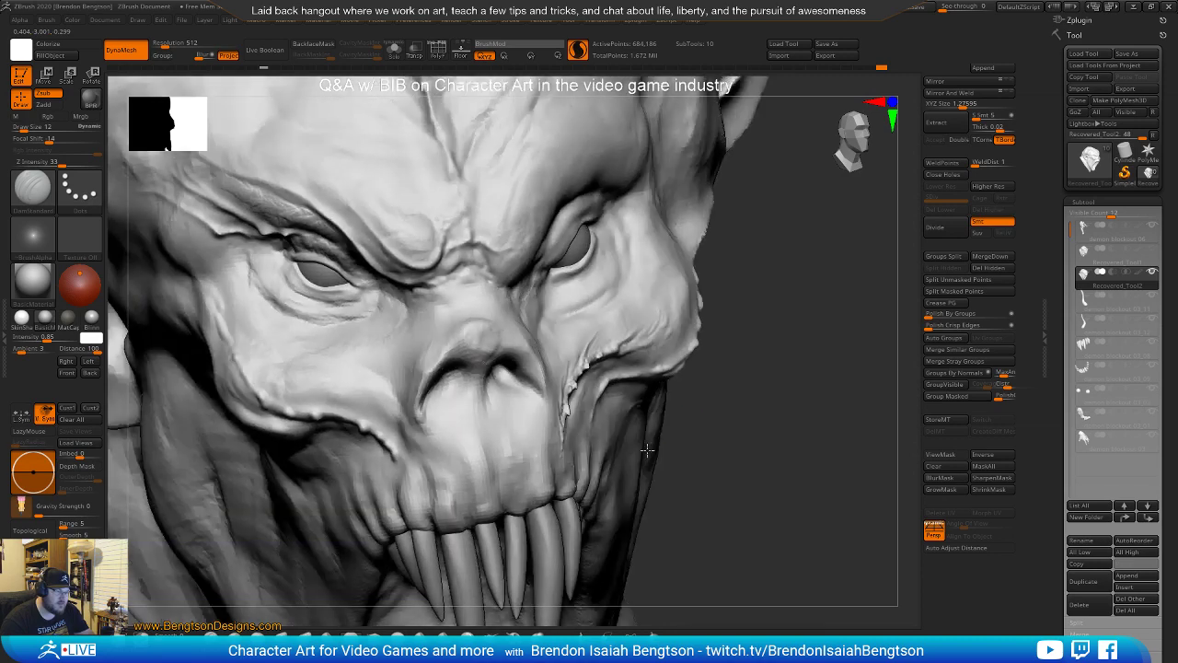
left_click_drag(650, 449, 474, 416)
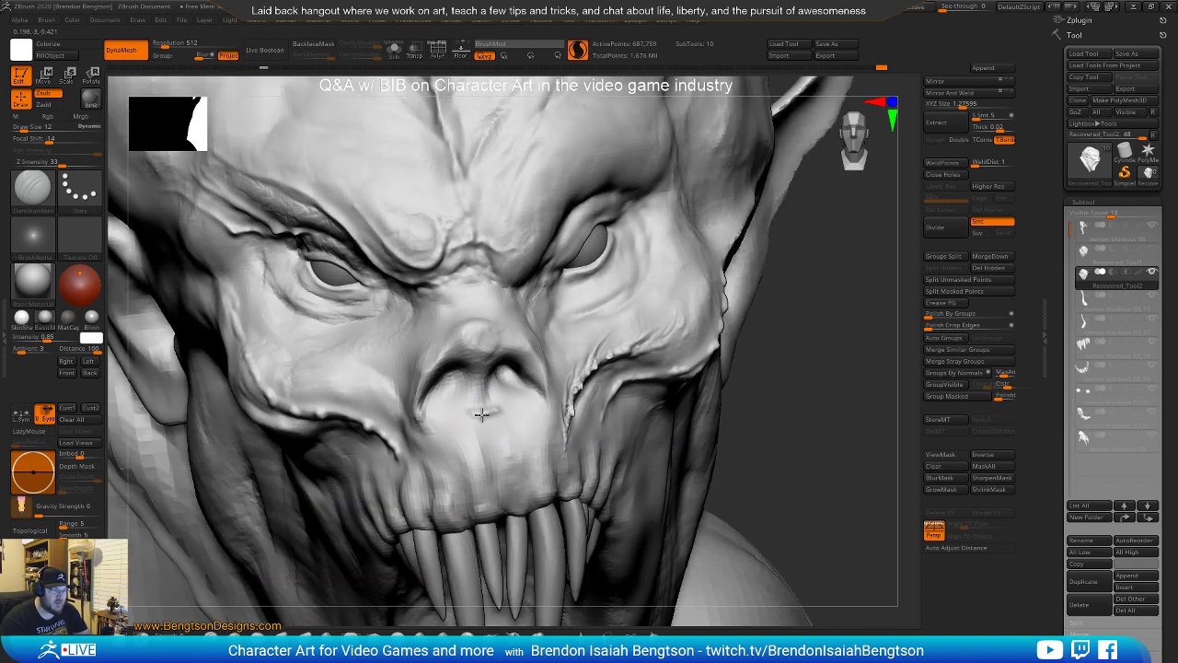
Adjust the shape of the nose with the Move Topological brush at draw size 17
right_click_drag(500, 437, 384, 424)
key("b")
key("m")
key("t")
key("space")
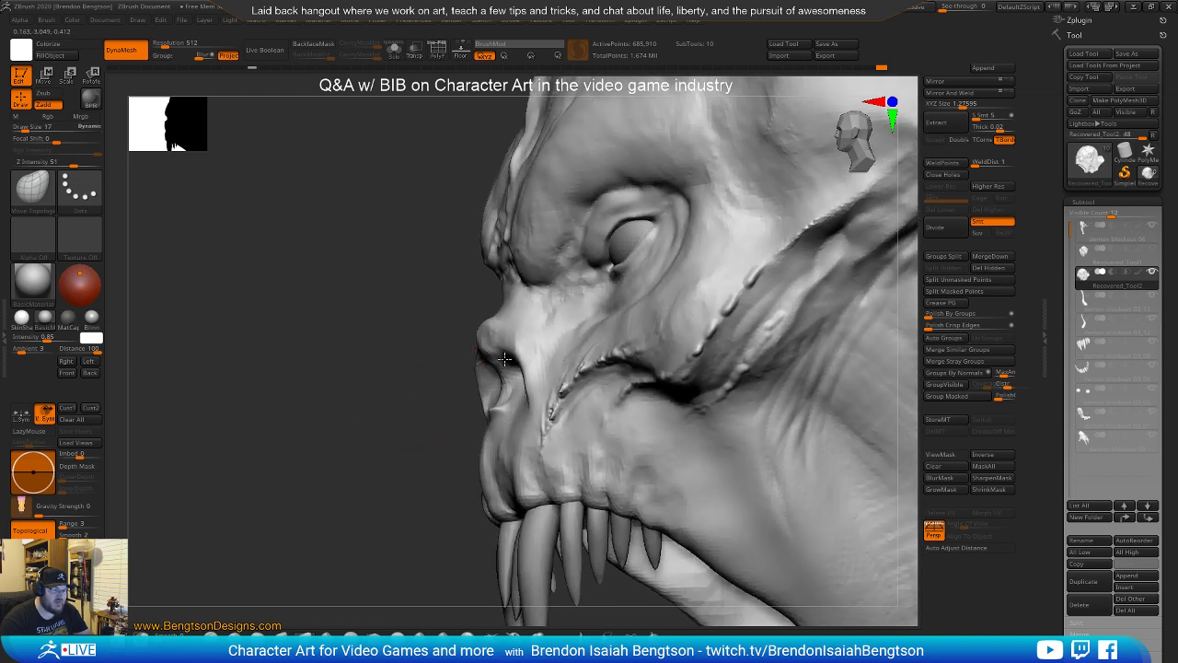
right_click_drag(423, 317, 539, 340)
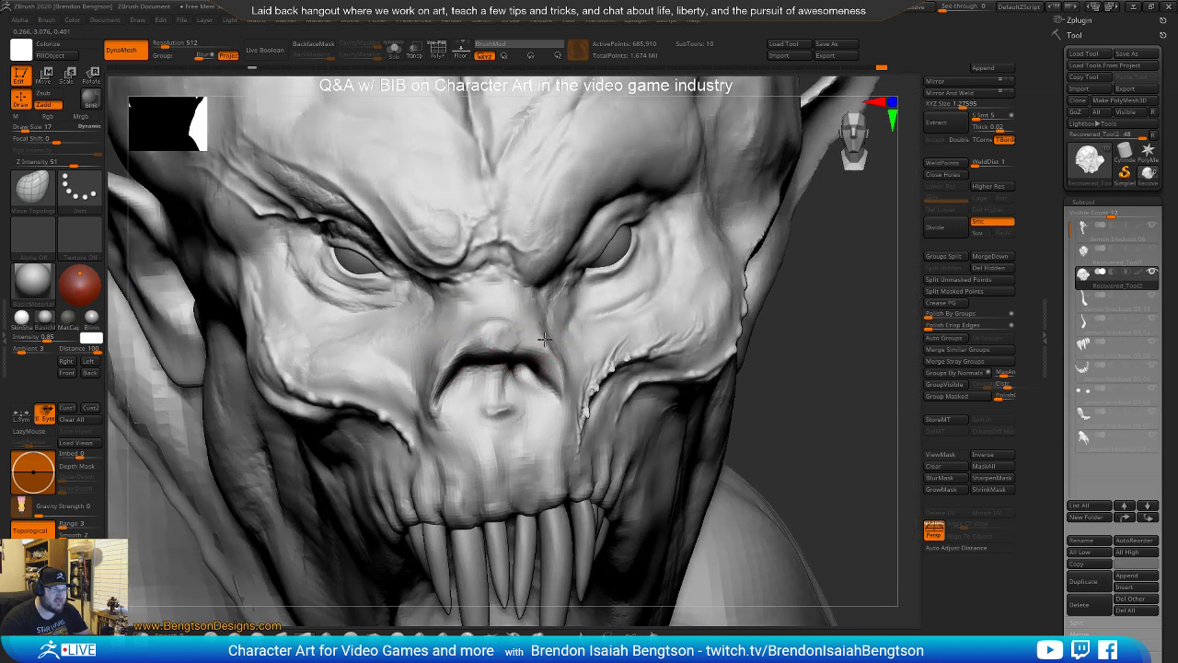
Carve creases around the inner eye corner, between the brows and up the forehead with DamStandard at draw size 17
key("b")
key("d")
key("s")
right_click_drag(556, 333, 494, 333)
mouse_move(575, 318)
right_mouse_down()
mouse_move(590, 333)
mouse_move(598, 322)
right_mouse_up()
left_click_drag(599, 306, 616, 282)
mouse_move(656, 258)
right_mouse_down()
mouse_move(639, 264)
mouse_move(618, 246)
mouse_move(635, 274)
mouse_move(513, 341)
right_mouse_up()
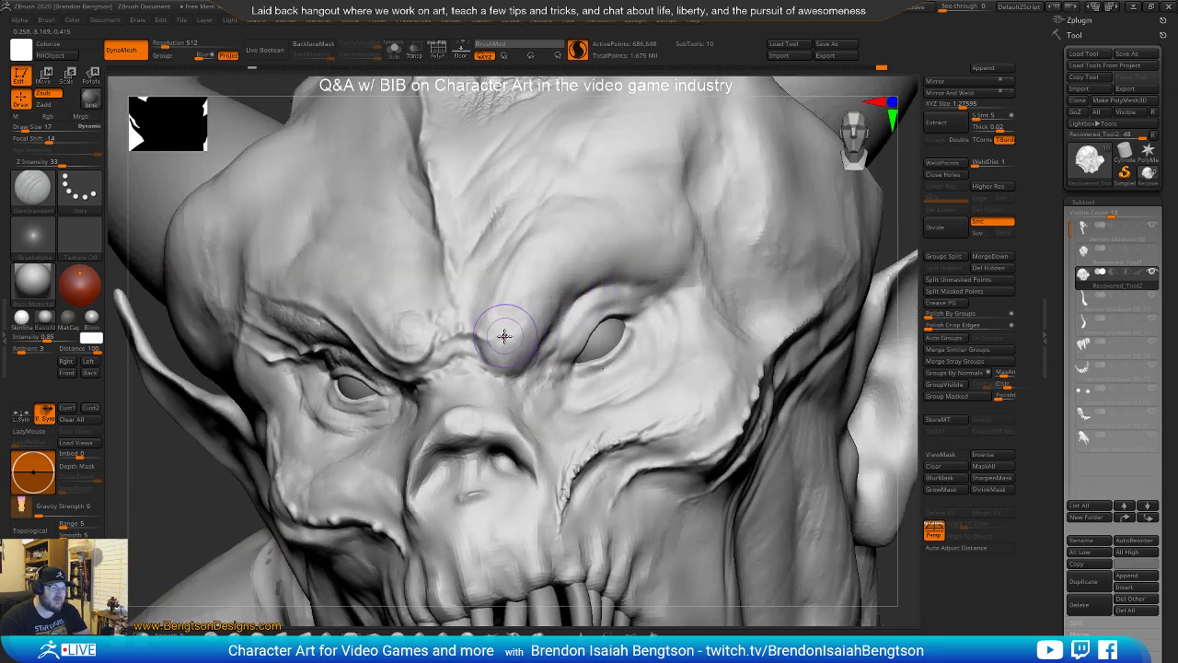
left_click_drag(495, 342, 481, 335)
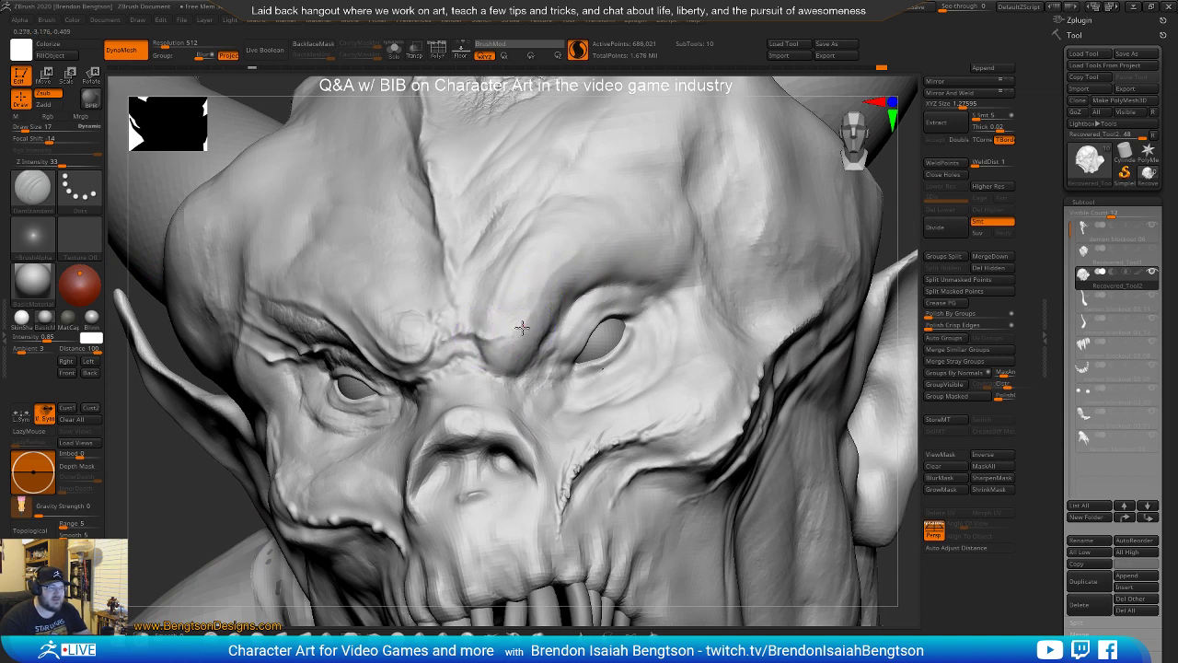
left_click_drag(653, 158, 617, 226)
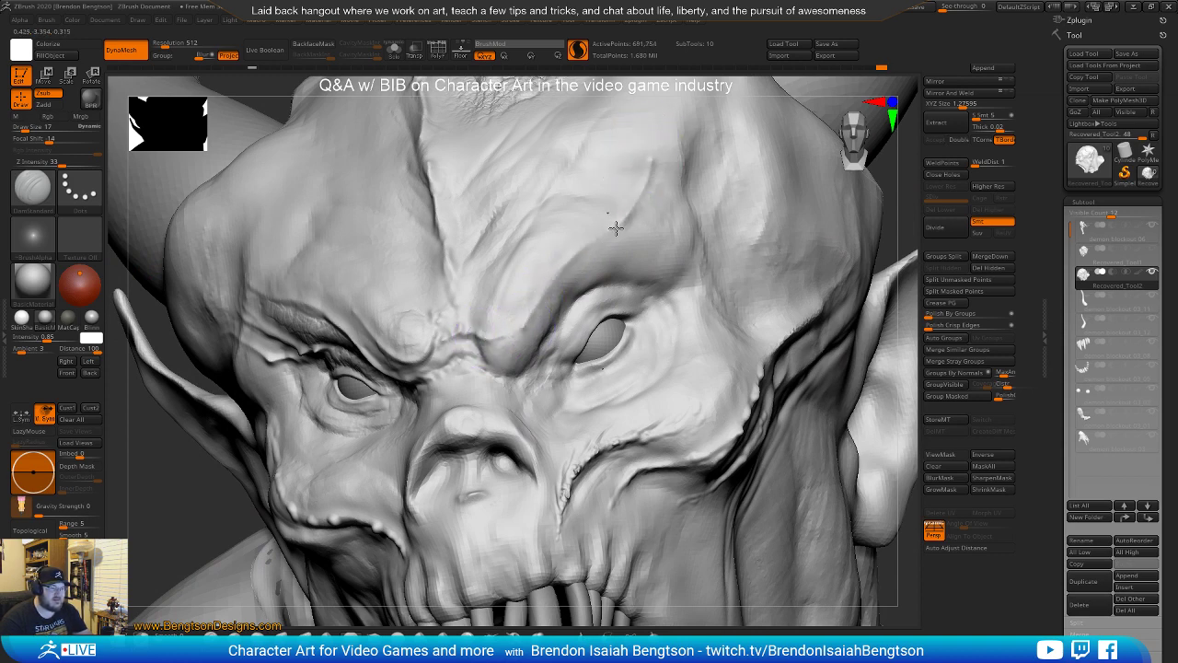
Carve a long crease along the brow ridge from the inner brow toward the temple with DamStandard at draw size 10
right_click_drag(493, 333, 538, 454, "ctrl")
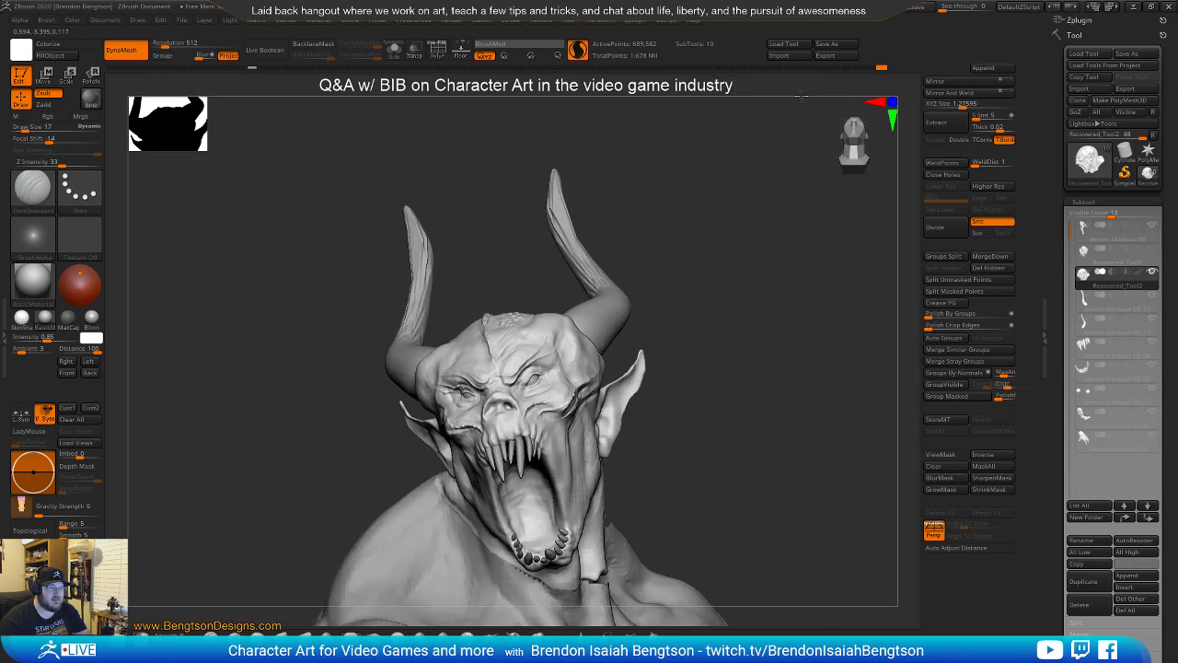
key("f")
right_click_drag(810, 314, 819, 607)
right_click_drag(549, 371, 565, 307)
key("space")
left_click_drag(572, 305, 725, 188)
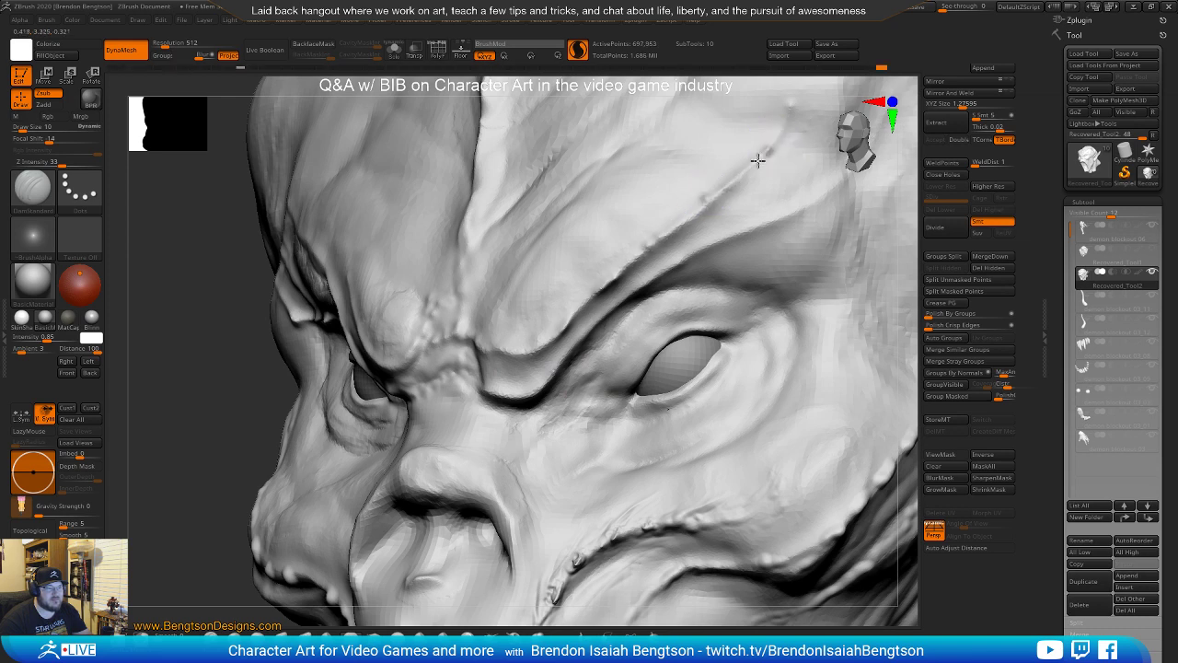
Deepen the fold under the inner brow and extend the brow crease farther out toward the temple
right_click_drag(608, 247, 570, 338)
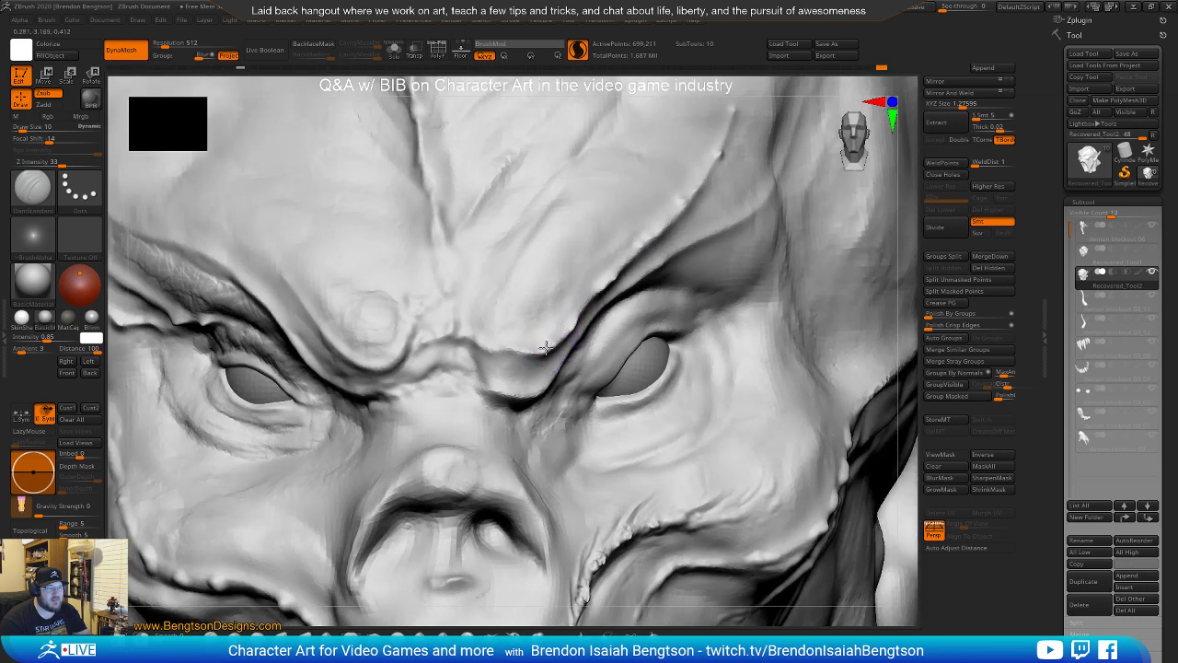
mouse_move(490, 351)
left_mouse_down()
mouse_move(473, 337)
mouse_move(490, 358)
mouse_move(464, 351)
mouse_move(500, 389)
mouse_move(479, 385)
mouse_move(530, 397)
left_mouse_up()
right_click_drag(549, 378, 532, 366)
left_click_drag(549, 346, 592, 304)
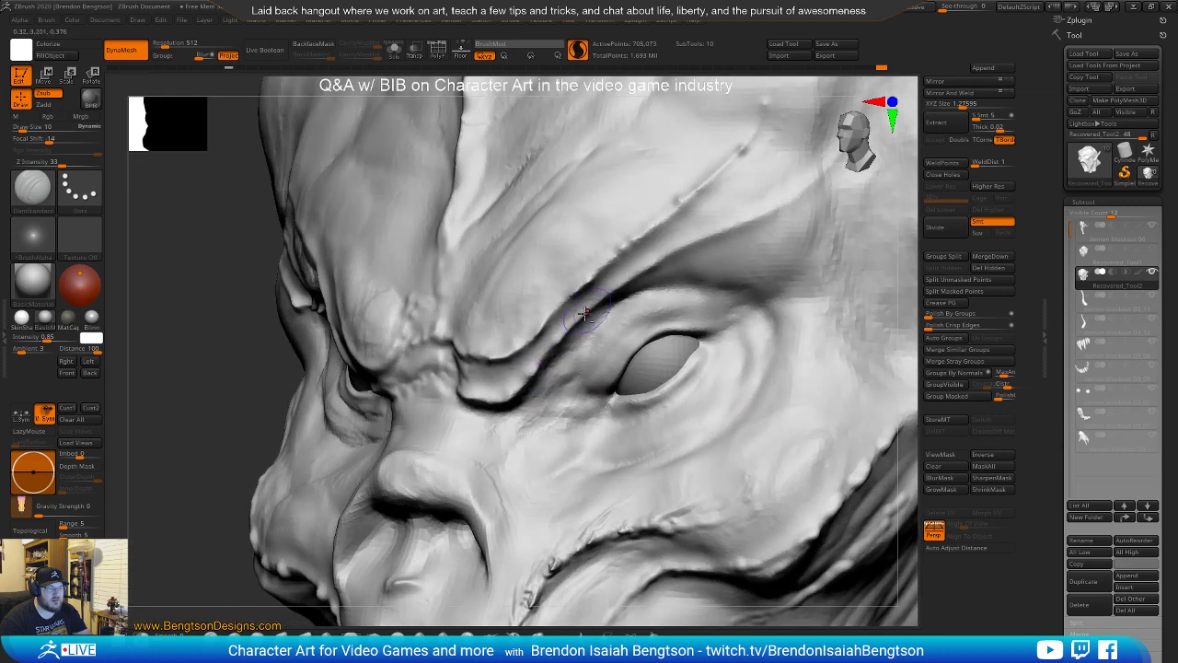
left_click_drag(716, 234, 834, 161)
Carve a matching crease along the opposite brow ridge, from the nose bridge up to the outer forehead
mouse_move(803, 189)
right_mouse_down()
mouse_move(515, 356)
mouse_move(564, 351)
mouse_move(544, 355)
right_mouse_up()
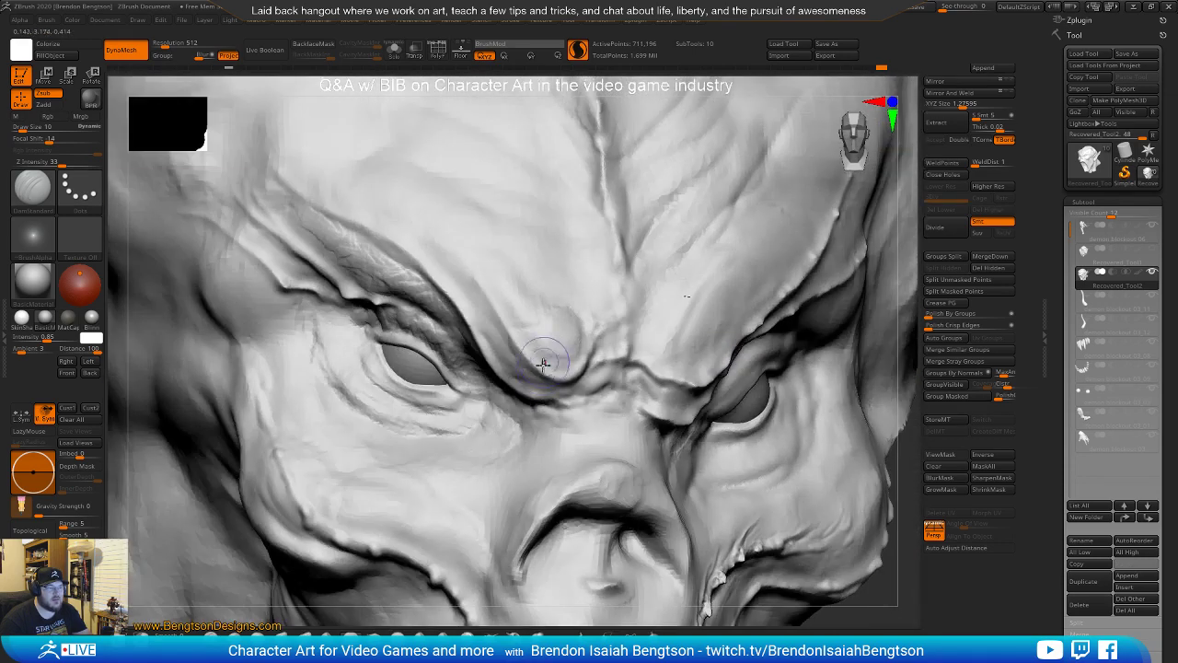
left_click_drag(522, 353, 395, 192)
mouse_move(551, 370)
left_mouse_down()
mouse_move(587, 373)
mouse_move(594, 357)
left_mouse_up()
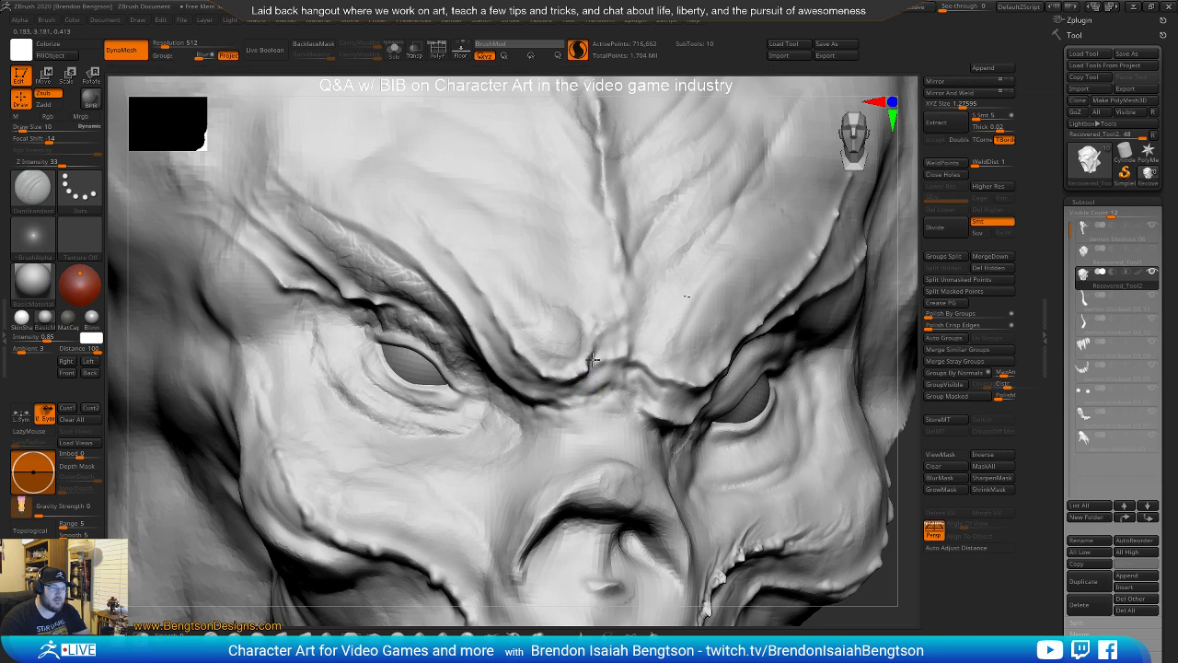
right_click_drag(516, 343, 564, 362, "alt")
mouse_move(493, 364)
right_mouse_down()
mouse_move(549, 370)
mouse_move(516, 360)
right_mouse_up()
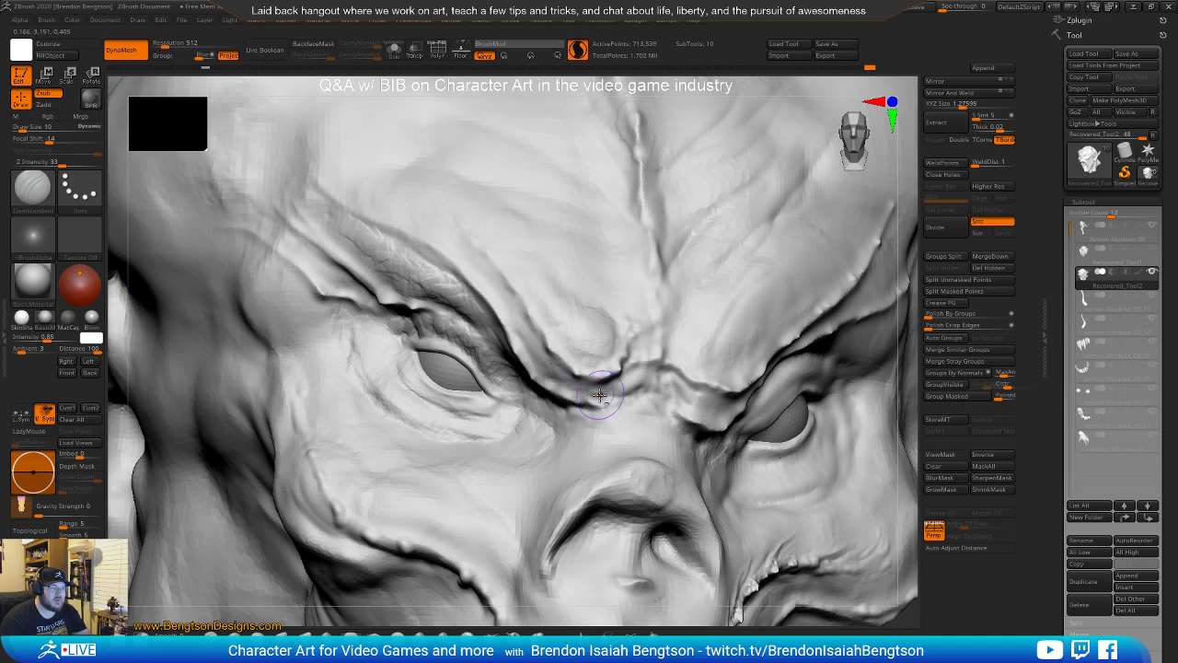
mouse_move(557, 367)
right_mouse_down()
mouse_move(579, 377)
mouse_move(572, 370)
right_mouse_up()
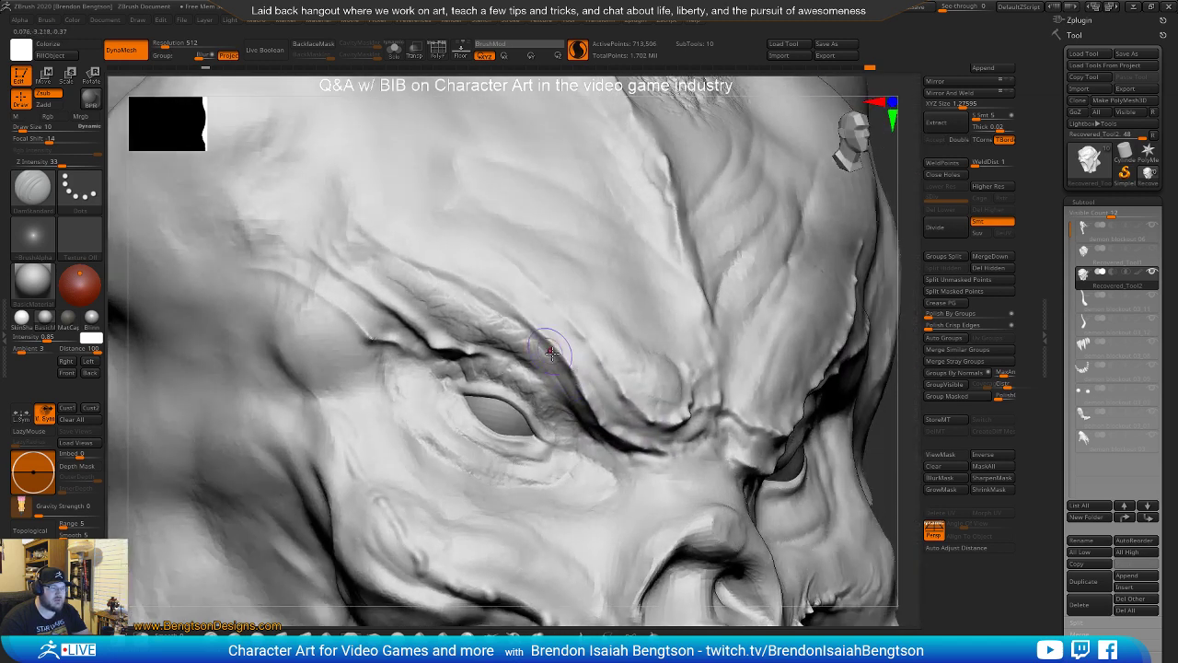
left_click_drag(527, 321, 371, 224)
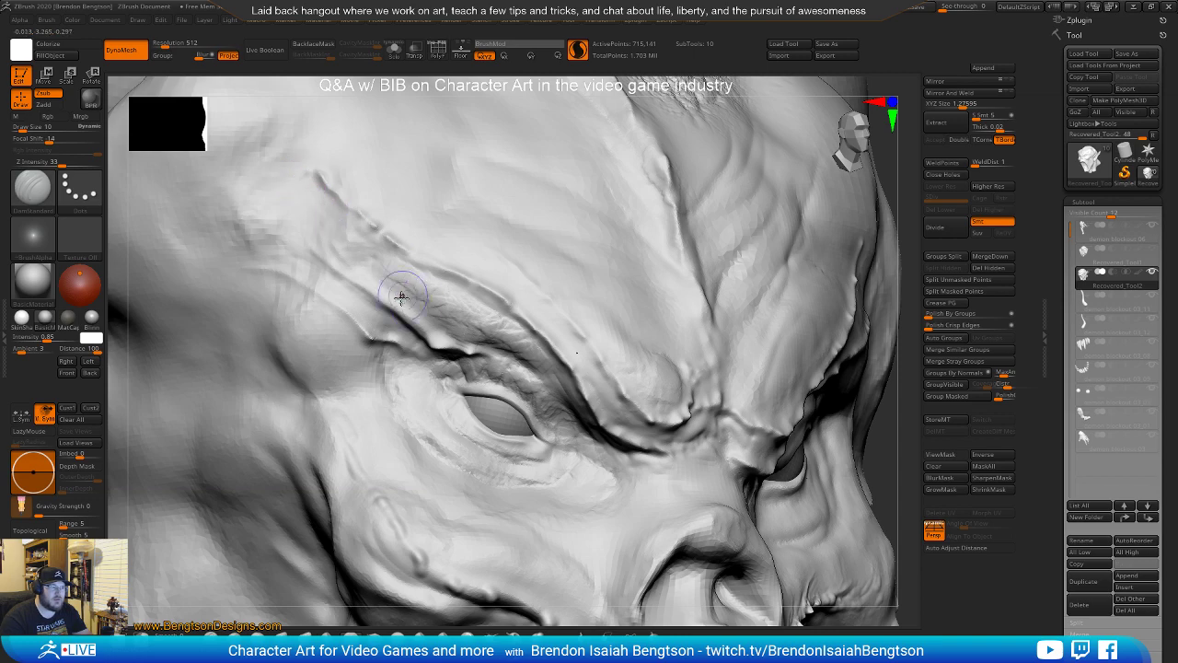
Turn off Sculptris Pro and build up skin along the outer end of the brow crease with ClayBuildup at draw size 10
mouse_move(681, 355)
right_mouse_down()
mouse_move(623, 372)
mouse_move(523, 270)
mouse_move(541, 147)
mouse_move(551, 322)
mouse_move(573, 442)
mouse_move(645, 516)
right_mouse_up()
mouse_move(506, 350)
right_mouse_down("ctrl")
mouse_move(466, 332)
mouse_move(414, 267)
right_mouse_up("ctrl")
key("b")
key("c")
key("b")
left_click_drag(396, 204, 418, 231)
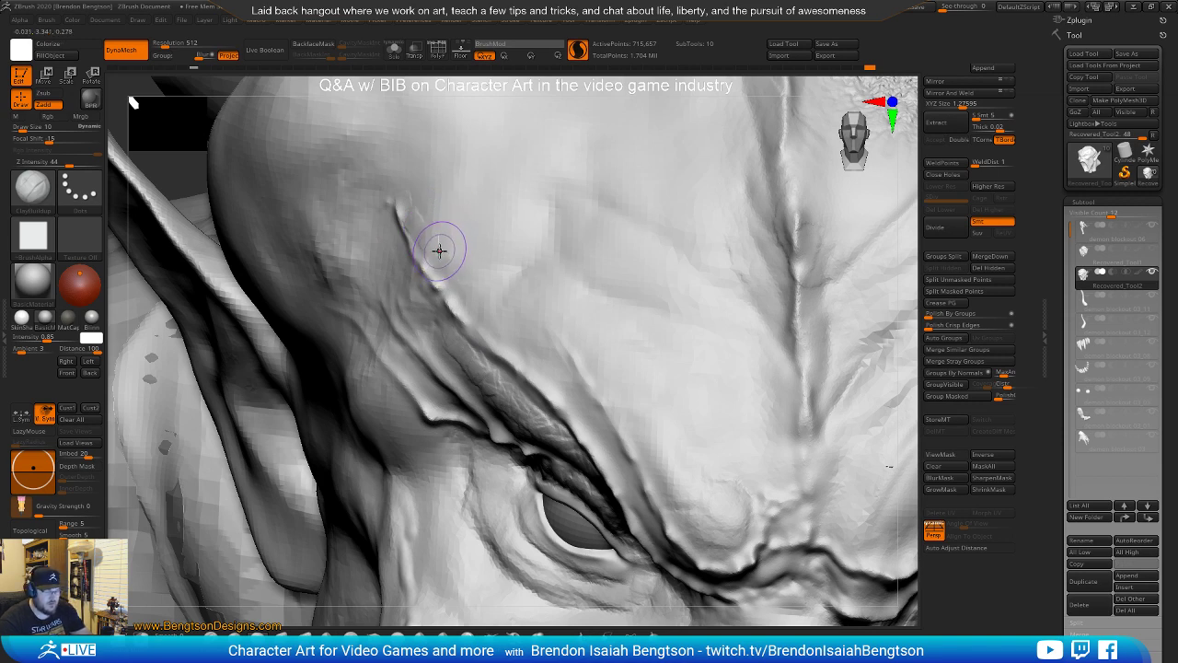
left_click(577, 50)
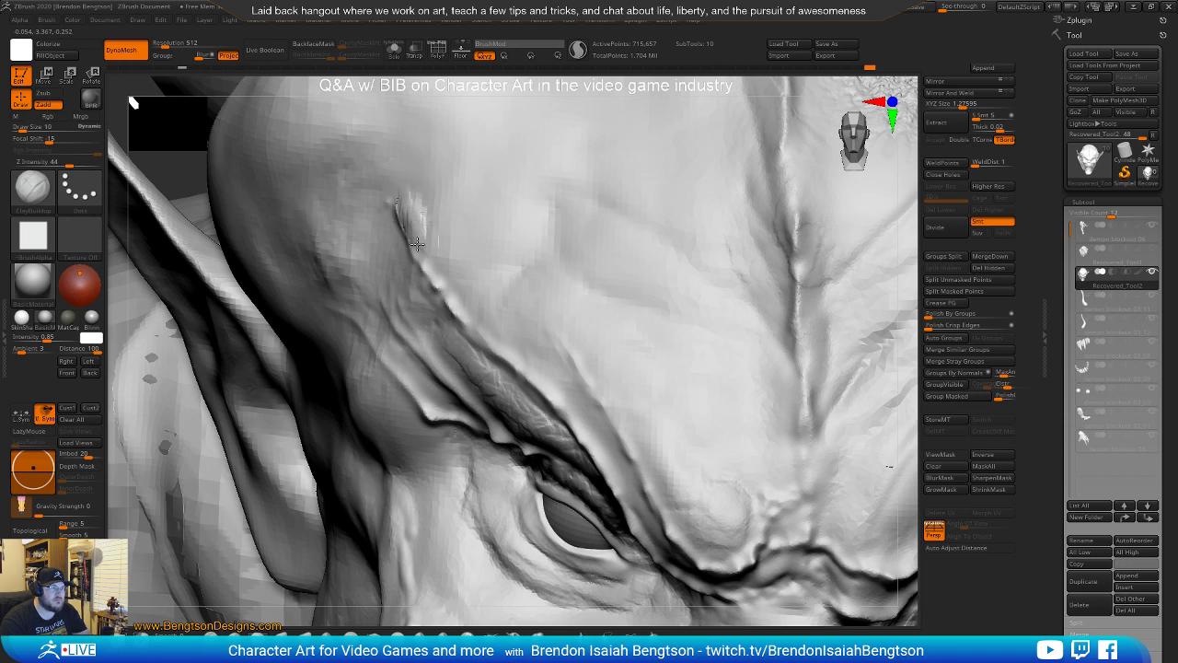
mouse_move(459, 297)
left_mouse_down()
mouse_move(468, 311)
mouse_move(424, 224)
left_mouse_up()
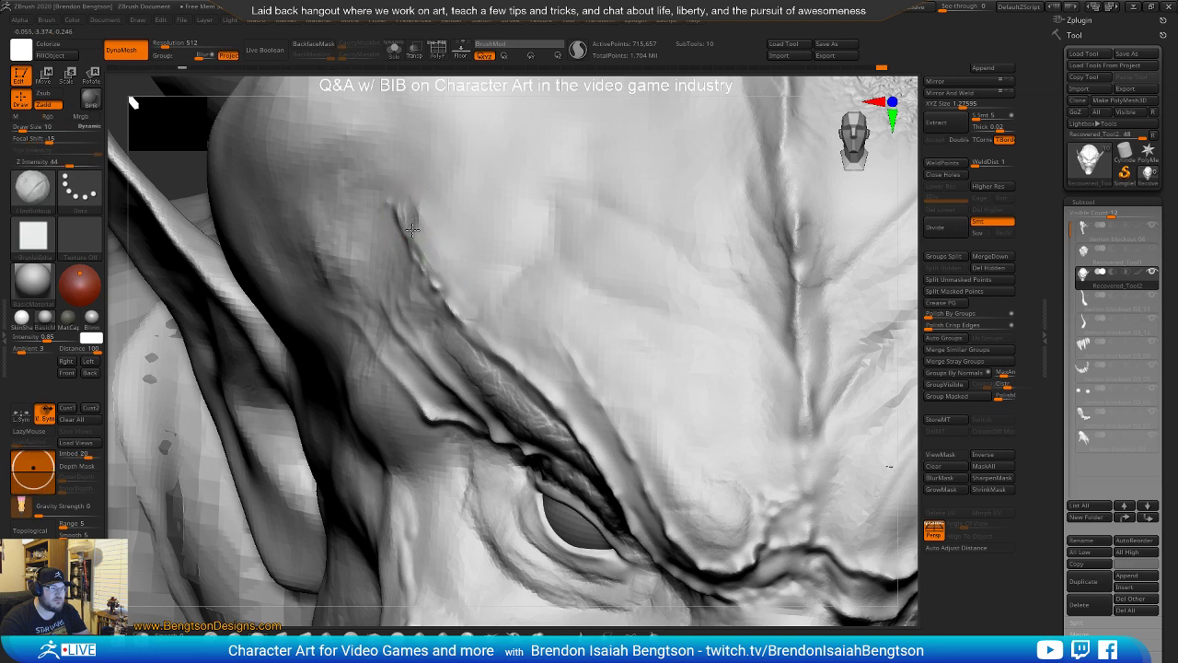
left_click_drag(430, 243, 457, 287)
left_click_drag(436, 221, 464, 264)
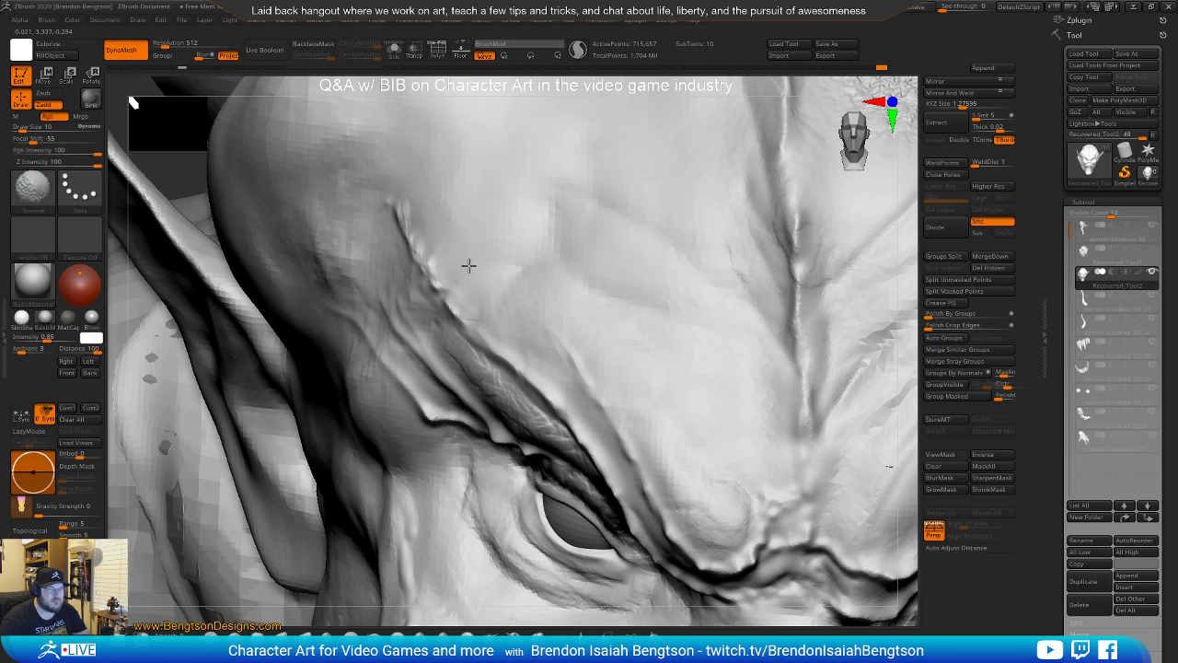
Add and smooth small skin folds on the upper eyelid with ClayBuildup at draw size 8
mouse_move(510, 315)
right_mouse_down("ctrl")
mouse_move(521, 273)
mouse_move(525, 284)
mouse_move(415, 218)
mouse_move(452, 293)
mouse_move(410, 269)
right_mouse_up("ctrl")
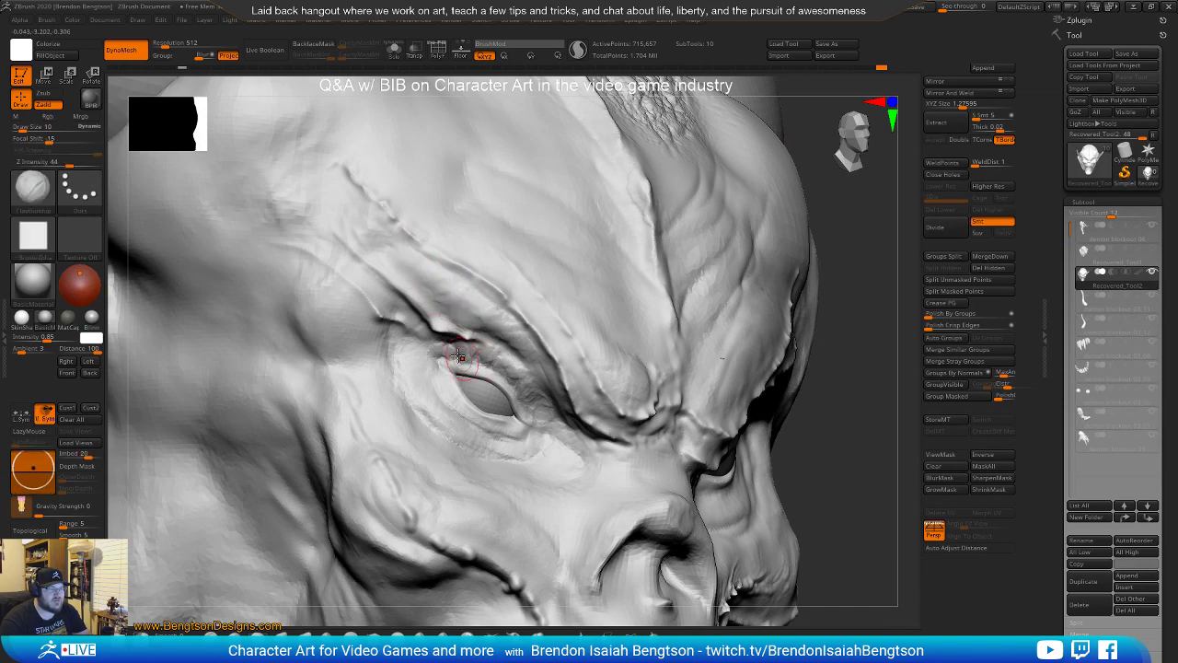
right_click(466, 332)
left_click_drag(466, 332, 463, 332)
mouse_move(507, 368)
left_mouse_down("shift")
mouse_move(452, 351)
mouse_move(508, 371)
mouse_move(523, 397)
left_mouse_up("shift")
mouse_move(519, 348)
right_mouse_down("alt")
mouse_move(510, 262)
mouse_move(517, 342)
mouse_move(492, 368)
mouse_move(470, 351)
right_mouse_up("alt")
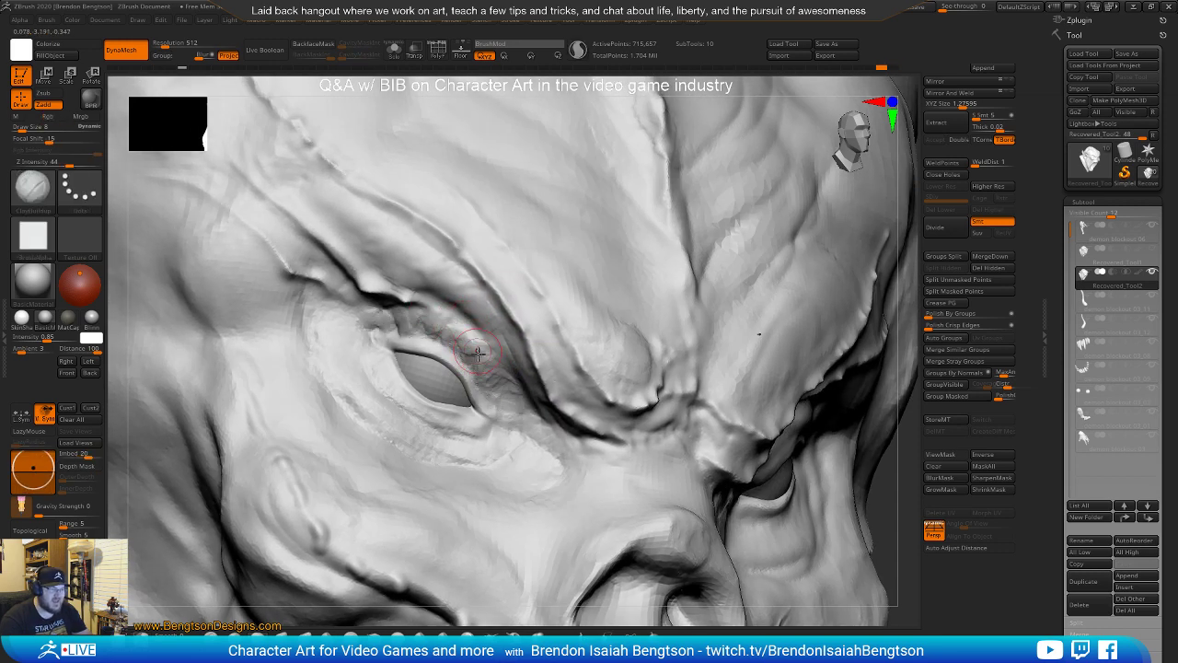
Carve a fine line along the upper eyelid edge with DamStandard at draw size 2, with Sculptris Pro turned back on
right_click_drag(477, 410, 427, 420)
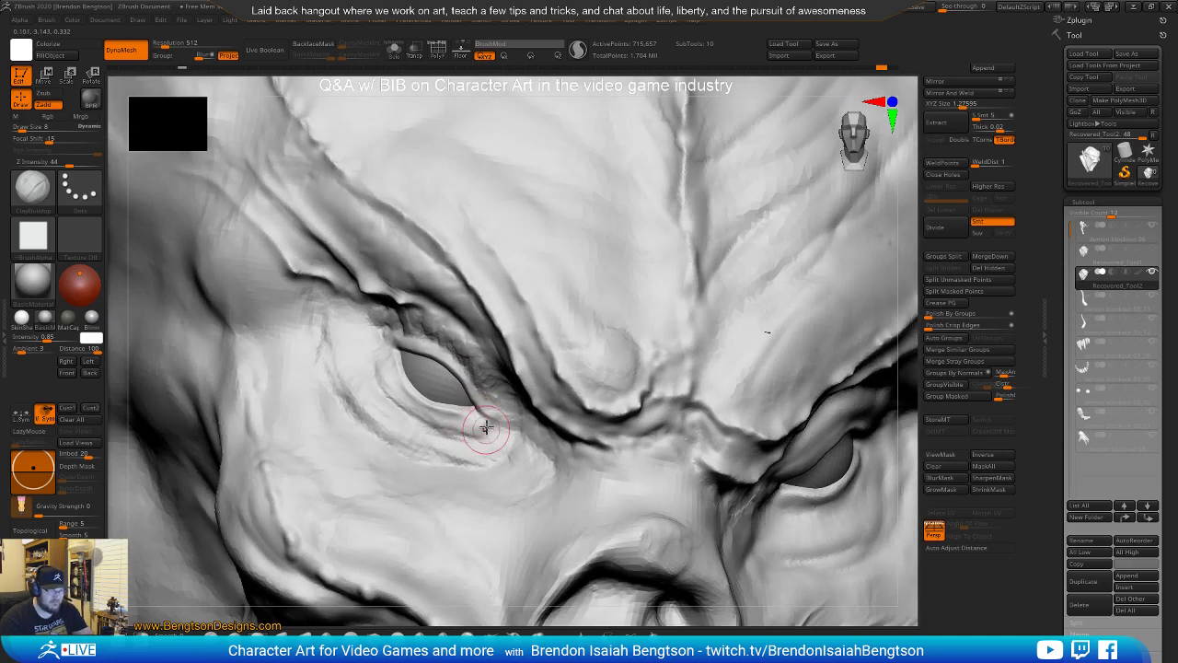
key("b")
key("d")
key("s")
mouse_move(416, 368)
right_mouse_down("ctrl")
mouse_move(436, 439)
mouse_move(423, 384)
right_mouse_up("ctrl")
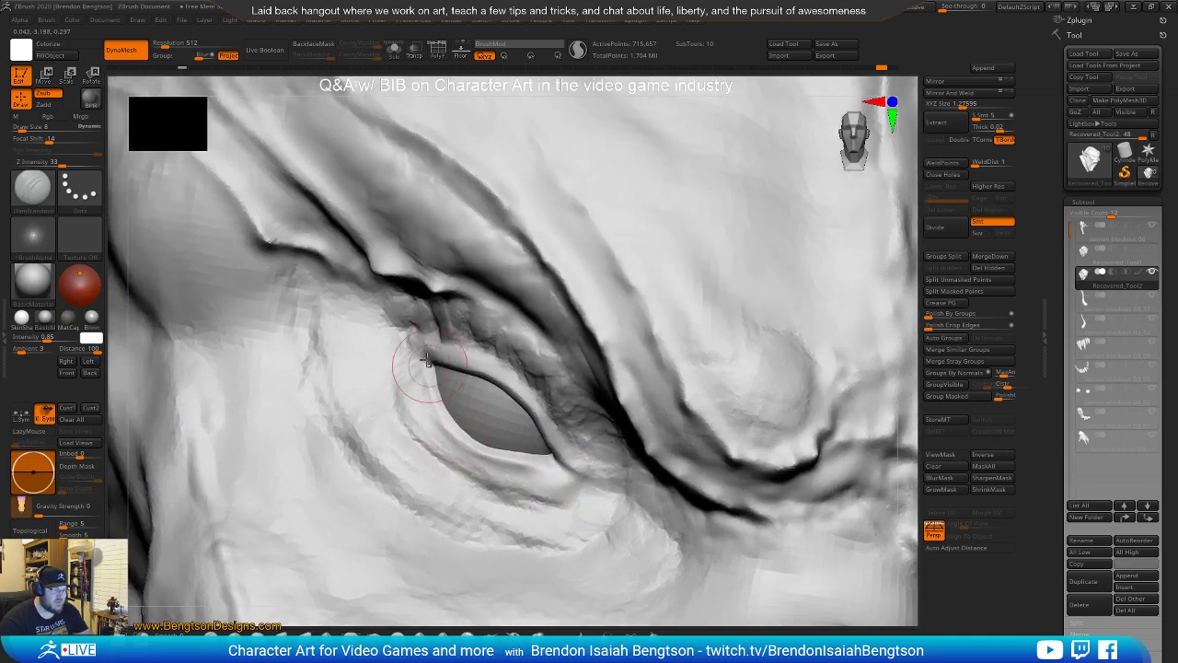
mouse_move(431, 359)
left_mouse_down()
mouse_move(406, 346)
mouse_move(485, 369)
left_mouse_up()
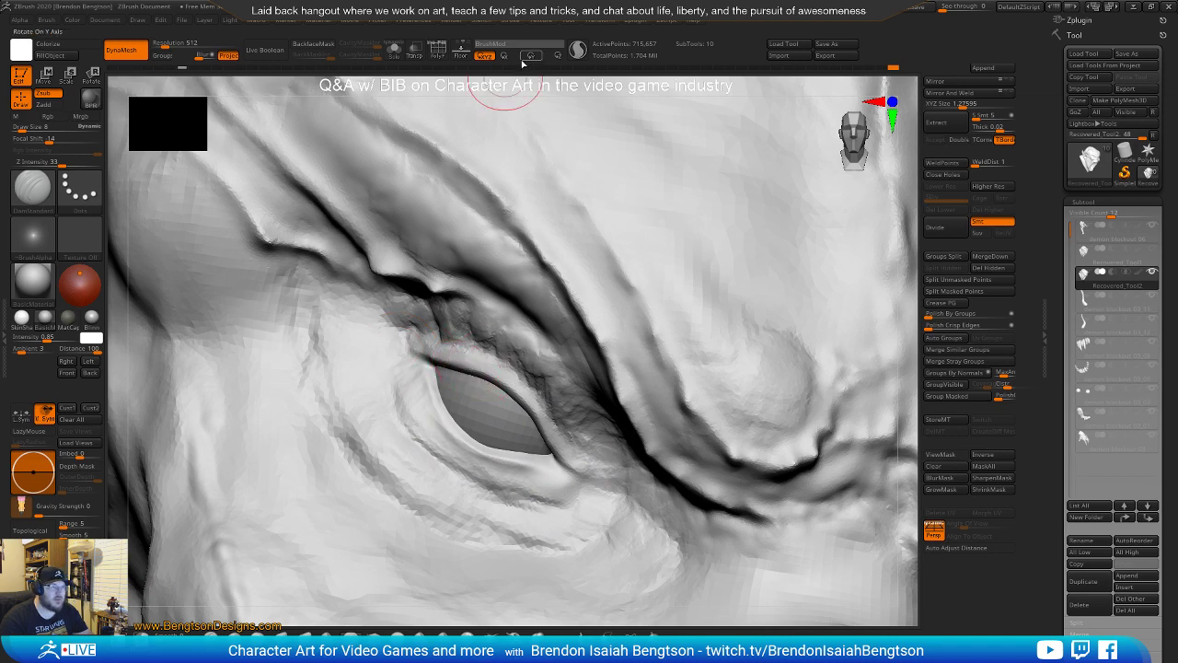
left_click(578, 51)
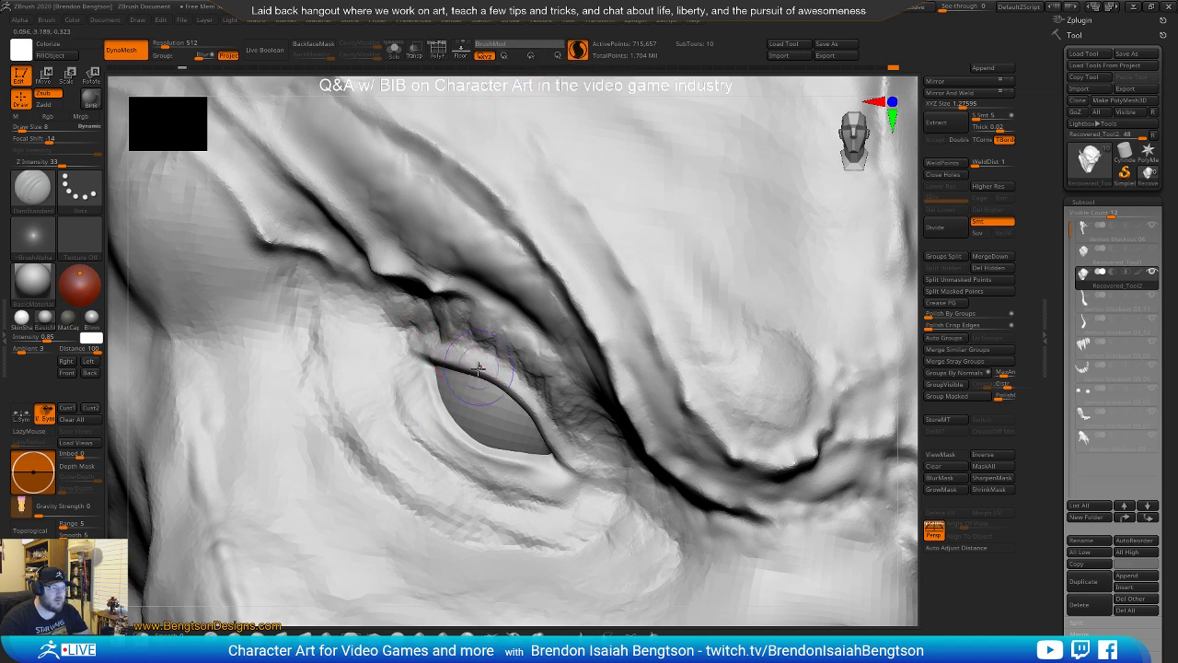
key("space")
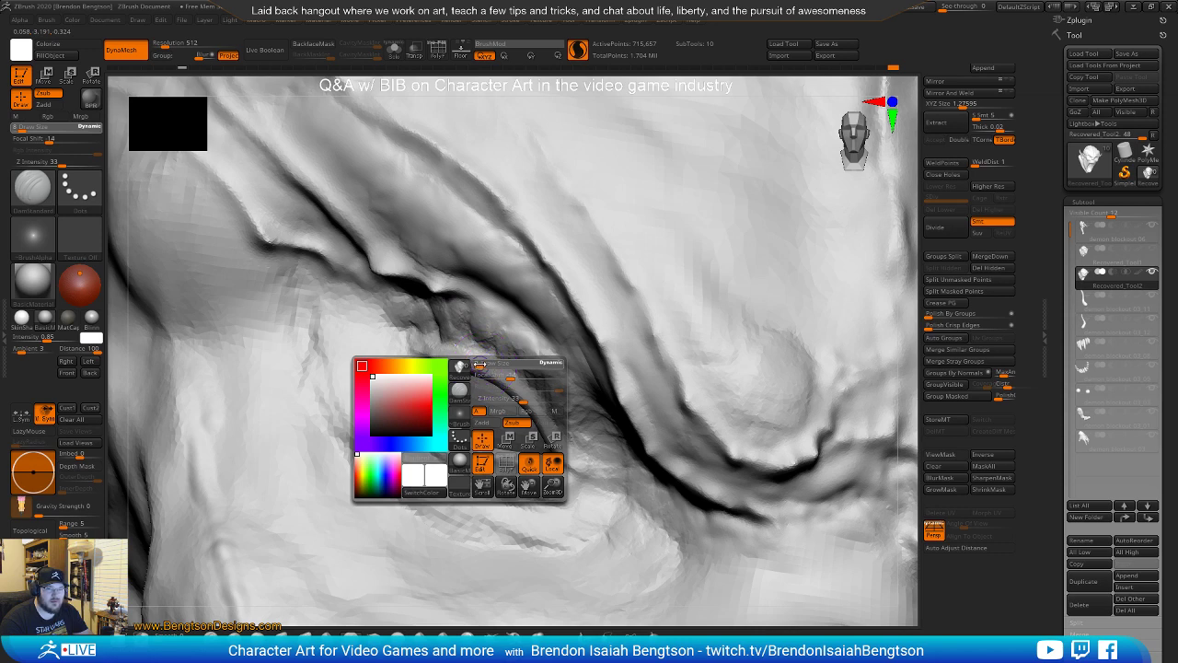
left_click_drag(479, 364, 475, 364)
mouse_move(475, 364)
right_mouse_down("alt")
mouse_move(486, 403)
mouse_move(507, 410)
mouse_move(506, 400)
right_mouse_up("alt")
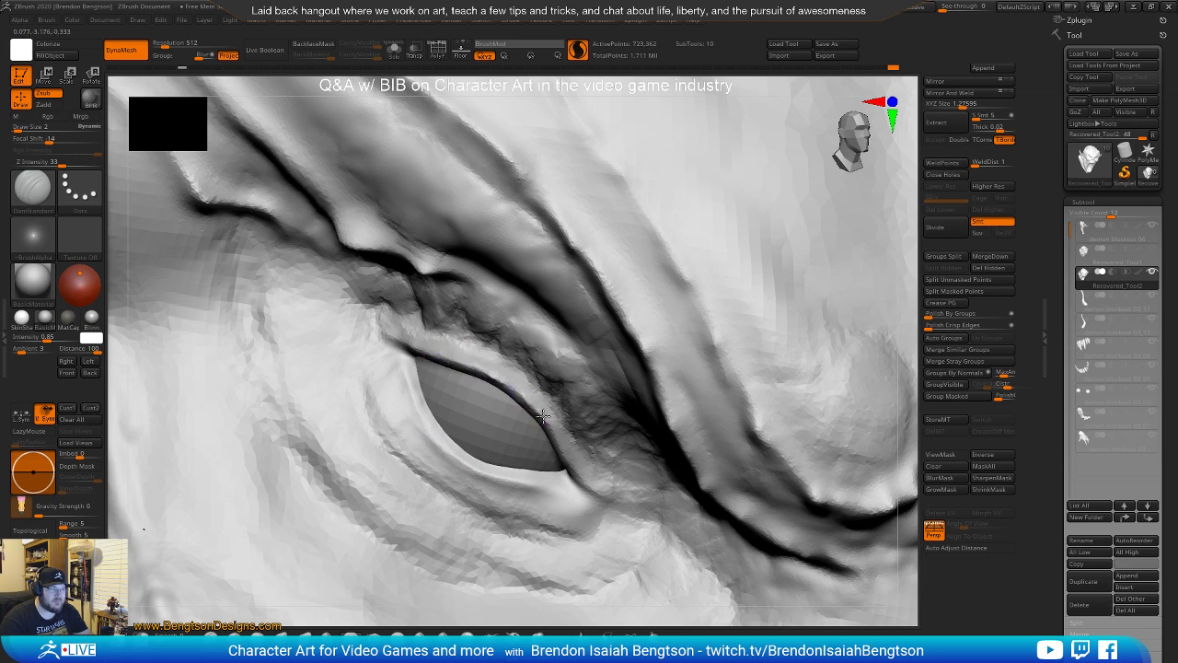
Extend the eyelid line past the inner eye corner and add fine wrinkles beside it at draw size 3
key("space")
left_click_drag(570, 453, 561, 454)
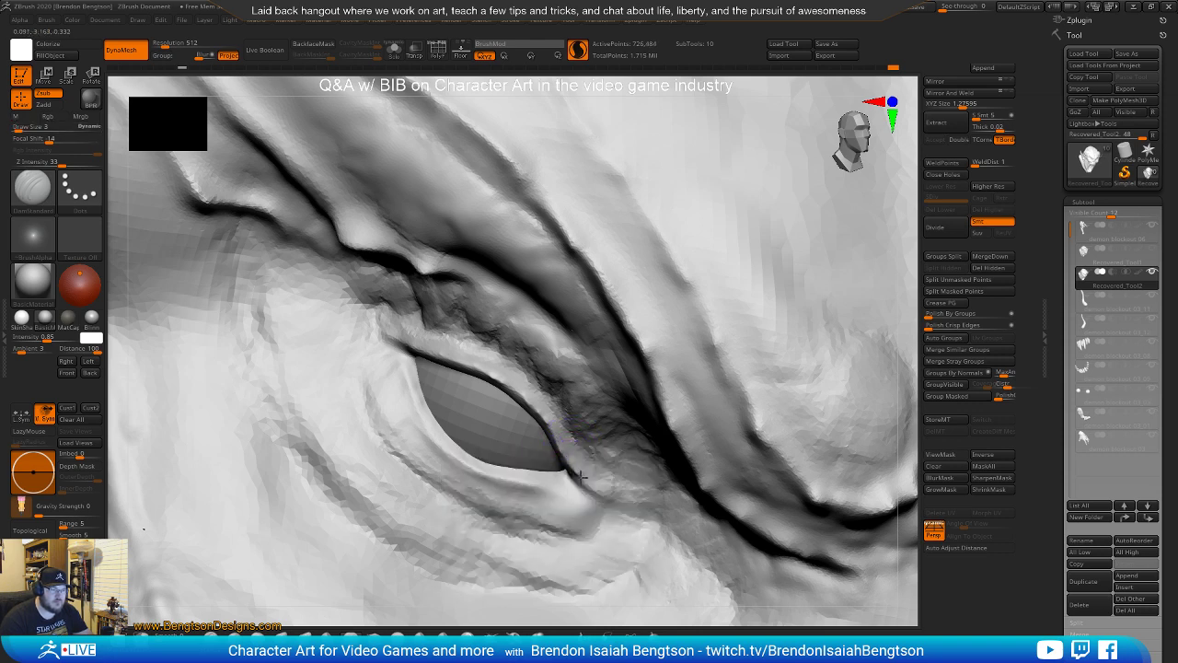
mouse_move(611, 500)
left_mouse_down()
mouse_move(647, 534)
mouse_move(641, 523)
left_mouse_up()
left_click_drag(570, 454, 643, 496)
left_click_drag(573, 416, 601, 467)
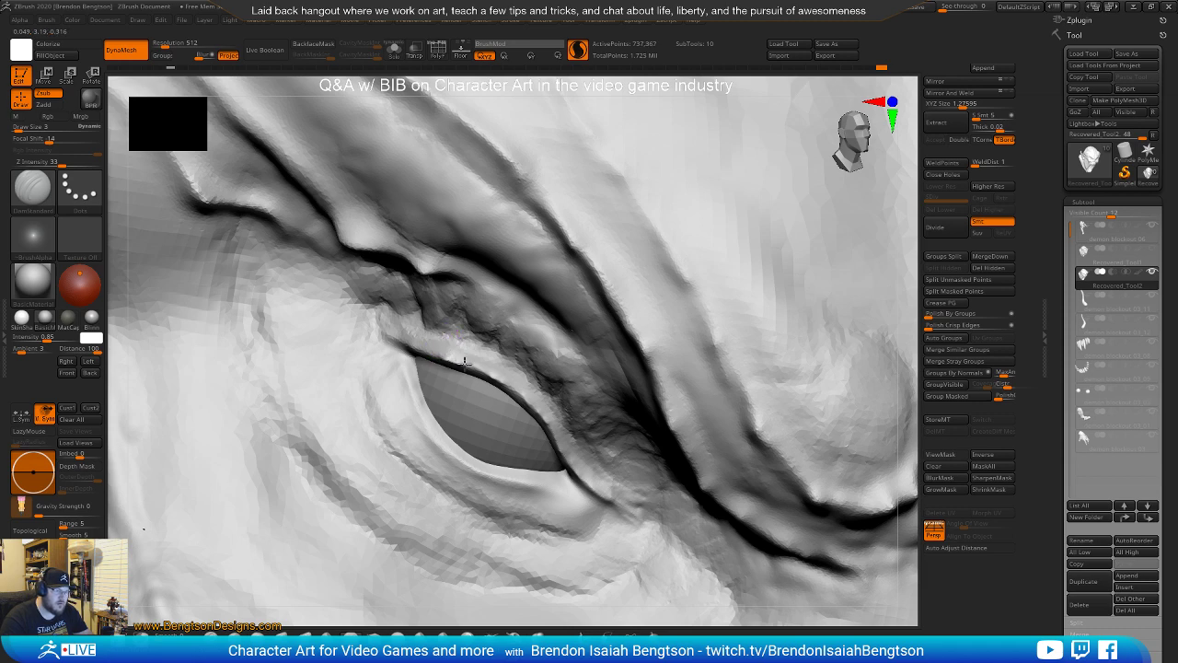
Carve the lid crease past the outer eye corner and refine the eyelid edge near the inner corner
left_click_drag(409, 344, 376, 316)
mouse_move(437, 370)
right_mouse_down()
mouse_move(432, 325)
mouse_move(393, 320)
mouse_move(409, 319)
right_mouse_up()
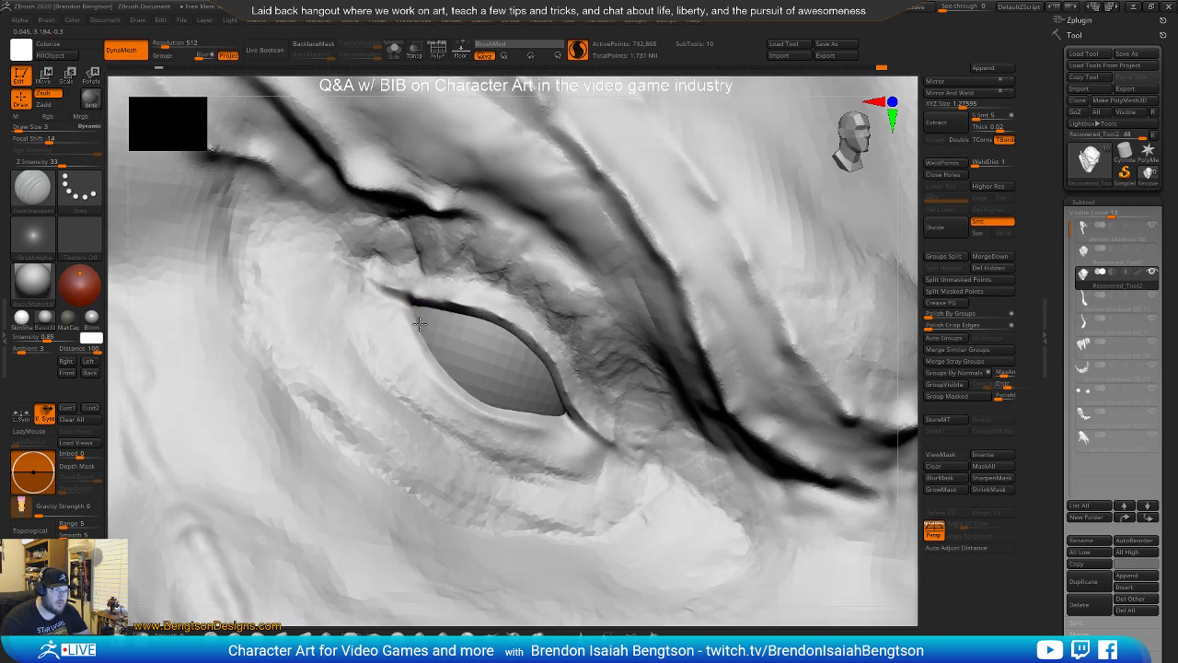
right_click_drag(402, 331, 541, 423)
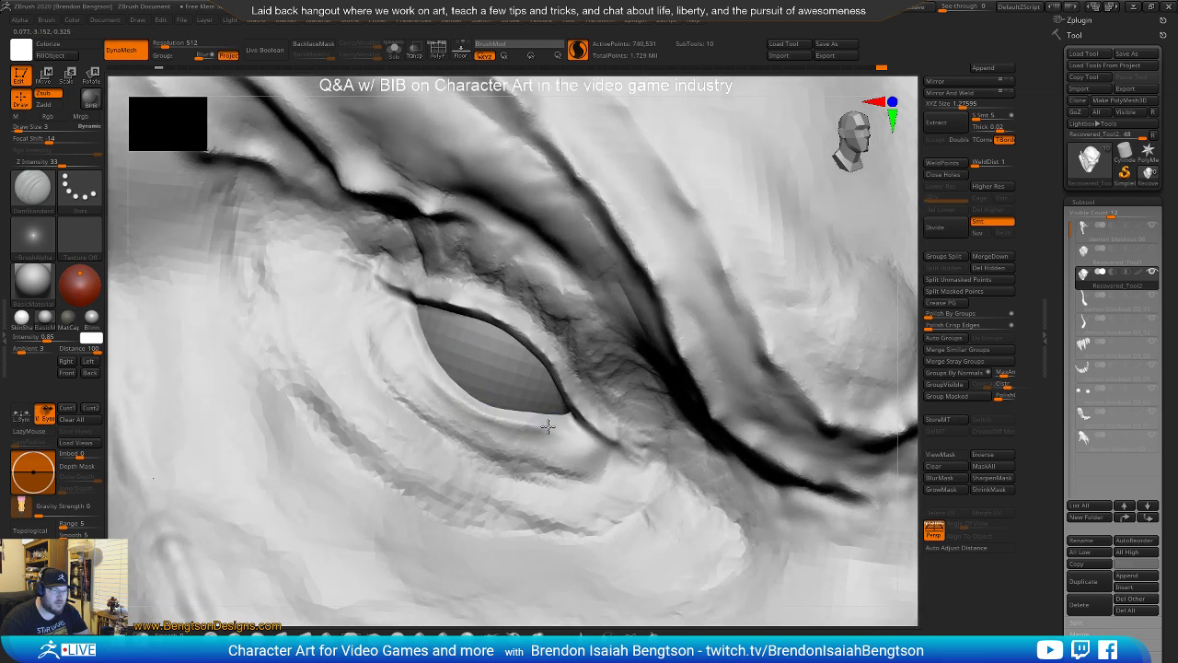
mouse_move(569, 429)
left_mouse_down()
mouse_move(592, 447)
mouse_move(529, 390)
left_mouse_up()
Isolate the head in Solo mode and build up the surface inside the eye opening with ClayBuildup
key("alt+s")
key("b")
key("c")
key("b")
key("space")
right_click_drag(468, 368, 464, 374)
left_click_drag(536, 393, 468, 364)
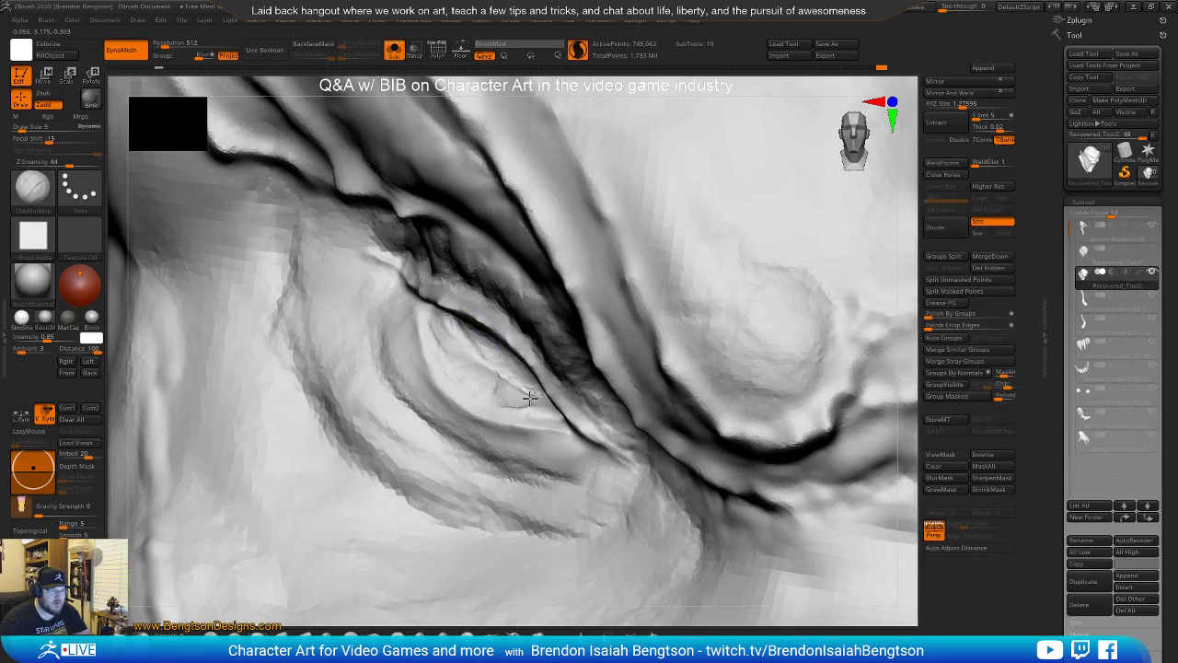
Build up the surface inside the eye opening with ClayBuildup at draw size 8, and leave Solo mode
mouse_move(517, 409)
right_mouse_down()
mouse_move(518, 376)
mouse_move(532, 378)
mouse_move(514, 338)
mouse_move(499, 341)
mouse_move(515, 359)
mouse_move(458, 366)
right_mouse_up()
key("space")
left_click_drag(456, 364, 454, 365)
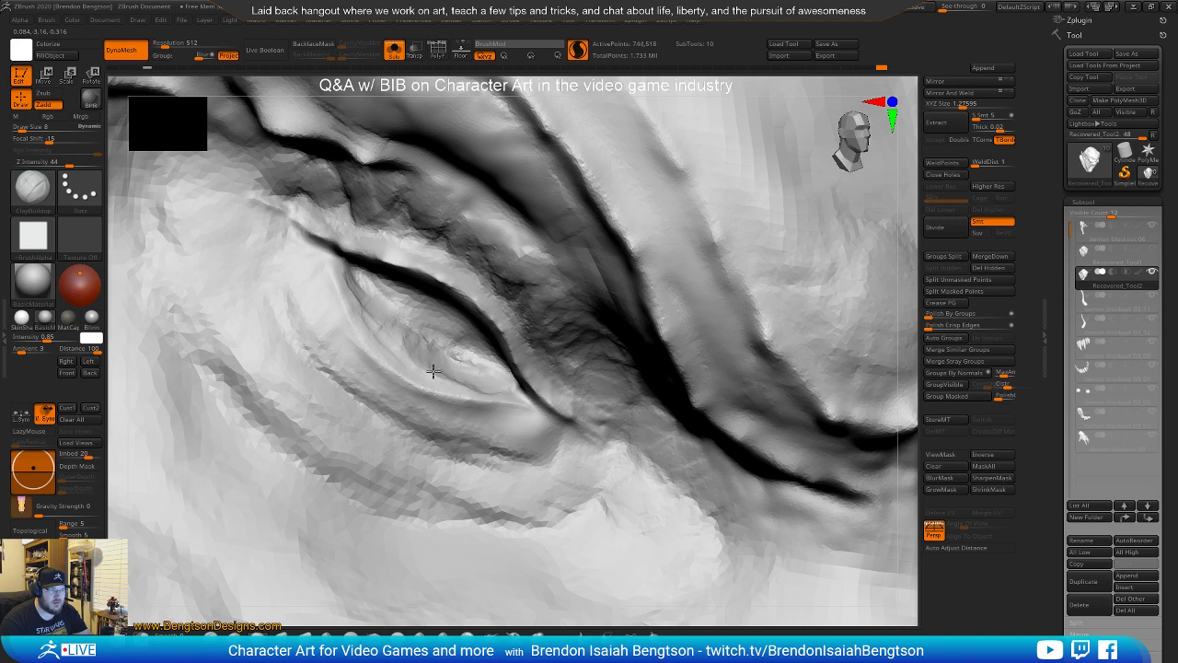
mouse_move(404, 348)
left_mouse_down()
mouse_move(377, 299)
mouse_move(366, 301)
left_mouse_up()
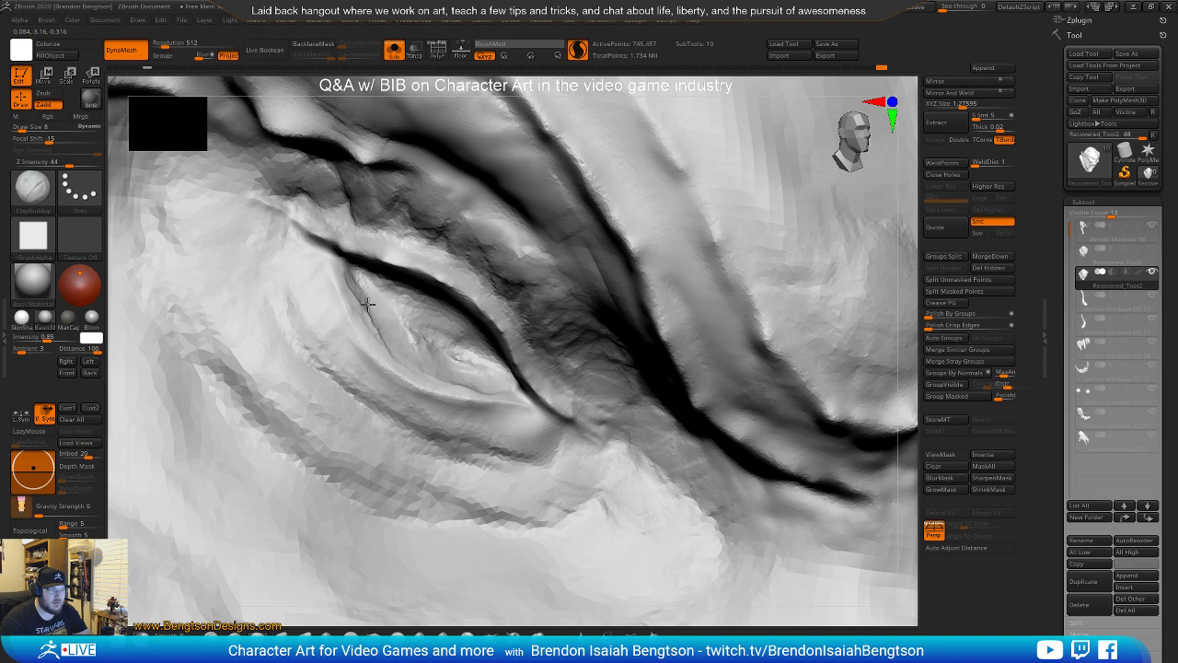
left_click_drag(414, 341, 400, 319)
key("alt+s")
Sharpen the lower eyelid rim from the outer to the inner eye corner with DamStandard at draw size 4
mouse_move(399, 354)
right_mouse_down()
mouse_move(444, 387)
mouse_move(477, 366)
mouse_move(463, 336)
mouse_move(387, 355)
right_mouse_up()
key("b")
key("m")
key("t")
key("space")
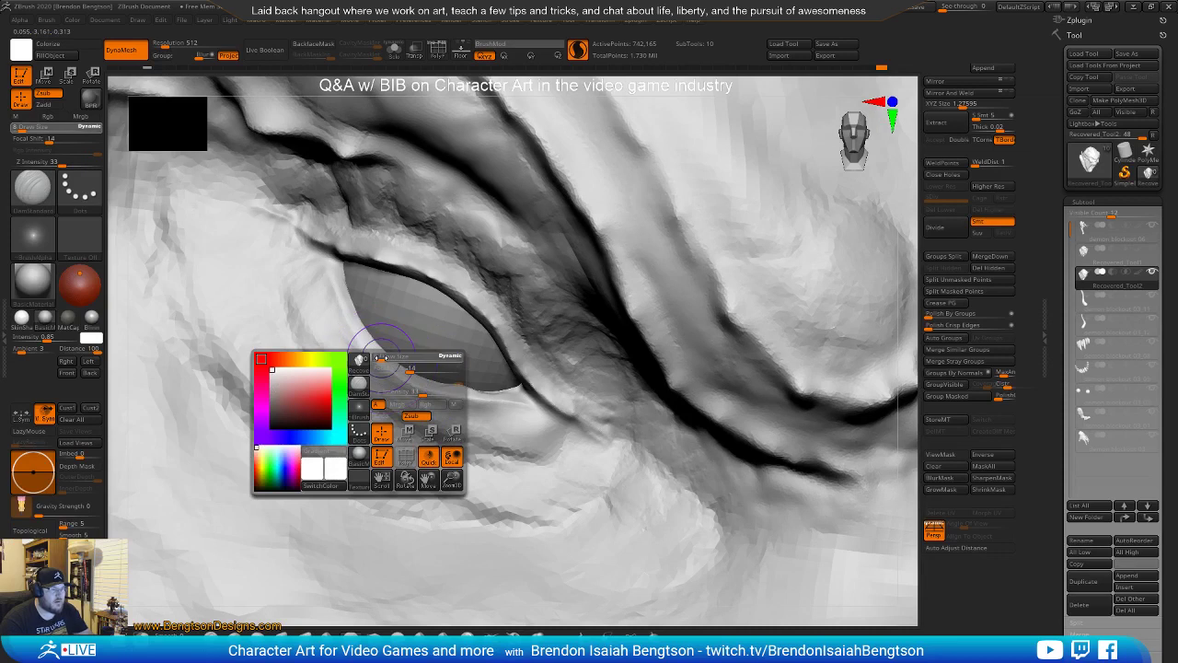
mouse_move(356, 341)
left_mouse_down()
mouse_move(442, 394)
mouse_move(518, 402)
mouse_move(529, 416)
left_mouse_up()
key("ctrl+z")
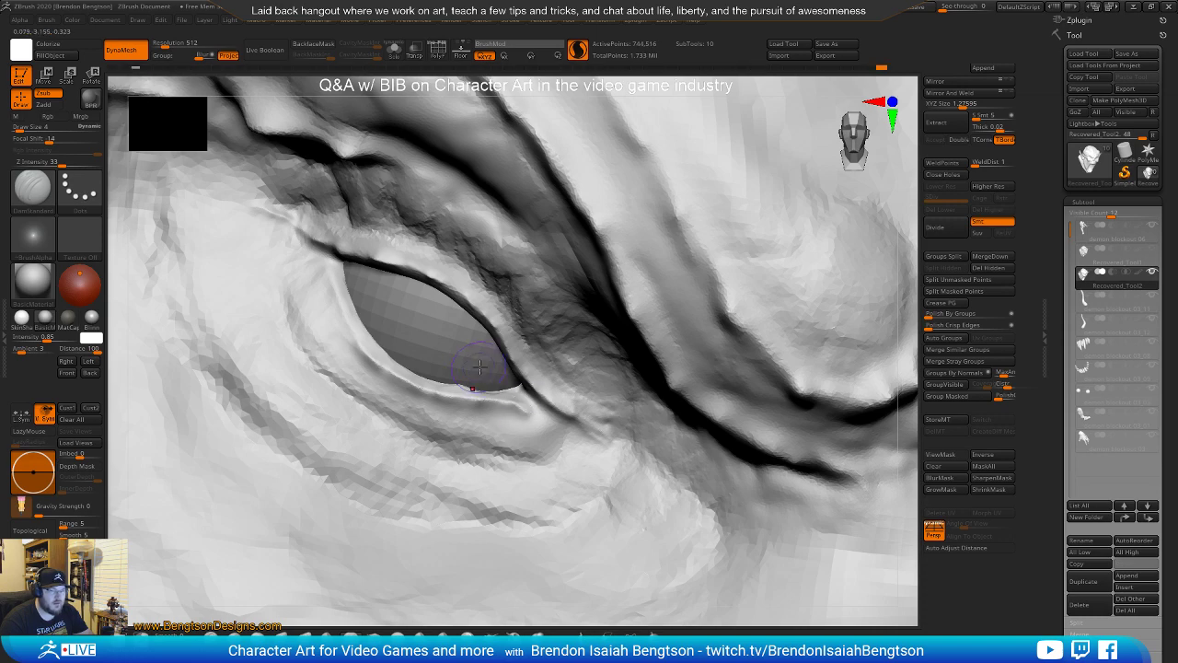
Carve fine wrinkles running outward from the outer eye corner with DamStandard at draw size 4
mouse_move(496, 429)
right_mouse_down()
mouse_move(479, 342)
mouse_move(477, 405)
mouse_move(420, 394)
right_mouse_up()
mouse_move(420, 393)
left_mouse_down()
mouse_move(436, 394)
mouse_move(416, 365)
left_mouse_up()
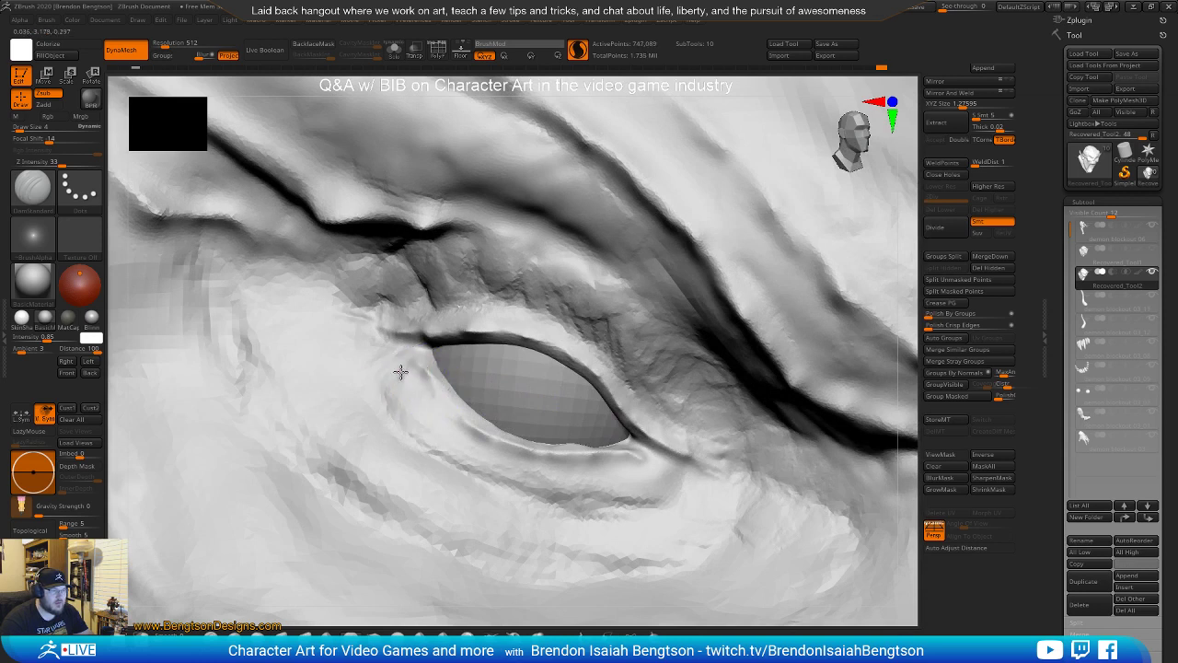
left_click_drag(353, 344, 293, 321)
left_click_drag(355, 353, 336, 338)
right_click_drag(440, 385, 405, 377)
Deepen the folds outside and below the outer eye corner with DamStandard at draw size 8
key("space")
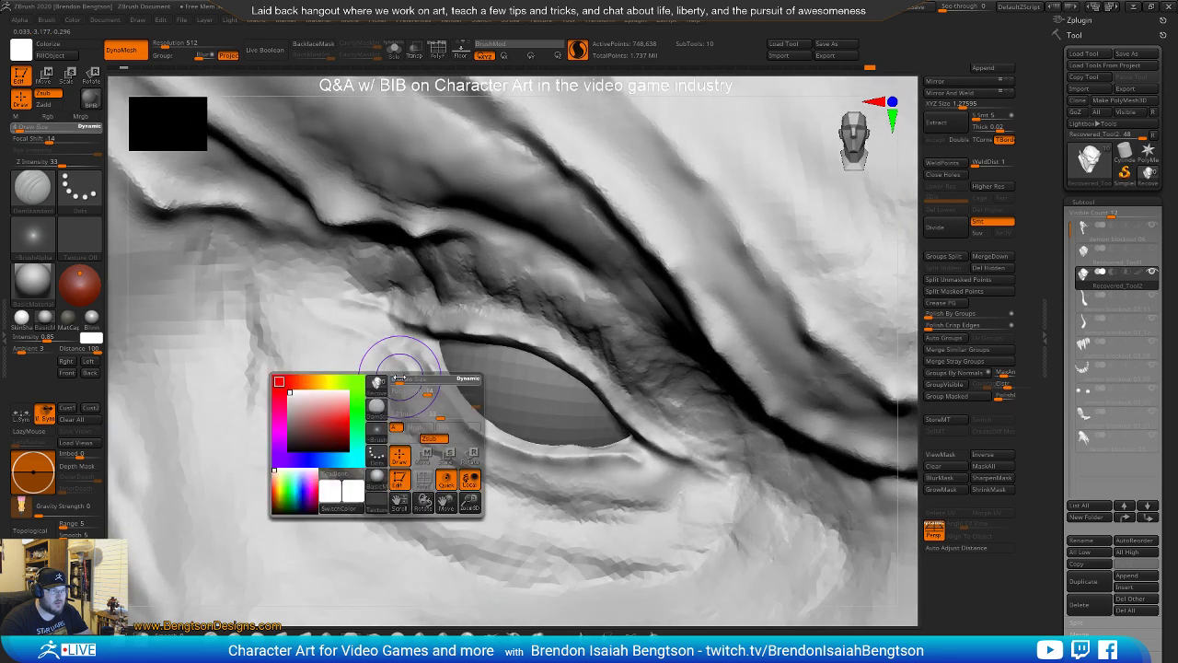
left_click_drag(396, 355, 286, 300)
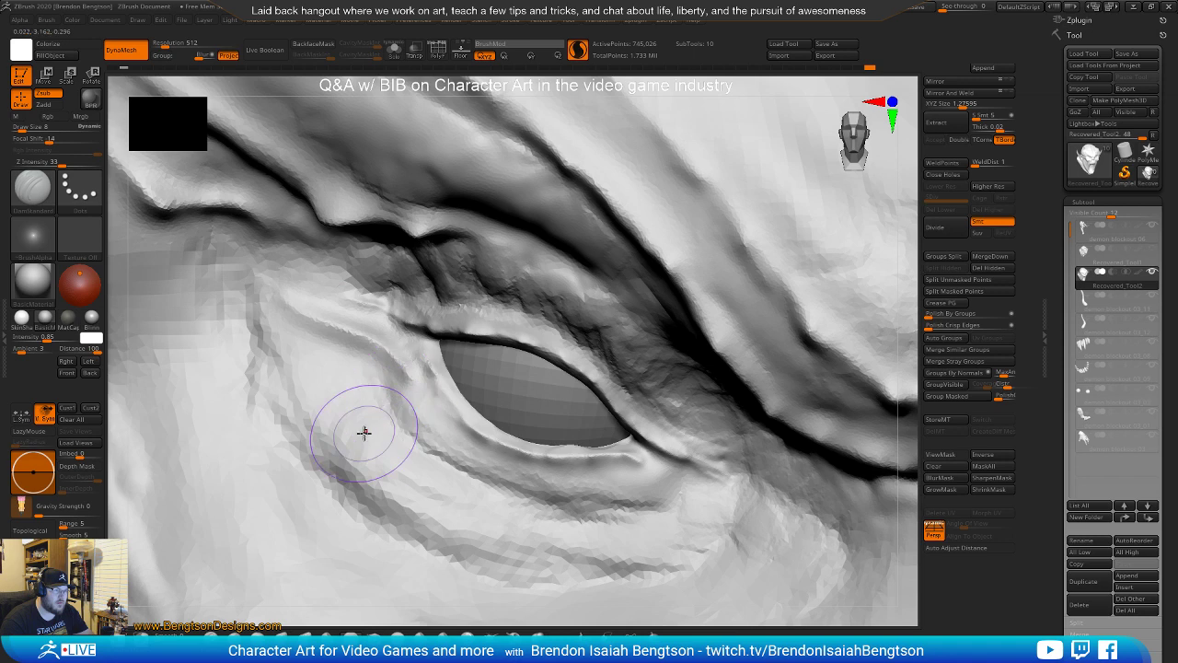
mouse_move(342, 448)
left_mouse_down()
mouse_move(206, 275)
mouse_move(144, 264)
left_mouse_up()
Carve a crease across the nose bridge just beneath the brow ridges with DamStandard at draw size 8
mouse_move(405, 454)
right_mouse_down("ctrl")
mouse_move(371, 107)
mouse_move(397, 203)
right_mouse_up("ctrl")
left_click_drag(806, 335, 832, 324, "ctrl")
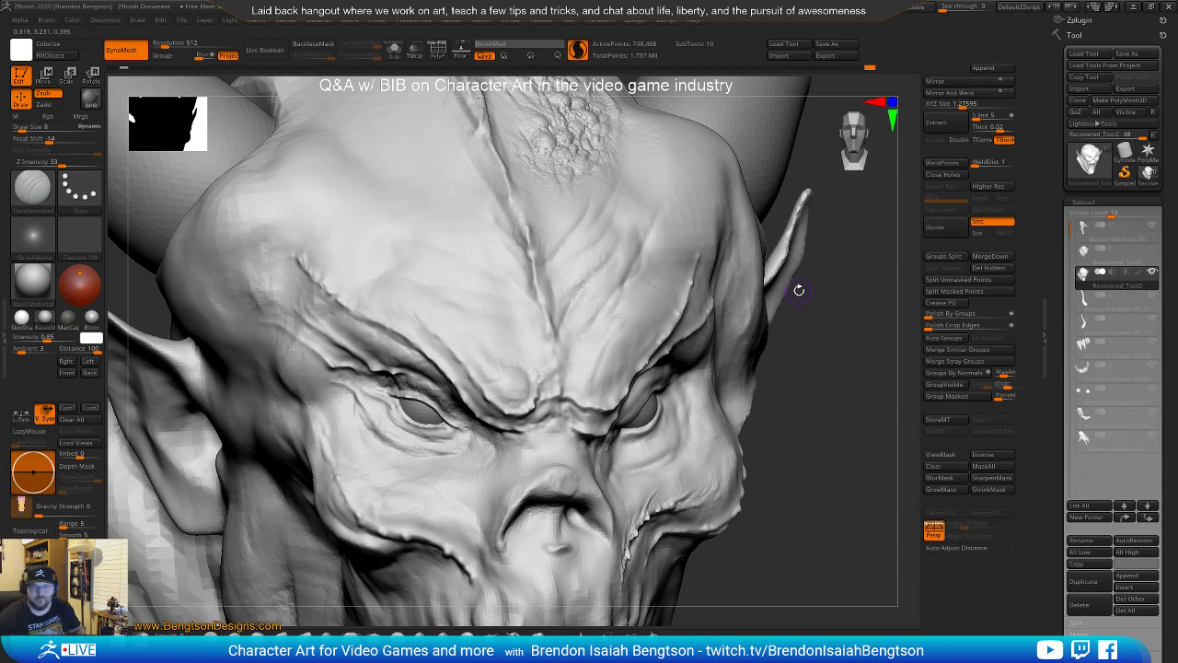
left_click_drag(863, 441, 529, 363, "alt")
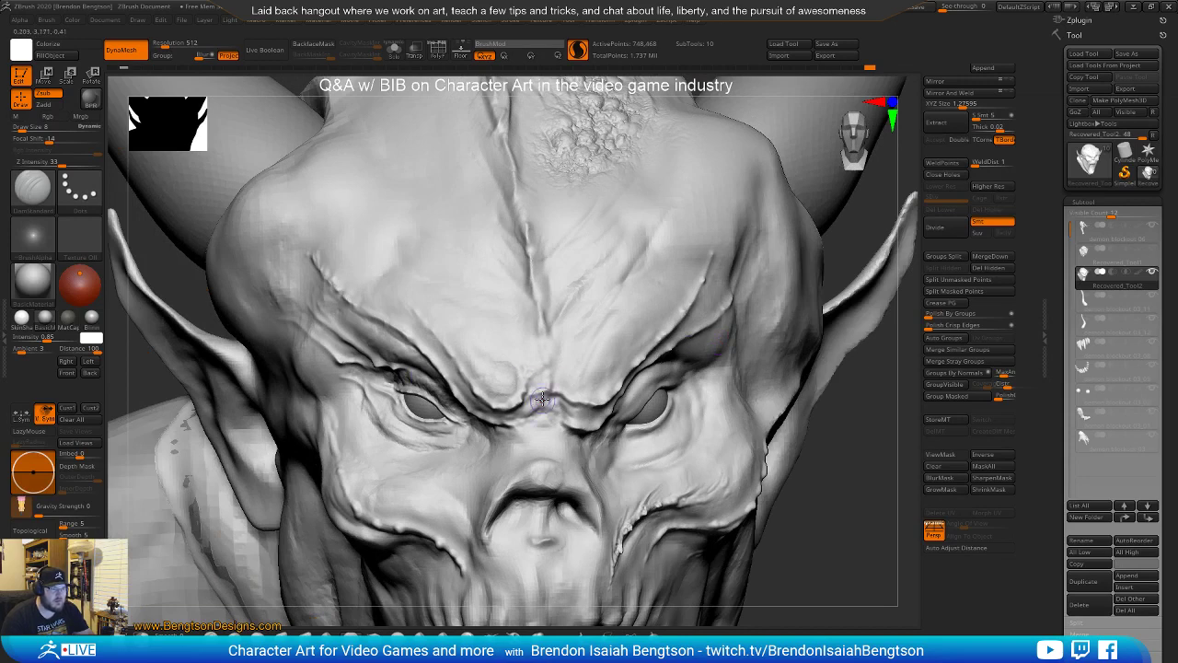
key("ctrl+z")
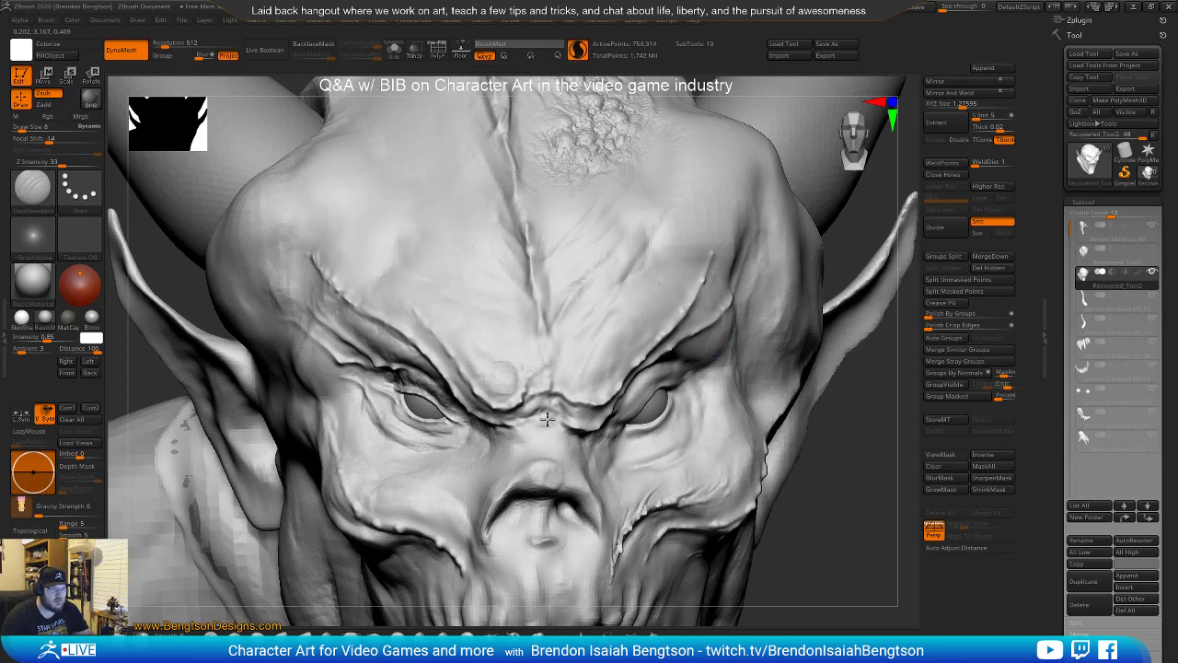
left_click_drag(547, 400, 608, 430)
Extend the creases from the nose bridge toward the inner eye corner with DamStandard
right_click_drag(608, 430, 594, 415, "ctrl")
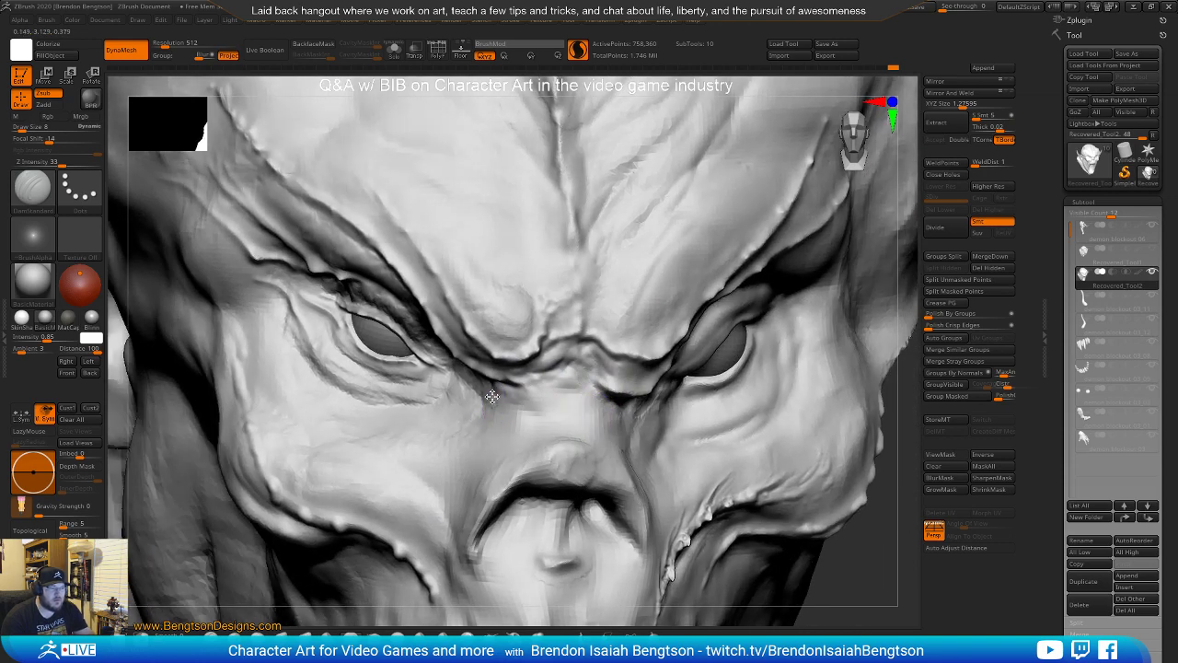
key("space")
left_click_drag(495, 394, 503, 396)
right_click_drag(468, 394, 515, 401)
left_click_drag(500, 429, 445, 360)
Add ClayBuildup strokes beside the nose bridge at draw size 14, with the wireframe displayed and Sculptris Pro on
key("b")
key("c")
key("b")
left_click_drag(500, 398, 520, 426)
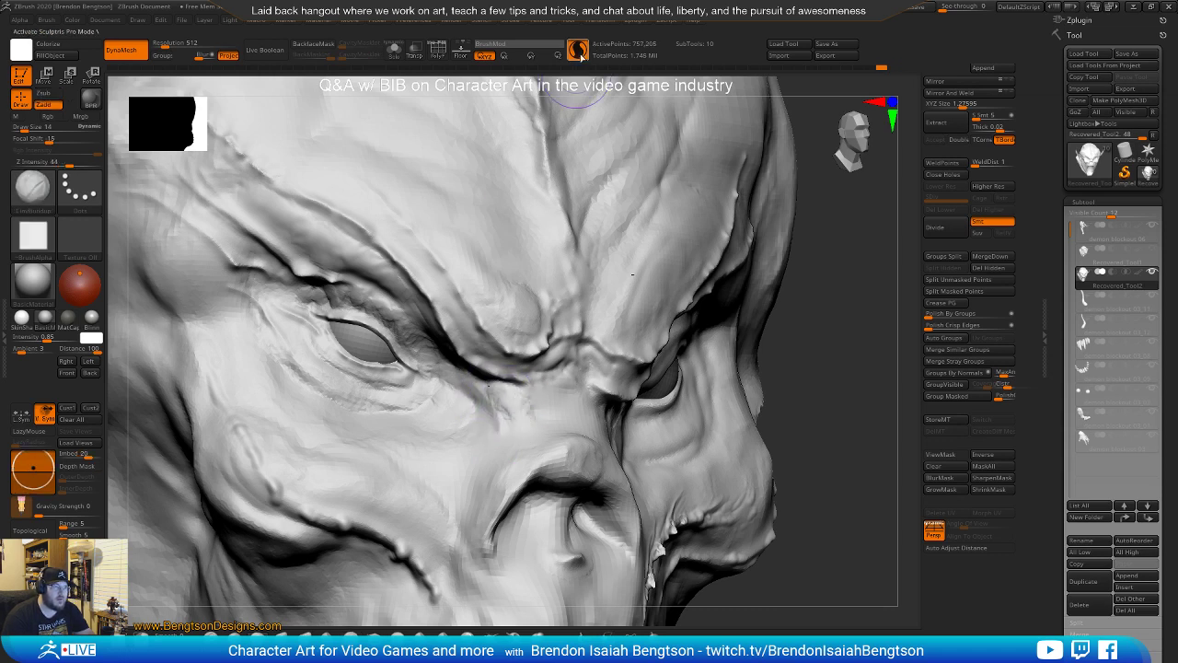
key("shift+f")
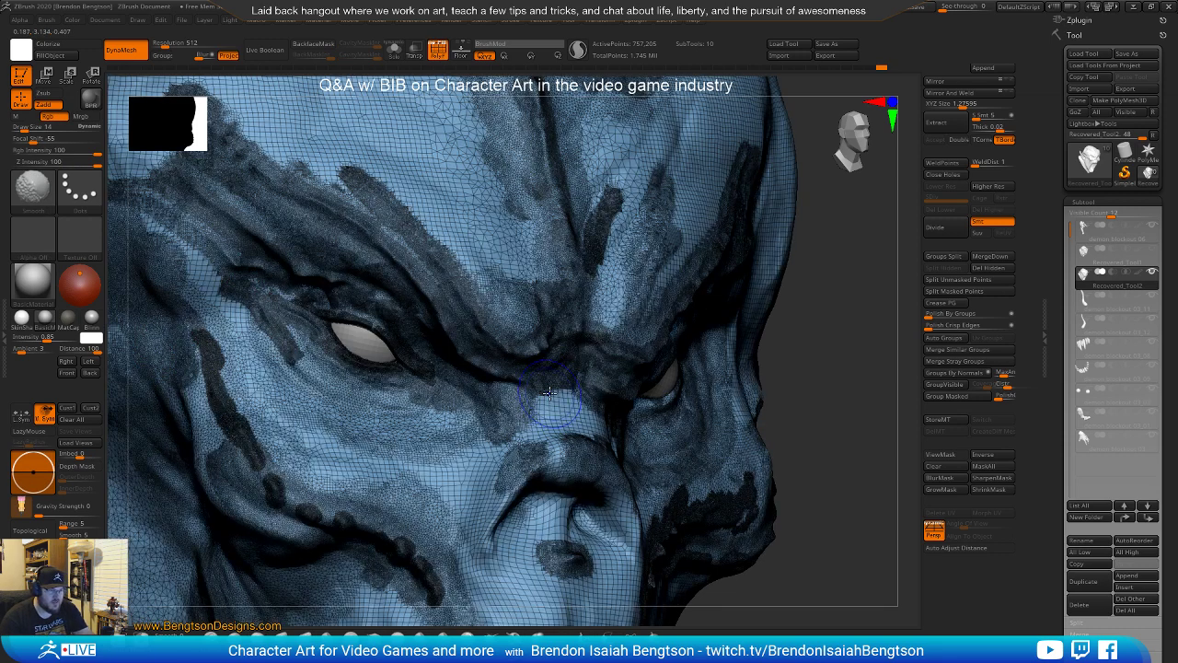
left_click(578, 52)
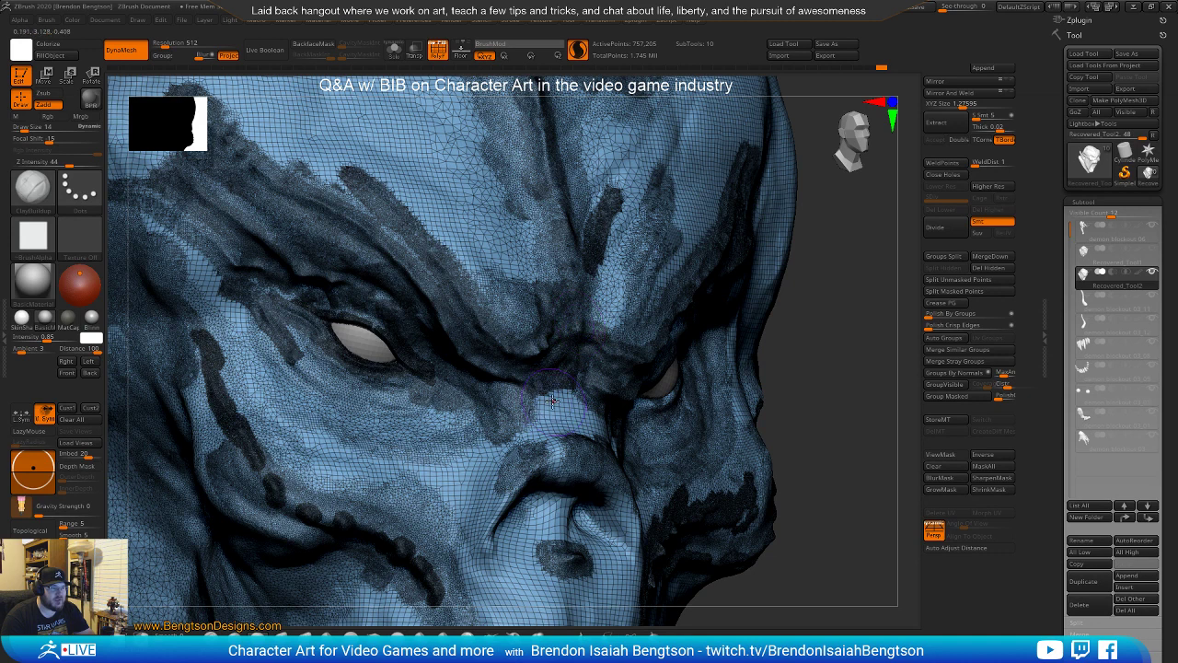
Densify the mesh over the nose bridge and around the nose using ClayBuildup at draw size 19 with Sculptris Pro
key("space")
mouse_move(553, 393)
left_mouse_down()
mouse_move(542, 427)
mouse_move(604, 442)
left_mouse_up()
mouse_move(522, 427)
left_mouse_down()
mouse_move(556, 454)
mouse_move(497, 460)
mouse_move(488, 423)
mouse_move(470, 442)
mouse_move(478, 504)
mouse_move(488, 518)
mouse_move(494, 507)
left_mouse_up()
left_click_drag(486, 548, 489, 554)
left_click_drag(843, 377, 649, 409)
mouse_move(633, 484)
left_mouse_down()
mouse_move(651, 495)
mouse_move(534, 527)
mouse_move(515, 543)
mouse_move(621, 514)
mouse_move(628, 552)
mouse_move(635, 483)
mouse_move(660, 457)
left_mouse_up()
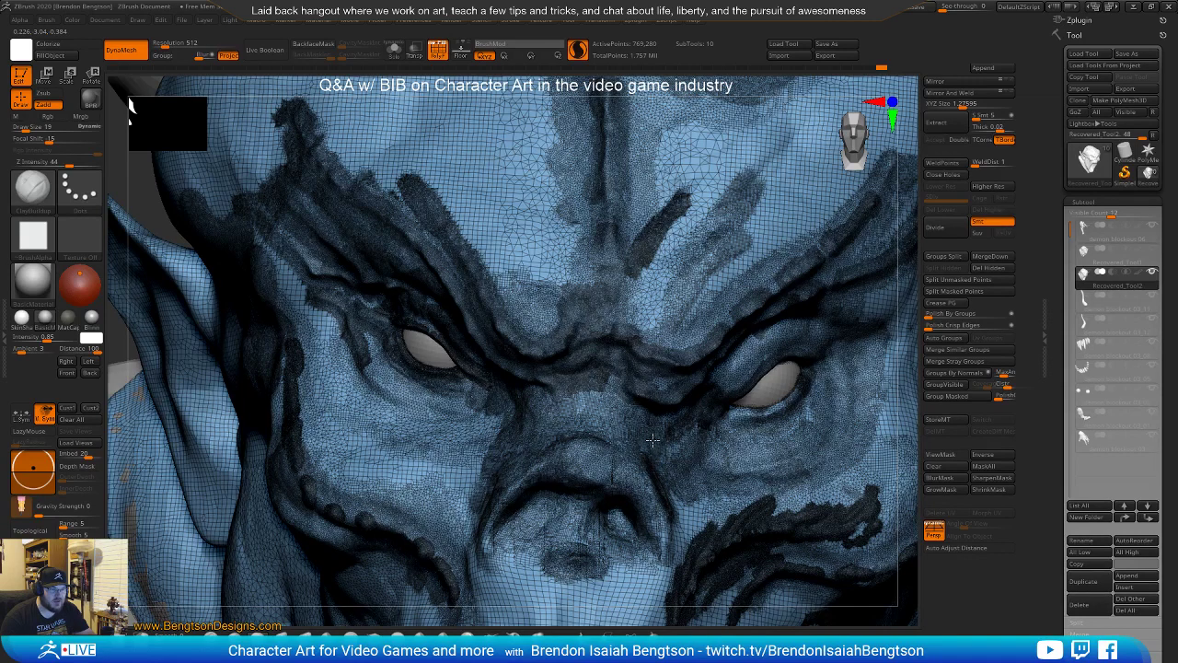
left_click_drag(653, 372, 589, 474)
left_click_drag(597, 393, 603, 408)
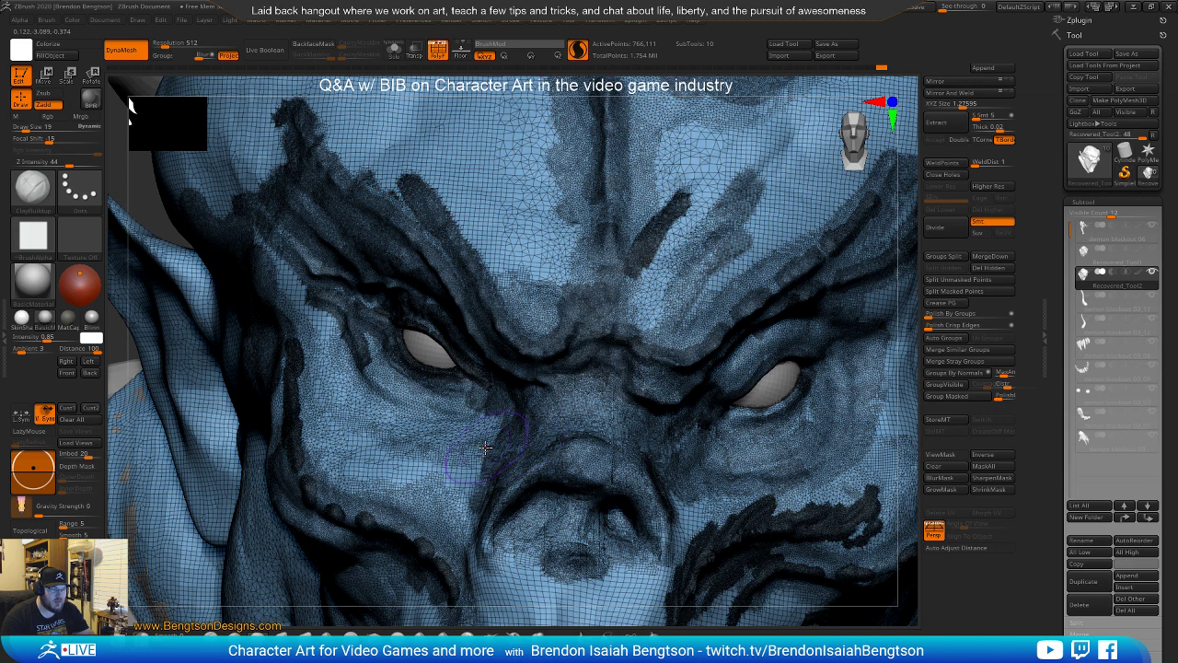
Extend the dense mesh along the nose side and below the nostrils, and turn off Sculptris Pro and the wireframe
right_click_drag(522, 425, 589, 422)
mouse_move(493, 419)
left_mouse_down()
mouse_move(476, 494)
mouse_move(469, 427)
left_mouse_up()
mouse_move(495, 547)
left_mouse_down()
mouse_move(534, 566)
mouse_move(515, 534)
mouse_move(529, 556)
mouse_move(515, 551)
mouse_move(644, 563)
mouse_move(587, 544)
left_mouse_up()
left_click(577, 51)
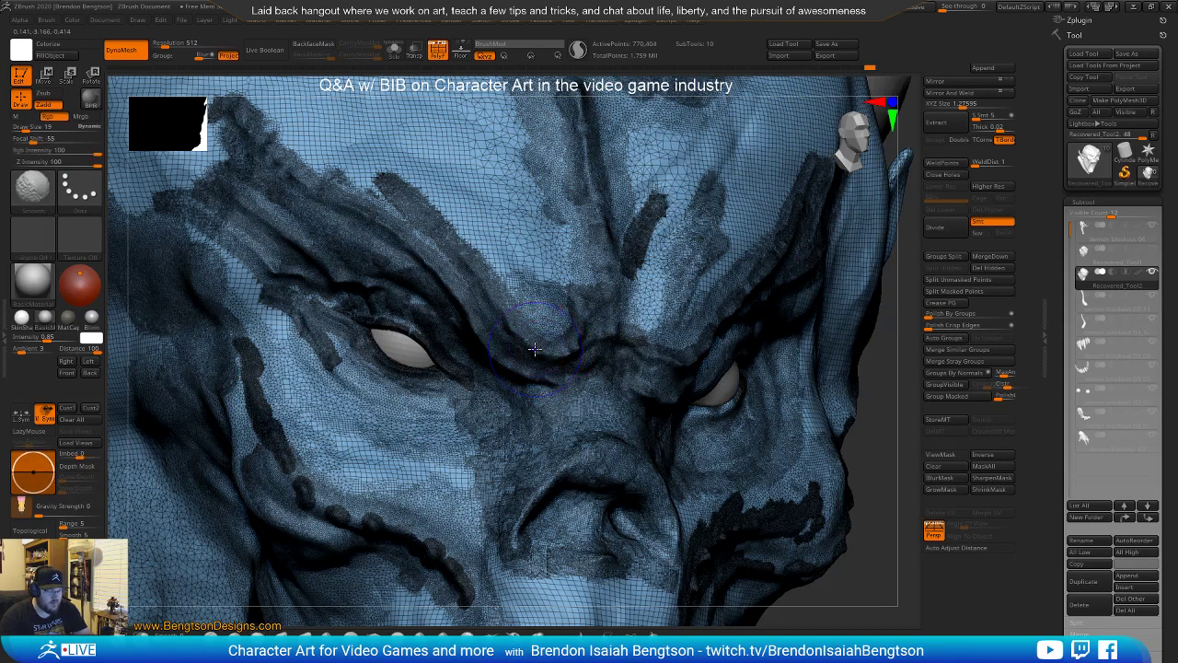
key("shift+f")
Layer small wrinkles between the nose bridge and the inner eye corner with ClayBuildup at draw size 9
key("space")
left_click_drag(546, 405, 566, 431)
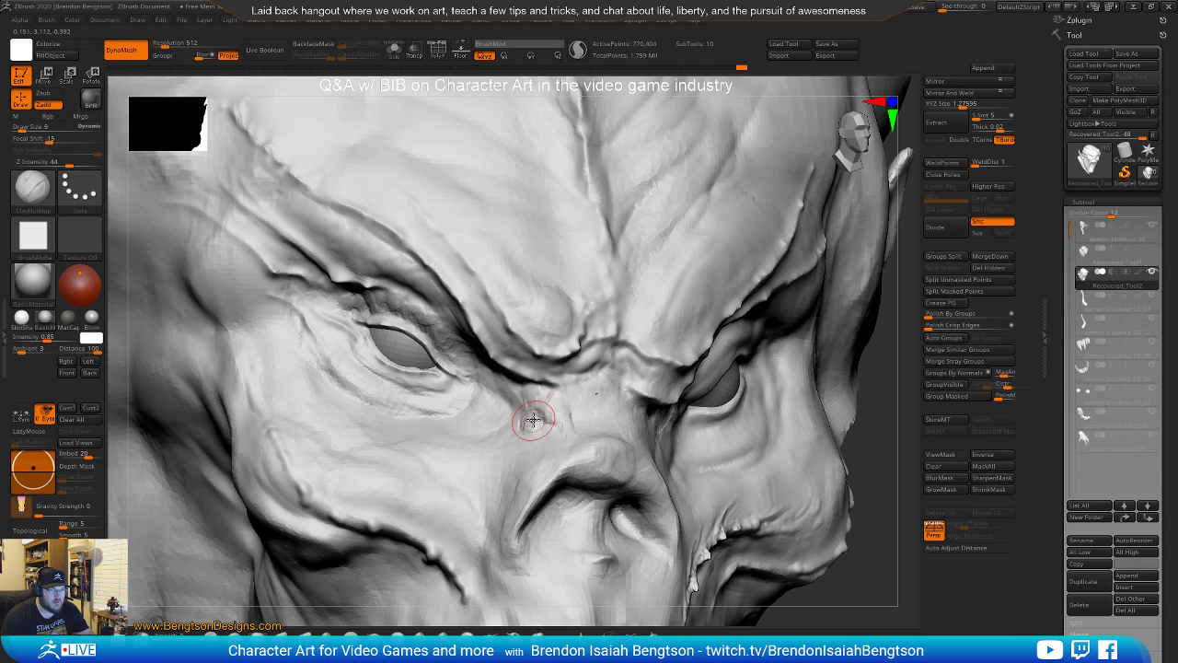
right_click_drag(505, 387, 543, 445)
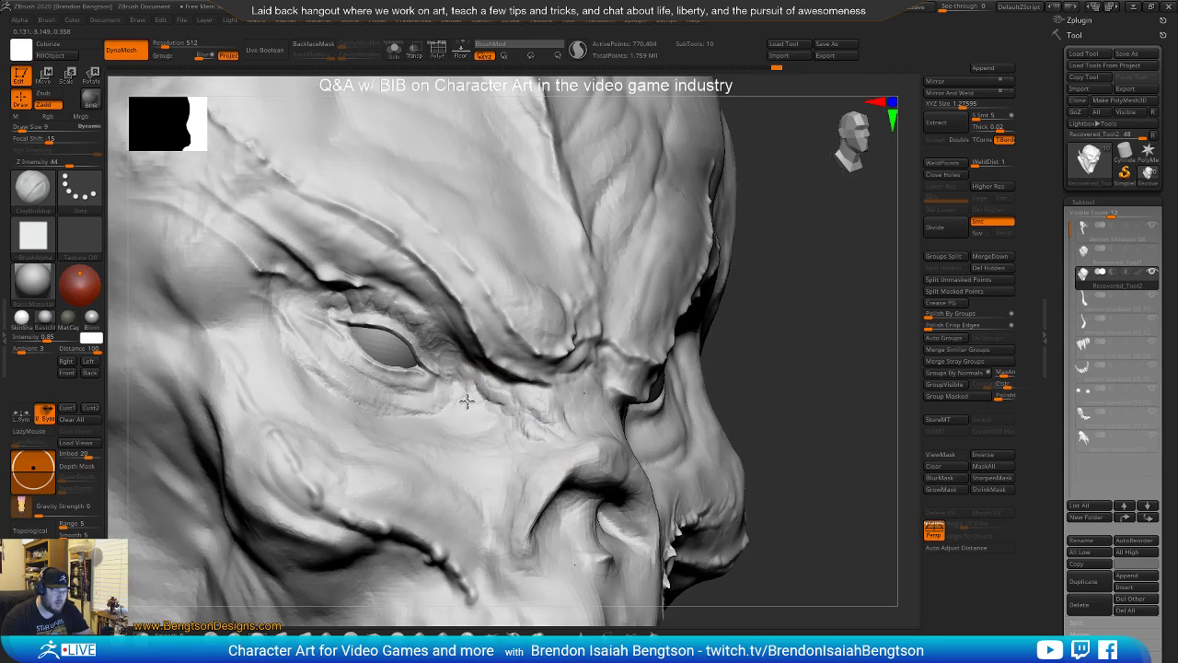
mouse_move(589, 400)
right_mouse_down()
mouse_move(574, 434)
mouse_move(574, 407)
right_mouse_up()
left_click_drag(577, 392, 587, 381)
Build up wrinkles under the inner brow on the creature's left side of the nose with ClayBuildup at draw size 8
key("space")
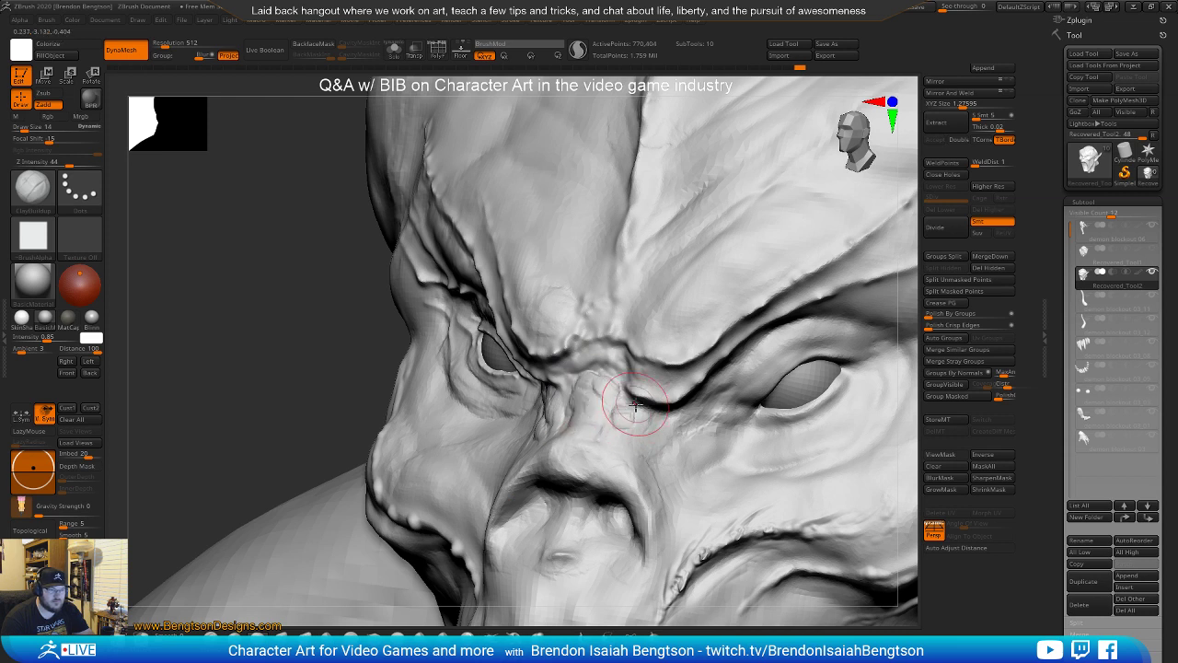
right_click_drag(648, 447, 598, 451)
key("space")
left_click_drag(647, 420, 630, 417)
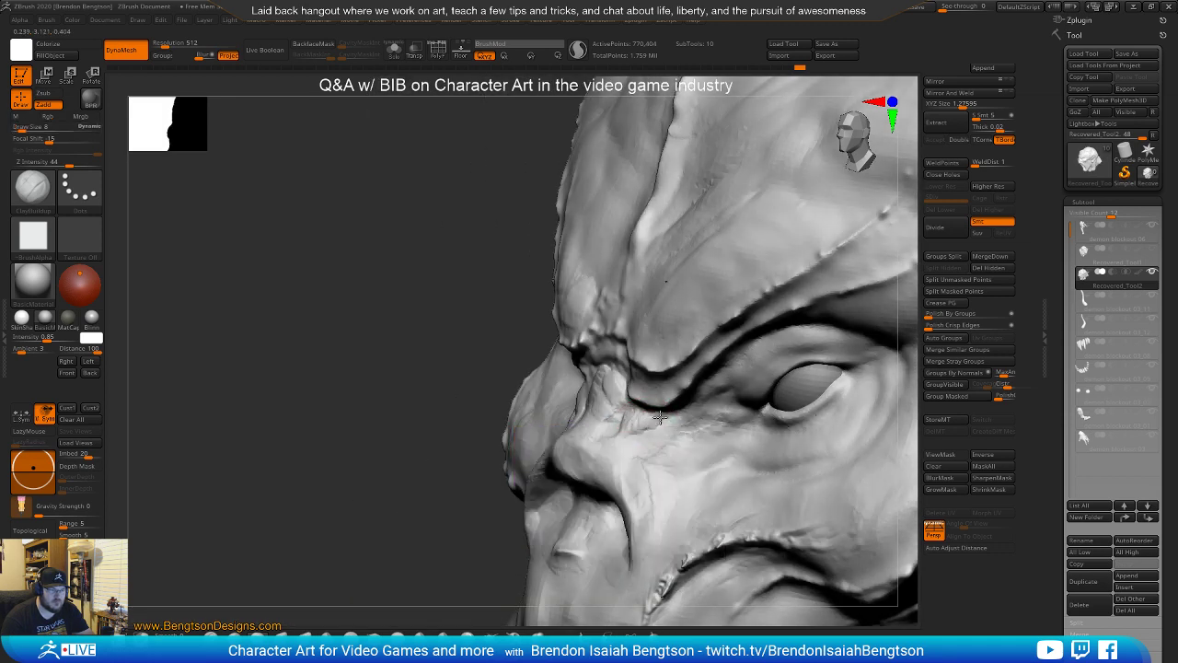
mouse_move(664, 423)
right_mouse_down()
mouse_move(631, 394)
mouse_move(668, 410)
right_mouse_up()
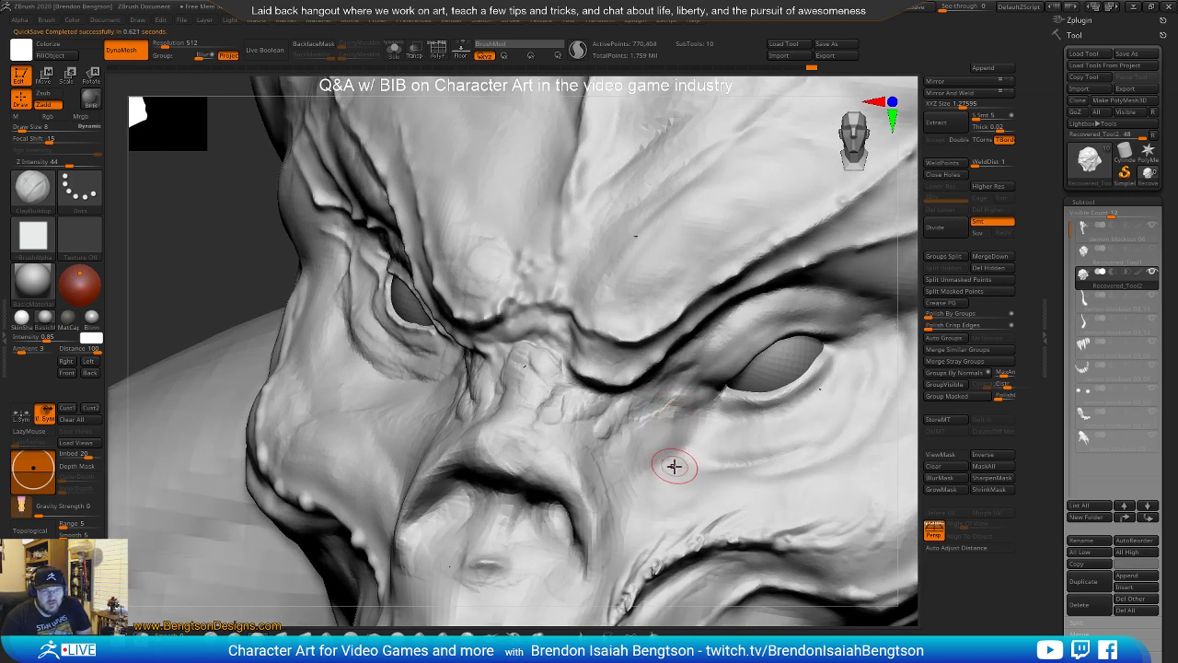
Layer lumpy folds down the creature's left nose side and out toward the cheek with ClayBuildup
mouse_move(623, 409)
right_mouse_down()
mouse_move(613, 373)
mouse_move(613, 411)
mouse_move(656, 329)
right_mouse_up()
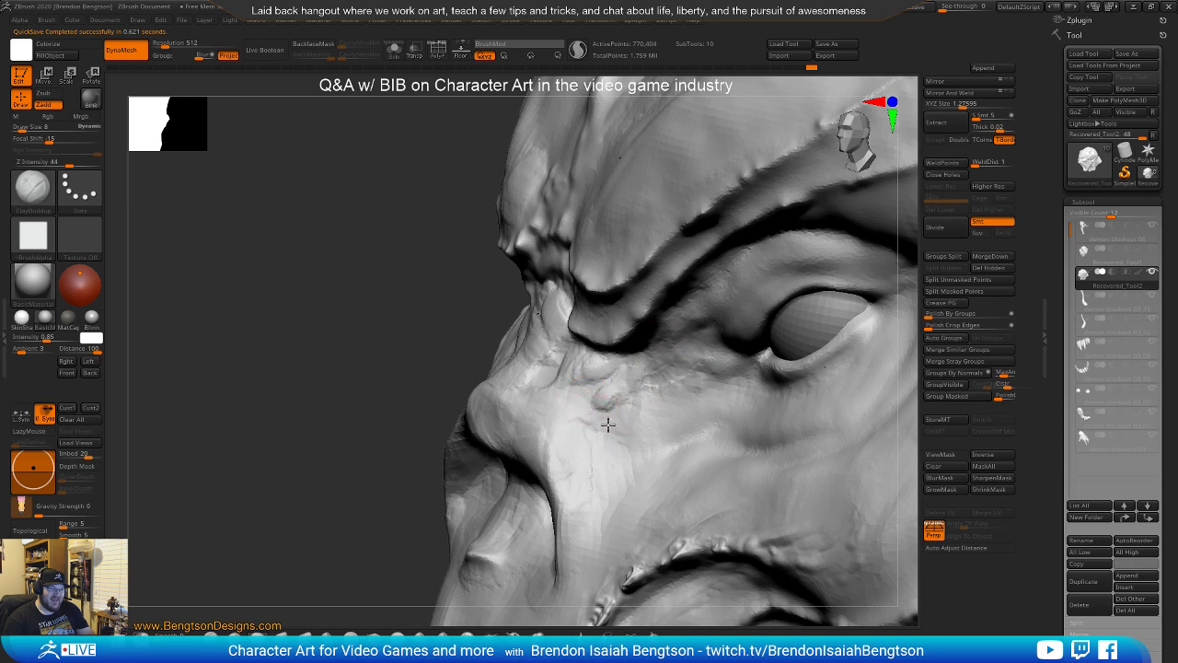
right_click_drag(603, 423, 595, 393)
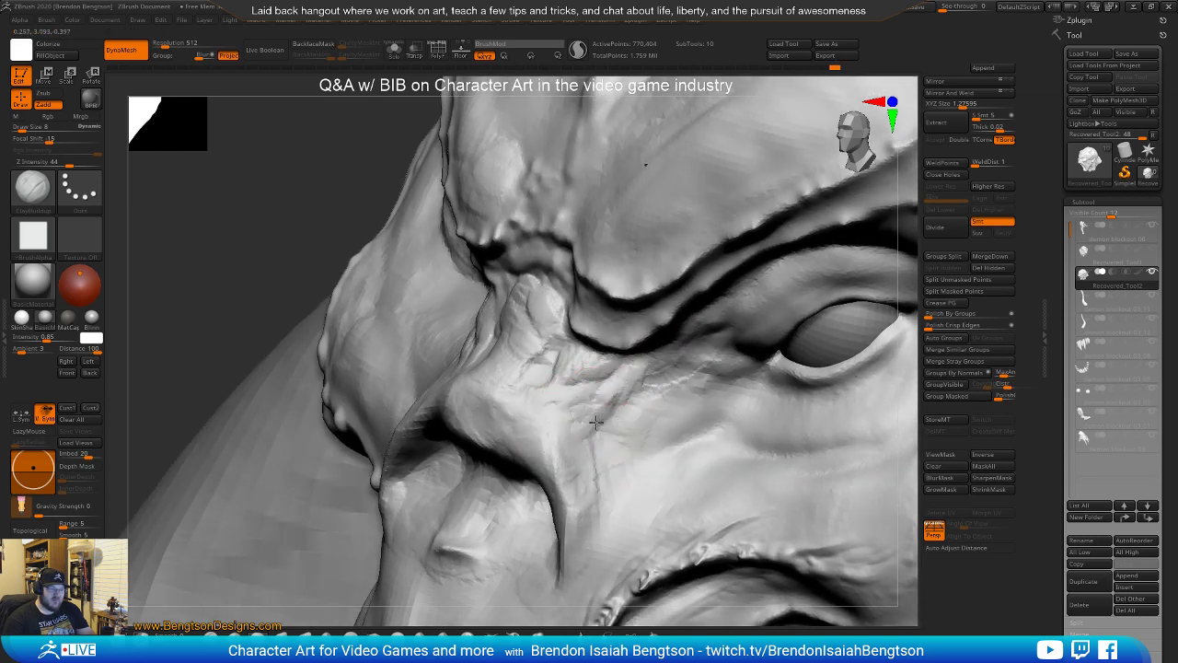
mouse_move(620, 432)
right_mouse_down()
mouse_move(626, 421)
mouse_move(518, 356)
mouse_move(615, 373)
mouse_move(595, 396)
right_mouse_up()
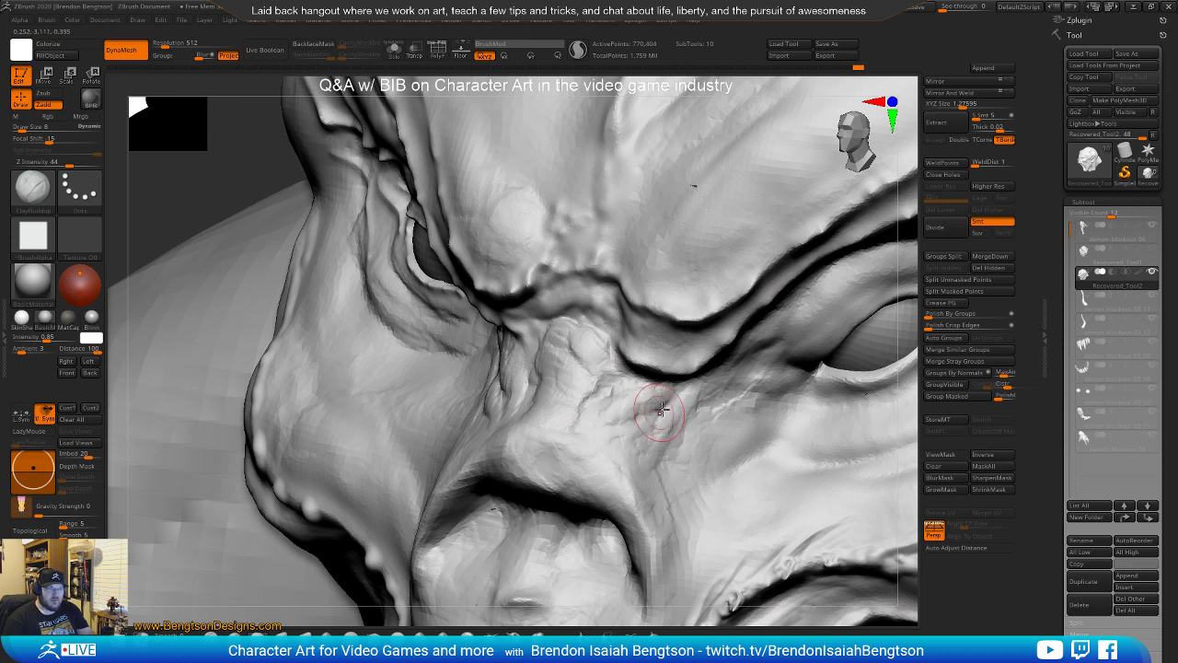
right_click_drag(671, 416, 688, 399)
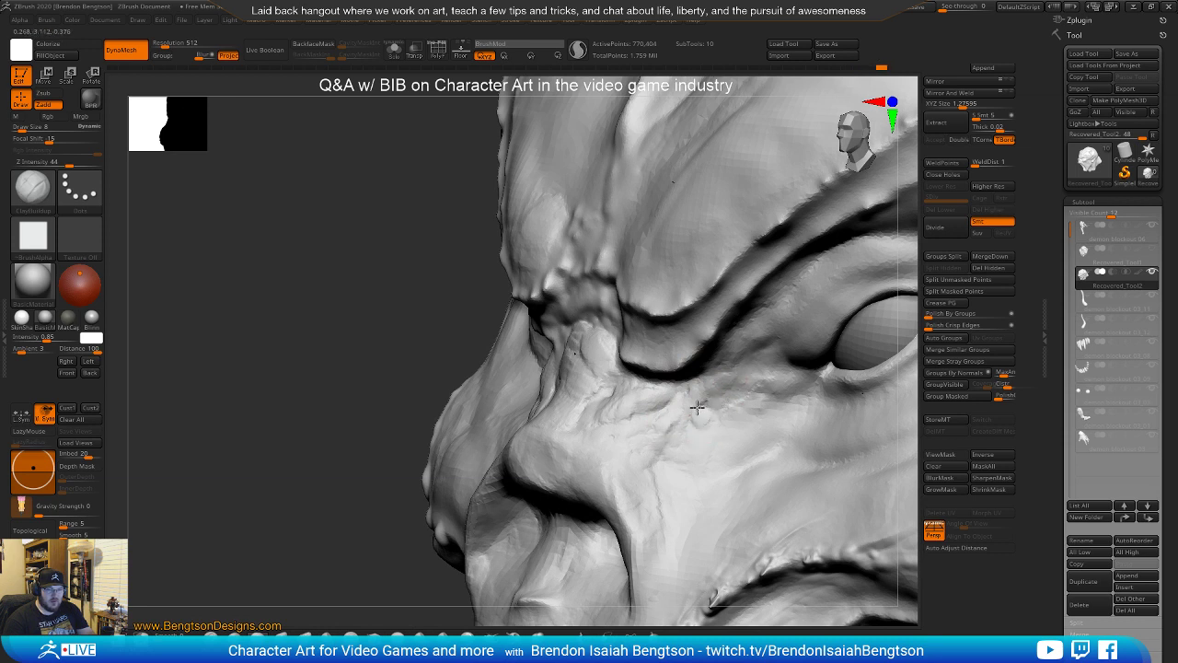
mouse_move(703, 414)
left_mouse_down()
mouse_move(674, 439)
mouse_move(694, 430)
left_mouse_up()
Build up the nose tip and the outer rim of the nostril with ClayBuildup, smoothing where needed
mouse_move(623, 457)
right_mouse_down()
mouse_move(665, 397)
mouse_move(611, 388)
right_mouse_up()
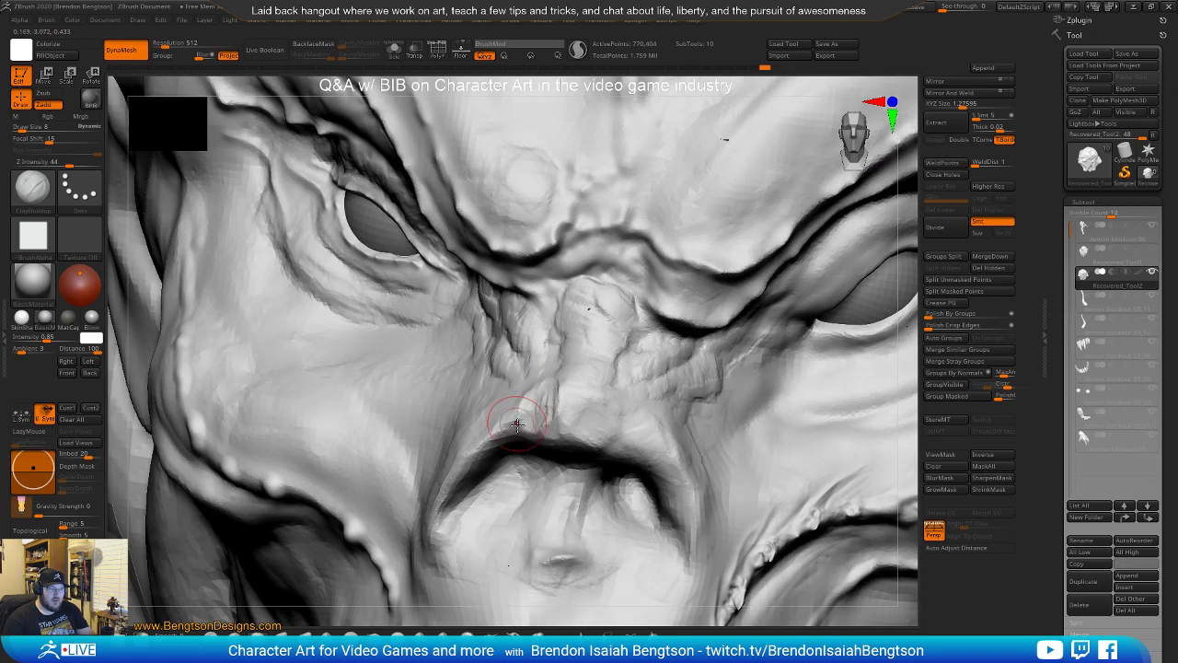
key("shift")
left_click_drag(545, 383, 526, 402)
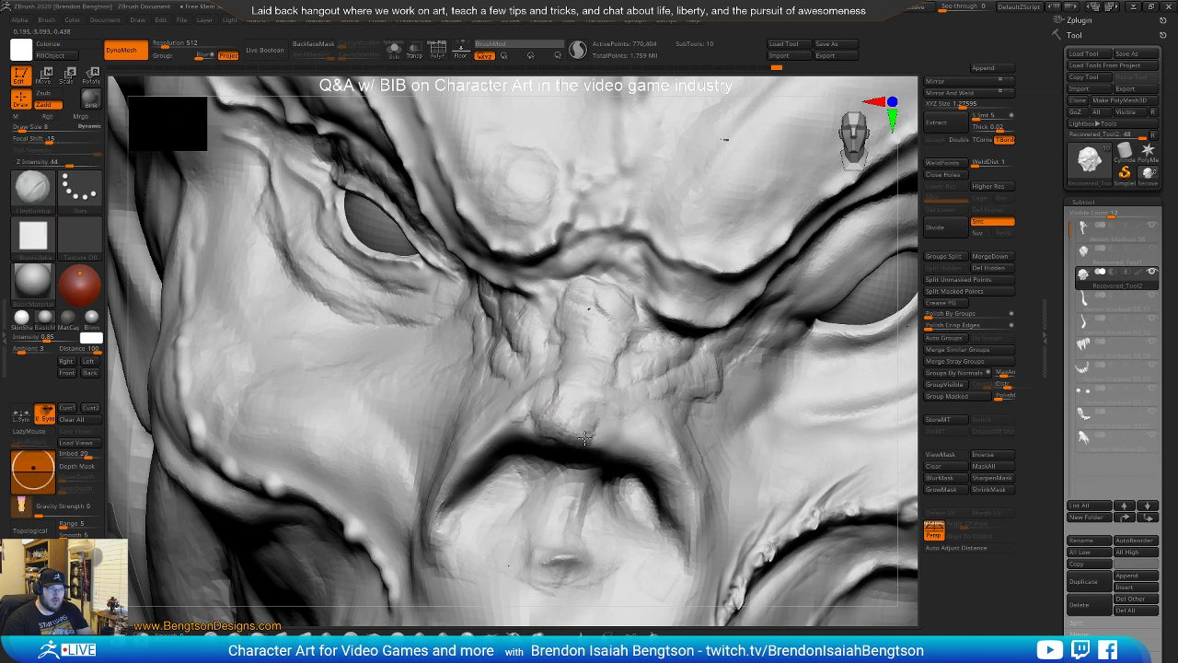
mouse_move(603, 403)
left_mouse_down()
mouse_move(615, 446)
mouse_move(627, 440)
mouse_move(635, 461)
mouse_move(619, 456)
mouse_move(657, 472)
mouse_move(675, 517)
left_mouse_up()
mouse_move(659, 462)
left_mouse_down()
mouse_move(679, 521)
mouse_move(657, 482)
mouse_move(670, 517)
left_mouse_up()
Sculpt the septum and the rounded forms inside both nostrils with ClayBuildup at draw size 8
right_click_drag(503, 490, 524, 426)
mouse_move(515, 436)
left_mouse_down()
mouse_move(494, 448)
mouse_move(517, 460)
mouse_move(542, 423)
mouse_move(568, 443)
mouse_move(577, 427)
mouse_move(581, 485)
left_mouse_up()
key("ctrl+z")
key("ctrl+z")
mouse_move(578, 435)
left_mouse_down()
mouse_move(595, 454)
mouse_move(575, 491)
left_mouse_up()
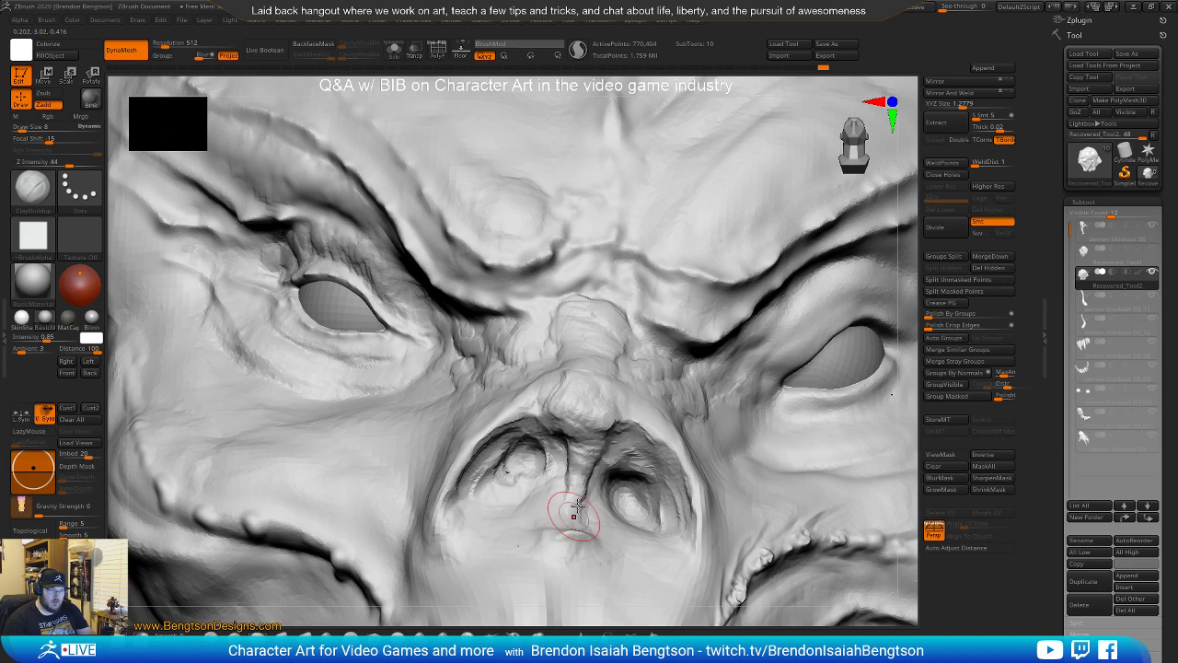
left_click_drag(613, 455, 599, 483)
mouse_move(617, 458)
left_mouse_down()
mouse_move(657, 481)
mouse_move(620, 463)
mouse_move(653, 491)
mouse_move(607, 491)
mouse_move(639, 502)
mouse_move(606, 530)
left_mouse_up()
mouse_move(629, 443)
left_mouse_down()
mouse_move(666, 507)
mouse_move(673, 493)
mouse_move(571, 427)
mouse_move(488, 451)
mouse_move(521, 453)
mouse_move(534, 488)
mouse_move(540, 468)
mouse_move(537, 488)
mouse_move(500, 494)
mouse_move(532, 504)
mouse_move(506, 507)
mouse_move(506, 491)
left_mouse_up()
Reshape the nose and nostril edges with Move Topological, using draw size 23 and a finer draw size of 12
mouse_move(526, 494)
right_mouse_down()
mouse_move(525, 451)
mouse_move(550, 463)
mouse_move(570, 396)
right_mouse_up()
key("b")
key("m")
key("t")
key("space")
mouse_move(580, 371)
left_mouse_down()
mouse_move(614, 379)
mouse_move(589, 370)
left_mouse_up()
mouse_move(591, 410)
right_mouse_down("ctrl")
mouse_move(610, 373)
mouse_move(599, 387)
mouse_move(612, 414)
right_mouse_up("ctrl")
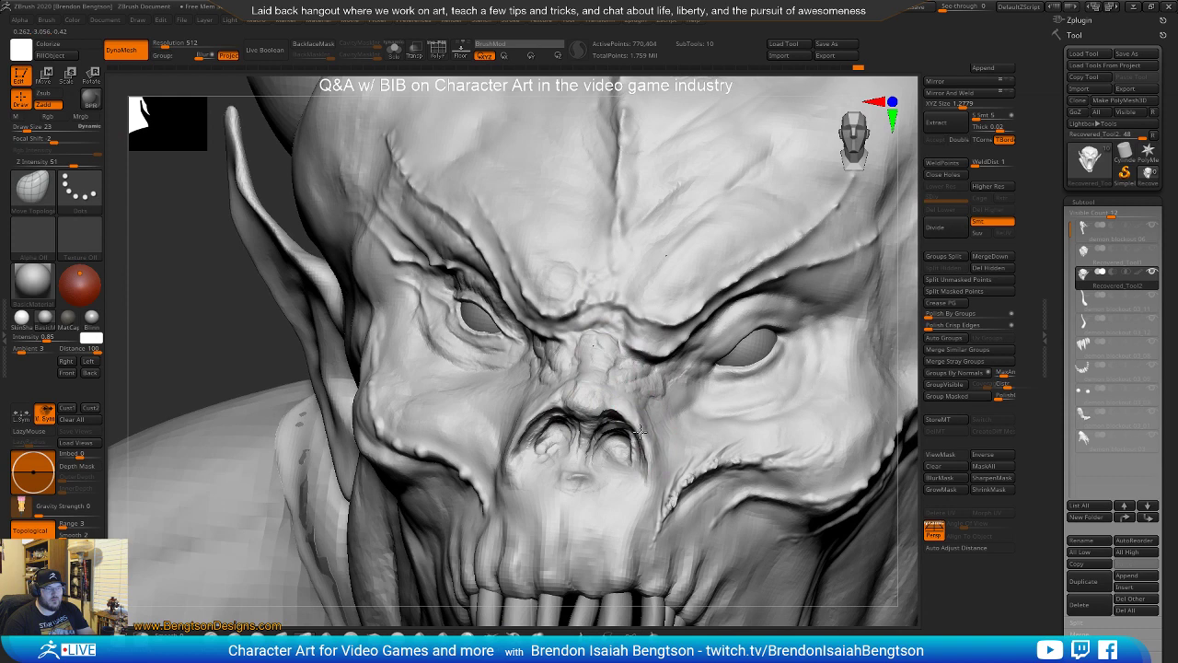
key("space")
left_click_drag(640, 411, 629, 410)
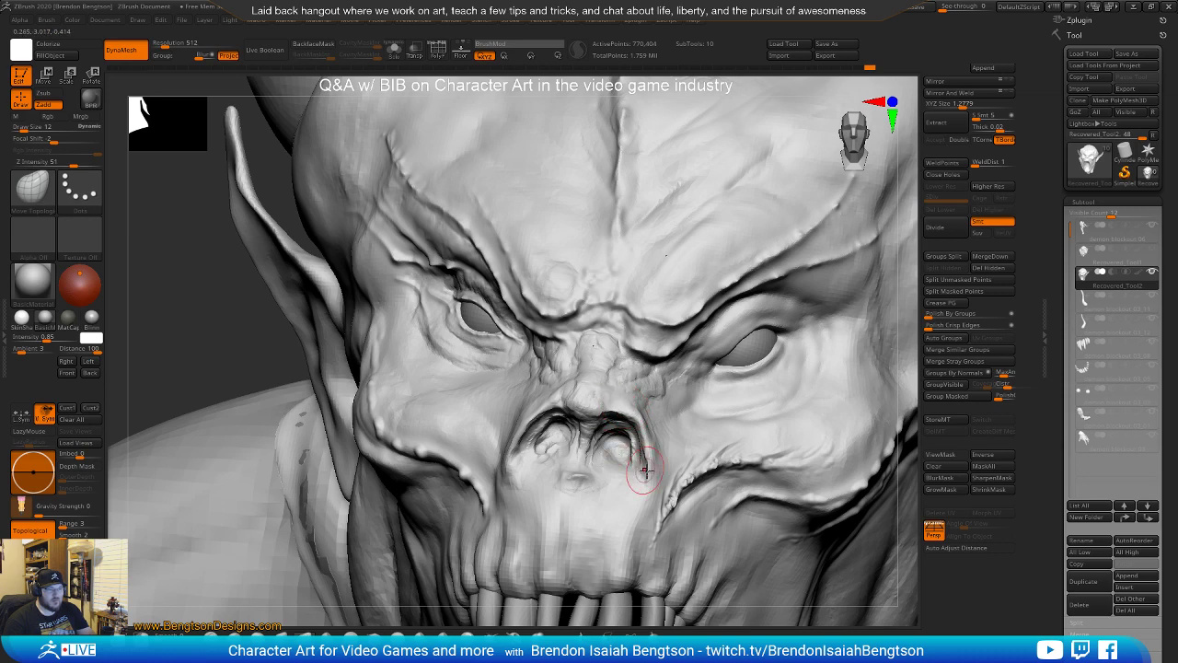
right_click_drag(560, 473, 543, 425)
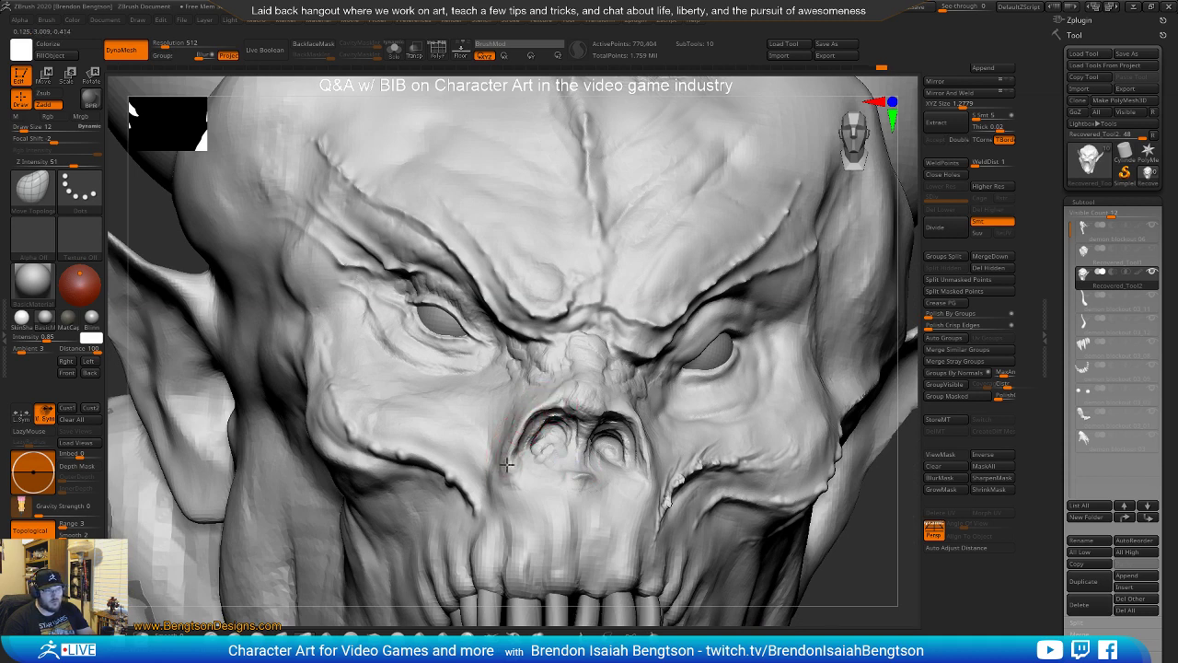
Build up the bump and ridge below the nostrils with ClayBuildup at draw size 12
mouse_move(582, 470)
right_mouse_down("ctrl")
mouse_move(654, 261)
mouse_move(792, 327)
mouse_move(754, 338)
mouse_move(818, 347)
mouse_move(768, 358)
mouse_move(807, 392)
mouse_move(842, 386)
right_mouse_up("ctrl")
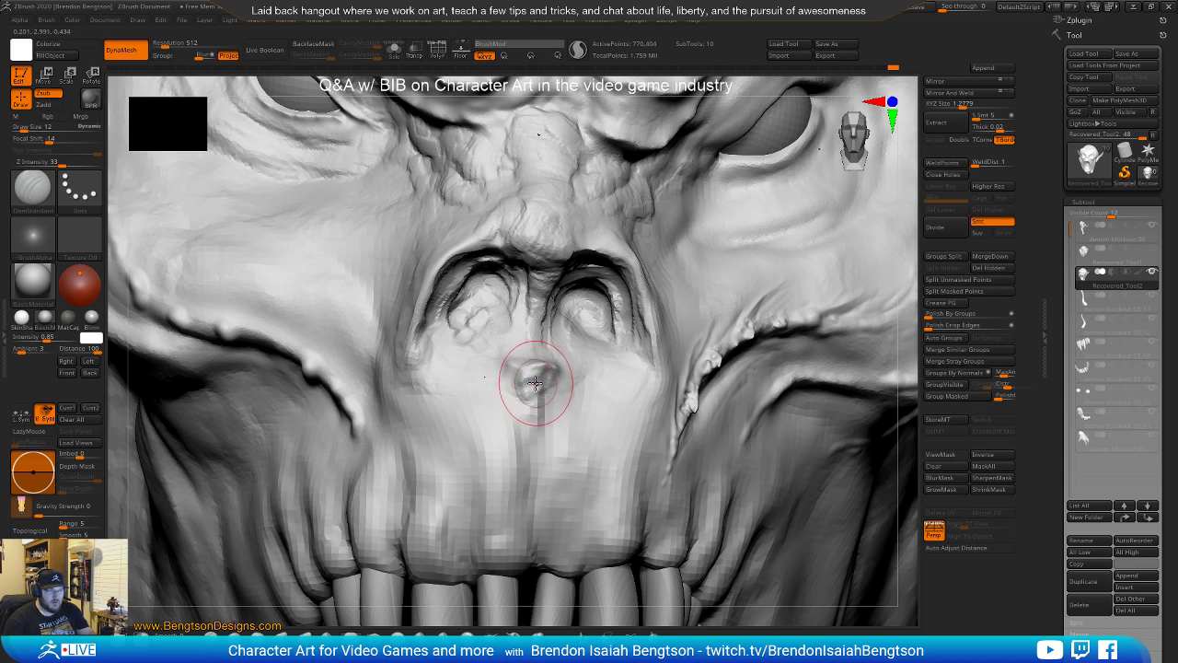
key("b")
key("c")
key("b")
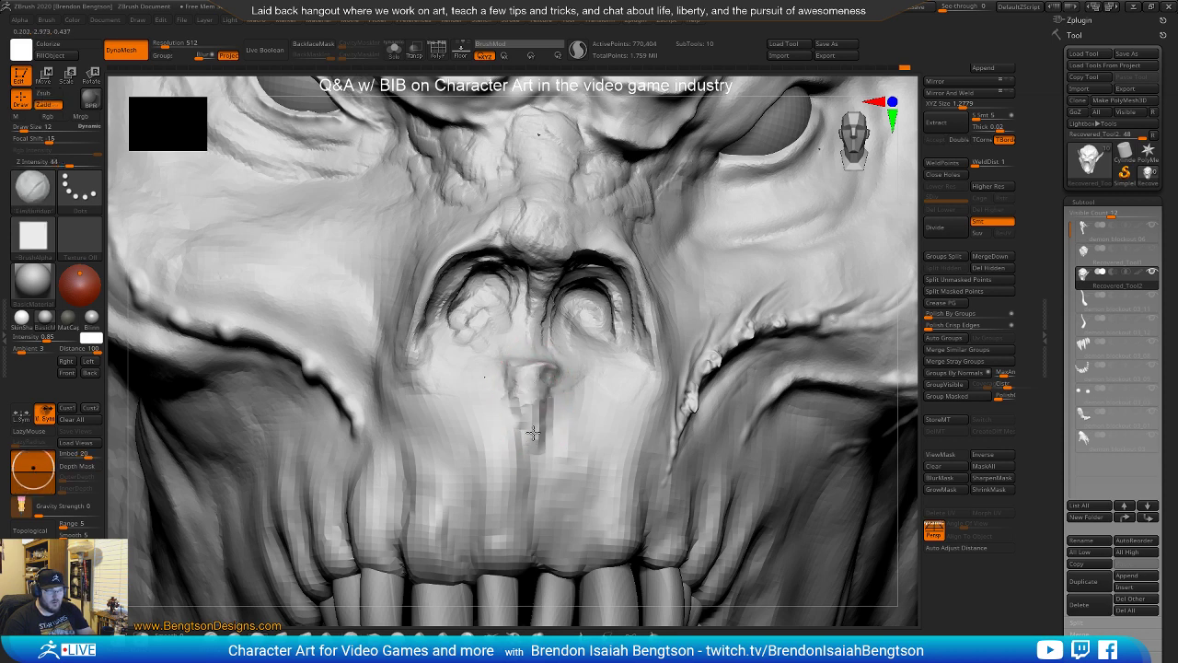
Add clay beside and below the bump under the nostrils with ClayBuildup at draw size 12
right_click_drag(534, 377, 493, 407)
key("b")
key("m")
key("t")
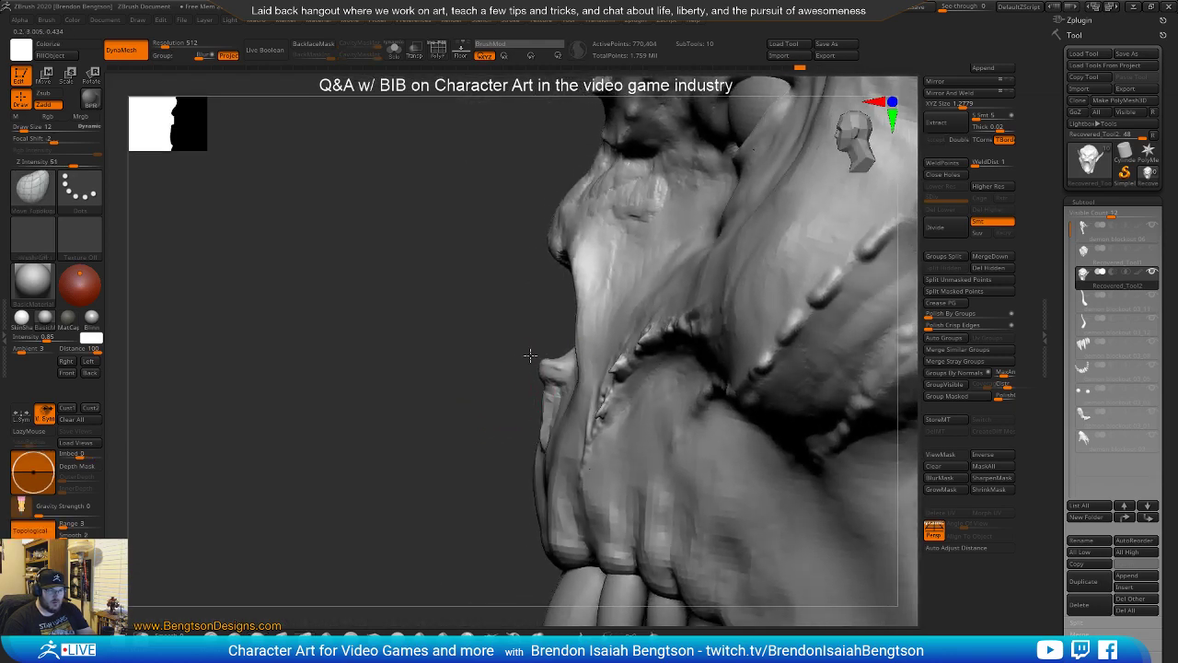
right_click_drag(463, 369, 576, 382)
key("b")
key("c")
key("b")
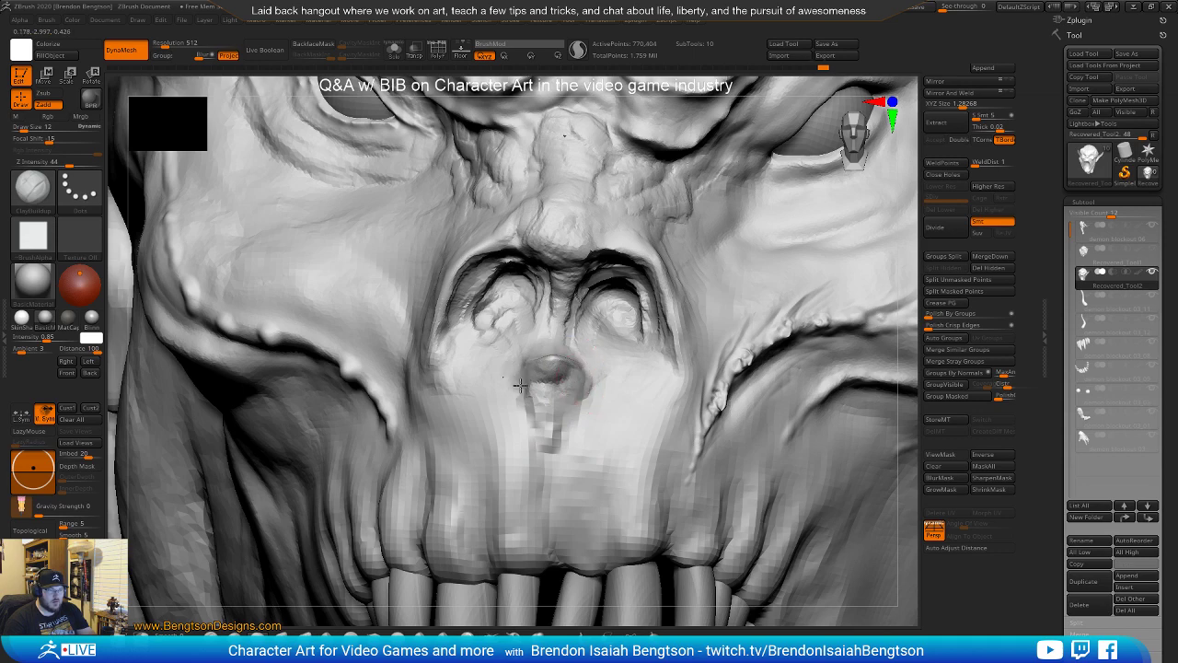
left_click_drag(523, 392, 531, 405)
mouse_move(564, 402)
right_mouse_down()
mouse_move(511, 410)
mouse_move(592, 450)
mouse_move(582, 455)
right_mouse_up()
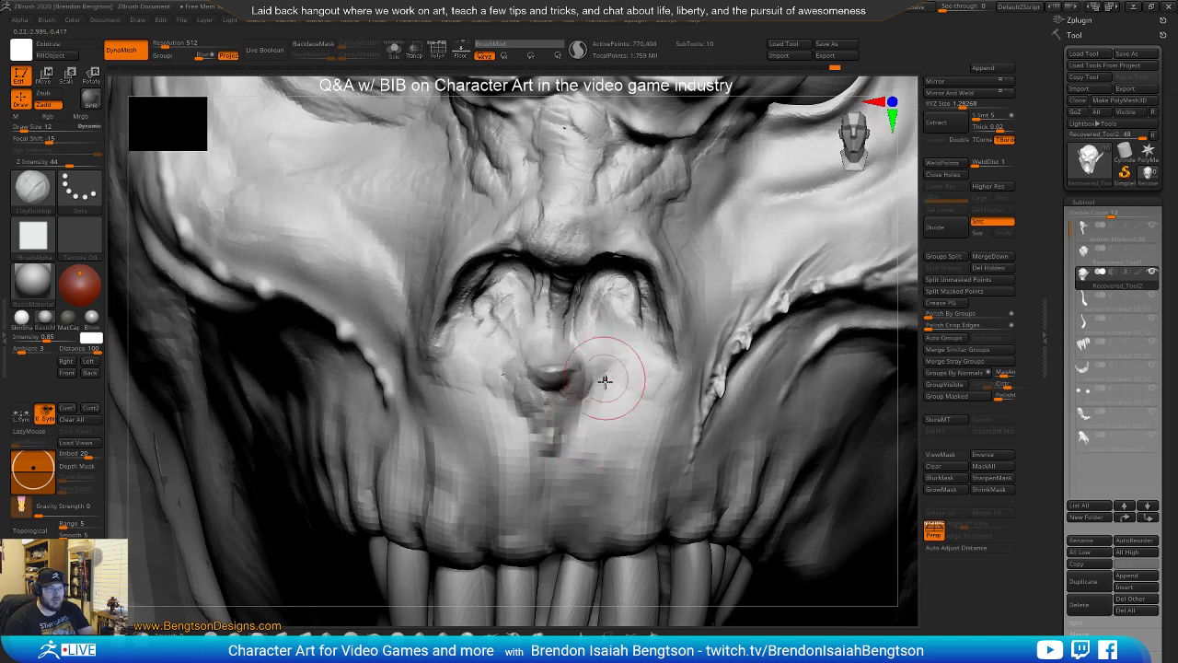
Carve creases running diagonally outward from the bump under the nostrils with DamStandard at draw size 12
key("b")
key("d")
key("s")
left_click_drag(630, 355, 586, 382)
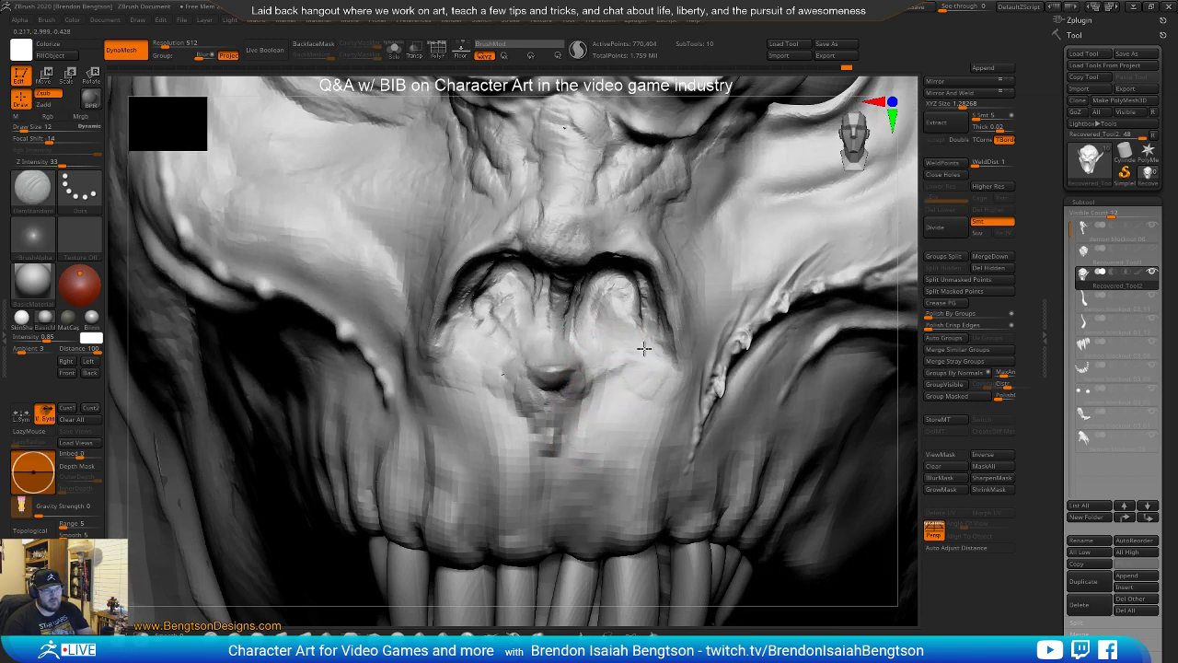
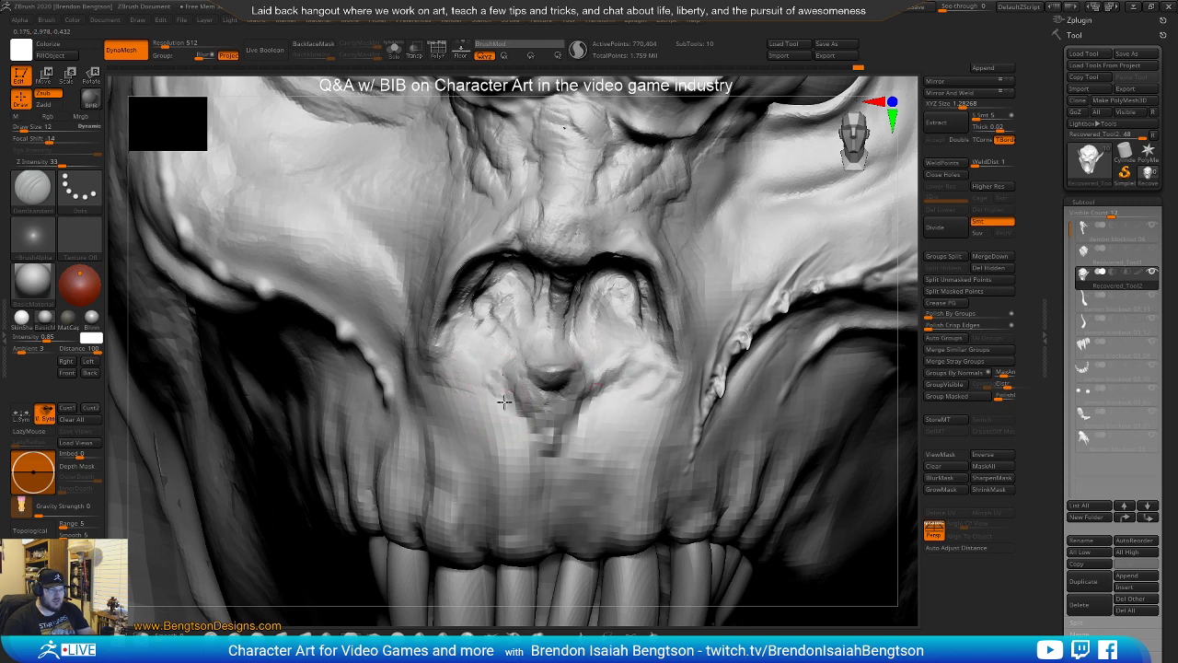
Activate Sculptris Pro and build up the ridge below the bump with ClayBuildup
right_click_drag(518, 394, 513, 352)
left_click(577, 49)
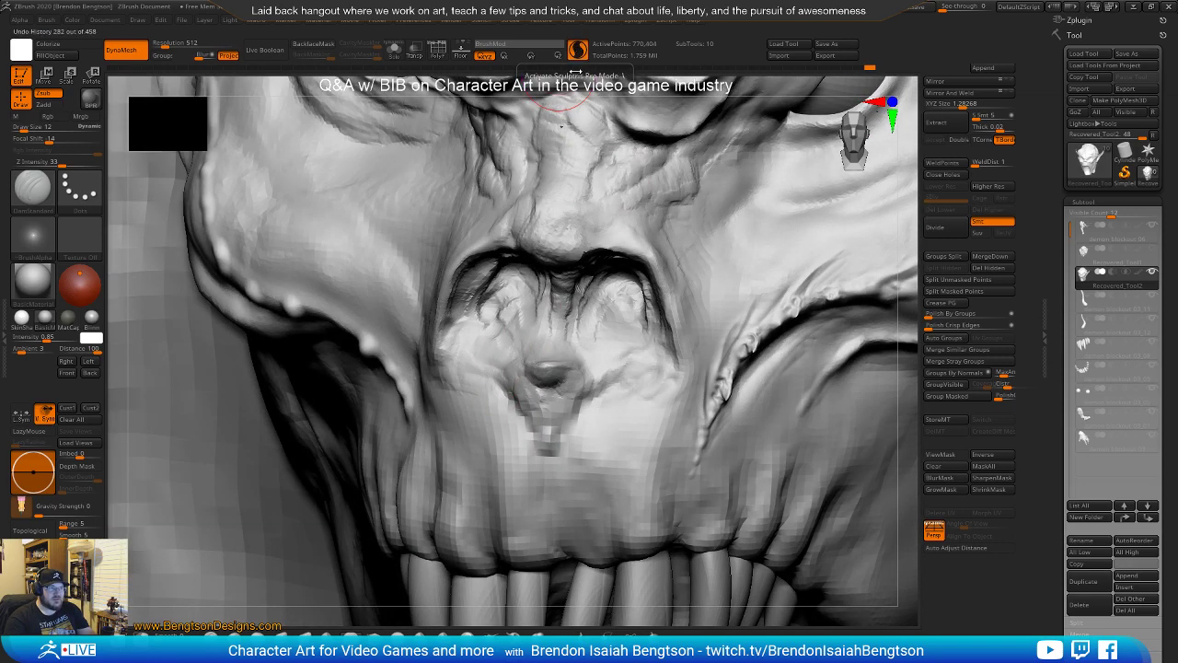
key("b")
key("c")
key("b")
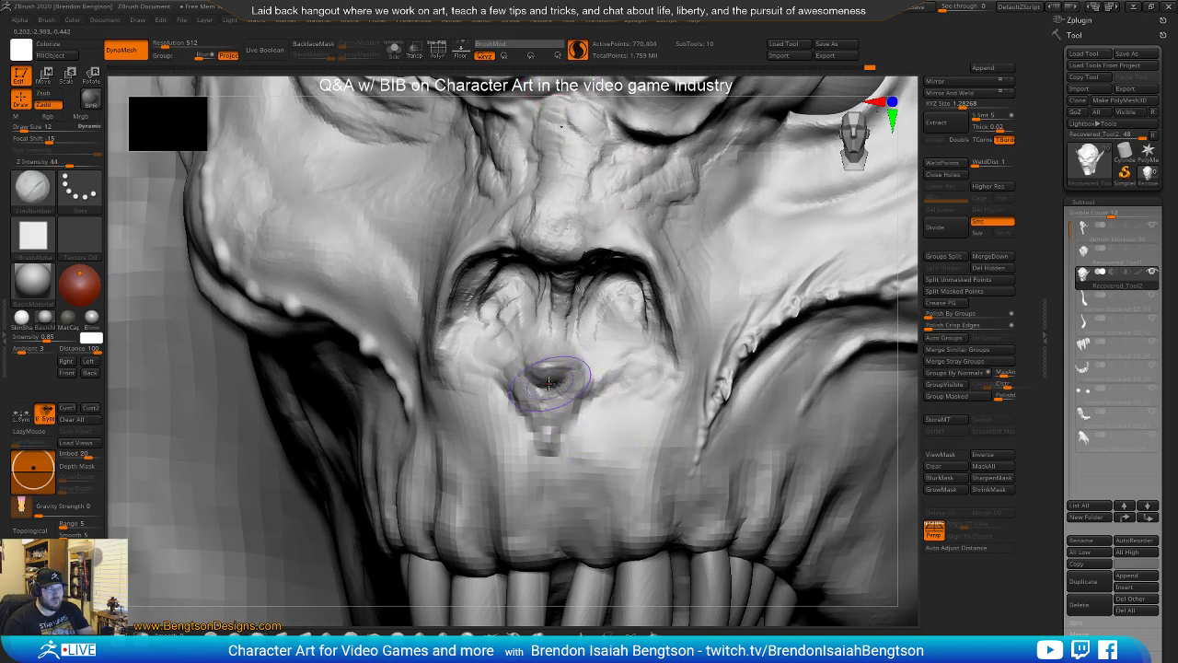
left_click_drag(558, 438, 562, 451)
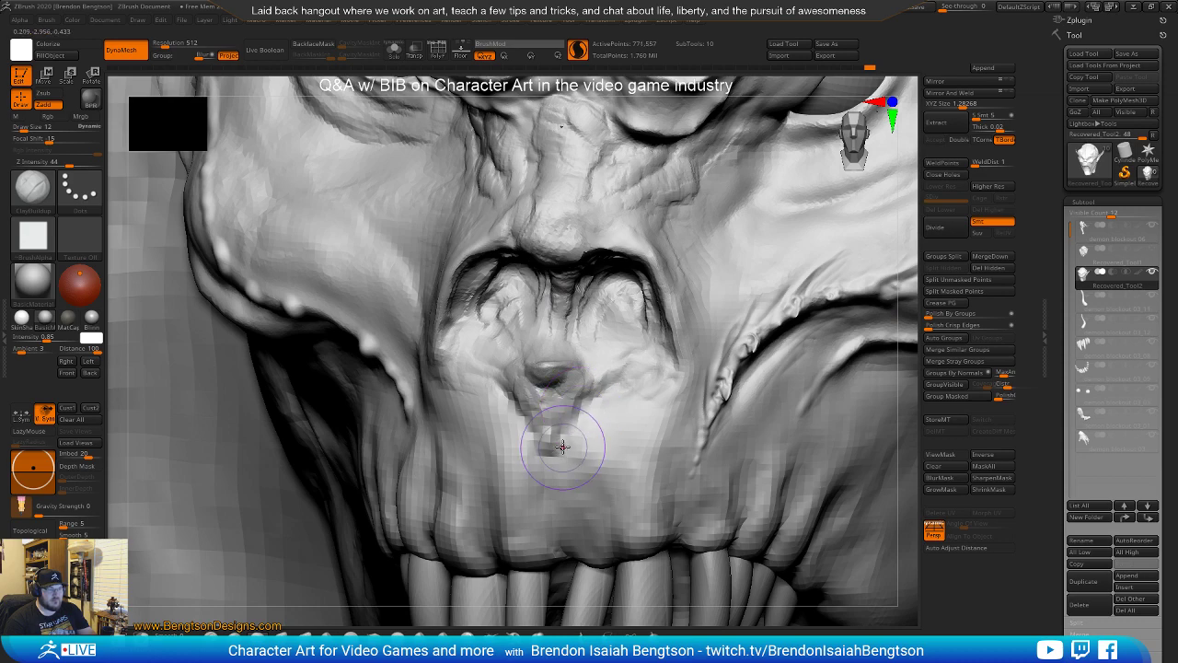
Brush over the coarse upper lip around the bump with ClayBuildup at draw size 15 to densify the mesh, checking it in PolyFrame view
key("shift+f")
mouse_move(604, 379)
left_mouse_down()
mouse_move(556, 443)
mouse_move(518, 407)
mouse_move(502, 419)
mouse_move(474, 396)
mouse_move(484, 465)
left_mouse_up()
key("space")
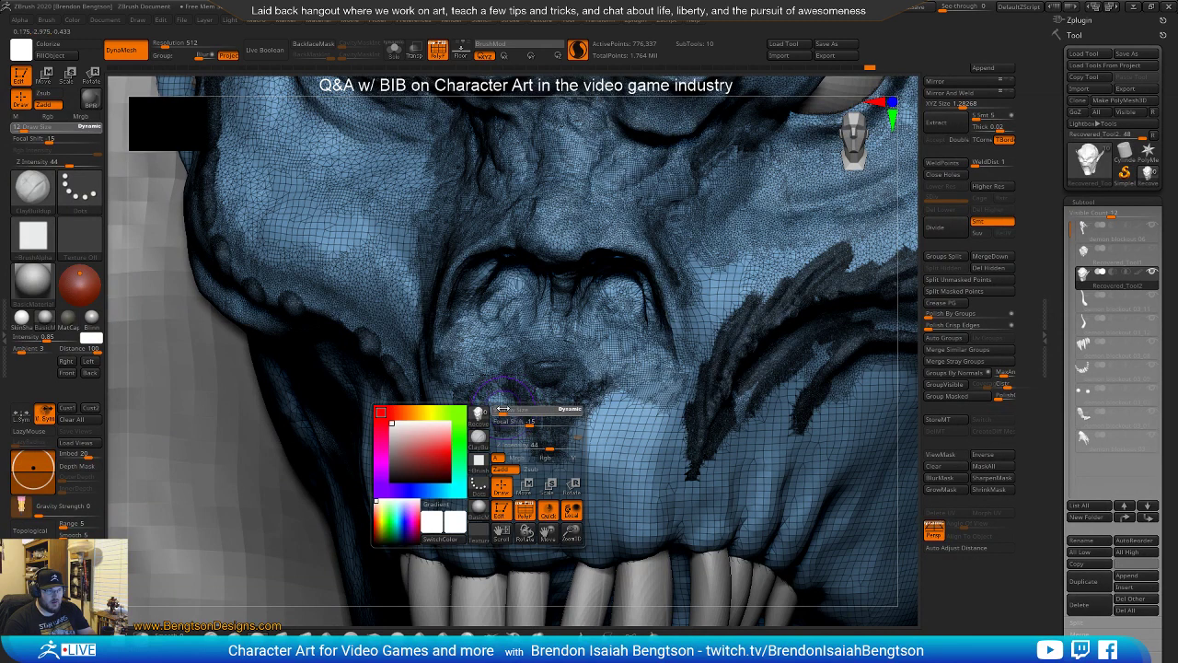
left_click_drag(505, 409, 444, 397)
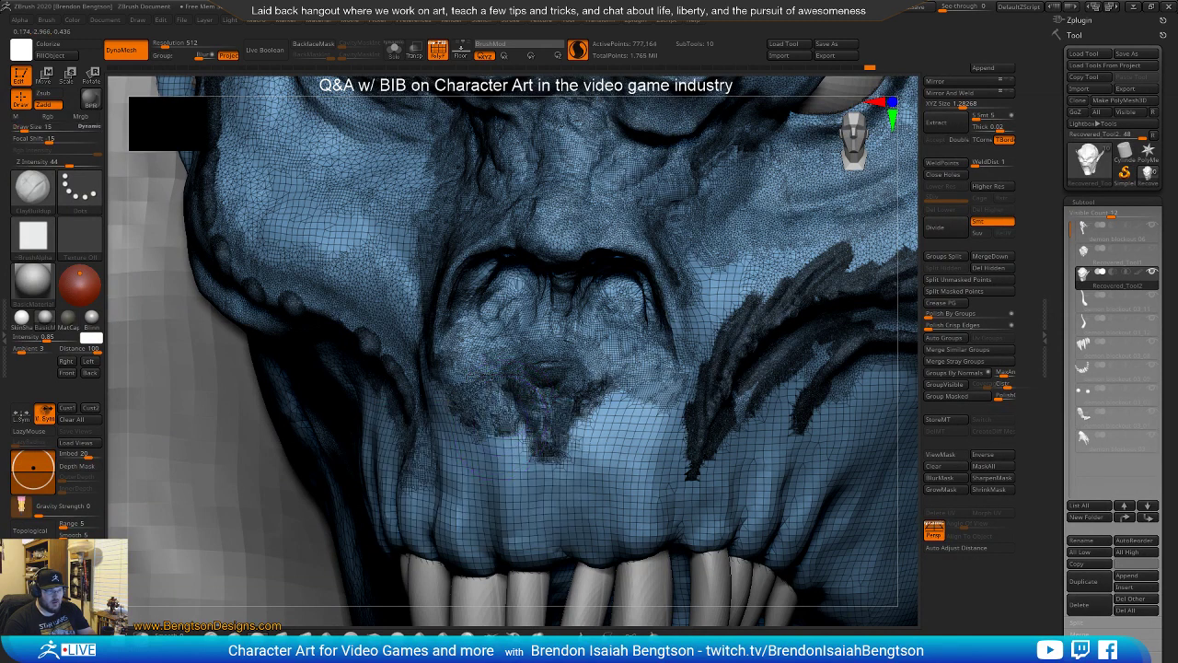
mouse_move(482, 436)
left_mouse_down()
mouse_move(502, 442)
mouse_move(497, 386)
mouse_move(520, 442)
mouse_move(518, 420)
mouse_move(598, 387)
mouse_move(570, 441)
mouse_move(635, 396)
mouse_move(589, 454)
mouse_move(644, 423)
mouse_move(635, 460)
mouse_move(681, 396)
mouse_move(686, 438)
mouse_move(656, 465)
mouse_move(469, 446)
mouse_move(428, 400)
mouse_move(465, 440)
mouse_move(538, 394)
left_mouse_up()
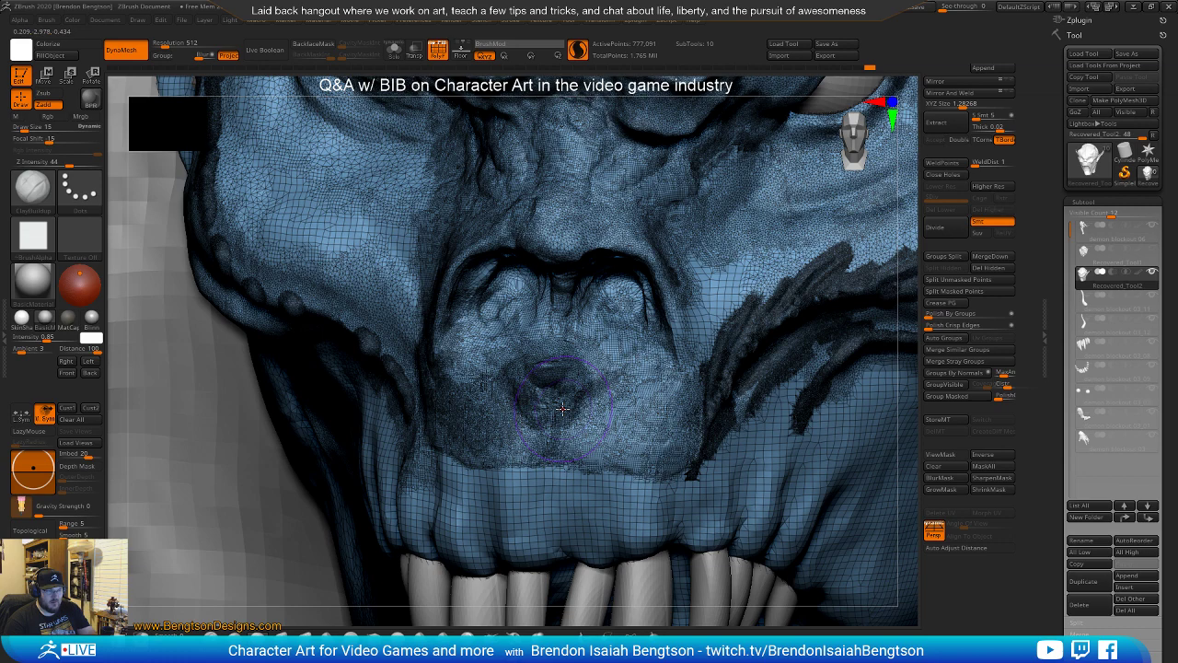
key("shift+f")
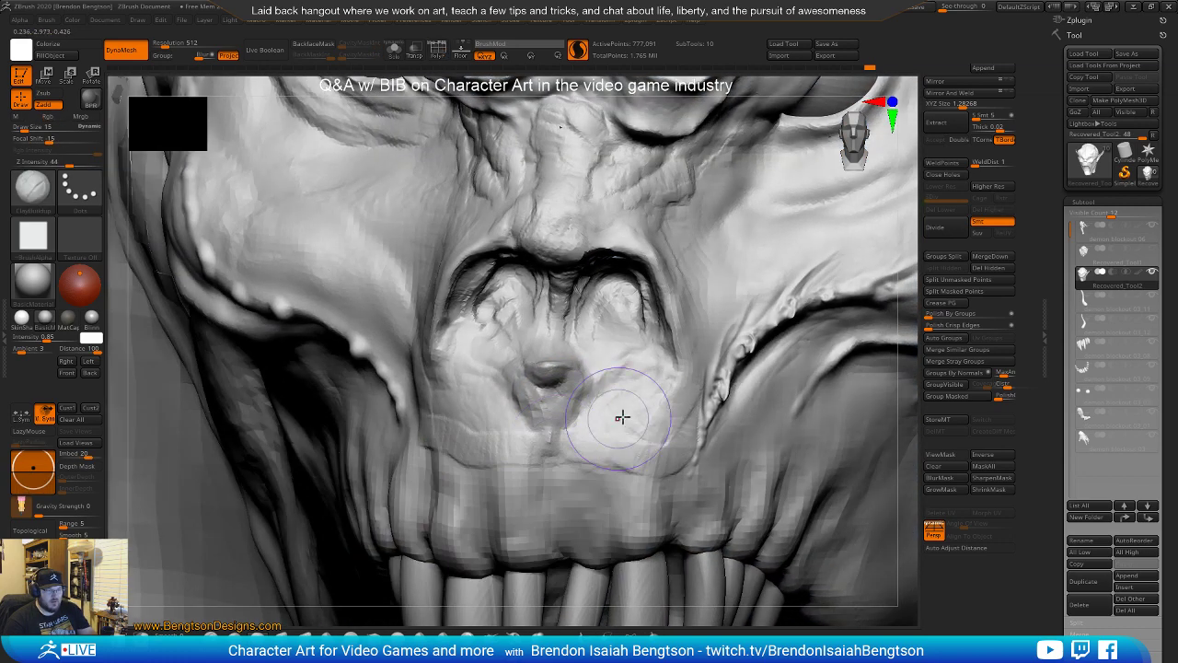
Smooth the newly added clay on both sides of the upper lip
key("shift")
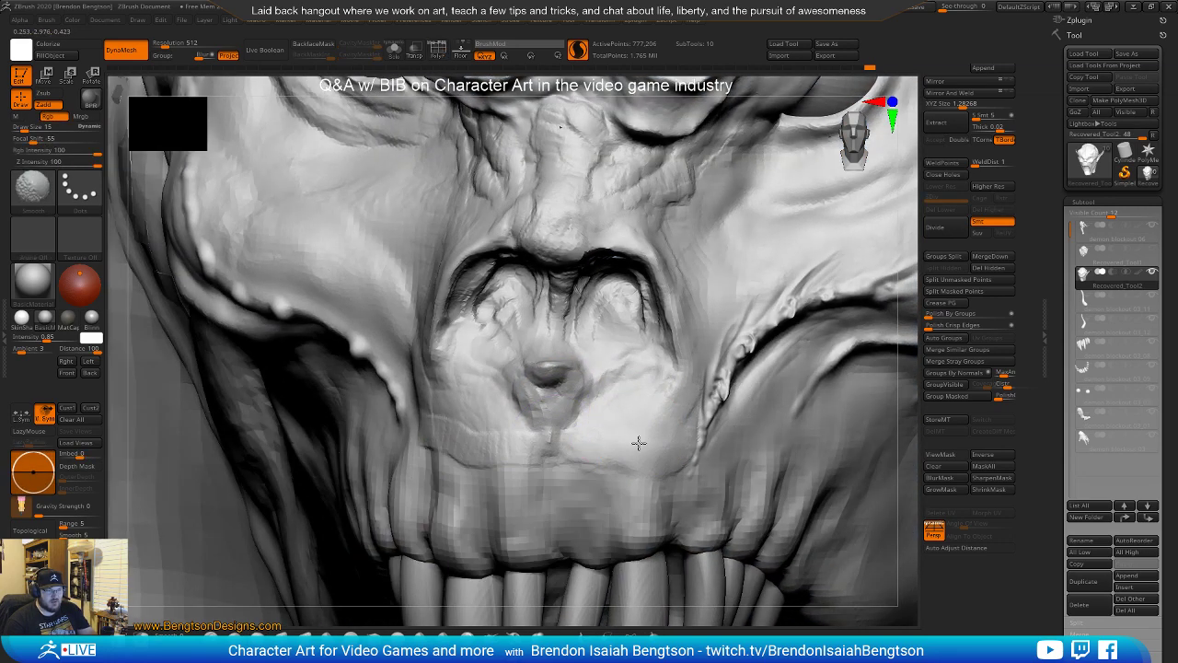
mouse_move(656, 433)
left_mouse_down("shift")
mouse_move(639, 415)
mouse_move(644, 442)
left_mouse_up("shift")
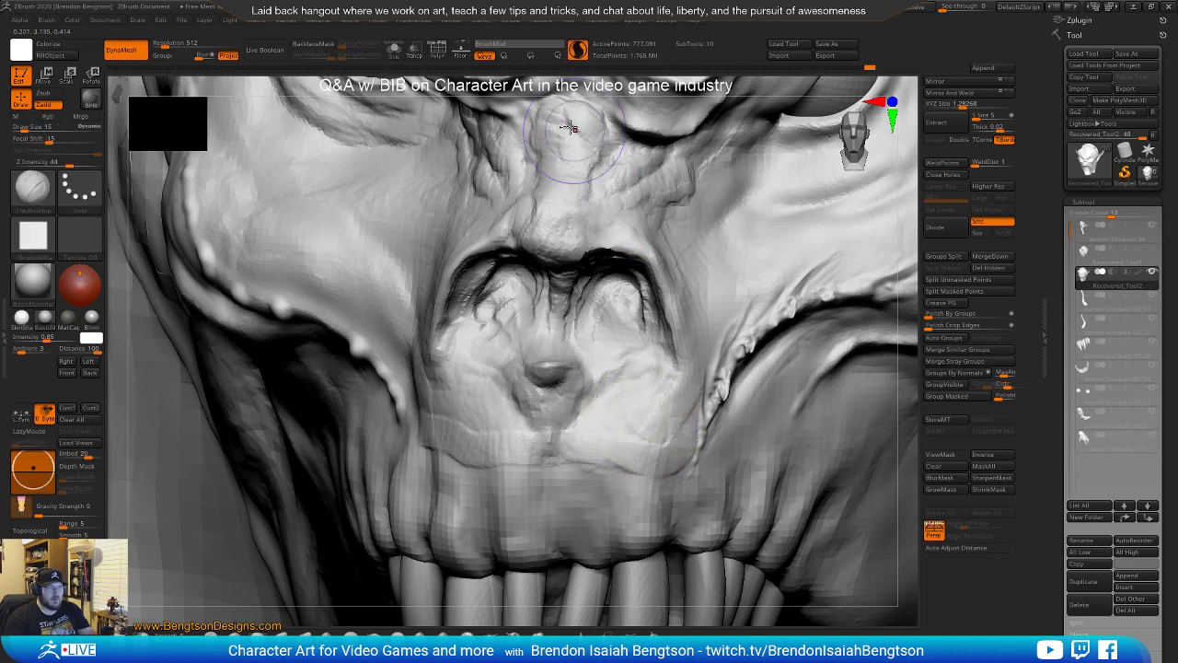
mouse_move(626, 403)
left_mouse_down("shift")
mouse_move(643, 438)
mouse_move(495, 439)
left_mouse_up("shift")
Carve diagonal folds from the outer nostril toward the middle of the upper lip with DamStandard at draw size 15
key("b")
key("d")
key("s")
key("space")
left_click_drag(633, 389, 630, 386)
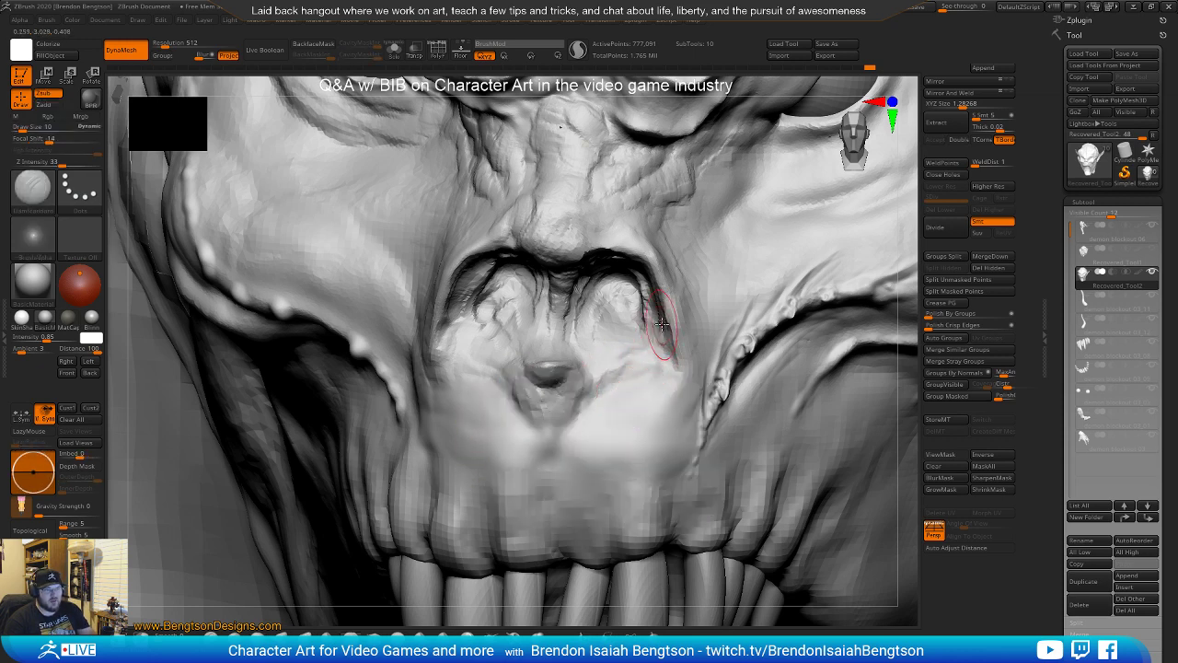
key("b")
key("m")
key("t")
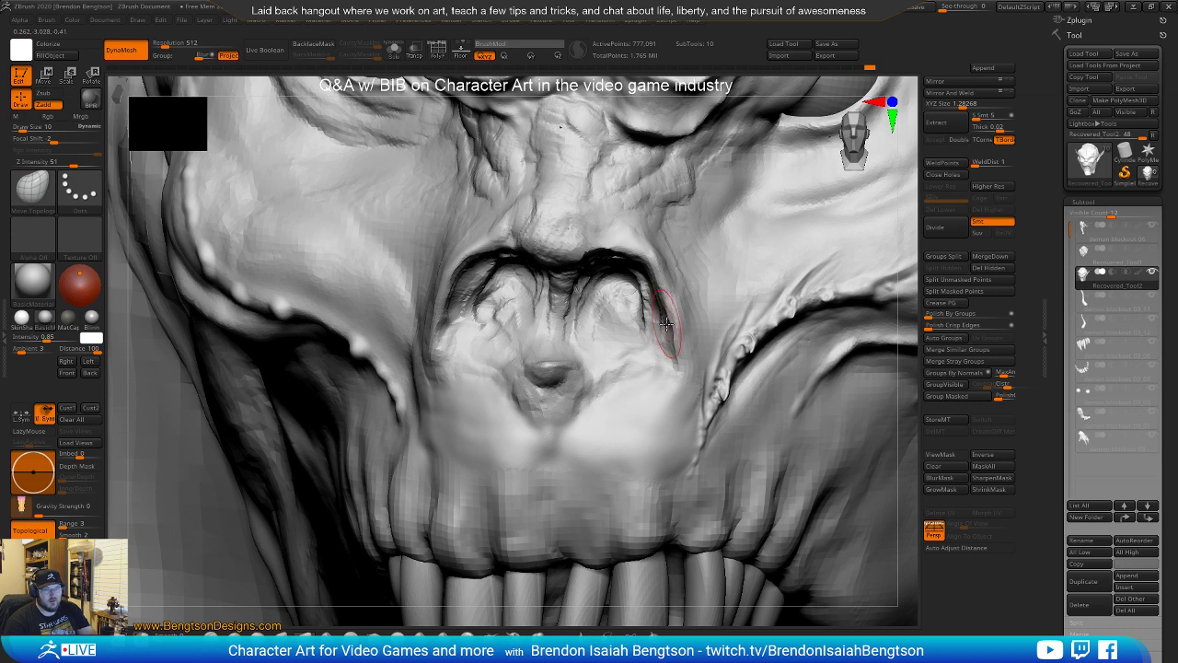
key("b")
key("d")
key("s")
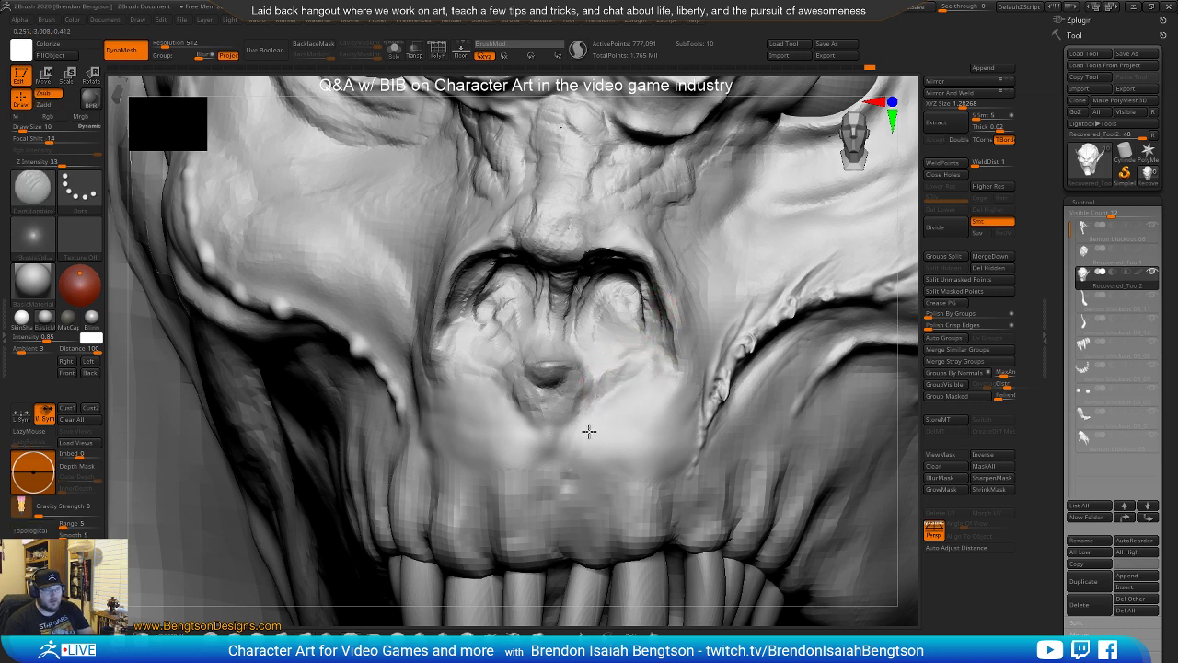
key("space")
left_click_drag(605, 426, 609, 426)
mouse_move(550, 474)
left_mouse_down()
mouse_move(642, 357)
mouse_move(592, 433)
mouse_move(695, 361)
mouse_move(588, 477)
left_mouse_up()
left_click_drag(650, 411, 596, 480)
Deepen the crease around the nostril's lower outer corner and extend the folds onto the upper lip with DamStandard
right_click_drag(635, 486, 671, 387, "ctrl")
mouse_move(635, 474)
right_mouse_down()
mouse_move(589, 466)
mouse_move(636, 460)
mouse_move(614, 546)
mouse_move(531, 510)
right_mouse_up()
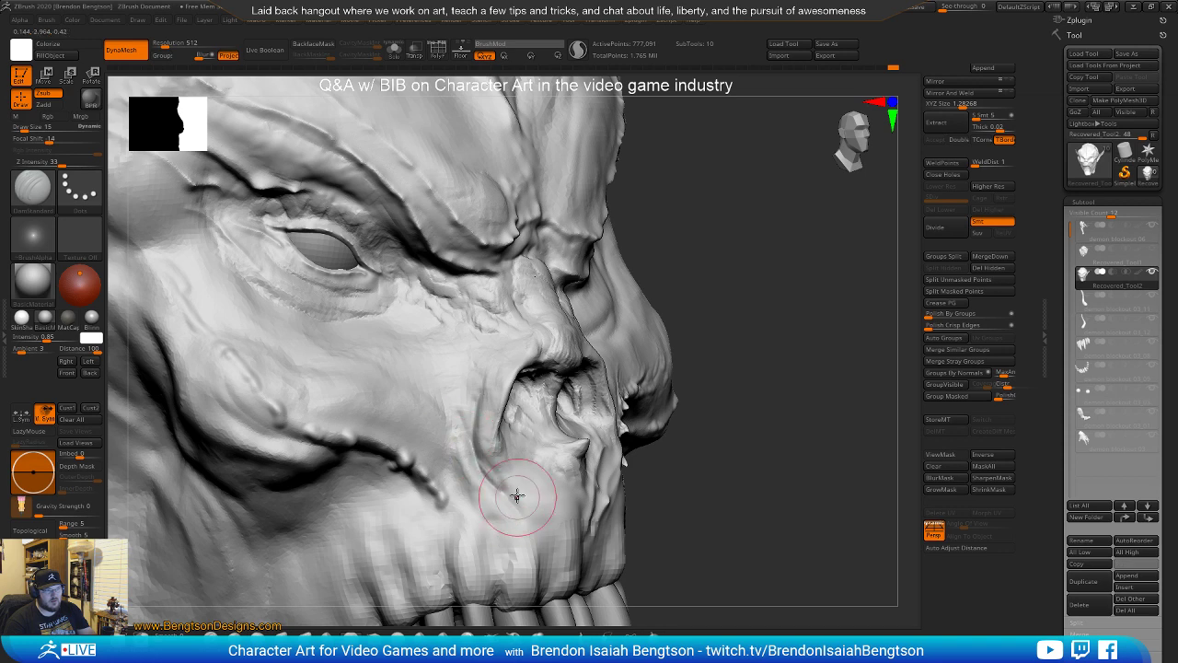
left_click_drag(513, 467, 503, 476)
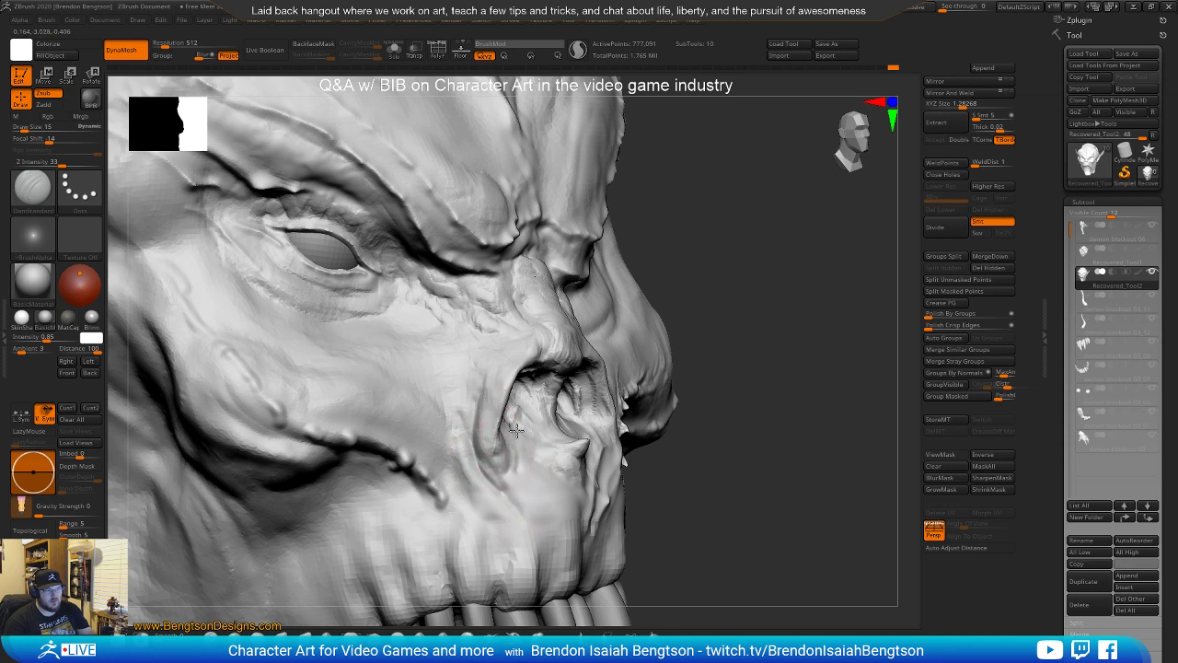
mouse_move(591, 459)
right_mouse_down("alt")
mouse_move(541, 451)
mouse_move(574, 442)
right_mouse_up("alt")
mouse_move(593, 446)
left_mouse_down()
mouse_move(612, 431)
mouse_move(549, 475)
left_mouse_up()
right_click_drag(557, 486, 565, 467)
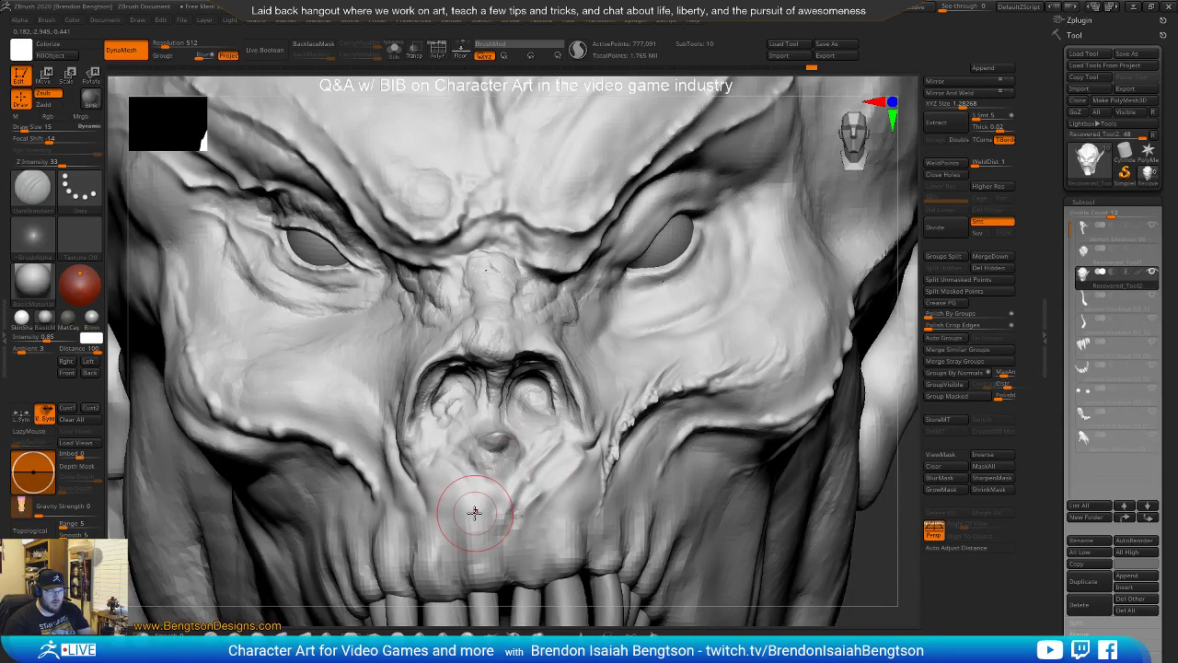
Refine and smooth the upper lip mesh above the teeth on both sides with Sculptris Pro at draw size 9, using PolyFrame view
mouse_move(463, 489)
right_mouse_down()
mouse_move(516, 444)
mouse_move(460, 415)
right_mouse_up()
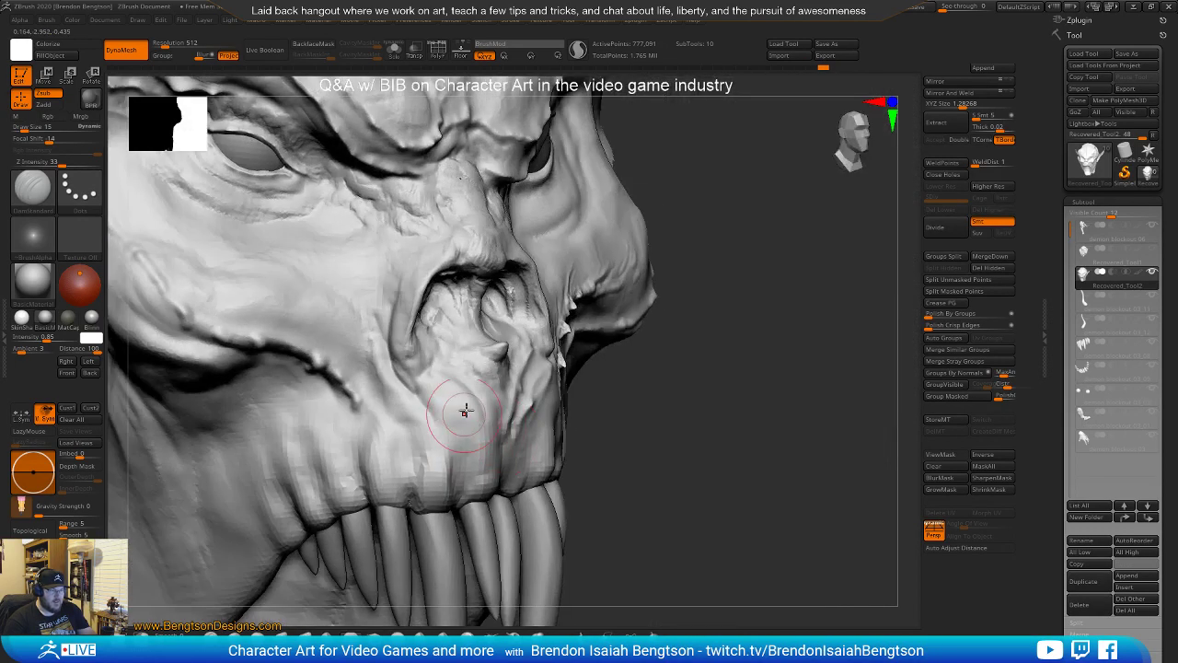
key("shift")
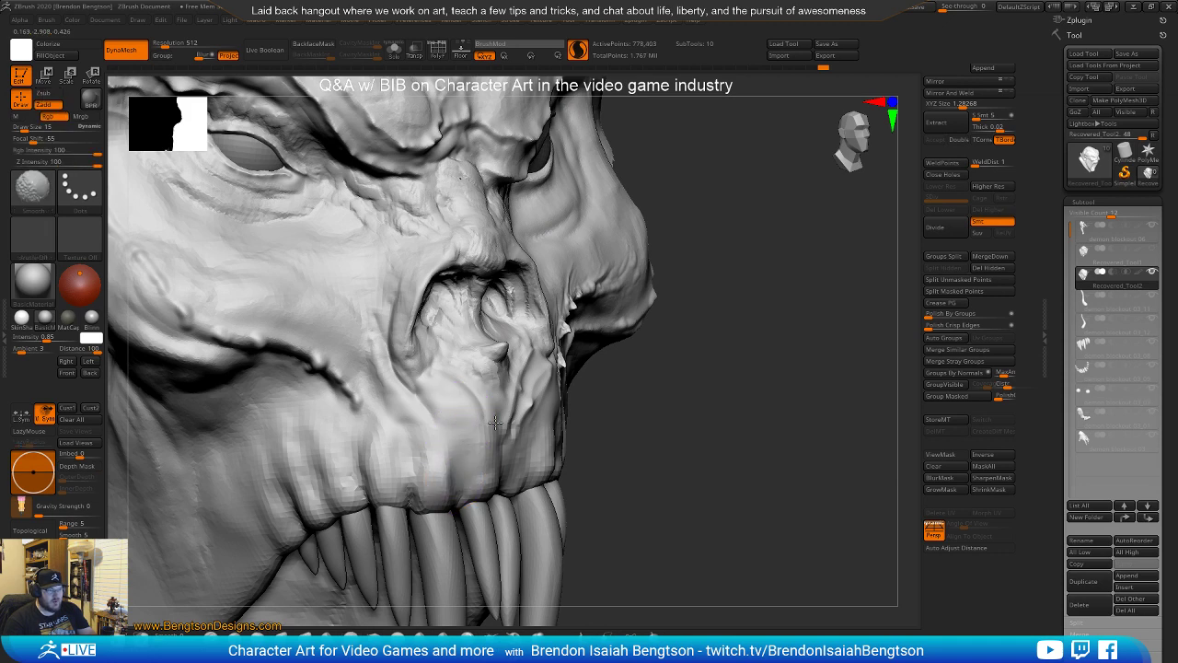
key("shift+f")
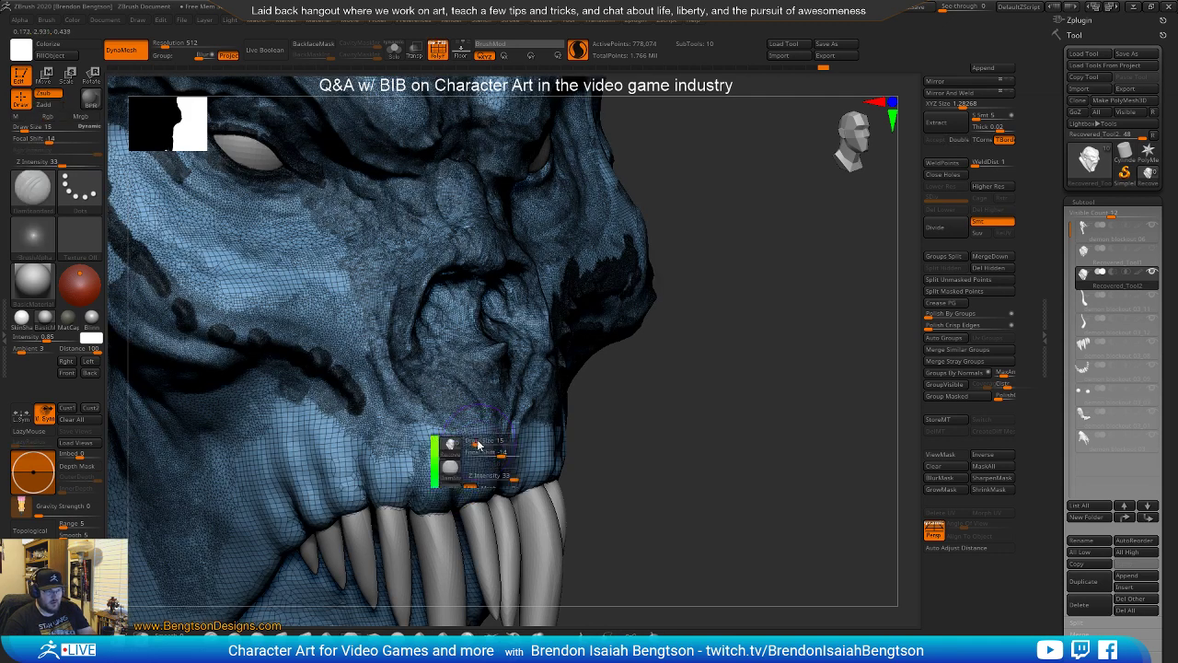
key("space")
key("shift")
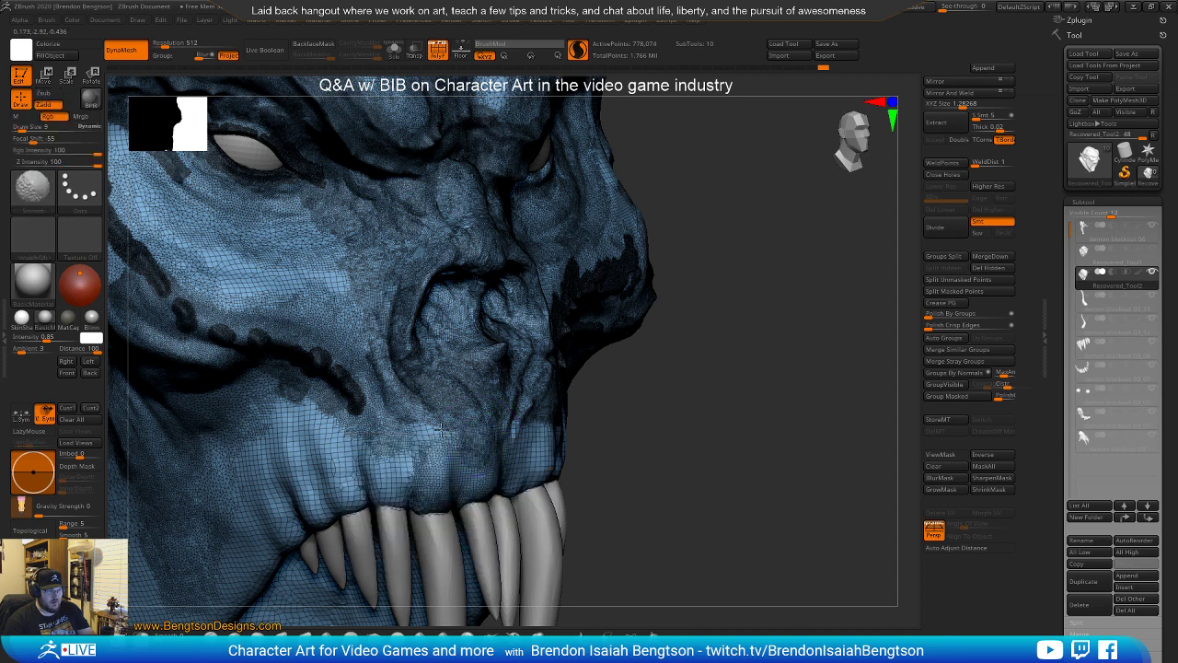
mouse_move(353, 429)
left_mouse_down("shift")
mouse_move(368, 506)
mouse_move(383, 460)
mouse_move(416, 446)
mouse_move(430, 515)
mouse_move(445, 448)
mouse_move(457, 505)
left_mouse_up("shift")
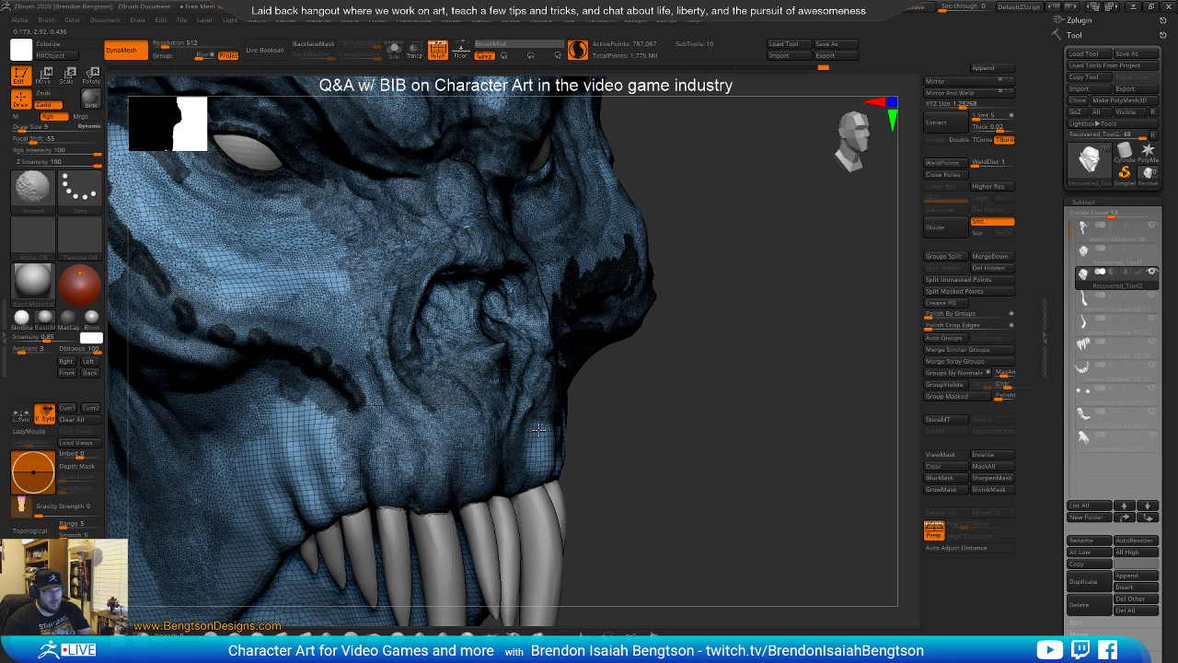
left_click_drag(538, 424, 541, 488, "shift")
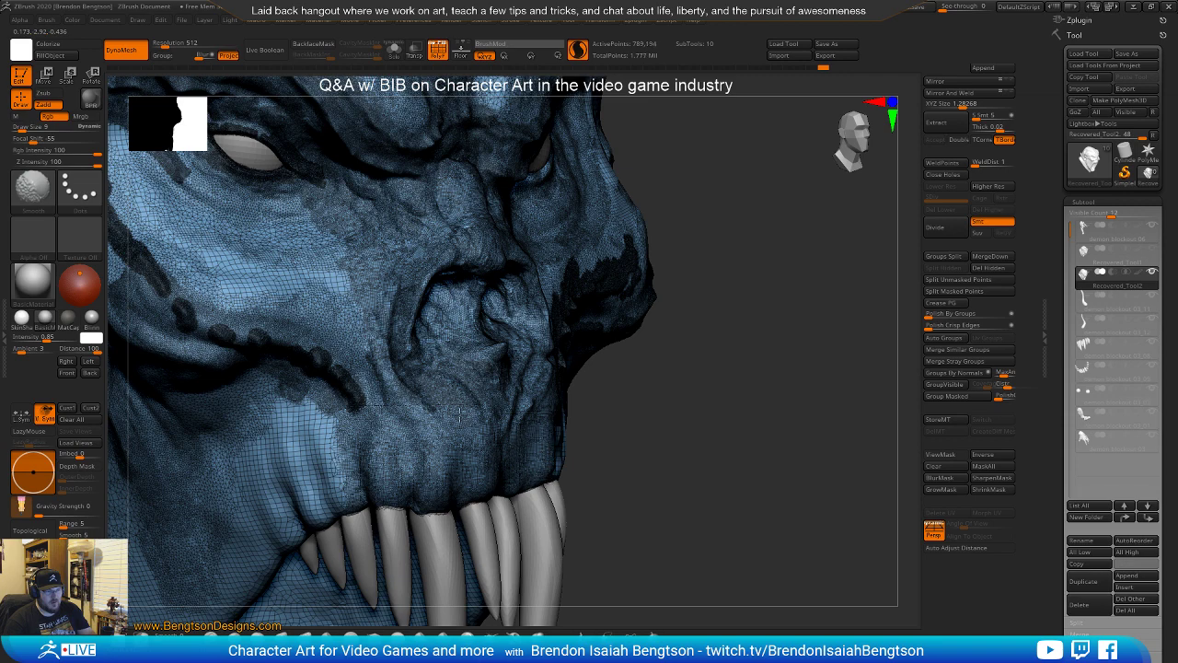
left_click_drag(699, 443, 513, 441)
mouse_move(608, 433)
left_mouse_down("shift")
mouse_move(625, 451)
mouse_move(649, 405)
mouse_move(622, 457)
mouse_move(674, 419)
mouse_move(656, 459)
left_mouse_up("shift")
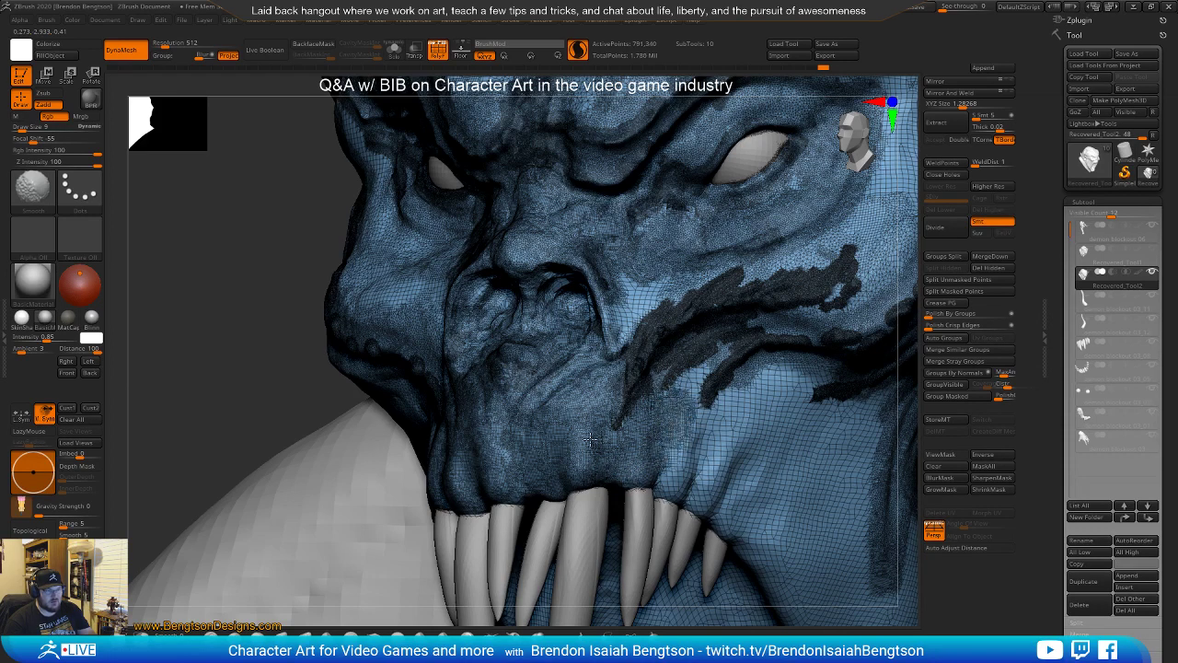
Smooth the coarse mesh along the cheeks and the sides of the nose with Sculptris Pro, and hide the wireframe
mouse_move(600, 333)
left_mouse_down("shift")
mouse_move(602, 321)
mouse_move(613, 339)
mouse_move(639, 290)
mouse_move(709, 272)
left_mouse_up("shift")
right_click_drag(619, 316, 565, 390)
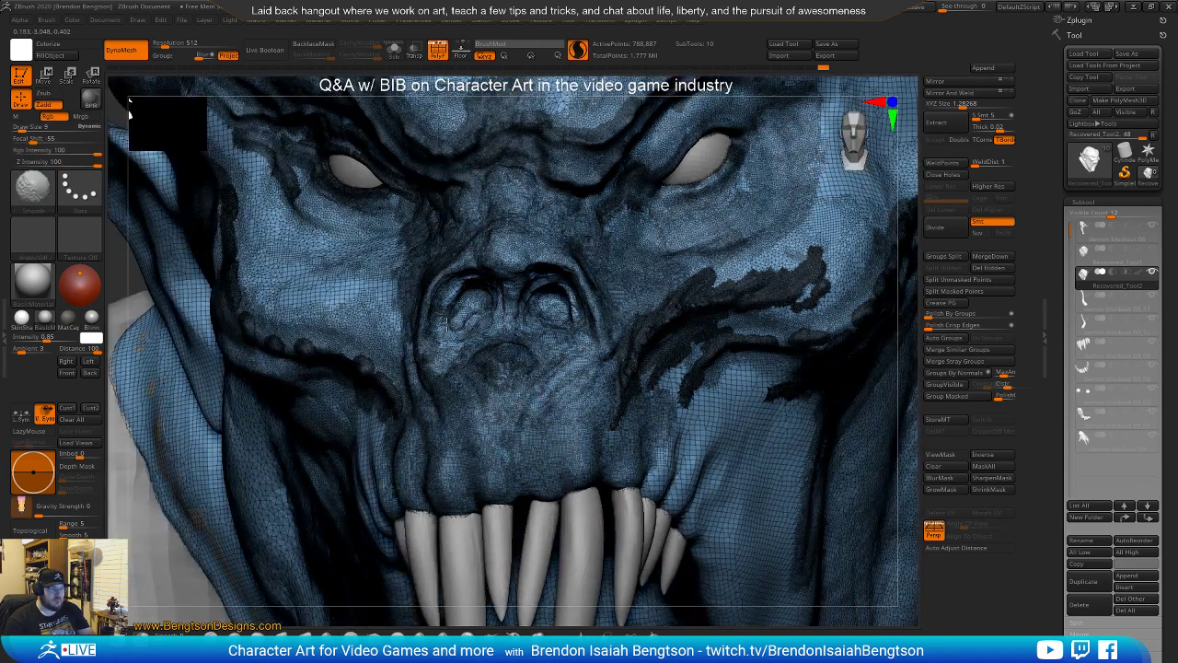
mouse_move(542, 282)
left_mouse_down()
mouse_move(557, 299)
mouse_move(518, 373)
left_mouse_up()
right_click_drag(503, 366, 589, 382)
mouse_move(422, 298)
left_mouse_down("shift")
mouse_move(419, 288)
mouse_move(411, 314)
left_mouse_up("shift")
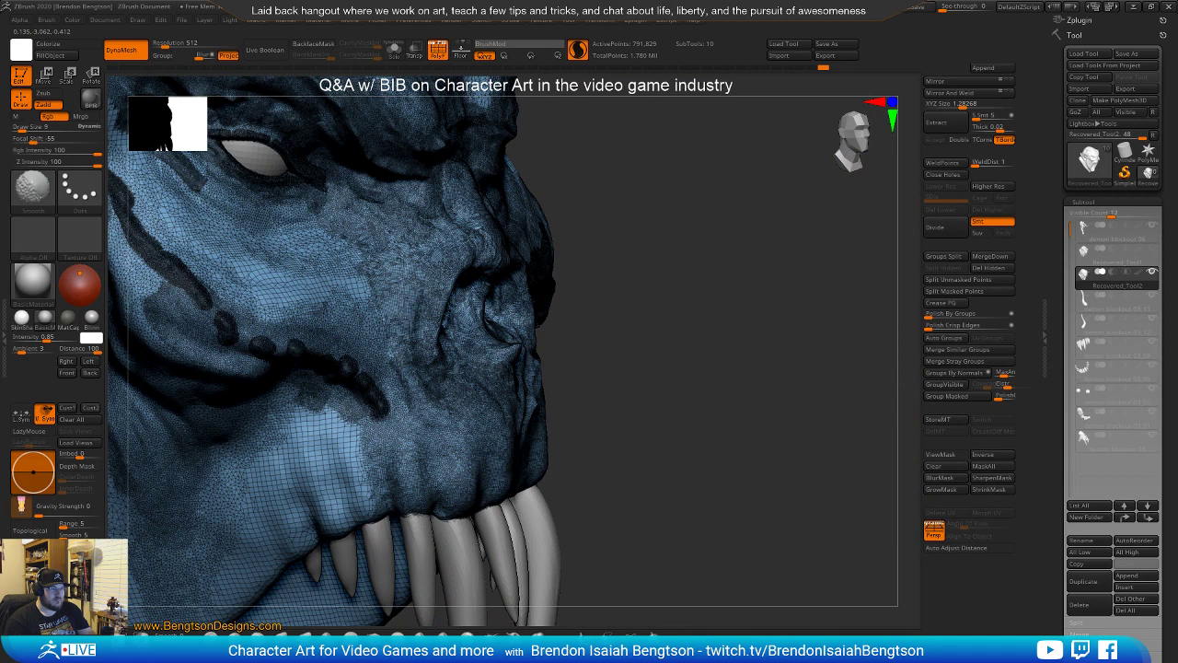
left_click_drag(416, 401, 401, 392, "shift")
key("shift+f")
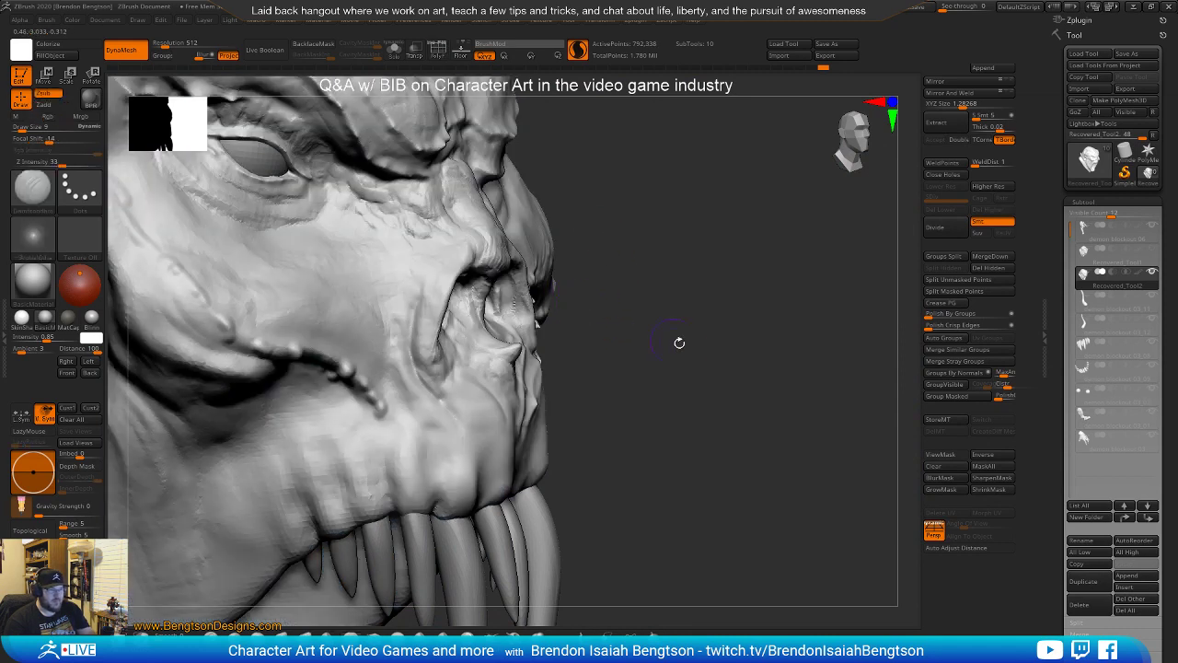
Turn off Sculptris Pro and carve creases across the upper lip below the nostrils with DamStandard at draw size 9
right_click_drag(655, 332, 614, 310)
key("b")
key("c")
key("b")
left_click(577, 50)
mouse_move(541, 306)
right_mouse_down()
mouse_move(510, 342)
mouse_move(499, 381)
right_mouse_up()
key("b")
key("d")
key("s")
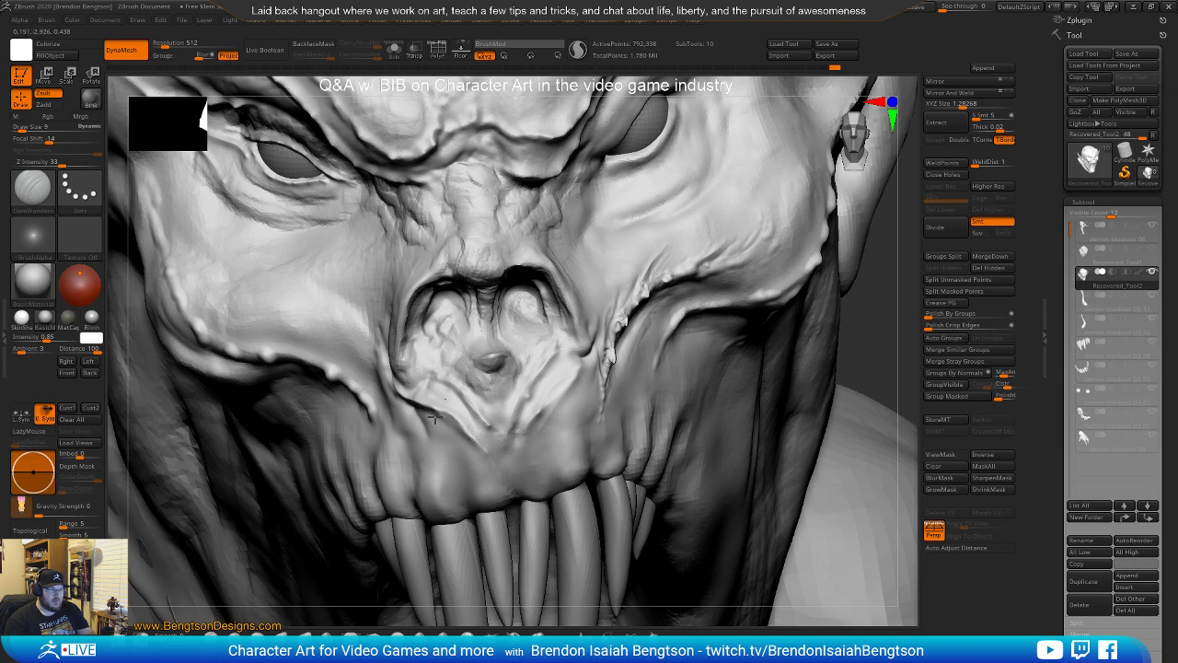
right_click_drag(584, 380, 566, 391)
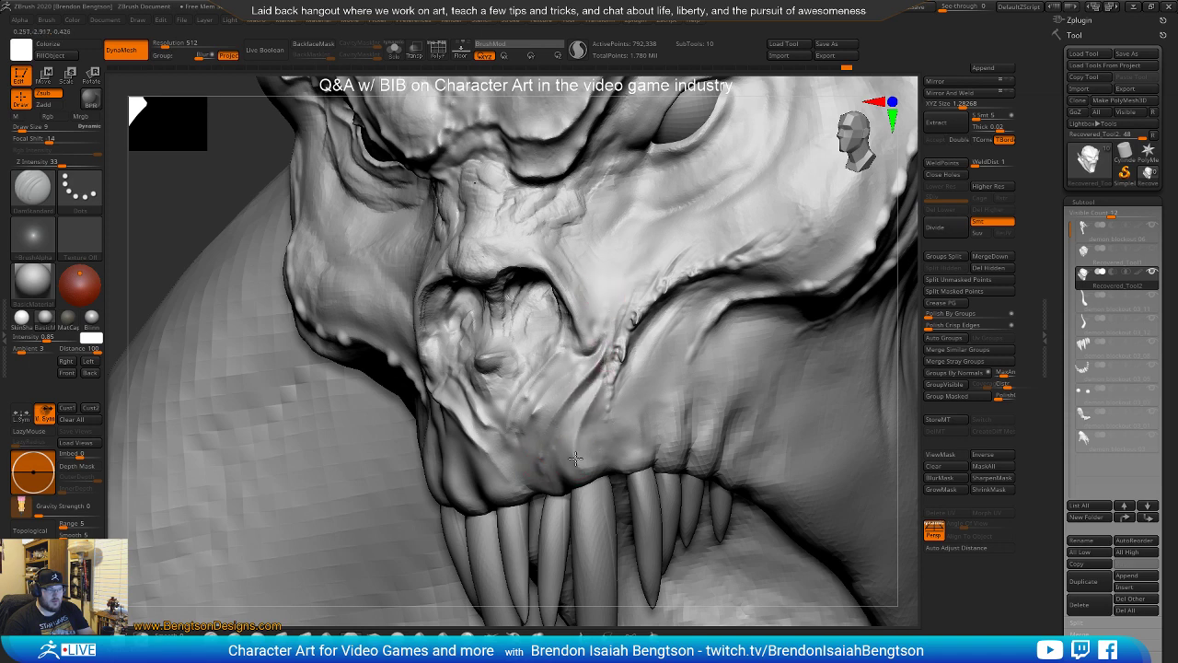
Carve deep folds from the outer nostril and cheek ridge down to the gum line above the teeth with DamStandard
key("f")
left_click_drag(866, 281, 872, 242, "alt")
mouse_move(758, 430)
left_mouse_down()
mouse_move(730, 423)
mouse_move(741, 428)
mouse_move(765, 276)
mouse_move(770, 439)
left_mouse_up()
mouse_move(799, 339)
left_mouse_down()
mouse_move(807, 376)
mouse_move(794, 399)
mouse_move(808, 307)
mouse_move(783, 344)
mouse_move(763, 337)
mouse_move(762, 398)
mouse_move(773, 352)
mouse_move(799, 385)
mouse_move(780, 391)
mouse_move(782, 442)
left_mouse_up()
left_click_drag(410, 310, 447, 366)
left_click_drag(782, 373, 843, 368)
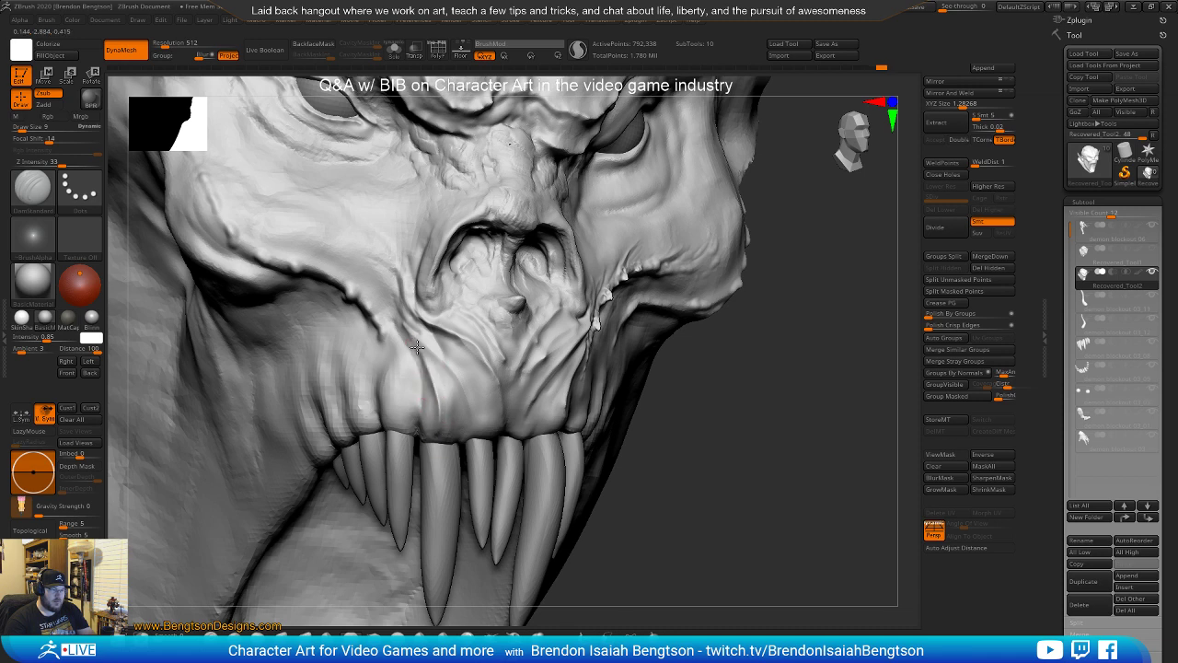
right_click_drag(723, 415, 587, 387)
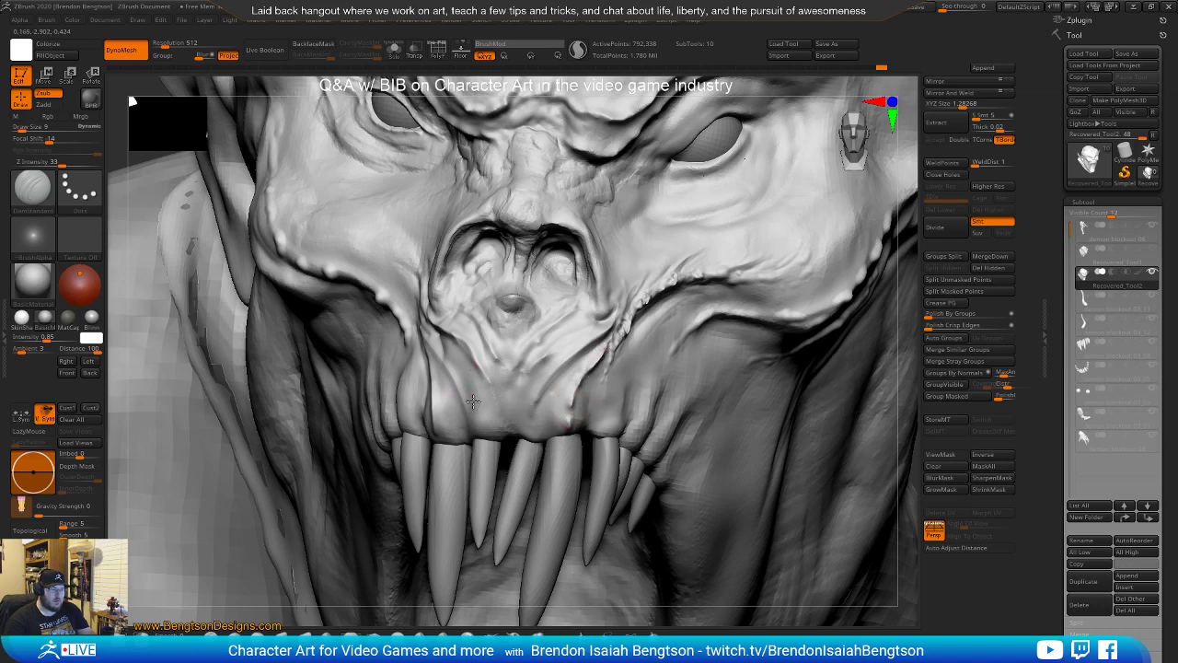
right_click_drag(464, 397, 442, 421)
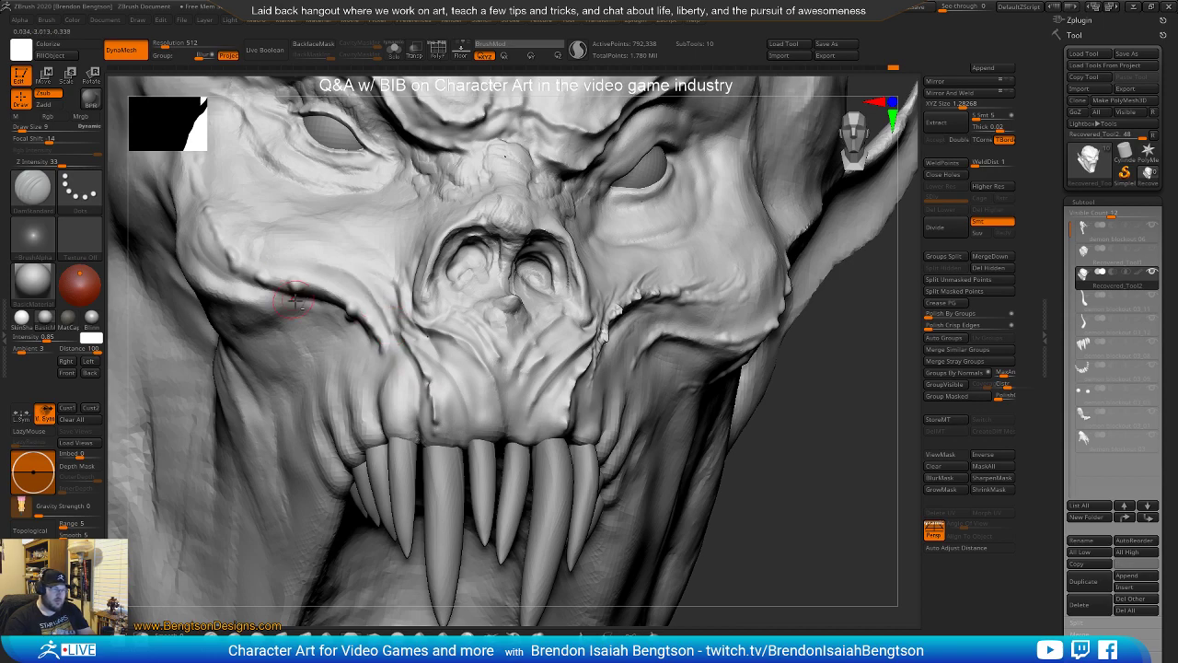
Carve long folds across the side of the upper lip, from beneath the cheek ridge down to the side teeth, with DamStandard
mouse_move(823, 489)
left_mouse_down()
mouse_move(819, 471)
mouse_move(819, 526)
mouse_move(789, 512)
mouse_move(626, 368)
left_mouse_up()
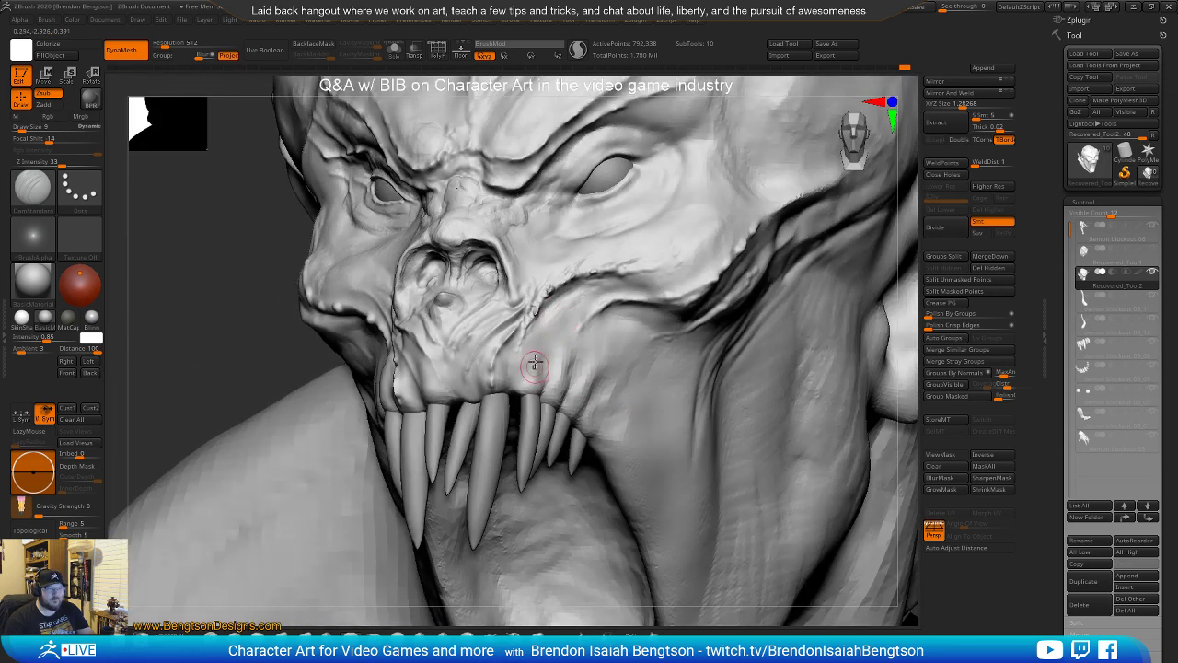
left_click_drag(541, 336, 528, 372)
left_click_drag(566, 319, 532, 395)
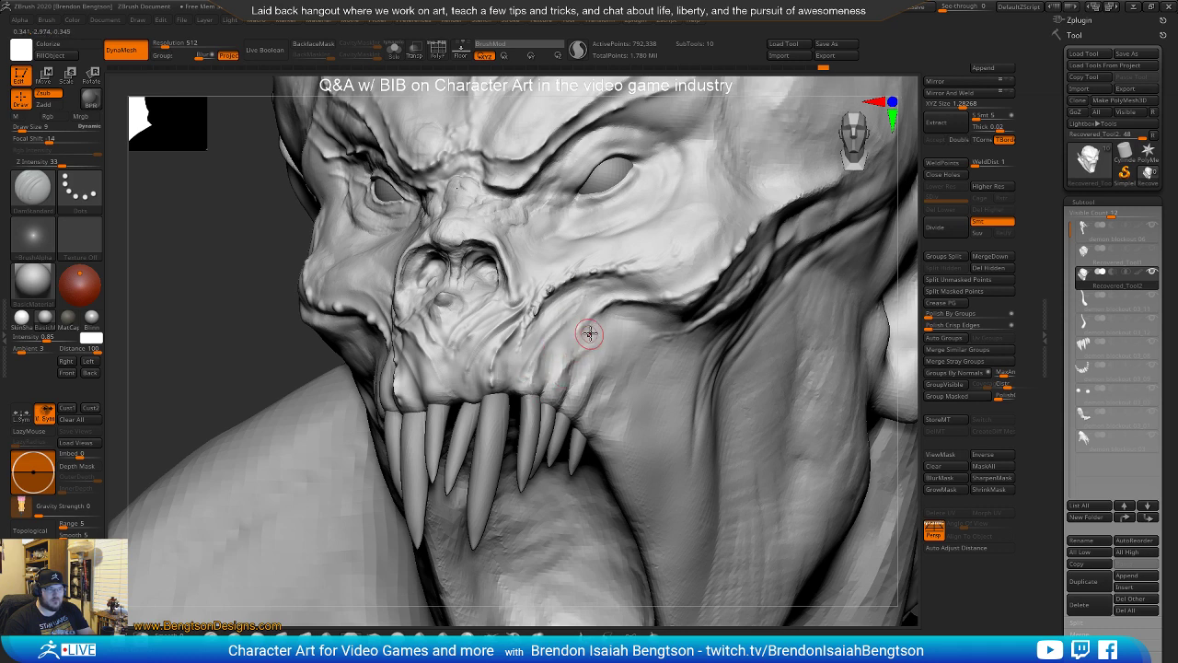
key("space")
mouse_move(592, 337)
left_mouse_down()
mouse_move(611, 338)
mouse_move(589, 399)
mouse_move(598, 420)
left_mouse_up()
left_click_drag(641, 371, 596, 421)
left_click_drag(633, 376, 607, 399)
mouse_move(681, 335)
left_mouse_down()
mouse_move(597, 410)
mouse_move(644, 349)
mouse_move(614, 370)
left_mouse_up()
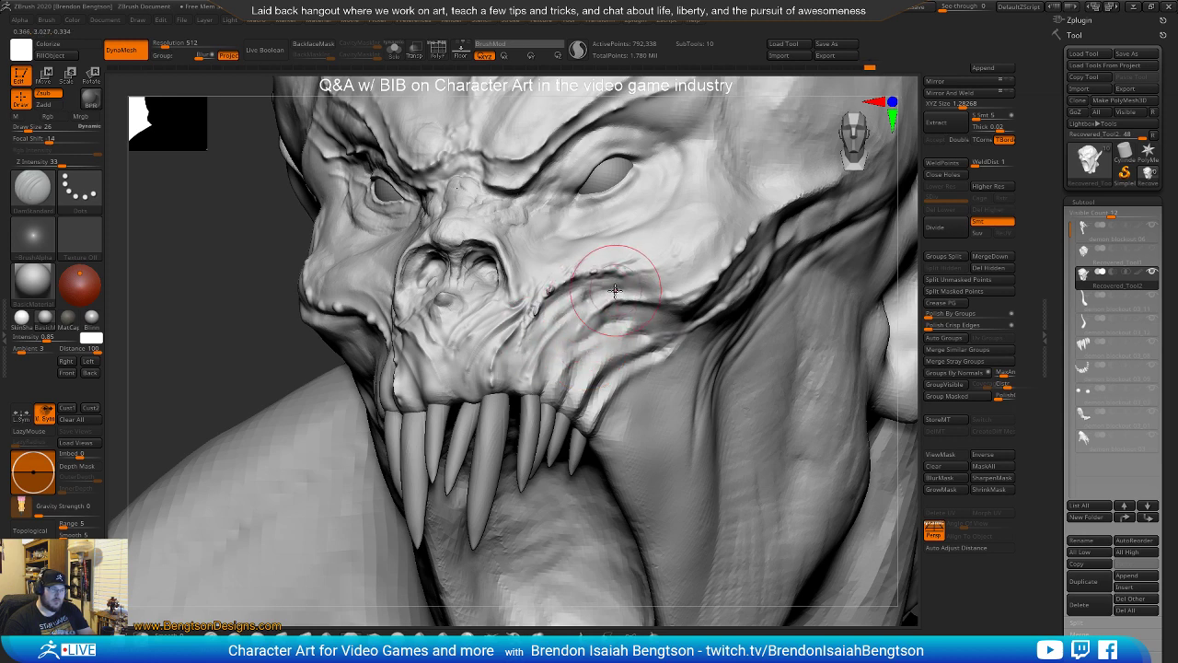
Carve a crease into the skin at the inner corner of the eye with DamStandard
right_click_drag(601, 347, 598, 390, "ctrl")
mouse_move(585, 435)
right_mouse_down()
mouse_move(581, 349)
mouse_move(582, 409)
right_mouse_up()
key("space")
left_click_drag(659, 372, 648, 372)
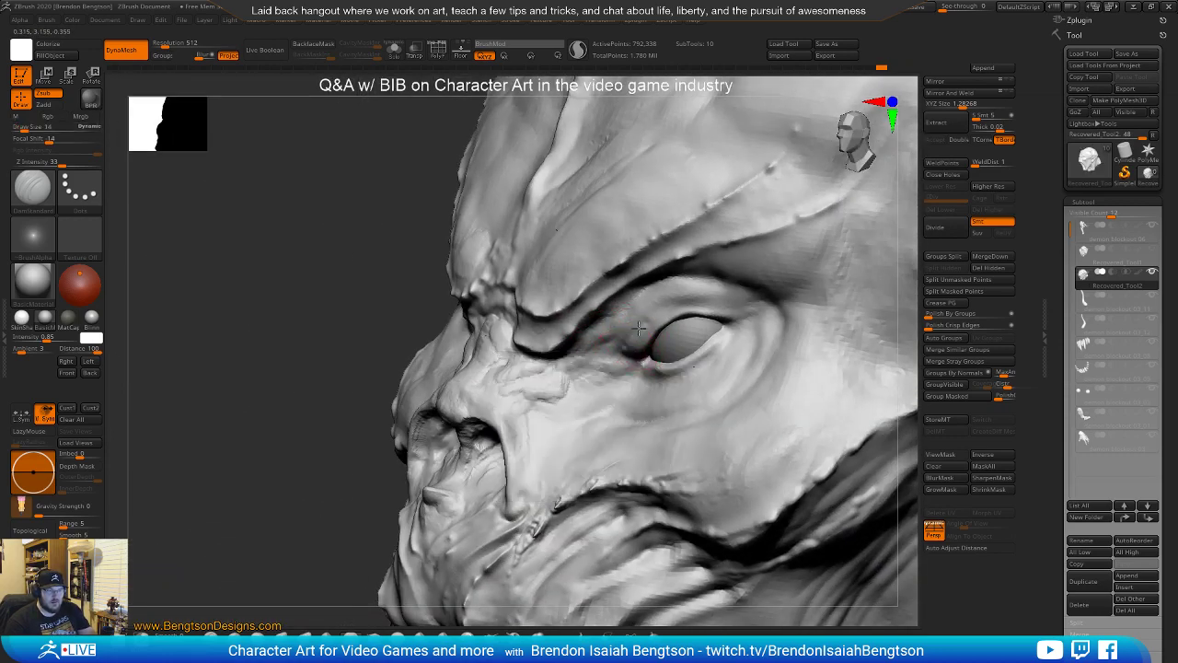
Reshape the upper eyelid edge and eye opening with Move Topological at draw sizes 23 and 12
mouse_move(644, 360)
right_mouse_down()
mouse_move(668, 319)
mouse_move(659, 368)
mouse_move(669, 365)
mouse_move(626, 332)
mouse_move(661, 274)
right_mouse_up()
key("space")
left_click(666, 276)
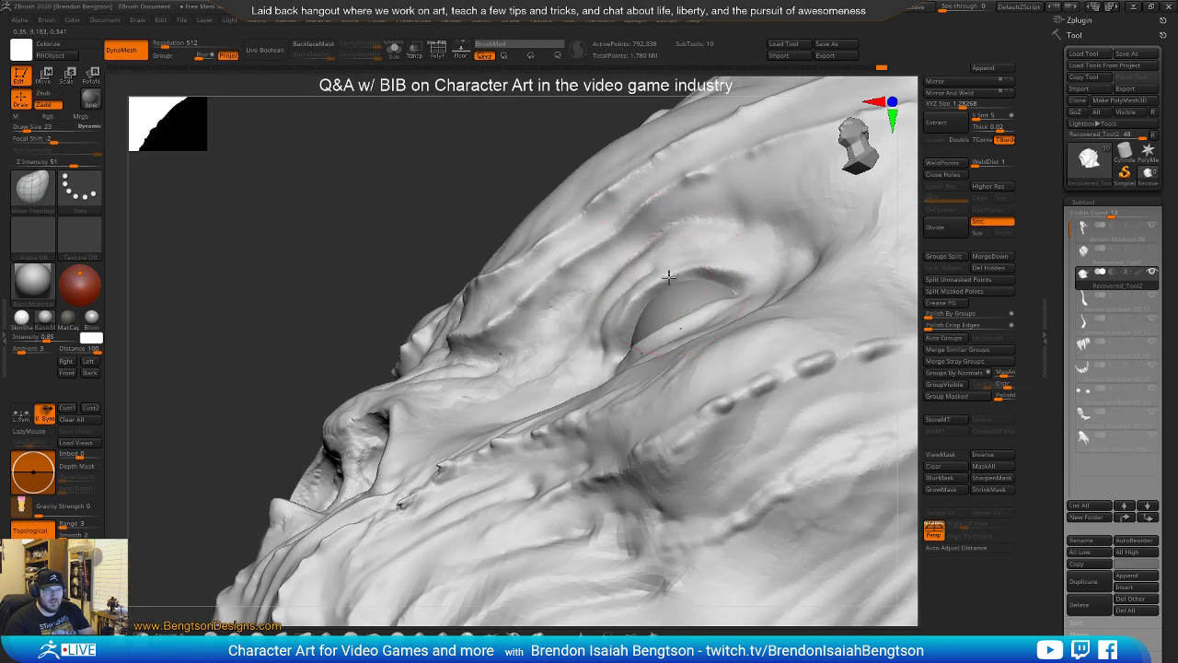
left_click_drag(699, 264, 734, 273)
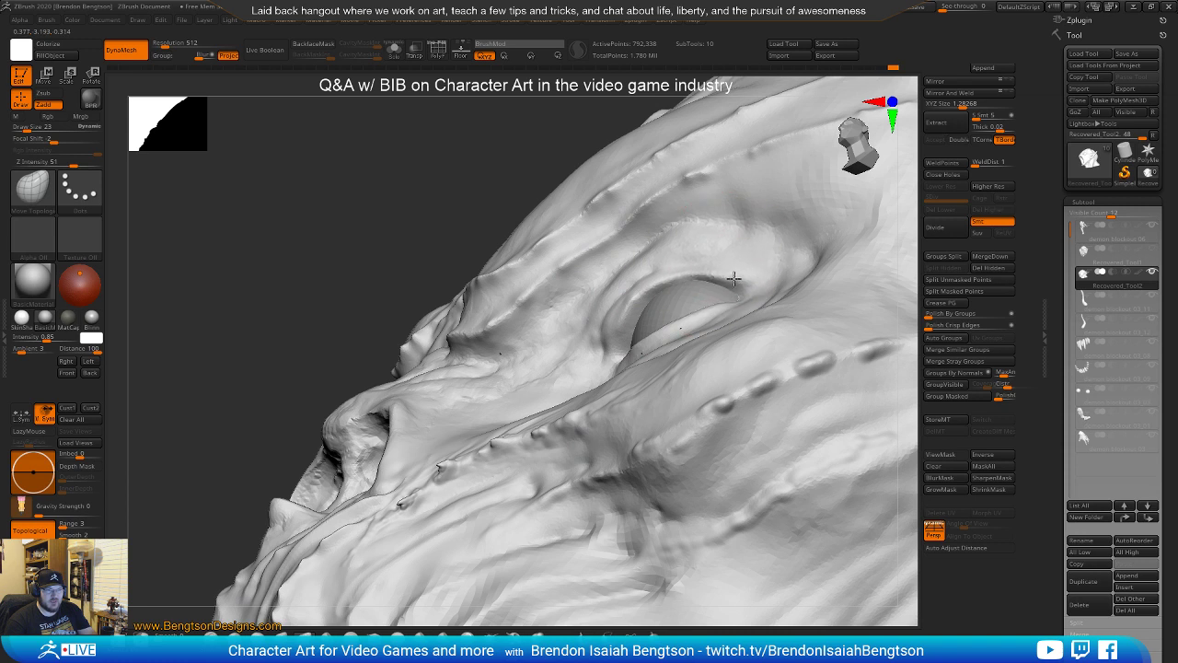
key("space")
left_click(624, 320)
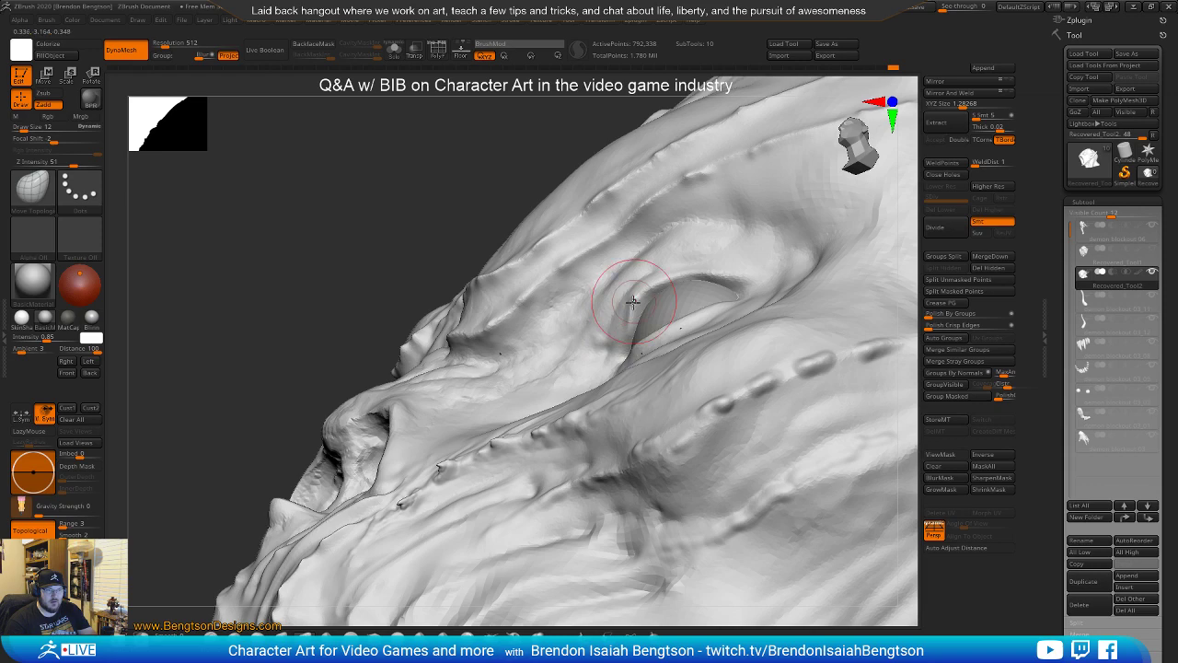
mouse_move(643, 305)
right_mouse_down()
mouse_move(694, 352)
mouse_move(709, 400)
right_mouse_up()
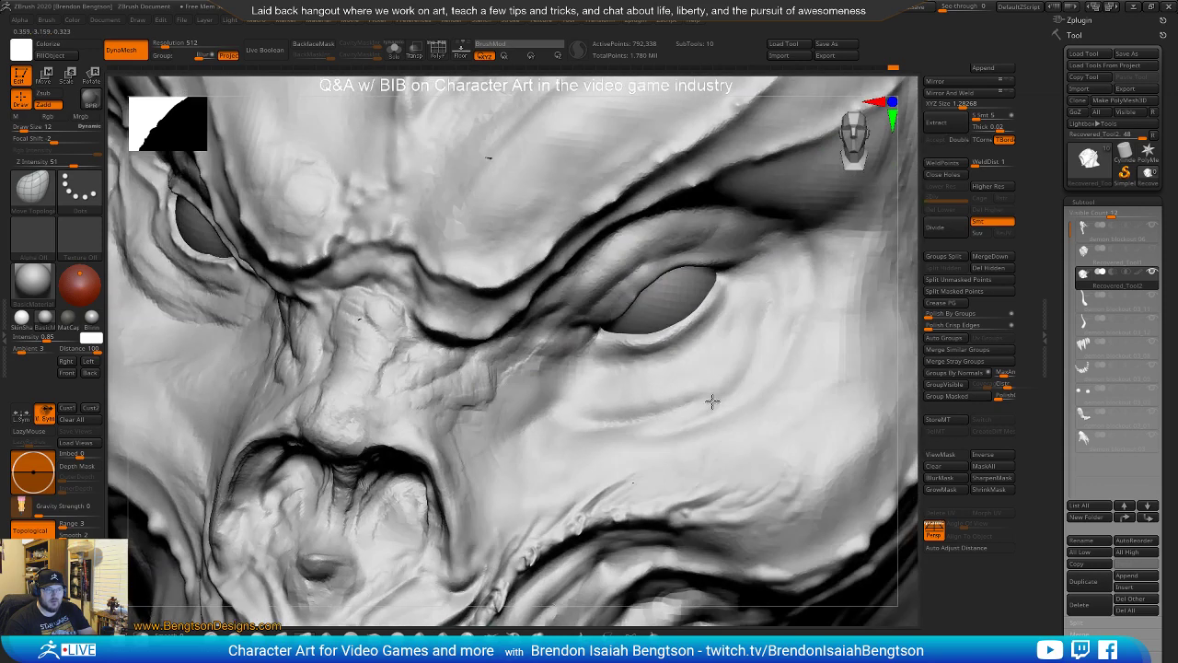
right_click_drag(650, 370, 639, 353)
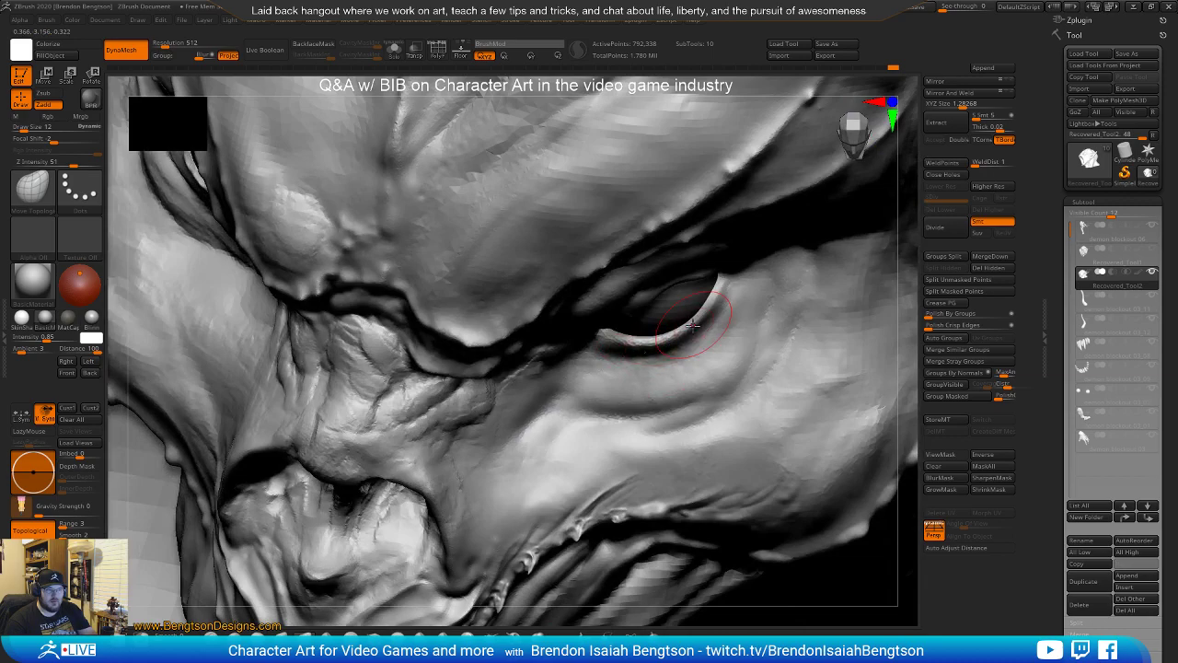
right_click_drag(713, 304, 616, 310)
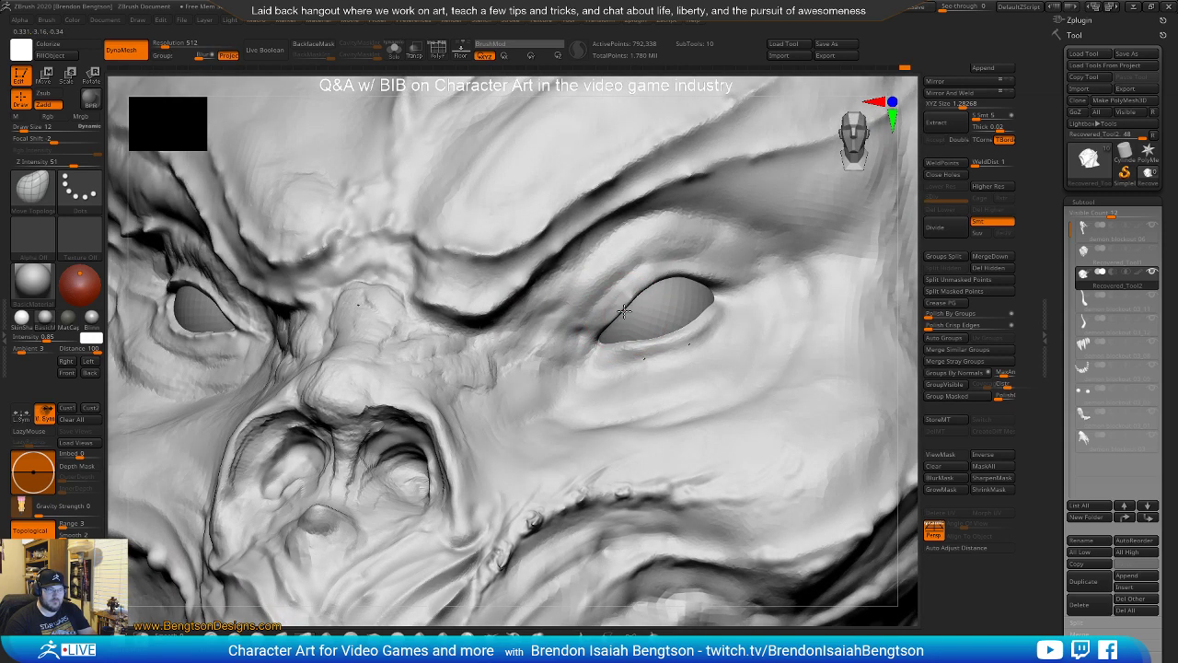
Carve sharp creases along the upper and lower eyelid rims and out past both eye corners with DamStandard at draw size 8
right_click_drag(725, 289, 701, 298)
key("b")
key("d")
key("s")
key("space")
key("space")
left_click_drag(645, 277, 628, 274)
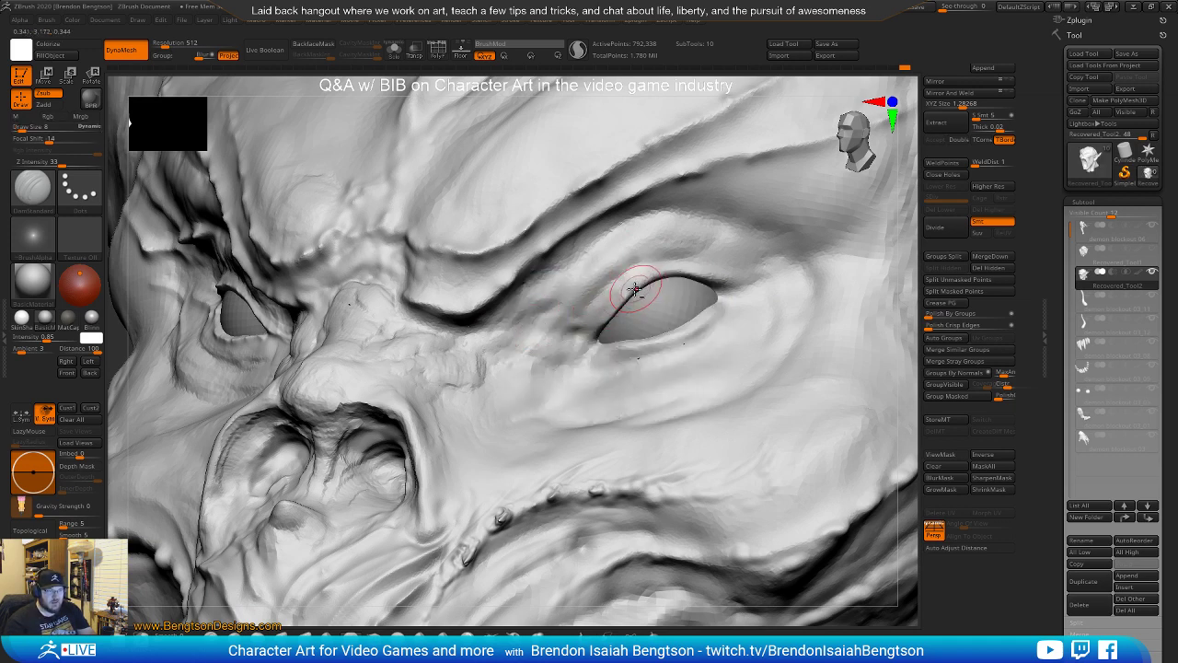
mouse_move(598, 333)
left_mouse_down()
mouse_move(589, 344)
mouse_move(640, 283)
left_mouse_up()
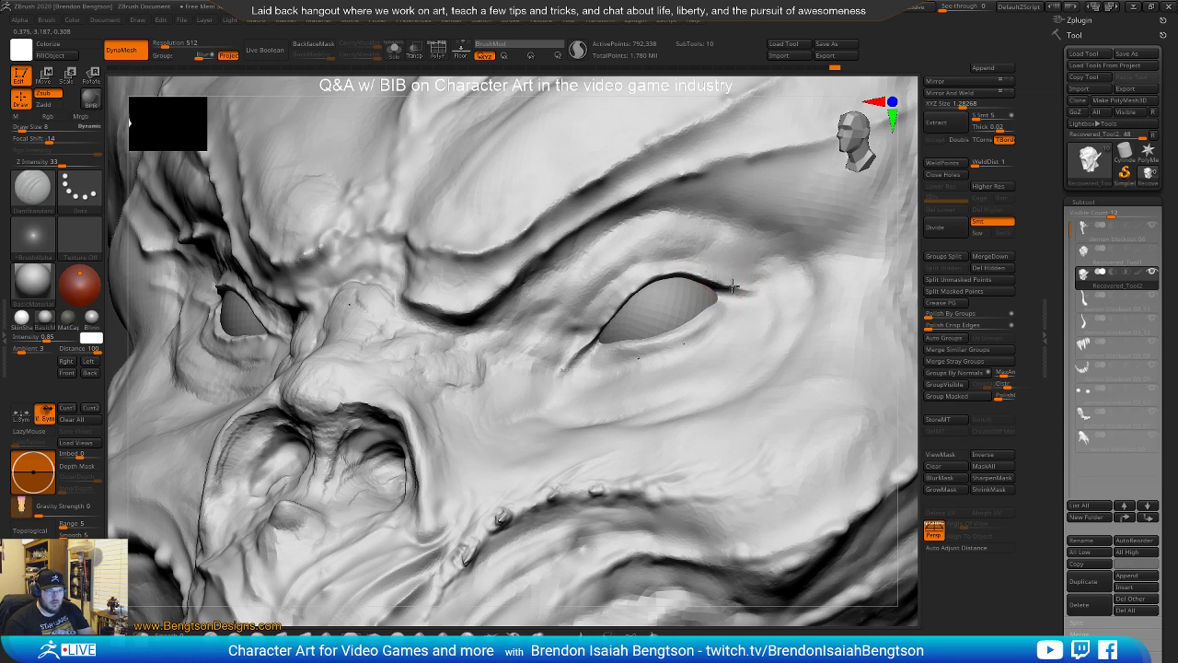
left_click_drag(723, 303, 645, 343)
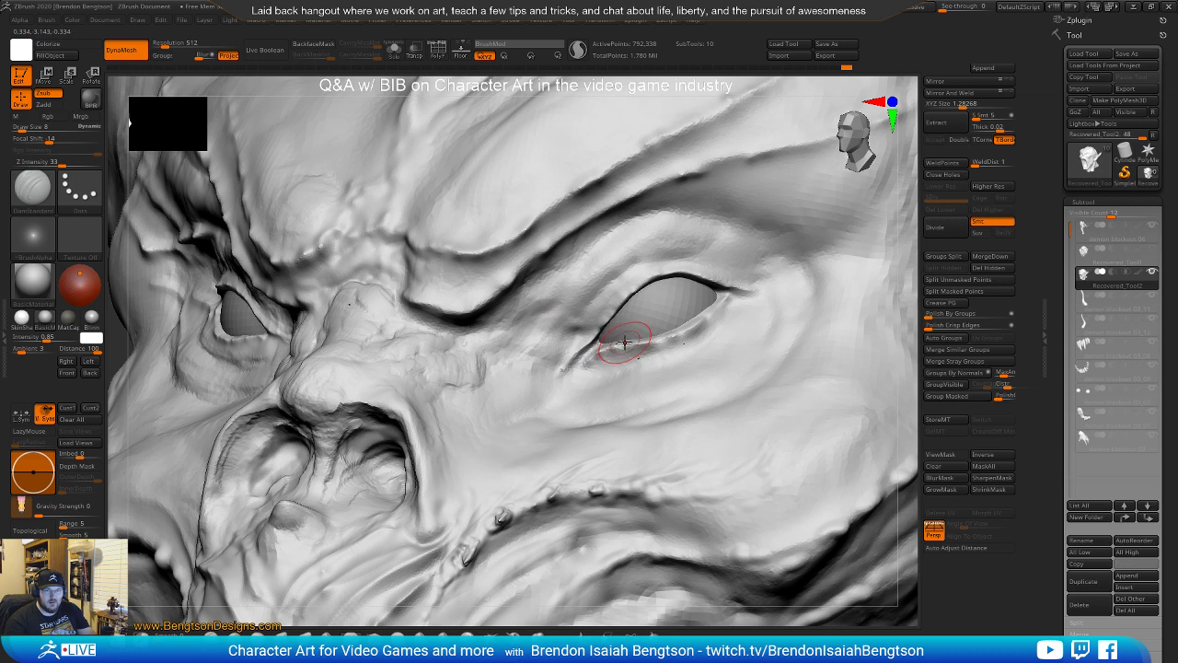
mouse_move(601, 340)
left_mouse_down()
mouse_move(599, 350)
mouse_move(626, 336)
left_mouse_up()
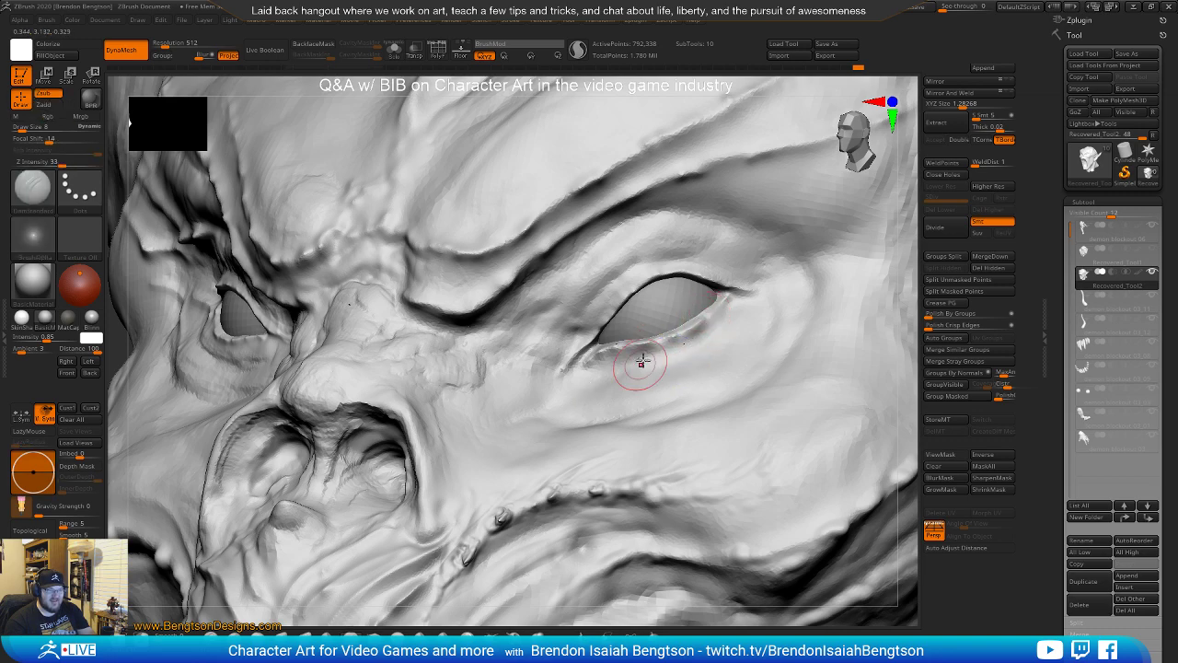
mouse_move(647, 387)
right_mouse_down()
mouse_move(664, 409)
mouse_move(650, 375)
mouse_move(626, 397)
mouse_move(640, 397)
mouse_move(634, 447)
mouse_move(259, 353)
right_mouse_up()
key("b")
key("c")
key("b")
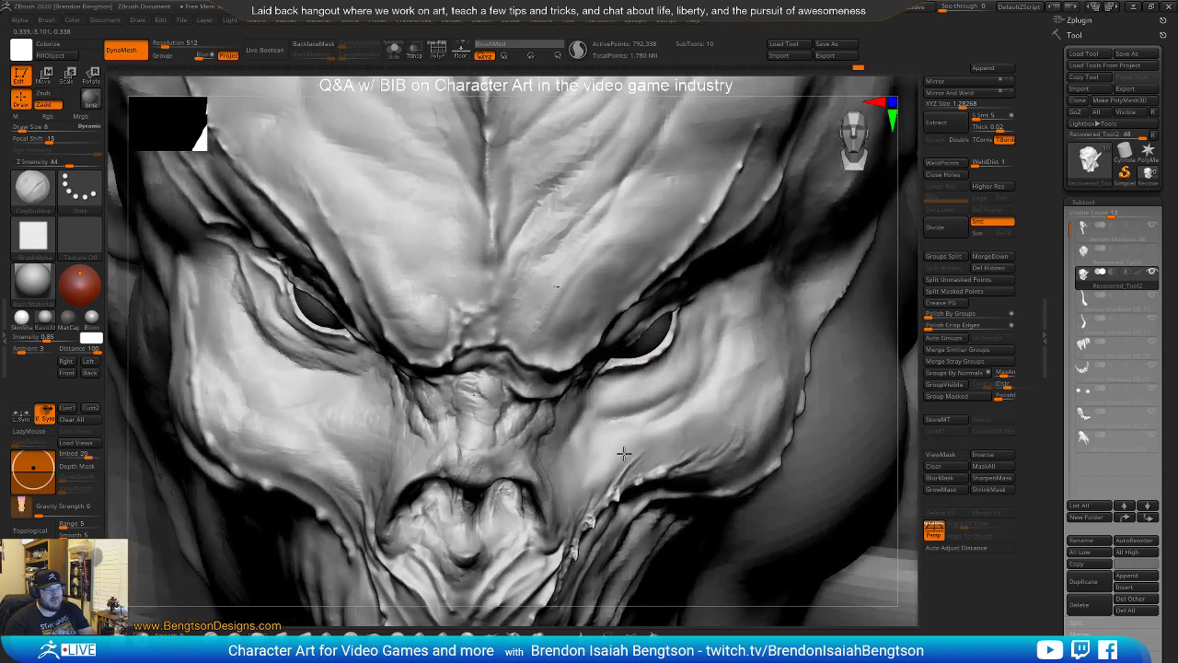
key("b")
key("d")
key("s")
key("space")
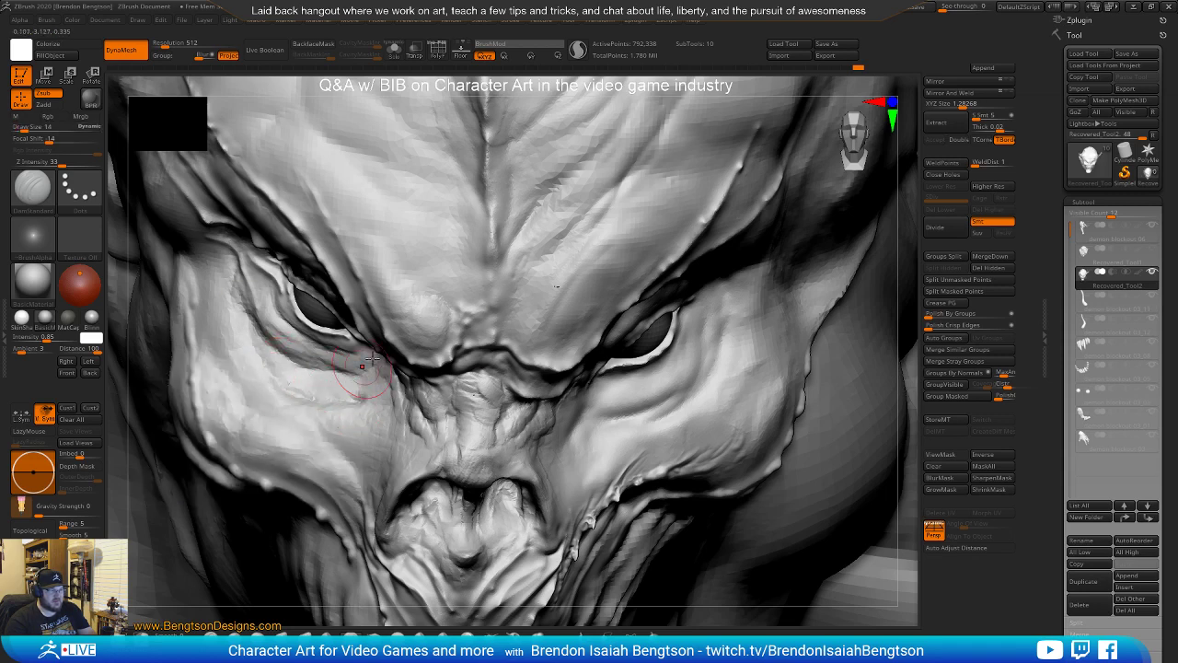
Adjust the eyelid shape near the inner eye corner with Move Topological at draw size 21
mouse_move(341, 392)
right_mouse_down()
mouse_move(642, 405)
mouse_move(635, 338)
mouse_move(617, 343)
right_mouse_up()
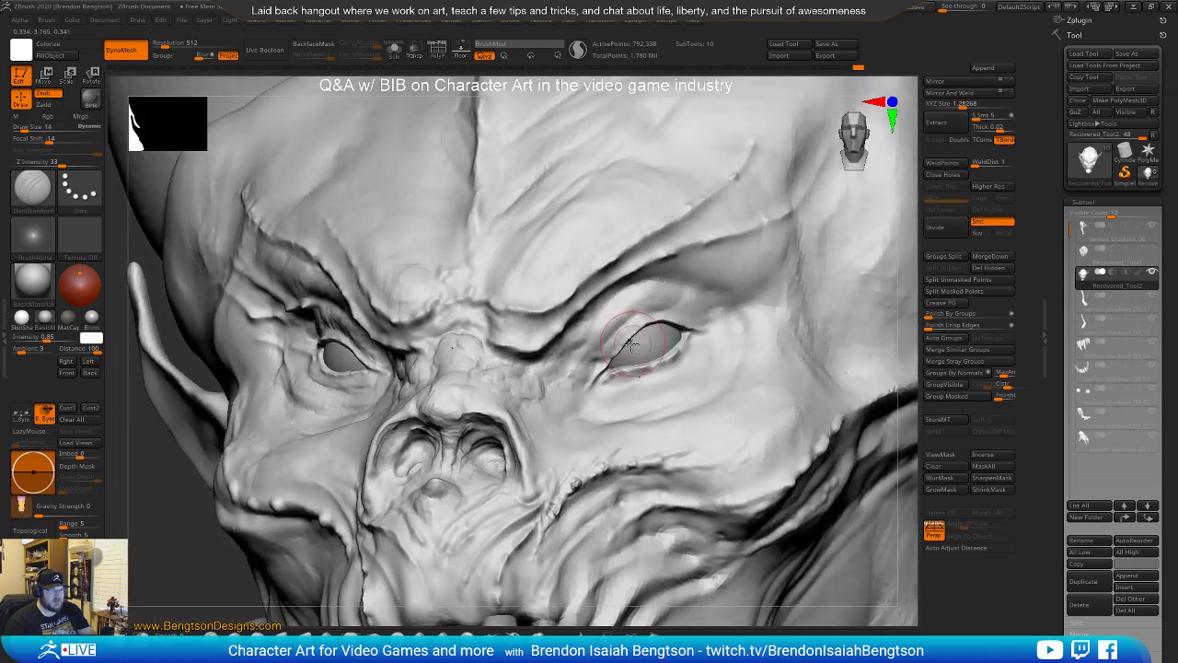
key("space")
left_click_drag(616, 356, 618, 359)
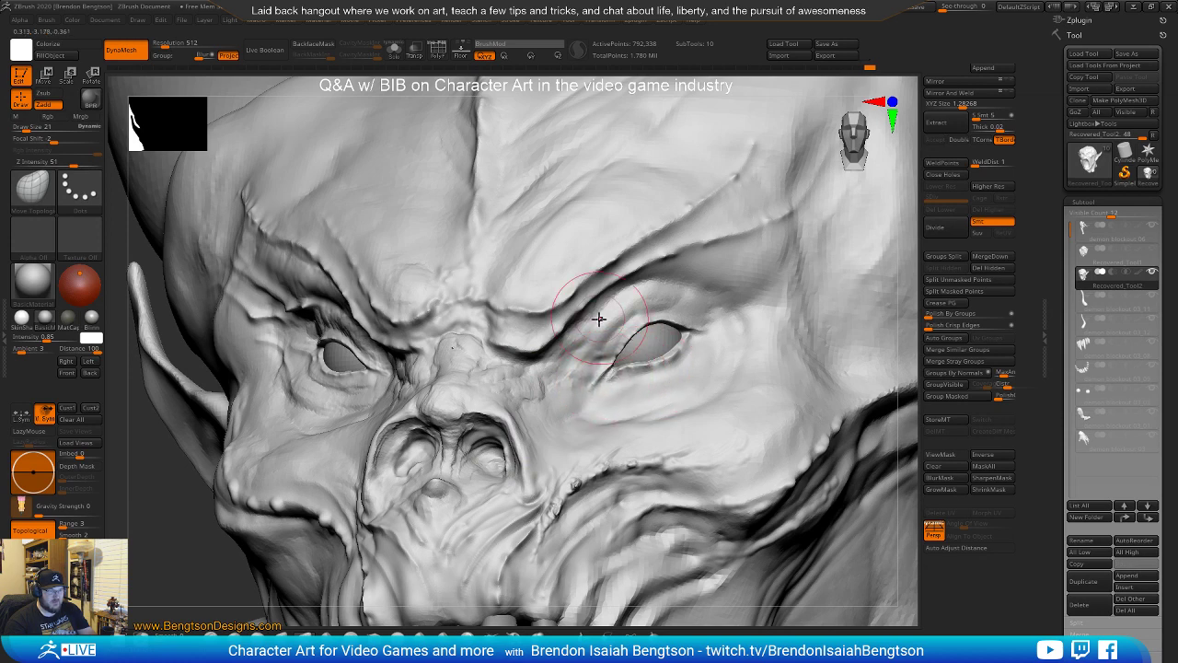
Review the full figure's silhouette and the proportions of the face and open mouth
key("f")
right_click_drag(684, 276, 748, 341)
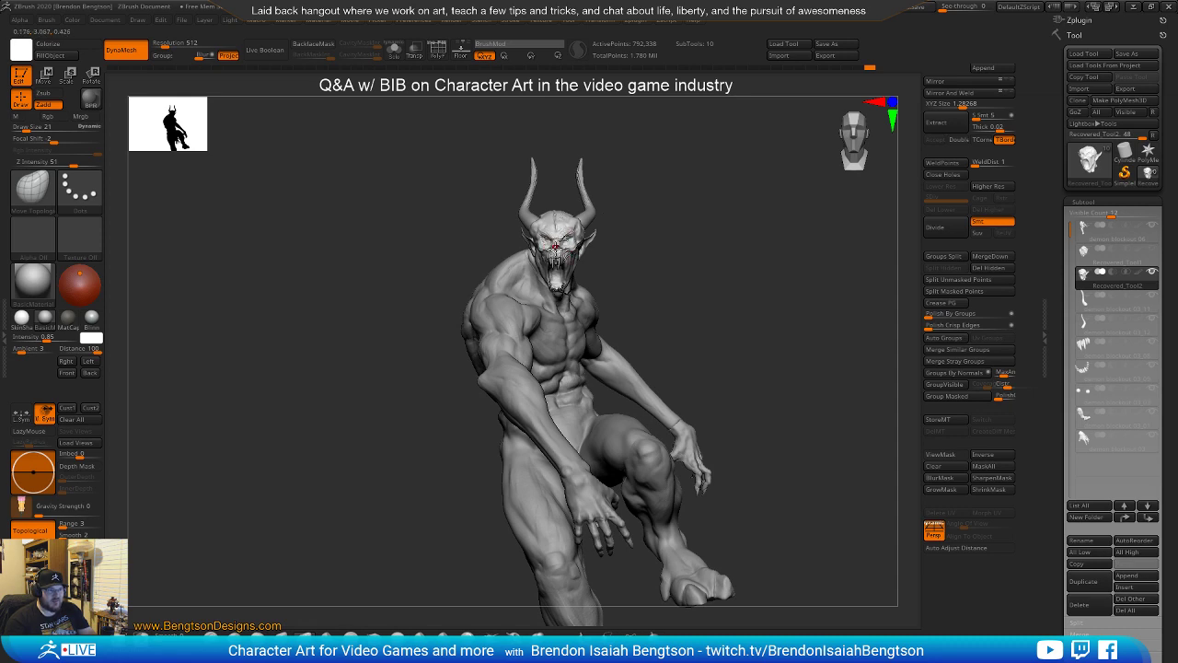
right_click_drag(755, 249, 725, 435)
right_click_drag(799, 308, 804, 411, "ctrl")
right_click_drag(862, 312, 858, 321, "ctrl")
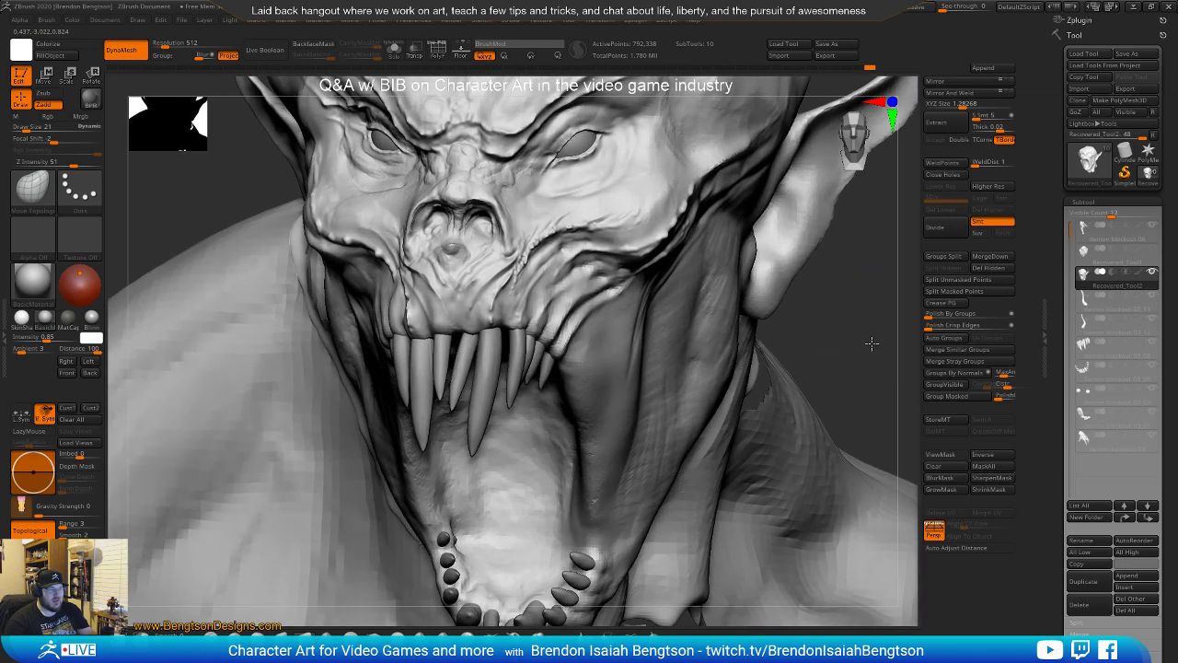
right_click_drag(833, 267, 828, 345, "alt")
right_click_drag(465, 375, 504, 361)
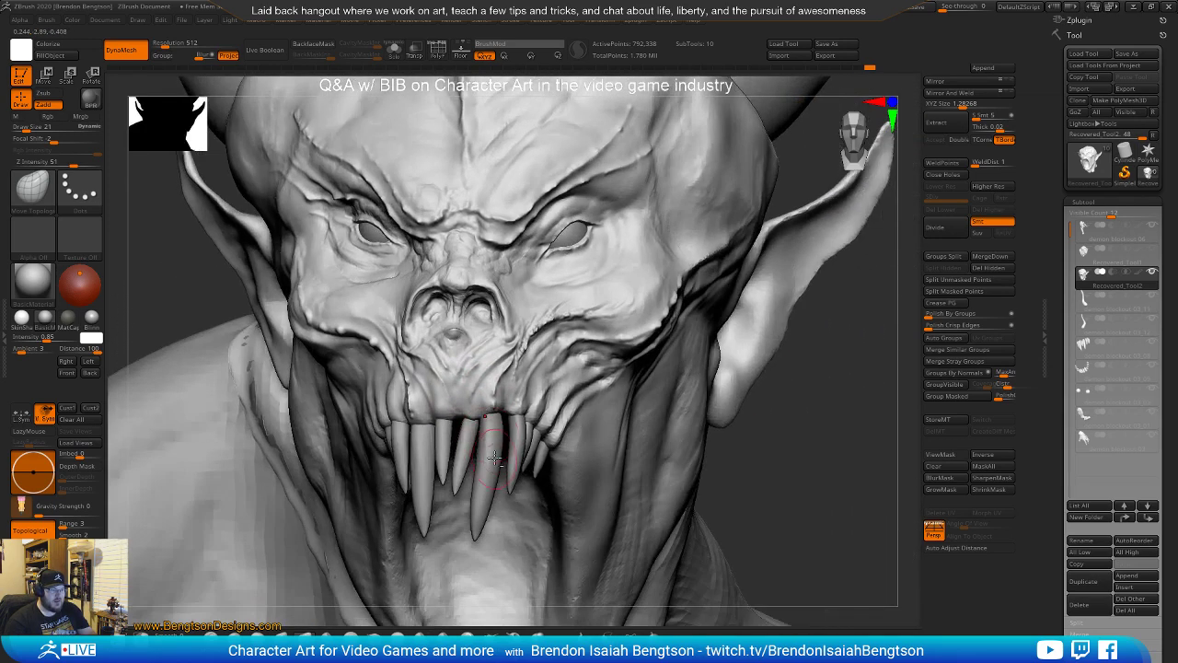
Activate the upper teeth subtool with its polygroups shown, isolate the large front fang with a mask, and move it up into the gum
left_click(491, 429, "alt")
key("space")
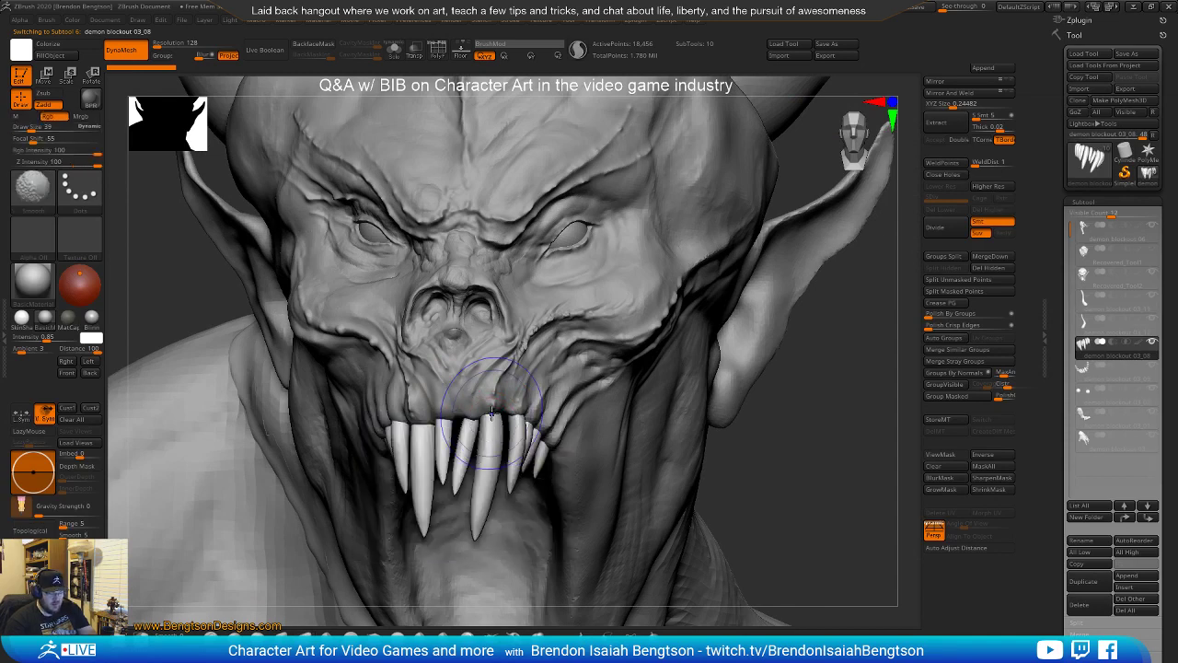
key("shift+f")
key("w")
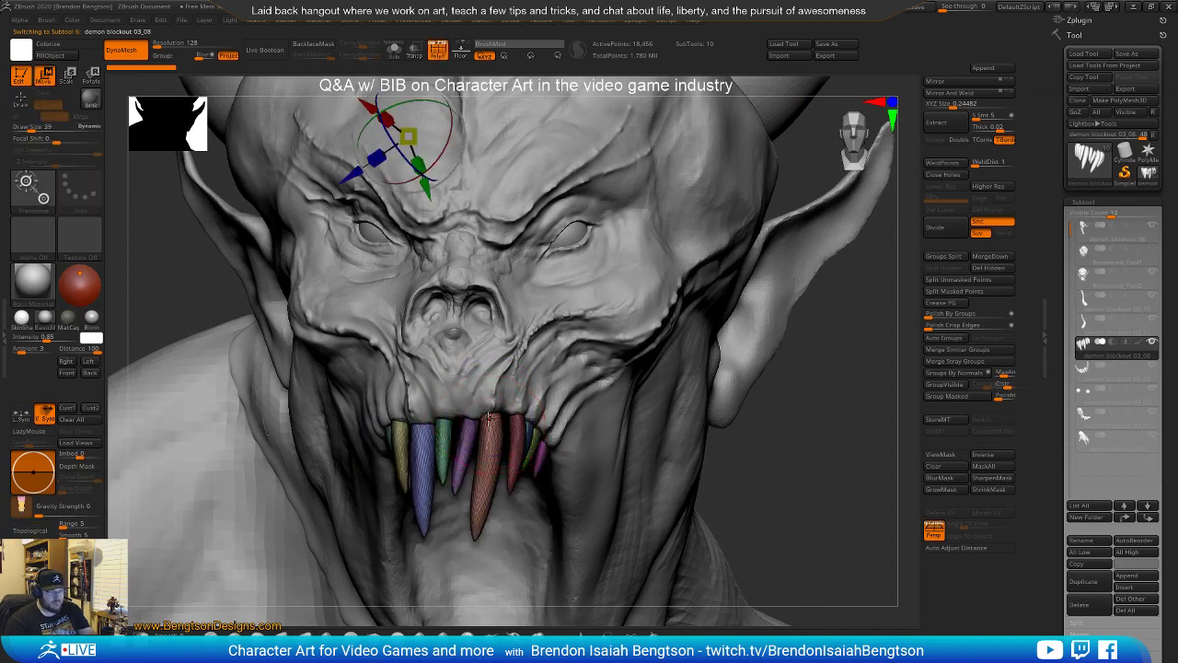
left_click(490, 443)
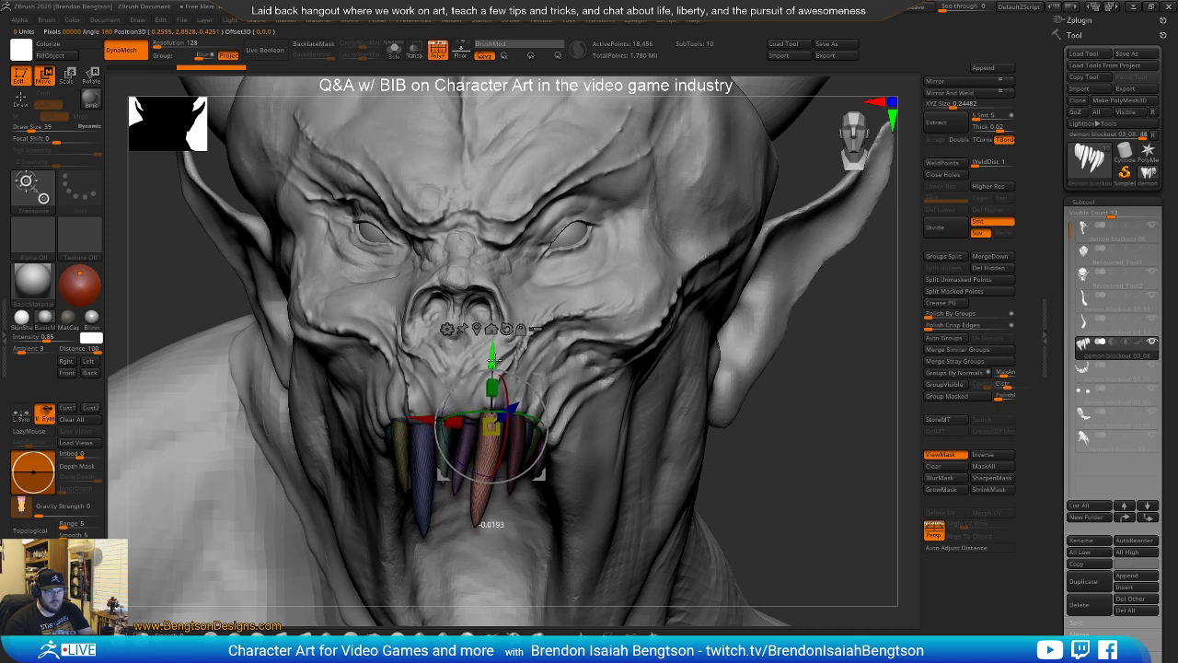
mouse_move(482, 432)
right_mouse_down()
mouse_move(589, 425)
mouse_move(475, 413)
mouse_move(476, 428)
right_mouse_up()
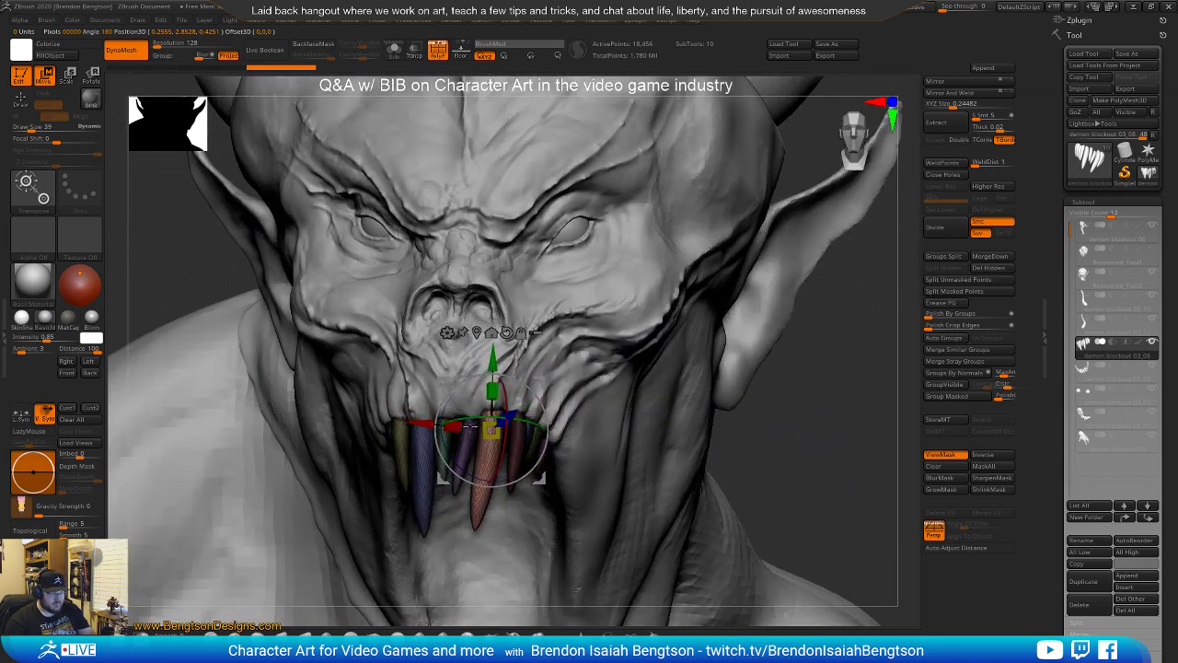
key("q")
Activate the body subtool, append a sphere to the tool, and make the sphere the active subtool
mouse_move(739, 377)
right_mouse_down("ctrl")
mouse_move(779, 208)
mouse_move(723, 392)
mouse_move(761, 399)
mouse_move(742, 329)
right_mouse_up("ctrl")
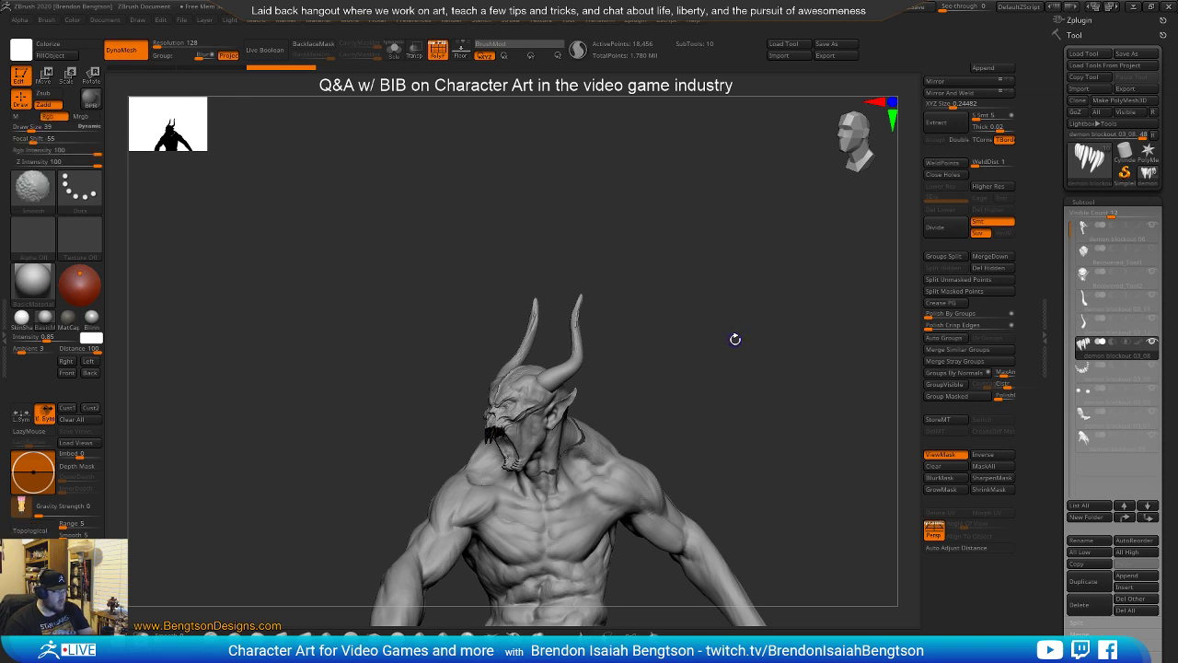
mouse_move(733, 337)
right_mouse_down("ctrl")
mouse_move(734, 282)
mouse_move(749, 360)
mouse_move(784, 322)
mouse_move(679, 327)
mouse_move(705, 365)
mouse_move(739, 355)
right_mouse_up("ctrl")
left_click(542, 429, "alt")
right_click_drag(686, 292, 647, 309, "alt")
left_click(983, 68)
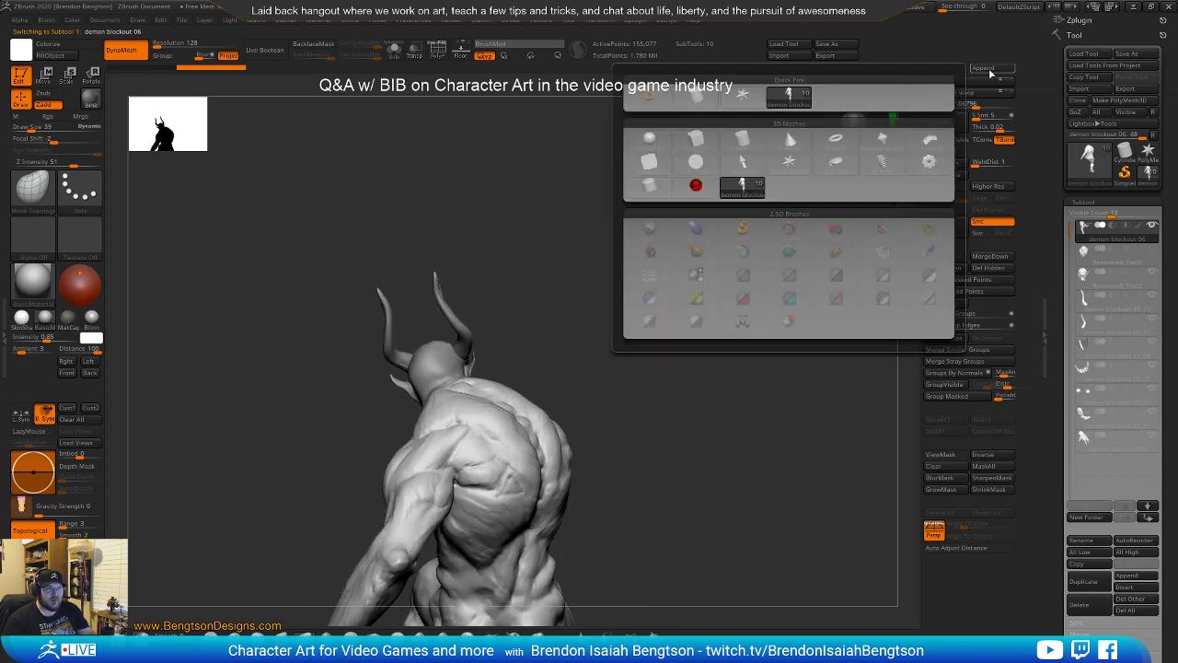
left_click(649, 138)
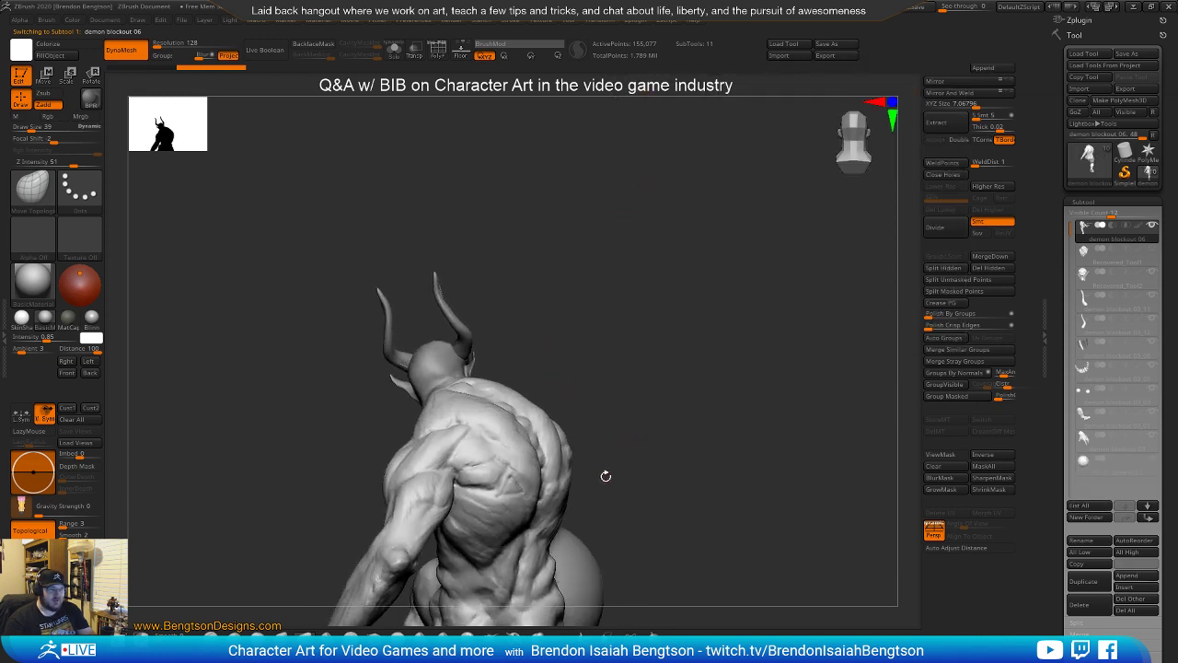
left_click(575, 552, "alt")
Scale the sphere down to an XYZ size of about 0.96 and place it against the creature's upper back
left_click_drag(647, 492, 651, 342, "alt")
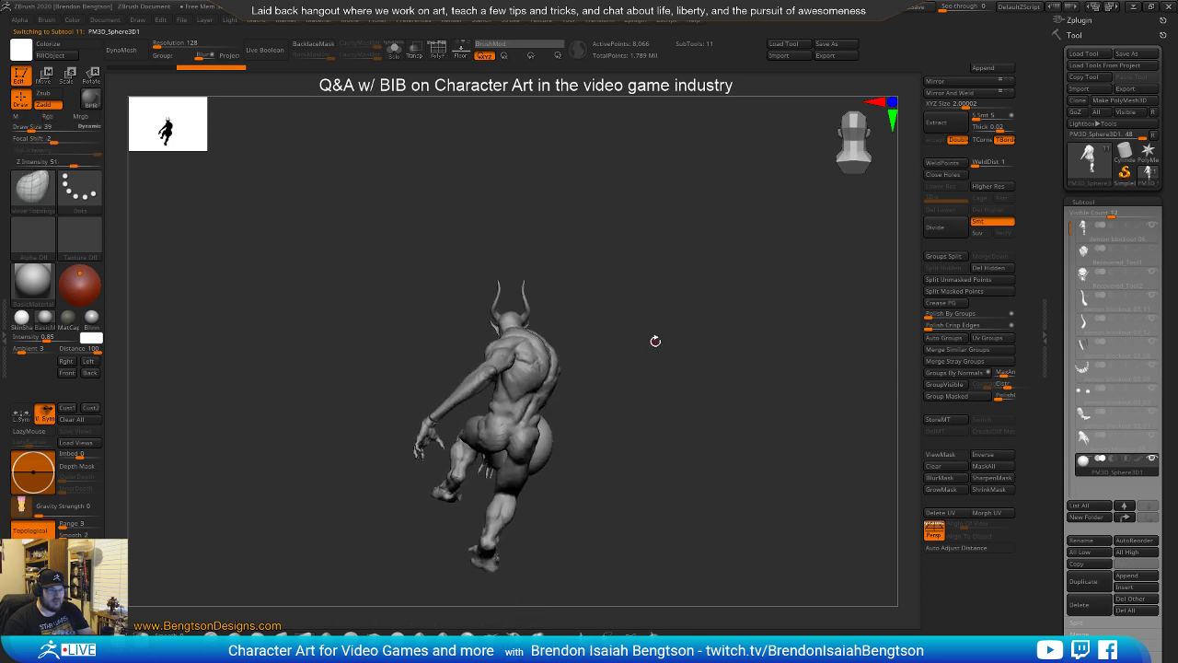
key("w")
right_click_drag(649, 344, 512, 290)
left_click_drag(652, 295, 669, 405, "shift")
left_click_drag(470, 336, 455, 355)
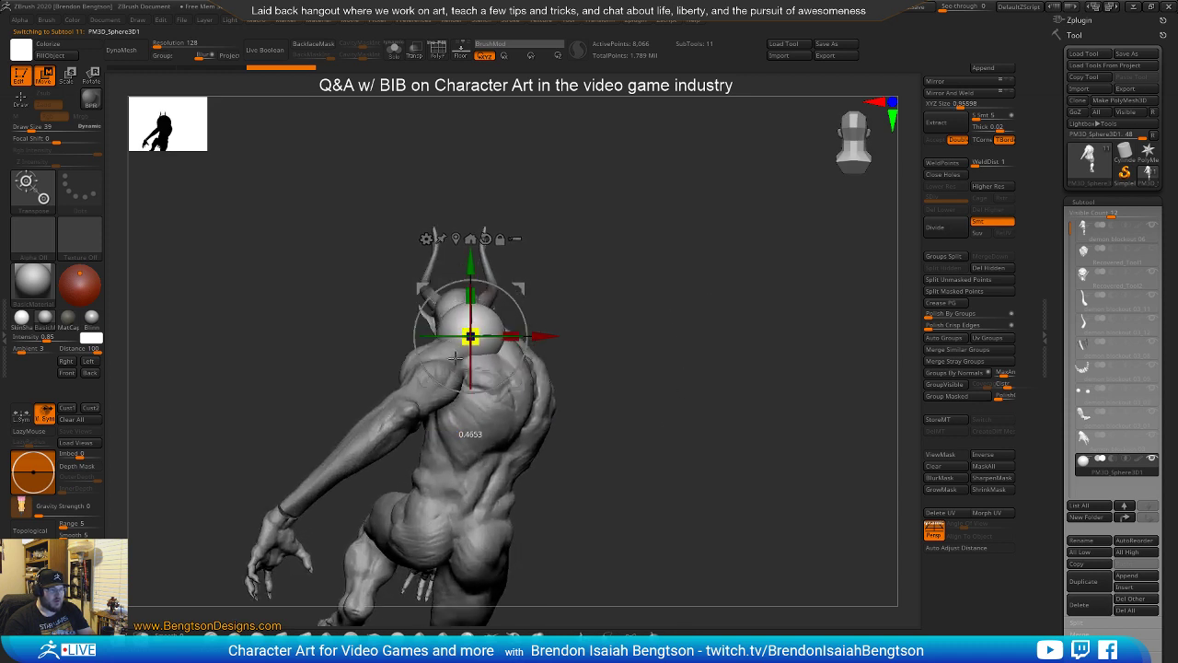
left_click_drag(518, 288, 705, 315)
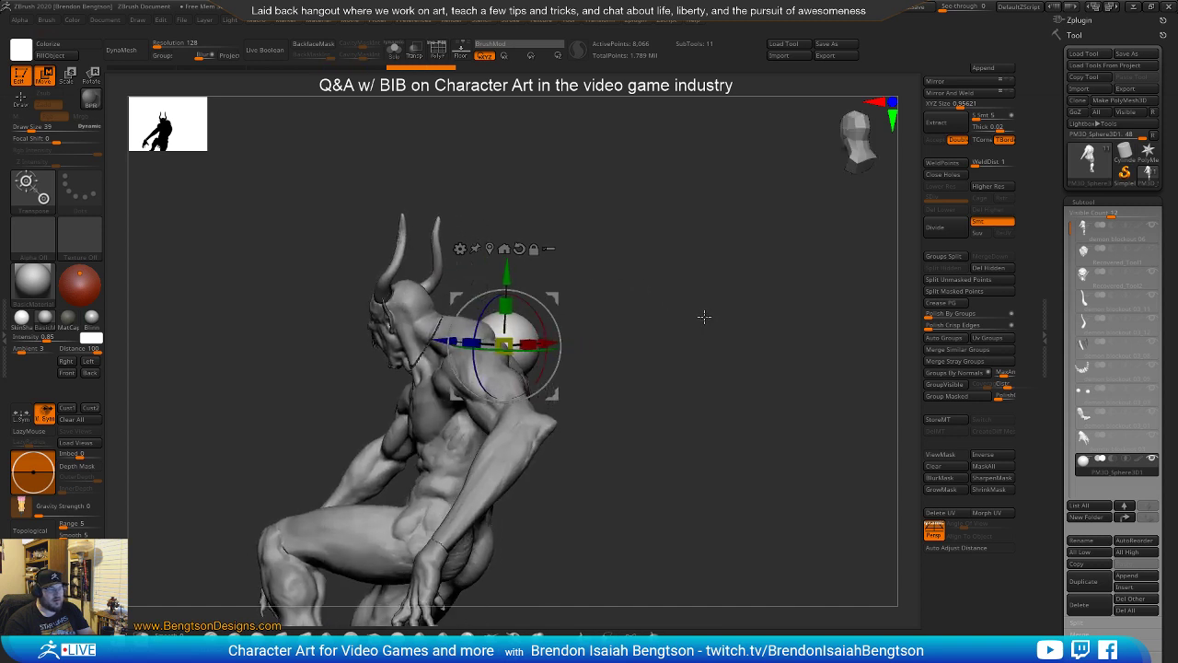
Stretch the sphere into a long, upright blade shape rising behind the shoulders with Move Topological at draw size 870
key("q")
key("space")
left_click_drag(548, 286, 567, 287)
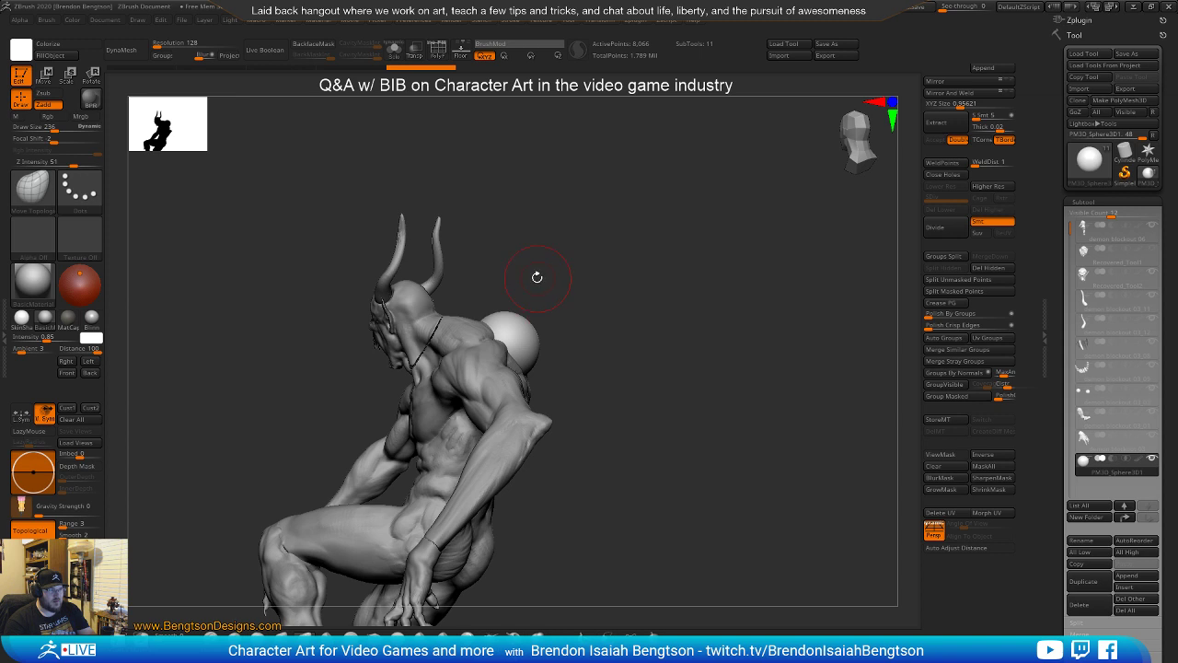
key("space")
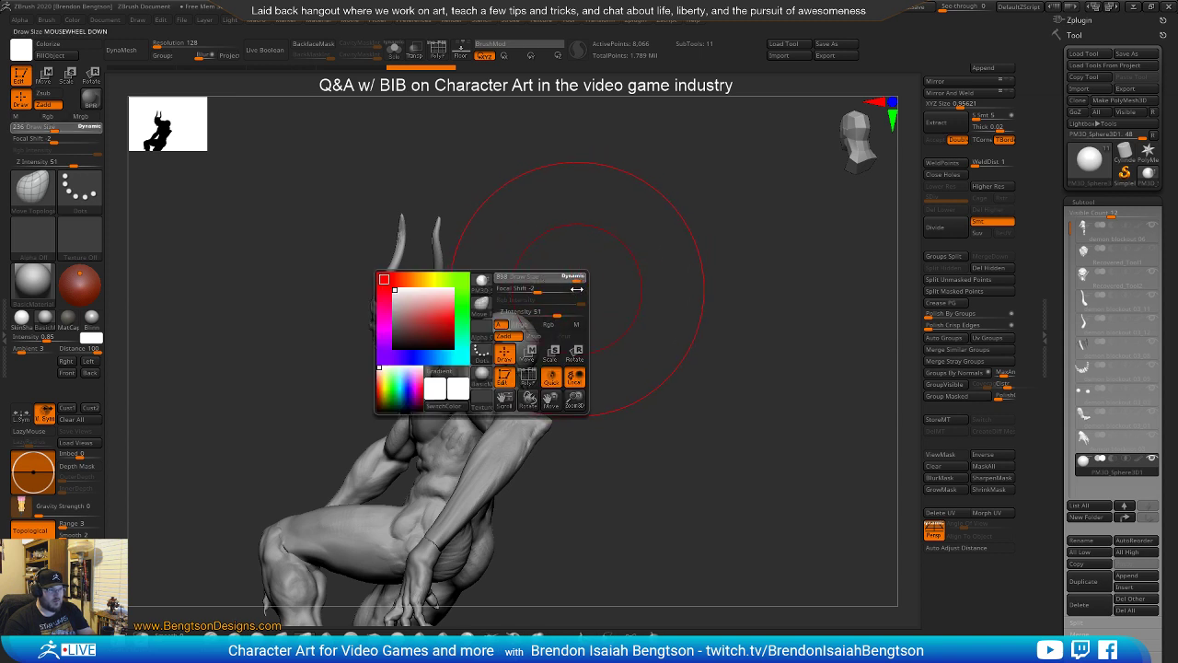
left_click_drag(578, 289, 574, 289)
left_click_drag(669, 140, 661, 107)
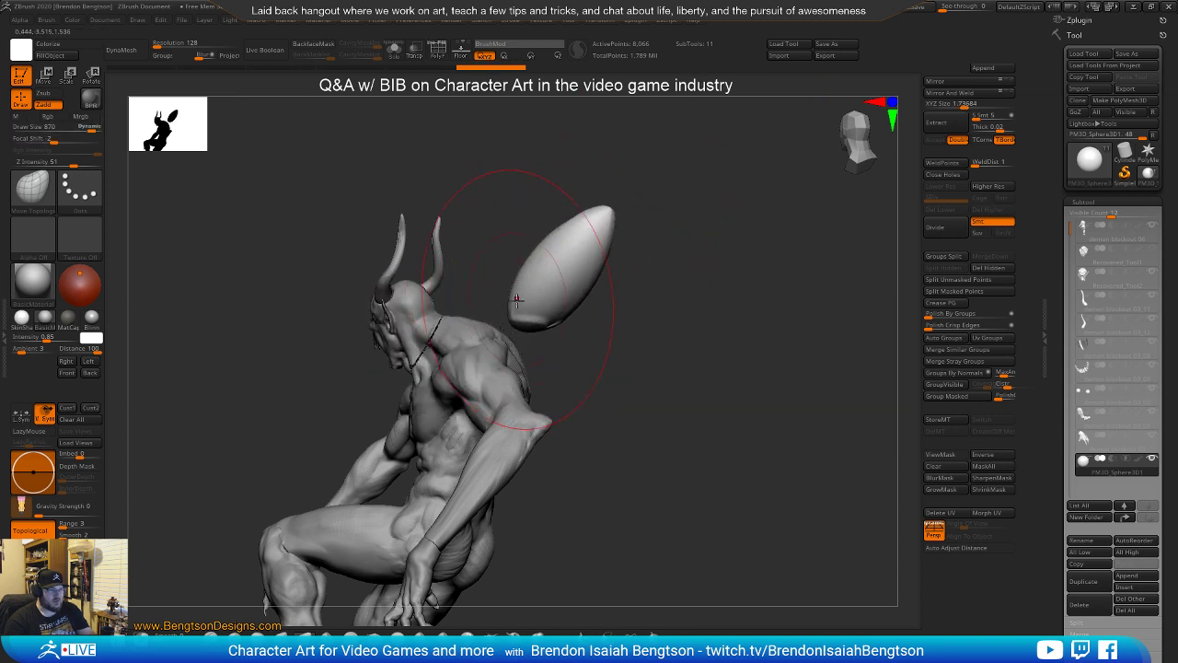
left_click_drag(489, 346, 488, 365)
mouse_move(625, 289)
left_mouse_down()
mouse_move(660, 345)
mouse_move(704, 349)
left_mouse_up()
left_click_drag(545, 228, 580, 174)
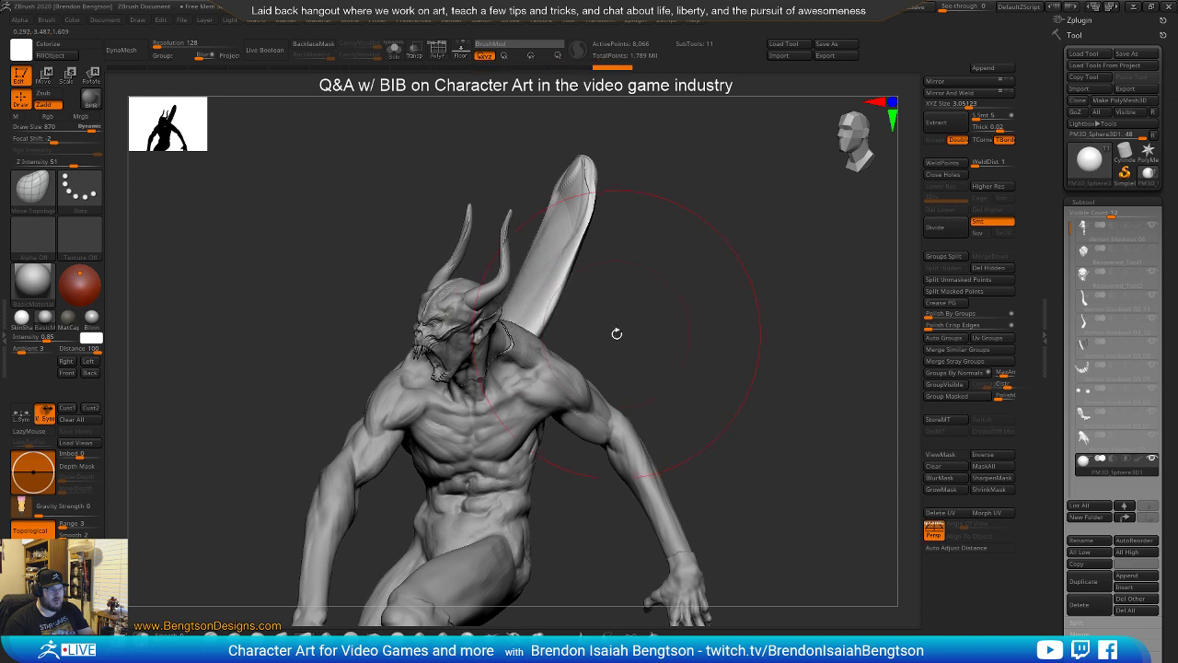
Bend the upper half of the blade shape backward into a broad, curved wing with Move Topological
left_click_drag(615, 329, 538, 314, "alt")
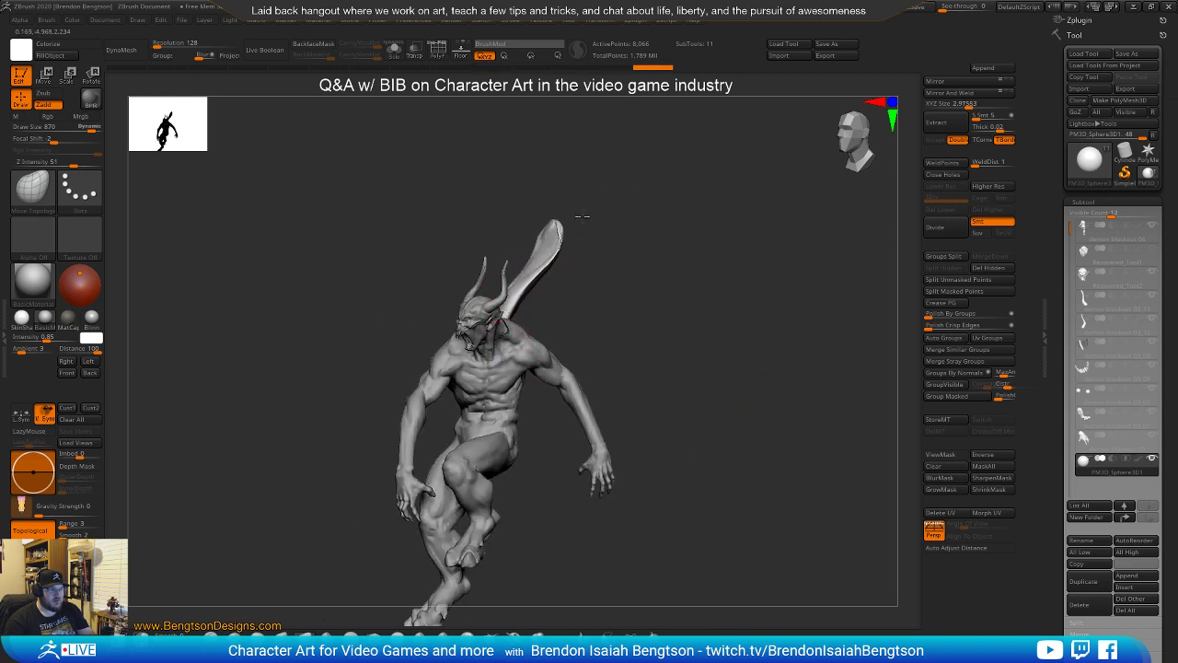
right_click_drag(631, 313, 555, 273)
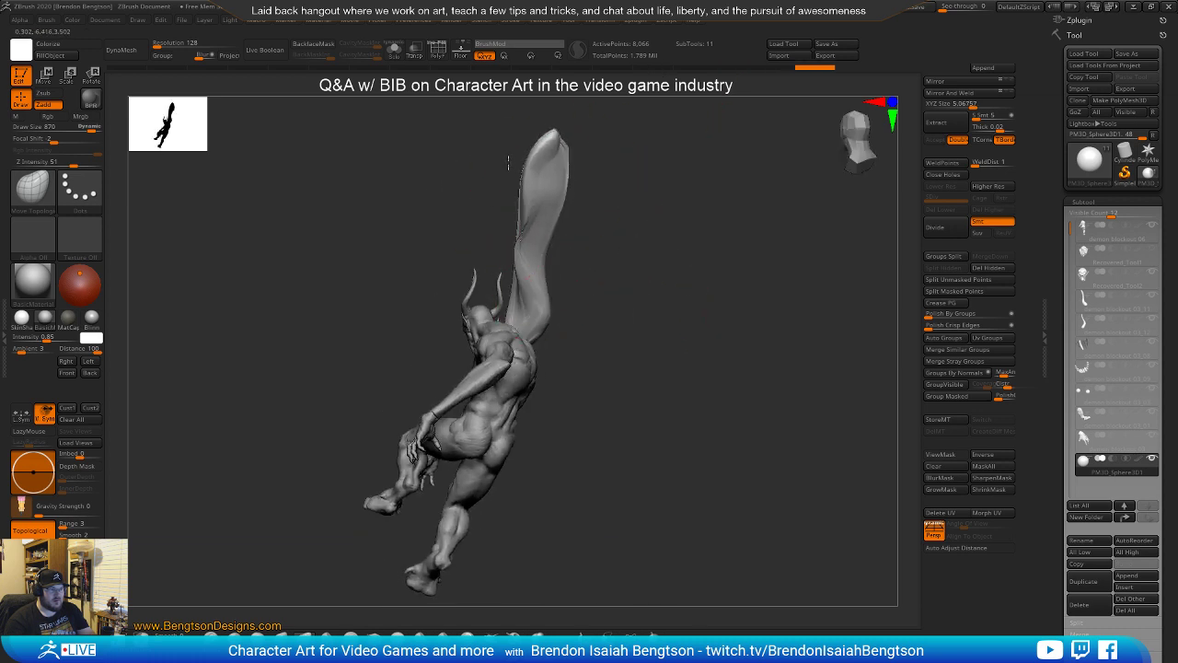
left_click_drag(610, 184, 831, 250)
mouse_move(632, 199)
left_mouse_down()
mouse_move(722, 246)
mouse_move(761, 238)
left_mouse_up()
mouse_move(559, 278)
left_mouse_down()
mouse_move(662, 295)
mouse_move(575, 272)
left_mouse_up()
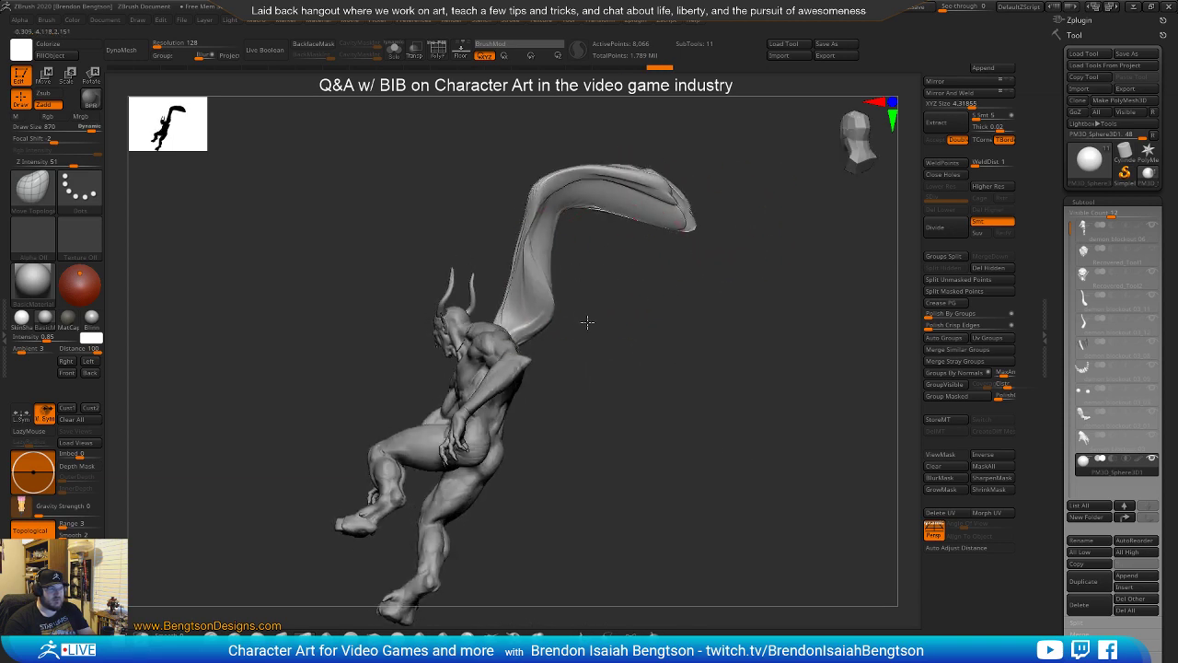
left_click_drag(556, 218, 621, 258)
mouse_move(554, 310)
left_mouse_down()
mouse_move(506, 301)
mouse_move(465, 274)
left_mouse_up()
mouse_move(562, 237)
left_mouse_down()
mouse_move(525, 235)
mouse_move(557, 223)
mouse_move(673, 236)
left_mouse_up()
mouse_move(660, 294)
left_mouse_down()
mouse_move(763, 268)
mouse_move(781, 317)
mouse_move(644, 291)
mouse_move(597, 301)
mouse_move(597, 326)
left_mouse_up()
Rotate the wing form with the gizmo so it tilts away from the head, and return to sculpting
key("w")
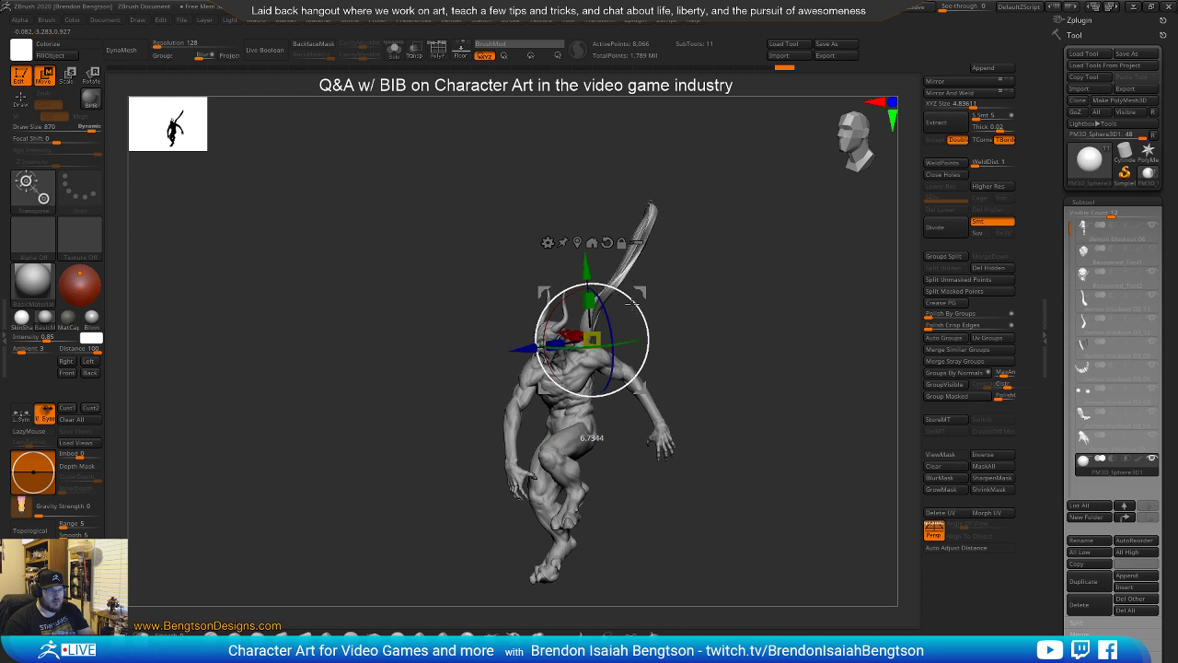
left_click_drag(617, 325, 609, 331)
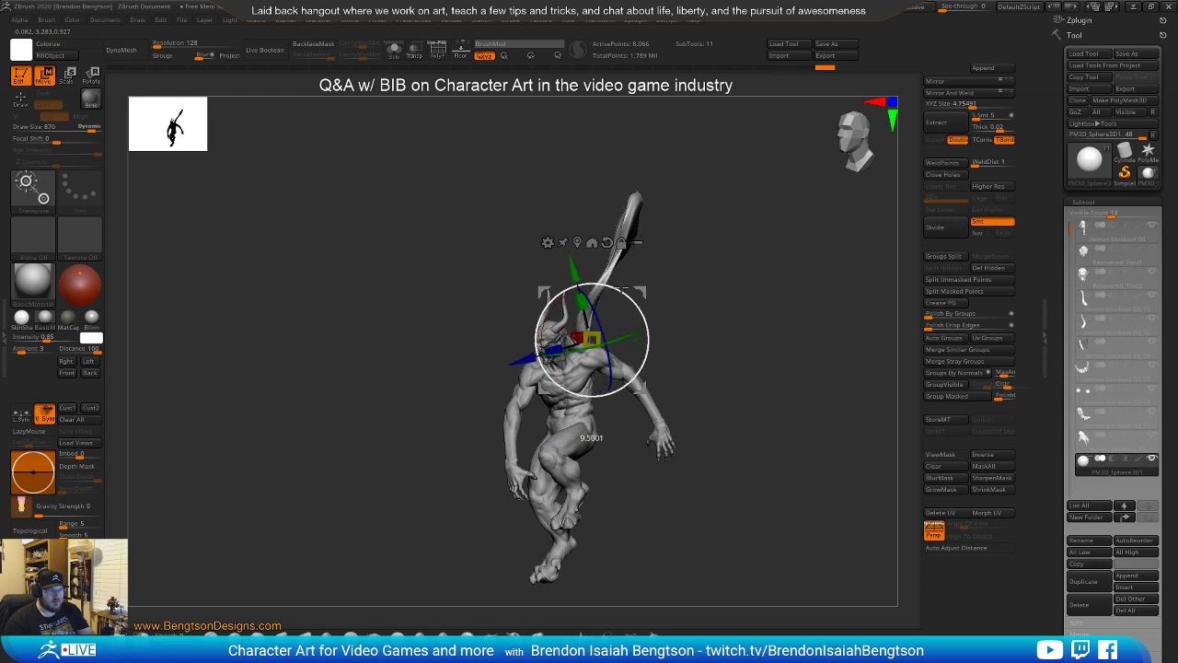
mouse_move(686, 304)
left_mouse_down()
mouse_move(640, 328)
mouse_move(651, 329)
mouse_move(617, 288)
mouse_move(684, 323)
mouse_move(689, 295)
mouse_move(728, 349)
mouse_move(700, 370)
mouse_move(668, 334)
mouse_move(604, 368)
mouse_move(526, 366)
left_mouse_up()
key("q")
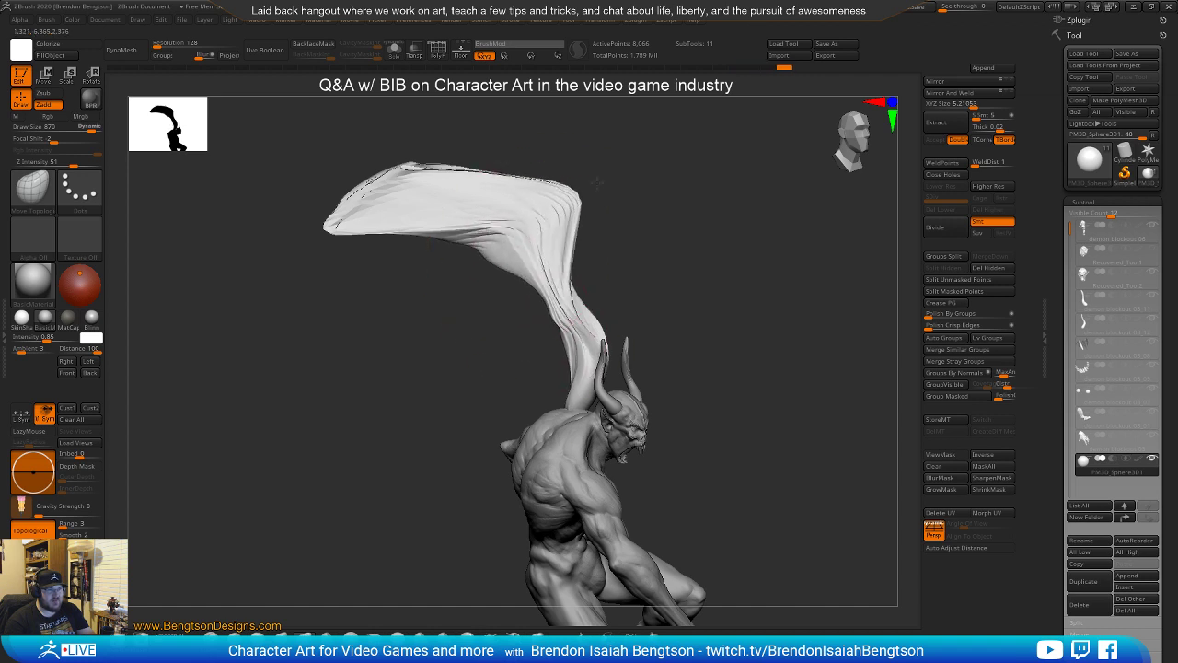
Reshape the wing's narrow stem and the underside of its bend with Move Topological at draw size 674
key("space")
left_click_drag(580, 302, 572, 303)
left_click_drag(635, 311, 547, 327)
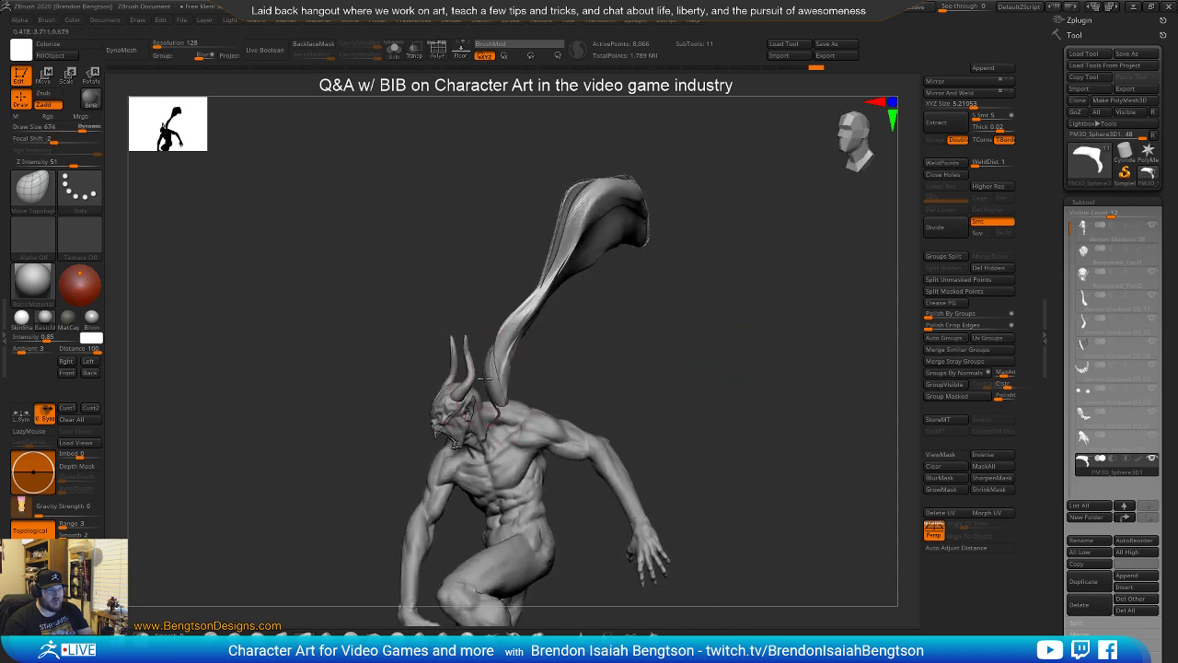
mouse_move(482, 377)
right_mouse_down()
mouse_move(577, 400)
mouse_move(658, 400)
mouse_move(463, 390)
right_mouse_up()
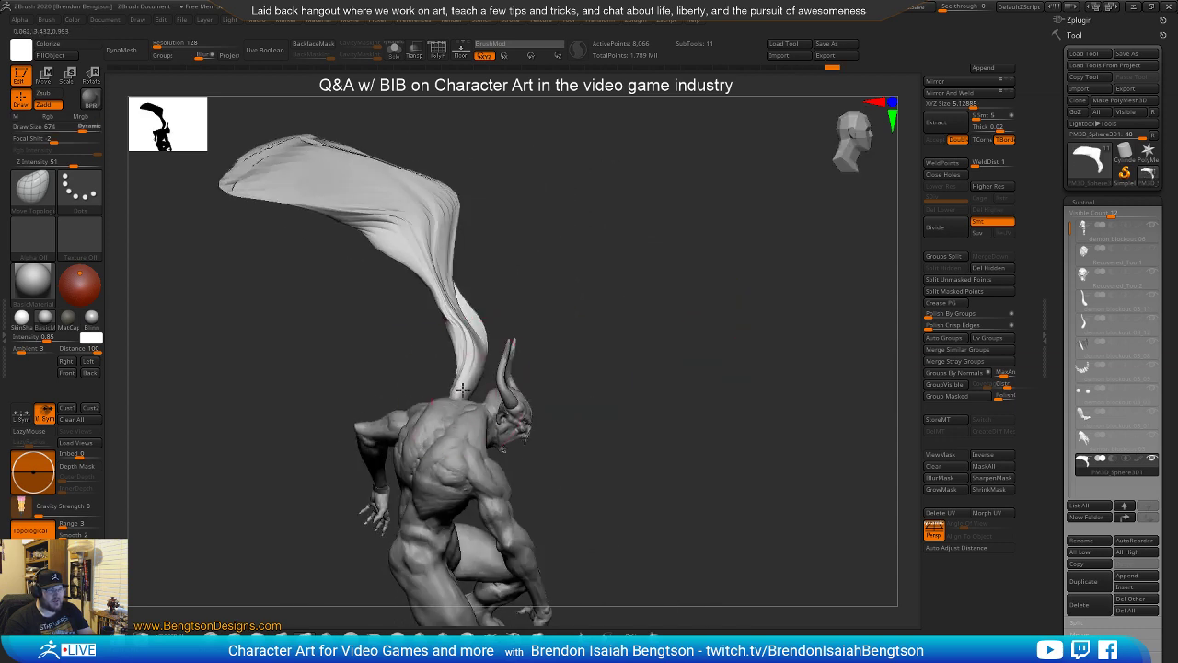
left_click_drag(464, 342, 452, 331)
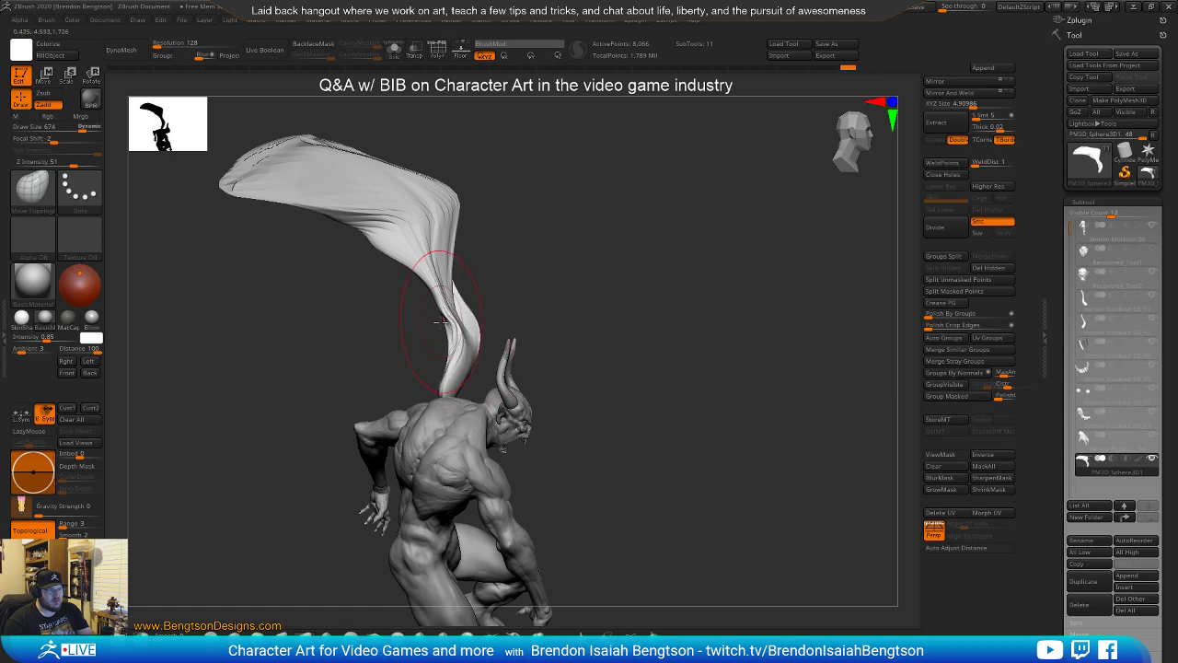
mouse_move(435, 309)
right_mouse_down()
mouse_move(547, 307)
mouse_move(601, 287)
mouse_move(572, 366)
mouse_move(597, 368)
mouse_move(558, 347)
mouse_move(589, 363)
mouse_move(420, 342)
right_mouse_up()
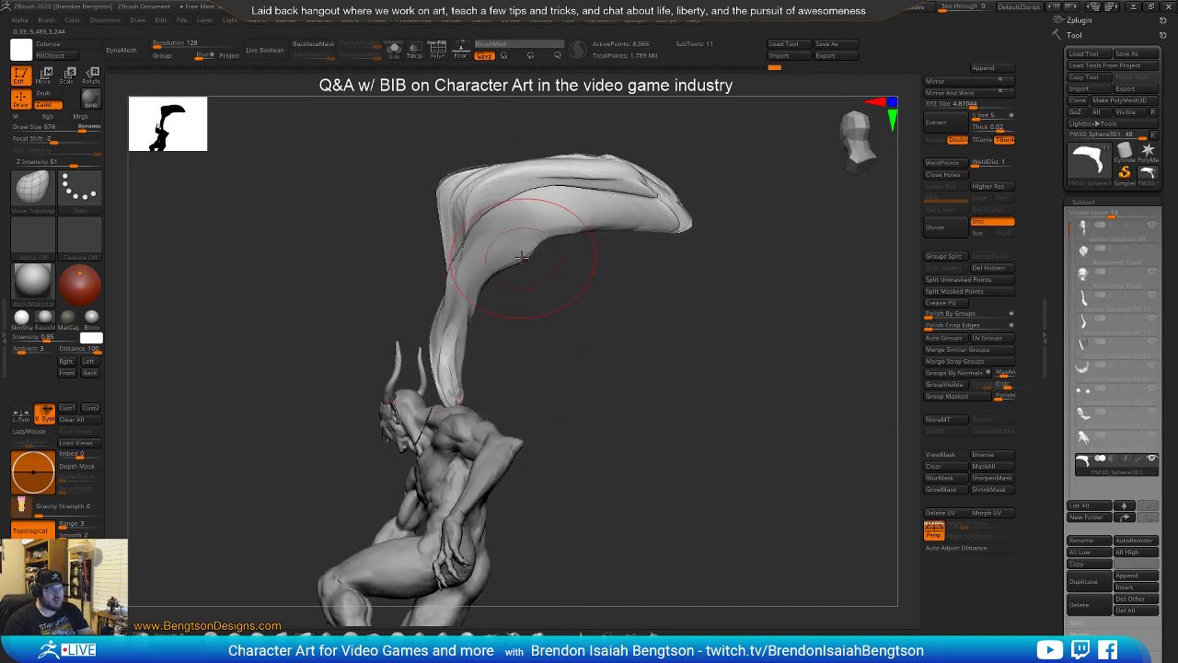
left_click_drag(523, 257, 514, 233, "shift")
Raise the brush's draw size to 1000 and check the maximum brush size preference
mouse_move(512, 234)
right_mouse_down()
mouse_move(576, 342)
mouse_move(625, 353)
mouse_move(597, 323)
right_mouse_up()
right_click_drag(632, 271, 623, 411)
key("space")
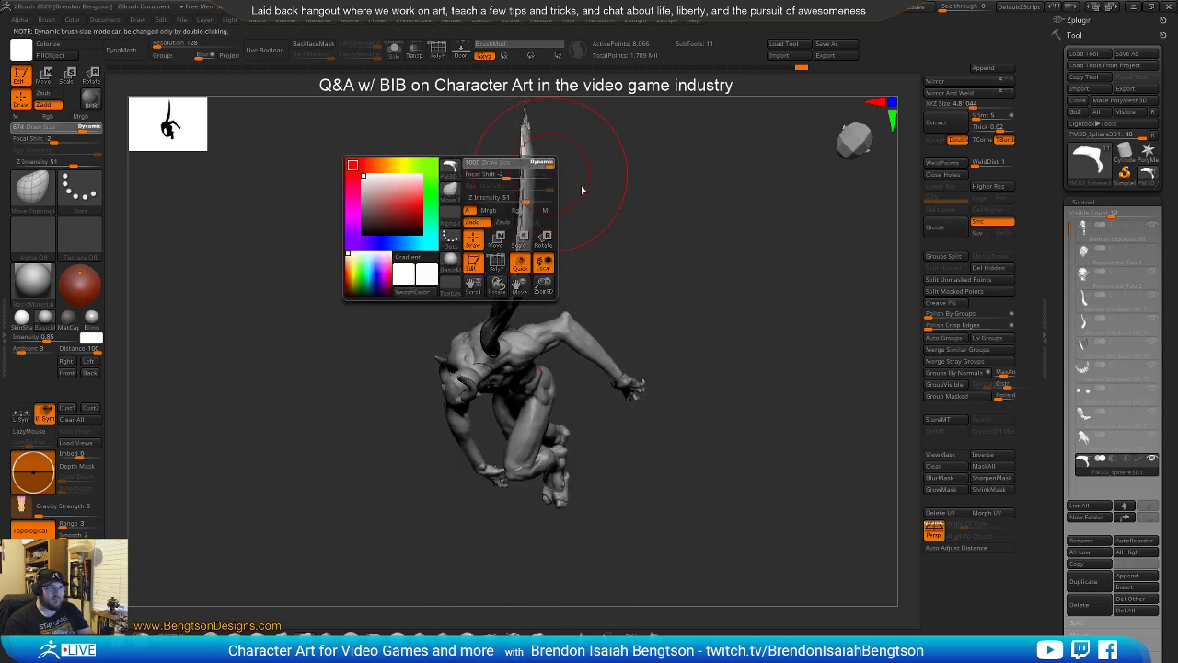
mouse_move(631, 229)
right_mouse_down()
mouse_move(645, 257)
mouse_move(632, 292)
mouse_move(652, 268)
mouse_move(675, 193)
mouse_move(691, 289)
mouse_move(679, 290)
mouse_move(678, 318)
mouse_move(660, 292)
mouse_move(634, 329)
mouse_move(645, 269)
mouse_move(615, 266)
right_mouse_up()
key("space")
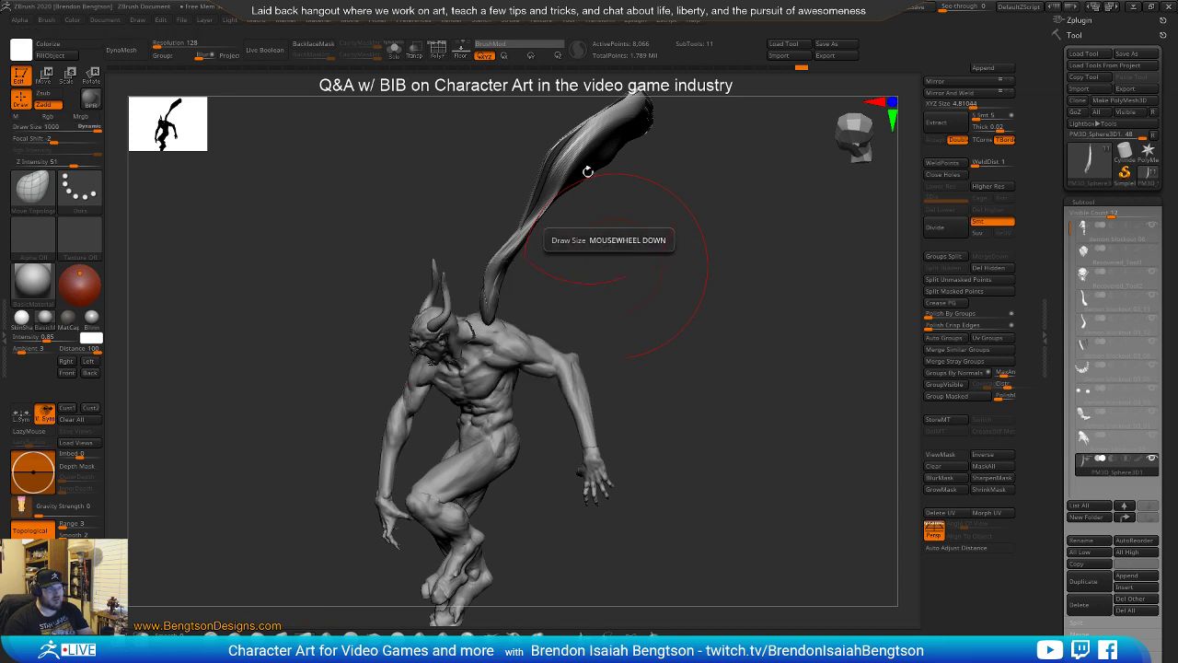
left_click(416, 20)
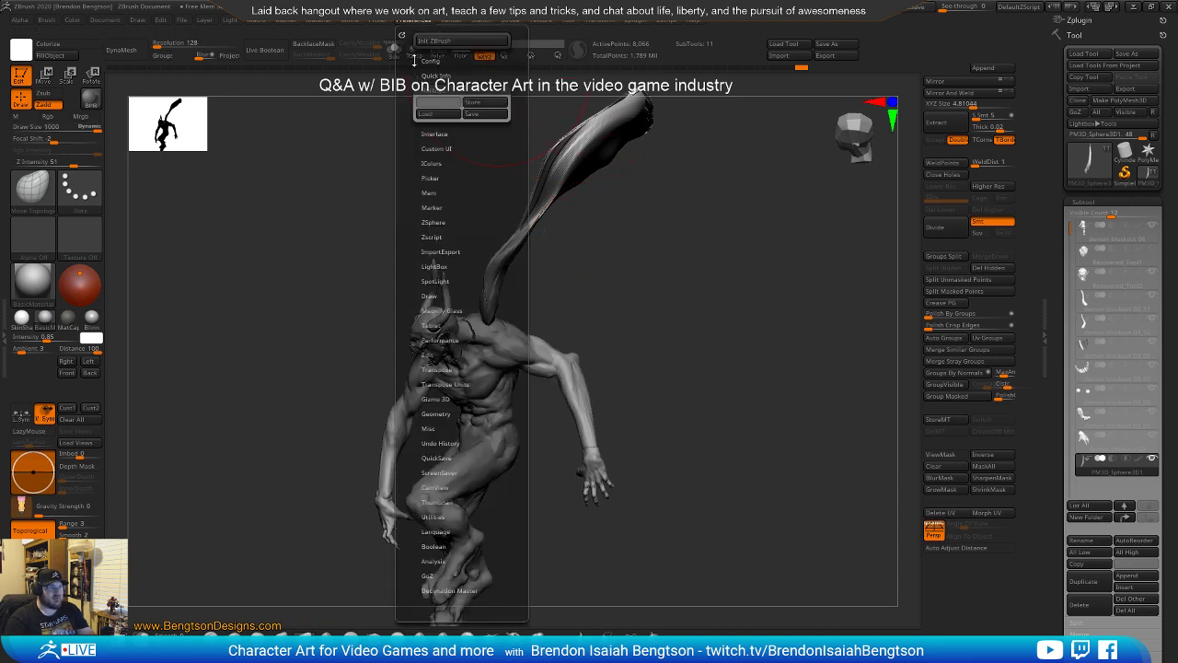
left_click(430, 295)
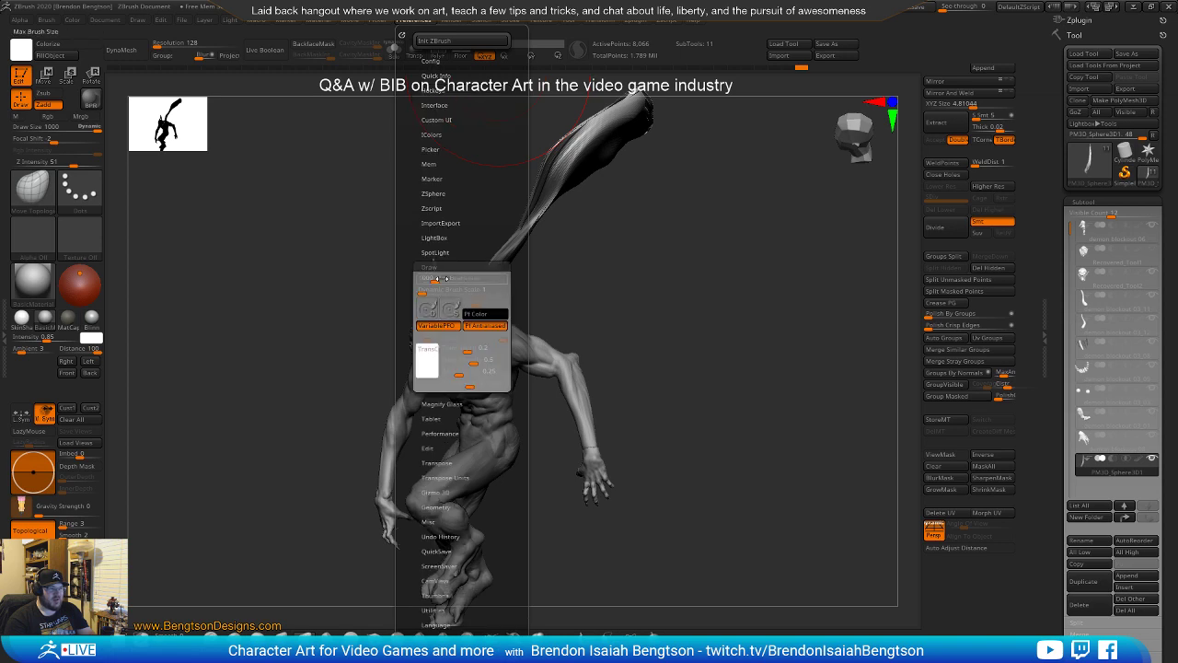
mouse_move(647, 334)
left_mouse_down()
mouse_move(657, 337)
mouse_move(599, 333)
left_mouse_up()
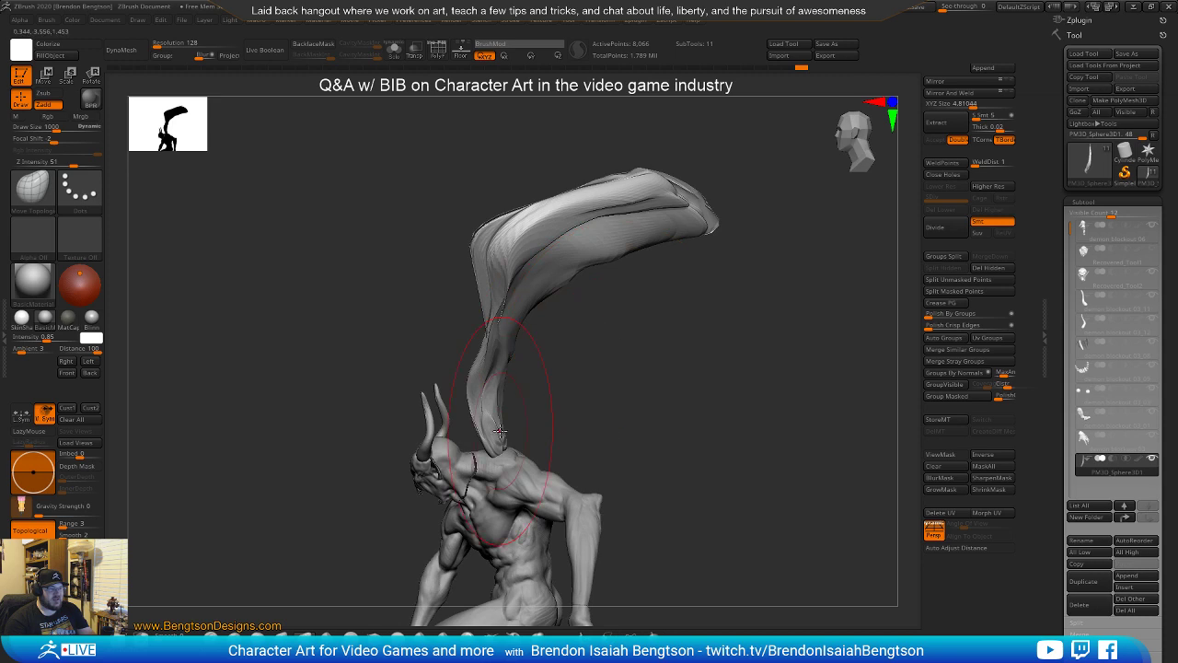
Shift the wing's root across the upper back and adjust the curve of its stem
left_click_drag(496, 445, 510, 446)
left_click_drag(589, 405, 431, 404)
left_click_drag(505, 447, 532, 446)
mouse_move(465, 381)
left_mouse_down()
mouse_move(484, 368)
mouse_move(460, 348)
left_mouse_up()
Working from above, push the wing's outer section outward and stretch its tip into a longer, slimmer form
mouse_move(528, 243)
left_mouse_down()
mouse_move(541, 336)
mouse_move(529, 419)
left_mouse_up()
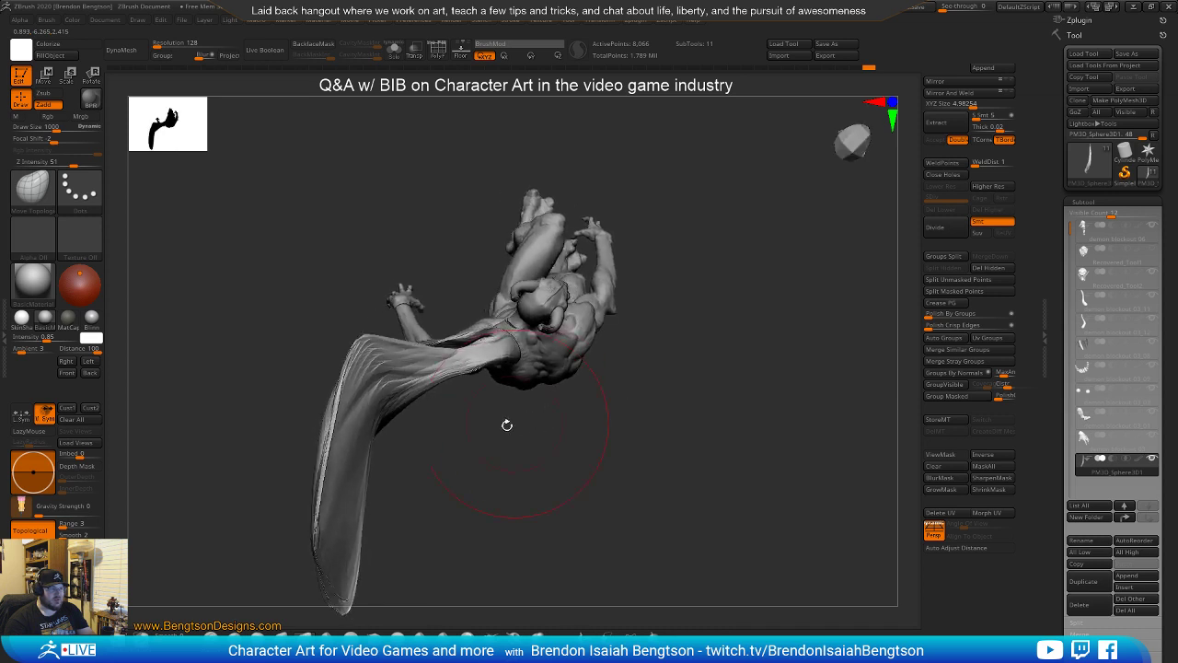
mouse_move(354, 477)
left_mouse_down()
mouse_move(267, 473)
mouse_move(289, 473)
left_mouse_up()
left_click_drag(421, 476, 407, 375)
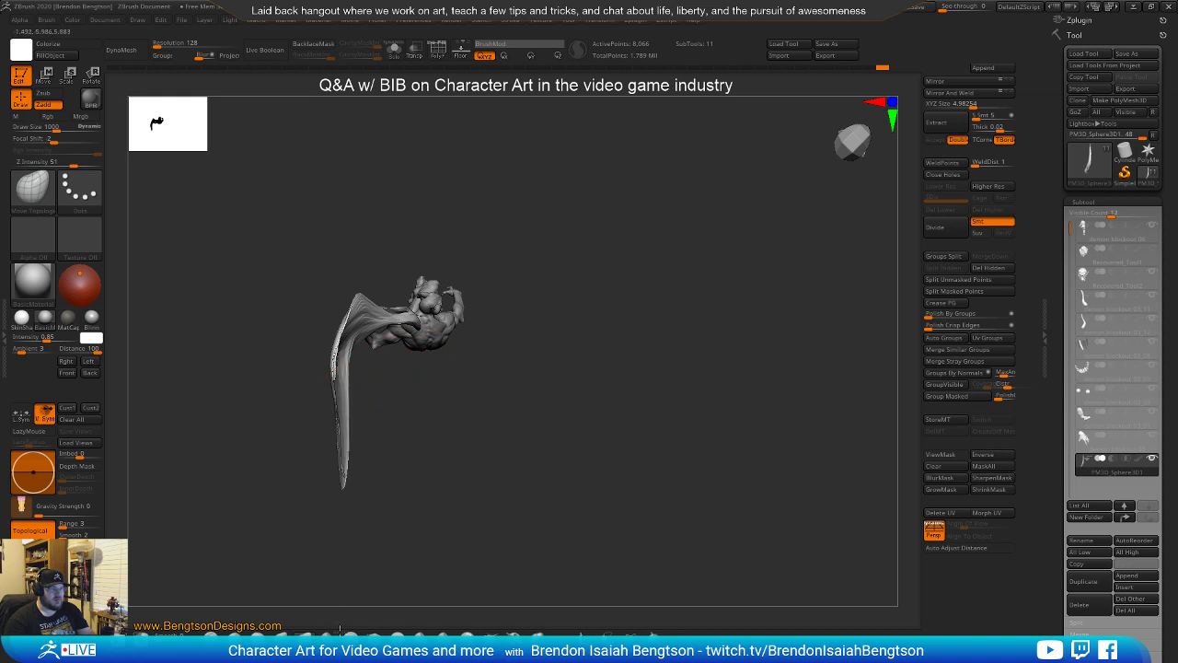
left_click_drag(320, 450, 570, 320)
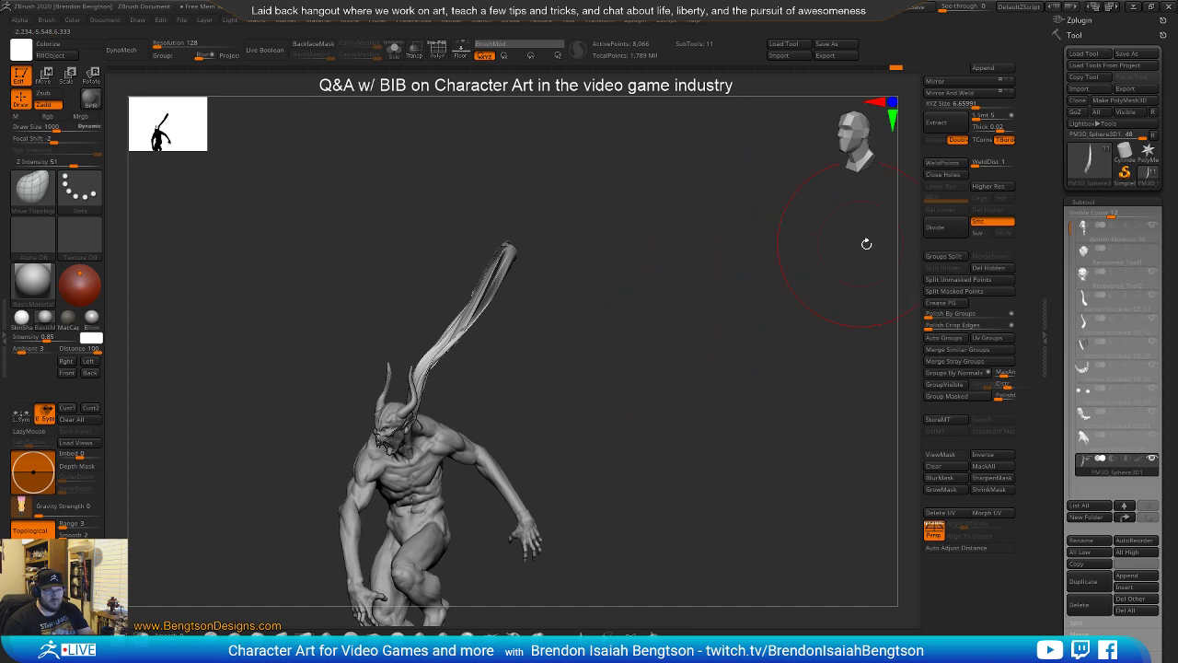
left_click(950, 81)
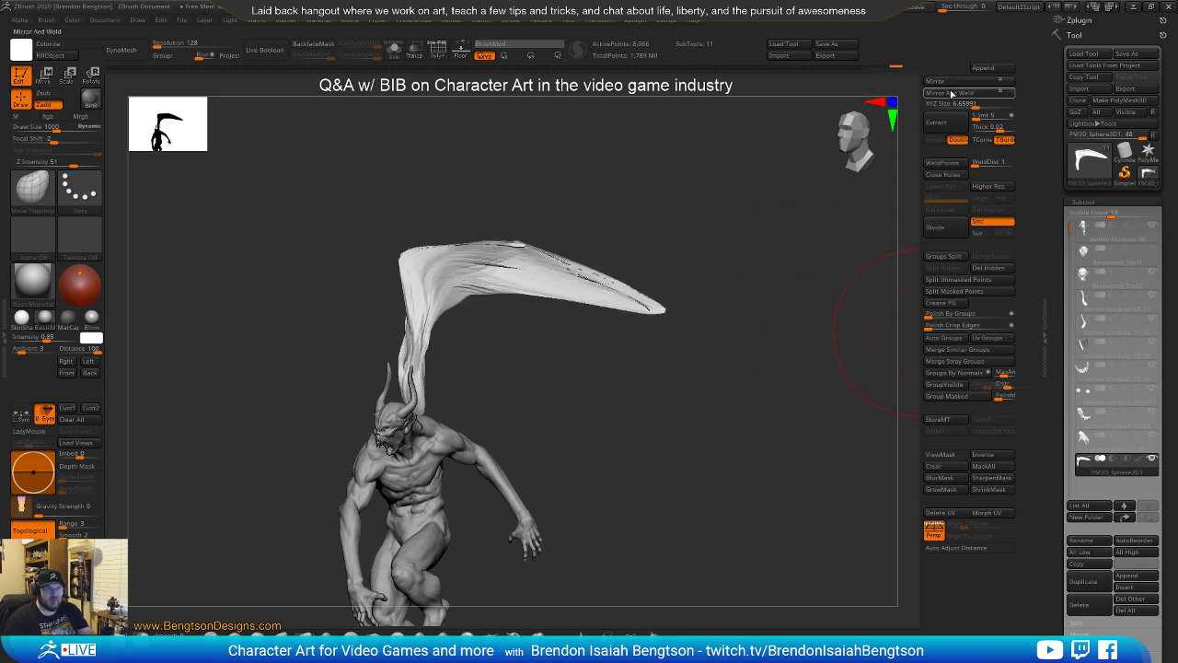
left_click_drag(676, 354, 679, 472)
key("ctrl+z")
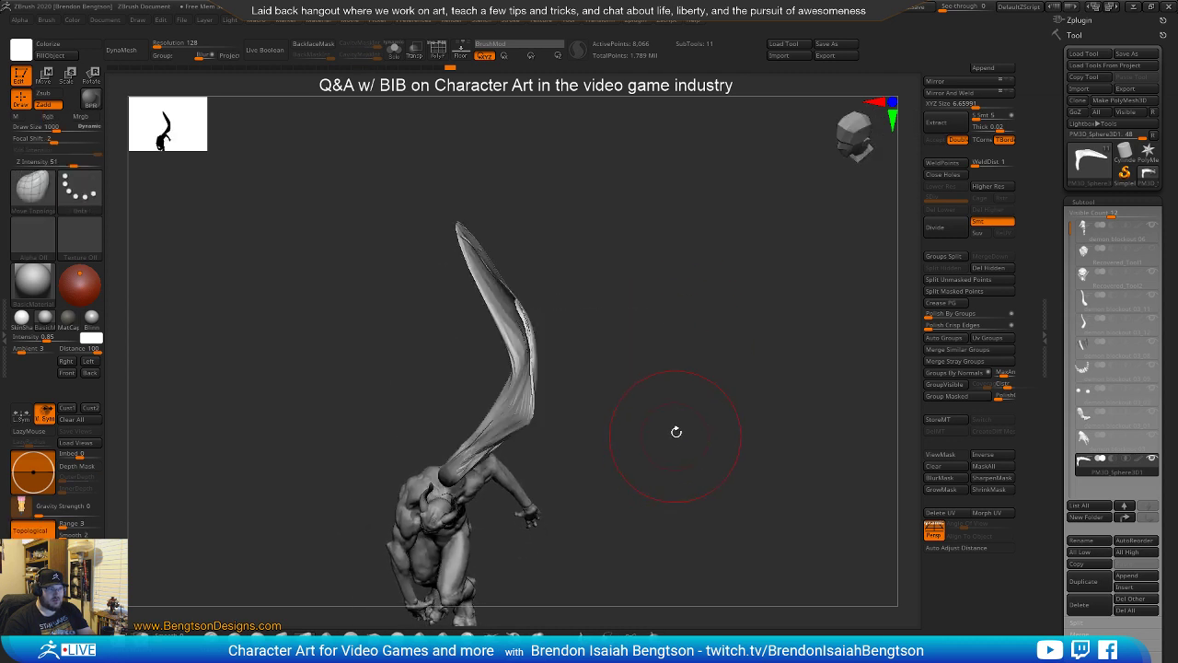
Duplicate the wing subtool and mirror the copy
left_click_drag(682, 425, 685, 314)
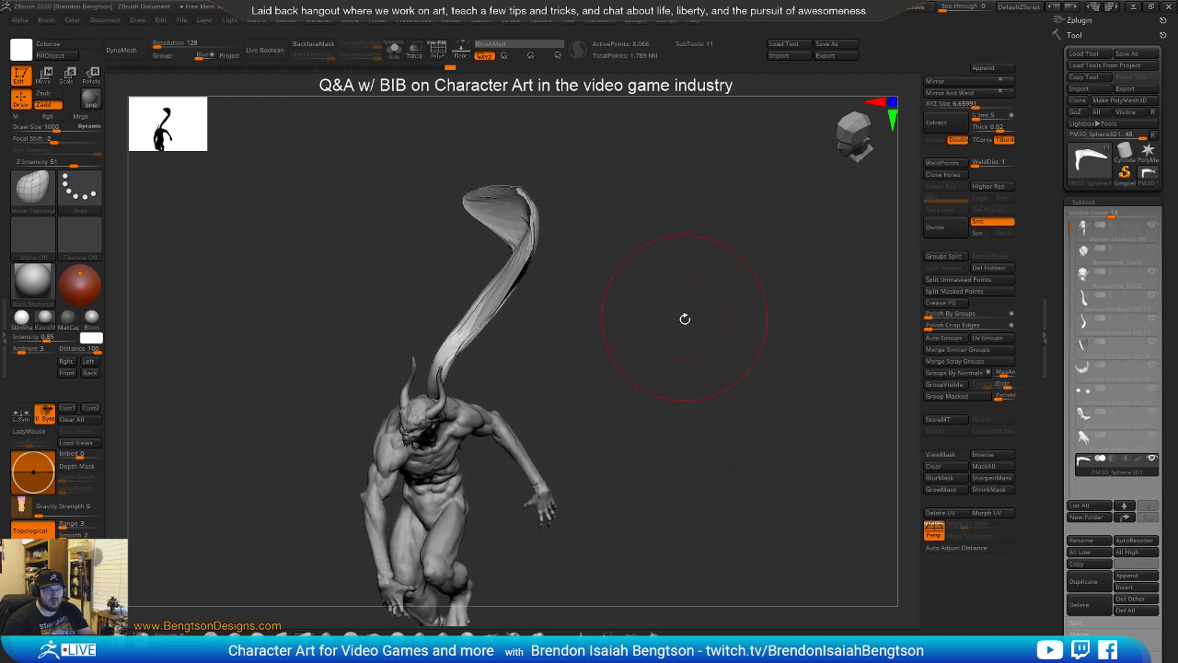
left_click_drag(682, 354, 688, 350)
left_click(1086, 580)
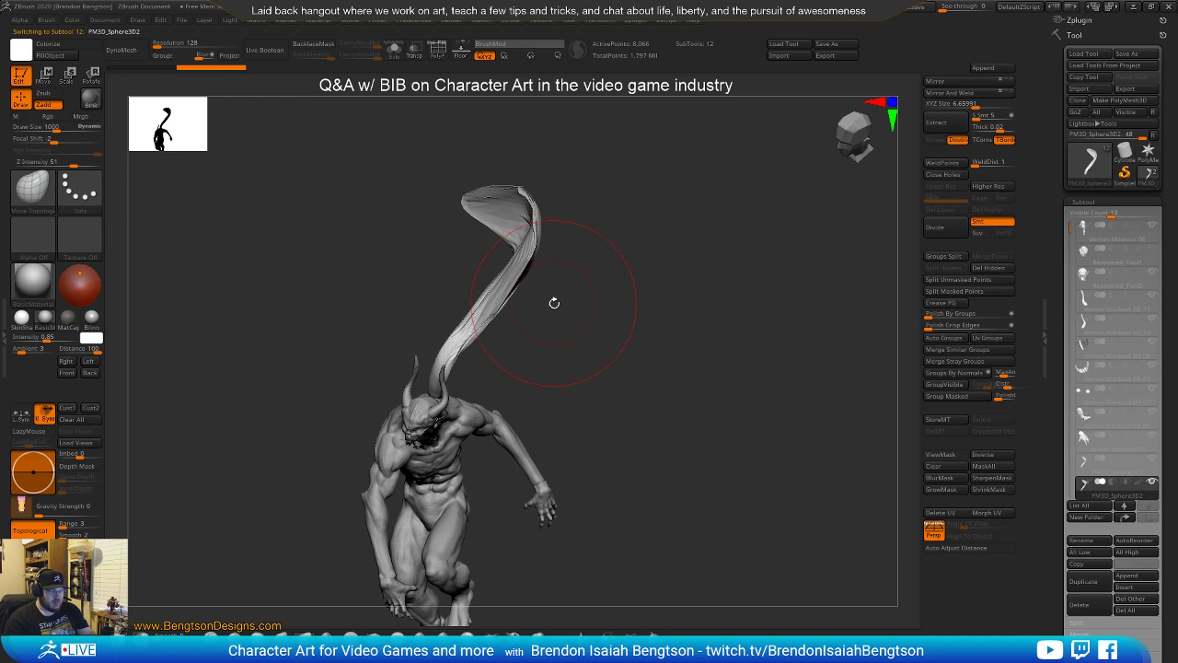
left_click(939, 83)
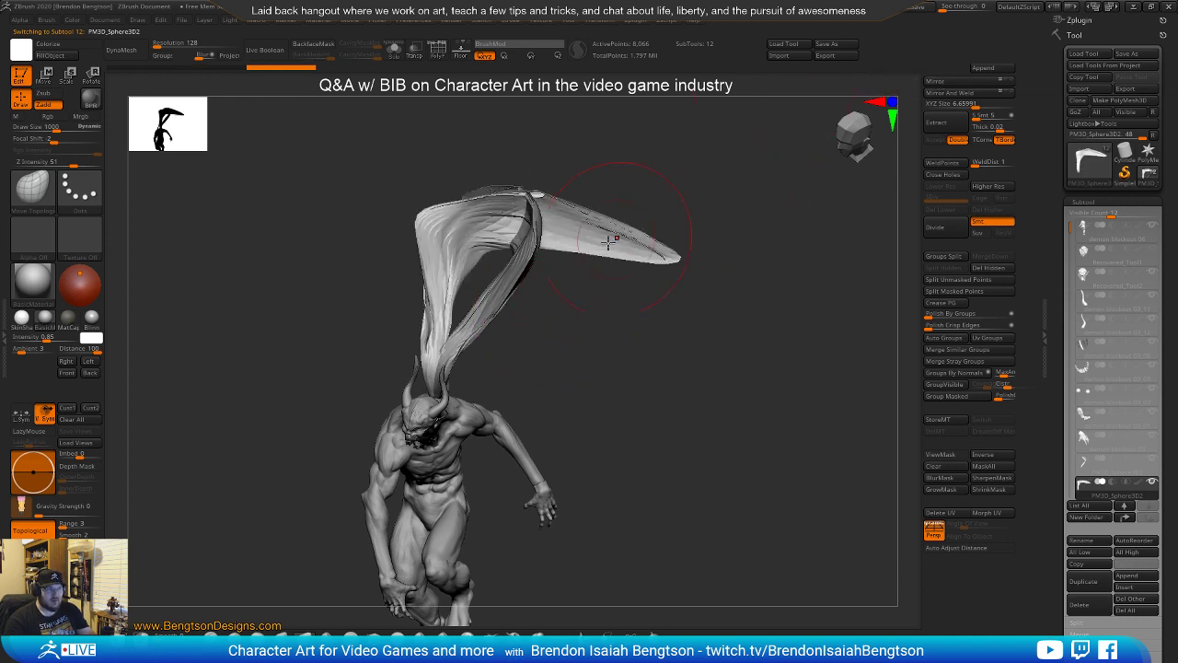
Move and rotate the mirrored wing with the gizmo to seat it on the opposite side of the upper back
key("w")
left_click_drag(500, 343, 440, 348)
left_click_drag(420, 416, 499, 426)
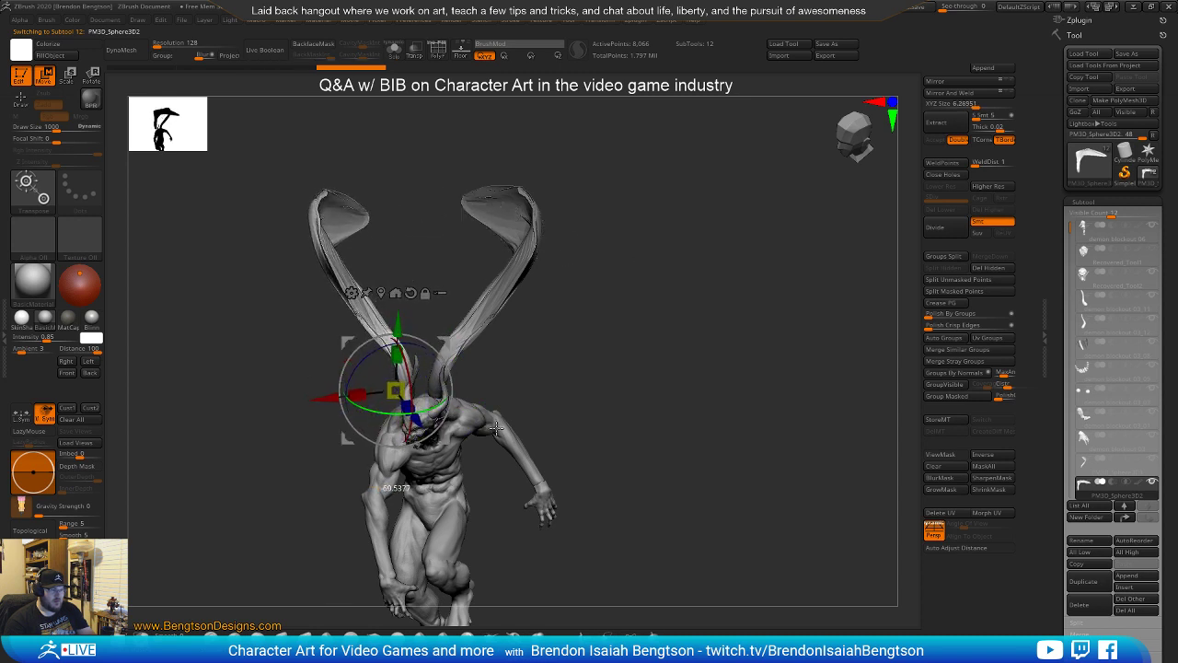
left_click_drag(576, 343, 473, 377)
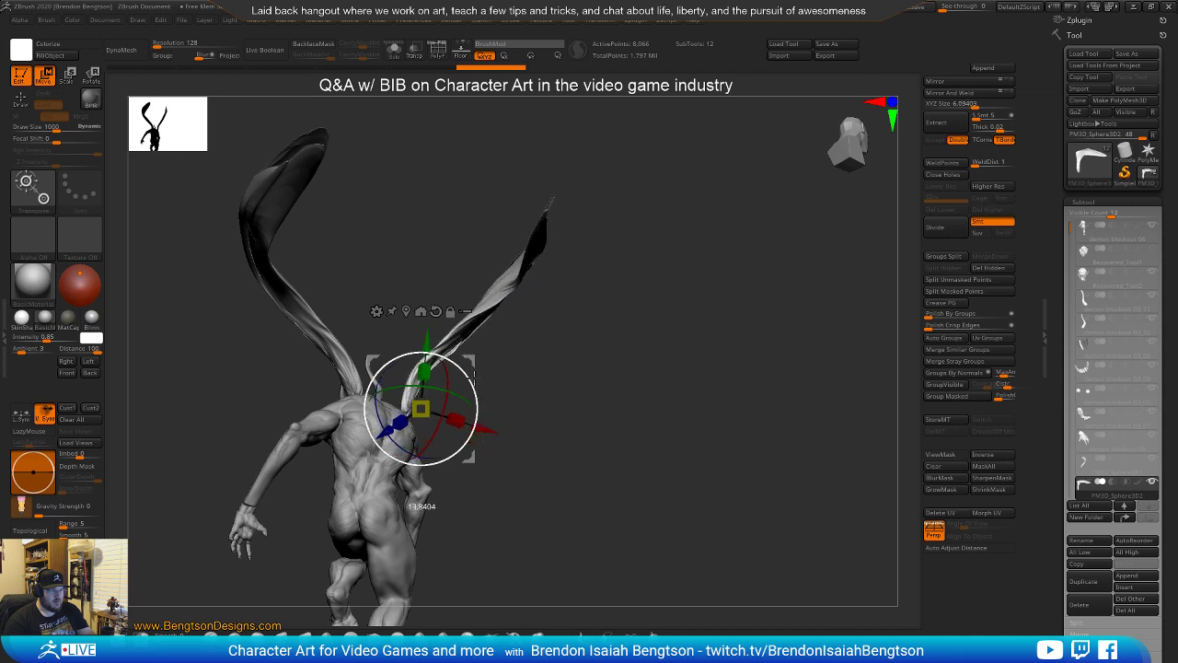
left_click_drag(559, 326, 629, 345)
left_click_drag(470, 360, 480, 366)
Adjust the mirrored wing's root and stem with Move Topological so they fit against the shoulder
key("q")
mouse_move(677, 408)
left_mouse_down()
mouse_move(697, 264)
mouse_move(702, 310)
mouse_move(731, 318)
mouse_move(700, 466)
left_mouse_up()
left_click_drag(674, 319, 746, 354, "alt")
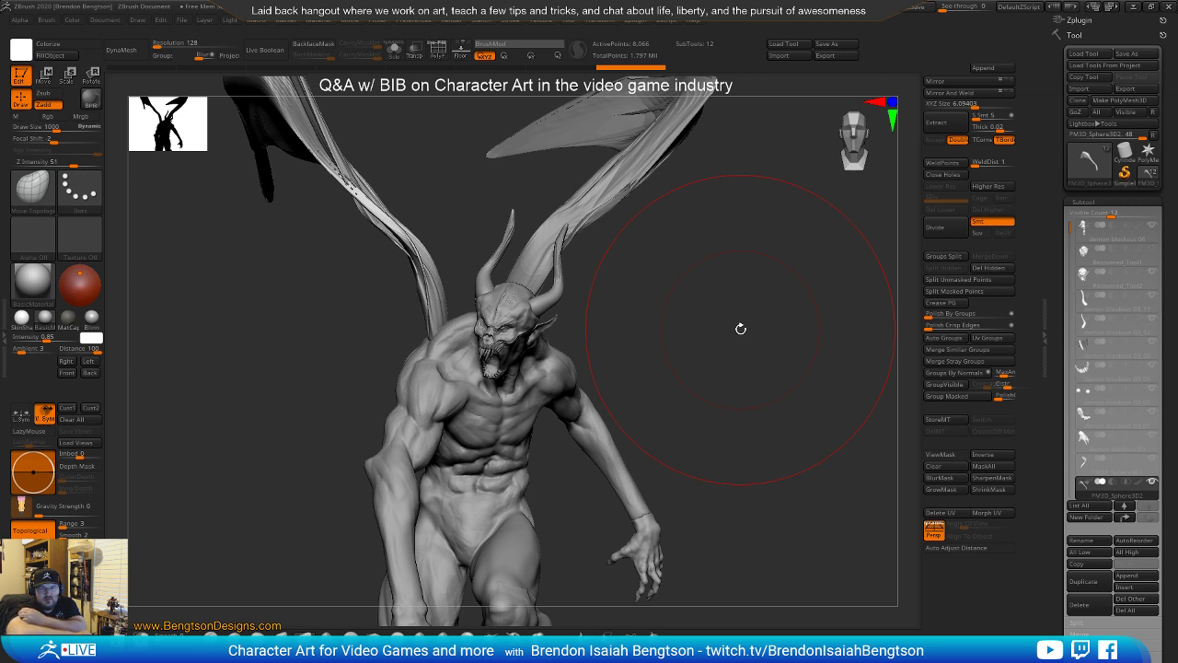
mouse_move(740, 328)
left_mouse_down()
mouse_move(728, 381)
mouse_move(716, 381)
mouse_move(540, 275)
left_mouse_up()
left_click_drag(418, 302, 434, 296)
left_click_drag(398, 255, 410, 267)
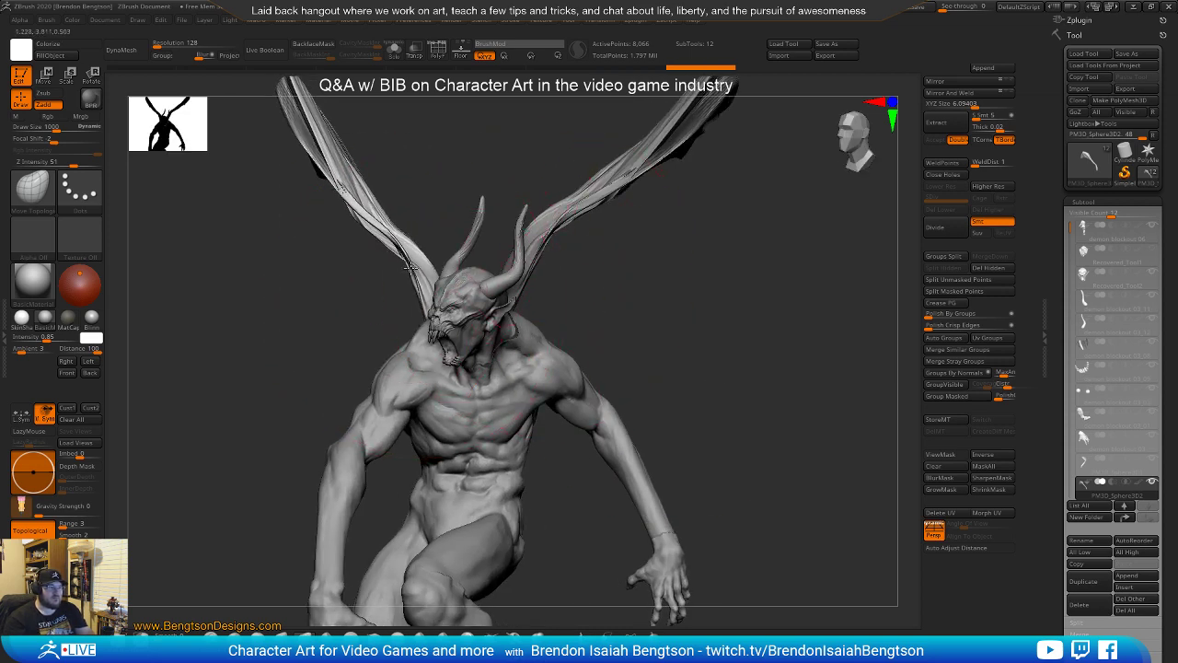
mouse_move(497, 272)
left_mouse_down()
mouse_move(560, 266)
mouse_move(548, 381)
mouse_move(500, 271)
left_mouse_up()
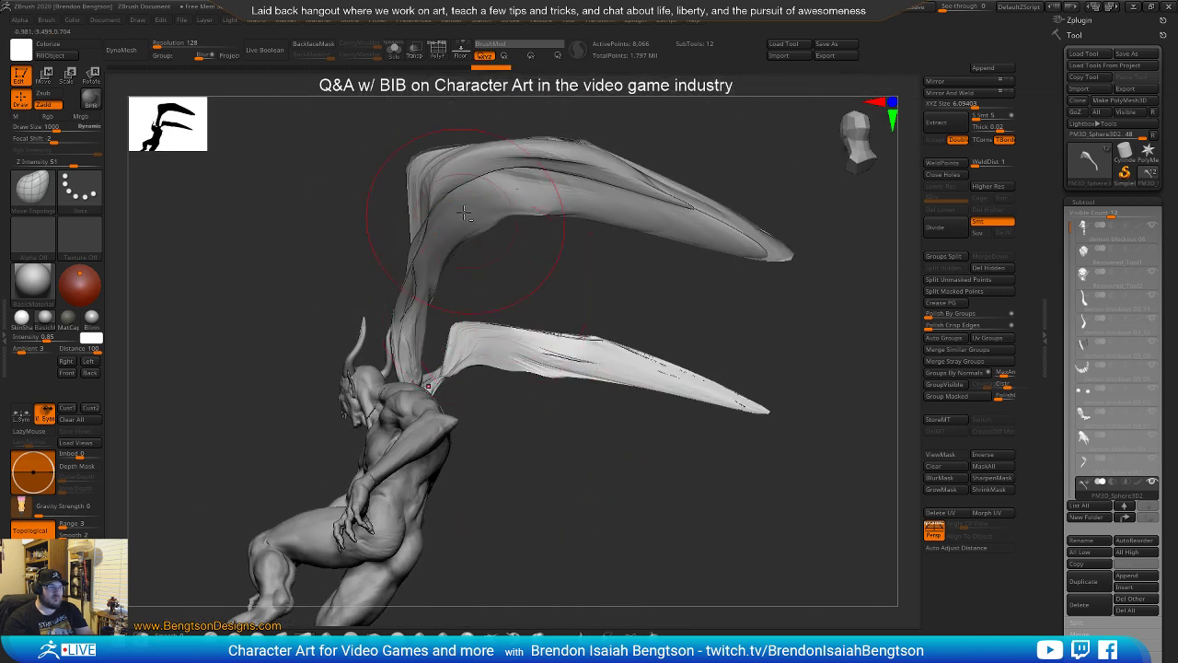
Activate the original wing and pull its lower edge outward to broaden the membrane and stem
left_click(502, 223, "alt")
mouse_move(555, 221)
right_mouse_down()
mouse_move(652, 231)
mouse_move(552, 231)
right_mouse_up()
mouse_move(572, 246)
left_mouse_down()
mouse_move(631, 266)
mouse_move(679, 249)
mouse_move(718, 307)
mouse_move(659, 252)
left_mouse_up()
mouse_move(460, 259)
left_mouse_down()
mouse_move(523, 264)
mouse_move(546, 282)
mouse_move(549, 270)
left_mouse_up()
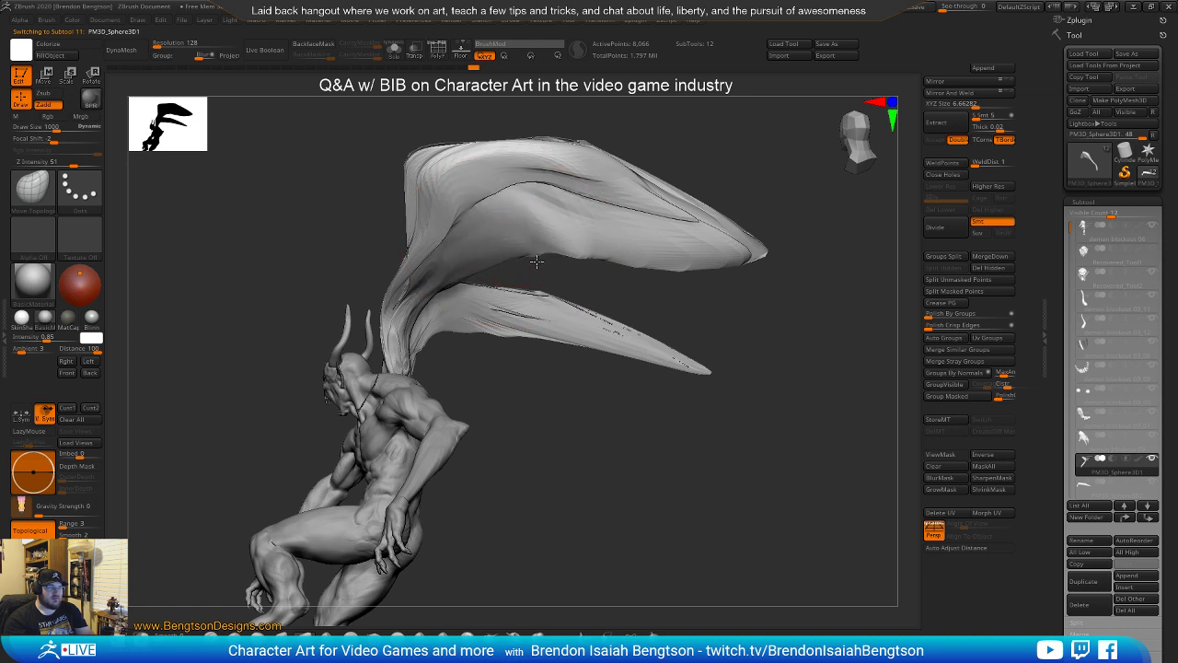
Pull pointed membrane spikes from the original wing's lower edge with the SnakeHook brush at draw size 407
left_click(495, 632)
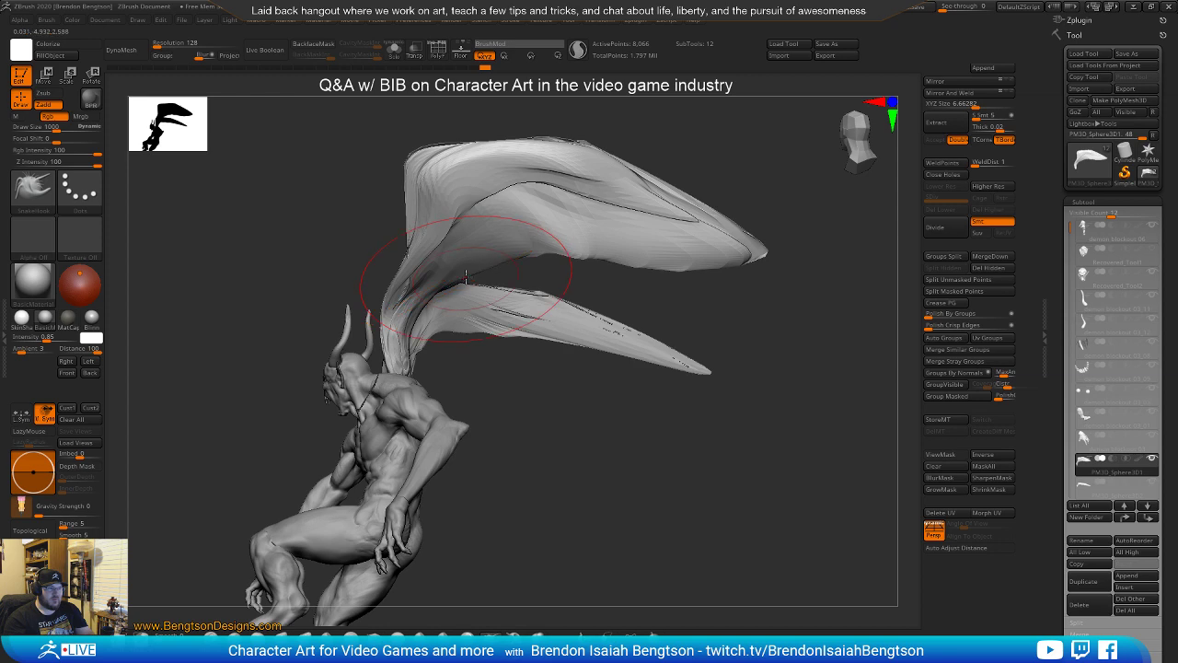
key("space")
left_click_drag(457, 262, 452, 264)
mouse_move(558, 433)
left_mouse_down()
mouse_move(549, 420)
mouse_move(566, 452)
mouse_move(571, 369)
mouse_move(606, 355)
mouse_move(537, 277)
mouse_move(656, 397)
mouse_move(670, 456)
mouse_move(682, 375)
mouse_move(665, 361)
left_mouse_up()
key("ctrl+z")
mouse_move(606, 217)
left_mouse_down()
mouse_move(686, 244)
mouse_move(750, 308)
mouse_move(769, 352)
left_mouse_up()
mouse_move(781, 215)
left_mouse_down()
mouse_move(856, 267)
mouse_move(913, 336)
left_mouse_up()
mouse_move(687, 450)
left_mouse_down()
mouse_move(675, 434)
mouse_move(683, 489)
mouse_move(750, 360)
mouse_move(694, 360)
mouse_move(694, 328)
mouse_move(597, 402)
mouse_move(637, 478)
mouse_move(647, 436)
mouse_move(385, 488)
mouse_move(543, 479)
mouse_move(586, 361)
left_mouse_up()
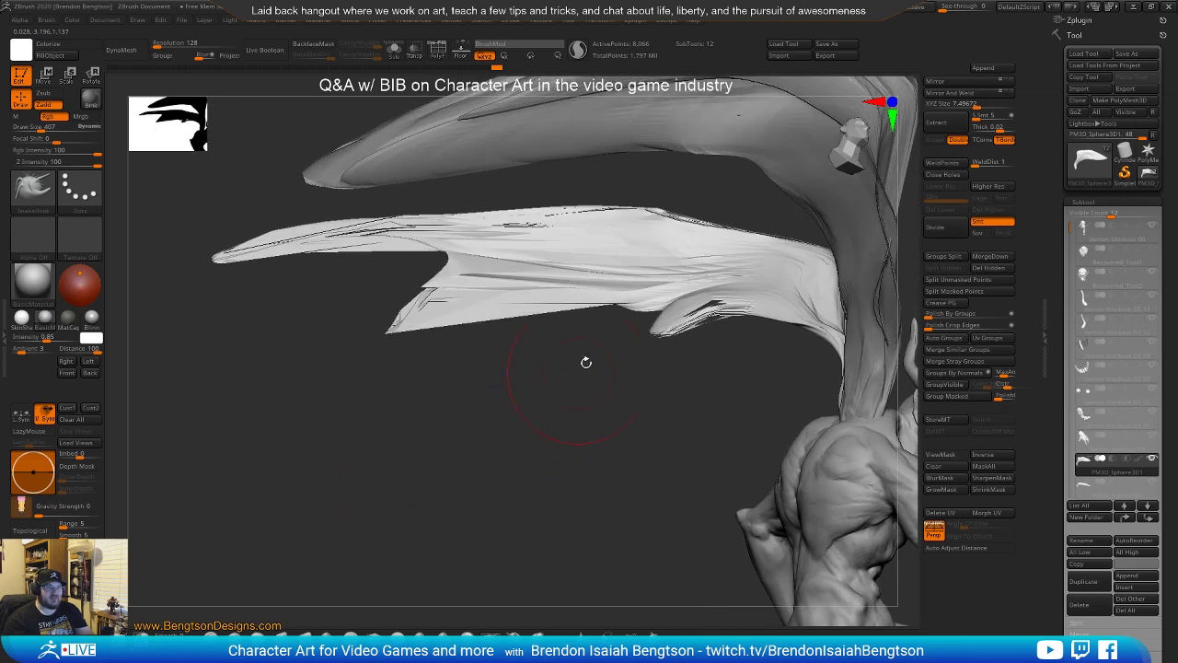
Activate the mirrored wing and pull two large pointed membrane spikes from its lower edge with SnakeHook
left_click(772, 177, "alt")
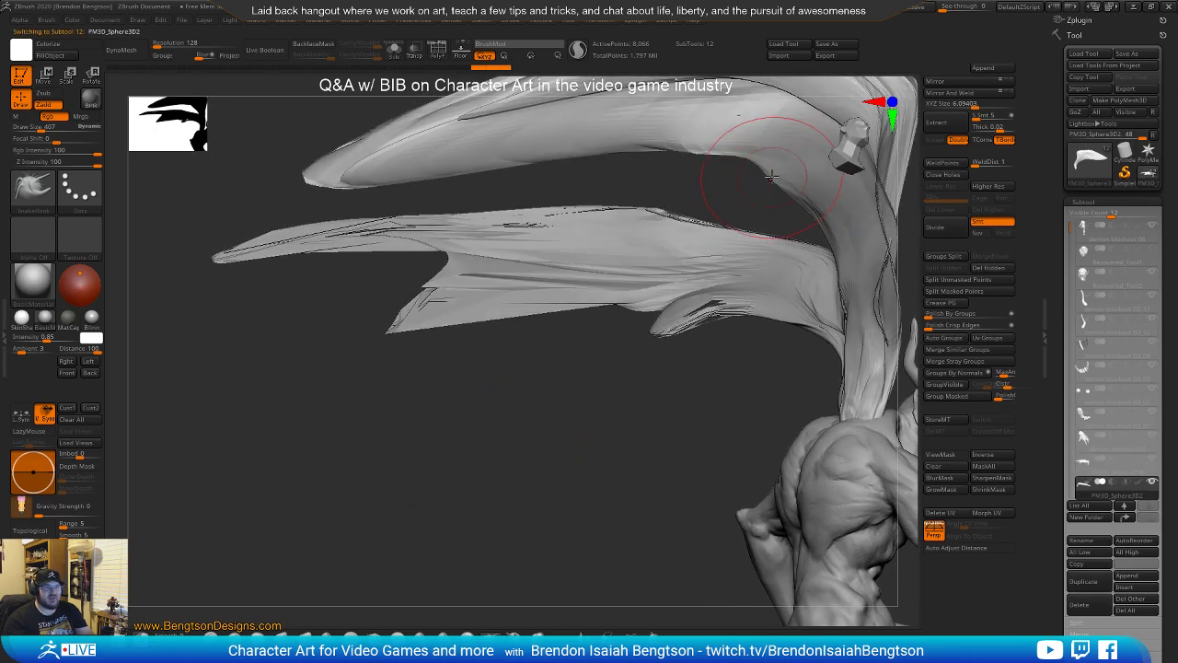
left_click_drag(738, 188, 627, 242)
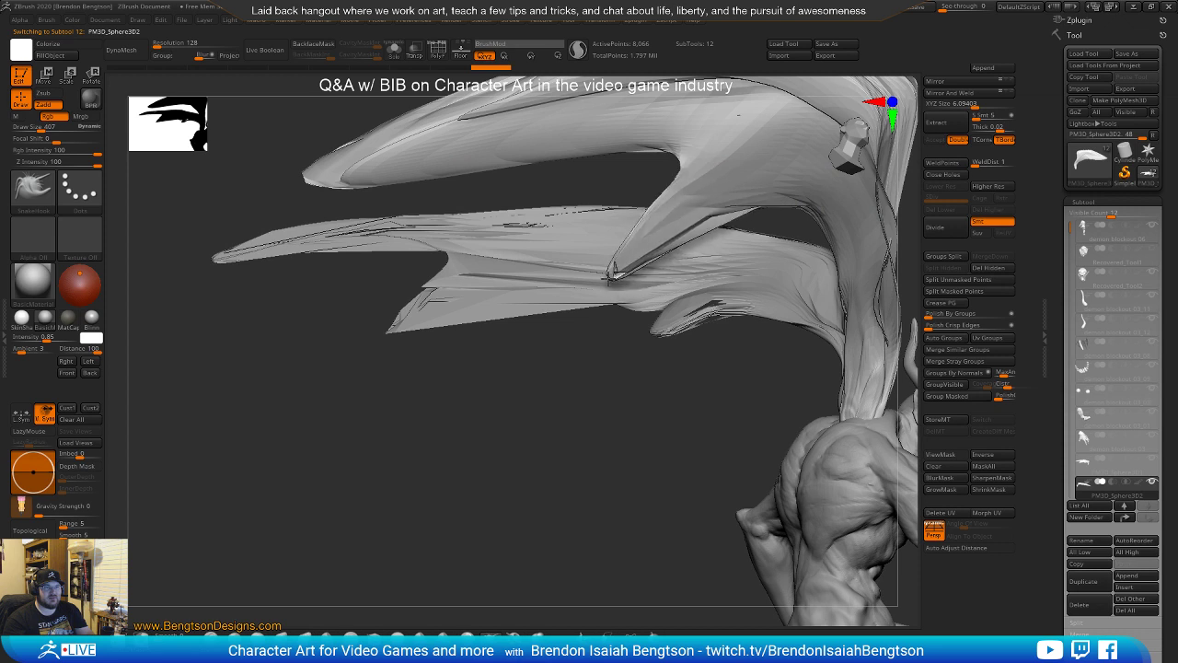
mouse_move(702, 205)
left_mouse_down()
mouse_move(725, 181)
mouse_move(744, 199)
left_mouse_up()
mouse_move(580, 425)
left_mouse_down()
mouse_move(589, 420)
mouse_move(568, 462)
mouse_move(613, 421)
mouse_move(618, 450)
mouse_move(484, 429)
mouse_move(507, 439)
mouse_move(511, 427)
left_mouse_up()
key("ctrl+z")
key("ctrl+z")
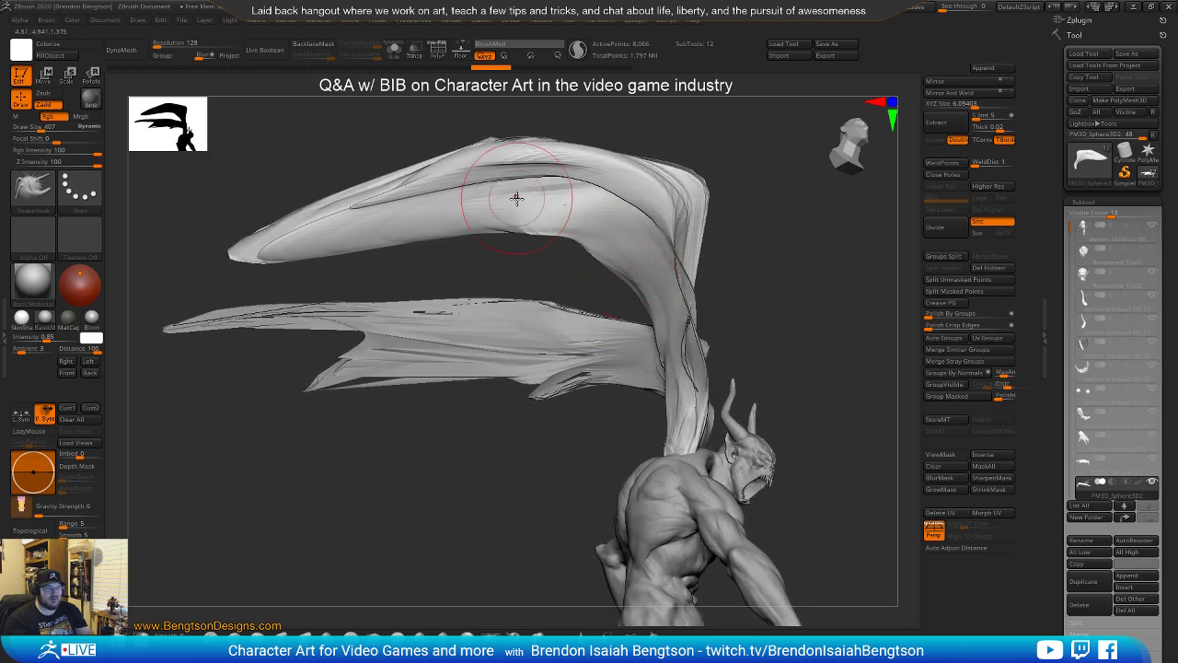
mouse_move(405, 231)
left_mouse_down()
mouse_move(342, 339)
mouse_move(401, 242)
left_mouse_up()
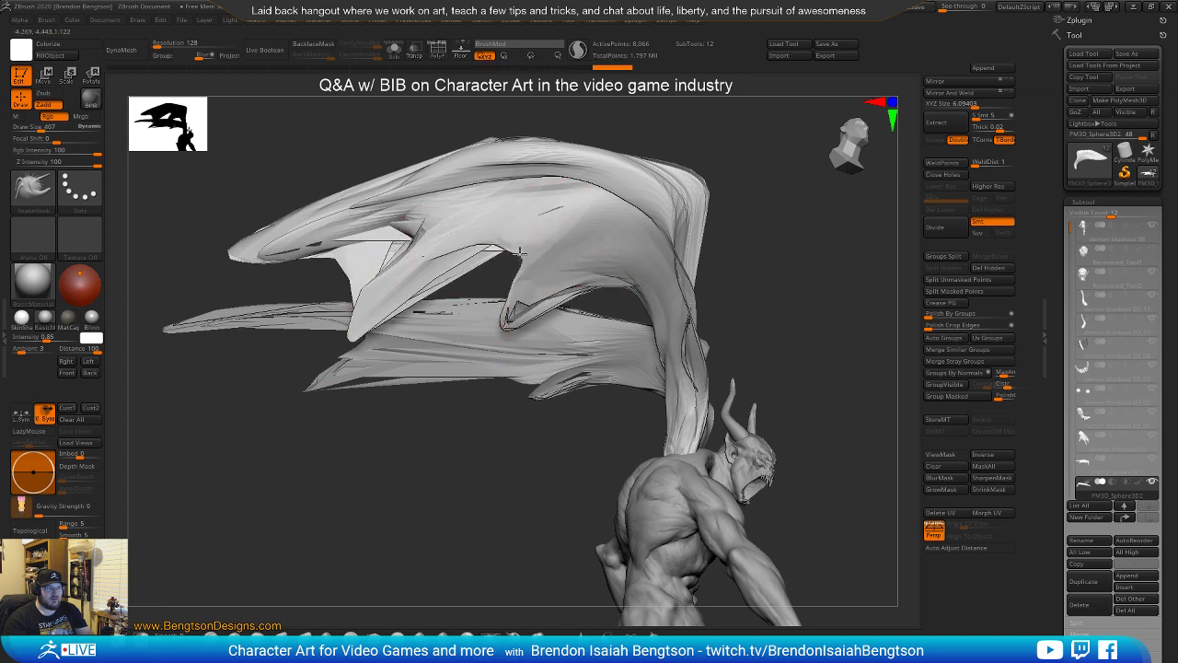
Append a cube primitive as a new subtool and try to position it beneath the demon
left_click_drag(760, 240, 692, 305)
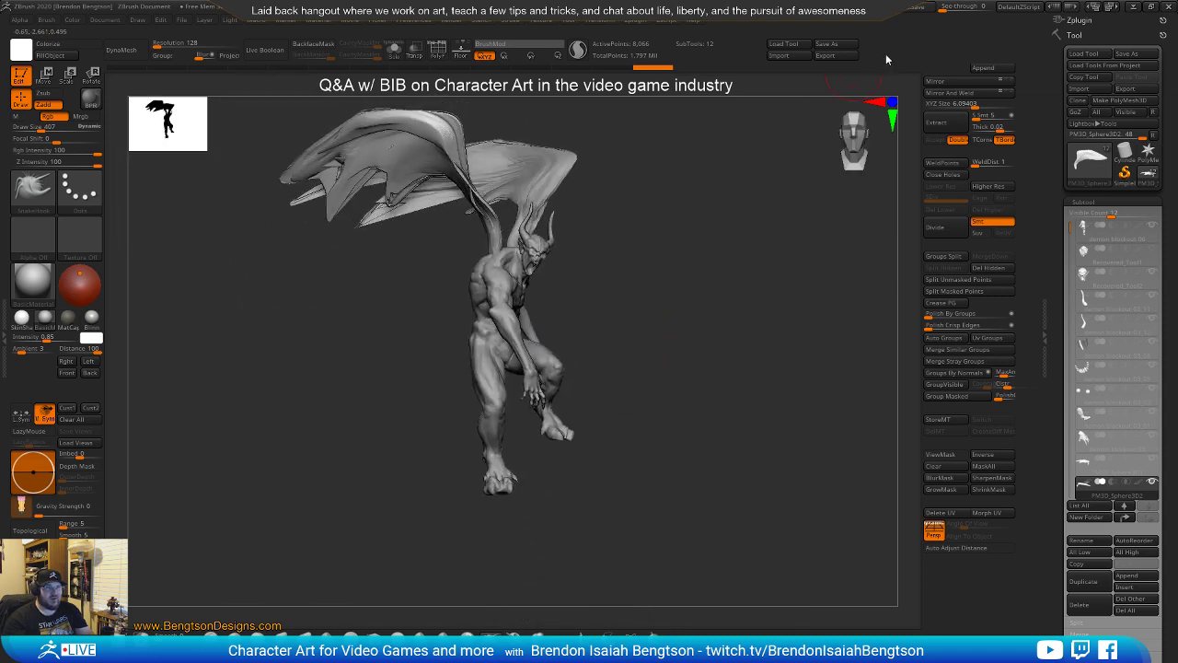
left_click(985, 70)
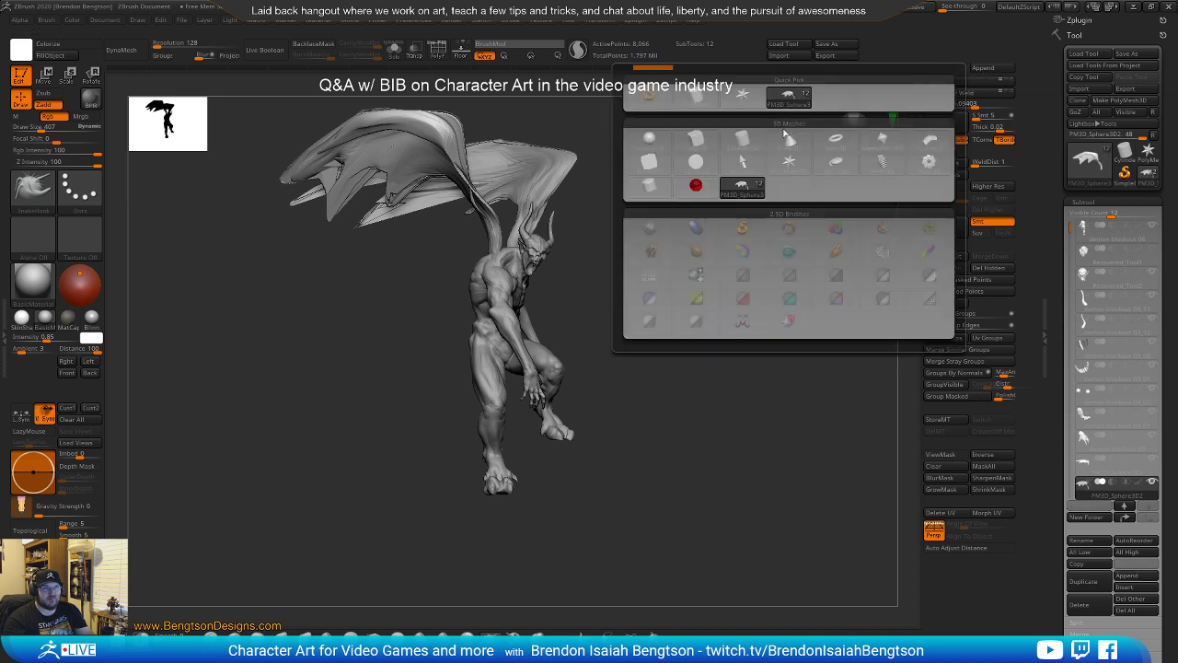
left_click(702, 142)
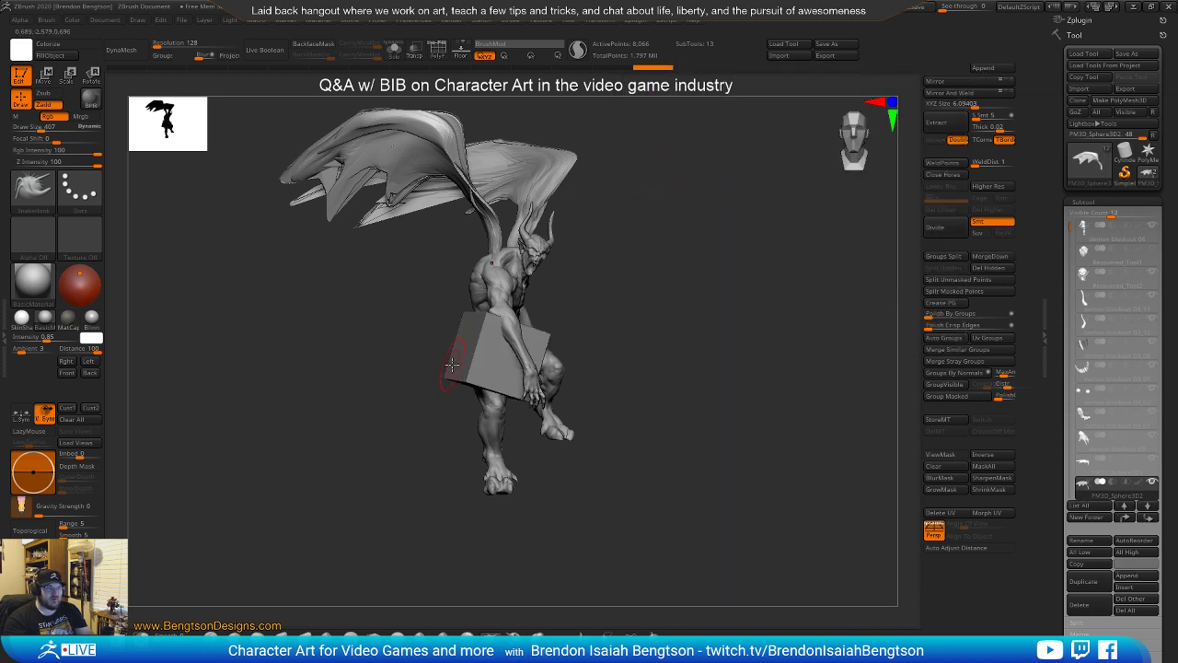
left_click_drag(631, 306, 644, 284)
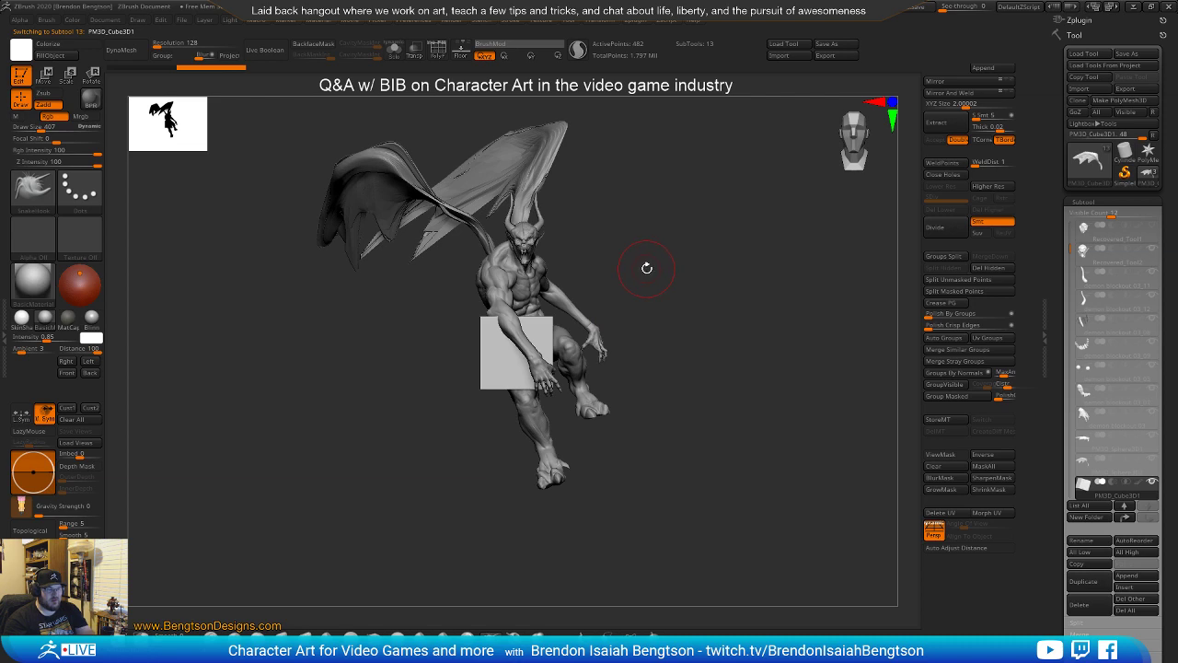
key("w")
left_click_drag(564, 299, 595, 468)
left_click_drag(639, 403, 621, 421)
mouse_move(689, 357)
left_mouse_down()
mouse_move(702, 399)
mouse_move(705, 350)
mouse_move(668, 358)
left_mouse_up()
key("ctrl+z")
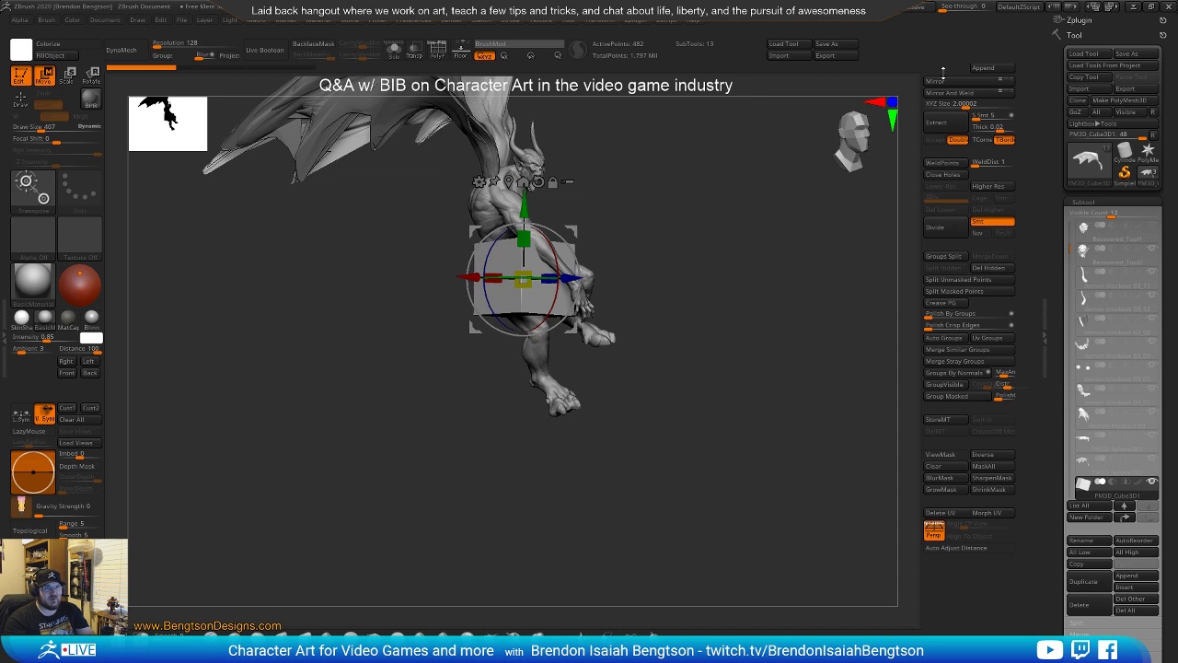
Append a sphere primitive as a new subtool and delete the cube subtool
left_click(984, 69)
left_click(785, 128)
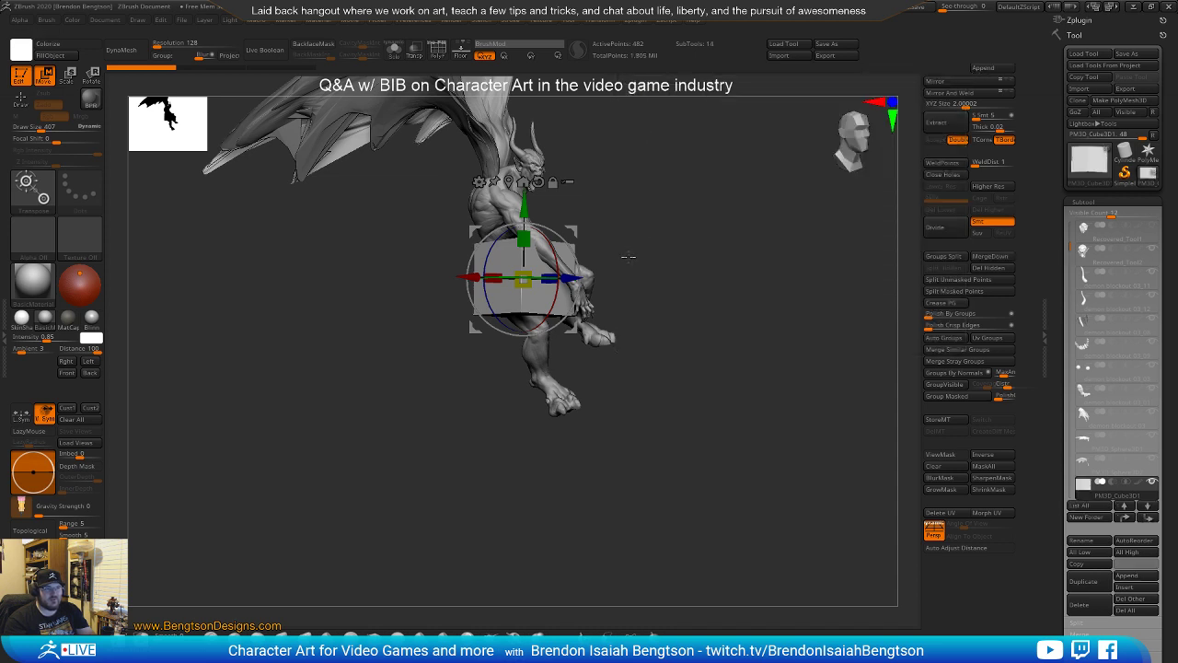
left_click_drag(1069, 248, 1070, 322)
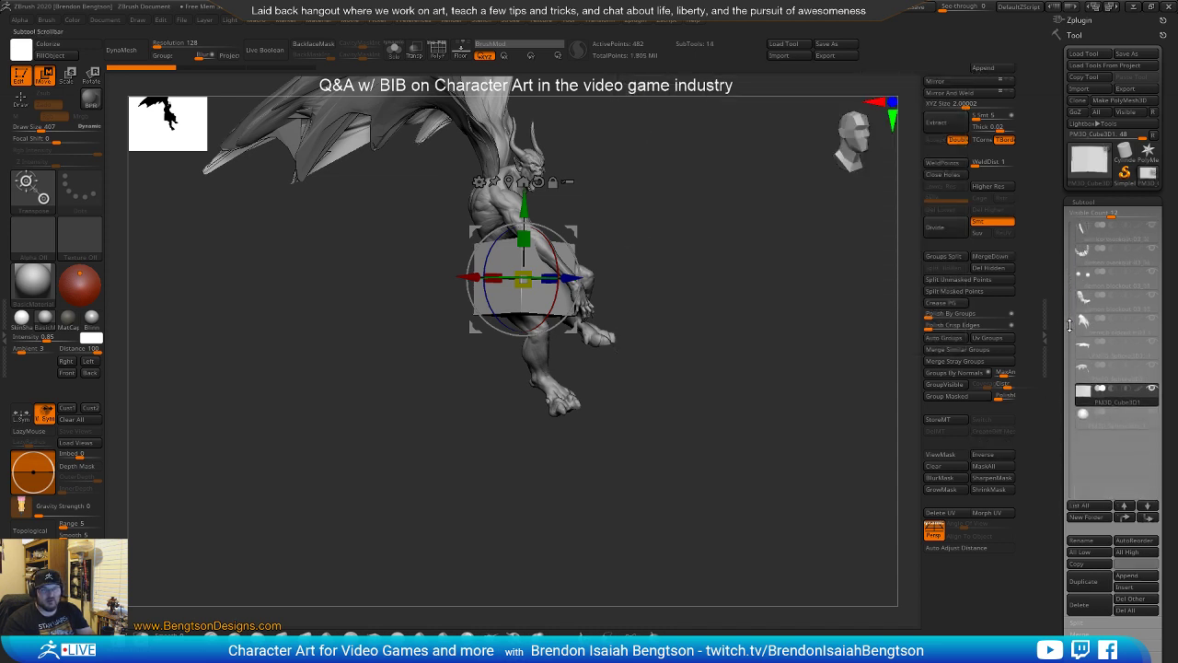
left_click(1080, 605)
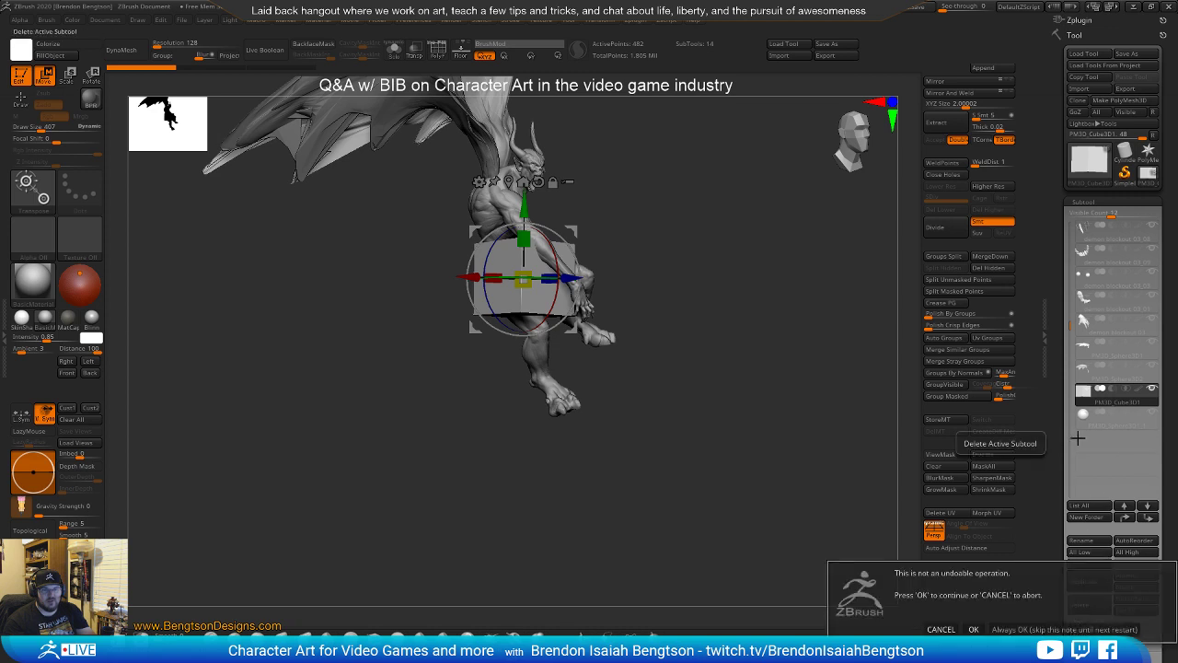
left_click(973, 629)
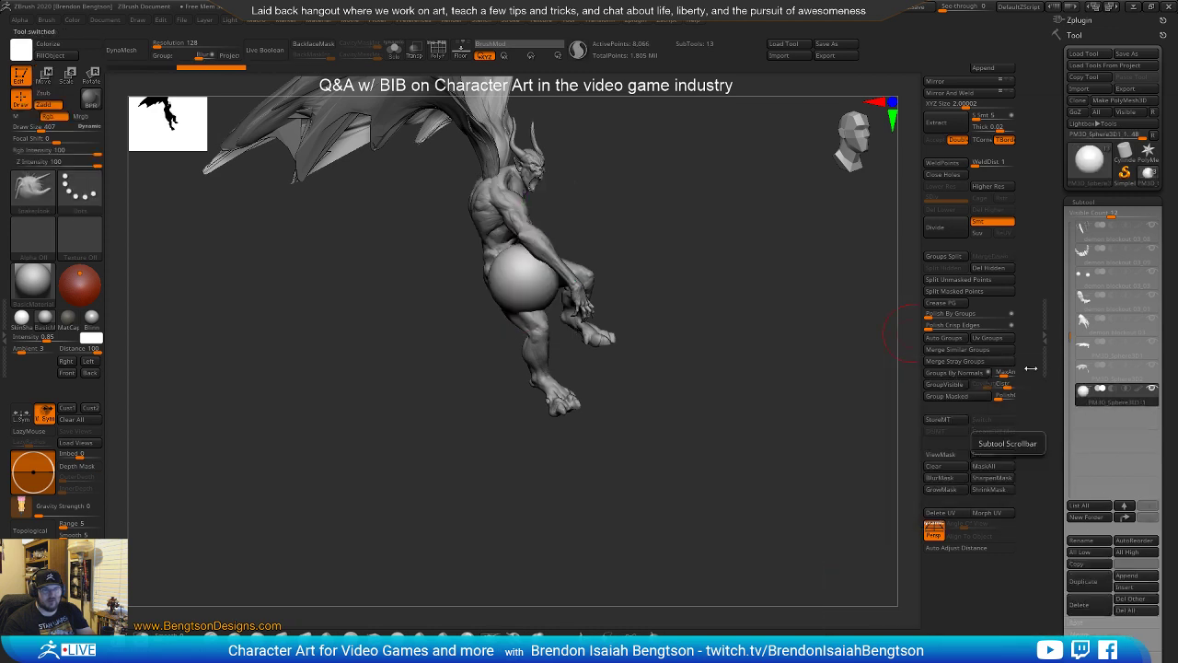
Move the sphere down below the demon's feet as the start of a base
left_click_drag(664, 391, 678, 386)
key("w")
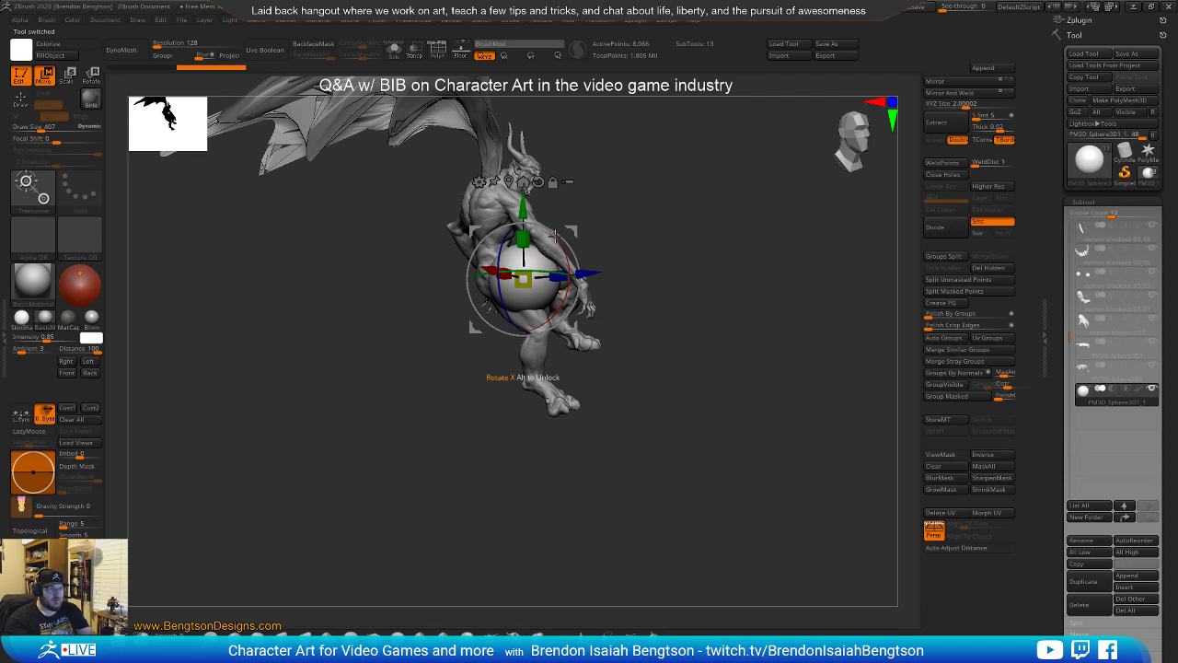
mouse_move(569, 317)
left_mouse_down()
mouse_move(589, 362)
mouse_move(602, 347)
mouse_move(684, 356)
mouse_move(607, 362)
left_mouse_up()
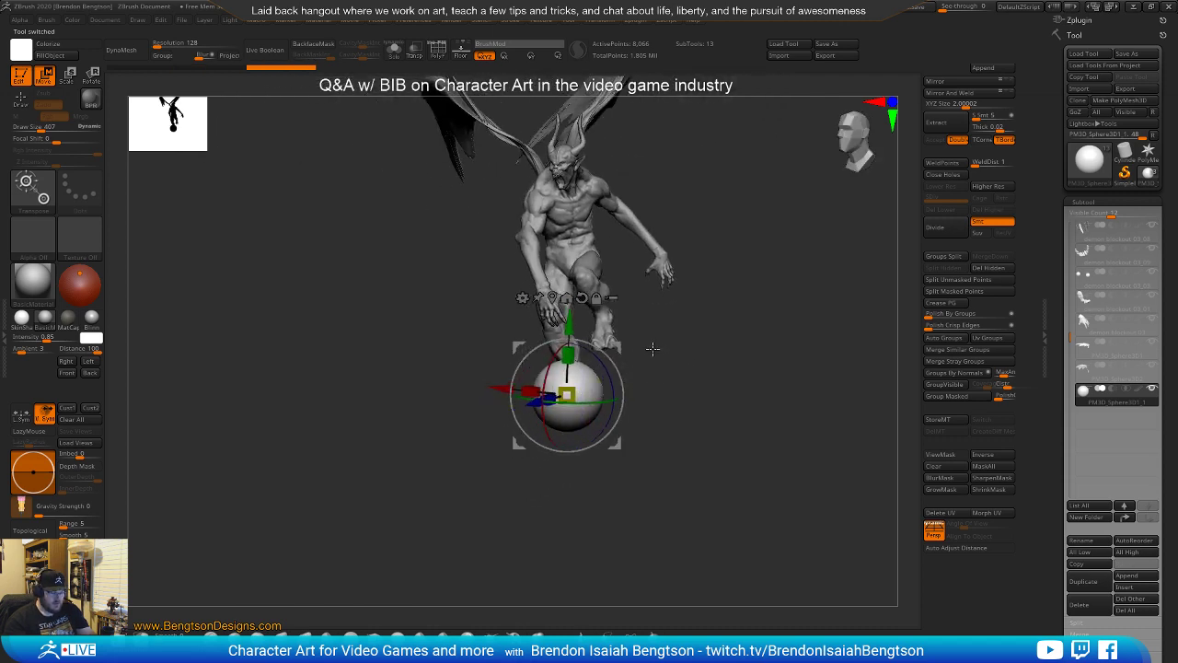
Stretch the sphere into a long slanted slab using Move Topological at draw size 1901
key("q")
key("b")
key("m")
key("t")
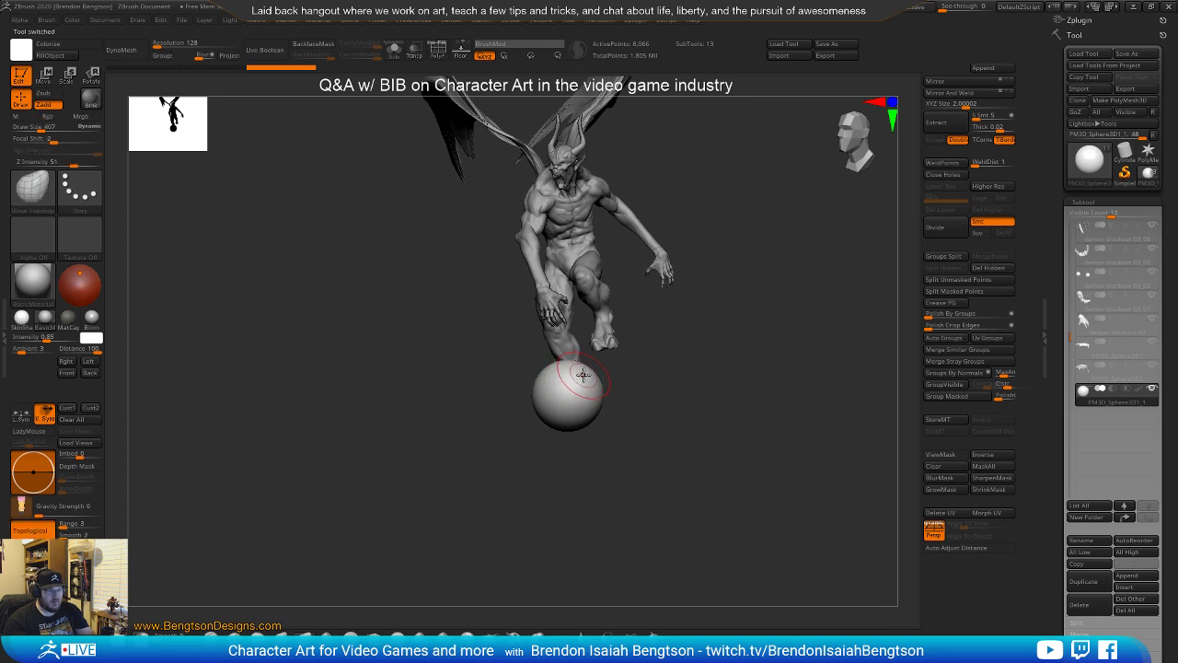
key("space")
mouse_move(608, 373)
left_mouse_down()
mouse_move(700, 384)
mouse_move(582, 387)
mouse_move(600, 322)
mouse_move(650, 300)
left_mouse_up()
left_click_drag(621, 340, 789, 265)
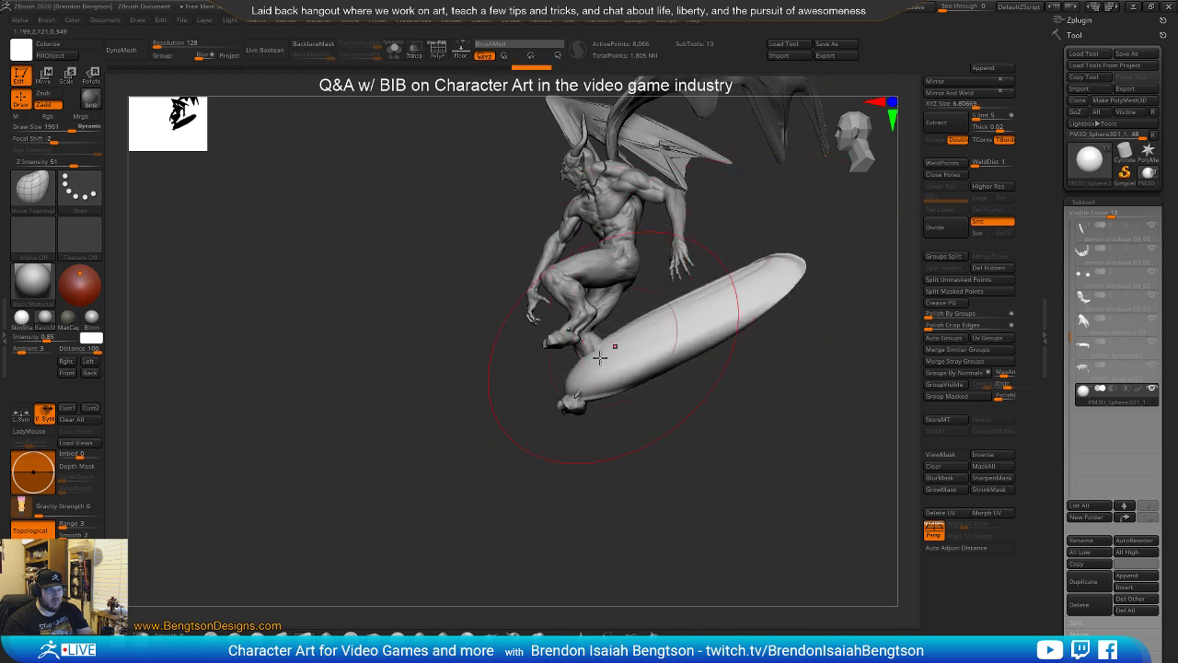
Bend the slab into a curve and extend its lower end beneath the demon's planted foot with Move Topological
left_click_drag(513, 414, 508, 451)
left_click_drag(638, 357, 625, 315)
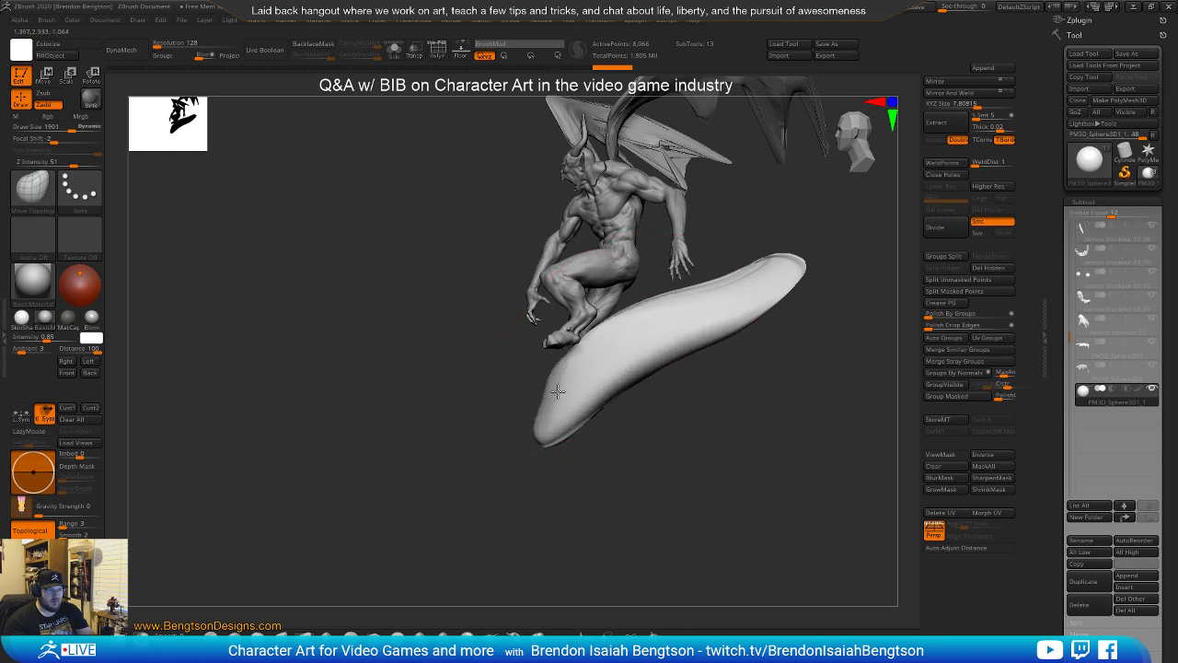
left_click_drag(557, 517, 500, 499)
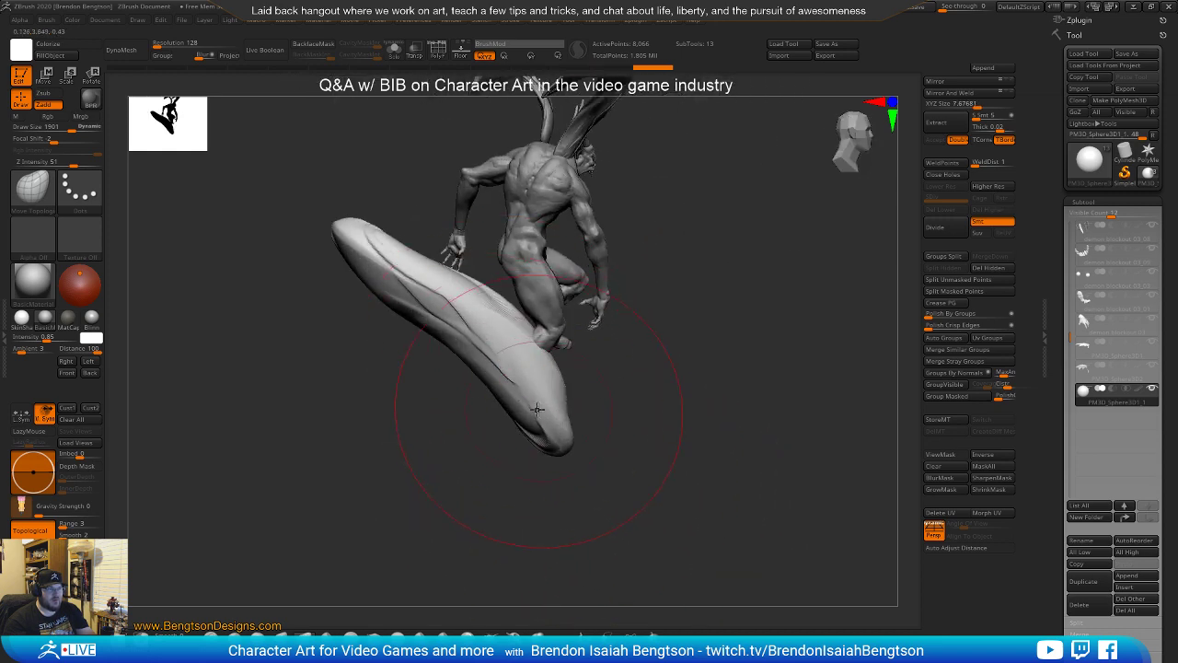
left_click_drag(527, 438, 513, 481)
left_click_drag(527, 373, 471, 451)
left_click_drag(534, 428, 552, 383)
mouse_move(502, 414)
left_mouse_down()
mouse_move(518, 408)
mouse_move(504, 402)
left_mouse_up()
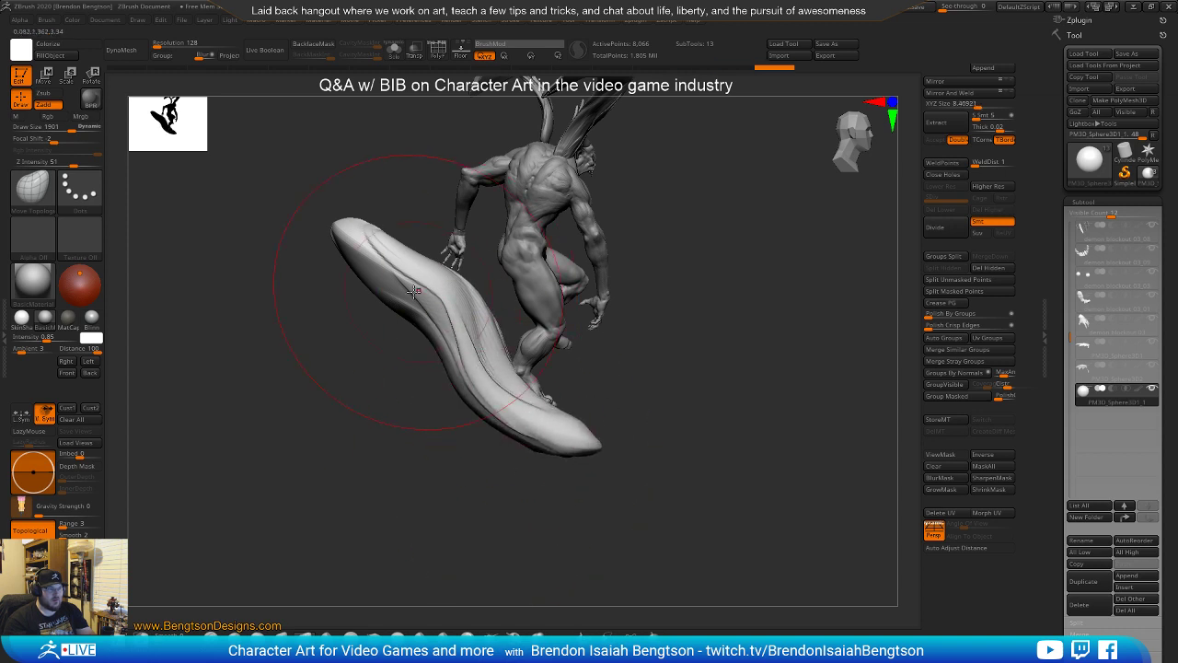
Switch to the ClayBuildup brush and shift the slab so it sits under the demon's planted foot
key("b")
key("c")
key("b")
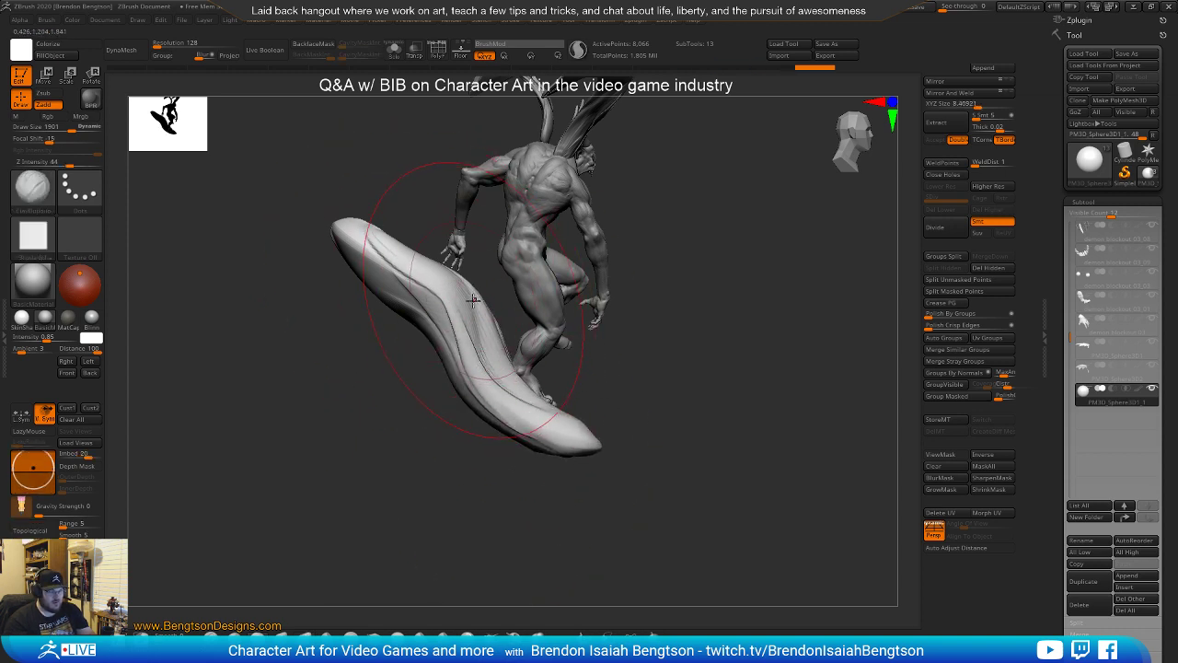
key("w")
mouse_move(589, 353)
left_mouse_down()
mouse_move(632, 368)
mouse_move(590, 343)
left_mouse_up()
left_click_drag(547, 397, 726, 412)
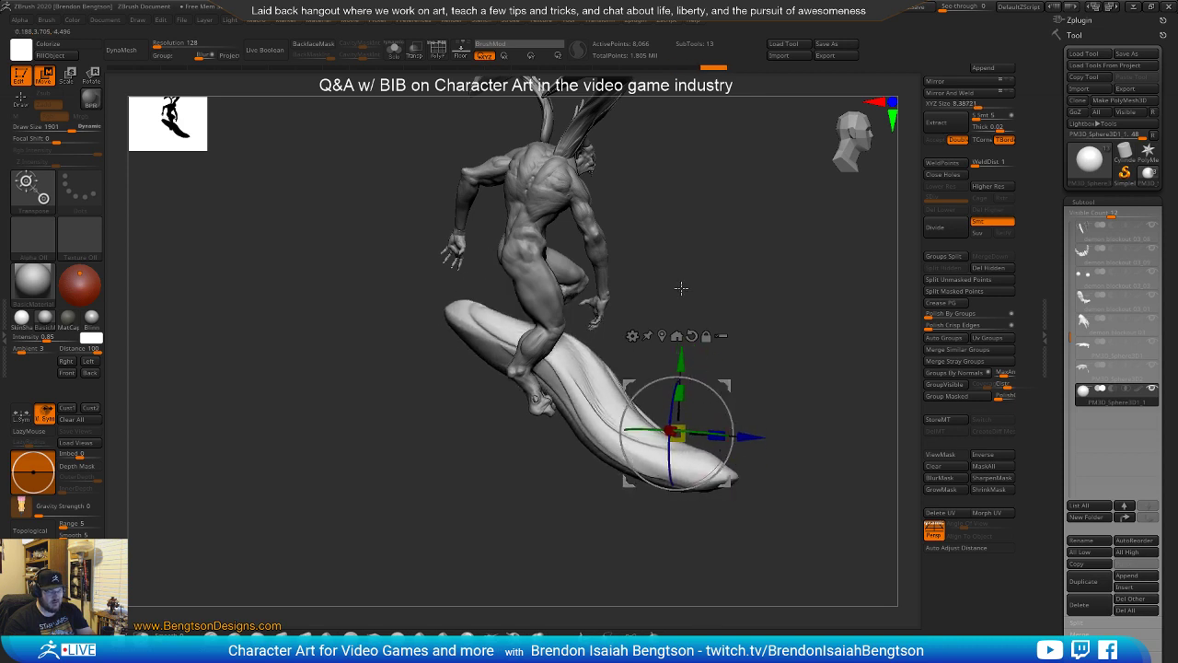
key("q")
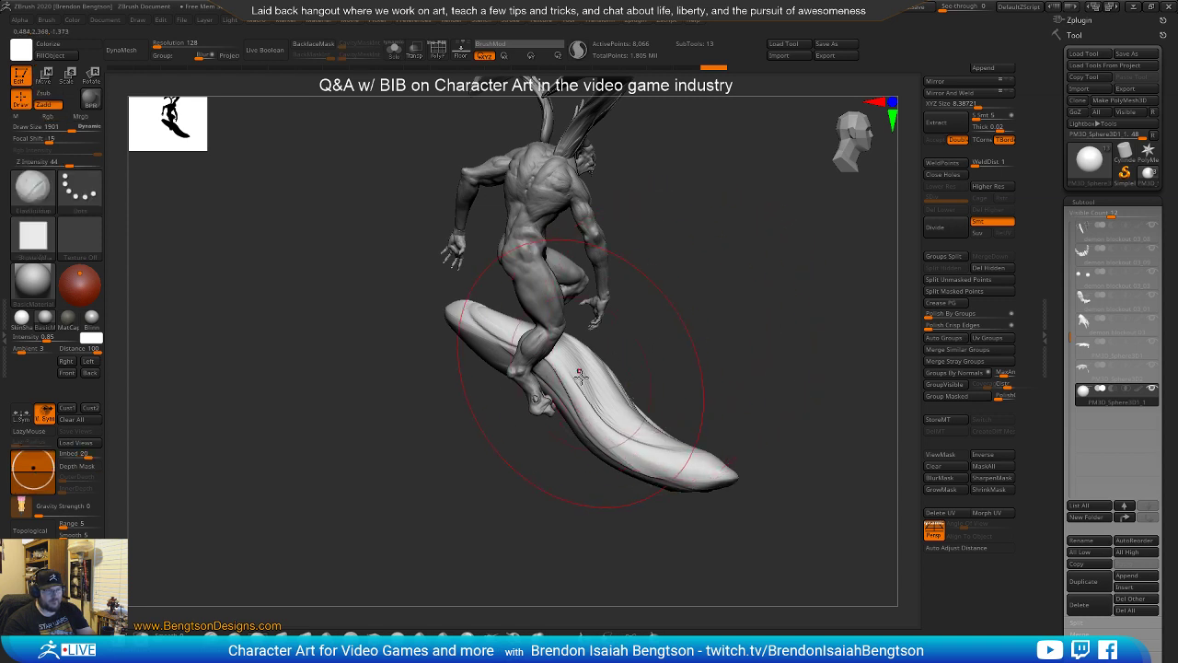
Widen the slab beneath the demon's raised foot and pull its far end inward with Move Topological
left_click_drag(569, 405, 671, 337, "shift")
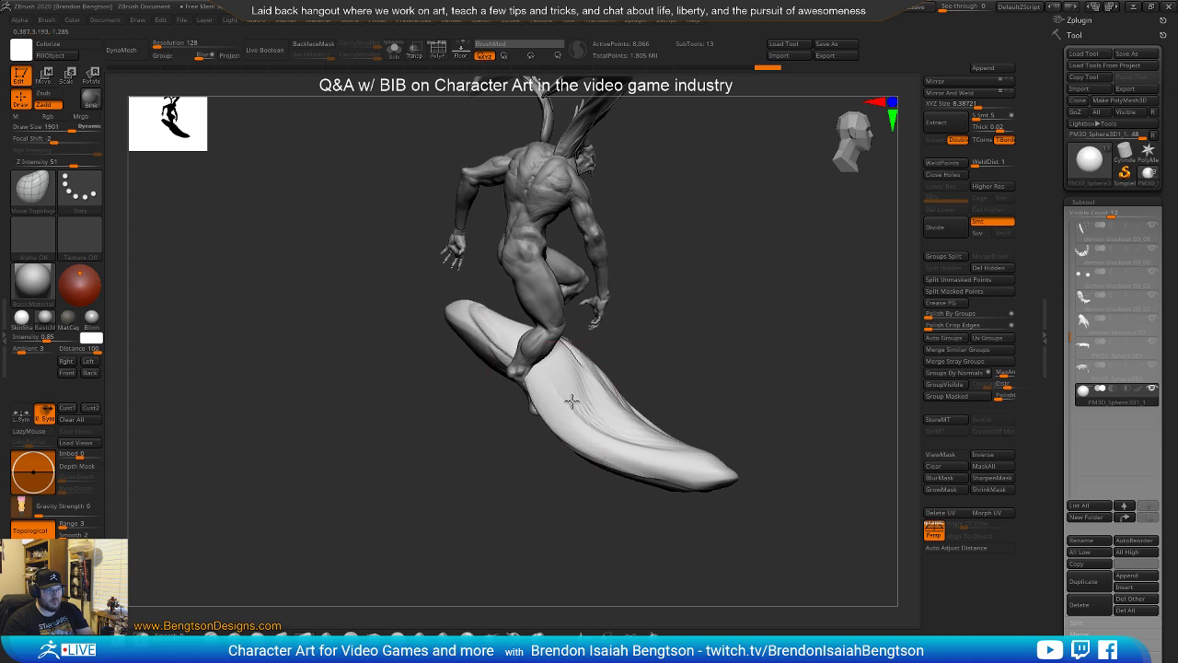
right_click_drag(587, 370, 666, 422)
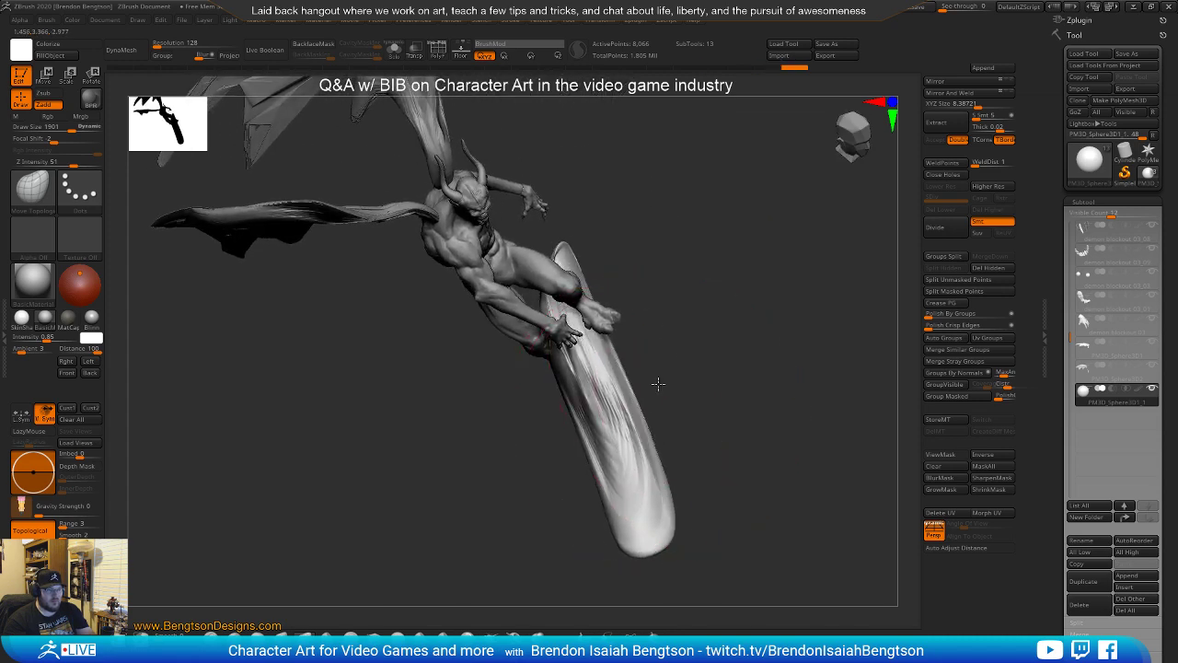
left_click_drag(643, 283, 637, 235)
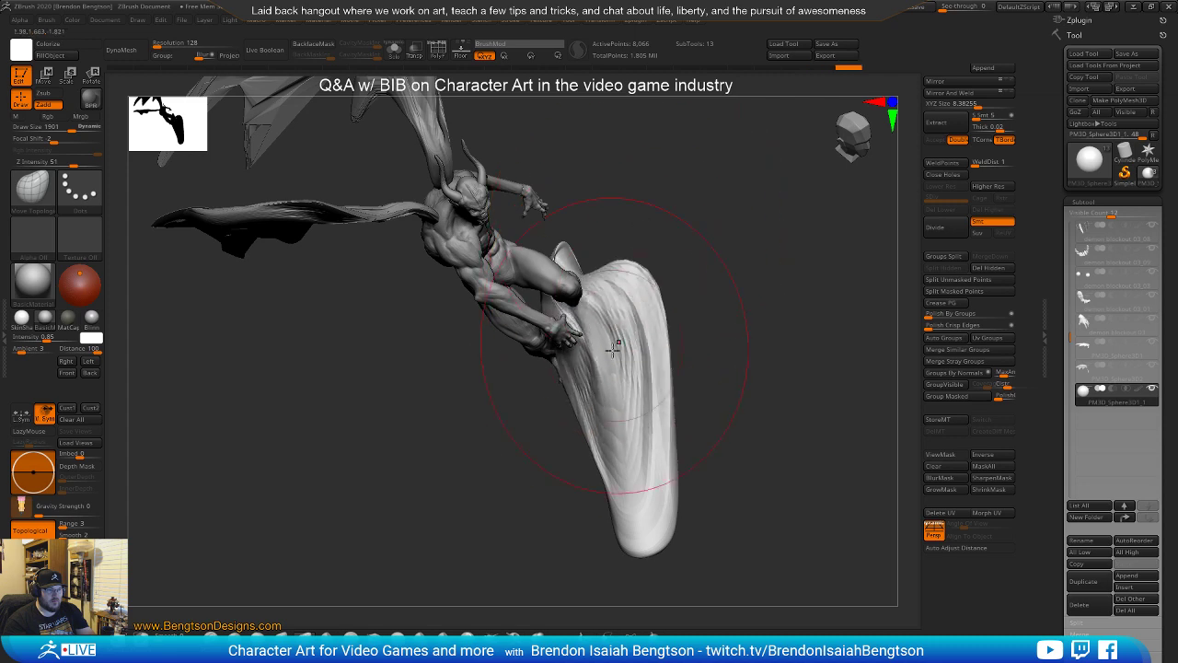
mouse_move(636, 524)
left_mouse_down()
mouse_move(642, 439)
mouse_move(631, 413)
mouse_move(613, 420)
left_mouse_up()
mouse_move(613, 420)
right_mouse_down()
mouse_move(785, 256)
mouse_move(749, 315)
mouse_move(733, 318)
right_mouse_up()
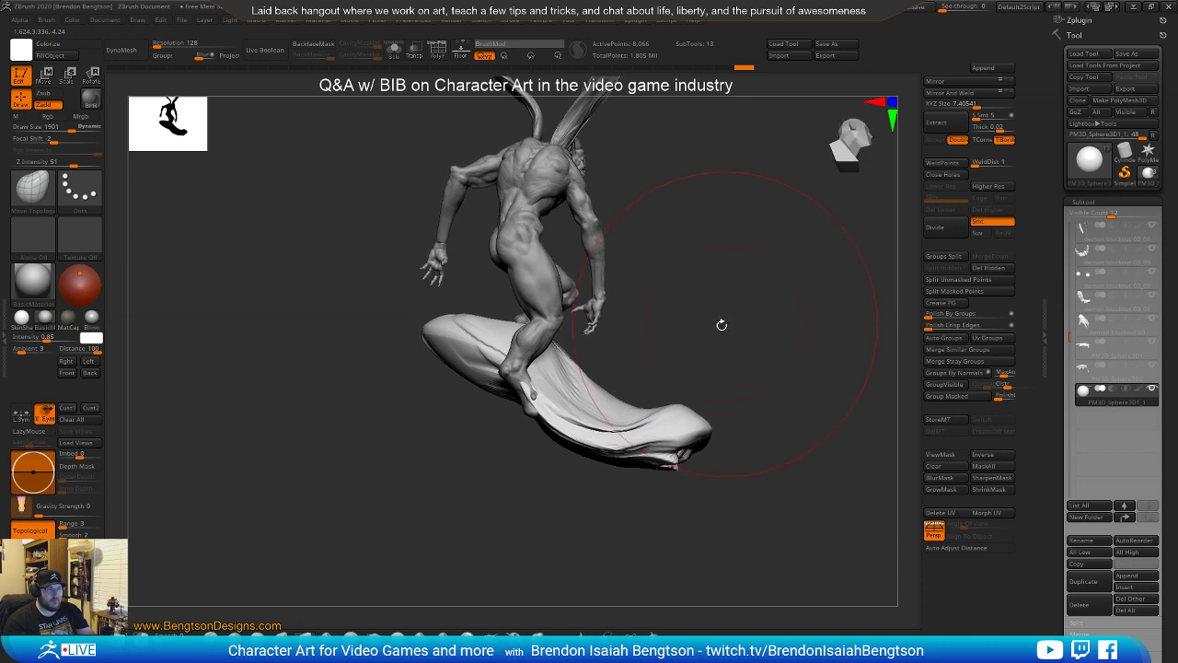
Reposition and rescale the widened base so it supports both of the demon's feet
key("w")
left_click_drag(701, 389, 645, 417)
left_click_drag(774, 394, 741, 378)
left_click_drag(780, 318, 714, 355)
key("q")
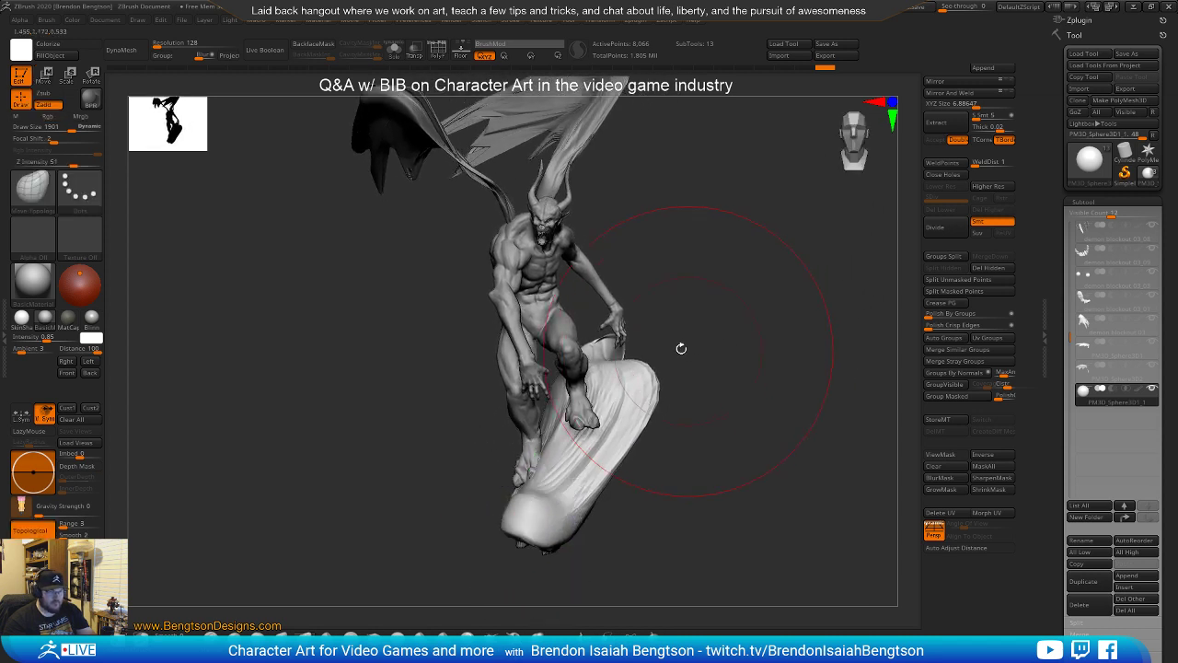
Reshape the base around the feet and flare its front edge with Move Topological at draw size 1237
right_click_drag(601, 426, 534, 442)
key("space")
left_click_drag(586, 431, 574, 430)
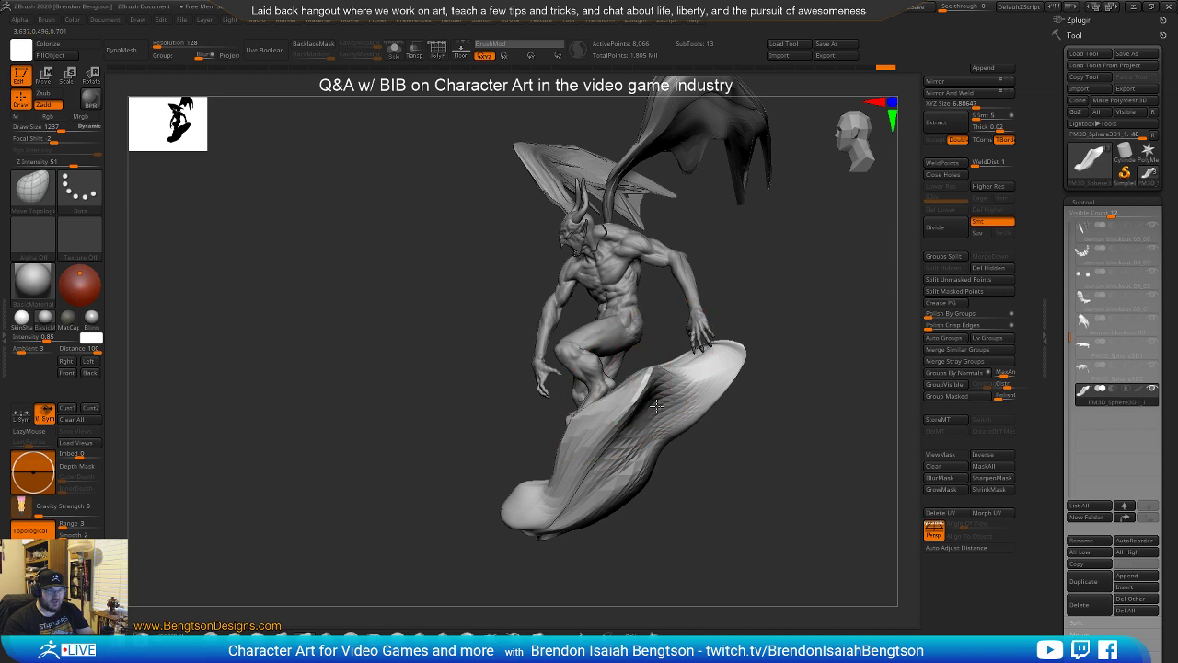
left_click_drag(574, 422, 565, 438)
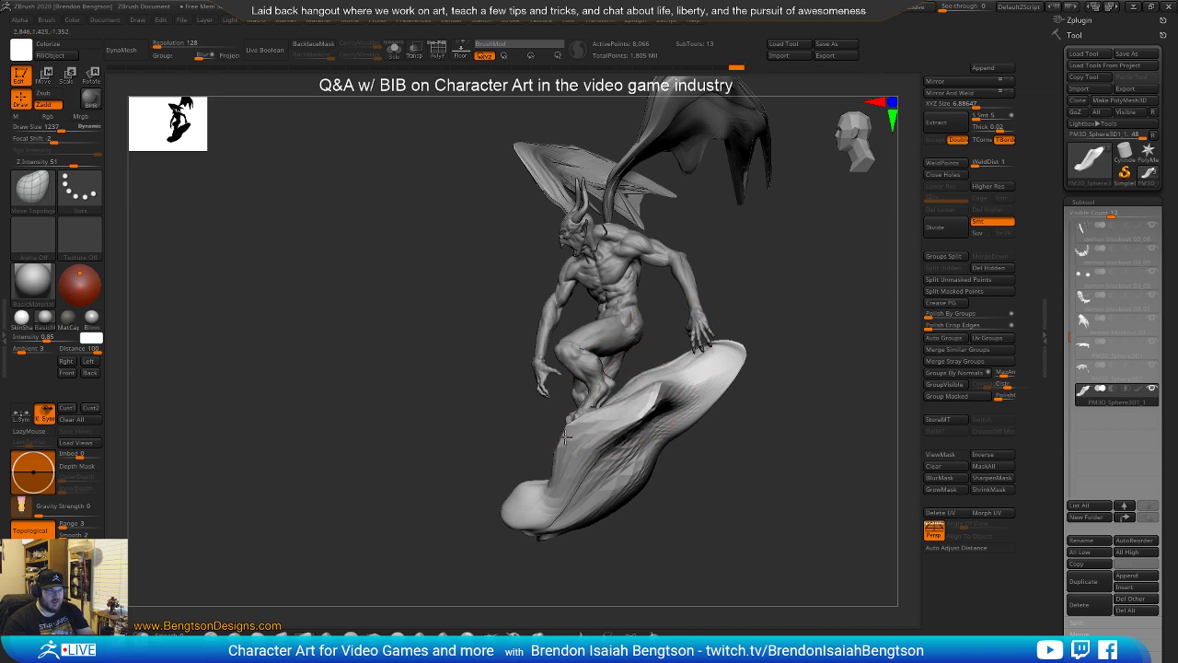
mouse_move(434, 461)
right_mouse_down()
mouse_move(515, 460)
mouse_move(433, 477)
right_mouse_up()
mouse_move(631, 285)
right_mouse_down()
mouse_move(718, 308)
mouse_move(502, 440)
right_mouse_up()
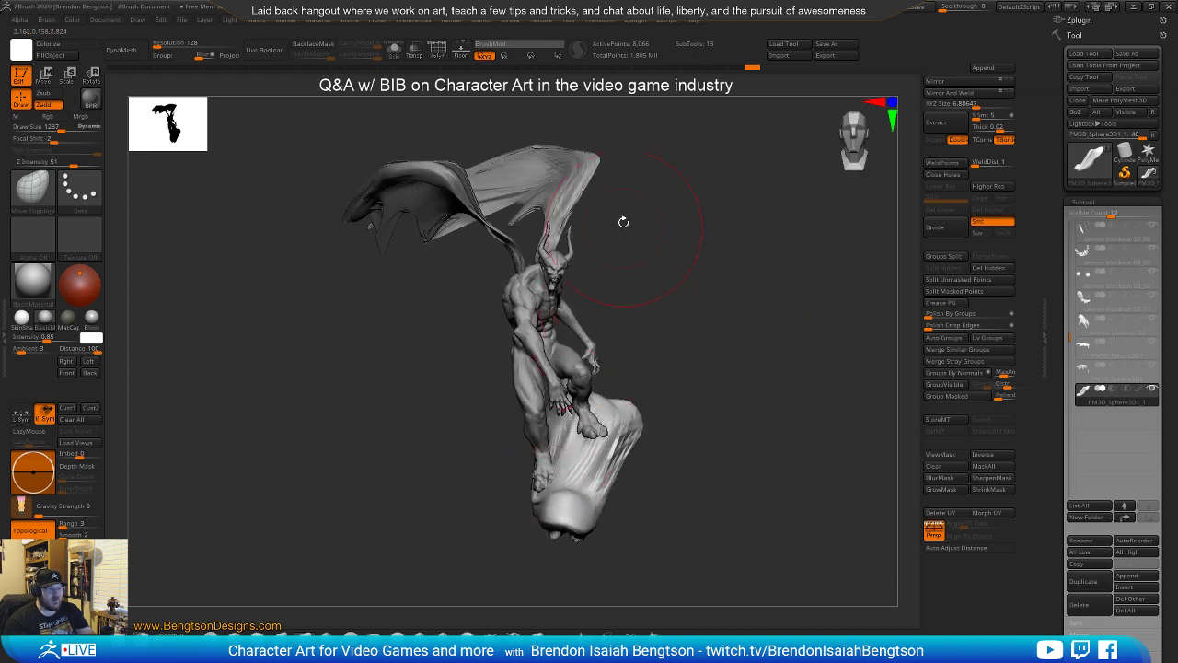
right_click_drag(712, 337, 569, 311)
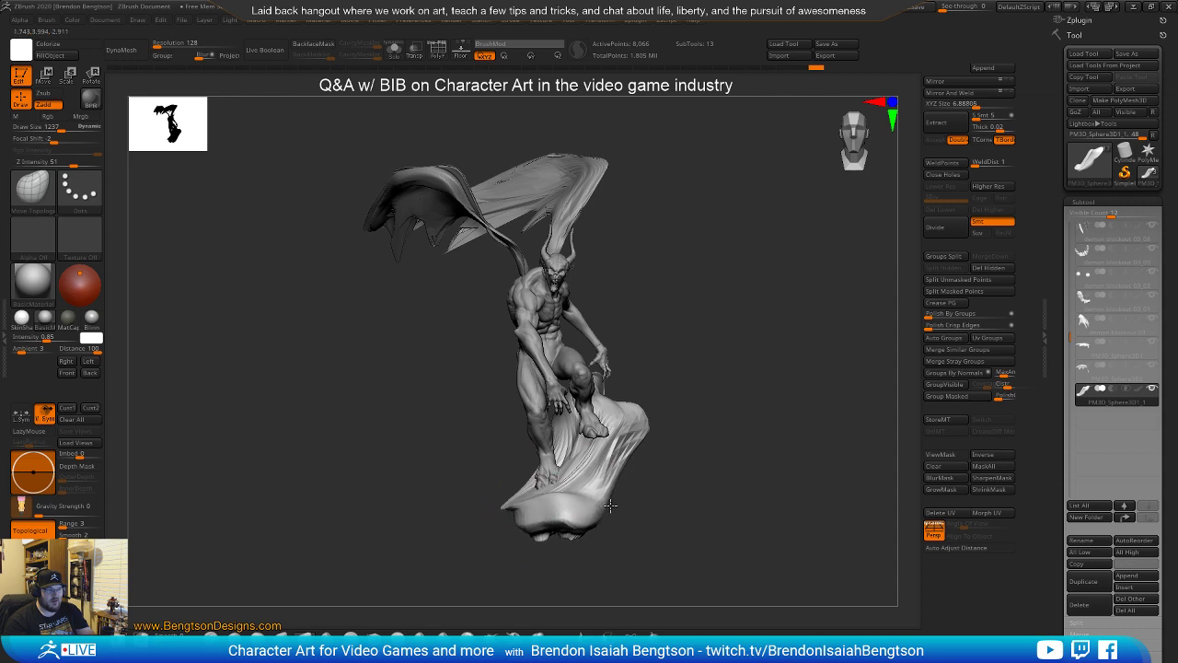
Duplicate the base subtool, then rotate the copy and scale it narrower along its X axis
left_click_drag(672, 381, 783, 460)
left_click(1091, 582)
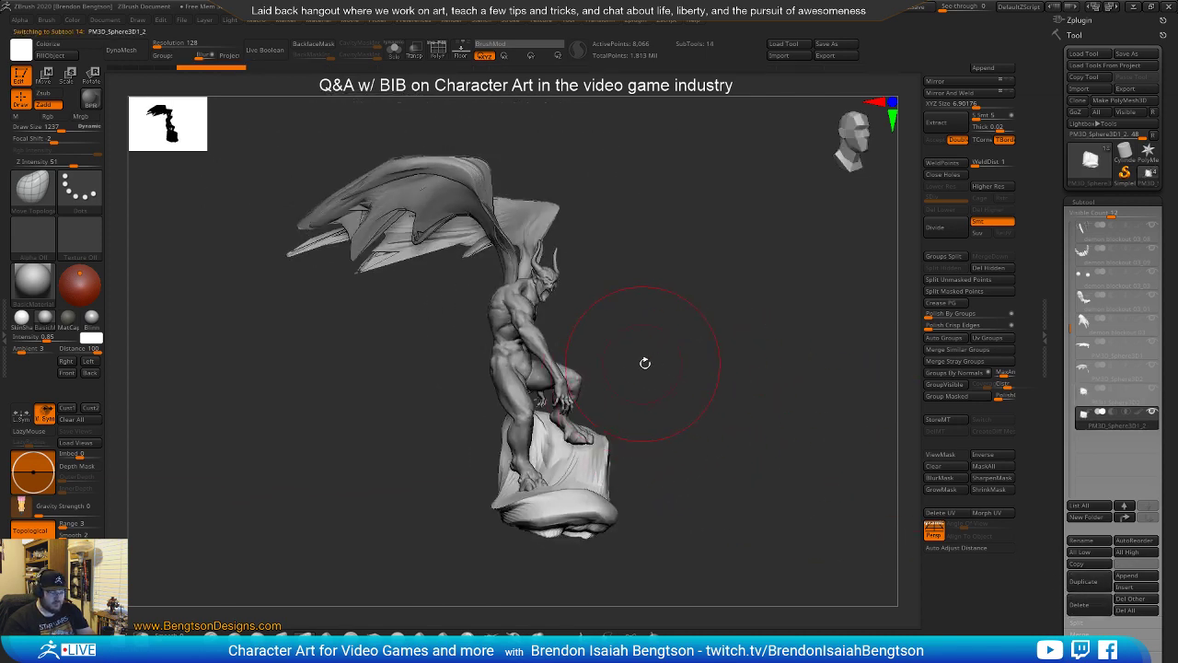
key("w")
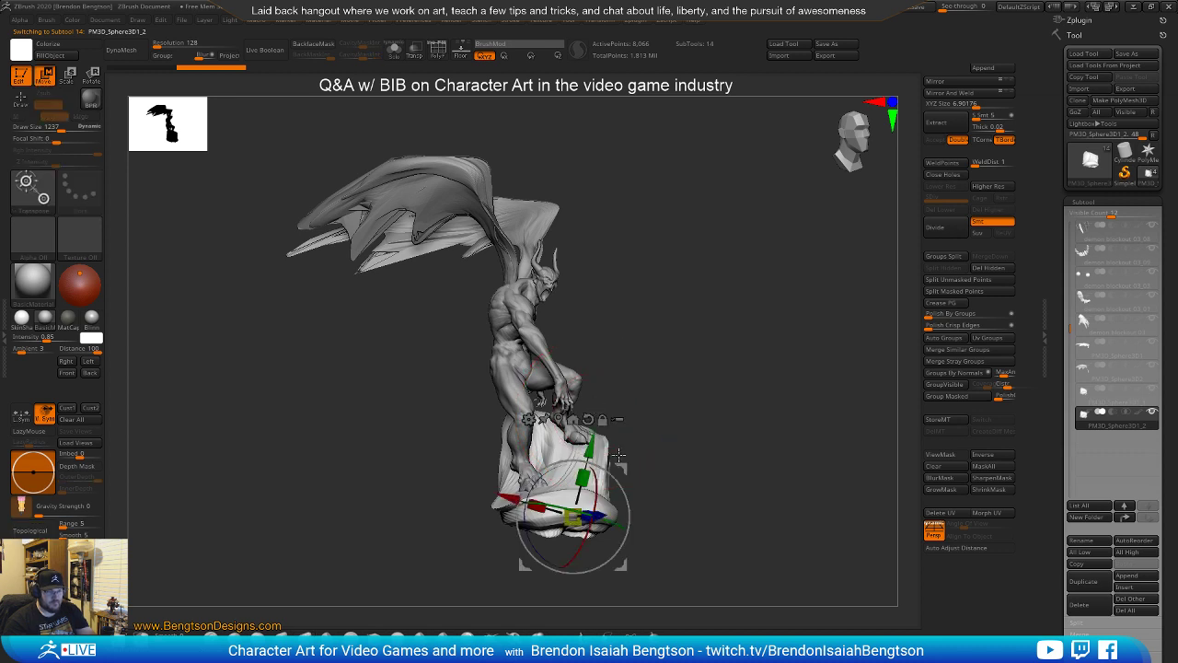
left_click_drag(572, 502, 579, 482)
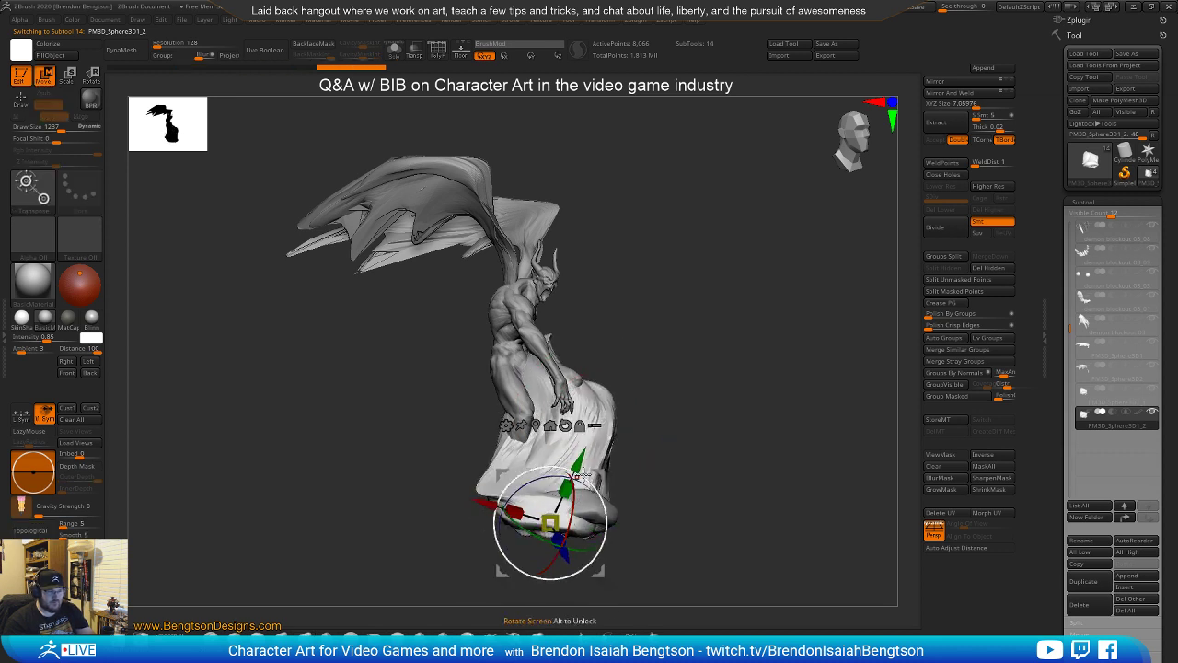
left_click_drag(521, 543, 520, 540)
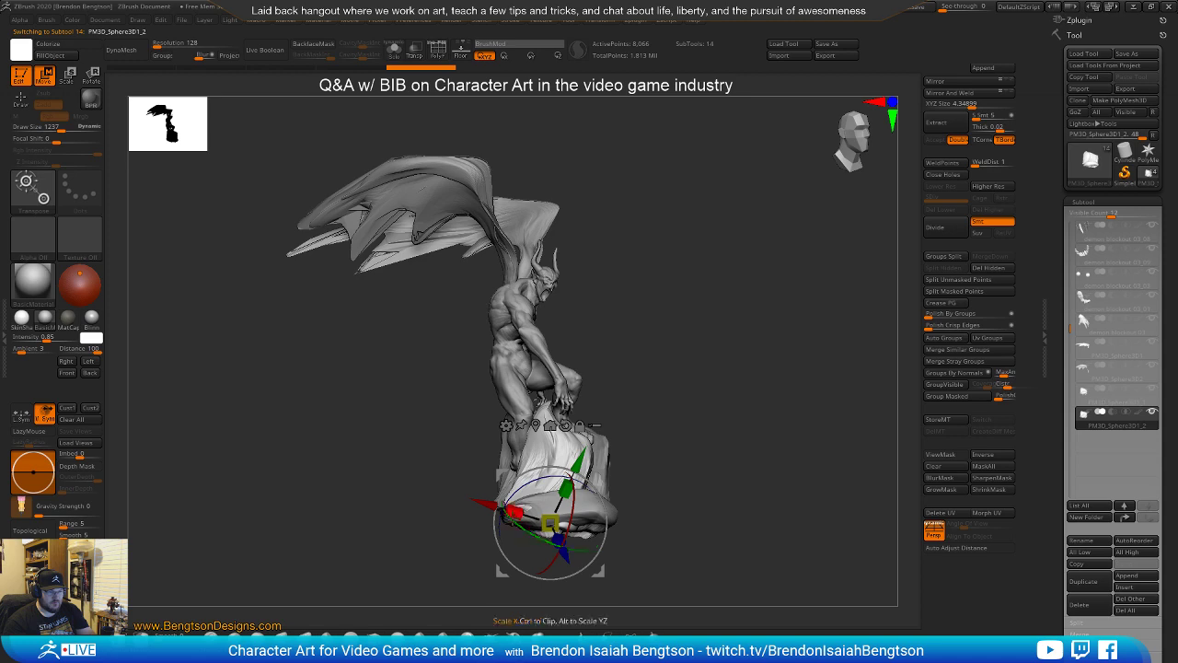
left_click_drag(597, 475, 641, 411)
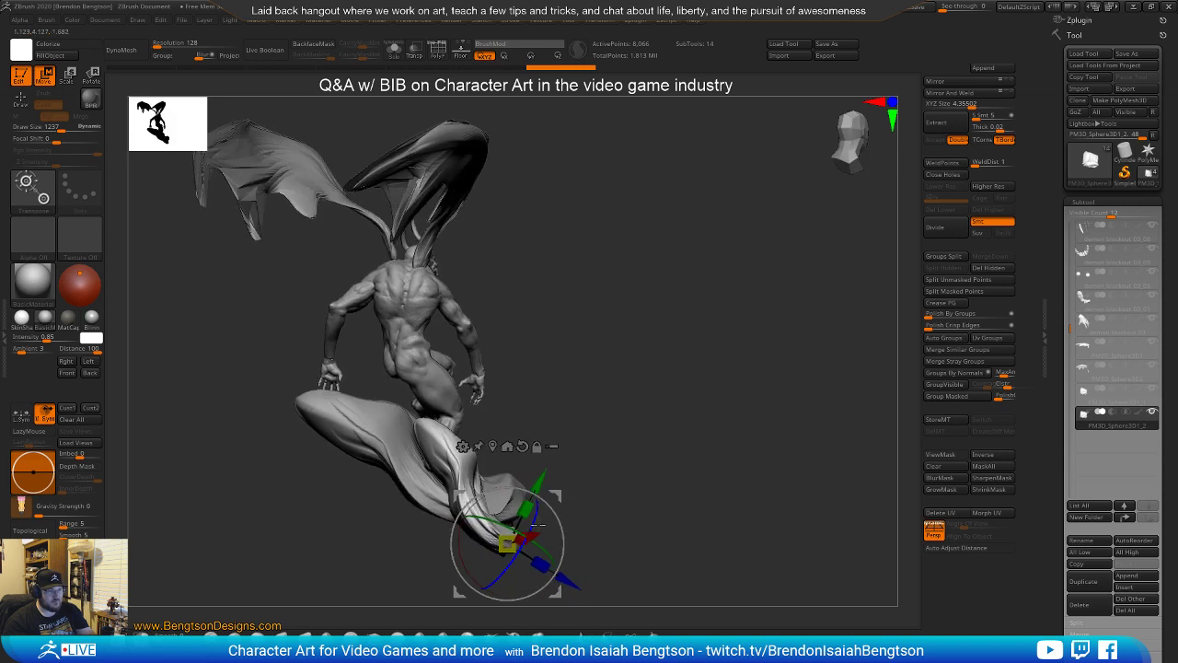
Rotate and move the duplicated rock piece so it stands upright against the back side of the base
left_click_drag(528, 532, 433, 614)
left_click_drag(520, 535, 560, 537)
left_click_drag(664, 502, 541, 508)
left_click_drag(697, 451, 678, 399)
left_click_drag(671, 468, 723, 460)
left_click_drag(552, 415, 486, 406)
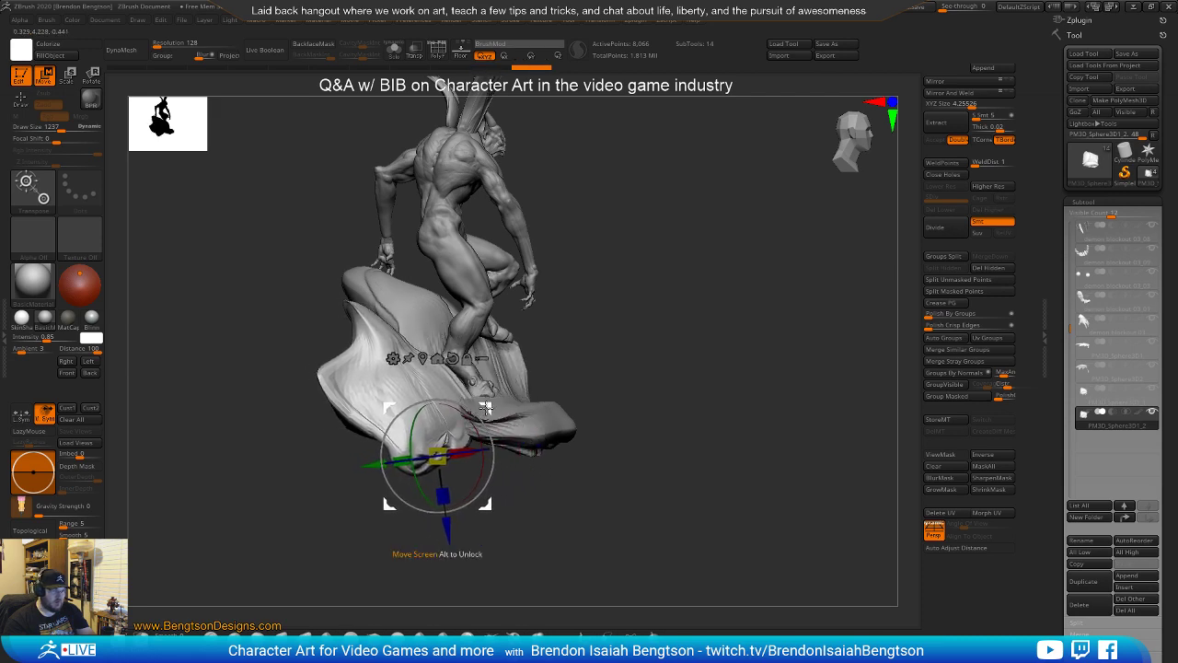
left_click_drag(634, 367, 482, 388)
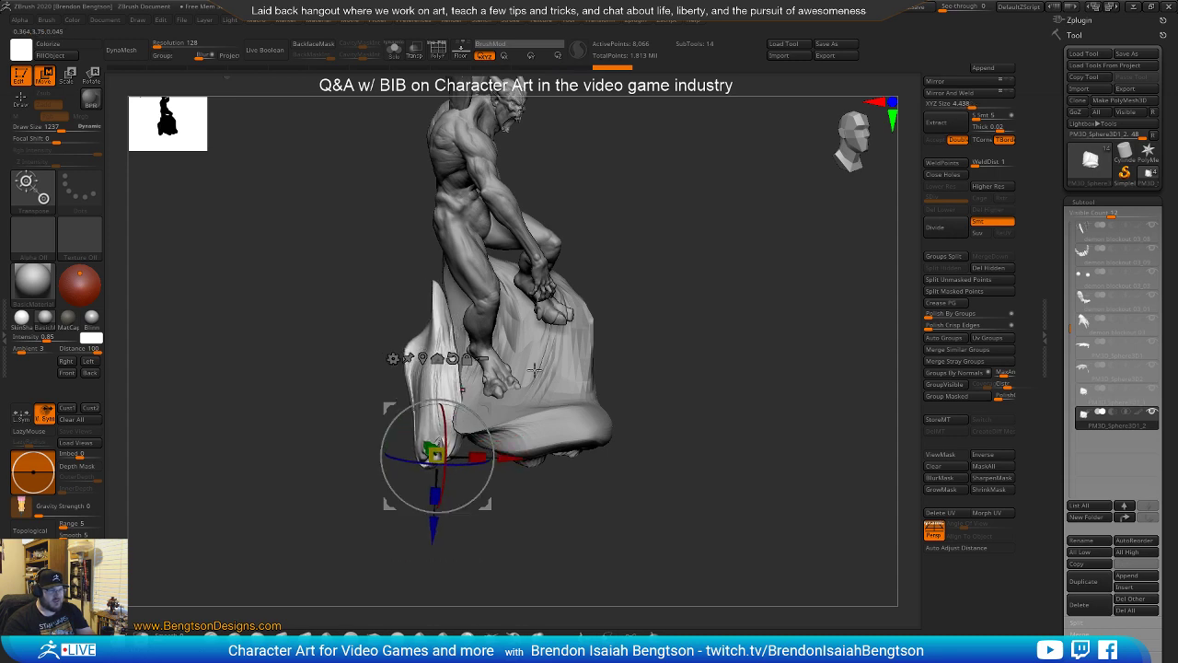
Move the duplicated rock piece tight against the back of the base, fitting it from behind and from the front
left_click_drag(510, 393, 563, 354)
mouse_move(645, 321)
left_mouse_down()
mouse_move(697, 324)
mouse_move(652, 345)
left_mouse_up()
key("q")
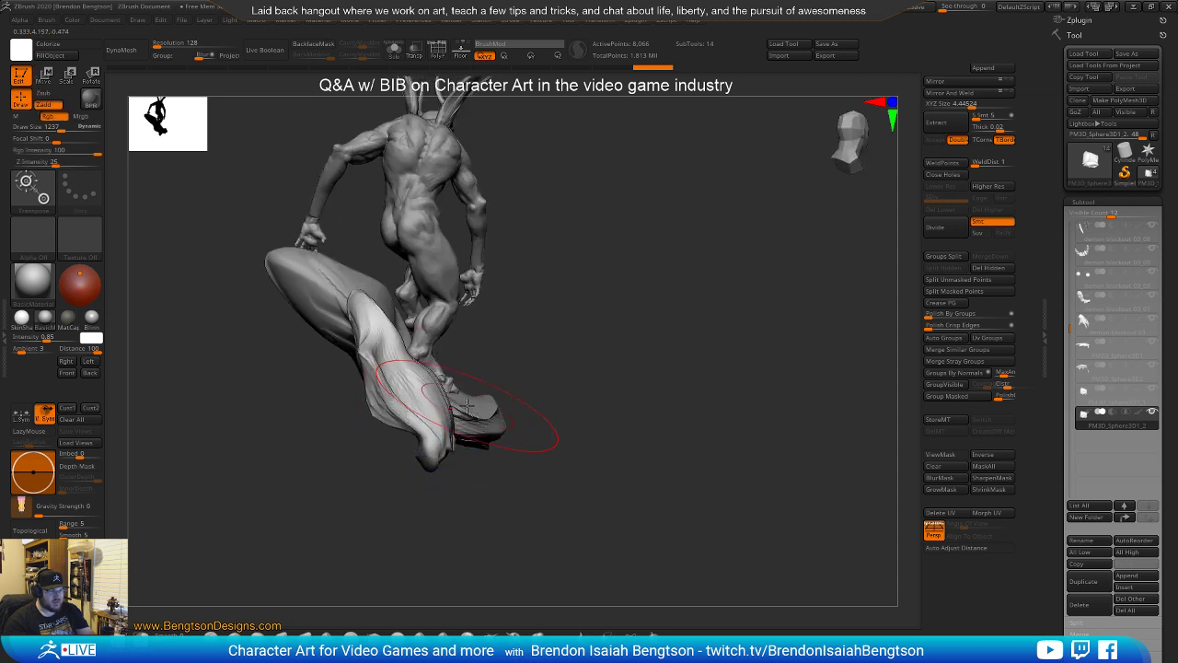
key("w")
left_click_drag(479, 406, 444, 378)
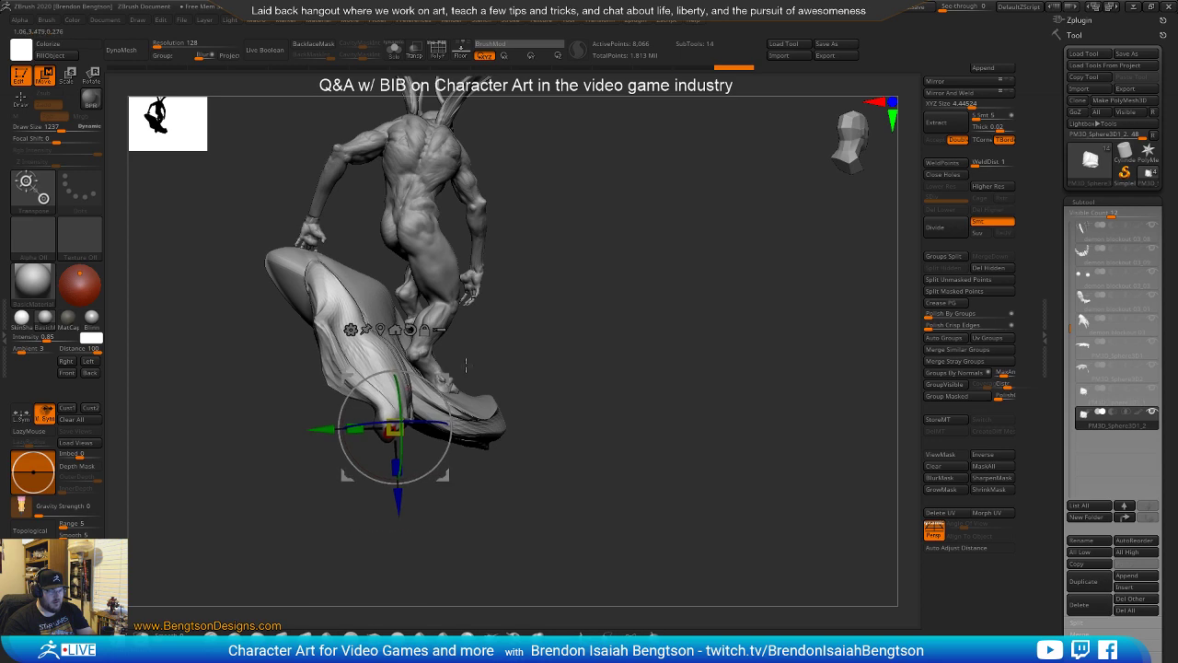
key("q")
mouse_move(577, 352)
left_mouse_down()
mouse_move(547, 407)
mouse_move(618, 383)
mouse_move(632, 421)
mouse_move(600, 411)
mouse_move(598, 436)
mouse_move(610, 395)
mouse_move(647, 360)
mouse_move(592, 359)
left_mouse_up()
key("w")
key("q")
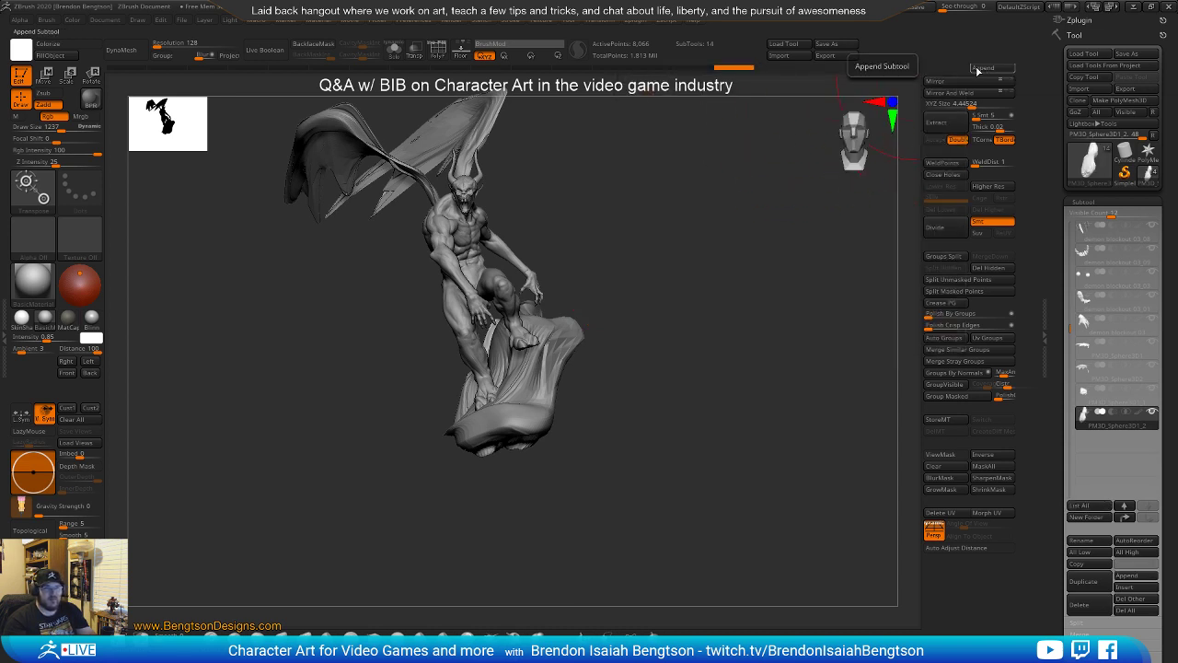
Append a cube subtool and move and stretch it into a tall rectangular pedestal beneath the rocky base
left_click(979, 68)
left_click(690, 141)
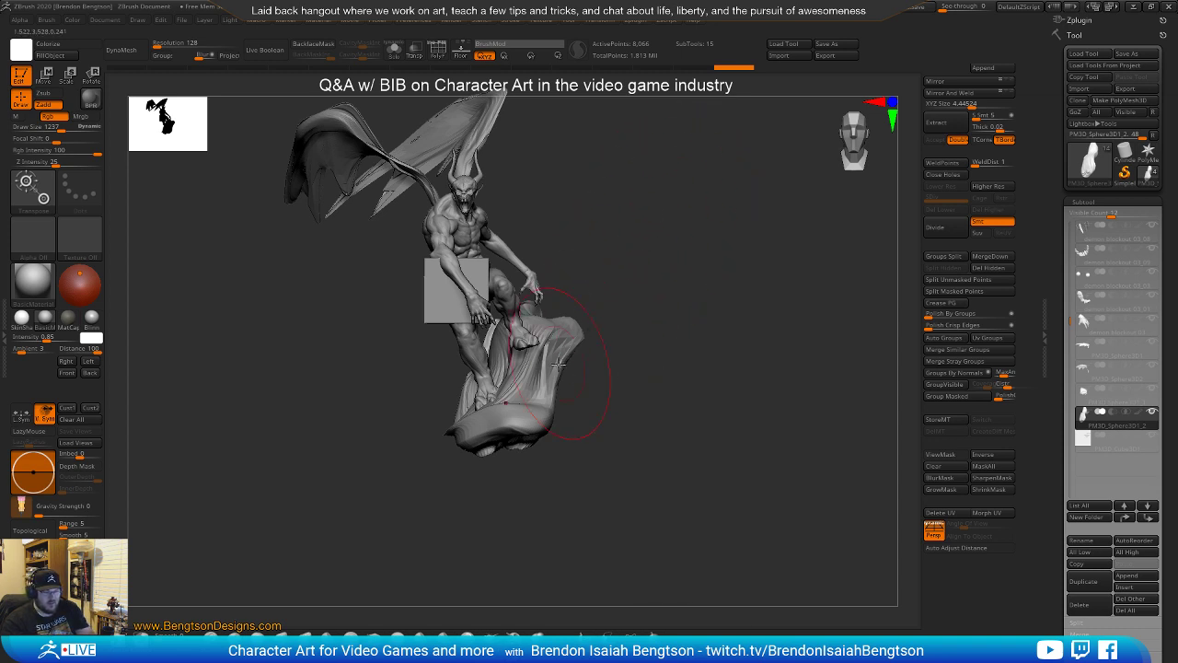
left_click(448, 310, "alt")
key("w")
left_click_drag(475, 278, 556, 448)
left_click_drag(622, 392, 658, 386)
left_click_drag(563, 468, 574, 421)
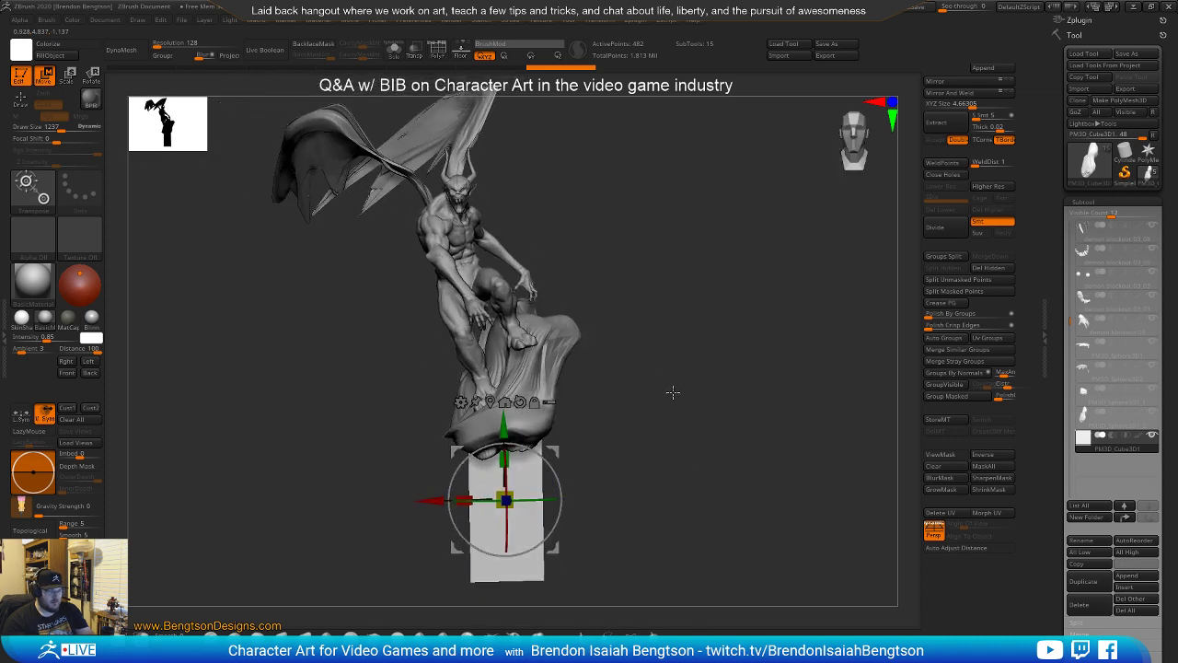
key("q")
mouse_move(675, 415)
left_mouse_down()
mouse_move(603, 436)
mouse_move(651, 427)
mouse_move(609, 423)
mouse_move(709, 423)
mouse_move(705, 399)
mouse_move(689, 421)
left_mouse_up()
key("w")
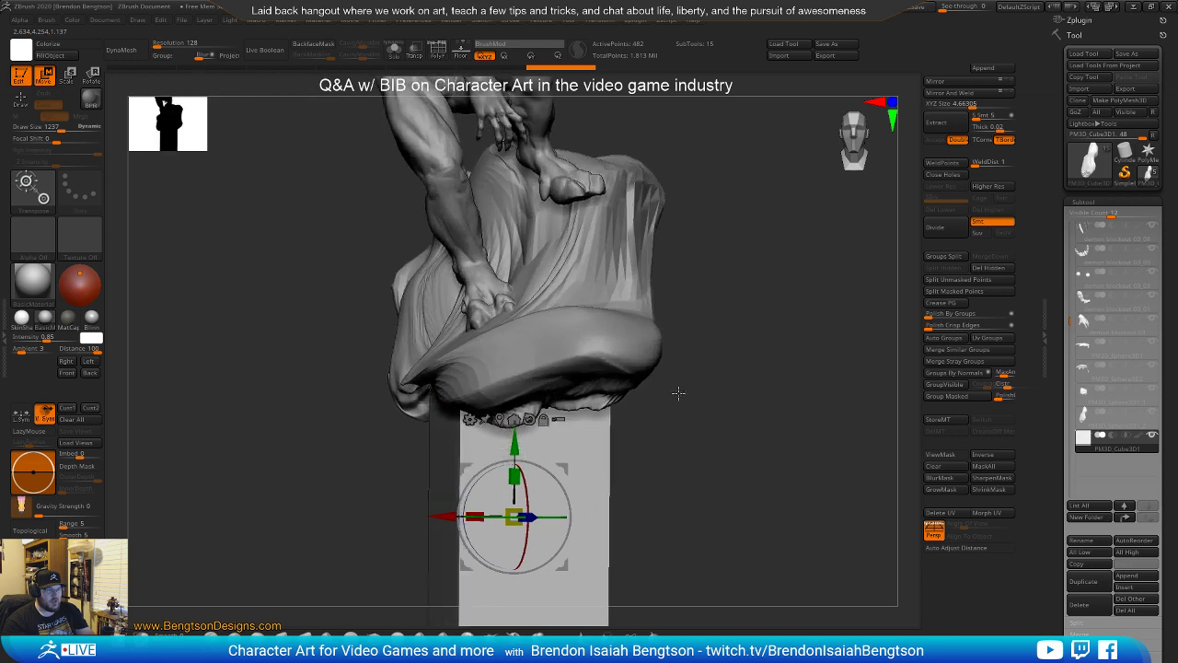
Build up lumpy rock forms on the front of the original base piece with ClayBuildup and Sculptris Pro at draw size 618
left_click(625, 346, "alt")
key("q")
mouse_move(749, 298)
left_mouse_down()
mouse_move(726, 395)
mouse_move(666, 340)
mouse_move(622, 350)
mouse_move(617, 363)
left_mouse_up()
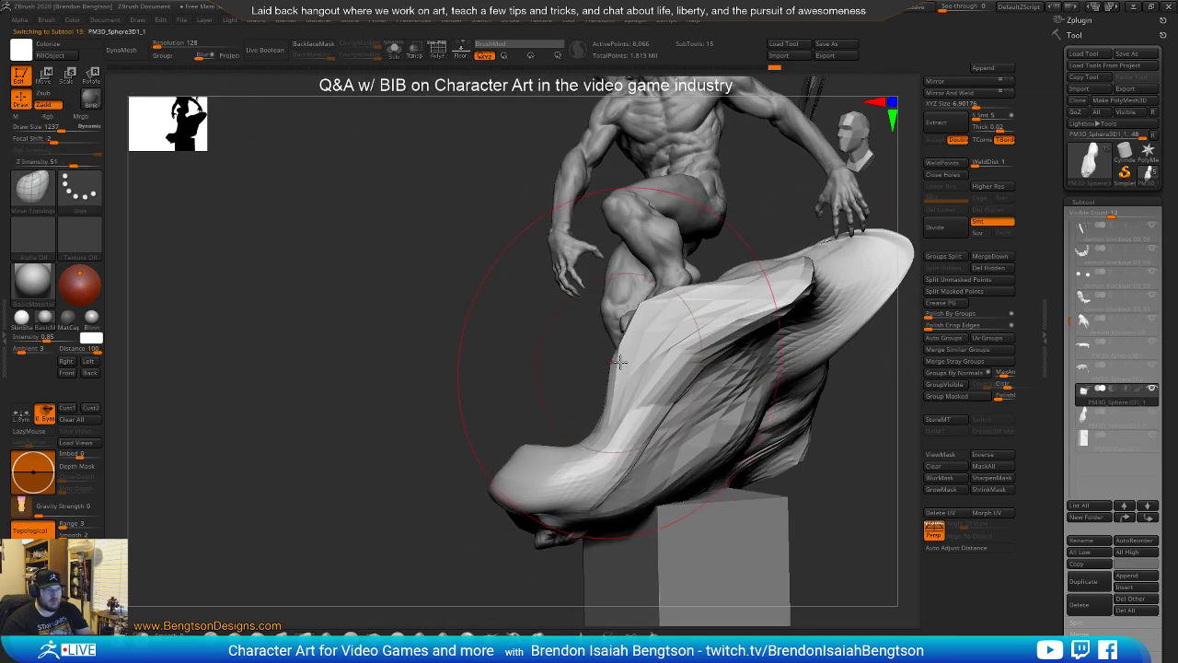
key("space")
mouse_move(497, 384)
left_mouse_down()
mouse_move(552, 365)
mouse_move(540, 364)
left_mouse_up()
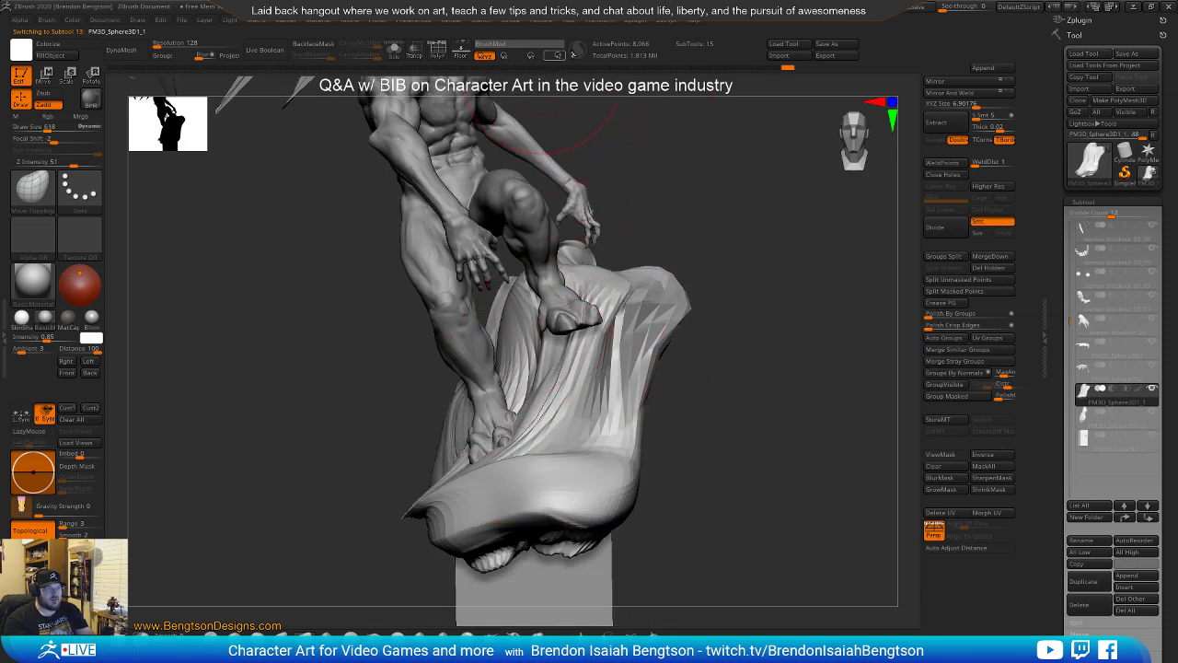
key("b")
key("c")
key("b")
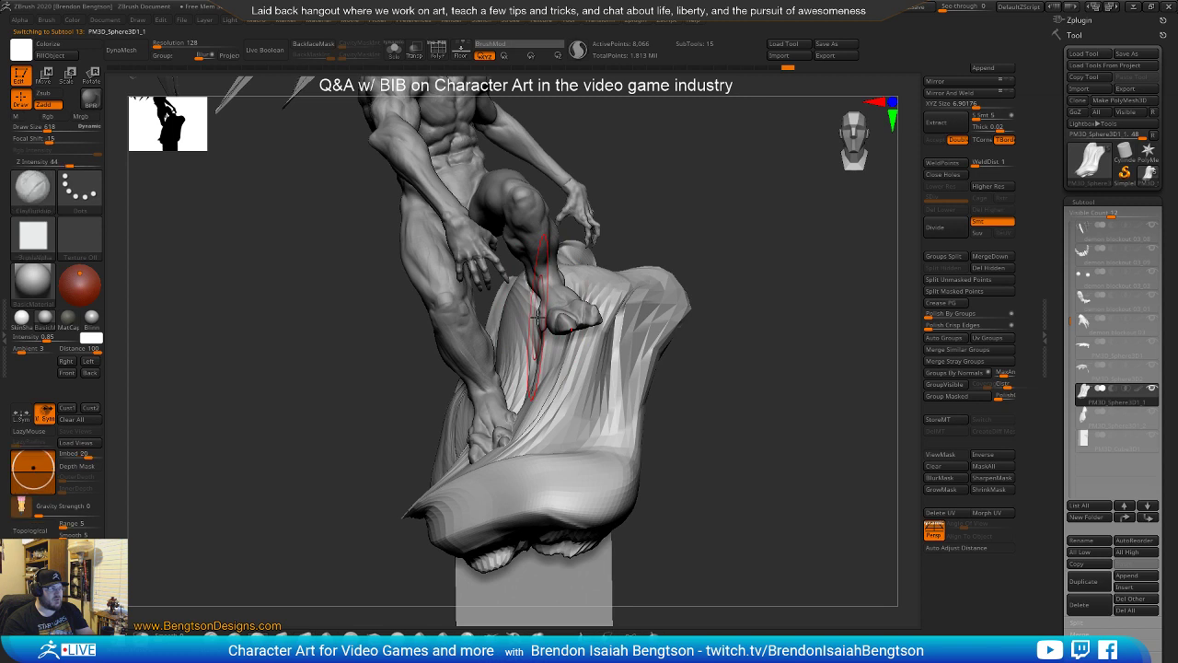
mouse_move(556, 385)
left_mouse_down()
mouse_move(553, 400)
mouse_move(566, 360)
mouse_move(598, 338)
mouse_move(598, 293)
left_mouse_up()
mouse_move(615, 353)
left_mouse_down()
mouse_move(563, 418)
mouse_move(635, 317)
mouse_move(619, 396)
mouse_move(655, 316)
left_mouse_up()
mouse_move(742, 318)
left_mouse_down()
mouse_move(765, 377)
mouse_move(819, 394)
left_mouse_up()
mouse_move(578, 411)
left_mouse_down()
mouse_move(595, 458)
mouse_move(624, 468)
mouse_move(461, 557)
mouse_move(491, 545)
mouse_move(528, 550)
mouse_move(519, 558)
left_mouse_up()
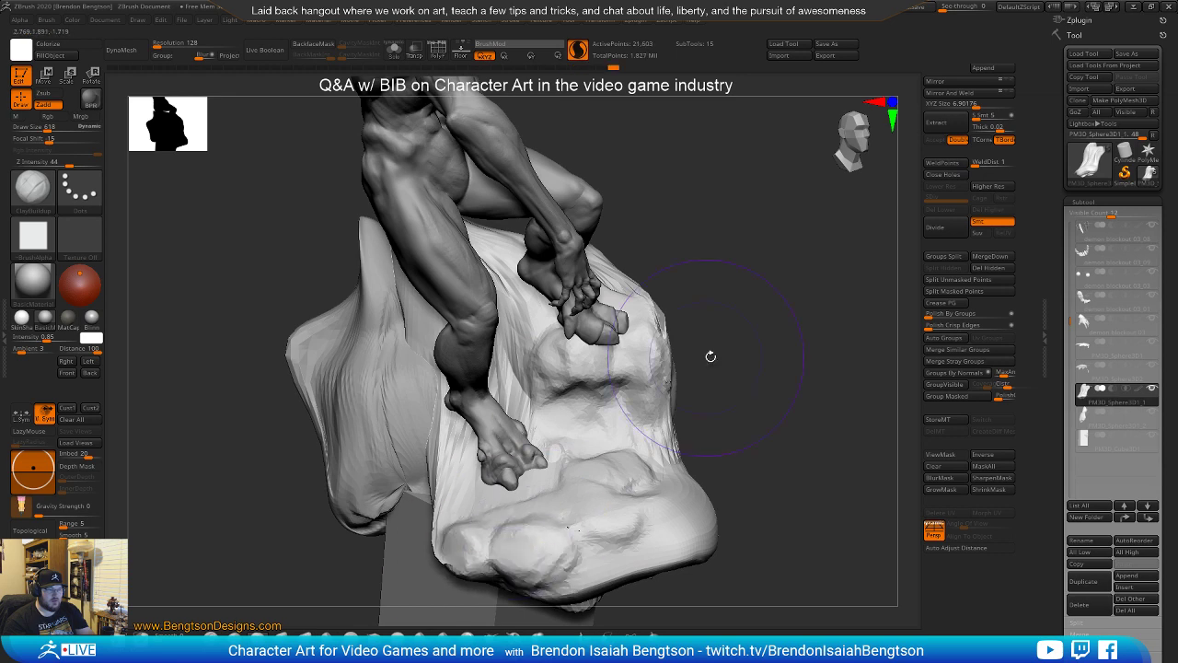
Extend the ClayBuildup rock forms around the side and outer face of the original base piece
left_click_drag(693, 353, 768, 352)
mouse_move(391, 555)
left_mouse_down()
mouse_move(442, 552)
mouse_move(363, 472)
mouse_move(350, 387)
mouse_move(303, 304)
mouse_move(313, 276)
mouse_move(381, 432)
mouse_move(309, 284)
mouse_move(283, 320)
mouse_move(243, 238)
left_mouse_up()
mouse_move(571, 340)
left_mouse_down()
mouse_move(745, 399)
mouse_move(690, 384)
mouse_move(687, 352)
mouse_move(634, 394)
left_mouse_up()
mouse_move(399, 488)
left_mouse_down()
mouse_move(386, 516)
mouse_move(460, 344)
mouse_move(456, 395)
left_mouse_up()
left_click_drag(561, 381, 665, 376)
mouse_move(553, 368)
left_mouse_down()
mouse_move(584, 331)
mouse_move(569, 354)
left_mouse_up()
right_click_drag(571, 354, 630, 347)
left_click_drag(619, 316, 614, 302)
mouse_move(610, 350)
left_mouse_down()
mouse_move(566, 387)
mouse_move(575, 401)
mouse_move(552, 461)
mouse_move(578, 502)
mouse_move(527, 517)
mouse_move(556, 516)
mouse_move(572, 492)
left_mouse_up()
mouse_move(773, 529)
left_mouse_down()
mouse_move(552, 516)
mouse_move(548, 538)
mouse_move(589, 478)
mouse_move(565, 398)
mouse_move(580, 451)
mouse_move(626, 497)
mouse_move(635, 313)
mouse_move(664, 388)
mouse_move(649, 364)
mouse_move(644, 387)
left_mouse_up()
mouse_move(795, 326)
left_mouse_down()
mouse_move(818, 263)
mouse_move(802, 335)
mouse_move(869, 244)
left_mouse_up()
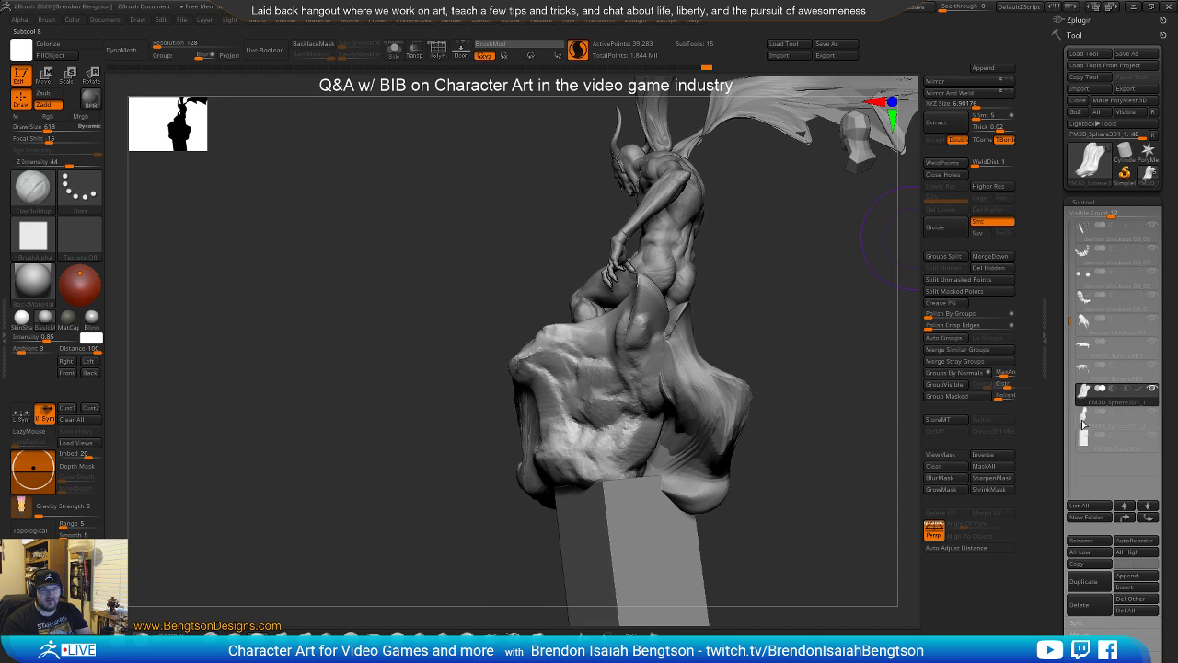
Merge the original base piece down with the duplicated rock piece into one subtool
mouse_move(1083, 423)
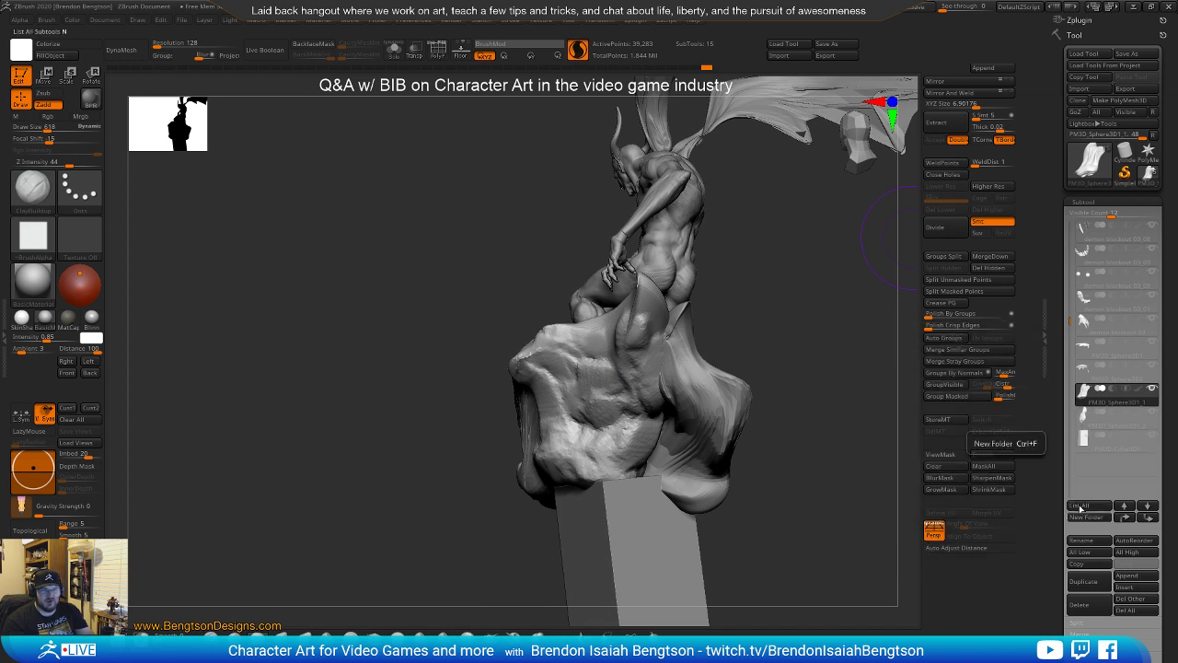
left_click(990, 257)
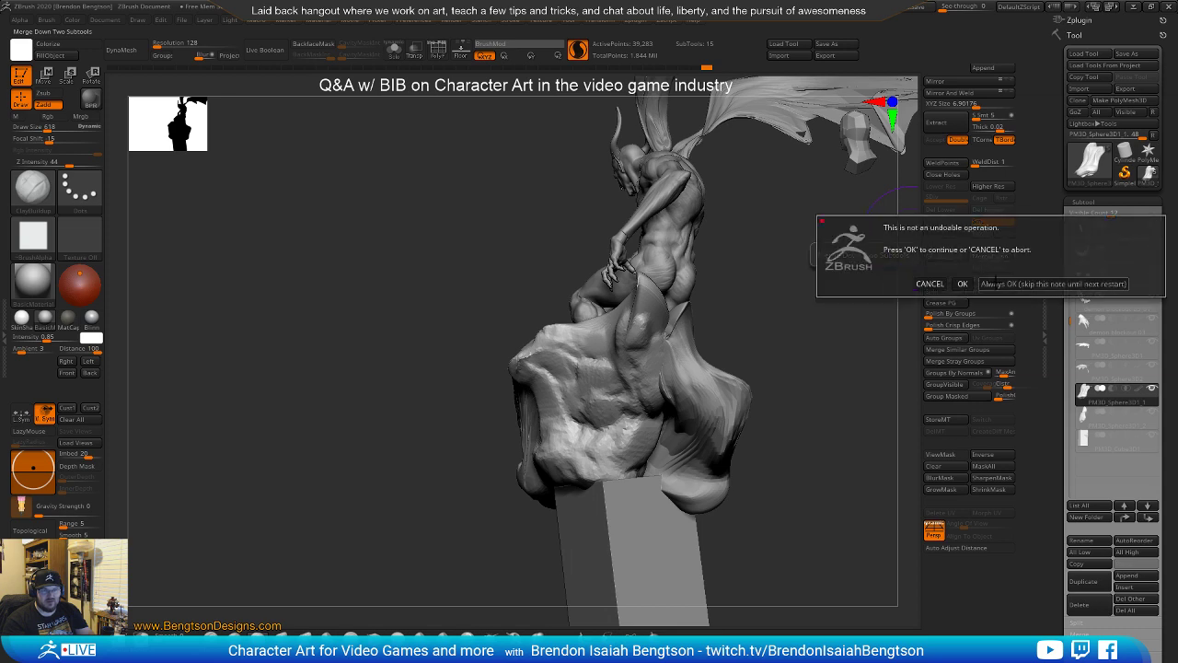
left_click(995, 284)
mouse_move(790, 357)
left_mouse_down()
mouse_move(856, 365)
mouse_move(770, 406)
mouse_move(808, 436)
mouse_move(829, 400)
mouse_move(526, 286)
left_mouse_up()
Try to DynaMesh the merged base at resolution 128 with its wireframe displayed
key("shift+f")
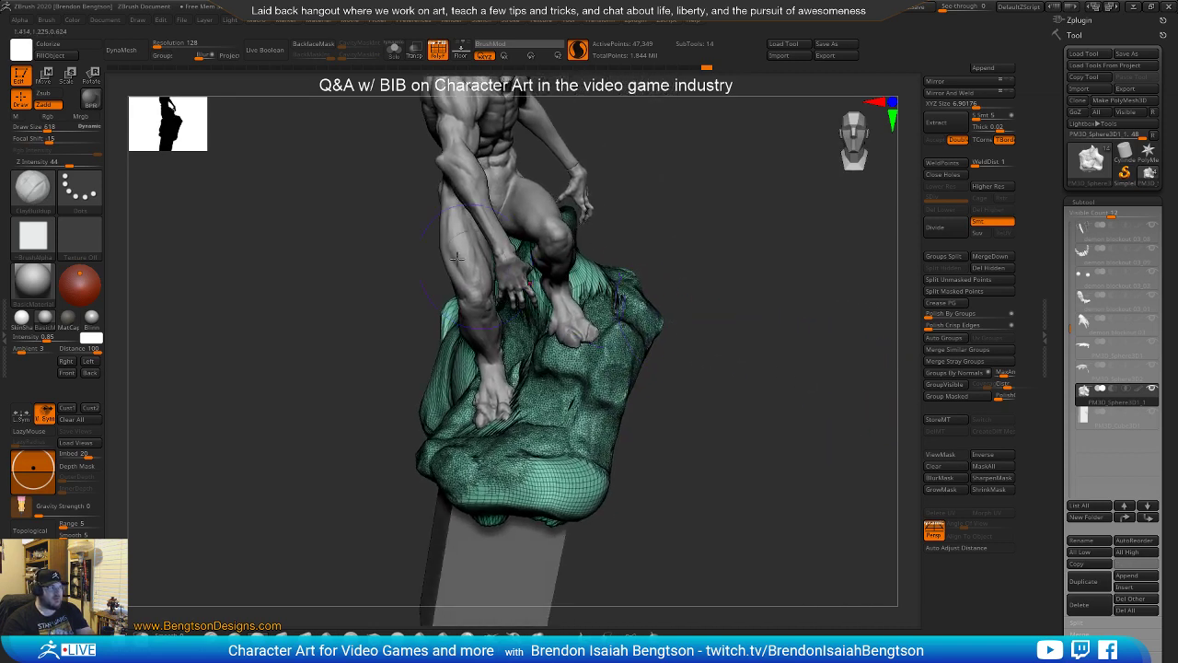
left_click(127, 53)
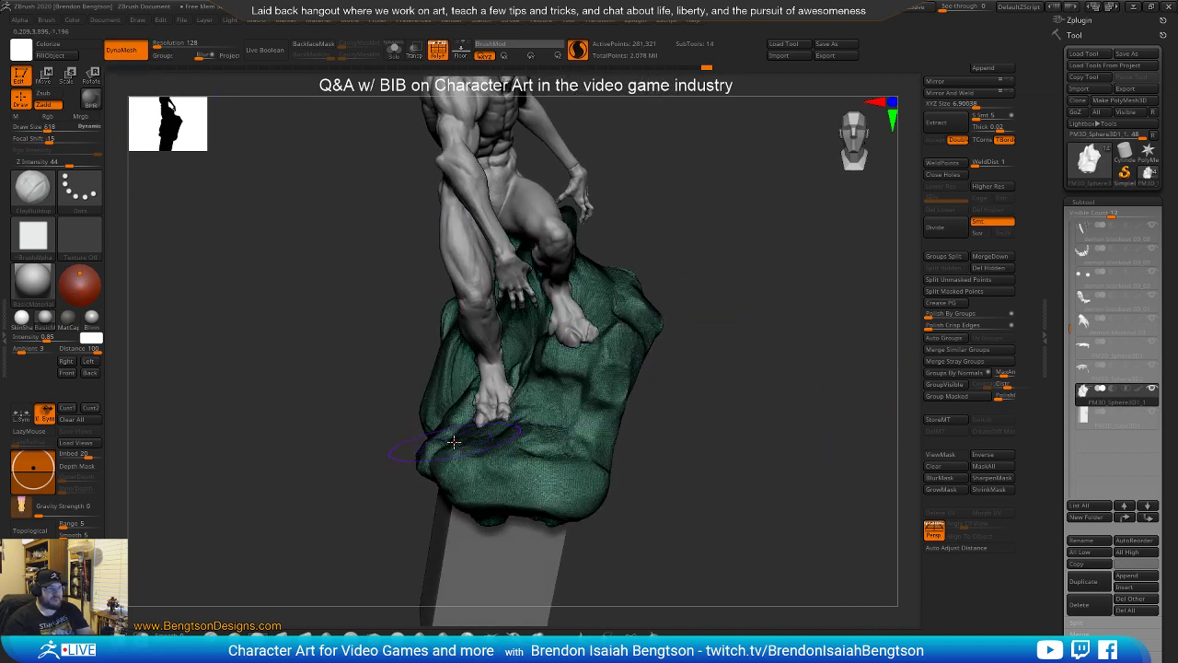
key("ctrl+z")
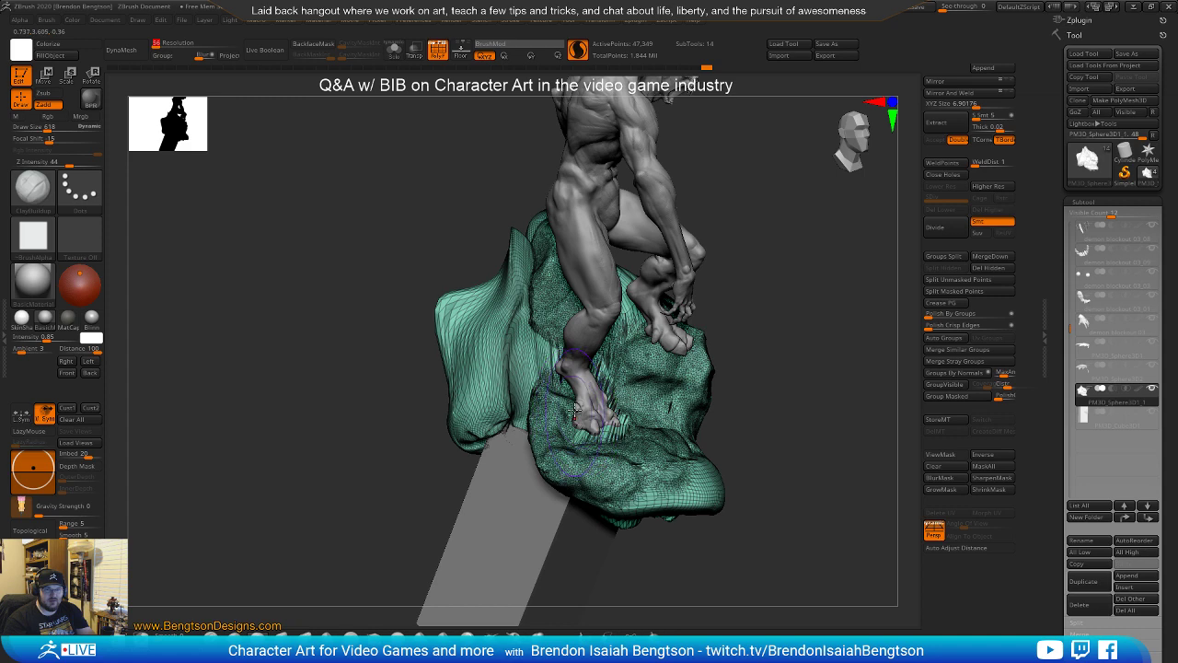
DynaMesh the merged base at resolution 56 and hide its wireframe
mouse_move(820, 316)
left_mouse_down()
mouse_move(786, 335)
mouse_move(333, 218)
left_mouse_up()
left_click(121, 50)
left_click_drag(779, 379, 576, 384)
key("shift+f")
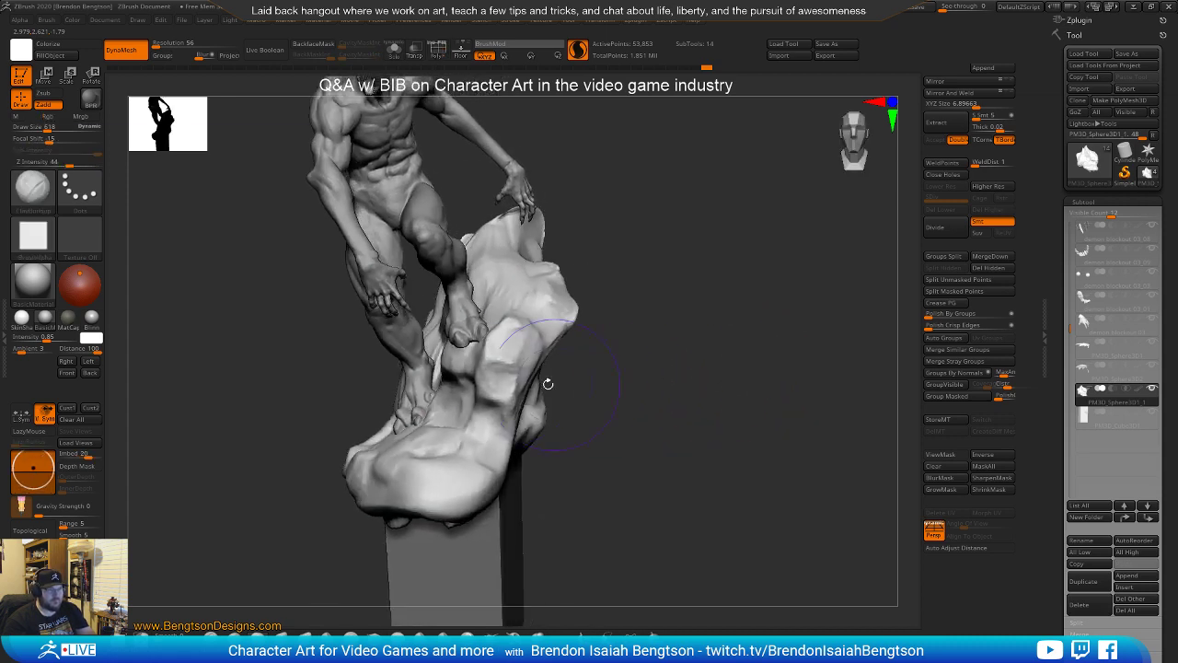
Sculpt and blend rock masses across the merged base's outer side and beneath its overhang with ClayBuildup
left_click_drag(669, 341, 557, 388)
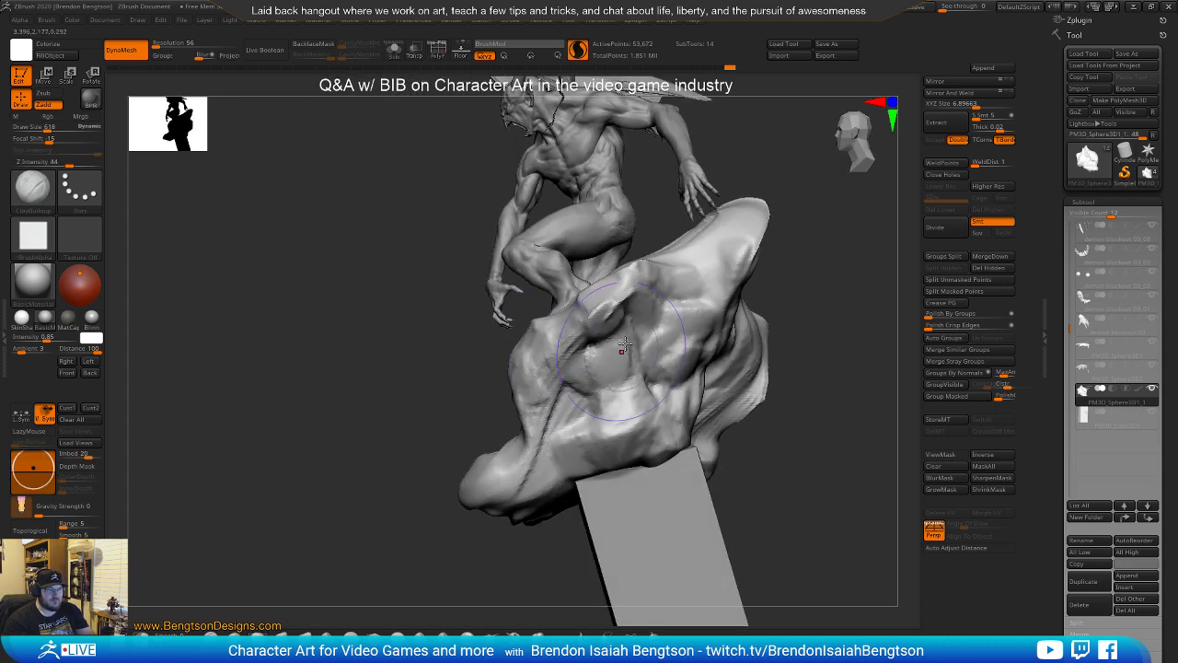
mouse_move(665, 330)
left_mouse_down()
mouse_move(683, 297)
mouse_move(656, 342)
left_mouse_up()
mouse_move(631, 342)
left_mouse_down()
mouse_move(599, 325)
mouse_move(607, 303)
left_mouse_up()
mouse_move(615, 369)
left_mouse_down()
mouse_move(589, 410)
mouse_move(608, 435)
left_mouse_up()
mouse_move(681, 354)
left_mouse_down()
mouse_move(692, 360)
mouse_move(683, 394)
left_mouse_up()
mouse_move(769, 386)
left_mouse_down()
mouse_move(644, 377)
mouse_move(607, 405)
left_mouse_up()
left_click_drag(727, 387, 706, 339)
left_click_drag(552, 434, 520, 458, "ctrl")
left_click_drag(511, 459, 355, 462, "alt")
left_click_drag(304, 295, 424, 315)
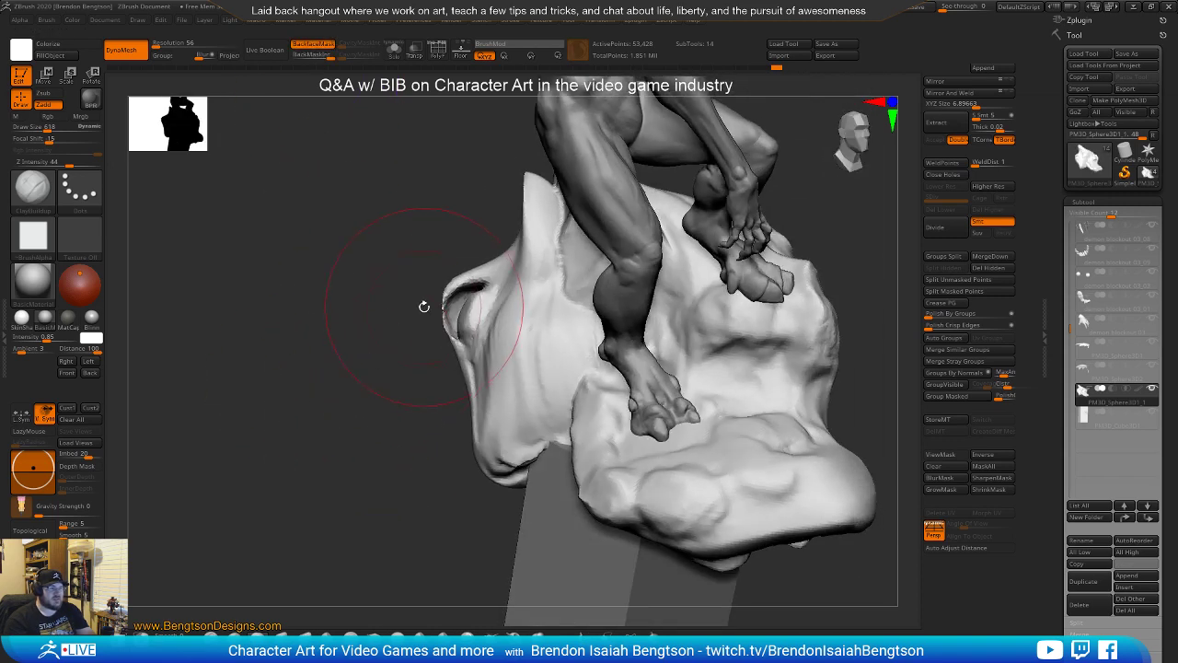
left_click_drag(384, 377, 423, 387)
left_click_drag(423, 386, 395, 414, "ctrl")
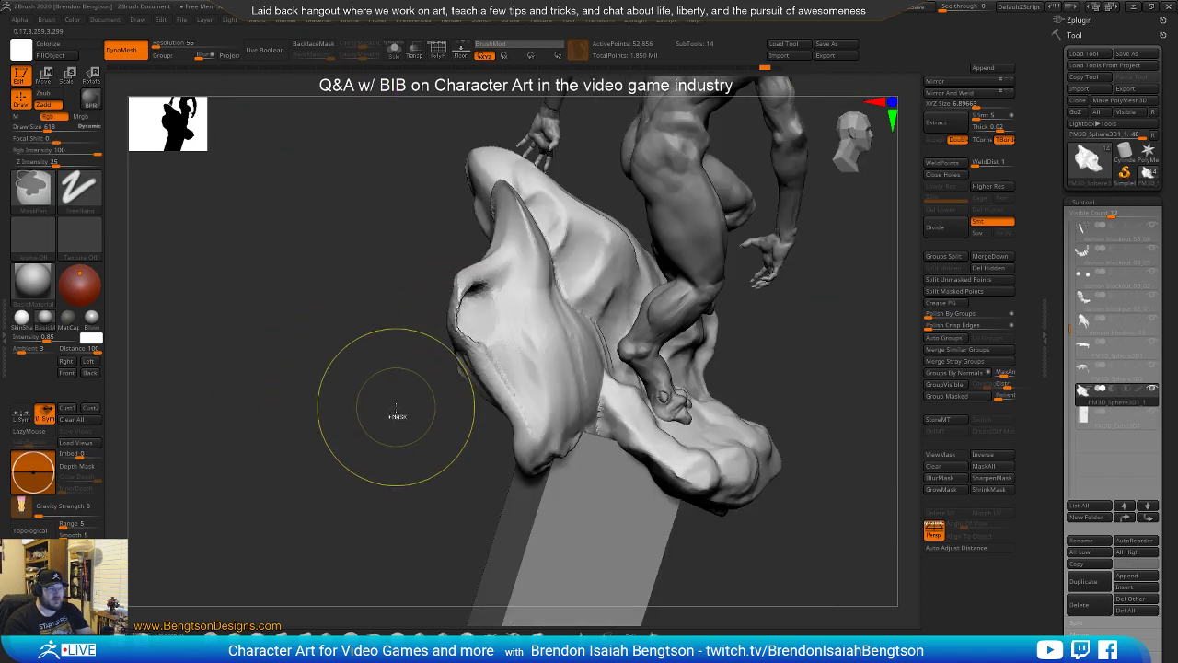
Build up the thin back rock and its junction with the front ledge using backface-masked ClayBuildup, smoothing rough spots
left_click(482, 299)
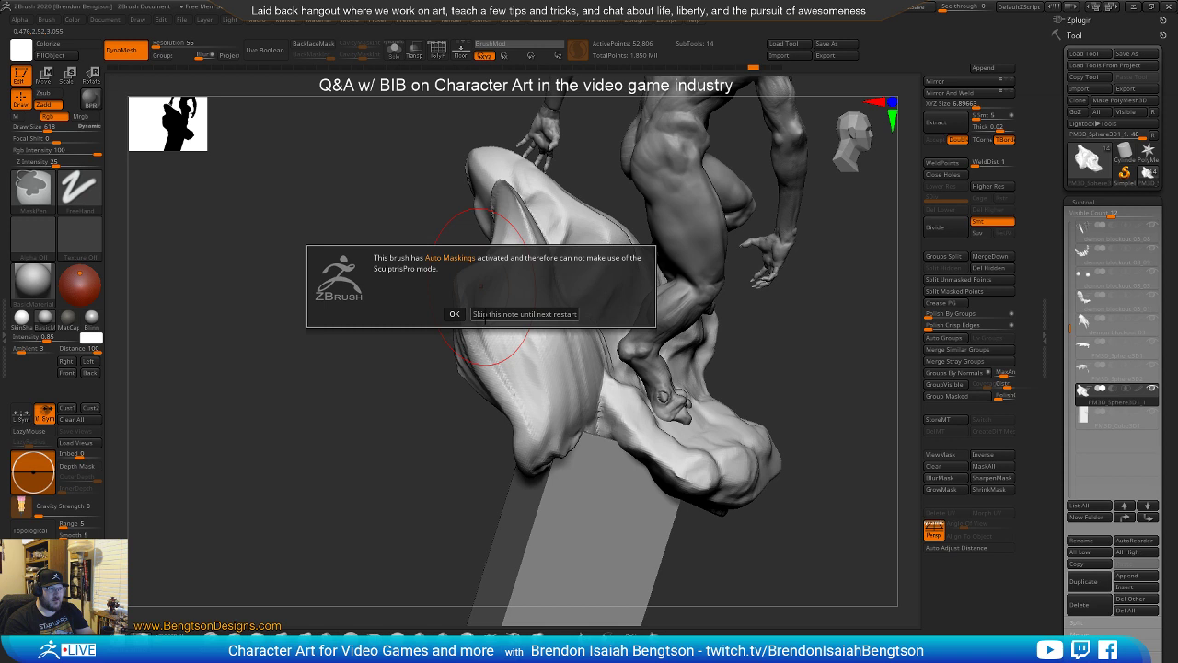
left_click(454, 314)
key("b")
key("c")
key("b")
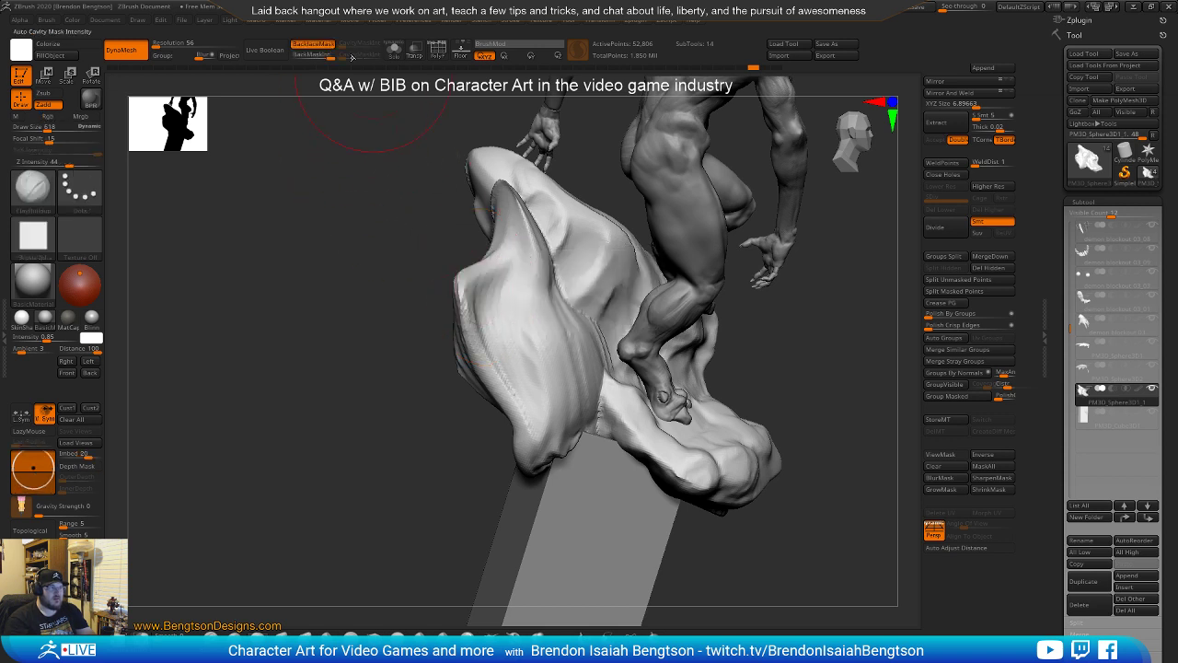
mouse_move(453, 312)
left_mouse_down()
mouse_move(488, 303)
mouse_move(521, 321)
mouse_move(523, 396)
left_mouse_up()
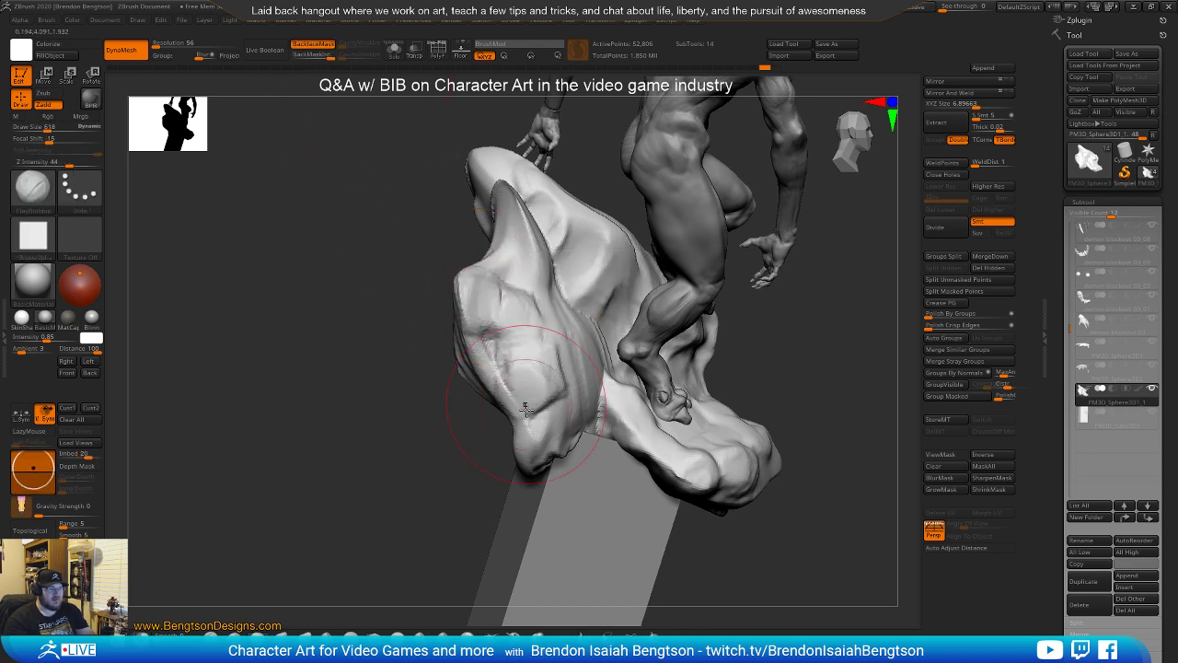
mouse_move(522, 468)
left_mouse_down()
mouse_move(552, 444)
mouse_move(529, 398)
mouse_move(557, 432)
mouse_move(442, 461)
left_mouse_up()
left_click_drag(541, 440, 580, 448, "shift")
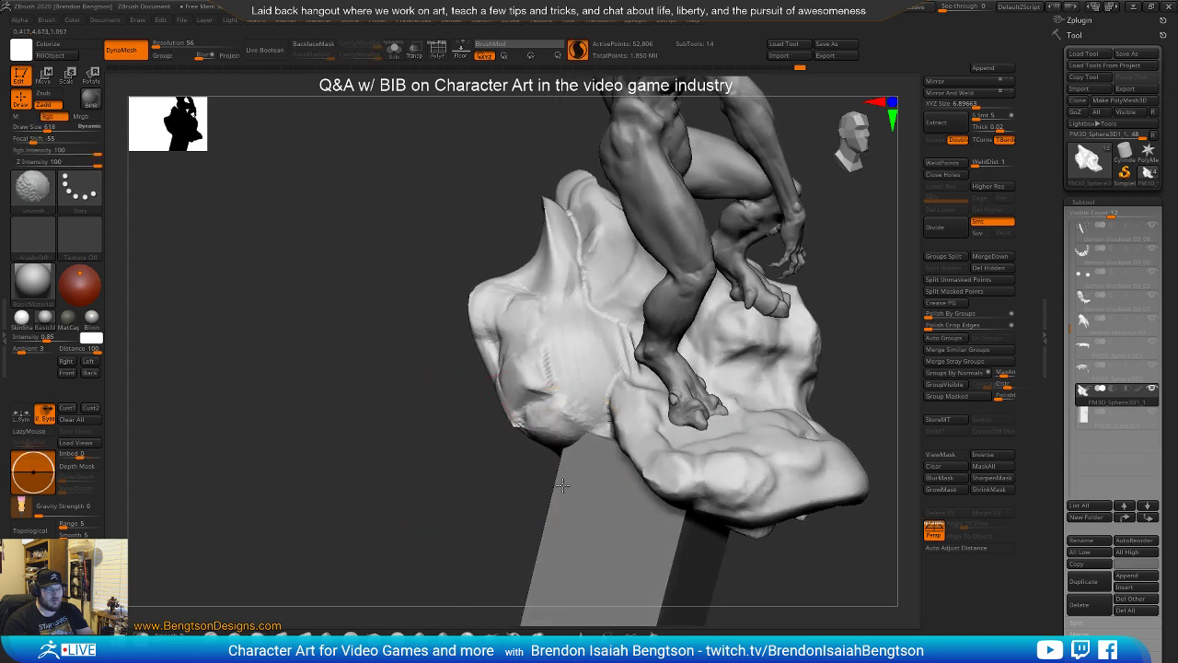
left_click(586, 502)
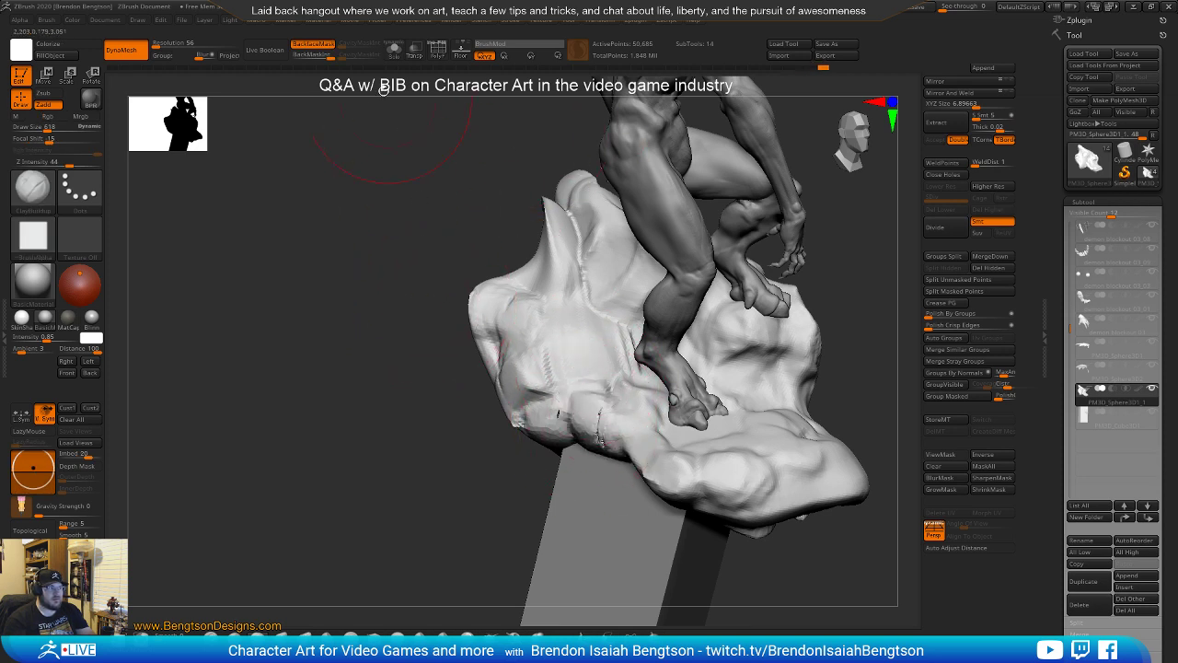
mouse_move(314, 266)
left_mouse_down()
mouse_move(344, 423)
mouse_move(510, 399)
left_mouse_up()
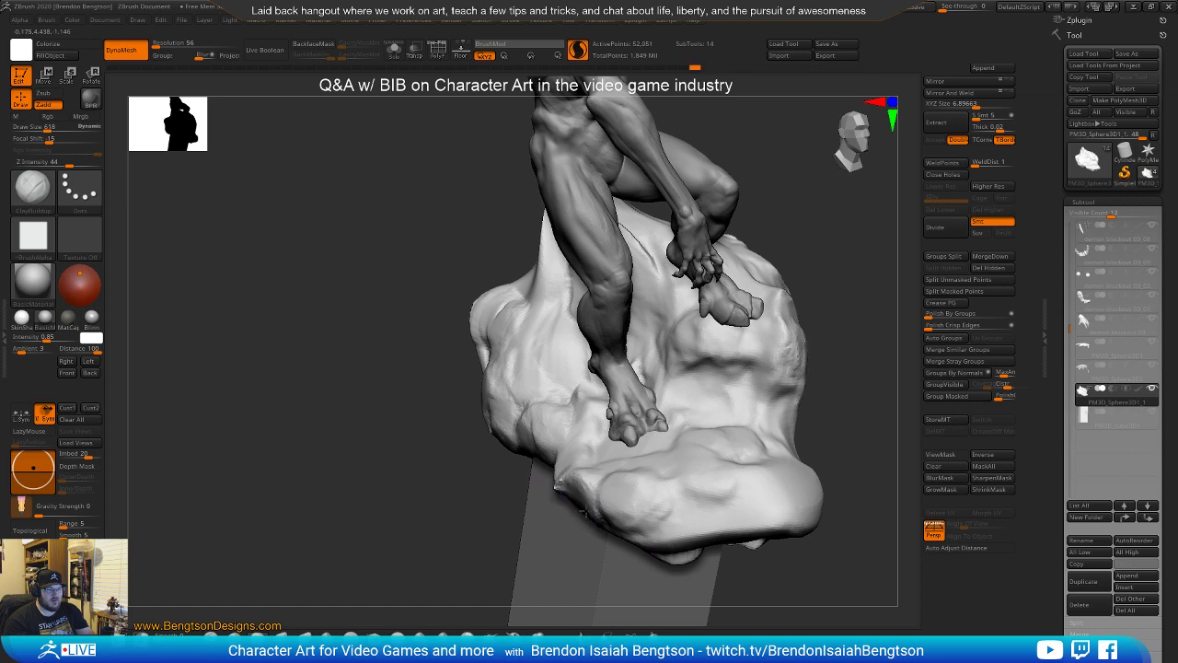
left_click_drag(859, 345, 824, 377)
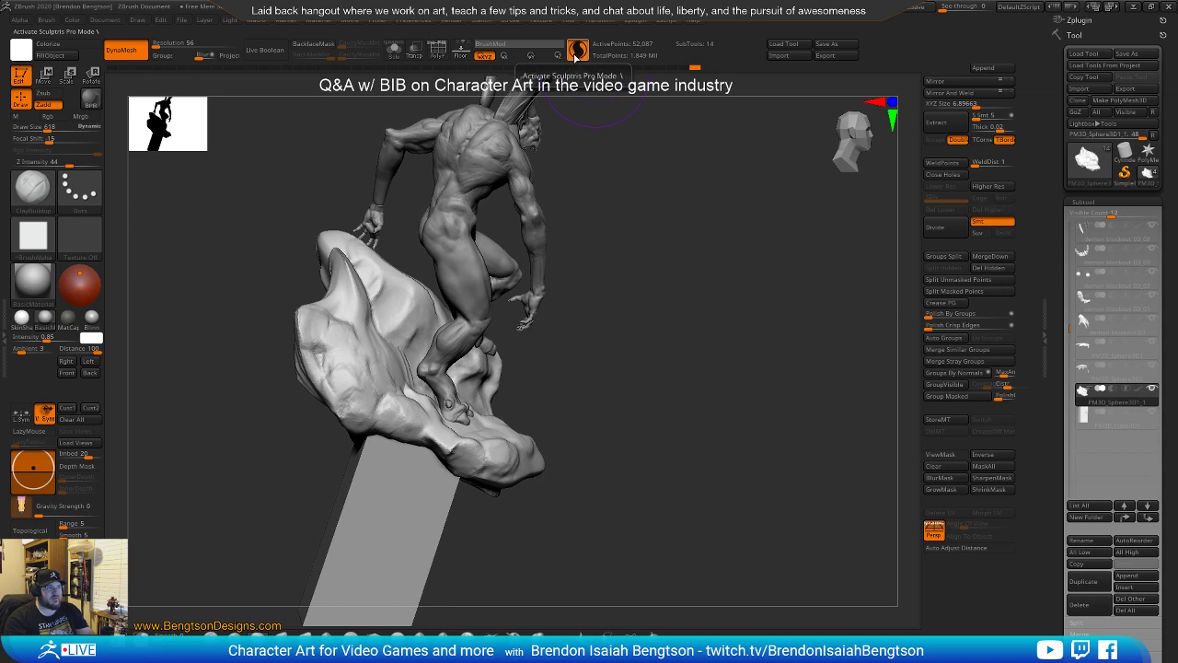
Pull the base's front ledge downward and reshape the rock silhouette with Move Topological at draw size 1140
mouse_move(636, 402)
left_mouse_down()
mouse_move(566, 494)
mouse_move(646, 418)
left_mouse_up()
key("b")
key("m")
key("t")
key("space")
left_click_drag(484, 497, 498, 497)
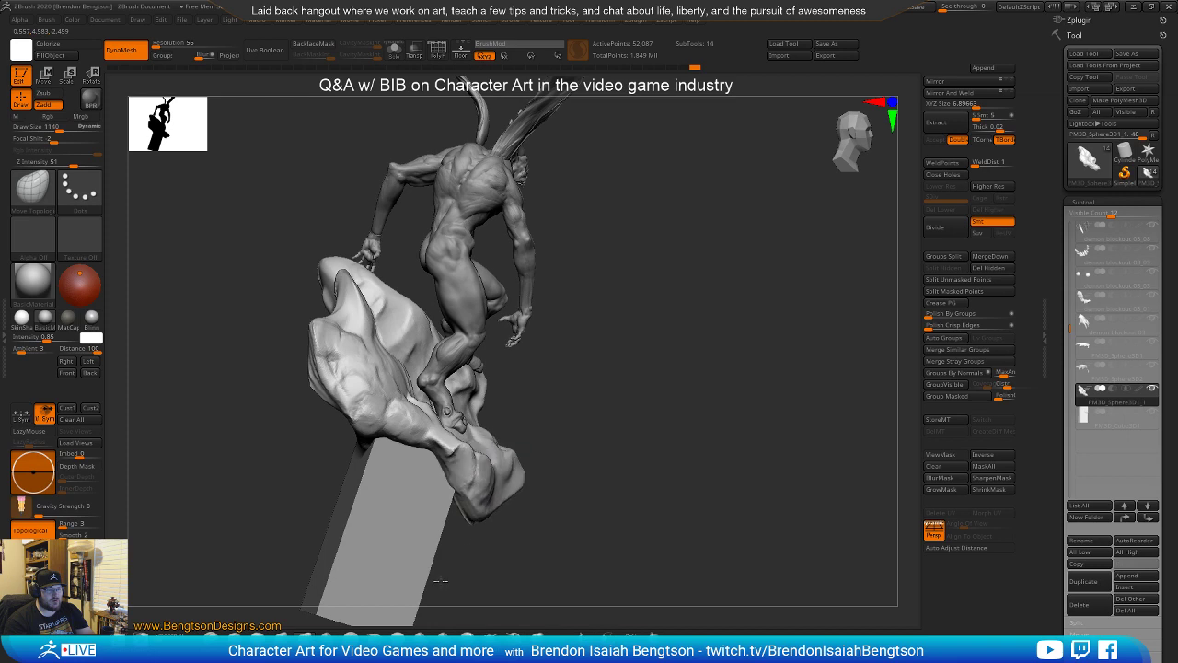
left_click_drag(473, 539, 495, 483)
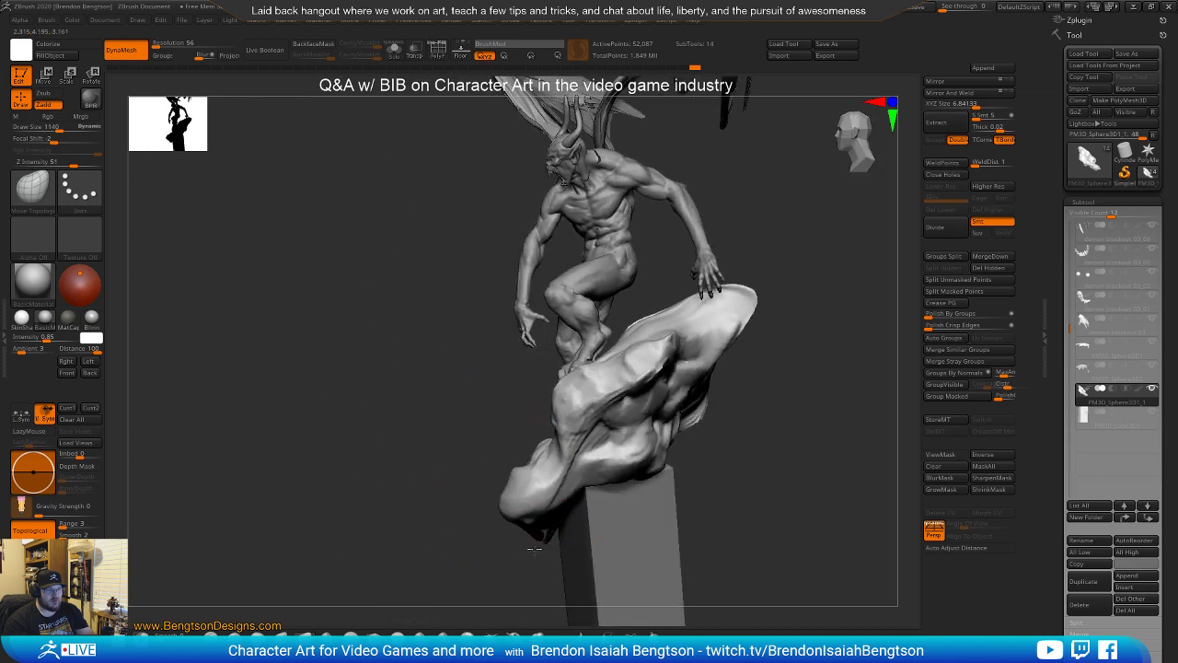
mouse_move(466, 499)
left_mouse_down()
mouse_move(545, 489)
mouse_move(549, 499)
mouse_move(363, 379)
left_mouse_up()
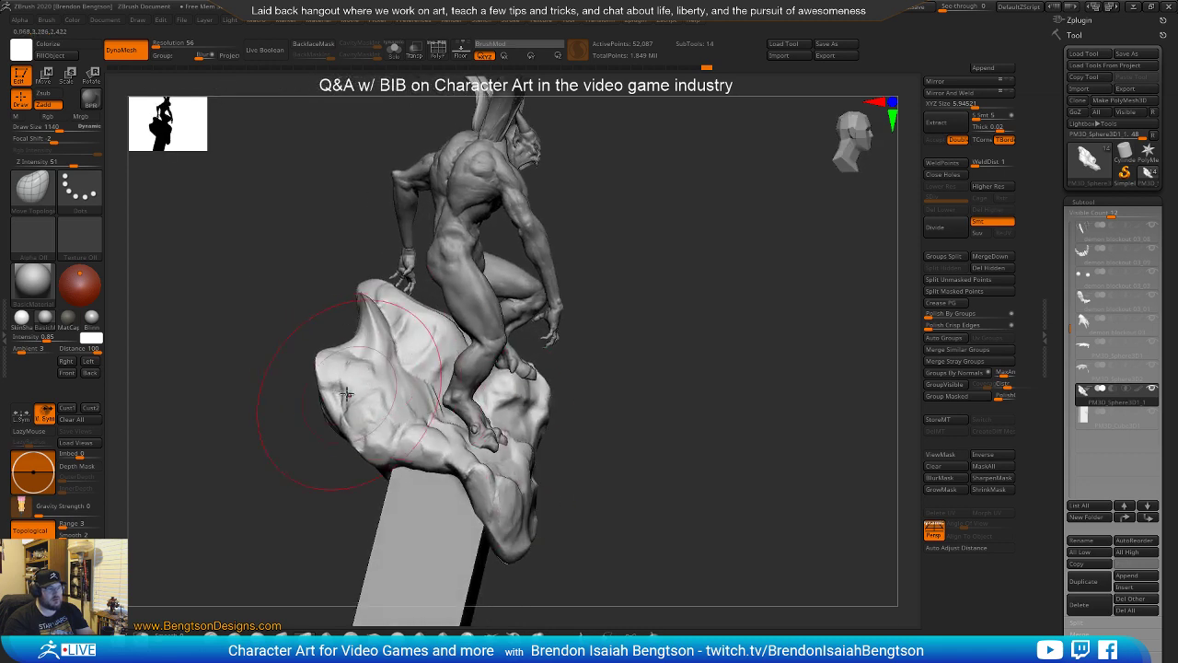
Sculpt the pointed upper rim and outer edge of the back rock with ClayBuildup at draw size 1140
key("b")
key("c")
key("b")
left_click_drag(374, 313, 362, 286)
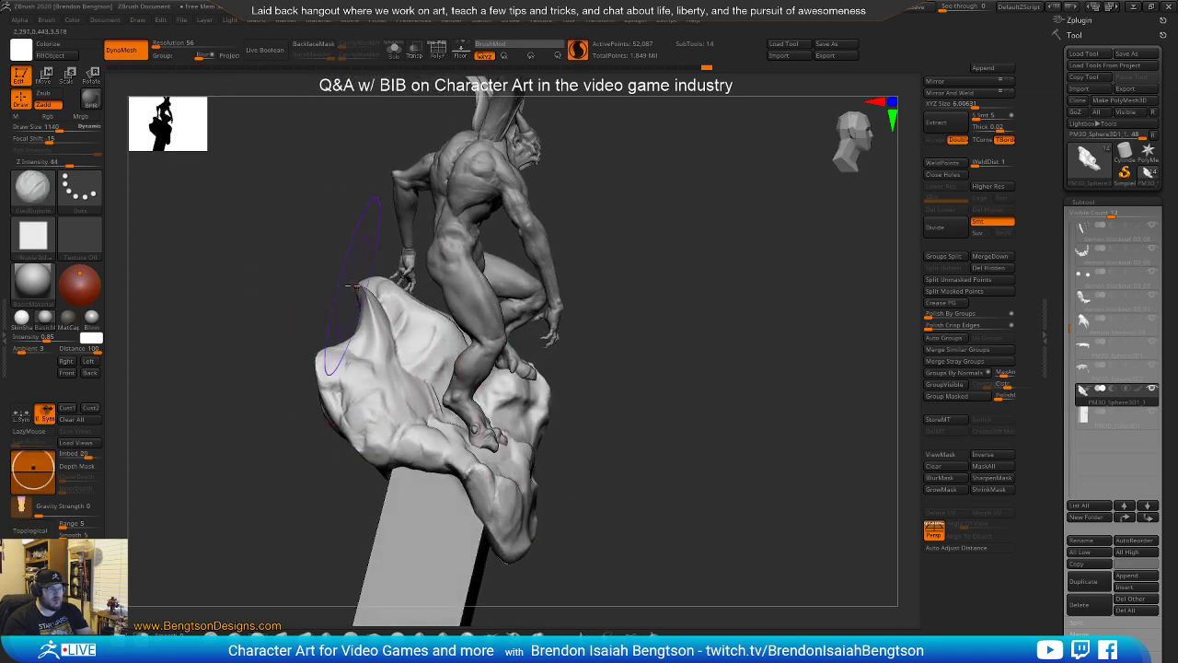
mouse_move(329, 310)
left_mouse_down()
mouse_move(414, 314)
mouse_move(346, 326)
left_mouse_up()
mouse_move(589, 378)
left_mouse_down()
mouse_move(682, 368)
mouse_move(722, 347)
left_mouse_up()
Reduce the ClayBuildup brush size, enable BackfaceMask, and bulk up the raised rock tip below the demon's hand
key("space")
left_click_drag(497, 343, 500, 344)
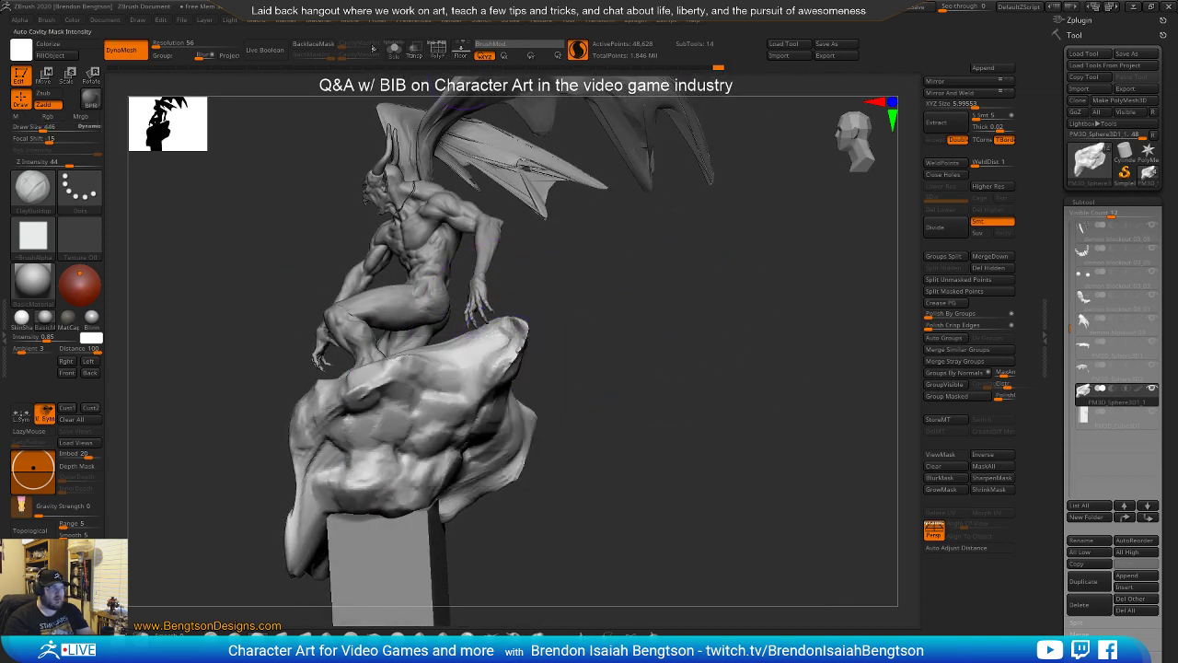
left_click(314, 46)
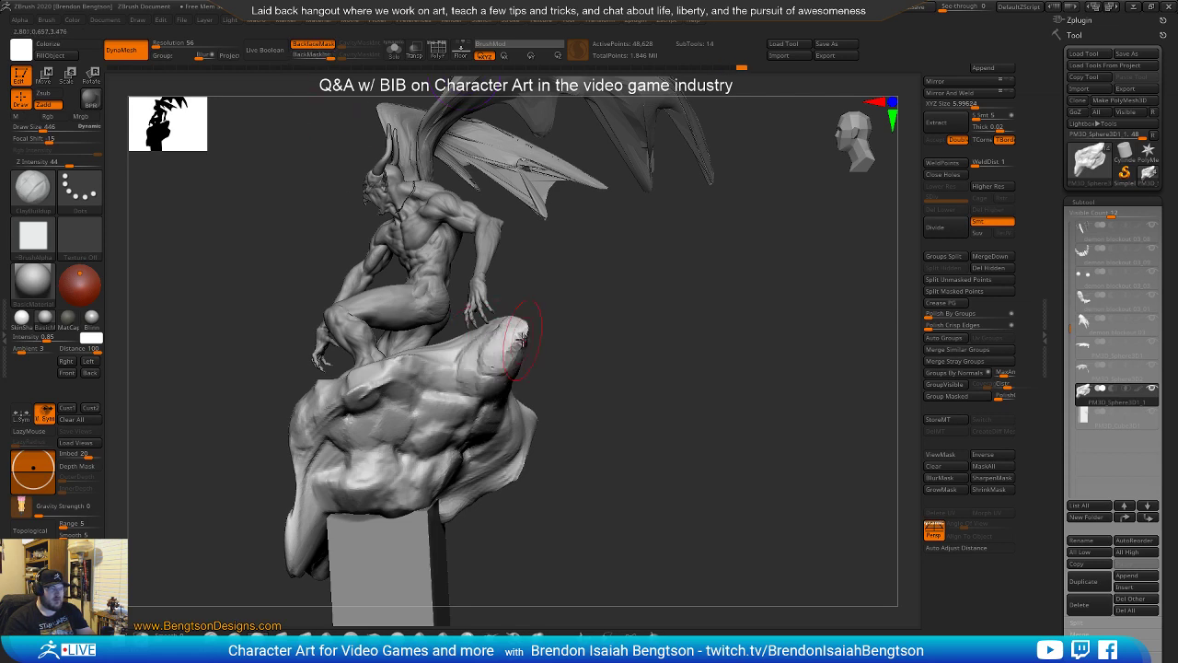
left_click_drag(600, 356, 543, 351)
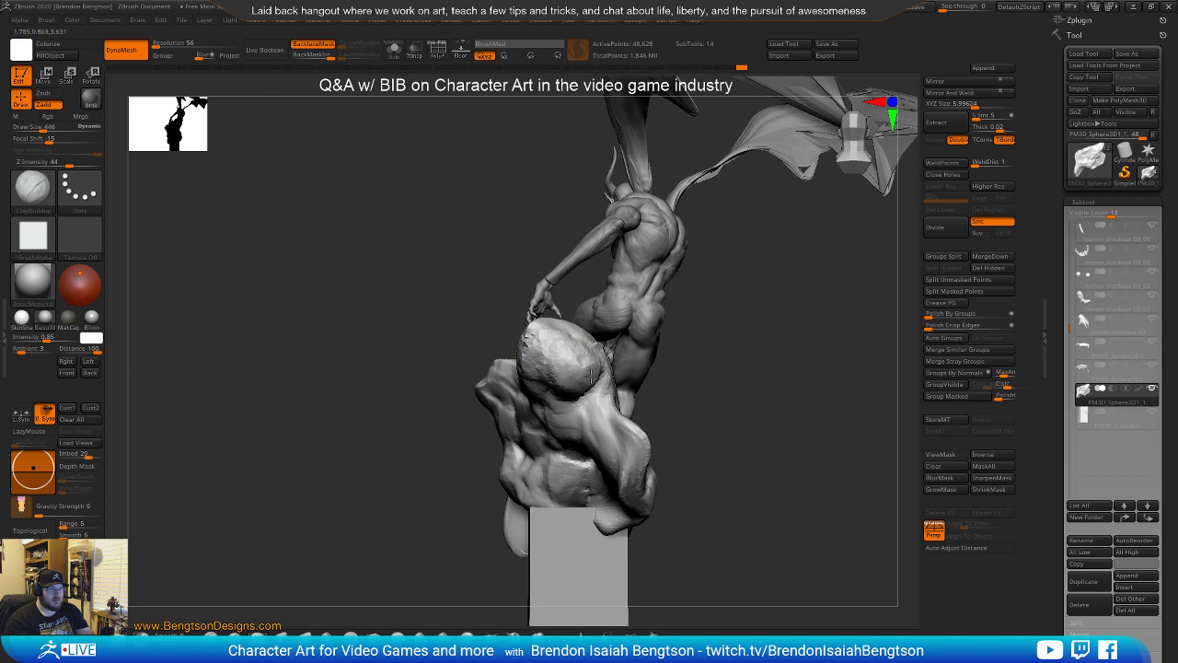
left_click_drag(766, 430, 558, 351)
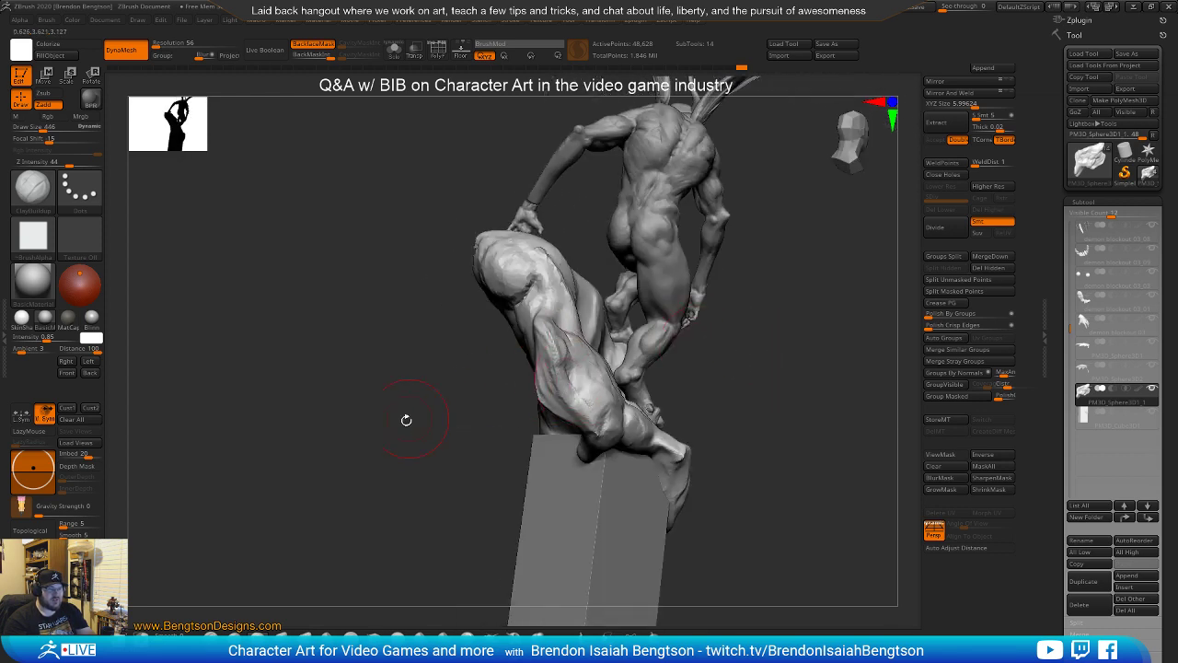
Reshape the rocky base's silhouette beneath and beside the demon with Move Topological at draw size 987
left_click_drag(435, 406, 532, 377)
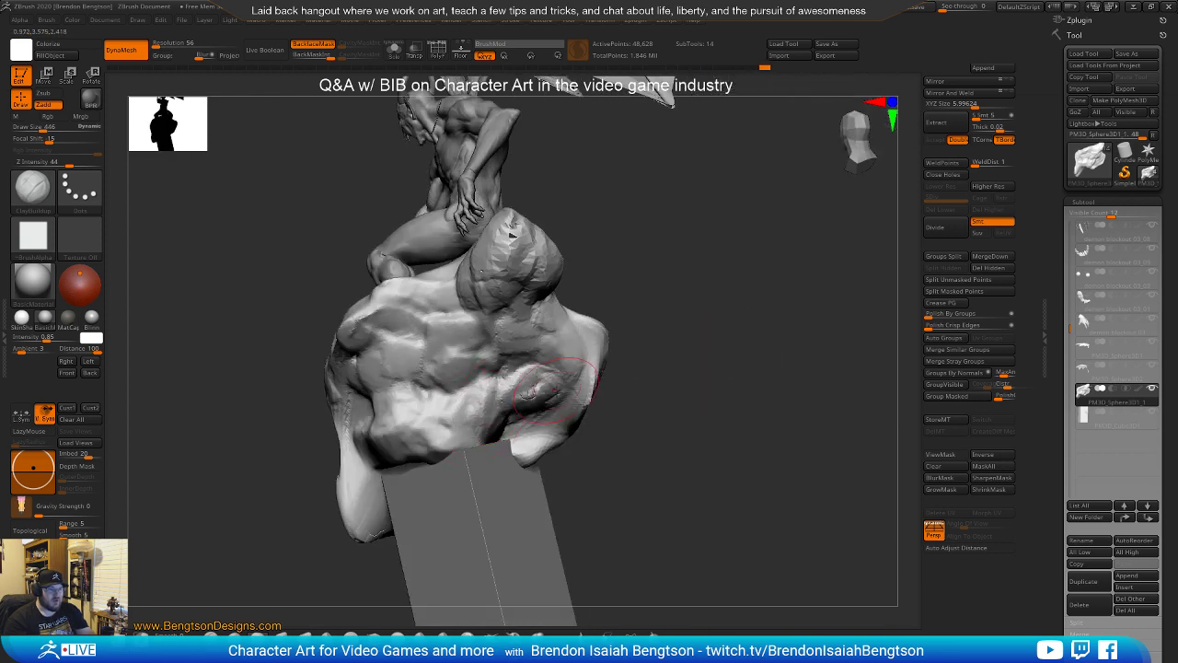
mouse_move(689, 383)
left_mouse_down()
mouse_move(699, 405)
mouse_move(633, 390)
mouse_move(526, 395)
mouse_move(505, 423)
mouse_move(537, 426)
left_mouse_up()
key("space")
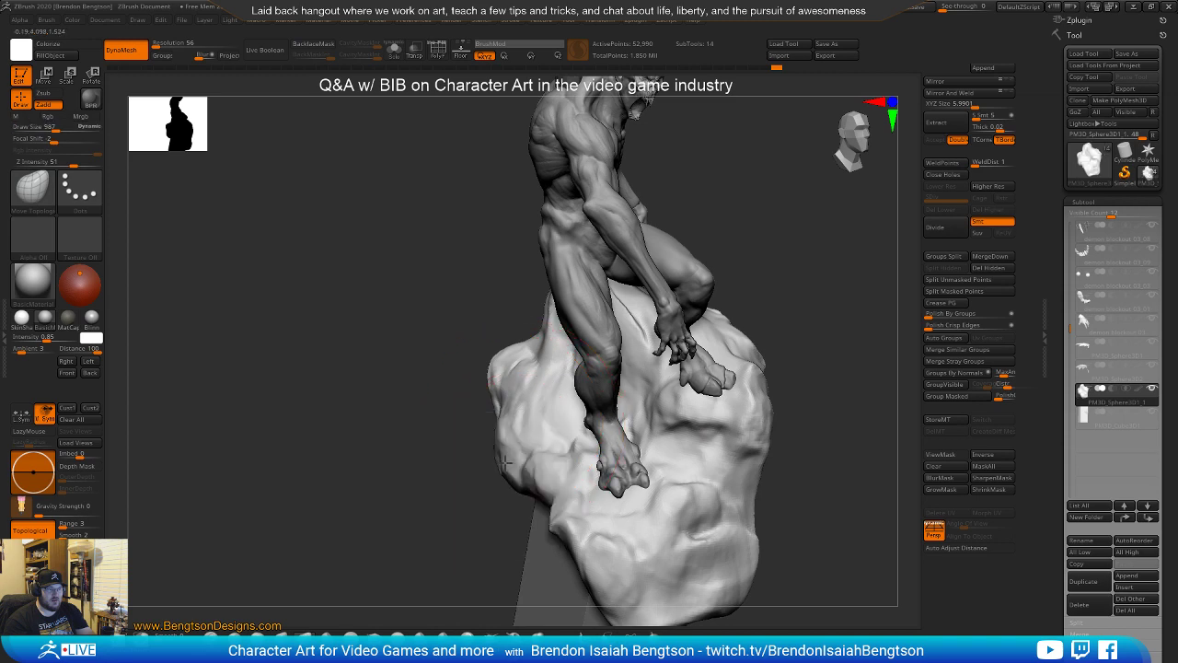
mouse_move(479, 458)
left_mouse_down("alt")
mouse_move(415, 476)
mouse_move(436, 487)
mouse_move(402, 420)
mouse_move(713, 389)
mouse_move(708, 430)
mouse_move(636, 420)
mouse_move(679, 400)
mouse_move(681, 426)
mouse_move(686, 386)
mouse_move(661, 348)
left_mouse_up("alt")
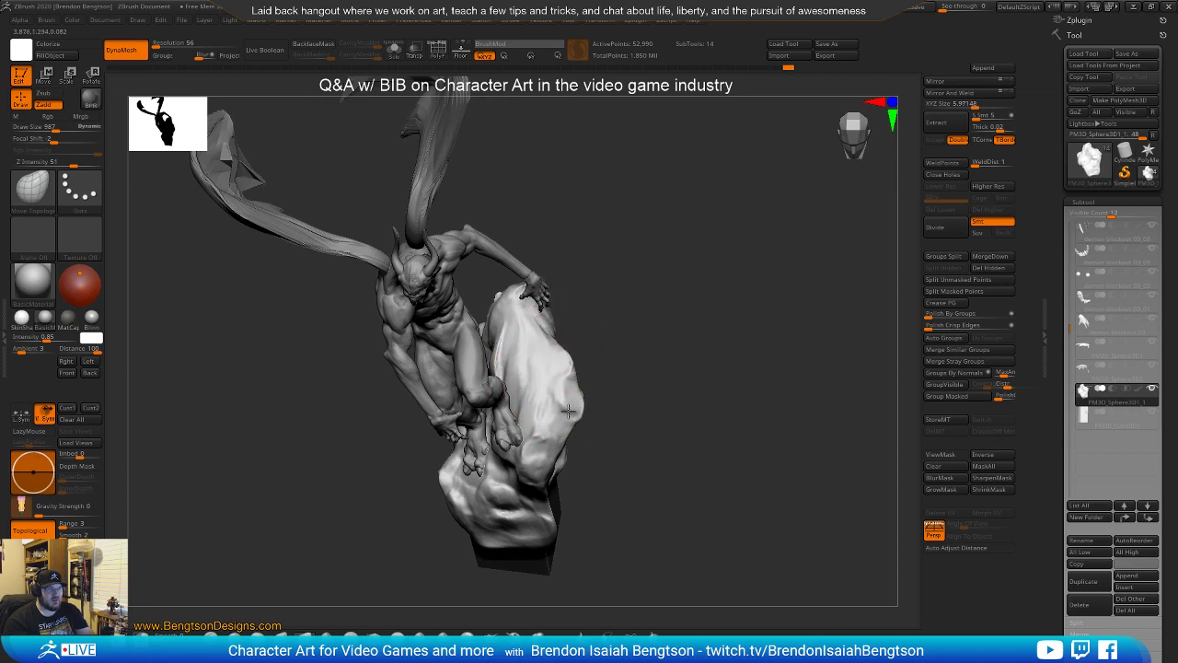
mouse_move(650, 368)
left_mouse_down()
mouse_move(703, 366)
mouse_move(728, 387)
mouse_move(657, 389)
mouse_move(739, 375)
mouse_move(637, 385)
mouse_move(697, 392)
mouse_move(687, 382)
mouse_move(752, 443)
mouse_move(704, 388)
mouse_move(665, 368)
left_mouse_up()
mouse_move(647, 286)
left_mouse_down()
mouse_move(736, 311)
mouse_move(743, 328)
mouse_move(727, 294)
mouse_move(739, 329)
mouse_move(724, 303)
mouse_move(630, 317)
left_mouse_up()
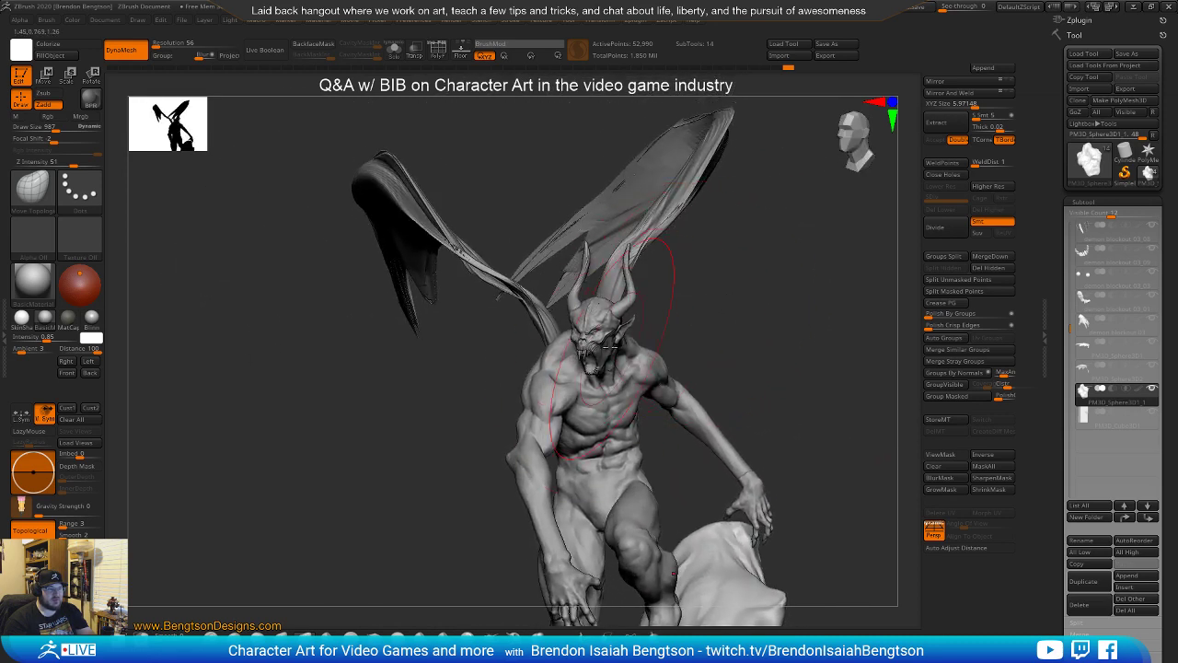
Rotate the wing behind the demon's left shoulder with the gizmo so it rises upright and its membrane spreads inward behind the head
key("space")
mouse_move(780, 348)
left_mouse_down()
mouse_move(739, 255)
mouse_move(781, 310)
mouse_move(786, 344)
mouse_move(755, 316)
mouse_move(776, 373)
left_mouse_up()
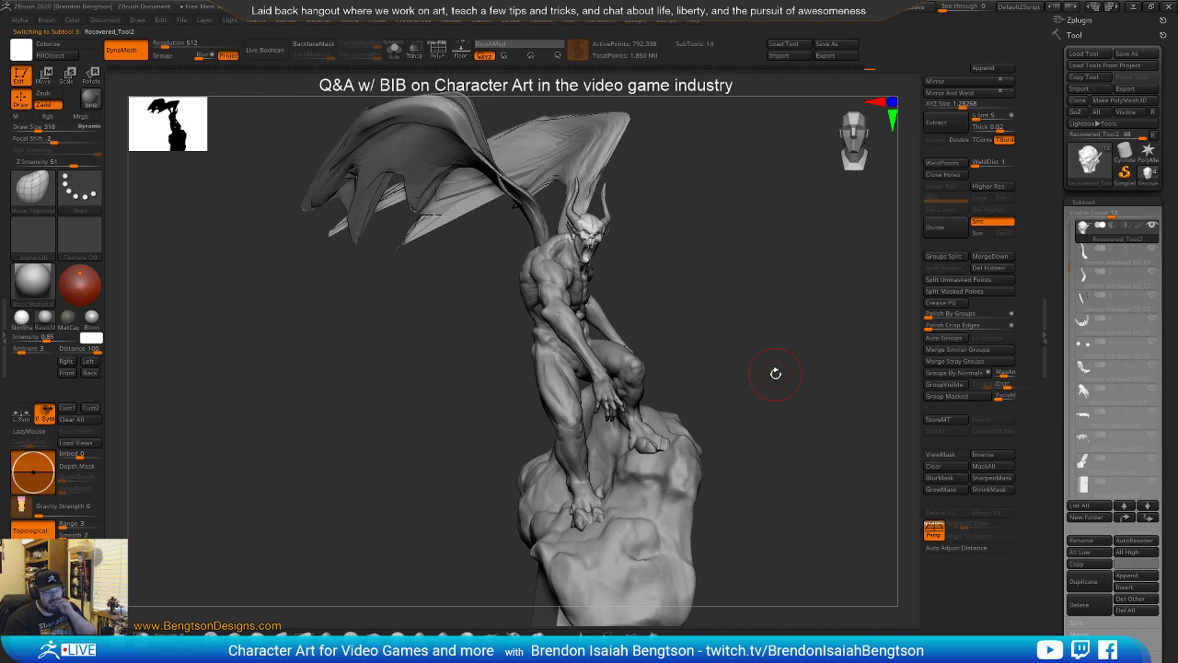
mouse_move(812, 463)
left_mouse_down()
mouse_move(783, 466)
mouse_move(813, 460)
left_mouse_up()
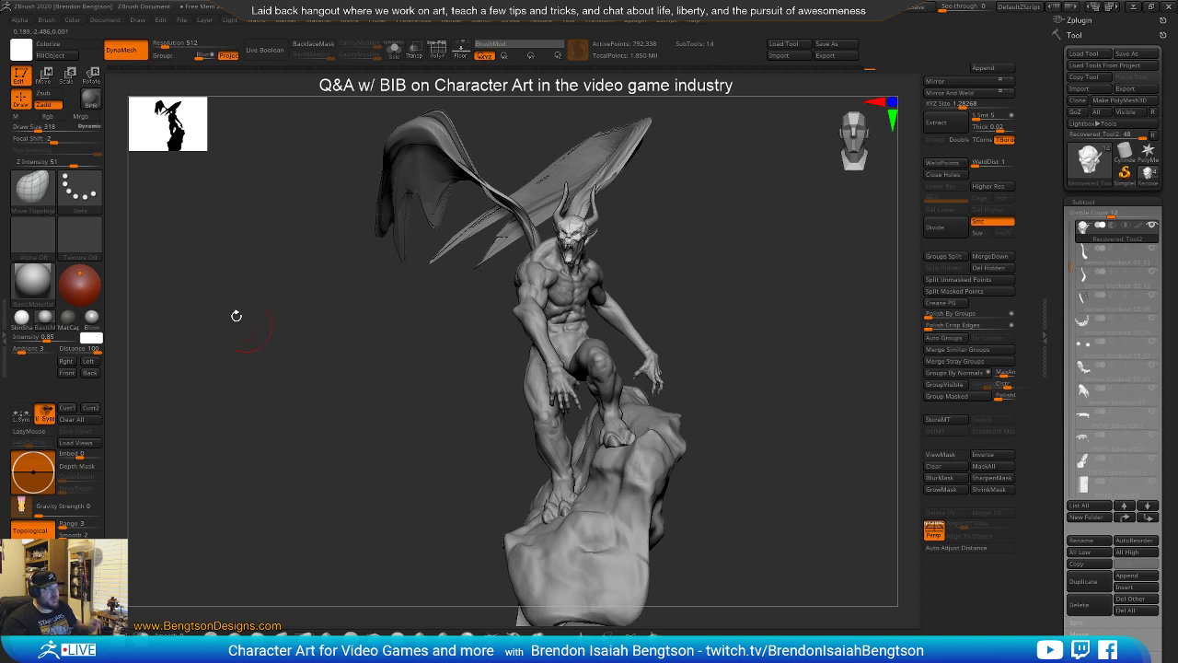
mouse_move(832, 364)
left_mouse_down()
mouse_move(821, 385)
mouse_move(820, 368)
mouse_move(802, 373)
left_mouse_up()
left_click(633, 277, "alt")
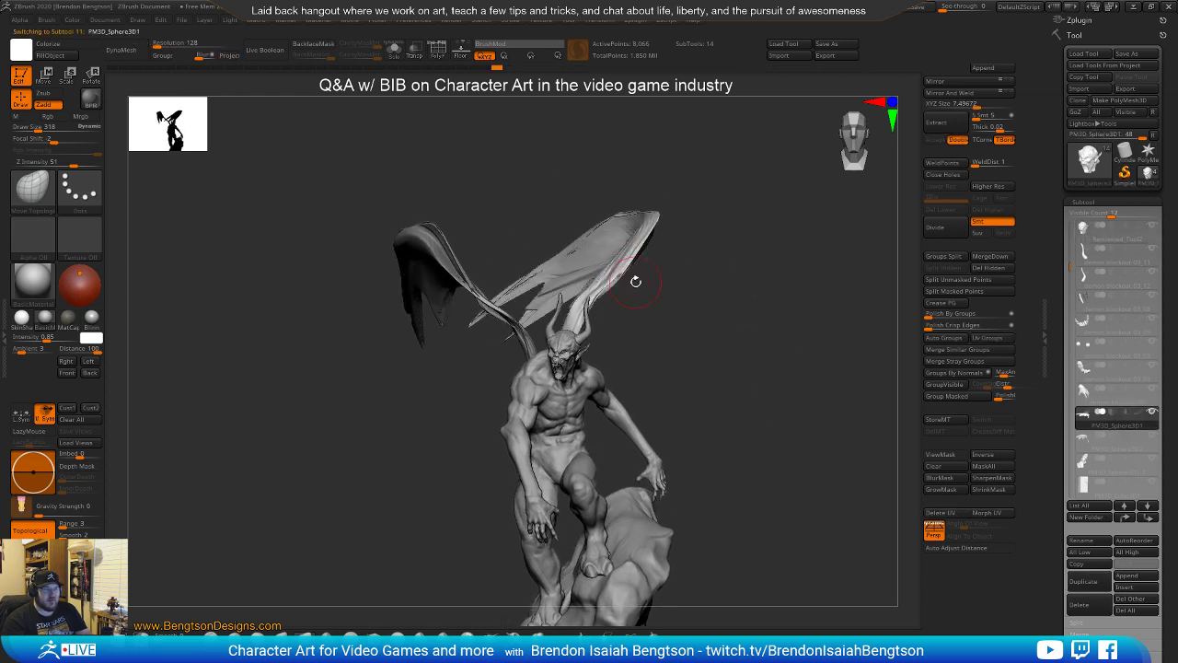
key("e")
left_click_drag(624, 322, 609, 301)
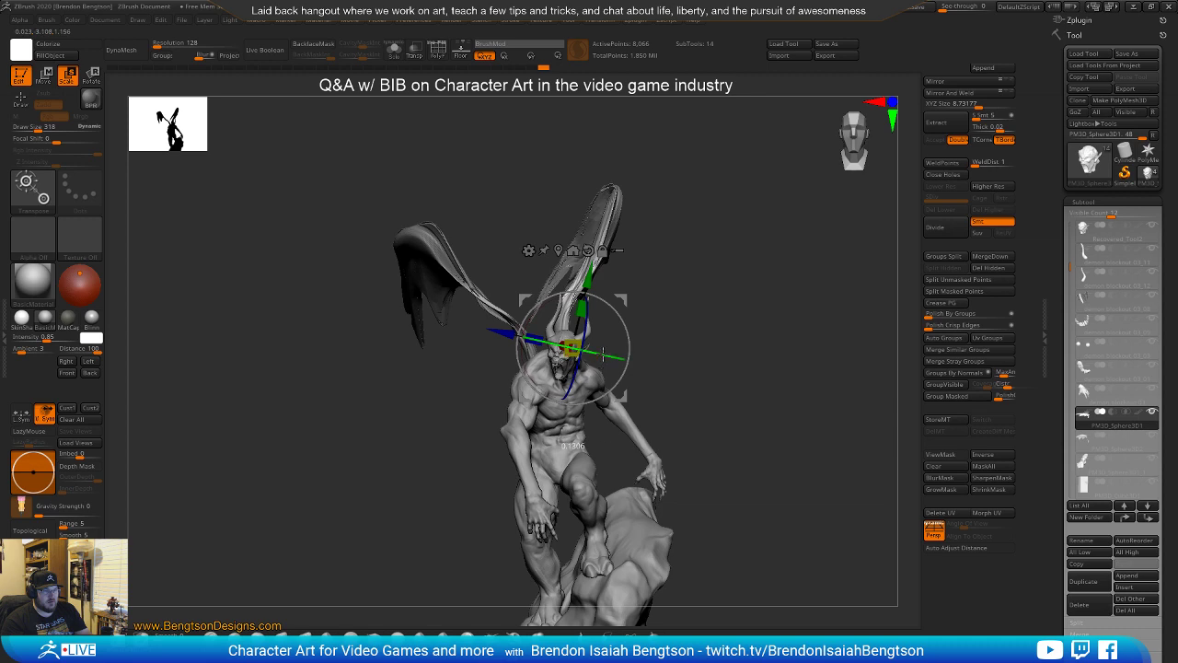
left_click_drag(603, 356, 574, 351)
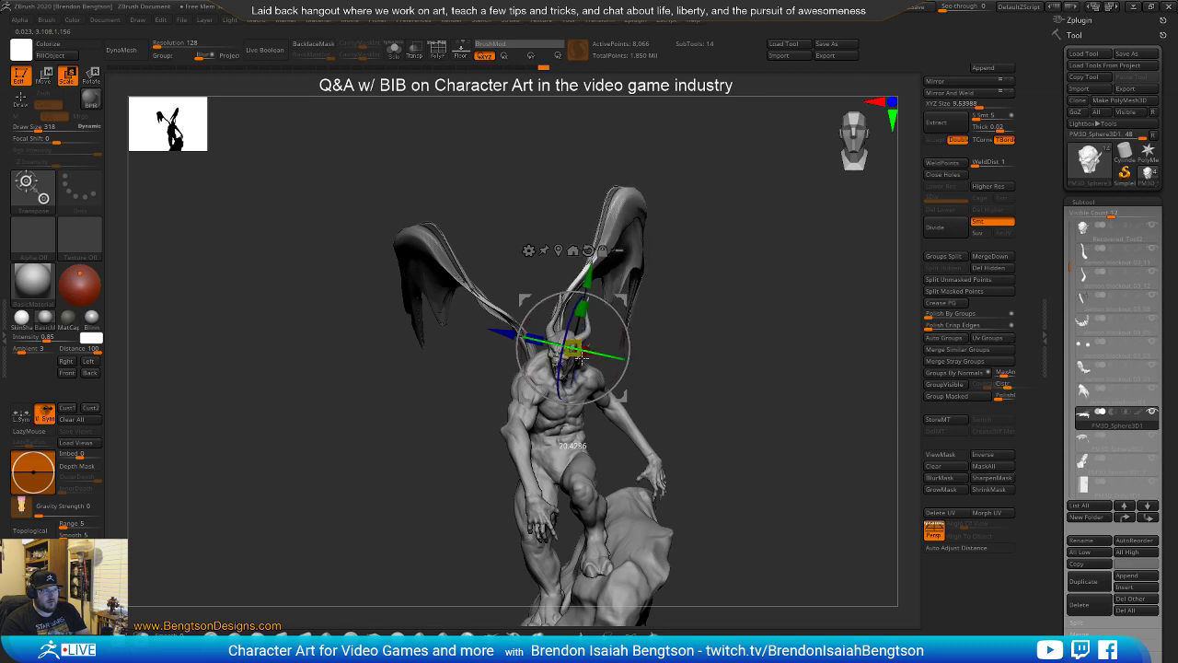
mouse_move(728, 365)
left_mouse_down("alt")
mouse_move(728, 326)
mouse_move(651, 342)
mouse_move(725, 359)
left_mouse_up("alt")
left_click_drag(623, 285, 608, 275)
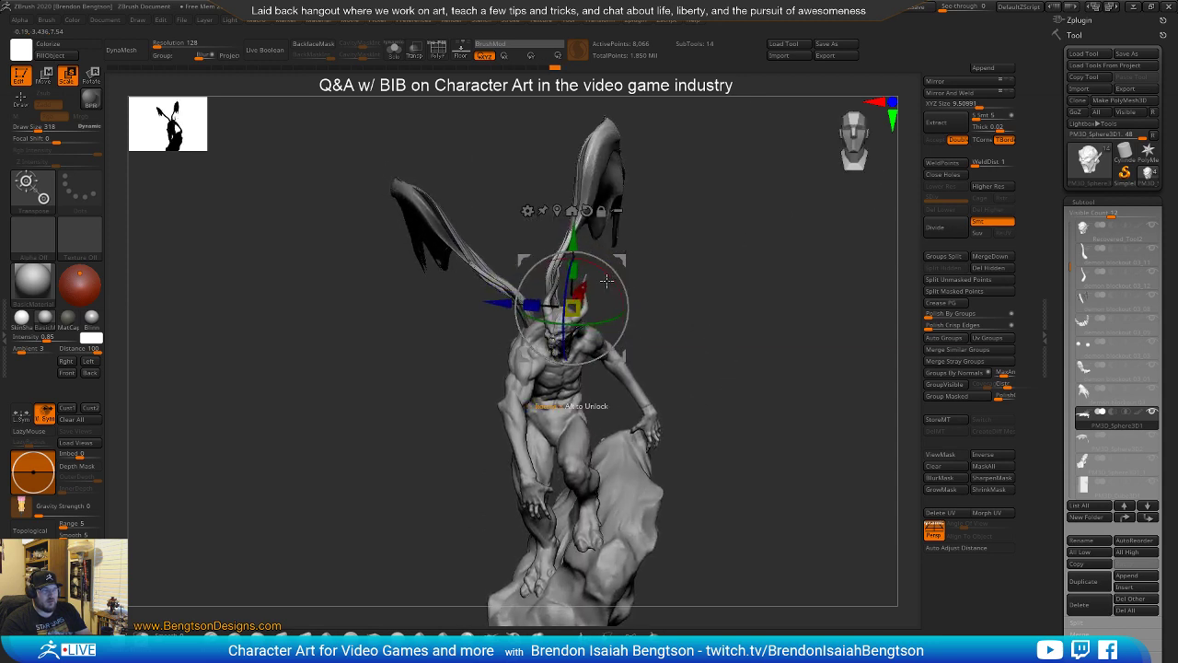
left_click_drag(597, 320, 622, 302)
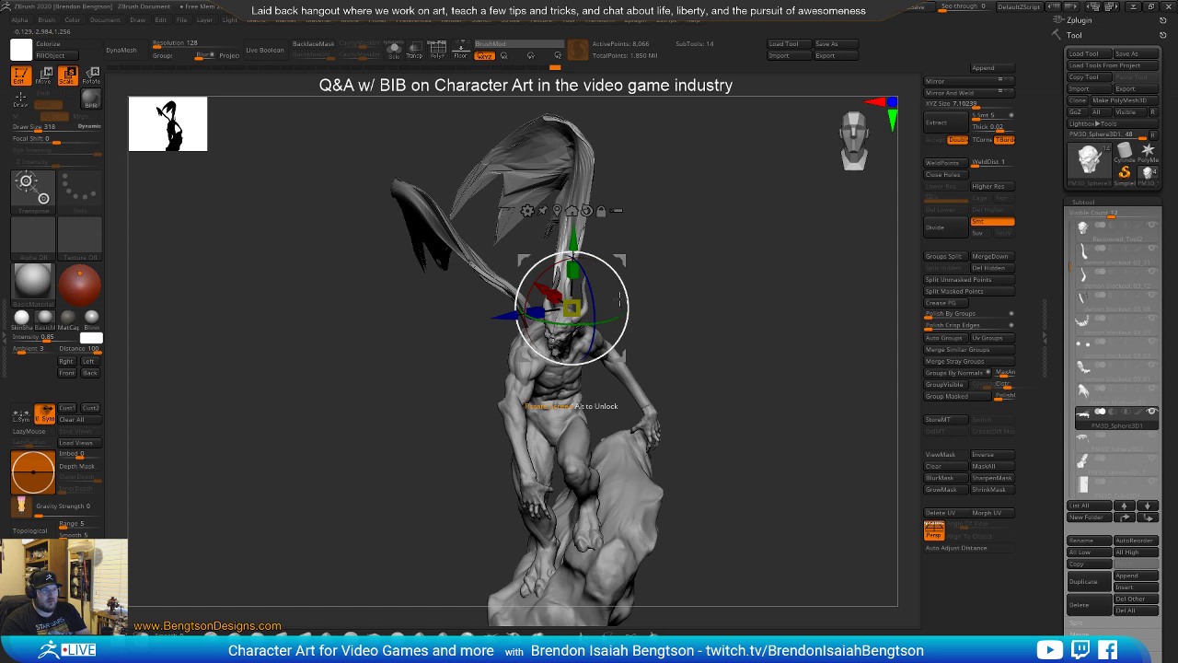
left_click_drag(630, 342, 624, 274)
Rotate the wing behind the demon's right shoulder about its root and return to Draw mode
left_click(424, 234, "alt")
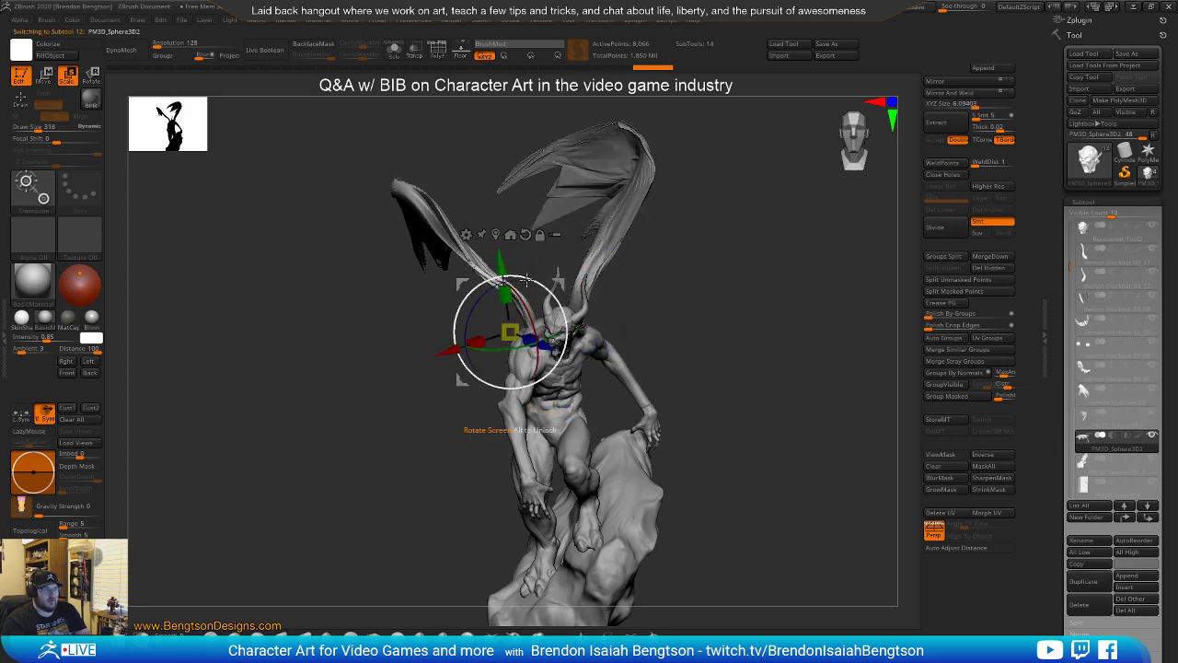
mouse_move(536, 304)
left_mouse_down()
mouse_move(563, 312)
mouse_move(544, 340)
mouse_move(557, 339)
mouse_move(512, 336)
mouse_move(536, 299)
left_mouse_up()
left_click_drag(730, 302, 768, 298)
key("9")
key("q")
Examine the rotated wings, their shoulder attachments, the demon's head and the statue's overall silhouette from several angles
left_click_drag(764, 361, 776, 324)
left_click_drag(797, 275, 746, 343)
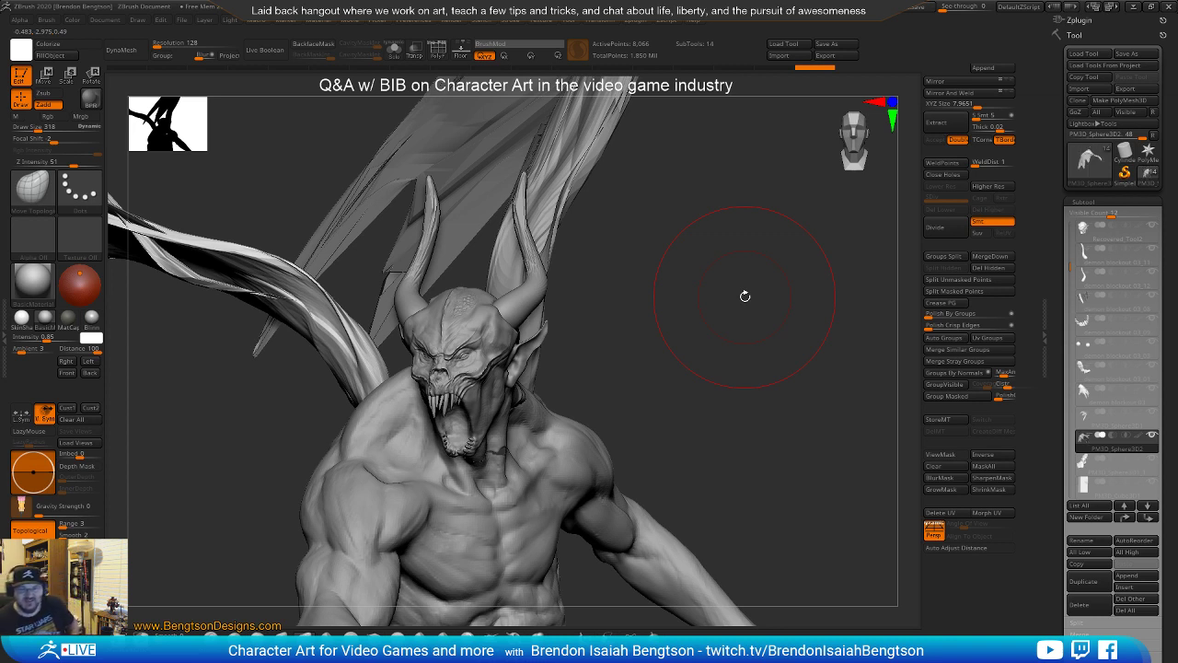
mouse_move(655, 400)
left_mouse_down()
mouse_move(664, 357)
mouse_move(626, 371)
mouse_move(692, 372)
left_mouse_up()
key("space")
mouse_move(591, 356)
right_mouse_down("ctrl")
mouse_move(681, 280)
mouse_move(563, 322)
mouse_move(499, 379)
mouse_move(286, 360)
right_mouse_up("ctrl")
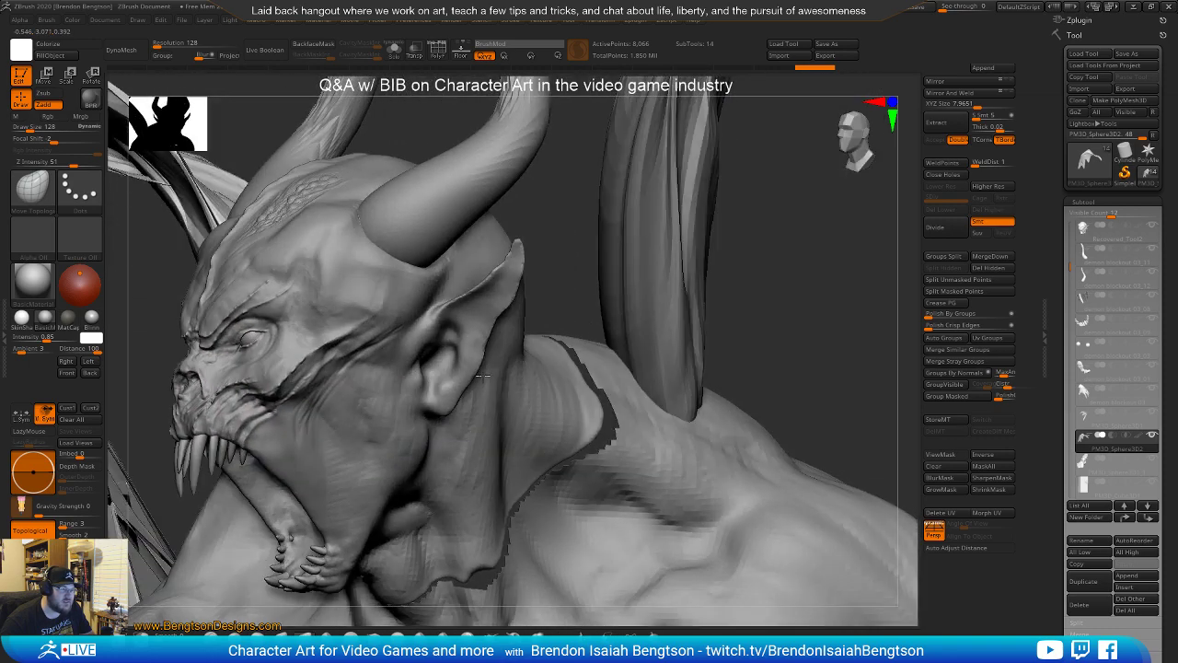
mouse_move(278, 314)
right_mouse_down("alt")
mouse_move(422, 271)
mouse_move(556, 368)
mouse_move(484, 130)
right_mouse_up("alt")
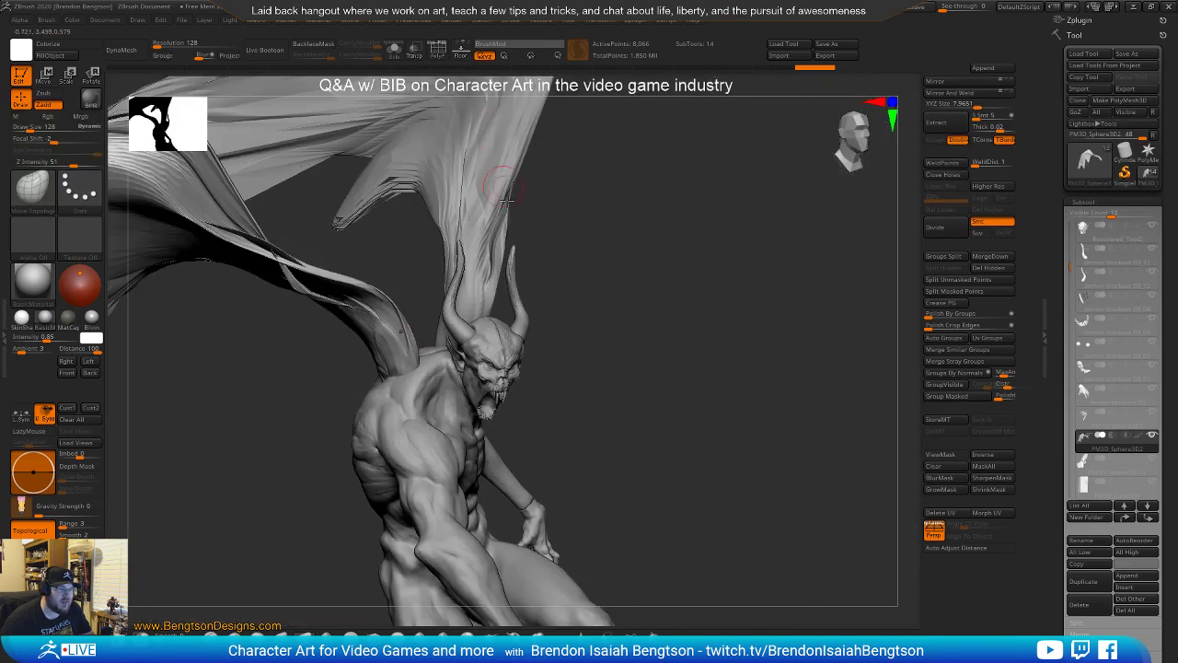
right_click_drag(556, 437, 533, 365)
right_click_drag(620, 403, 491, 420, "ctrl")
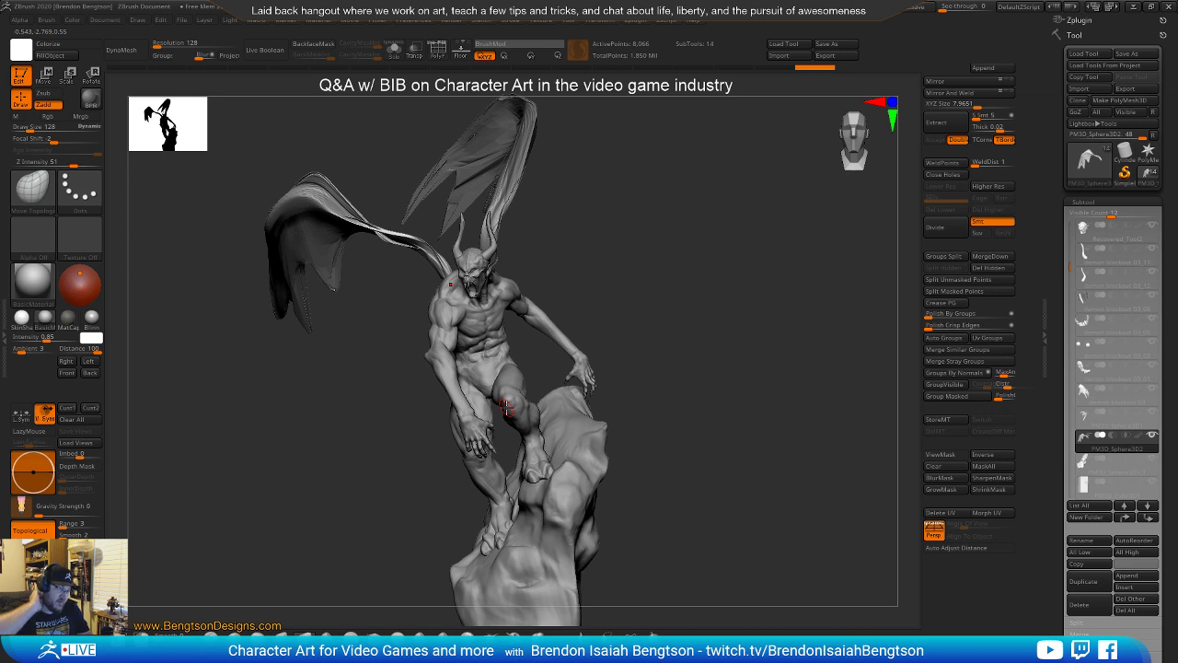
mouse_move(696, 340)
left_mouse_down()
mouse_move(779, 349)
mouse_move(697, 457)
mouse_move(694, 445)
left_mouse_up()
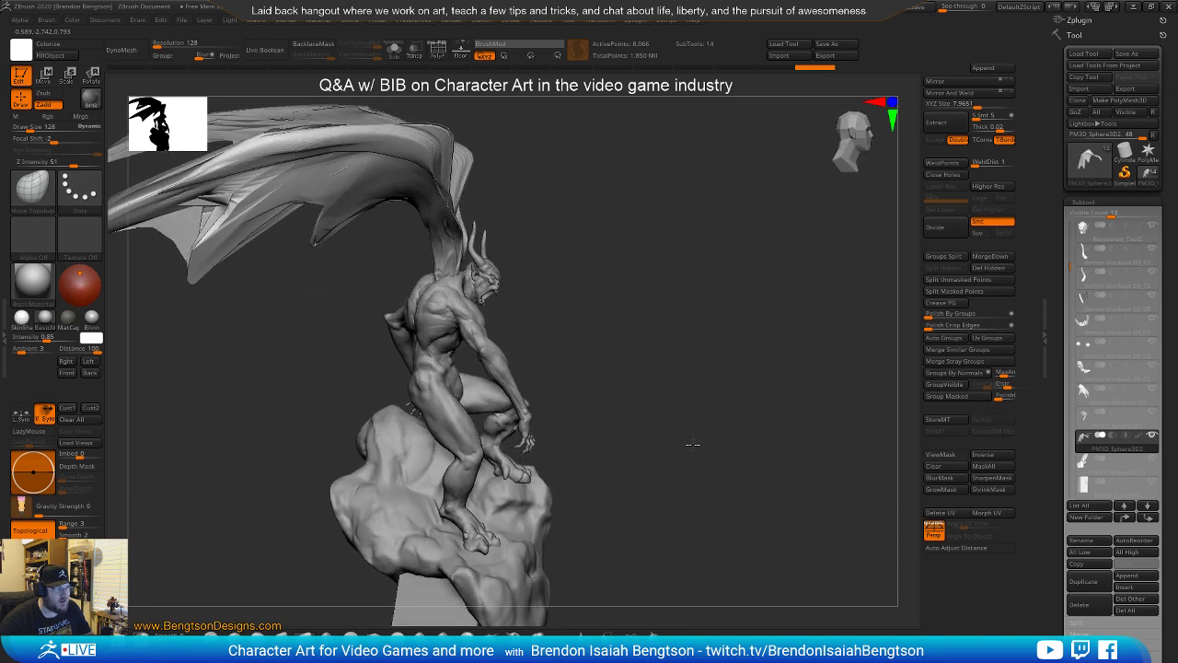
mouse_move(594, 338)
left_mouse_down("alt")
mouse_move(660, 362)
mouse_move(745, 365)
mouse_move(732, 361)
mouse_move(751, 305)
left_mouse_up("alt")
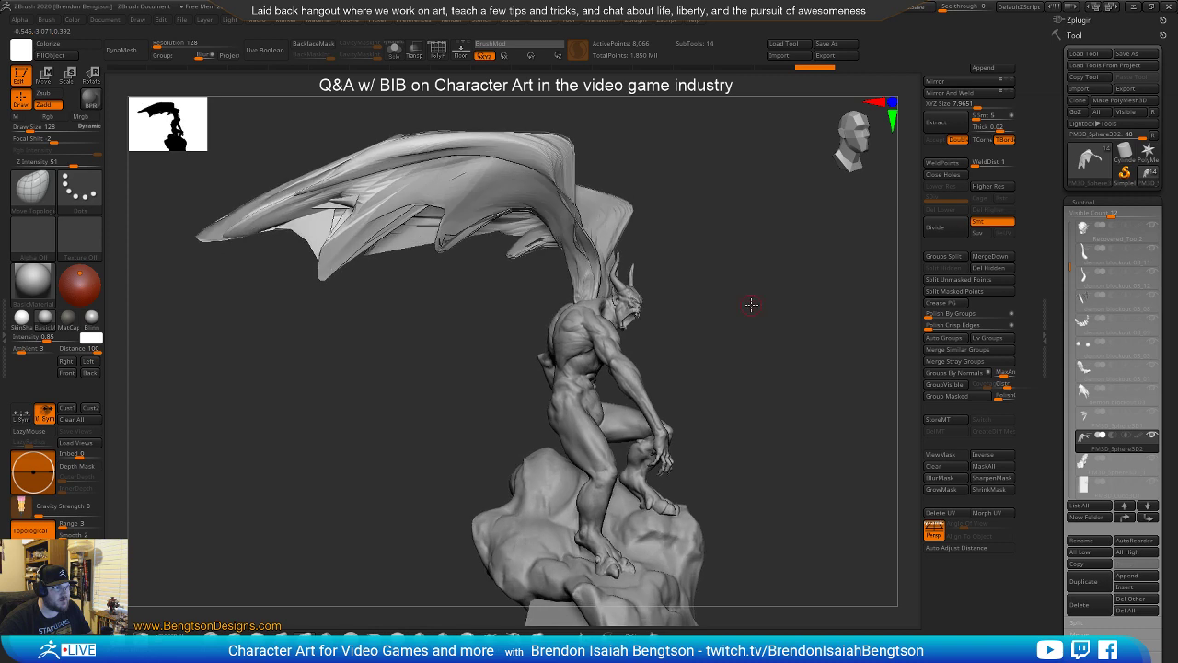
left_click_drag(742, 393, 736, 406)
mouse_move(767, 355)
left_mouse_down()
mouse_move(761, 376)
mouse_move(737, 384)
mouse_move(759, 360)
mouse_move(737, 345)
mouse_move(755, 335)
left_mouse_up()
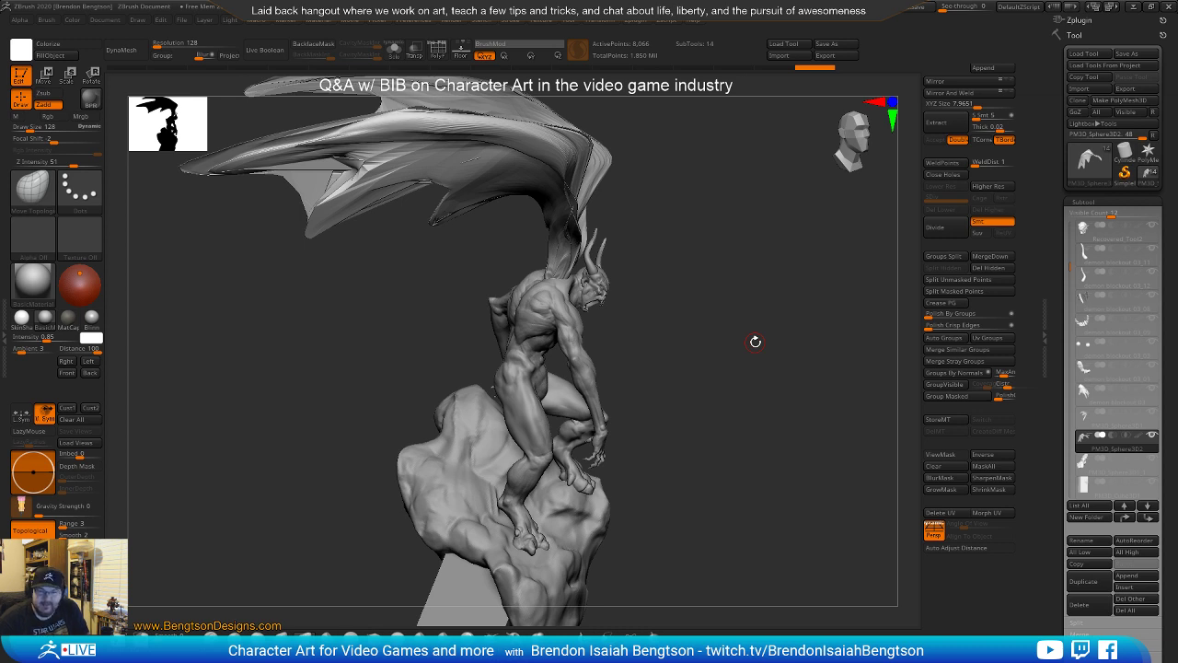
mouse_move(717, 432)
left_mouse_down()
mouse_move(745, 371)
mouse_move(760, 380)
mouse_move(663, 373)
mouse_move(691, 399)
mouse_move(744, 316)
left_mouse_up()
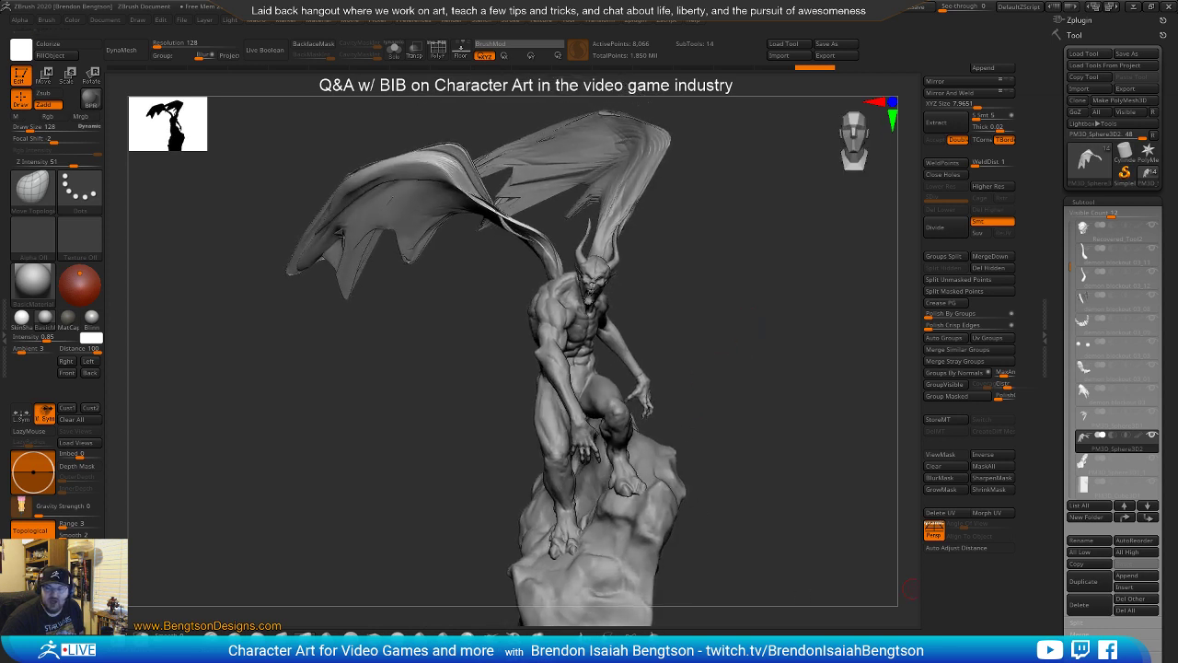